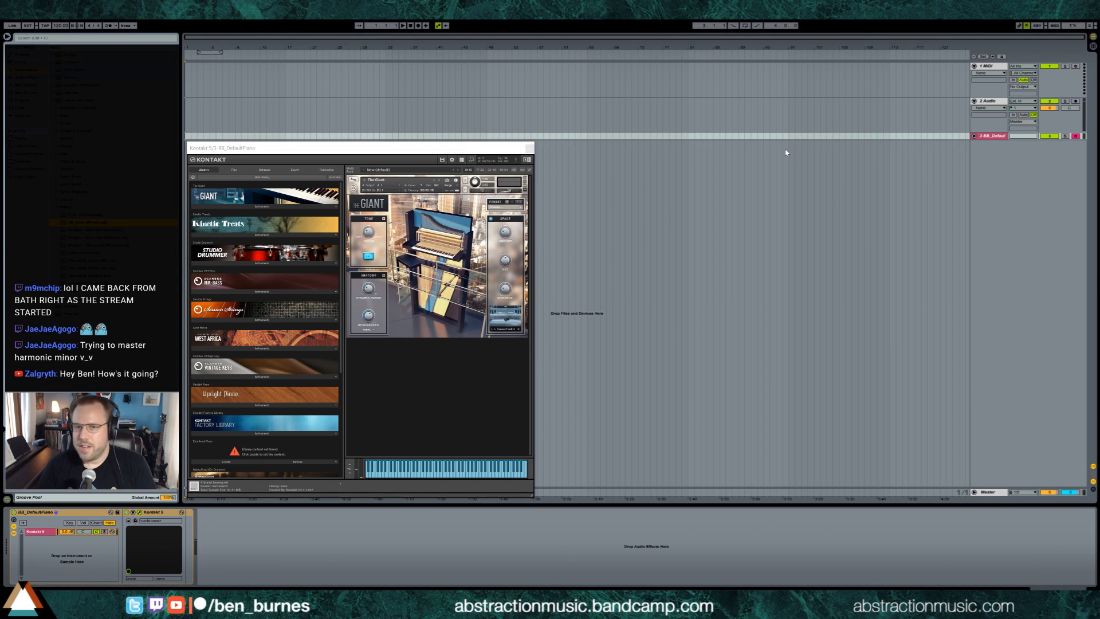
# Step: Switch to Firefox and open the bookmarked Google countdown timer page
pyautogui.press('super')
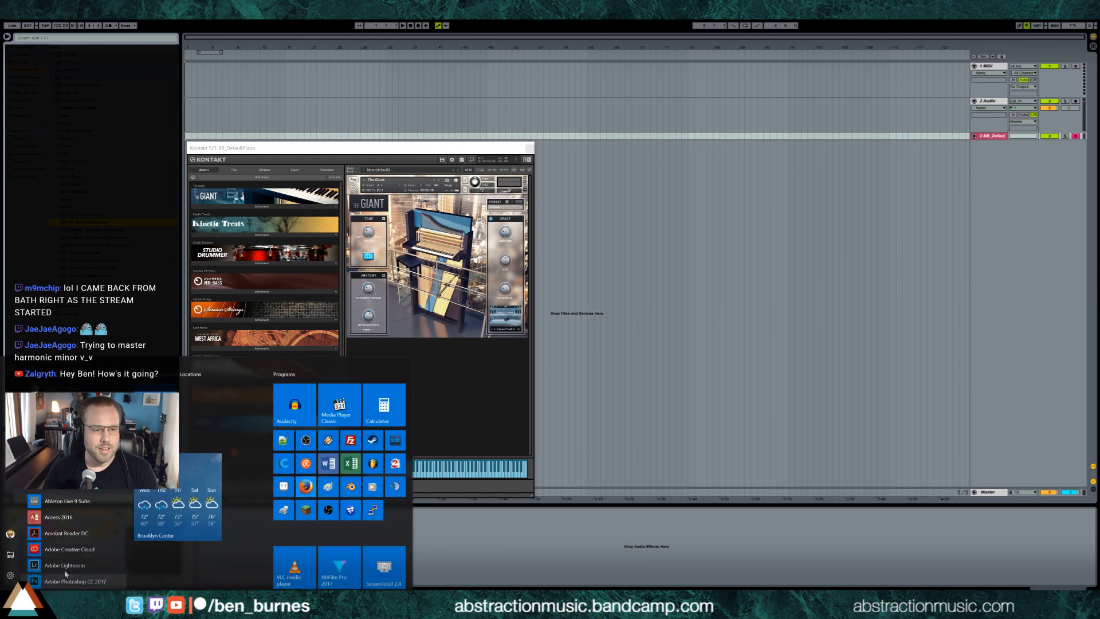
pyautogui.press('super')
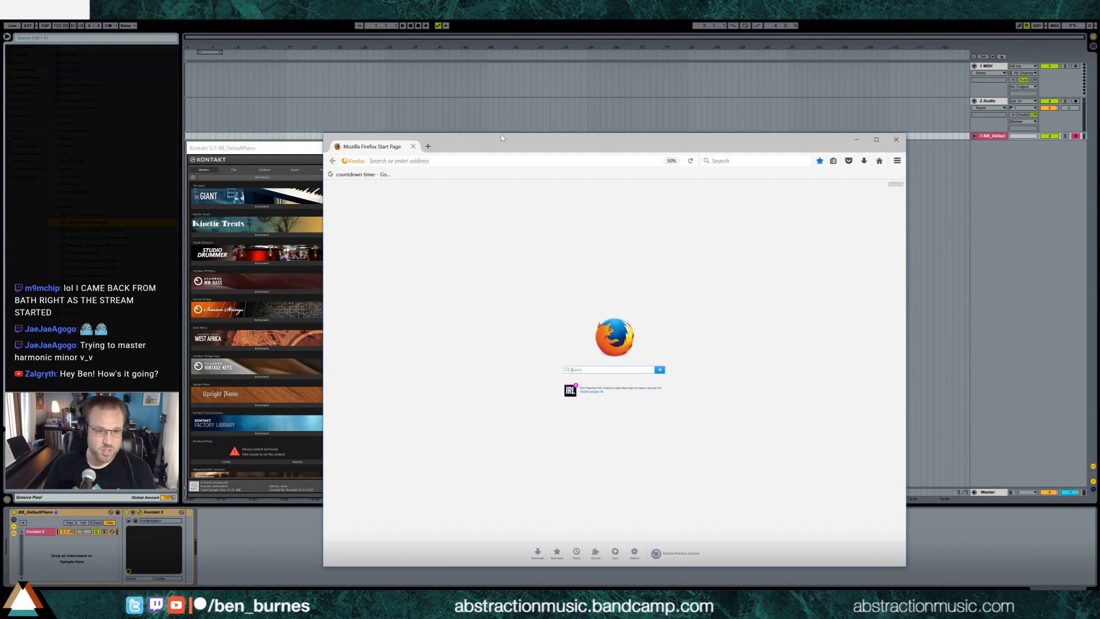
pyautogui.click(378, 175)
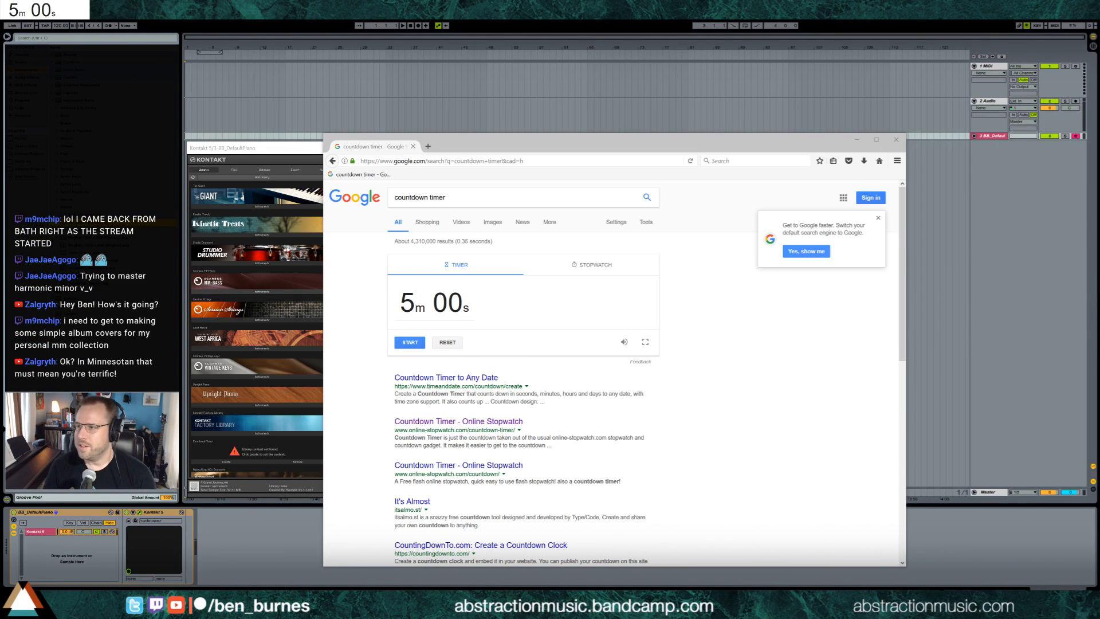
# Step: Bring up the browser window showing the Reaktor 5 Metaphysical Function tweet, view part of its video, and close the window
pyautogui.moveTo(1099, 97); pyautogui.dragTo(555, 3)
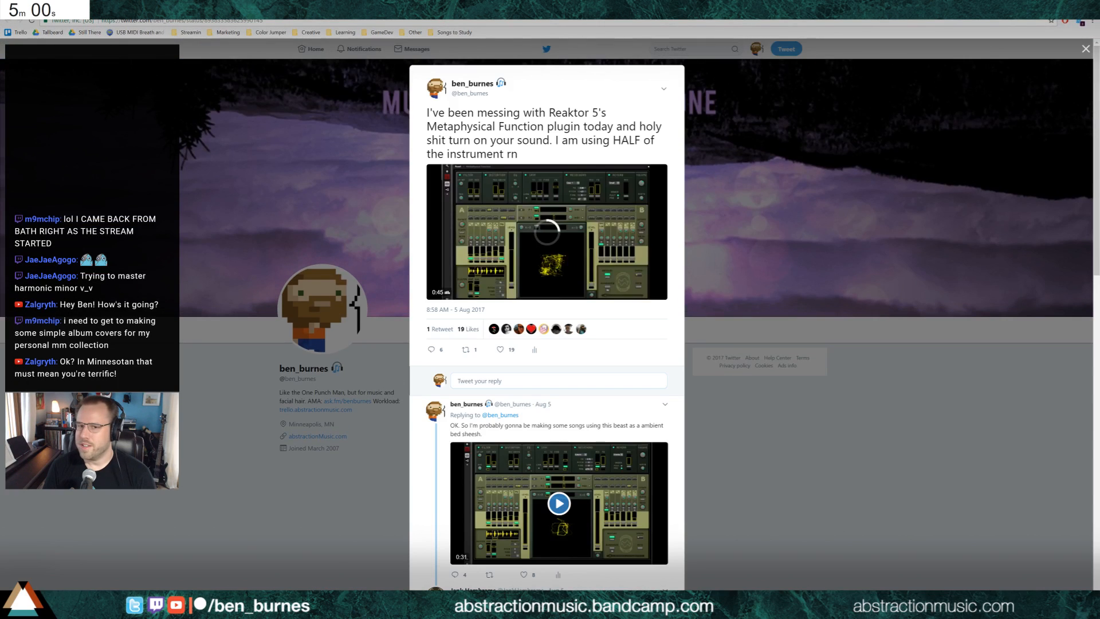
pyautogui.moveTo(636, 289)
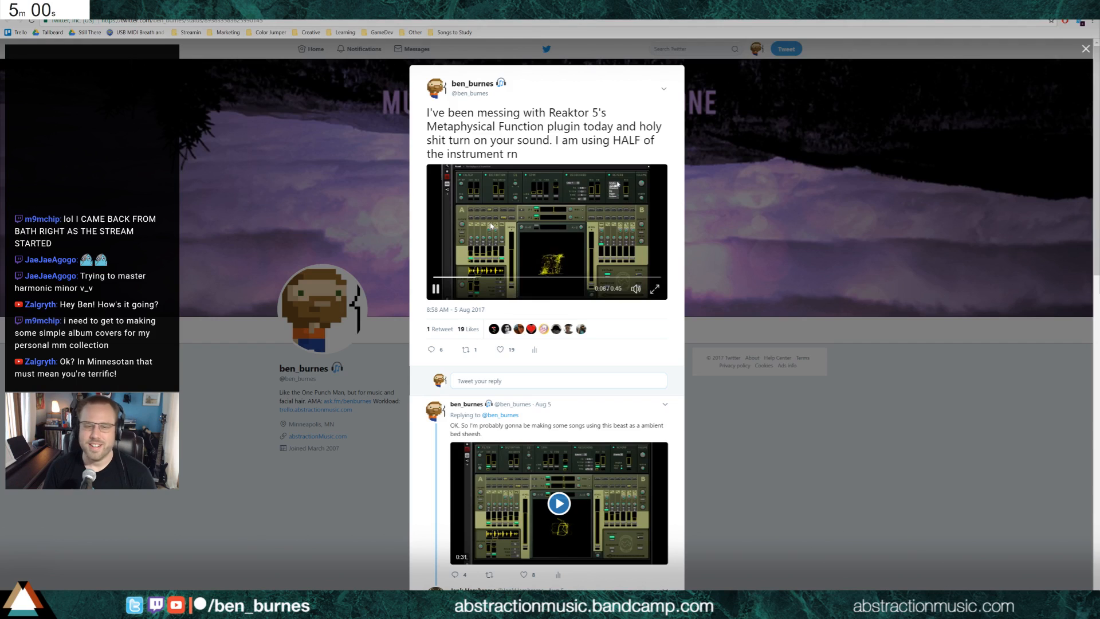
pyautogui.click(437, 291)
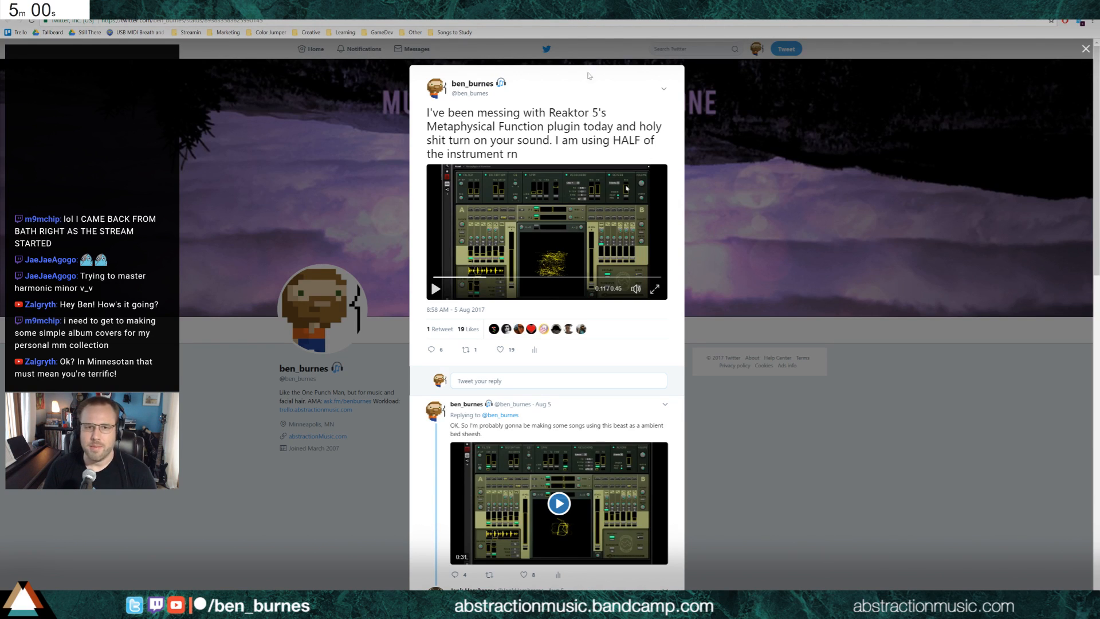
pyautogui.moveTo(588, 7); pyautogui.dragTo(397, 71)
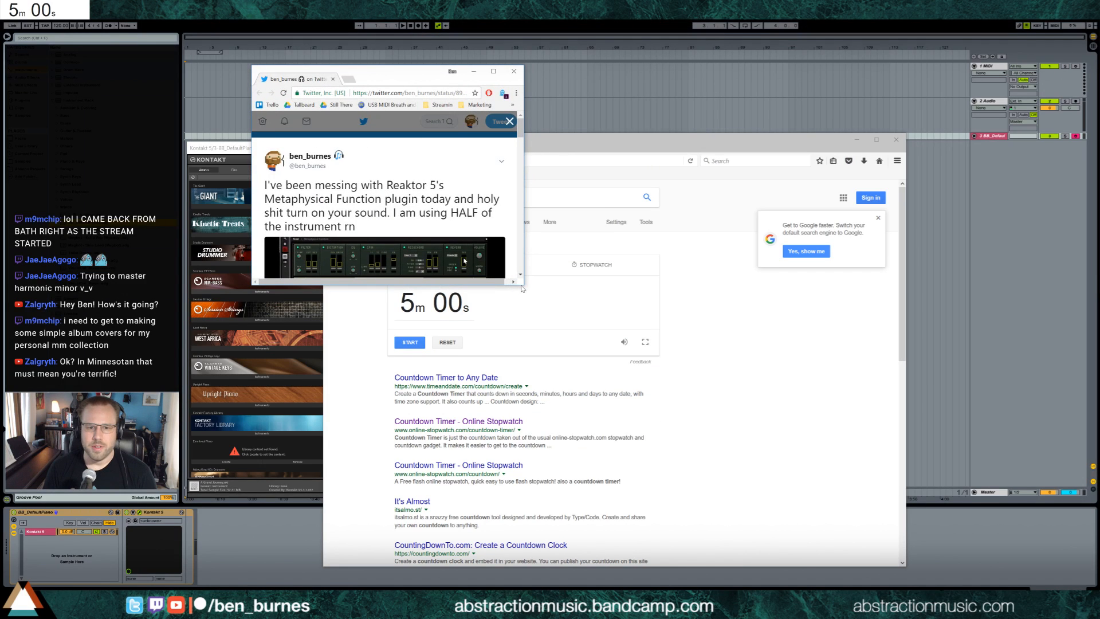
pyautogui.moveTo(523, 286); pyautogui.dragTo(658, 418)
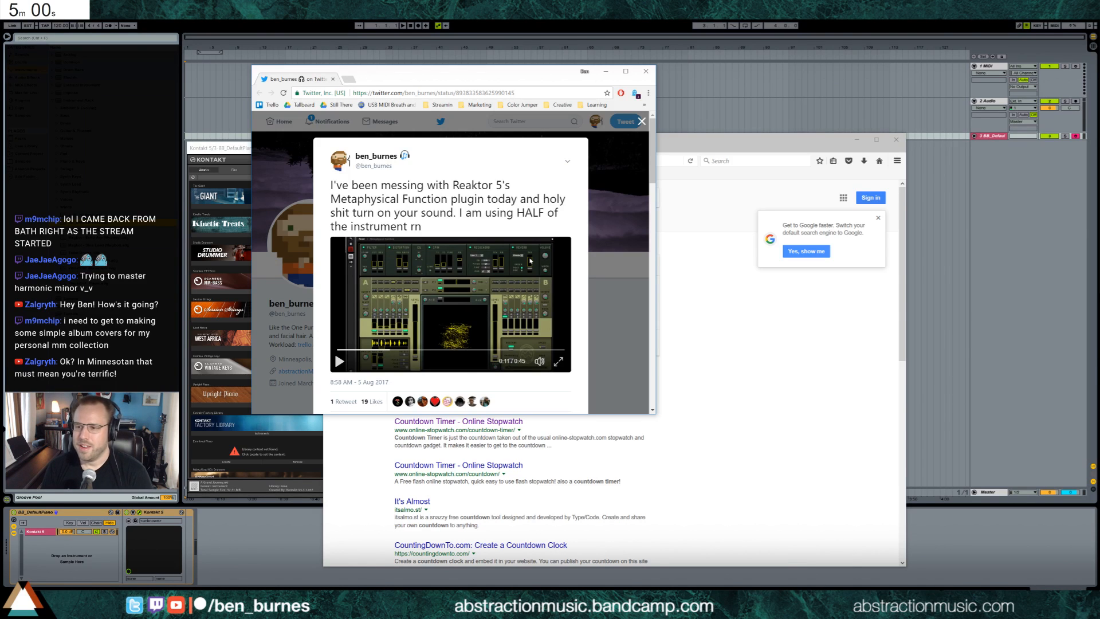
pyautogui.click(641, 74)
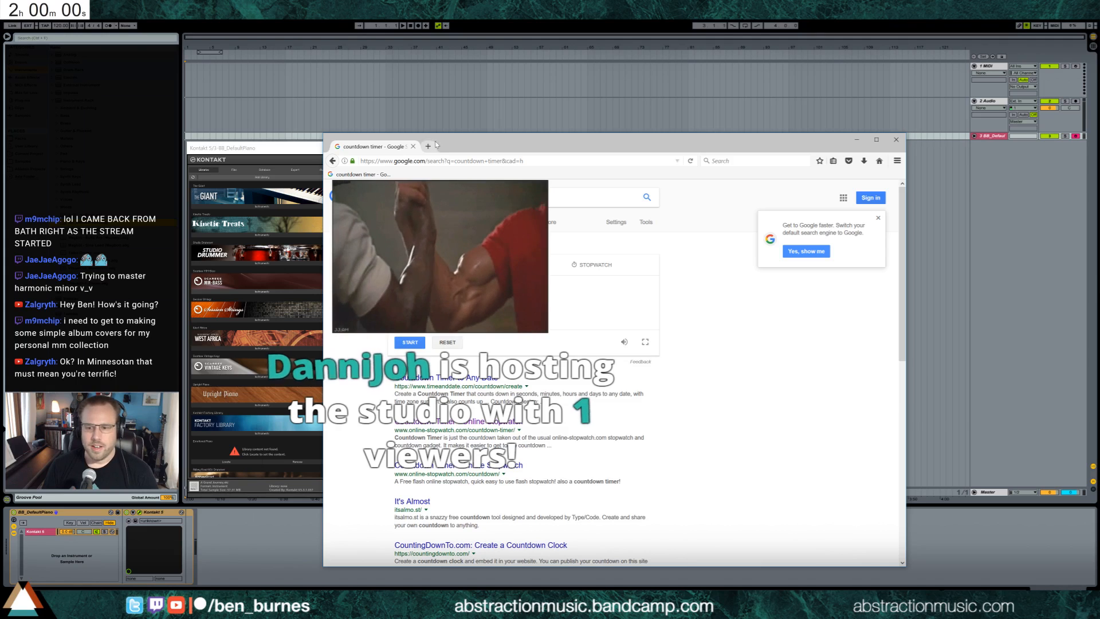
# Step: Switch back to Ableton Live and choose the input channel for the 2 Audio track
pyautogui.click(445, 65)
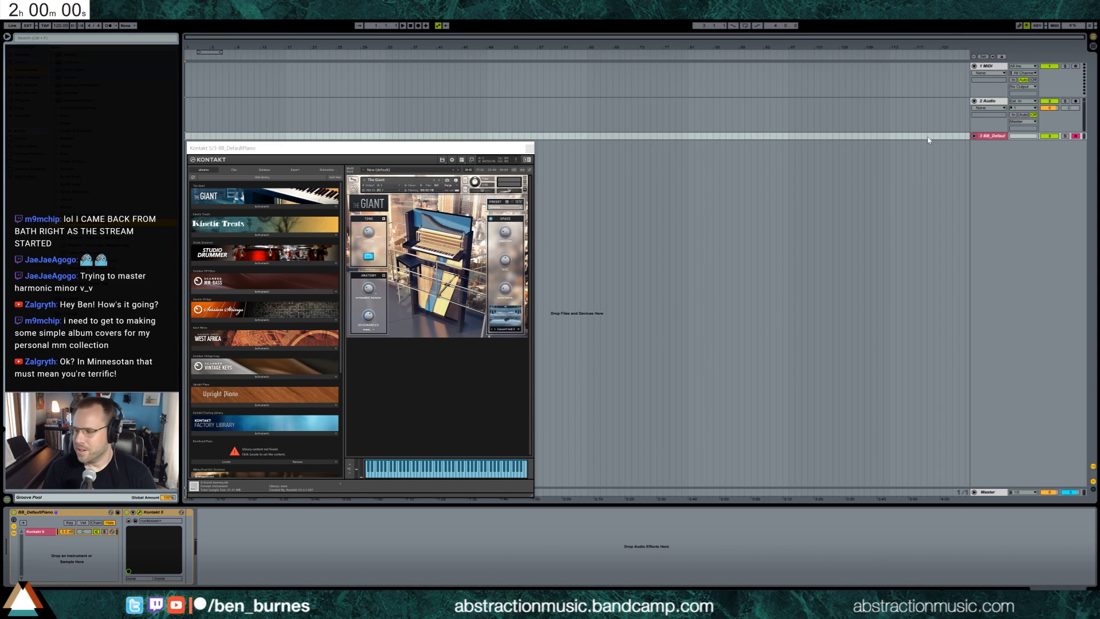
pyautogui.click(1022, 109)
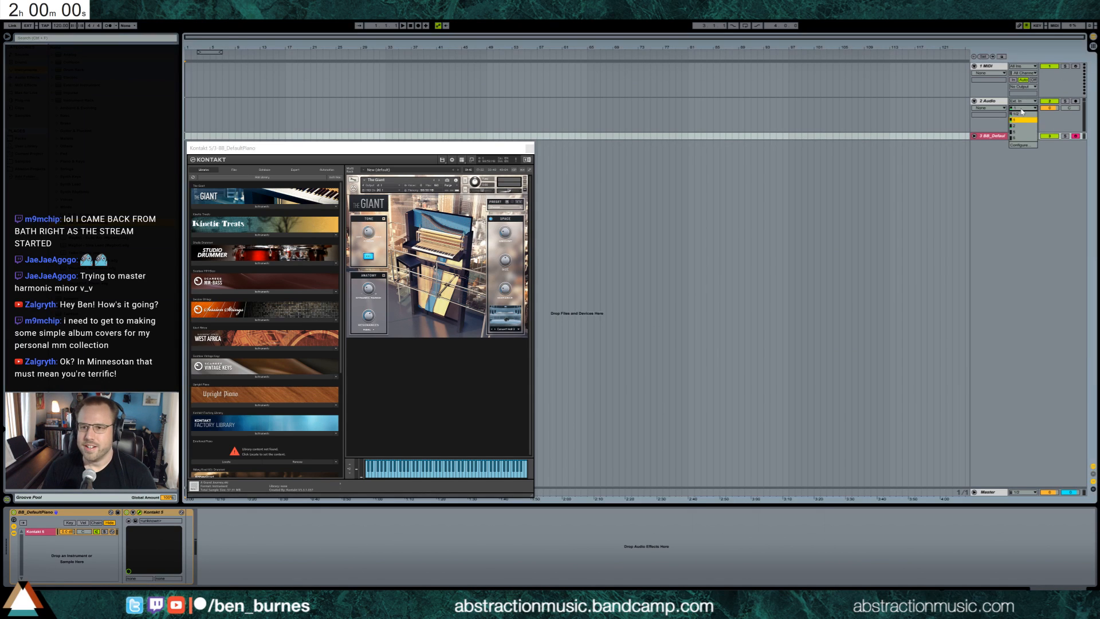
pyautogui.click(1021, 120)
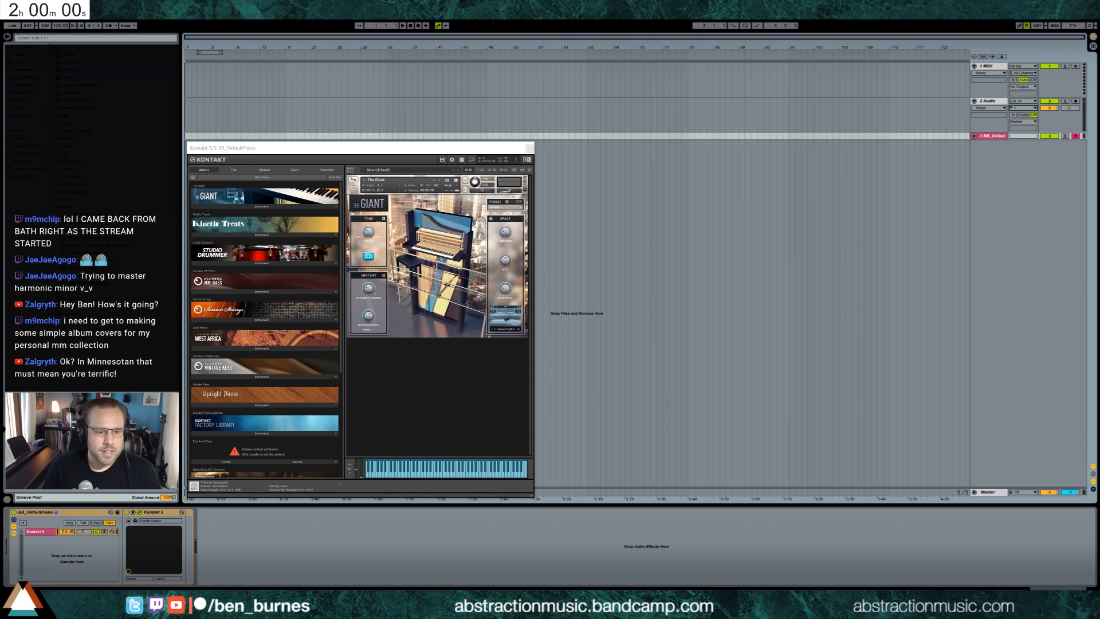
# Step: Launch Audacity and set its playback device to Speakers (2- ZEDi8)
pyautogui.press('super')
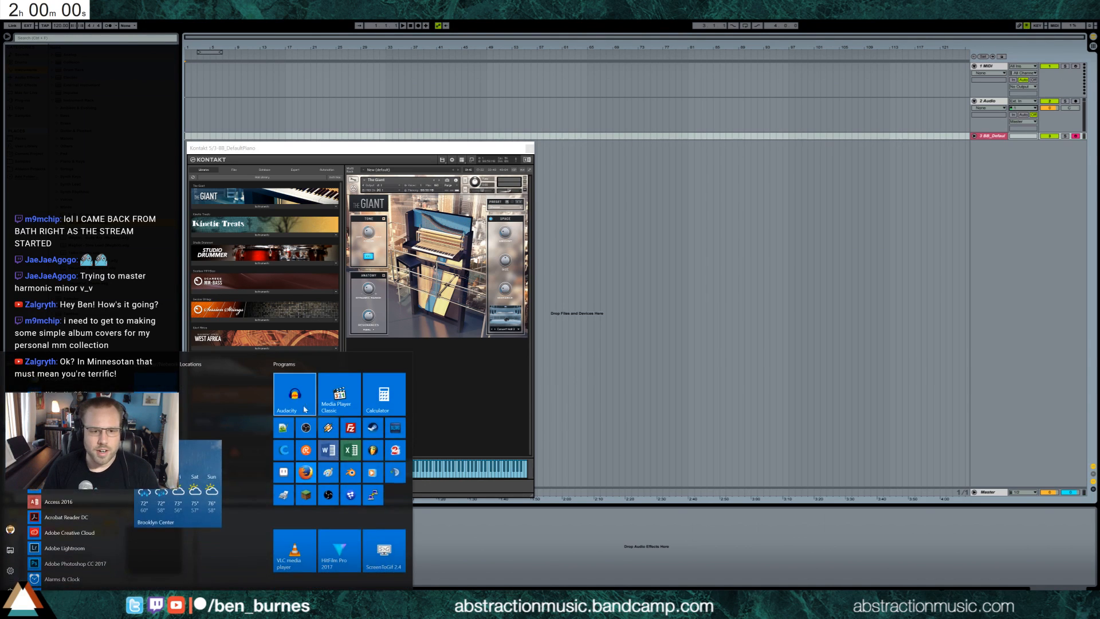
pyautogui.click(301, 407)
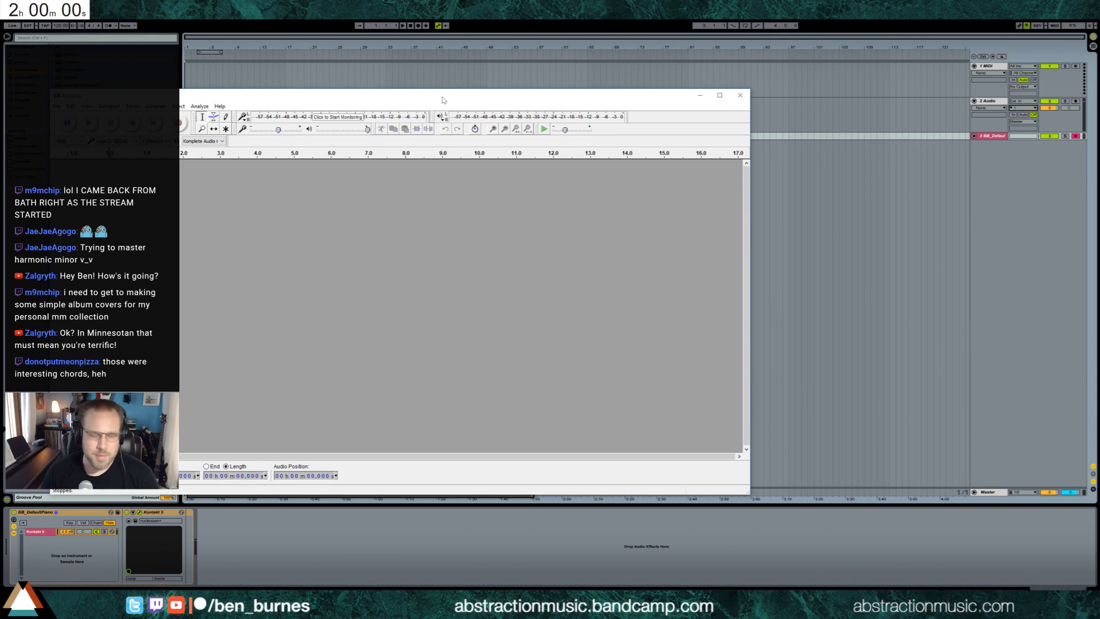
pyautogui.click(198, 142)
pyautogui.click(198, 142)
pyautogui.click(196, 143)
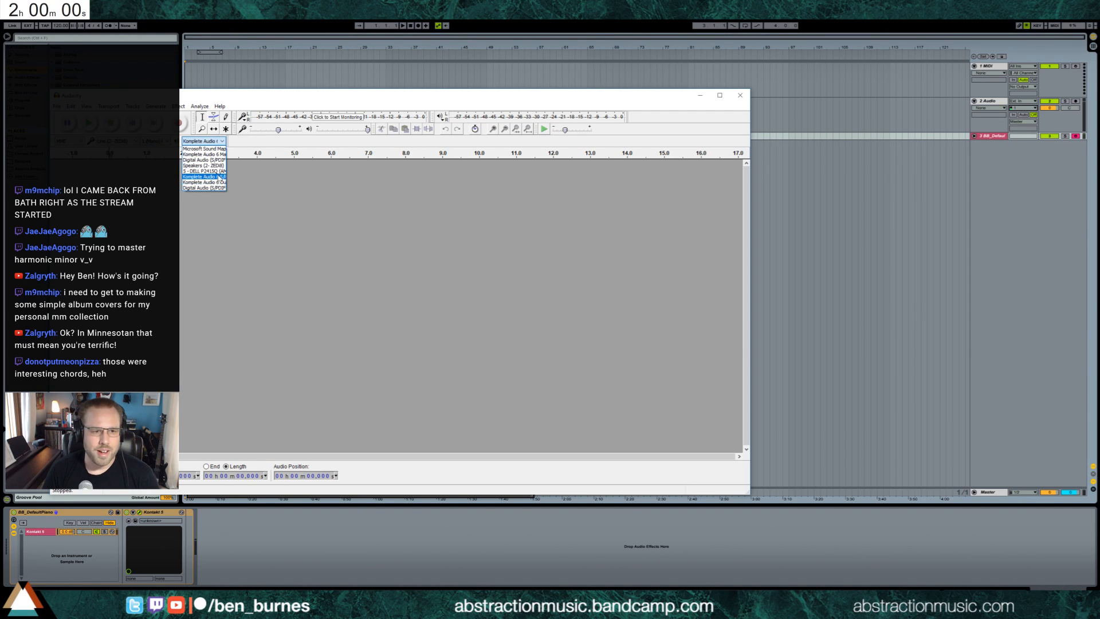
pyautogui.click(219, 166)
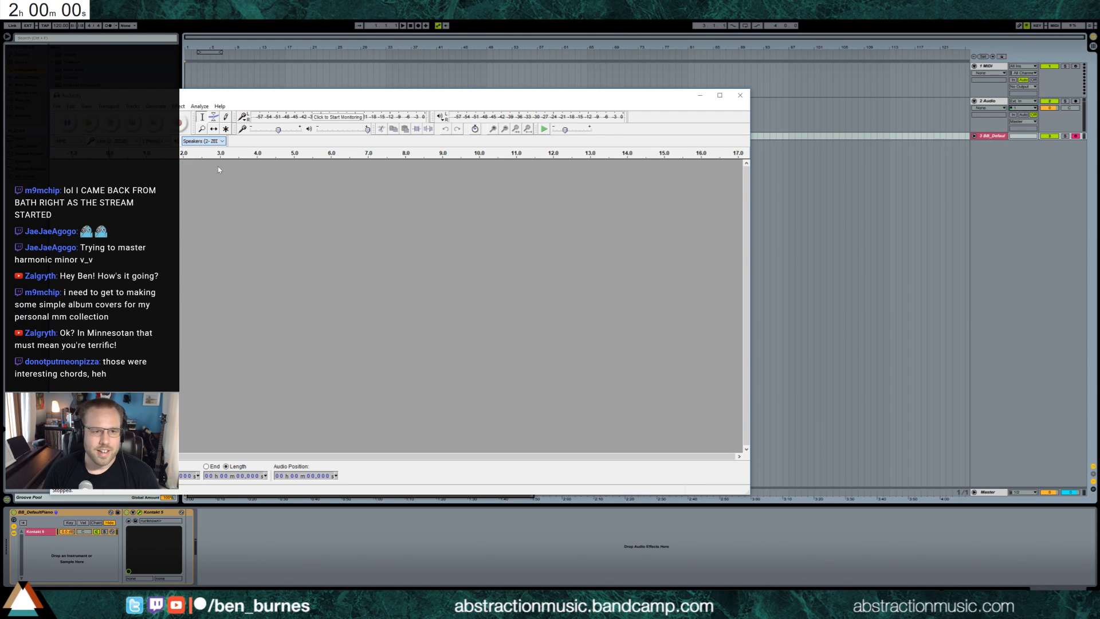
# Step: Enlarge the Audacity window and position it clear of the chat and webcam overlay
pyautogui.moveTo(286, 97); pyautogui.dragTo(314, 62)
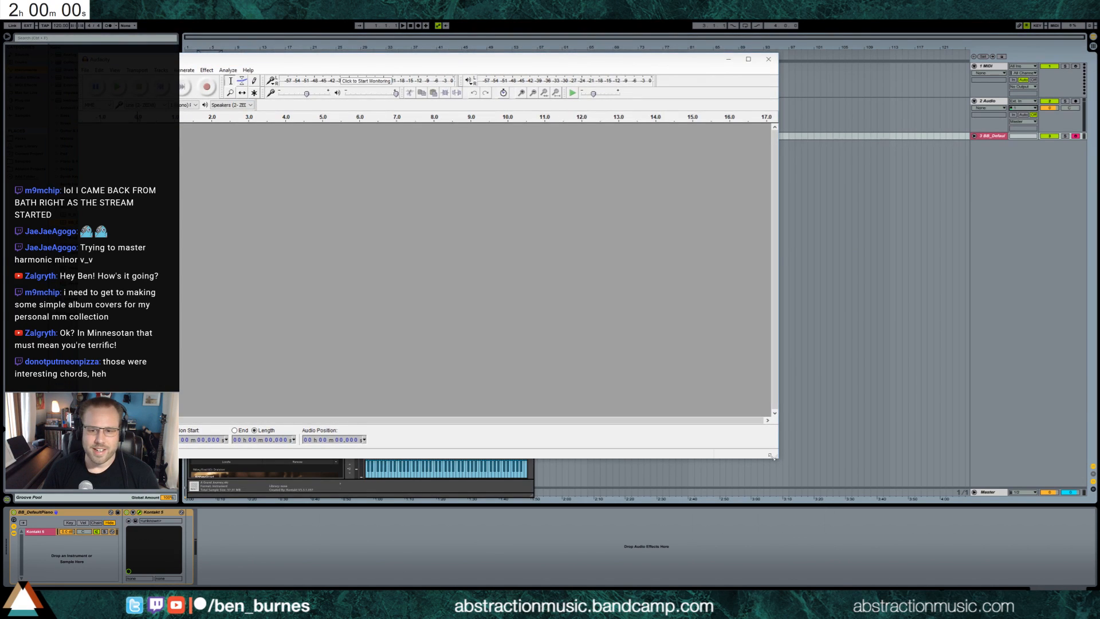
pyautogui.moveTo(778, 458); pyautogui.dragTo(965, 553)
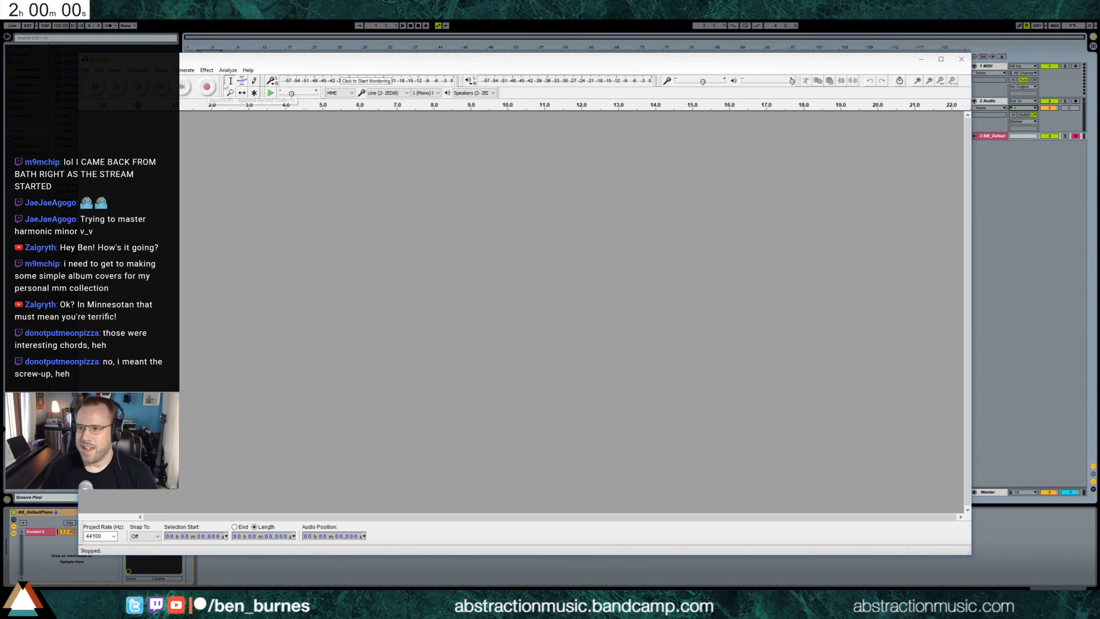
pyautogui.moveTo(437, 63); pyautogui.dragTo(547, 63)
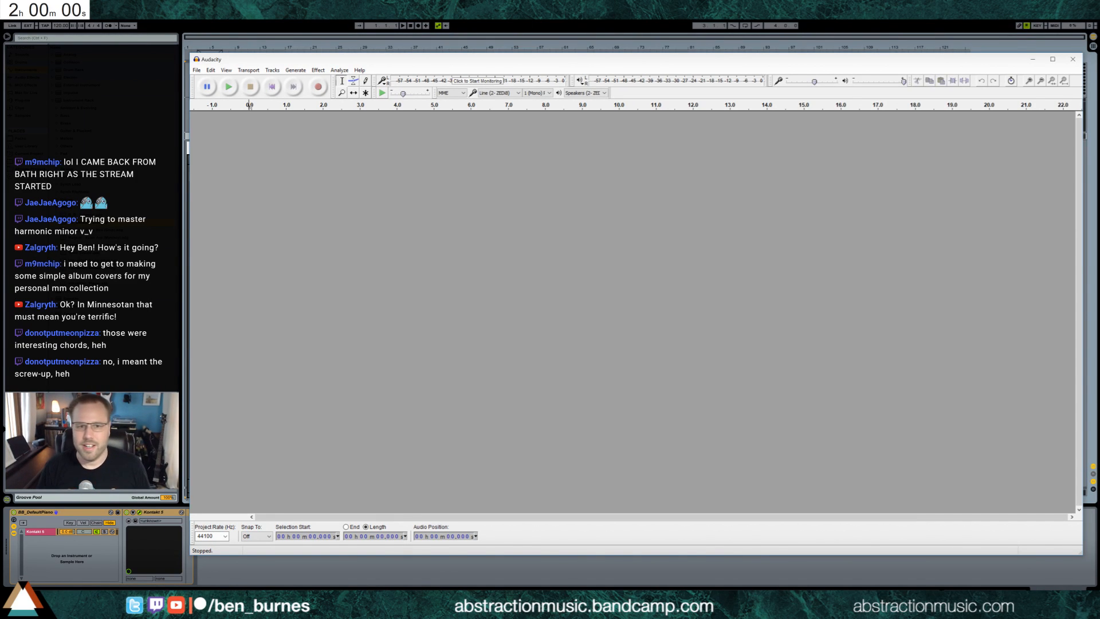
# Step: Record about 90 seconds of mono audio in Audacity, starting the 2-hour countdown timer in Firefox during the take
pyautogui.click(320, 89)
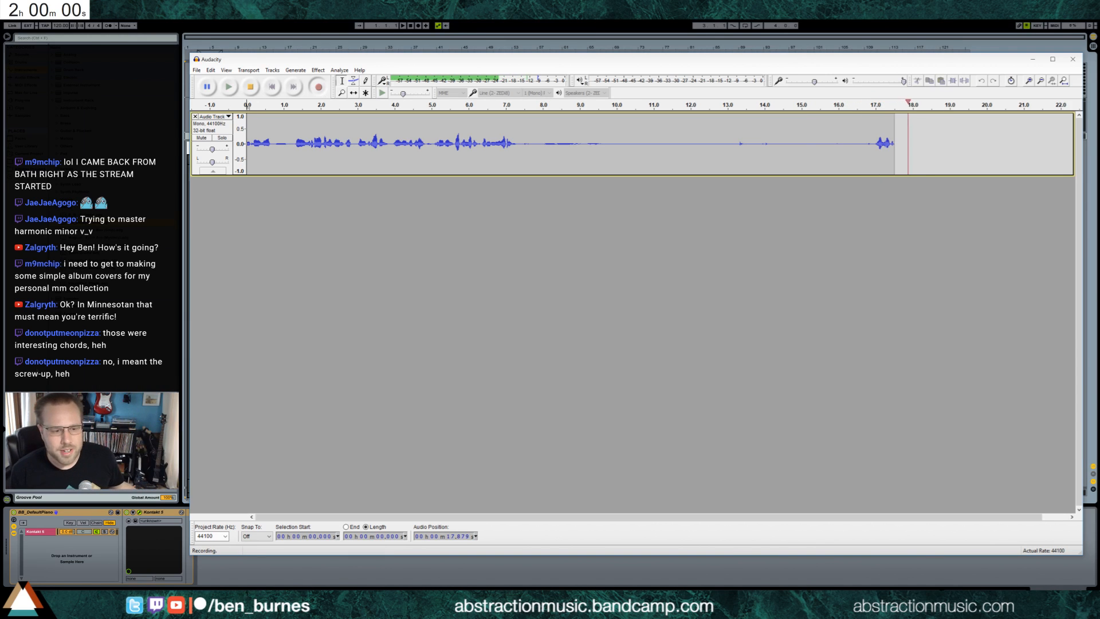
pyautogui.hotkey('alt', 'Tab')
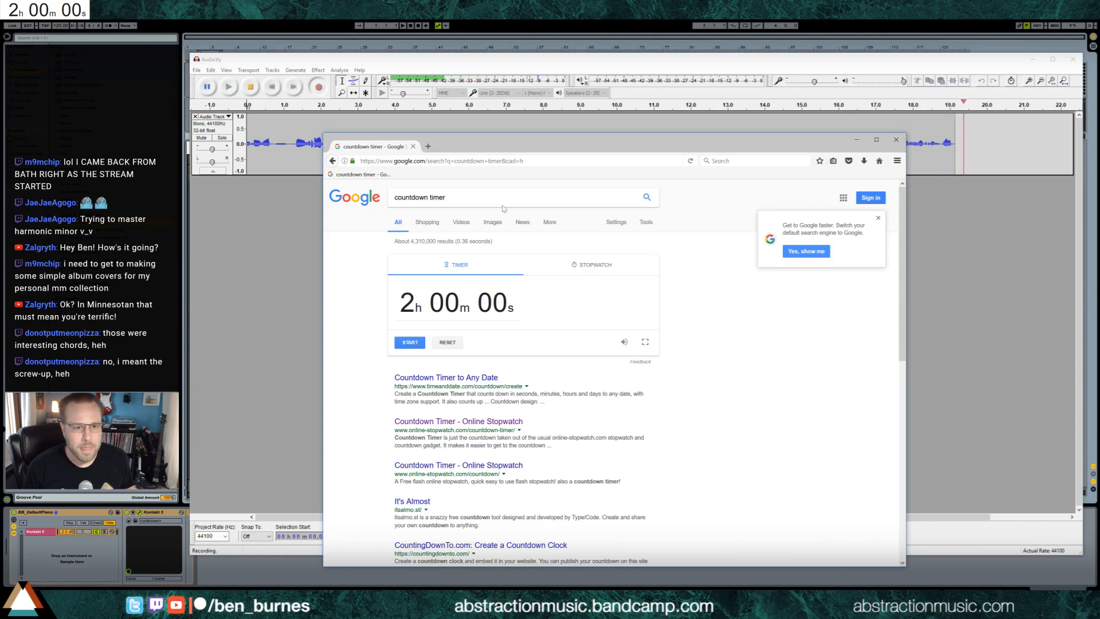
pyautogui.click(413, 343)
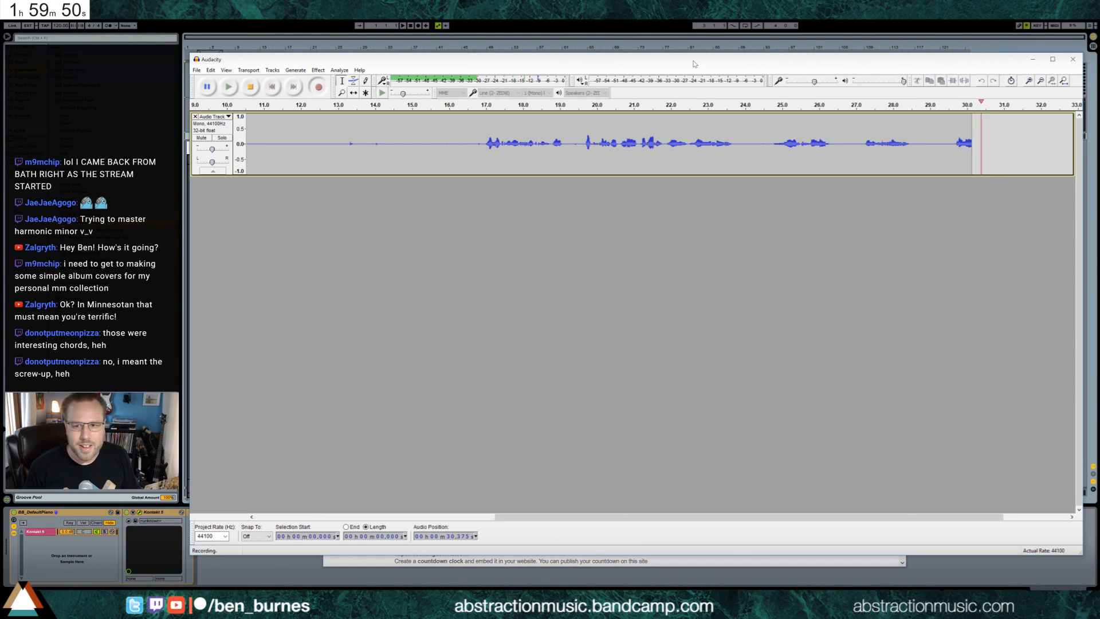
pyautogui.click(681, 62)
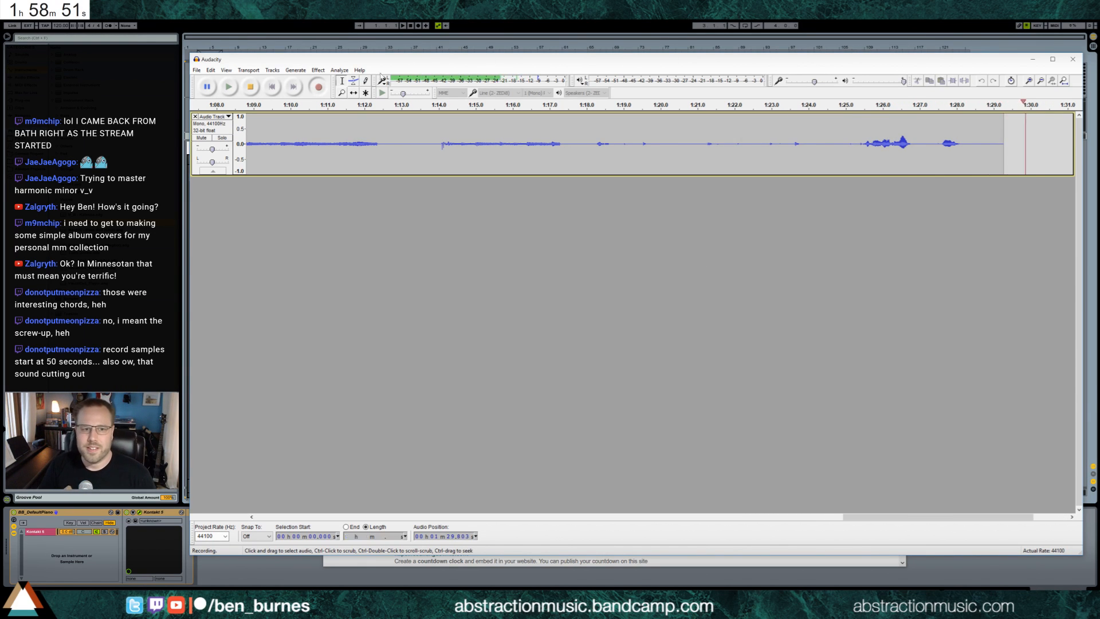
pyautogui.click(249, 87)
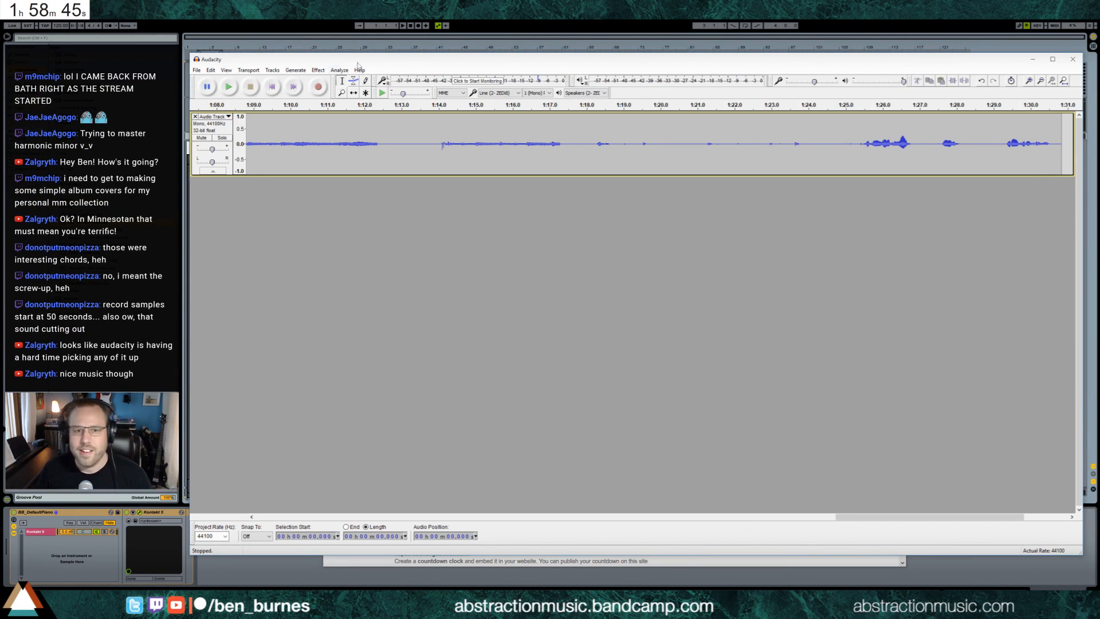
# Step: Play back the recorded track from about 1:14 to check its sound
pyautogui.click(438, 154)
pyautogui.press('space')
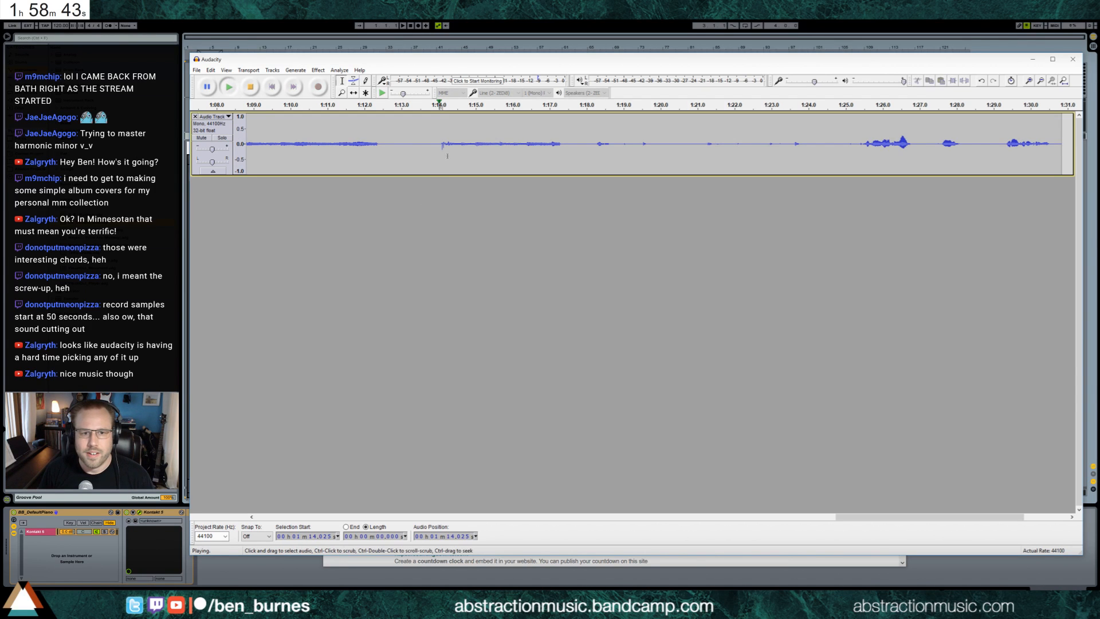
pyautogui.moveTo(518, 60); pyautogui.dragTo(373, 57)
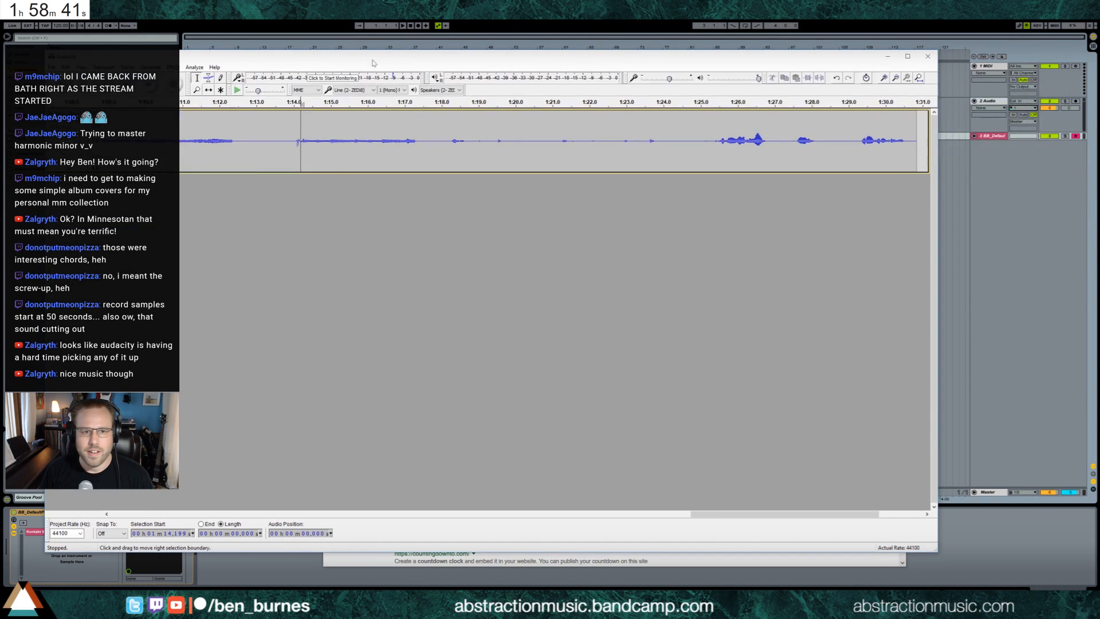
pyautogui.click(237, 90)
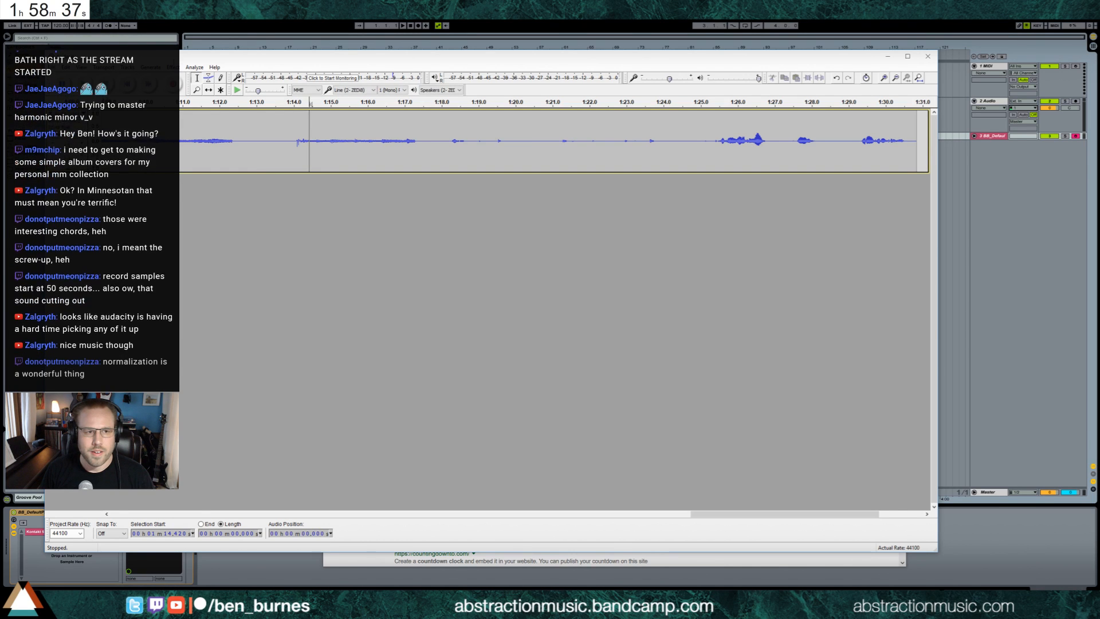
pyautogui.moveTo(175, 62); pyautogui.dragTo(253, 68)
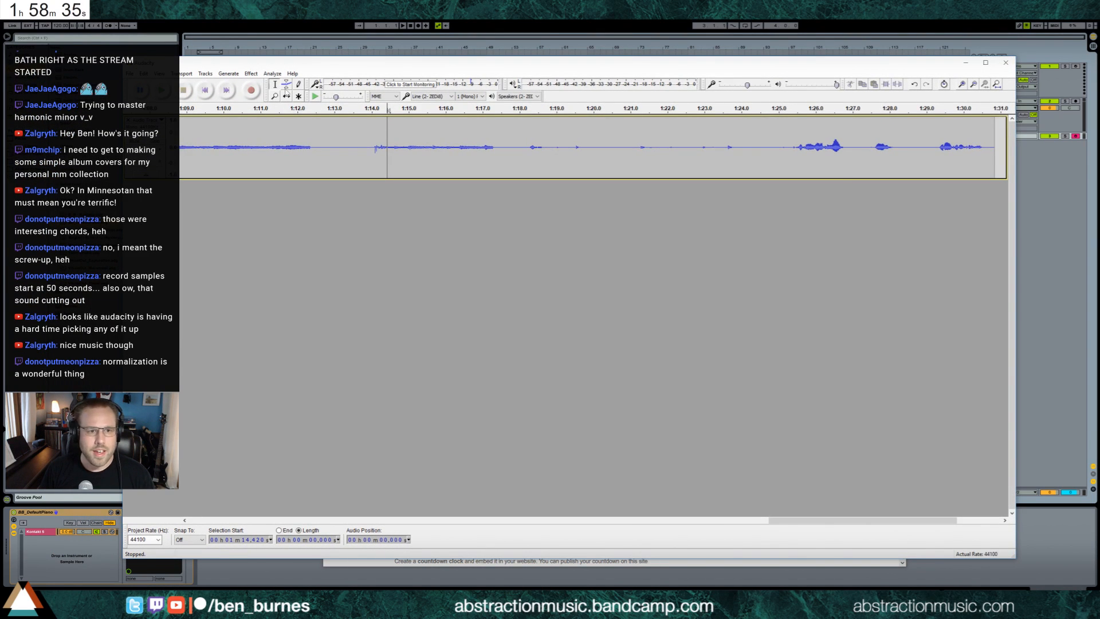
# Step: Play back the recording from about 33 seconds, then place the cursor at about 7 seconds
pyautogui.click(979, 86)
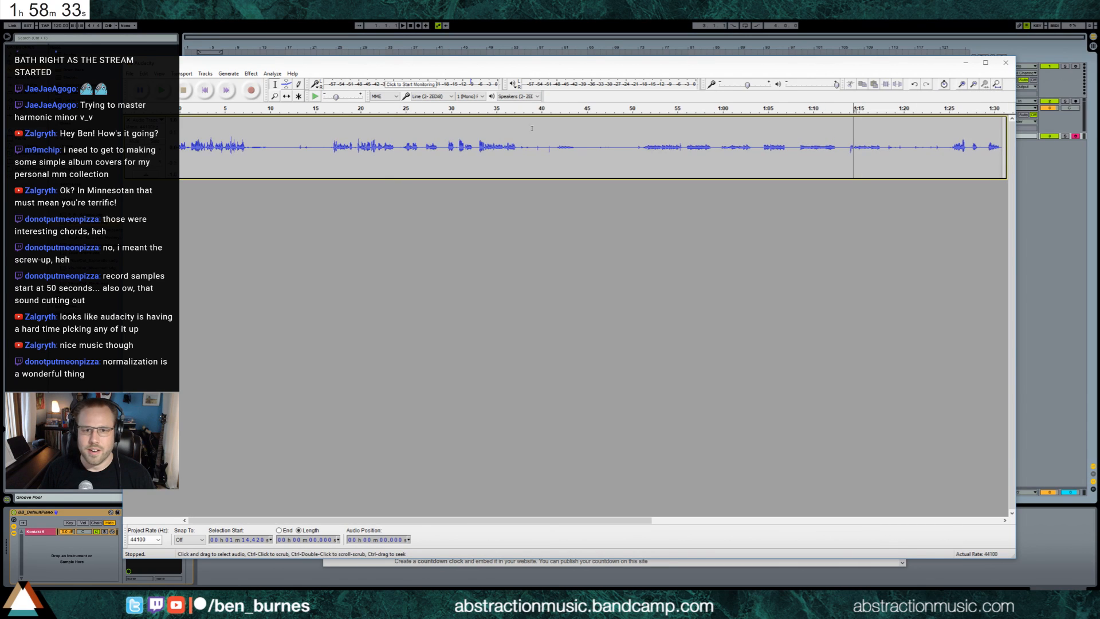
pyautogui.click(482, 152)
pyautogui.press('space')
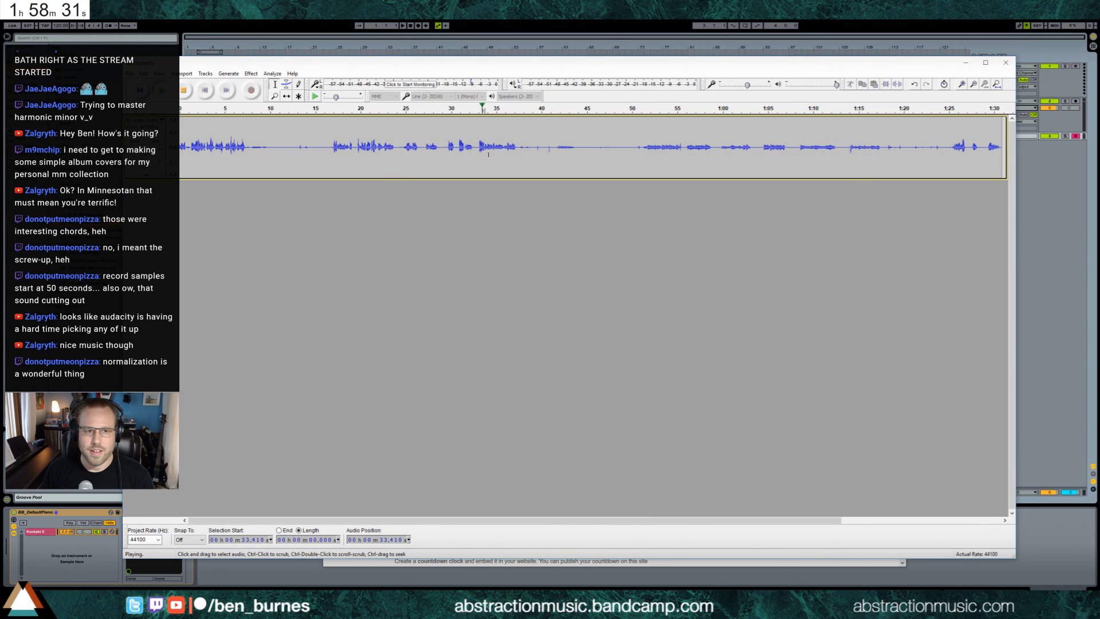
pyautogui.click(244, 140)
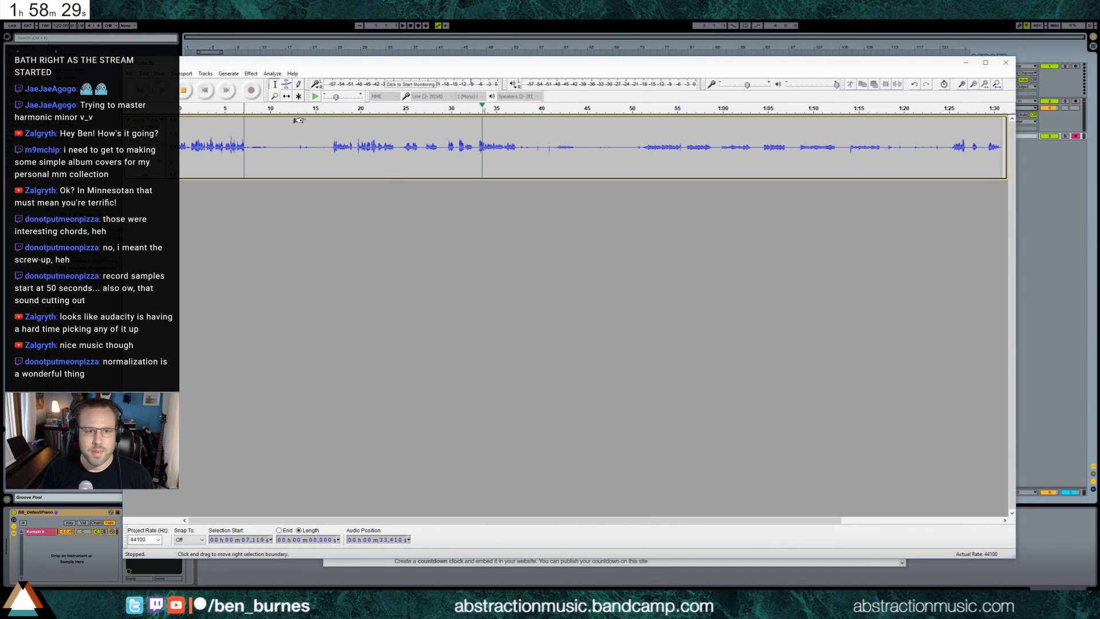
# Step: Export the recording to the Desktop as a signed 16-bit PCM WAV file named aud and return to Ableton Live
pyautogui.click(130, 74)
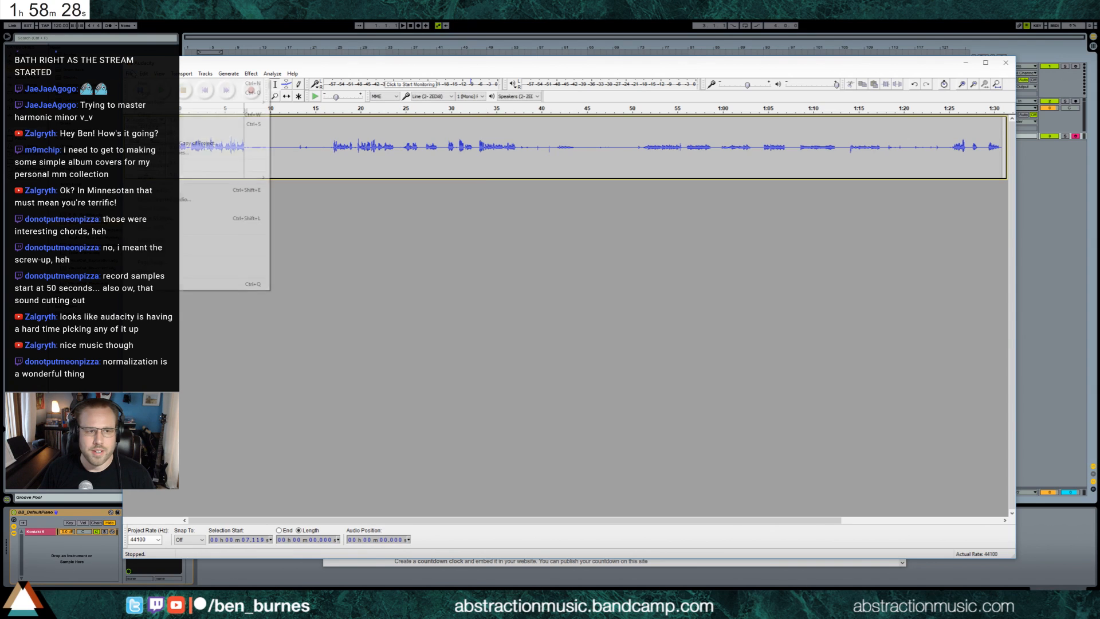
pyautogui.click(192, 191)
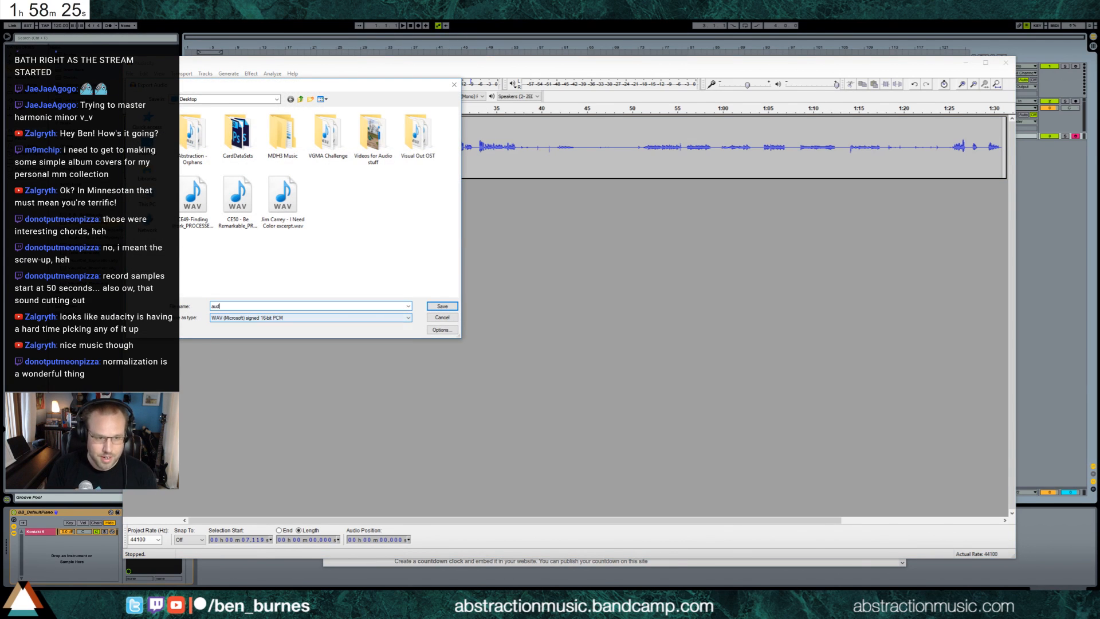
pyautogui.write('aud')
pyautogui.press('Return')
pyautogui.press('Return')
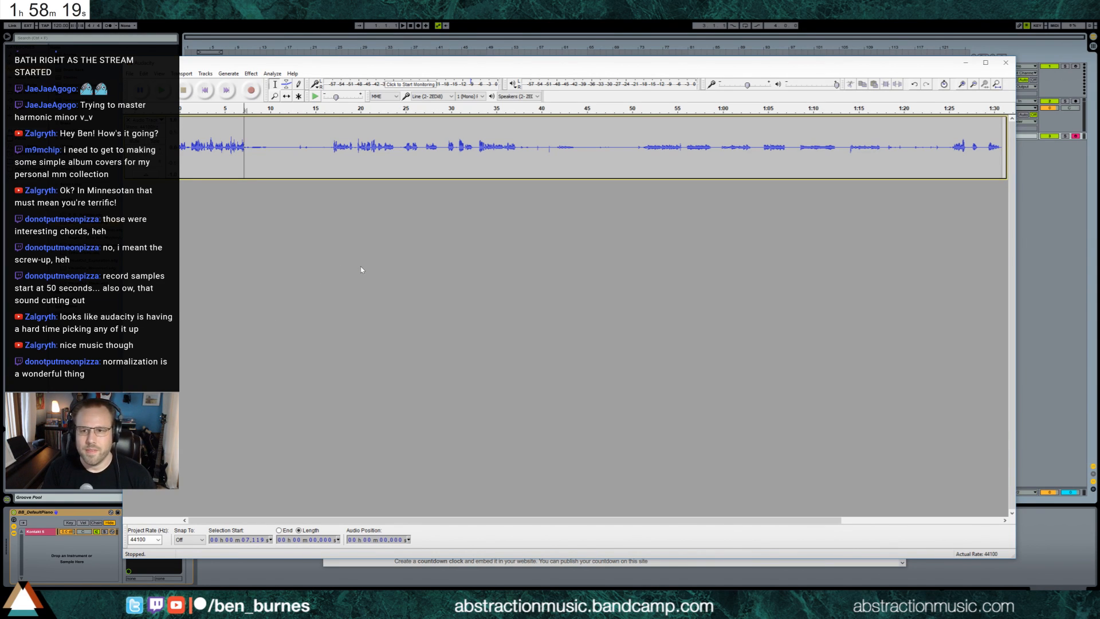
pyautogui.hotkey('alt', 'Tab')
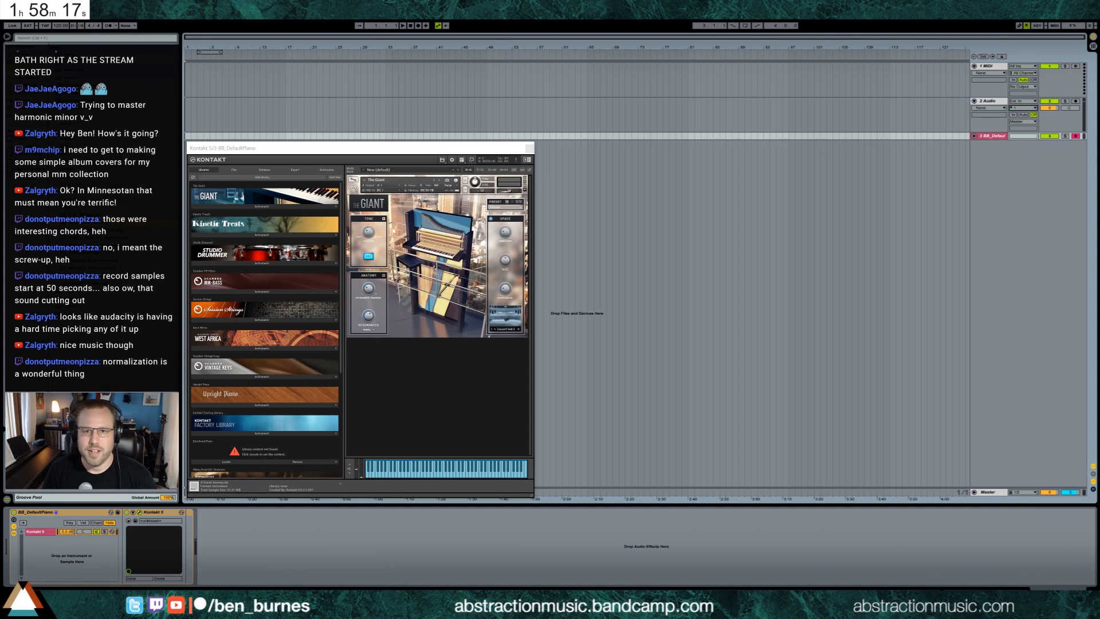
# Step: Import audio.wav from the Desktop into a new audio track in Ableton Live and move the clip's start to about 0:10
pyautogui.hotkey('alt', 'Tab')
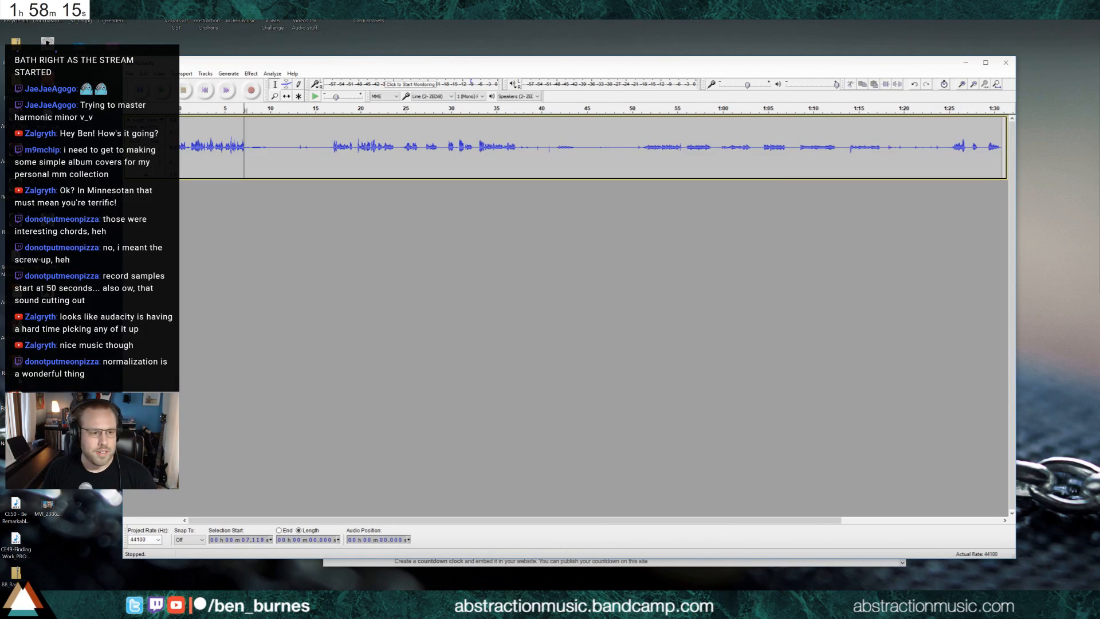
pyautogui.moveTo(501, 559); pyautogui.dragTo(532, 150)
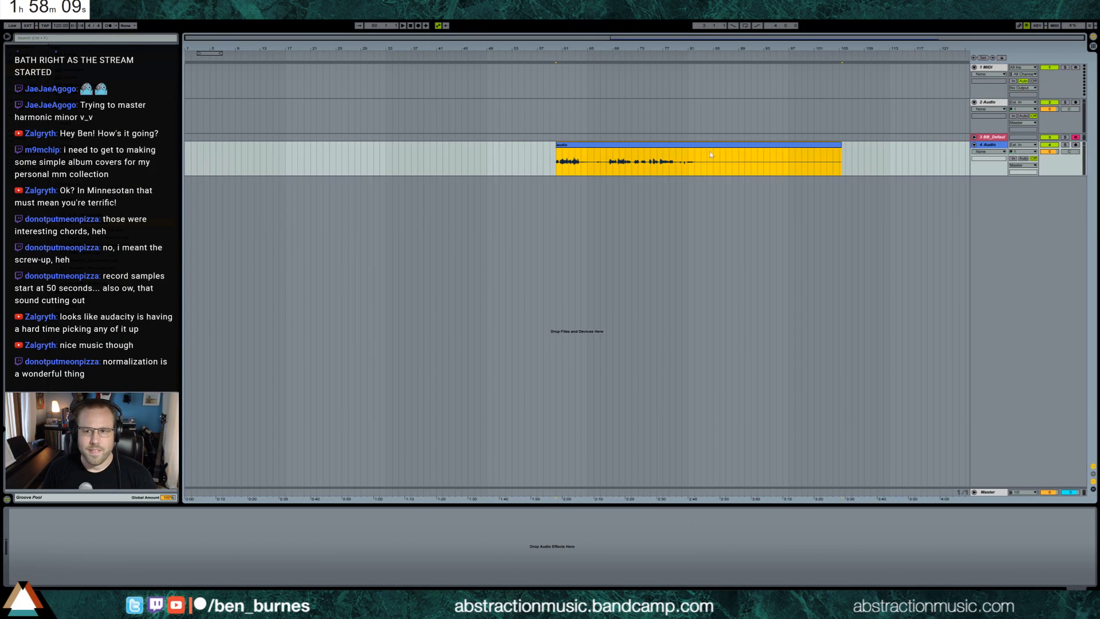
pyautogui.moveTo(673, 146); pyautogui.dragTo(333, 155)
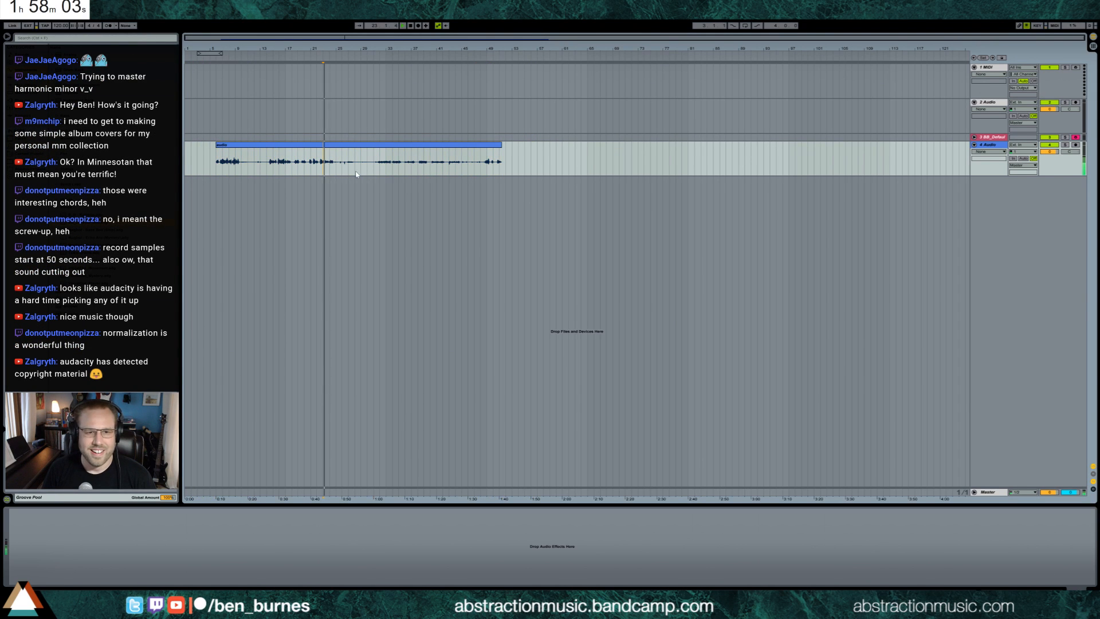
# Step: Play the imported clip to find the musical samples, and delete everything before about 1:00
pyautogui.click(375, 172)
pyautogui.press('space')
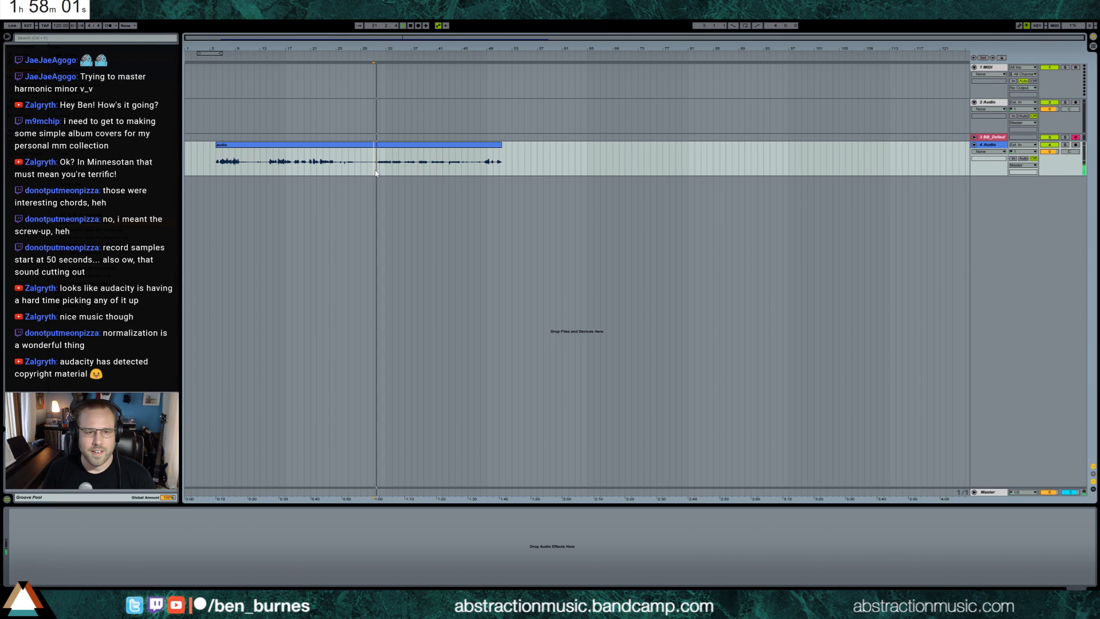
pyautogui.press('space')
pyautogui.moveTo(374, 158); pyautogui.dragTo(213, 163)
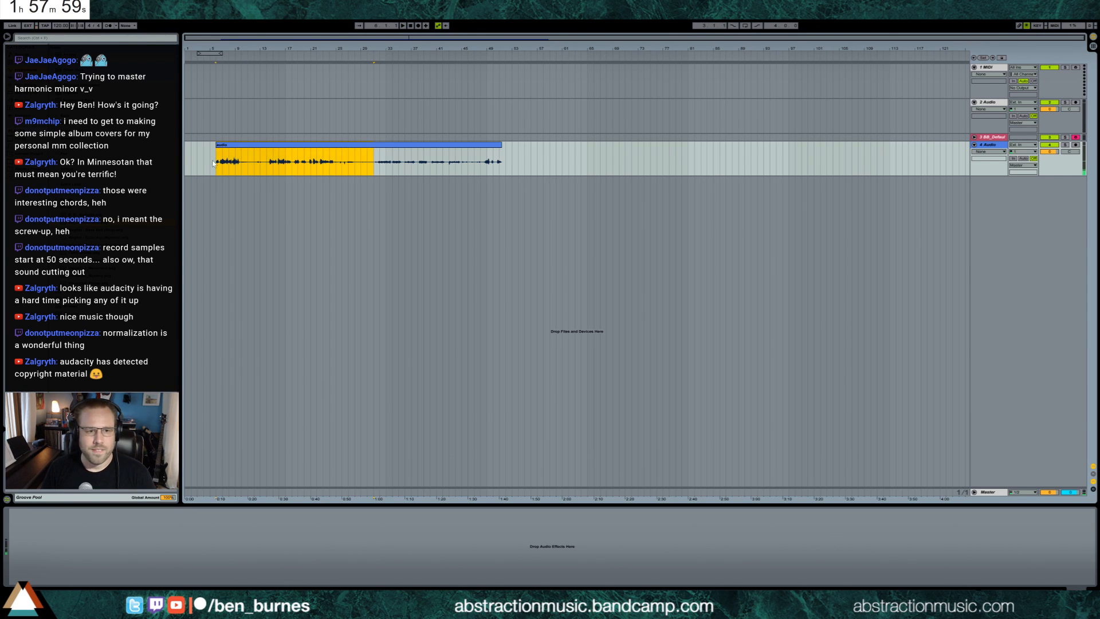
pyautogui.press('Delete')
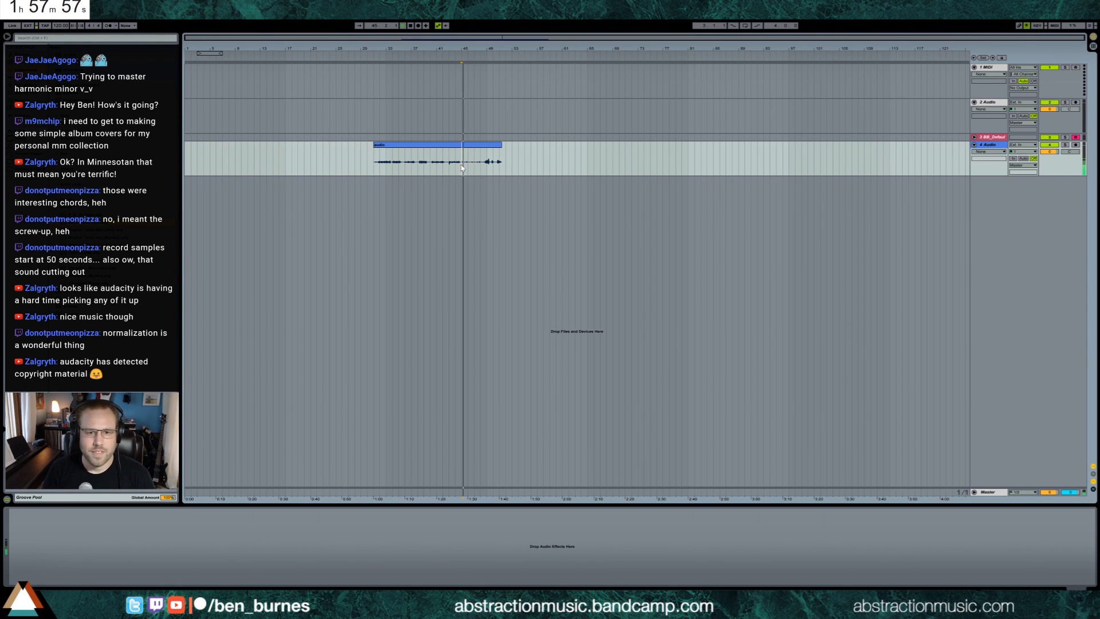
# Step: Delete the clip's end from about 1:27 and move the remaining part to start at about 0:10
pyautogui.moveTo(463, 167); pyautogui.dragTo(543, 169)
pyautogui.moveTo(433, 145); pyautogui.dragTo(274, 151)
pyautogui.click(337, 159)
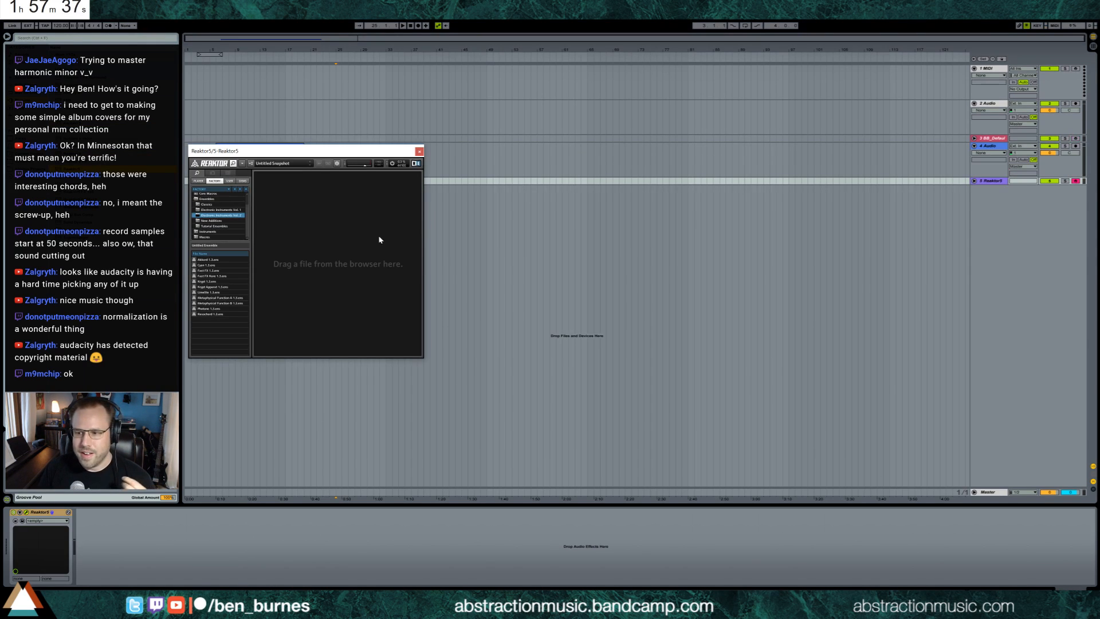
# Step: Load the Metaphysical Function ensemble into Reaktor 5, trying version B and then version A
pyautogui.moveTo(304, 151); pyautogui.dragTo(505, 161)
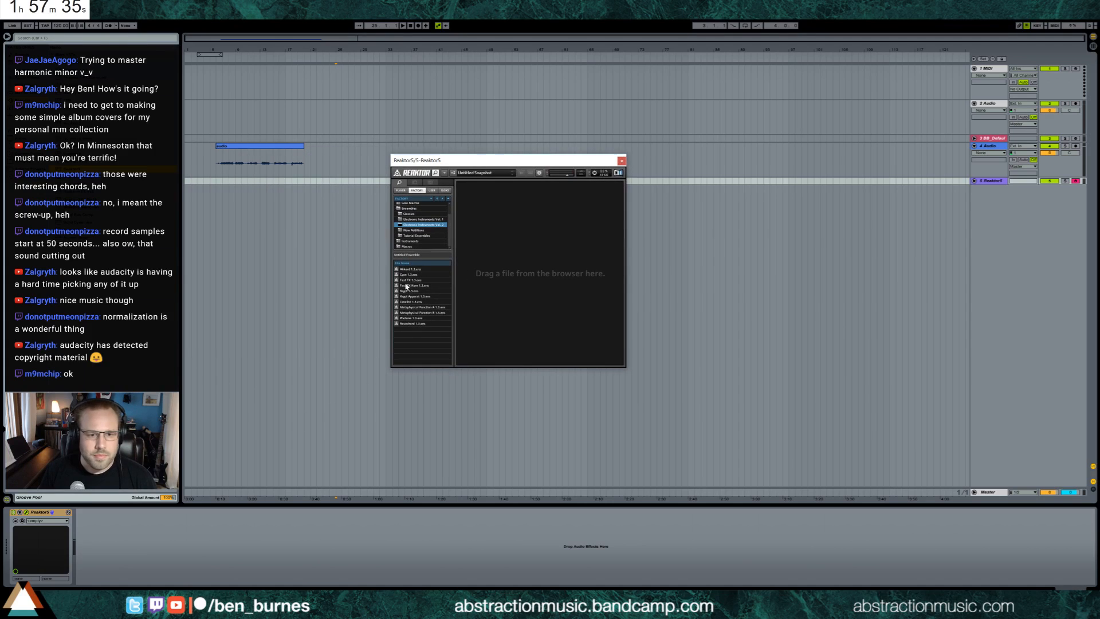
pyautogui.click(431, 312)
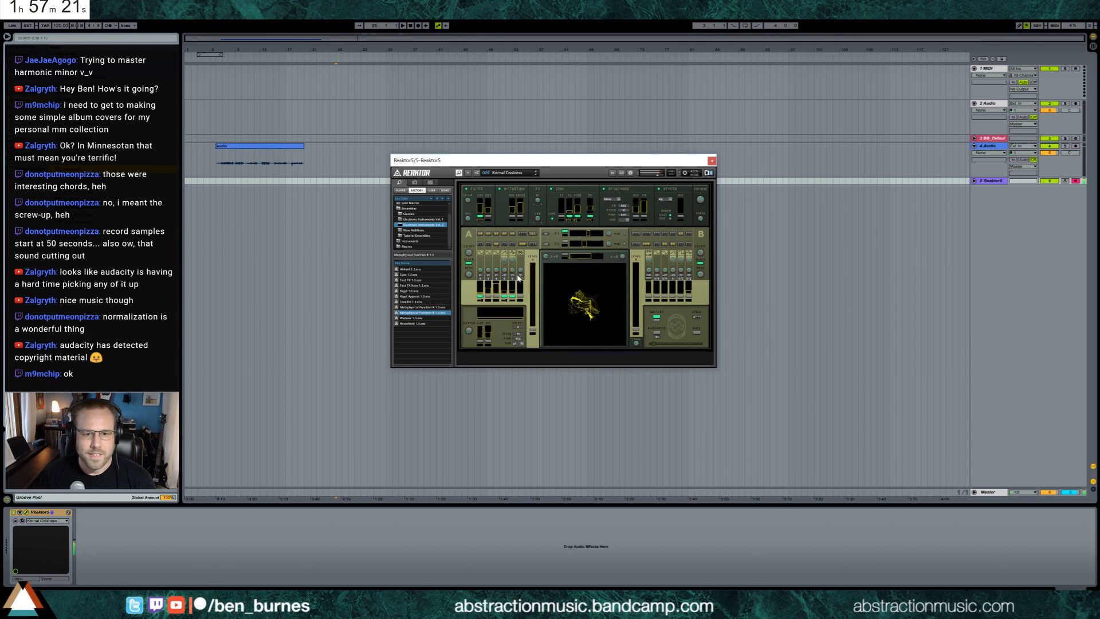
pyautogui.click(428, 308)
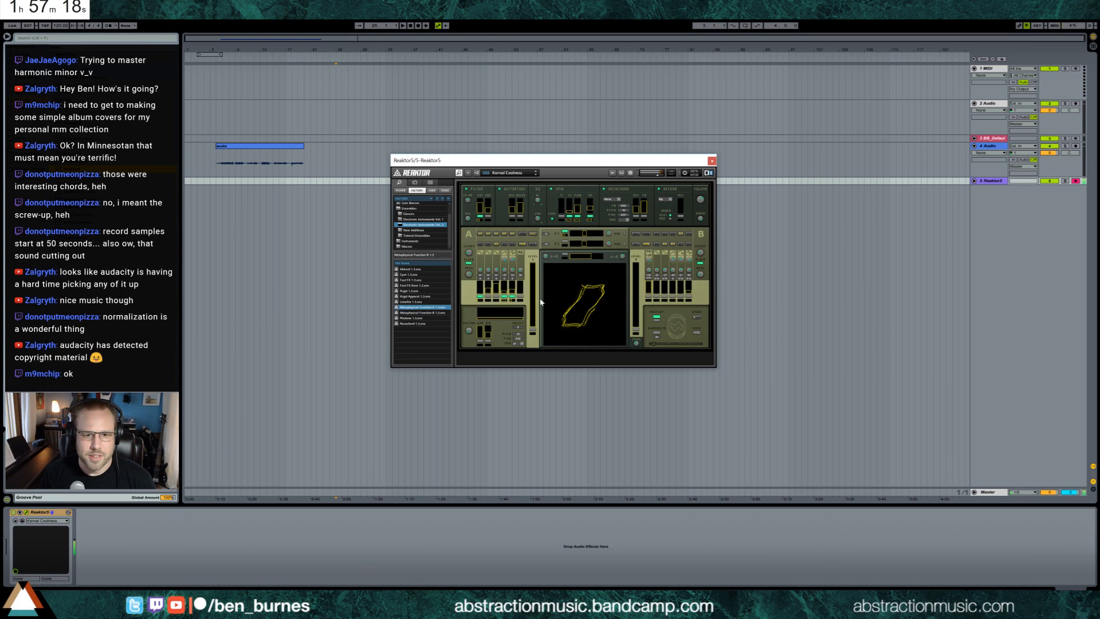
# Step: Browse the ensemble's snapshots in Reaktor and load the initial Metaphysical Function snapshot
pyautogui.click(414, 183)
pyautogui.scroll(5, 424, 322)
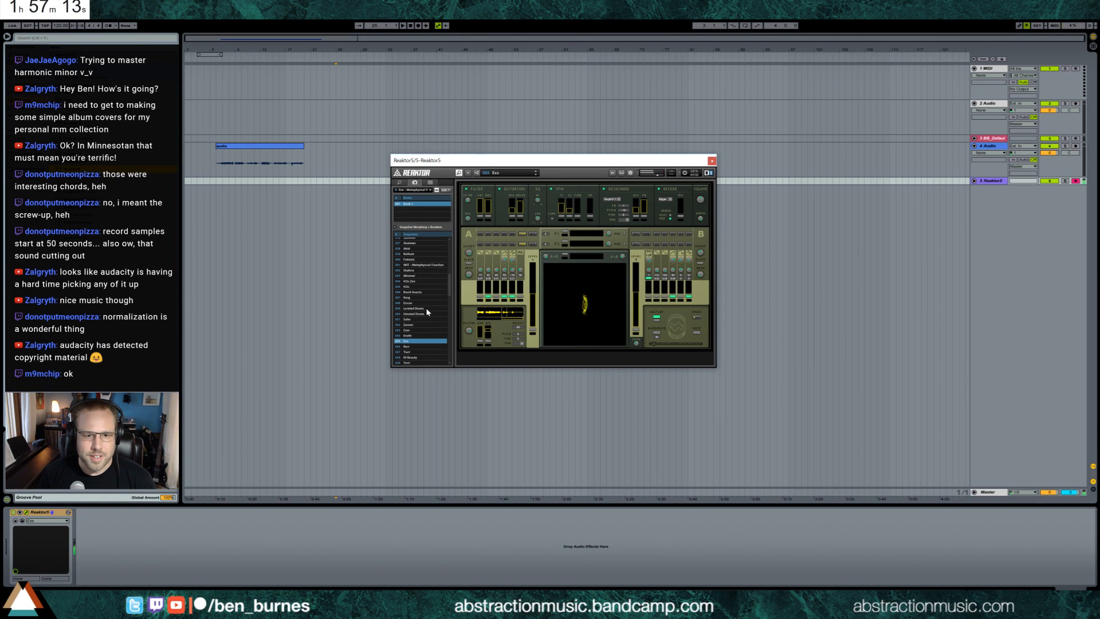
pyautogui.scroll(-2, 428, 313)
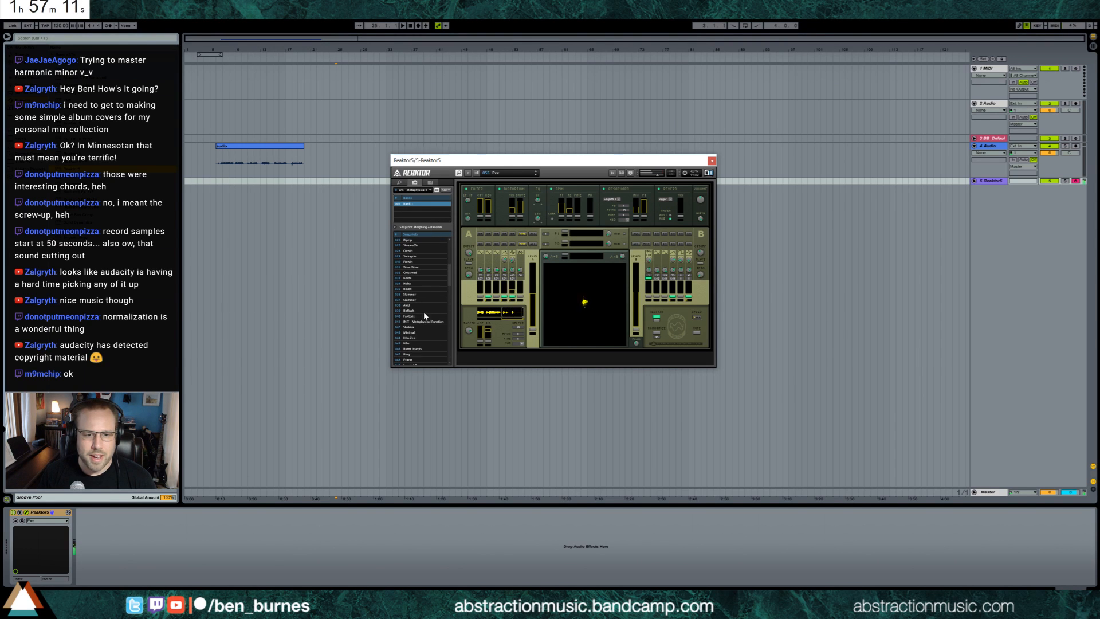
pyautogui.click(426, 322)
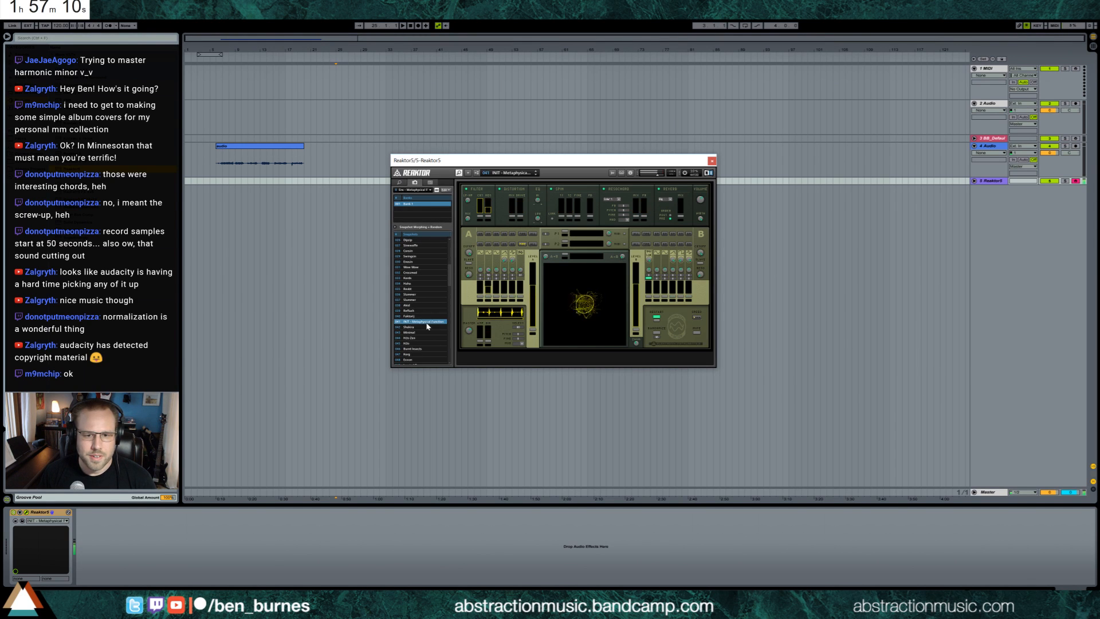
pyautogui.click(488, 273)
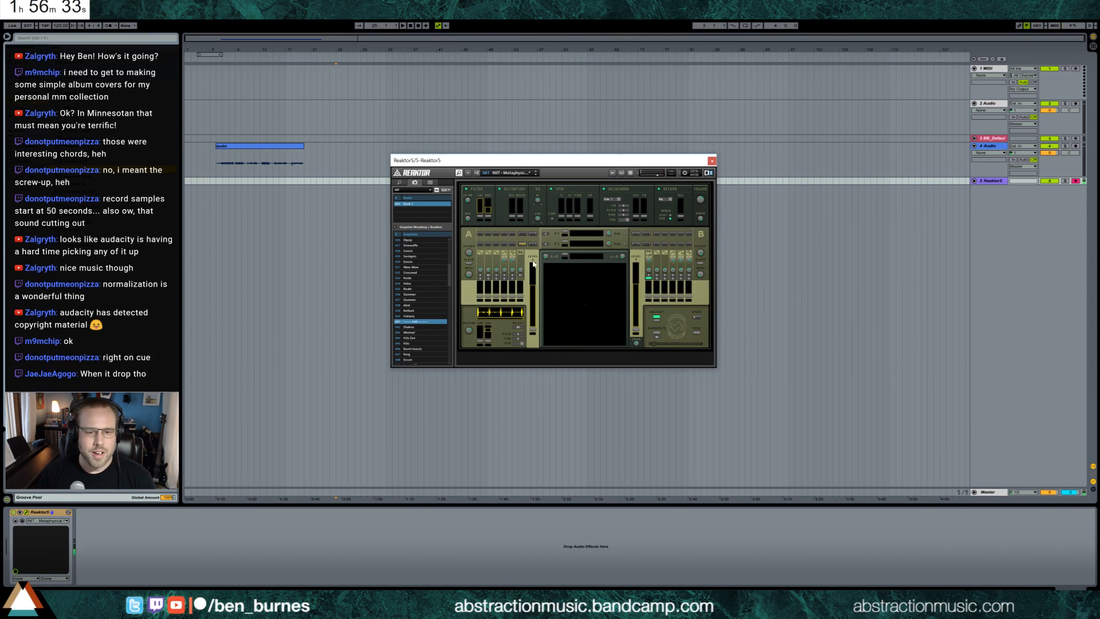
# Step: Play the trimmed clip on the 4 Audio track and raise its clip gain
pyautogui.click(235, 144)
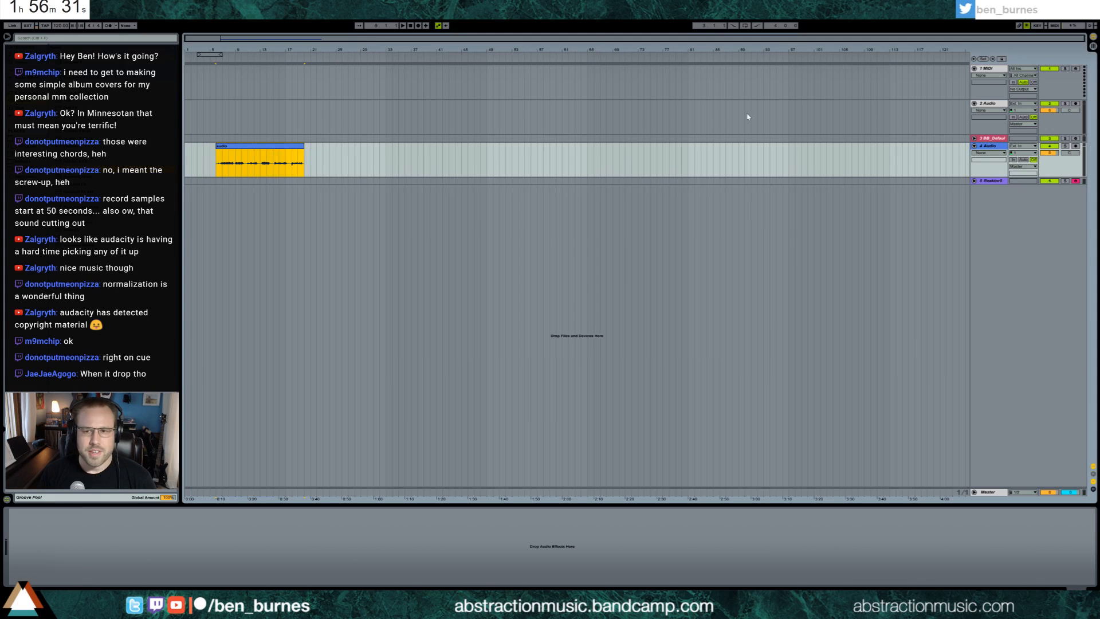
pyautogui.moveTo(236, 50); pyautogui.dragTo(356, 174)
pyautogui.click(352, 169)
pyautogui.press('space')
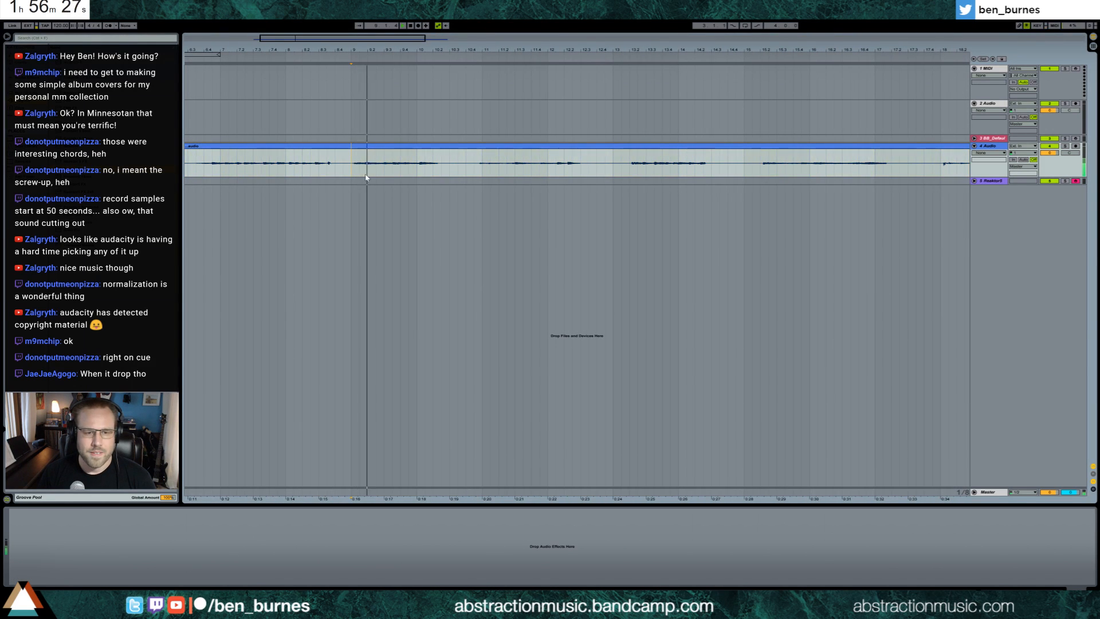
pyautogui.doubleClick(423, 147)
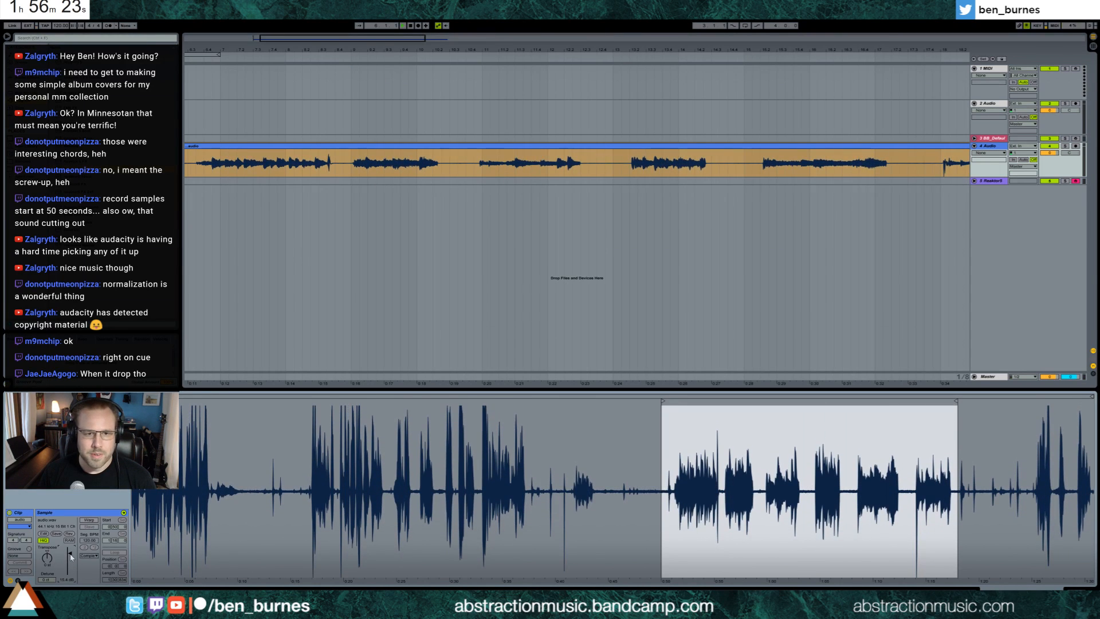
pyautogui.hotkey('shift', 'Tab')
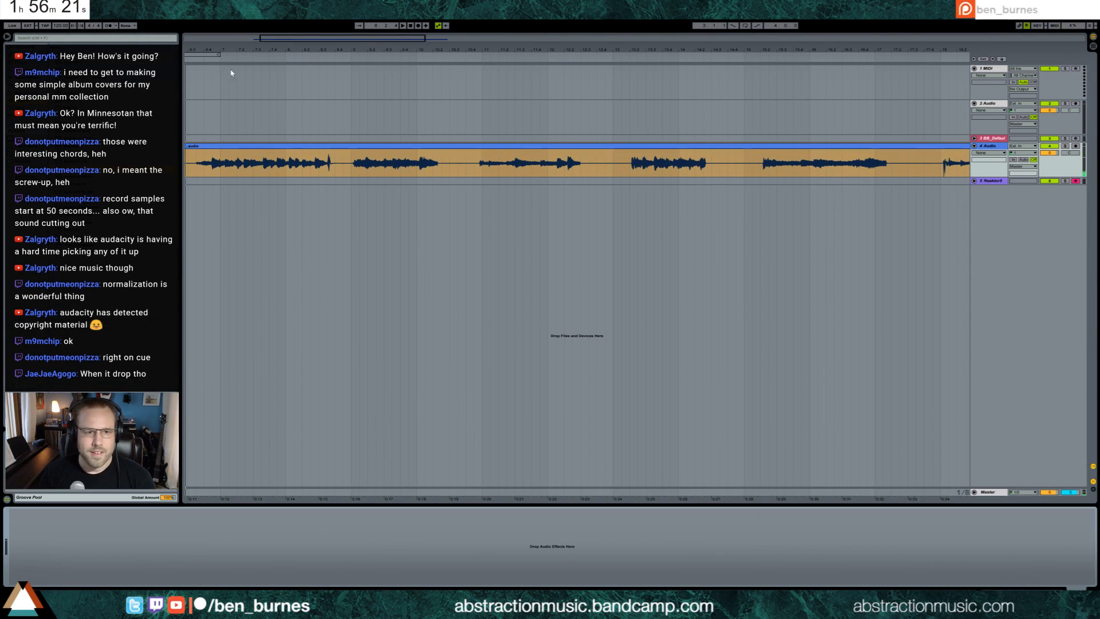
# Step: Play back the clip's phrases at about 0:12, 0:16, 0:25 and 0:29 to compare candidate samples
pyautogui.moveTo(304, 39); pyautogui.dragTo(278, 39)
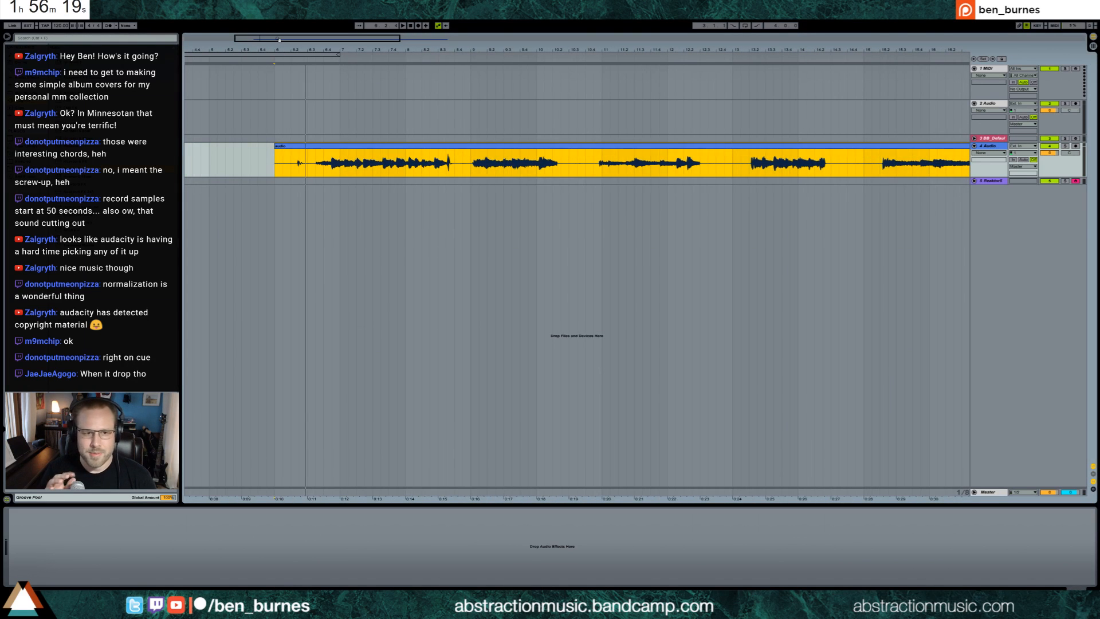
pyautogui.click(330, 162)
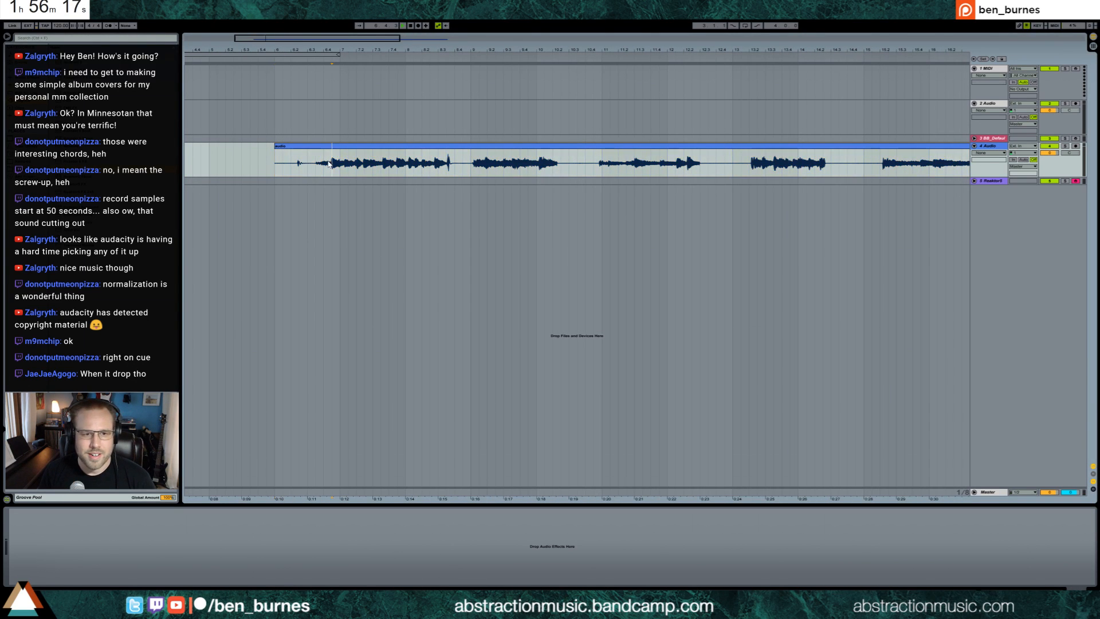
pyautogui.click(483, 163)
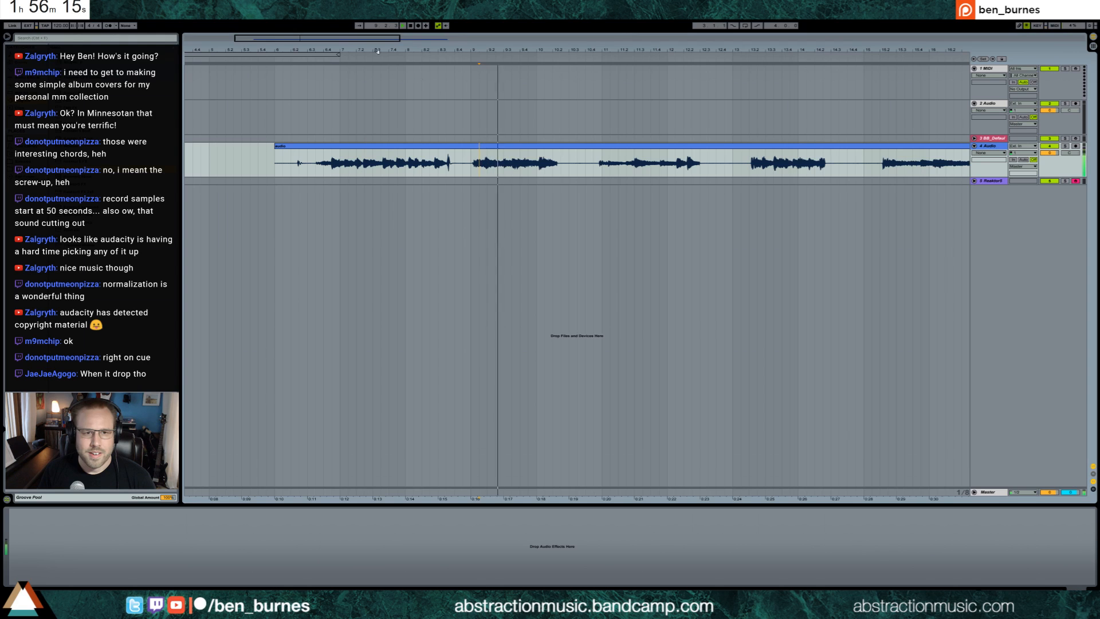
pyautogui.moveTo(751, 50); pyautogui.dragTo(406, 86)
pyautogui.press('space')
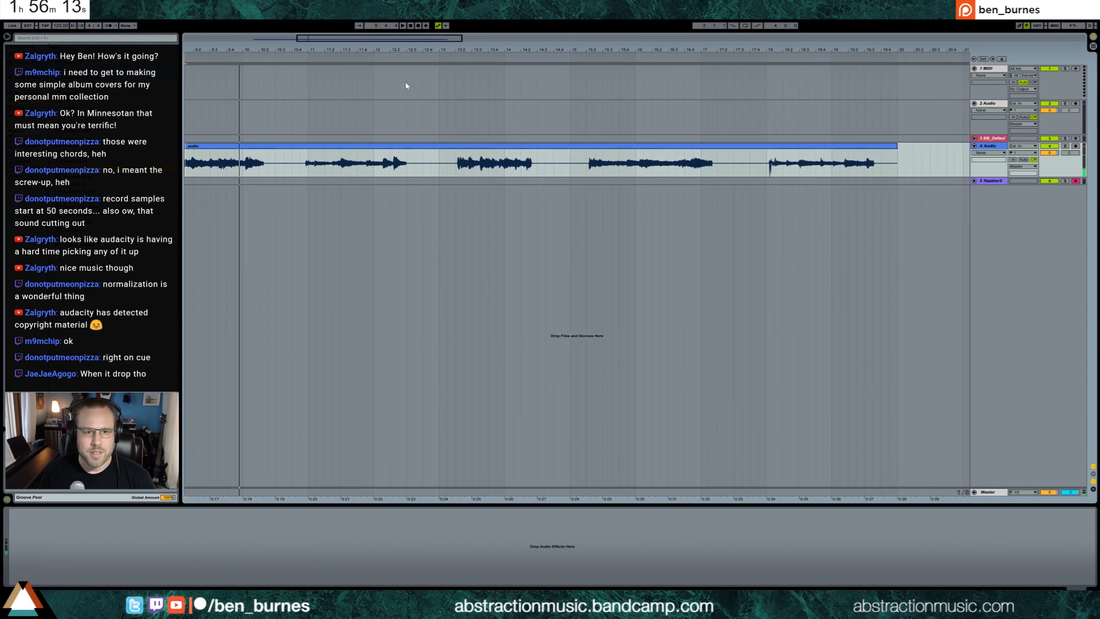
pyautogui.click(470, 167)
pyautogui.press('space')
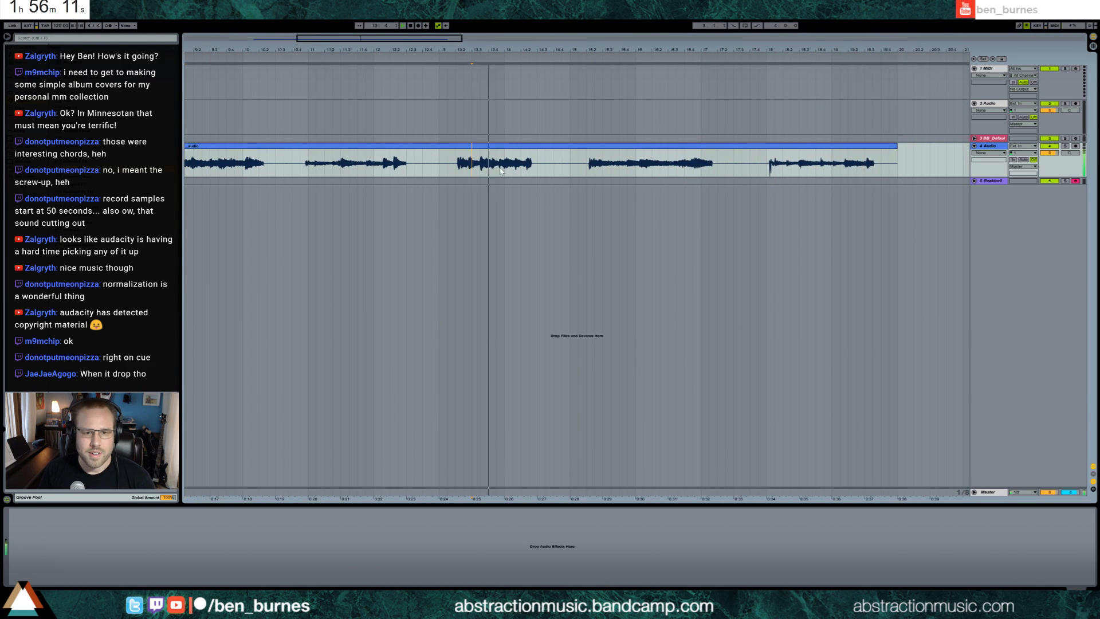
pyautogui.press('space')
pyautogui.click(605, 167)
pyautogui.press('space')
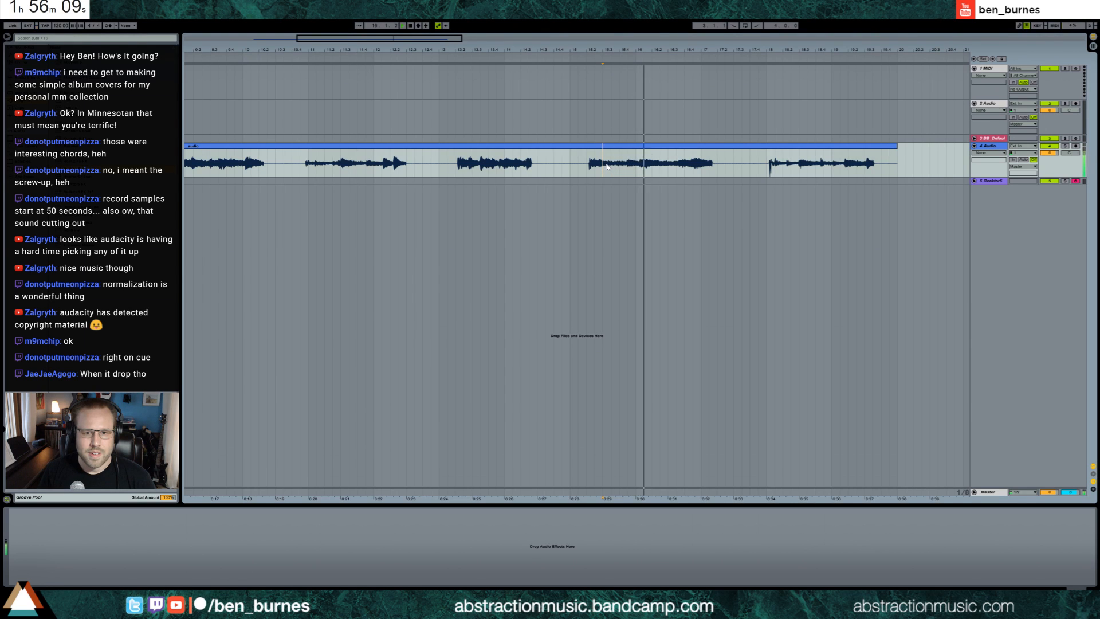
pyautogui.press('space')
# Step: Split out the section from about 0:29 to 0:31 as its own clip and check it in the clip view
pyautogui.moveTo(604, 166); pyautogui.dragTo(664, 170)
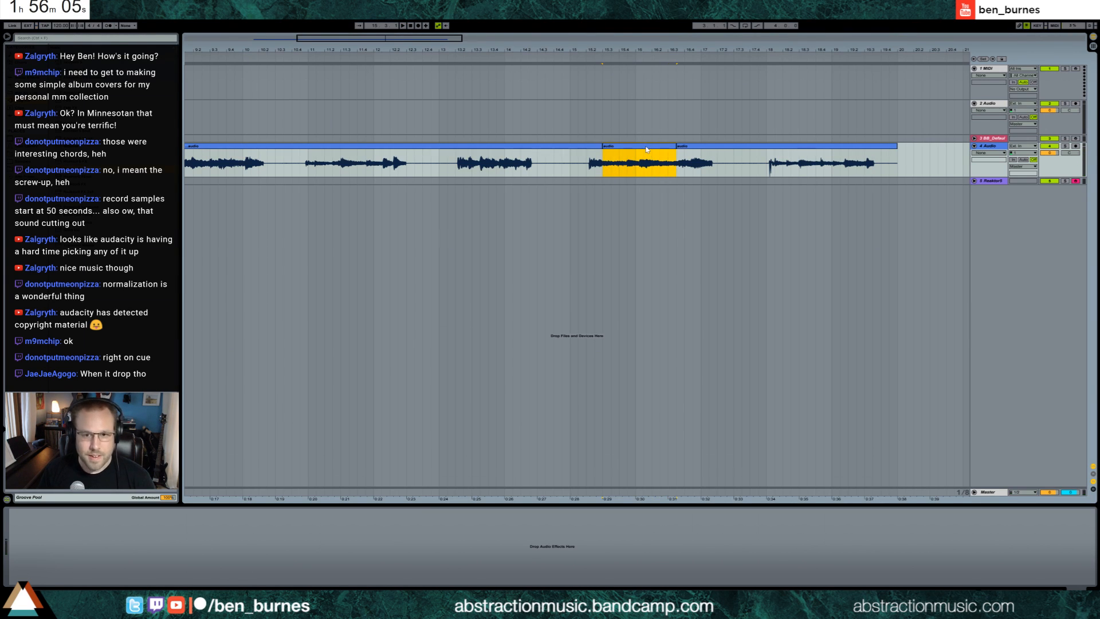
pyautogui.doubleClick(646, 148)
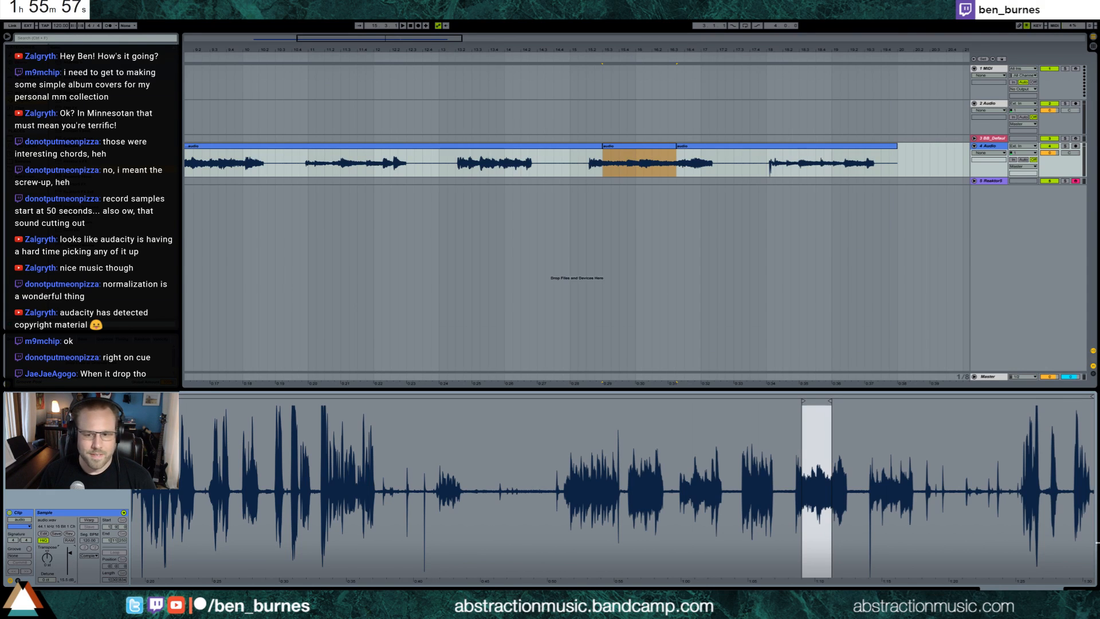
pyautogui.click(646, 150)
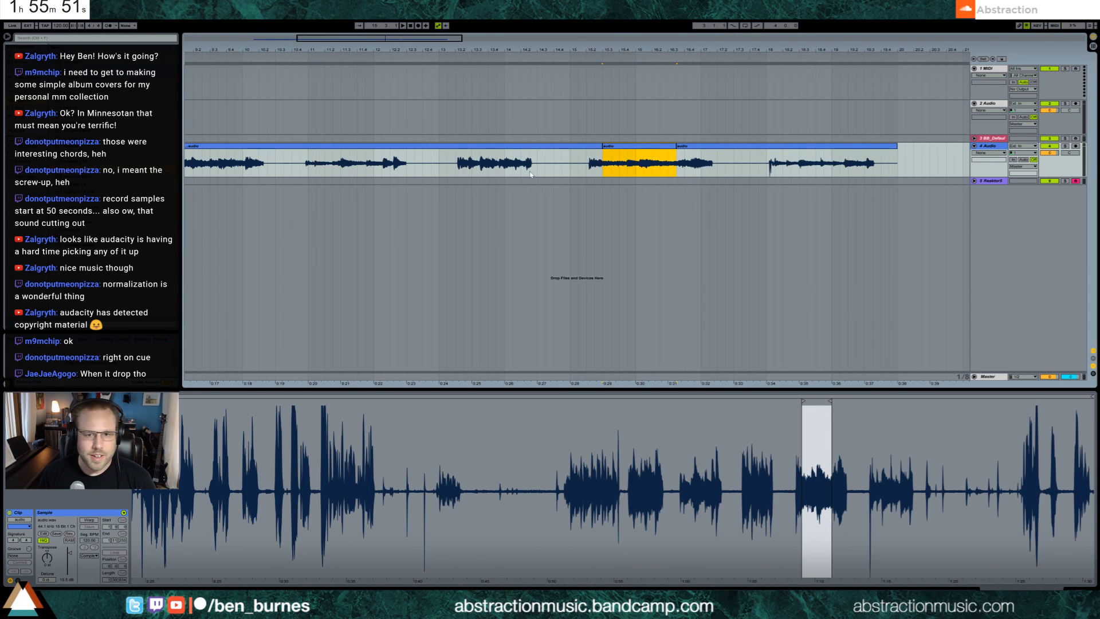
# Step: Export the selected section to the Desktop as a WAV file named sampel
pyautogui.hotkey('ctrl', 'shift', 'r')
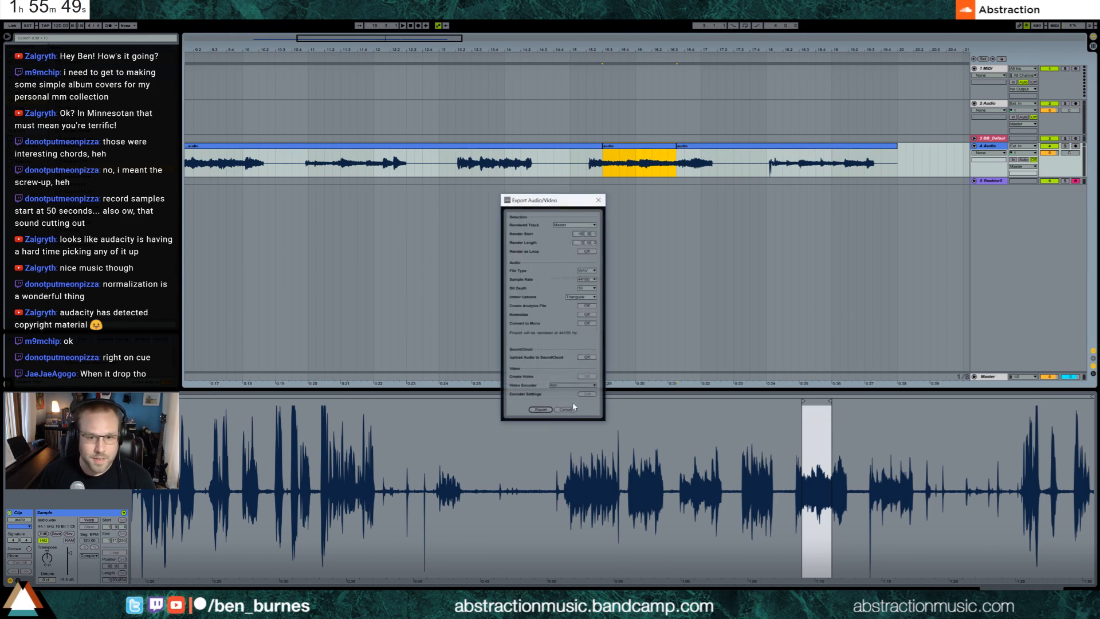
pyautogui.click(536, 409)
pyautogui.write('sampel')
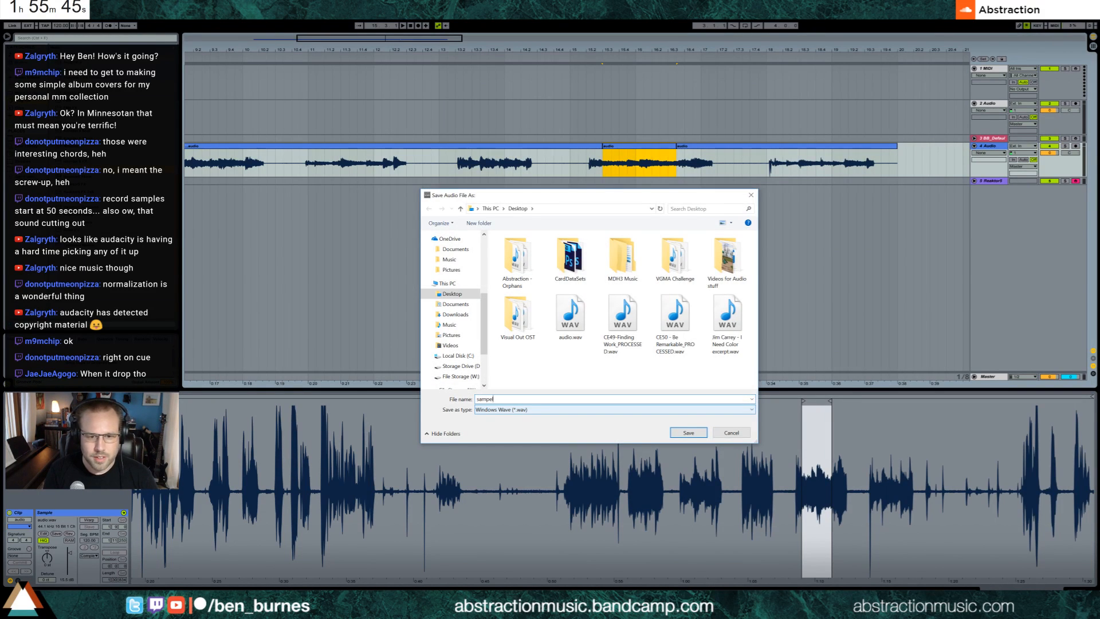
pyautogui.press('Return')
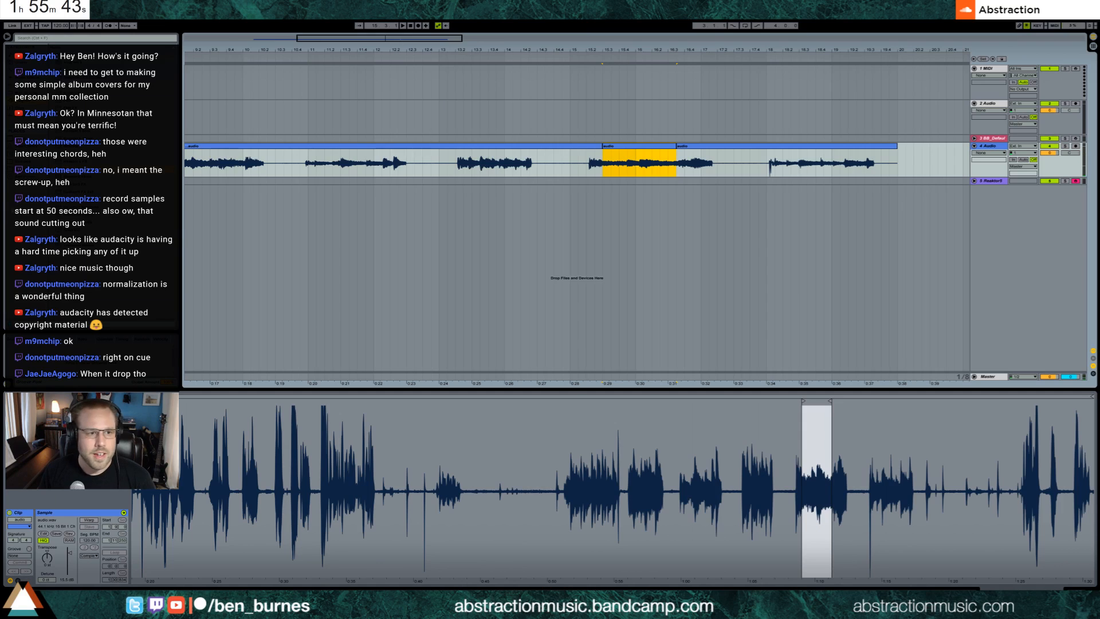
# Step: Close the _Field Recordings folder window and Audacity, and return to Ableton Live
pyautogui.click(26, 161)
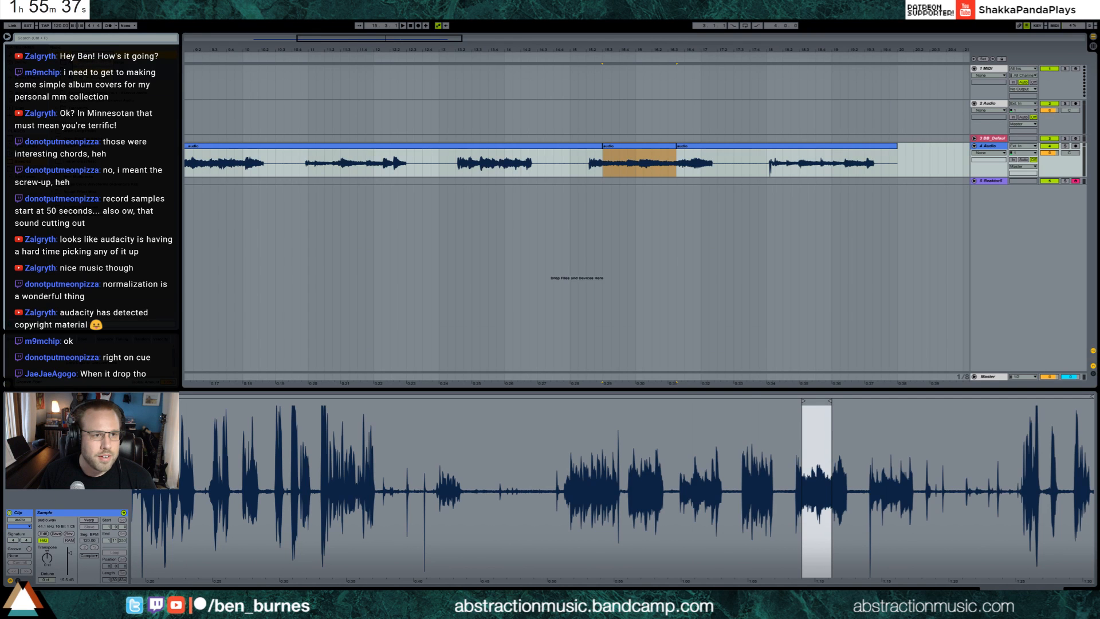
pyautogui.hotkey('alt', 'Tab')
pyautogui.click(319, 604)
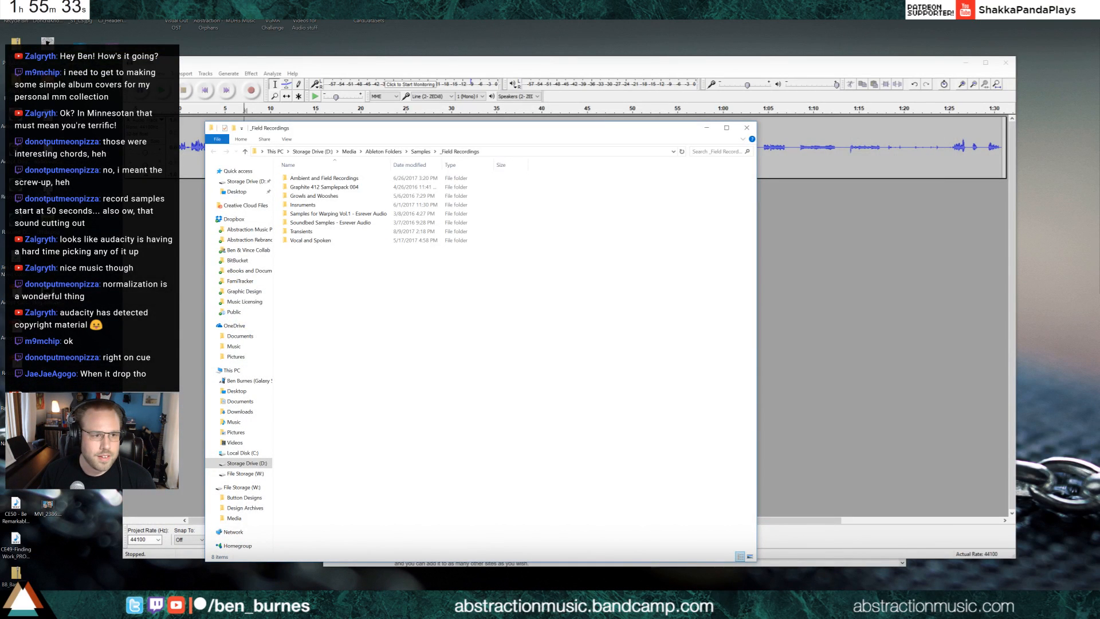
pyautogui.click(746, 127)
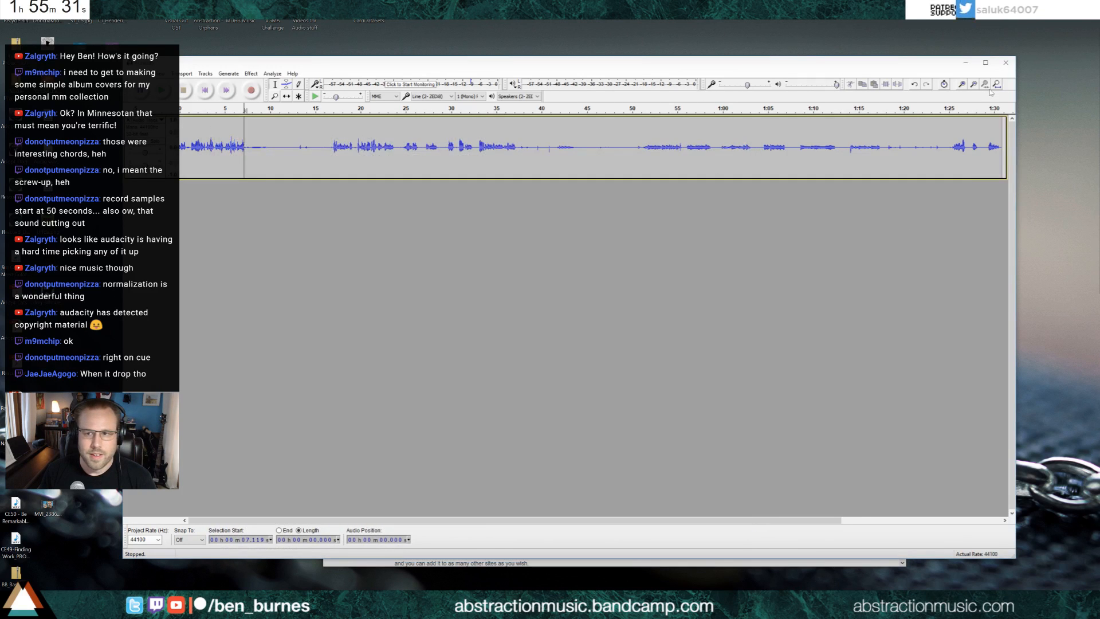
pyautogui.click(1005, 62)
pyautogui.click(550, 336)
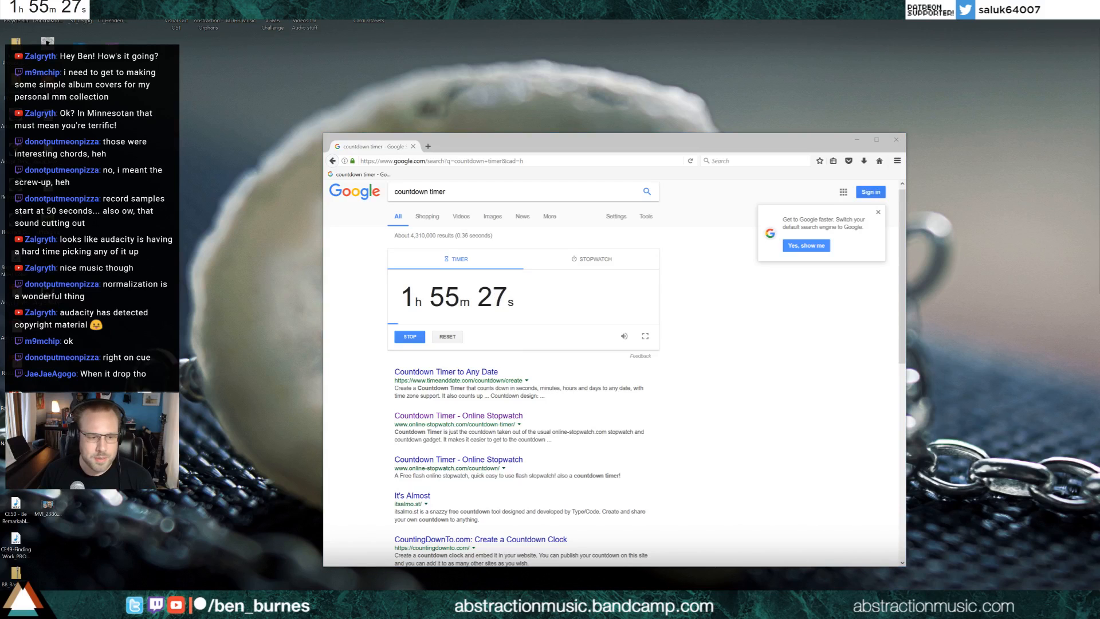
pyautogui.hotkey('alt', 'Tab')
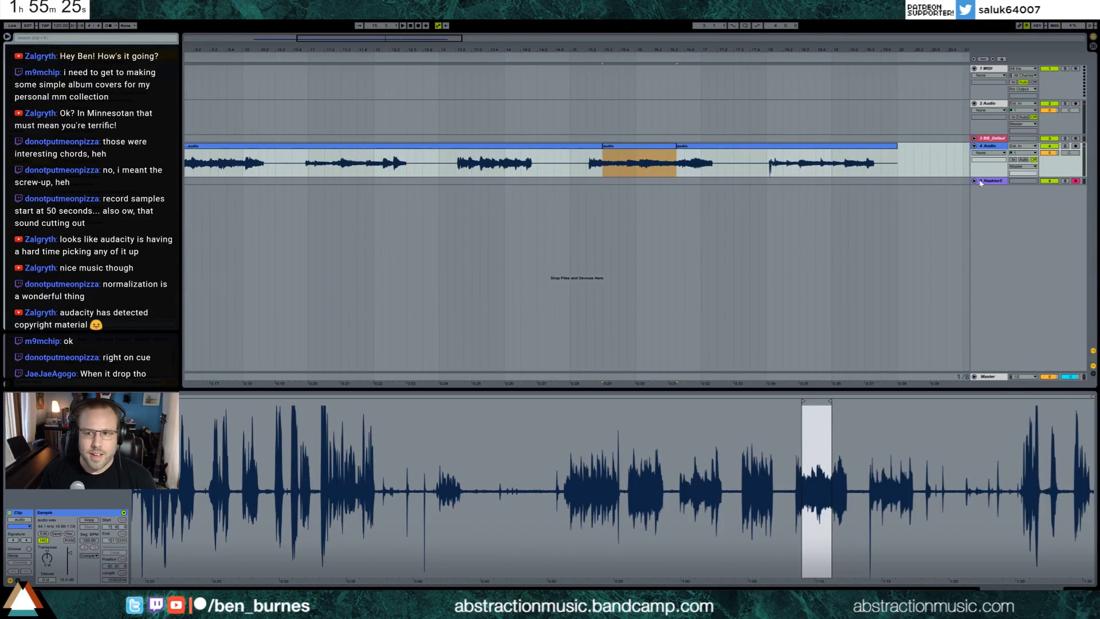
# Step: Add the exported sampel WAV to Reaktor's sample map and select it as the sound source of sampler A
pyautogui.click(980, 183)
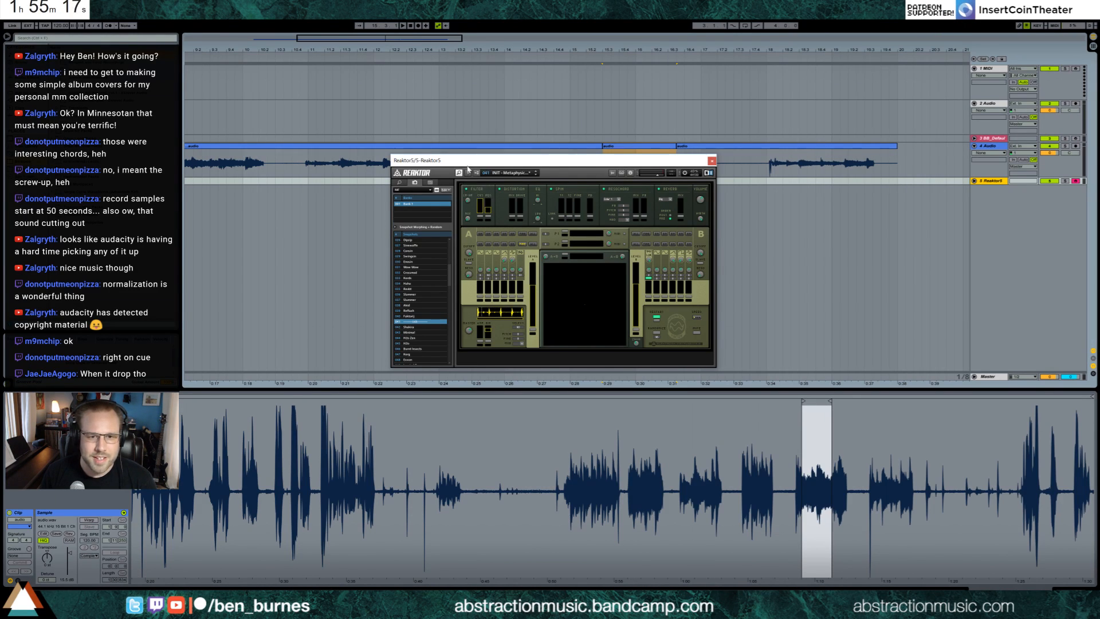
pyautogui.click(612, 172)
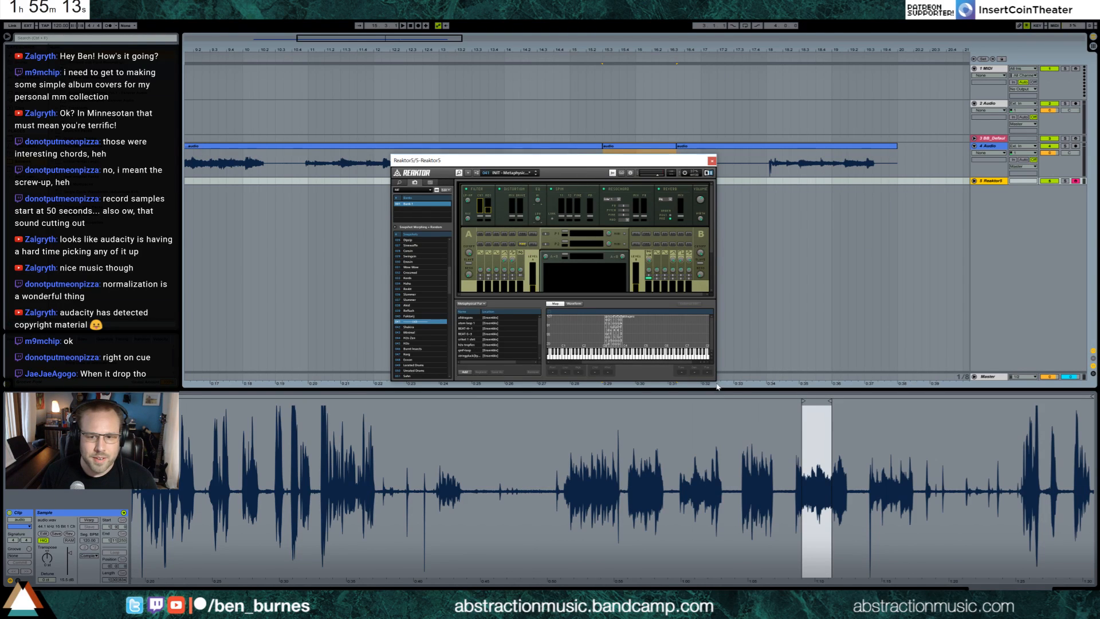
pyautogui.click(624, 325)
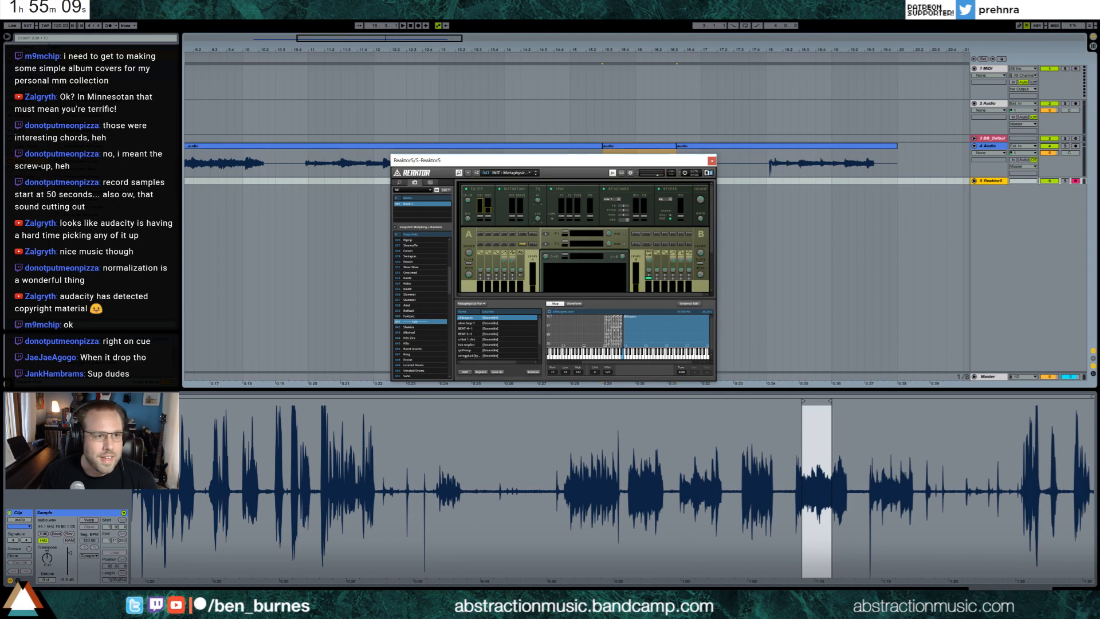
pyautogui.moveTo(92, 124); pyautogui.dragTo(625, 332)
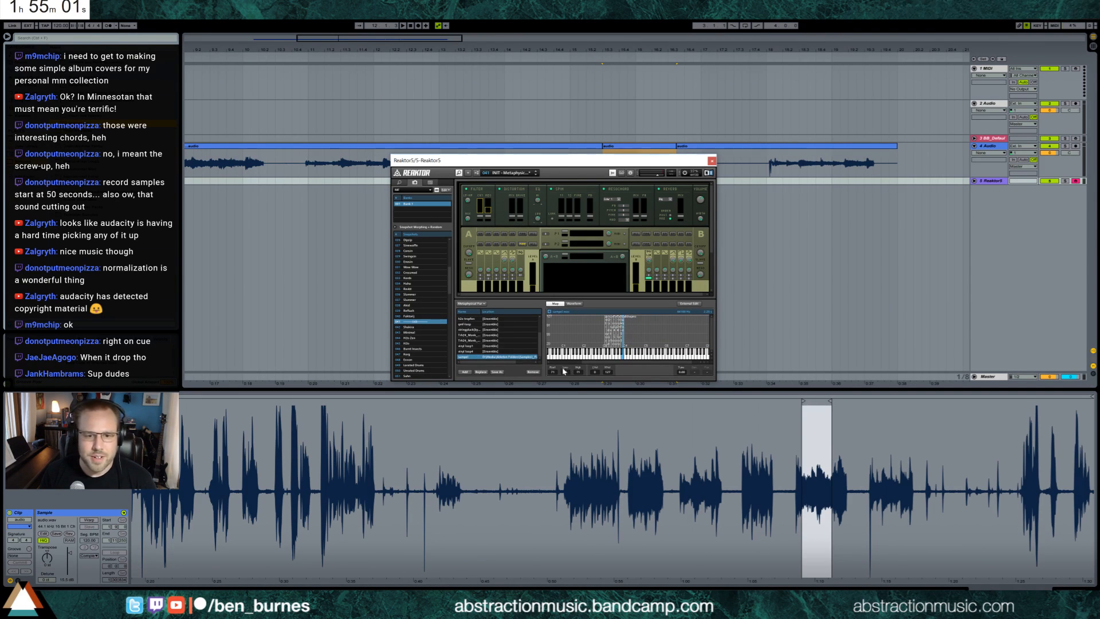
pyautogui.click(612, 173)
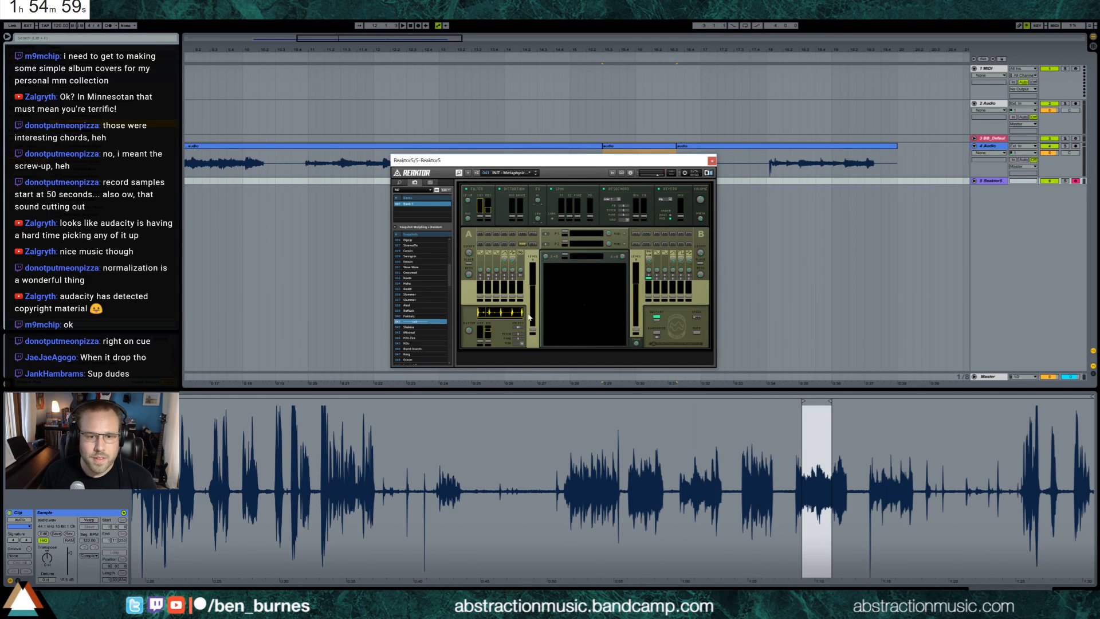
pyautogui.click(520, 329)
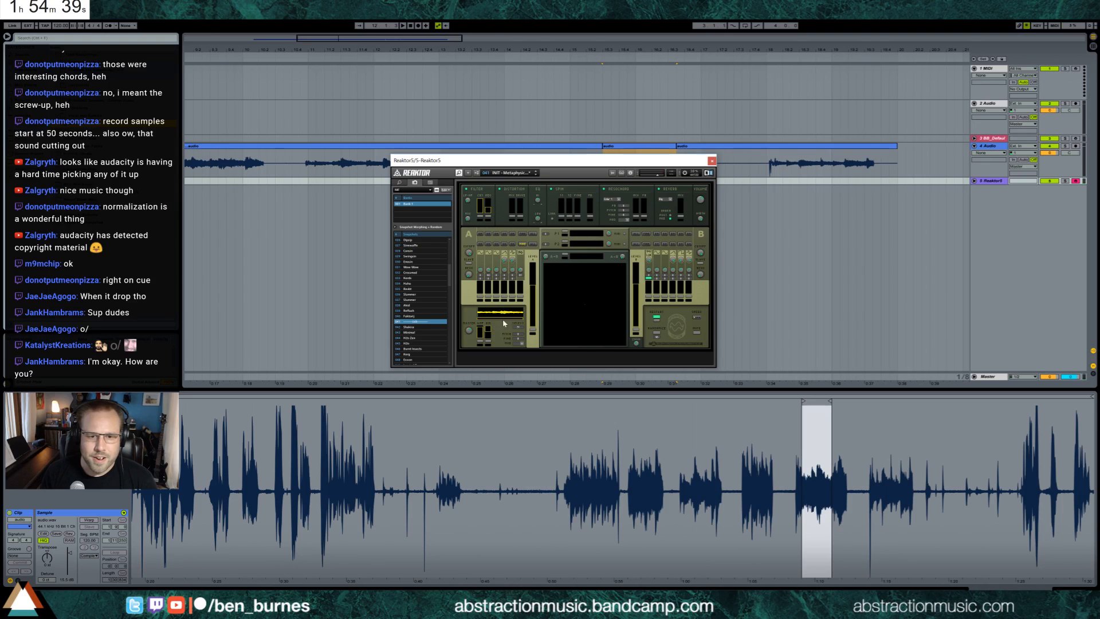
# Step: Examine the loaded sampel recording's waveform in Reaktor's sample map editor
pyautogui.click(613, 173)
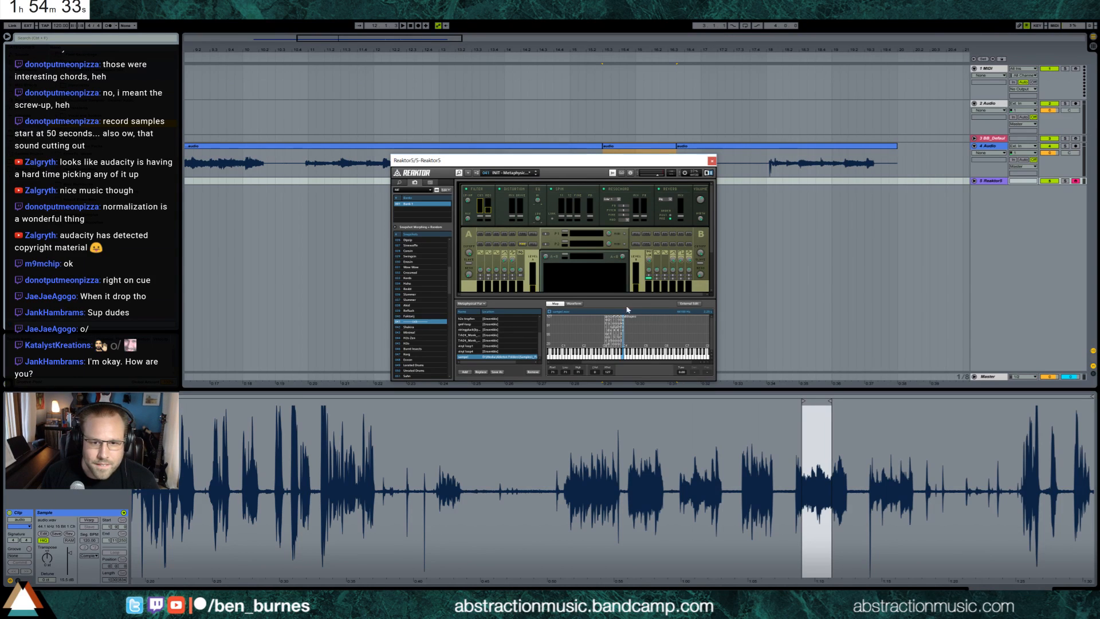
pyautogui.click(573, 303)
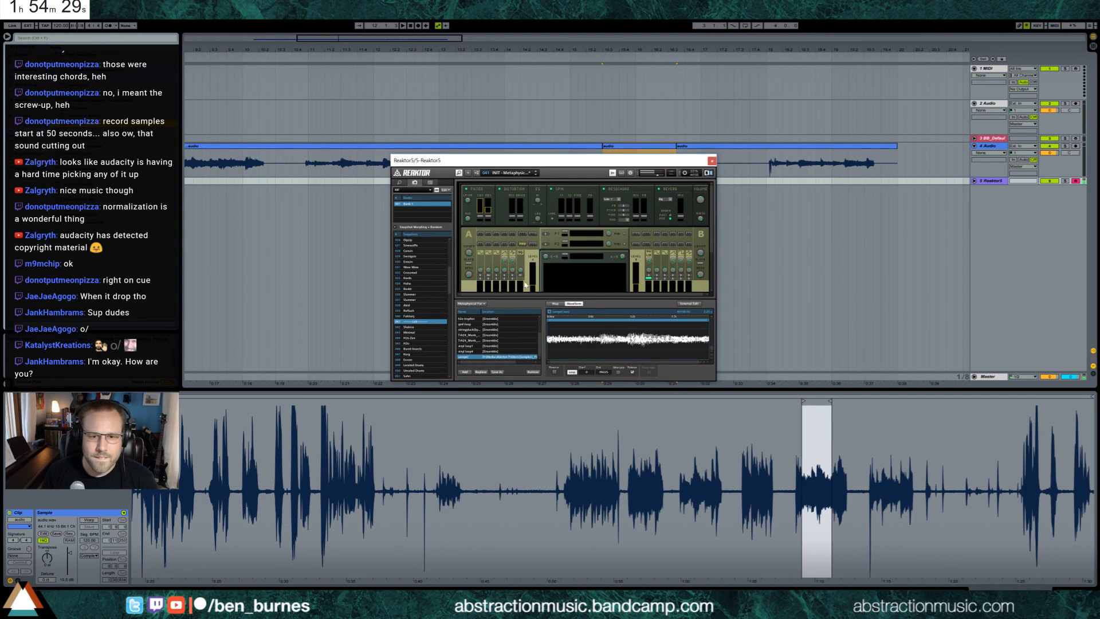
pyautogui.scroll(-3, 525, 285)
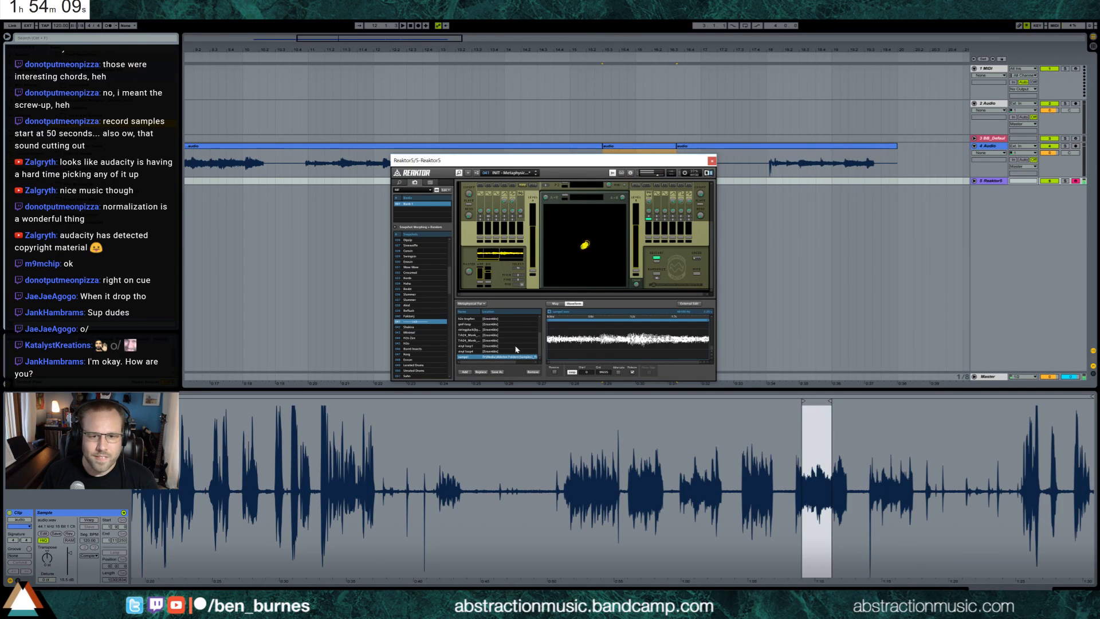
pyautogui.click(554, 302)
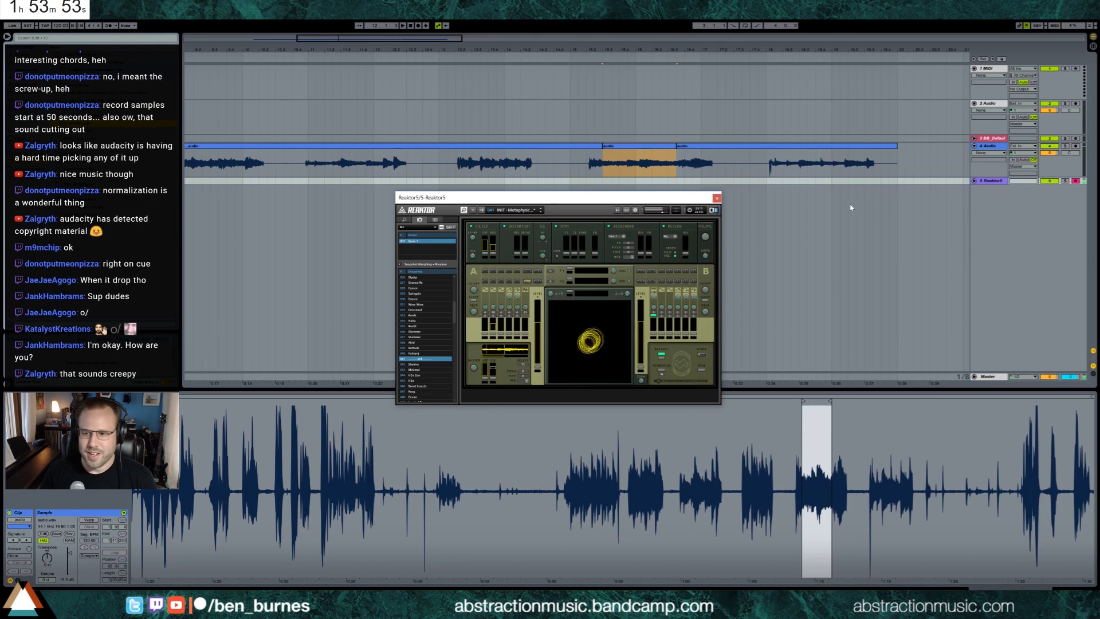
# Step: Mute the Reaktor5 track, then move the blue audio track to the top of the arrangement and fold the tracks
pyautogui.click(1047, 182)
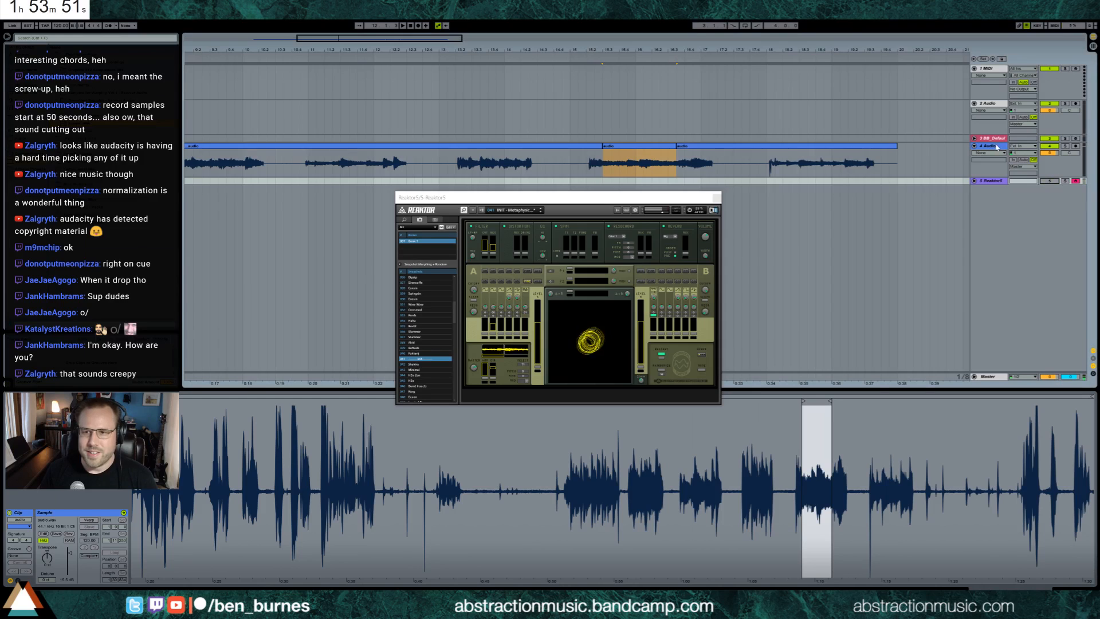
pyautogui.click(997, 147)
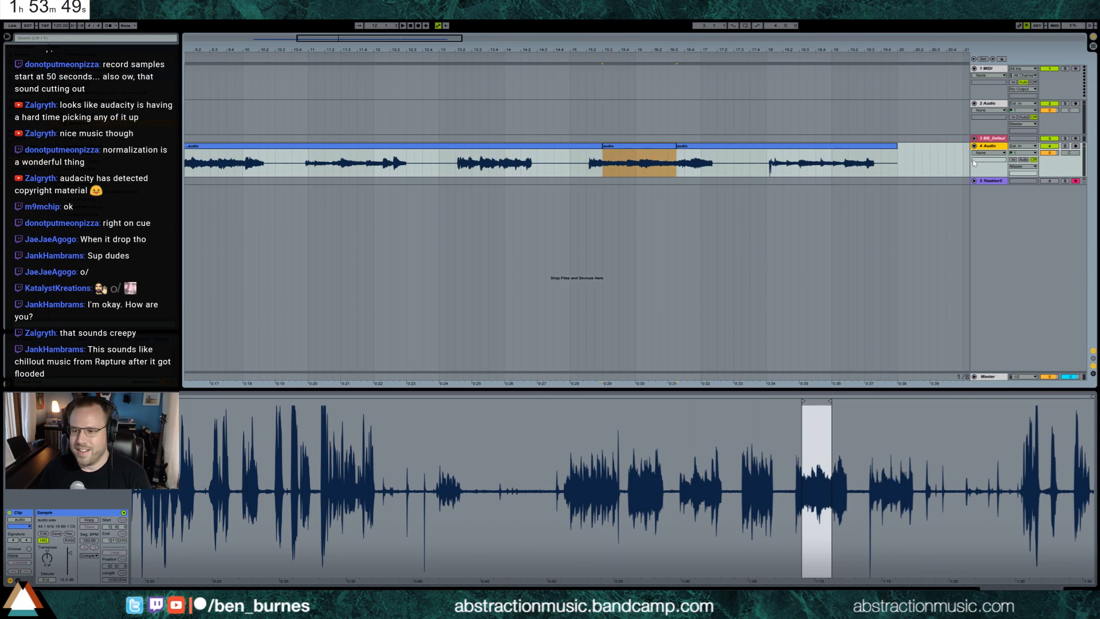
pyautogui.click(974, 147)
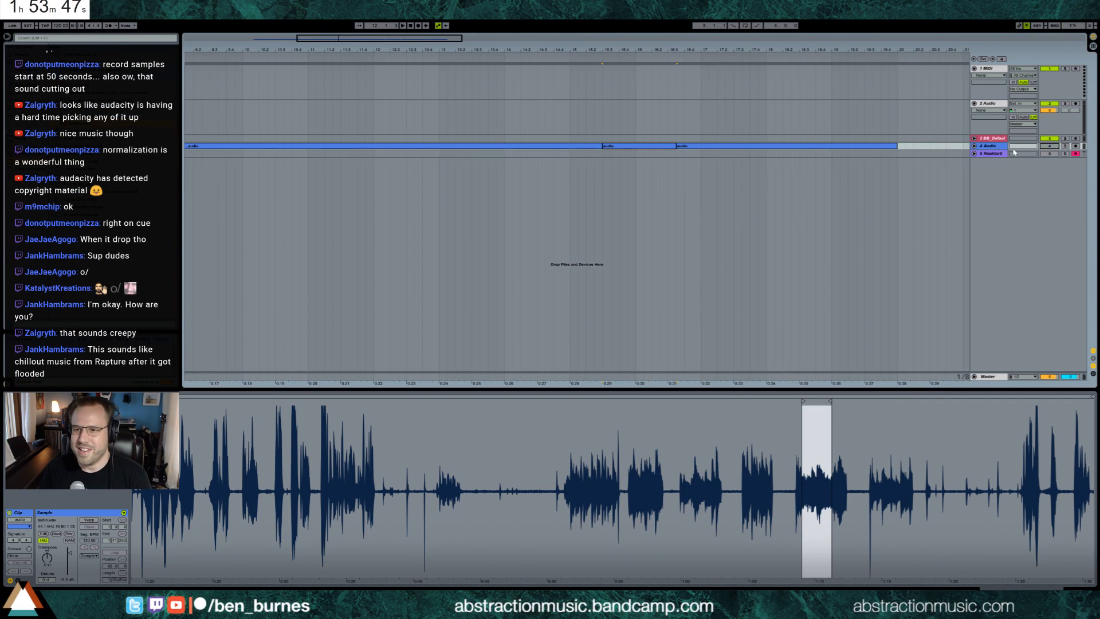
pyautogui.moveTo(1004, 66); pyautogui.dragTo(985, 68)
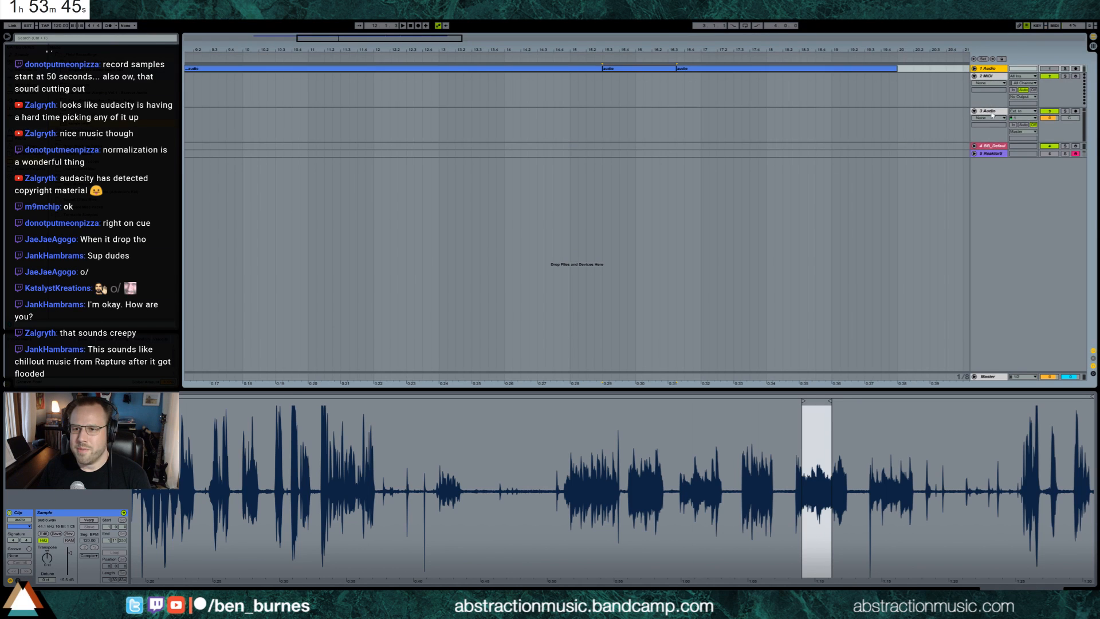
pyautogui.click(974, 76)
# Step: Unfold the Reaktor5 track and turn its output back on, dismissing the printer status window
pyautogui.click(988, 99)
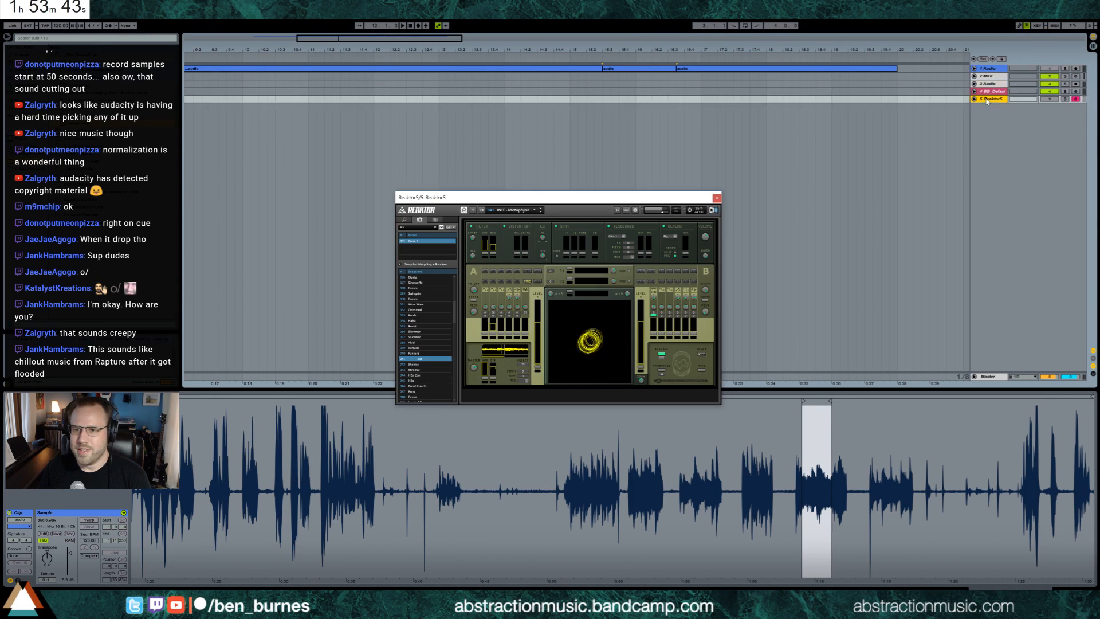
pyautogui.click(975, 99)
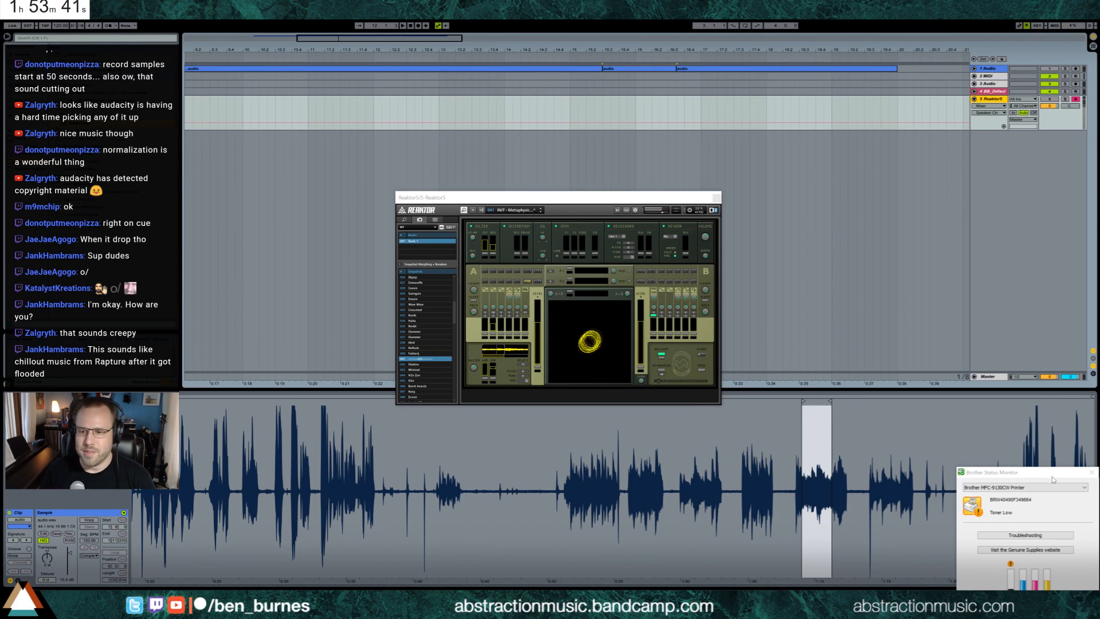
pyautogui.click(1092, 474)
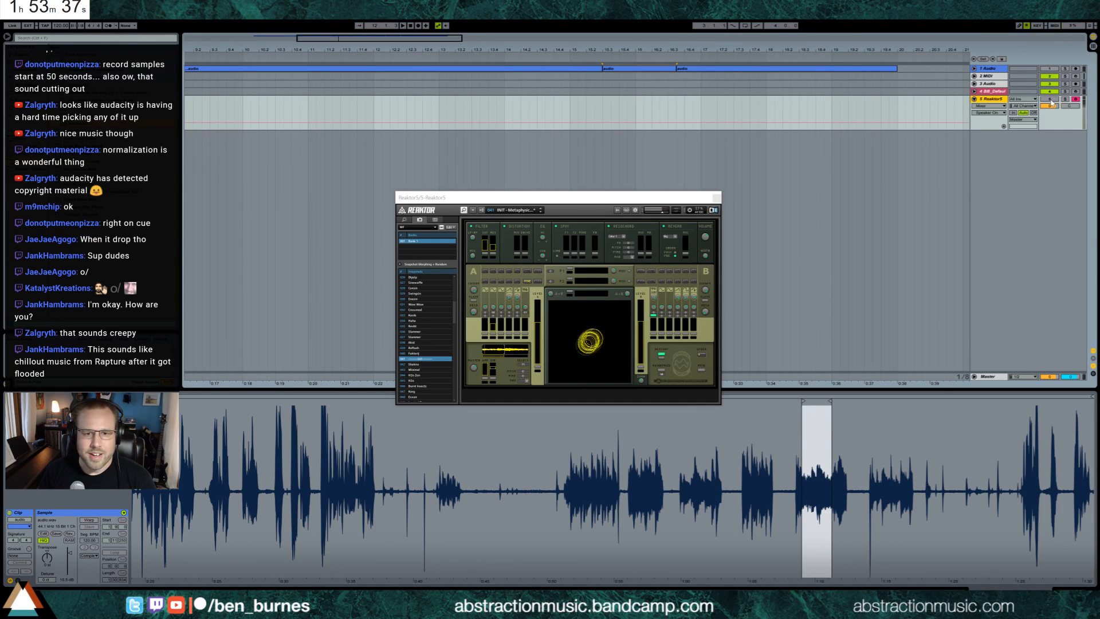
pyautogui.click(1051, 101)
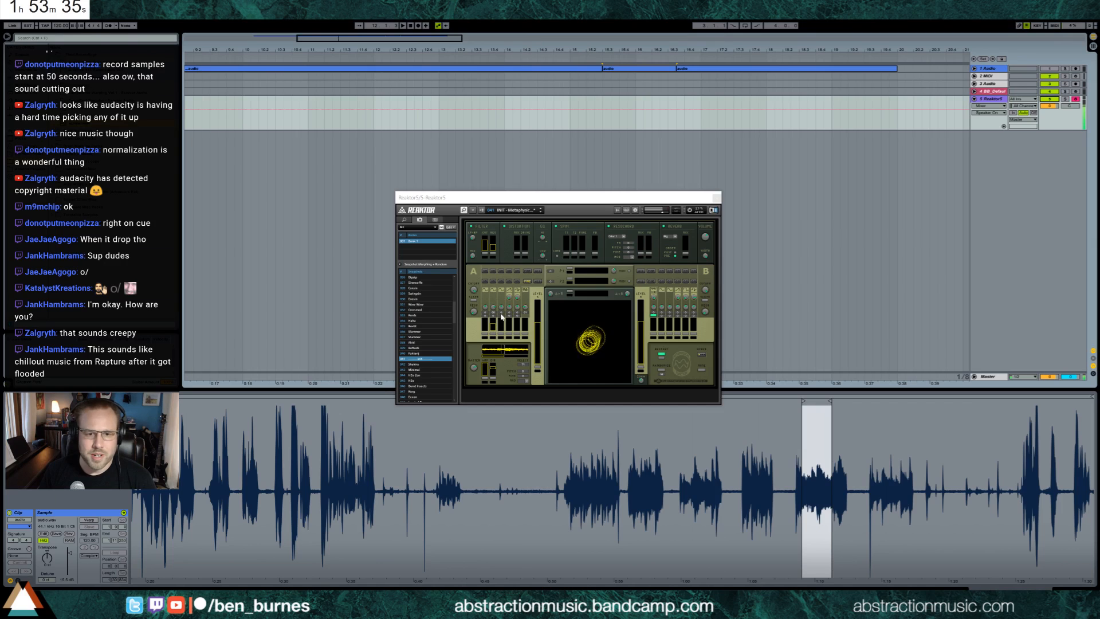
# Step: Adjust sampler A's parameter sliders in Reaktor and pull its level fader down to the minimum
pyautogui.click(509, 297)
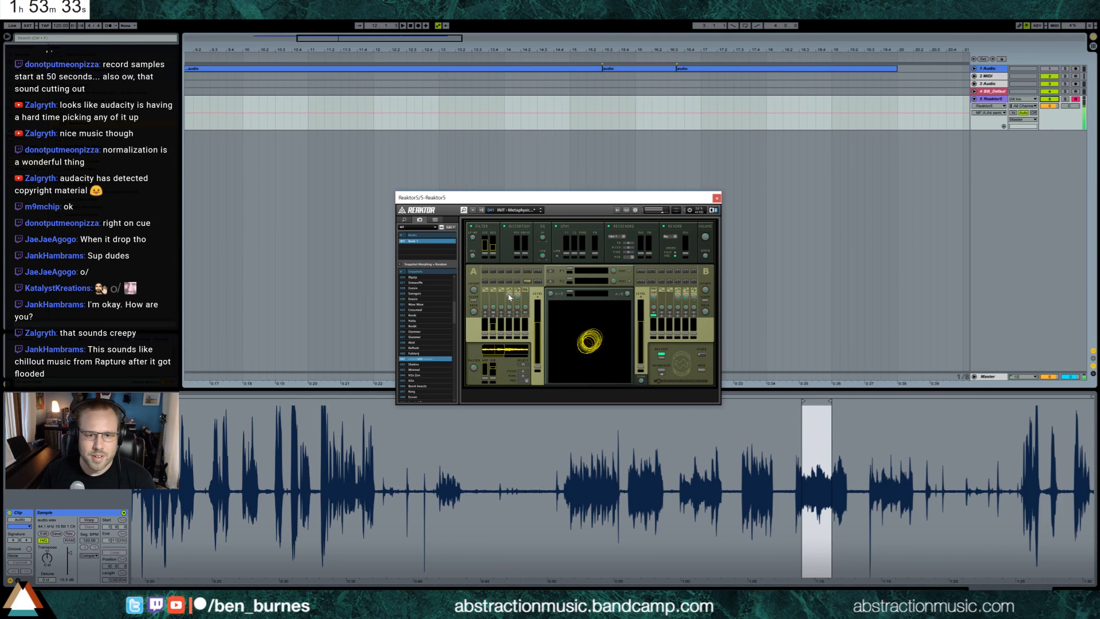
pyautogui.moveTo(508, 322); pyautogui.dragTo(513, 296)
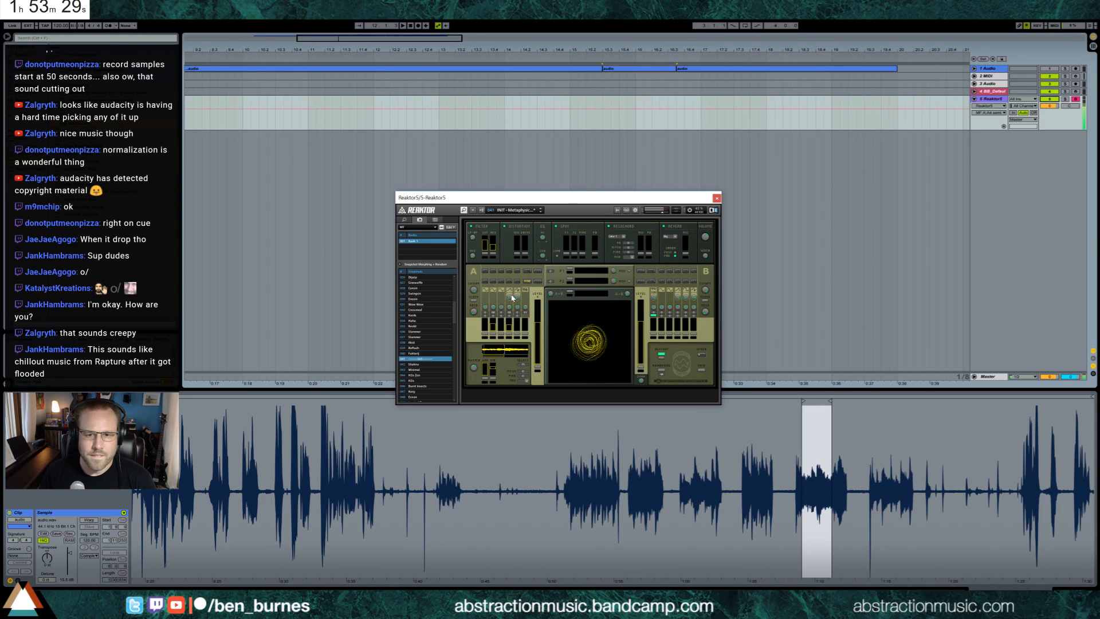
pyautogui.click(494, 324)
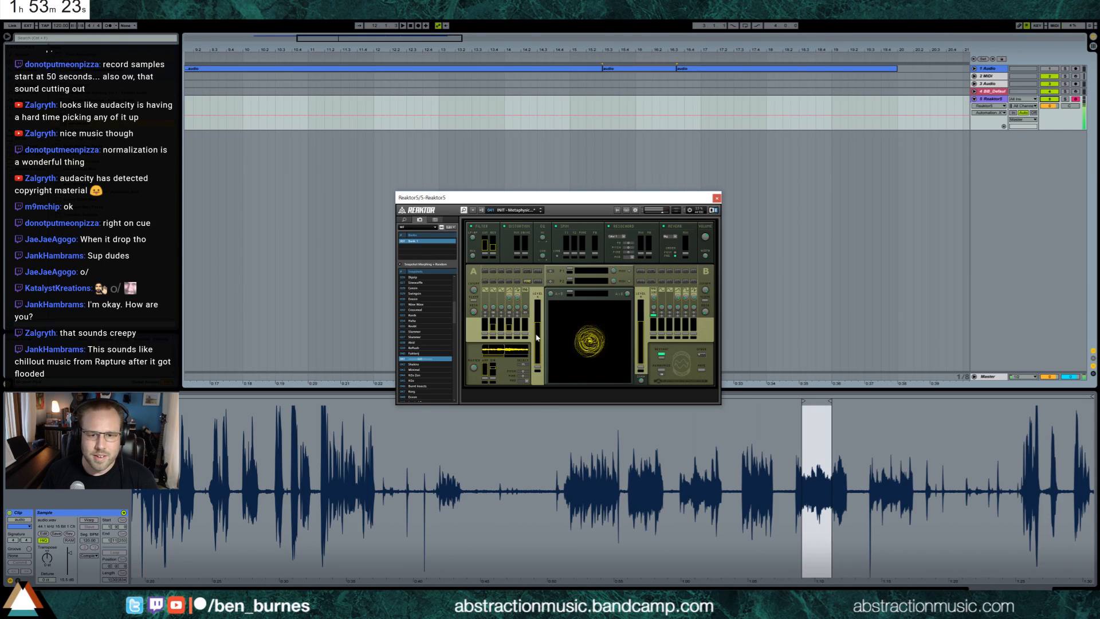
pyautogui.moveTo(538, 338); pyautogui.dragTo(537, 400)
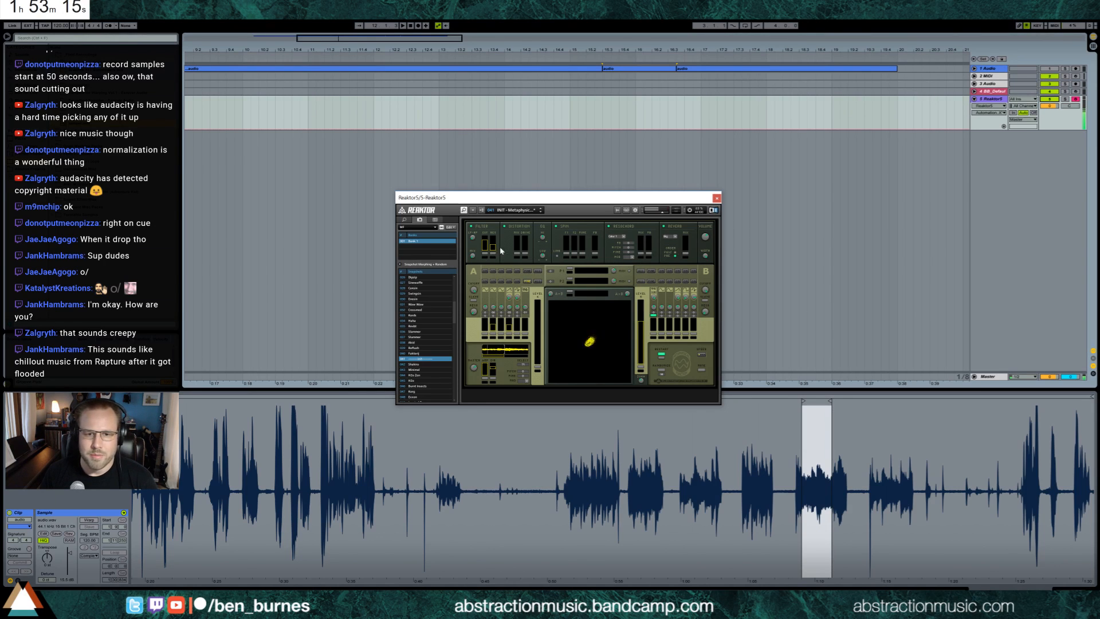
# Step: Choose another chord preset in Reaktor's resonator effect and raise the effect's slider
pyautogui.click(624, 236)
pyautogui.click(619, 246)
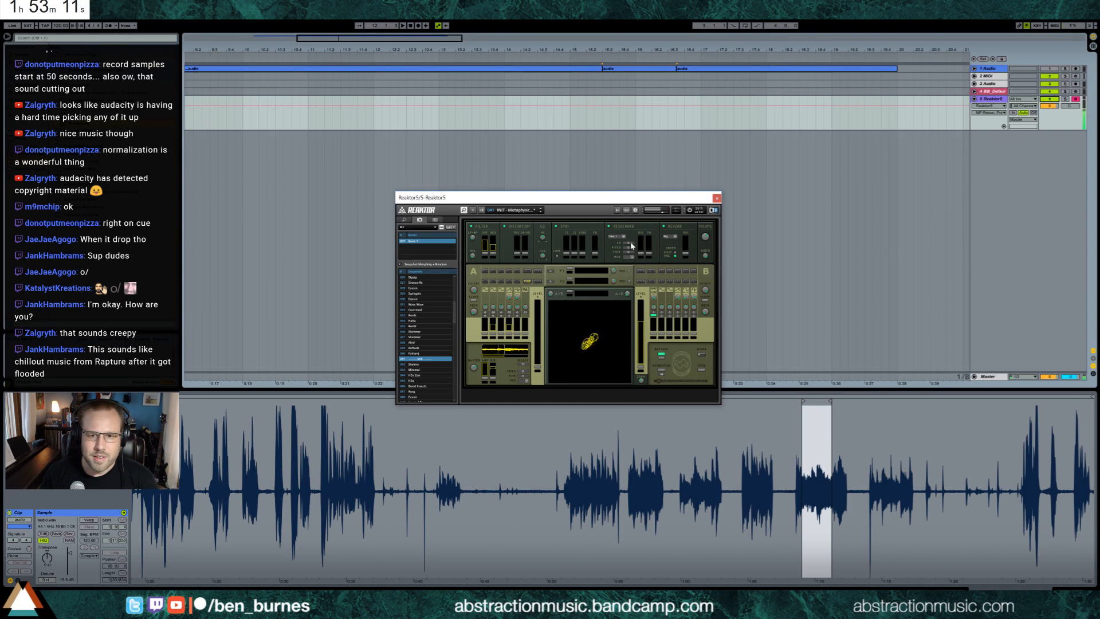
pyautogui.moveTo(641, 247)
pyautogui.mouseDown()
pyautogui.moveTo(659, 217)
pyautogui.moveTo(643, 240)
pyautogui.mouseUp()
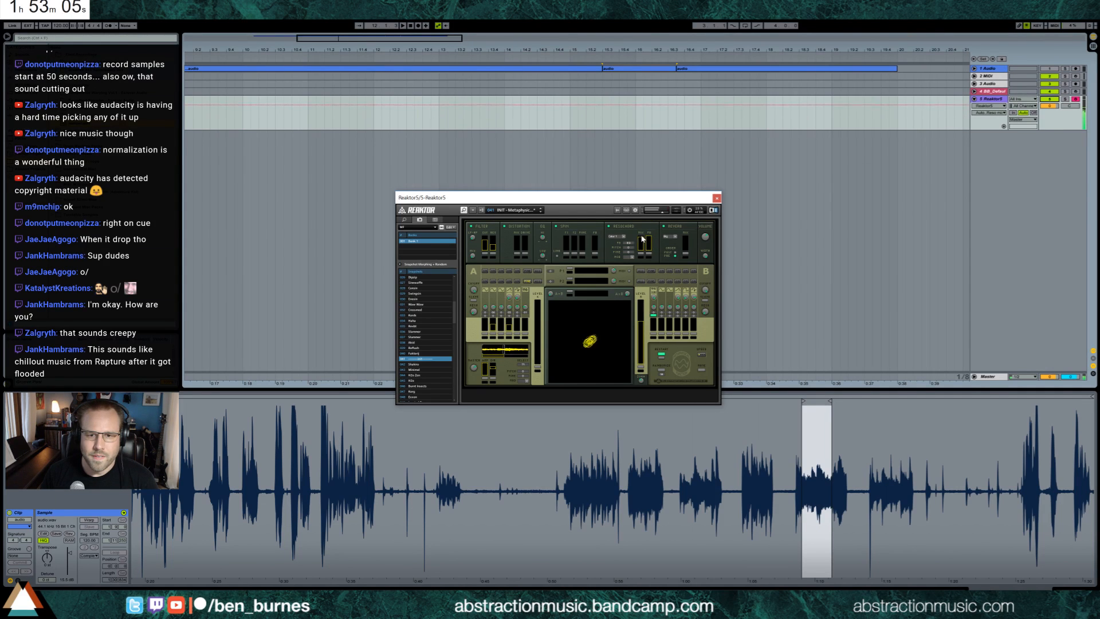
# Step: Audition several chord presets in the resonator effect and settle on one of them
pyautogui.click(624, 236)
pyautogui.click(618, 248)
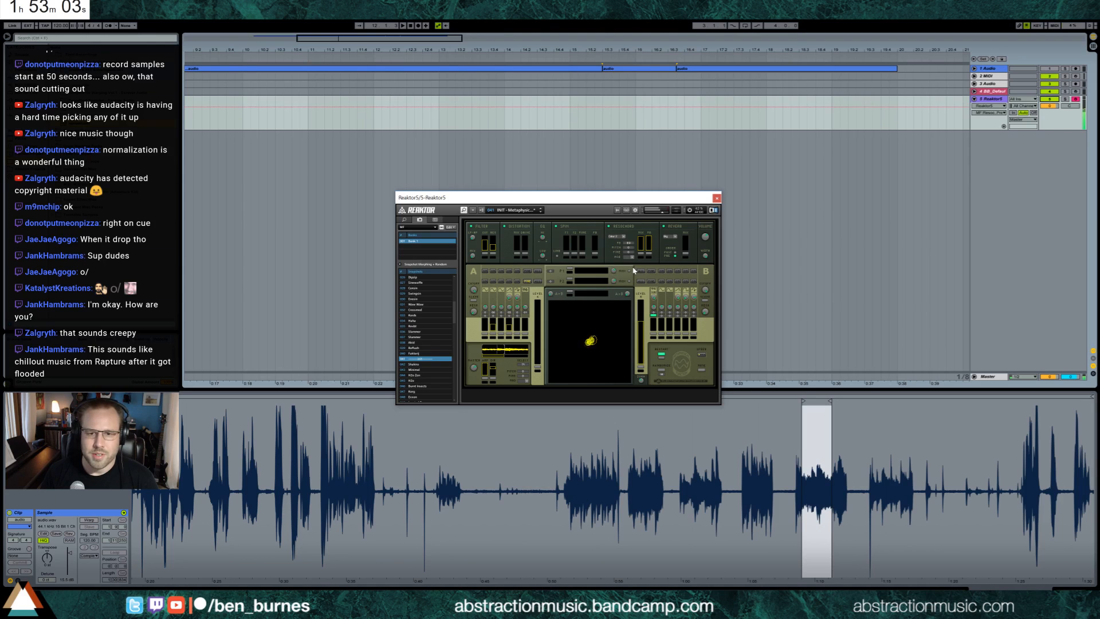
pyautogui.click(623, 237)
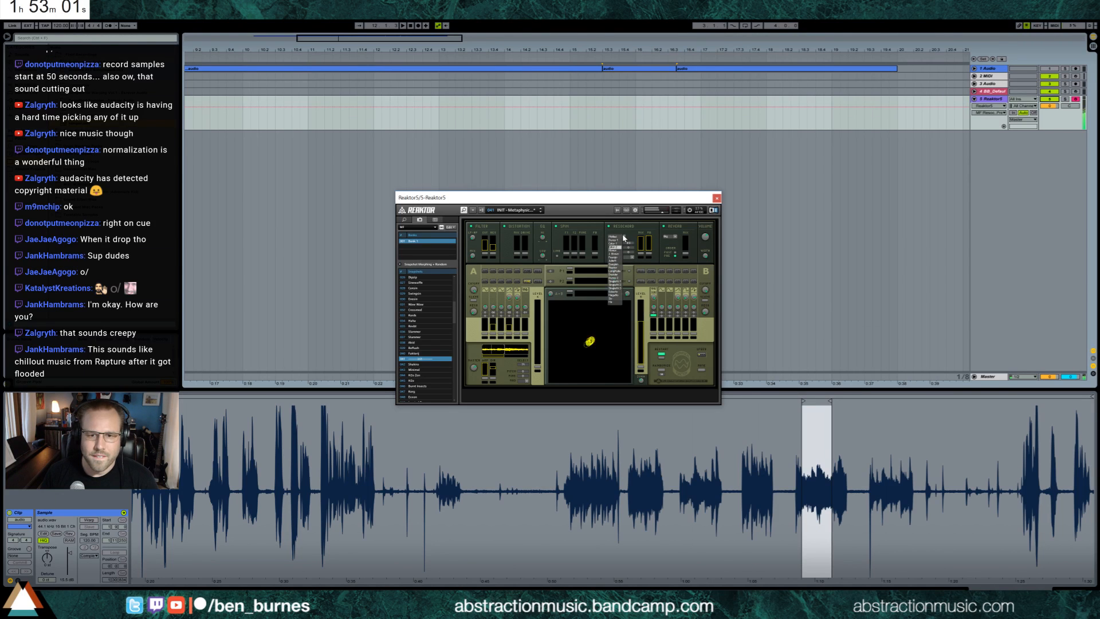
pyautogui.click(616, 294)
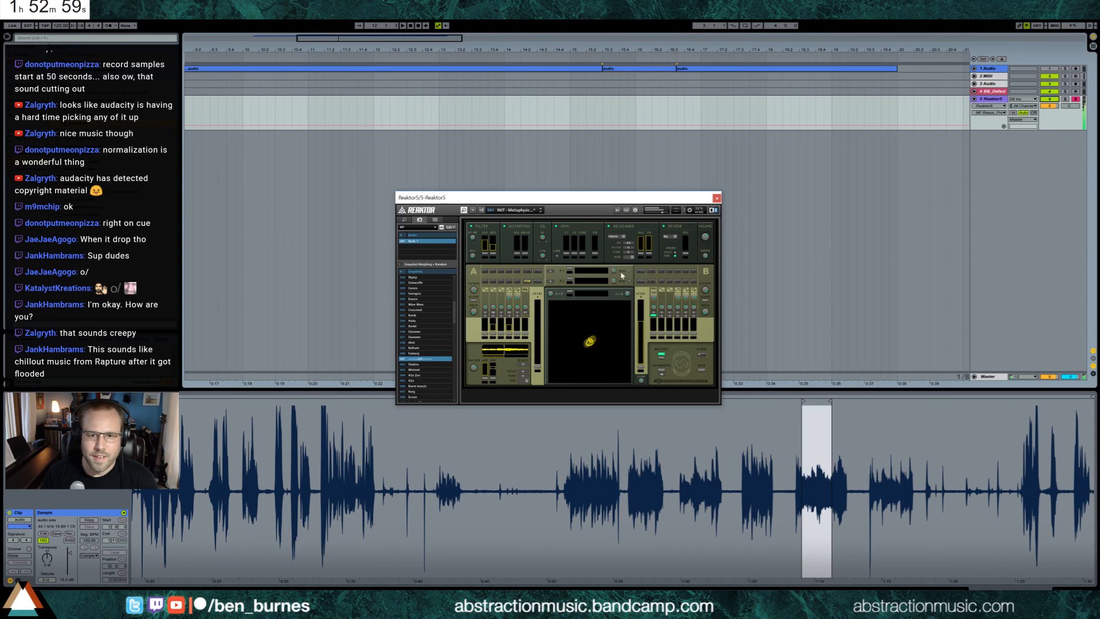
pyautogui.click(624, 239)
pyautogui.click(622, 244)
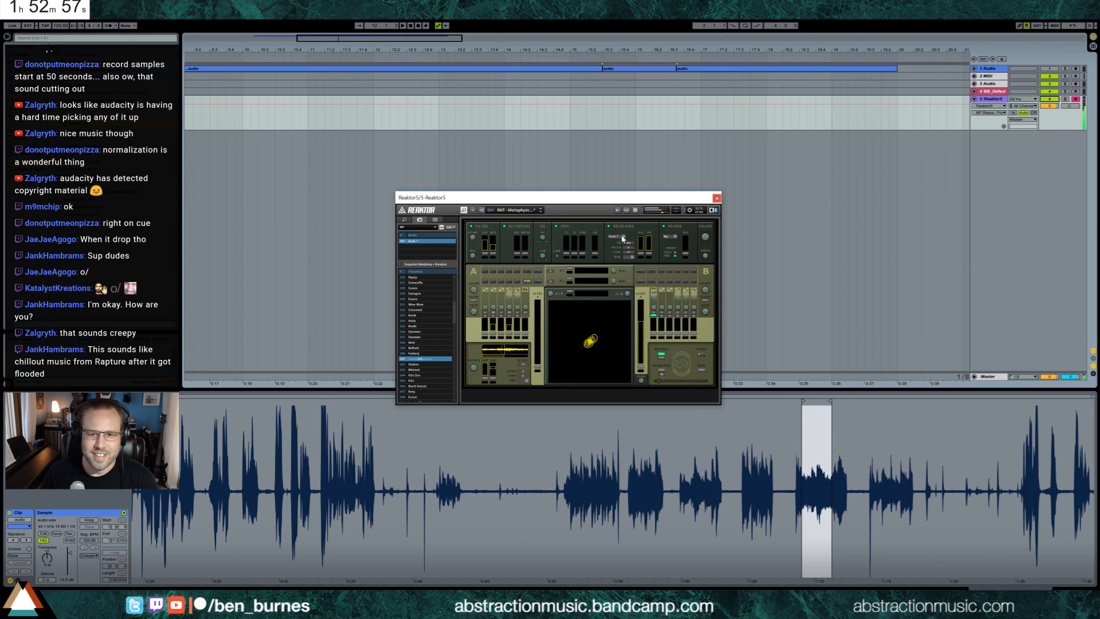
pyautogui.click(625, 237)
pyautogui.click(619, 266)
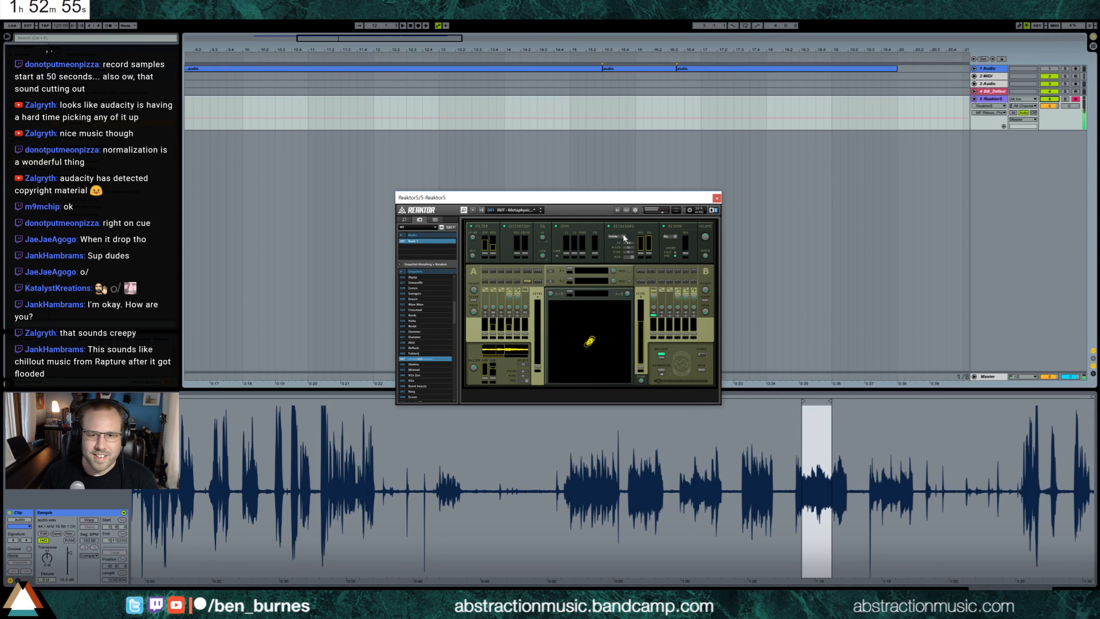
pyautogui.click(625, 237)
pyautogui.click(615, 276)
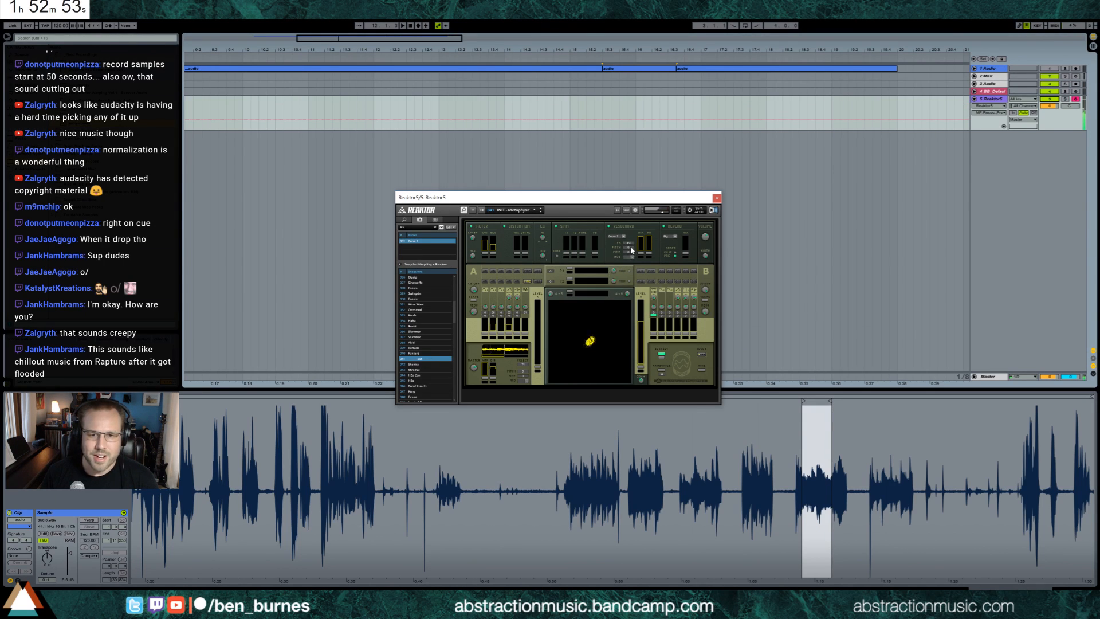
# Step: Change the settings in the resonator effect's small value fields below the chord preset
pyautogui.moveTo(631, 247); pyautogui.dragTo(632, 249)
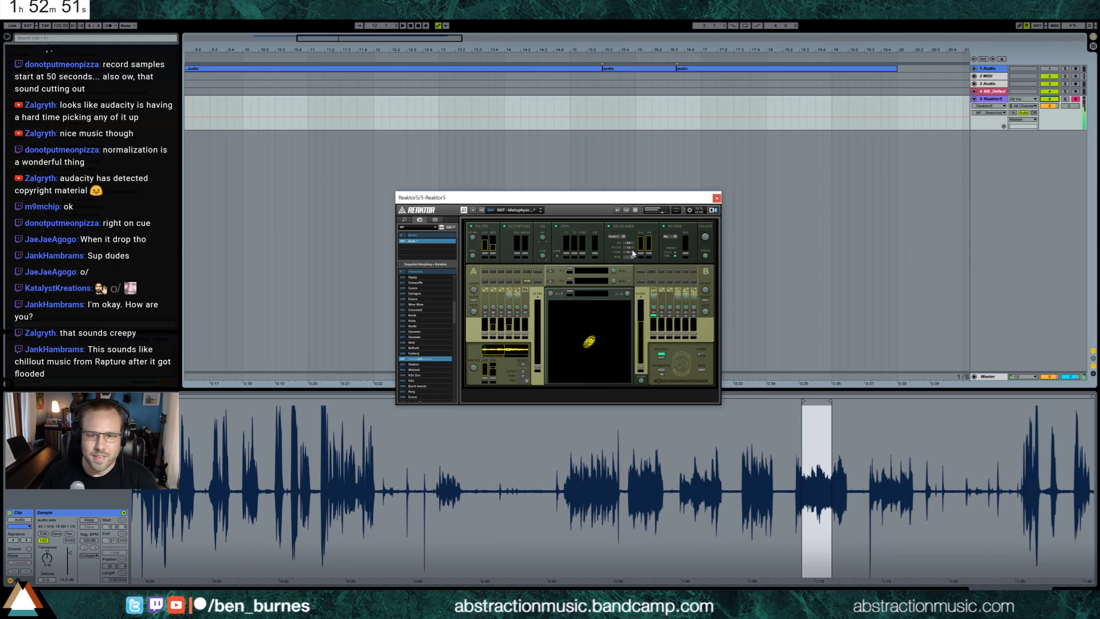
pyautogui.click(630, 256)
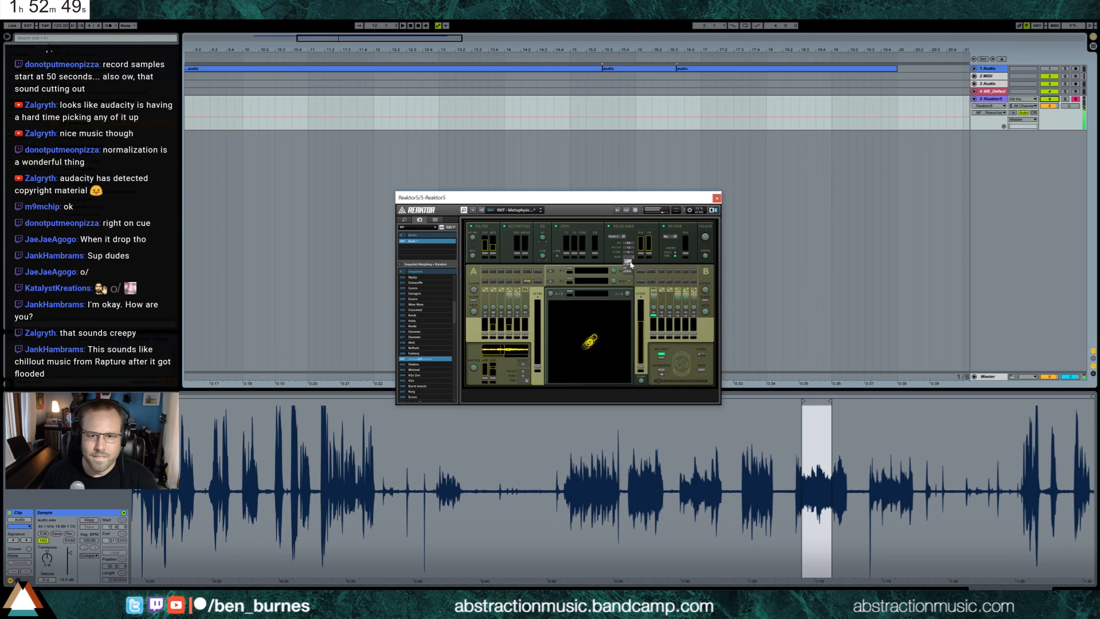
pyautogui.click(630, 264)
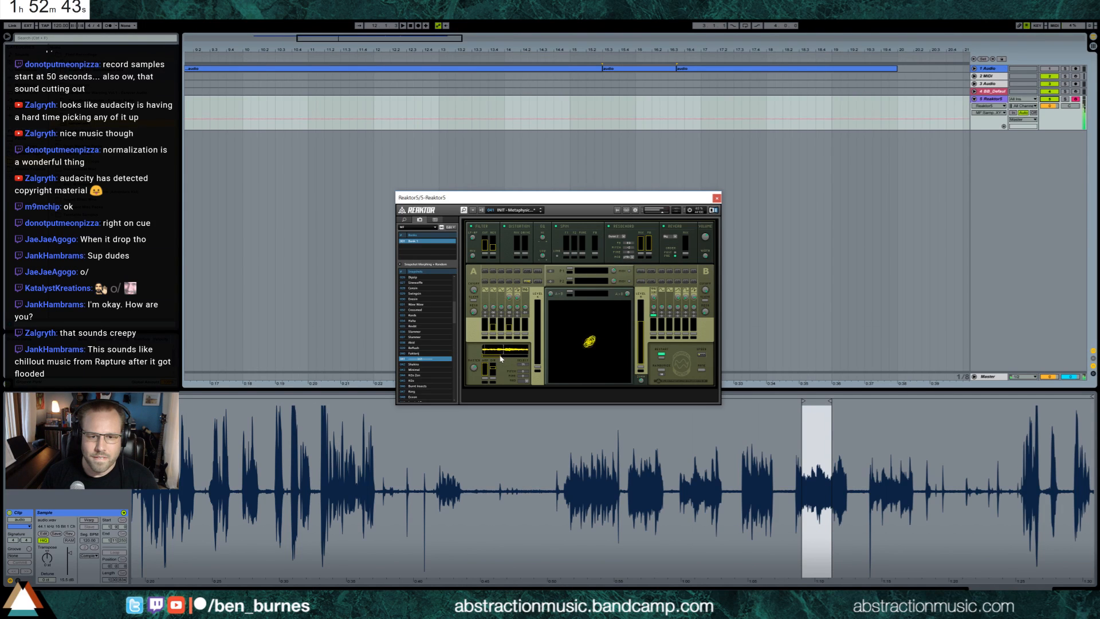
# Step: Adjust the playback position in sampler A's waveform and raise the Spin effect's sliders
pyautogui.moveTo(503, 357); pyautogui.dragTo(497, 355)
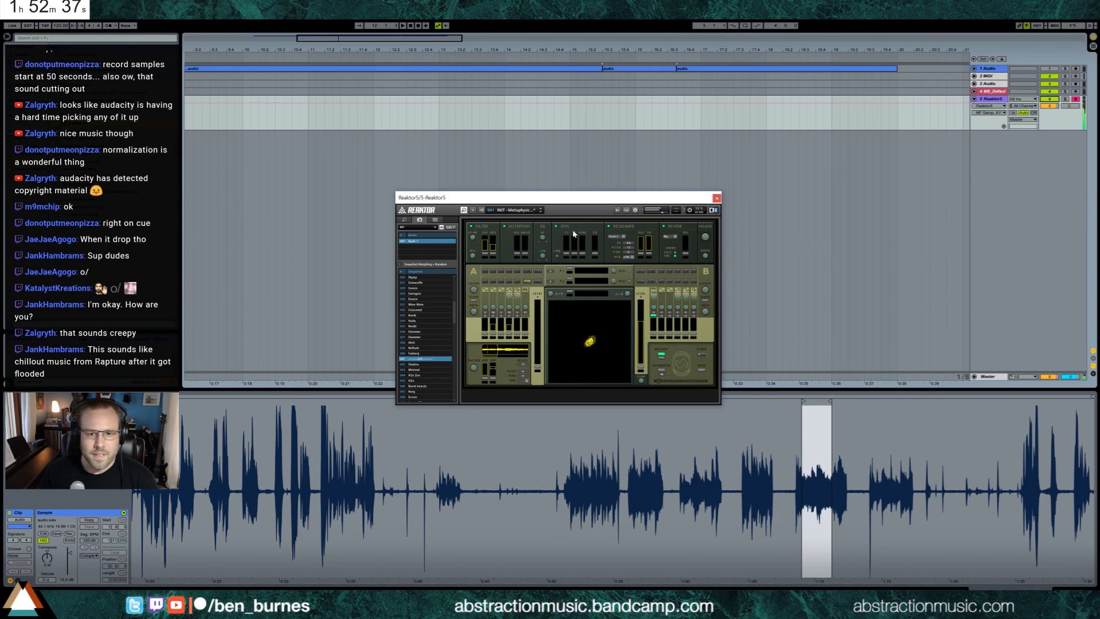
pyautogui.moveTo(568, 253); pyautogui.dragTo(597, 244)
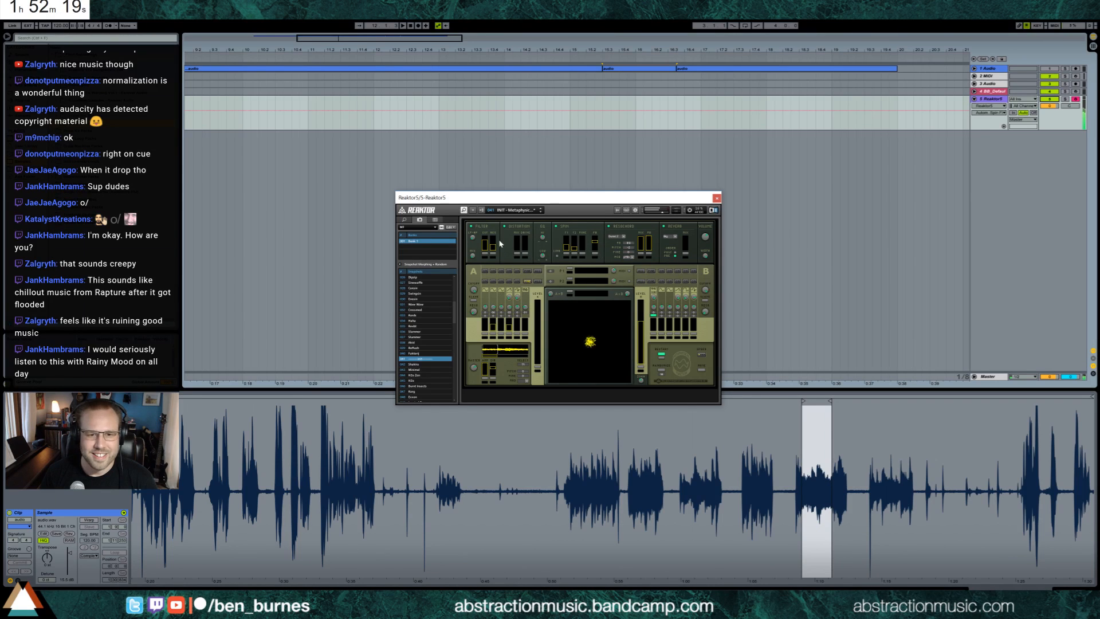
# Step: Adjust the Distortion and Reverb effect sliders, and move the Reaktor window higher up over the arrangement
pyautogui.moveTo(518, 245)
pyautogui.mouseDown()
pyautogui.moveTo(527, 235)
pyautogui.moveTo(516, 245)
pyautogui.mouseUp()
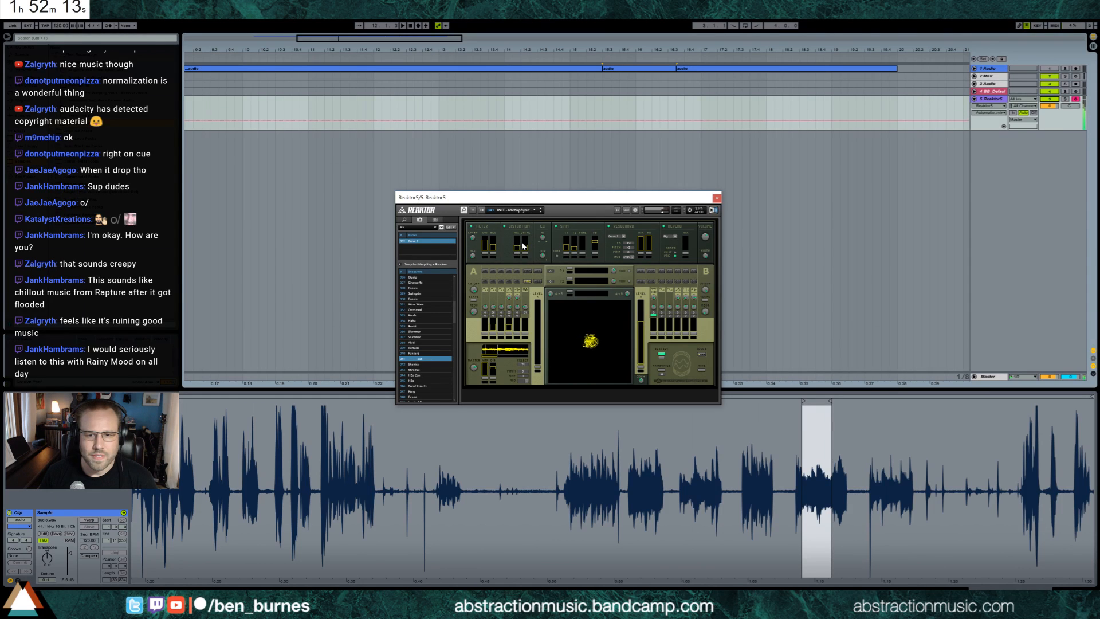
pyautogui.moveTo(687, 251); pyautogui.dragTo(690, 233)
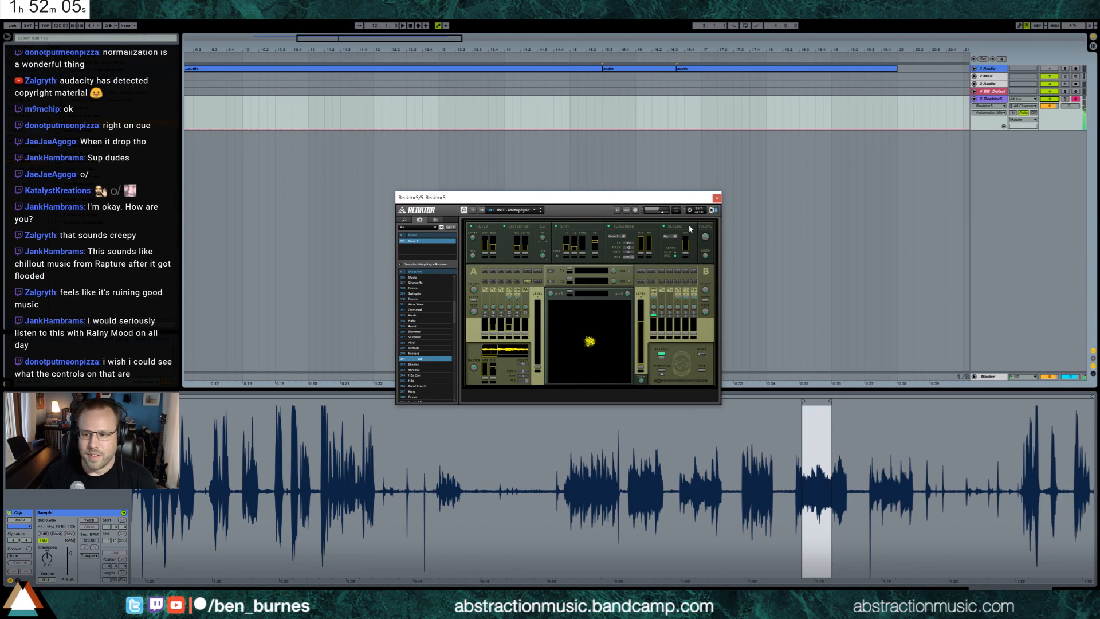
pyautogui.moveTo(572, 198); pyautogui.dragTo(485, 169)
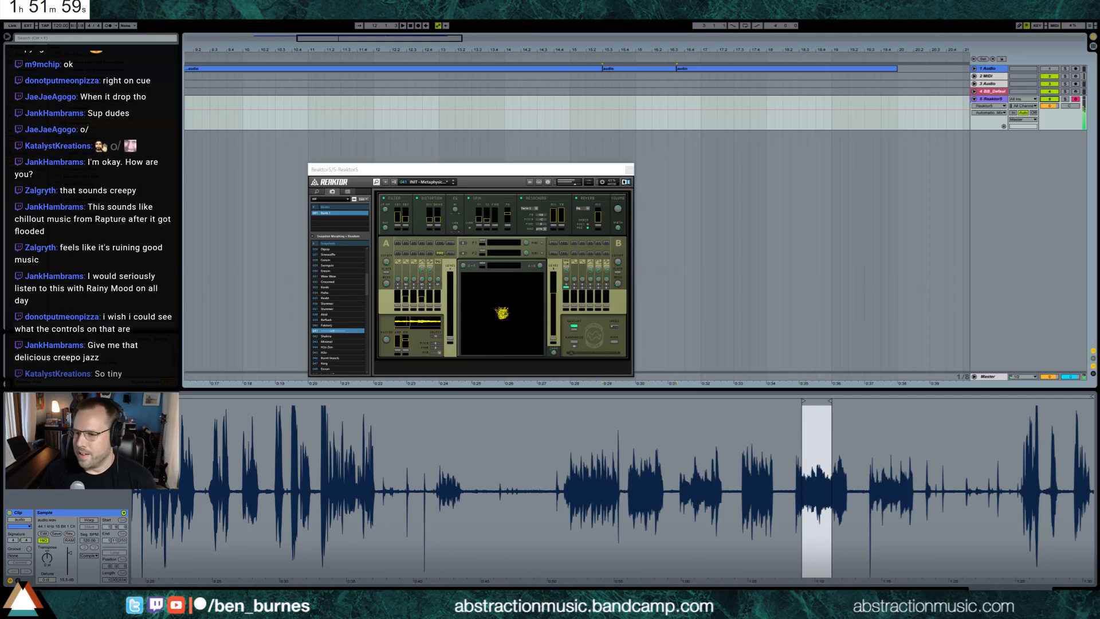
pyautogui.moveTo(534, 171); pyautogui.dragTo(591, 154)
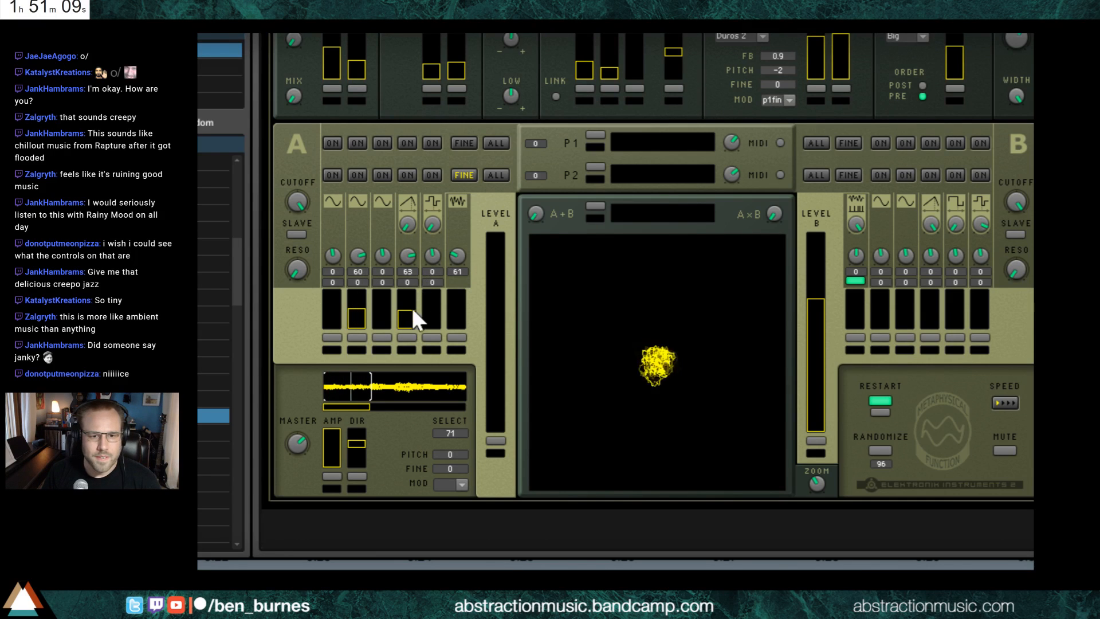
# Step: Try out P2 control of section A's second sine and triangle oscillators, and lower Level A
pyautogui.click(406, 176)
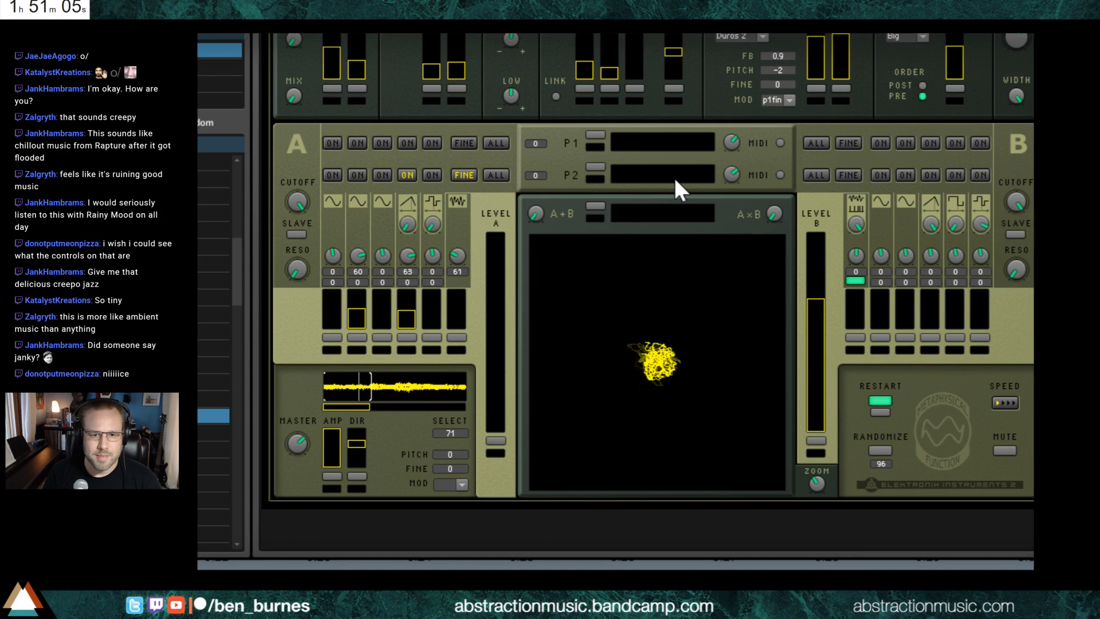
pyautogui.moveTo(675, 173)
pyautogui.mouseDown()
pyautogui.moveTo(614, 181)
pyautogui.moveTo(712, 174)
pyautogui.moveTo(591, 181)
pyautogui.moveTo(658, 178)
pyautogui.mouseUp()
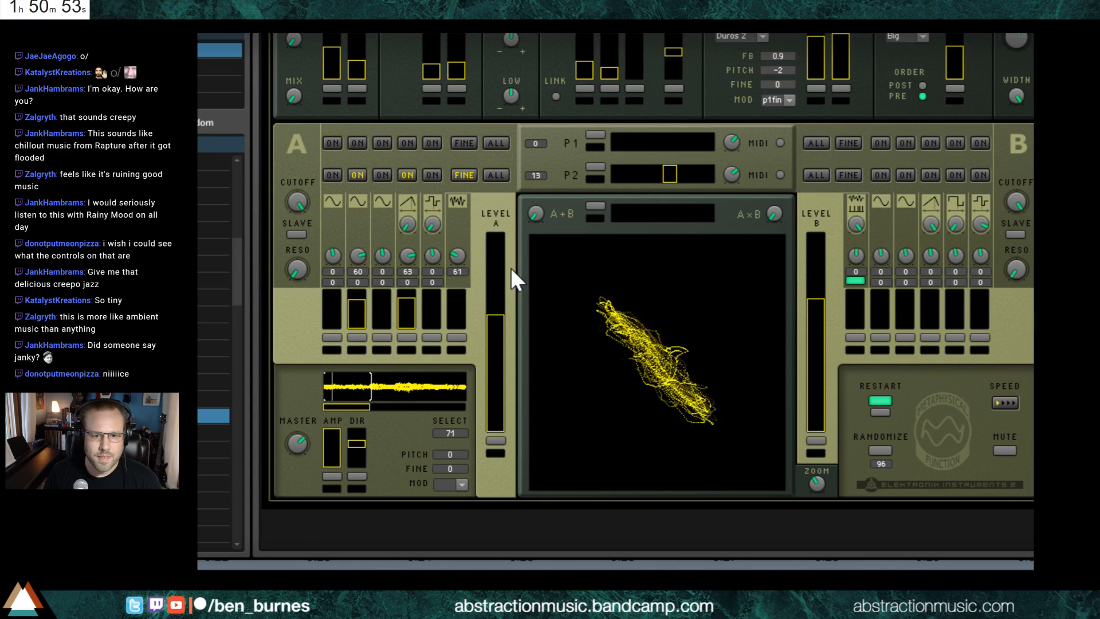
pyautogui.moveTo(669, 176); pyautogui.dragTo(638, 173)
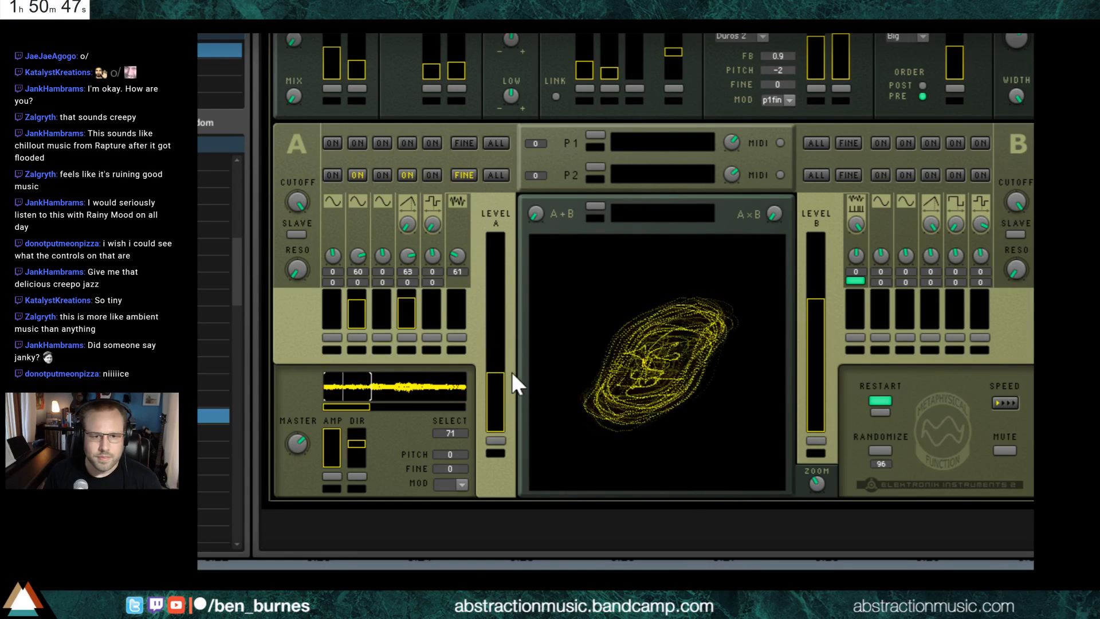
pyautogui.moveTo(511, 382); pyautogui.dragTo(503, 398)
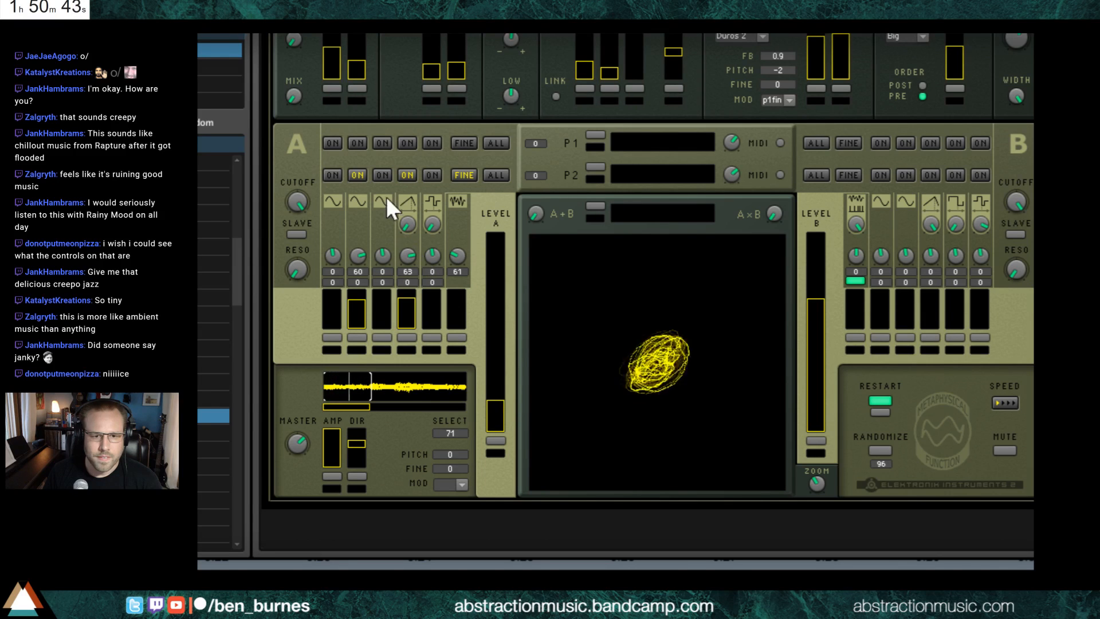
# Step: Adjust the levels of section A's second sine and triangle oscillators and enable automatic modulation on both level sliders
pyautogui.moveTo(364, 323); pyautogui.dragTo(408, 322)
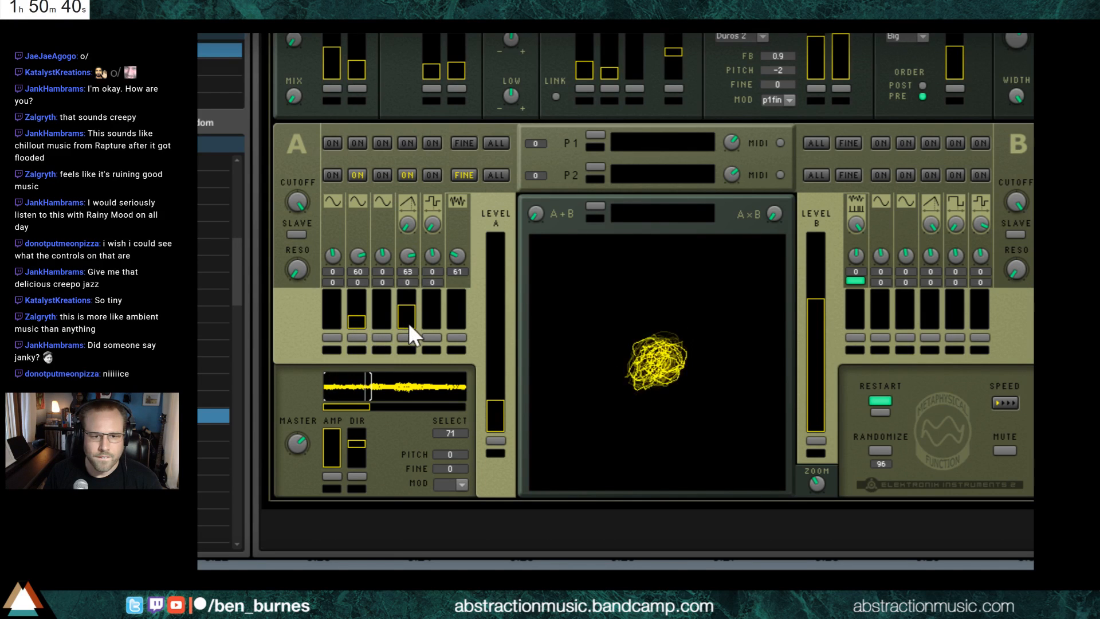
pyautogui.click(356, 338)
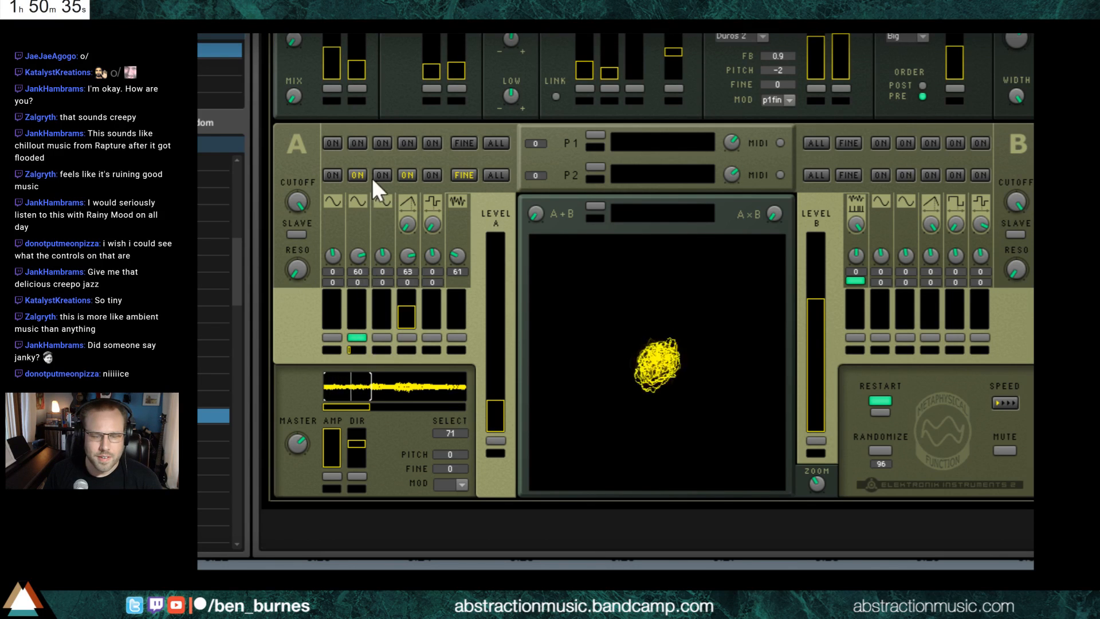
pyautogui.click(357, 338)
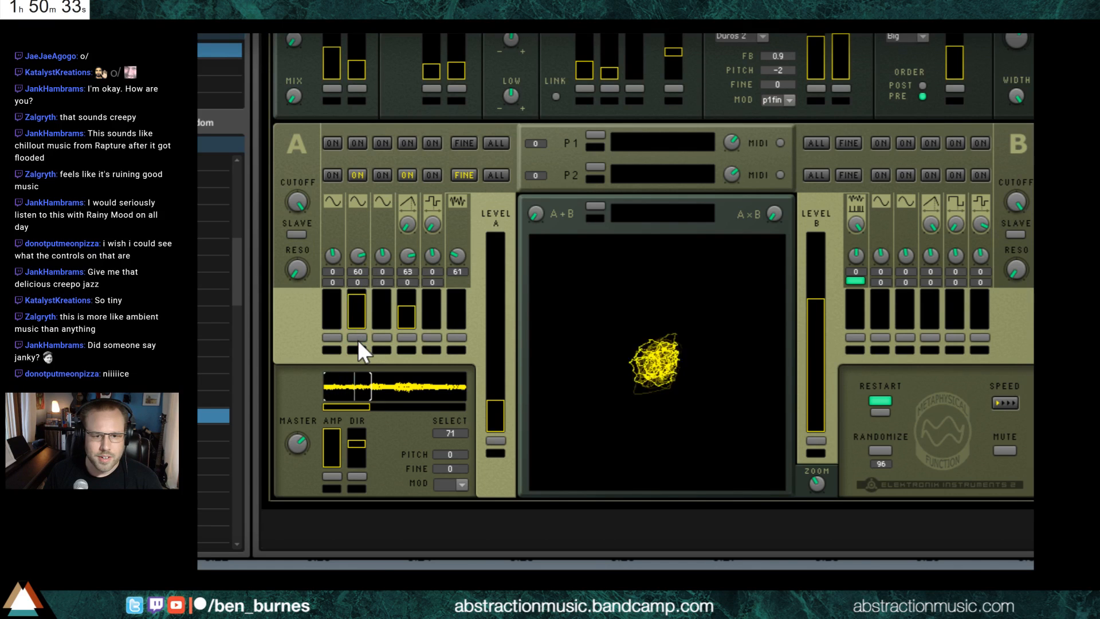
pyautogui.click(357, 338)
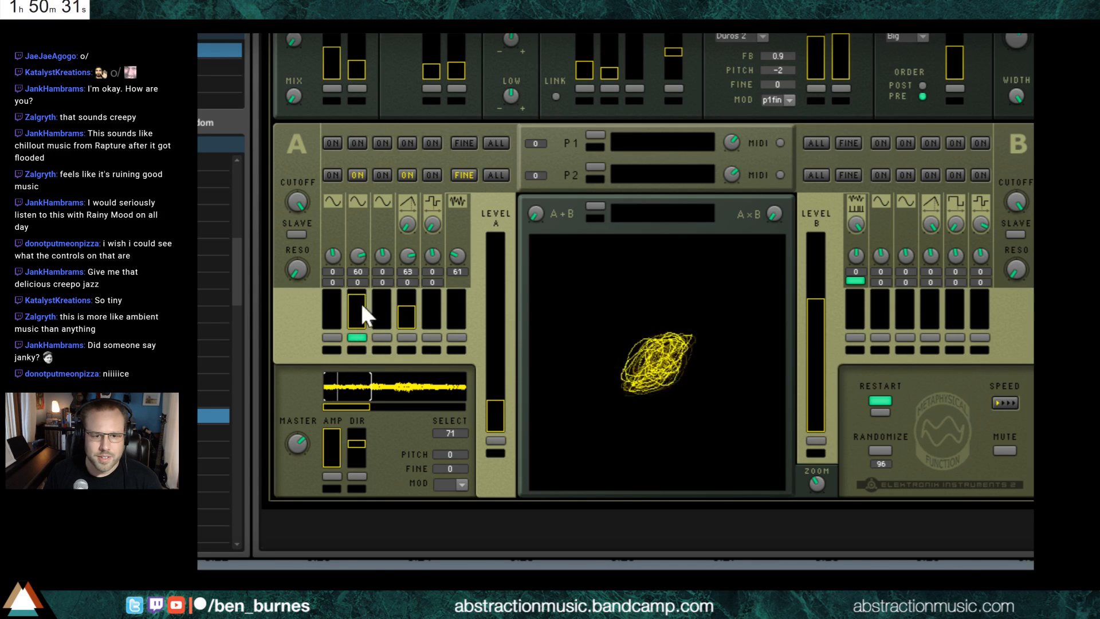
pyautogui.moveTo(361, 304); pyautogui.dragTo(363, 336)
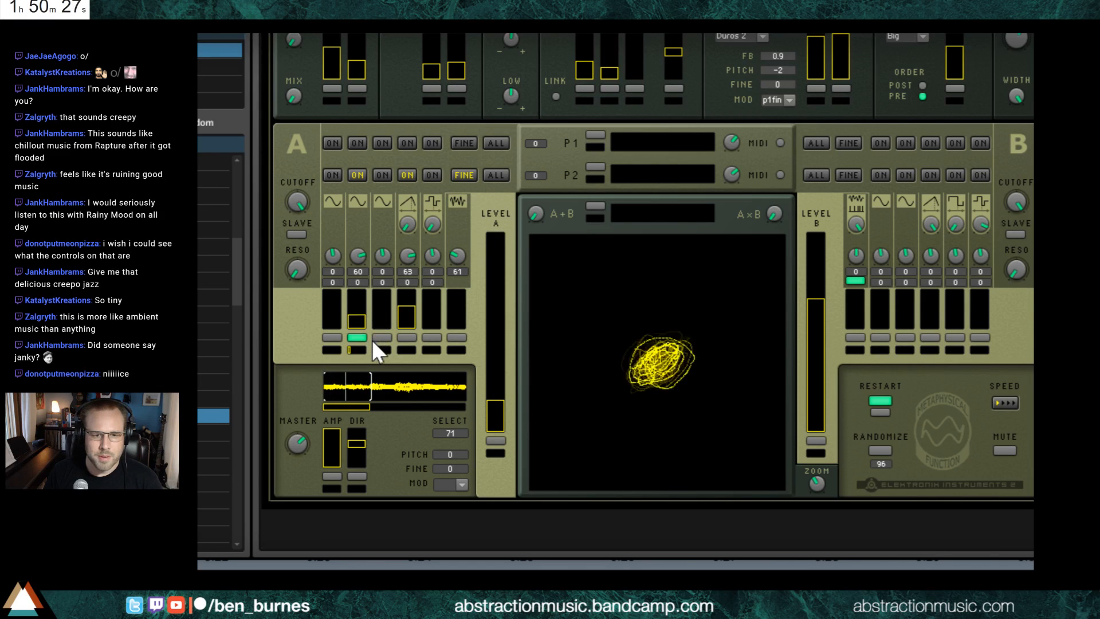
pyautogui.moveTo(370, 362); pyautogui.dragTo(376, 331)
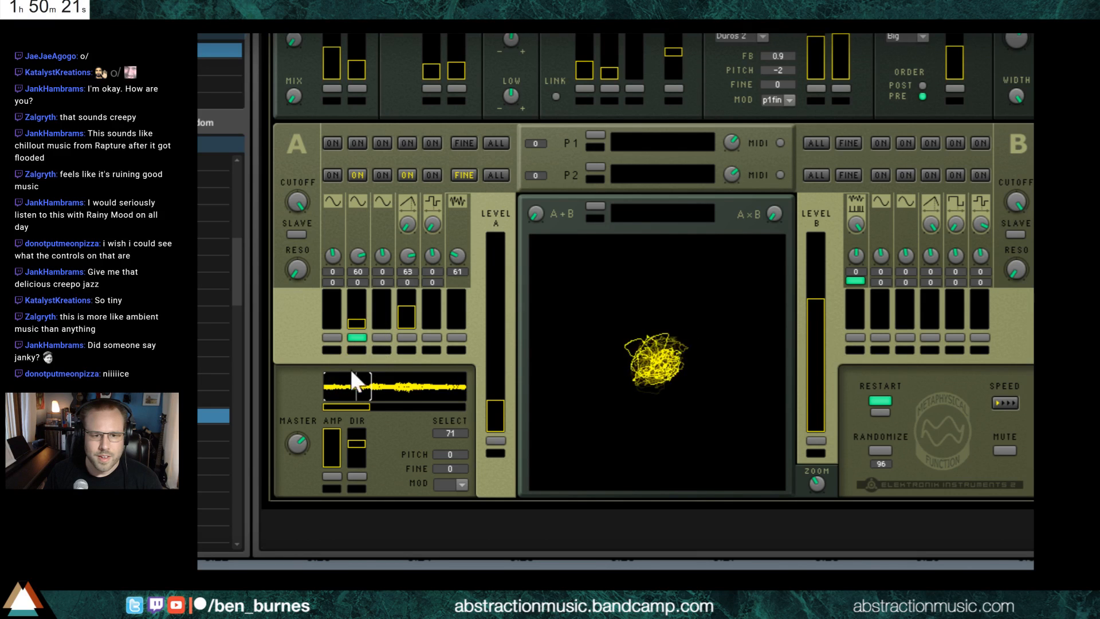
pyautogui.moveTo(361, 350); pyautogui.dragTo(349, 350)
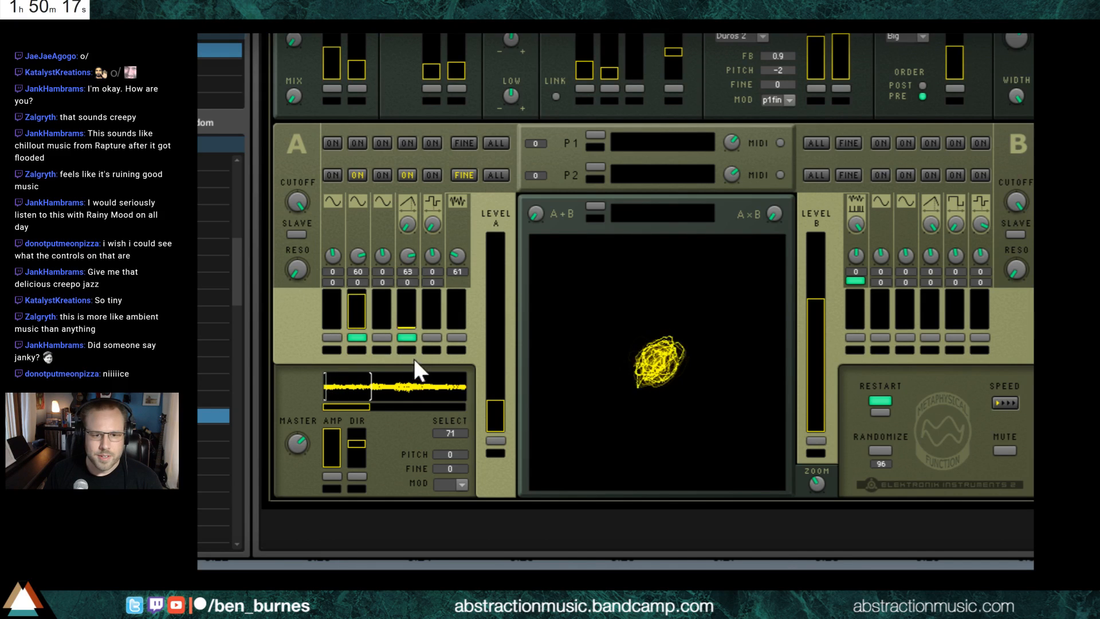
pyautogui.click(407, 338)
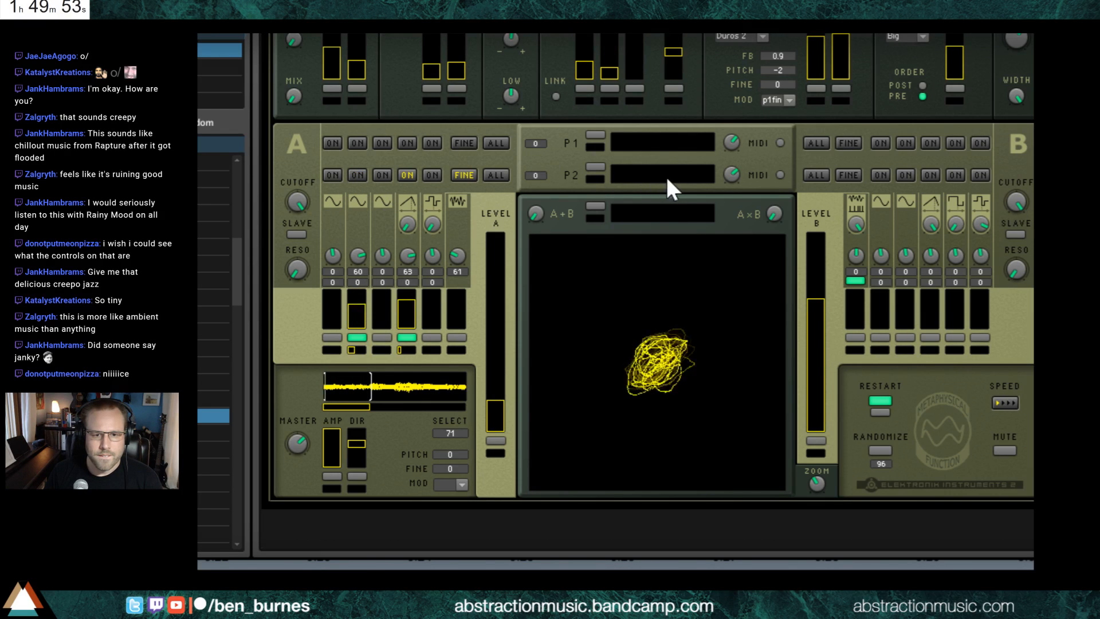
# Step: Enable modulation of the P2 slider, then set section A's pulse oscillator to 35 with its level modulated
pyautogui.moveTo(666, 175)
pyautogui.mouseDown()
pyautogui.moveTo(582, 182)
pyautogui.moveTo(662, 184)
pyautogui.mouseUp()
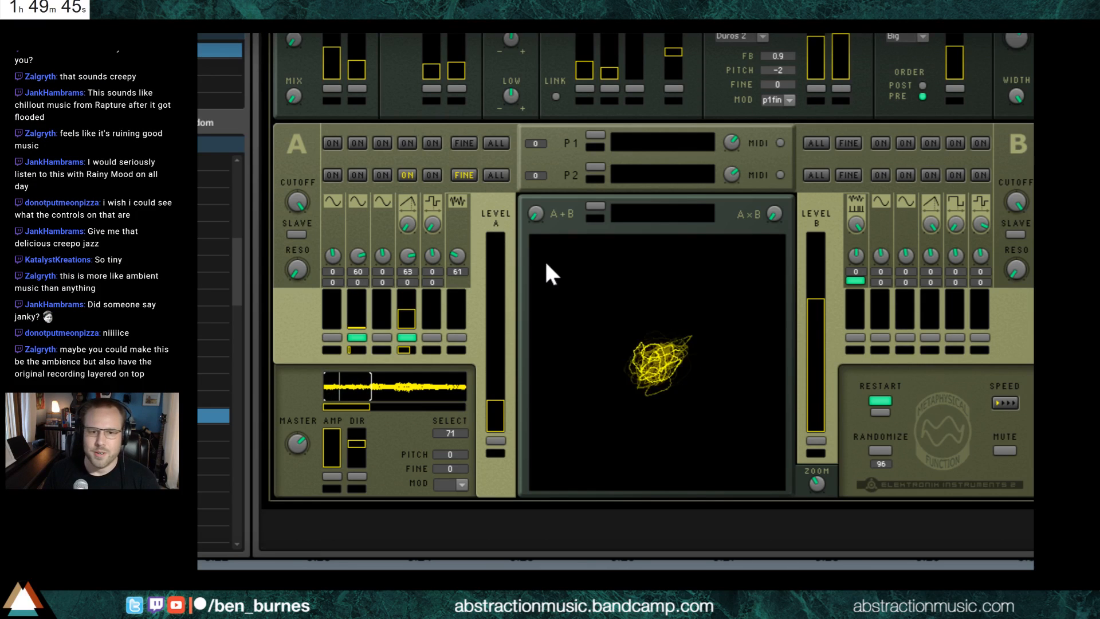
pyautogui.click(596, 167)
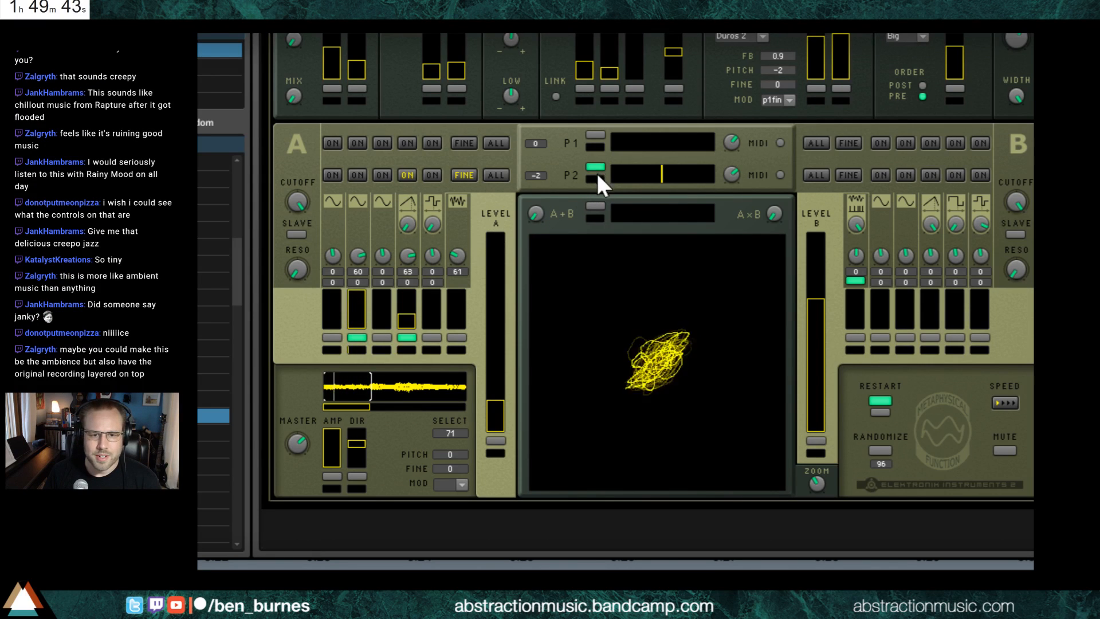
pyautogui.click(660, 172)
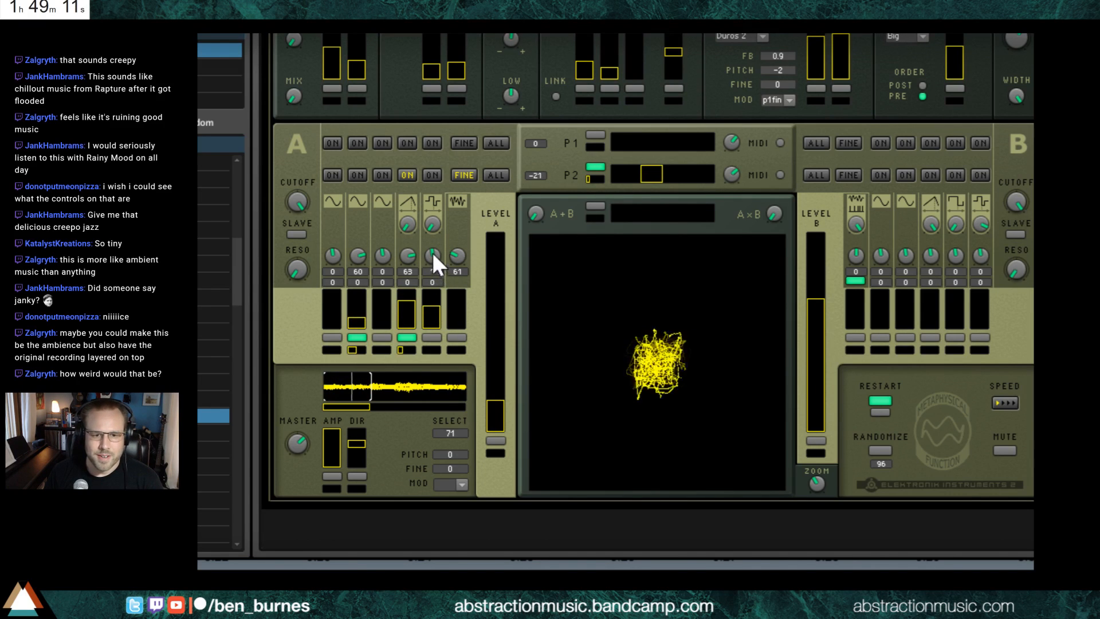
pyautogui.moveTo(431, 250); pyautogui.dragTo(446, 195)
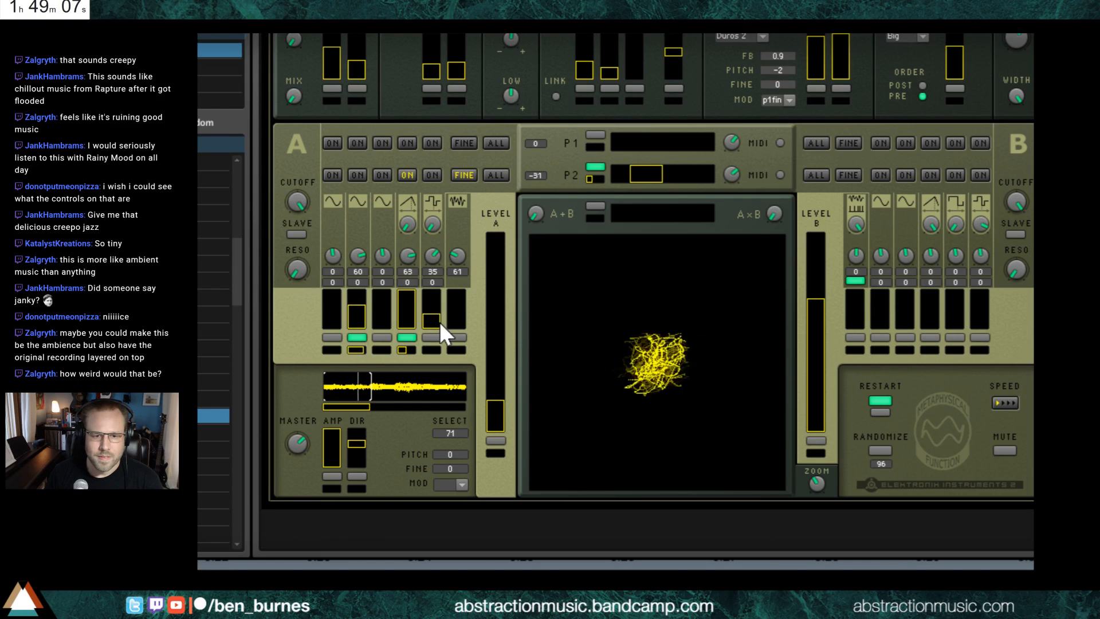
pyautogui.click(435, 338)
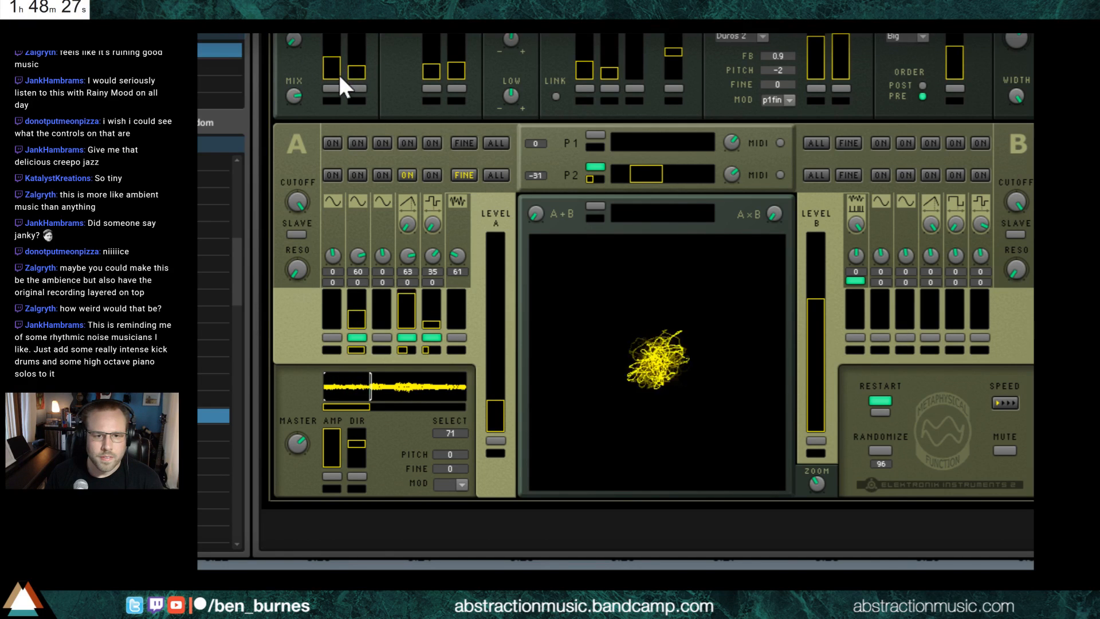
# Step: Rebalance the Distortion mix and drive, and enable automatic modulation on the Filter's cut slider
pyautogui.moveTo(338, 75); pyautogui.dragTo(336, 66)
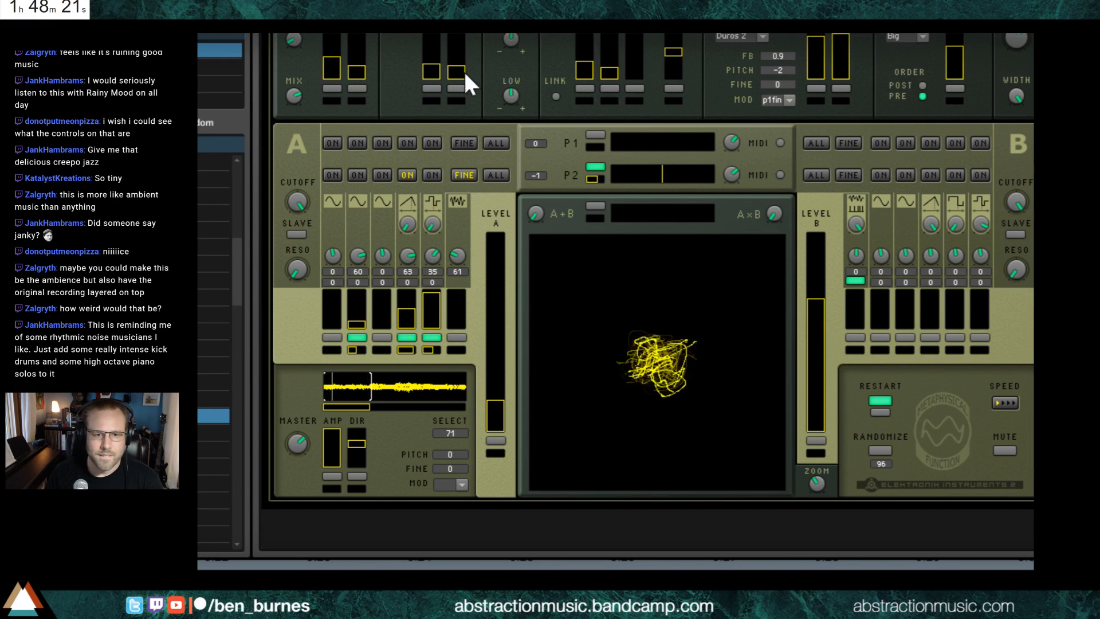
pyautogui.moveTo(463, 72); pyautogui.dragTo(429, 42)
pyautogui.moveTo(338, 54)
pyautogui.mouseDown()
pyautogui.moveTo(365, 61)
pyautogui.moveTo(338, 56)
pyautogui.mouseUp()
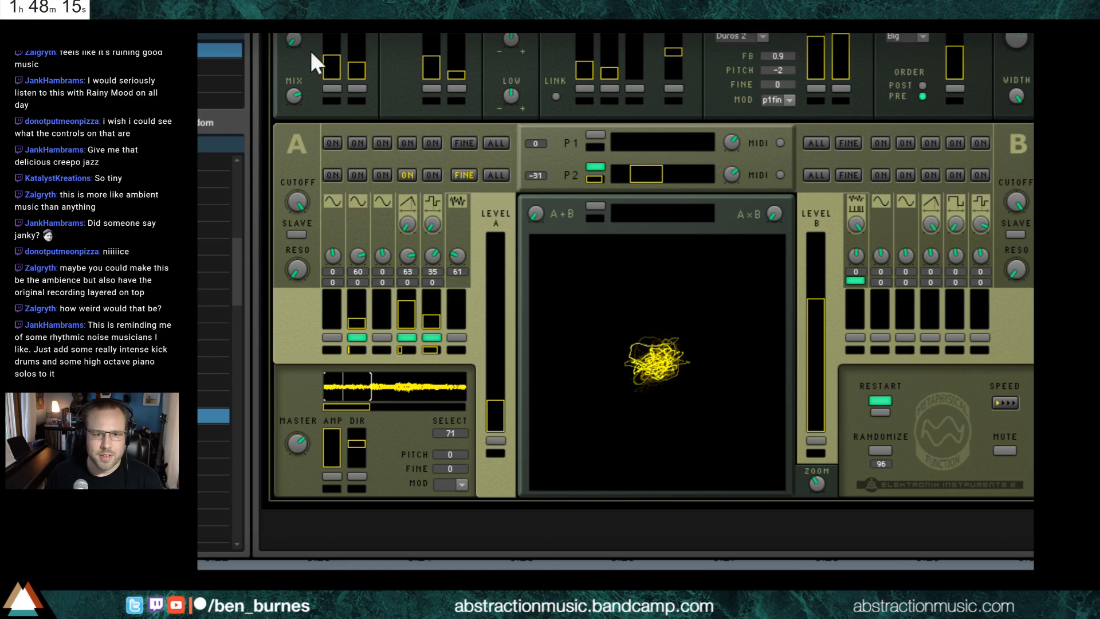
pyautogui.click(331, 88)
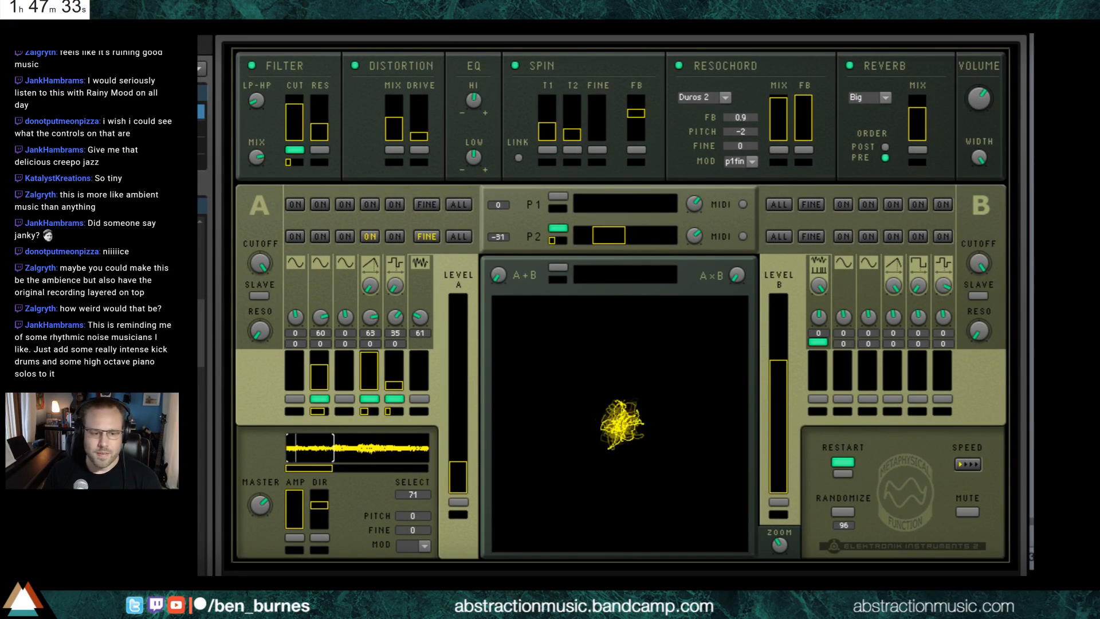
# Step: Switch to the browser to check the countdown timer and return to Reaktor
pyautogui.hotkey('alt', 'Tab')
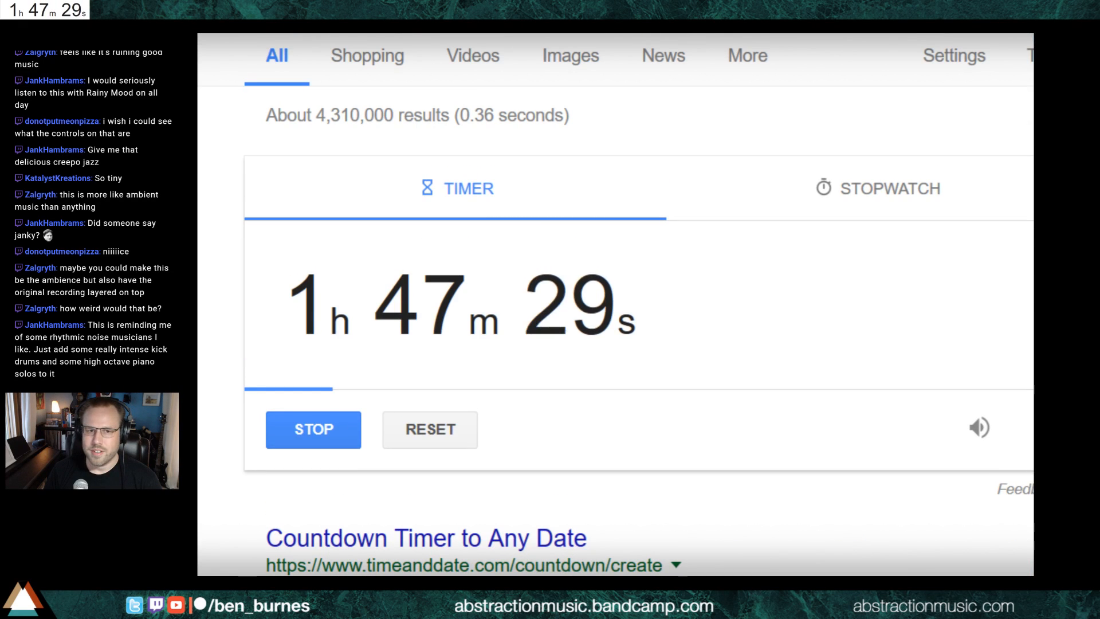
pyautogui.hotkey('alt', 'Tab')
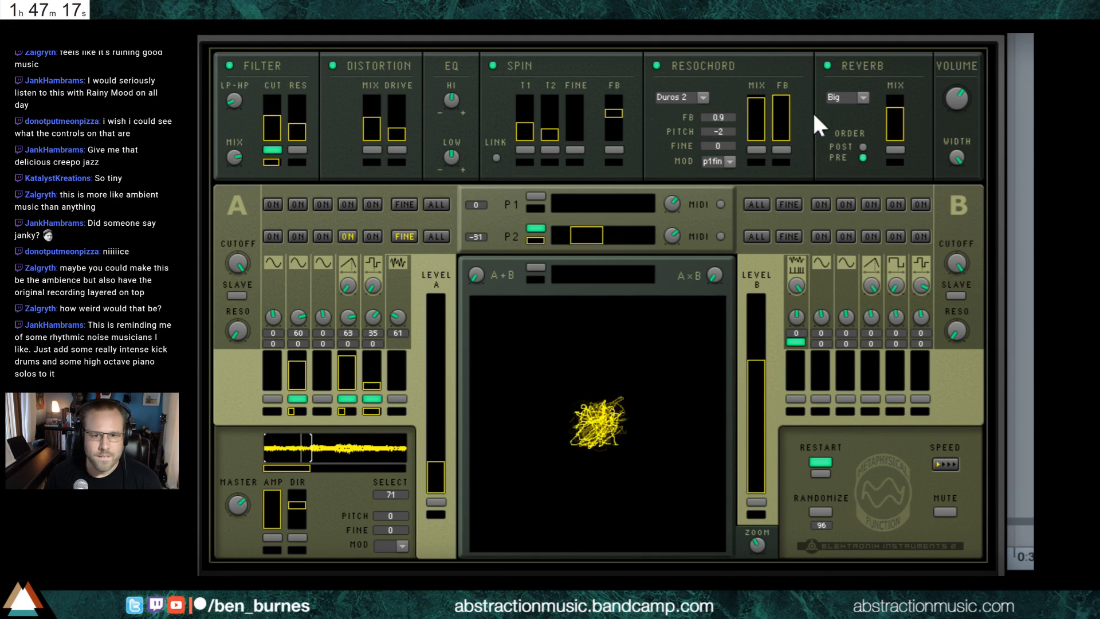
# Step: Lower the Reverb mix and Level A, and try a later part of section A's sample before returning to its start
pyautogui.moveTo(892, 108); pyautogui.dragTo(906, 120)
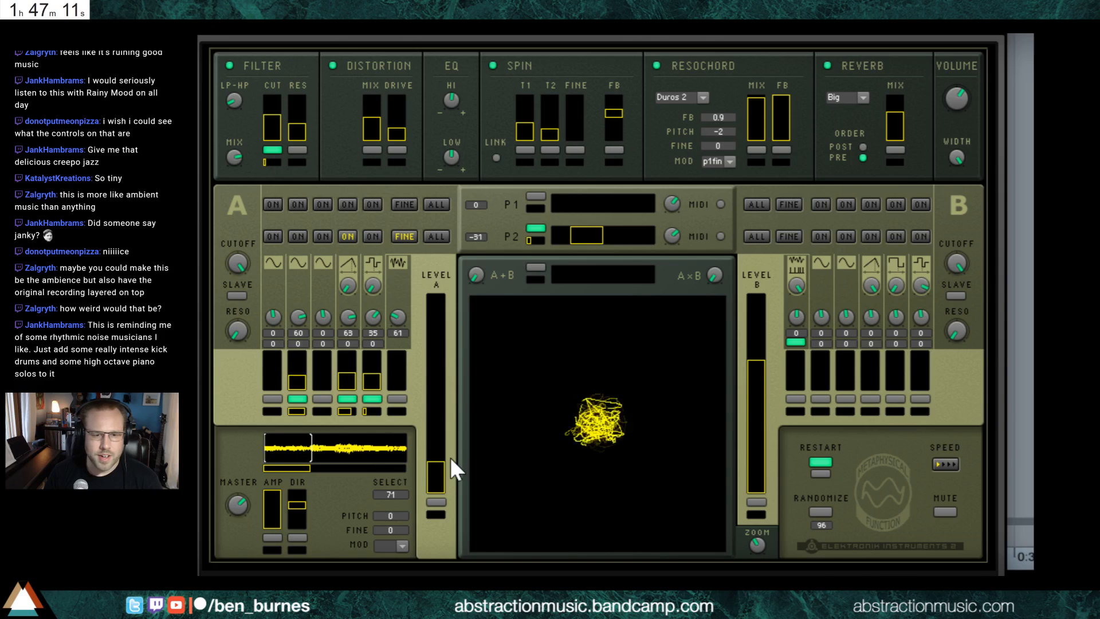
pyautogui.moveTo(450, 458)
pyautogui.mouseDown()
pyautogui.moveTo(433, 459)
pyautogui.moveTo(441, 441)
pyautogui.moveTo(438, 468)
pyautogui.mouseUp()
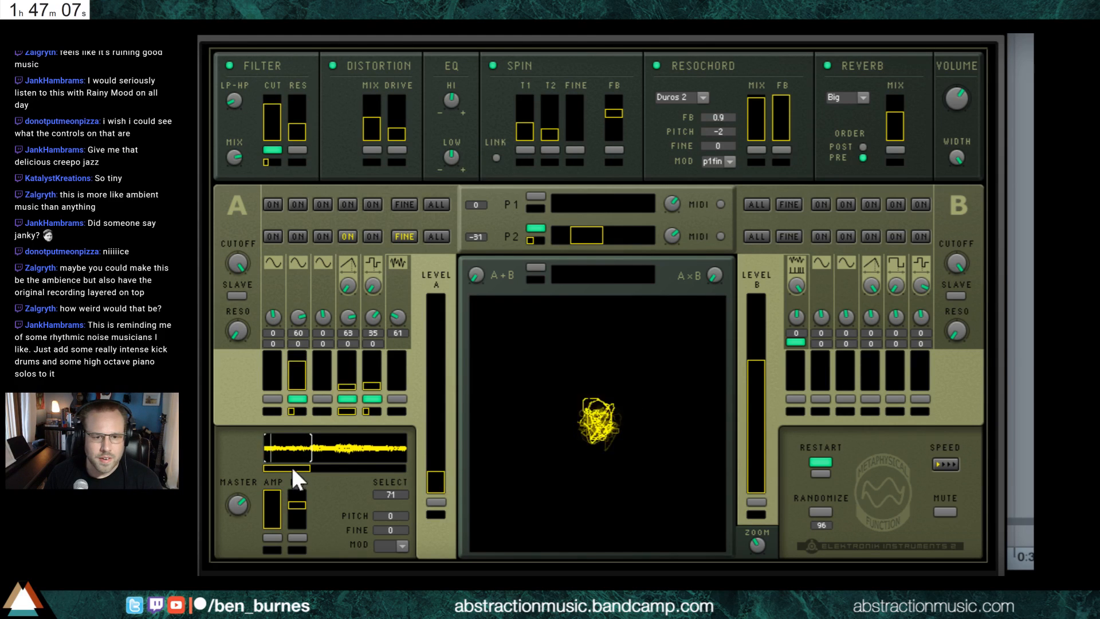
pyautogui.moveTo(291, 465); pyautogui.dragTo(339, 466)
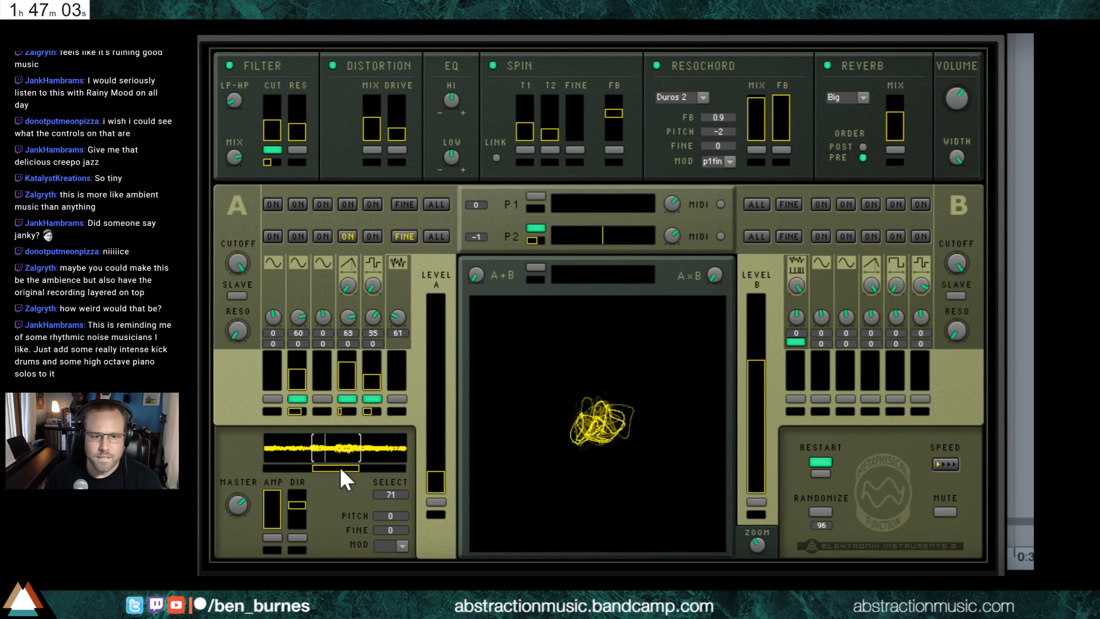
pyautogui.moveTo(340, 467); pyautogui.dragTo(285, 462)
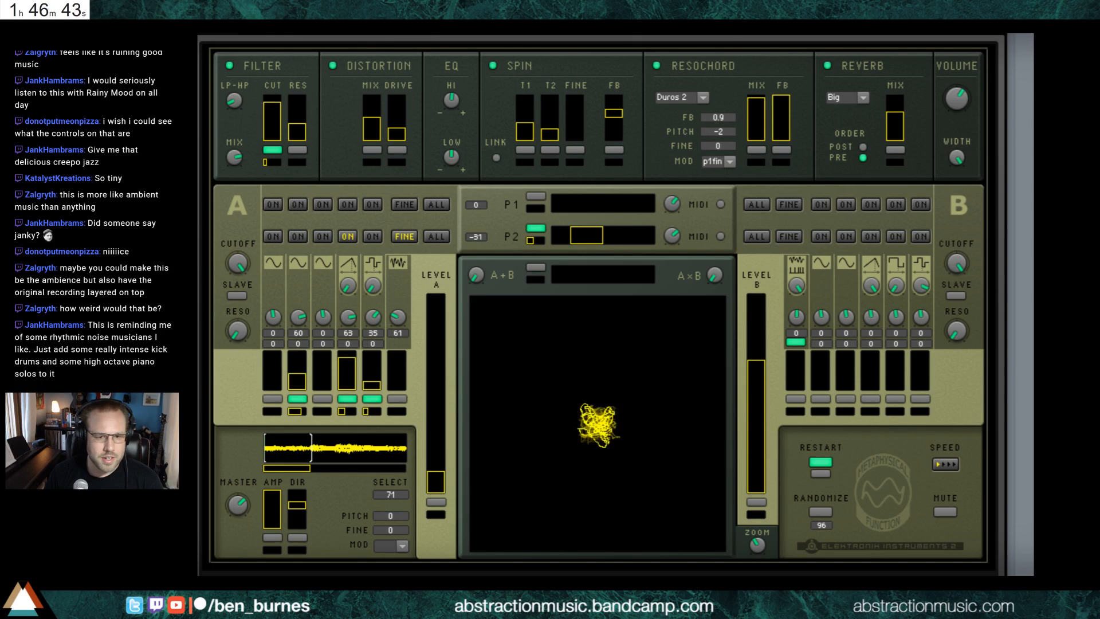
# Step: Raise the T2 slider of the Spin effect and increase Level A
pyautogui.moveTo(548, 118); pyautogui.dragTo(554, 102)
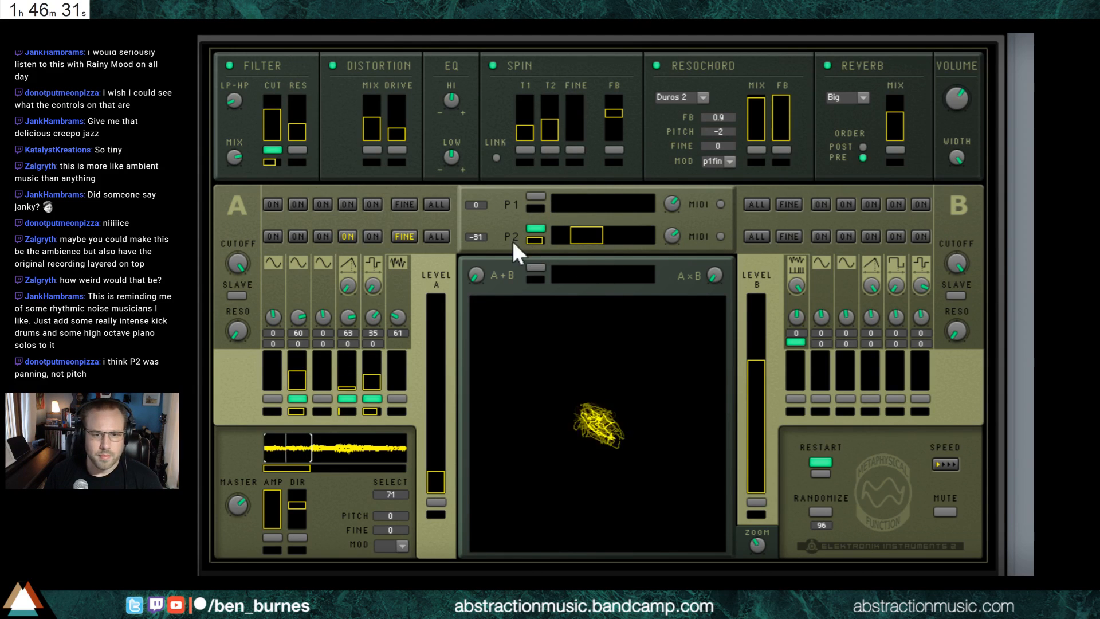
pyautogui.click(346, 235)
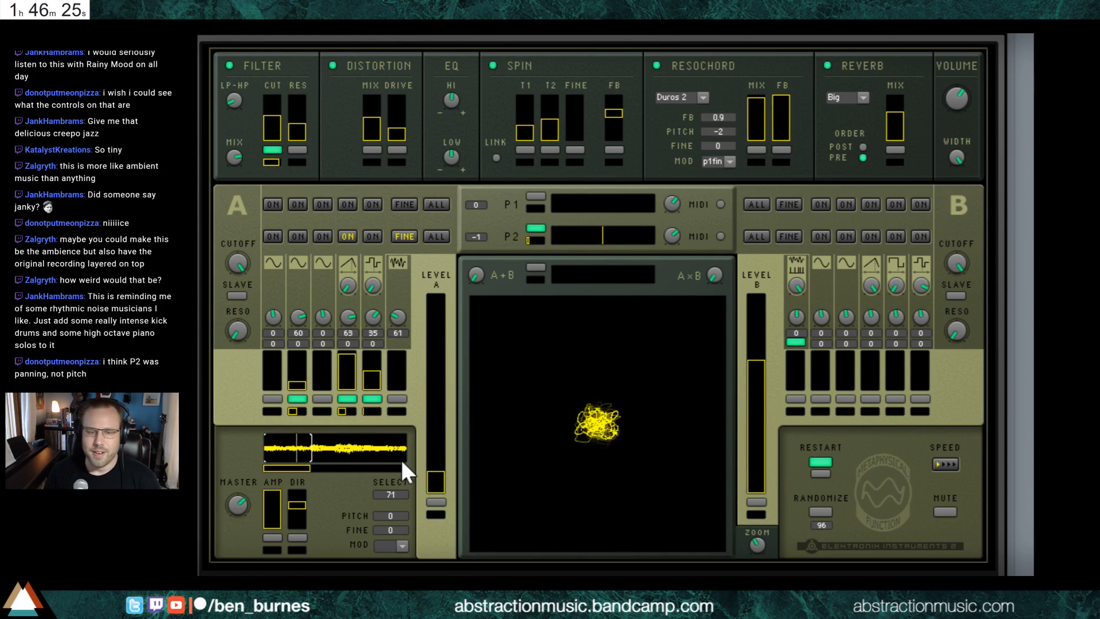
pyautogui.moveTo(438, 470); pyautogui.dragTo(440, 440)
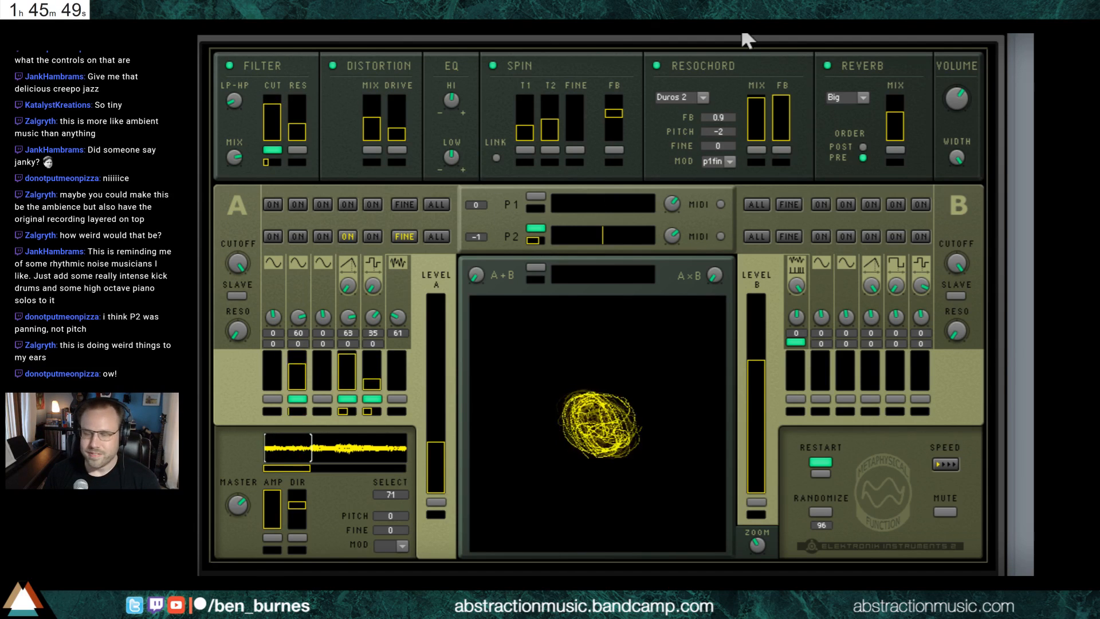
# Step: Set section A's sample oscillator to 98 and section B's first oscillator to 75
pyautogui.moveTo(396, 326); pyautogui.dragTo(401, 354)
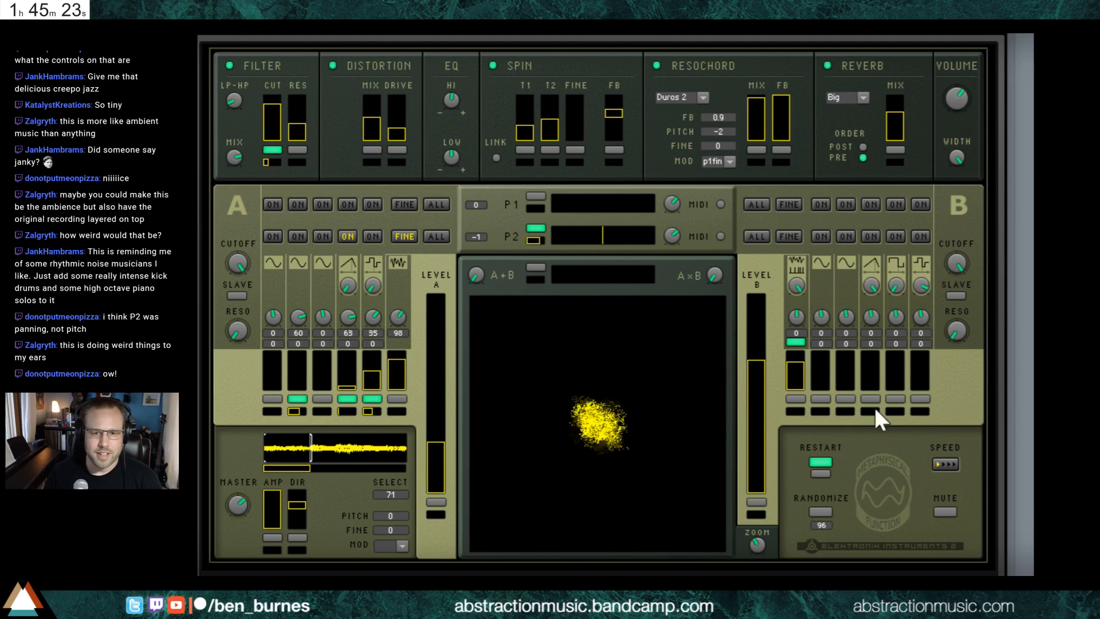
pyautogui.moveTo(795, 310); pyautogui.dragTo(814, 206)
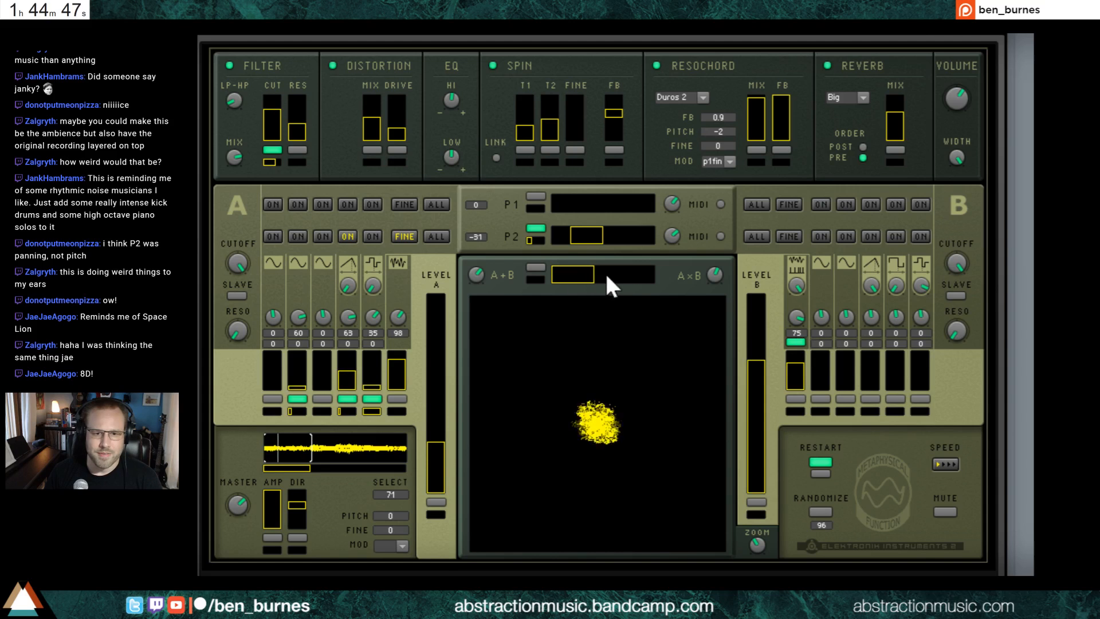
# Step: Lower the slider between A+B and A×B and set section B's fourth oscillator to 48, readjusting the section's first oscillator
pyautogui.moveTo(607, 275); pyautogui.dragTo(652, 273)
pyautogui.moveTo(744, 274); pyautogui.dragTo(601, 277)
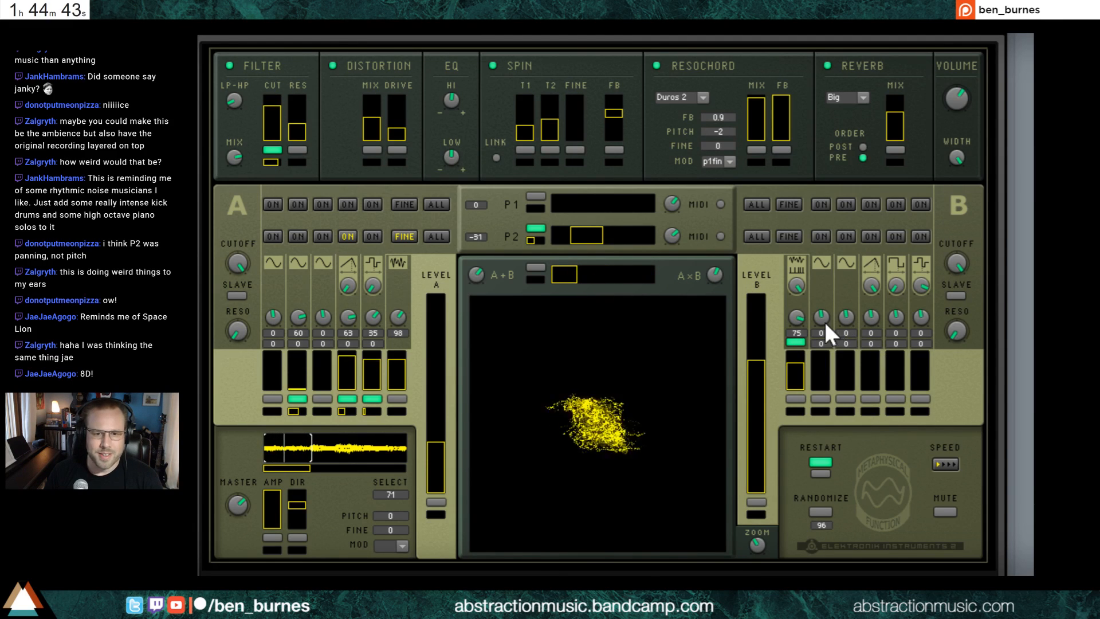
pyautogui.moveTo(872, 316); pyautogui.dragTo(878, 256)
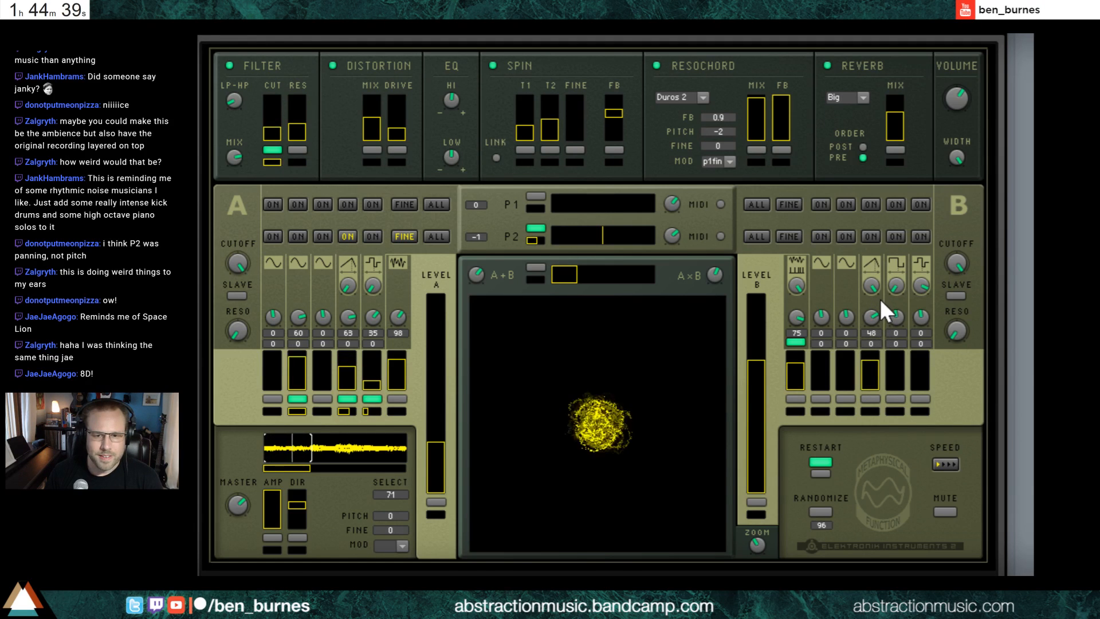
pyautogui.moveTo(563, 269)
pyautogui.mouseDown()
pyautogui.moveTo(579, 270)
pyautogui.moveTo(525, 274)
pyautogui.moveTo(546, 278)
pyautogui.mouseUp()
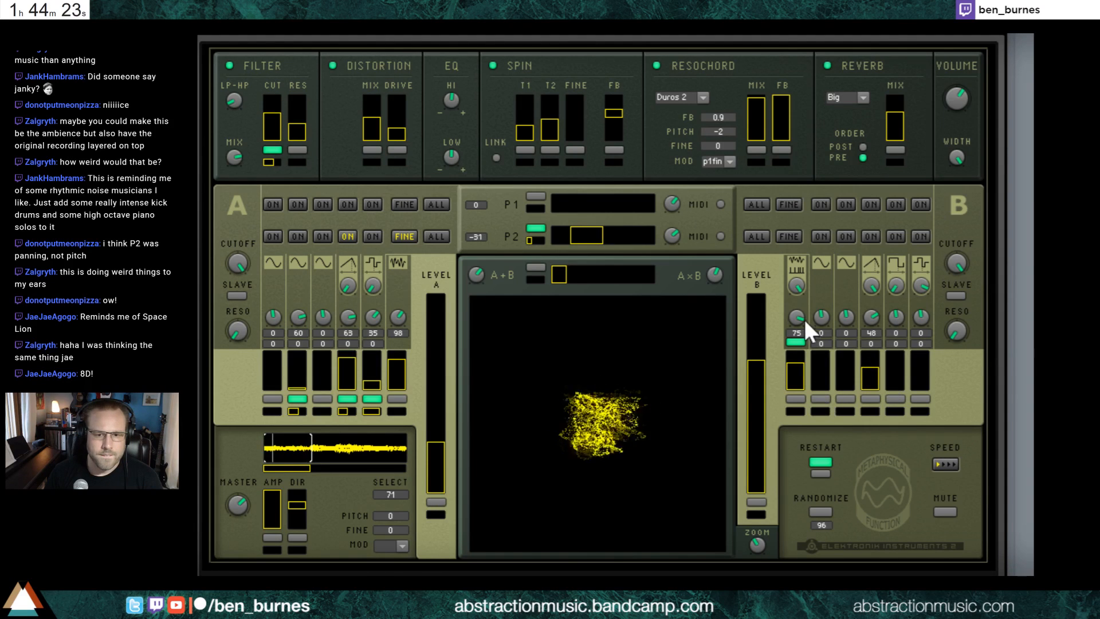
pyautogui.moveTo(799, 314); pyautogui.dragTo(901, 332)
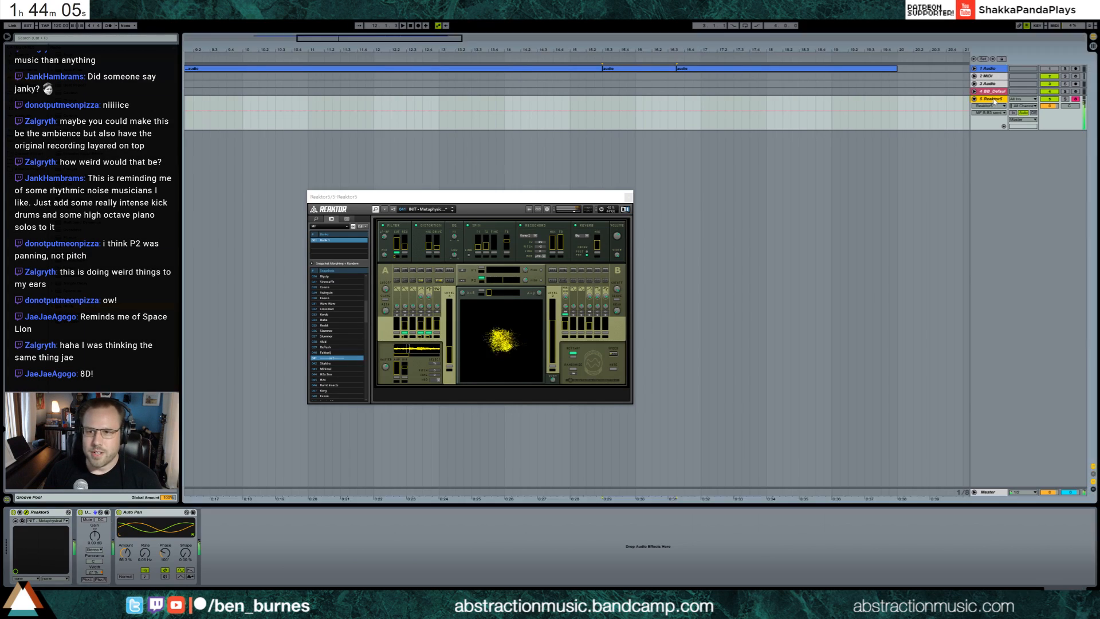
# Step: Add an audio track, set its input to Resampling, place the playback start before bar 11 and arm the track
pyautogui.hotkey('ctrl', 't')
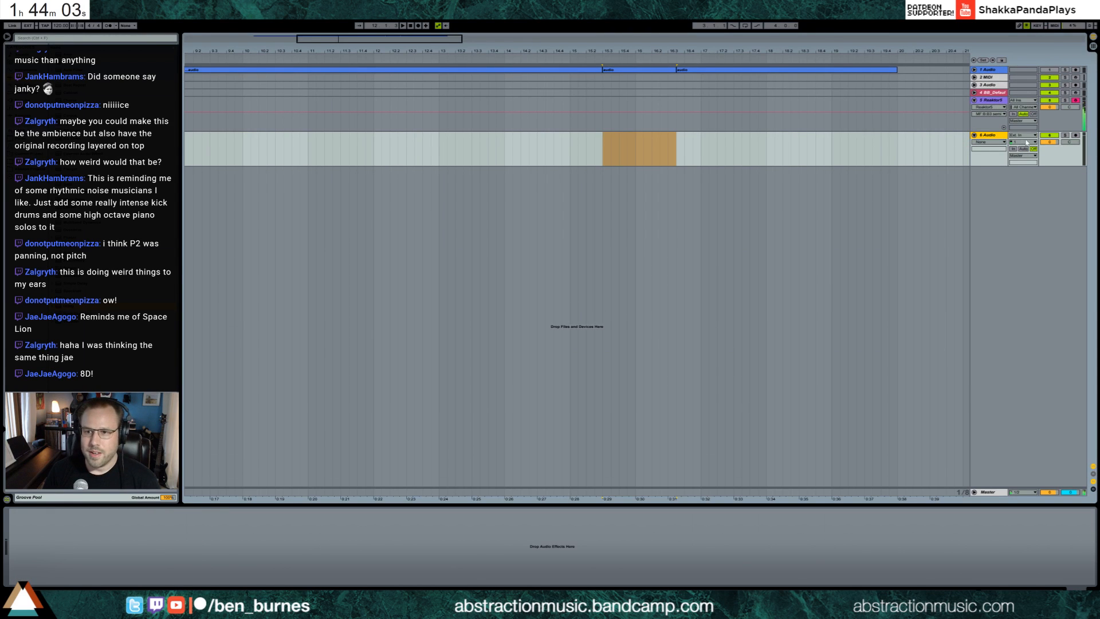
pyautogui.click(1029, 137)
pyautogui.click(1031, 166)
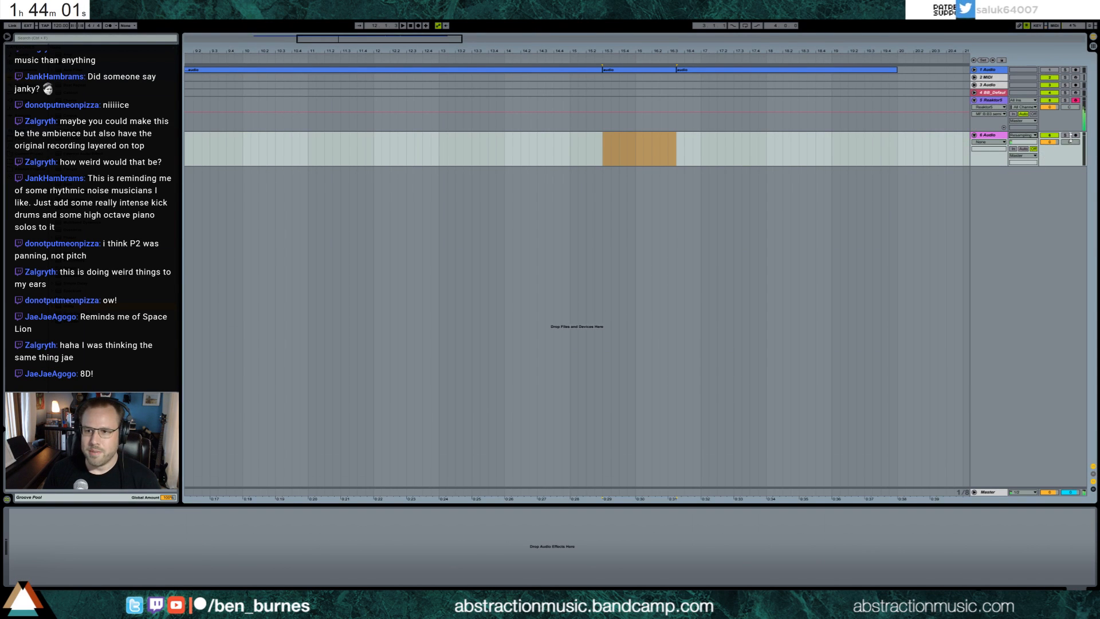
pyautogui.click(258, 163)
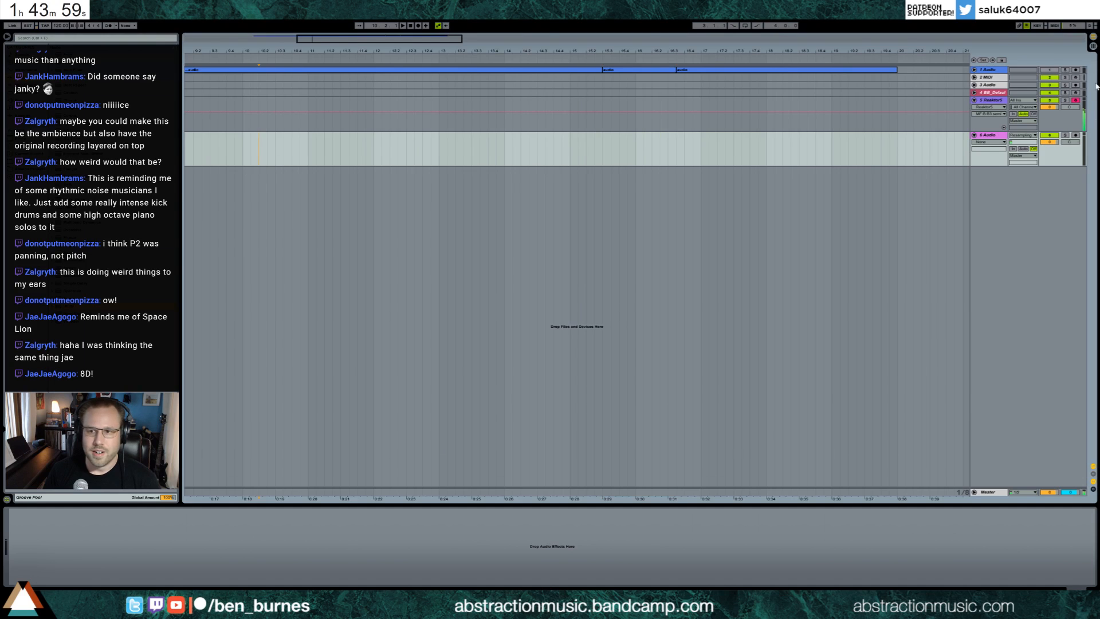
pyautogui.click(1076, 135)
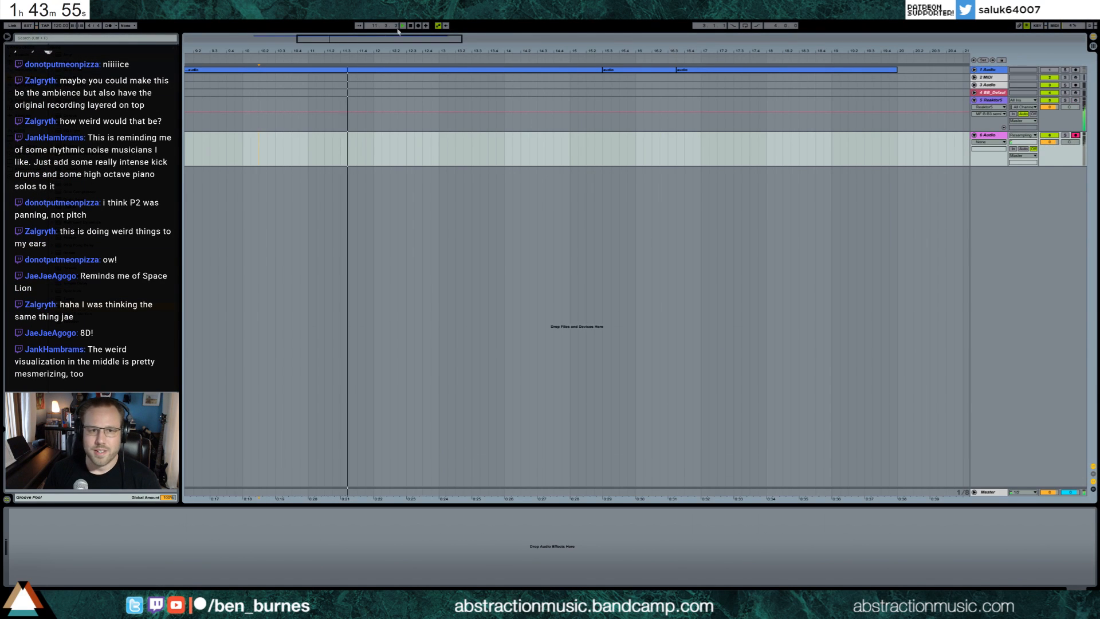
# Step: Start recording into the arrangement and reopen the Reaktor window on the Reaktor5 track, shifting it slightly
pyautogui.press('F9')
pyautogui.click(969, 117)
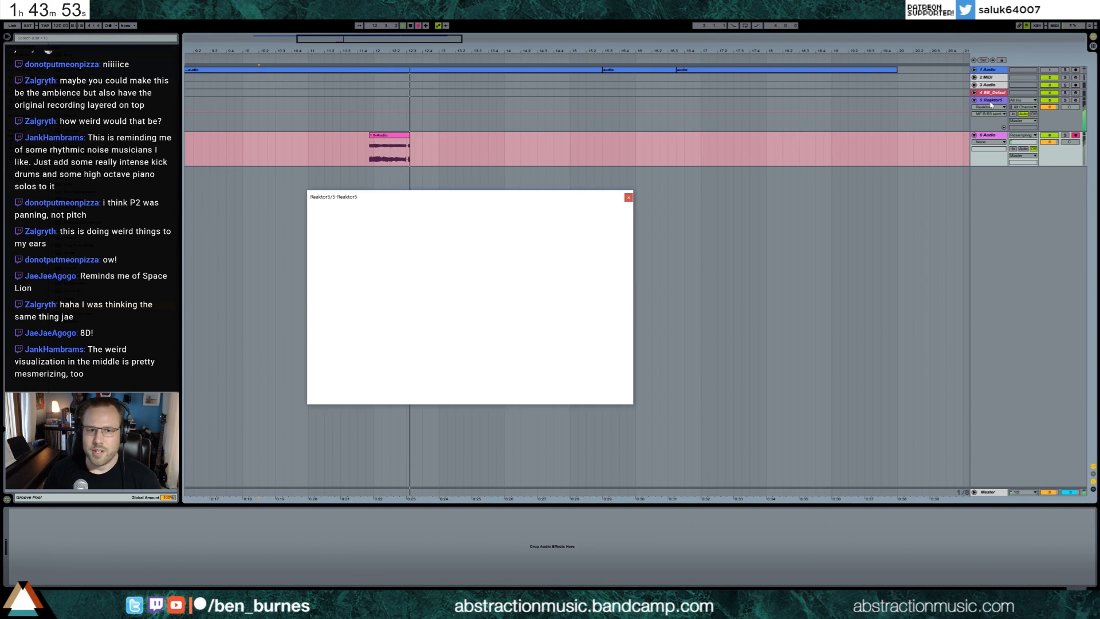
pyautogui.moveTo(463, 200); pyautogui.dragTo(476, 206)
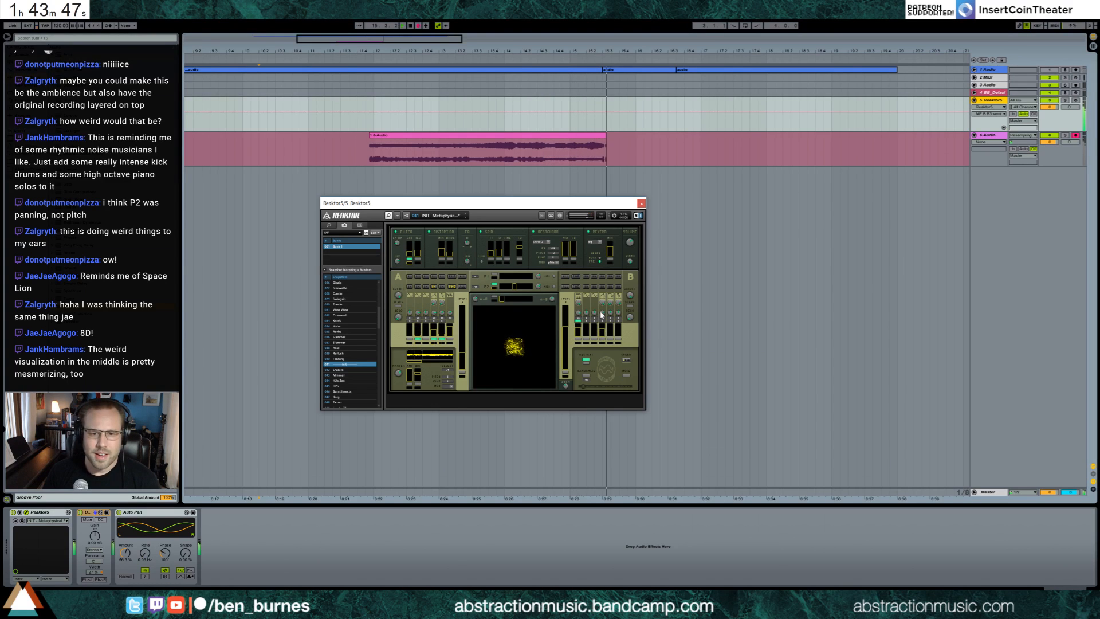
# Step: While recording, vary the pitch of section B's fourth oscillator and move section A's sample playback region further along the waveform
pyautogui.moveTo(604, 318); pyautogui.dragTo(602, 310)
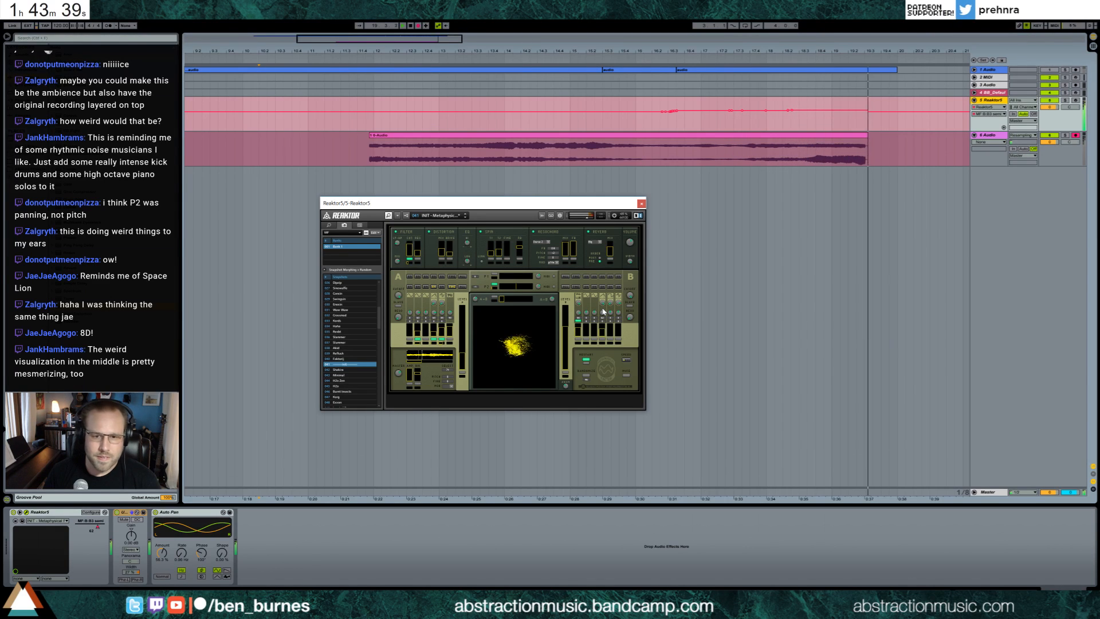
pyautogui.moveTo(602, 311); pyautogui.dragTo(602, 310)
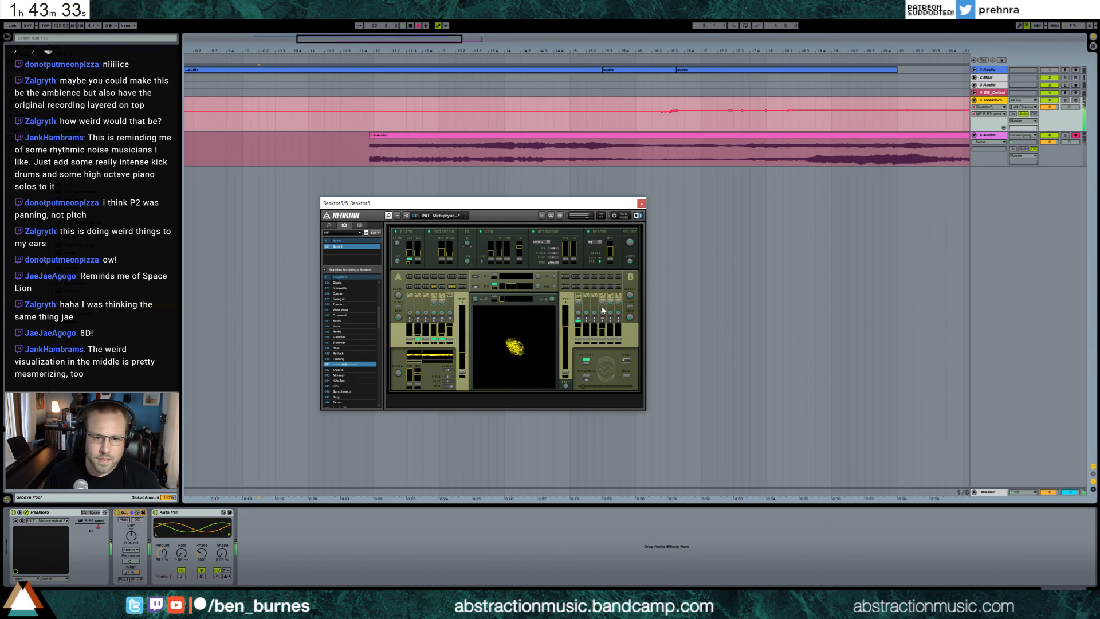
pyautogui.moveTo(603, 311); pyautogui.dragTo(603, 313)
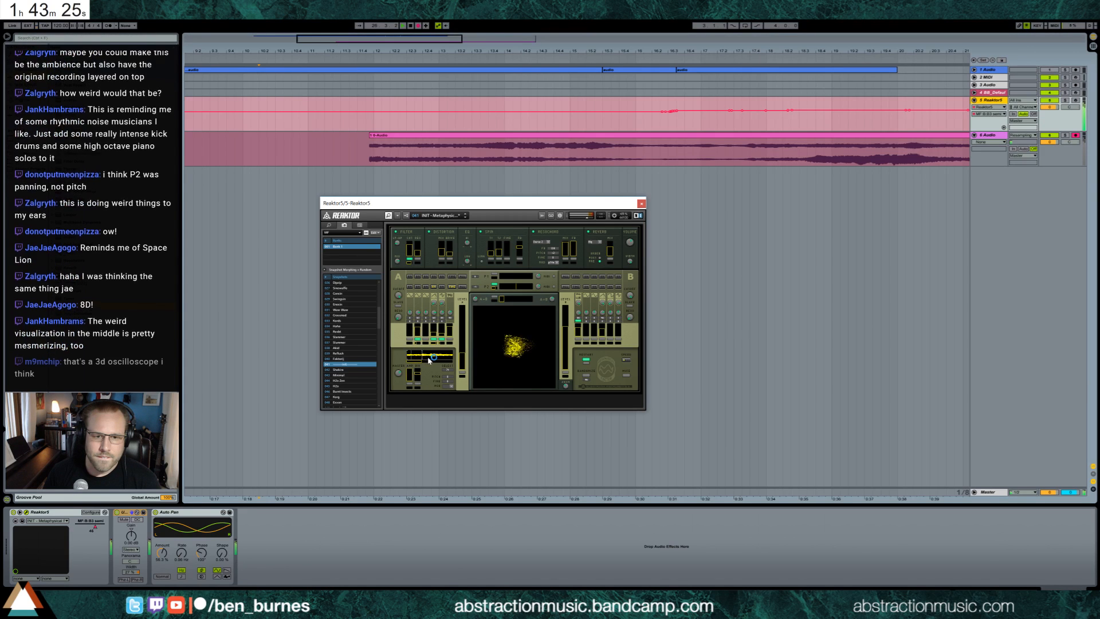
pyautogui.moveTo(421, 361); pyautogui.dragTo(441, 364)
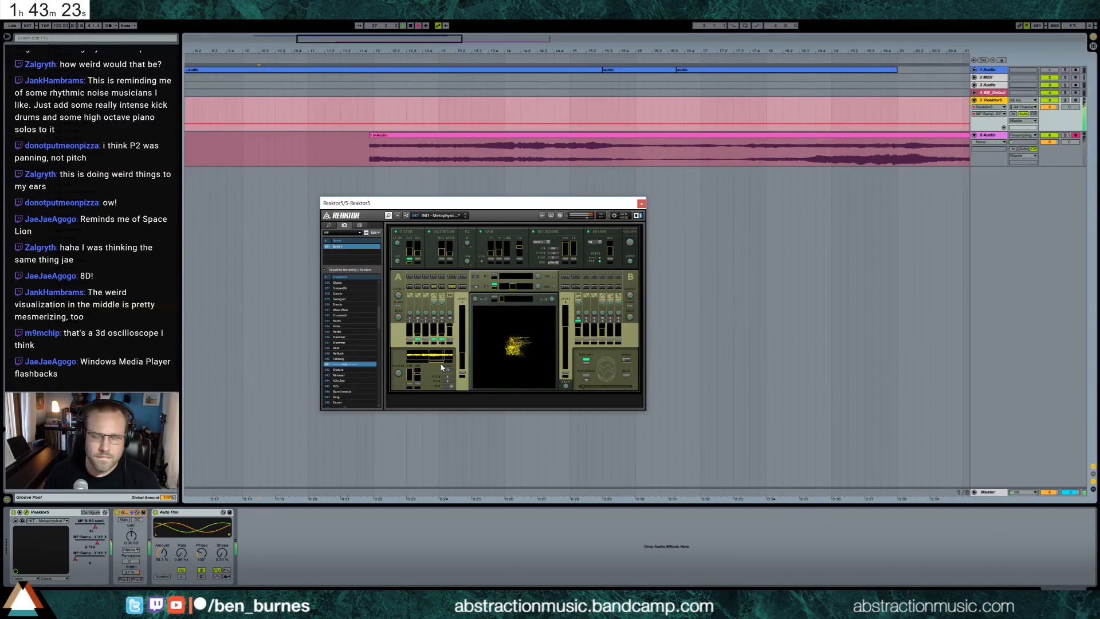
pyautogui.click(604, 313)
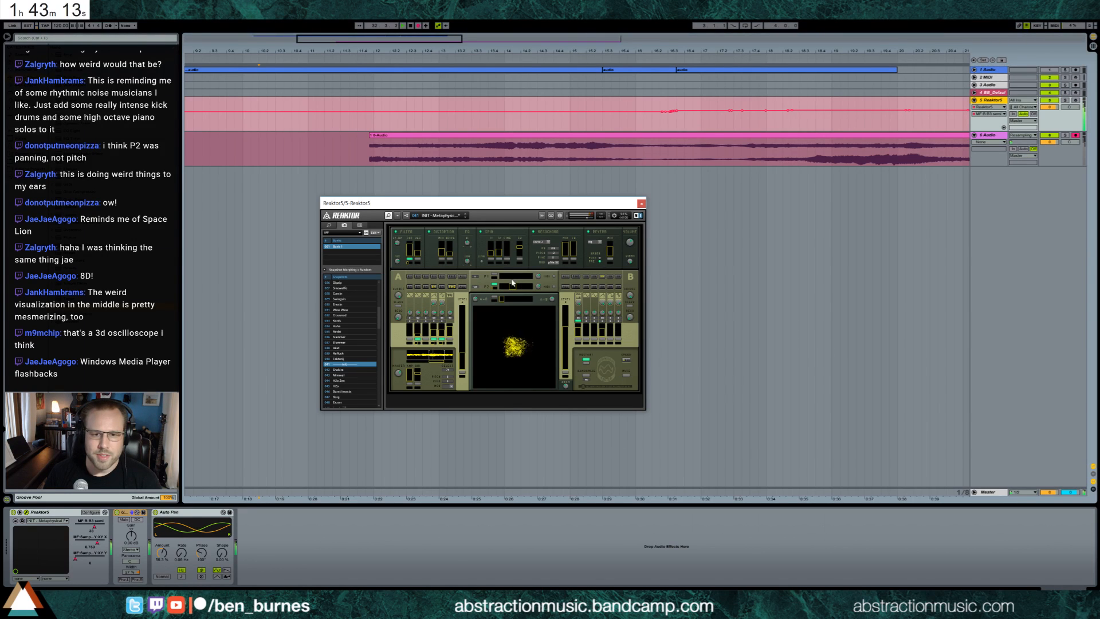
# Step: Enable MIDI control for P1 in Reaktor and arm the Reaktor5 track
pyautogui.click(553, 277)
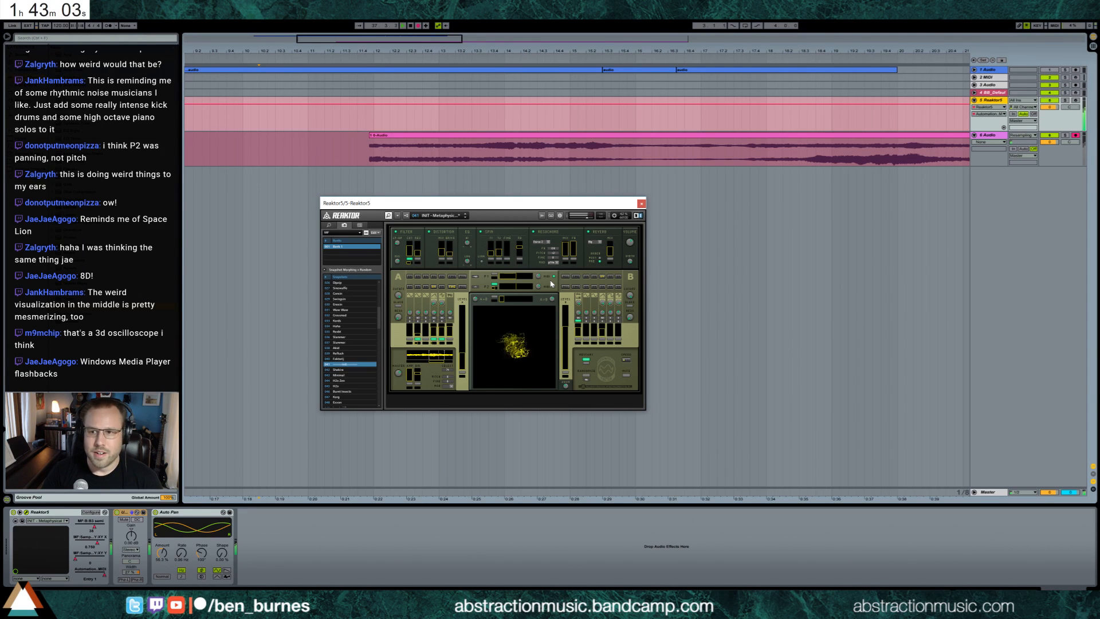
pyautogui.click(1075, 101)
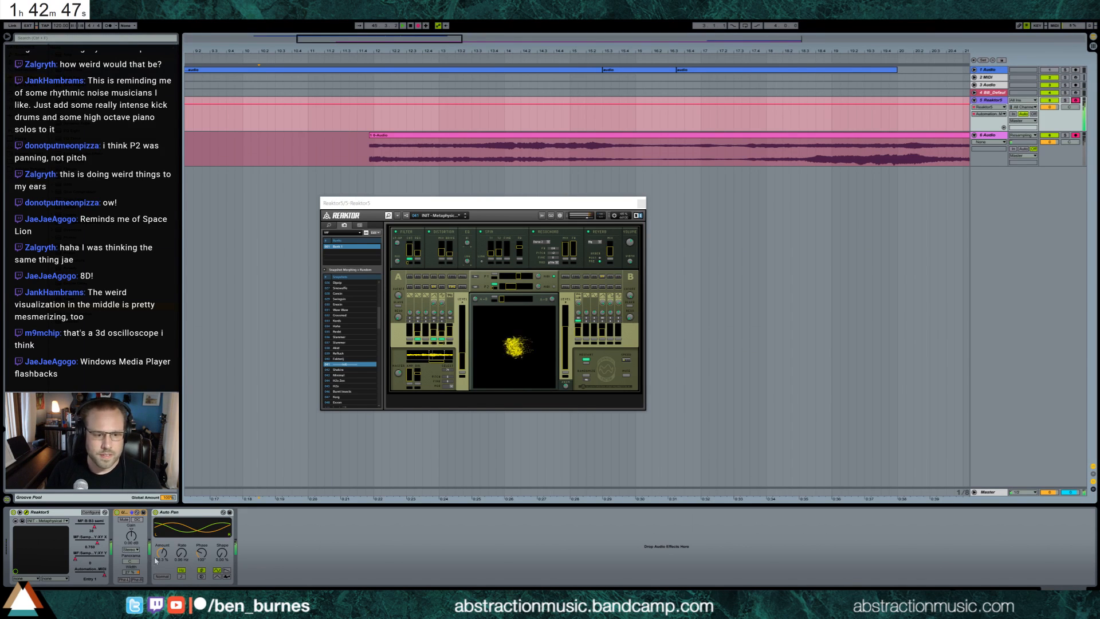
# Step: Lower the Auto Pan's Amount and adjust its Phase while recording continues
pyautogui.moveTo(161, 557); pyautogui.dragTo(160, 555)
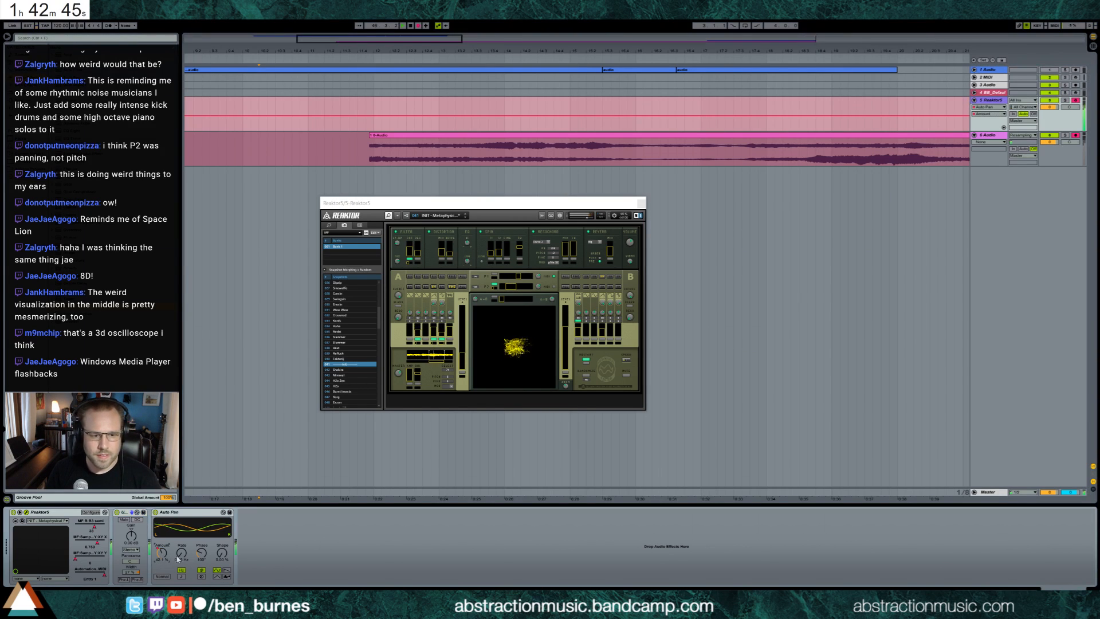
pyautogui.click(201, 552)
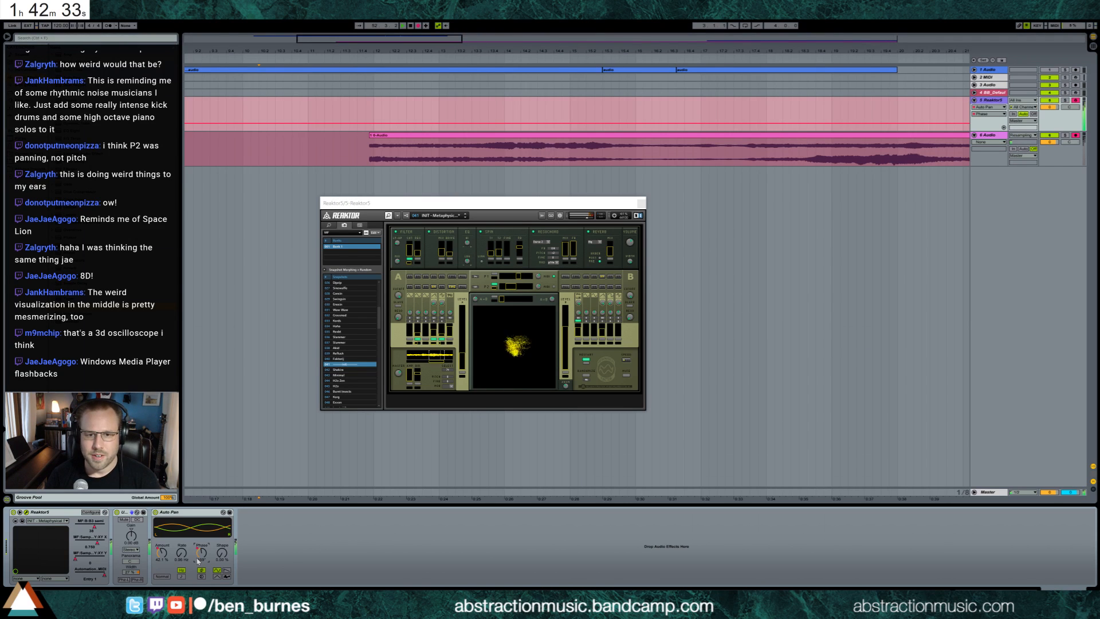
# Step: Adjust the shape and raise the pitch of section B's last oscillator during the recording
pyautogui.click(620, 335)
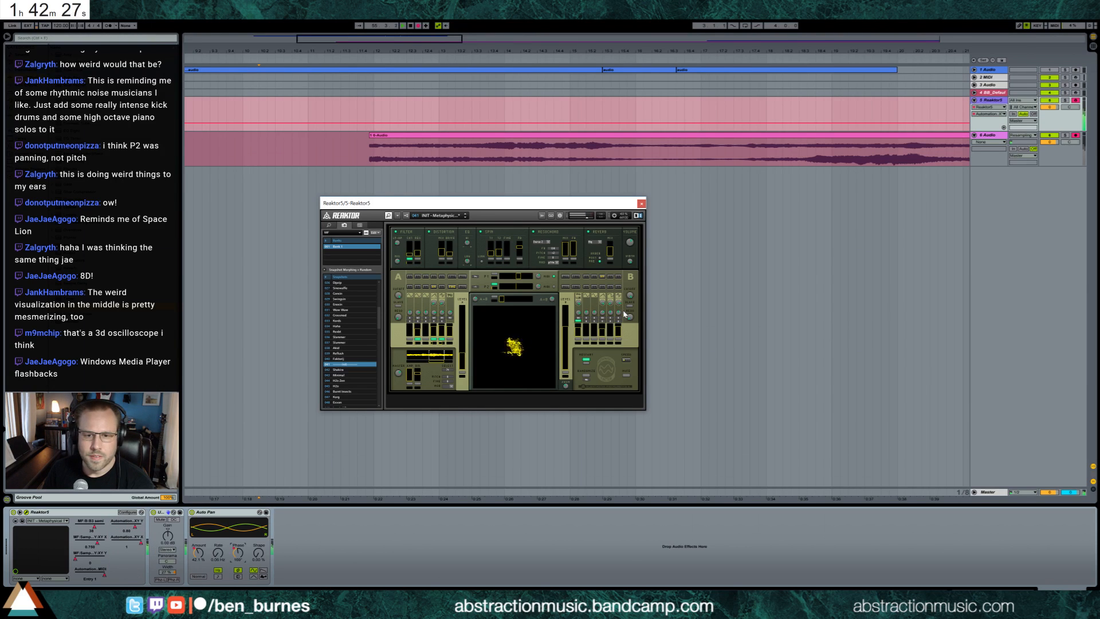
pyautogui.click(617, 303)
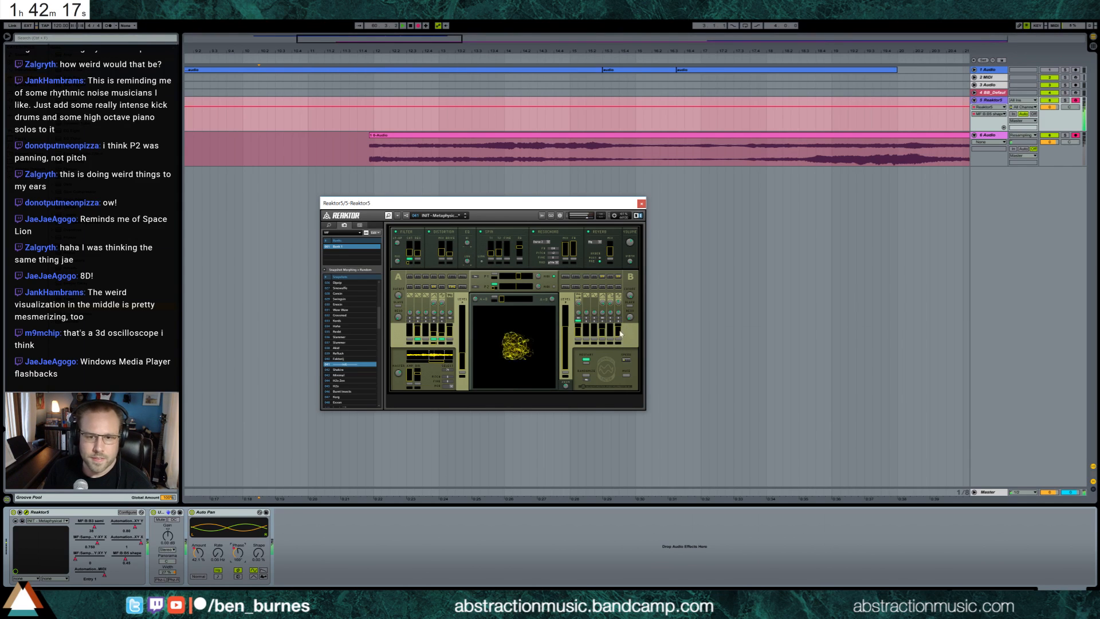
pyautogui.moveTo(619, 315); pyautogui.dragTo(619, 291)
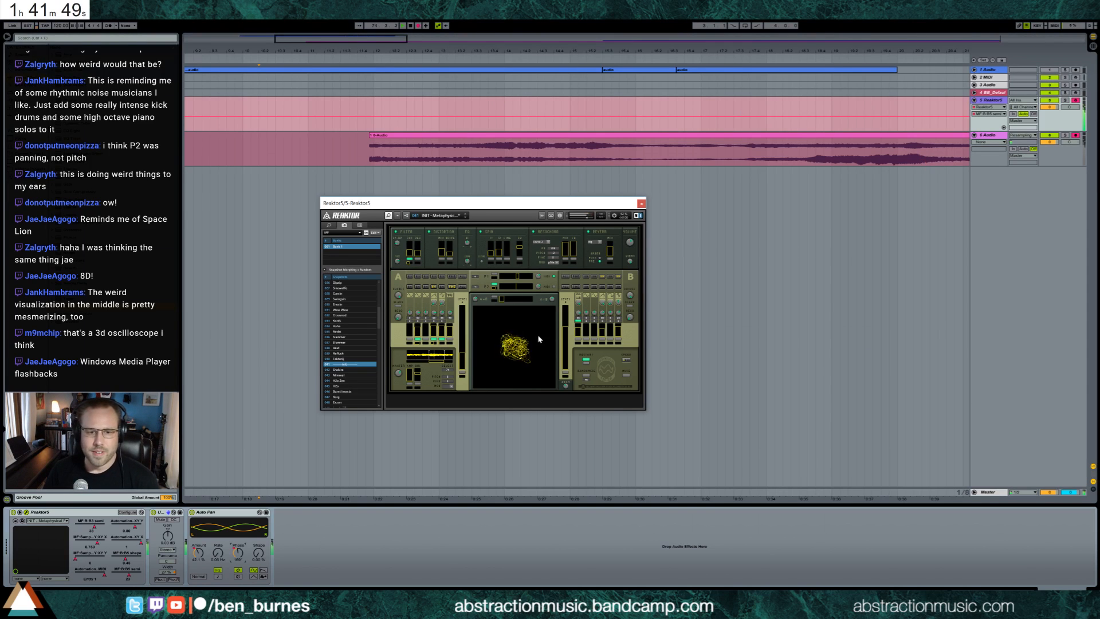
# Step: Stop the recording and mute the Reaktor5 track, leaving the resampled audio track active
pyautogui.click(743, 236)
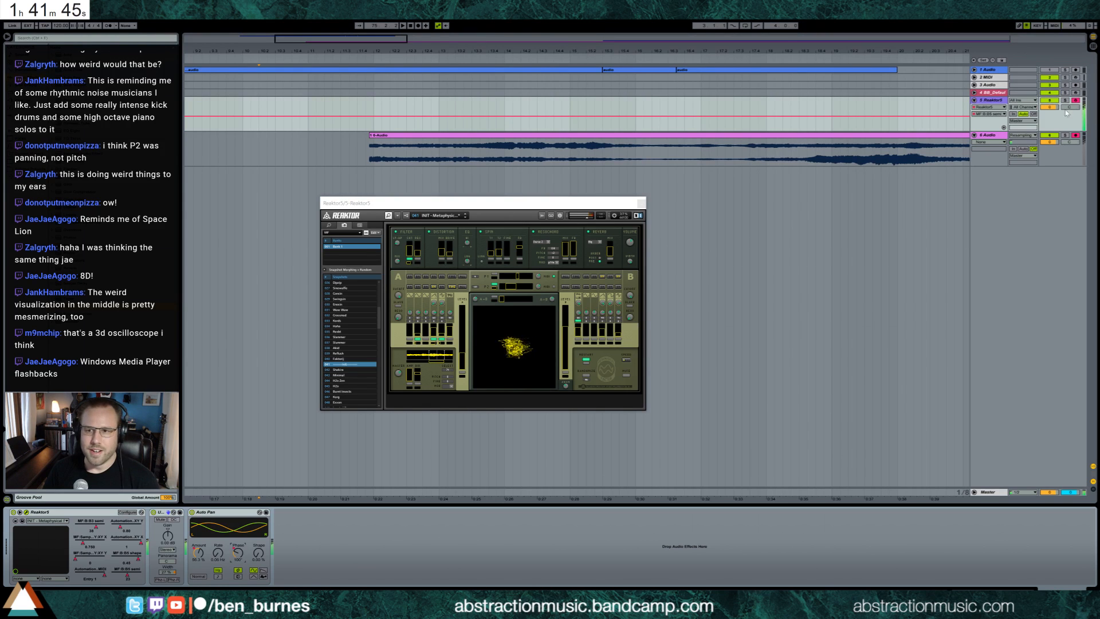
pyautogui.click(1049, 136)
pyautogui.click(1047, 100)
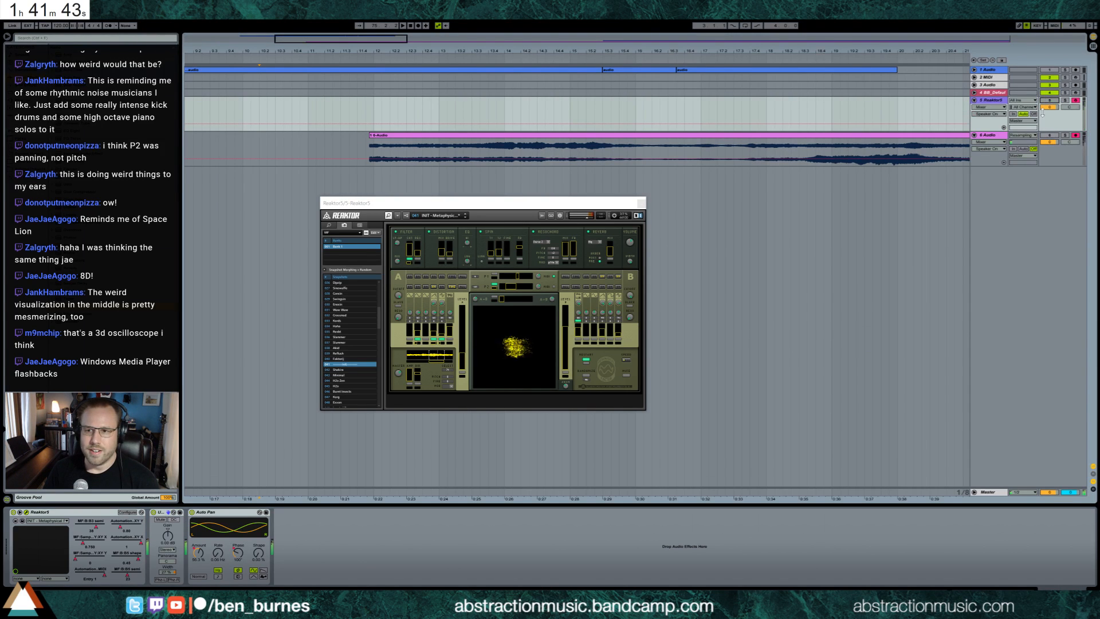
pyautogui.click(1049, 136)
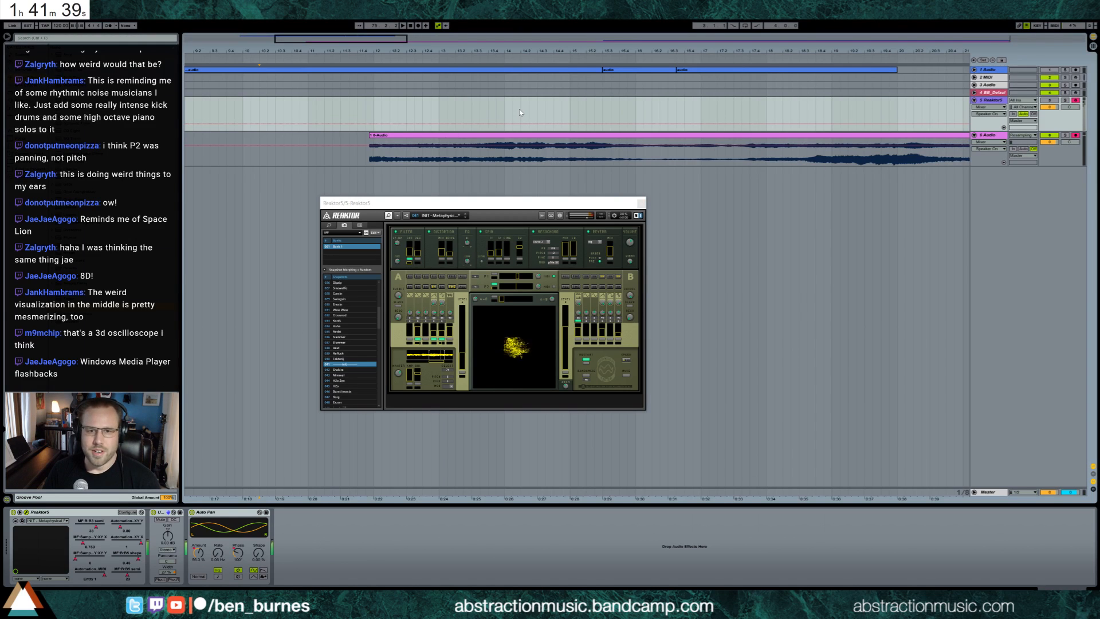
# Step: Fold the Reaktor5 track, move it directly below the 1 Audio track and give both tracks a dark colour
pyautogui.click(974, 101)
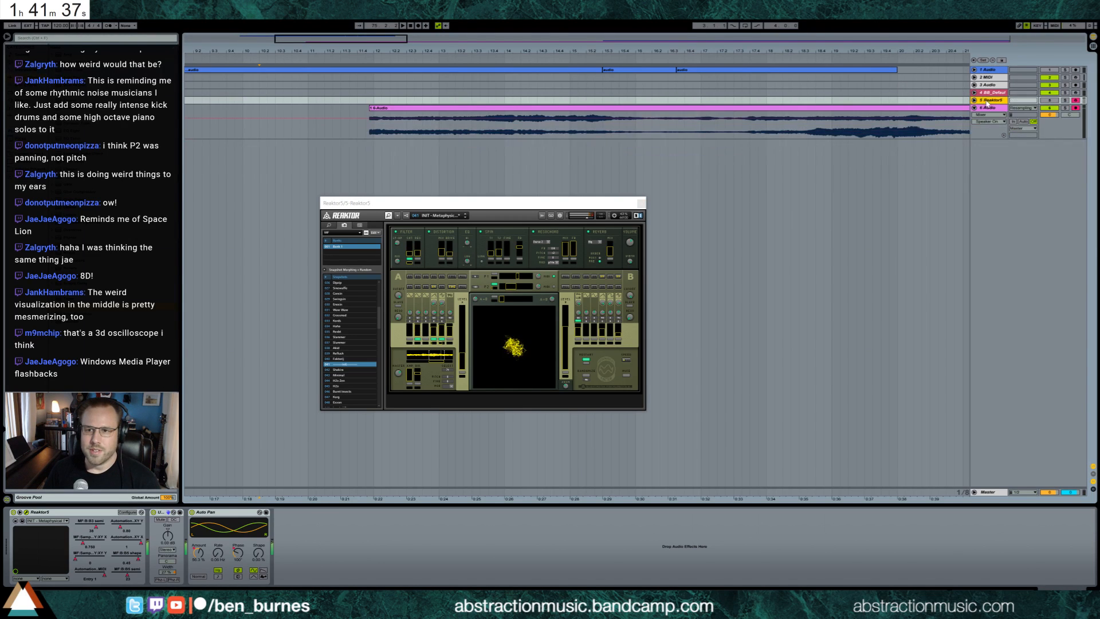
pyautogui.moveTo(977, 101); pyautogui.dragTo(984, 71)
pyautogui.click(986, 71)
pyautogui.keyDown('shift'); pyautogui.click(984, 76); pyautogui.keyUp('shift')
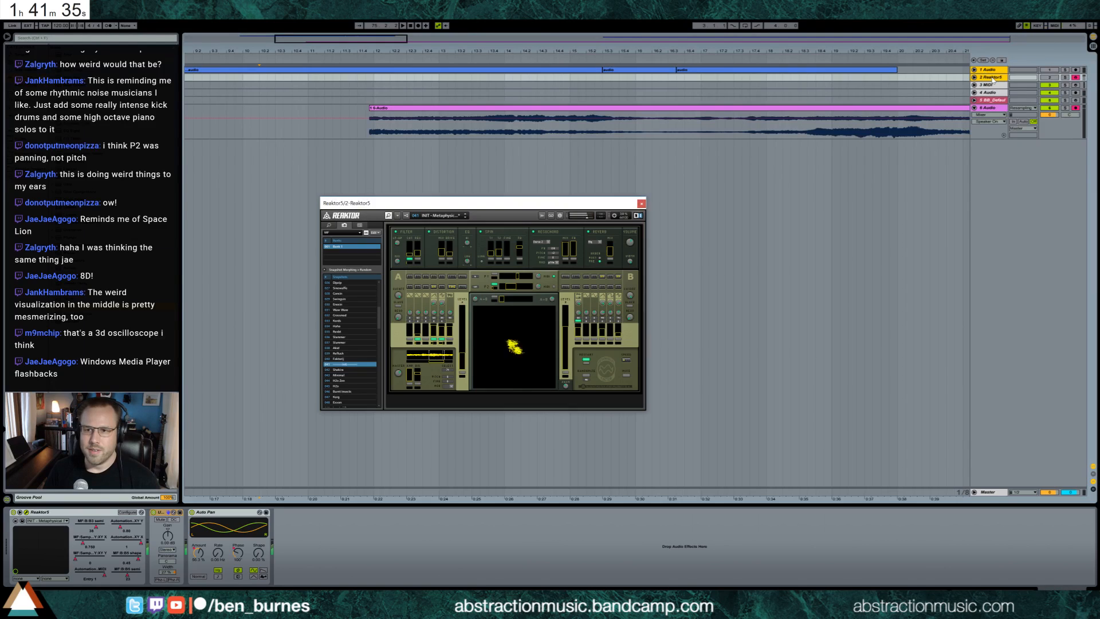
pyautogui.rightClick(983, 75)
pyautogui.click(1065, 183)
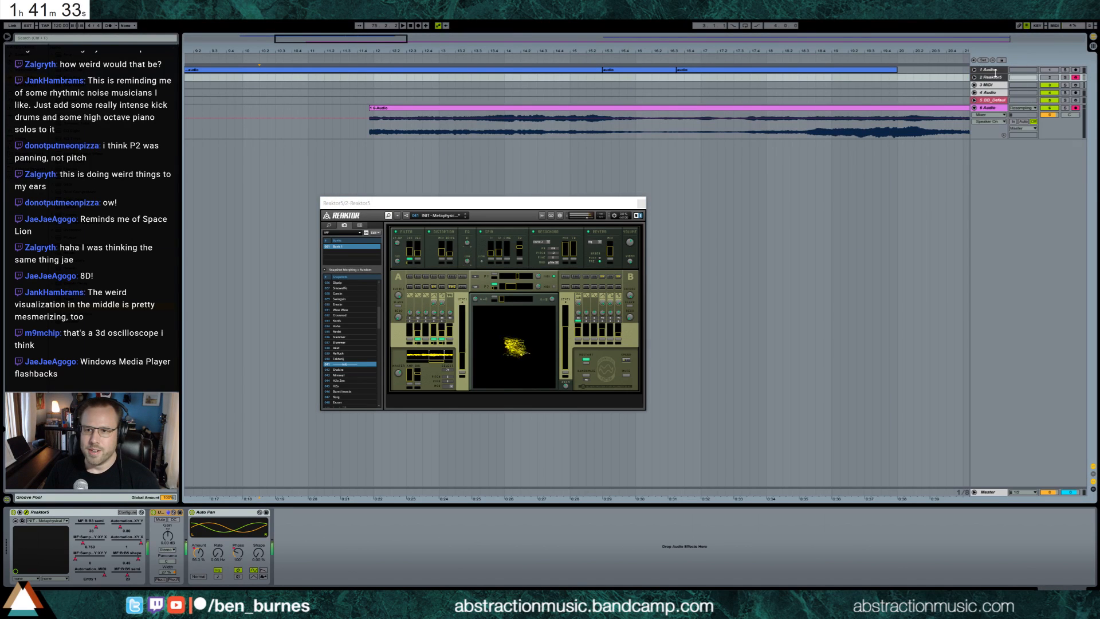
# Step: Delete the empty MIDI and audio tracks between the Reaktor5 and piano tracks
pyautogui.click(997, 84)
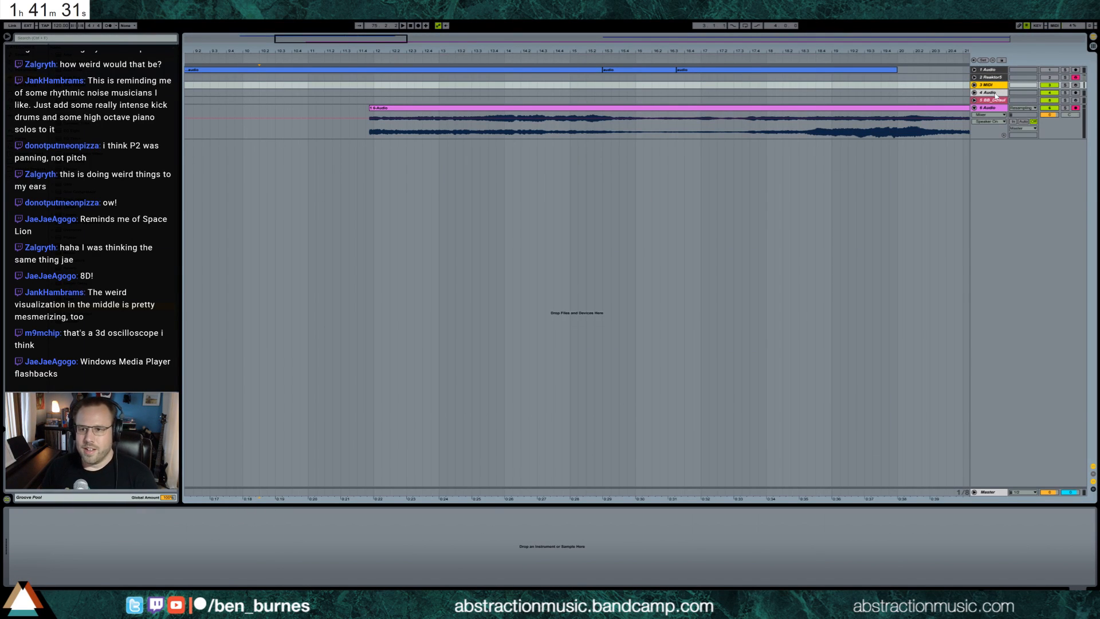
pyautogui.press('Delete')
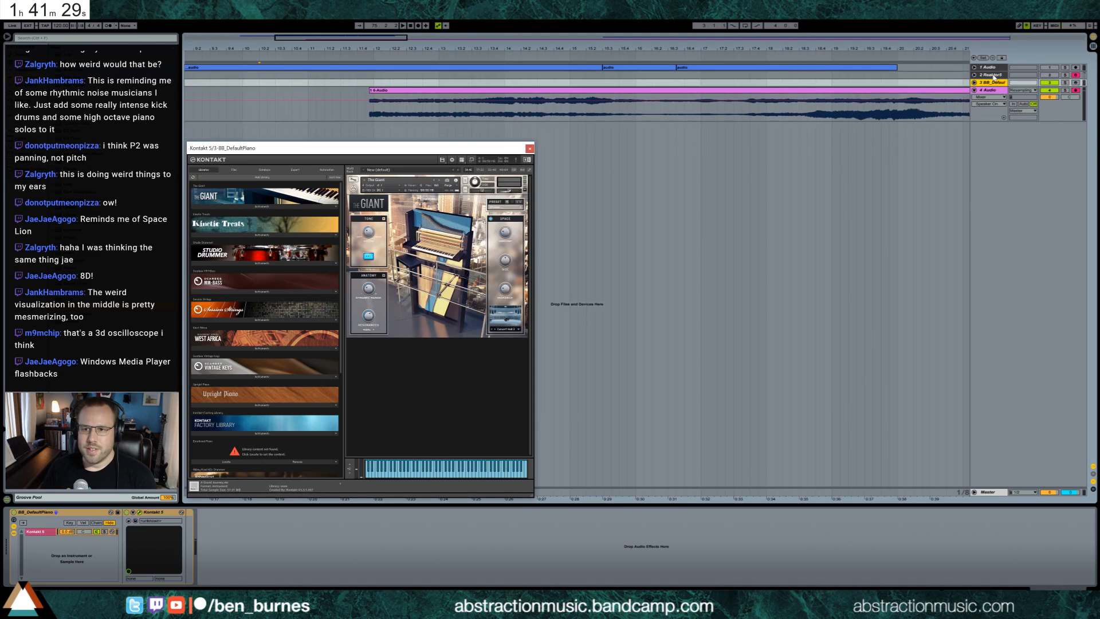
pyautogui.click(994, 75)
pyautogui.click(1001, 84)
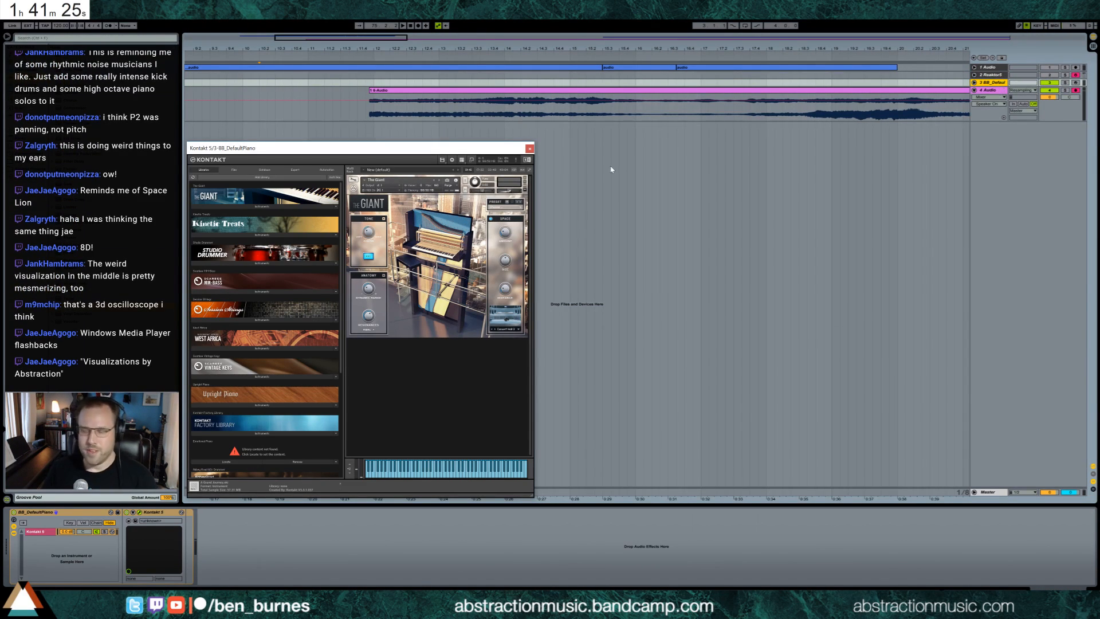
# Step: Delete the recorded MIDI clip on the Reaktor5 track and play the resampled audio clip from its start
pyautogui.click(338, 68)
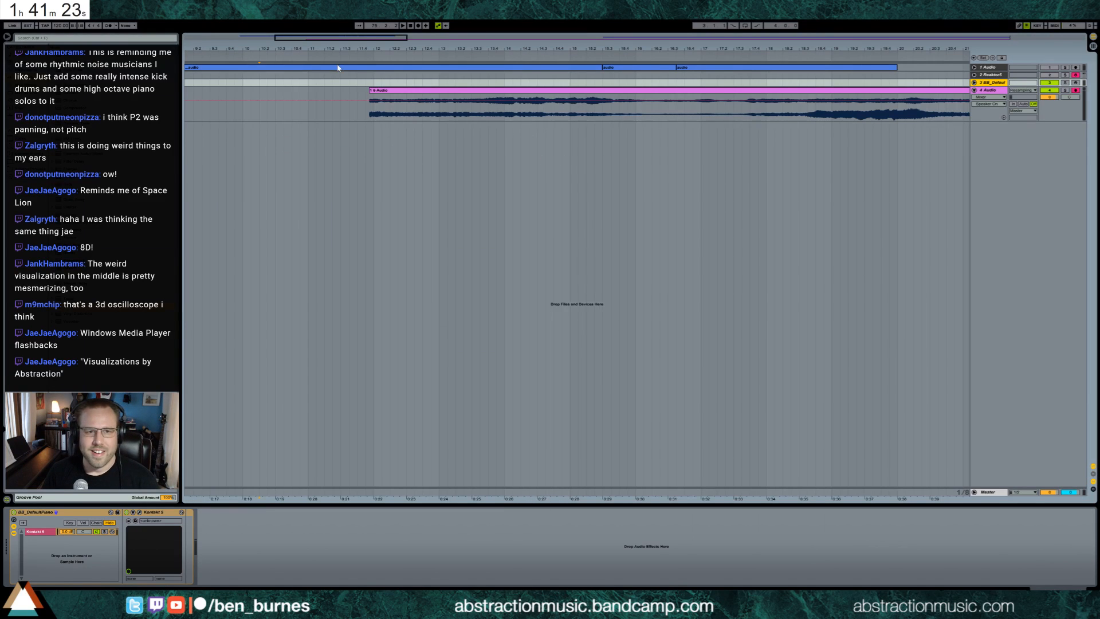
pyautogui.moveTo(366, 41); pyautogui.dragTo(365, 7)
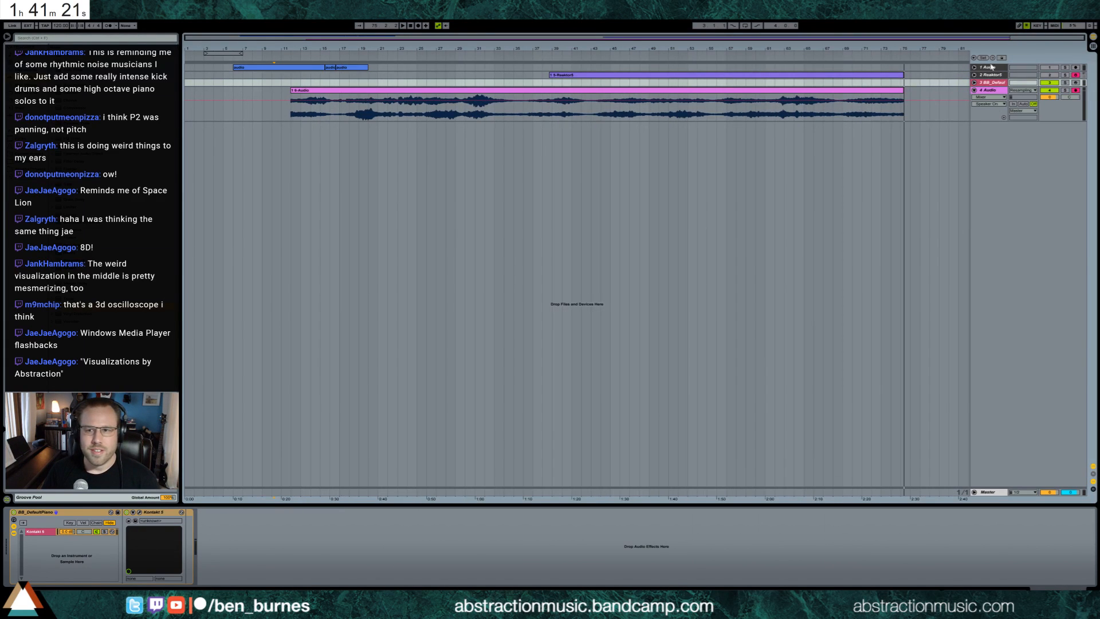
pyautogui.click(932, 77)
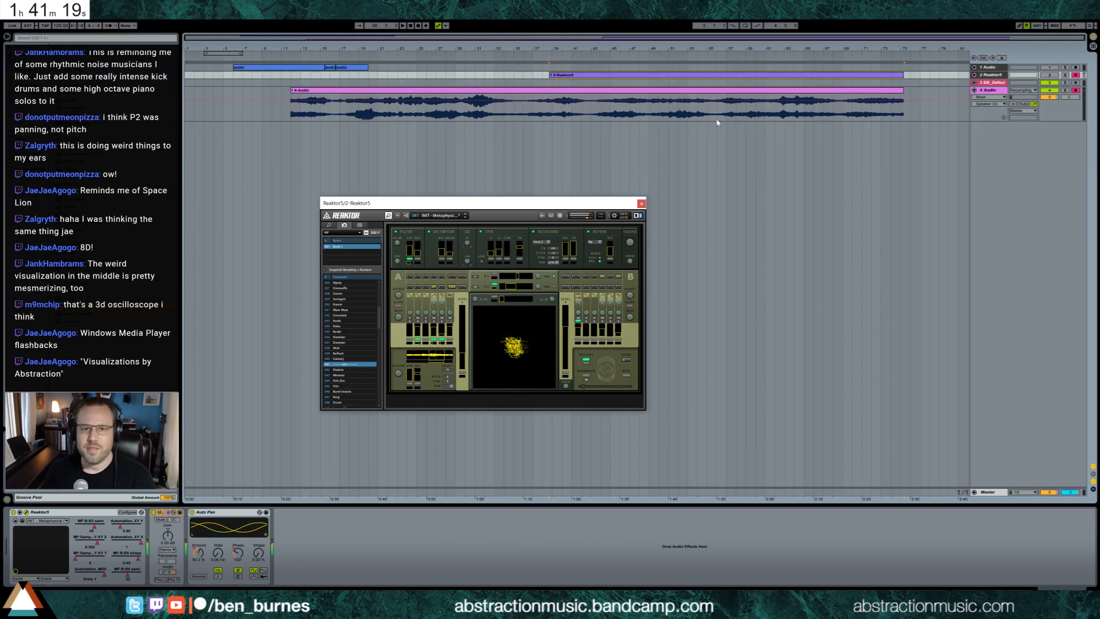
pyautogui.click(558, 75)
pyautogui.click(560, 90)
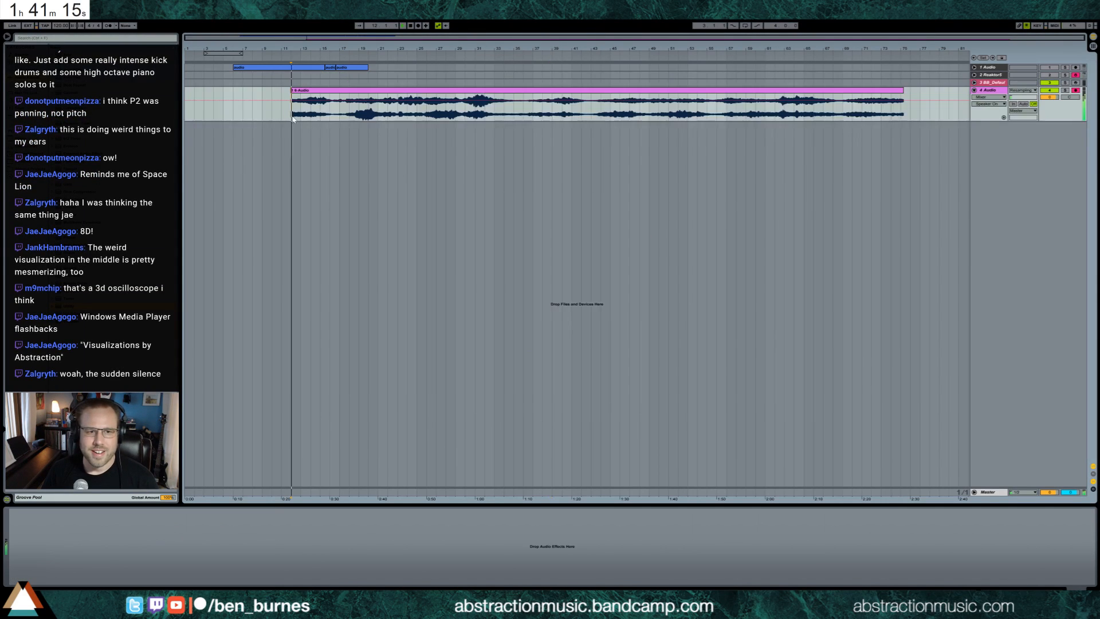
# Step: Audition several passages of the resampled clip and loop 22 bars of it starting at bar 50
pyautogui.click(399, 112)
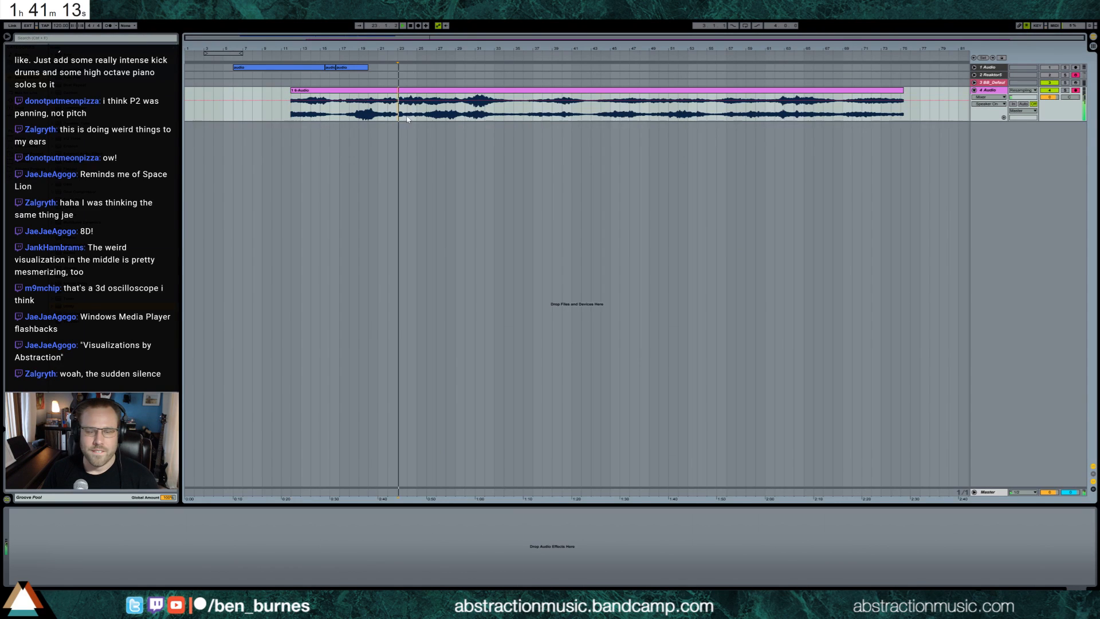
pyautogui.click(486, 118)
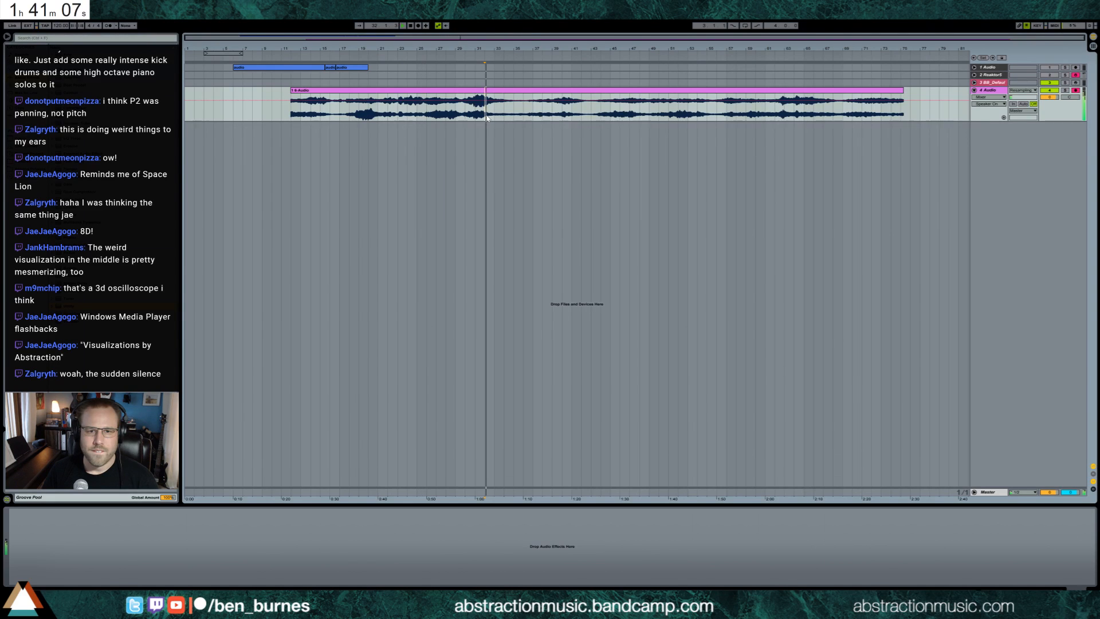
pyautogui.click(669, 117)
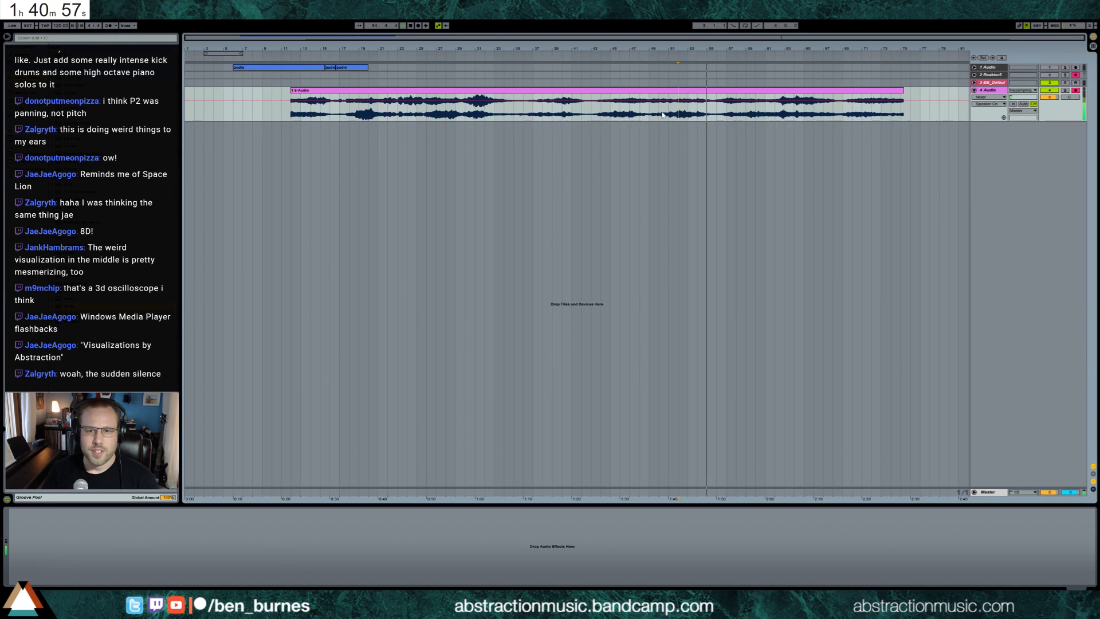
pyautogui.moveTo(659, 111); pyautogui.dragTo(871, 110)
pyautogui.hotkey('ctrl', 'l')
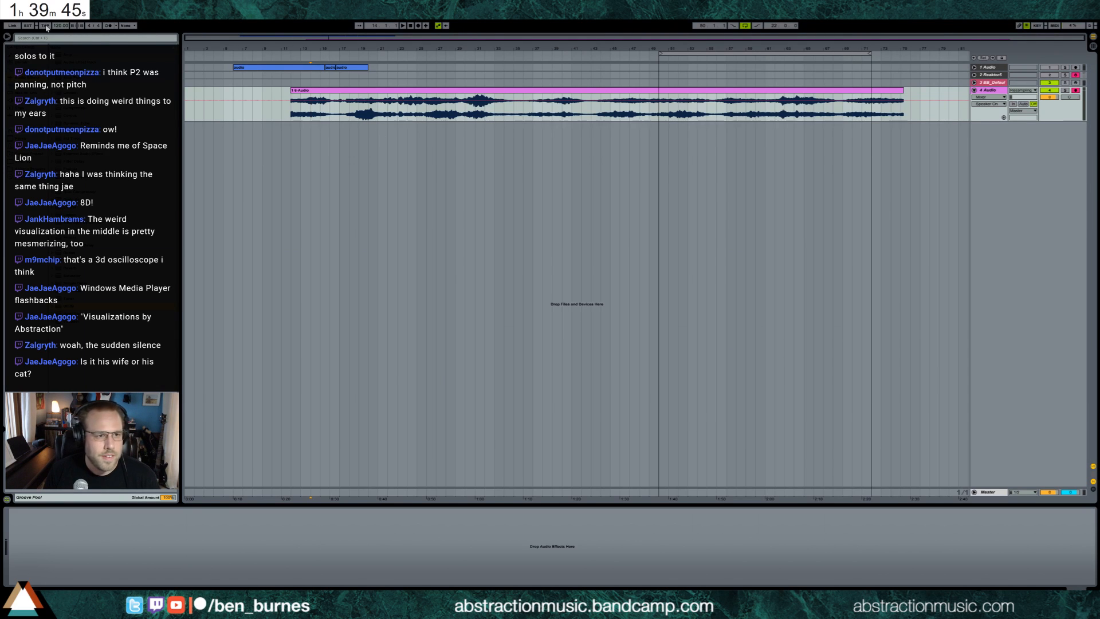
# Step: Set the project tempo to 80 BPM
pyautogui.click(45, 26)
pyautogui.click(46, 26)
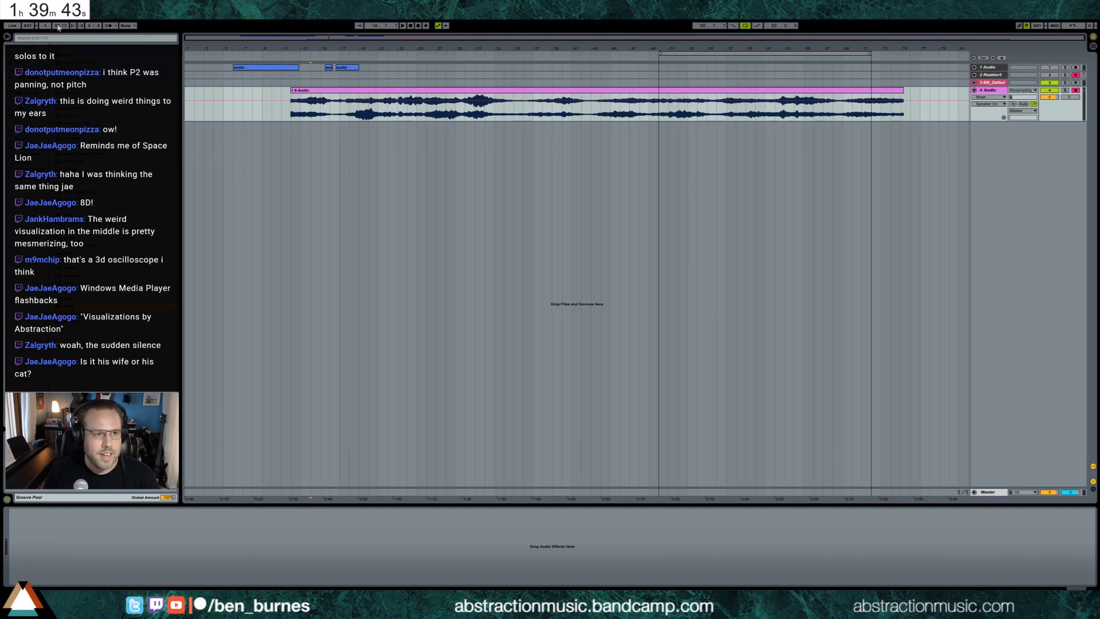
pyautogui.press('Return')
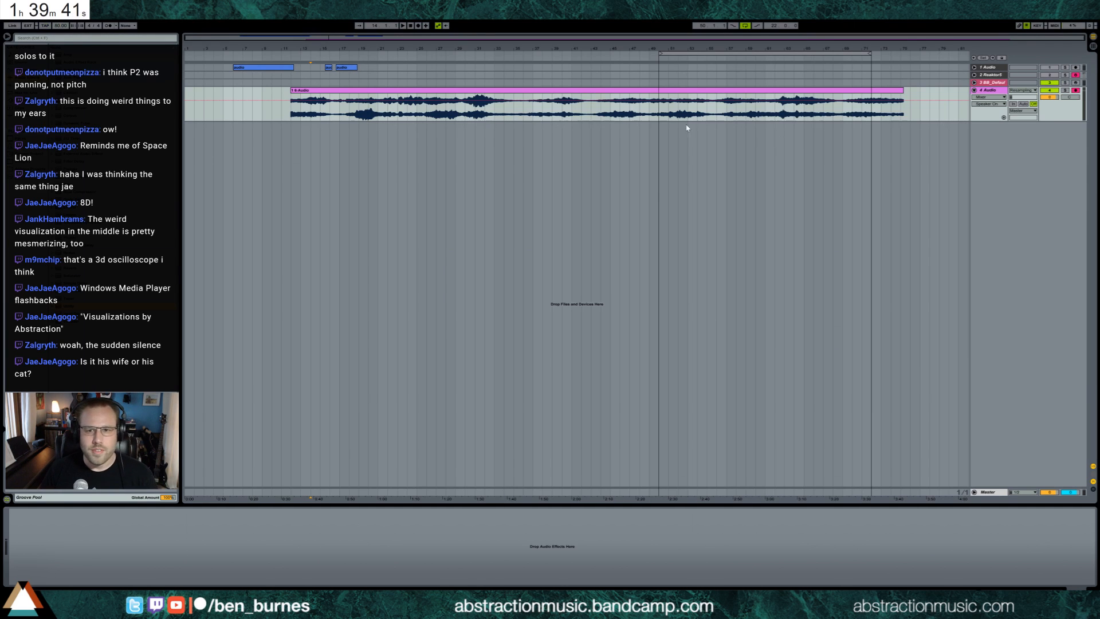
# Step: Place the four bars from bar 50 of the resampled clip on a new audio track at bar 5, keeping the original clip whole
pyautogui.moveTo(660, 120); pyautogui.dragTo(692, 120)
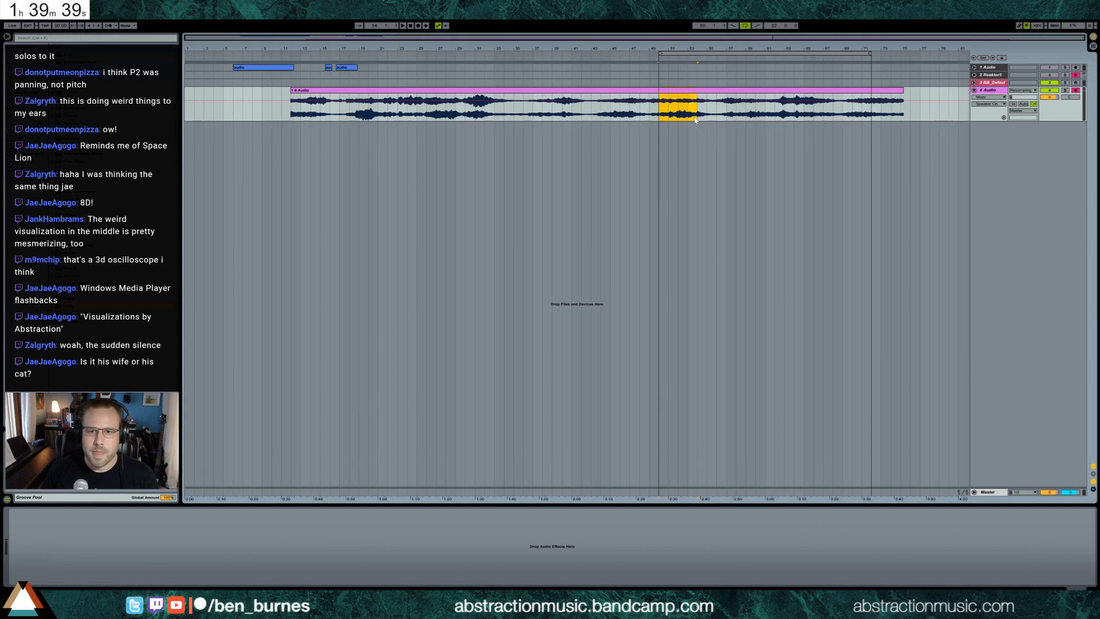
pyautogui.hotkey('ctrl', 't')
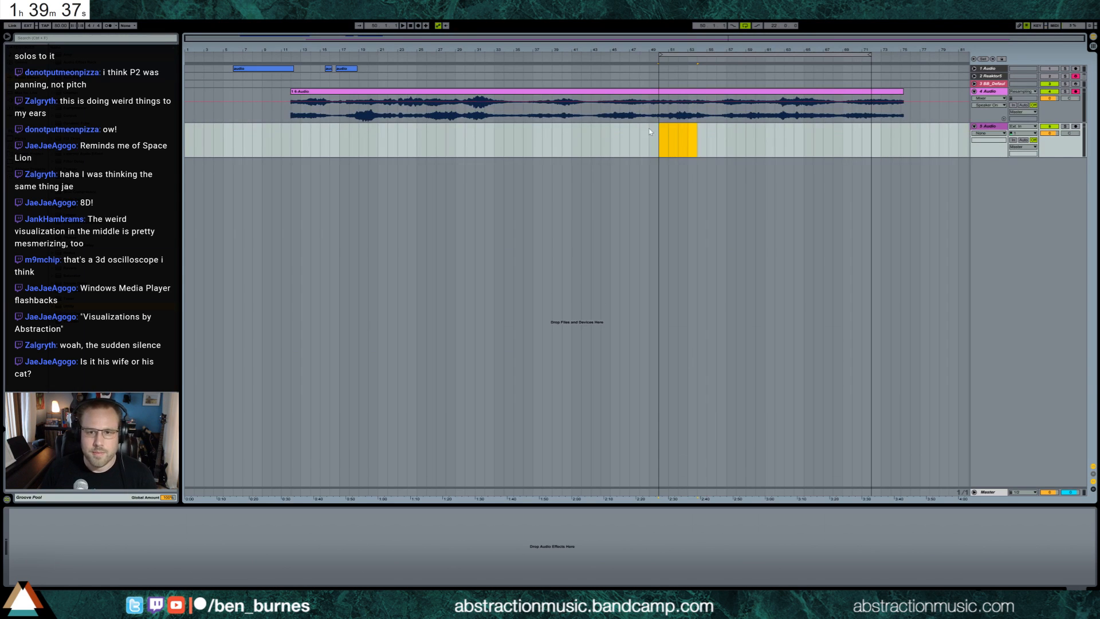
pyautogui.moveTo(660, 114); pyautogui.dragTo(690, 101)
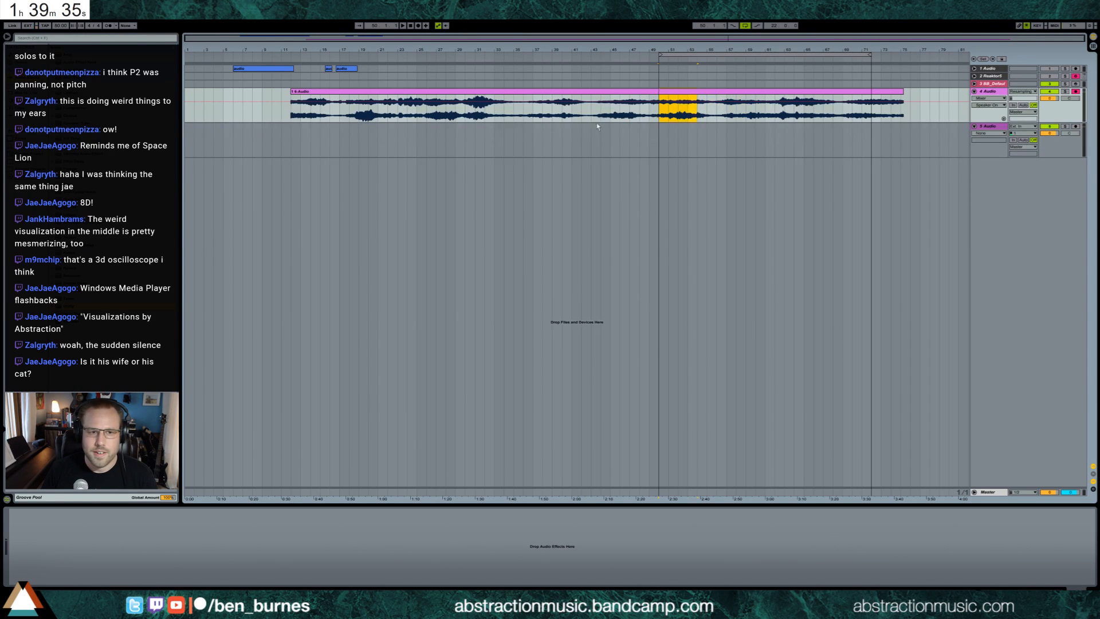
pyautogui.moveTo(597, 126); pyautogui.dragTo(258, 140)
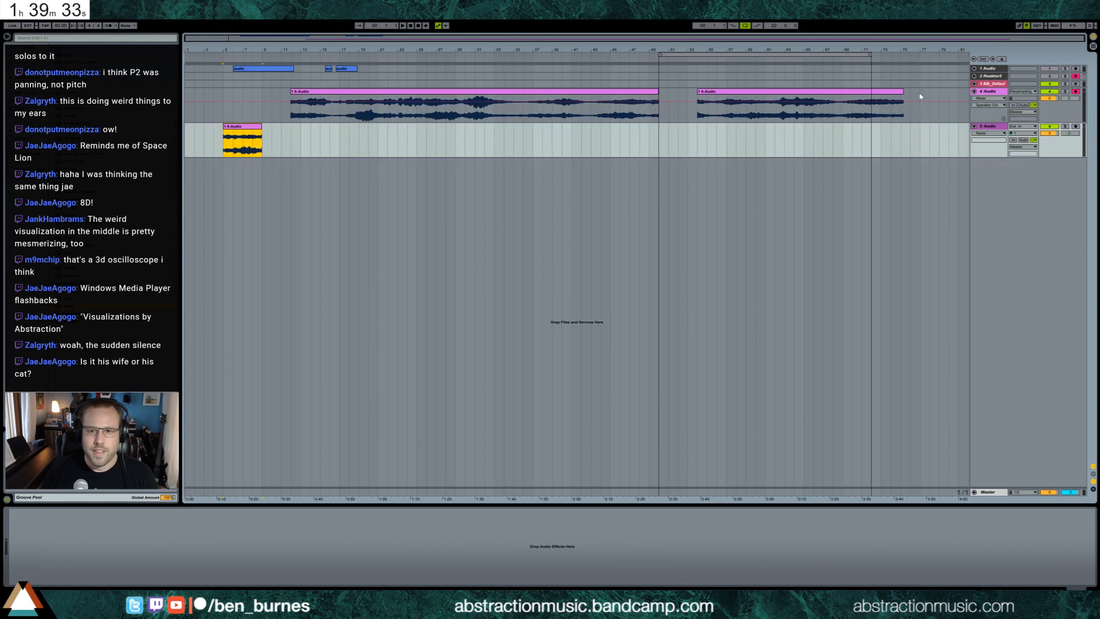
pyautogui.moveTo(658, 92); pyautogui.dragTo(989, 107)
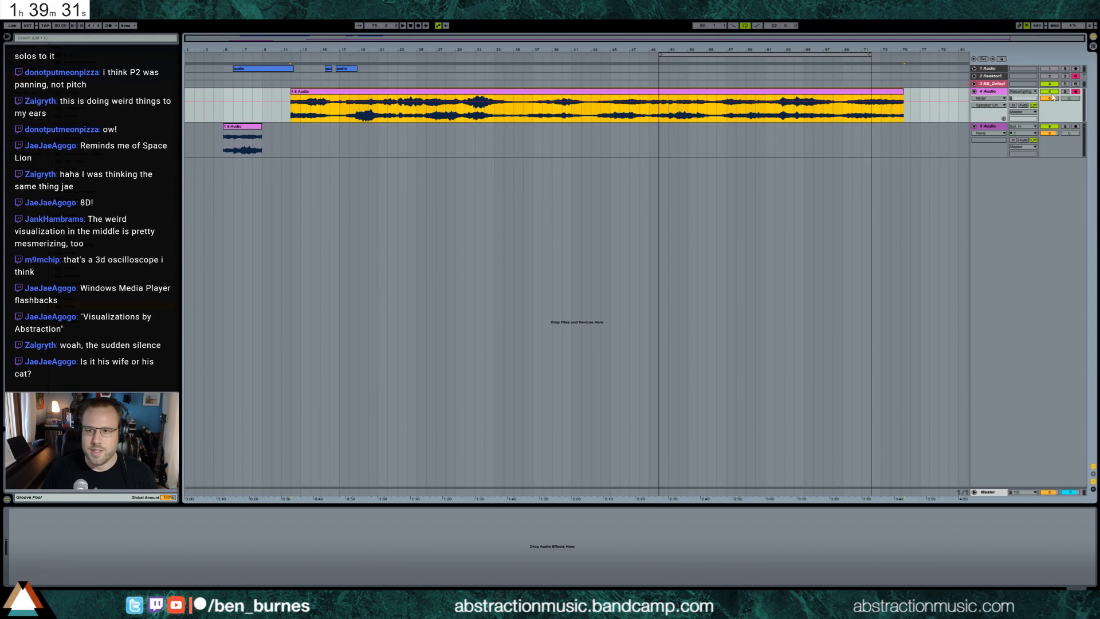
# Step: Mute the full resampled audio track and move it directly below the Reaktor5 track
pyautogui.click(1050, 92)
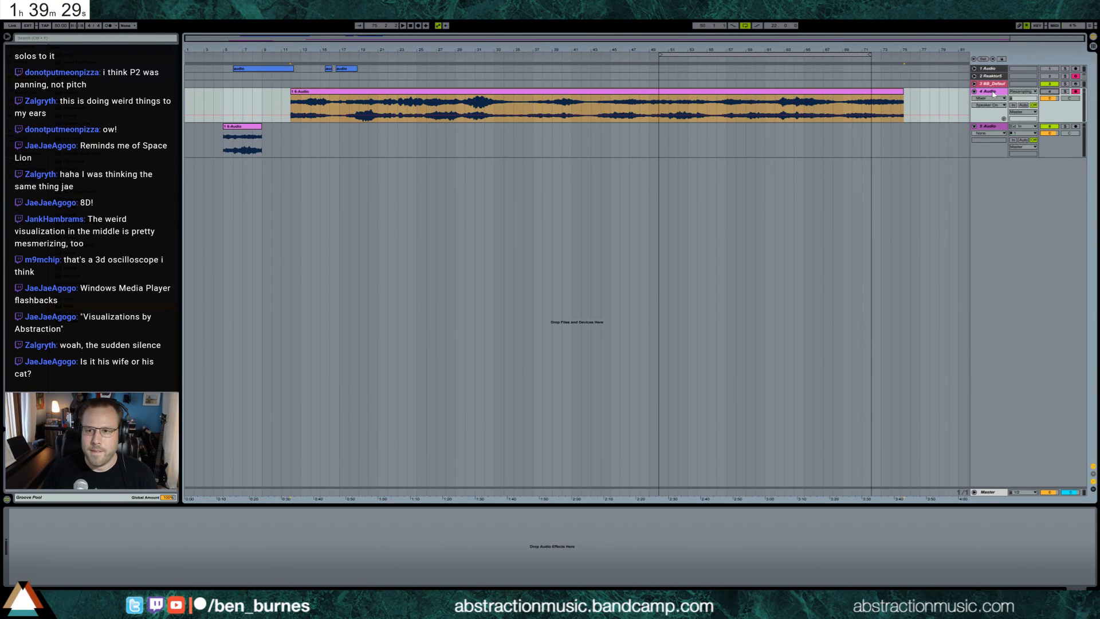
pyautogui.moveTo(994, 94); pyautogui.dragTo(997, 84)
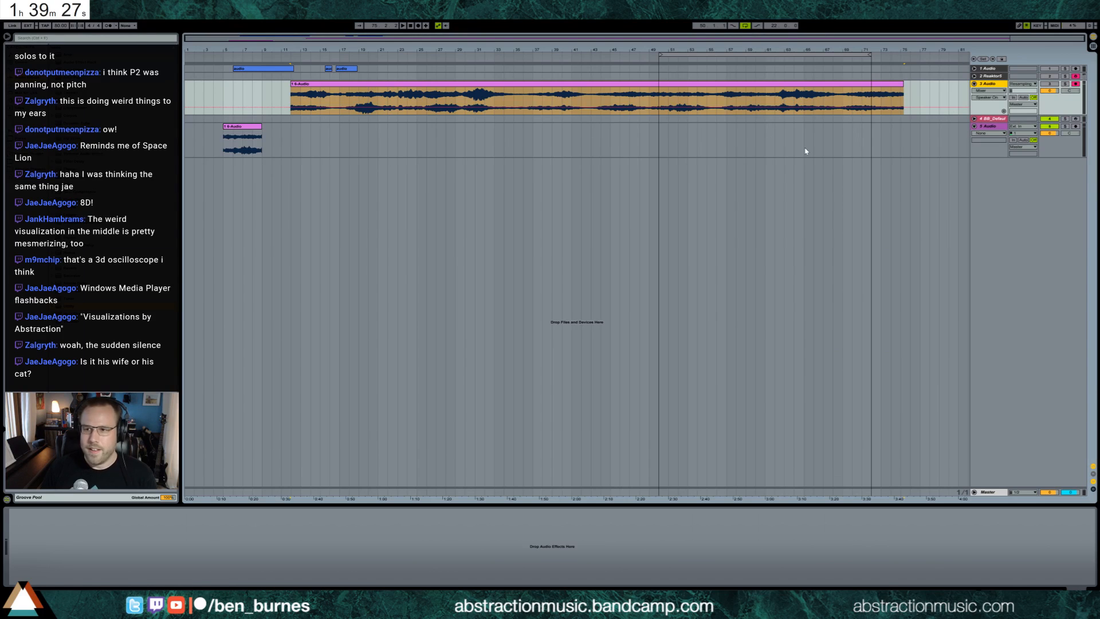
# Step: Loop the four-bar excerpt at bar 5 and play it
pyautogui.click(236, 132)
pyautogui.hotkey('ctrl', 'l')
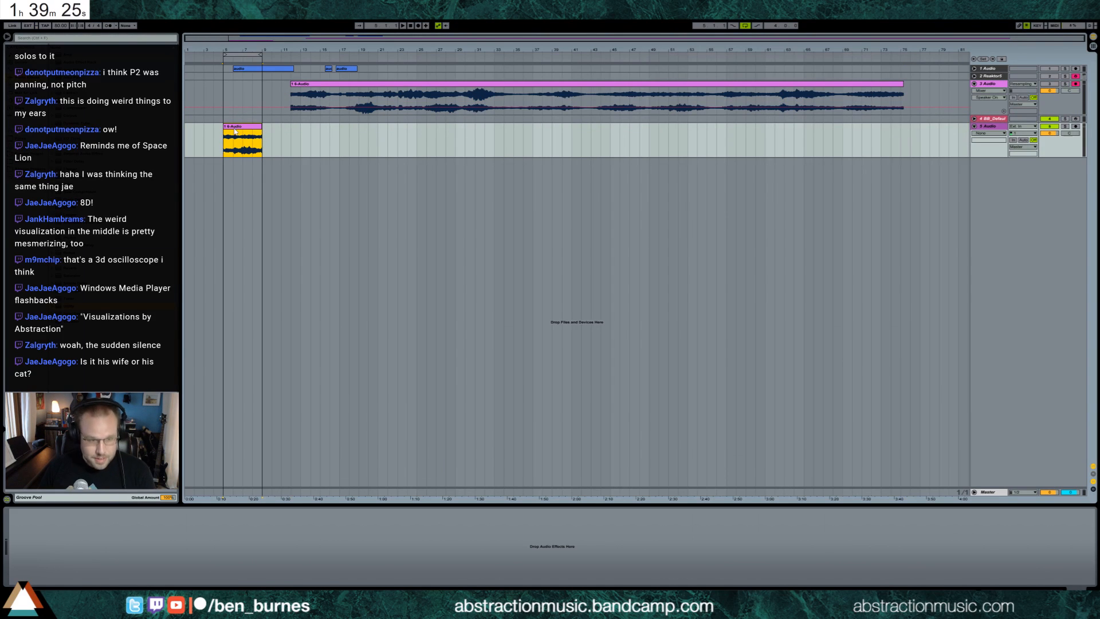
pyautogui.press('space')
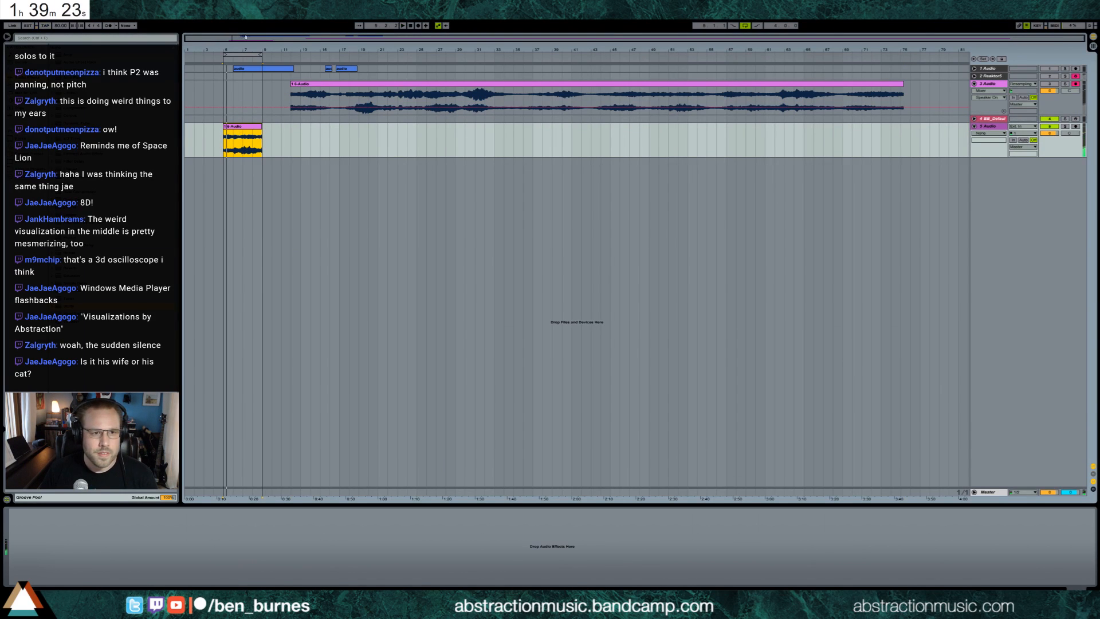
pyautogui.moveTo(245, 38); pyautogui.dragTo(340, 132)
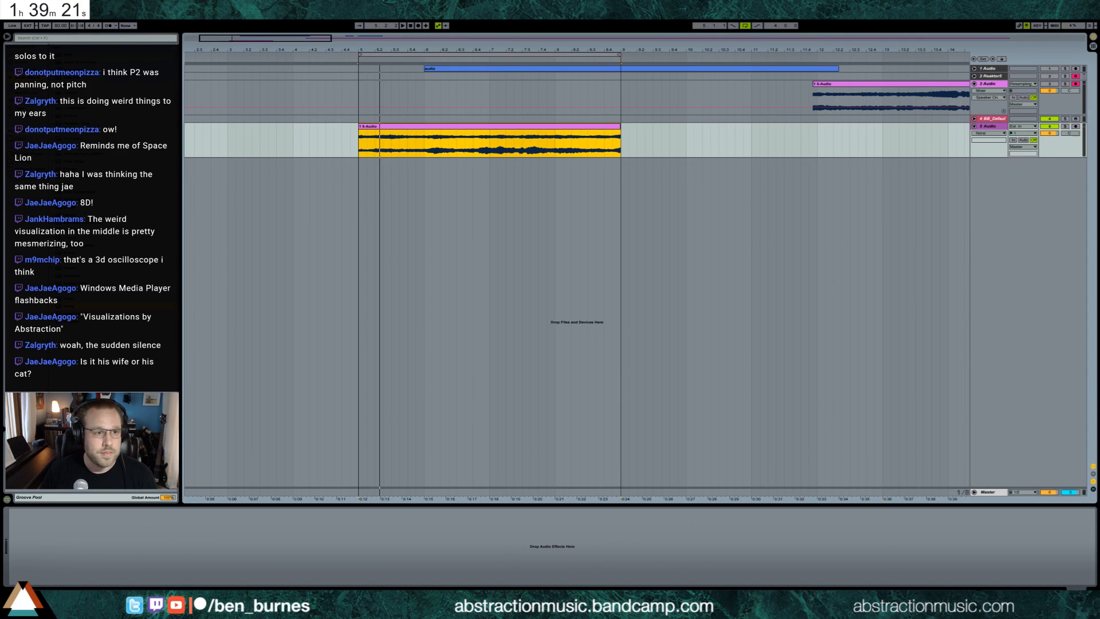
# Step: Add an Auto Filter to the excerpt's track and switch it to a high-pass filter
pyautogui.click(28, 70)
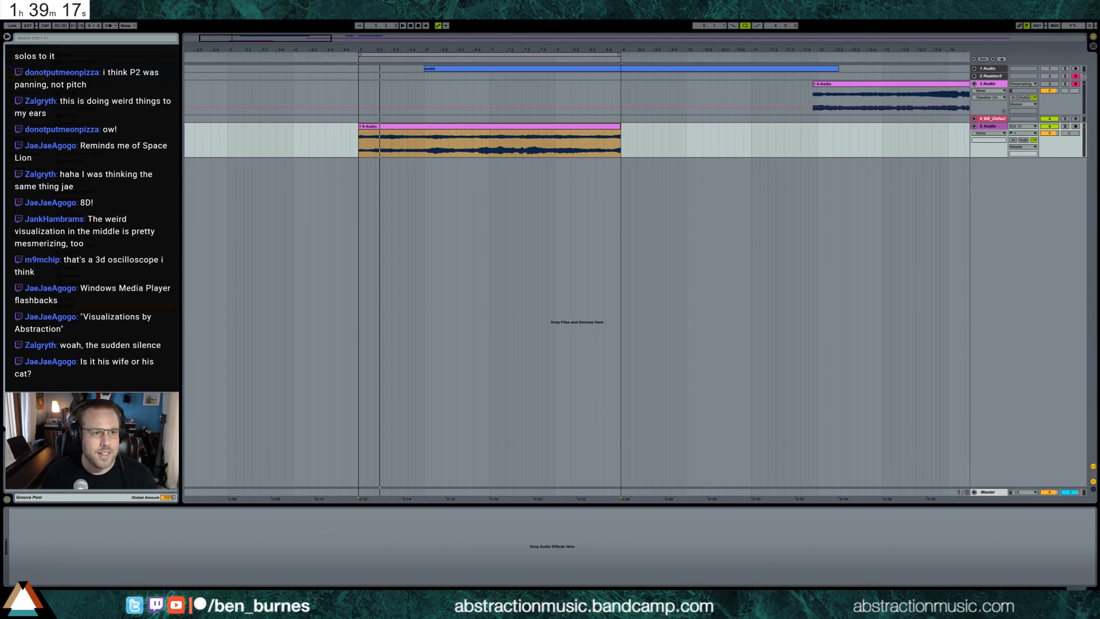
pyautogui.click(465, 127)
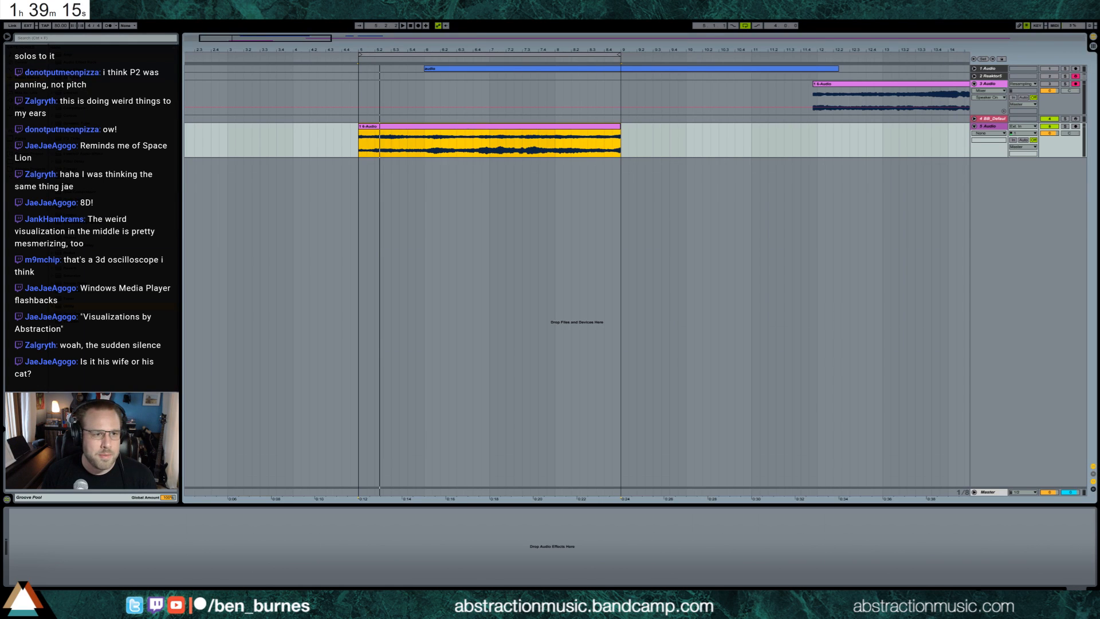
pyautogui.moveTo(70, 69); pyautogui.dragTo(269, 96)
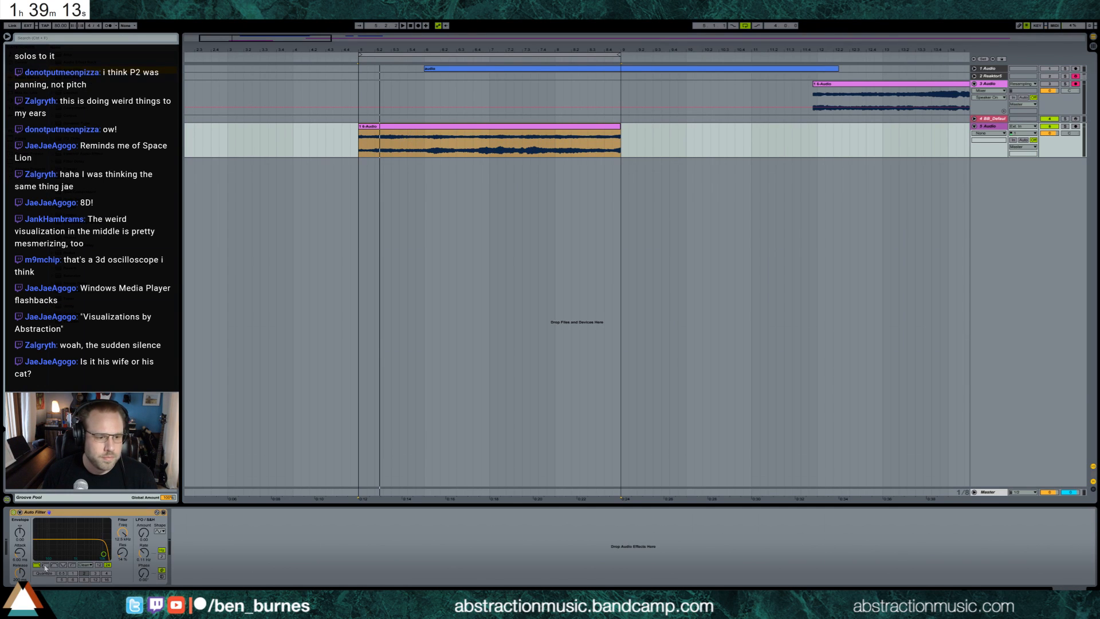
pyautogui.click(45, 565)
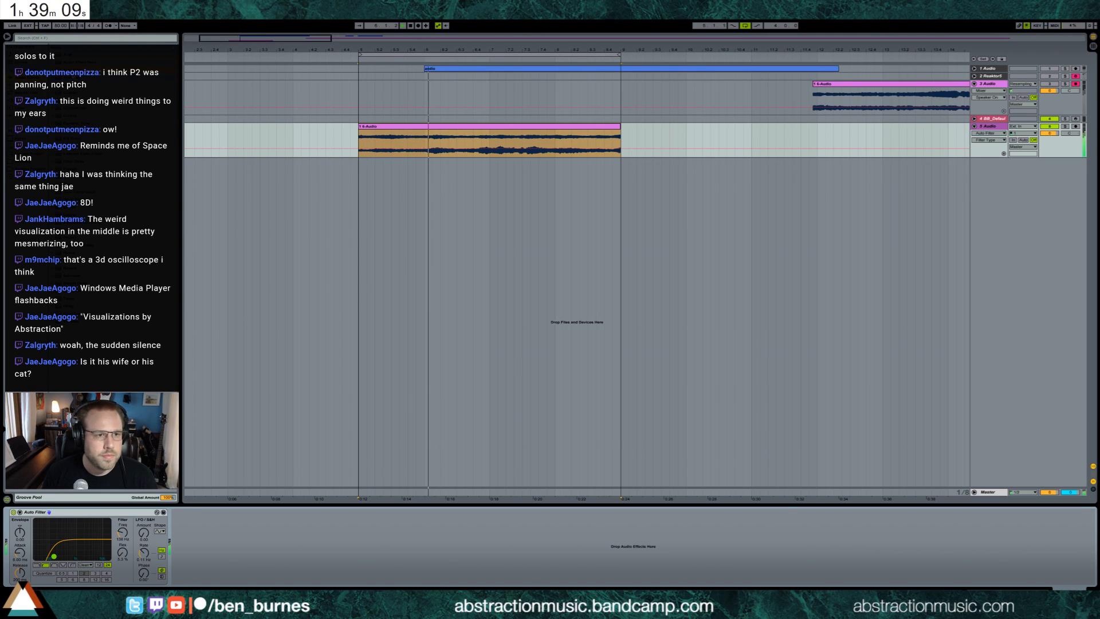
# Step: Add an Auto Pan after the Auto Filter with a sawtooth waveform, phase at 0° and a tempo-synced rate
pyautogui.moveTo(68, 77); pyautogui.dragTo(242, 485)
pyautogui.click(247, 570)
pyautogui.moveTo(182, 553); pyautogui.dragTo(182, 506)
pyautogui.moveTo(222, 553); pyautogui.dragTo(221, 596)
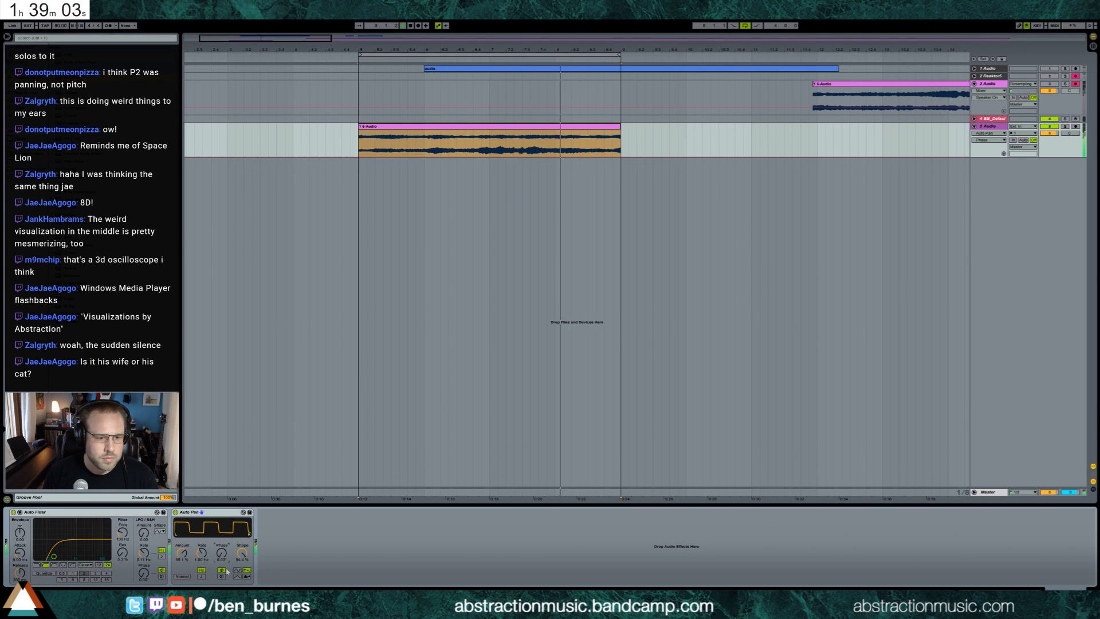
pyautogui.click(201, 576)
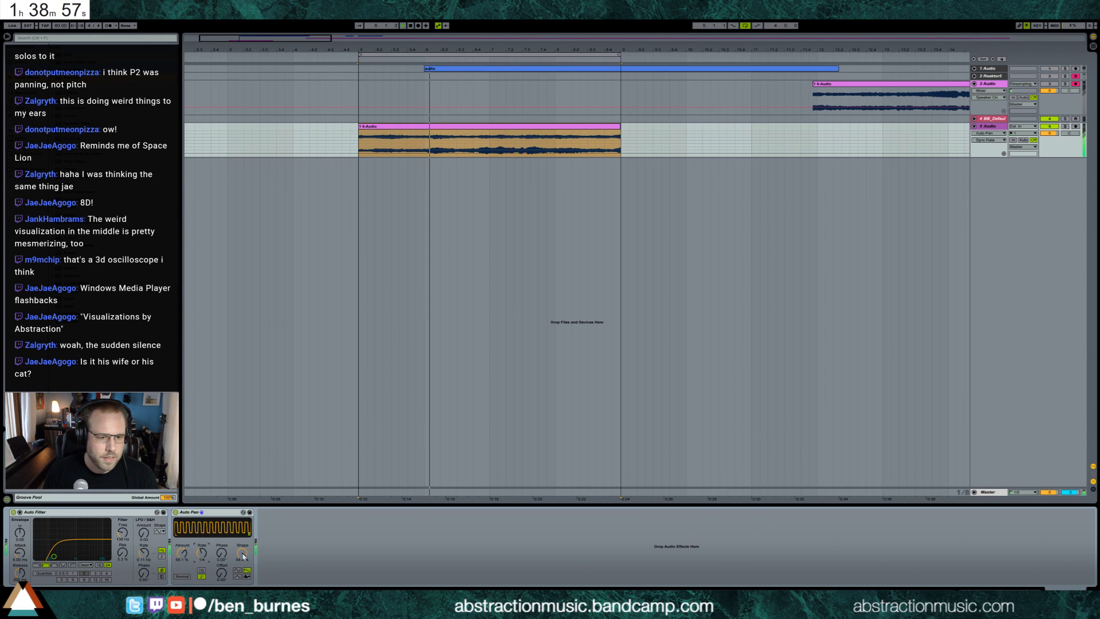
# Step: Set the Auto Pan's shape to 0% and amount to 100%, invert its waveform, and play the excerpt
pyautogui.moveTo(243, 555); pyautogui.dragTo(243, 613)
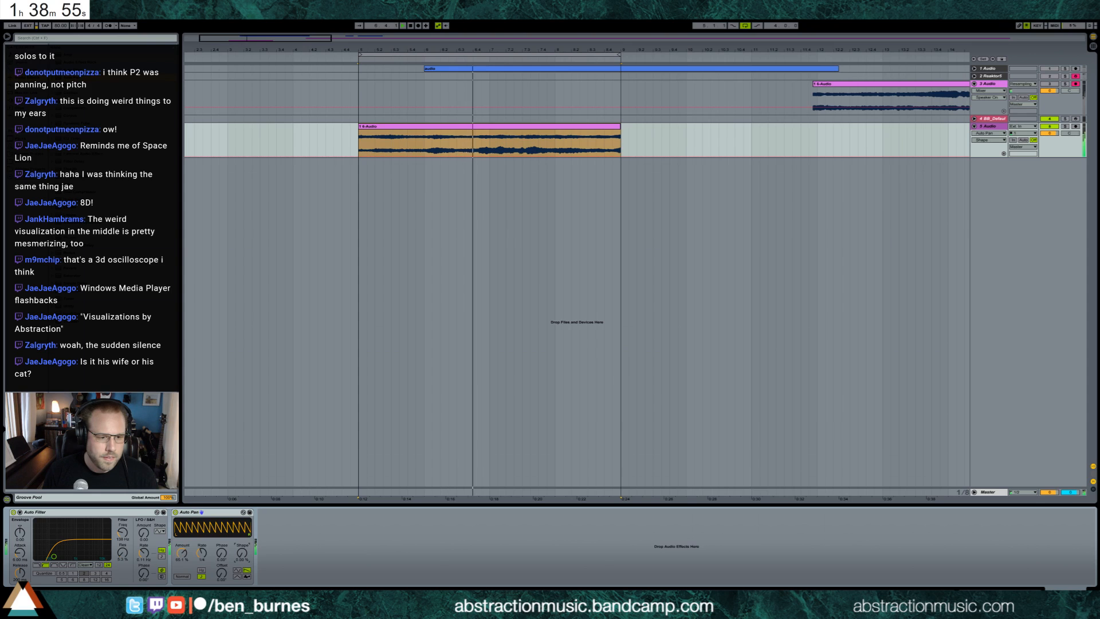
pyautogui.moveTo(184, 557); pyautogui.dragTo(184, 522)
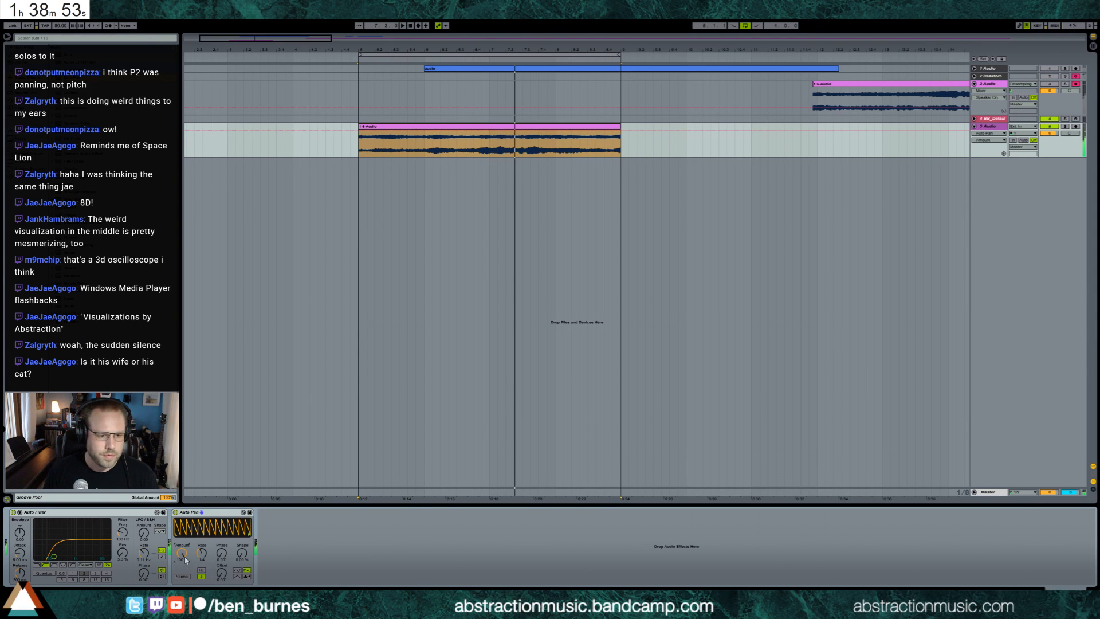
pyautogui.click(182, 577)
pyautogui.press('space')
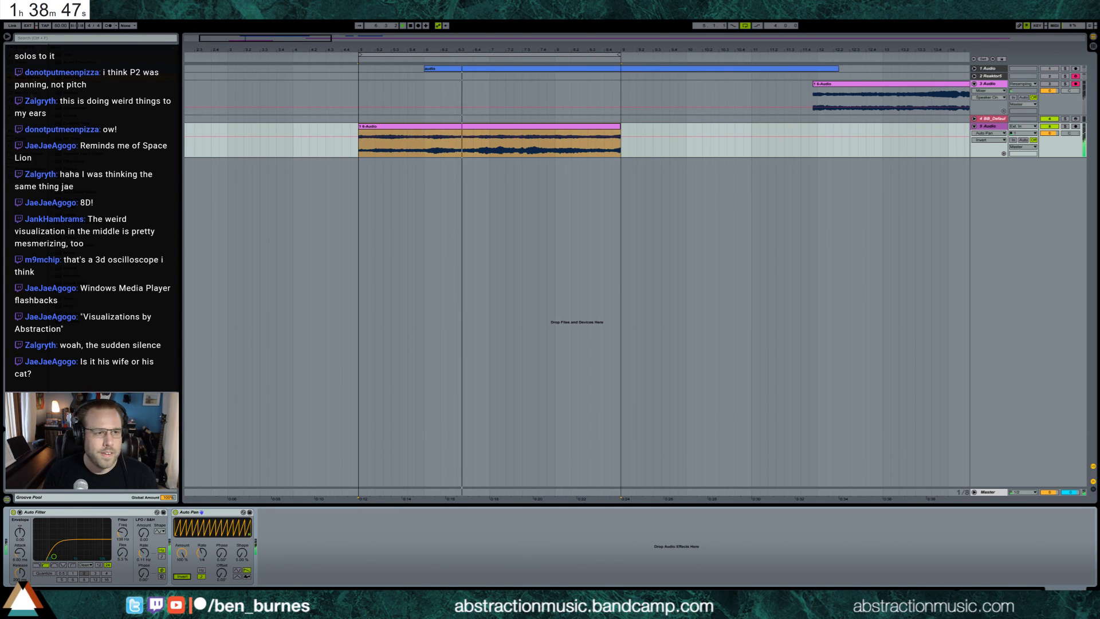
# Step: Add an empty Drum Rack on a new track below the excerpt and play the arrangement from bar 5
pyautogui.press('space')
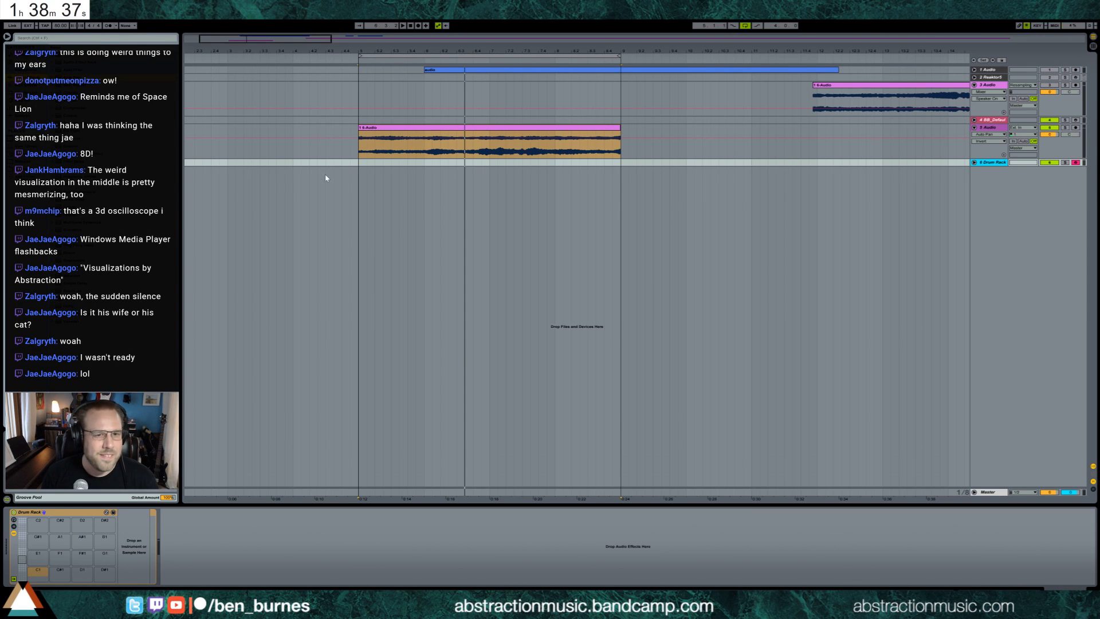
pyautogui.click(358, 163)
pyautogui.press('space')
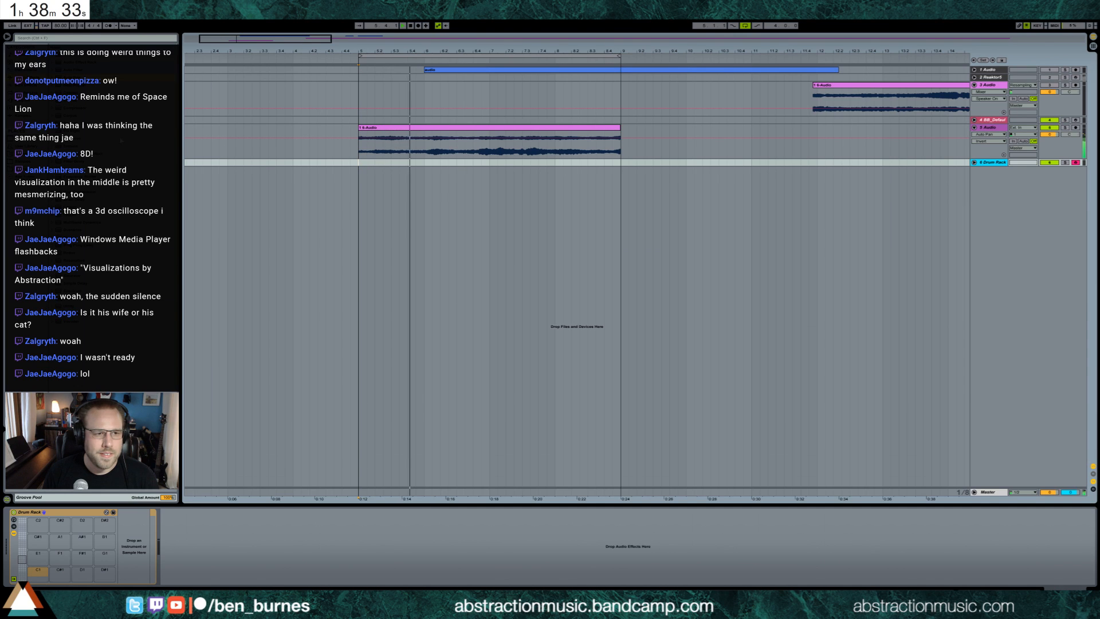
pyautogui.press('space')
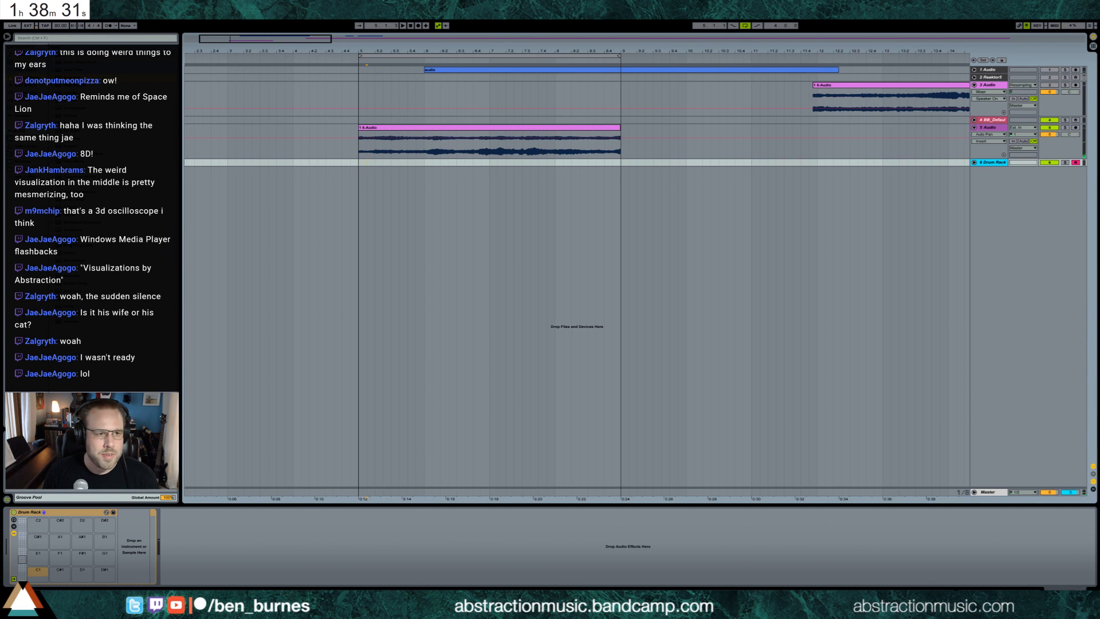
# Step: Choose a two-bar loop sample in the browser, place it on a new audio track at bar 5, and play it with the excerpt
pyautogui.click(36, 39)
pyautogui.click(54, 58)
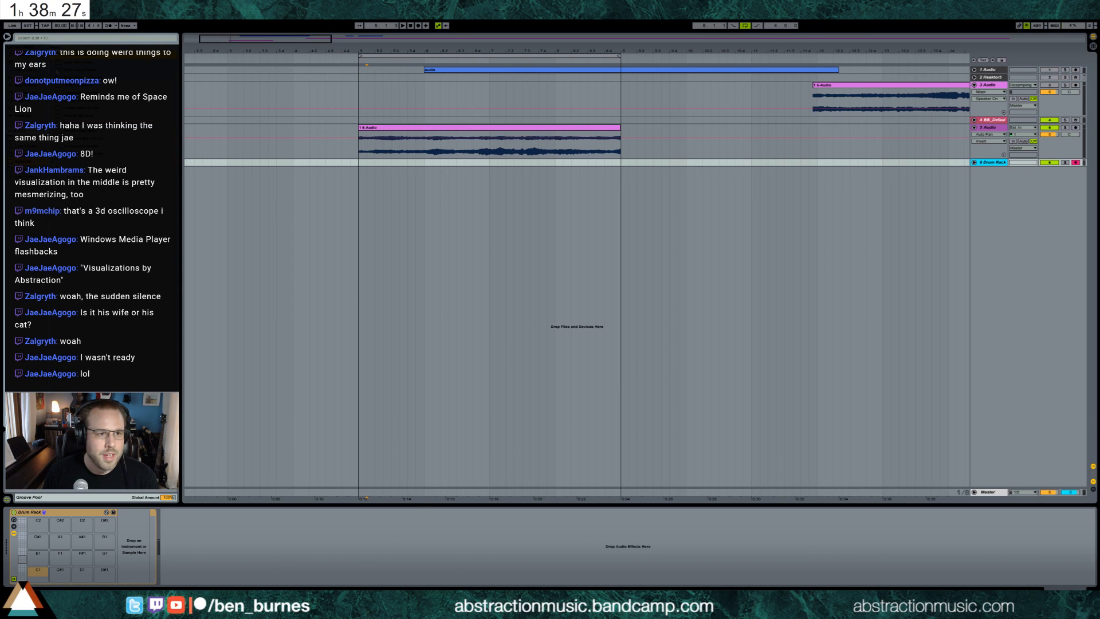
pyautogui.click(53, 62)
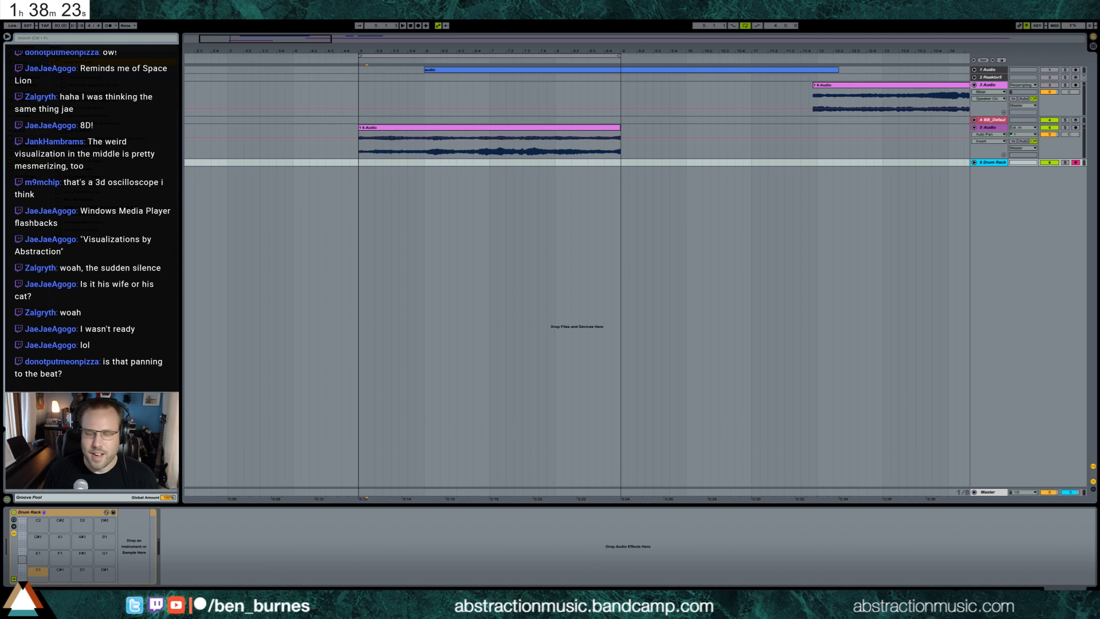
pyautogui.click(409, 135)
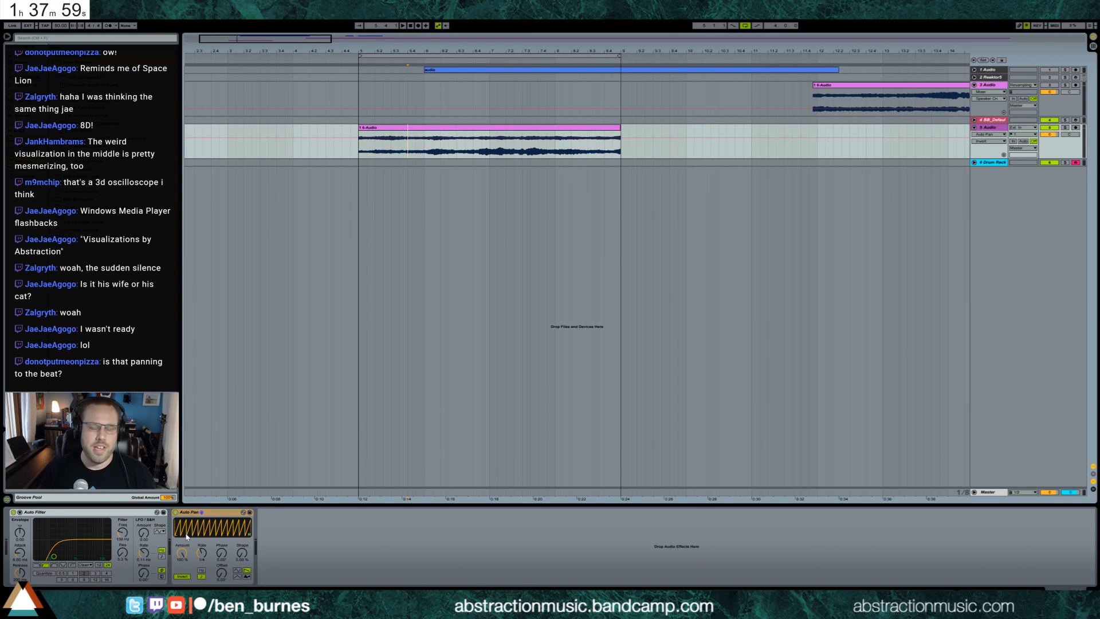
pyautogui.click(414, 163)
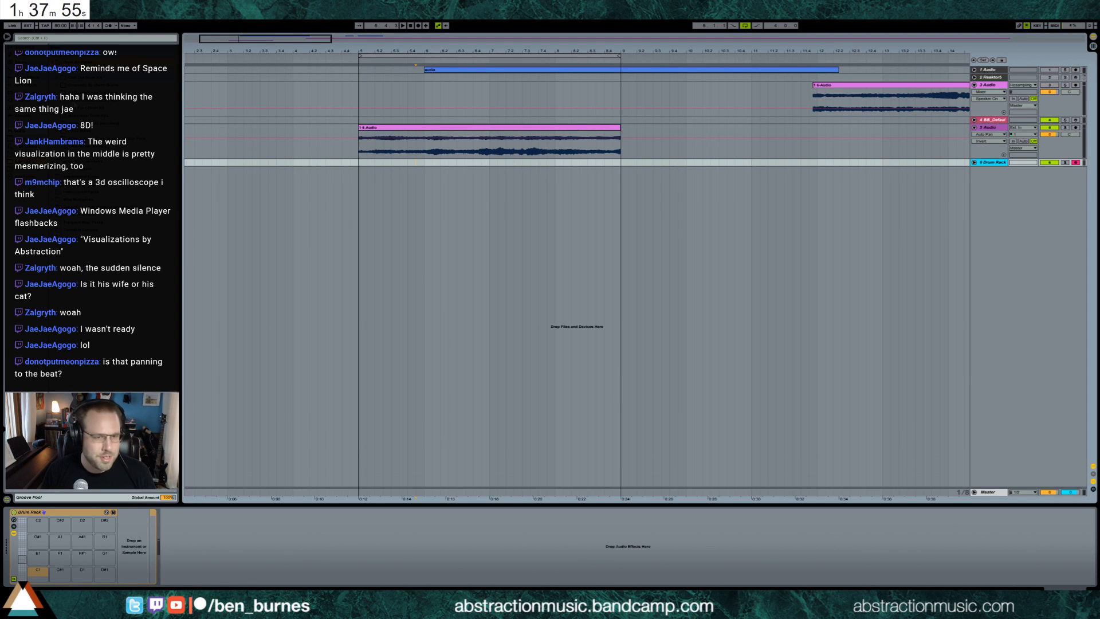
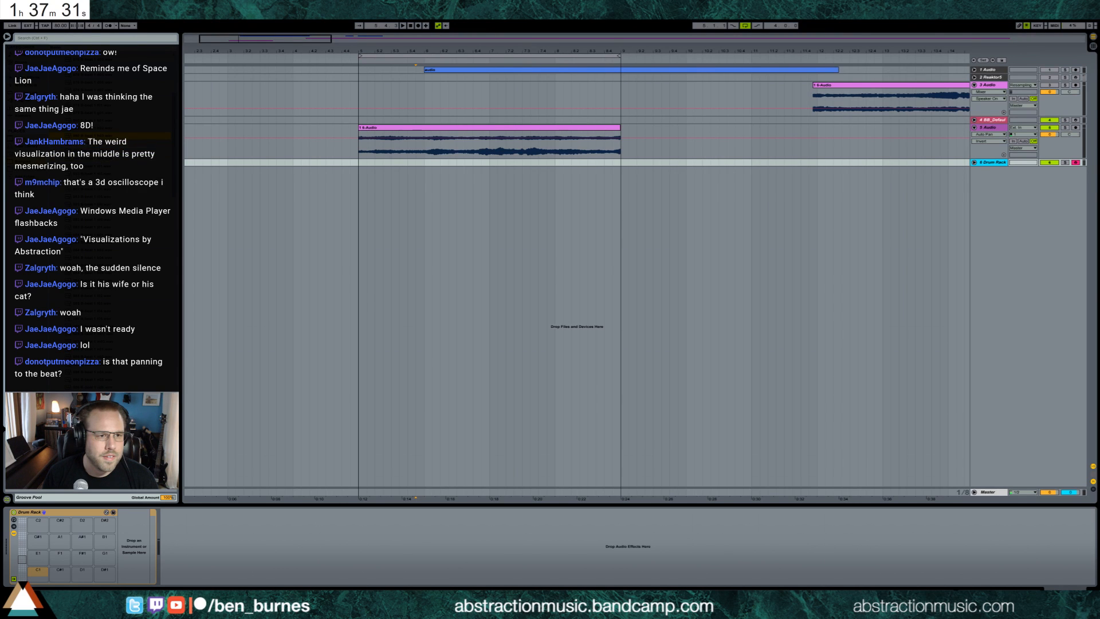
pyautogui.moveTo(89, 144); pyautogui.dragTo(362, 184)
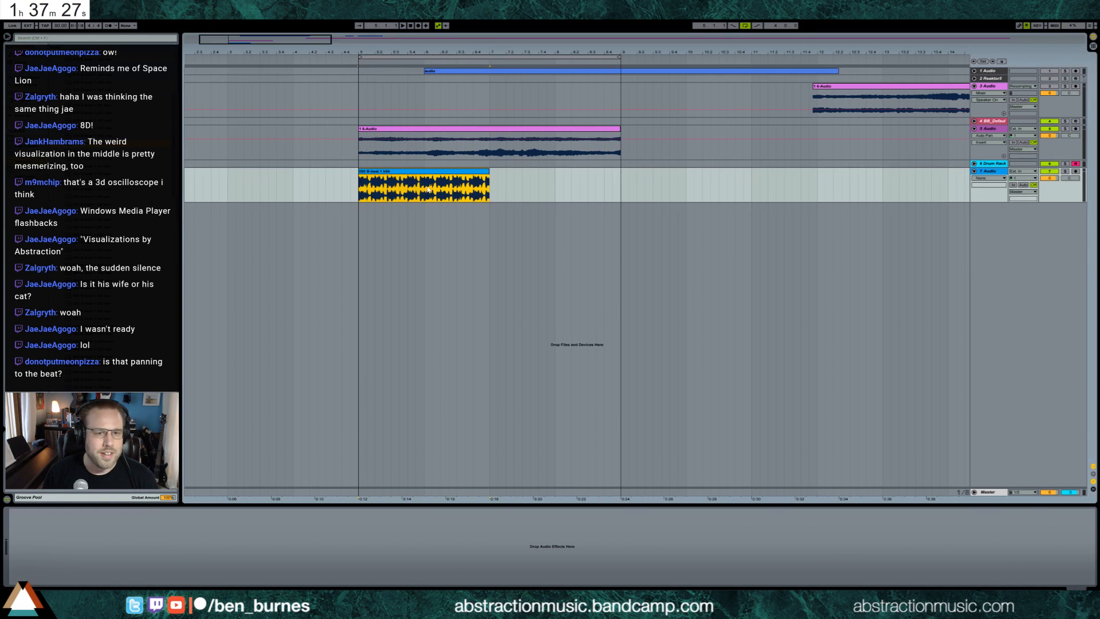
pyautogui.press('space')
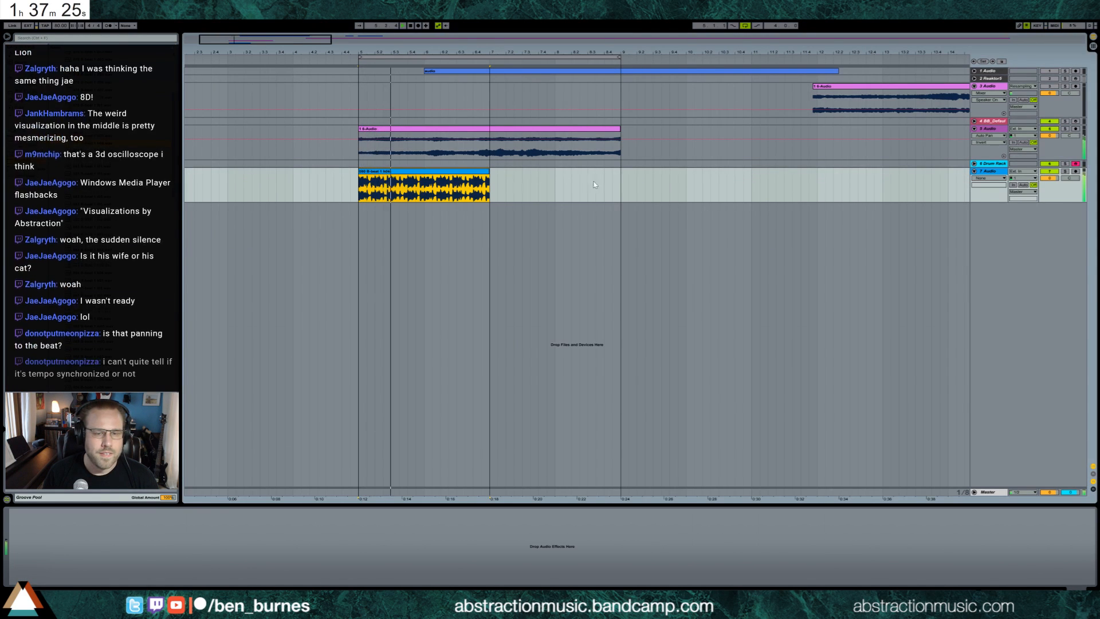
# Step: Duplicate the two-bar drum loop so it fills bars 5 to 9, and adjust its track volume
pyautogui.hotkey('ctrl', 'd')
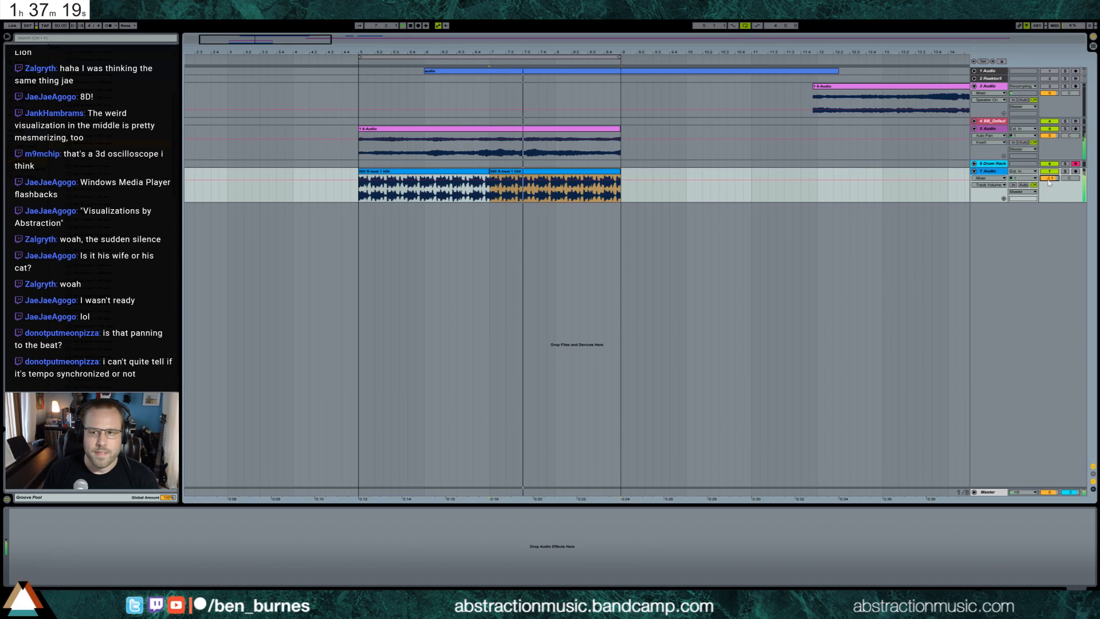
pyautogui.moveTo(1050, 180); pyautogui.dragTo(1050, 184)
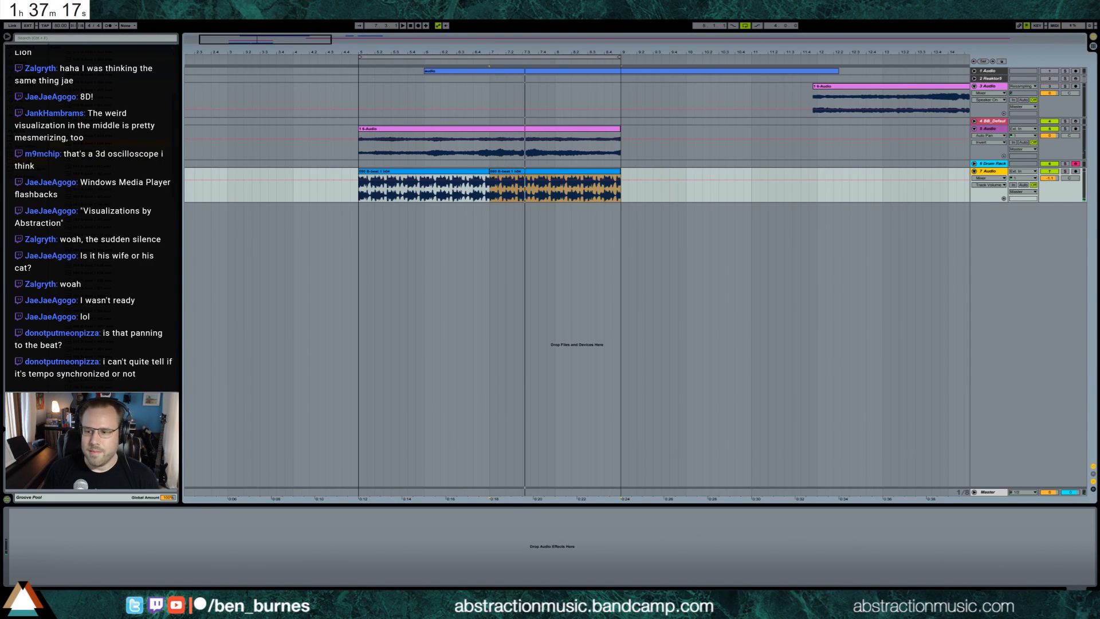
pyautogui.click(518, 141)
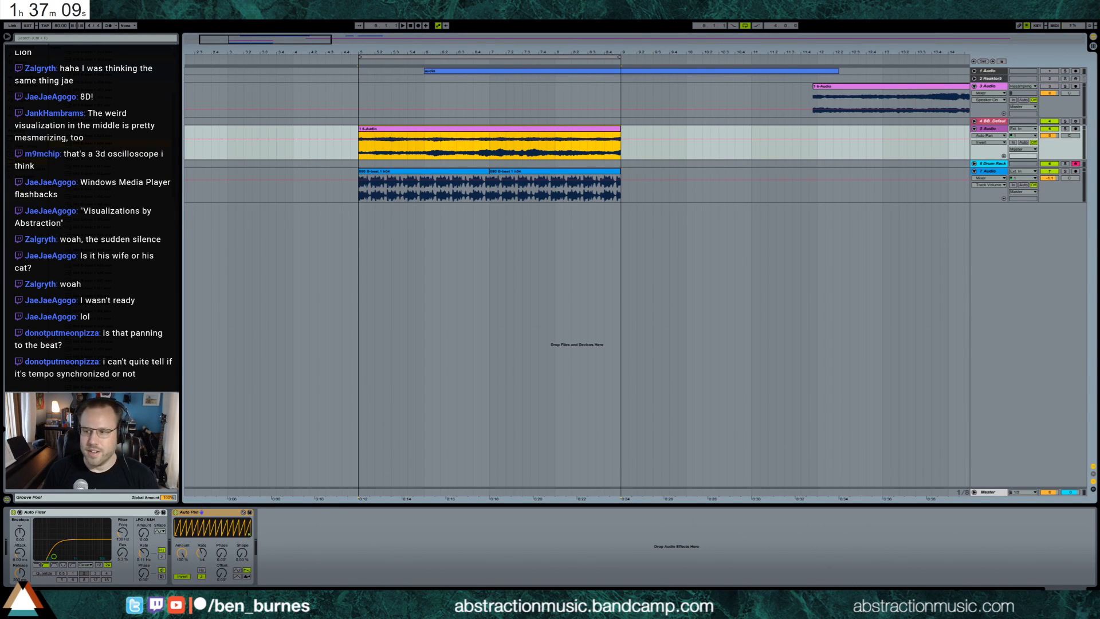
# Step: Add an Auto Filter to the drum loop's track, set it to high-pass, and adjust its cutoff during playback
pyautogui.click(465, 172)
pyautogui.click(27, 77)
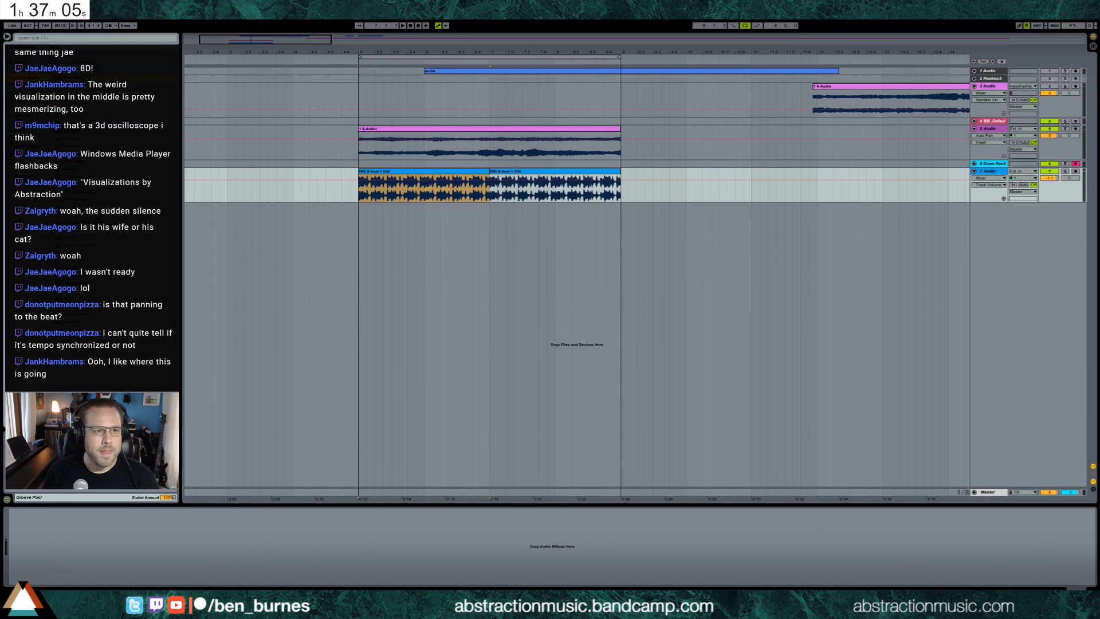
pyautogui.moveTo(72, 70); pyautogui.dragTo(73, 558)
pyautogui.click(45, 566)
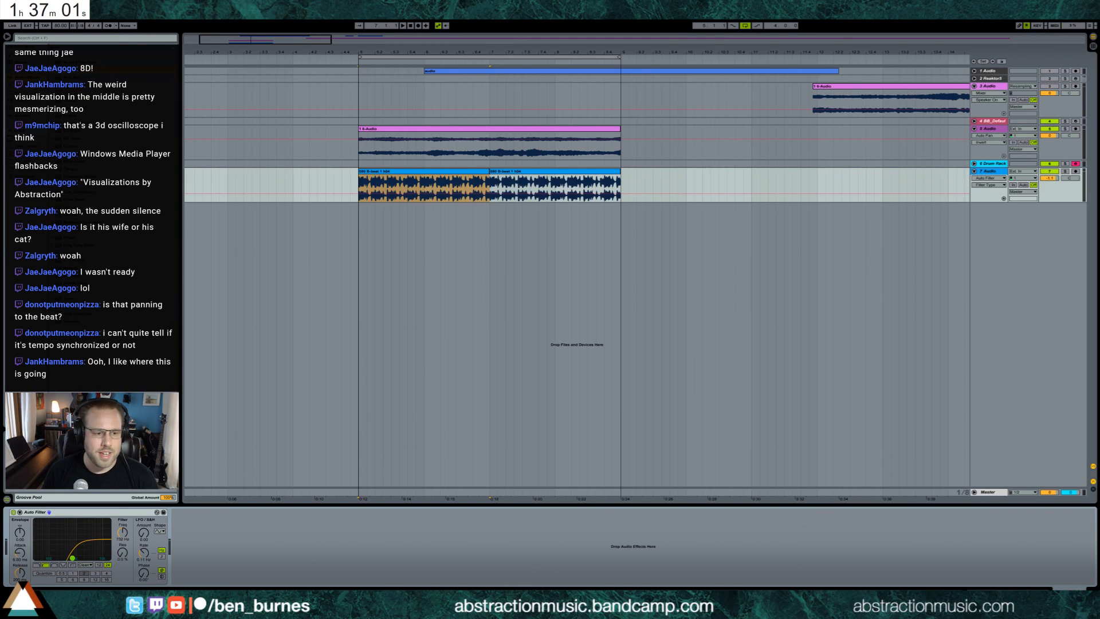
pyautogui.press('space')
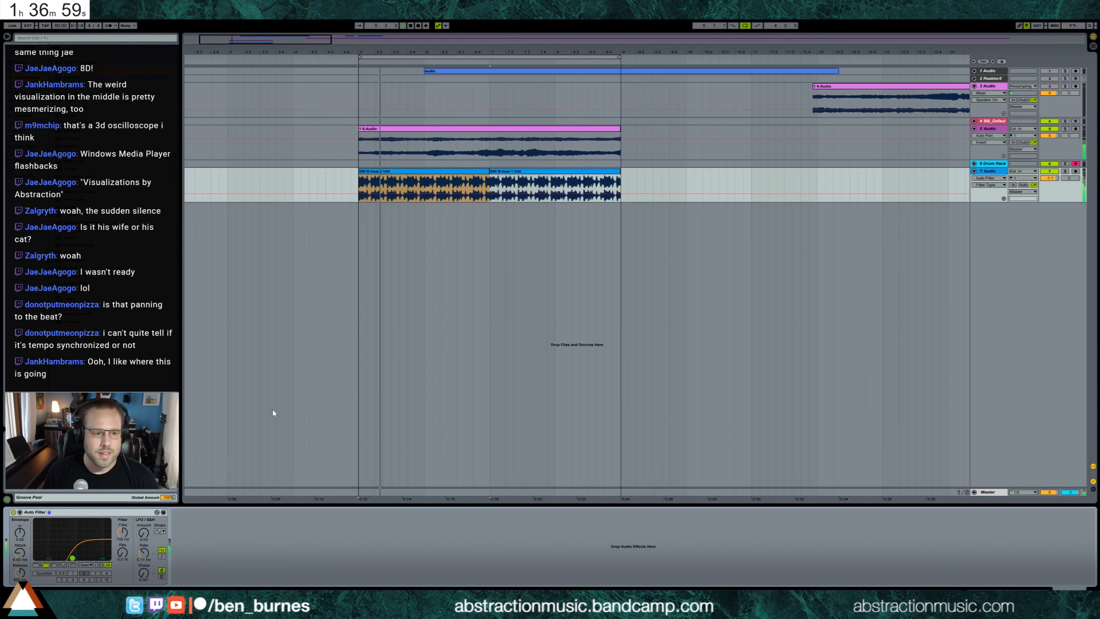
pyautogui.moveTo(73, 558); pyautogui.dragTo(67, 553)
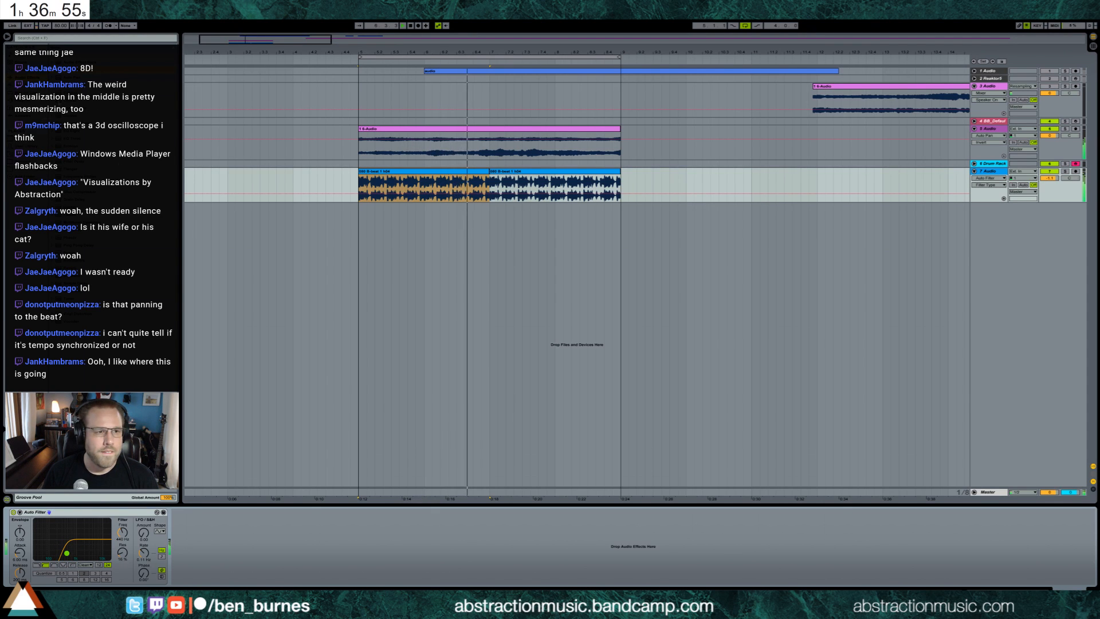
# Step: Stop playback and load two Roland bass drum samples onto the first two pads of the Drum Rack
pyautogui.click(410, 169)
pyautogui.press('space')
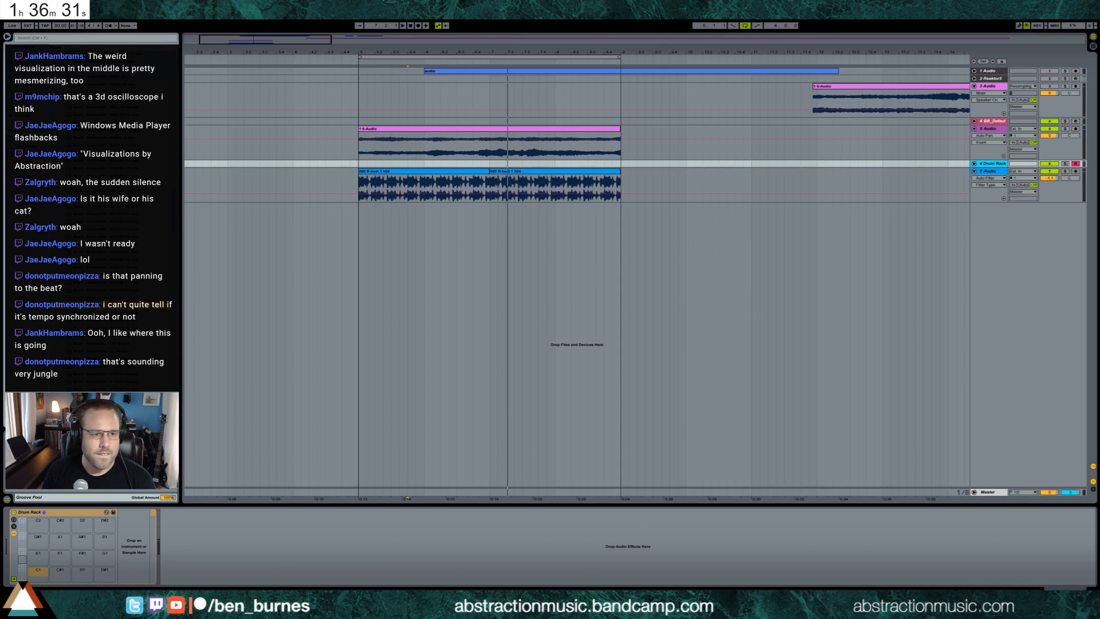
pyautogui.moveTo(68, 496); pyautogui.dragTo(40, 574)
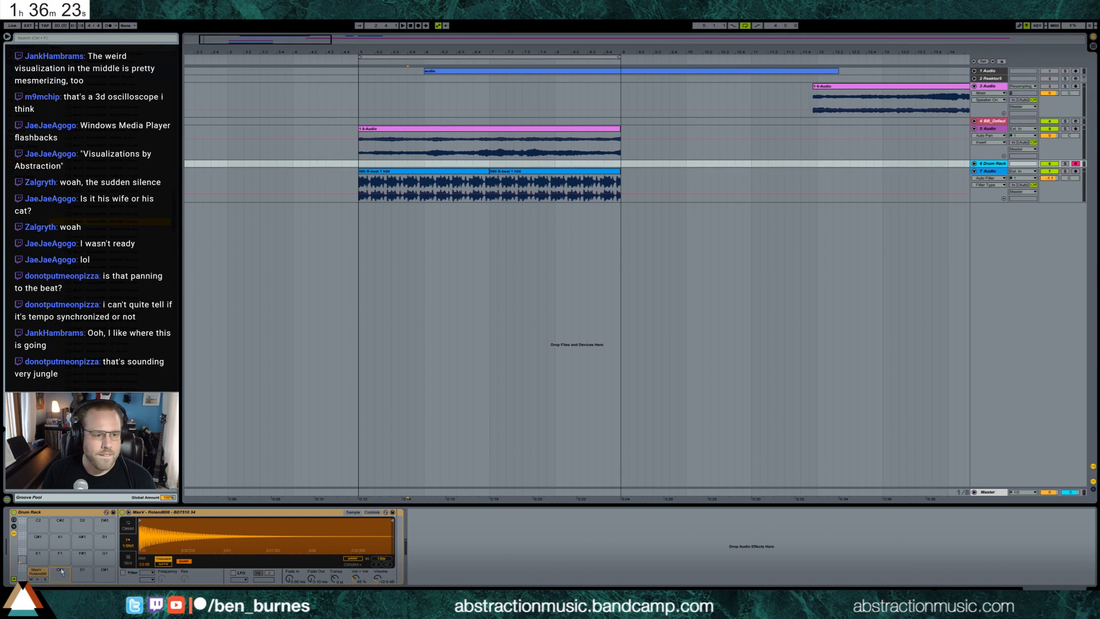
# Step: Create a one-bar MIDI clip at bar 5 on the Drum Rack track and open it for note editing
pyautogui.moveTo(358, 166); pyautogui.dragTo(425, 171)
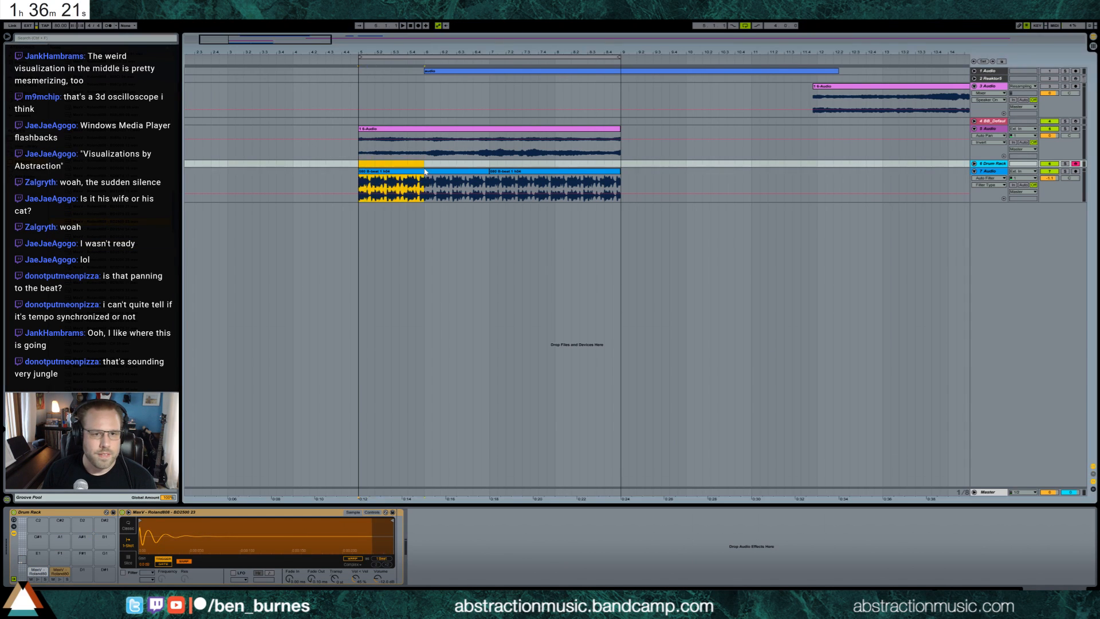
pyautogui.hotkey('ctrl', 'shift', 'm')
pyautogui.doubleClick(414, 166)
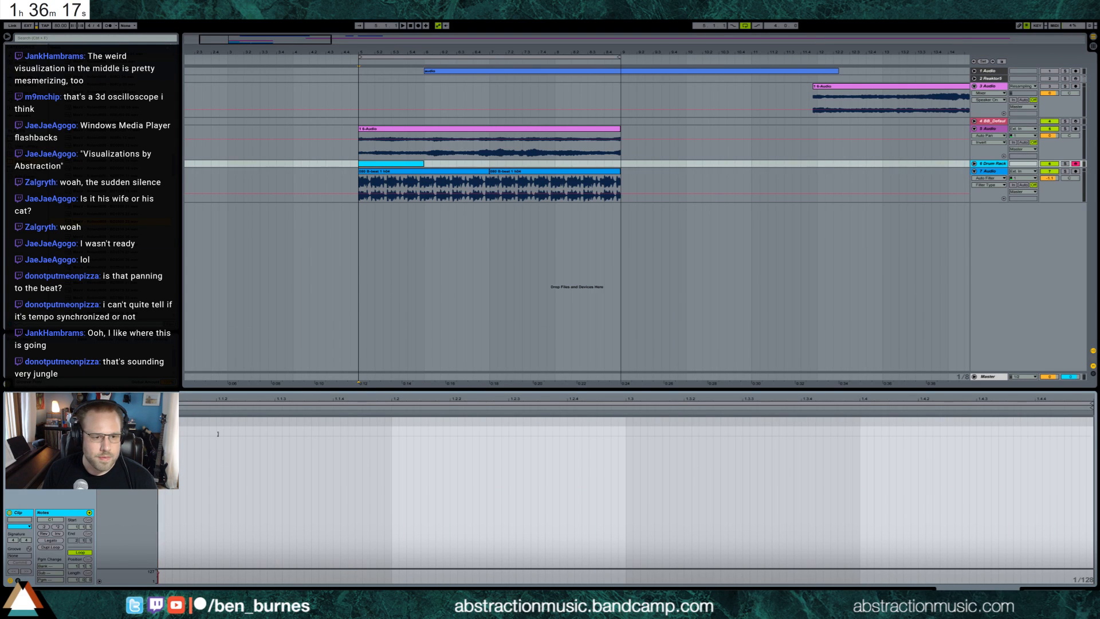
# Step: Place both bass drums on the first beat, repeat the BD2500 hit on every beat of the bar, and play the pattern
pyautogui.doubleClick(197, 422)
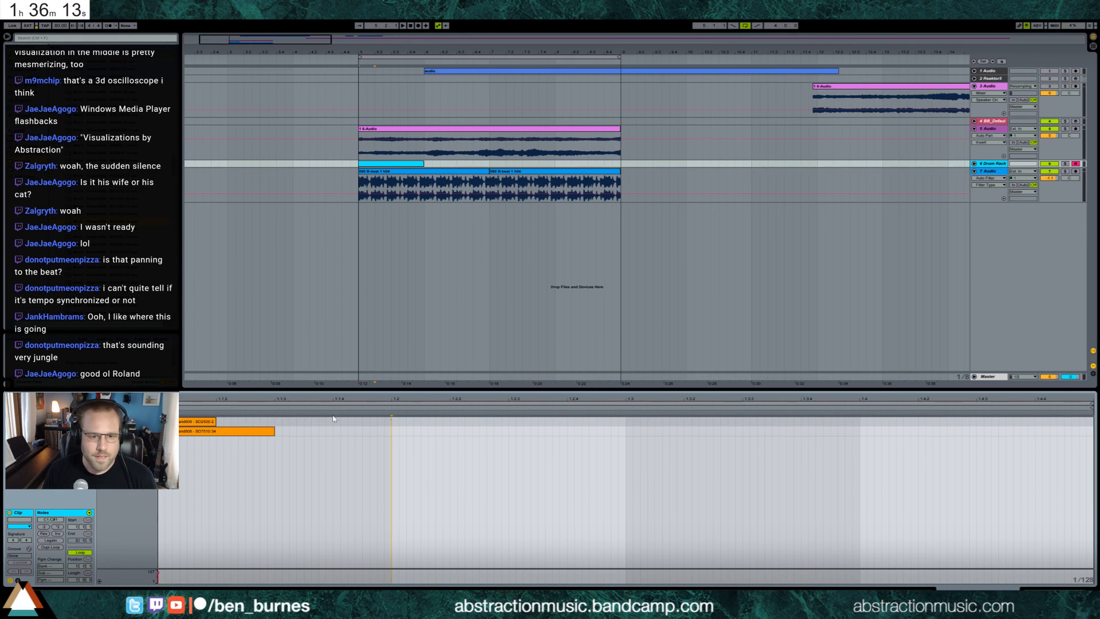
pyautogui.hotkey('ctrl', 'd')
pyautogui.hotkey('ctrl', 'd')
pyautogui.hotkey('ctrl', 'd')
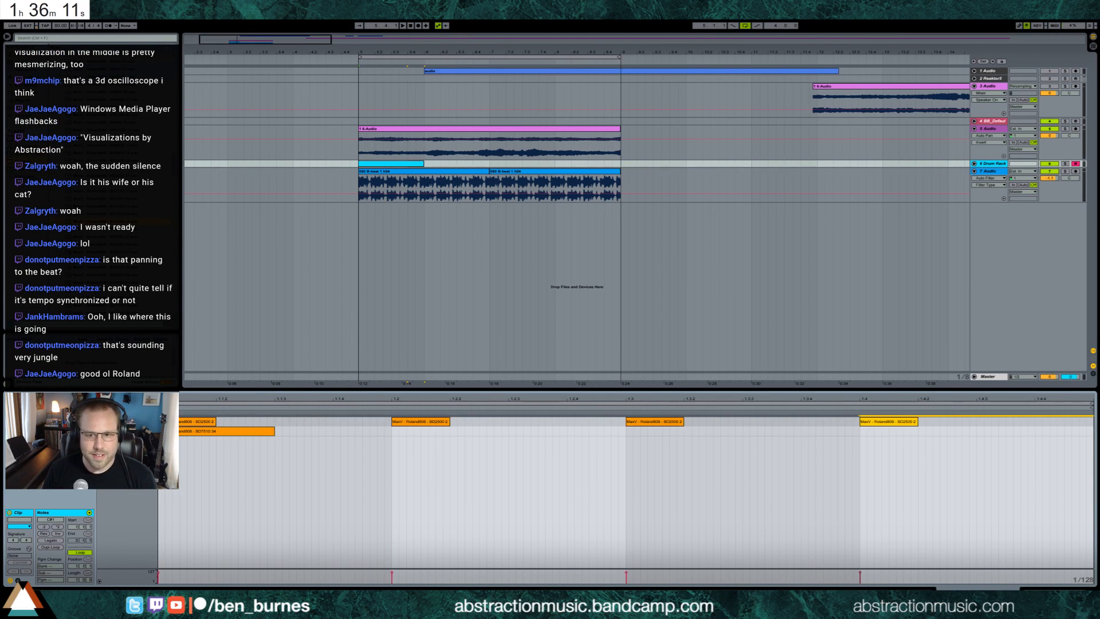
pyautogui.press('space')
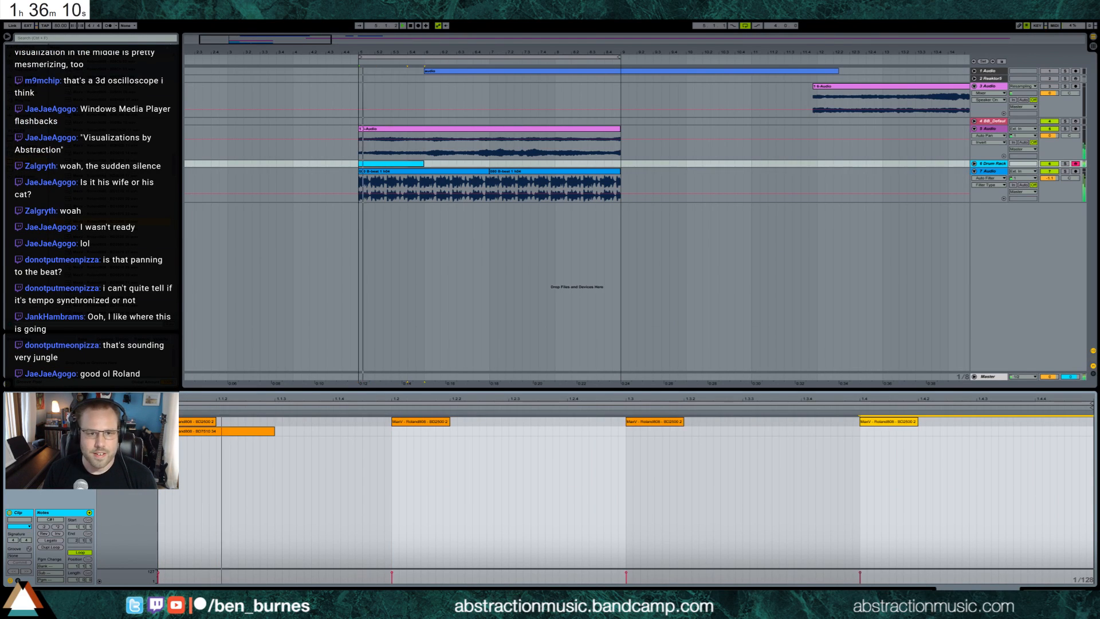
# Step: Extend the kick clip to bar 9, adjust the velocity of its kick notes, and return to the Drum Rack's devices
pyautogui.click(432, 163)
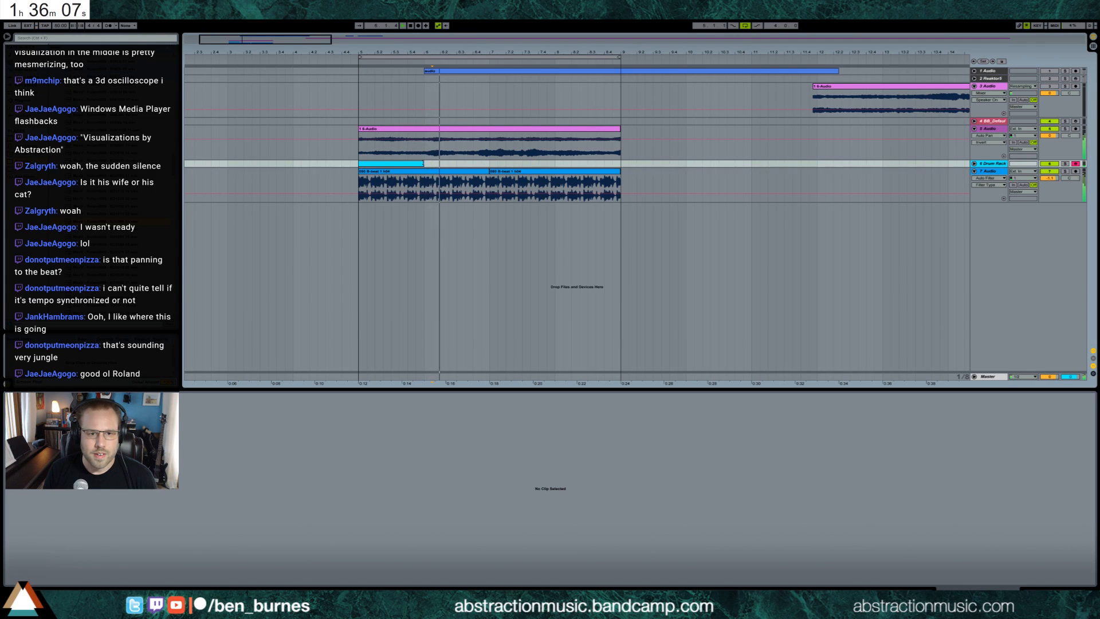
pyautogui.moveTo(423, 164); pyautogui.dragTo(620, 163)
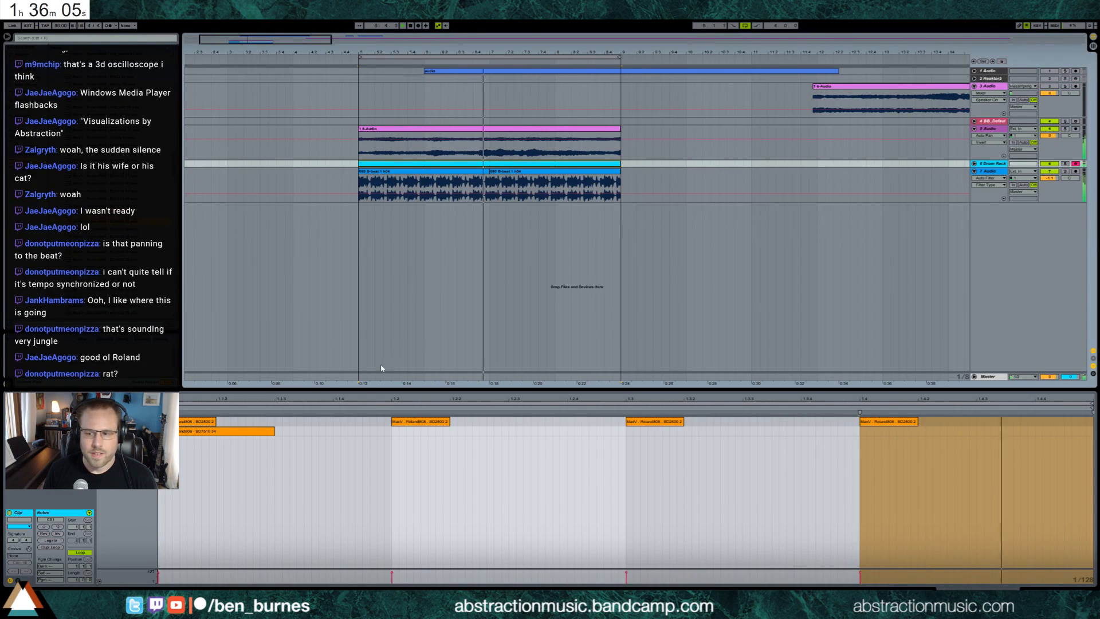
pyautogui.click(129, 422)
pyautogui.moveTo(174, 422); pyautogui.dragTo(175, 404)
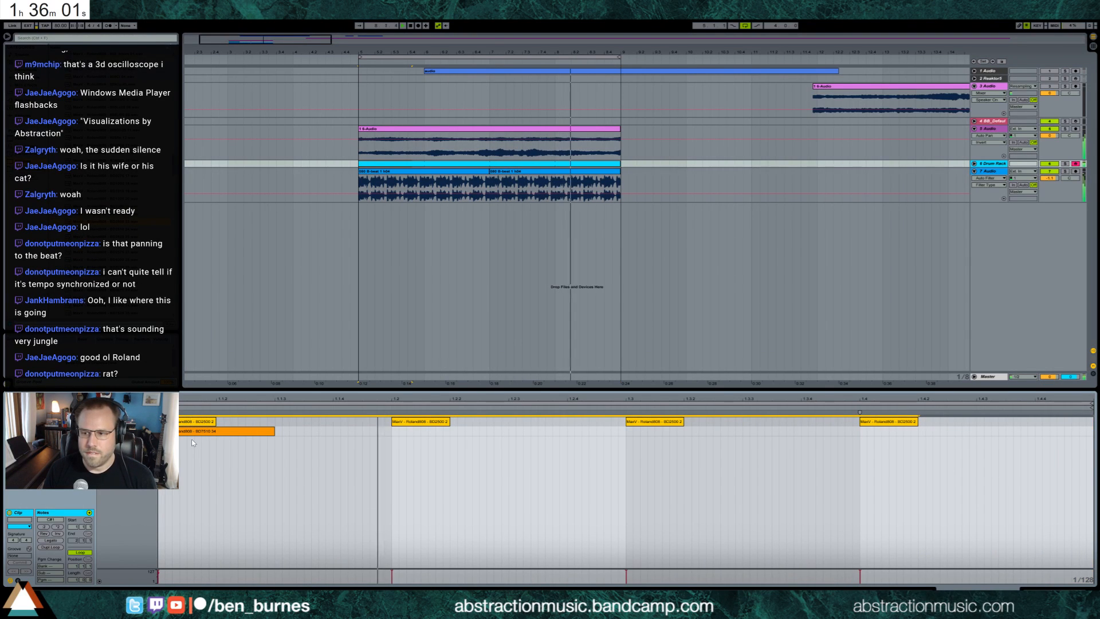
pyautogui.click(252, 432)
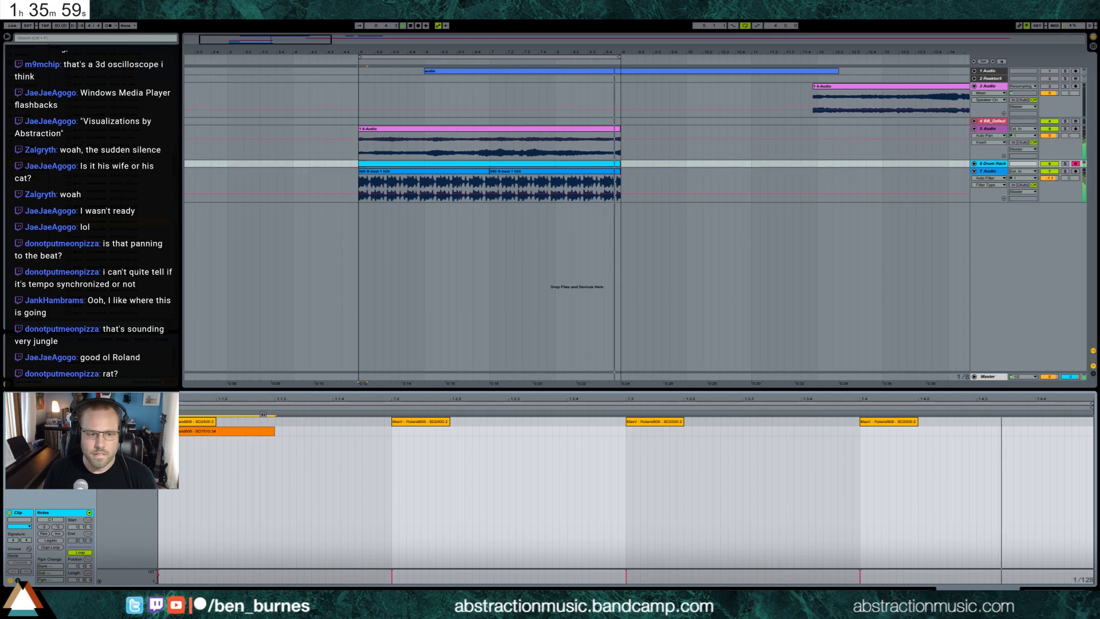
pyautogui.click(1036, 538)
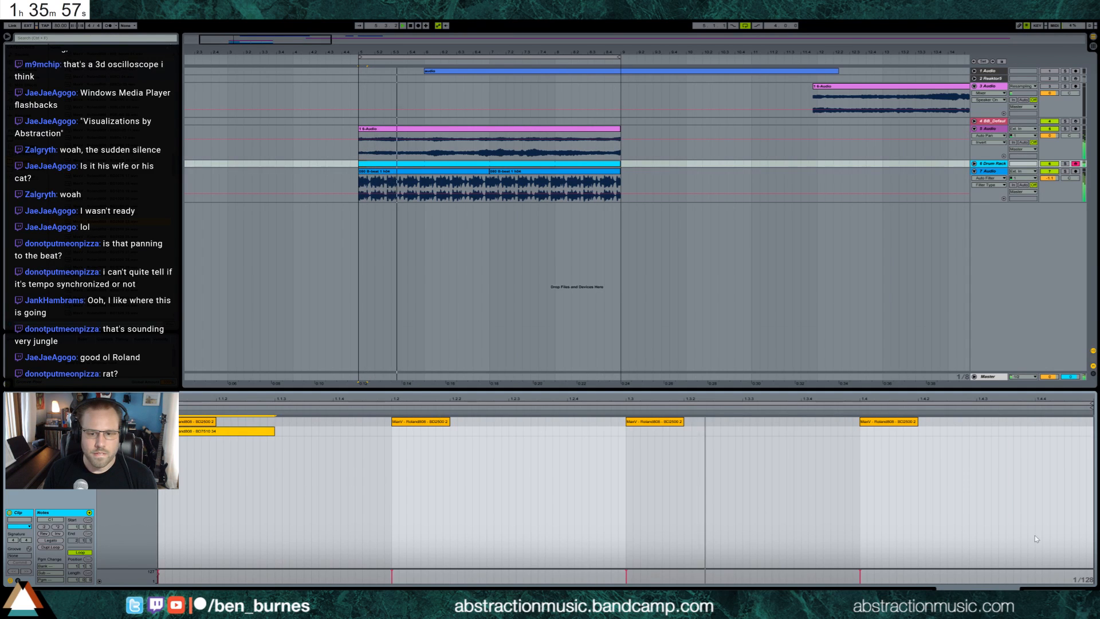
pyautogui.hotkey('shift', 'Tab')
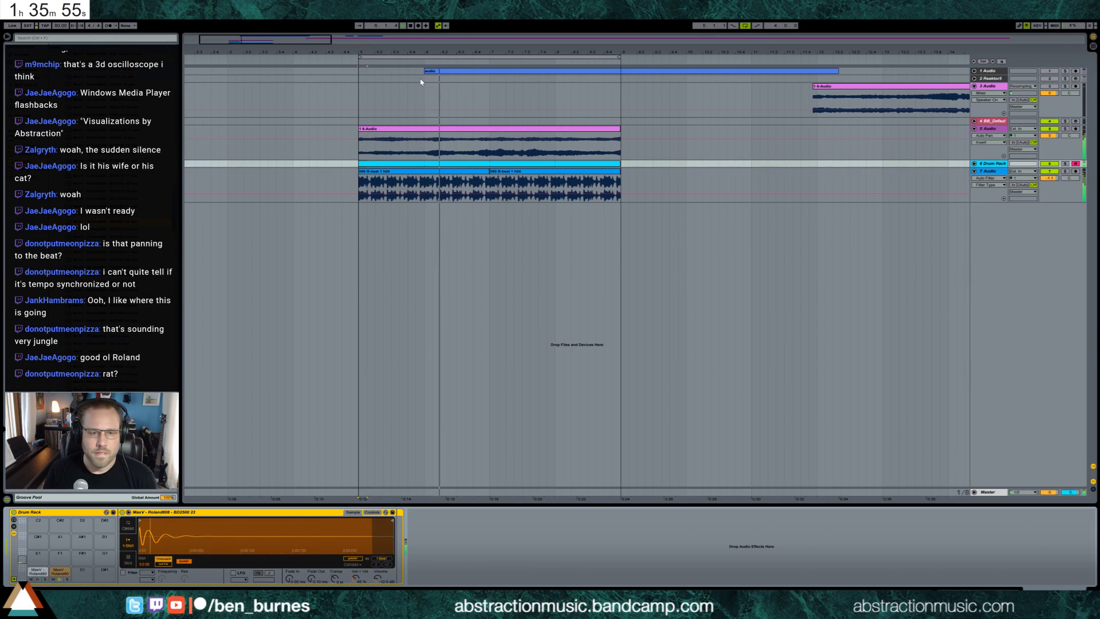
# Step: Repeat the drum loop's first beat over beat 2 of bar 5, and duplicate the rearranged bar up to bar 9
pyautogui.press('space')
pyautogui.moveTo(239, 42); pyautogui.dragTo(238, 76)
pyautogui.click(230, 181)
pyautogui.press('space')
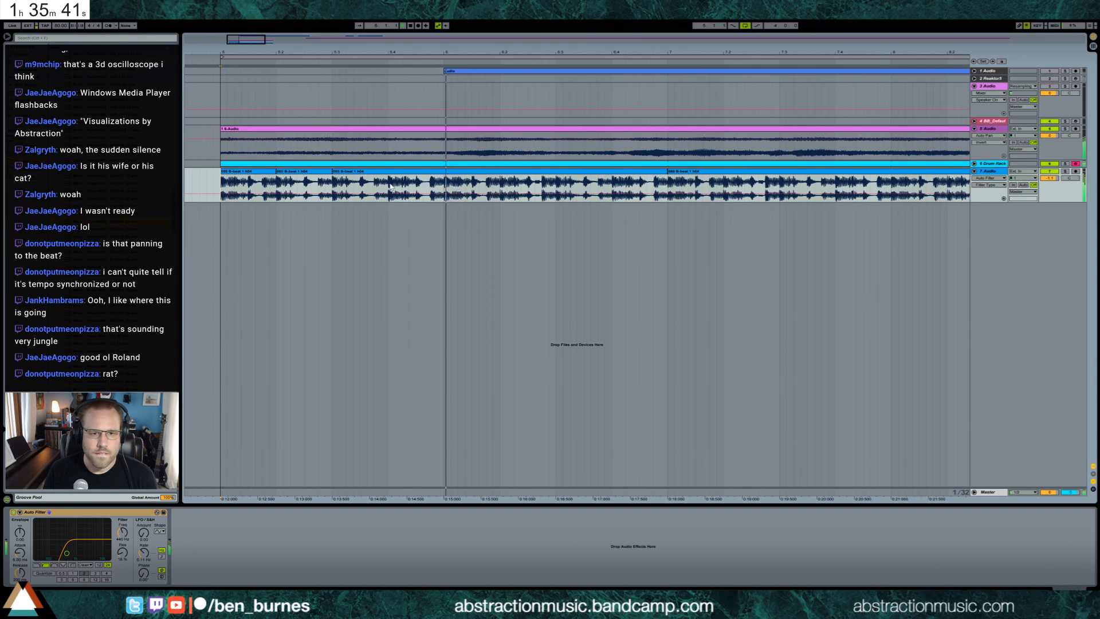
pyautogui.moveTo(390, 186); pyautogui.dragTo(403, 188)
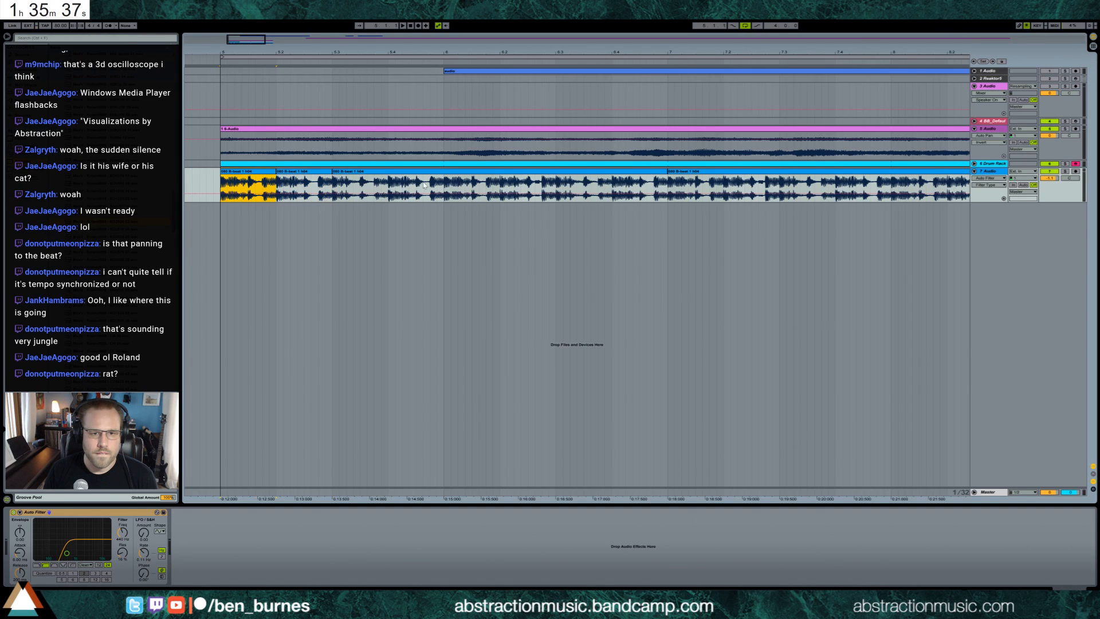
pyautogui.hotkey('ctrl', 'd')
pyautogui.hotkey('ctrl', 'd')
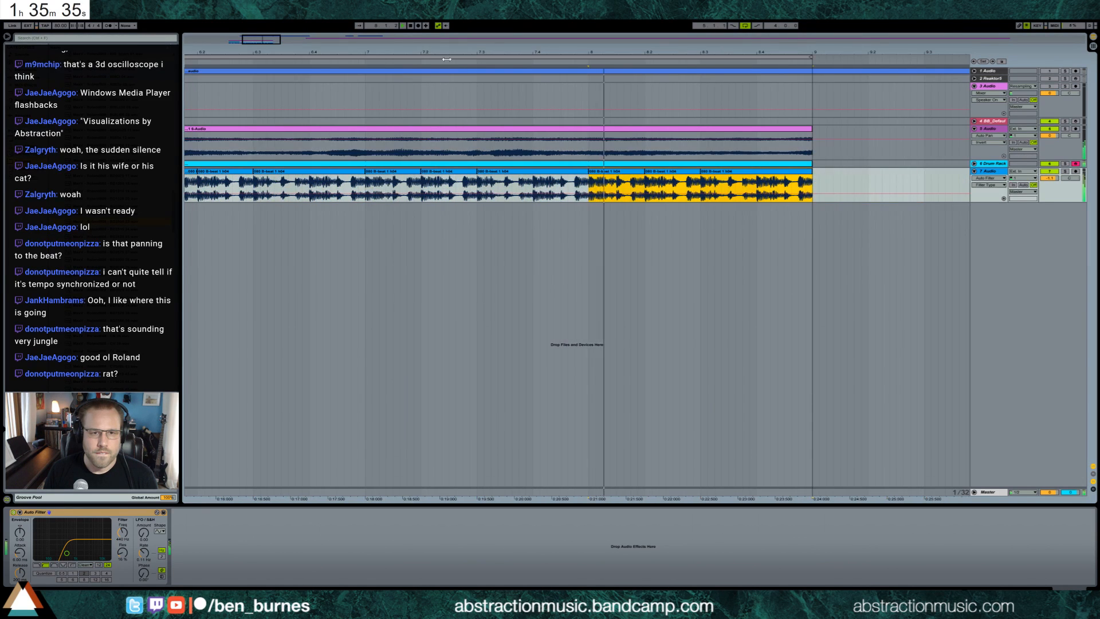
pyautogui.moveTo(264, 38); pyautogui.dragTo(490, 105)
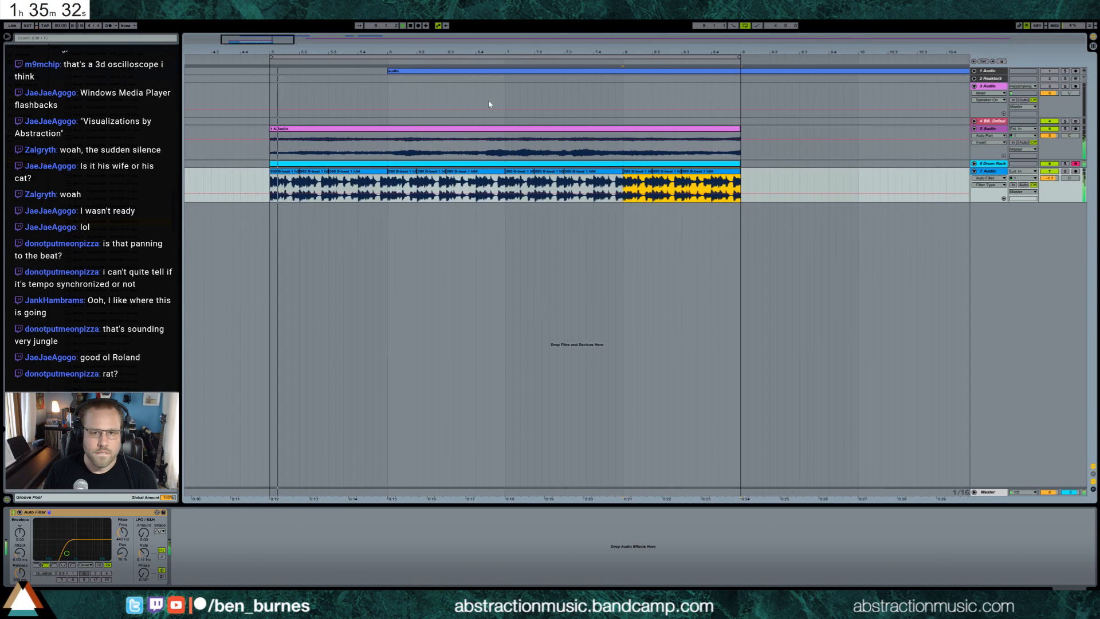
# Step: Reduce the Auto Pan amount on the ambience excerpt's track while the arrangement plays
pyautogui.click(989, 165)
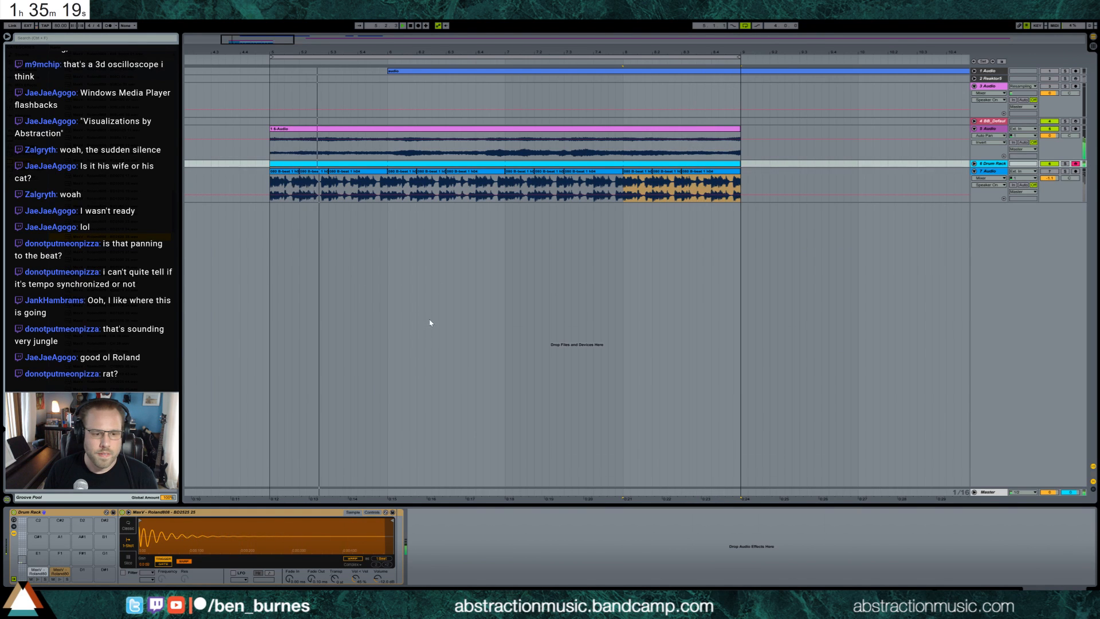
pyautogui.click(378, 134)
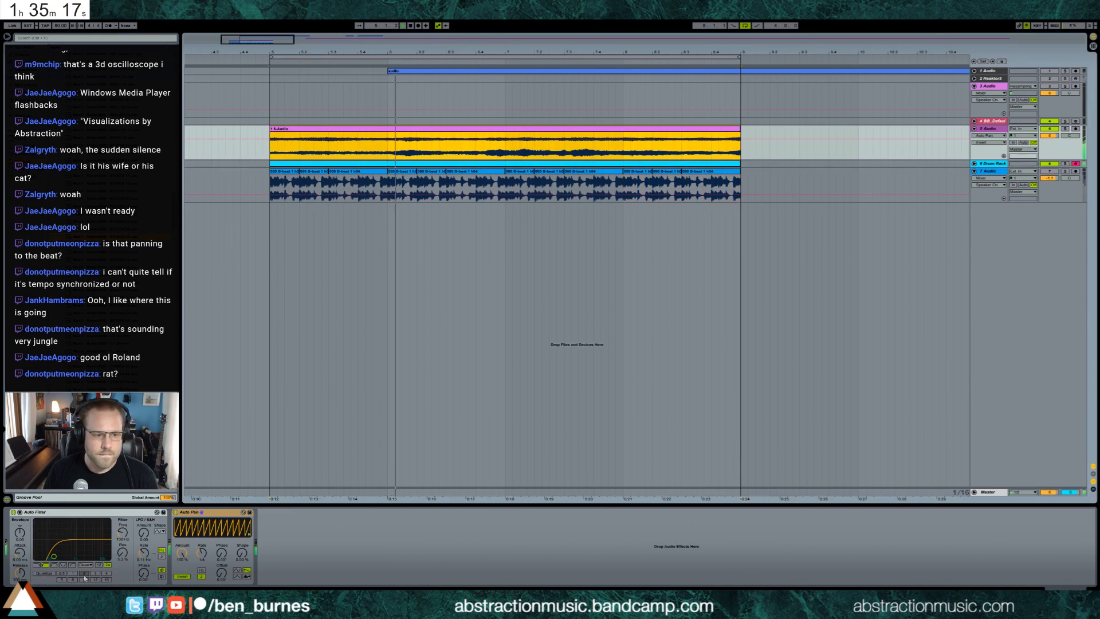
pyautogui.moveTo(184, 556); pyautogui.dragTo(184, 568)
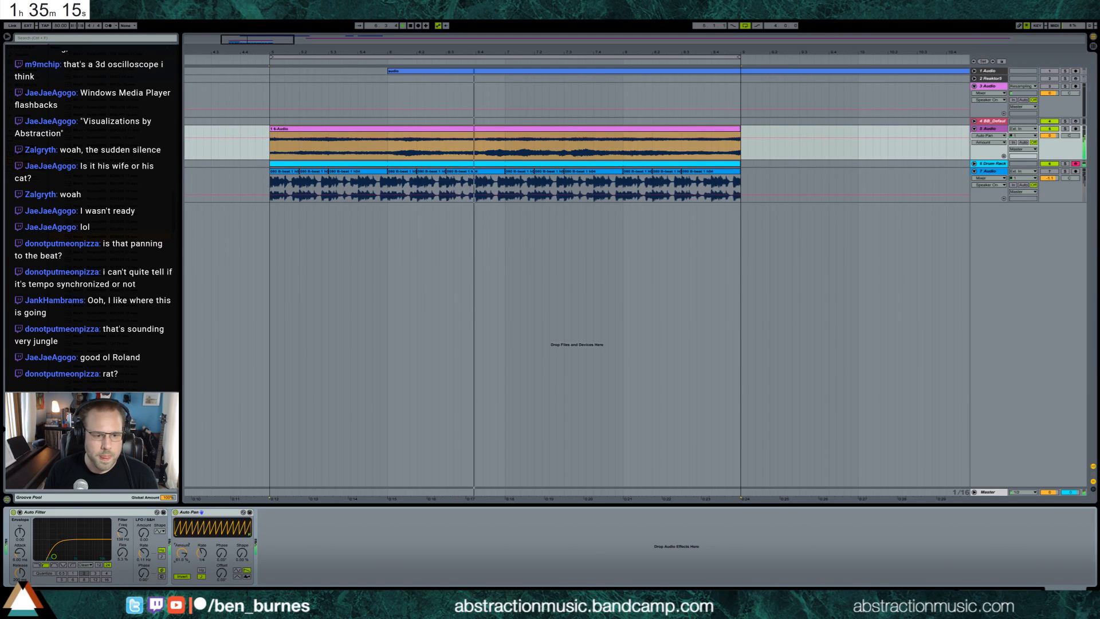
# Step: Raise the high-pass cutoff of the Auto Filter on the drum loop's track to thin out the loop
pyautogui.click(476, 186)
pyautogui.click(990, 172)
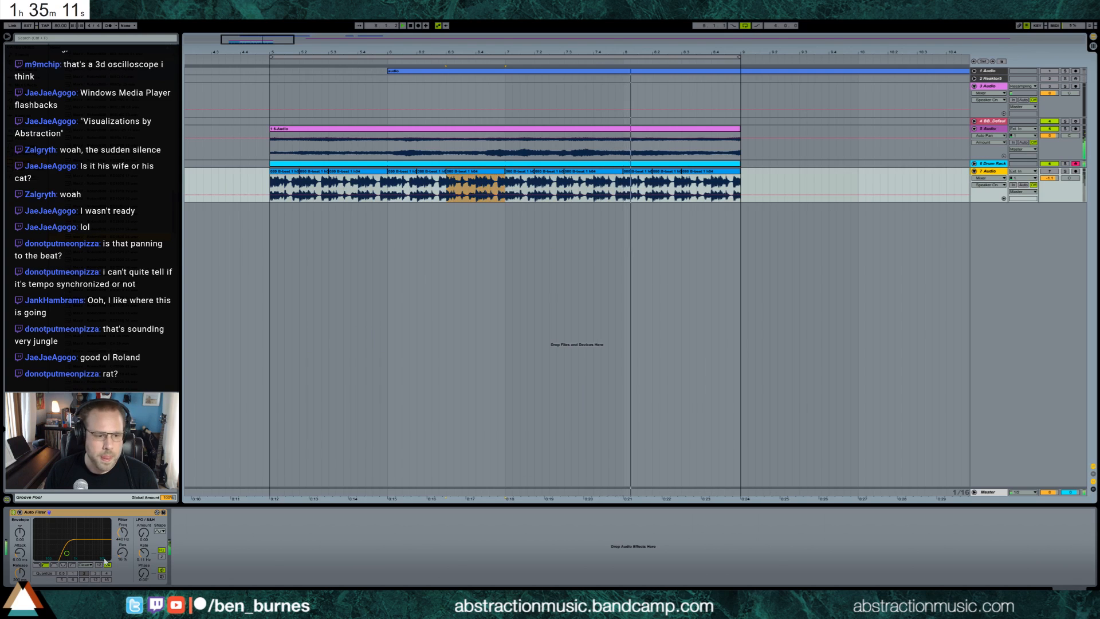
pyautogui.moveTo(66, 553); pyautogui.dragTo(92, 553)
pyautogui.click(1051, 176)
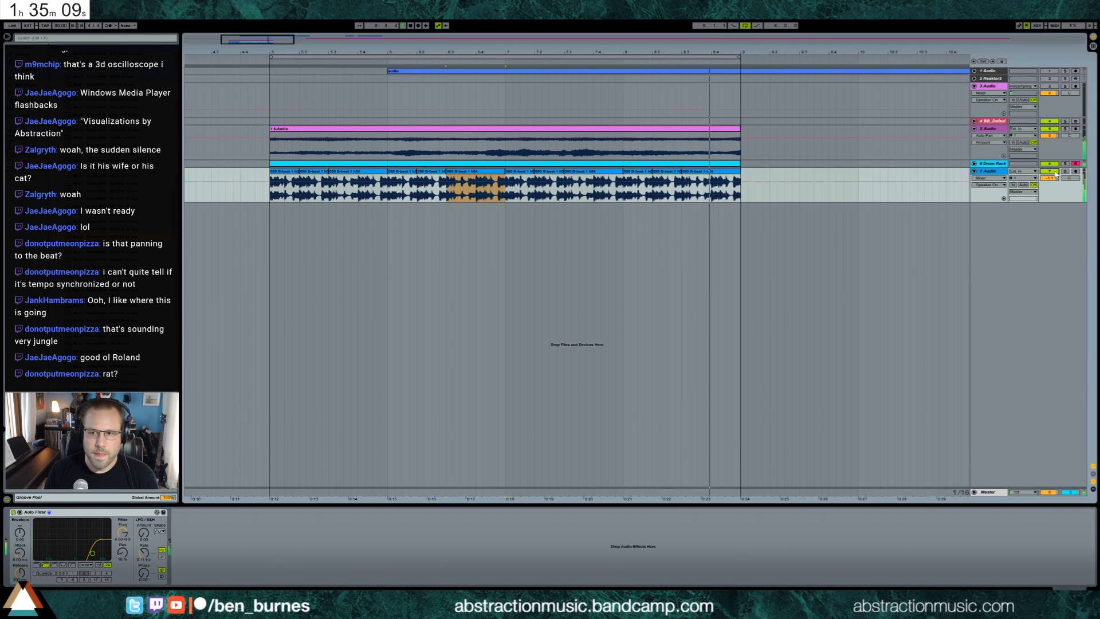
# Step: Duplicate the Auto Filter on the ambience excerpt's track, switch the copy to low-pass, and raise its cutoff
pyautogui.click(367, 164)
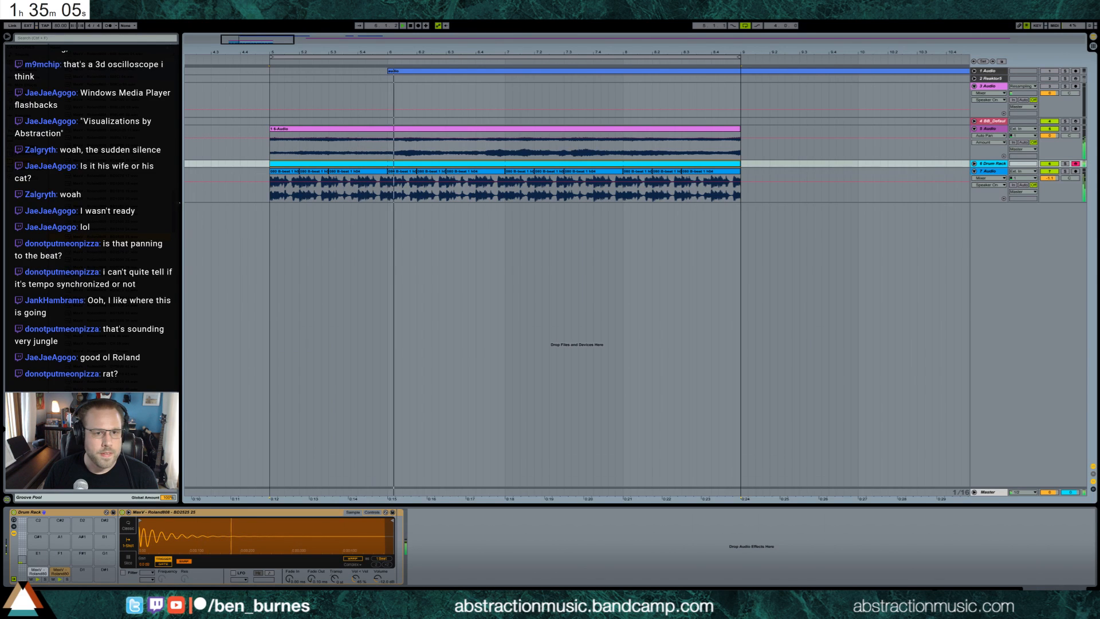
pyautogui.click(666, 138)
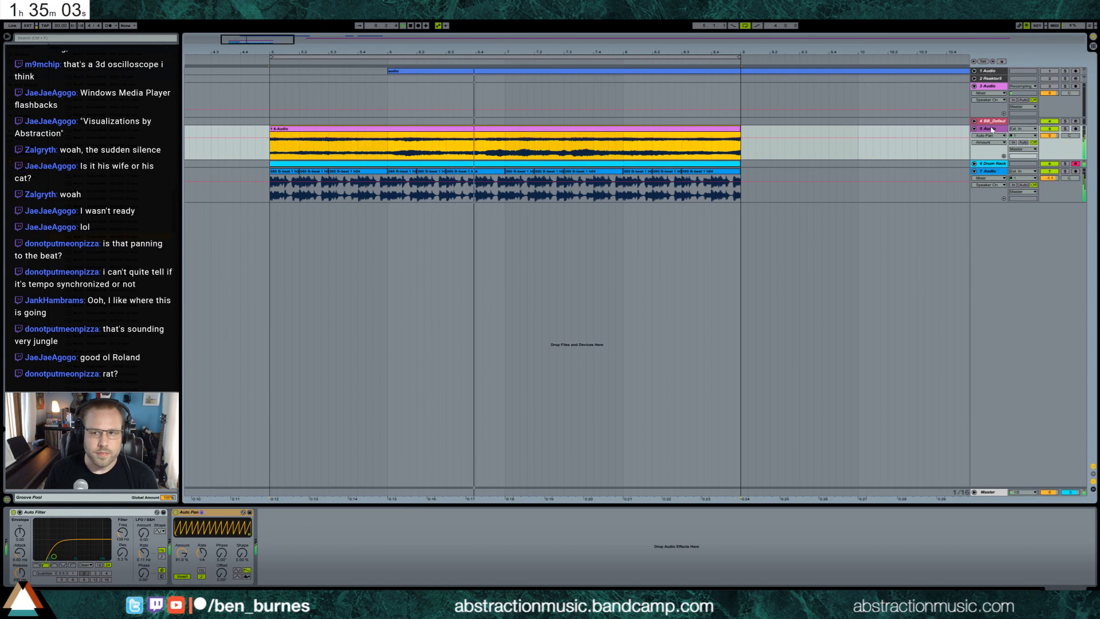
pyautogui.click(444, 255)
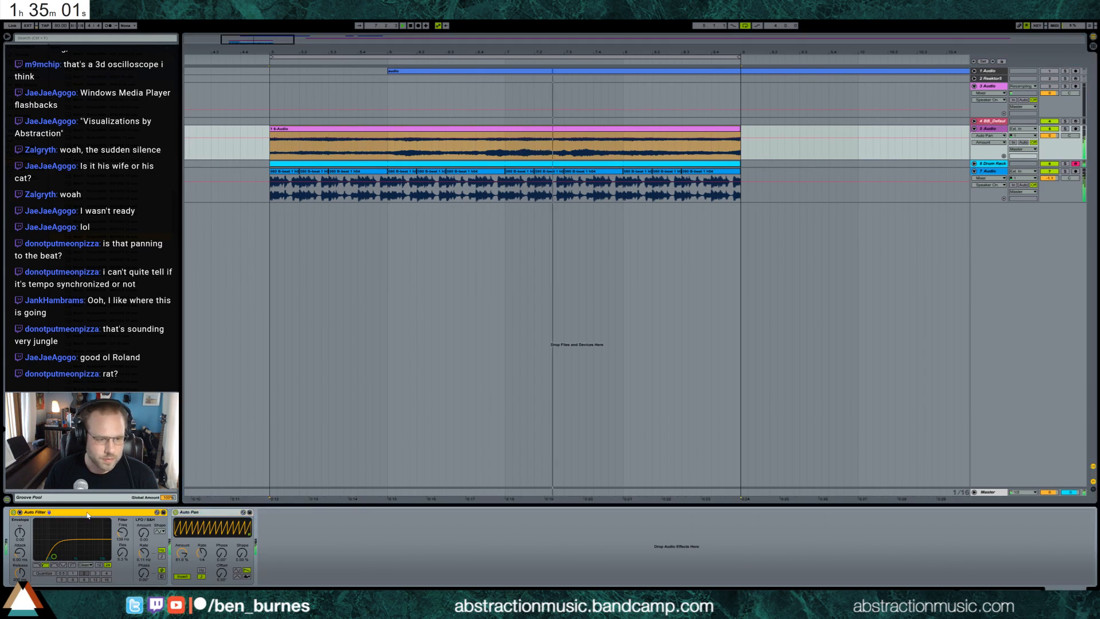
pyautogui.click(82, 547)
pyautogui.hotkey('ctrl', 'd')
pyautogui.click(198, 565)
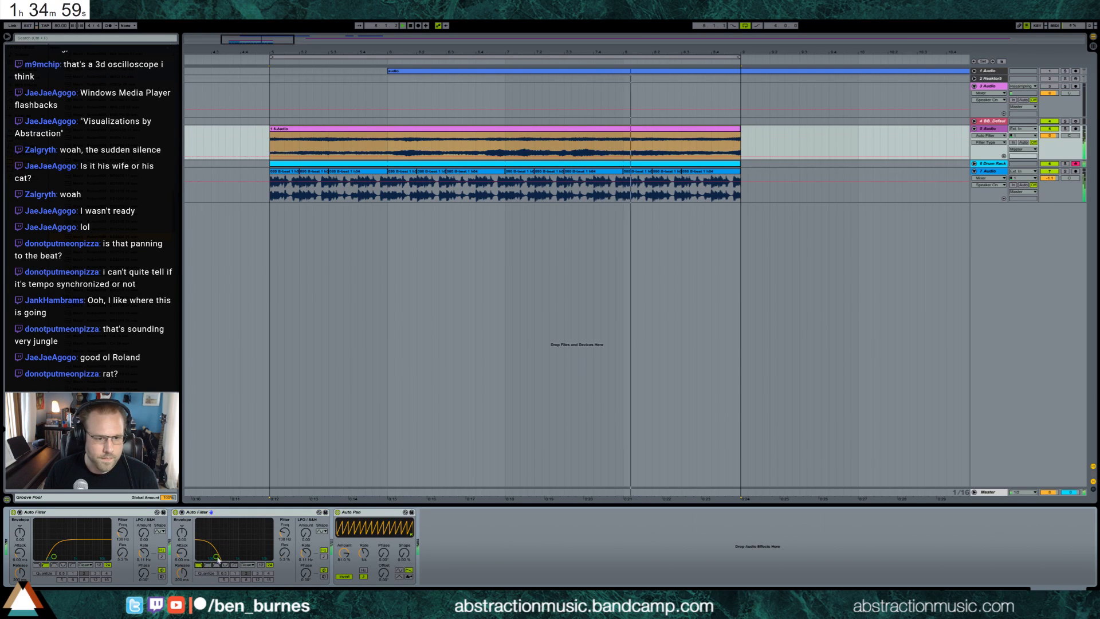
pyautogui.moveTo(216, 556); pyautogui.dragTo(242, 554)
# Step: Raise the LFO amount of the low-pass Auto Filter on the ambience excerpt, and stop playback
pyautogui.click(308, 529)
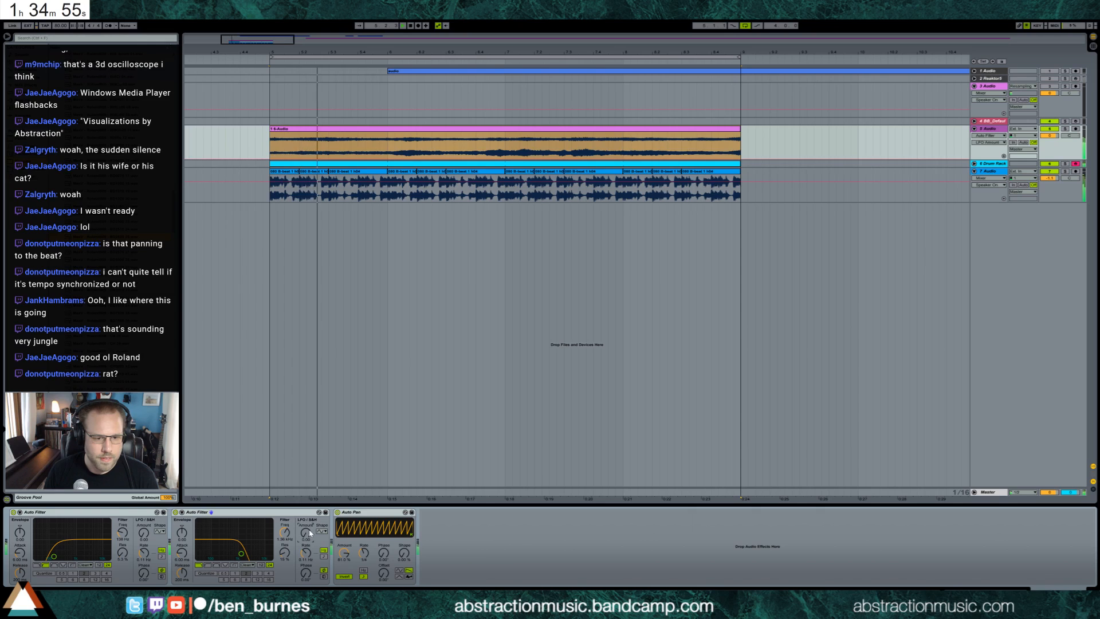
pyautogui.moveTo(309, 533); pyautogui.dragTo(310, 510)
pyautogui.press('space')
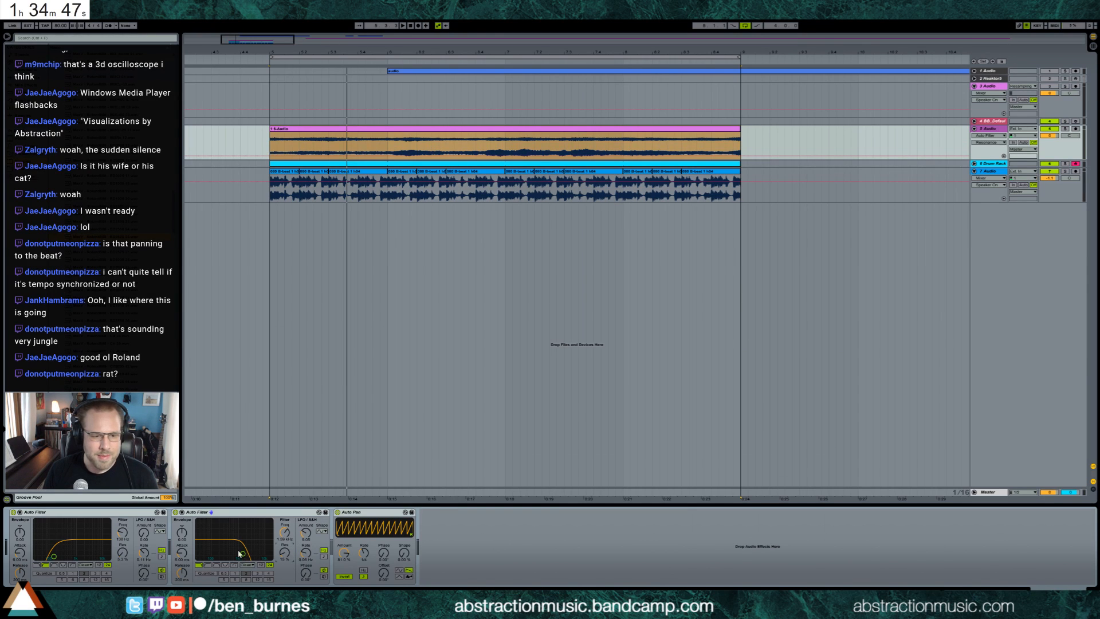
# Step: Quantize the LFO of the low-pass Auto Filter on the ambience excerpt to a shorter interval and raise its amount during playback
pyautogui.click(207, 573)
pyautogui.press('space')
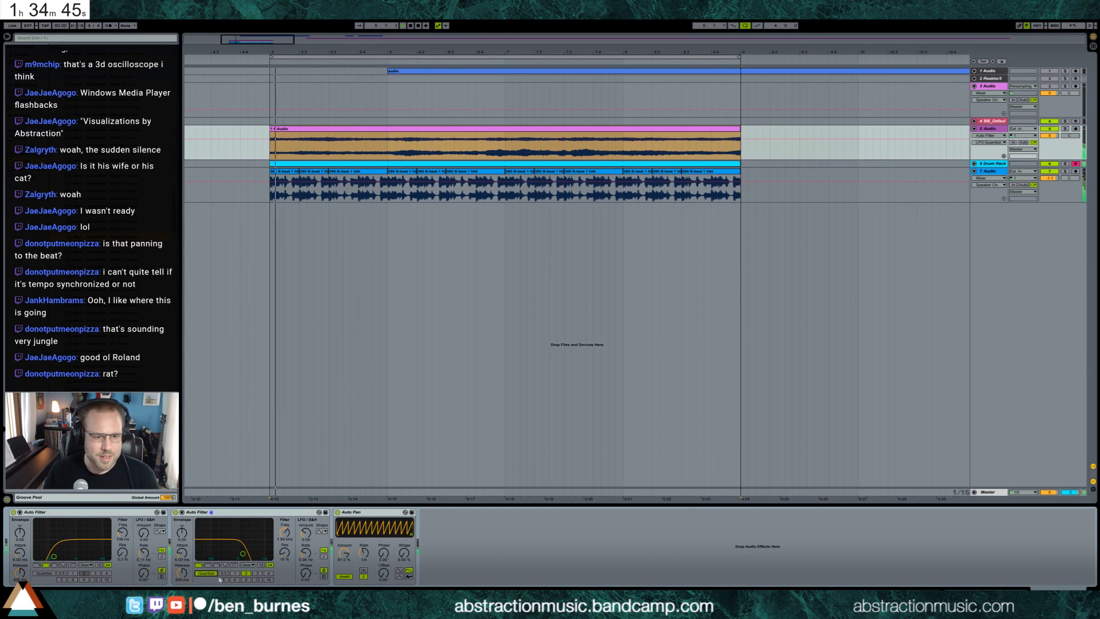
pyautogui.click(234, 573)
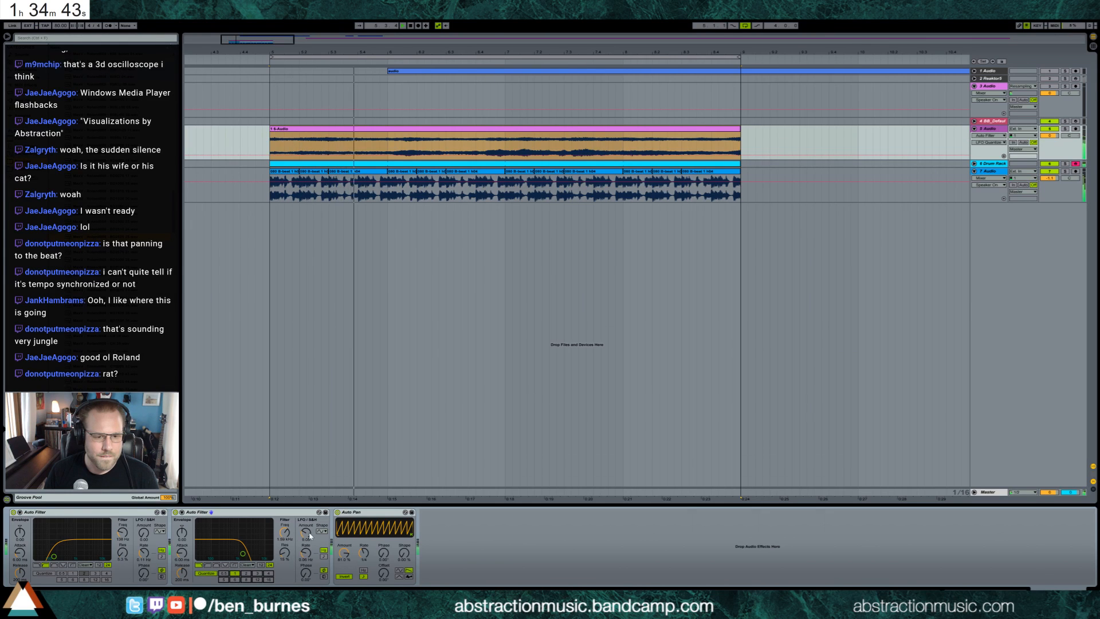
pyautogui.moveTo(309, 533); pyautogui.dragTo(309, 522)
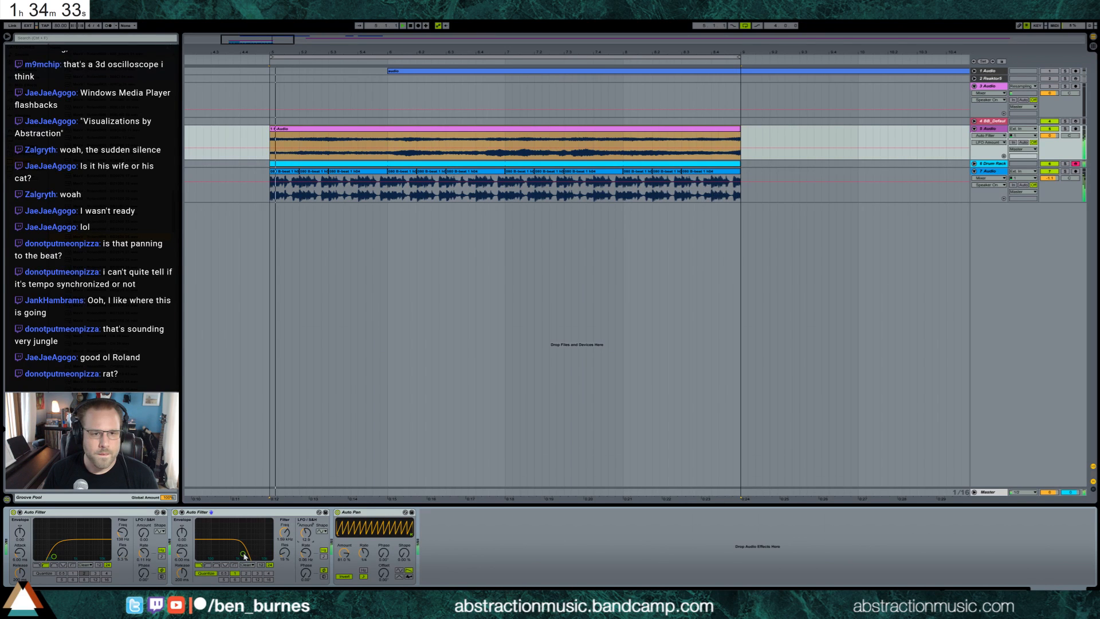
pyautogui.moveTo(306, 554); pyautogui.dragTo(306, 528)
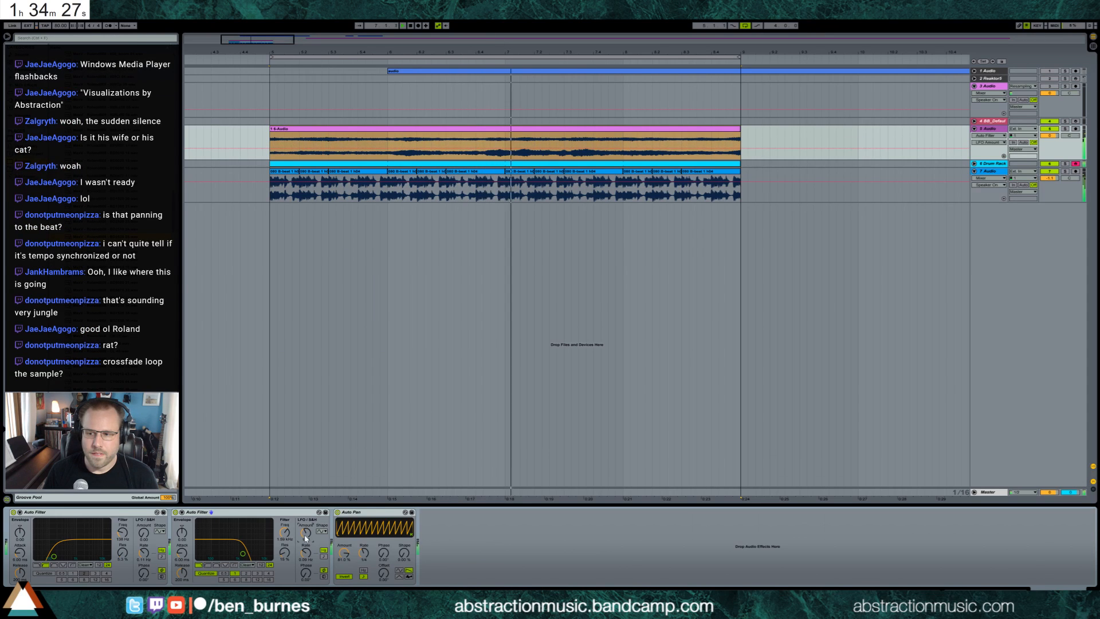
# Step: Swap the two halves of the ambience clip within the loop range and crossfade the point where they meet
pyautogui.click(558, 142)
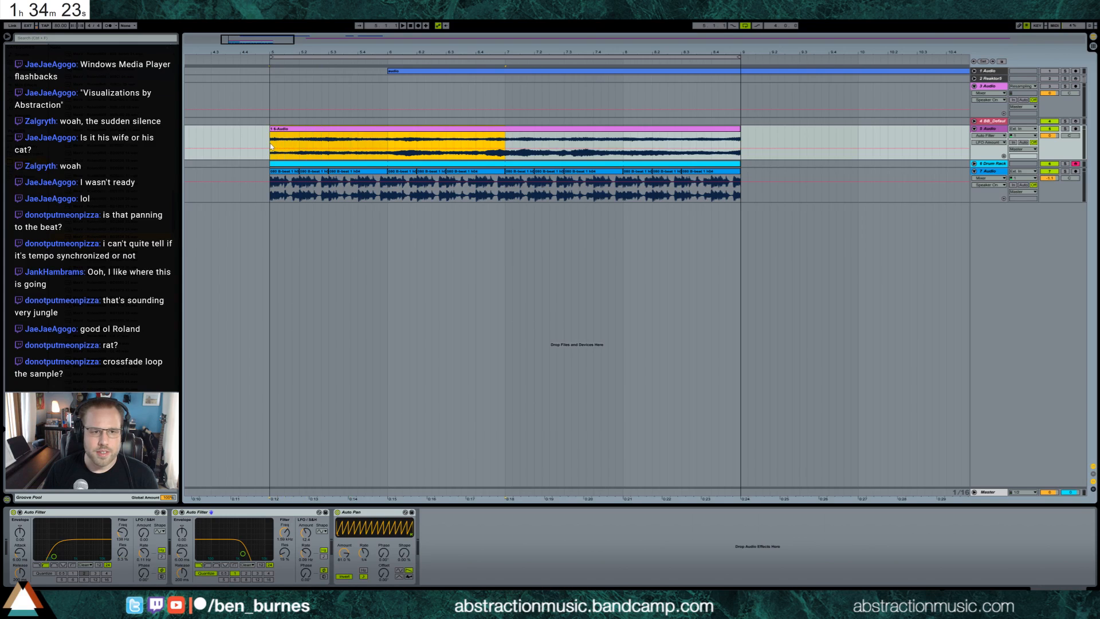
pyautogui.press('Delete')
pyautogui.hotkey('ctrl', 'd')
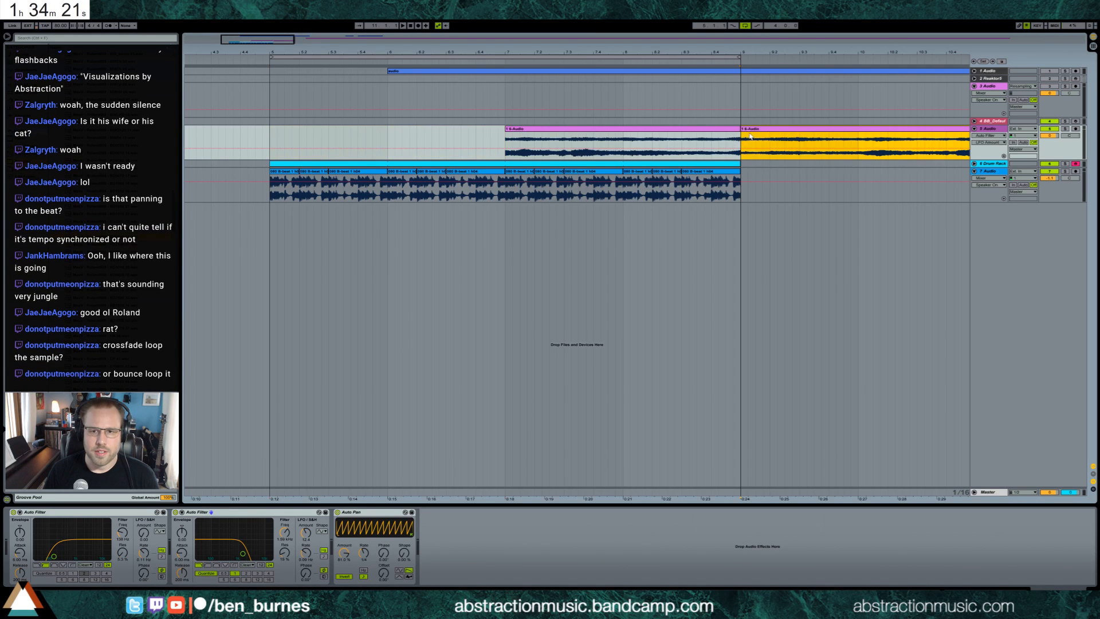
pyautogui.moveTo(742, 130); pyautogui.dragTo(719, 130)
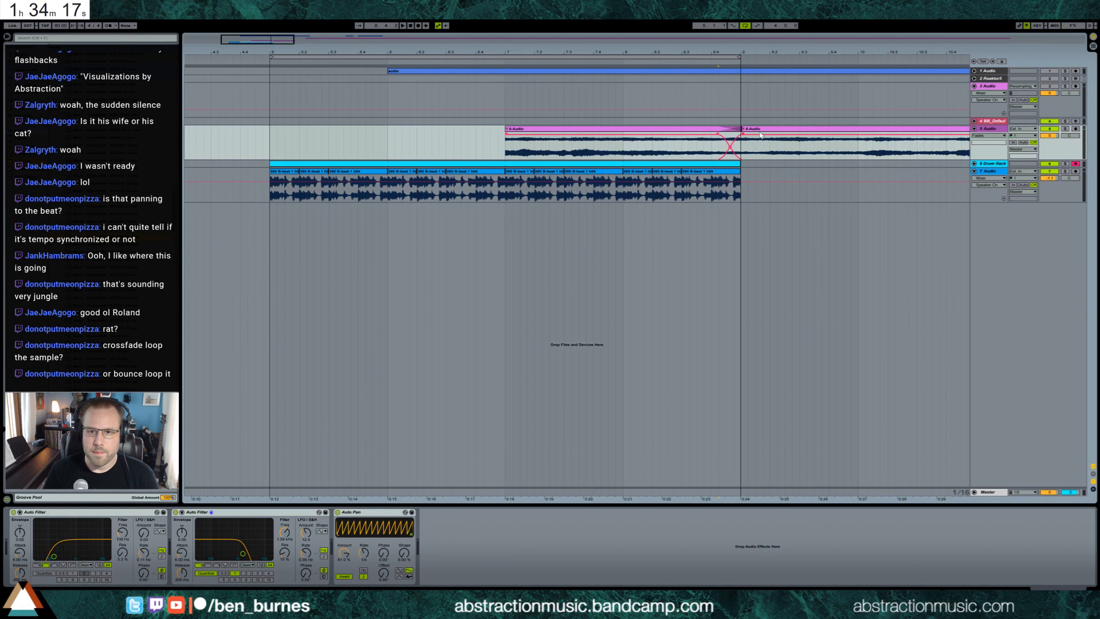
pyautogui.moveTo(691, 134); pyautogui.dragTo(426, 139)
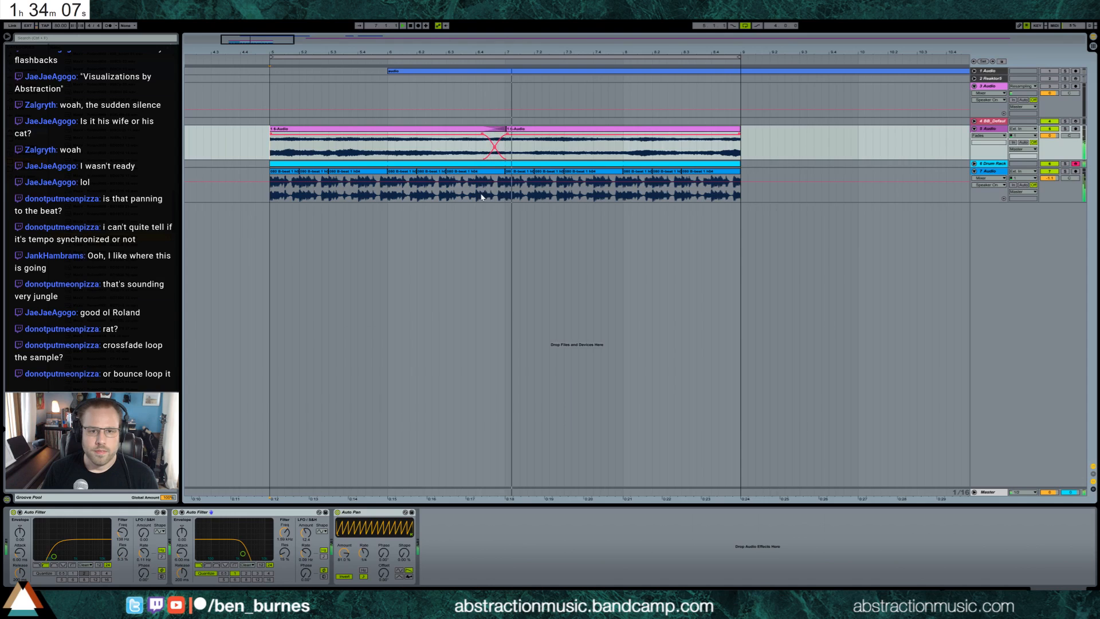
# Step: Shorten the crossfade between the two ambience clips and slightly raise the low-pass cutoff on their track
pyautogui.moveTo(484, 134); pyautogui.dragTo(490, 135)
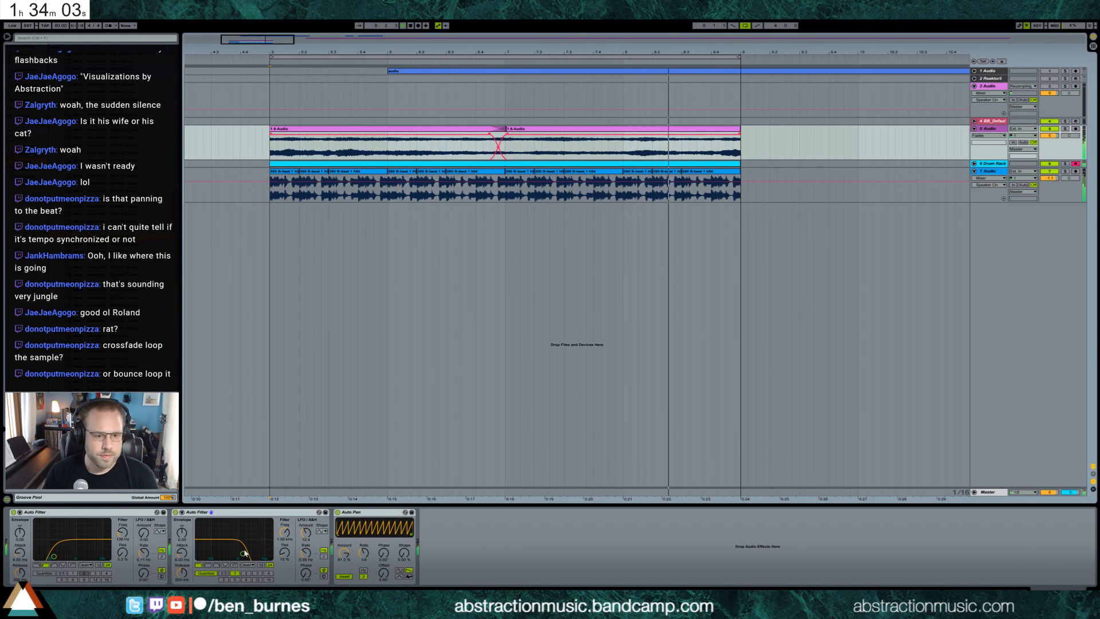
pyautogui.moveTo(243, 553); pyautogui.dragTo(245, 553)
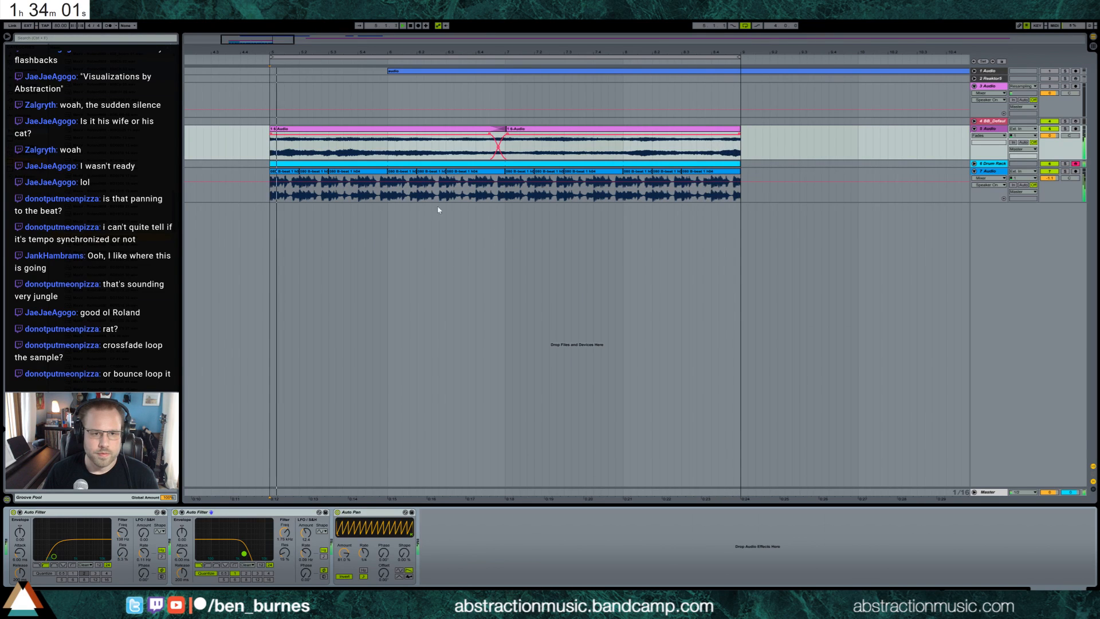
# Step: Consolidate the Roland kick pattern on the Drum Rack track into a single clip spanning the loop range
pyautogui.click(374, 165)
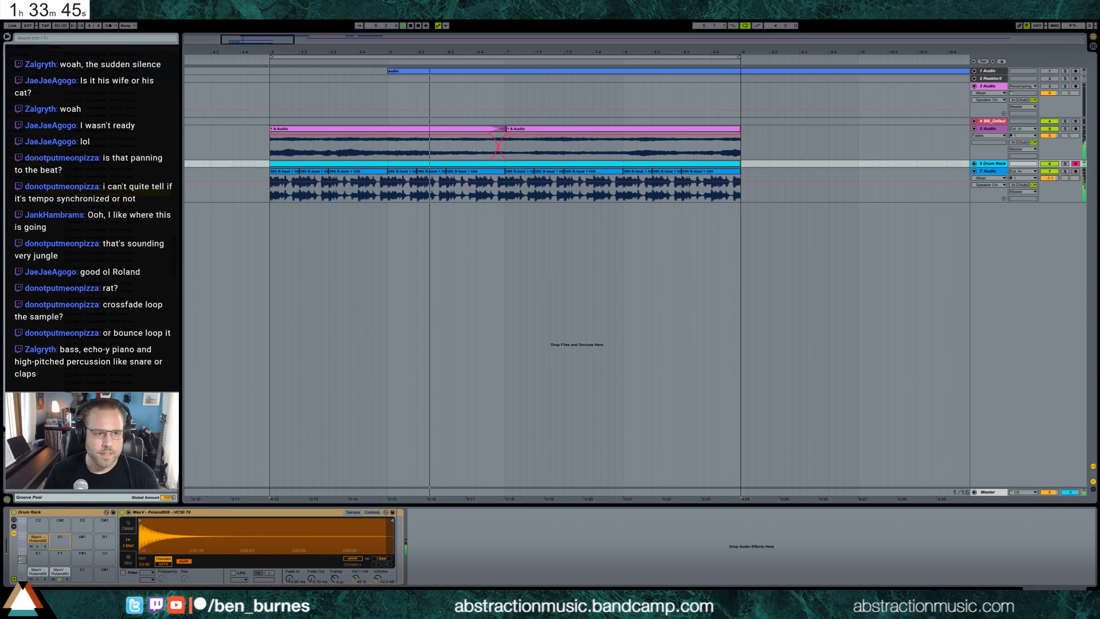
pyautogui.click(323, 165)
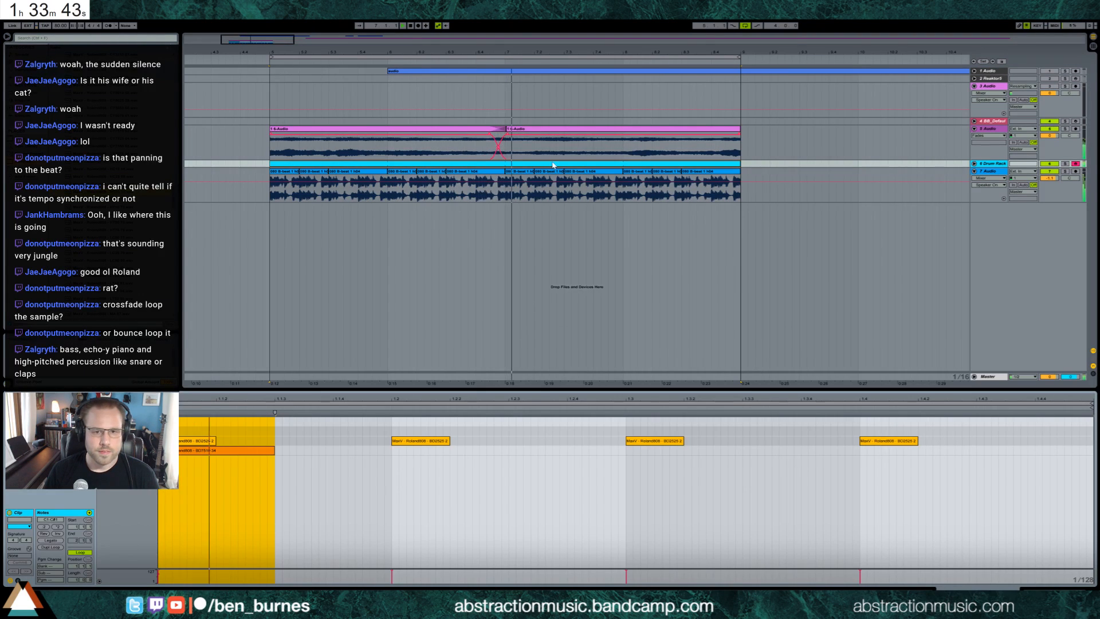
pyautogui.hotkey('ctrl', 'j')
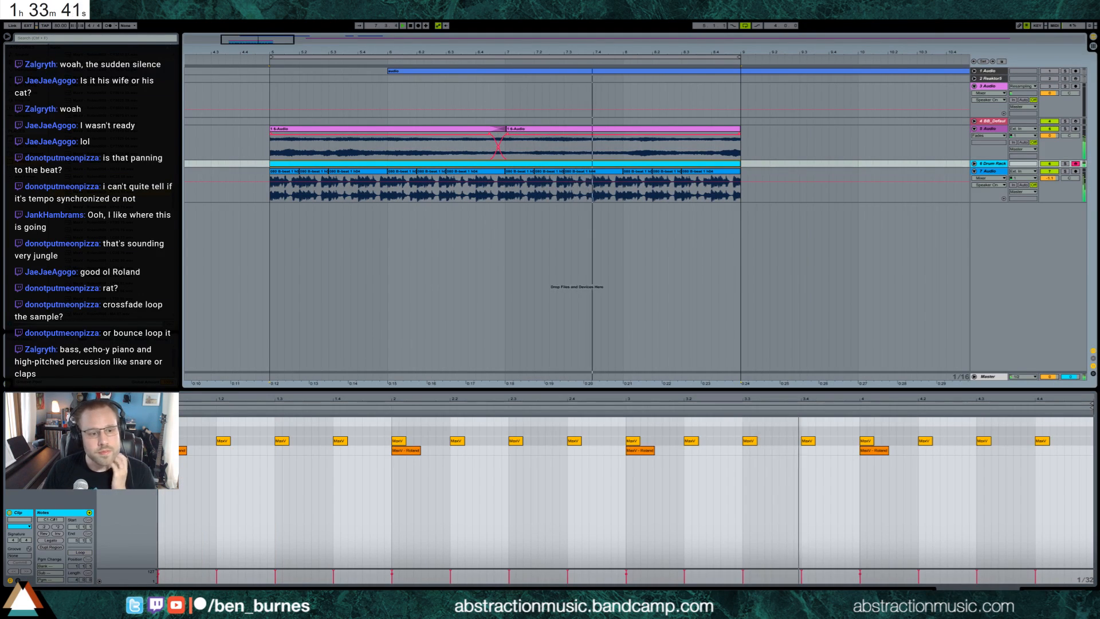
# Step: Add a percussion note at 1.1.4 on the row above the existing notes in the consolidated Drum Rack clip
pyautogui.click(172, 431)
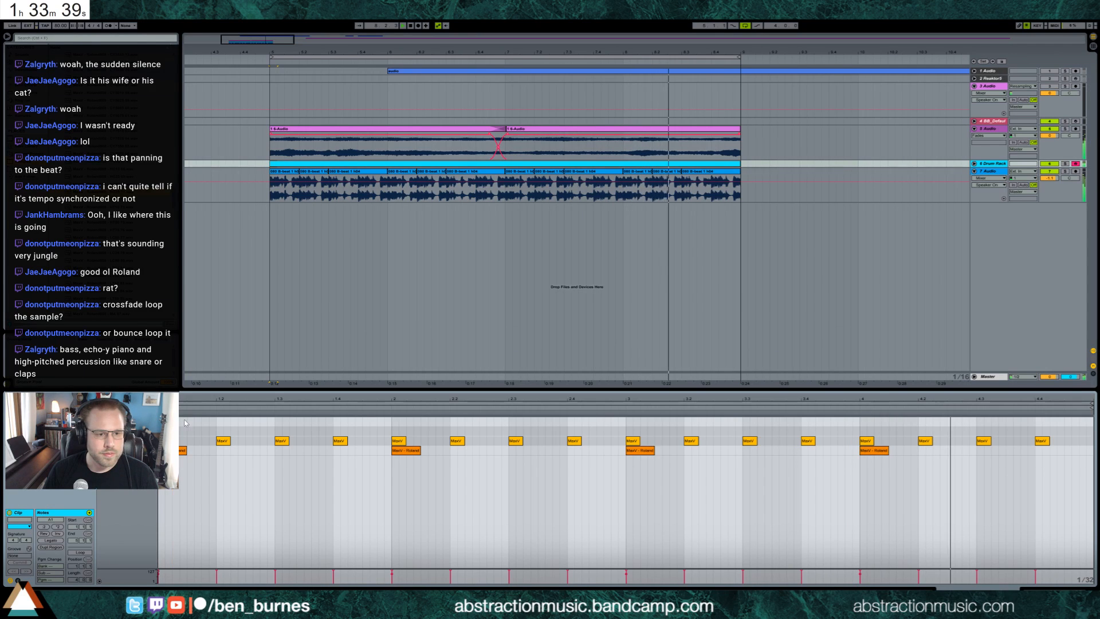
pyautogui.doubleClick(202, 431)
pyautogui.moveTo(217, 432); pyautogui.dragTo(220, 431)
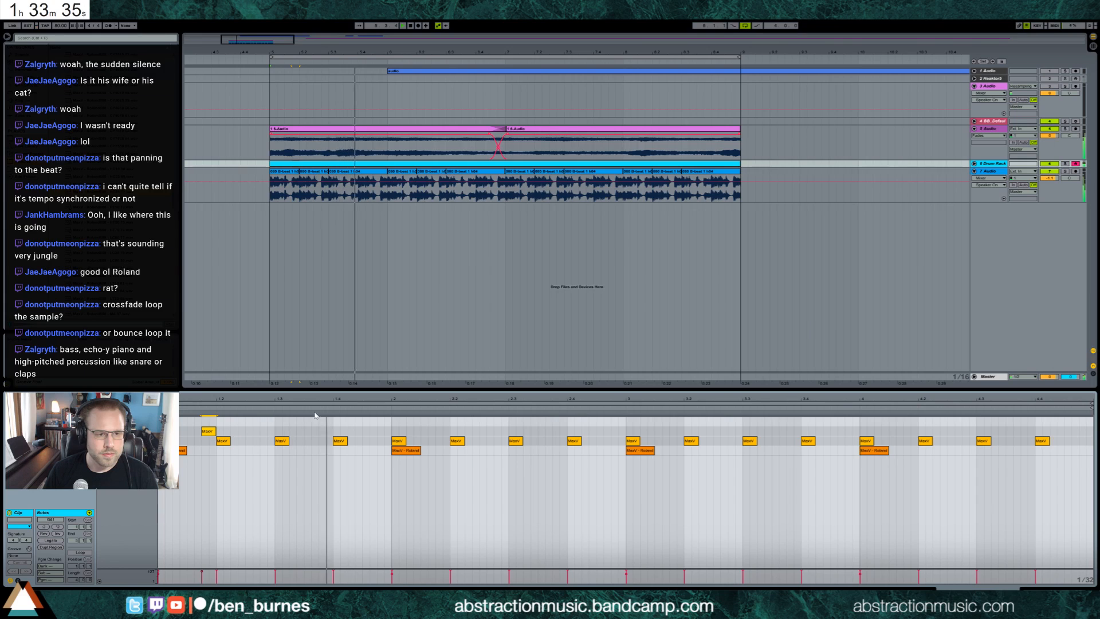
# Step: Fill the free Drum Rack pad beside the HC73 71 pad with the Roland808 HC10 68 sample
pyautogui.click(1038, 586)
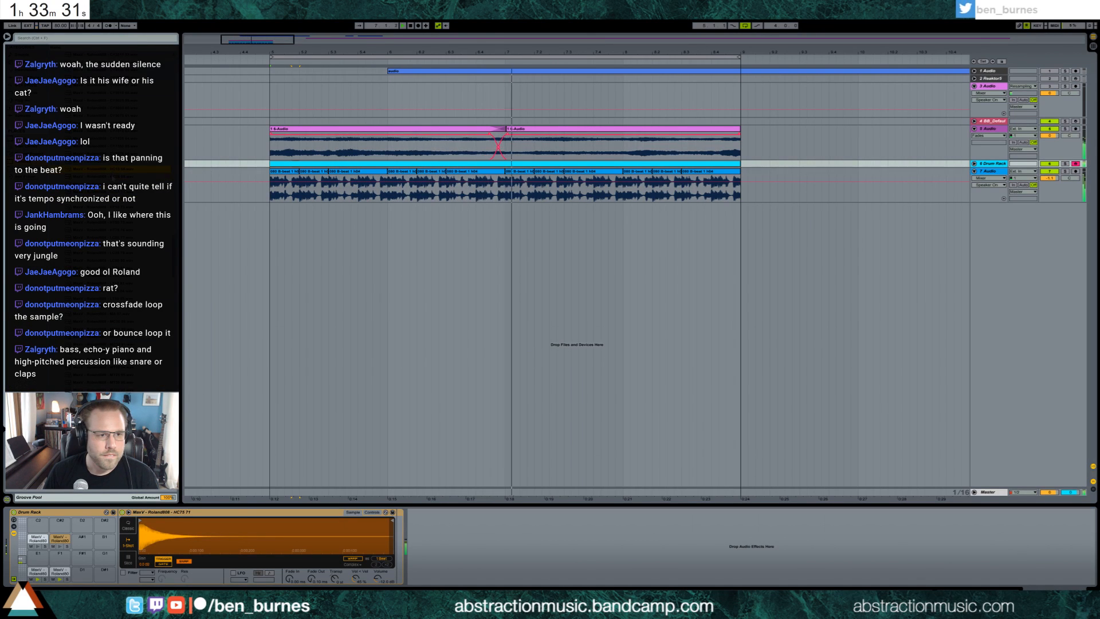
pyautogui.moveTo(59, 534); pyautogui.dragTo(82, 538)
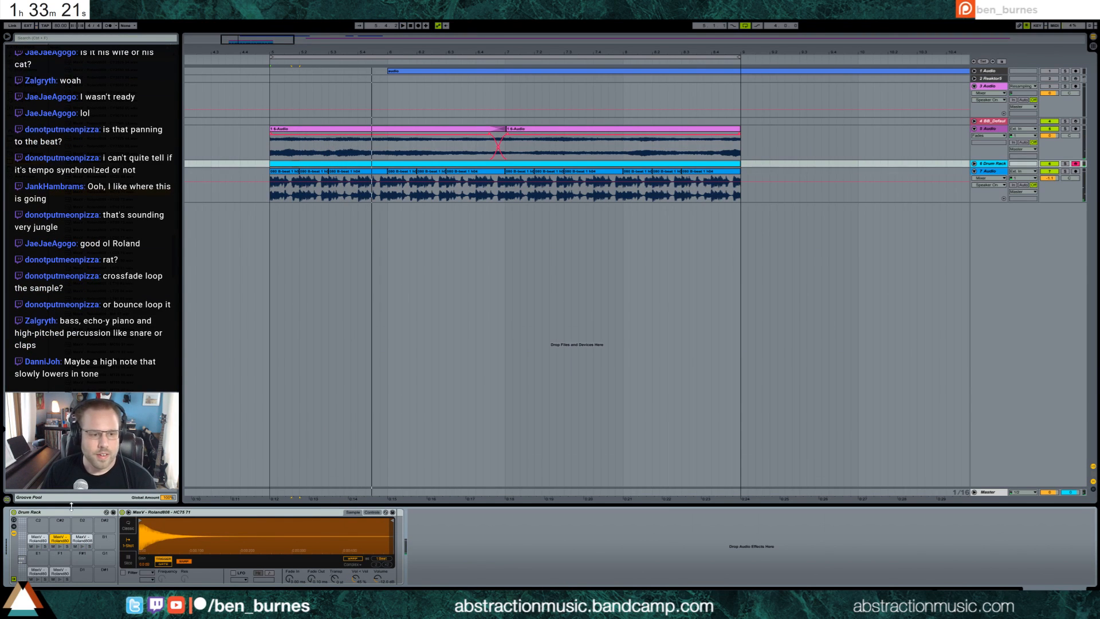
pyautogui.click(82, 537)
pyautogui.press('Delete')
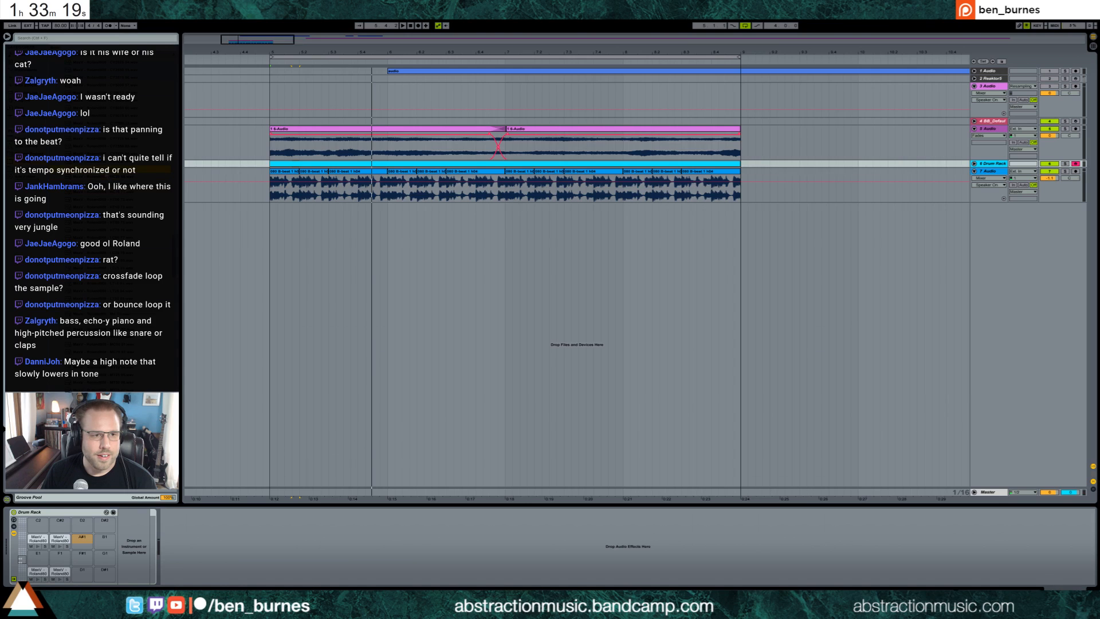
pyautogui.hotkey('ctrl', 'z')
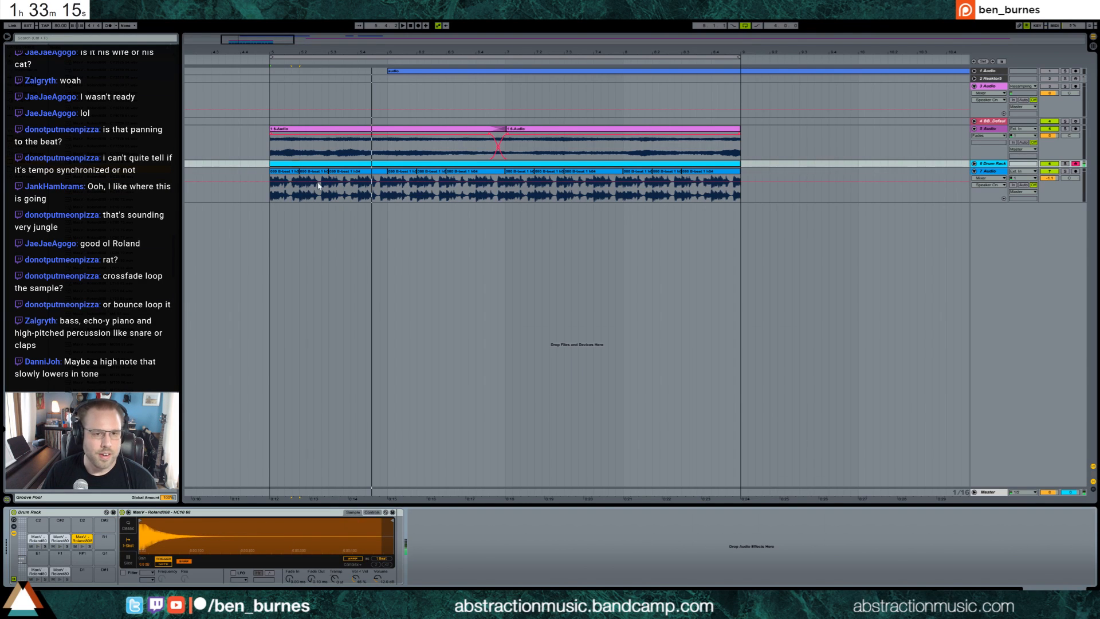
# Step: Move the percussion note at 1.1.4 up one row to the new pad and add a note one row lower at 1.2.3
pyautogui.doubleClick(378, 164)
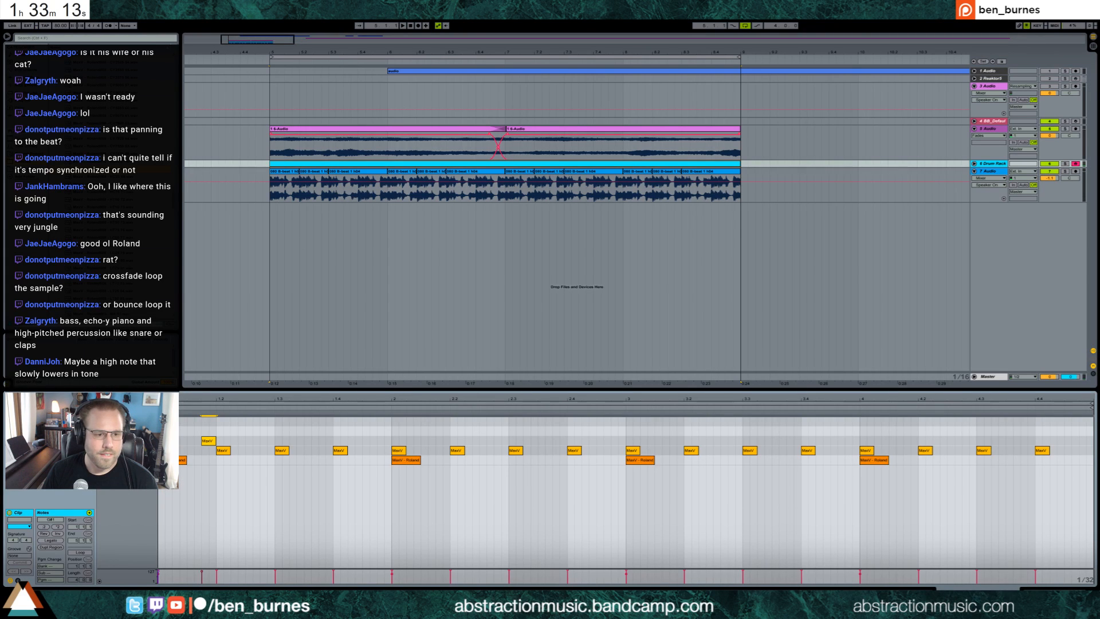
pyautogui.press('Up')
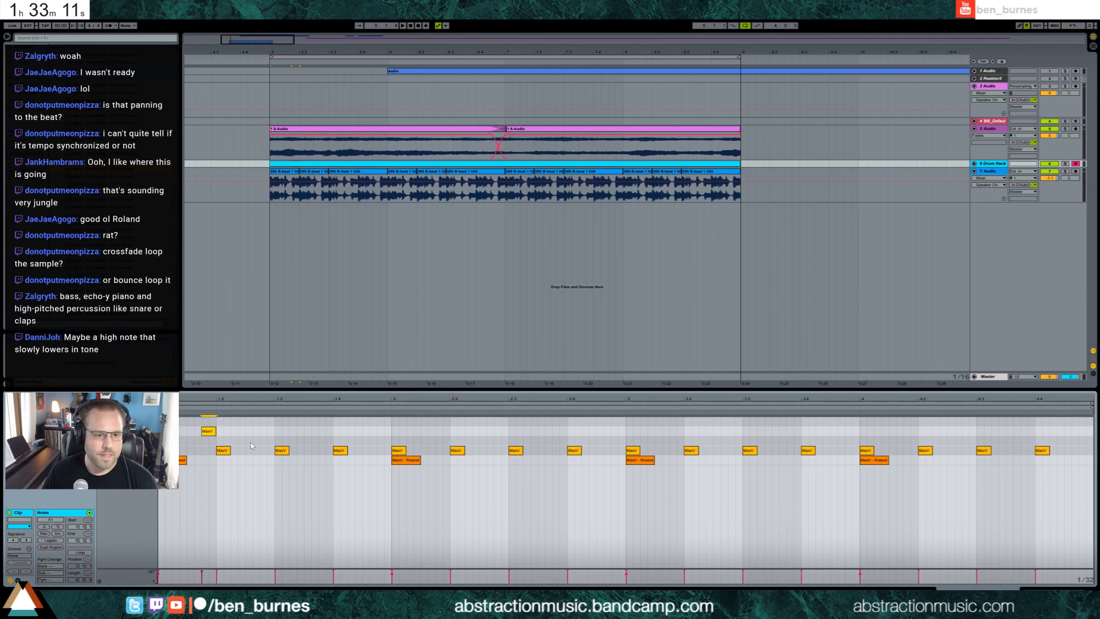
pyautogui.doubleClick(256, 442)
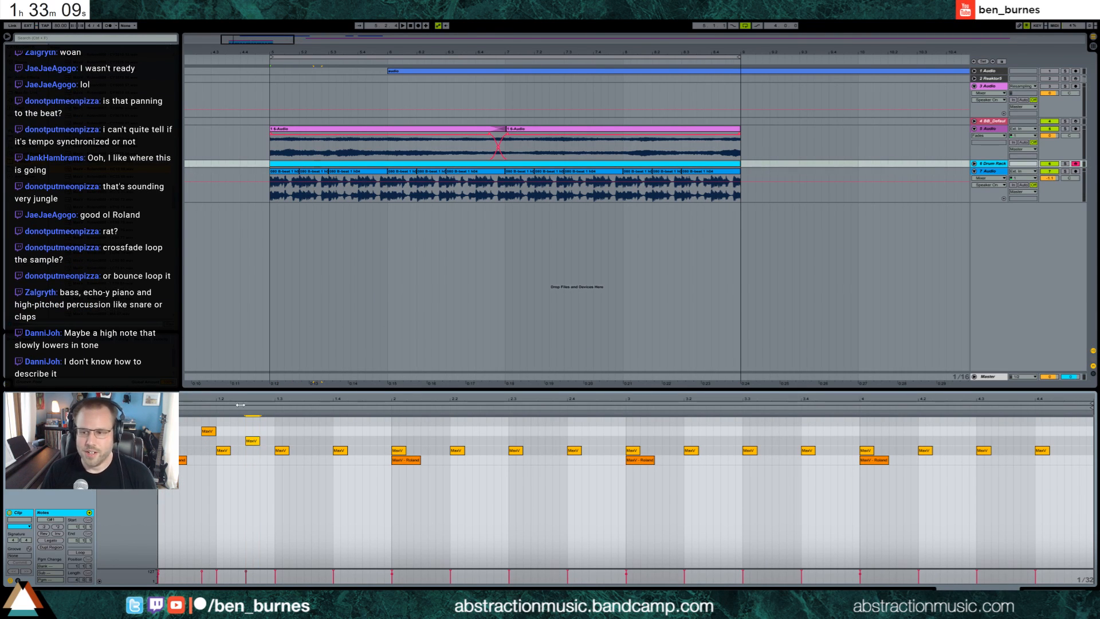
# Step: Insert a MIDI track below the Drum Rack track and load the Analog synth on it
pyautogui.click(1052, 590)
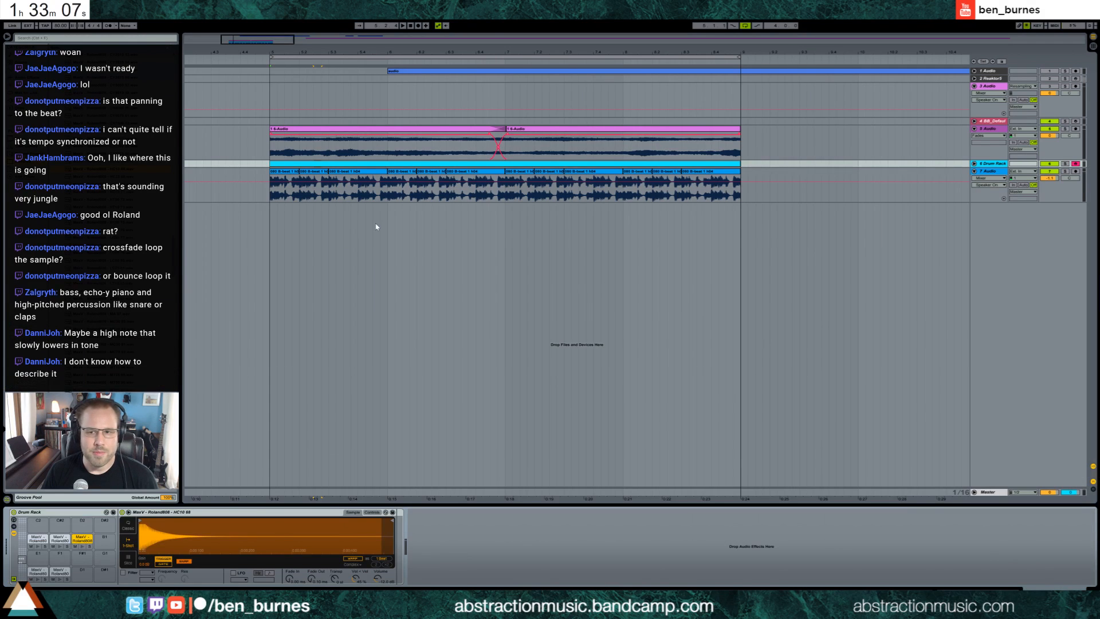
pyautogui.click(1000, 165)
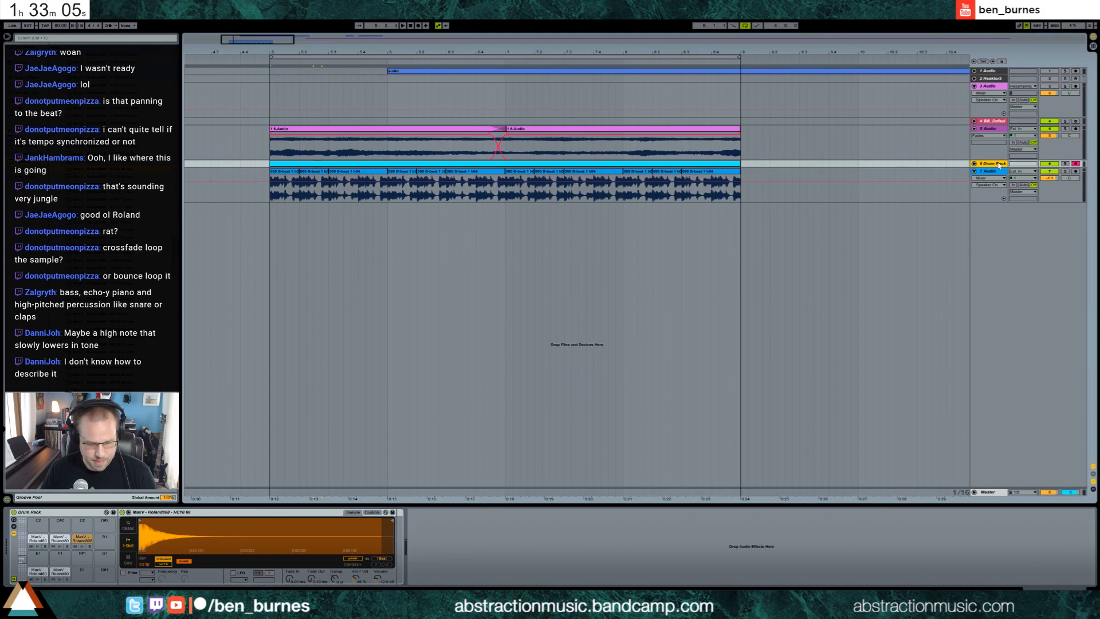
pyautogui.hotkey('ctrl', 'shift', 't')
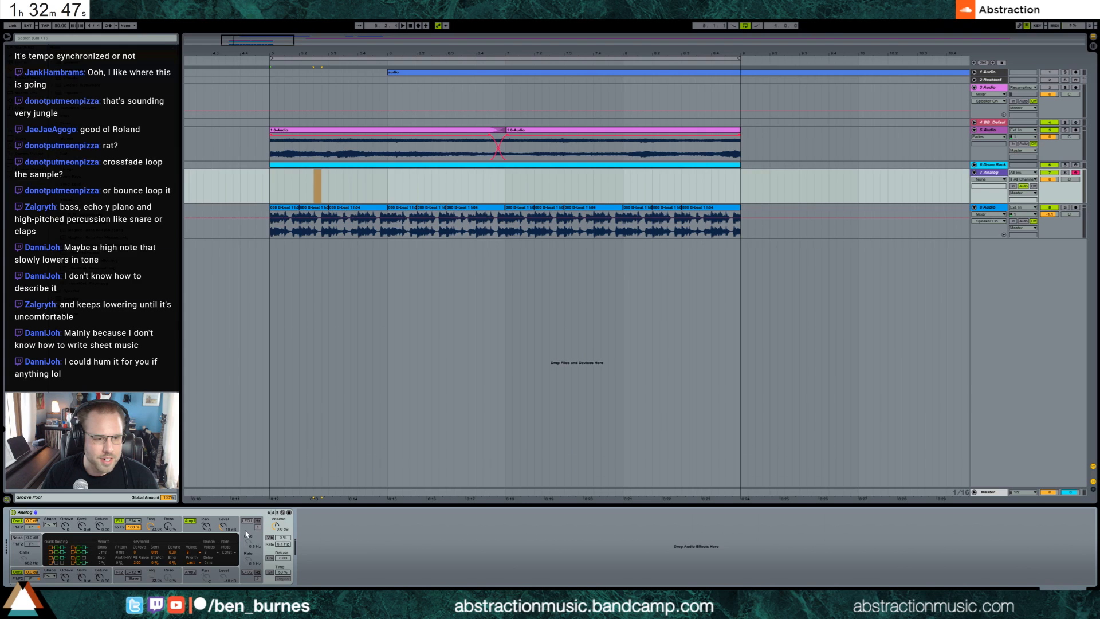
# Step: Give Analog's oscillator 1 a falling pitch envelope of 100% with a longer time, and switch oscillator 2 off
pyautogui.click(15, 530)
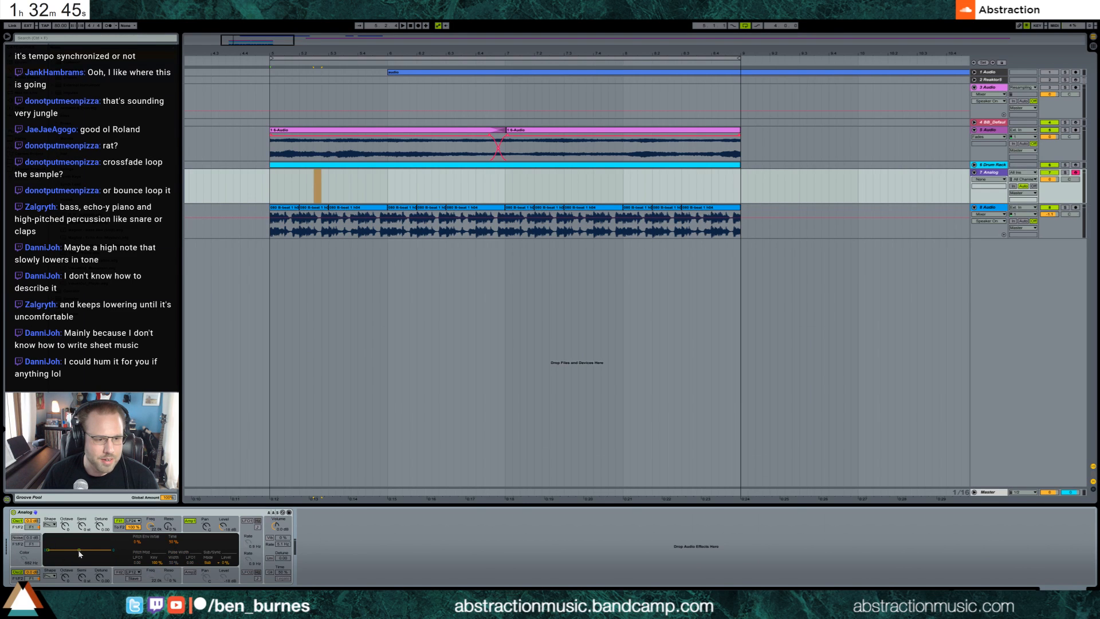
pyautogui.moveTo(57, 548); pyautogui.dragTo(57, 546)
pyautogui.moveTo(173, 537); pyautogui.dragTo(174, 531)
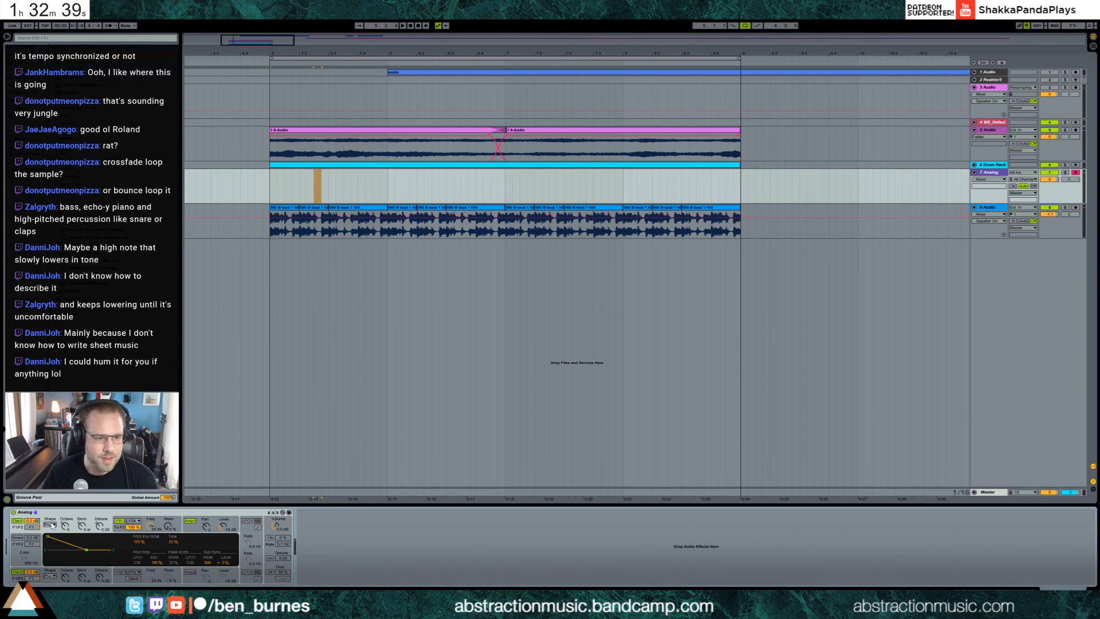
pyautogui.click(30, 572)
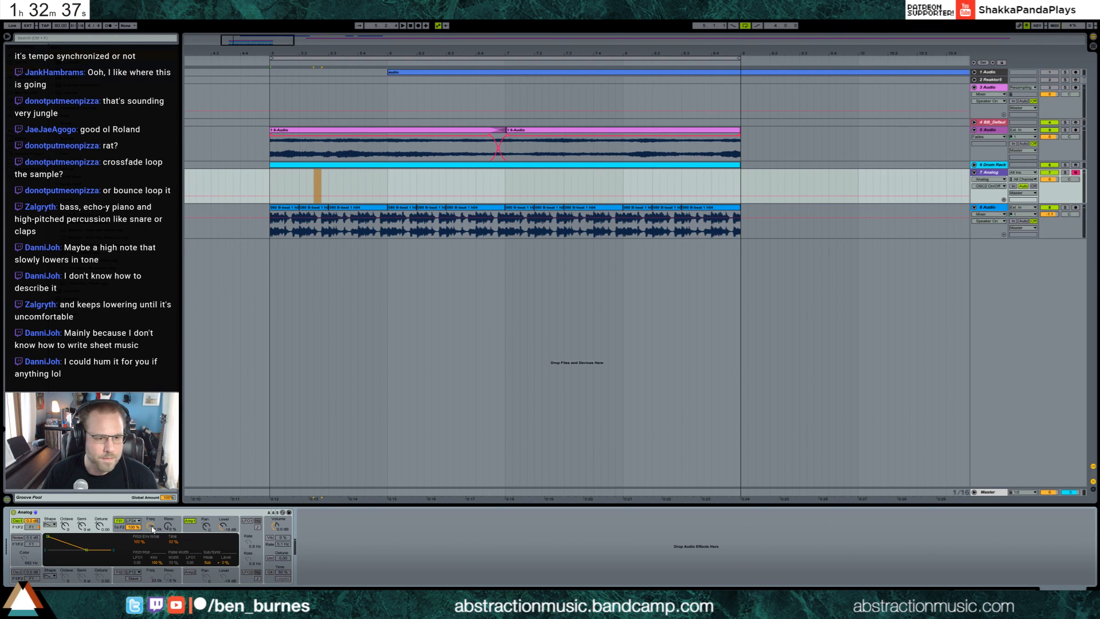
# Step: Lower Analog's filter 1 cutoff and raise its resonance, lengthening oscillator 1's pitch envelope as well
pyautogui.moveTo(151, 526); pyautogui.dragTo(151, 561)
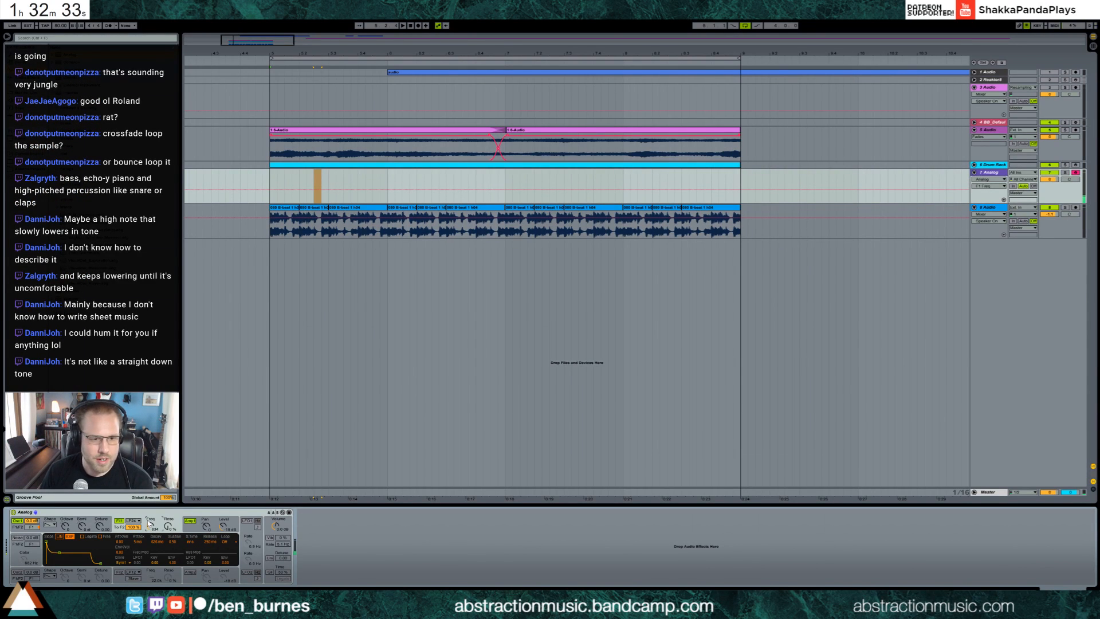
pyautogui.click(13, 531)
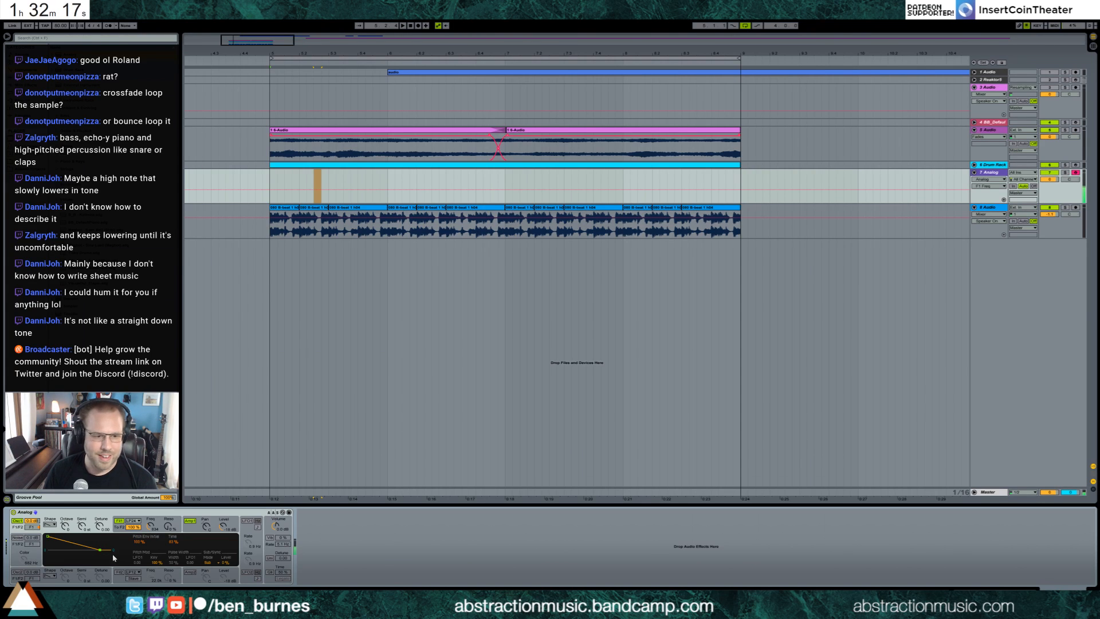
pyautogui.moveTo(168, 526)
pyautogui.mouseDown()
pyautogui.moveTo(168, 497)
pyautogui.moveTo(169, 512)
pyautogui.mouseUp()
# Step: Enable unison in Analog with increased detune, and raise the level of amplifier 1
pyautogui.click(270, 558)
pyautogui.moveTo(287, 558); pyautogui.dragTo(288, 541)
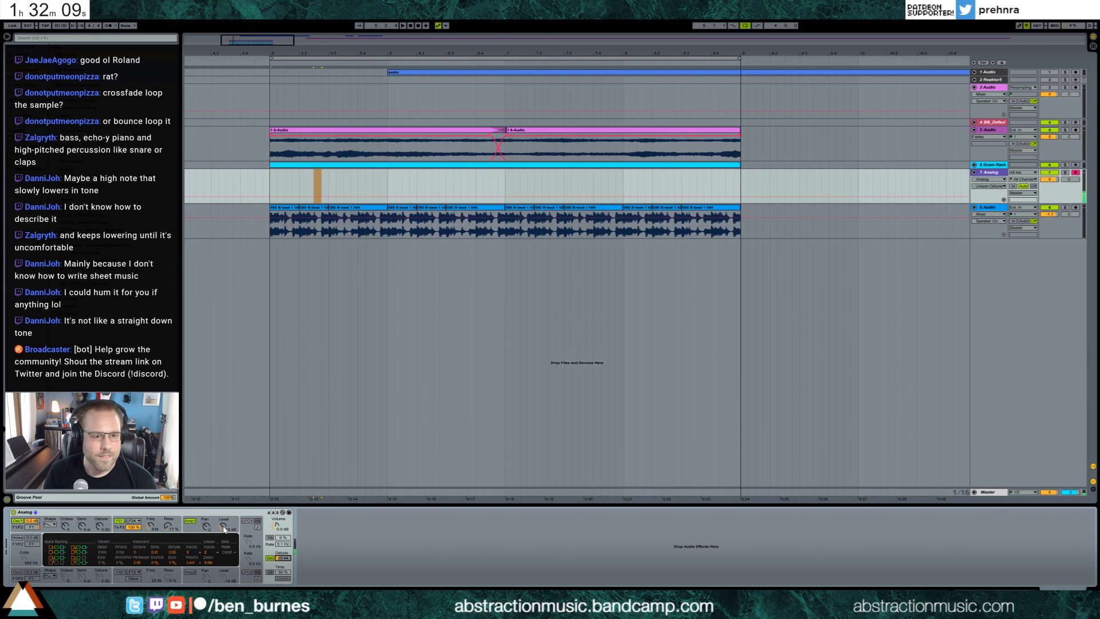
pyautogui.moveTo(224, 528); pyautogui.dragTo(224, 523)
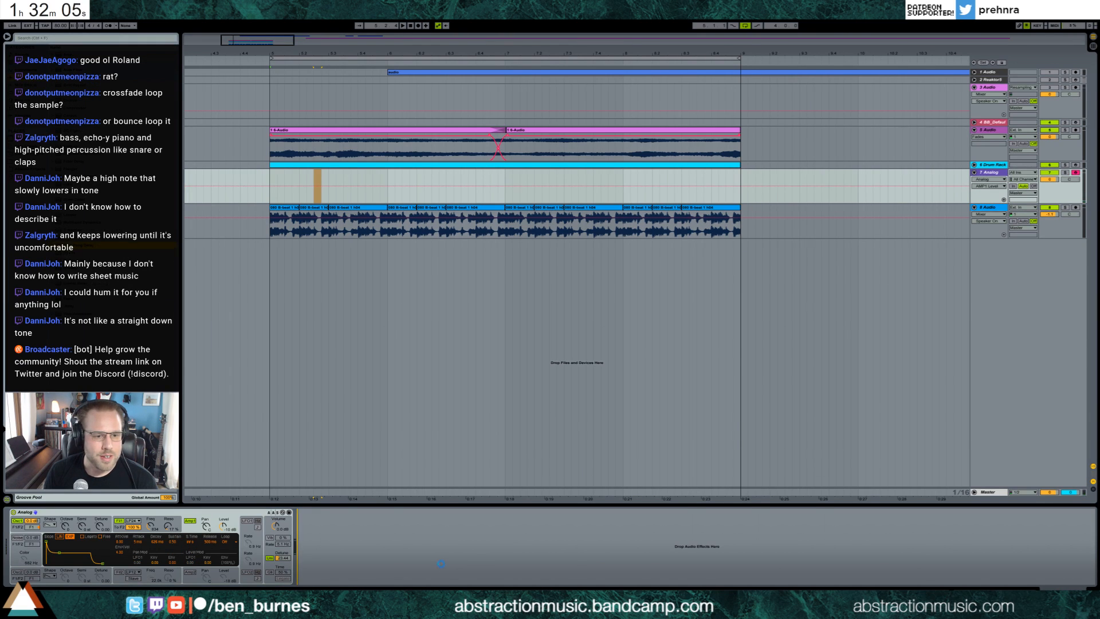
# Step: Add a Ping Pong Delay after Analog, and create a return track with the ValhallaRoom reverb on it
pyautogui.moveTo(441, 563); pyautogui.dragTo(441, 563)
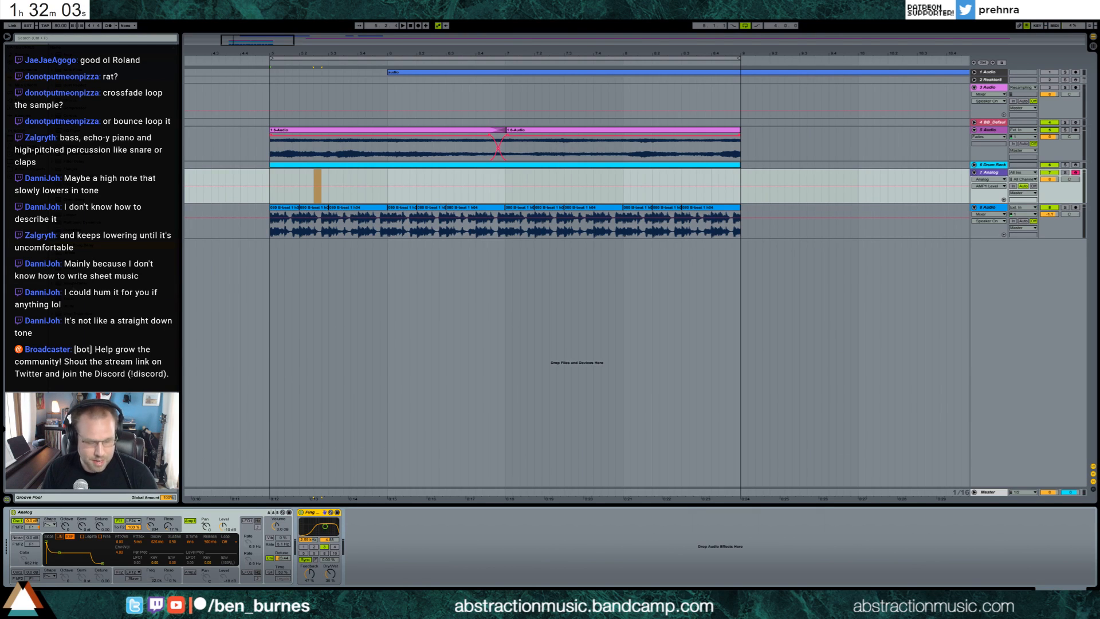
pyautogui.hotkey('ctrl', 'alt', 't')
pyautogui.click(33, 100)
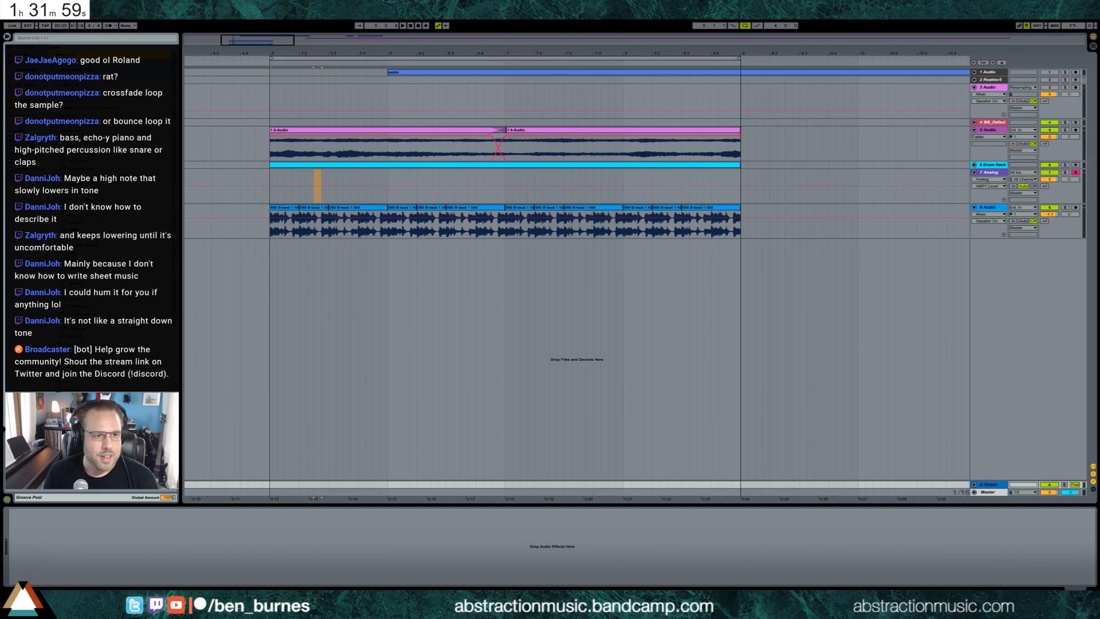
pyautogui.moveTo(383, 552); pyautogui.dragTo(329, 557)
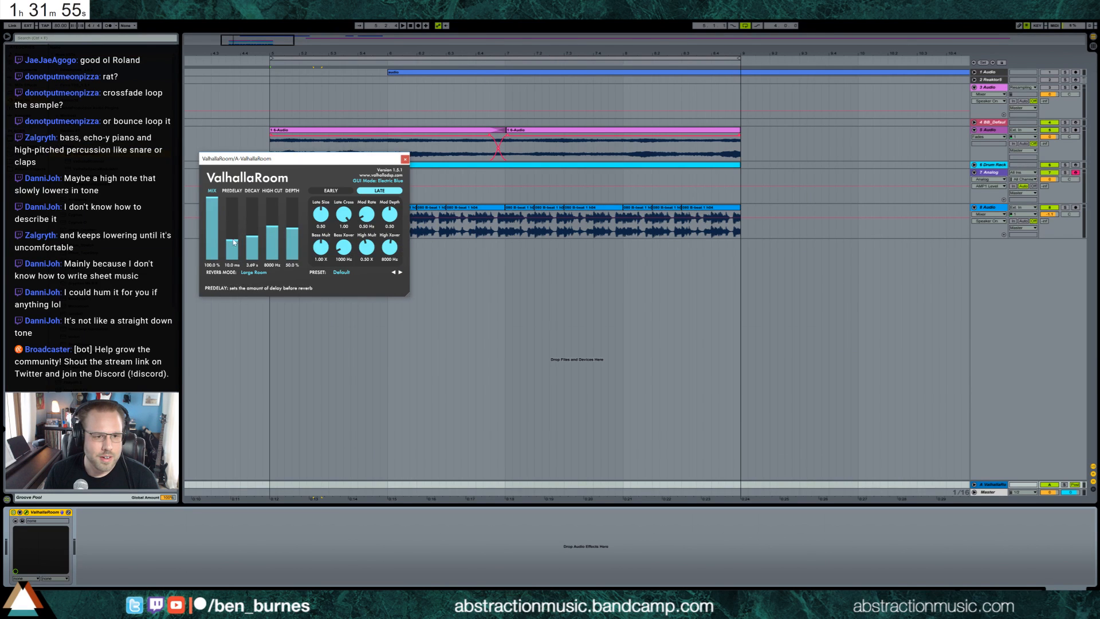
# Step: Lower ValhallaRoom's high cut to 6900 Hz and its depth to 36.2%, and send the Analog track to the reverb return
pyautogui.moveTo(275, 227); pyautogui.dragTo(289, 227)
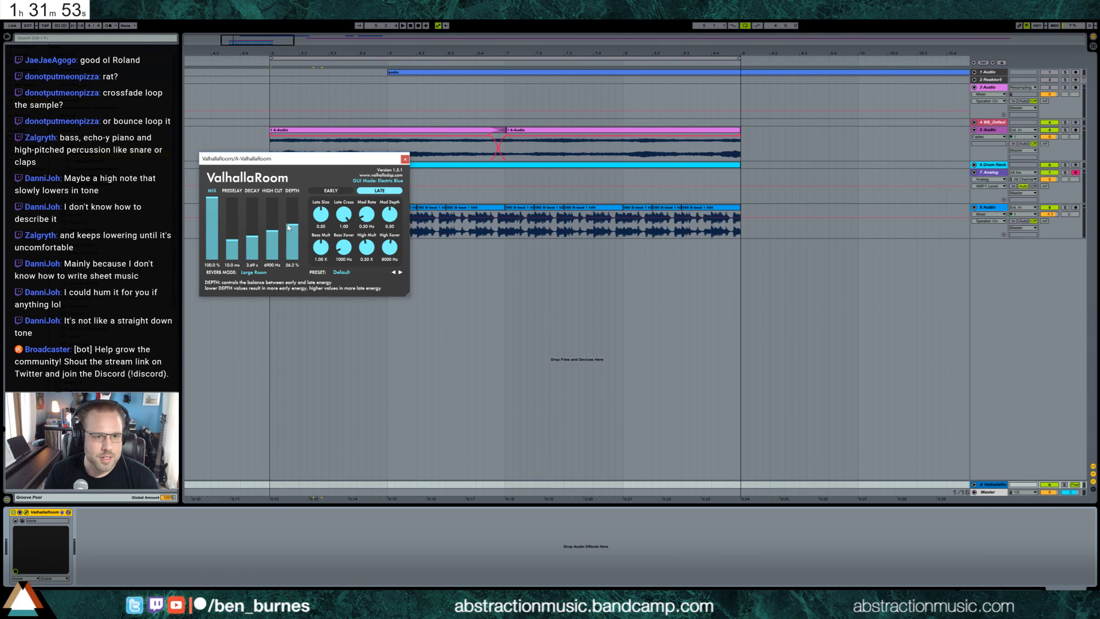
pyautogui.click(405, 160)
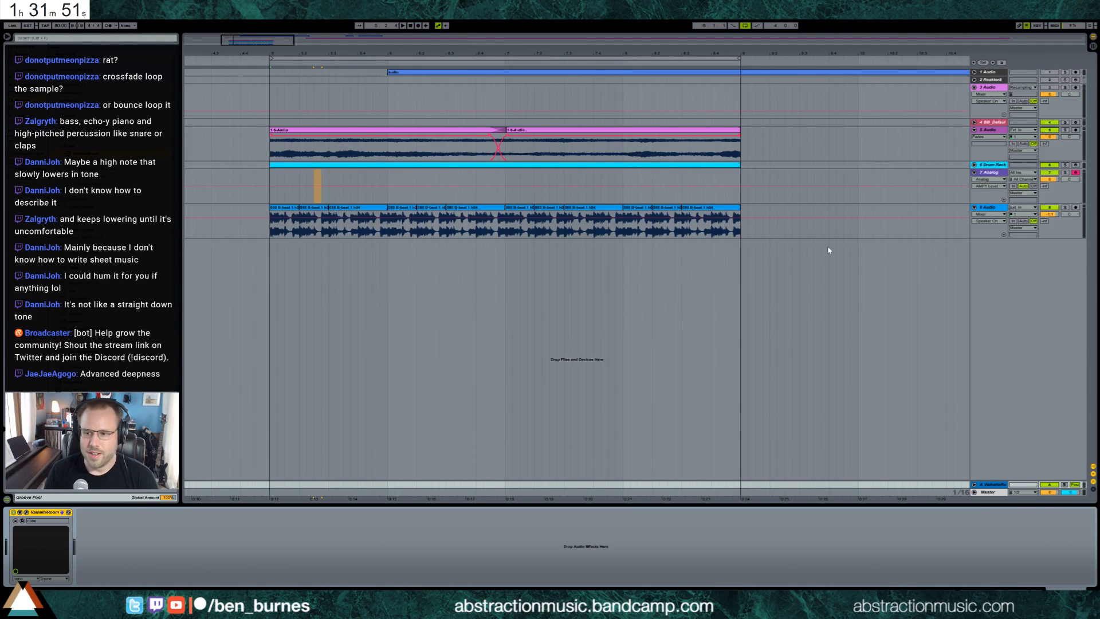
pyautogui.moveTo(1043, 186); pyautogui.dragTo(1044, 163)
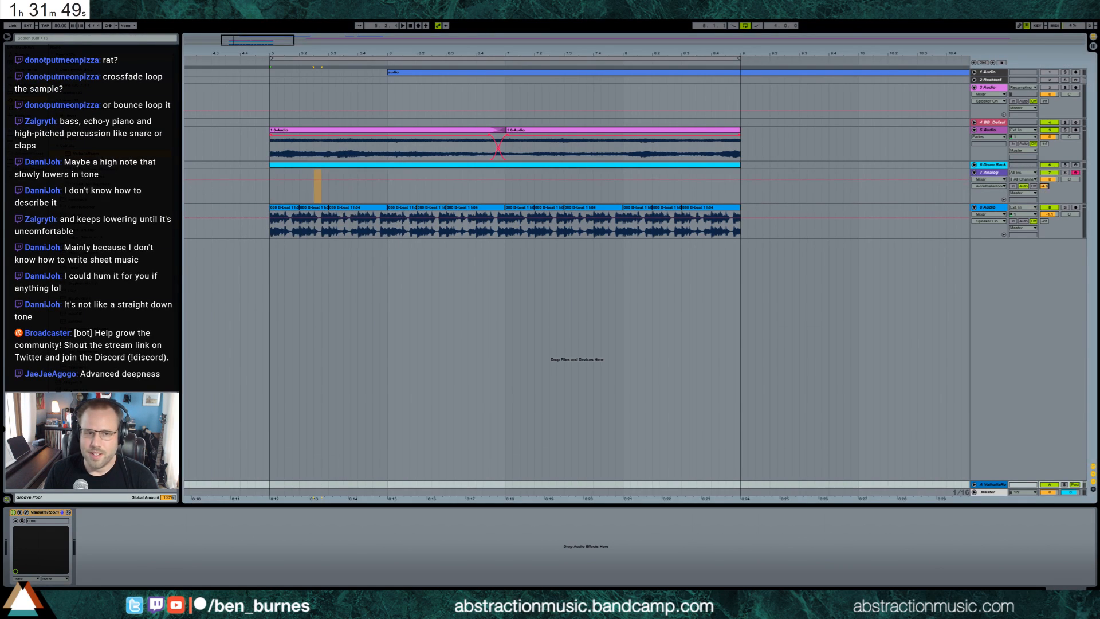
# Step: Switch on oscillator 2 in Analog and choose a different waveform for it
pyautogui.click(994, 183)
pyautogui.click(18, 571)
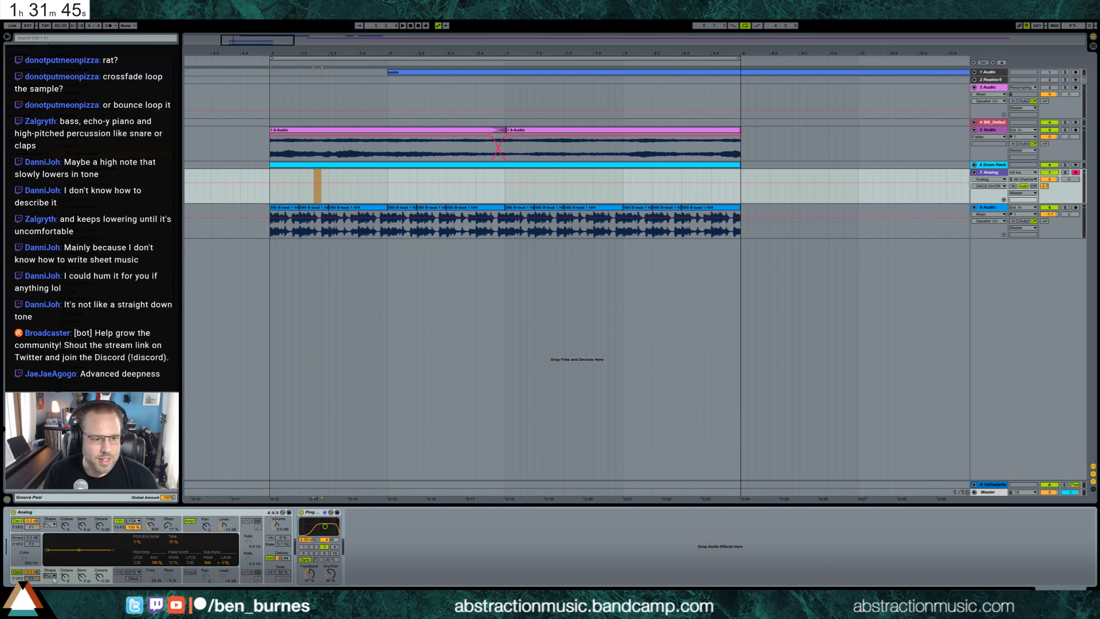
pyautogui.click(49, 574)
pyautogui.click(50, 551)
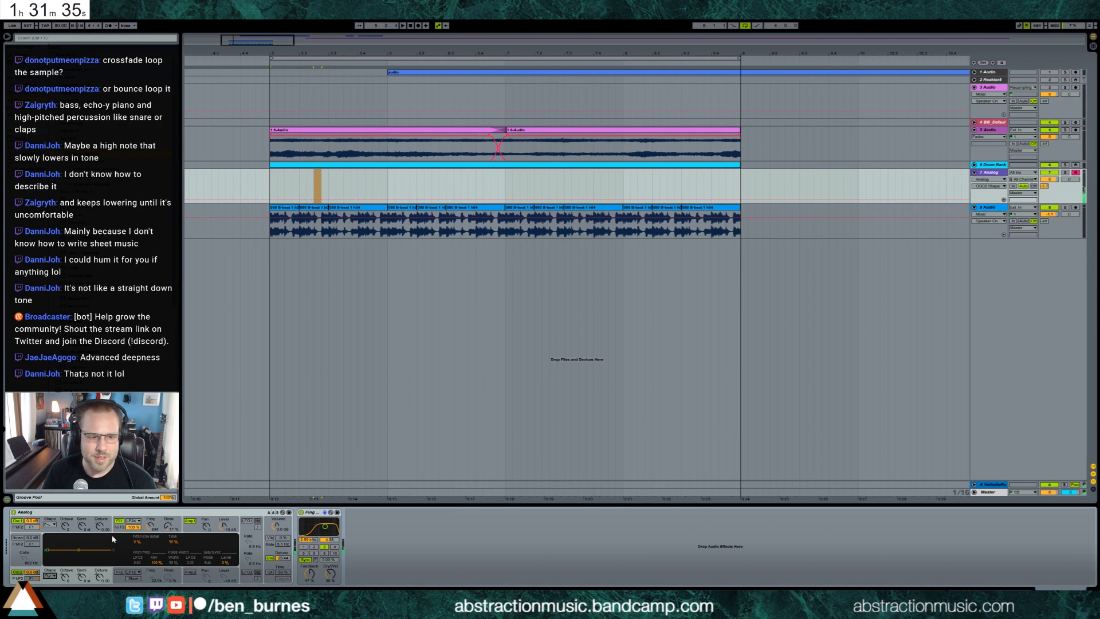
# Step: Lengthen the attack of amplifier 1's envelope in Analog and set its slope to linear
pyautogui.click(204, 527)
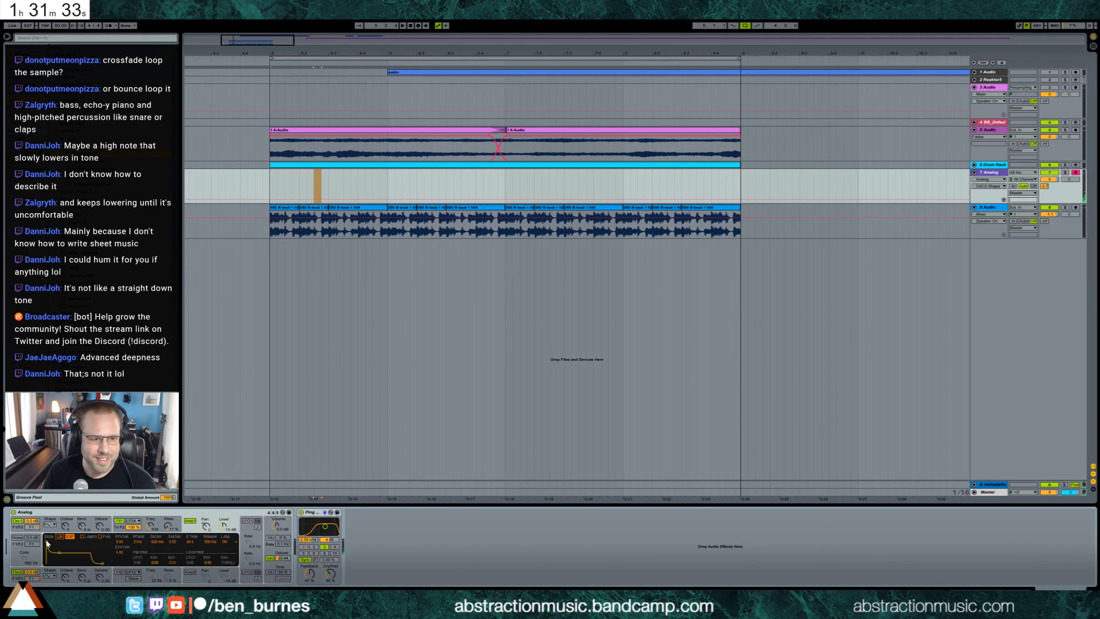
pyautogui.moveTo(47, 541); pyautogui.dragTo(65, 540)
pyautogui.click(59, 536)
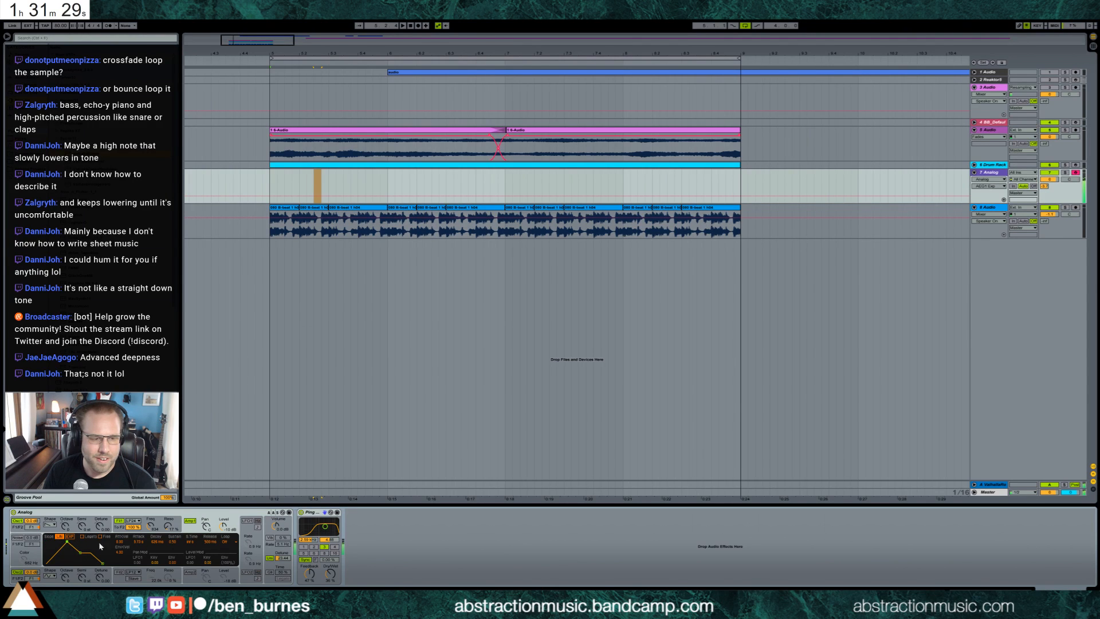
# Step: Record a long sustained note on the Analog track, starting at bar 5
pyautogui.click(273, 188)
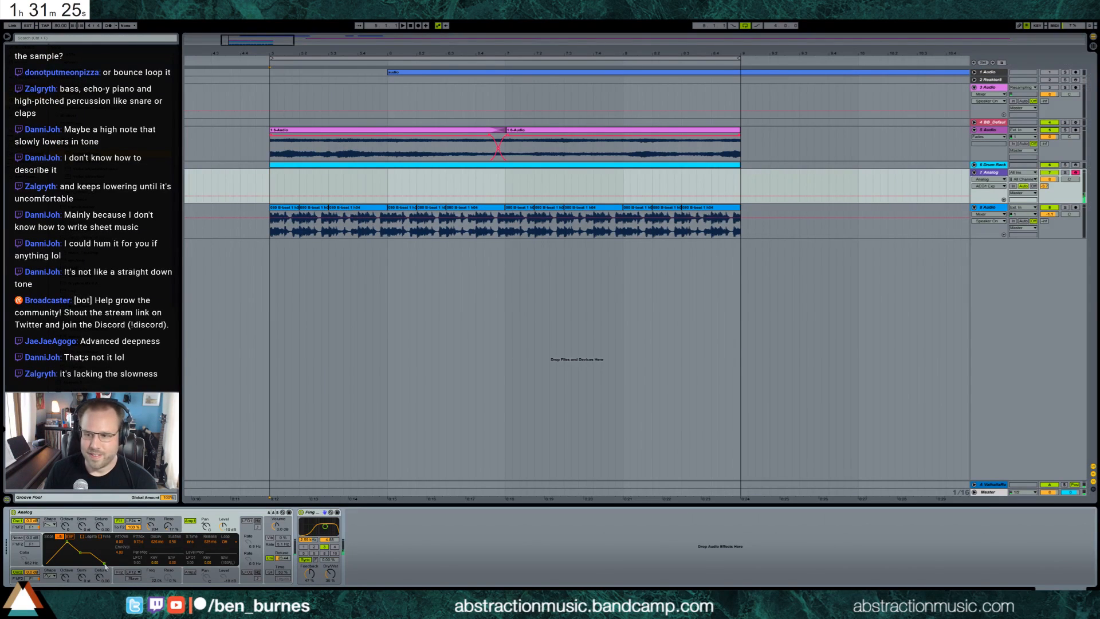
pyautogui.click(33, 529)
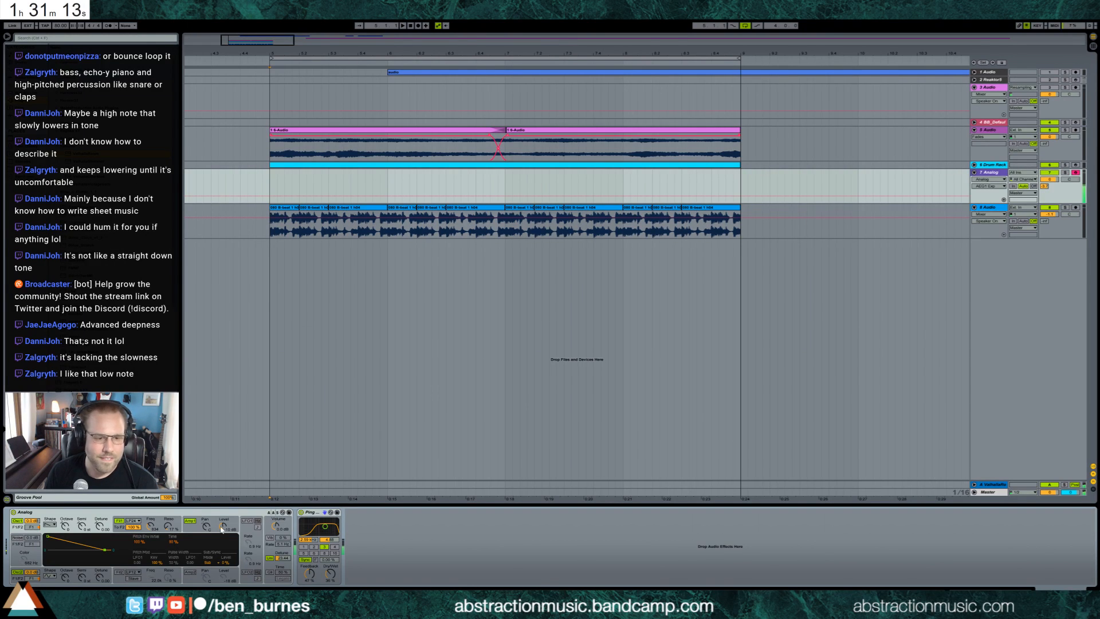
pyautogui.click(419, 26)
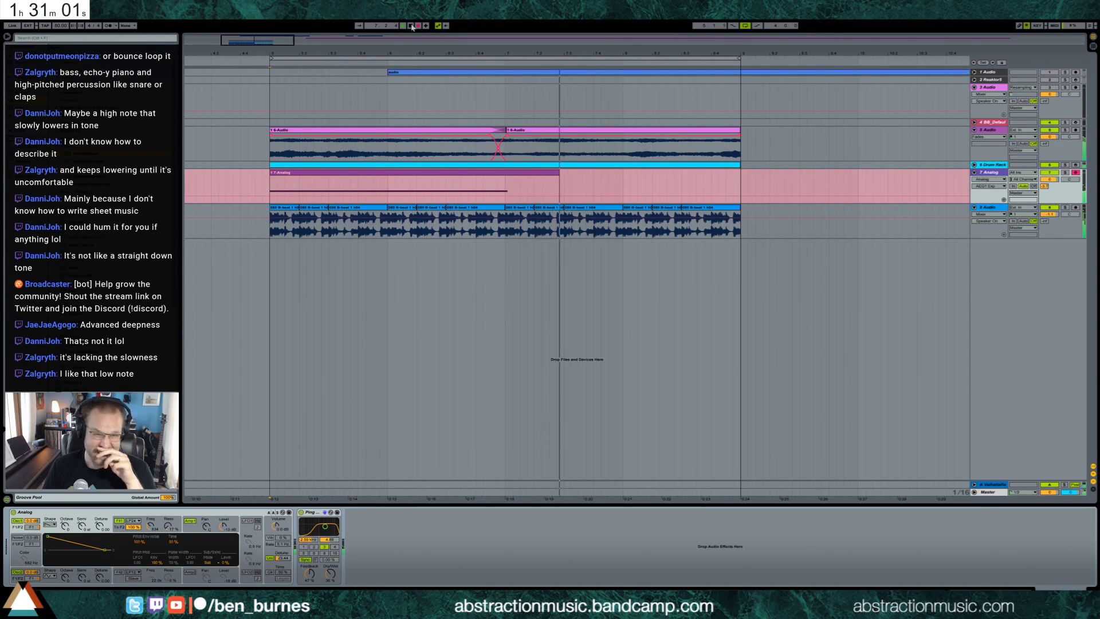
pyautogui.click(418, 26)
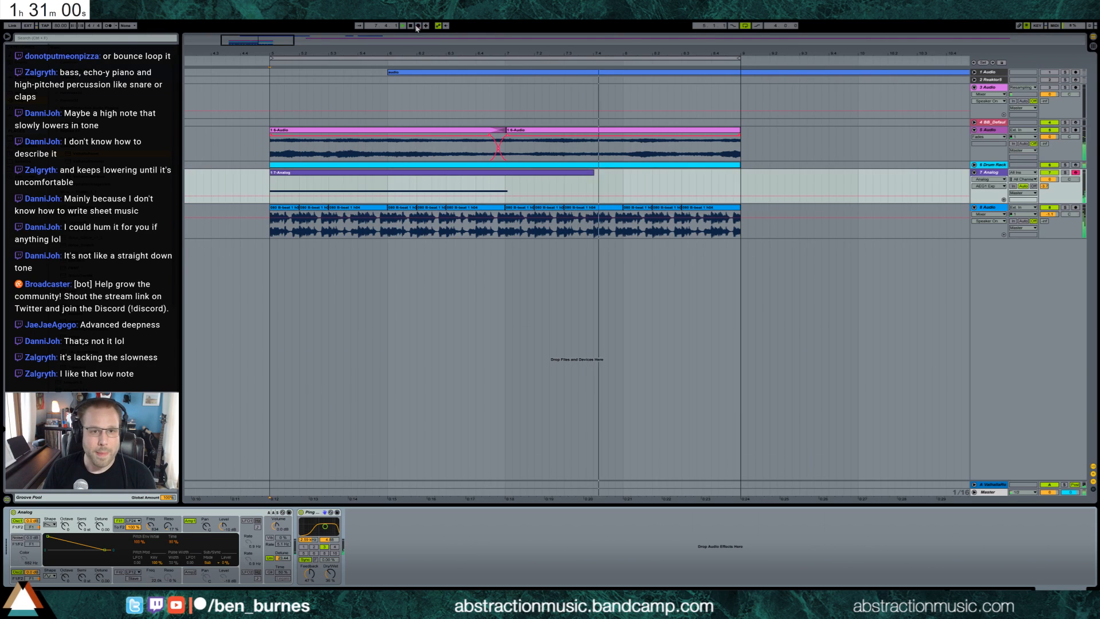
# Step: Duplicate the notes of the Drum Rack clip's first two bars, and raise the second copied high note by one pad
pyautogui.click(975, 165)
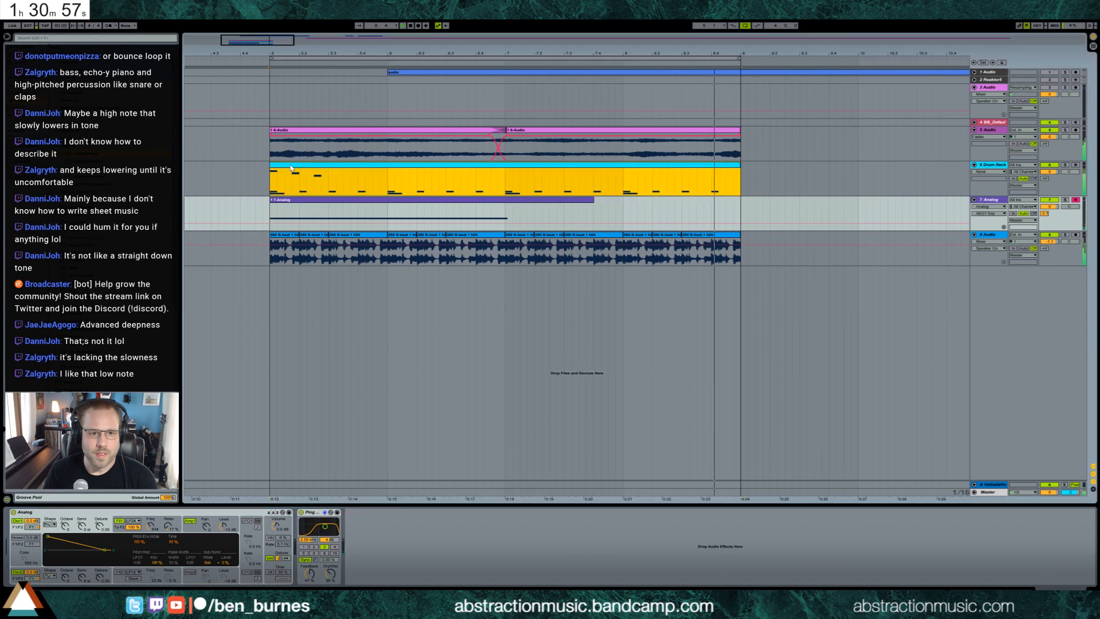
pyautogui.doubleClick(291, 168)
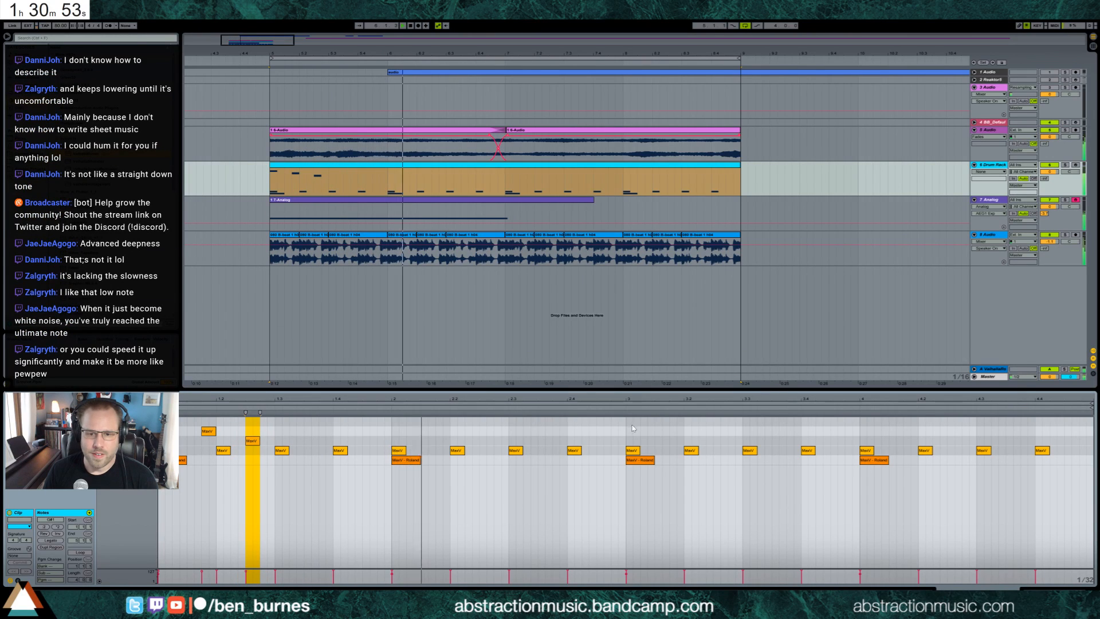
pyautogui.moveTo(630, 423); pyautogui.dragTo(171, 447)
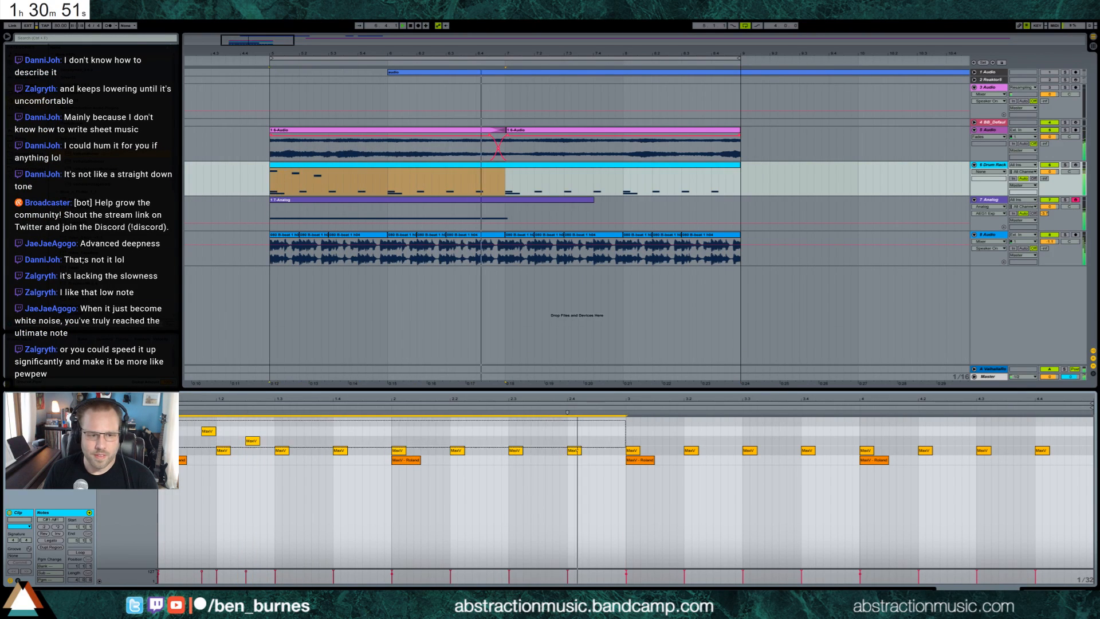
pyautogui.hotkey('ctrl', 'd')
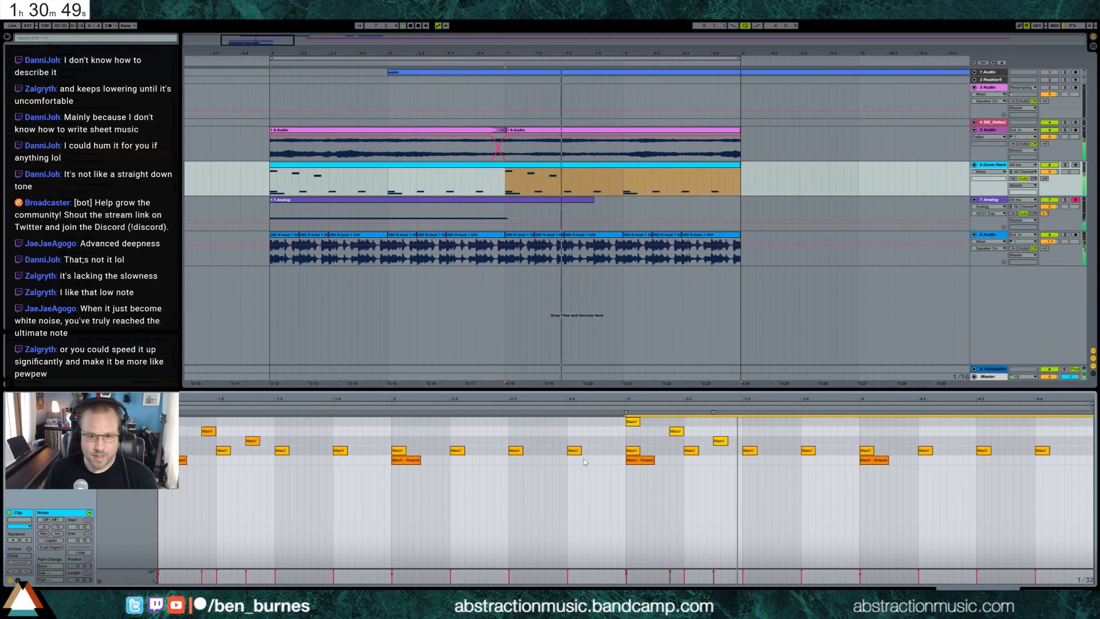
pyautogui.moveTo(677, 432); pyautogui.dragTo(676, 422)
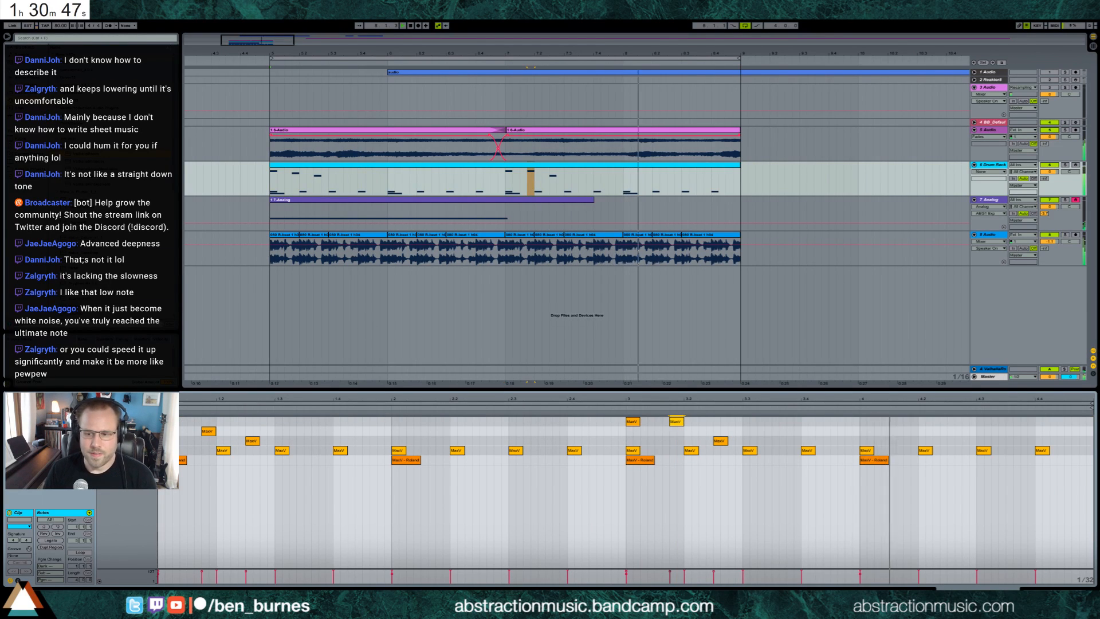
# Step: Raise the Drum Rack track's send to the ValhallaRoom return
pyautogui.hotkey('shift', 'Tab')
pyautogui.click(549, 165)
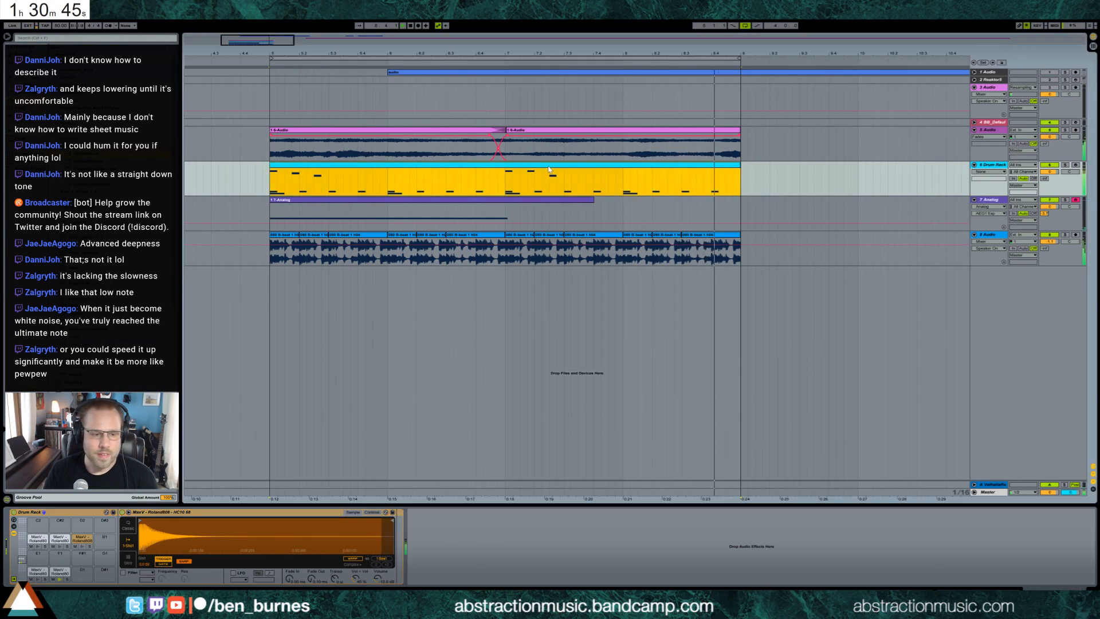
pyautogui.moveTo(1044, 178); pyautogui.dragTo(1044, 150)
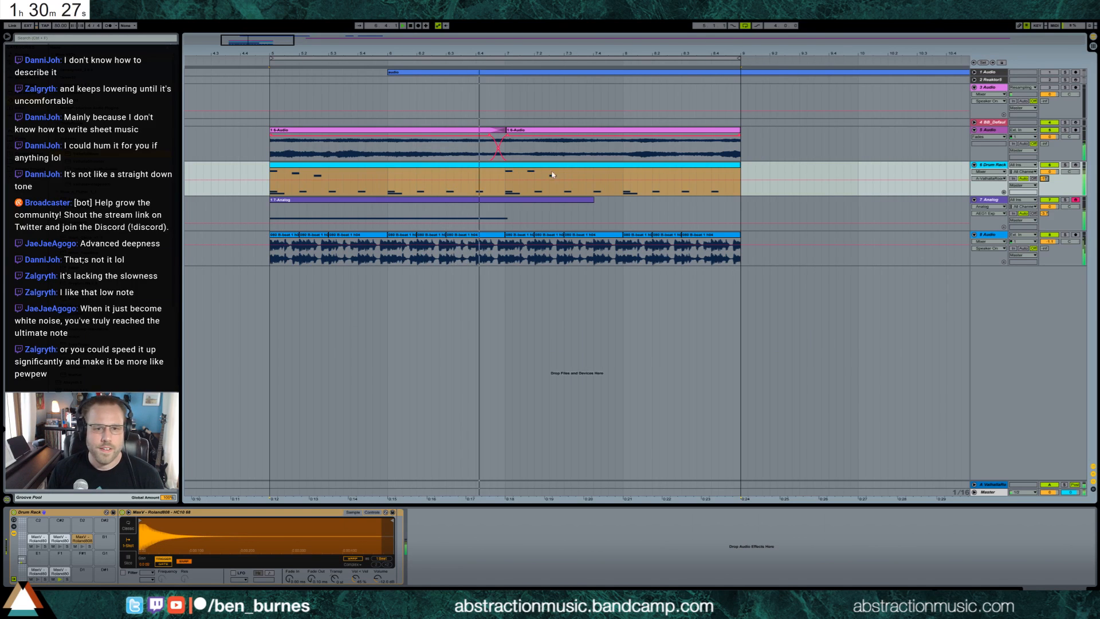
# Step: Adjust the release of amplifier 1's envelope in Analog
pyautogui.click(584, 205)
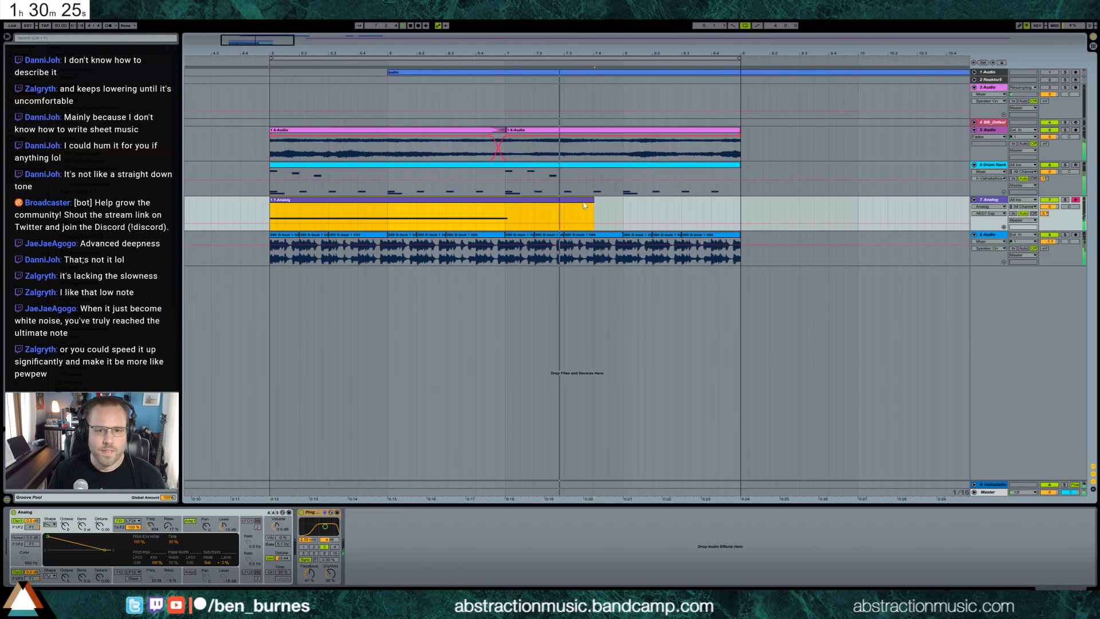
pyautogui.click(198, 526)
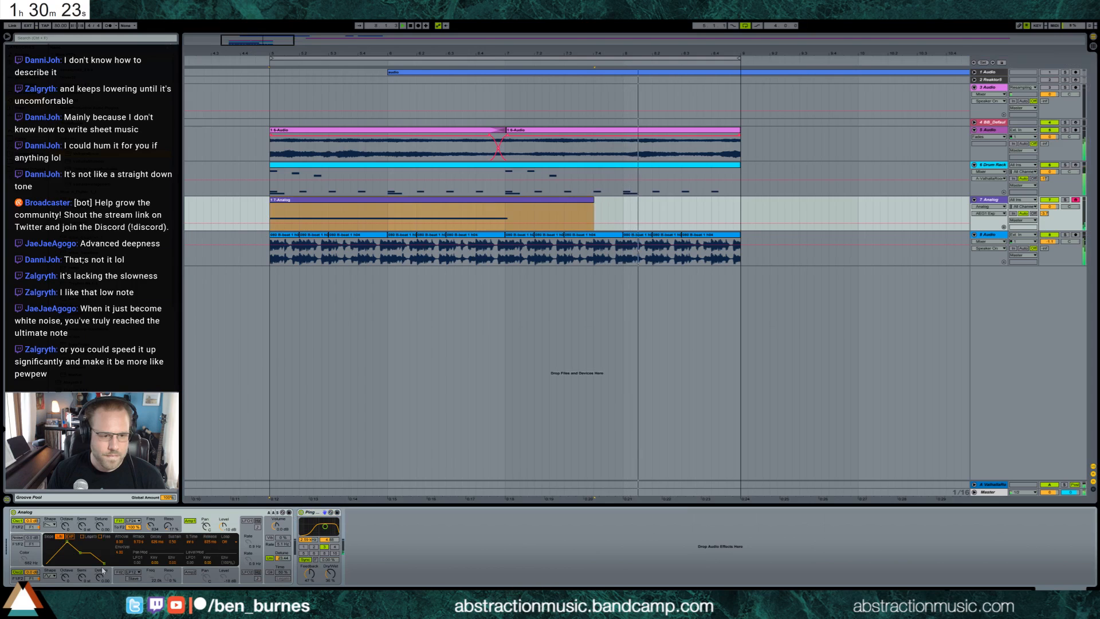
pyautogui.moveTo(103, 570); pyautogui.dragTo(107, 570)
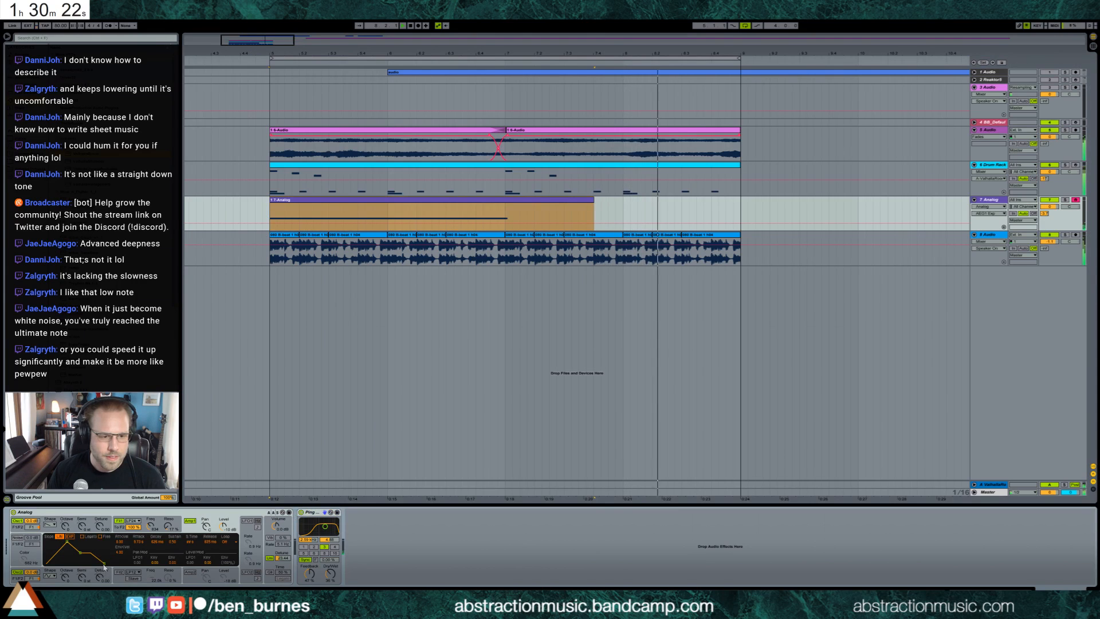
# Step: Add a return chain to the Drum Rack with a fully wet Ping Pong Delay followed by Reverb, and adjust the reverb's decay time
pyautogui.click(526, 164)
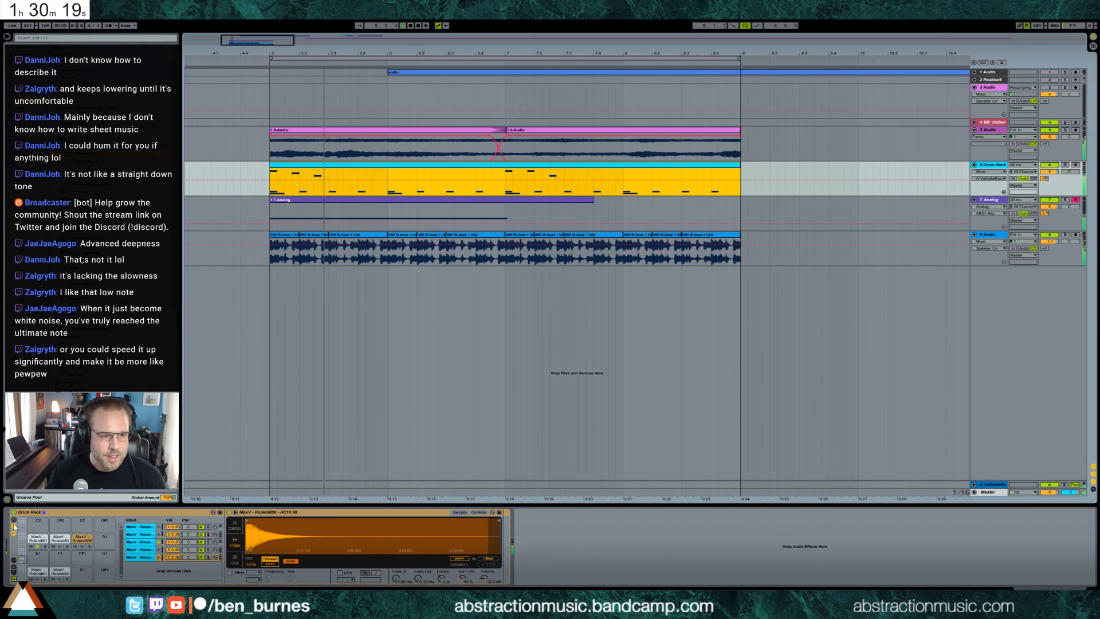
pyautogui.click(15, 570)
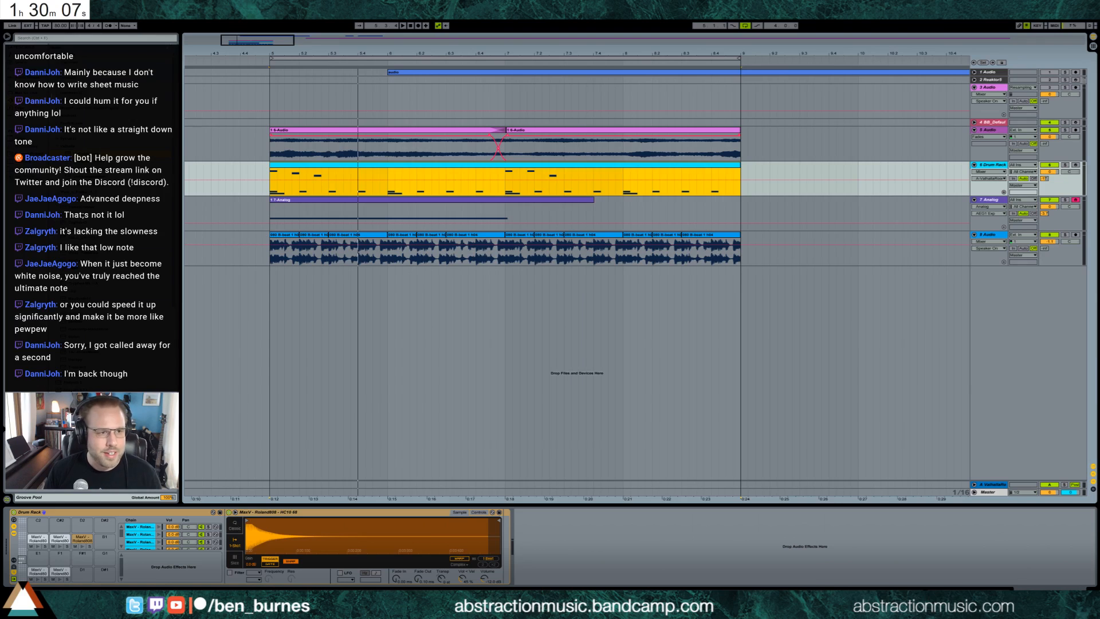
pyautogui.click(28, 77)
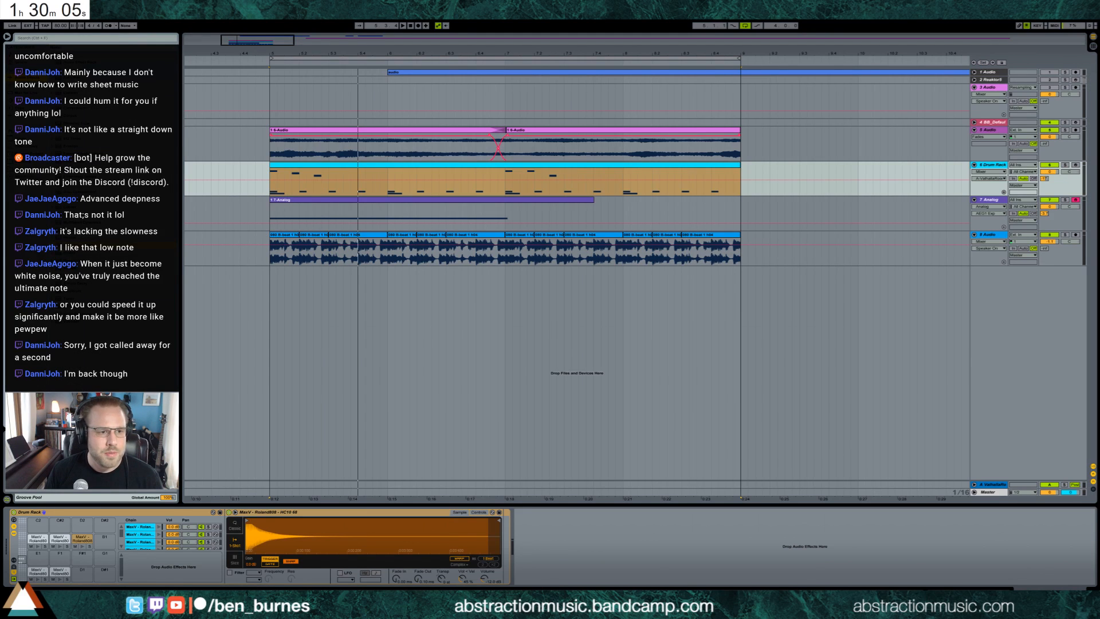
pyautogui.moveTo(138, 579); pyautogui.dragTo(139, 578)
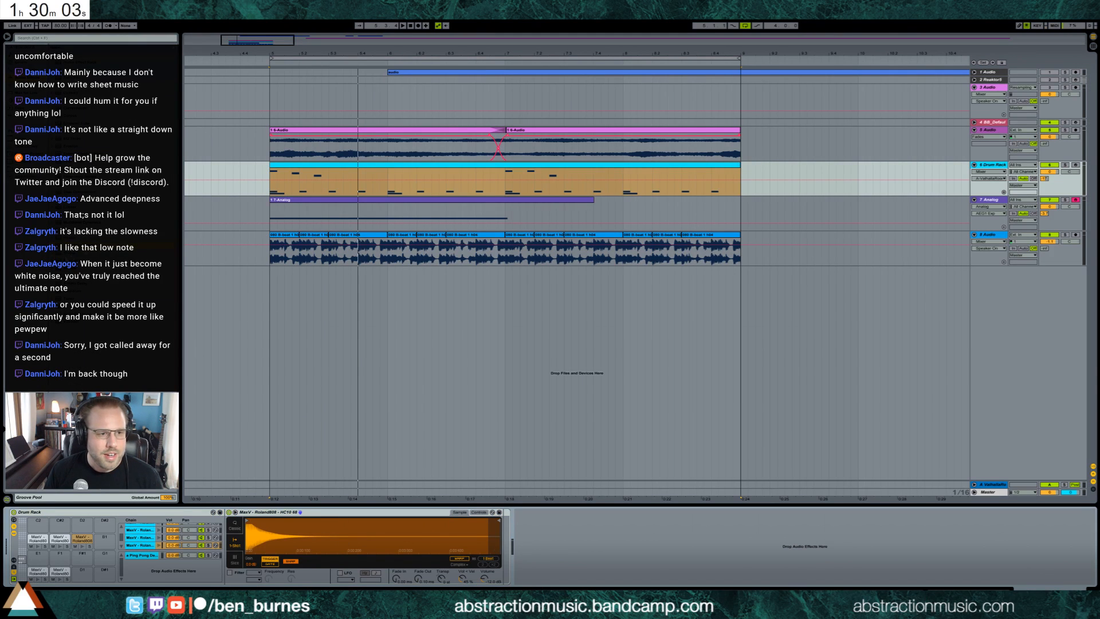
pyautogui.click(144, 555)
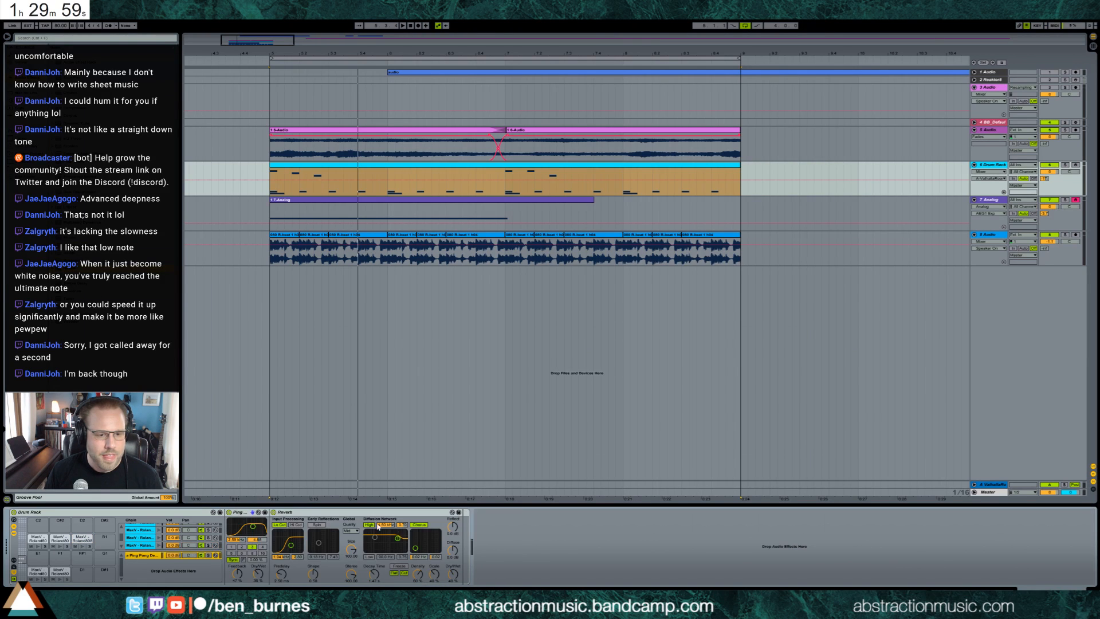
pyautogui.moveTo(258, 574); pyautogui.dragTo(258, 530)
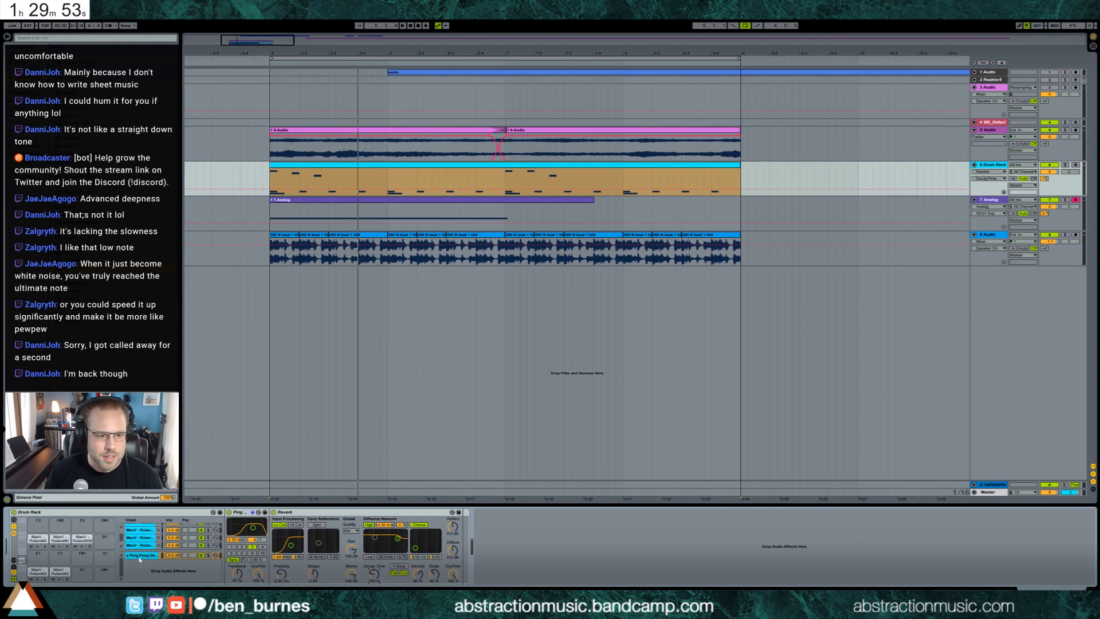
# Step: Show the sends of the Drum Rack's chains and raise the Roland808 pads' sends to the Ping Pong Delay return
pyautogui.click(13, 569)
pyautogui.scroll(2, 201, 541)
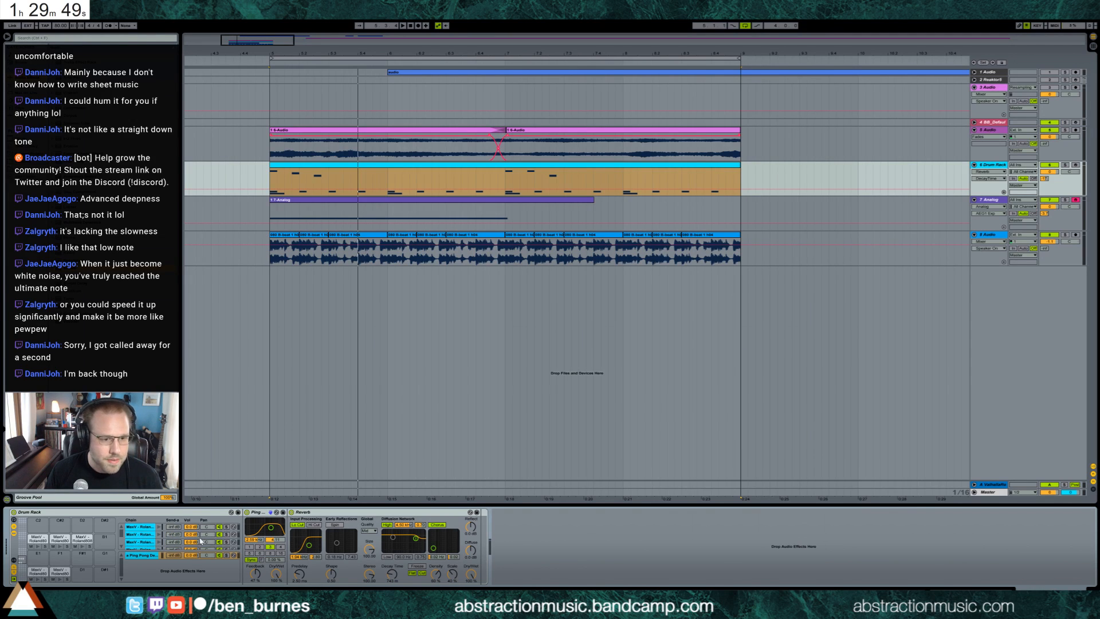
pyautogui.click(37, 538)
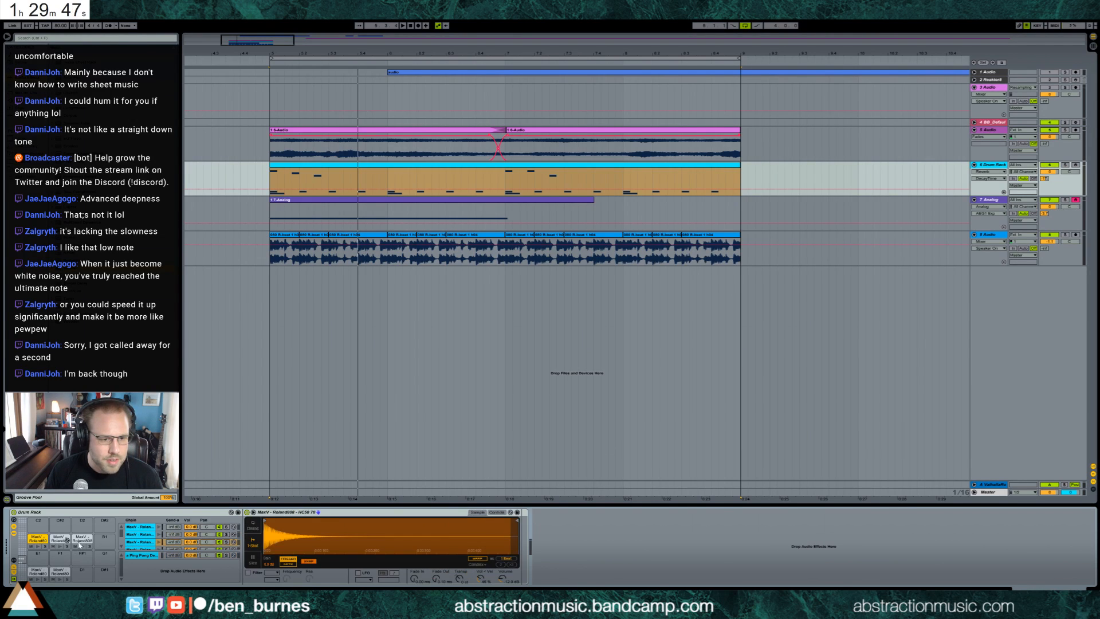
pyautogui.moveTo(173, 542)
pyautogui.mouseDown()
pyautogui.moveTo(174, 519)
pyautogui.moveTo(175, 540)
pyautogui.mouseUp()
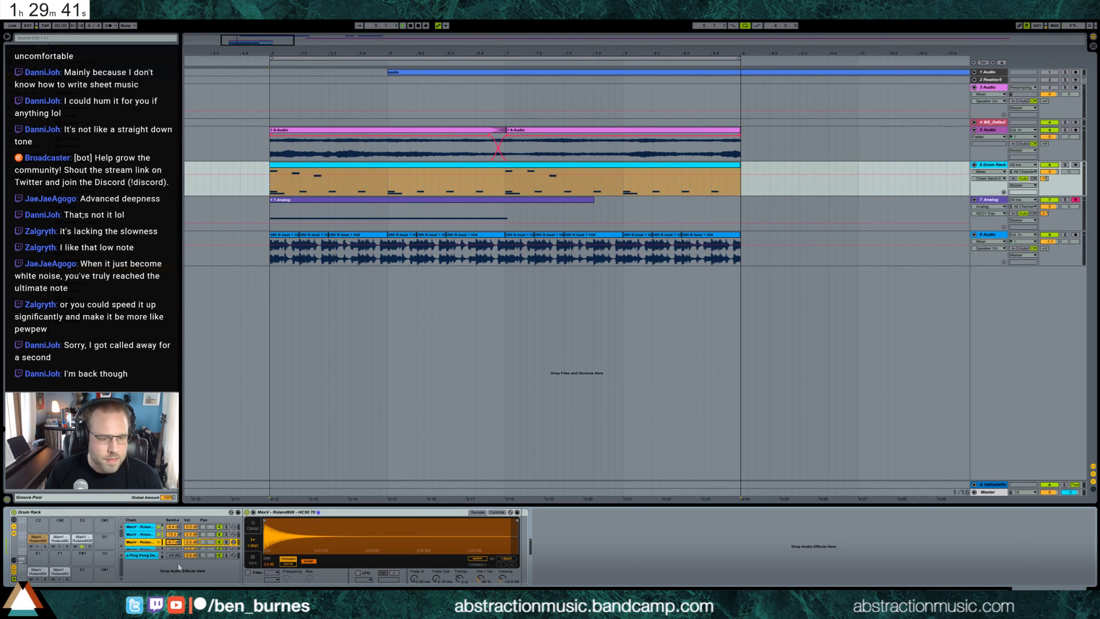
# Step: Play the loop while checking the Drum Rack's chains, and solo the Ping Pong Delay return chain
pyautogui.press('space')
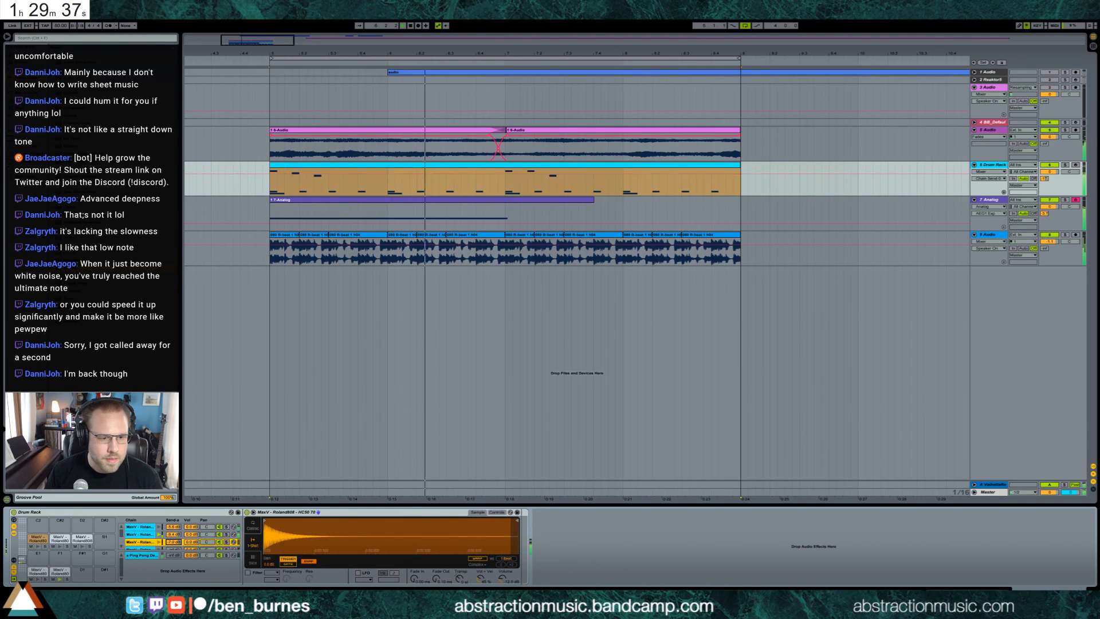
pyautogui.click(142, 556)
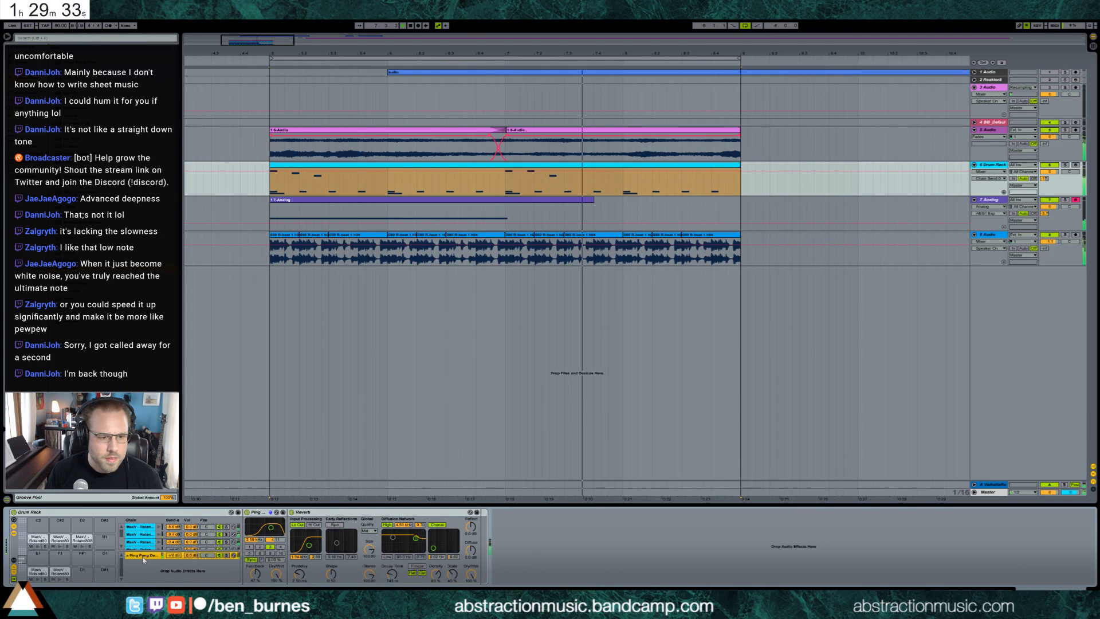
pyautogui.click(142, 535)
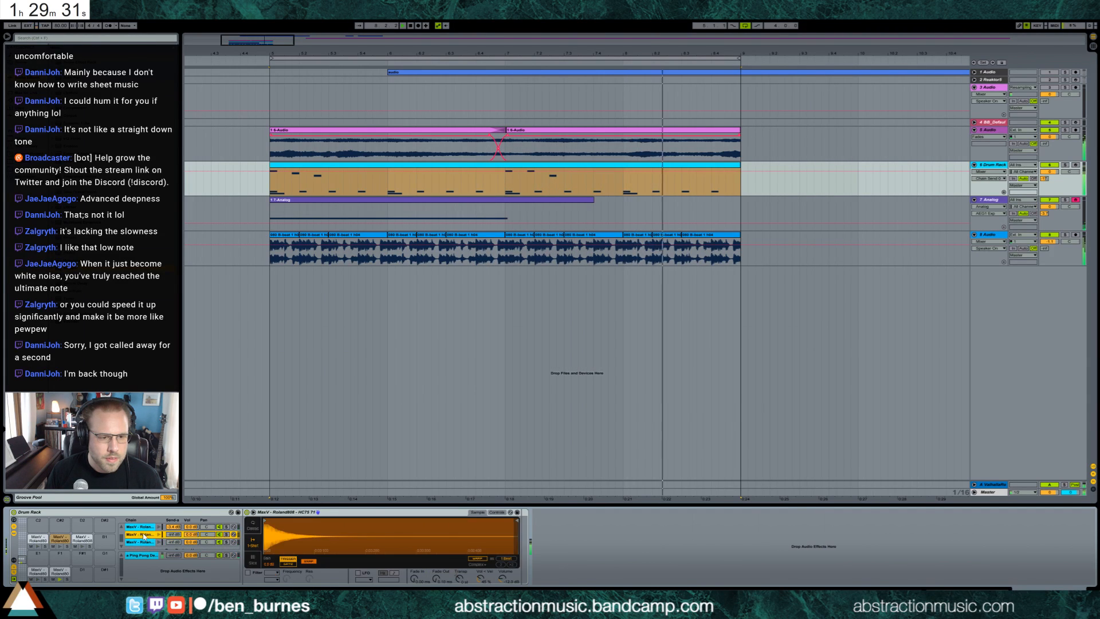
pyautogui.scroll(2, 143, 539)
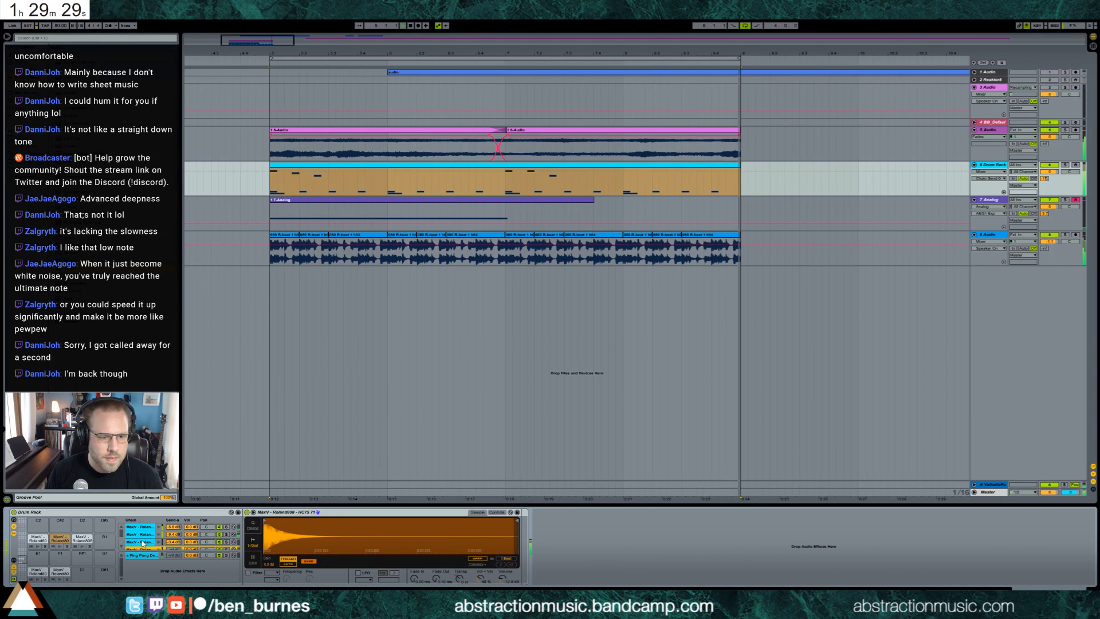
pyautogui.click(227, 555)
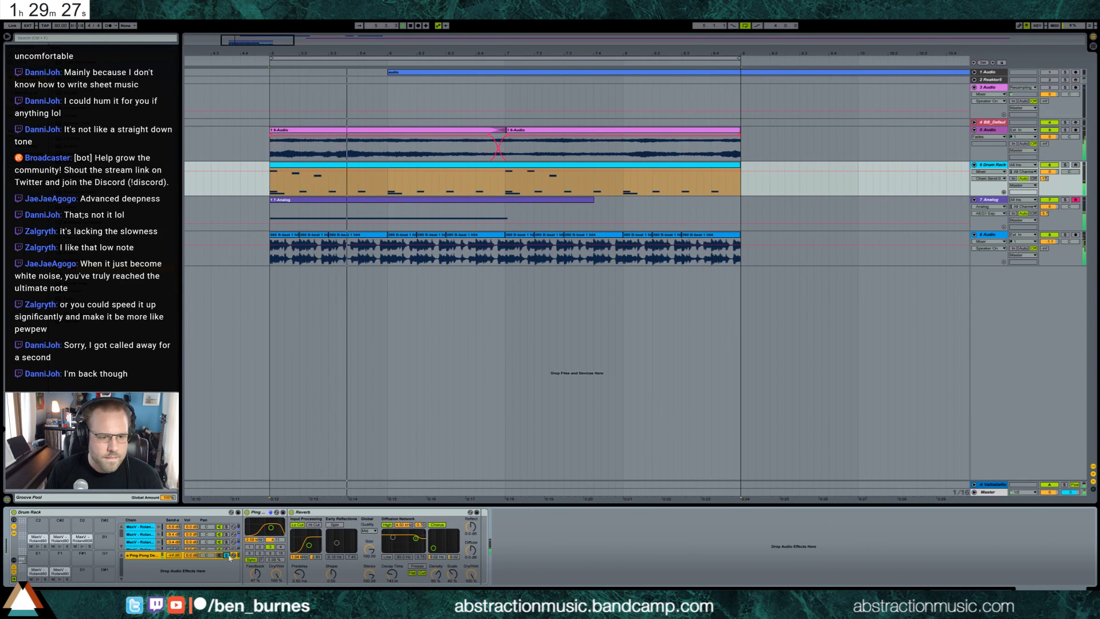
# Step: Solo the Drum Rack track and unsolo its Ping Pong Delay return chain, then select that chain while the loop plays
pyautogui.click(1065, 165)
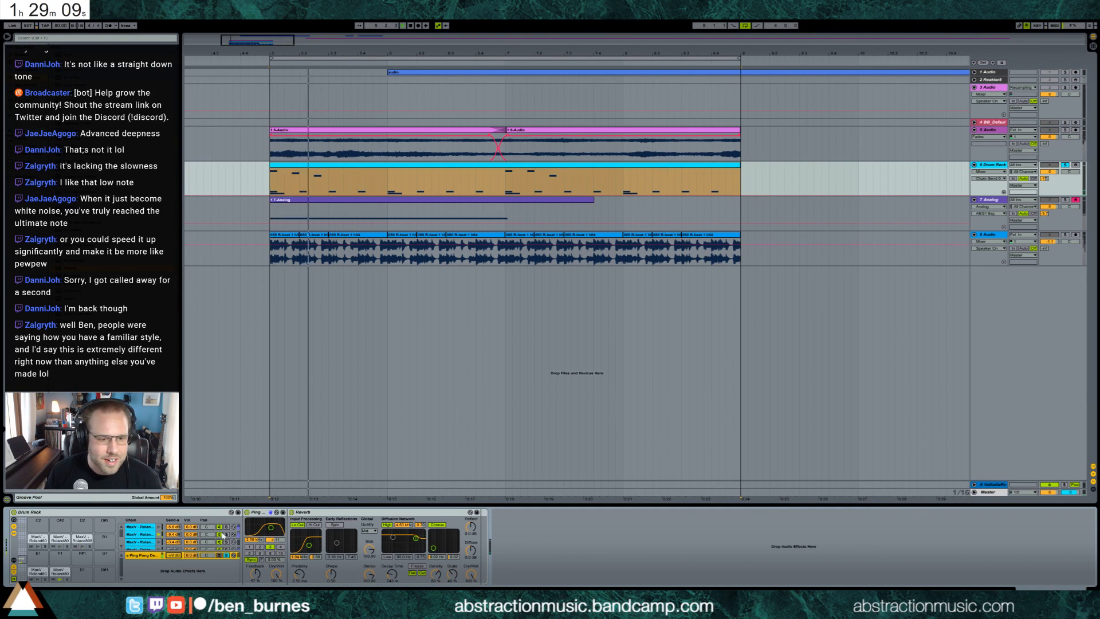
pyautogui.click(225, 557)
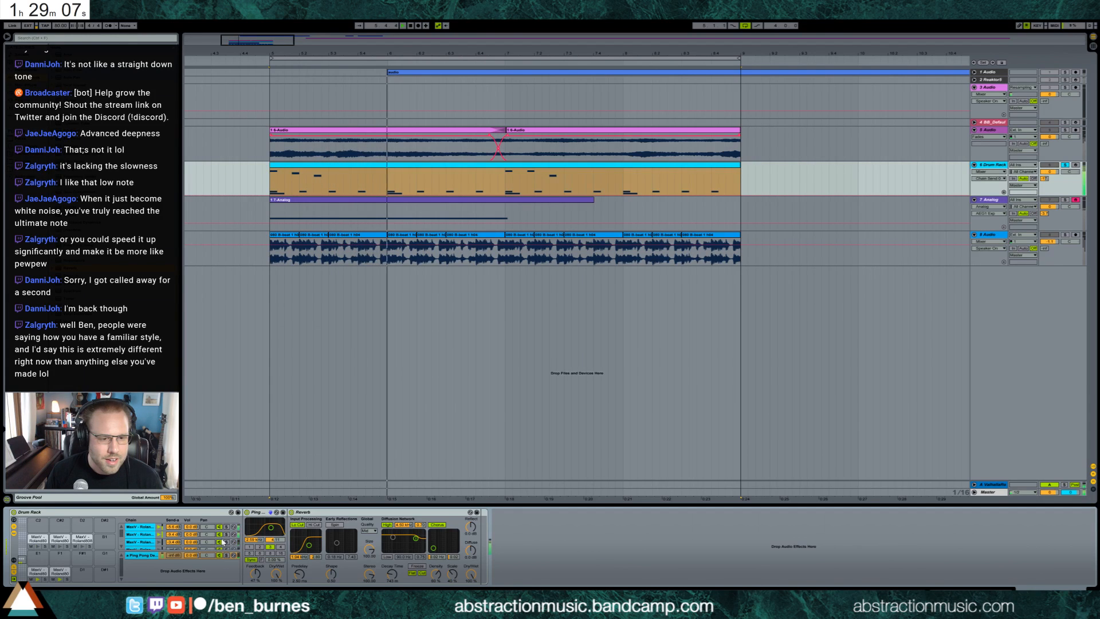
pyautogui.press('space')
pyautogui.press('space')
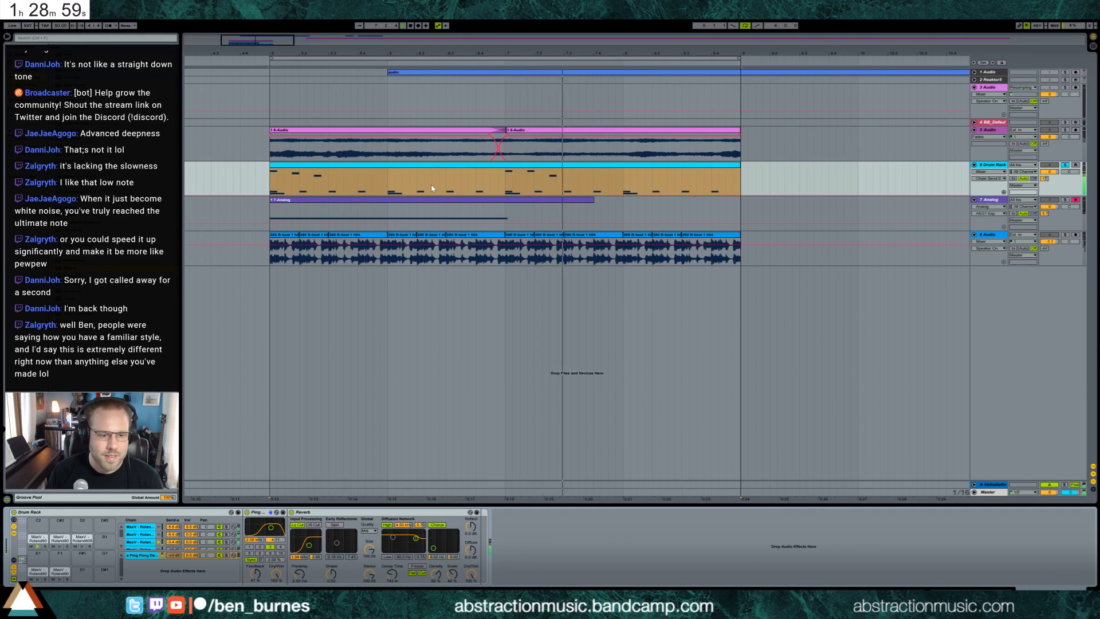
pyautogui.click(150, 557)
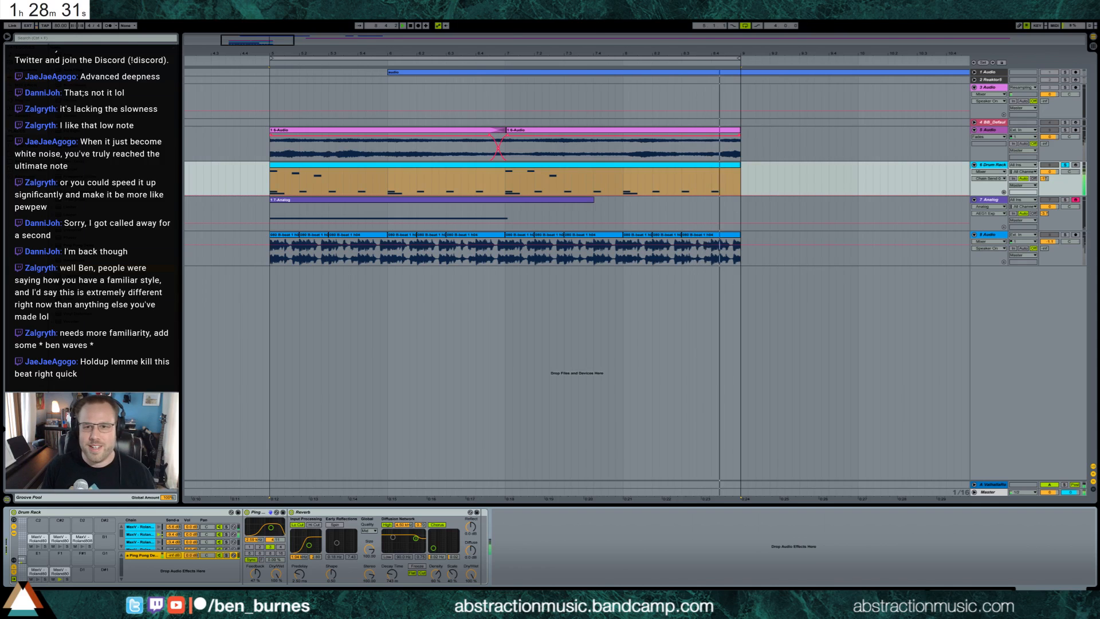
# Step: Switch to the picture viewer, view the circular badge image maximized, close it and return to Ableton Live
pyautogui.click(1051, 5)
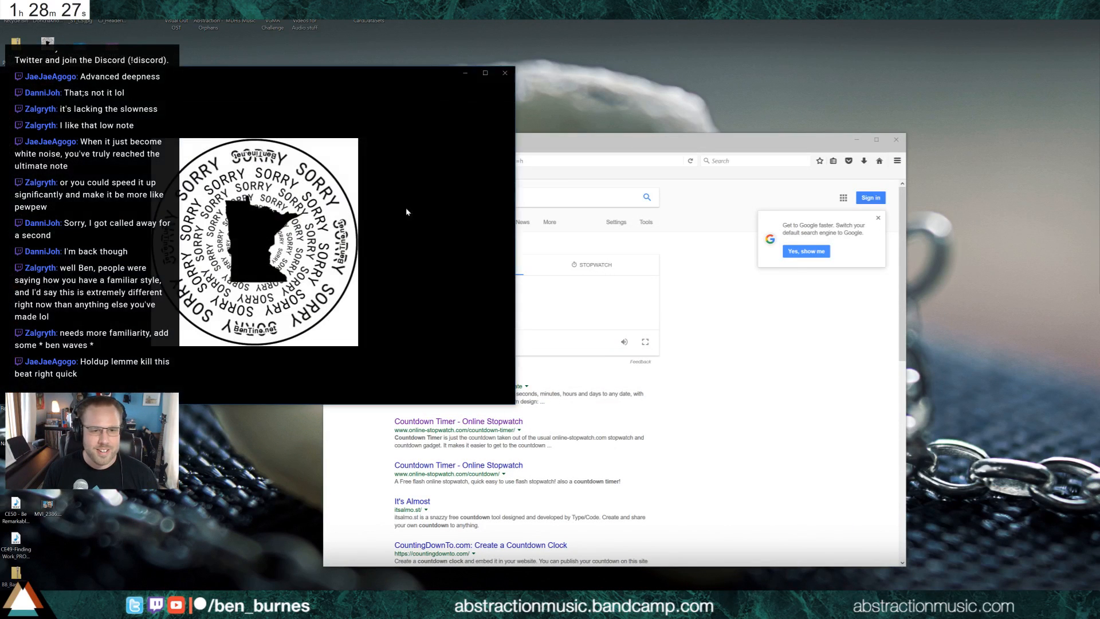
pyautogui.doubleClick(330, 73)
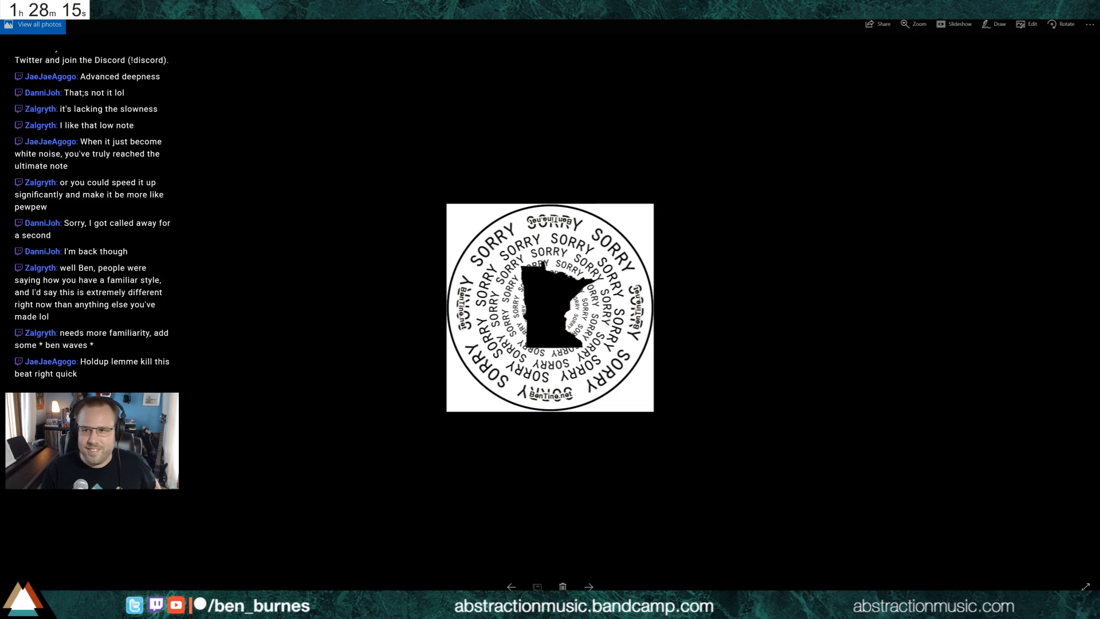
pyautogui.hotkey('alt', 'F4')
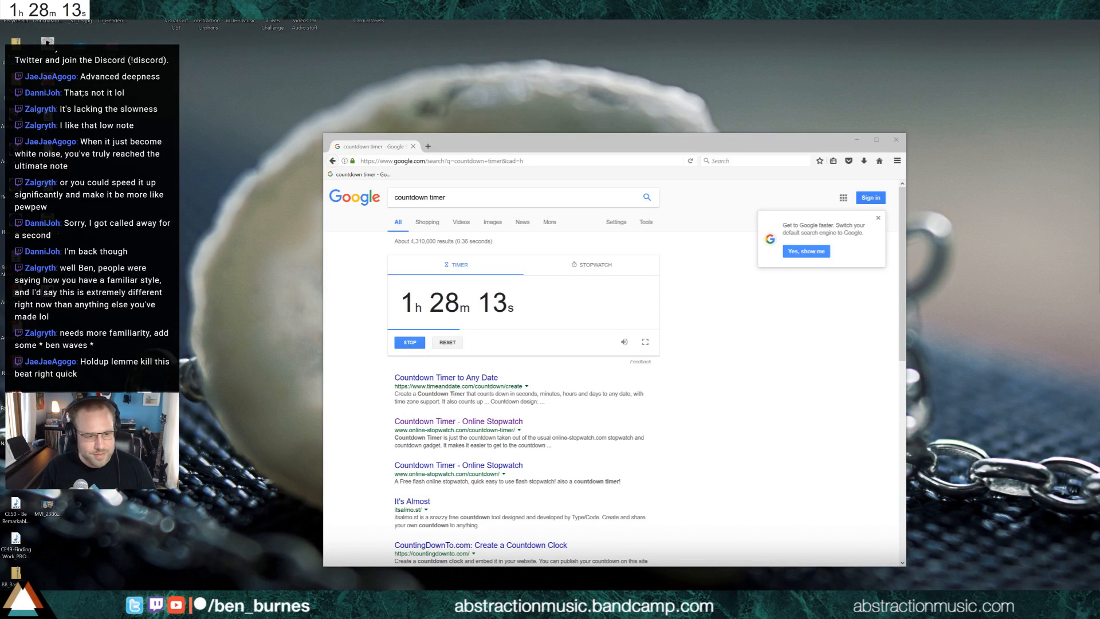
pyautogui.hotkey('alt', 'Tab')
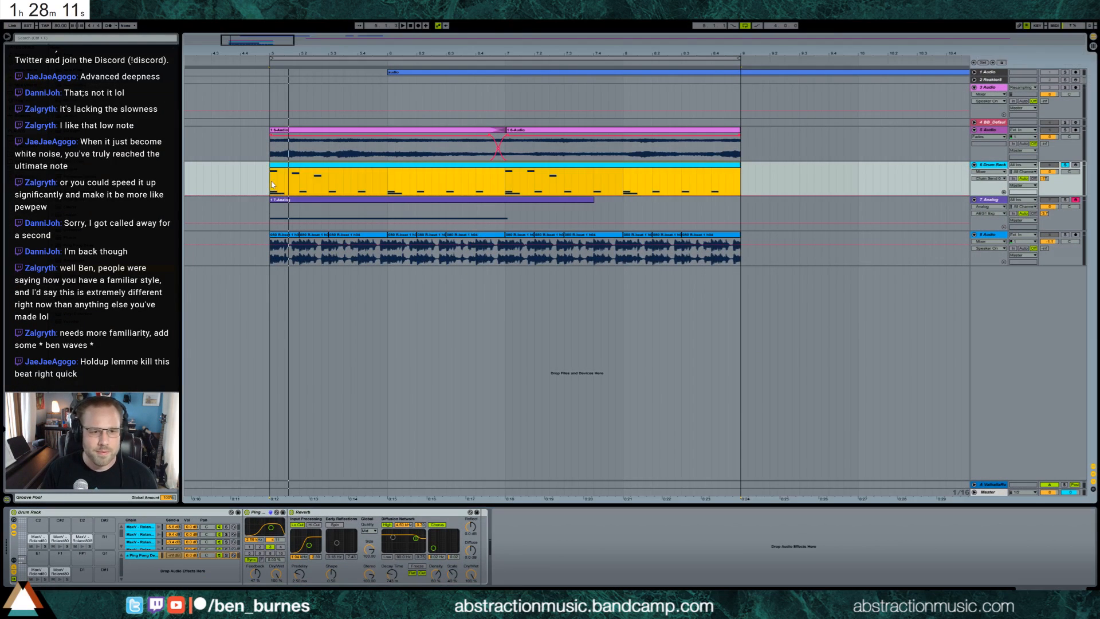
# Step: Play the loop with the Analog and chopped drum loop tracks soloed alongside the Drum Rack, and adjust the drum loop's volume
pyautogui.click(269, 180)
pyautogui.press('space')
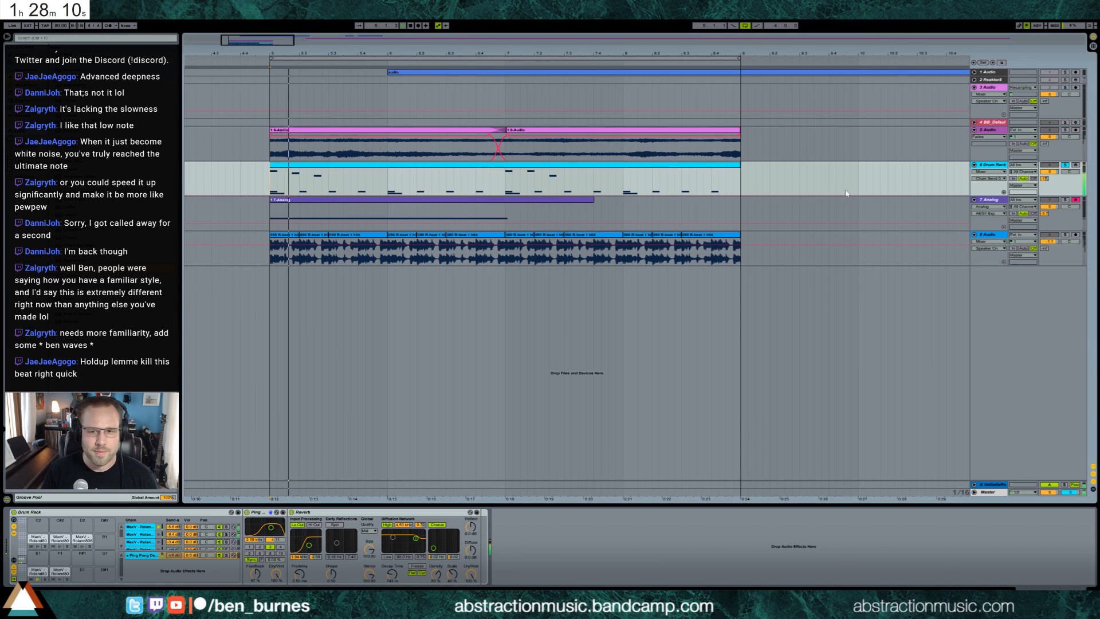
pyautogui.keyDown('ctrl'); pyautogui.click(1065, 201); pyautogui.keyUp('ctrl')
pyautogui.keyDown('ctrl'); pyautogui.click(1065, 234); pyautogui.keyUp('ctrl')
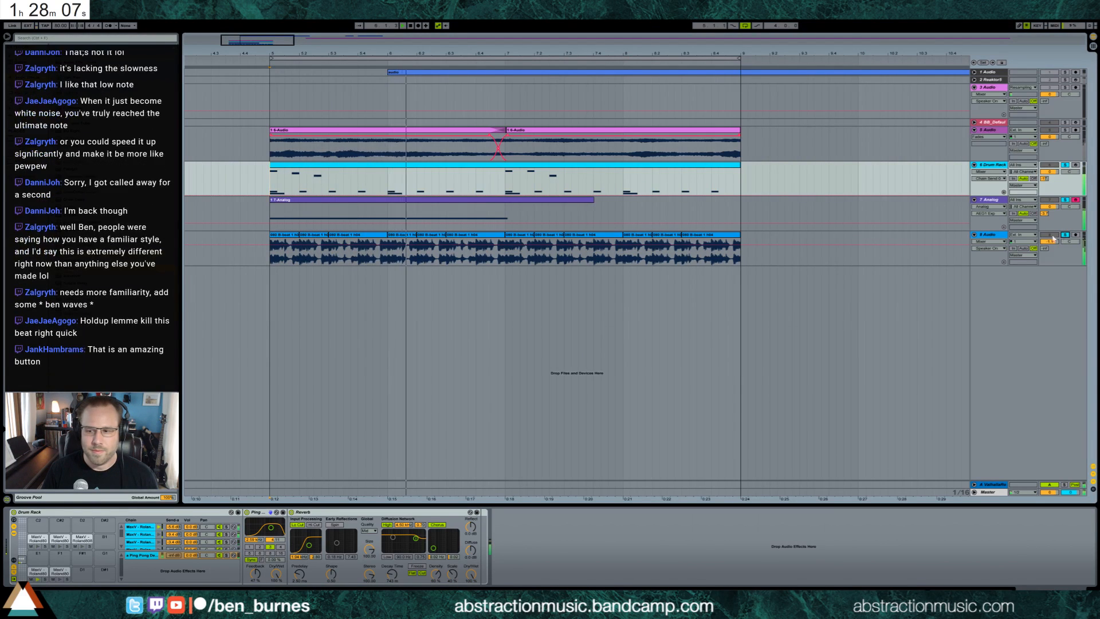
pyautogui.click(1052, 242)
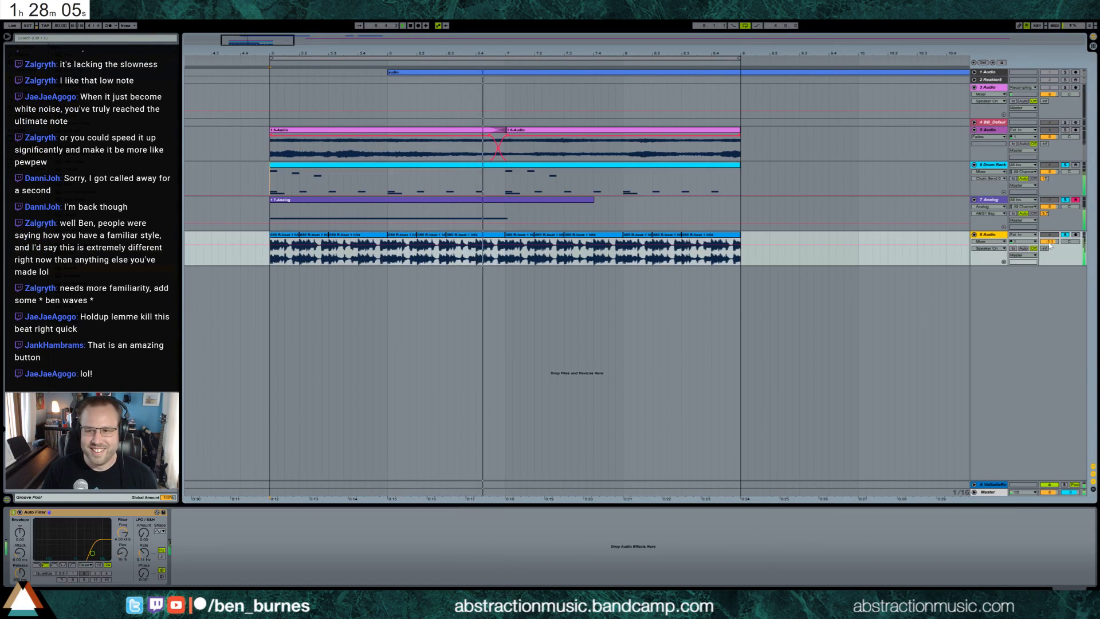
pyautogui.moveTo(1050, 243); pyautogui.dragTo(1057, 243)
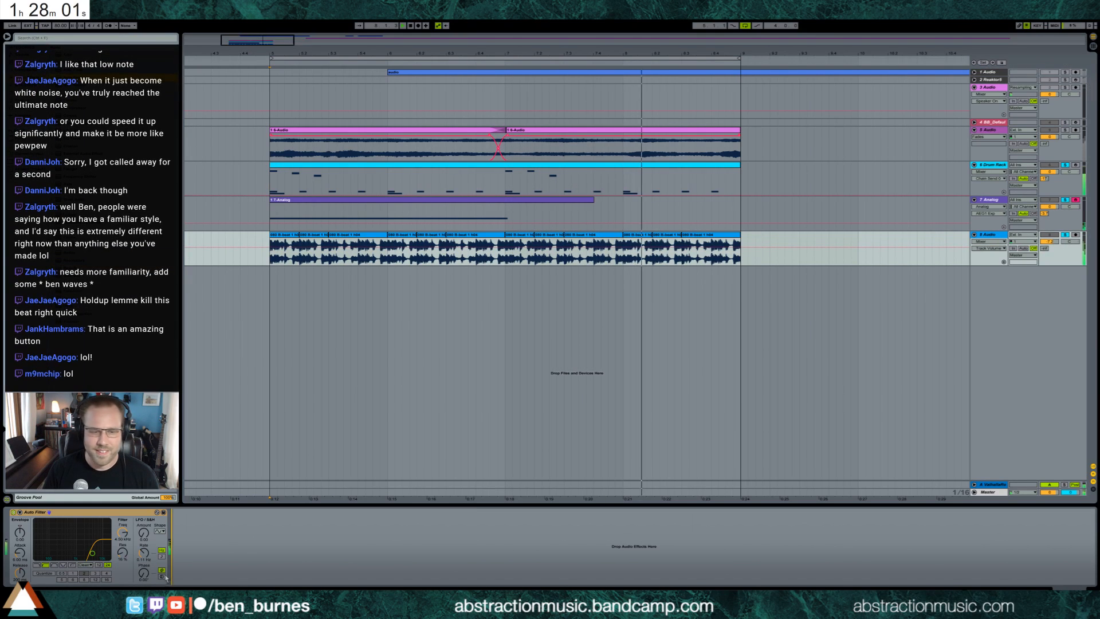
# Step: Add an Auto Pan after the Auto Filter on the drum loop track and adjust its rate
pyautogui.moveTo(166, 577)
pyautogui.mouseDown()
pyautogui.moveTo(221, 564)
pyautogui.moveTo(183, 533)
pyautogui.moveTo(183, 510)
pyautogui.mouseUp()
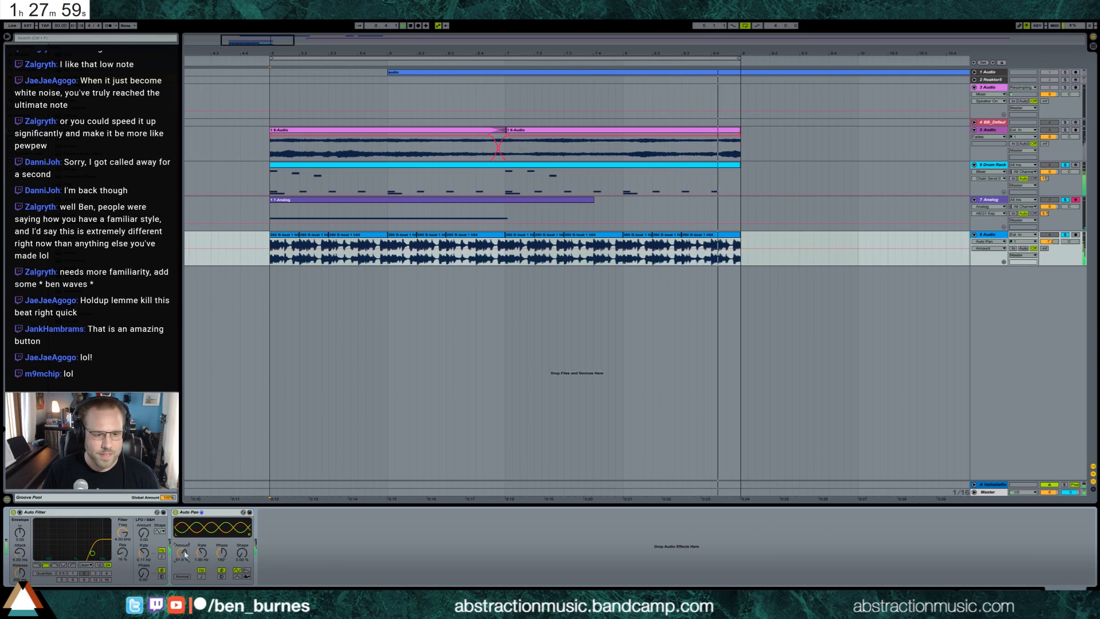
pyautogui.moveTo(202, 553)
pyautogui.mouseDown()
pyautogui.moveTo(202, 575)
pyautogui.moveTo(183, 552)
pyautogui.moveTo(201, 567)
pyautogui.mouseUp()
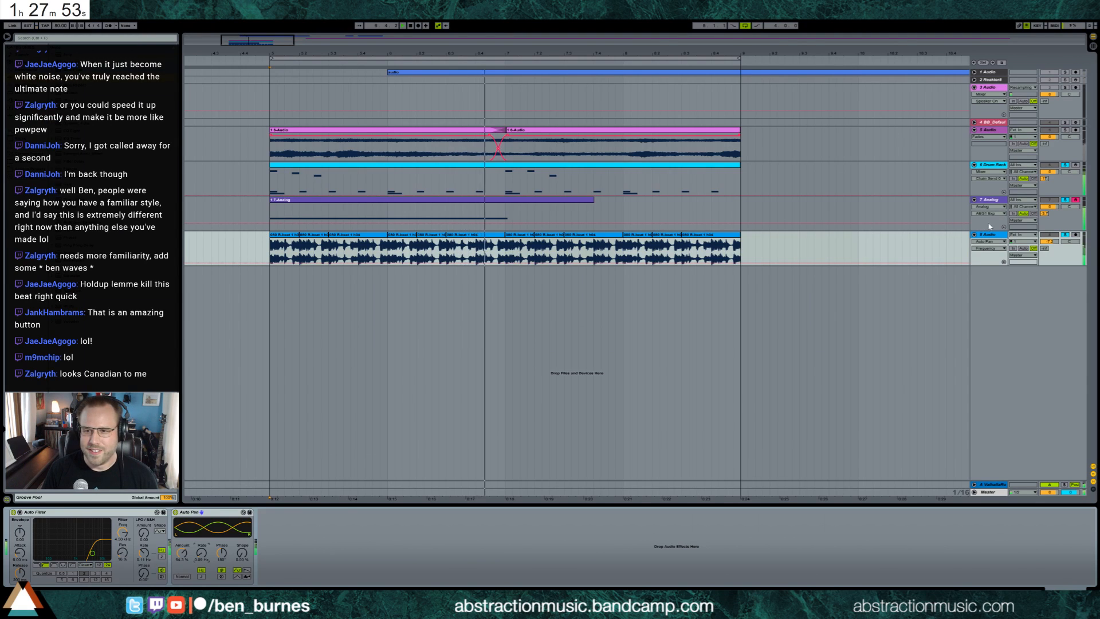
# Step: Adjust the Analog and Drum Rack tracks' sends to the Valhalla reverb return, and clear the track solos
pyautogui.moveTo(1045, 214); pyautogui.dragTo(1044, 232)
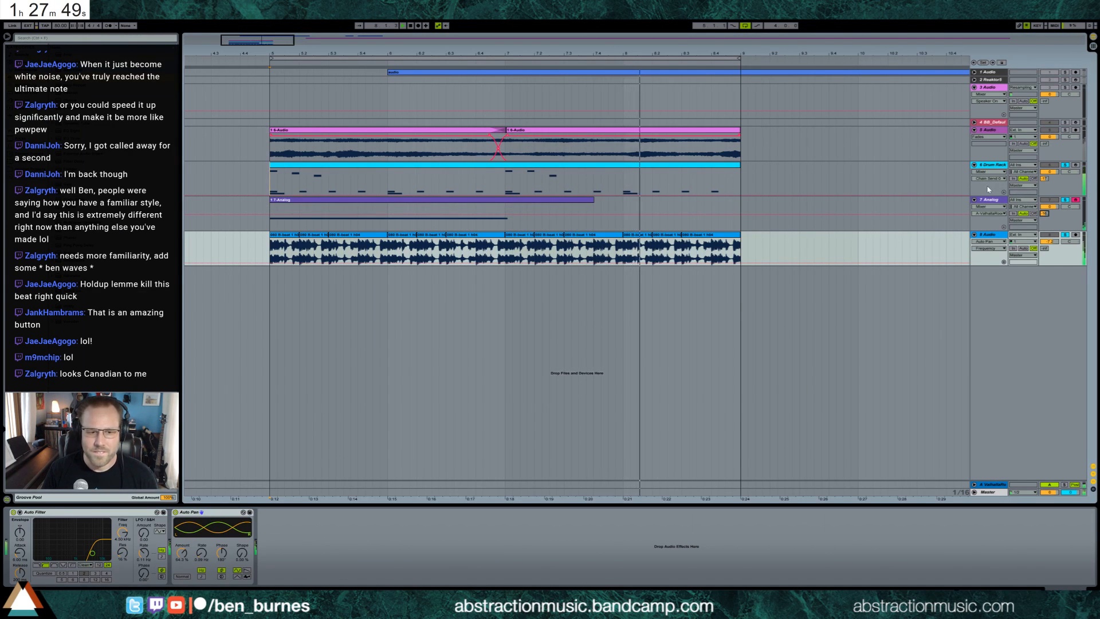
pyautogui.moveTo(1045, 214); pyautogui.dragTo(1044, 219)
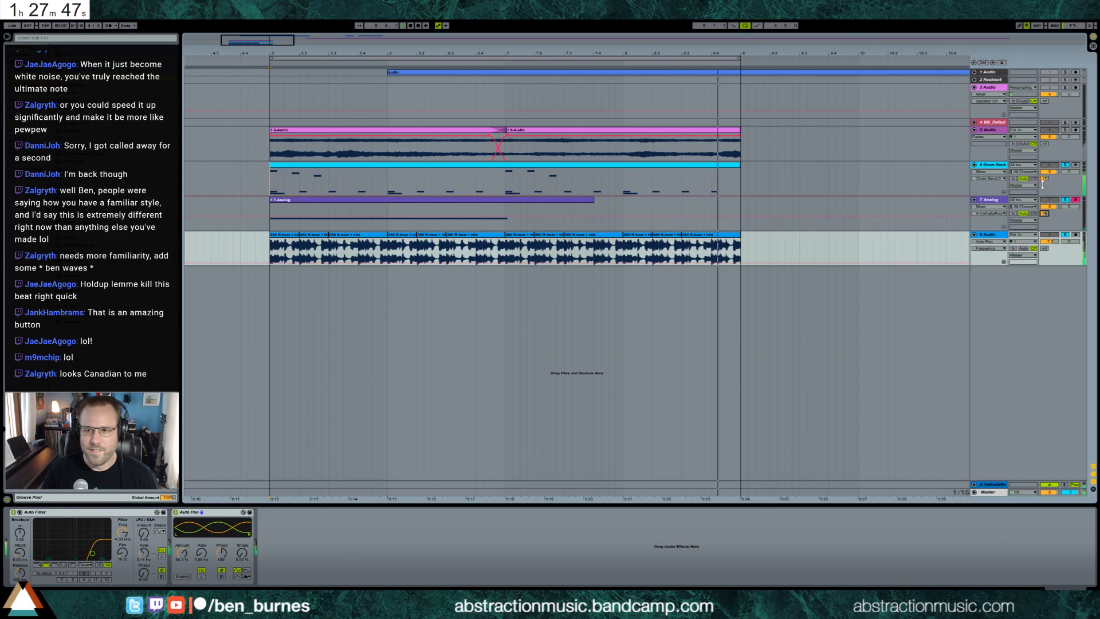
pyautogui.moveTo(1044, 179); pyautogui.dragTo(1044, 180)
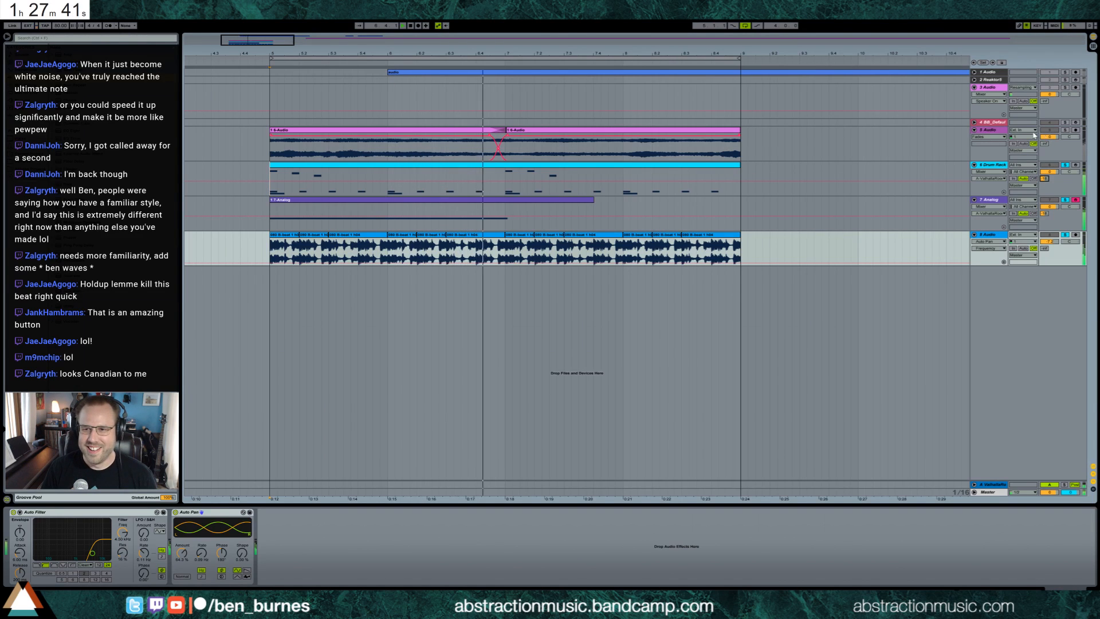
pyautogui.click(1066, 165)
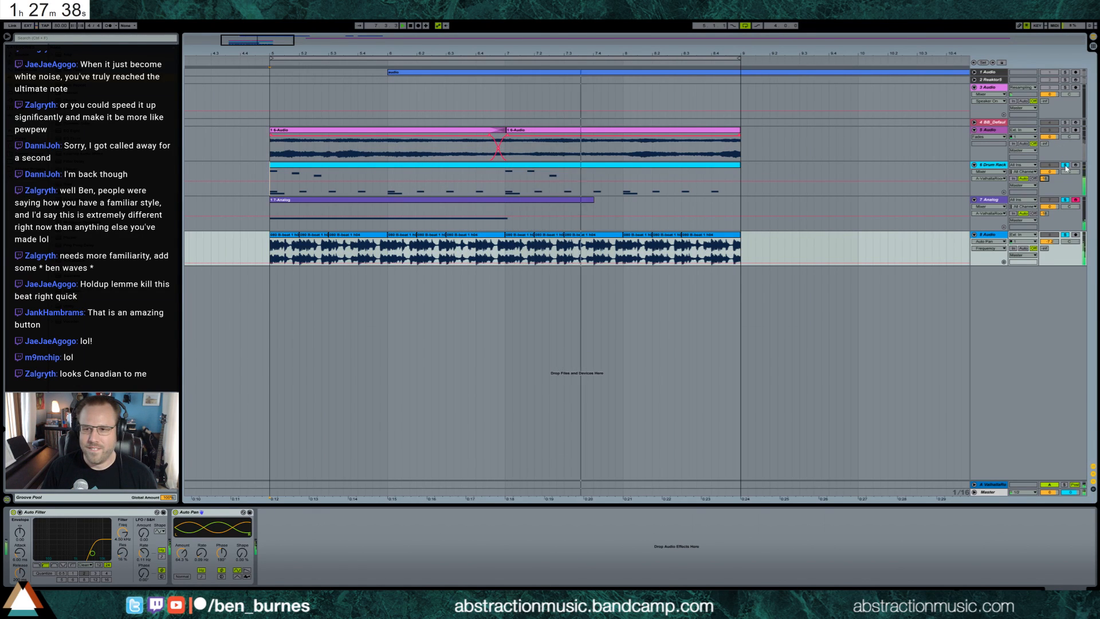
# Step: Duplicate the second Auto Filter on the looped ambience track and turn off both original Auto Filters
pyautogui.click(736, 146)
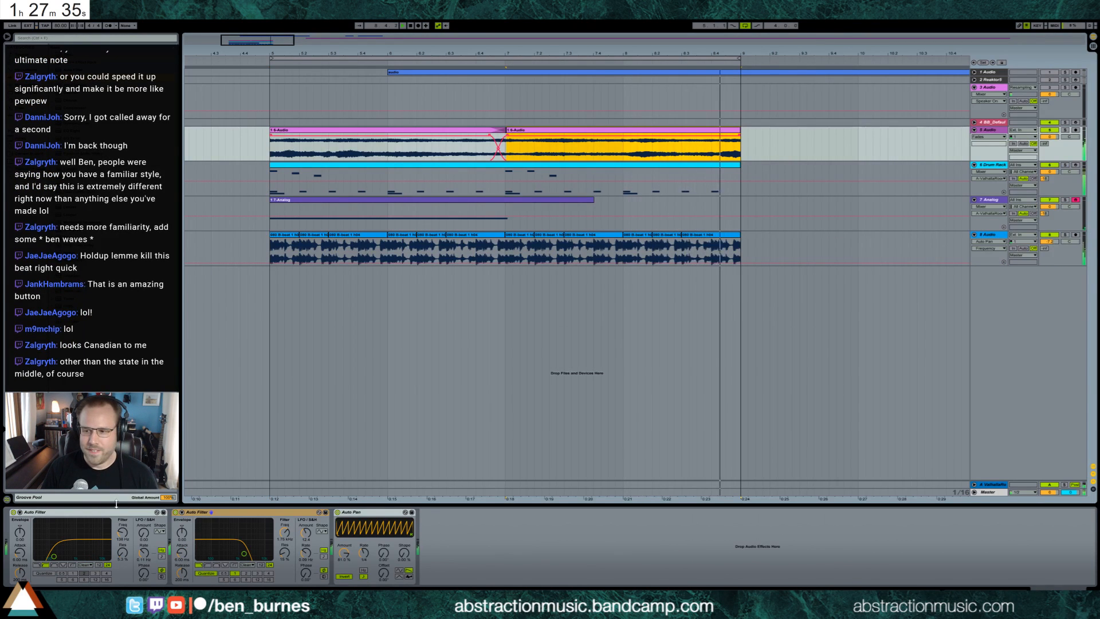
pyautogui.click(243, 514)
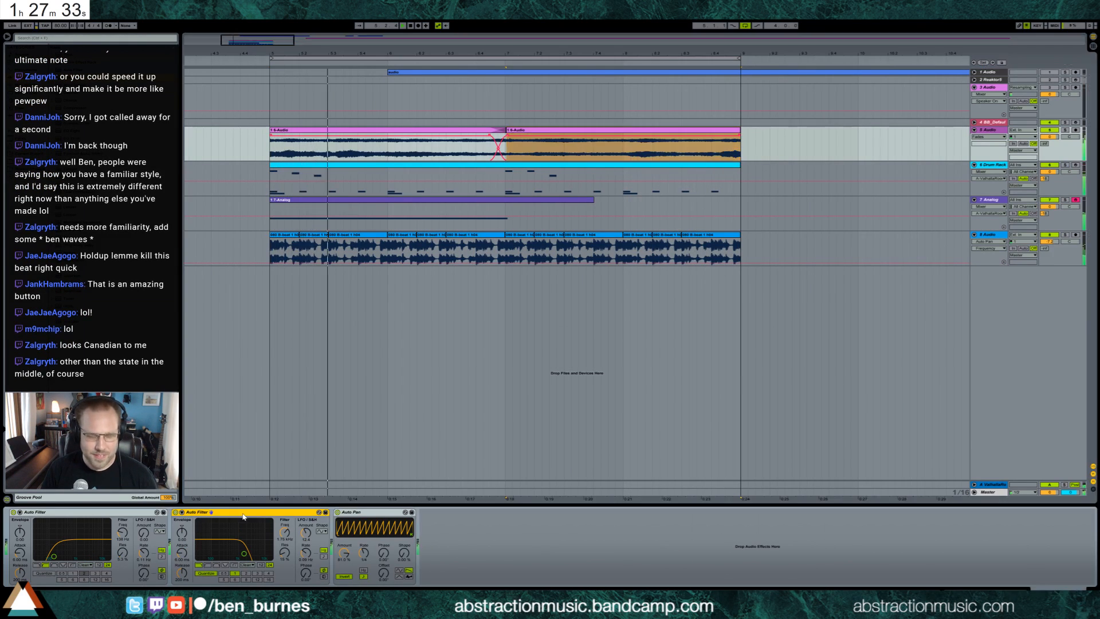
pyautogui.hotkey('ctrl', 'd')
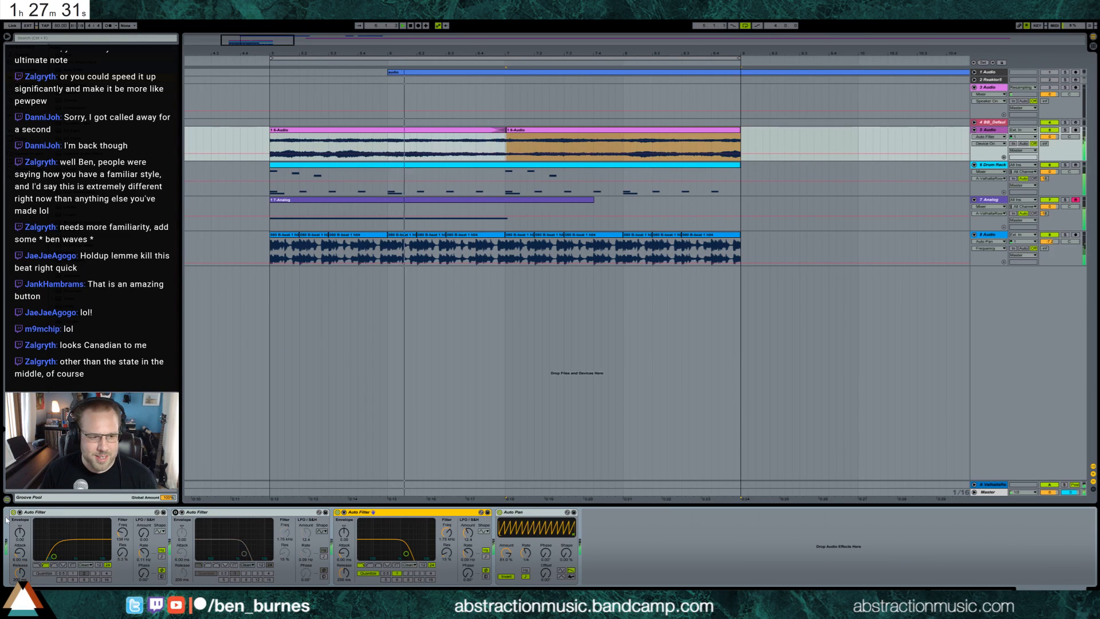
pyautogui.click(13, 513)
pyautogui.press('space')
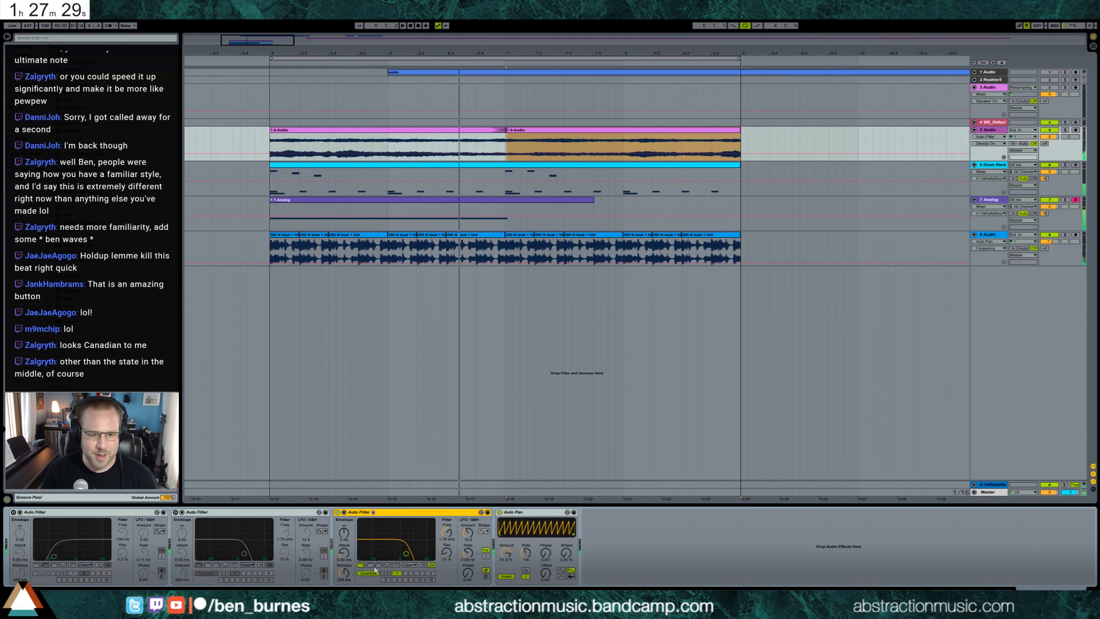
# Step: Switch the duplicated Auto Filter to band-pass and lower its center frequency while auditioning the loop
pyautogui.click(379, 565)
pyautogui.press('space')
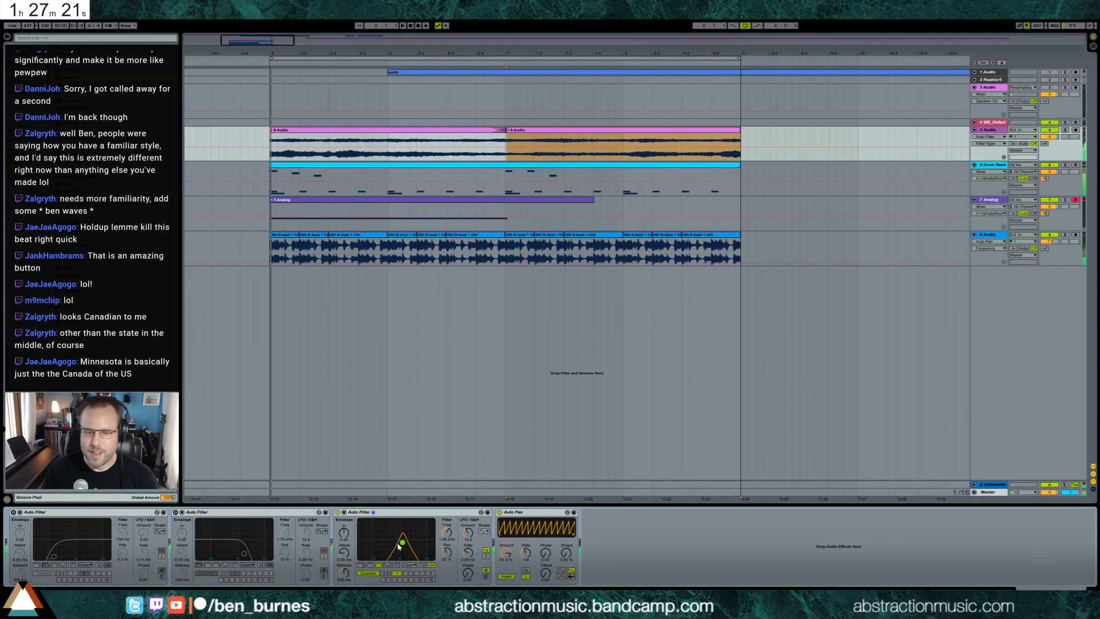
pyautogui.moveTo(393, 544); pyautogui.dragTo(394, 544)
pyautogui.press('space')
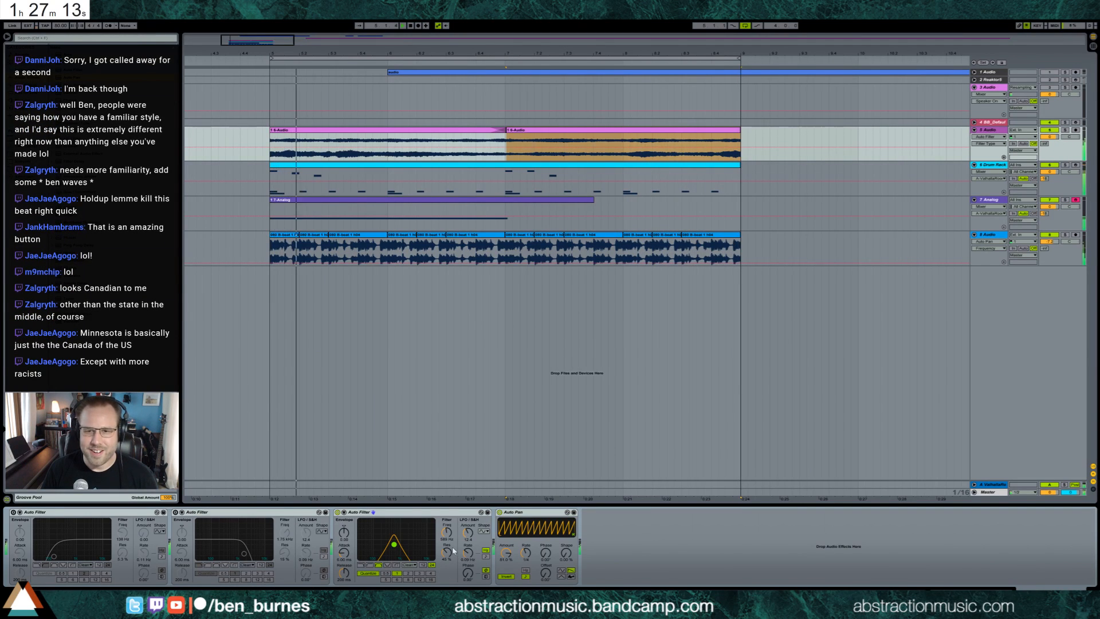
# Step: Check the Analog and Drum Rack devices, and arm the BB_DefaultPiano track for playing over the loop
pyautogui.click(274, 211)
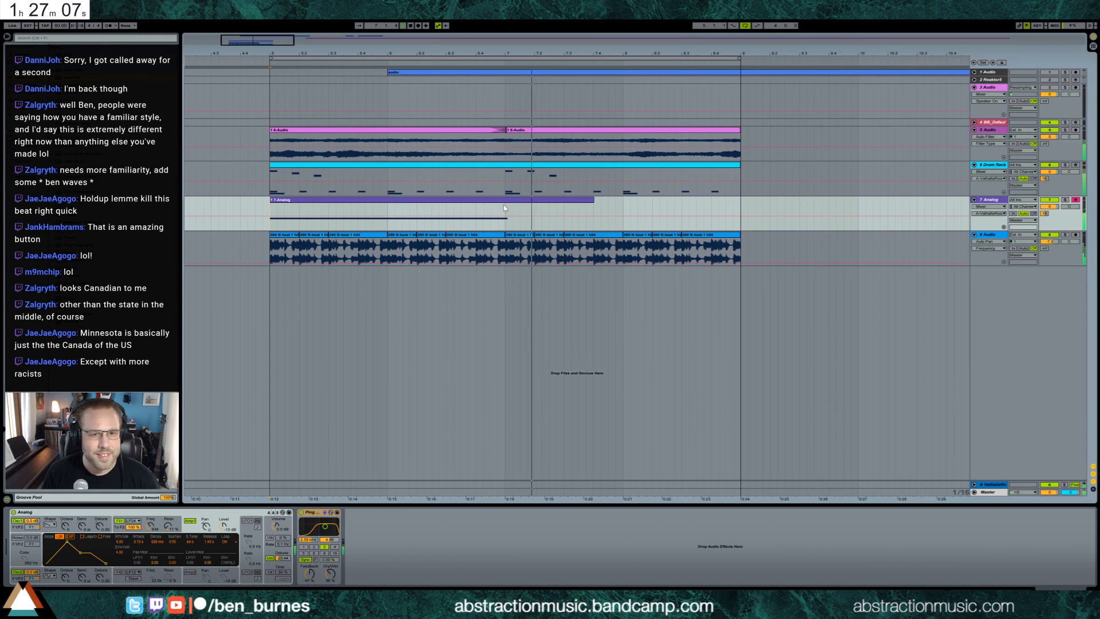
pyautogui.click(561, 165)
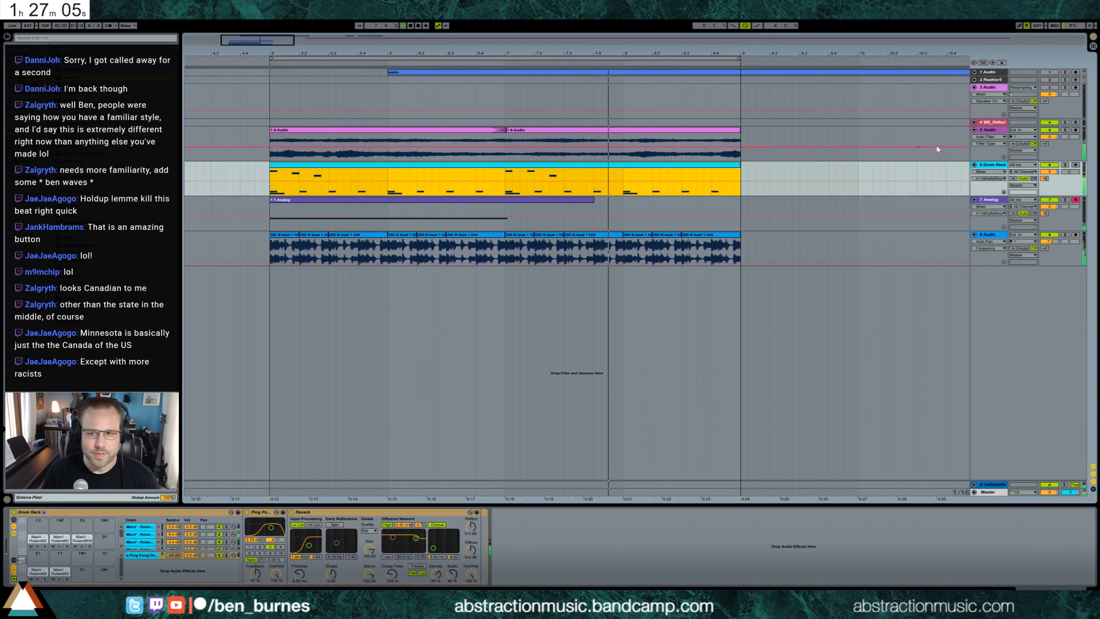
pyautogui.click(993, 122)
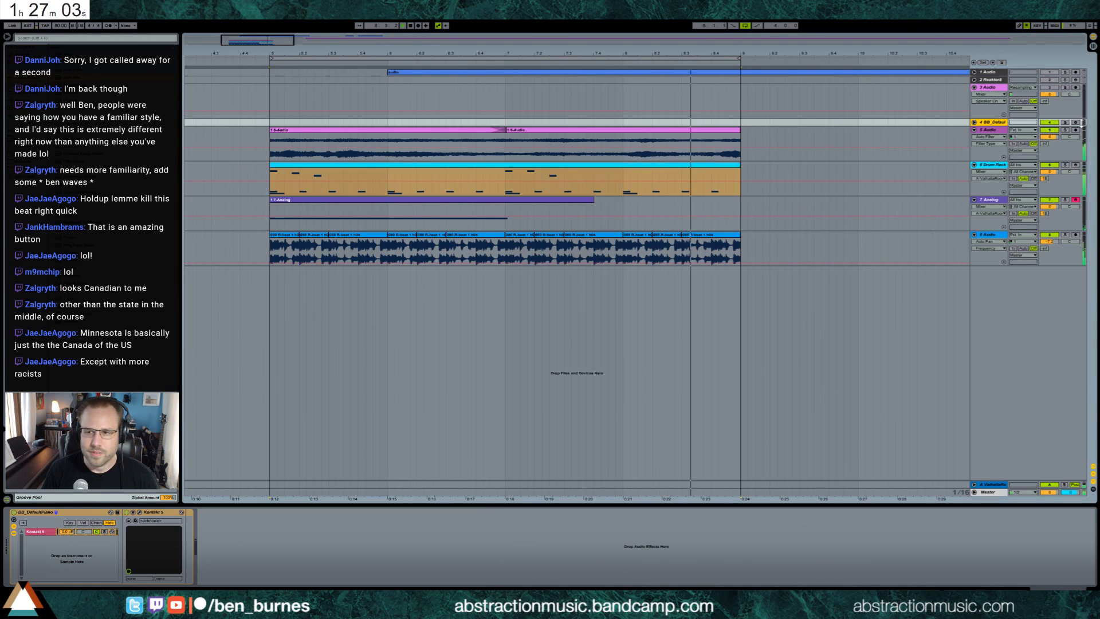
pyautogui.click(1076, 122)
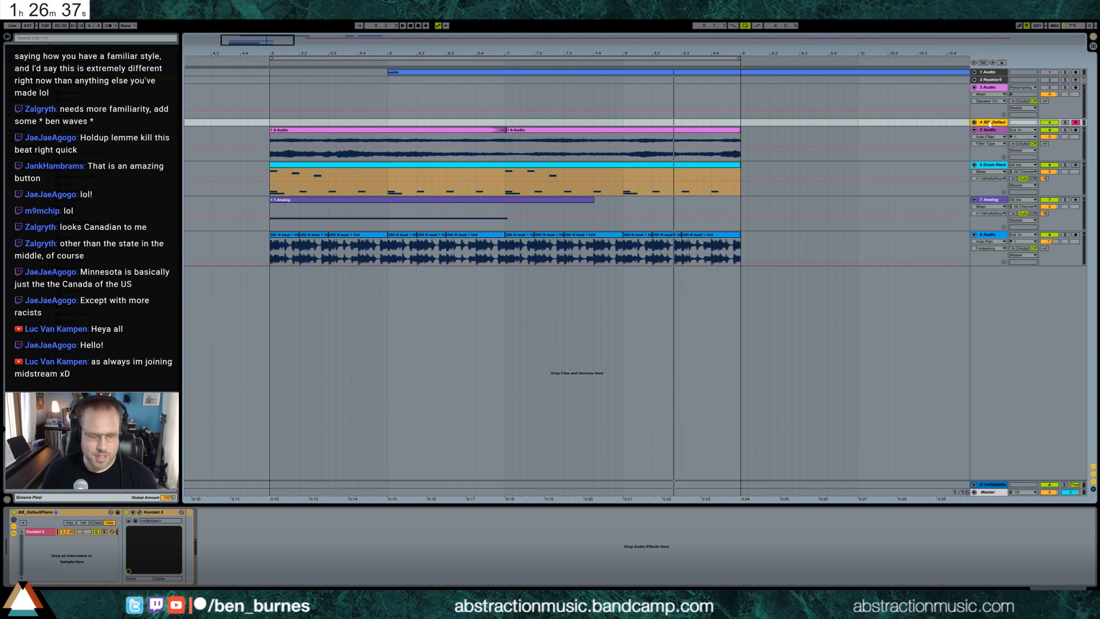
# Step: Add a new MIDI track with Kontakt 5 and load the Scarbee Mark I from the Vintage Keys library
pyautogui.hotkey('ctrl', 'shift', 't')
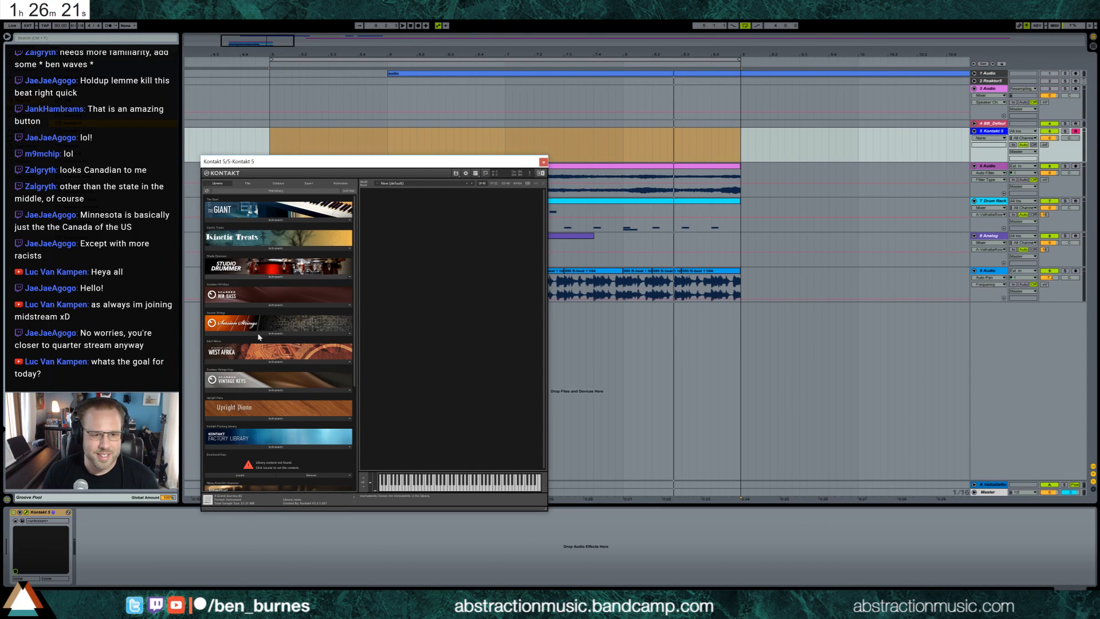
pyautogui.click(291, 391)
pyautogui.doubleClick(266, 439)
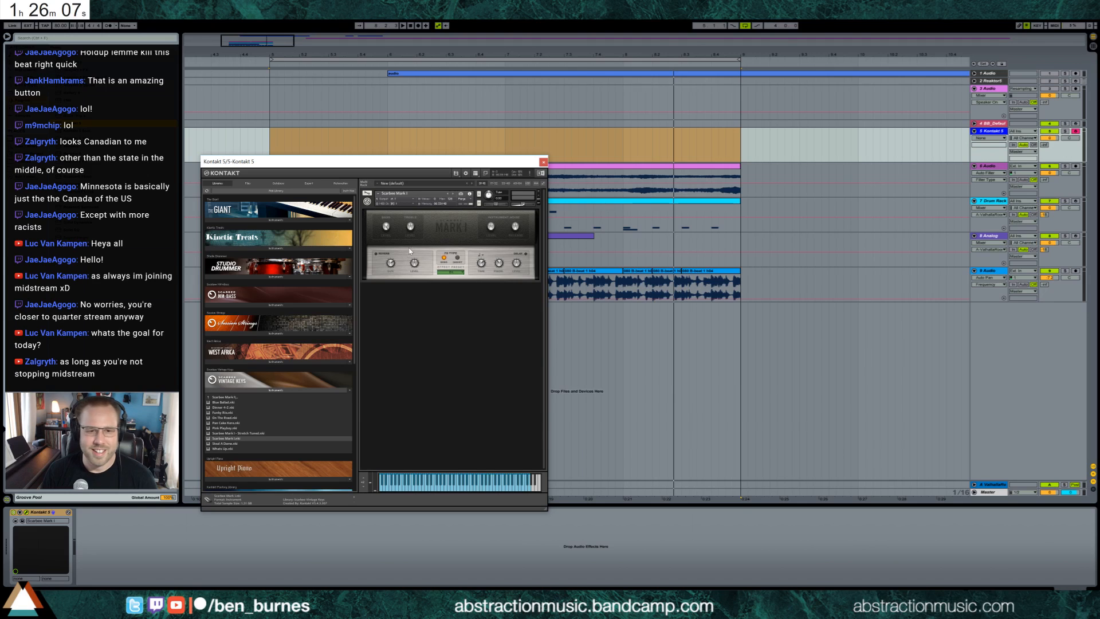
pyautogui.click(544, 163)
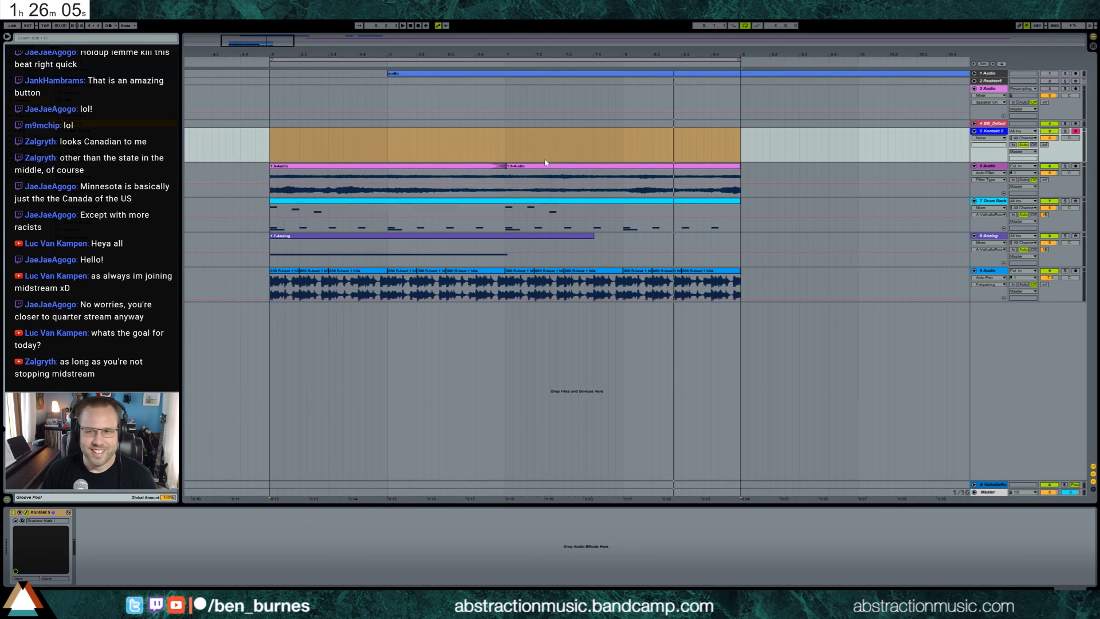
# Step: Play the loop with the Kontakt track selected, switch the Scarbee Mark I to its other effects set and turn on distortion
pyautogui.click(997, 133)
pyautogui.press('space')
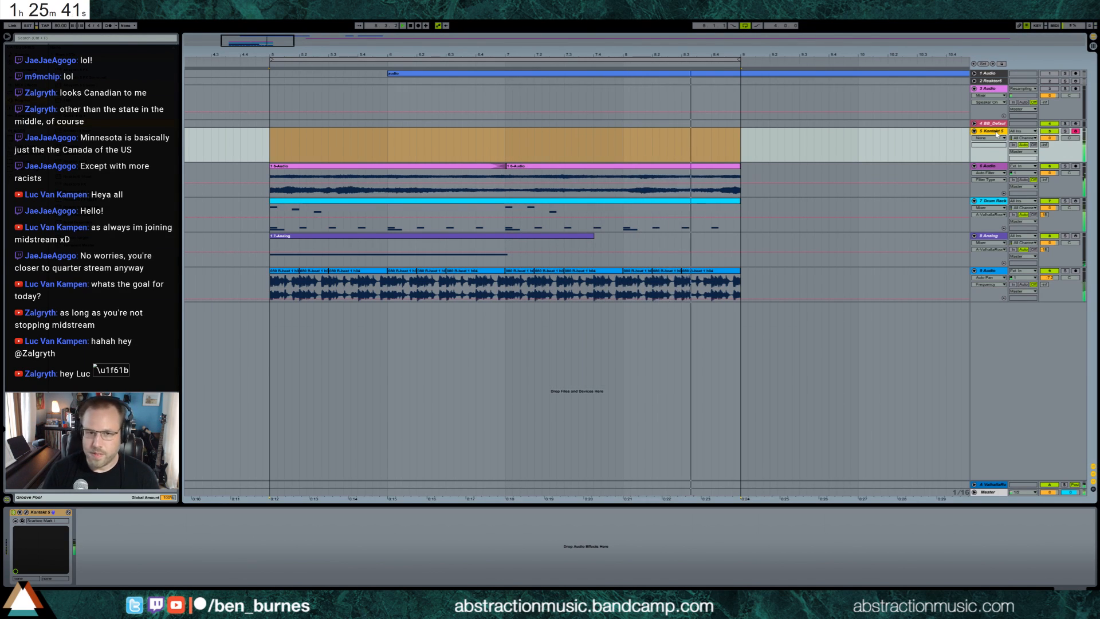
pyautogui.click(26, 513)
pyautogui.moveTo(331, 171); pyautogui.dragTo(341, 235)
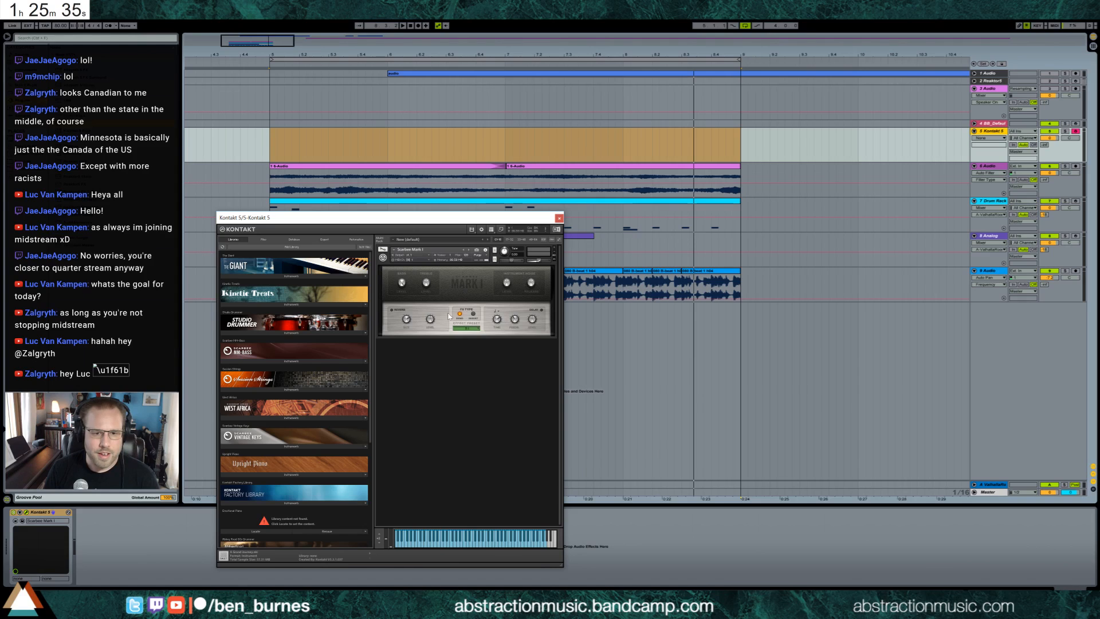
pyautogui.click(473, 314)
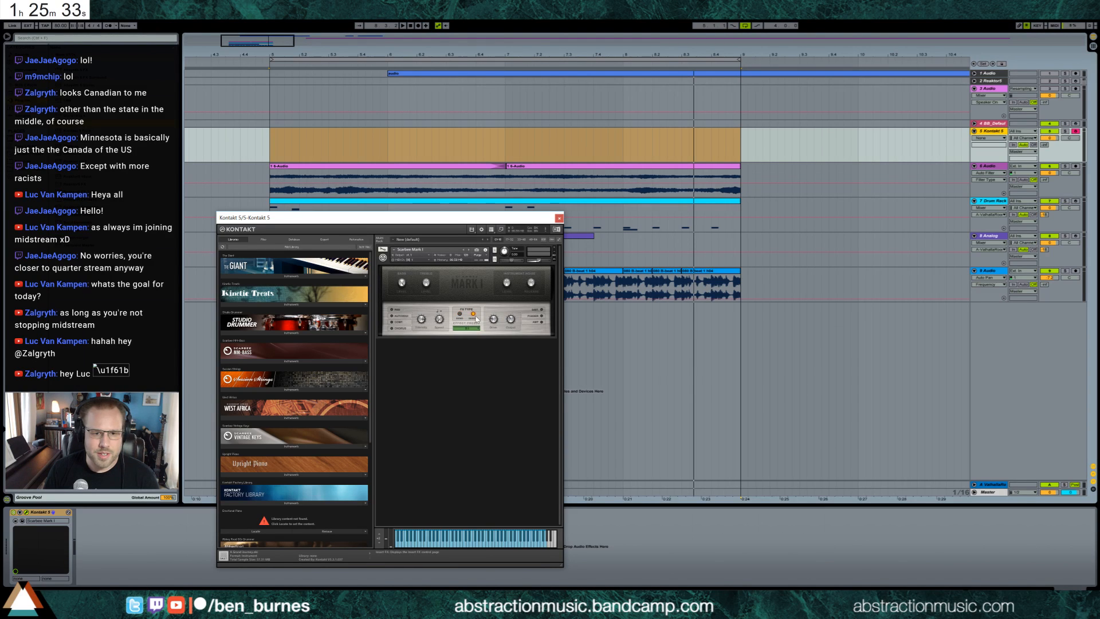
pyautogui.click(542, 310)
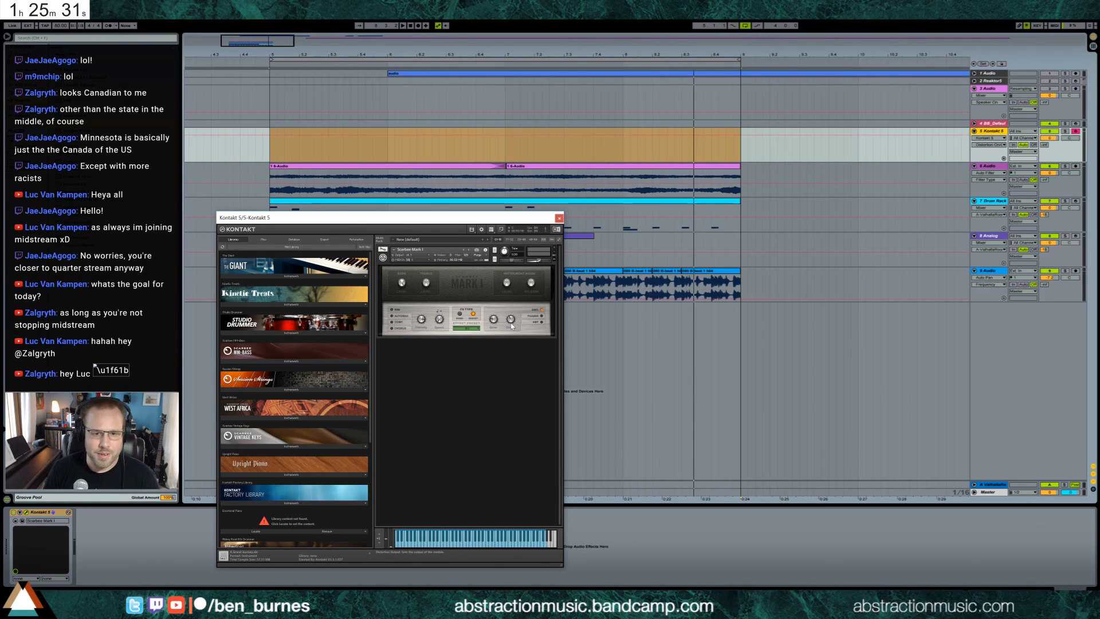
# Step: Adjust the Scarbee Mark I's distortion knobs and turn on its chorus while auditioning it with the loop
pyautogui.moveTo(511, 326); pyautogui.dragTo(495, 308)
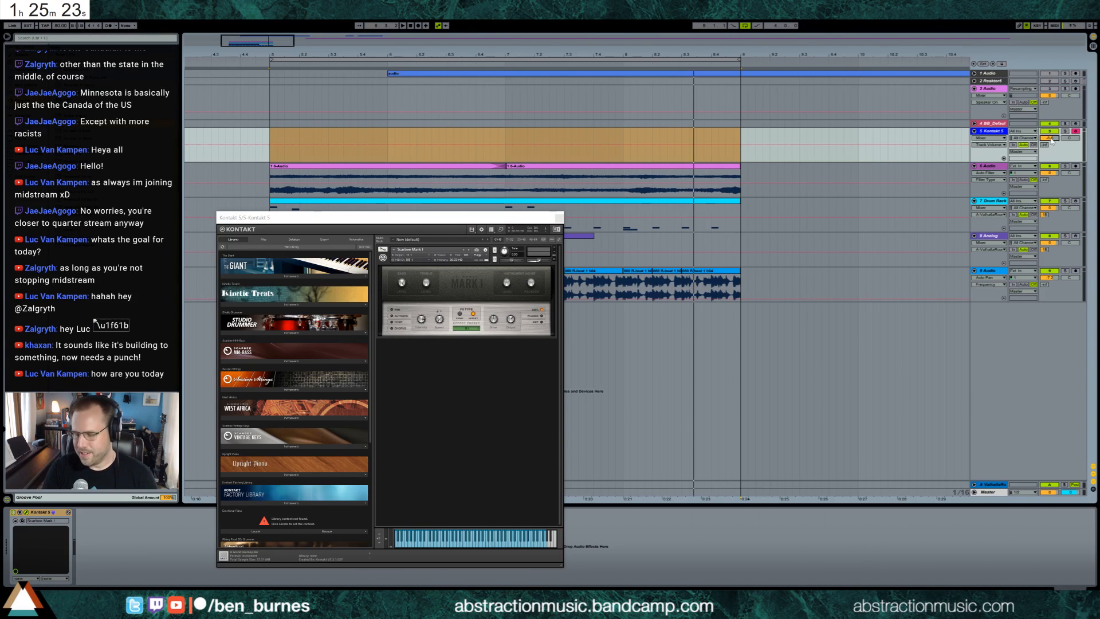
pyautogui.press('space')
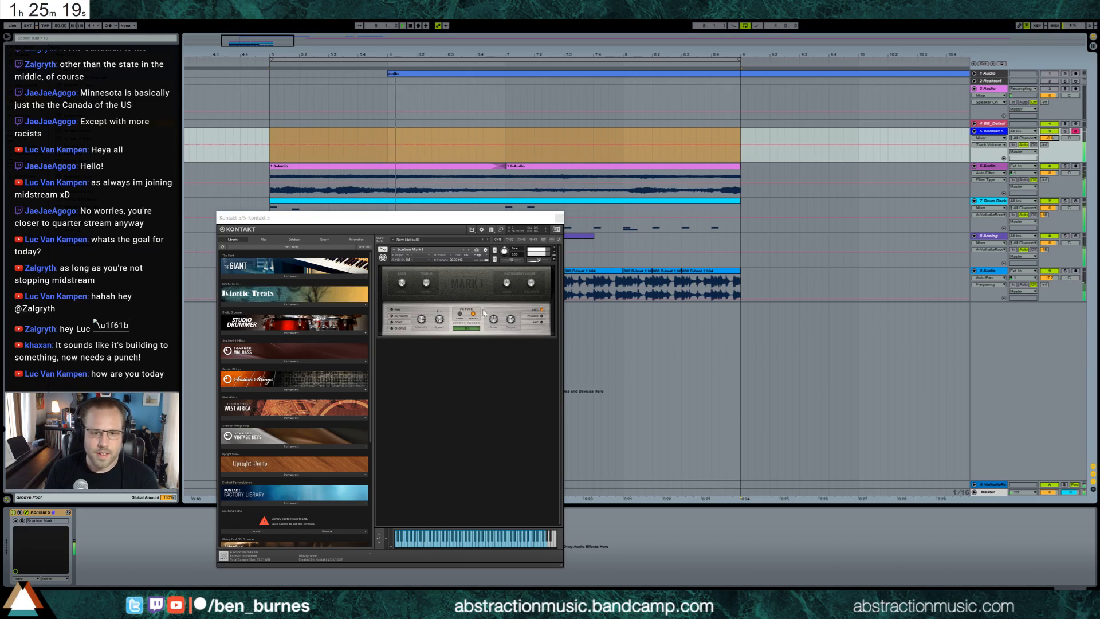
pyautogui.moveTo(494, 319); pyautogui.dragTo(493, 294)
pyautogui.click(511, 319)
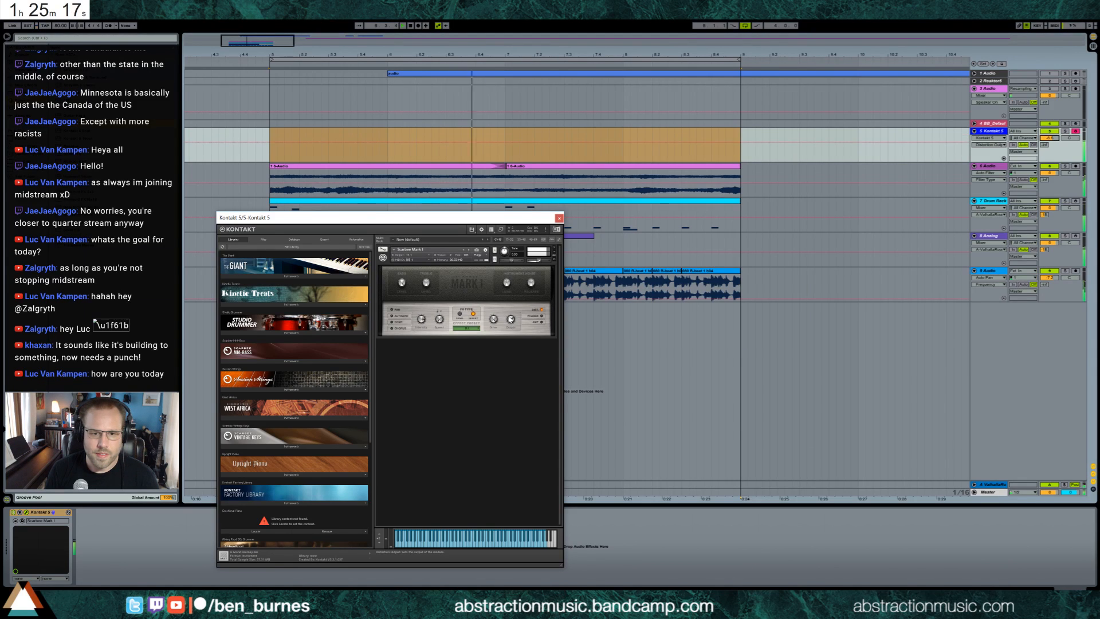
pyautogui.click(400, 328)
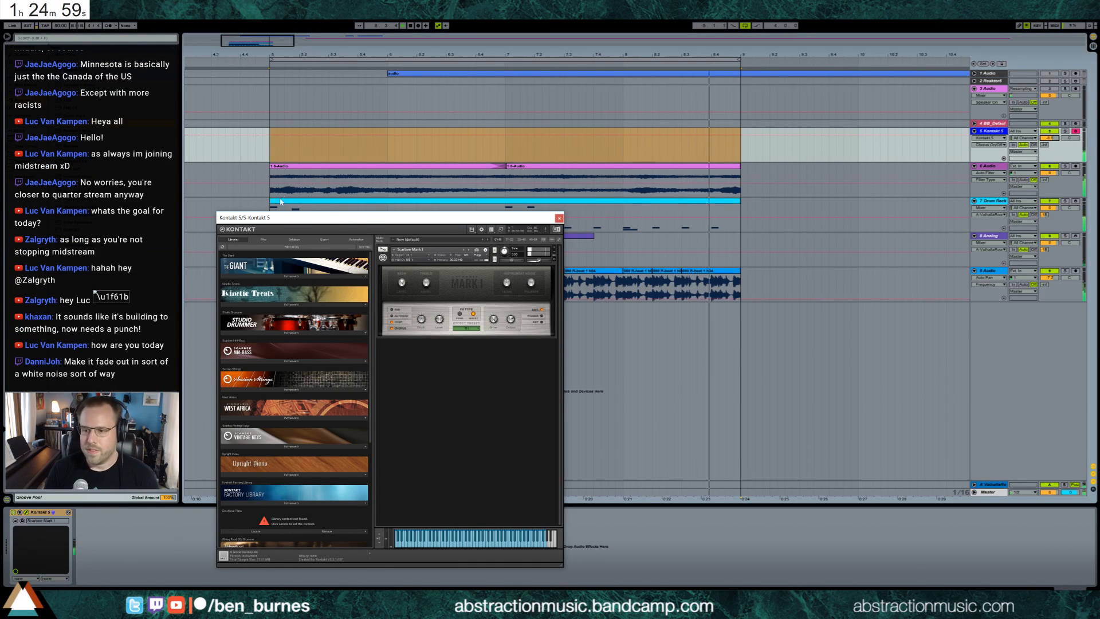
pyautogui.click(558, 218)
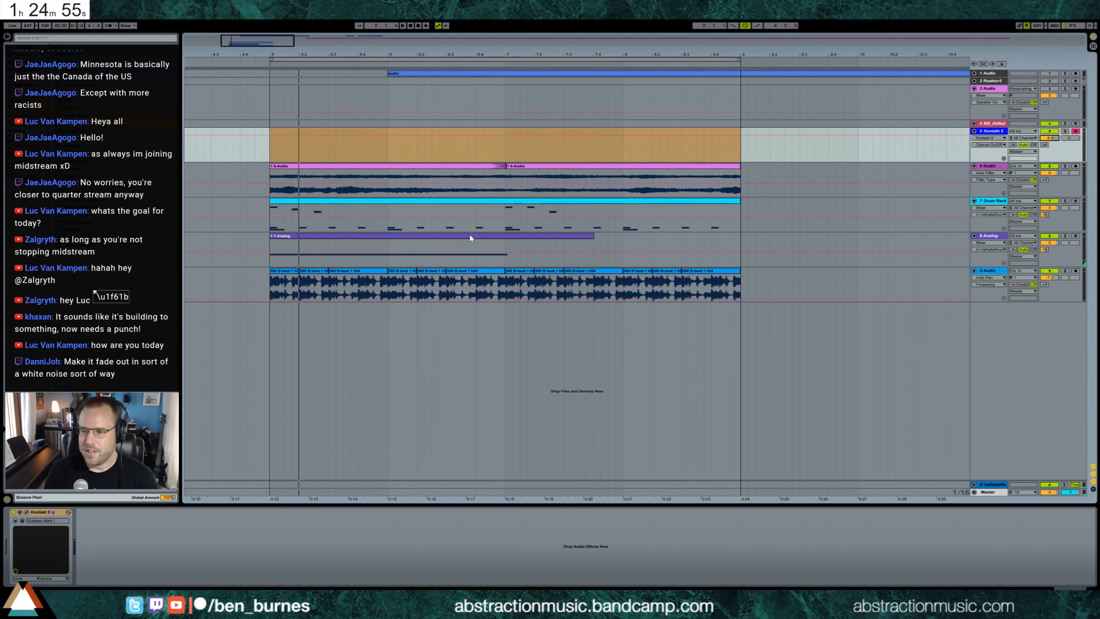
# Step: Try the noise generator on the Analog synth with different noise colors while playing the loop
pyautogui.click(446, 237)
pyautogui.click(14, 538)
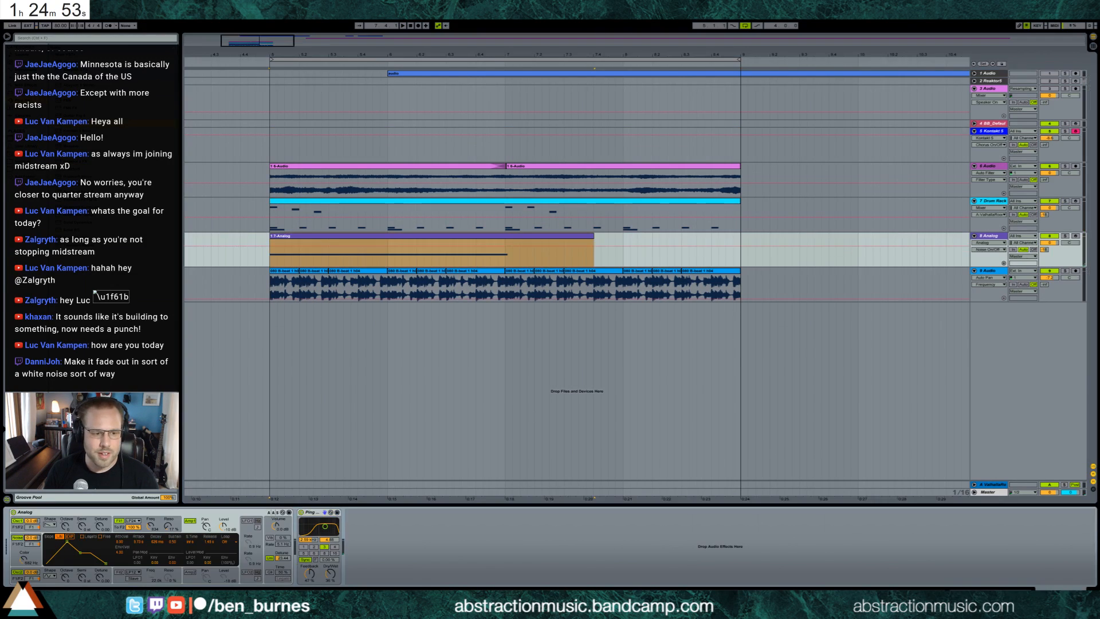
pyautogui.press('space')
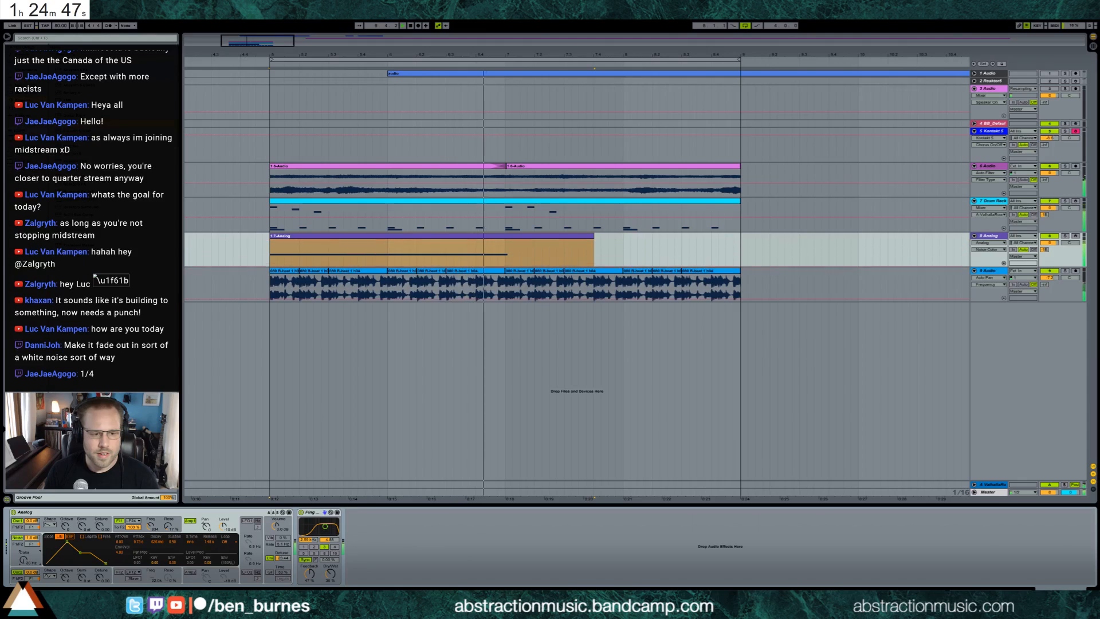
pyautogui.moveTo(24, 563); pyautogui.dragTo(24, 532)
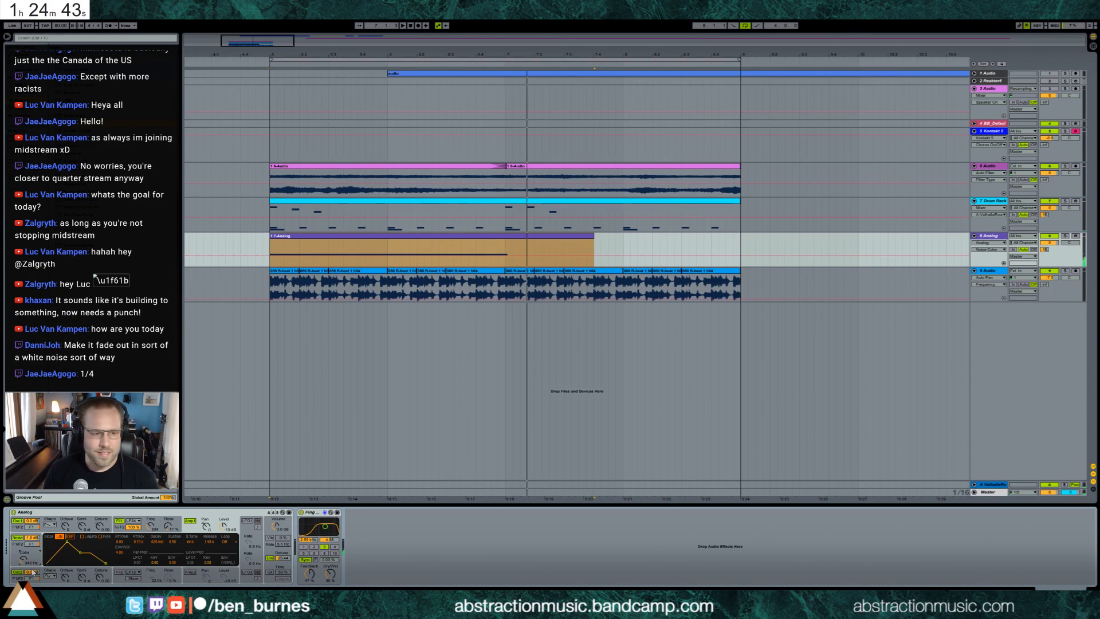
pyautogui.moveTo(24, 559); pyautogui.dragTo(23, 569)
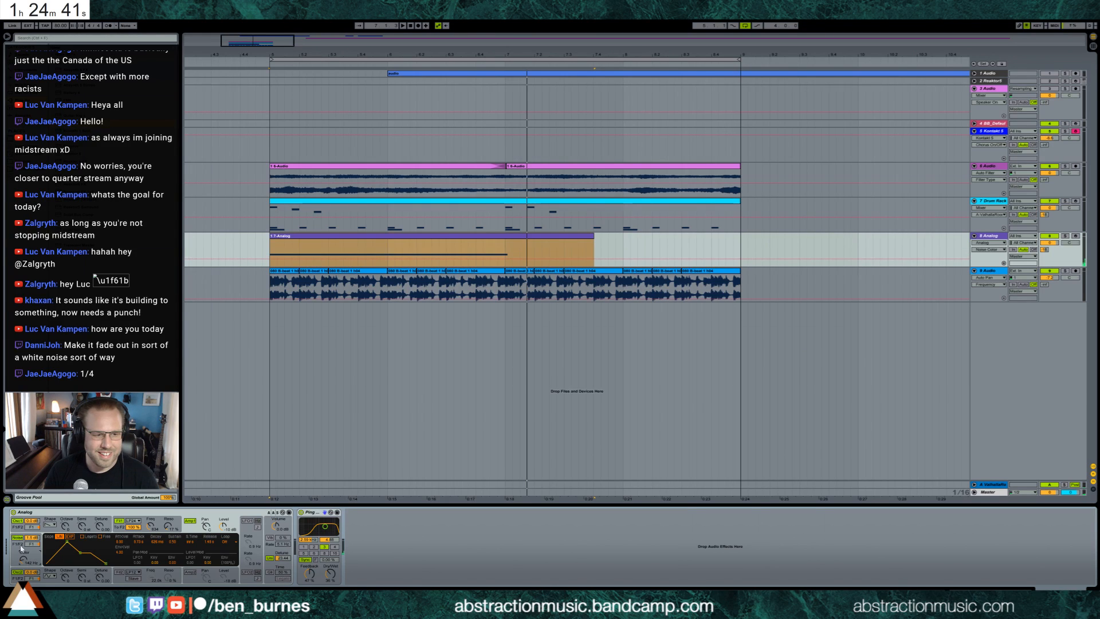
pyautogui.press('space')
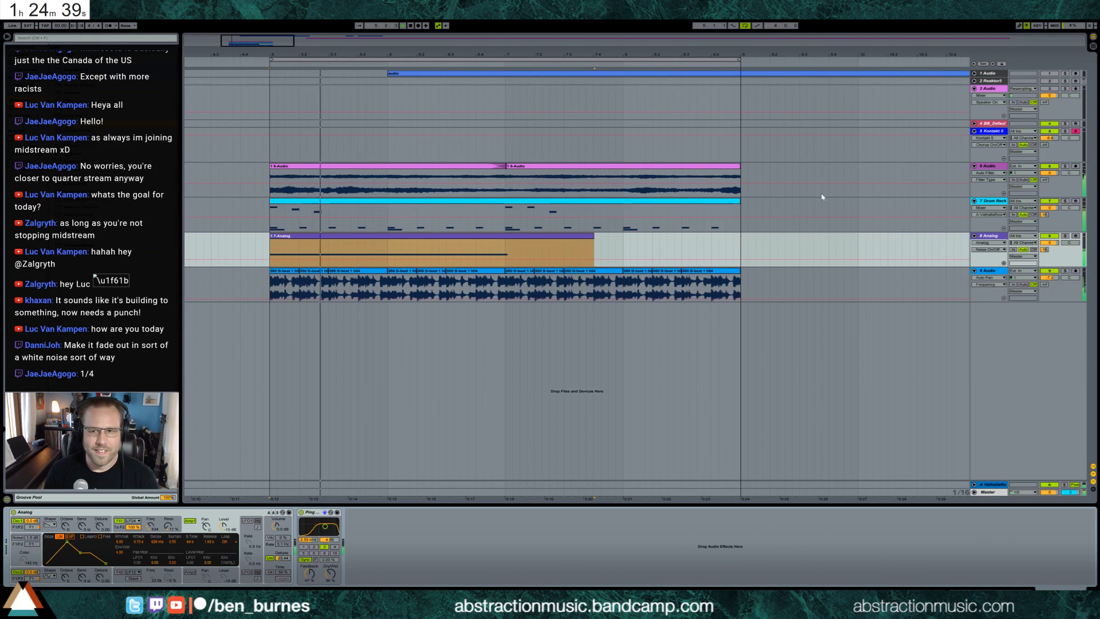
# Step: Mute the 6 Audio track and play the loop without it
pyautogui.click(993, 137)
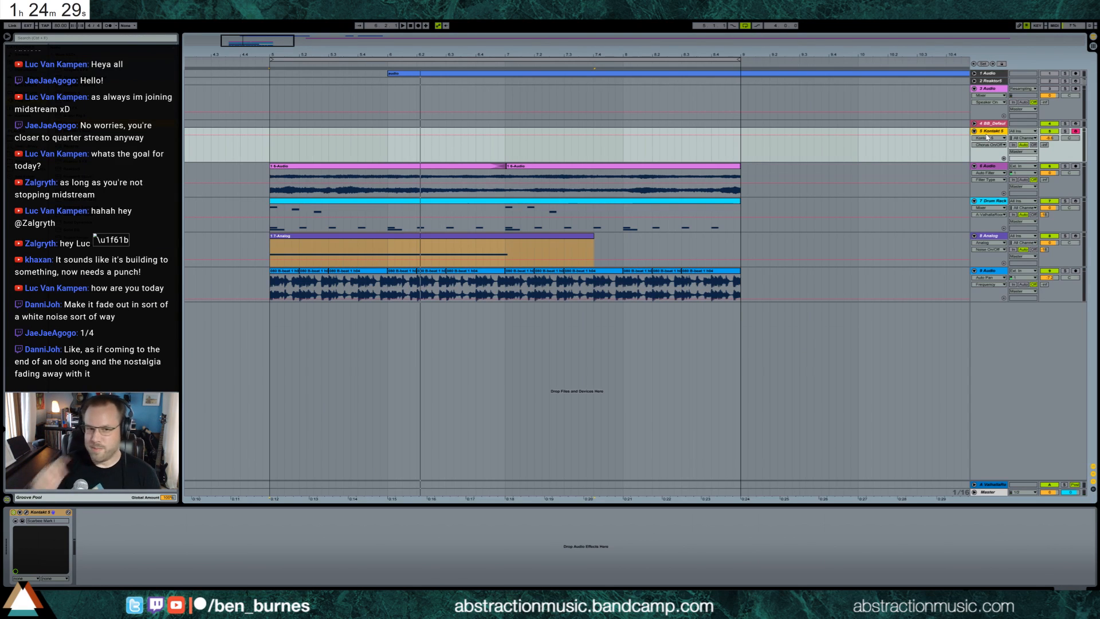
pyautogui.click(453, 173)
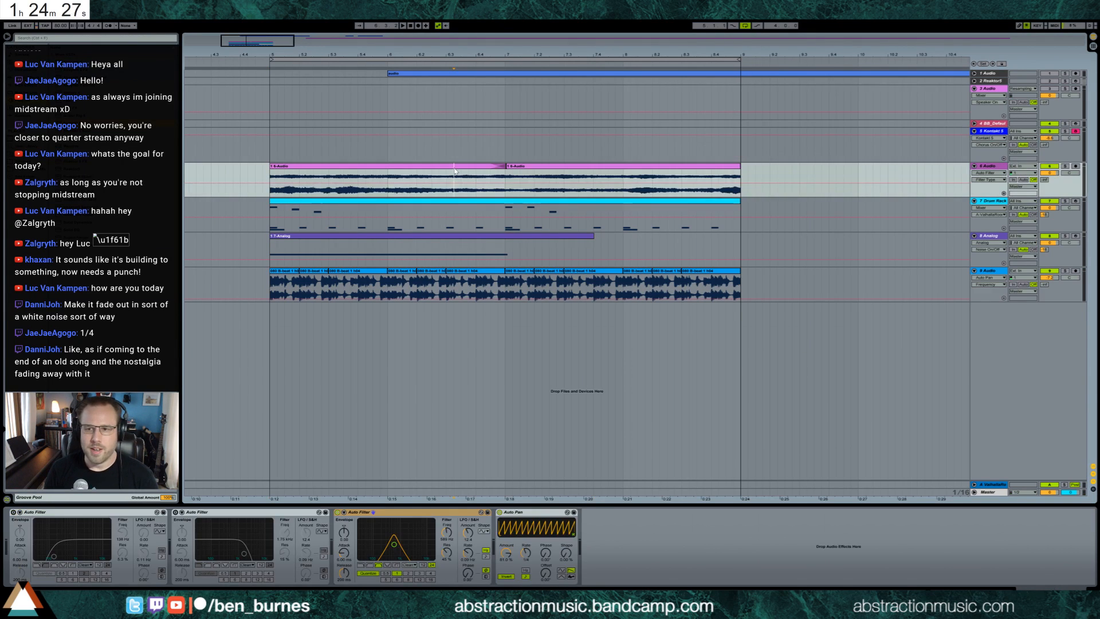
pyautogui.click(1045, 166)
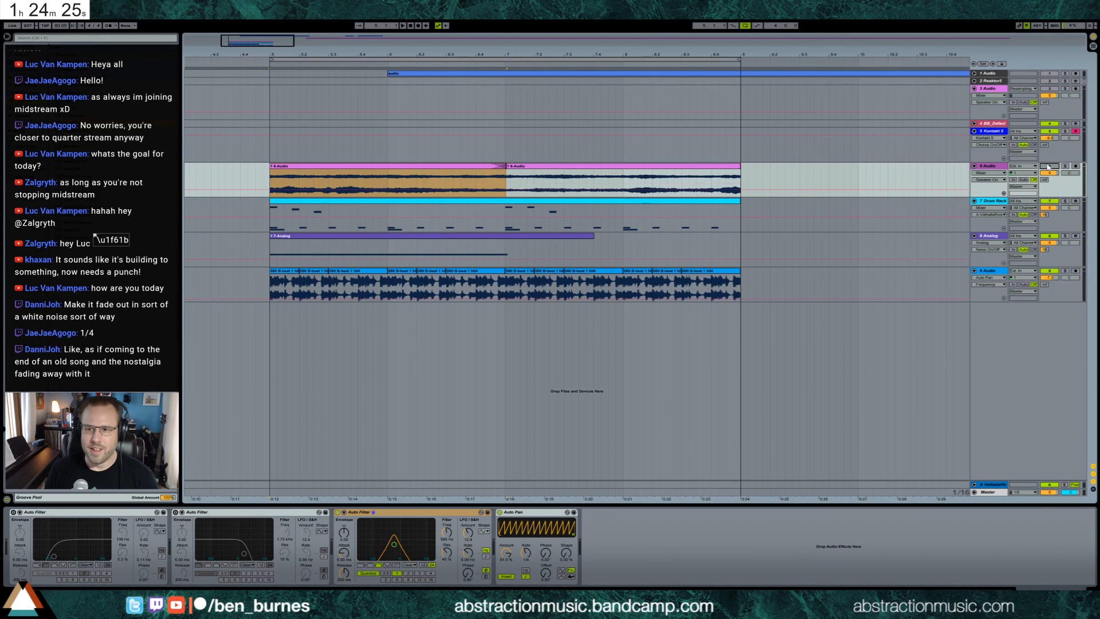
pyautogui.press('space')
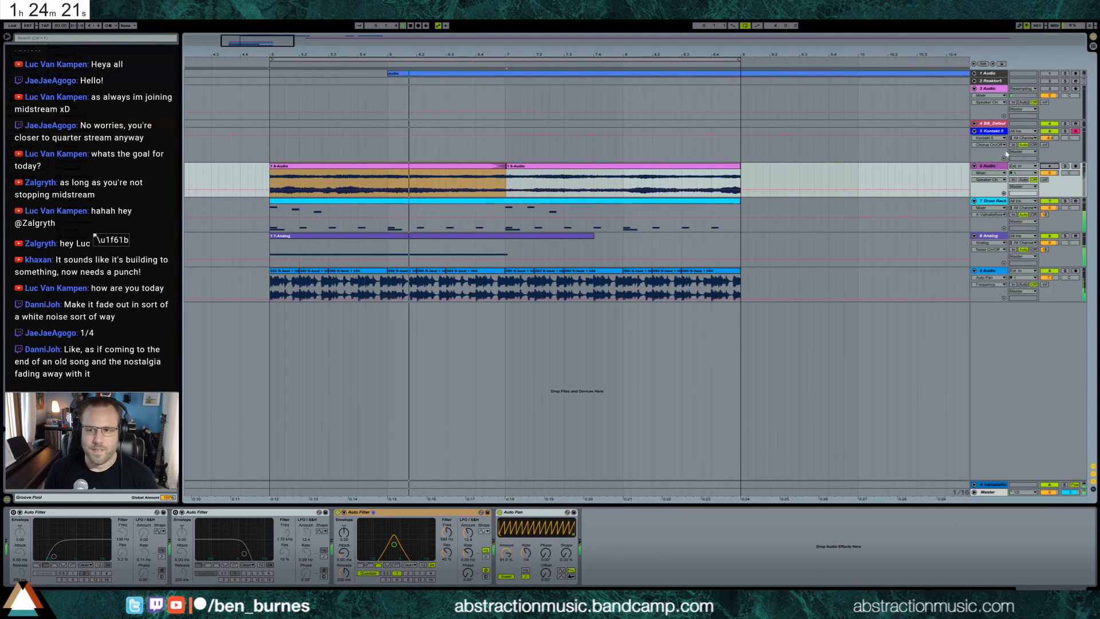
# Step: Reopen the Scarbee Mark I in Kontakt and turn off its chorus while the loop plays
pyautogui.press('Up')
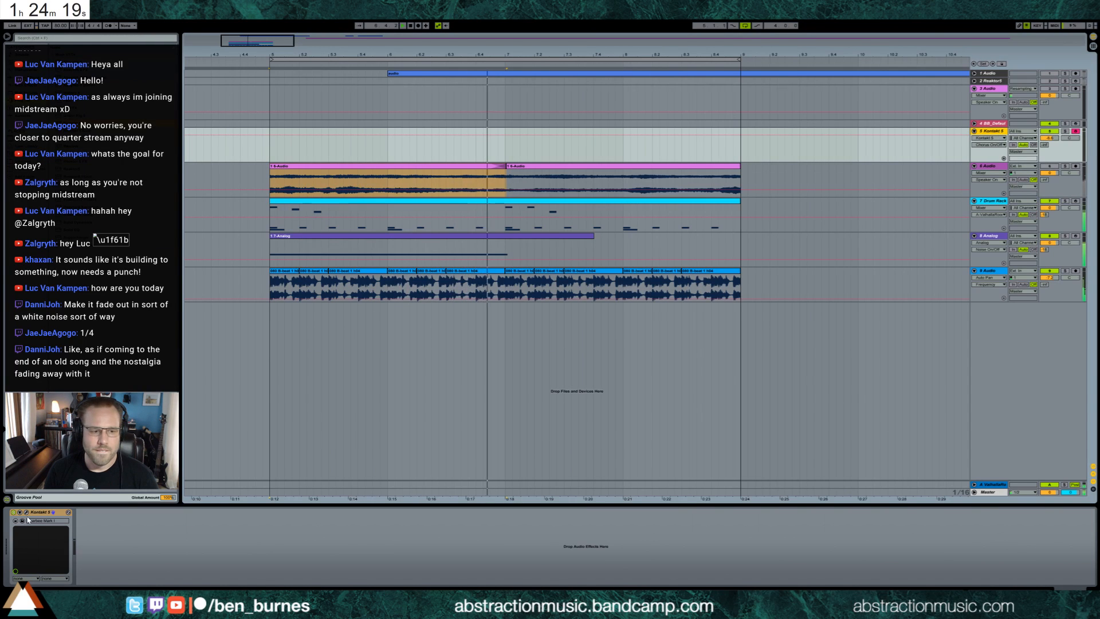
pyautogui.hotkey('ctrl', 'alt', 'p')
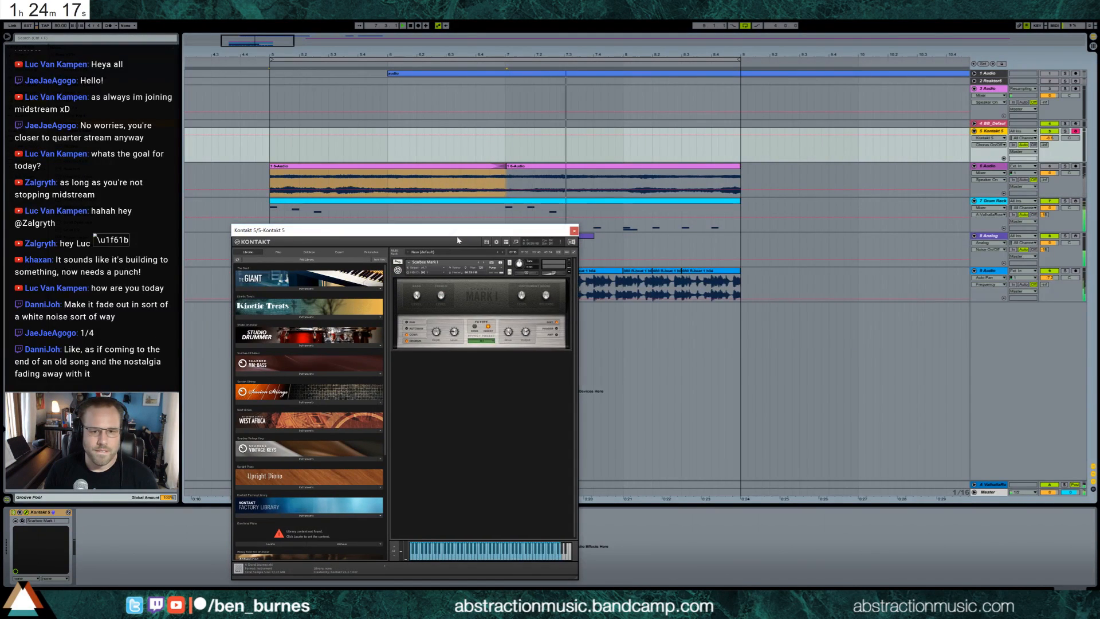
pyautogui.click(407, 341)
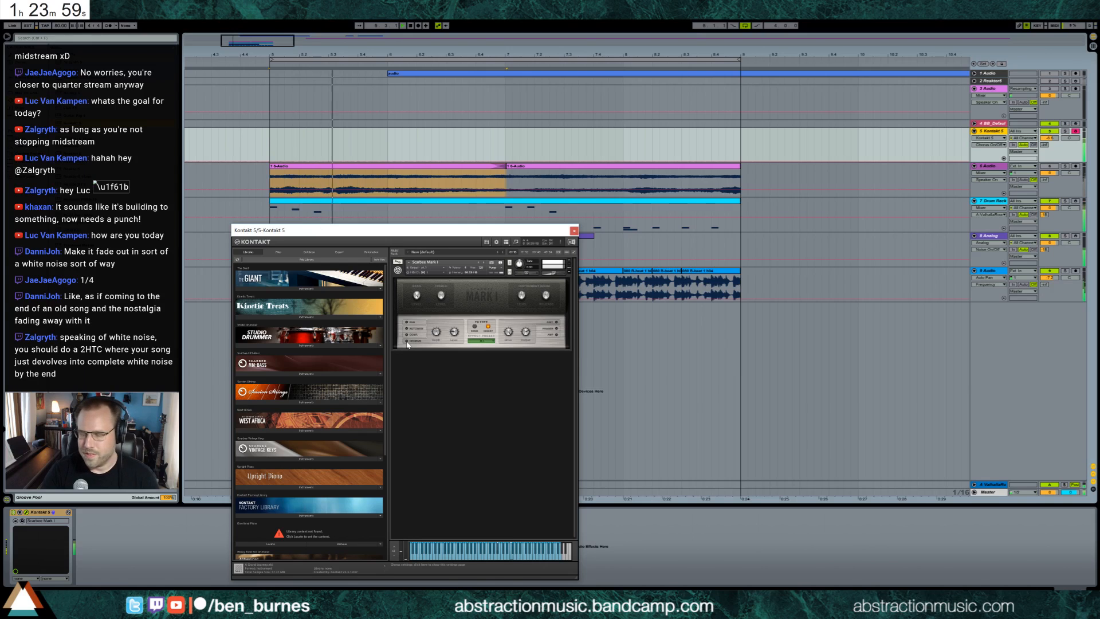
pyautogui.click(573, 230)
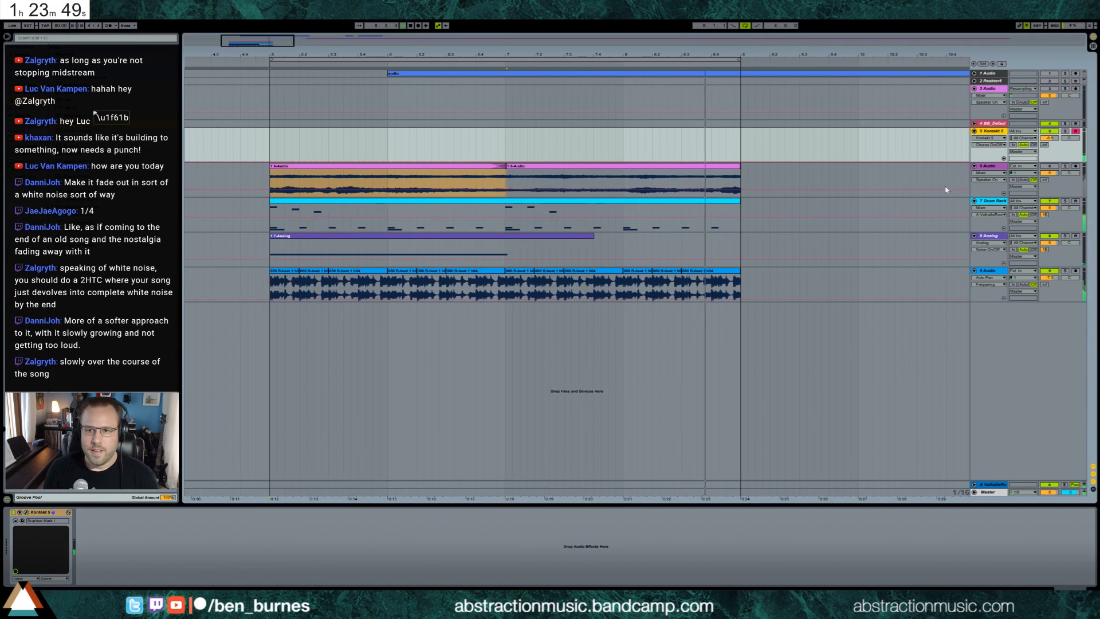
# Step: Delete the two inactive Auto Filters at the start of the 6 Audio track's device chain
pyautogui.click(991, 170)
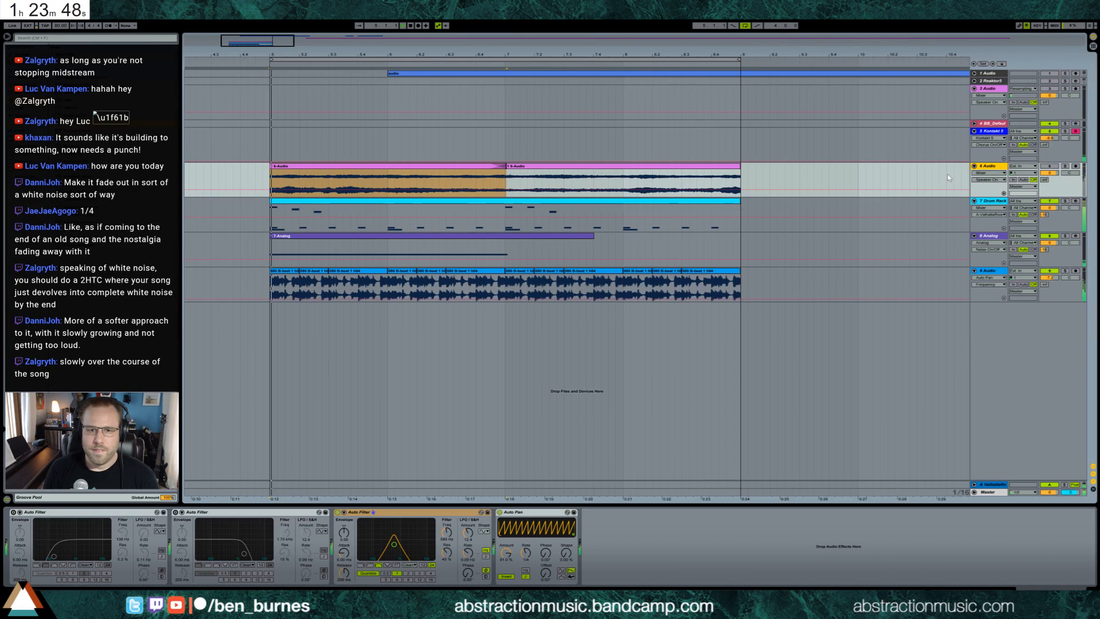
pyautogui.click(92, 517)
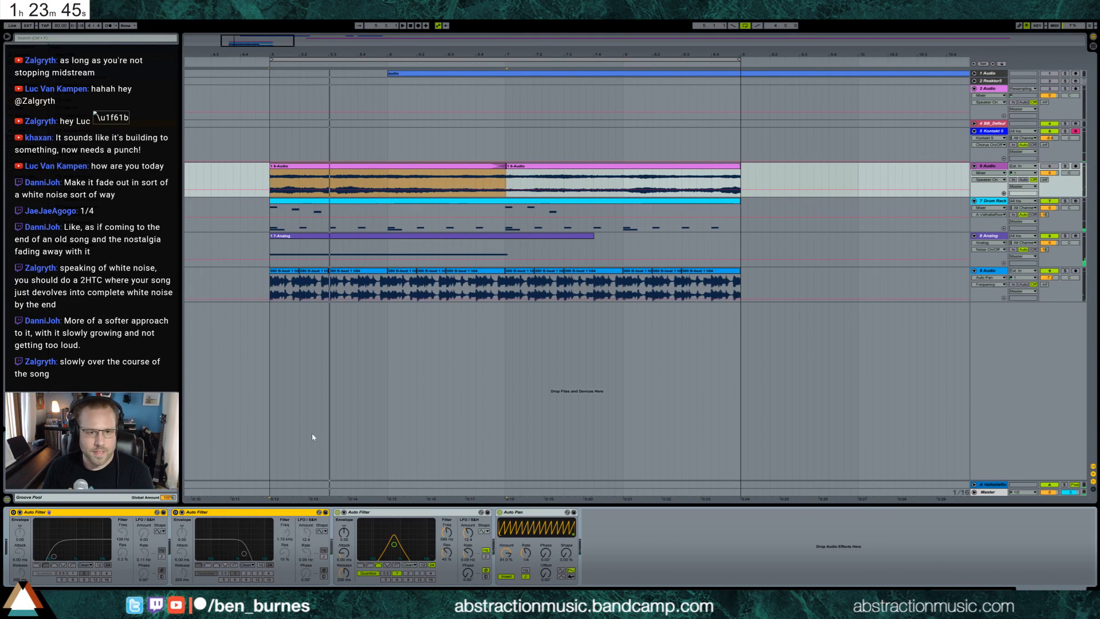
pyautogui.press('Delete')
# Step: Add a MIDI track below the Drum Rack track and create an empty one-bar clip at the loop start
pyautogui.click(994, 202)
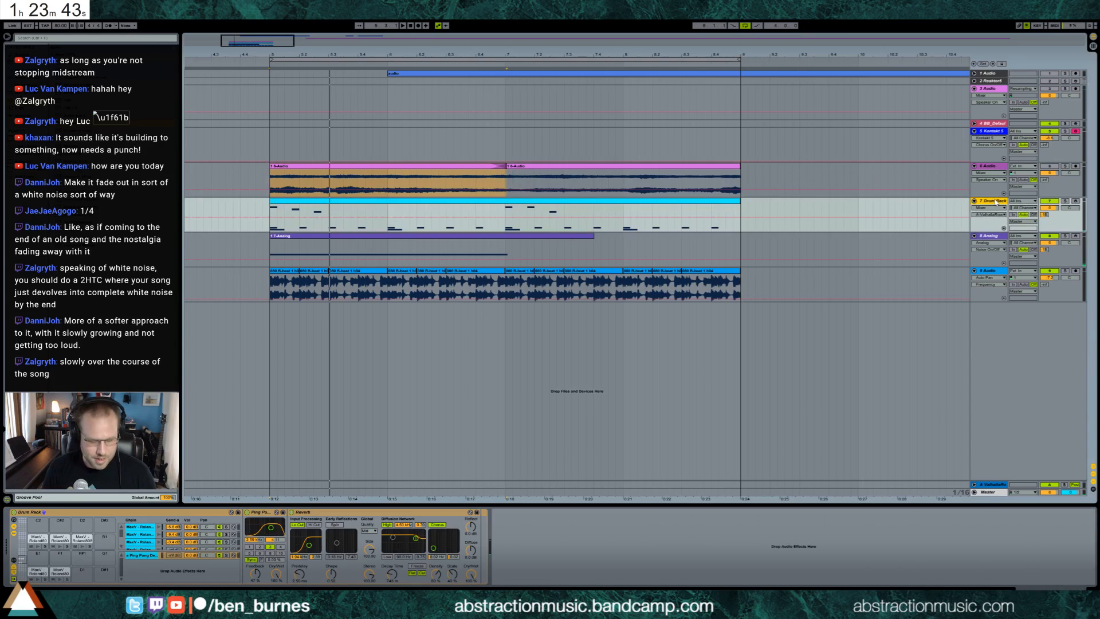
pyautogui.hotkey('ctrl', 'shift', 't')
pyautogui.click(271, 253)
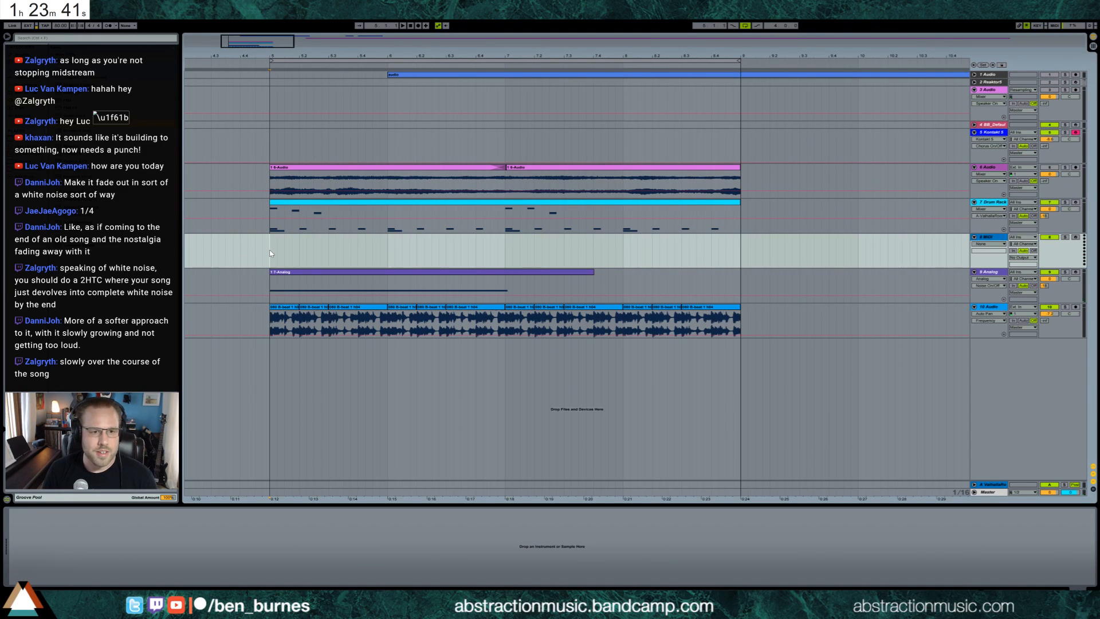
pyautogui.moveTo(271, 253); pyautogui.dragTo(349, 259)
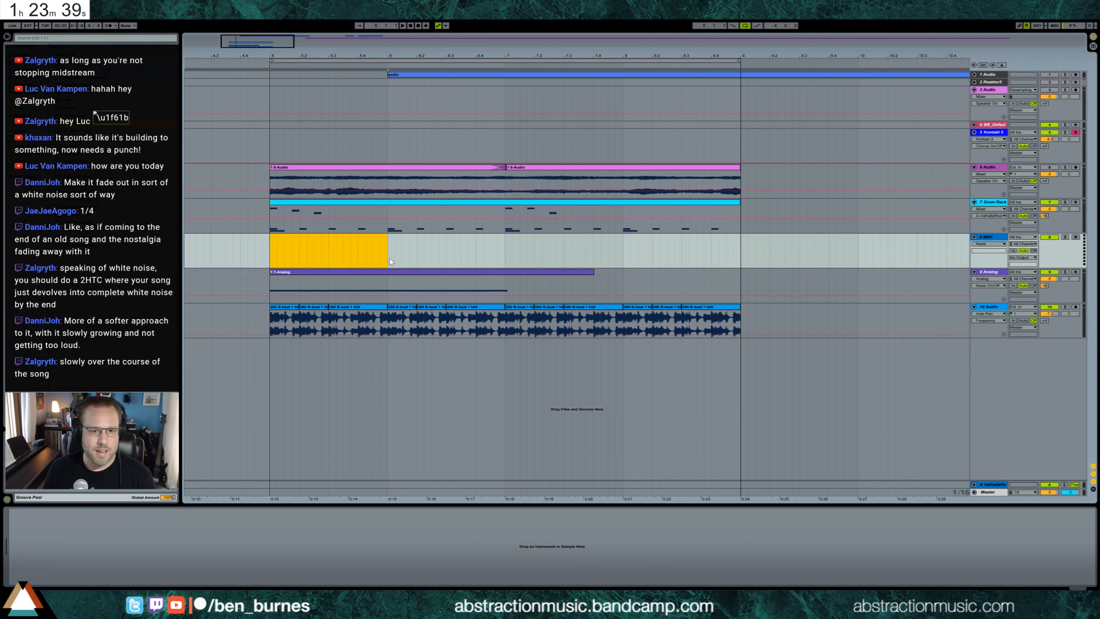
pyautogui.hotkey('ctrl', 'shift', 'm')
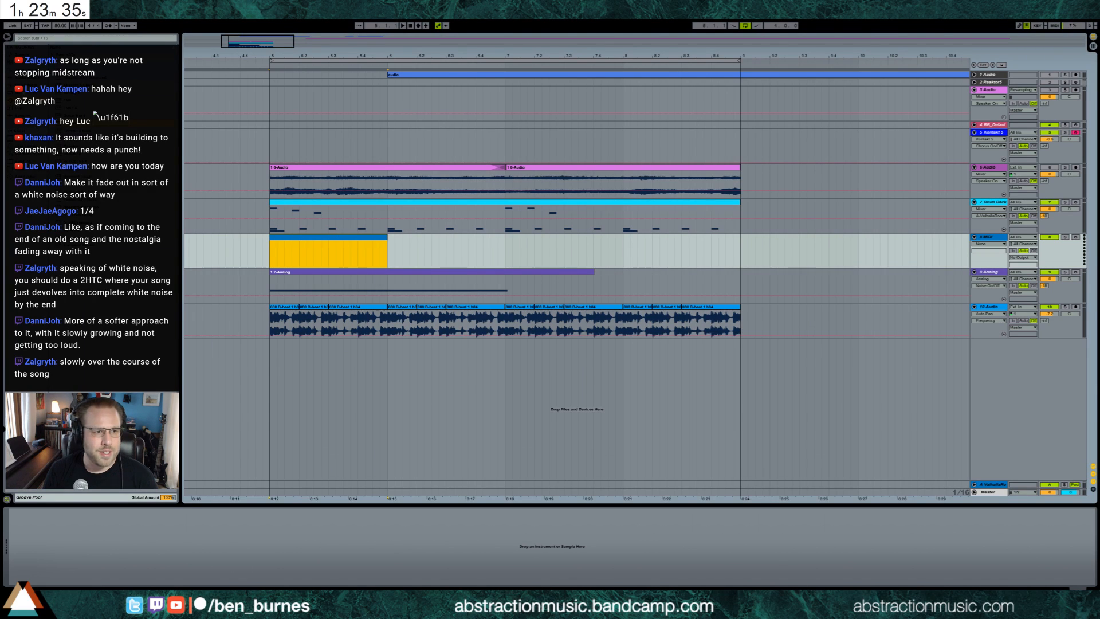
# Step: Try Kontakt 5 on the new MIDI track and search its database for "gui"
pyautogui.moveTo(114, 123); pyautogui.dragTo(251, 200)
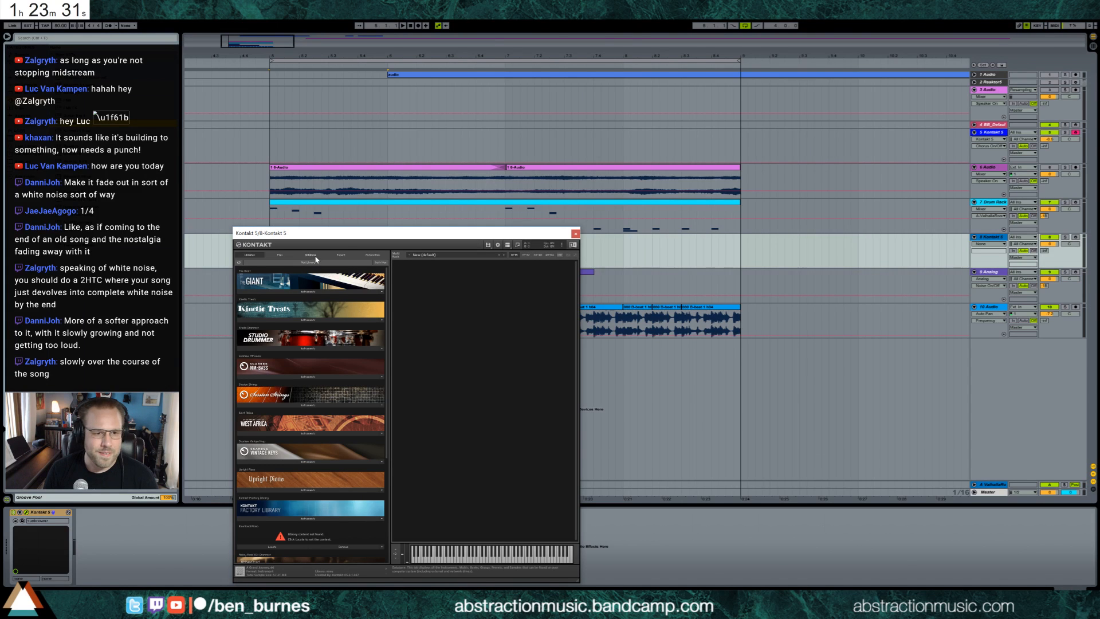
pyautogui.click(312, 256)
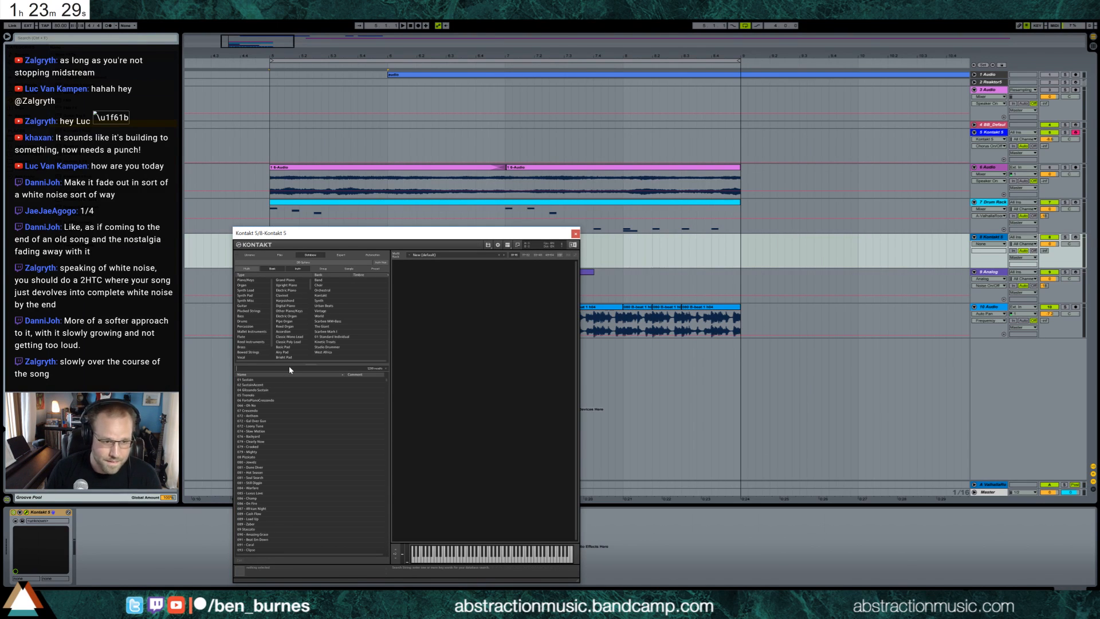
pyautogui.write('gui')
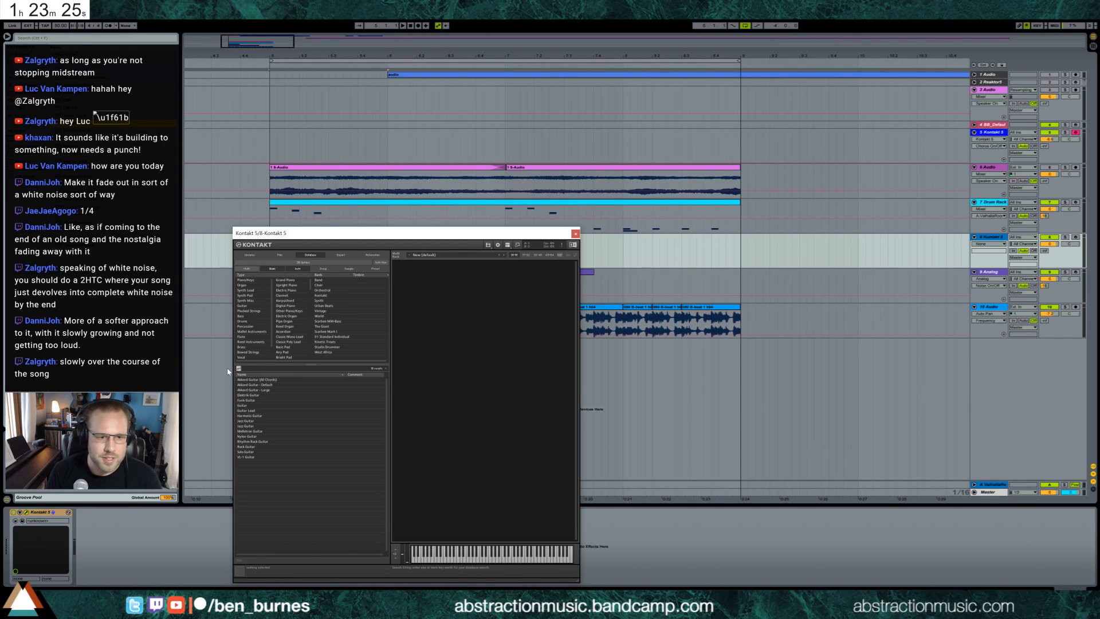
pyautogui.press('BackSpace')
pyautogui.click(575, 234)
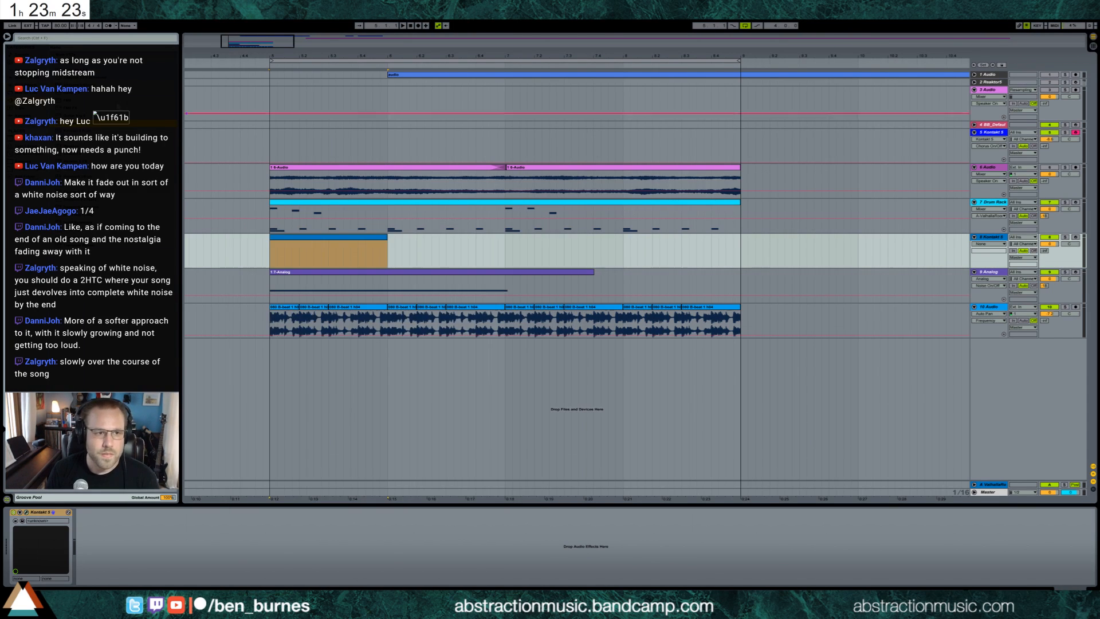
# Step: Replace Kontakt with an Analog synth on the new track and draw two stacked 1/32 notes at 1.1.3 in its clip
pyautogui.moveTo(329, 252); pyautogui.dragTo(330, 252)
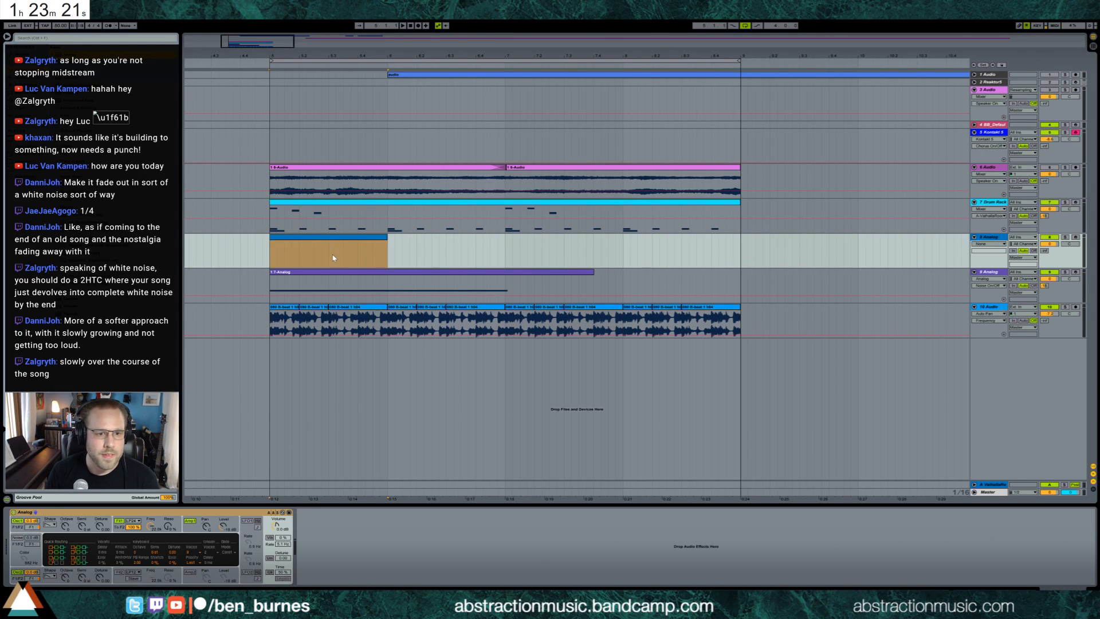
pyautogui.doubleClick(298, 242)
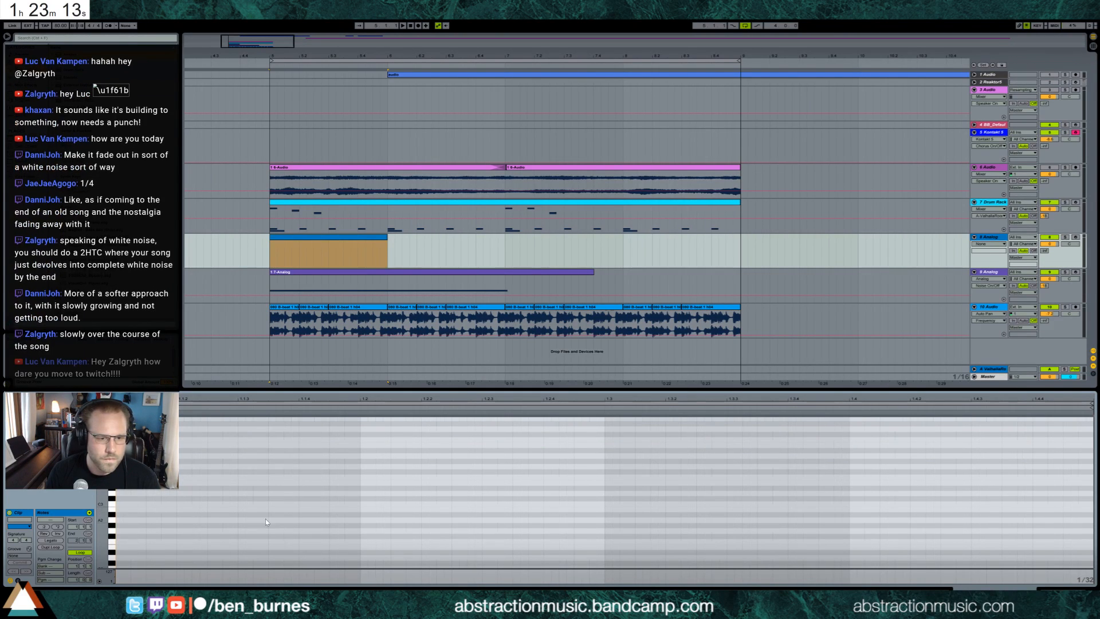
pyautogui.doubleClick(244, 514)
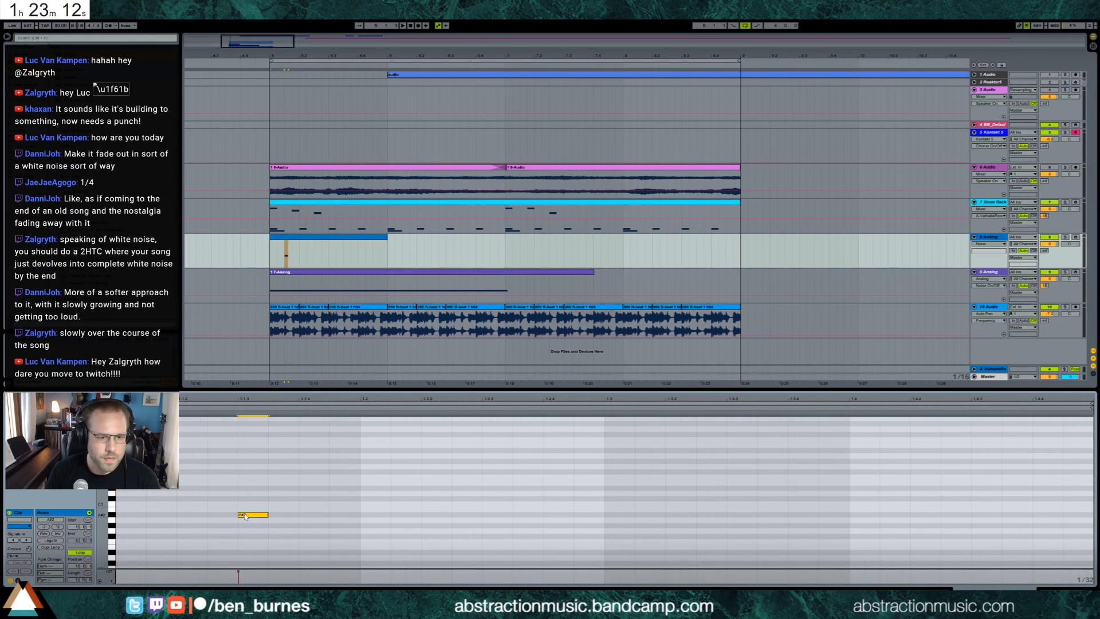
pyautogui.doubleClick(242, 476)
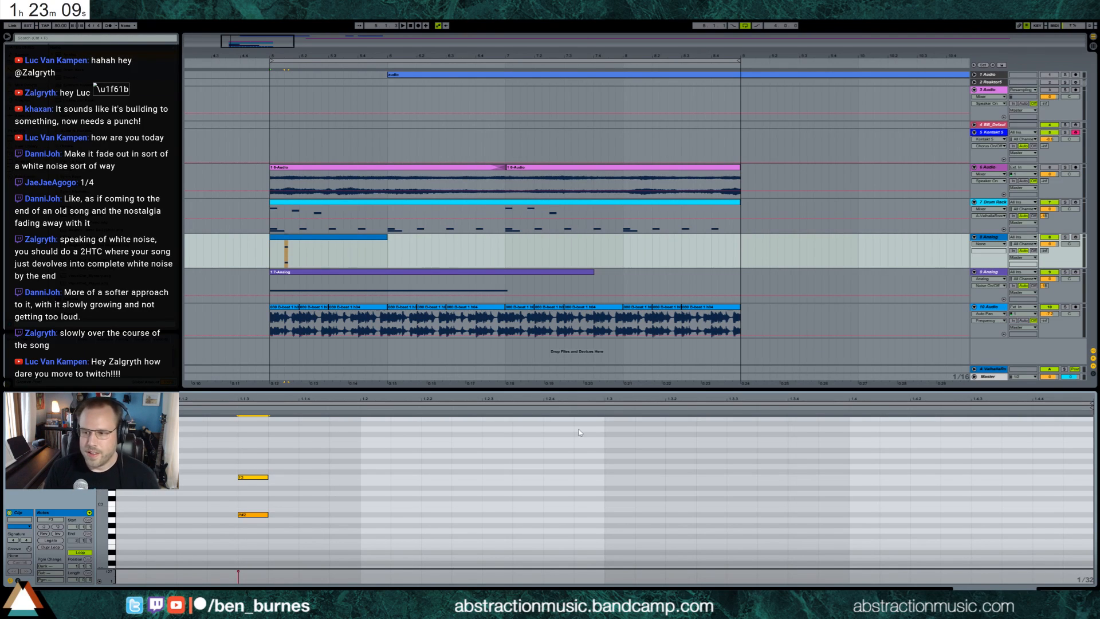
# Step: Raise the new Analog track's send to the Valhalla return, and select the first beat of its clip with the two notes
pyautogui.hotkey('shift', 'Tab')
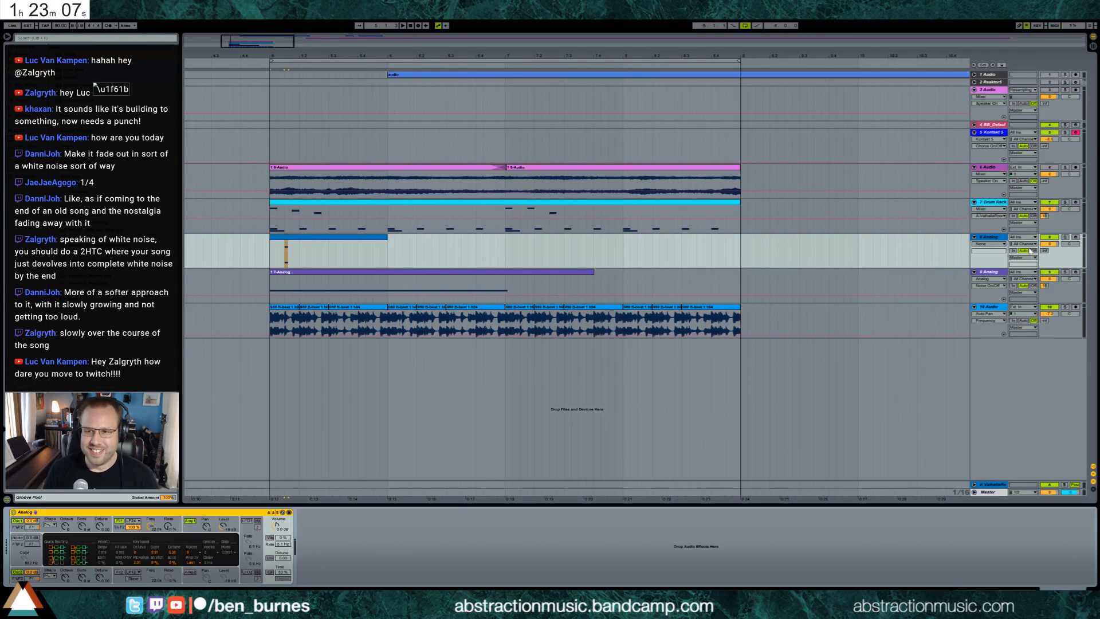
pyautogui.moveTo(1044, 250); pyautogui.dragTo(1044, 209)
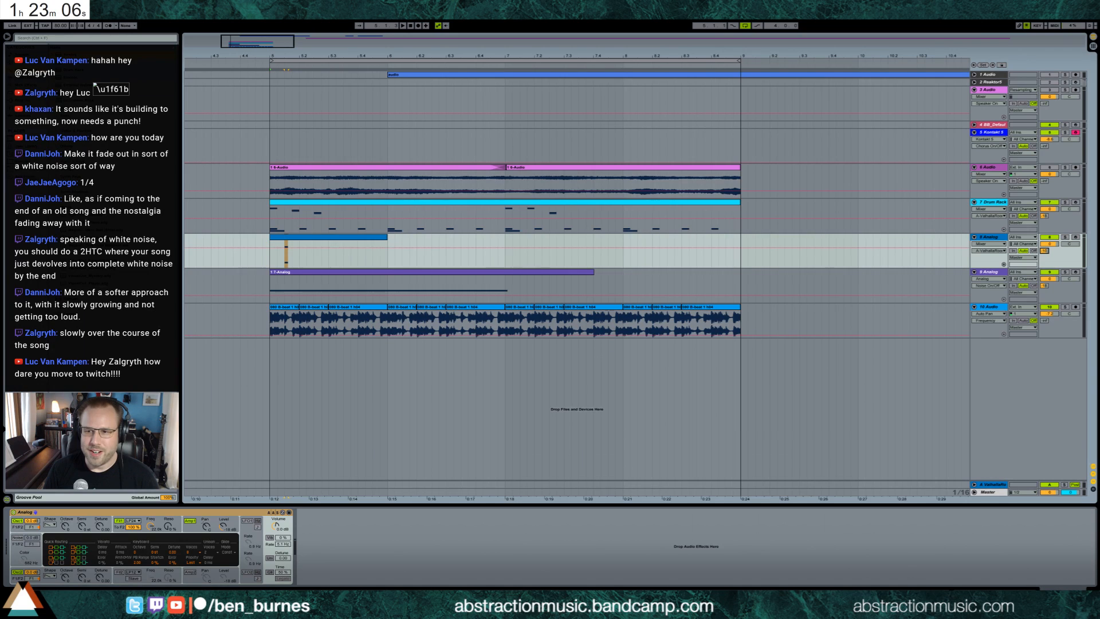
pyautogui.doubleClick(371, 243)
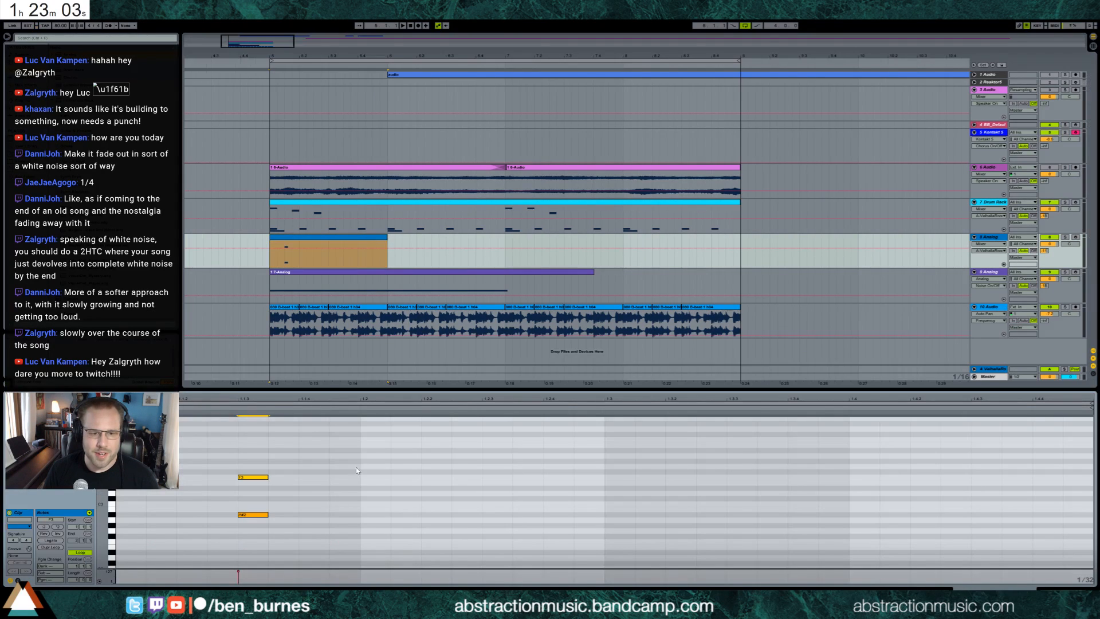
pyautogui.moveTo(359, 455); pyautogui.dragTo(127, 534)
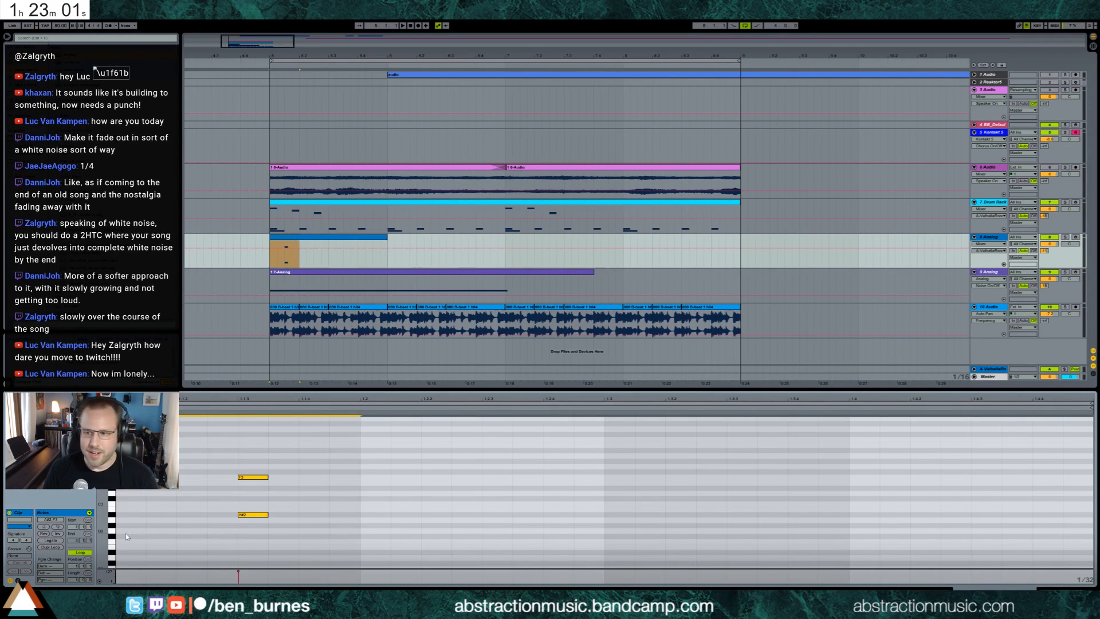
# Step: Duplicate the one-beat note pair three times across the Analog clip's bar, and extend the clip to the end of the loop
pyautogui.hotkey('ctrl', 'd')
pyautogui.hotkey('ctrl', 'd')
pyautogui.hotkey('ctrl', 'd')
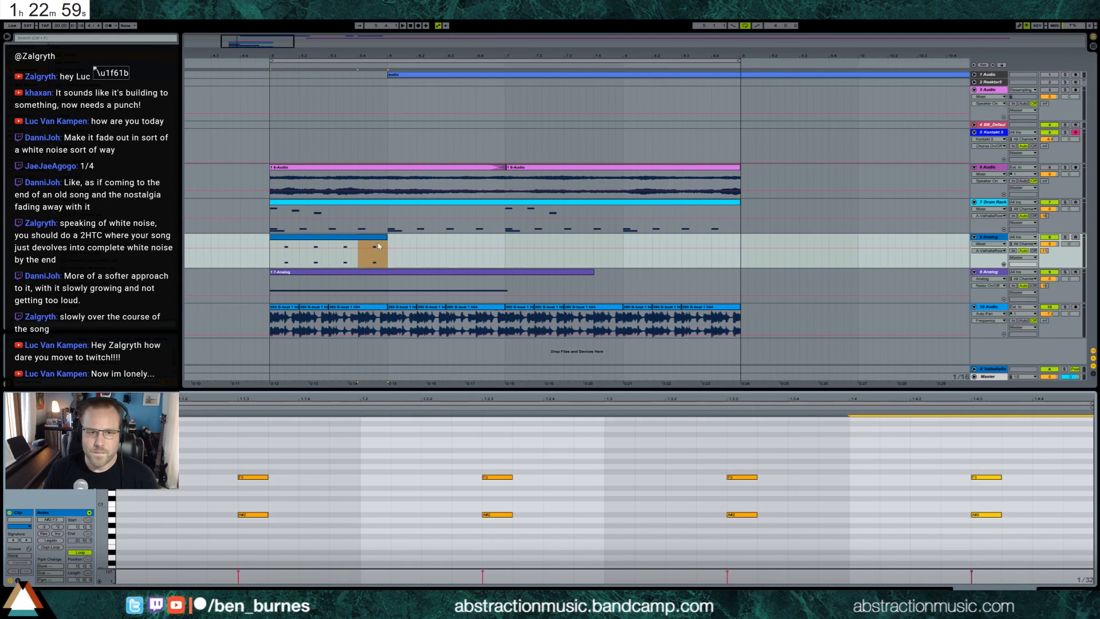
pyautogui.moveTo(386, 246); pyautogui.dragTo(736, 248)
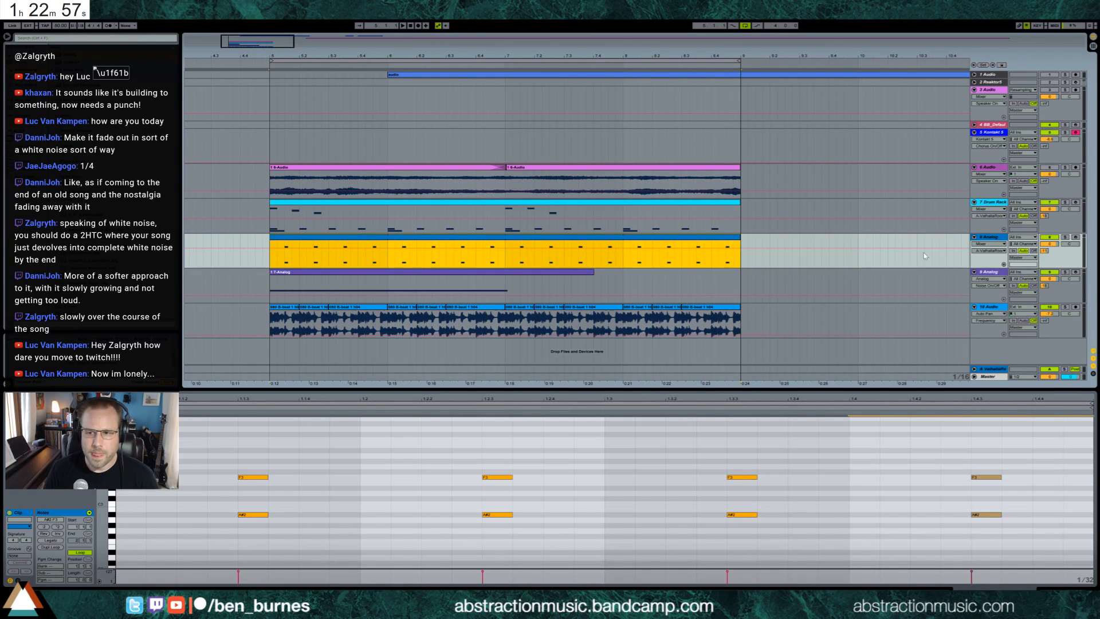
# Step: Lower the 8 Analog track's volume and start playing the loop
pyautogui.moveTo(1056, 244); pyautogui.dragTo(1055, 259)
pyautogui.press('space')
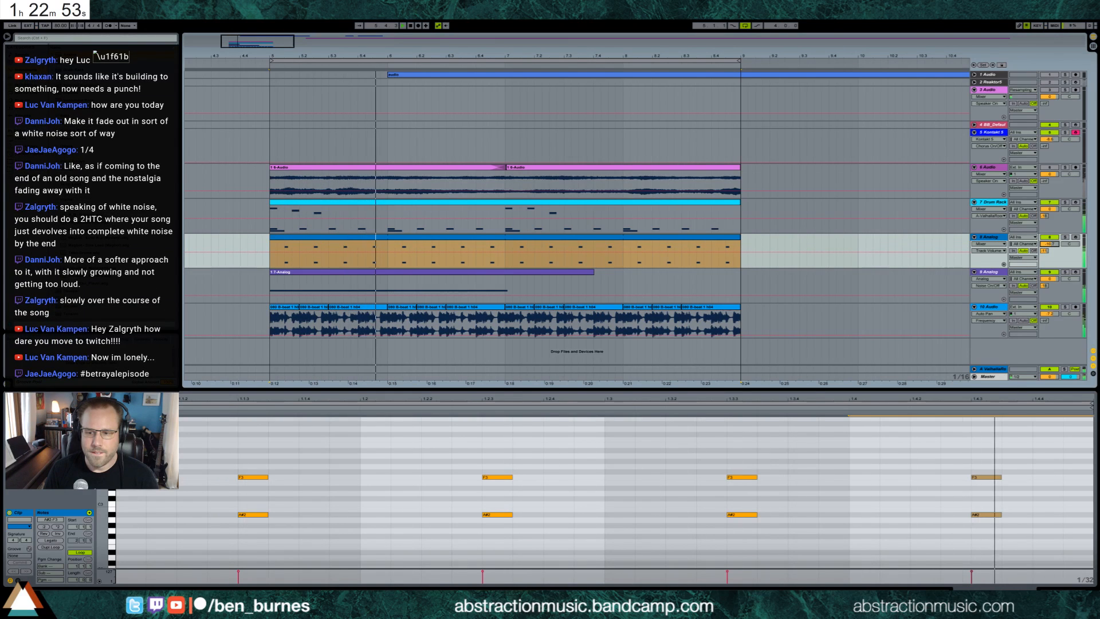
# Step: Give Analog's filter a plucky envelope with its sustain dropped to the bottom, lower the cutoff frequency and raise the resonance
pyautogui.hotkey('shift', 'Tab')
pyautogui.click(195, 527)
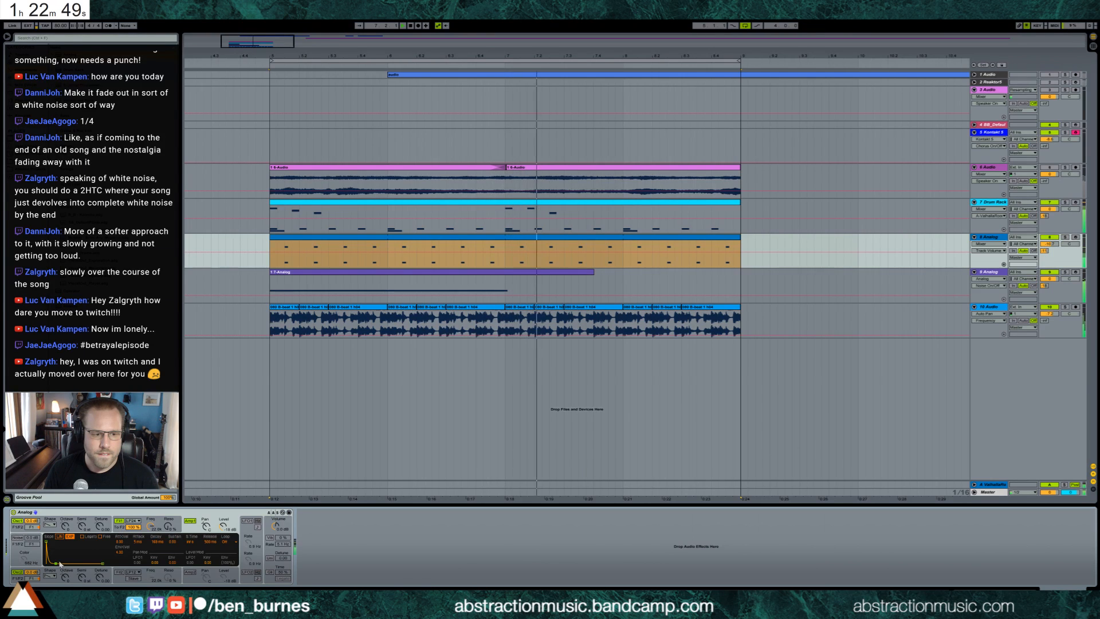
pyautogui.click(119, 530)
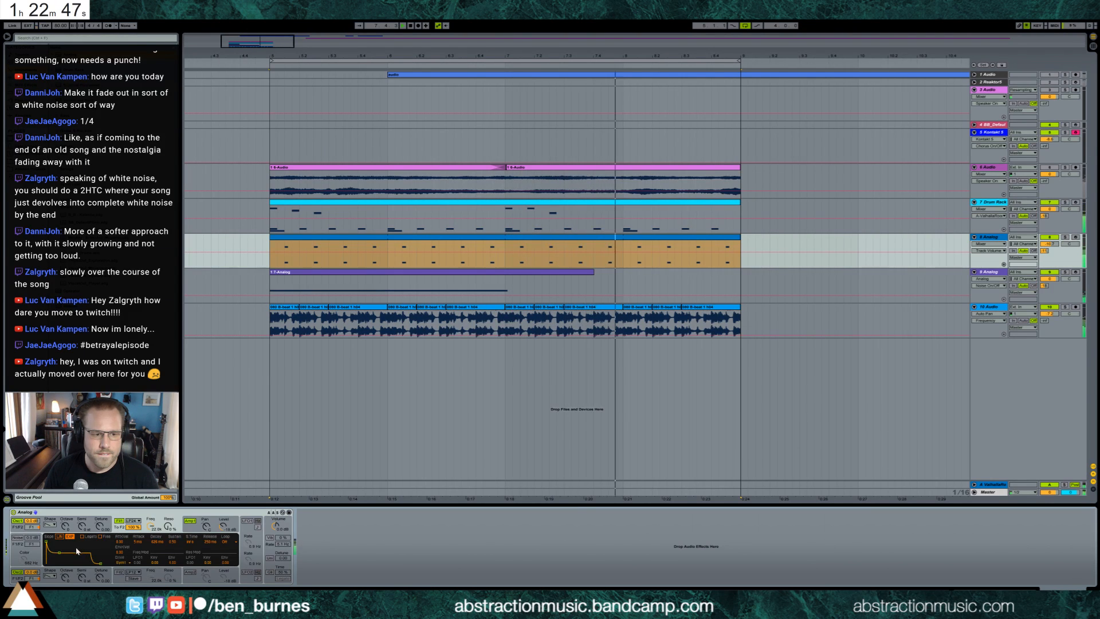
pyautogui.moveTo(60, 553); pyautogui.dragTo(57, 564)
pyautogui.moveTo(150, 526); pyautogui.dragTo(150, 565)
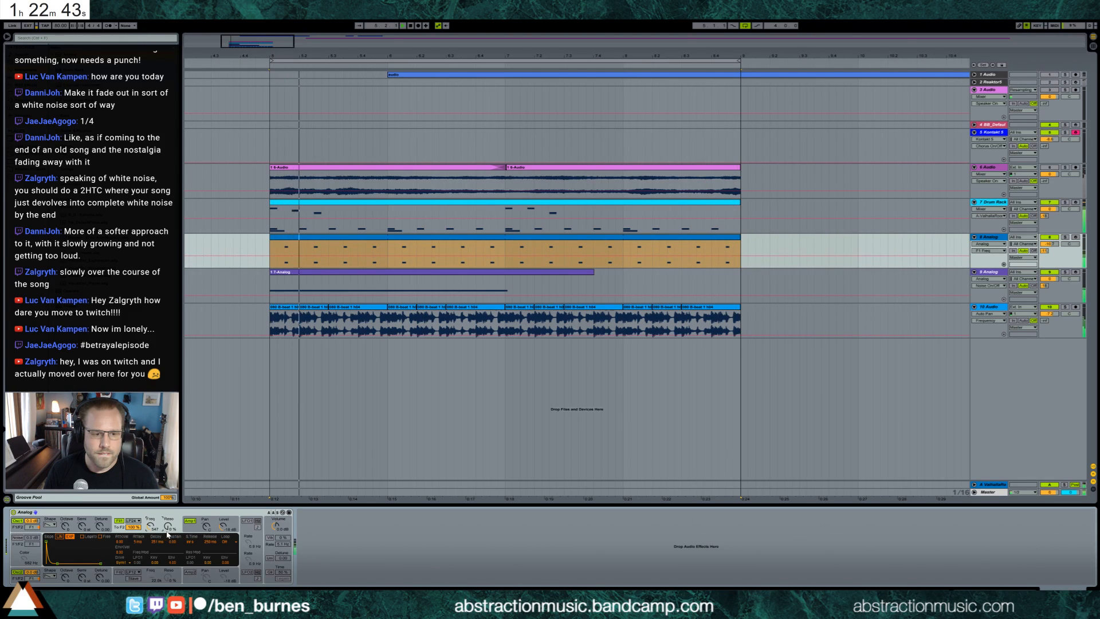
pyautogui.moveTo(167, 526); pyautogui.dragTo(168, 512)
# Step: Enable unison on the Analog synth, raise its detune and change the number of unison voices
pyautogui.click(270, 558)
pyautogui.moveTo(283, 558); pyautogui.dragTo(283, 533)
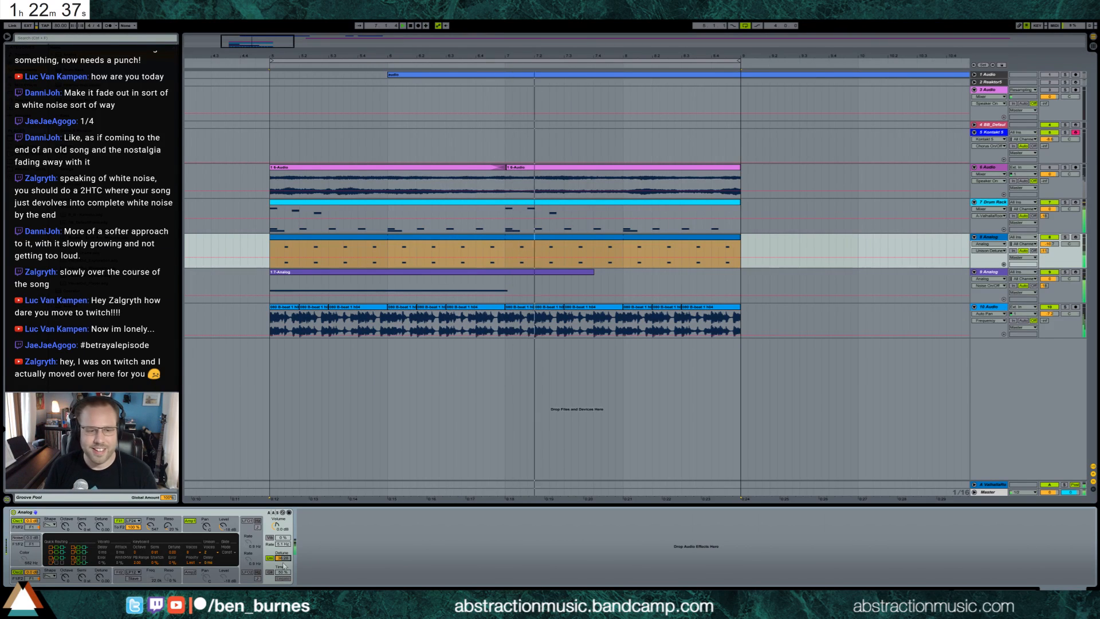
pyautogui.click(210, 553)
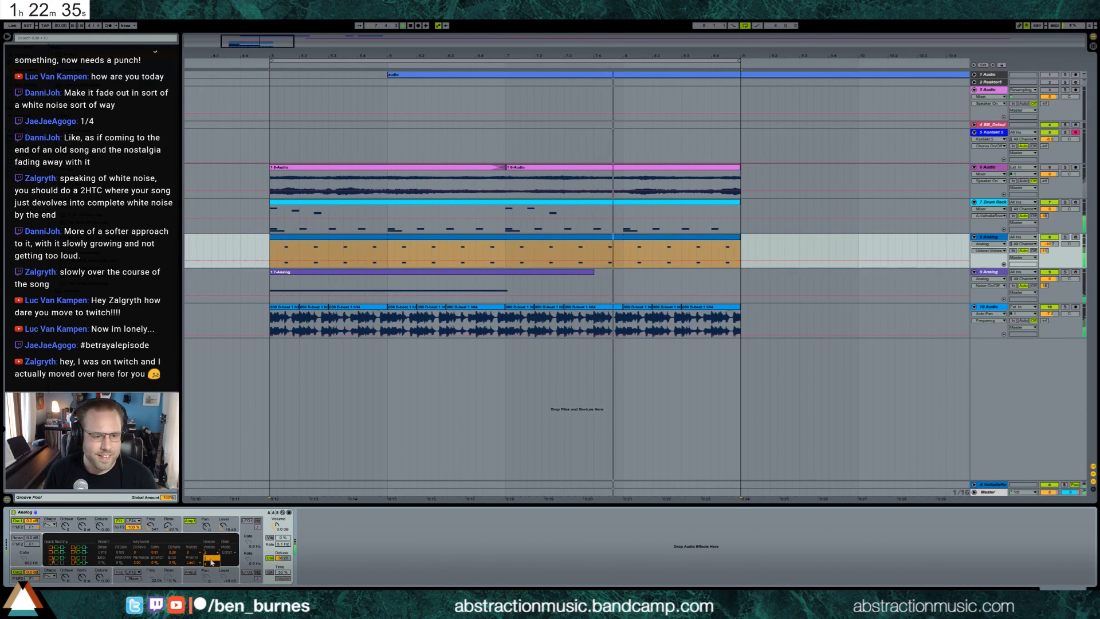
pyautogui.click(211, 561)
pyautogui.click(189, 552)
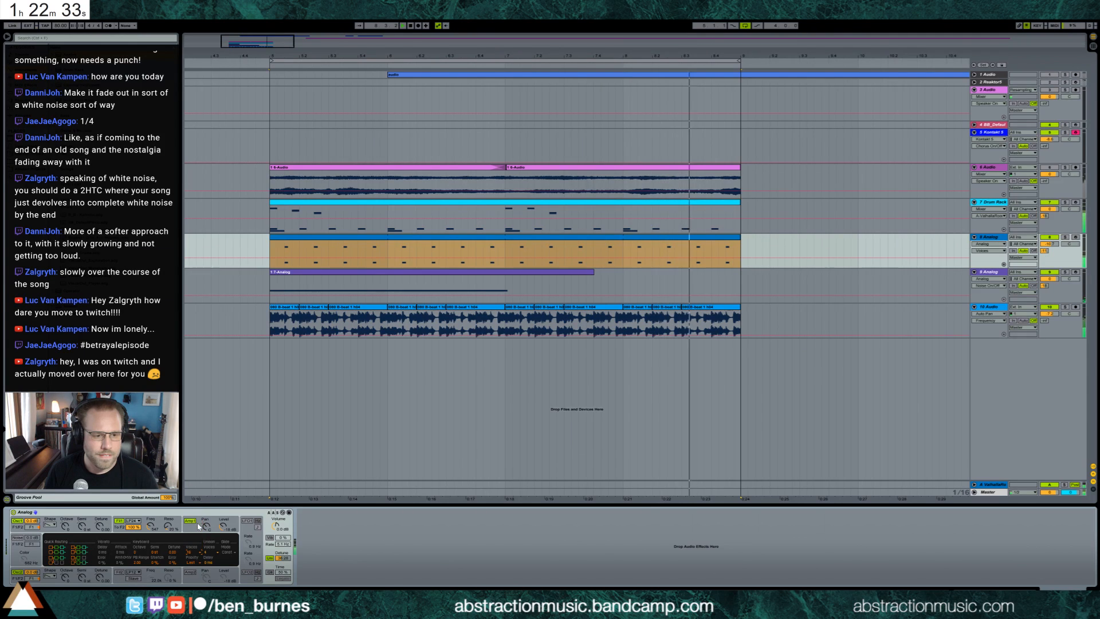
pyautogui.click(195, 519)
pyautogui.click(151, 526)
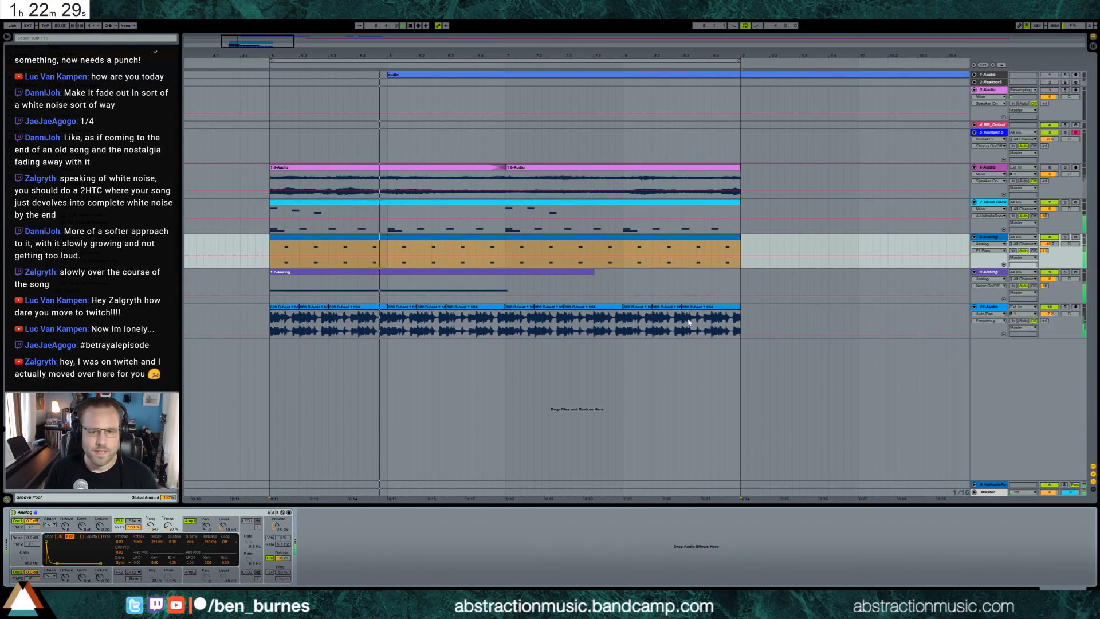
# Step: Delete the Kontakt 5 track and insert a new audio track below the 5 Audio track
pyautogui.click(995, 139)
pyautogui.press('Delete')
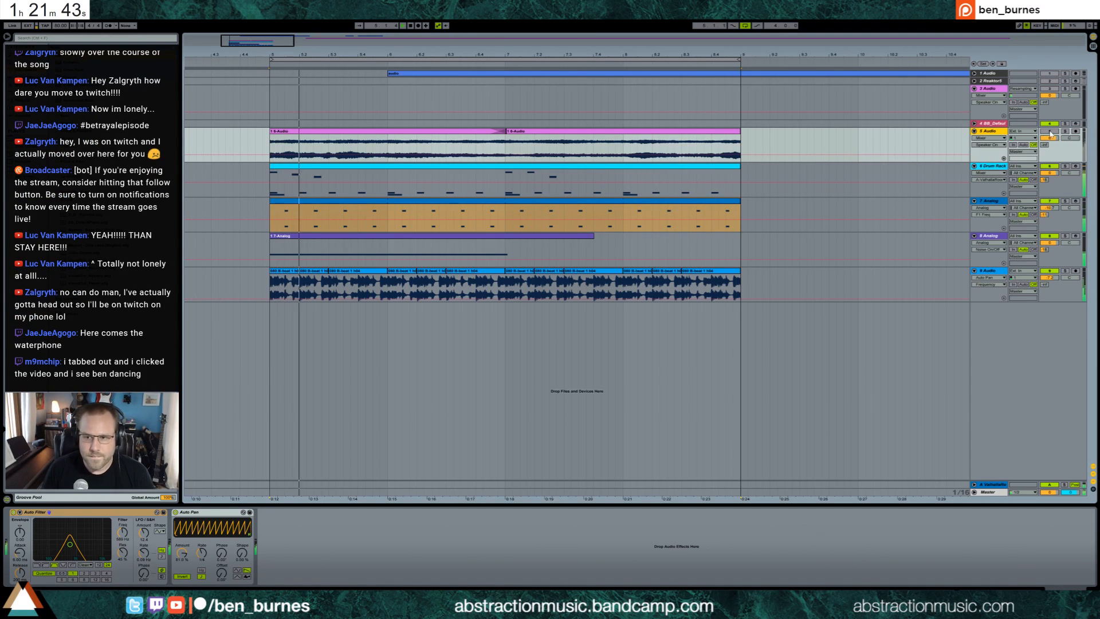
pyautogui.hotkey('ctrl', 't')
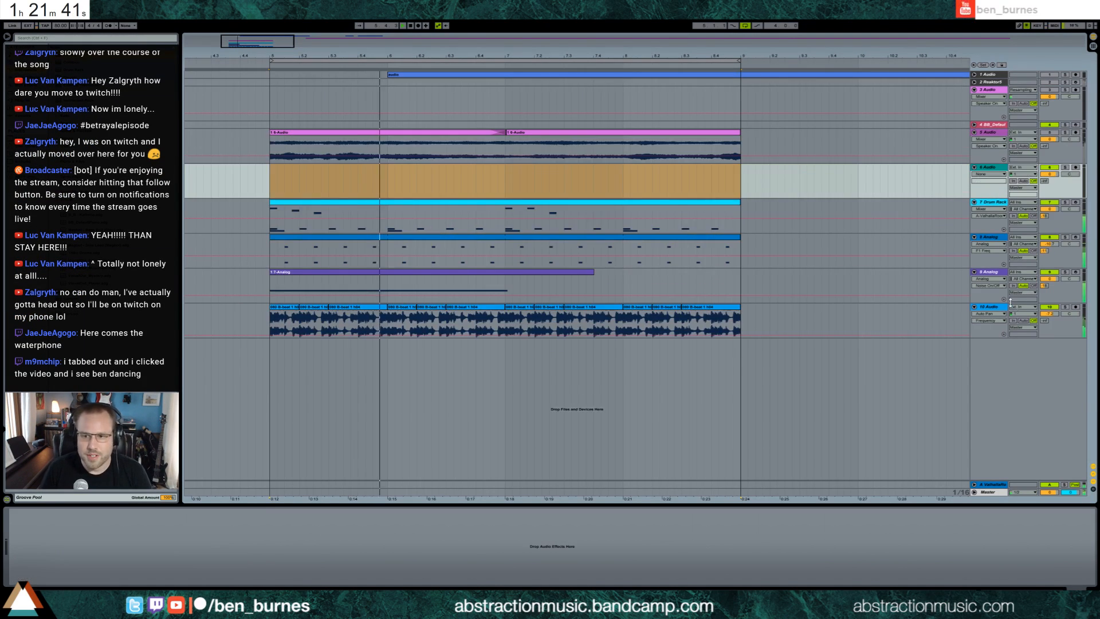
# Step: Choose an external input channel for the new audio track, set its monitoring to Auto and arm it for recording
pyautogui.click(1025, 174)
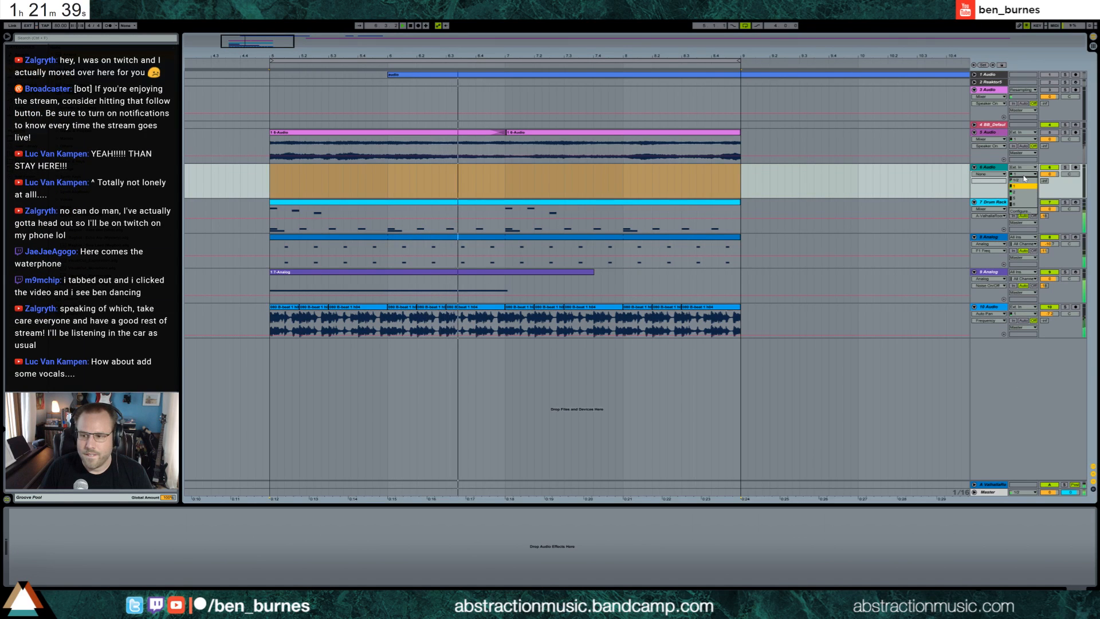
pyautogui.click(1026, 197)
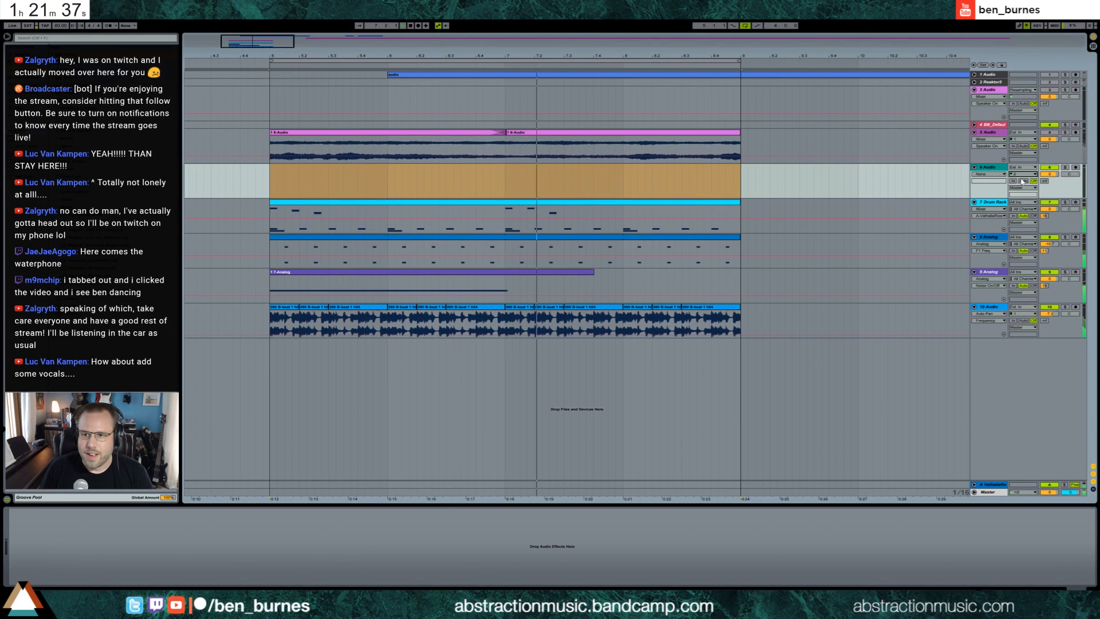
pyautogui.click(1023, 181)
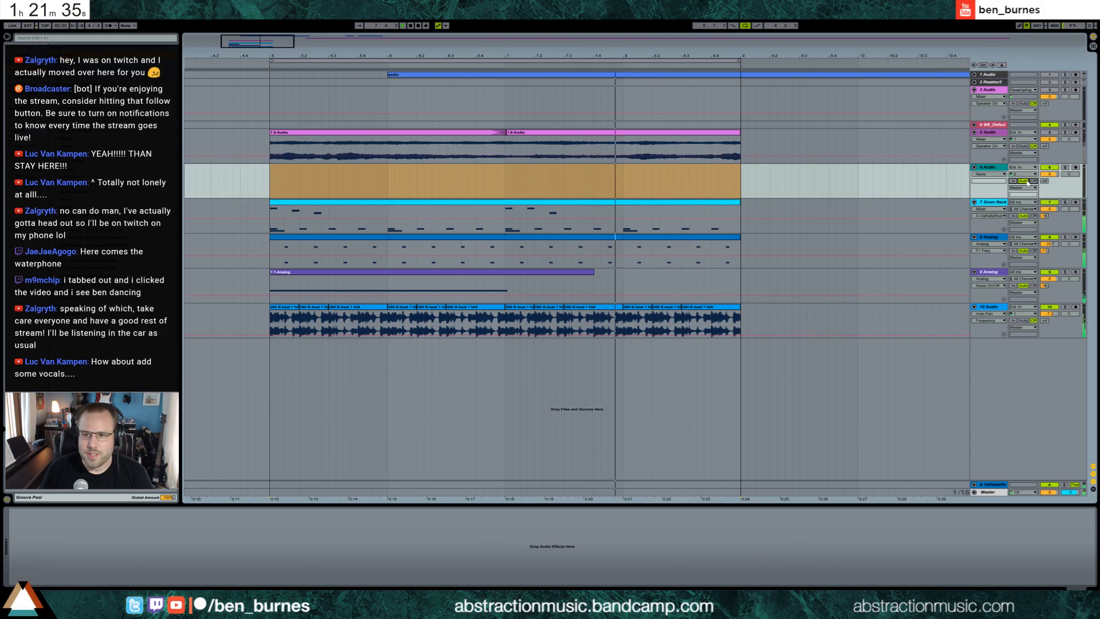
pyautogui.click(1075, 168)
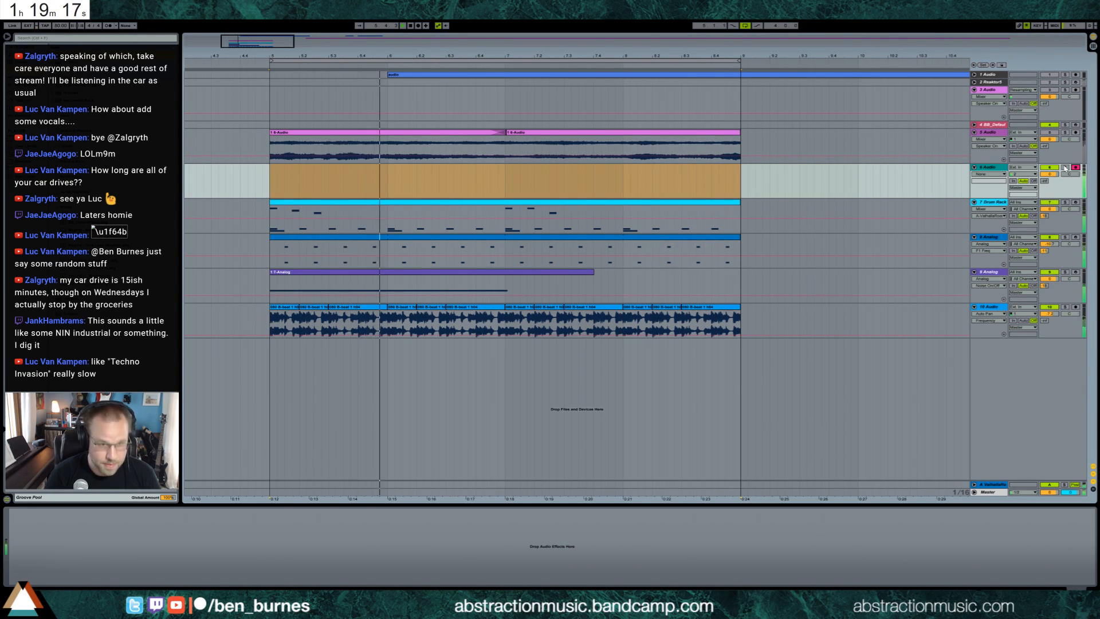
# Step: Record a live take onto the armed 6 Audio track over the loop, and lower that track's volume
pyautogui.click(418, 25)
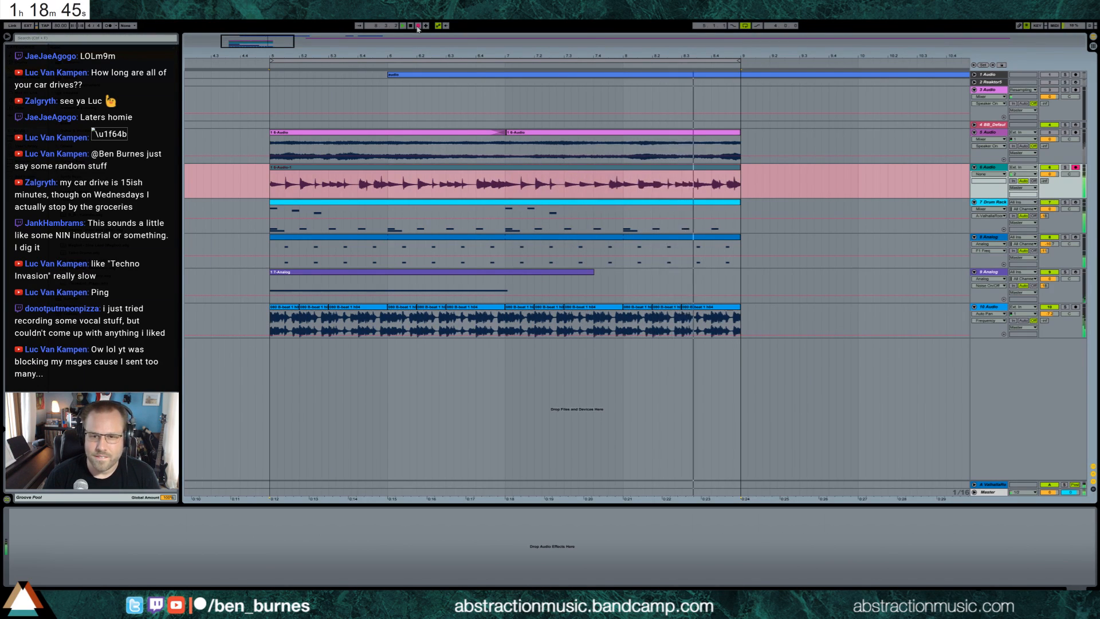
pyautogui.click(417, 25)
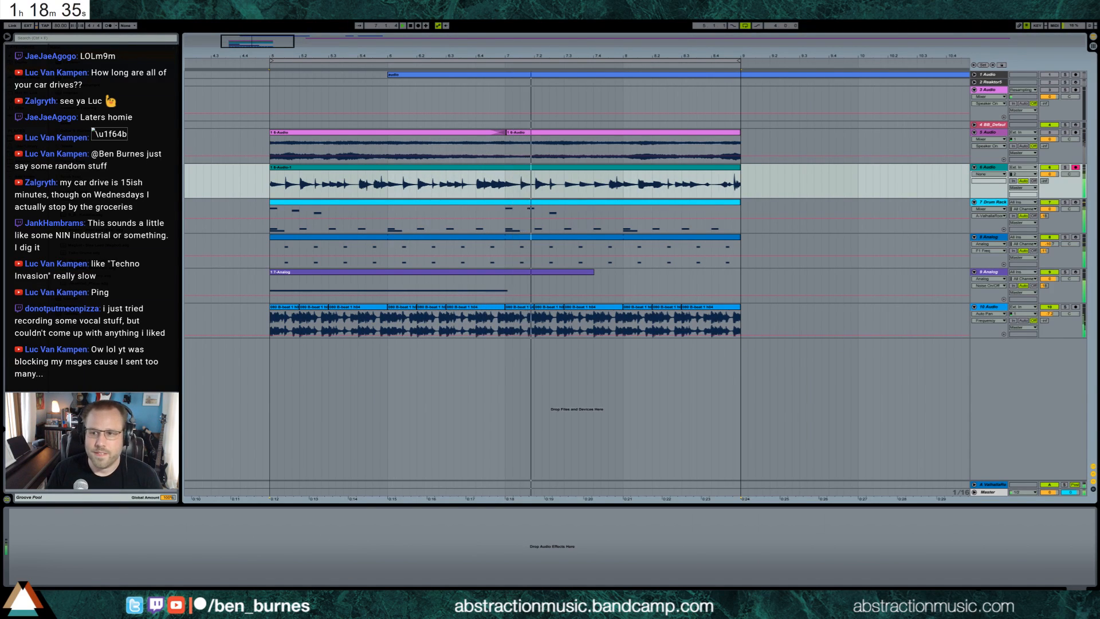
pyautogui.click(990, 132)
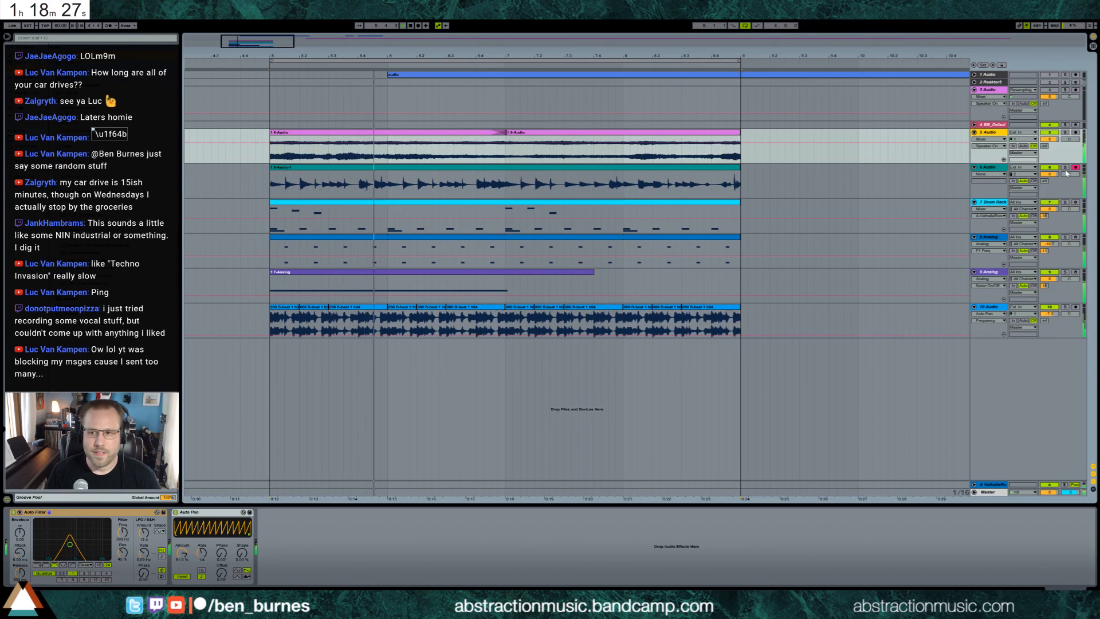
pyautogui.moveTo(1050, 173); pyautogui.dragTo(1050, 185)
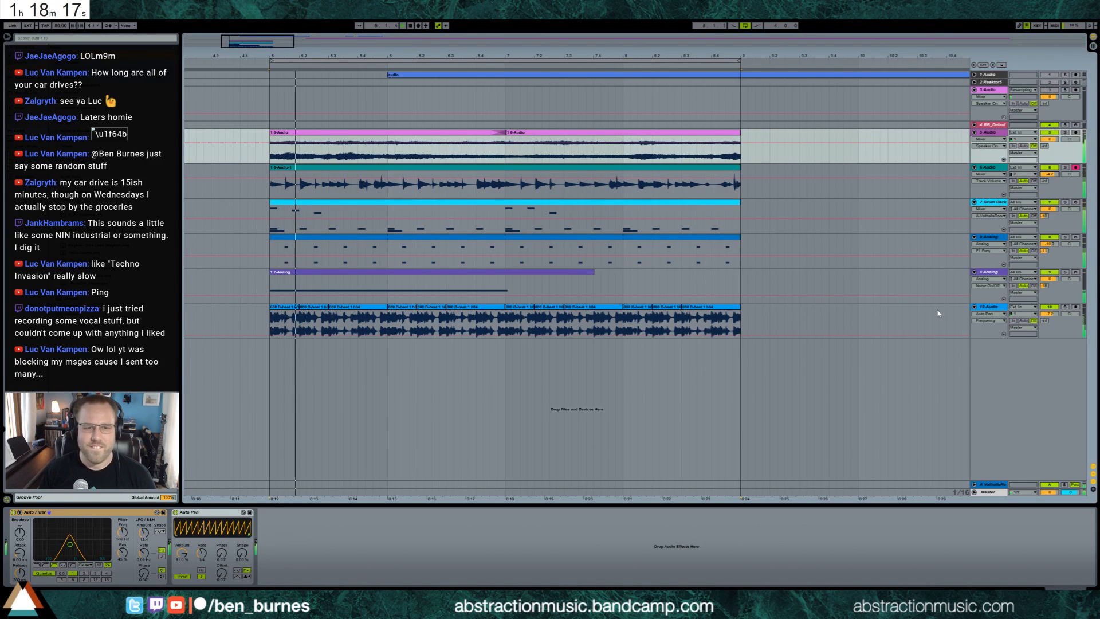
# Step: Insert an empty MIDI track below the 8 Analog track
pyautogui.click(991, 241)
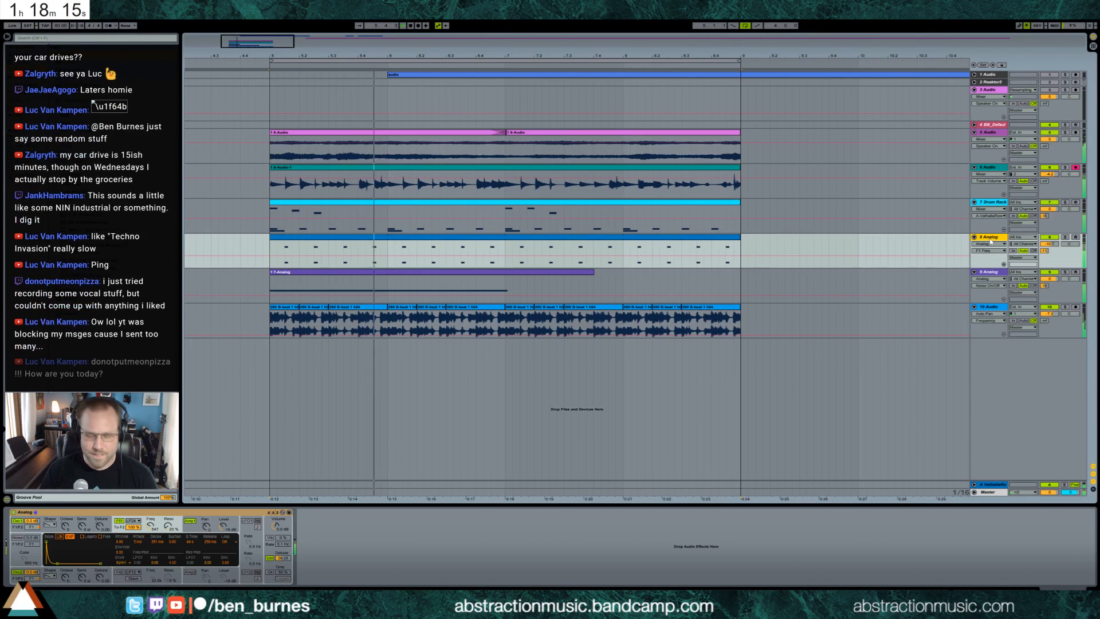
pyautogui.hotkey('ctrl', 'shift', 't')
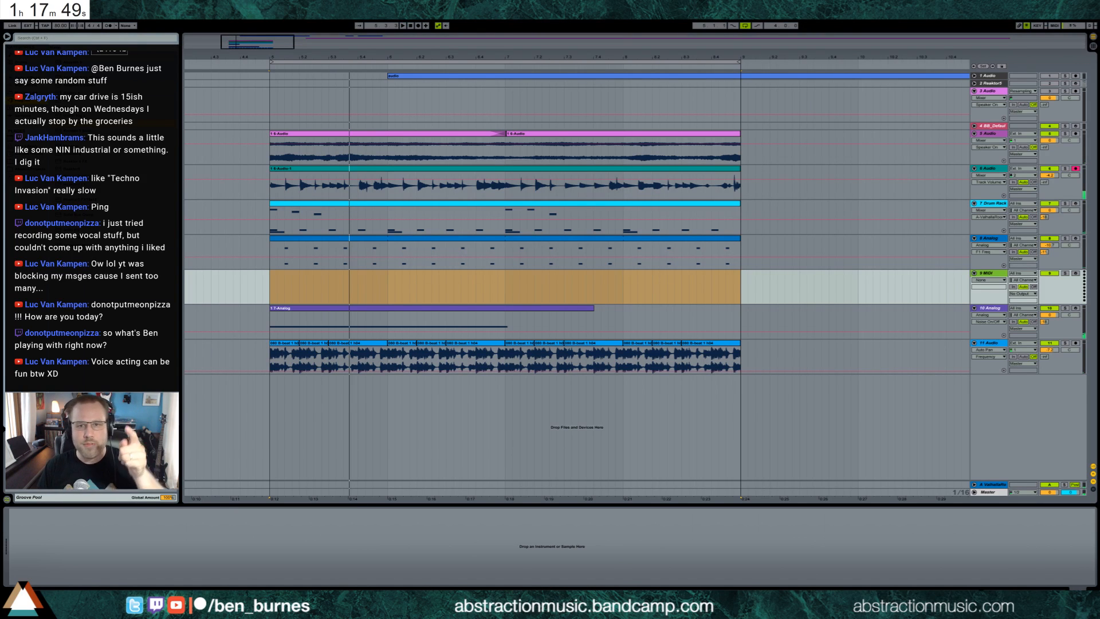
# Step: Switch to the desktop and preview the "Jim Carrey - I Need Color excerpt" audio file in the media player
pyautogui.press('super+d')
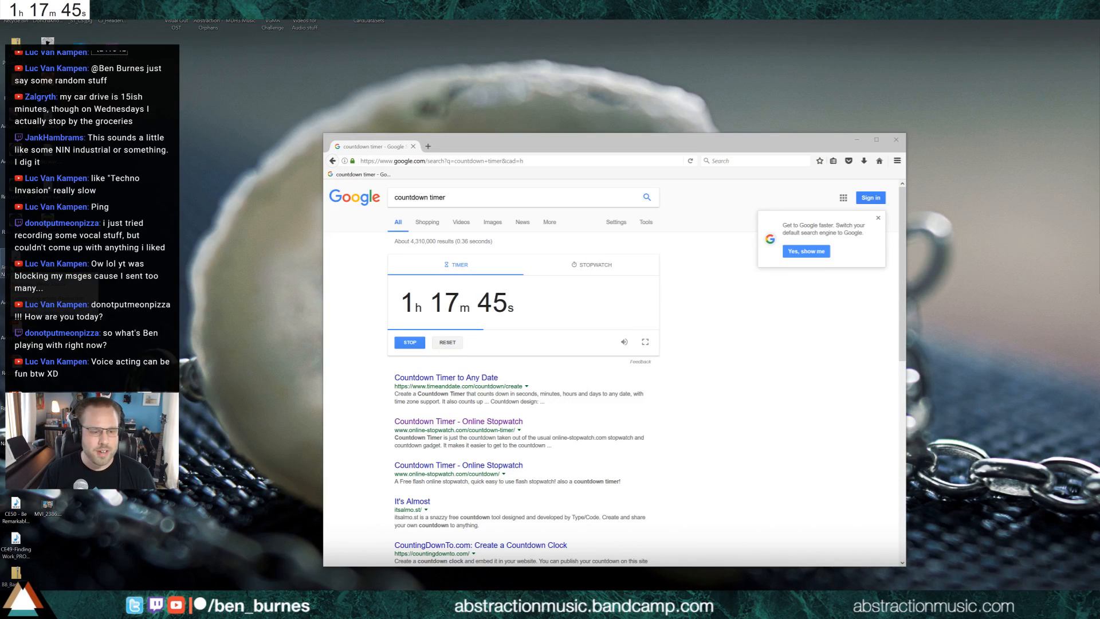
pyautogui.doubleClick(16, 261)
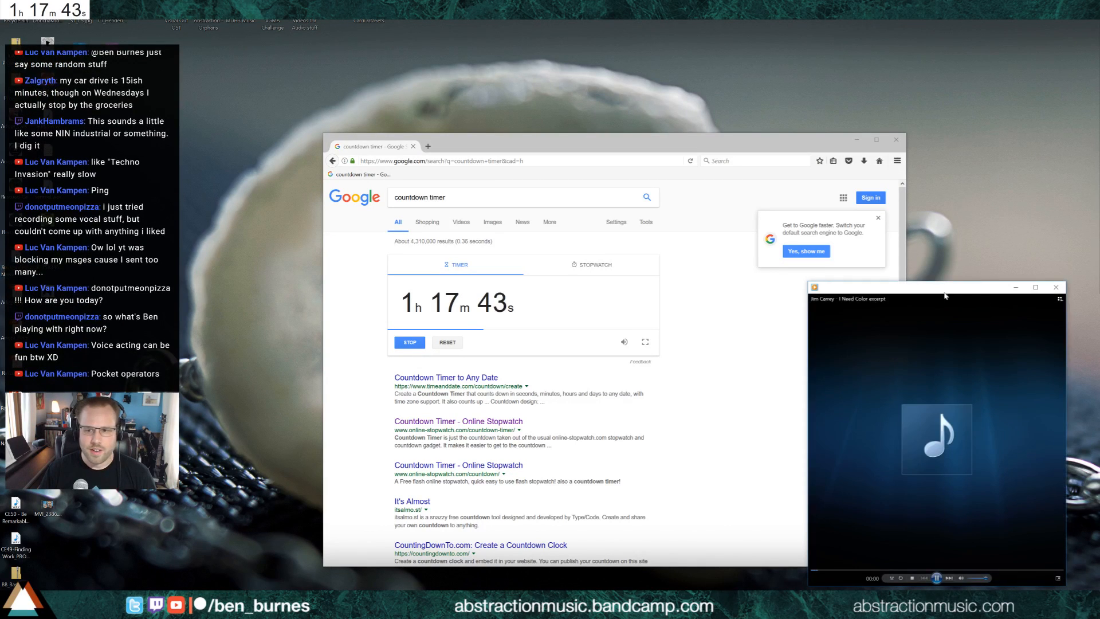
pyautogui.moveTo(806, 280); pyautogui.dragTo(709, 229)
pyautogui.moveTo(862, 284)
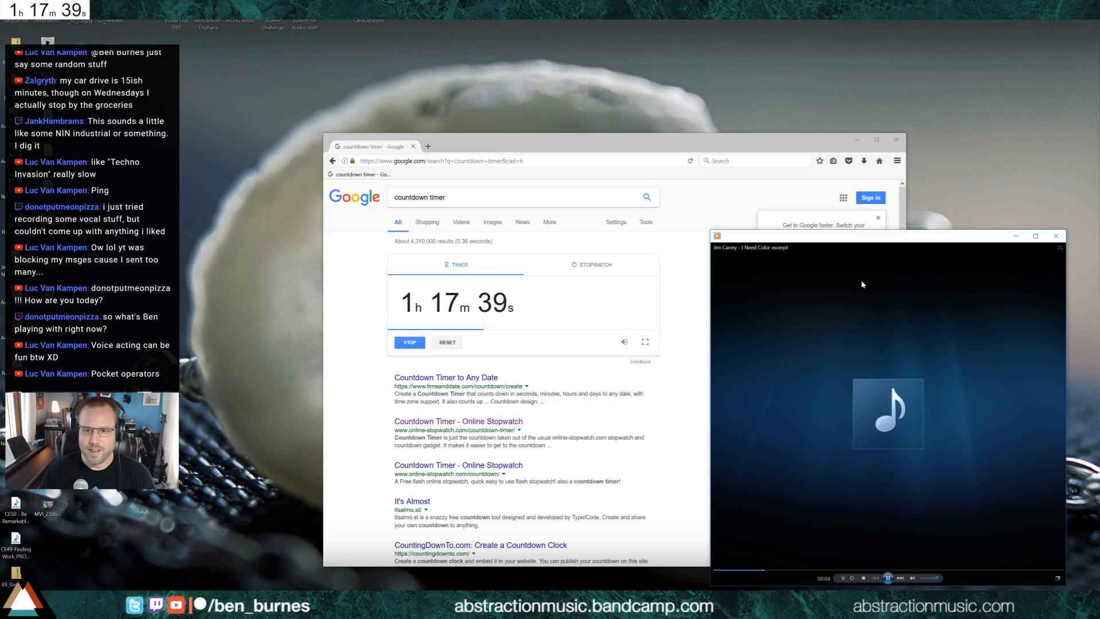
pyautogui.click(1057, 238)
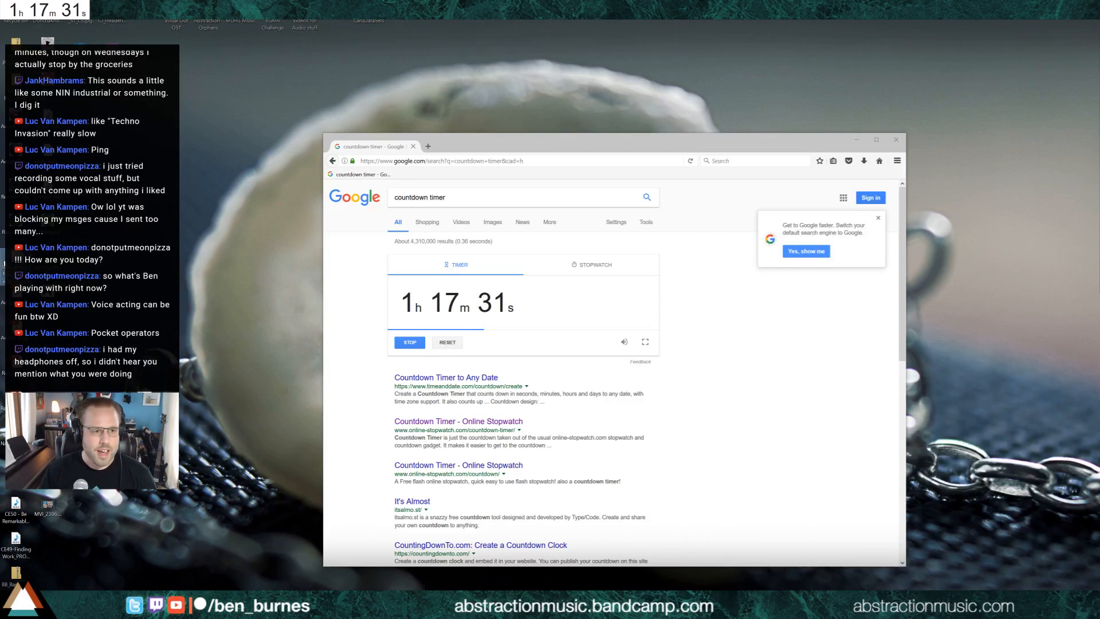
# Step: Switch to Ableton Live, import the Jim Carrey excerpt past the loop, and place it on a new audio track below 6 Audio
pyautogui.hotkey('alt', 'Tab')
pyautogui.moveTo(15, 266); pyautogui.dragTo(807, 192)
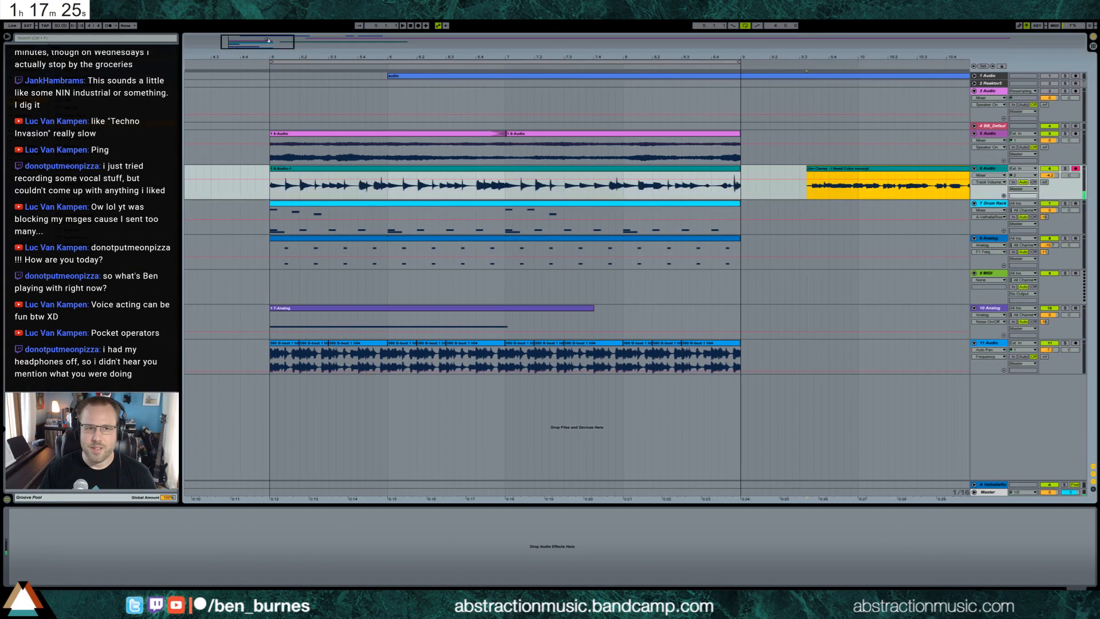
pyautogui.press('-')
pyautogui.press('-')
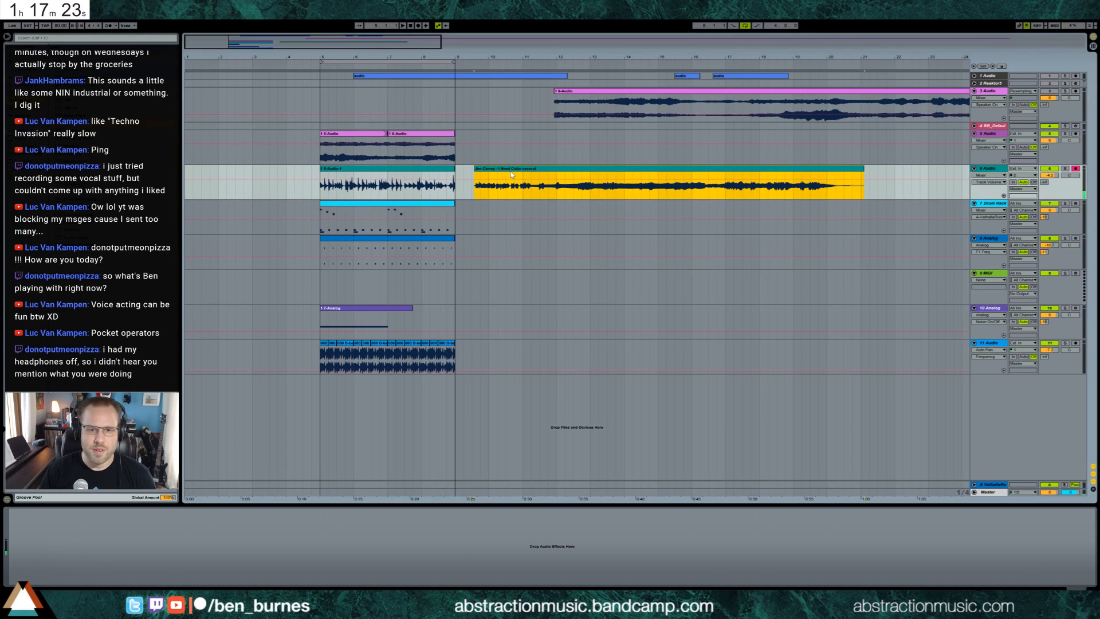
pyautogui.moveTo(513, 171); pyautogui.dragTo(536, 171)
pyautogui.hotkey('ctrl', 't')
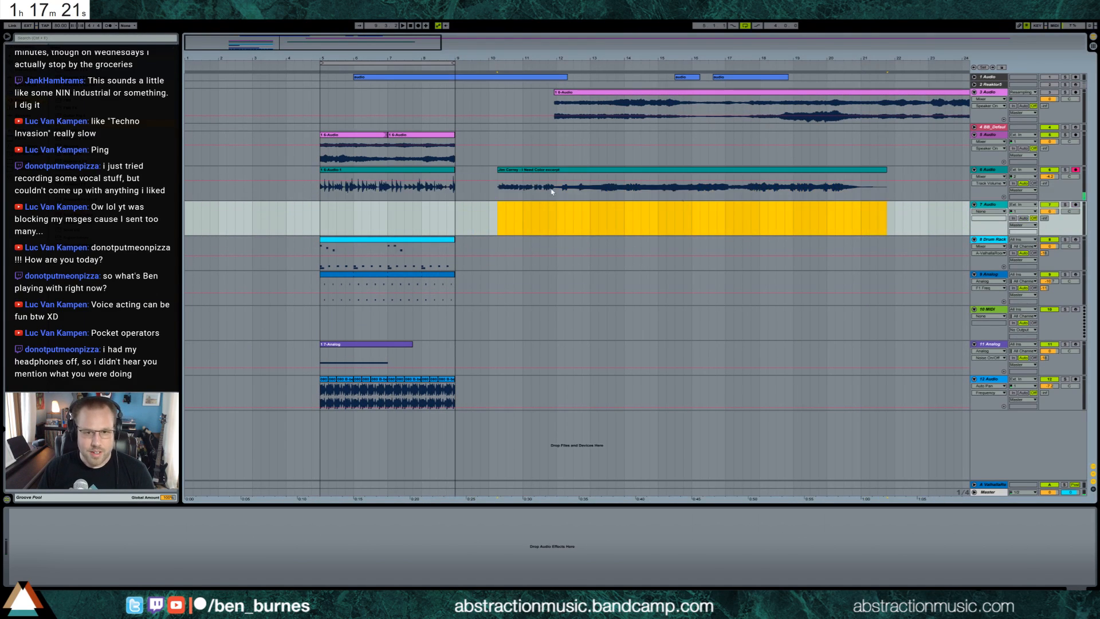
pyautogui.moveTo(743, 173); pyautogui.dragTo(728, 213)
# Step: Add an Auto Filter to the speech excerpt's track and set it up as a high-pass filter
pyautogui.click(22, 78)
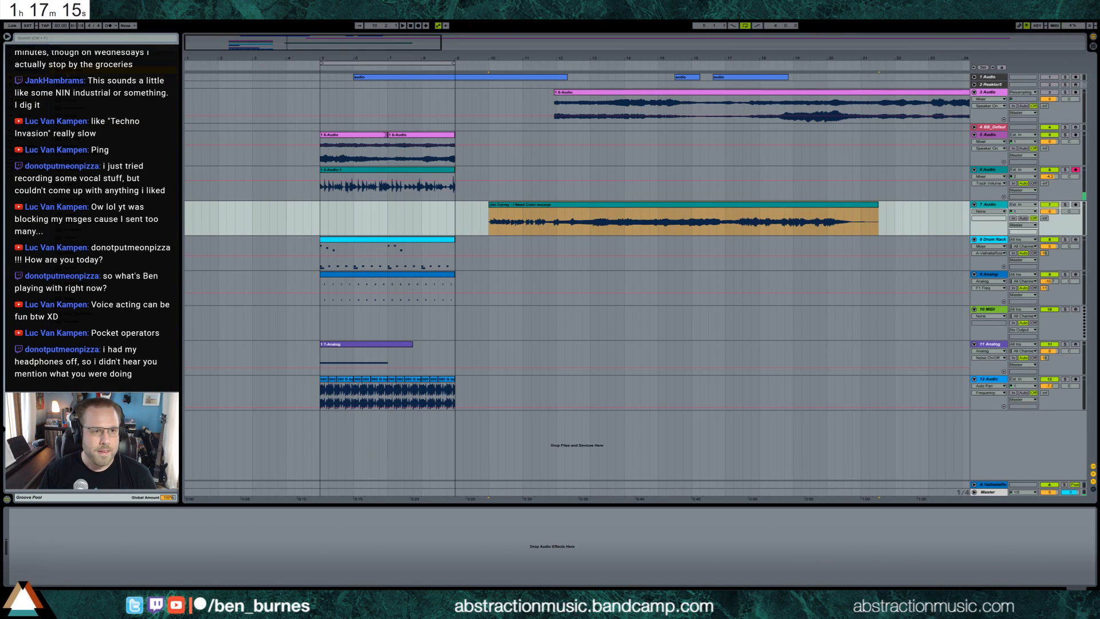
pyautogui.moveTo(54, 539); pyautogui.dragTo(55, 541)
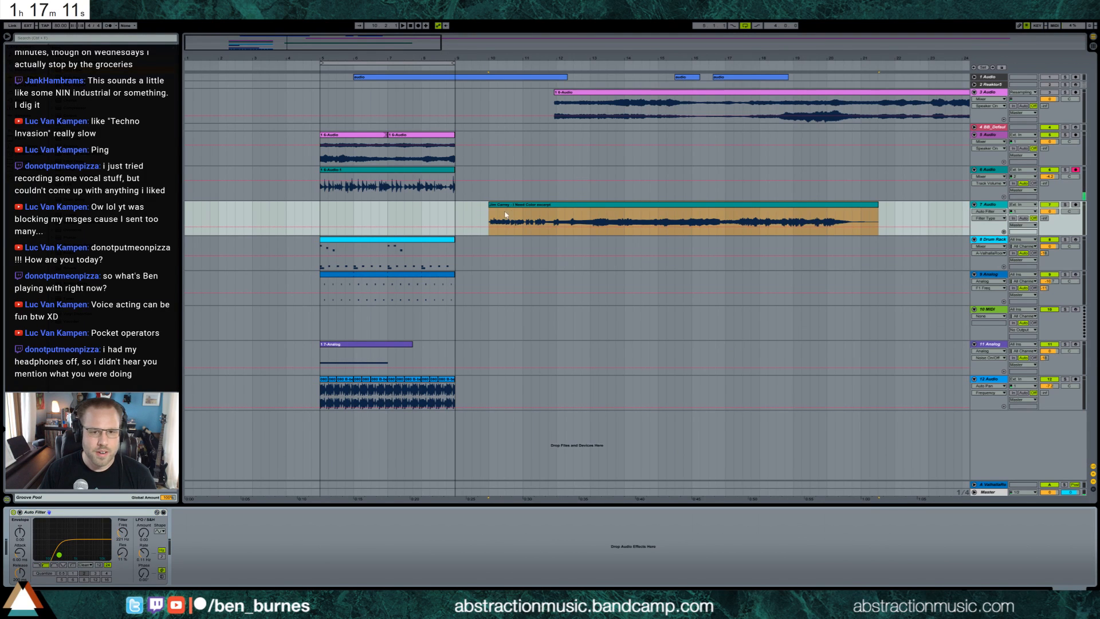
# Step: Move the speech excerpt into the loop region, and split off its latter part to a position after the loop
pyautogui.moveTo(518, 206); pyautogui.dragTo(365, 210)
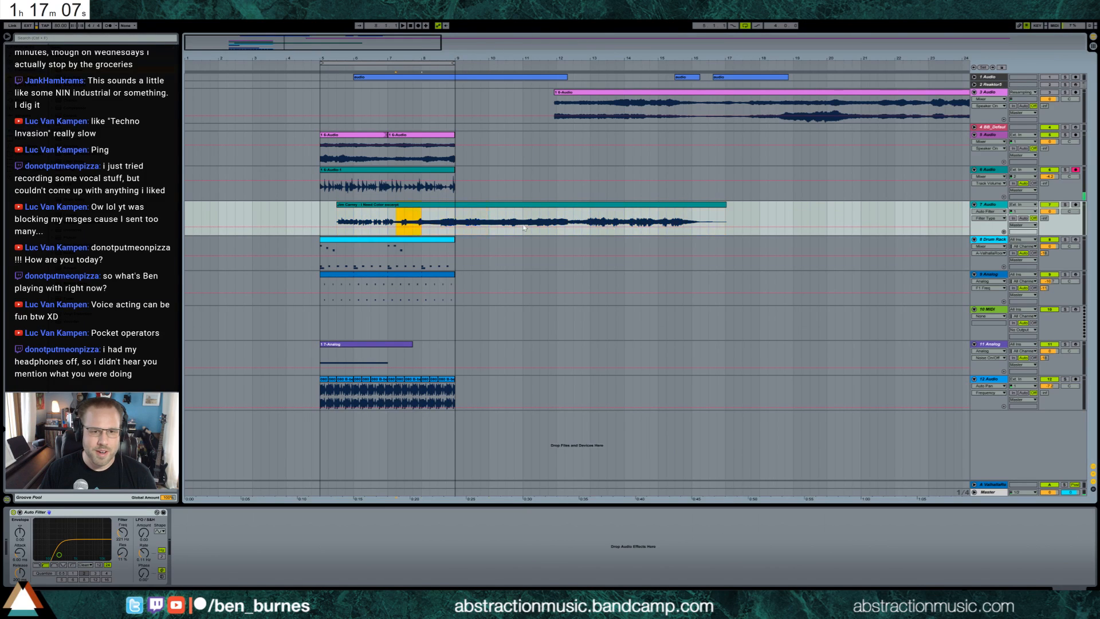
pyautogui.moveTo(705, 207); pyautogui.dragTo(806, 206)
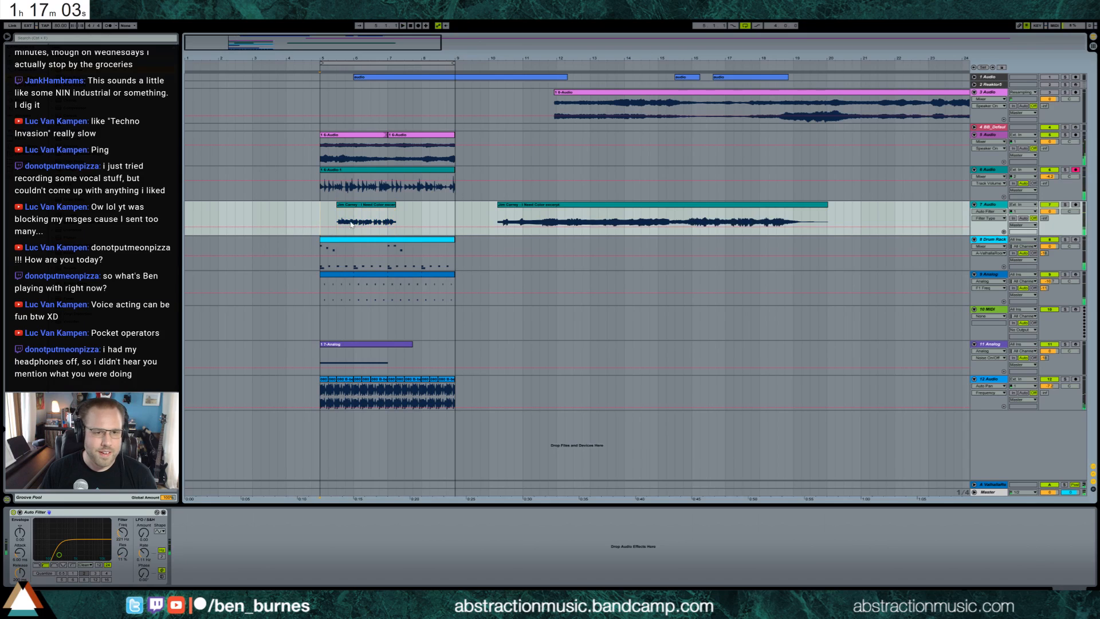
# Step: Enable warping on the short speech clip inside the loop
pyautogui.doubleClick(370, 210)
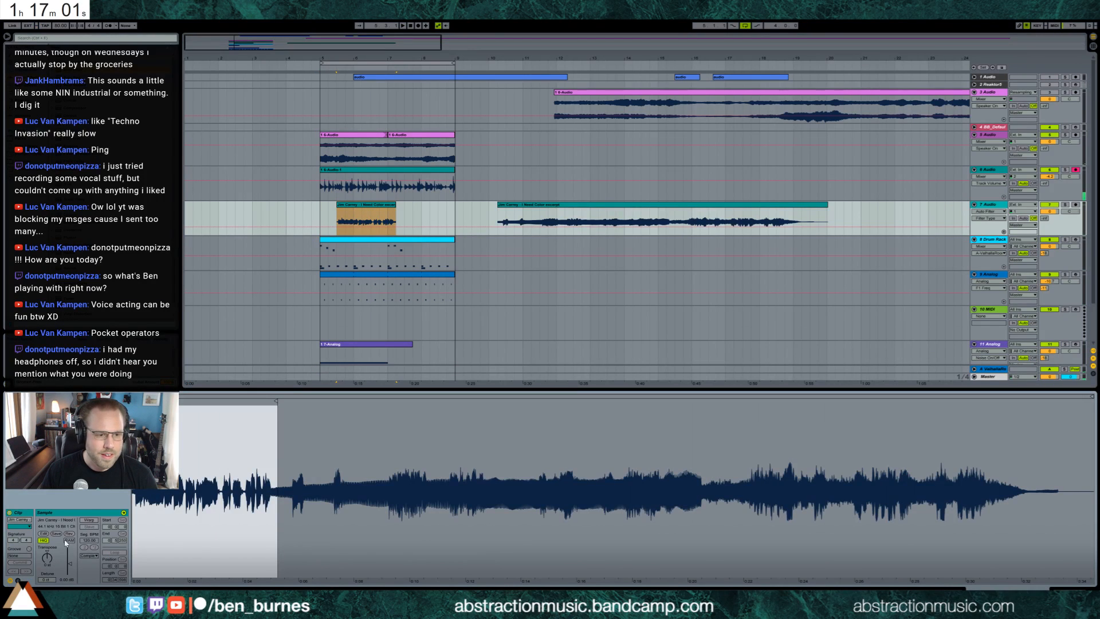
pyautogui.click(87, 521)
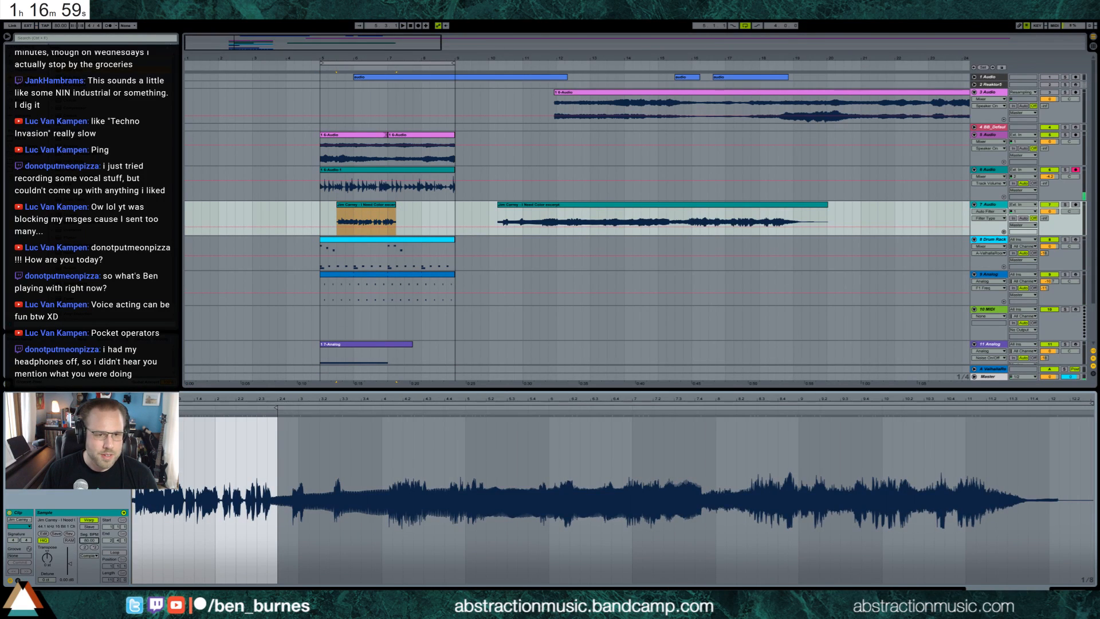
# Step: Adjust the warp tempo of the short speech clip and extend its end slightly further into the loop
pyautogui.moveTo(89, 540); pyautogui.dragTo(89, 528)
pyautogui.moveTo(395, 205); pyautogui.dragTo(405, 206)
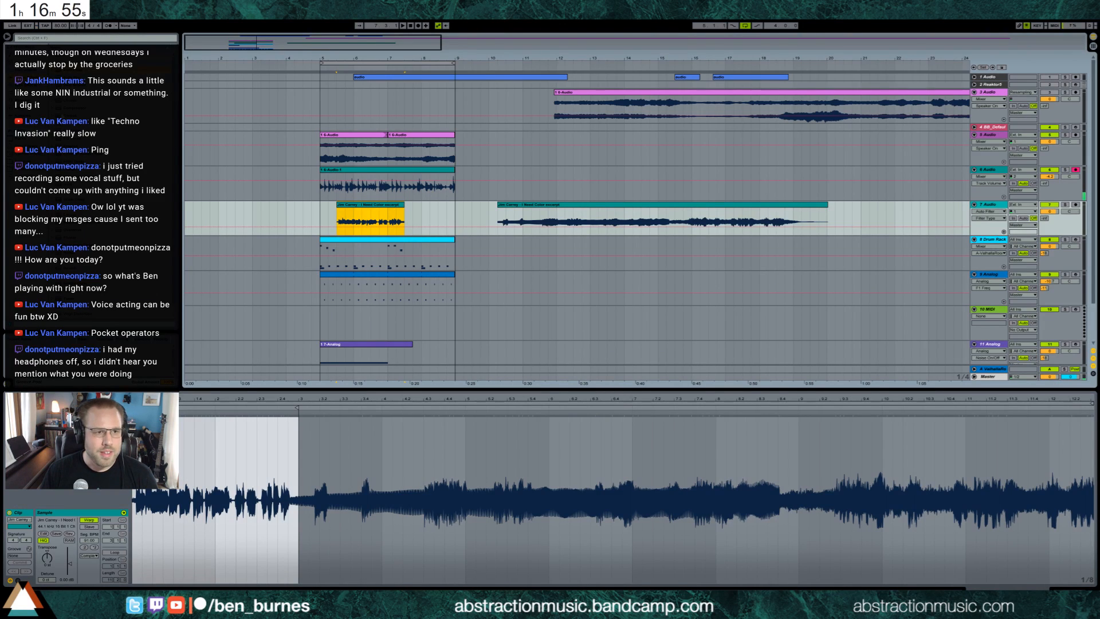
# Step: Add Multiband Dynamics and a Compressor after the Auto Filter on the speech track, and play the loop
pyautogui.moveTo(75, 108); pyautogui.dragTo(241, 178)
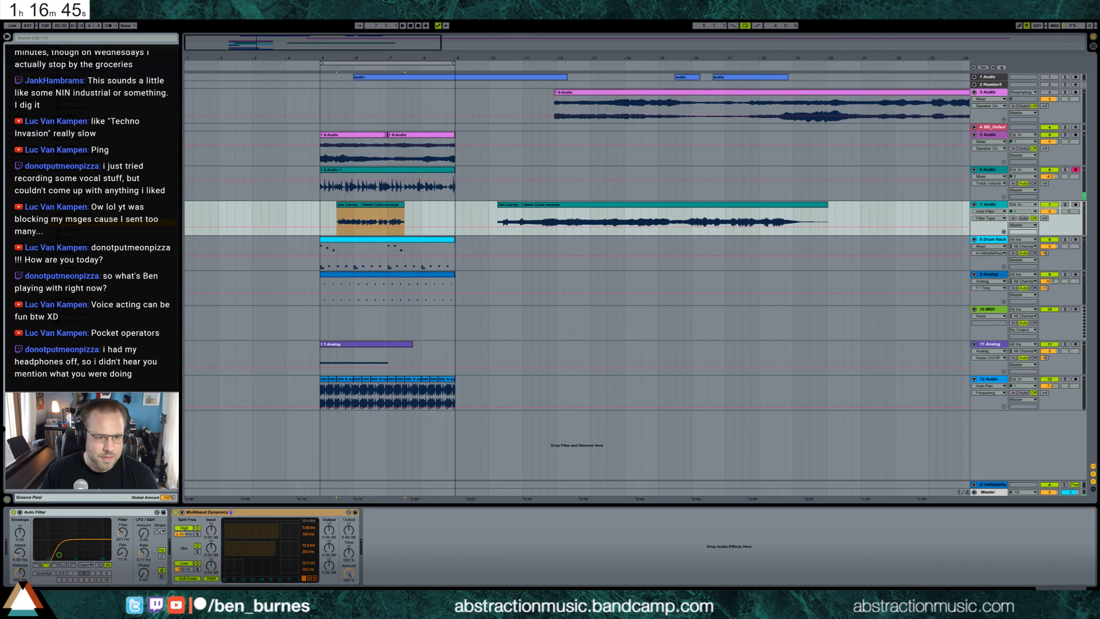
pyautogui.press('space')
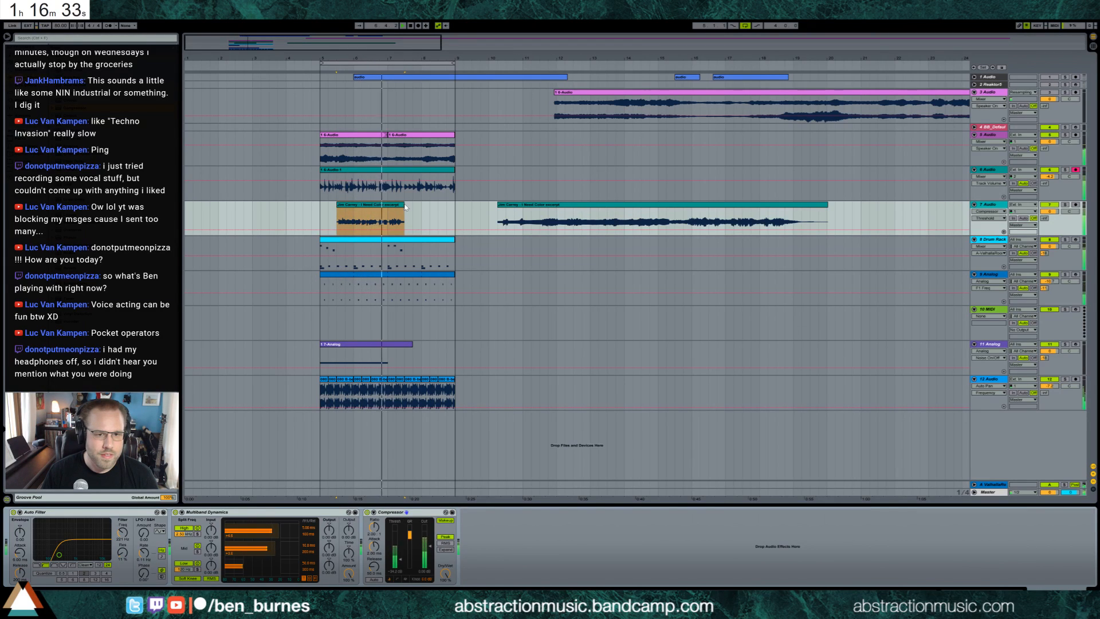
# Step: Lengthen the speech clip to fill most of the loop, and warp it in Texture mode with adjusted grain size and flux
pyautogui.moveTo(404, 210); pyautogui.dragTo(441, 211)
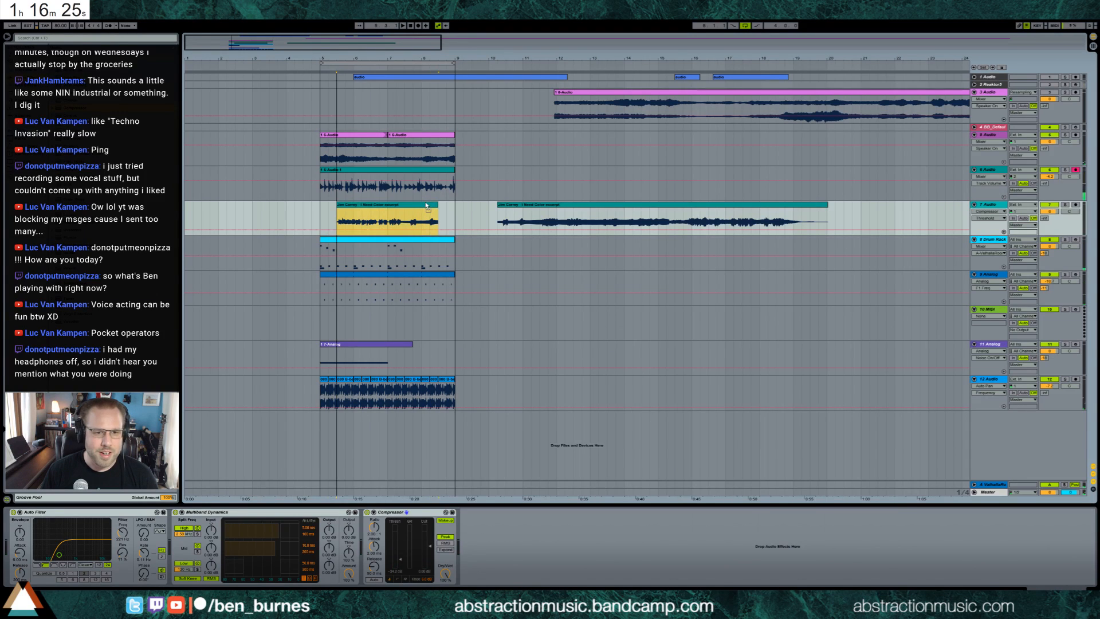
pyautogui.doubleClick(420, 210)
pyautogui.moveTo(85, 544); pyautogui.dragTo(85, 537)
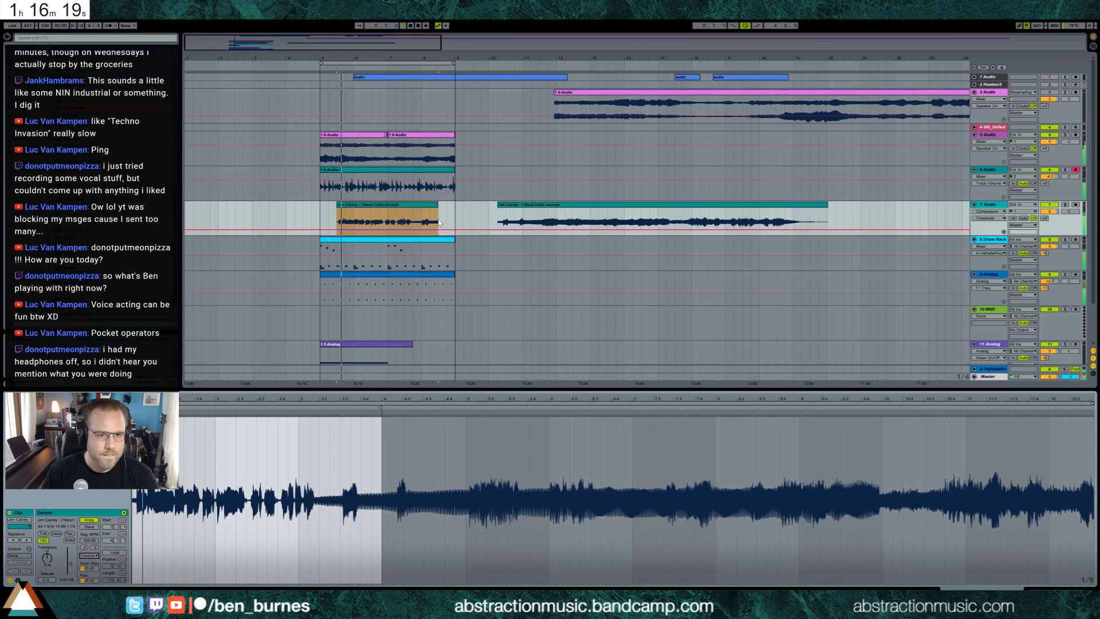
pyautogui.moveTo(438, 213)
pyautogui.mouseDown()
pyautogui.moveTo(455, 211)
pyautogui.moveTo(432, 229)
pyautogui.mouseUp()
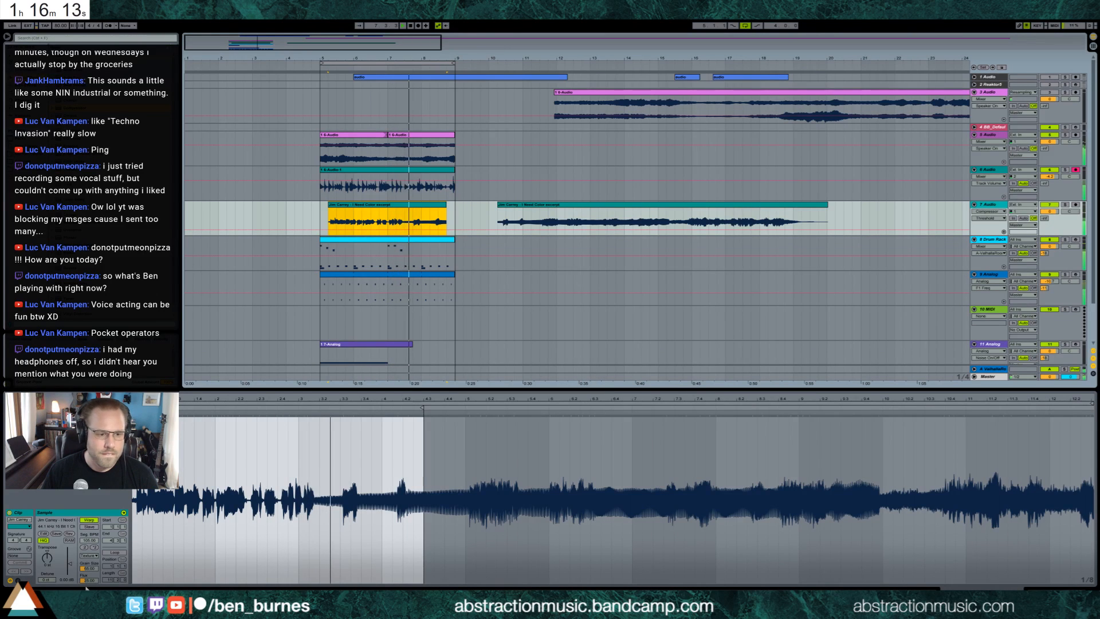
pyautogui.moveTo(88, 568); pyautogui.dragTo(89, 527)
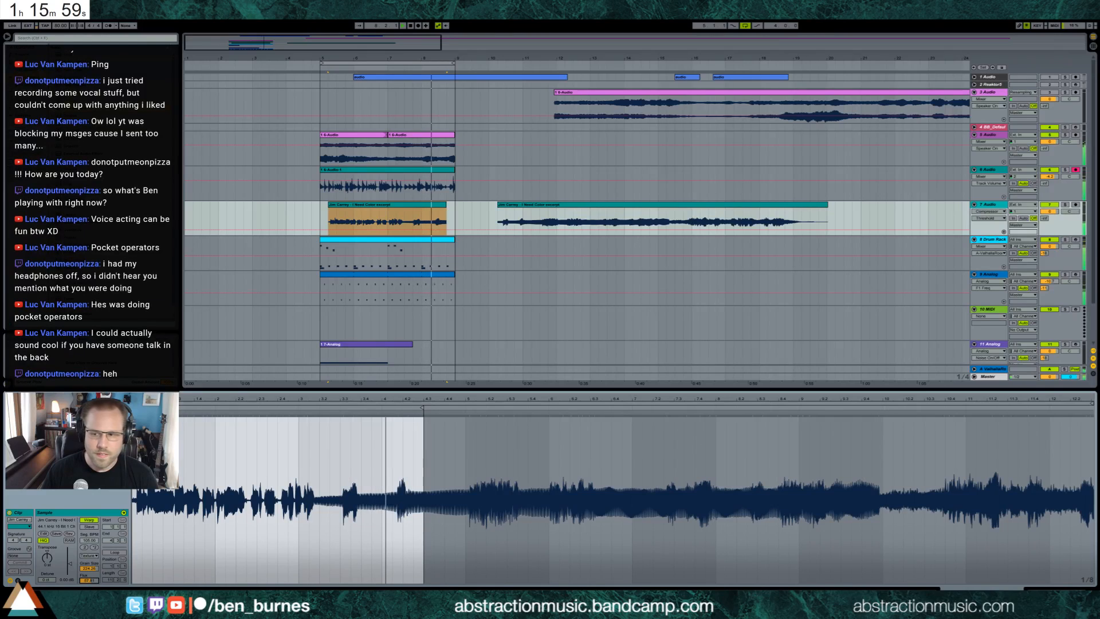
pyautogui.moveTo(89, 580); pyautogui.dragTo(89, 577)
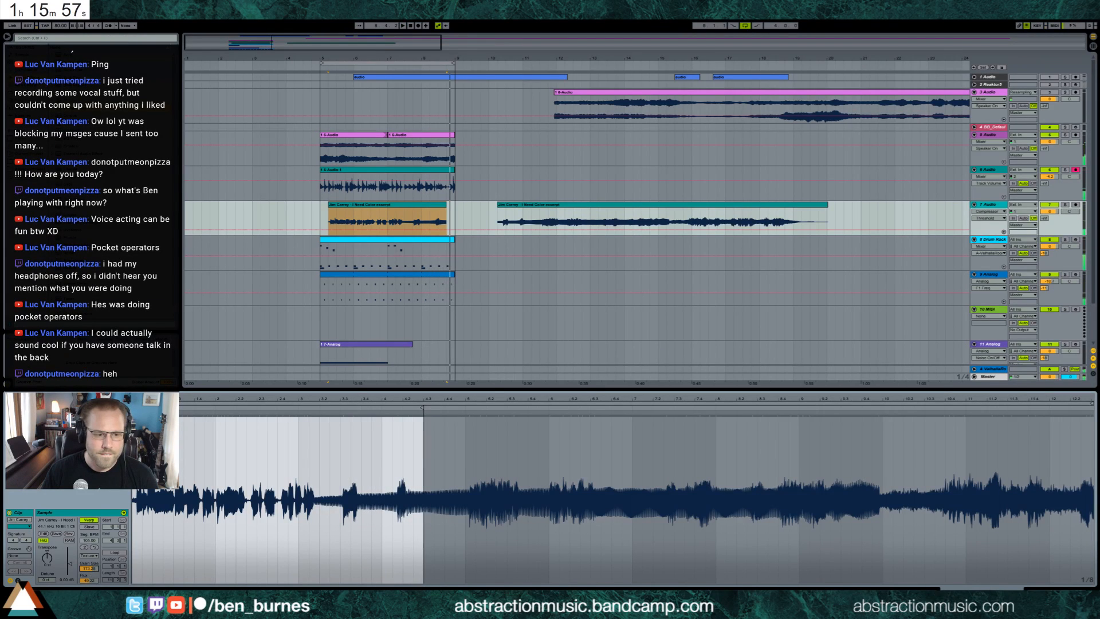
# Step: Play the leftover speech section past the loop and raise the cutoff of the speech track's high-pass filter
pyautogui.click(512, 207)
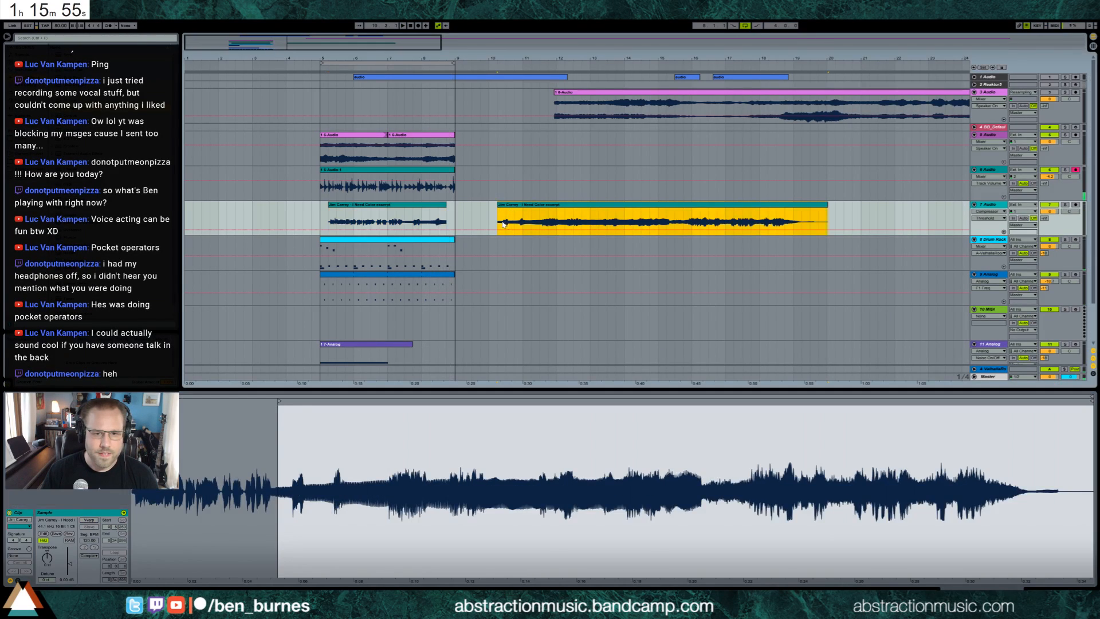
pyautogui.click(507, 225)
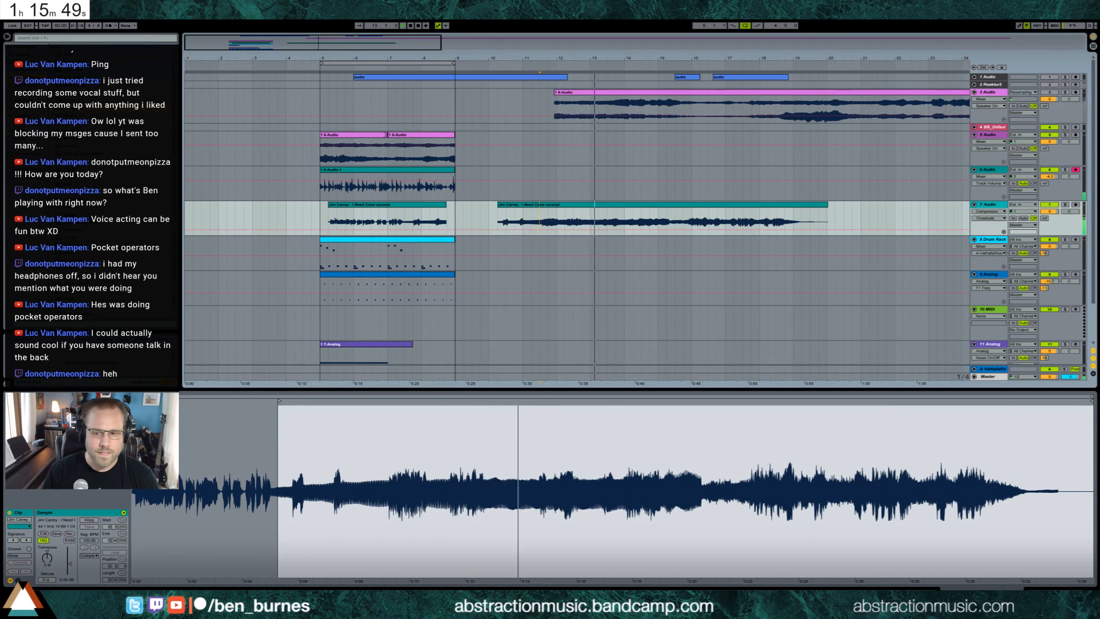
pyautogui.hotkey('shift', 'Tab')
pyautogui.moveTo(68, 550); pyautogui.dragTo(69, 551)
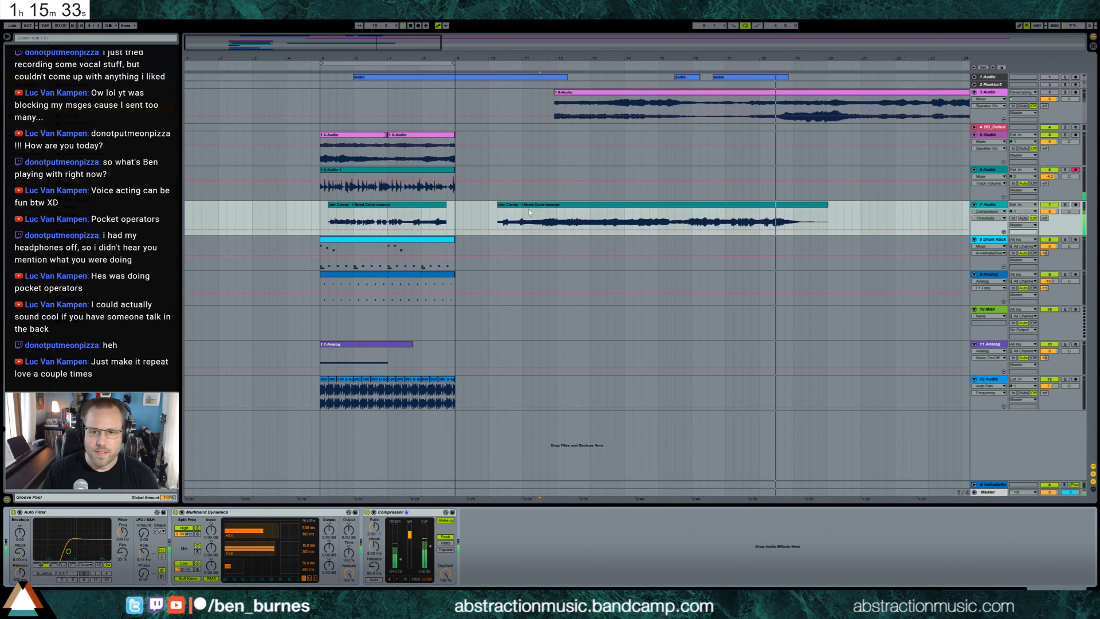
pyautogui.click(686, 223)
pyautogui.press('space')
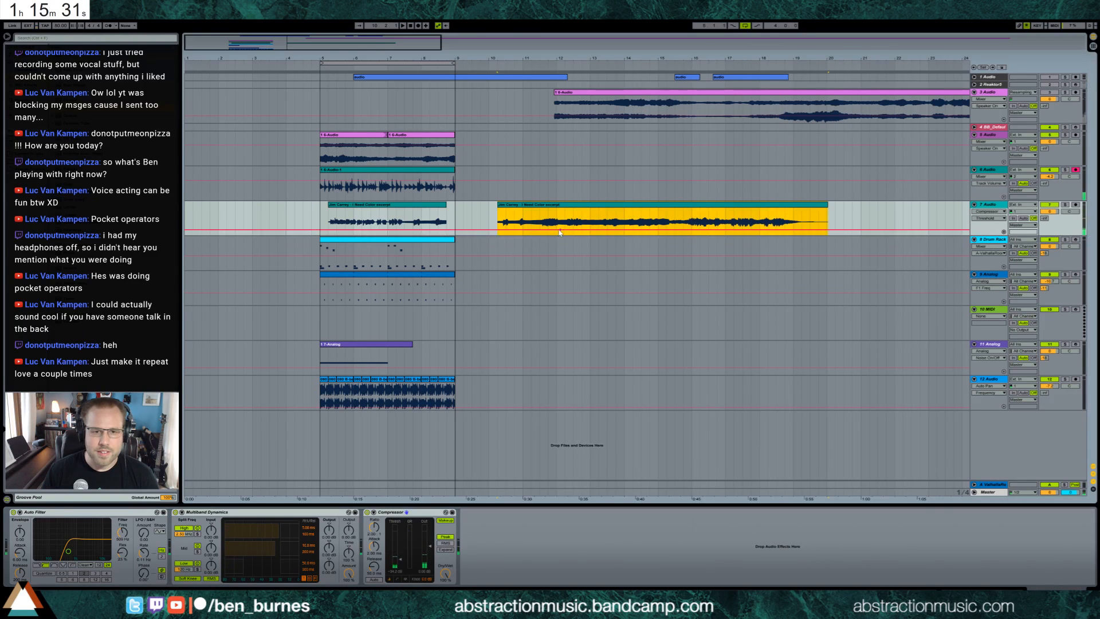
# Step: Move the leftover speech section onto the 3 Audio track, beyond the end of its long recording
pyautogui.moveTo(560, 232); pyautogui.dragTo(897, 231)
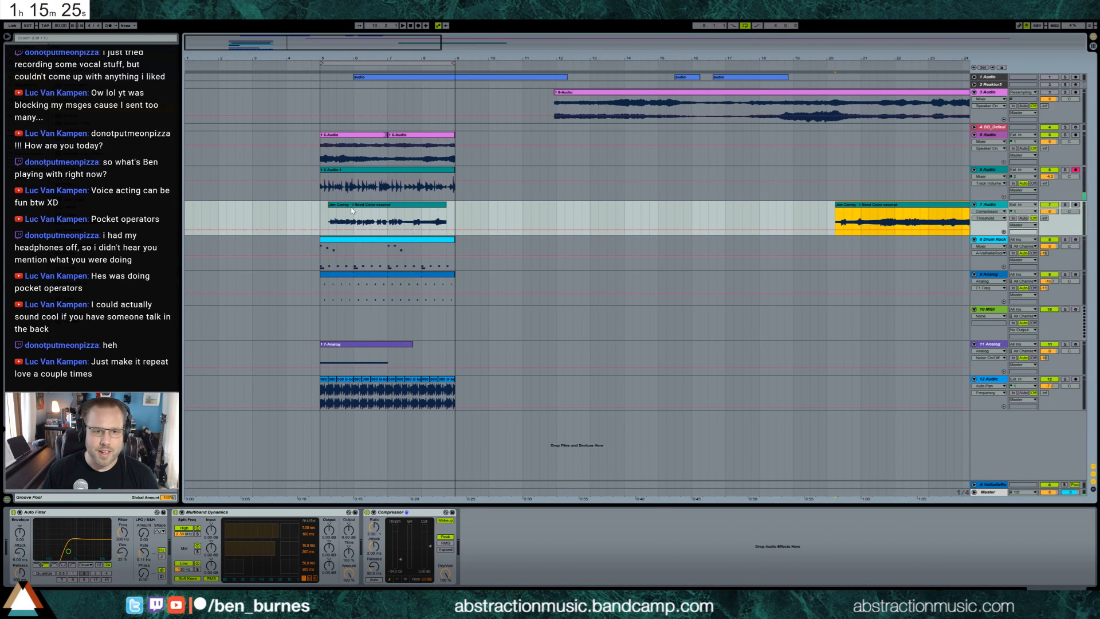
pyautogui.moveTo(332, 58); pyautogui.dragTo(333, 22)
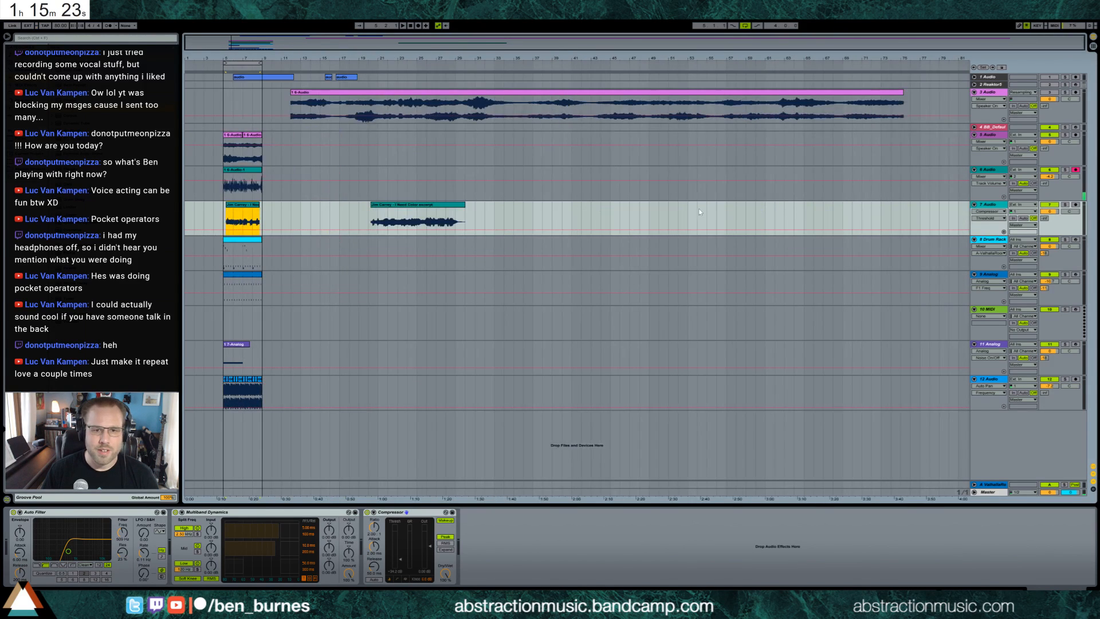
pyautogui.moveTo(395, 210); pyautogui.dragTo(944, 105)
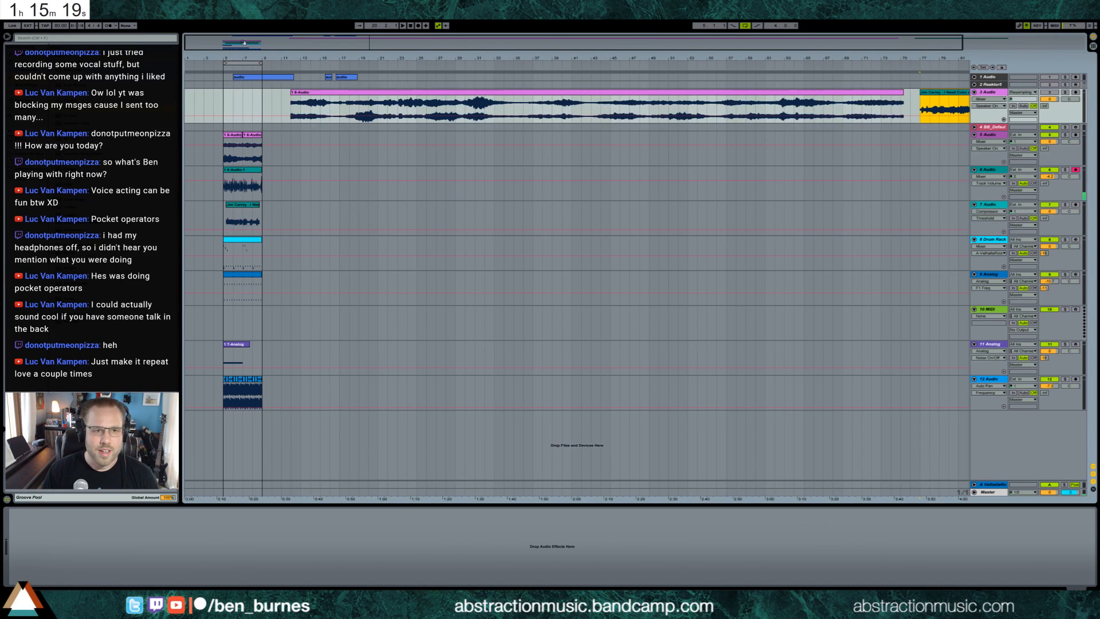
pyautogui.moveTo(243, 42); pyautogui.dragTo(216, 94)
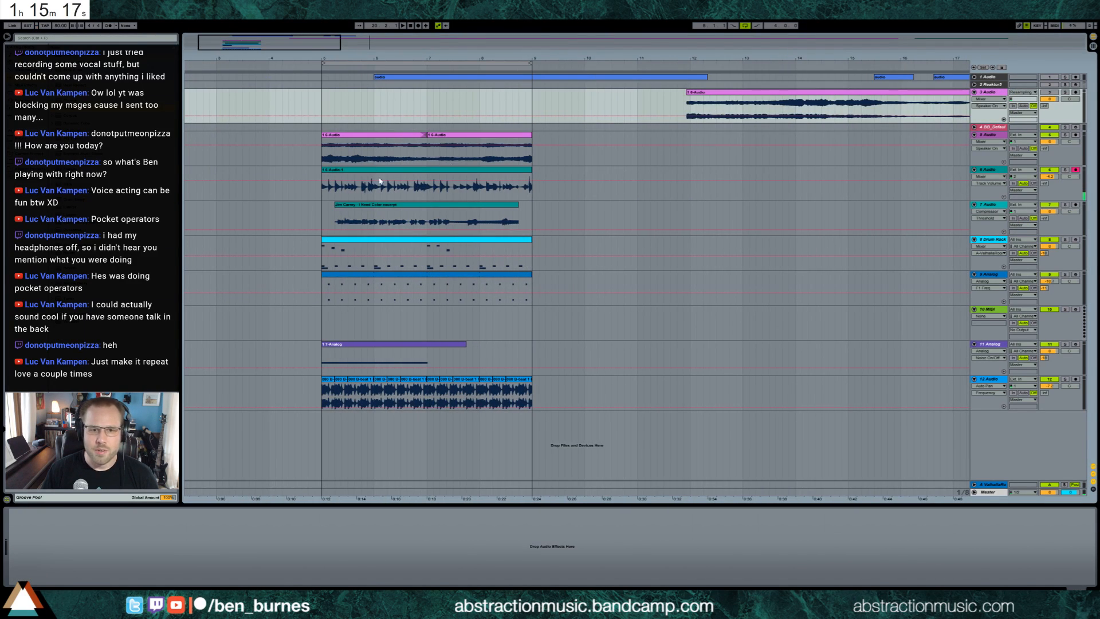
# Step: Solo the speech track and readjust the speech clip's Texture grain size and flux during playback
pyautogui.click(323, 189)
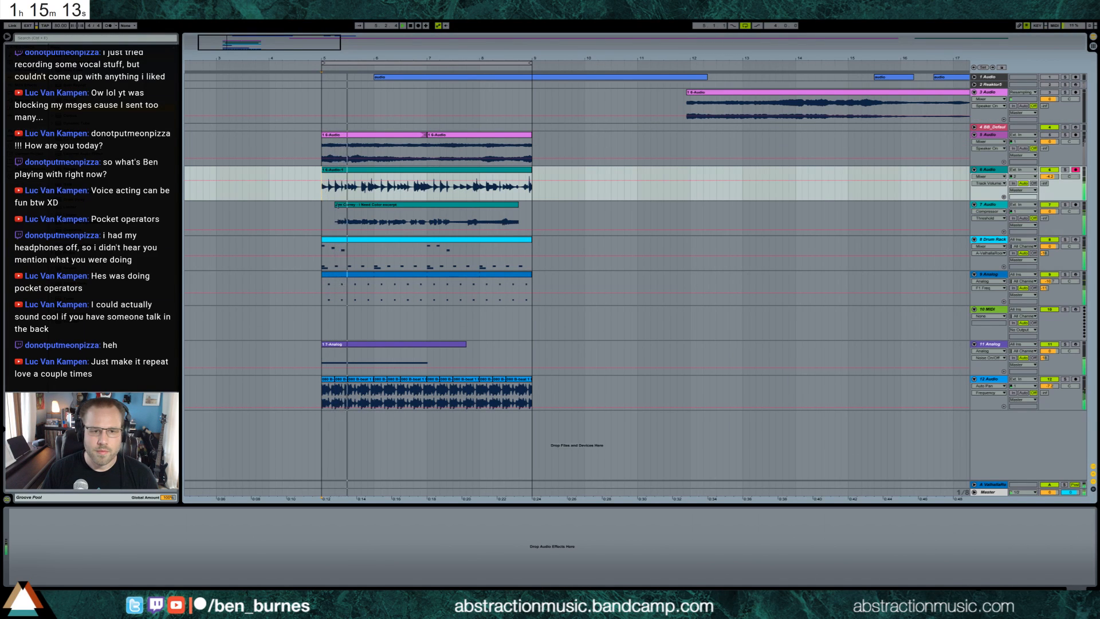
pyautogui.doubleClick(373, 205)
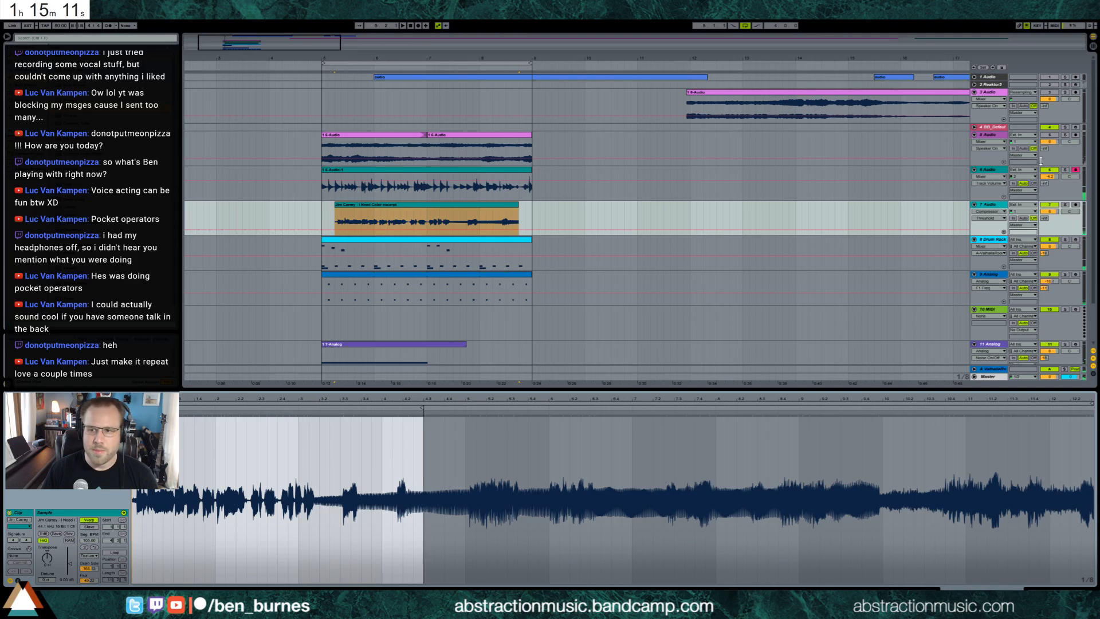
pyautogui.click(1065, 205)
pyautogui.press('space')
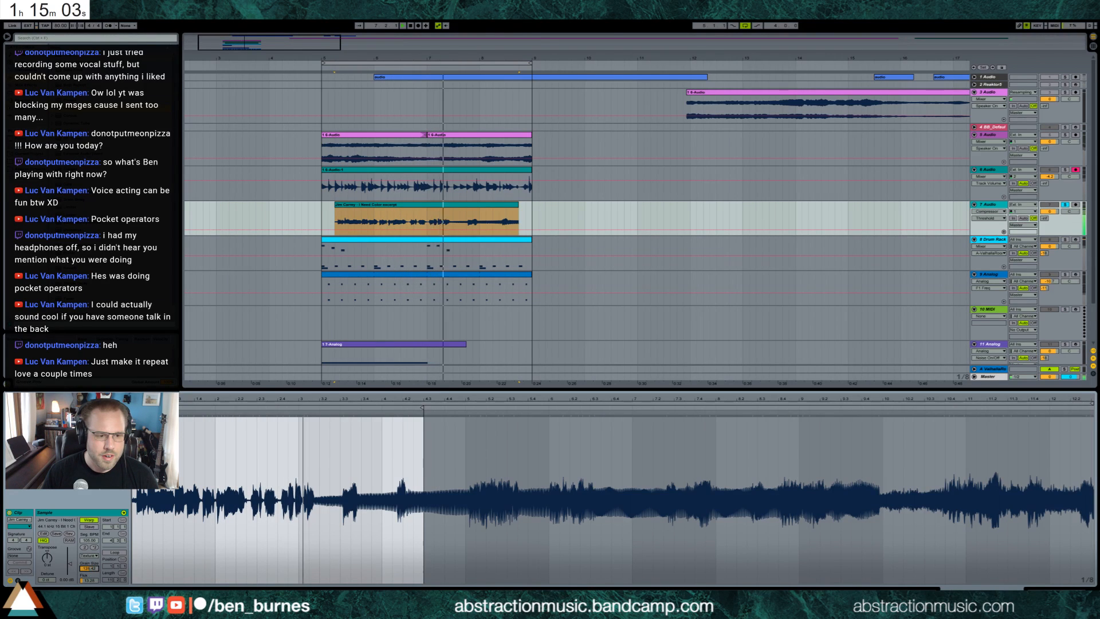
pyautogui.moveTo(90, 568); pyautogui.dragTo(89, 582)
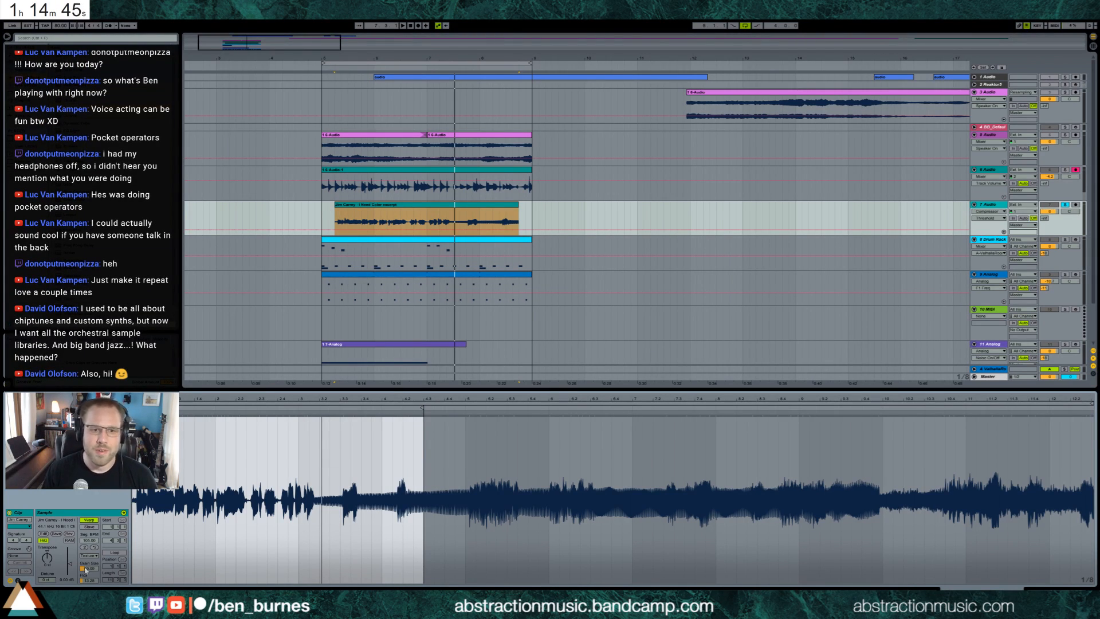
# Step: Play the loop with the speech track unsoloed, and raise the resonance of its Auto Filter
pyautogui.click(319, 214)
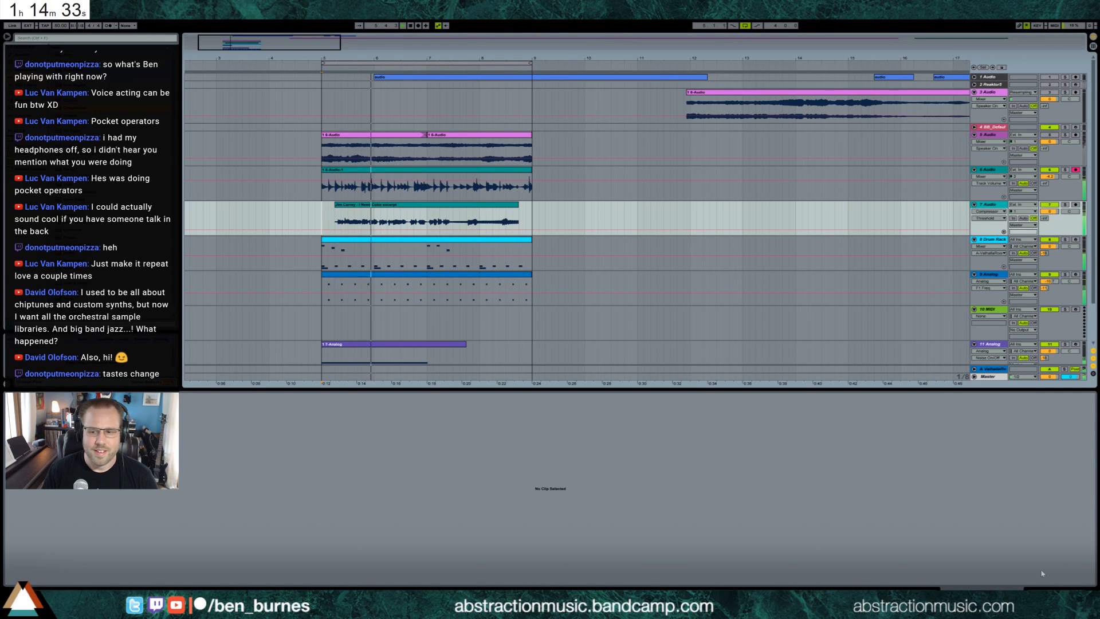
pyautogui.click(1038, 588)
pyautogui.click(413, 217)
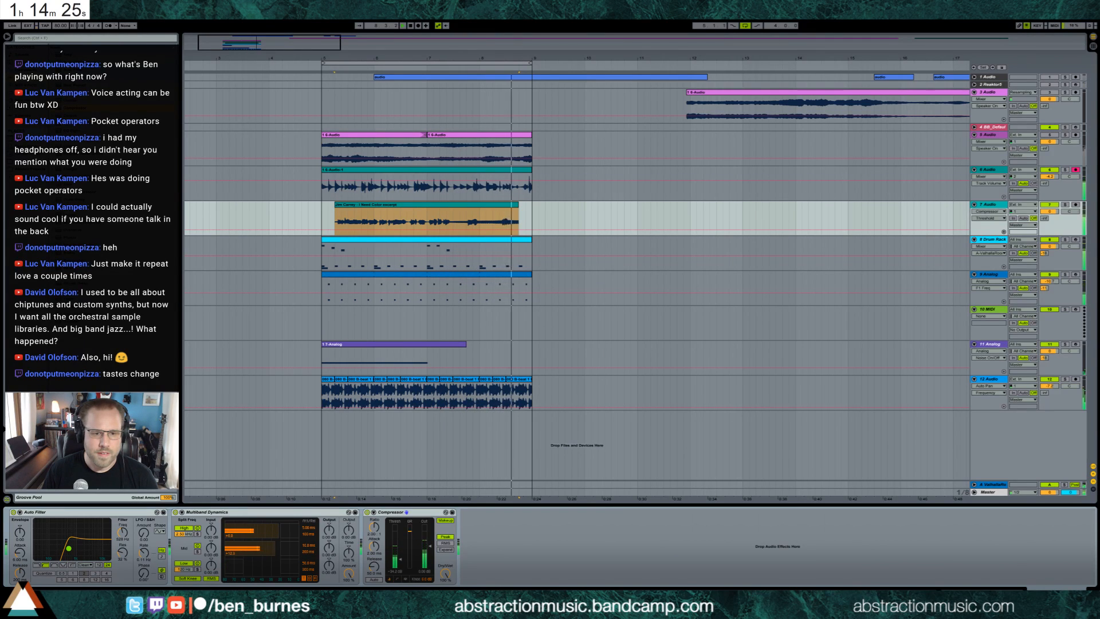
# Step: Add a fade-out to the end of the speech clip and move the clip past the loop
pyautogui.click(377, 213)
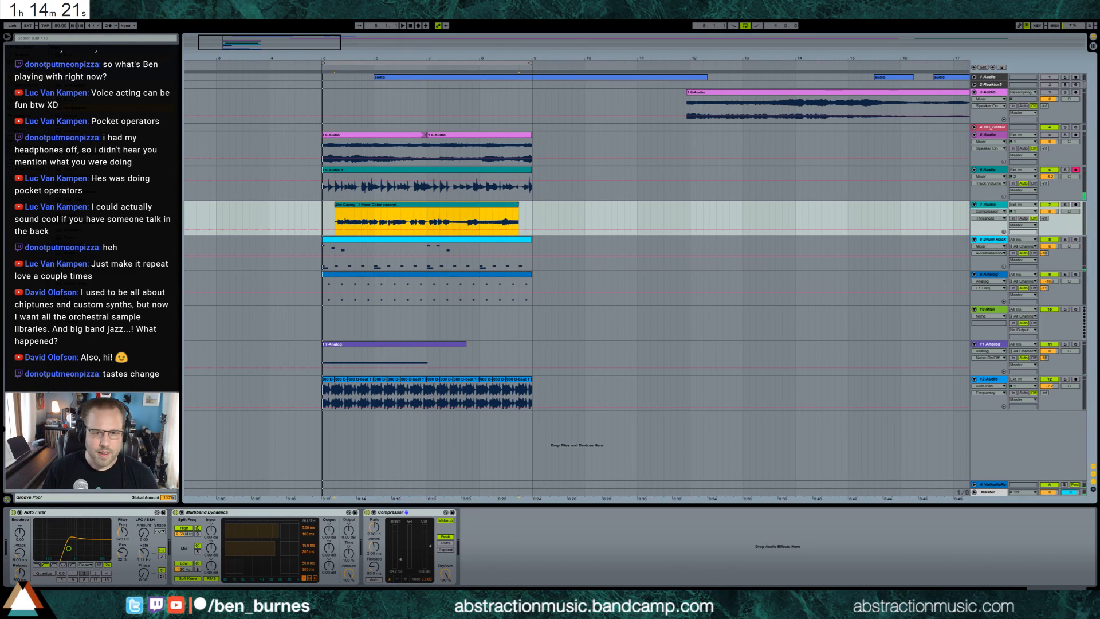
pyautogui.moveTo(518, 208); pyautogui.dragTo(510, 211)
pyautogui.moveTo(522, 219)
pyautogui.moveTo(412, 205); pyautogui.dragTo(636, 205)
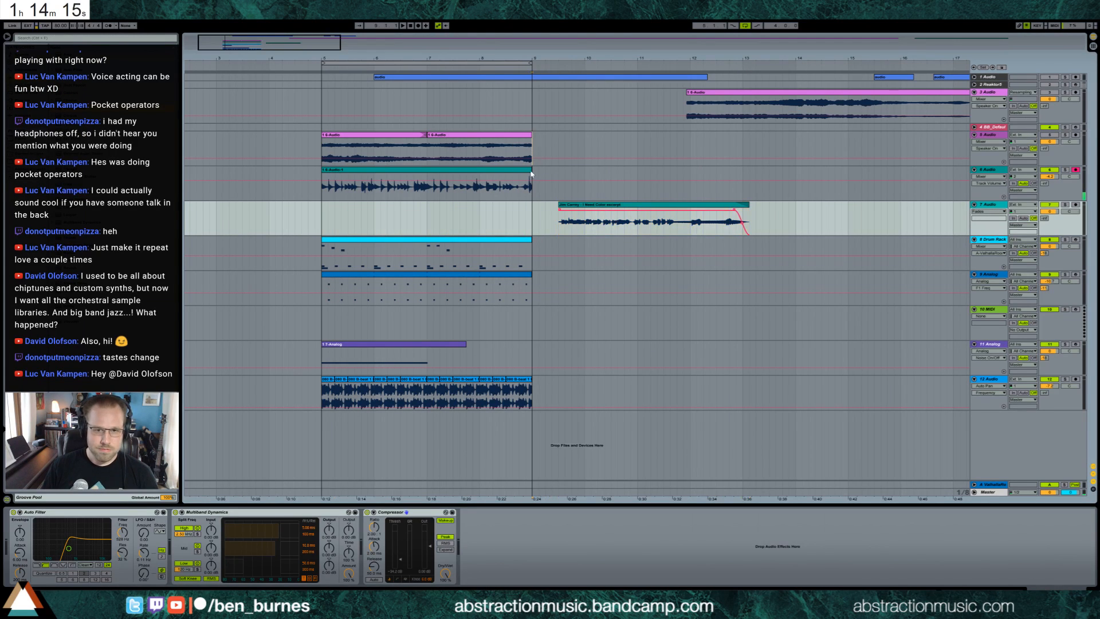
# Step: Duplicate the looped clips on tracks 5 through 12 directly after the loop
pyautogui.moveTo(531, 174); pyautogui.dragTo(320, 447)
pyautogui.hotkey('ctrl', 'd')
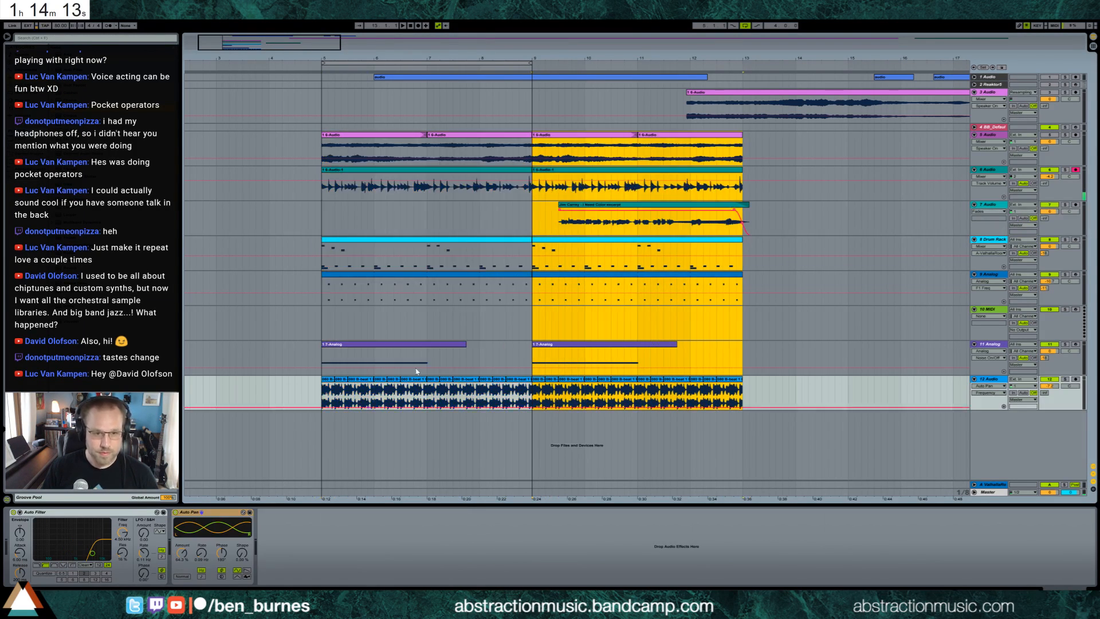
# Step: Shift the speech clip slightly earlier inside the duplicated section, and extend the loop over both sections
pyautogui.click(539, 212)
pyautogui.moveTo(583, 207); pyautogui.dragTo(569, 207)
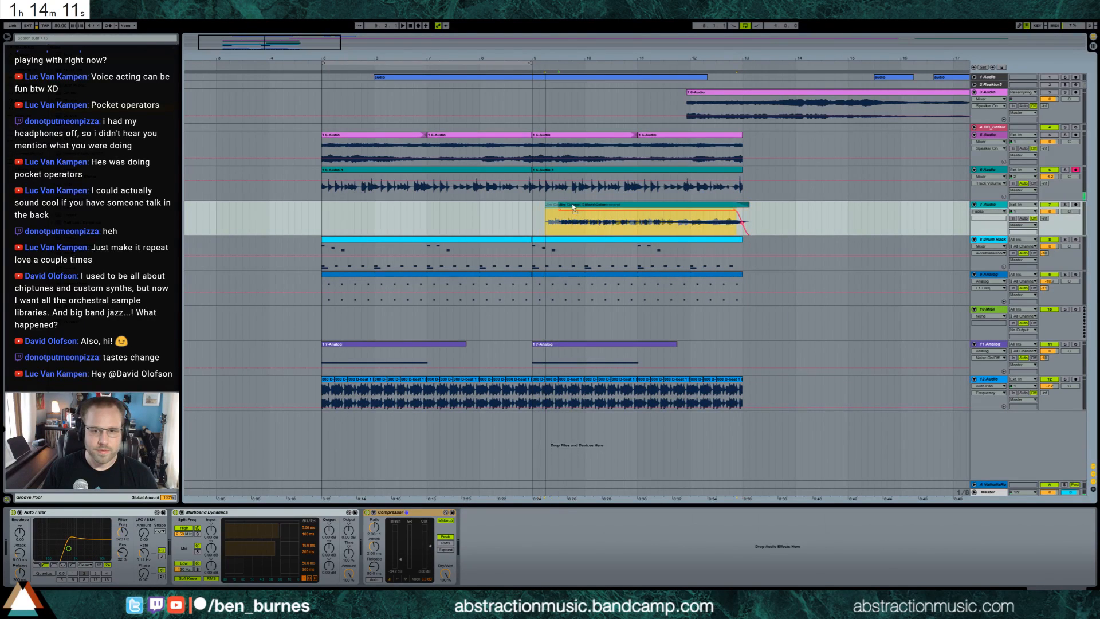
pyautogui.moveTo(531, 63); pyautogui.dragTo(744, 87)
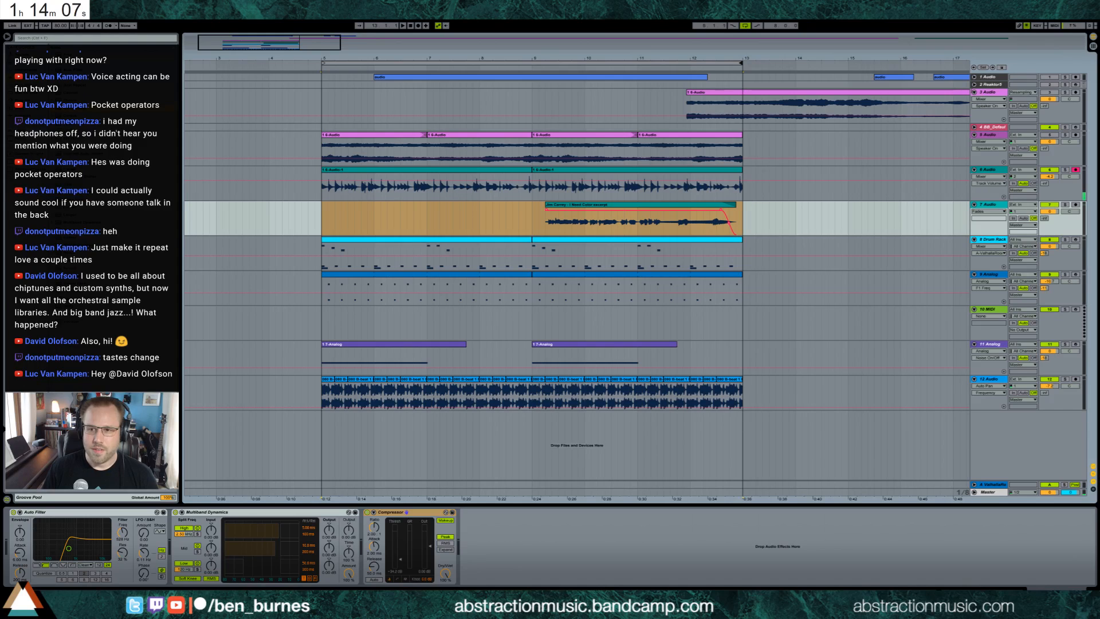
# Step: Fold the 3 Audio track and recolour it dark like the two tracks above it
pyautogui.click(974, 92)
pyautogui.rightClick(992, 92)
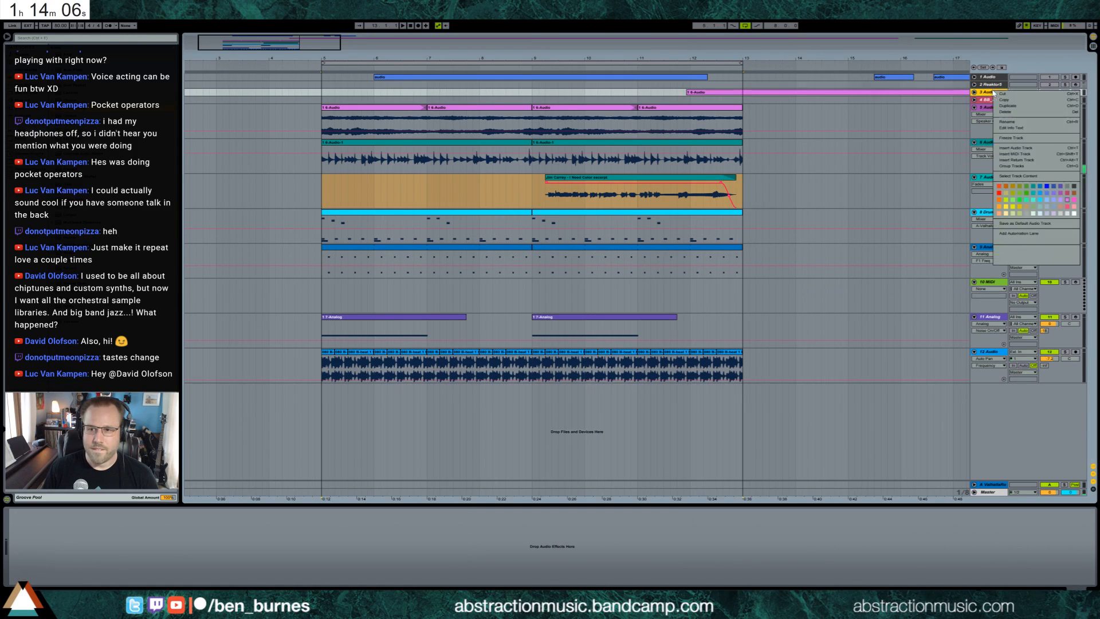
pyautogui.click(1067, 192)
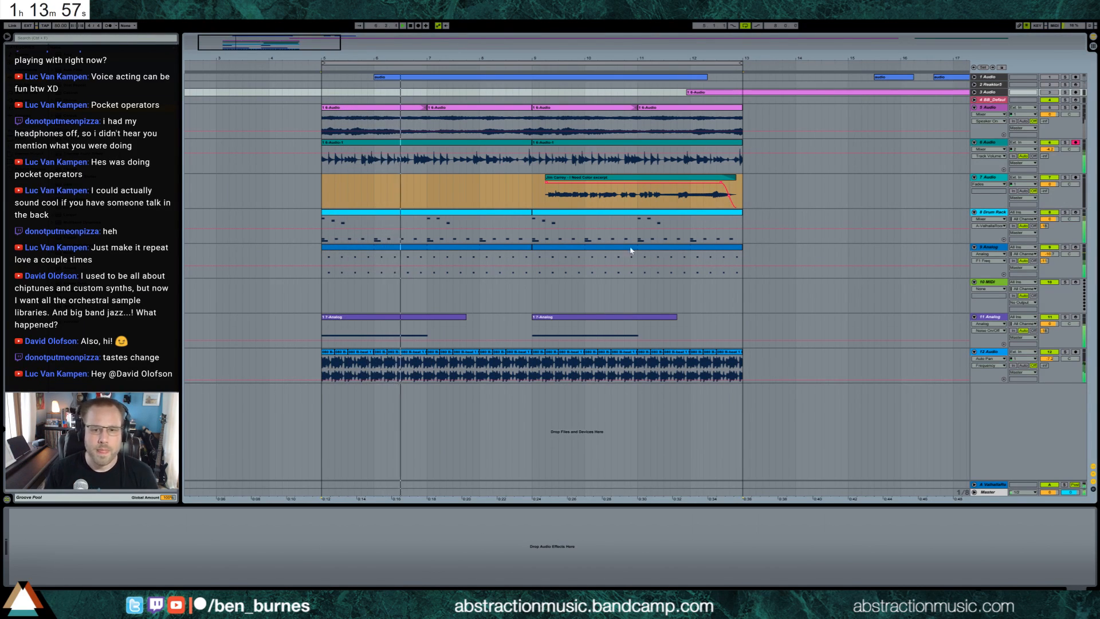
# Step: Load the Analog synth onto the empty 10 MIDI track
pyautogui.click(994, 287)
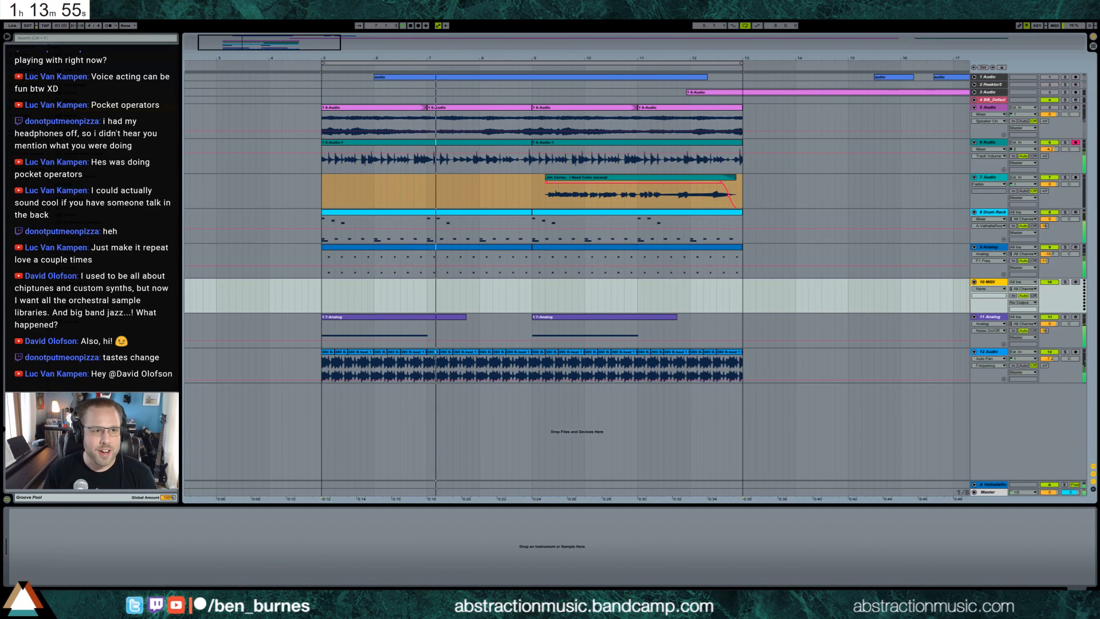
pyautogui.click(29, 68)
pyautogui.moveTo(74, 55); pyautogui.dragTo(451, 291)
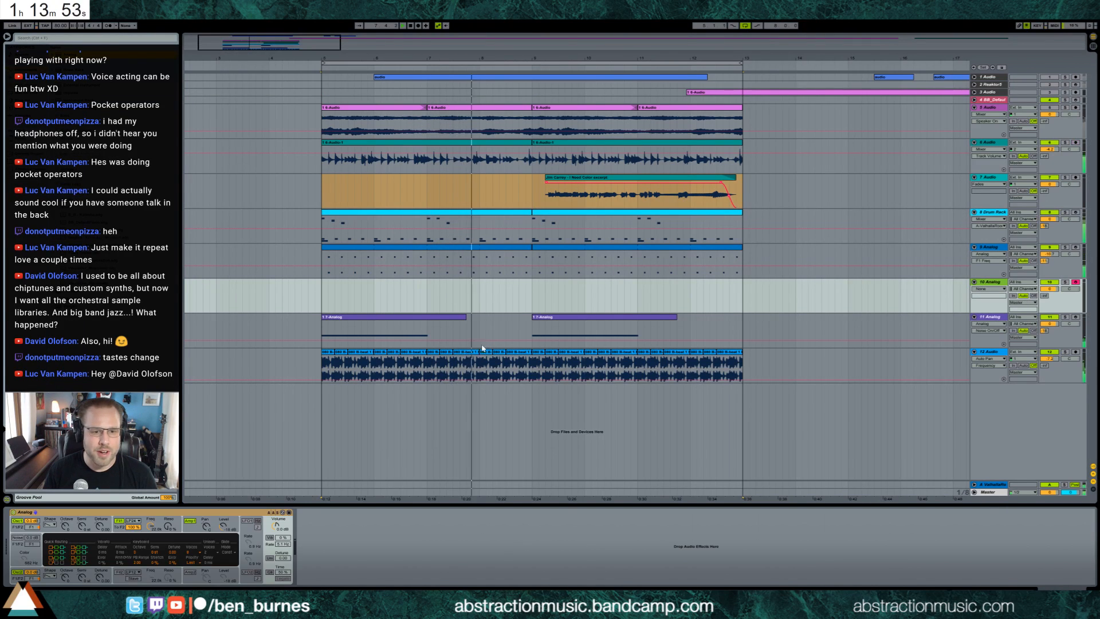
# Step: Choose a different waveform for Analog's first oscillator and switch off its second oscillator
pyautogui.click(50, 524)
pyautogui.click(52, 530)
pyautogui.click(17, 572)
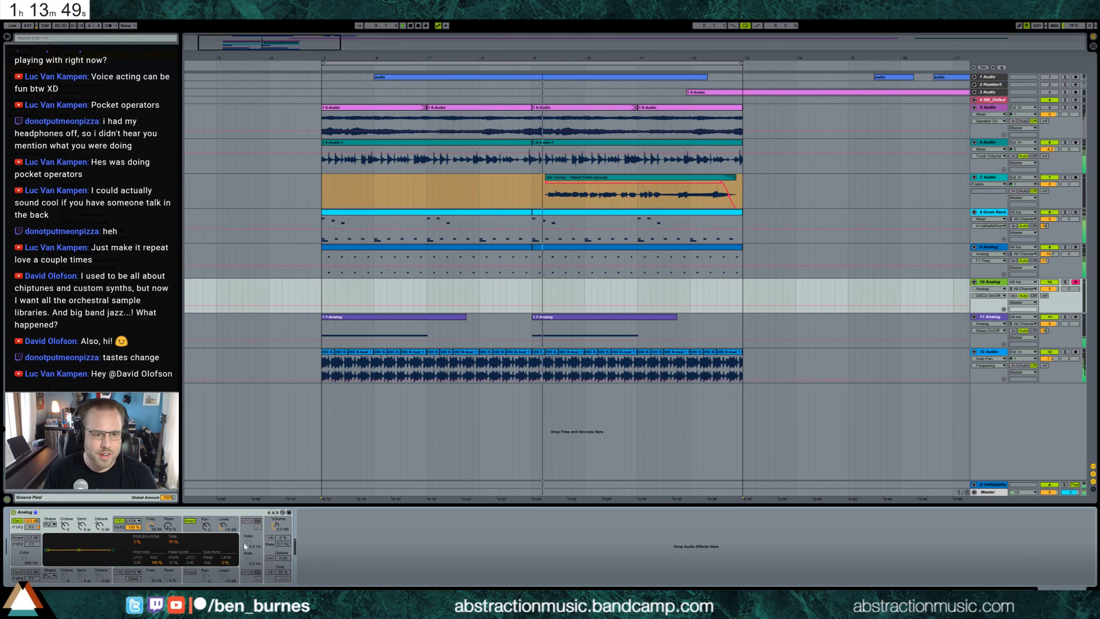
# Step: Enable vibrato on the Analog synth, and adjust its amount, rate and fade-in timing
pyautogui.click(269, 539)
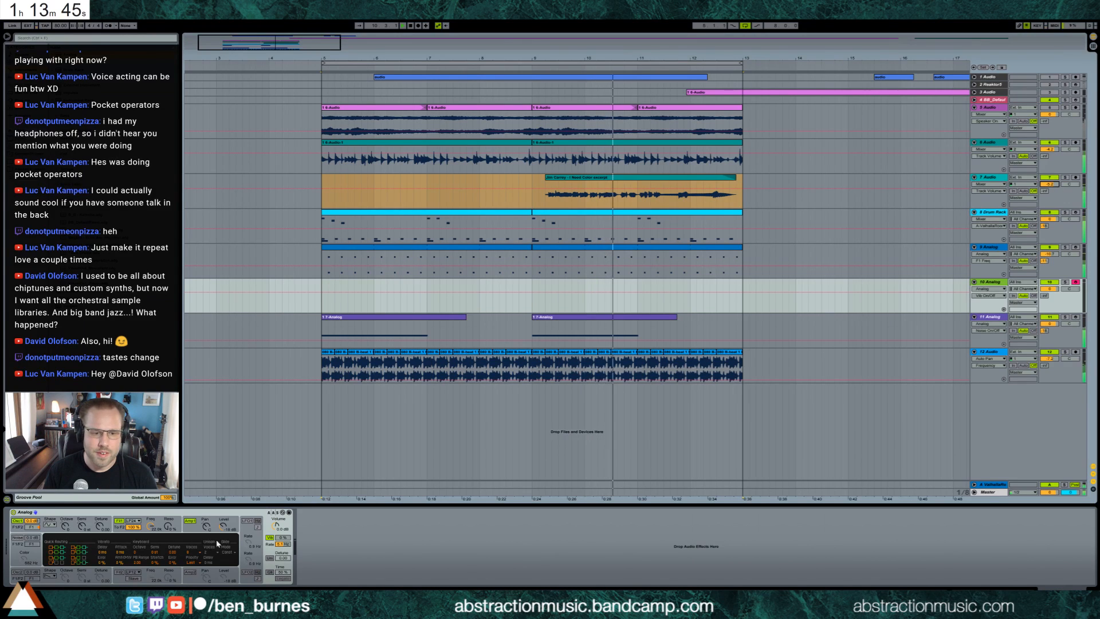
pyautogui.moveTo(284, 538)
pyautogui.mouseDown()
pyautogui.moveTo(284, 491)
pyautogui.moveTo(284, 540)
pyautogui.mouseUp()
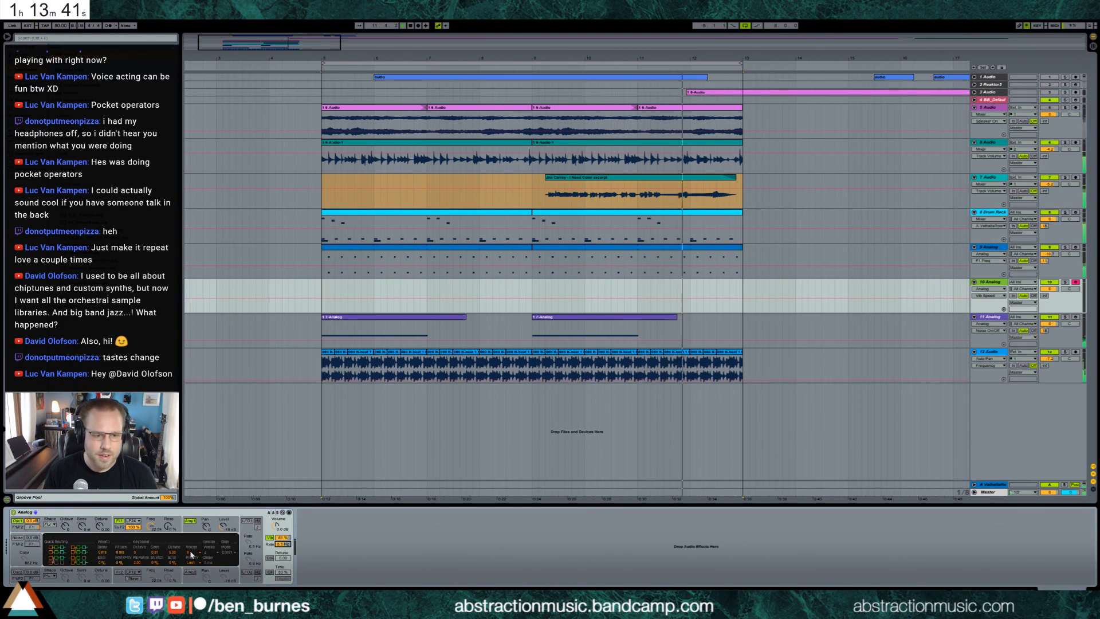
pyautogui.moveTo(107, 554); pyautogui.dragTo(120, 550)
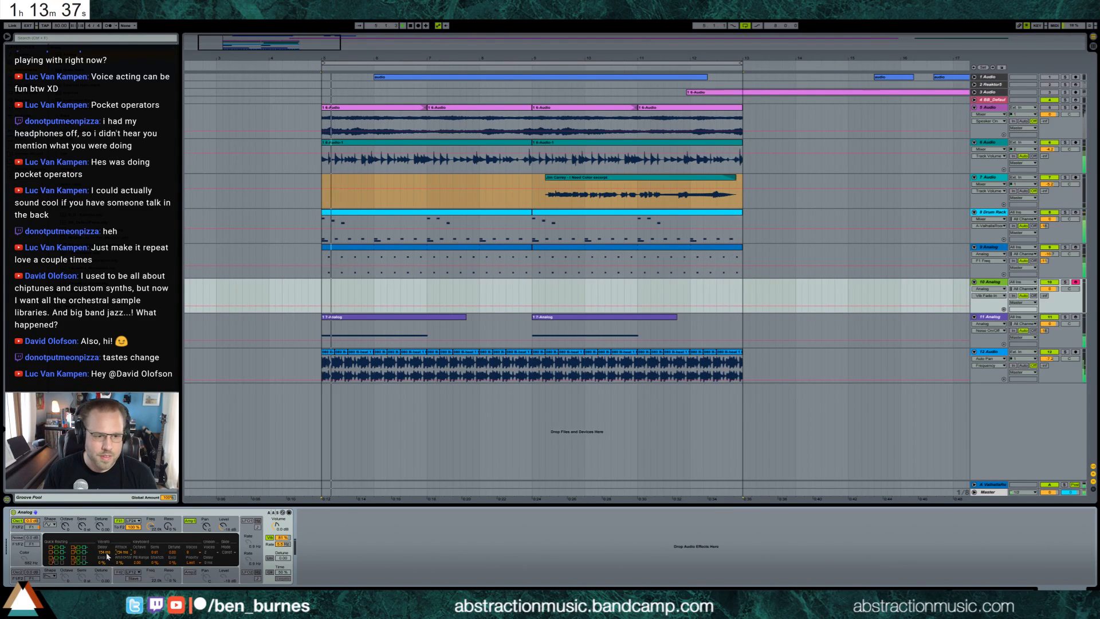
# Step: Raise the ValhallaRoom reverb send on the 7 Audio track and on the 10 Analog track
pyautogui.moveTo(1044, 191); pyautogui.dragTo(1044, 184)
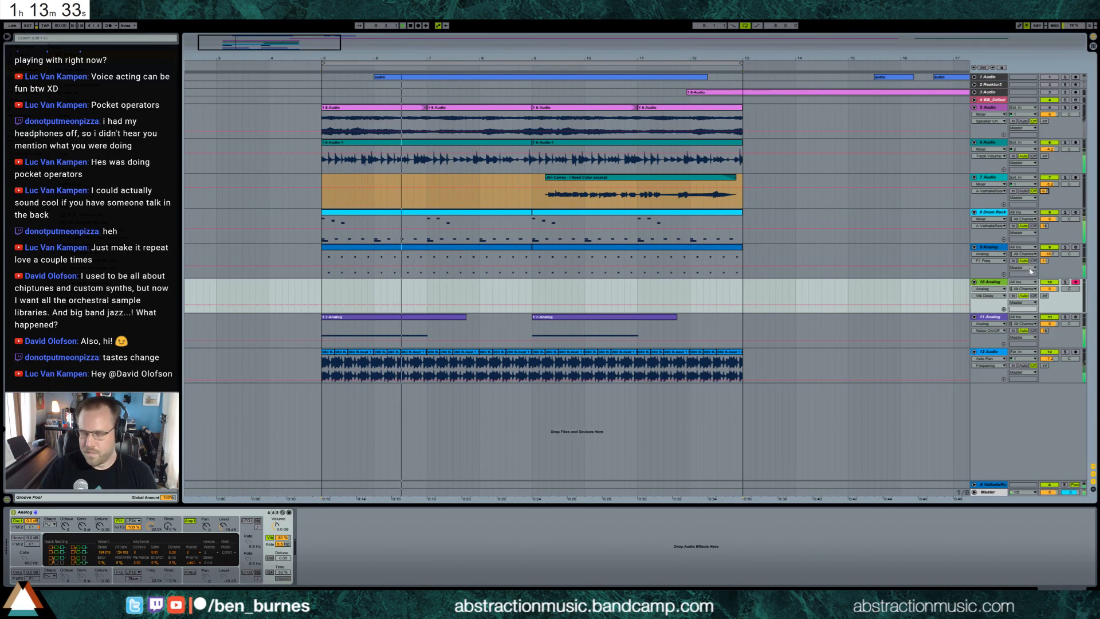
pyautogui.moveTo(1046, 297); pyautogui.dragTo(1046, 291)
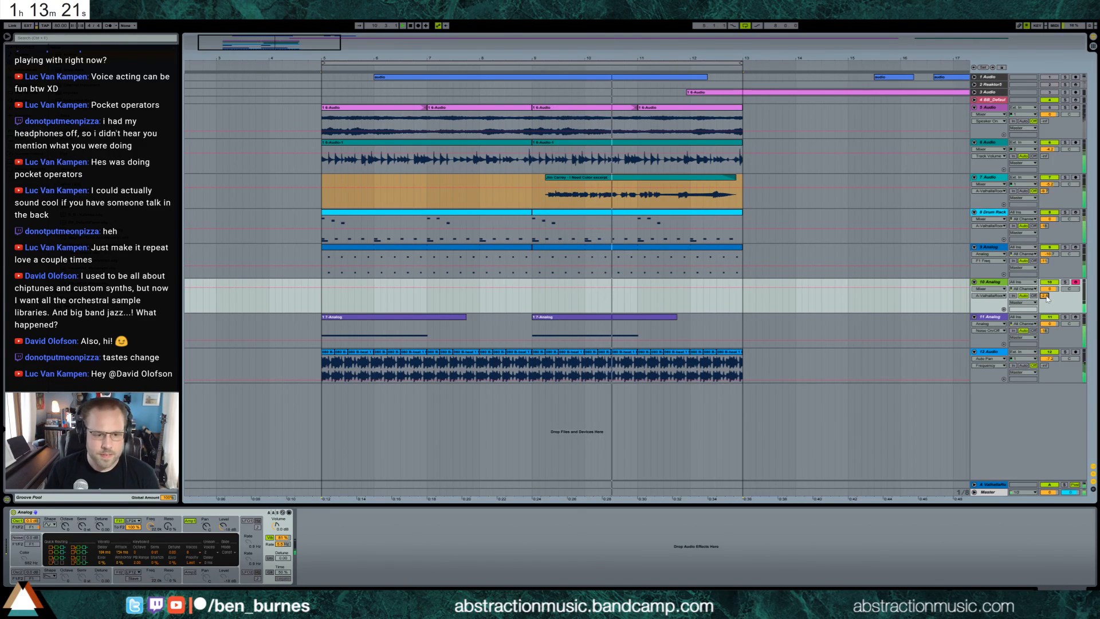
# Step: Fine-tune Analog's vibrato, make the synth monophonic, and enable glide with an adjusted glide time
pyautogui.moveTo(282, 537)
pyautogui.mouseDown()
pyautogui.moveTo(284, 559)
pyautogui.moveTo(285, 547)
pyautogui.mouseUp()
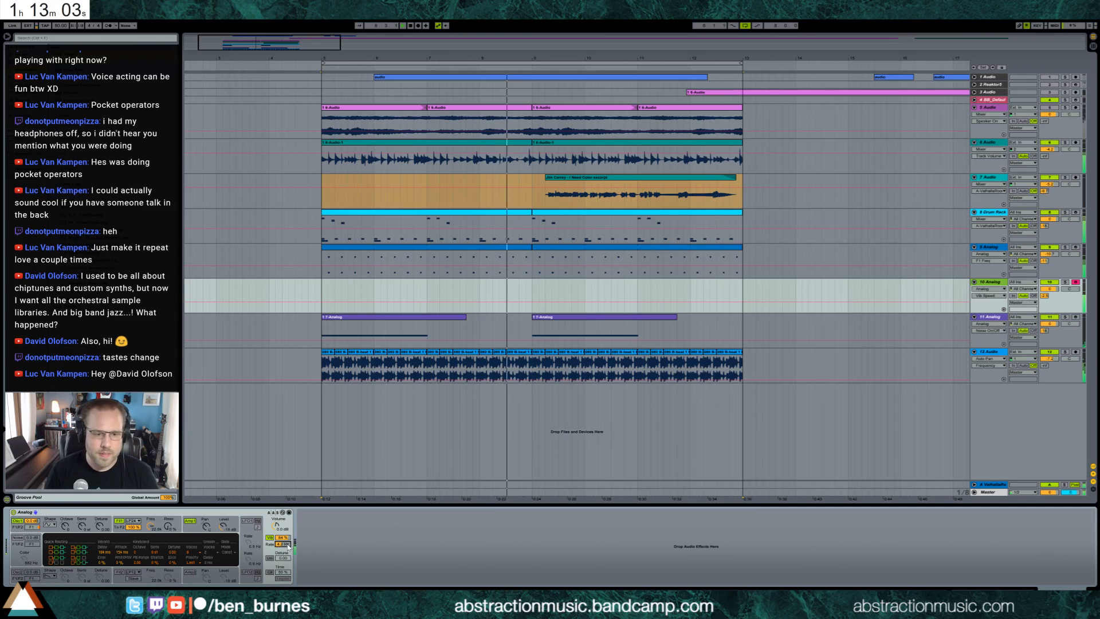
pyautogui.click(270, 571)
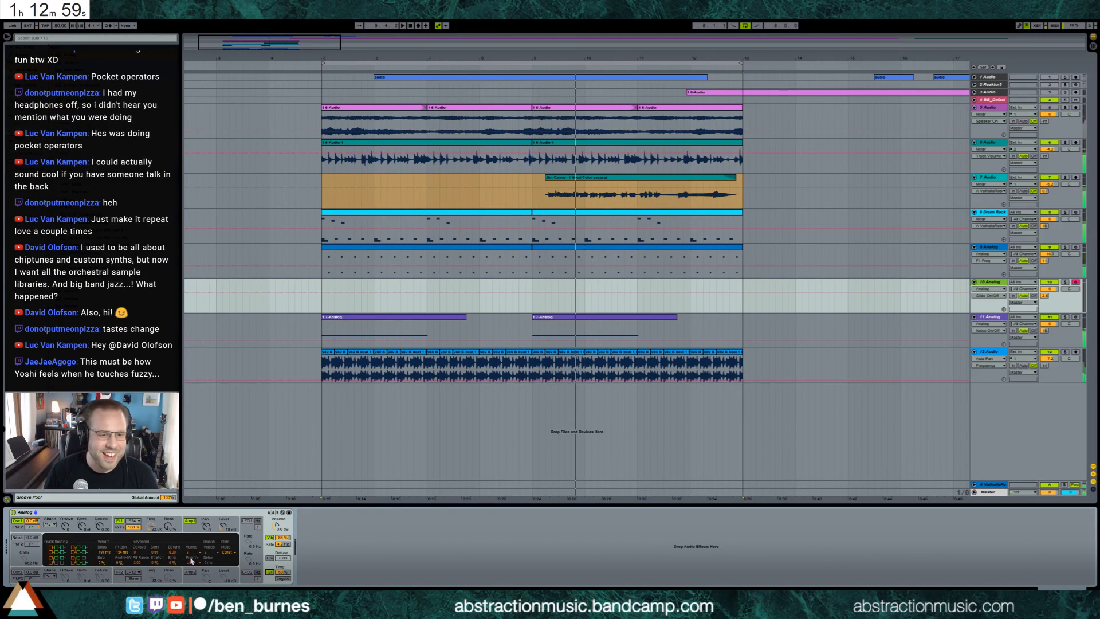
pyautogui.click(201, 493)
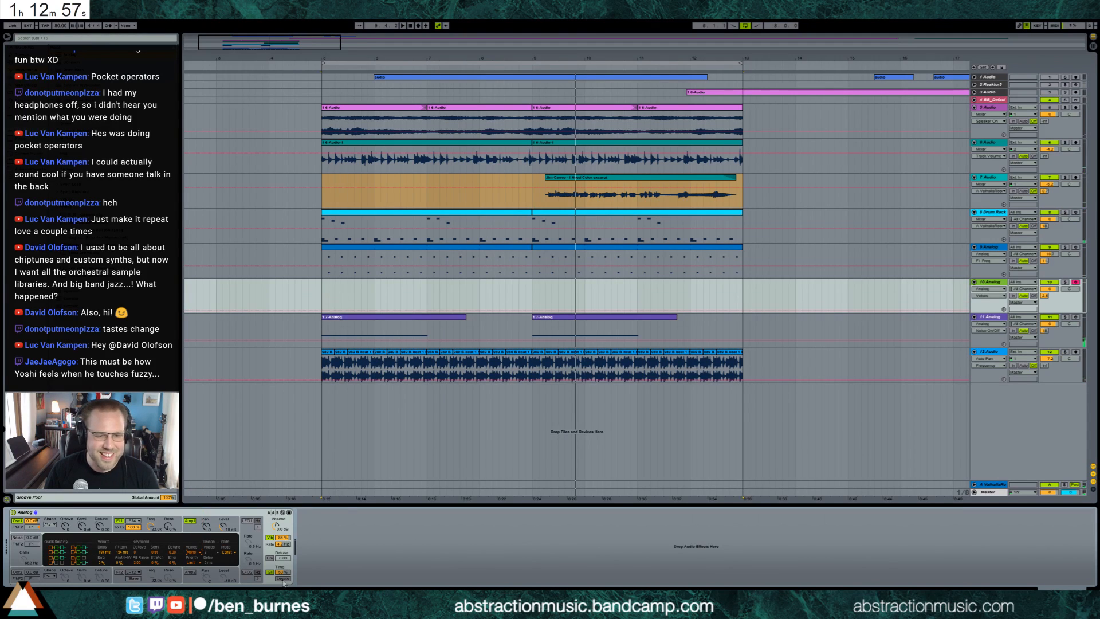
pyautogui.moveTo(281, 572); pyautogui.dragTo(285, 576)
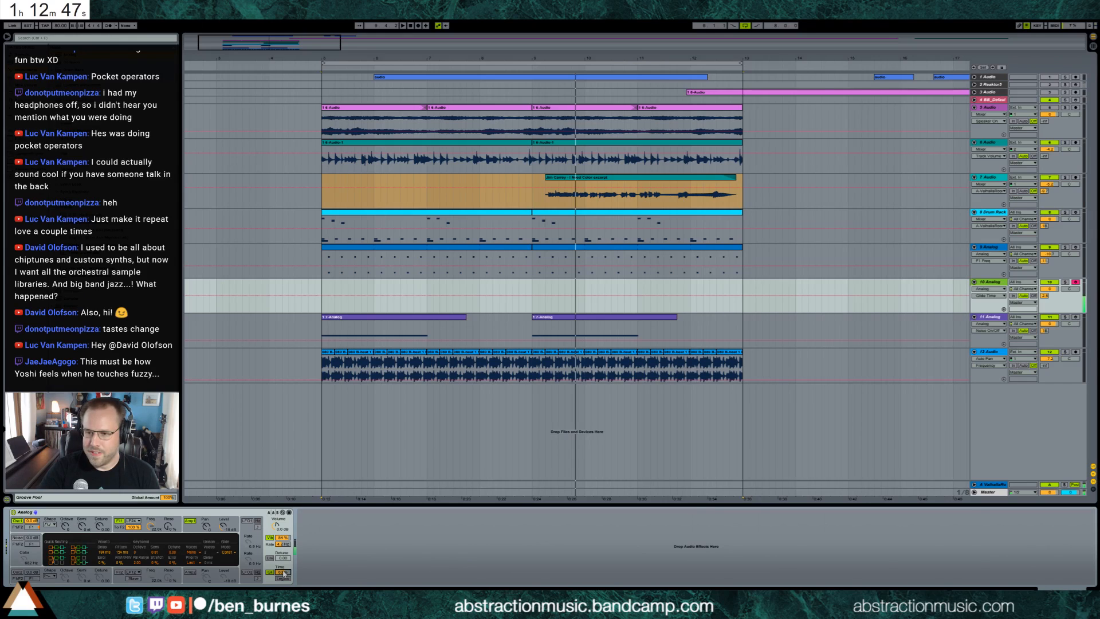
# Step: Record a melody on the 10 Analog track from bar 5 and lengthen its last note in the clip
pyautogui.click(321, 291)
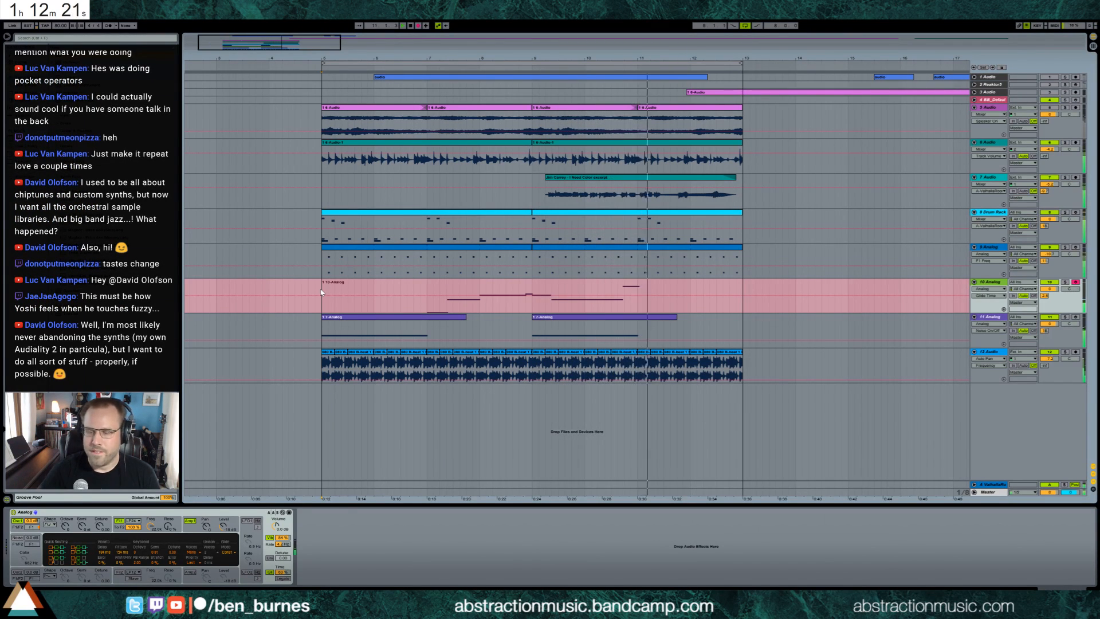
pyautogui.press('space')
pyautogui.doubleClick(641, 282)
pyautogui.moveTo(1013, 494); pyautogui.dragTo(950, 422)
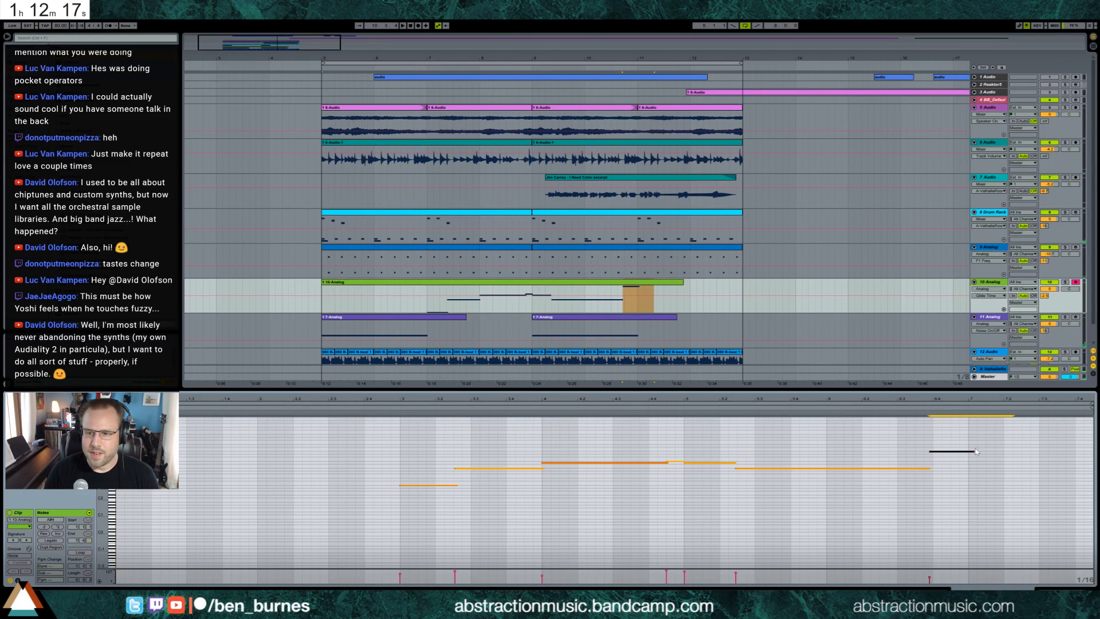
pyautogui.moveTo(988, 453); pyautogui.dragTo(1076, 453)
pyautogui.press('space')
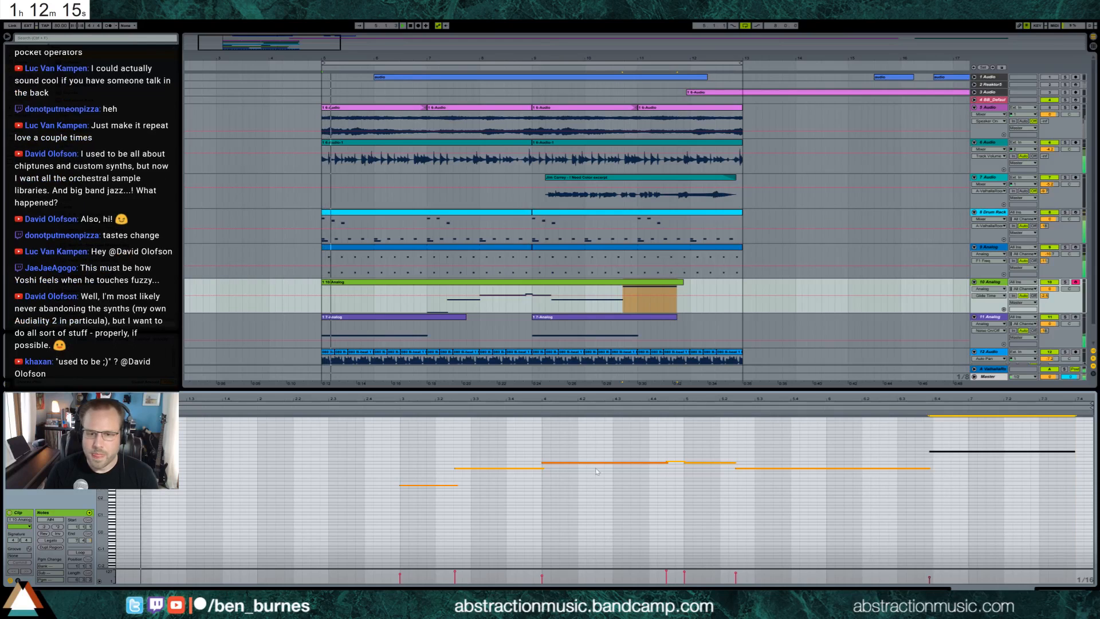
# Step: Add a short note before the first recorded note of the 10 Analog clip, at the same pitch
pyautogui.click(596, 462)
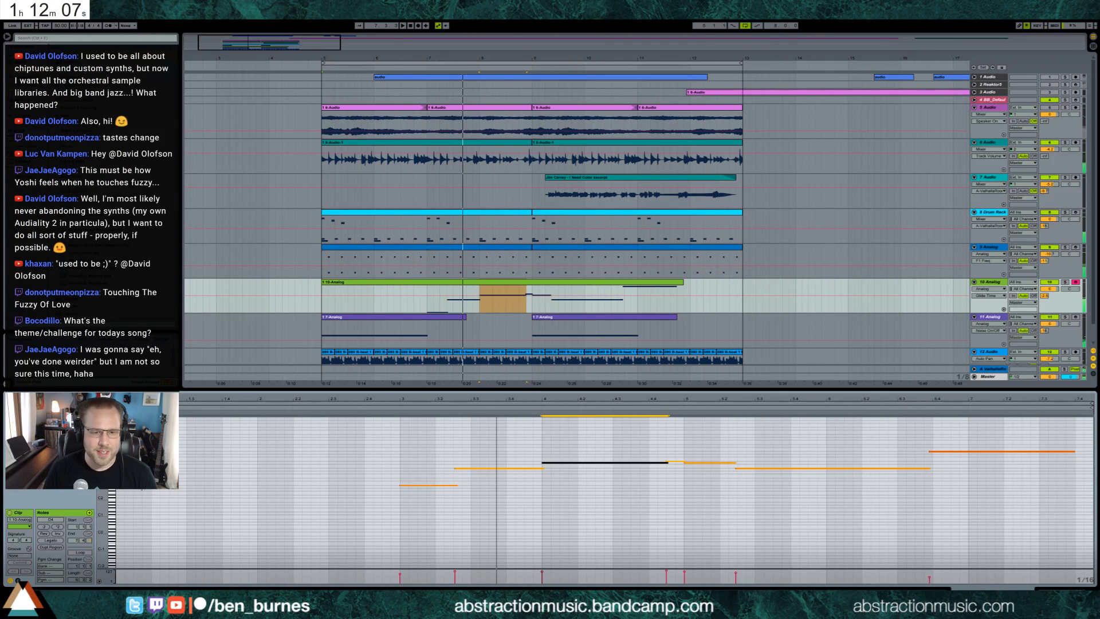
pyautogui.moveTo(102, 492); pyautogui.dragTo(152, 497)
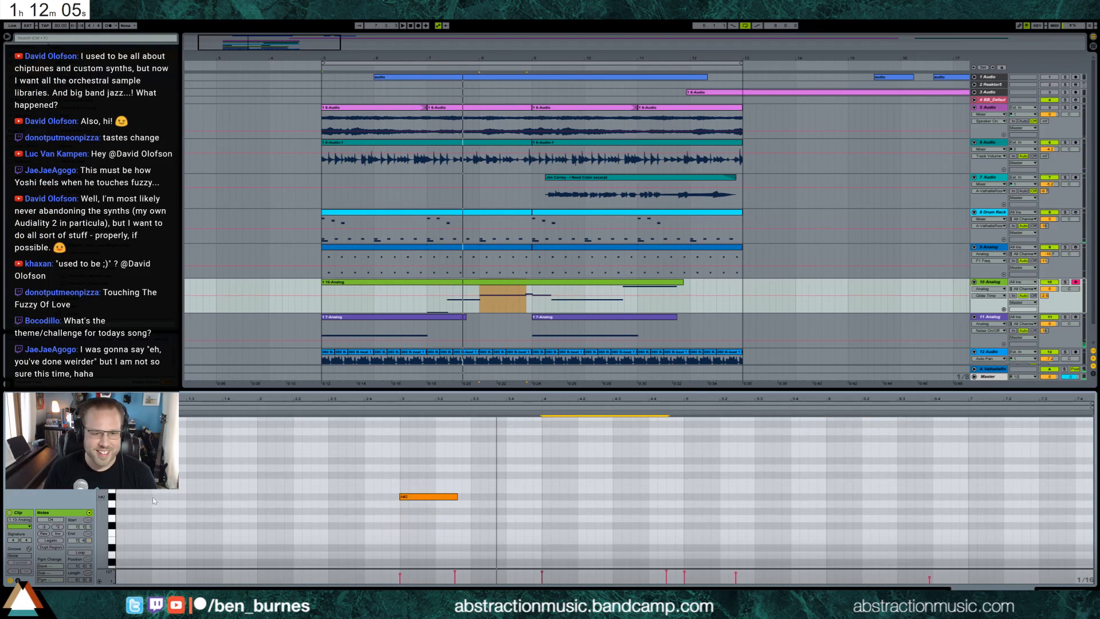
pyautogui.press('space')
pyautogui.doubleClick(226, 496)
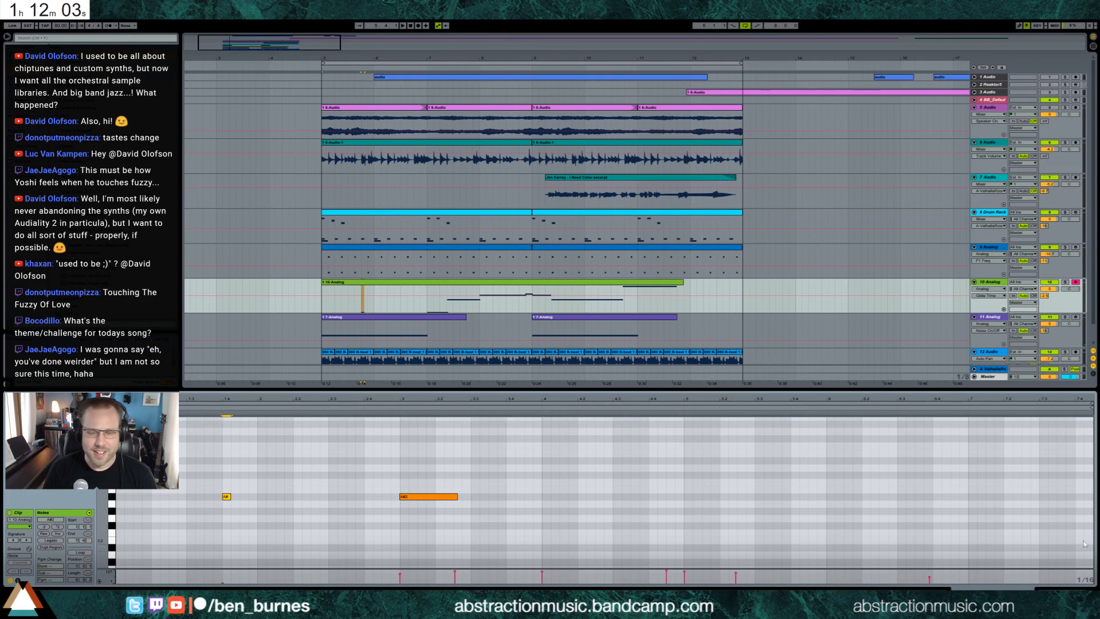
# Step: Automate Analog's AMP1 level down to its minimum around the short lead-in note on the 10 Analog track, and play it back
pyautogui.hotkey('shift', 'Tab')
pyautogui.click(221, 526)
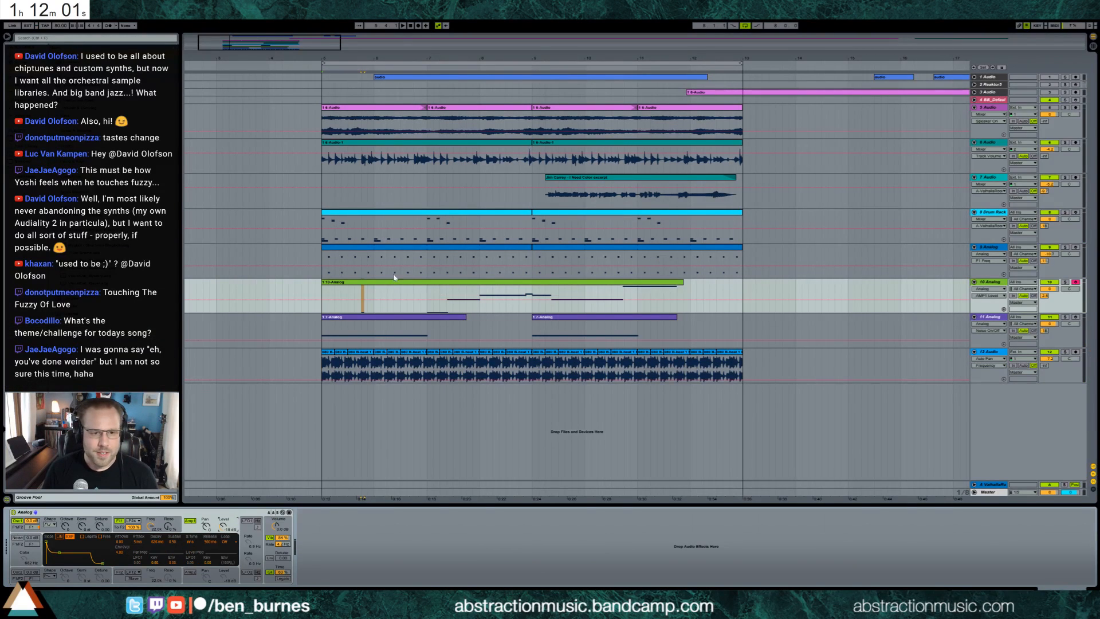
pyautogui.click(364, 307)
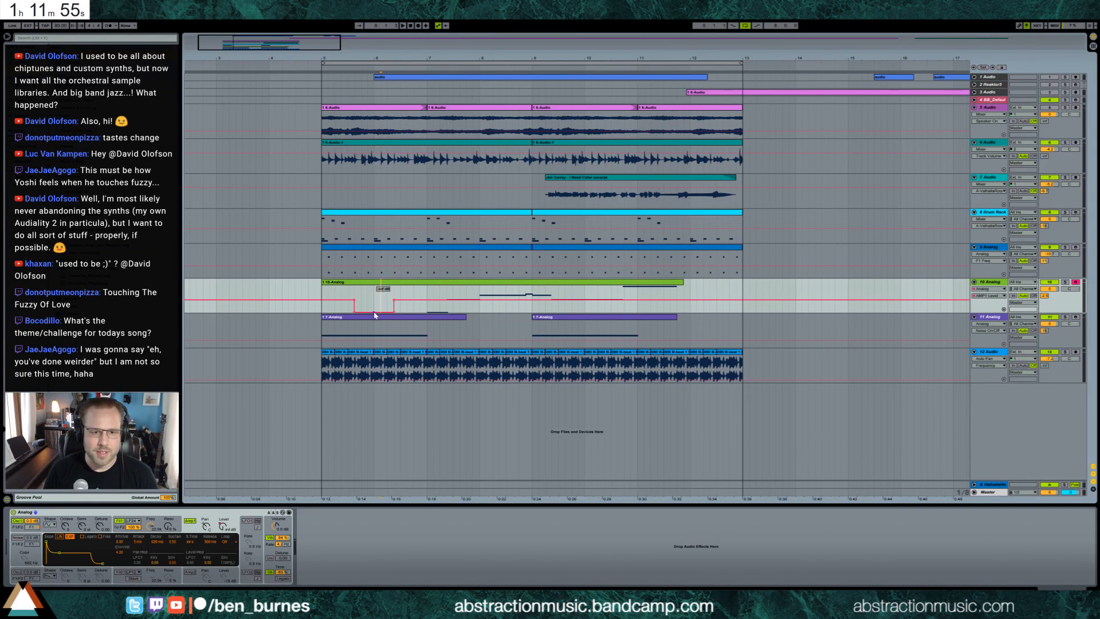
pyautogui.press('space')
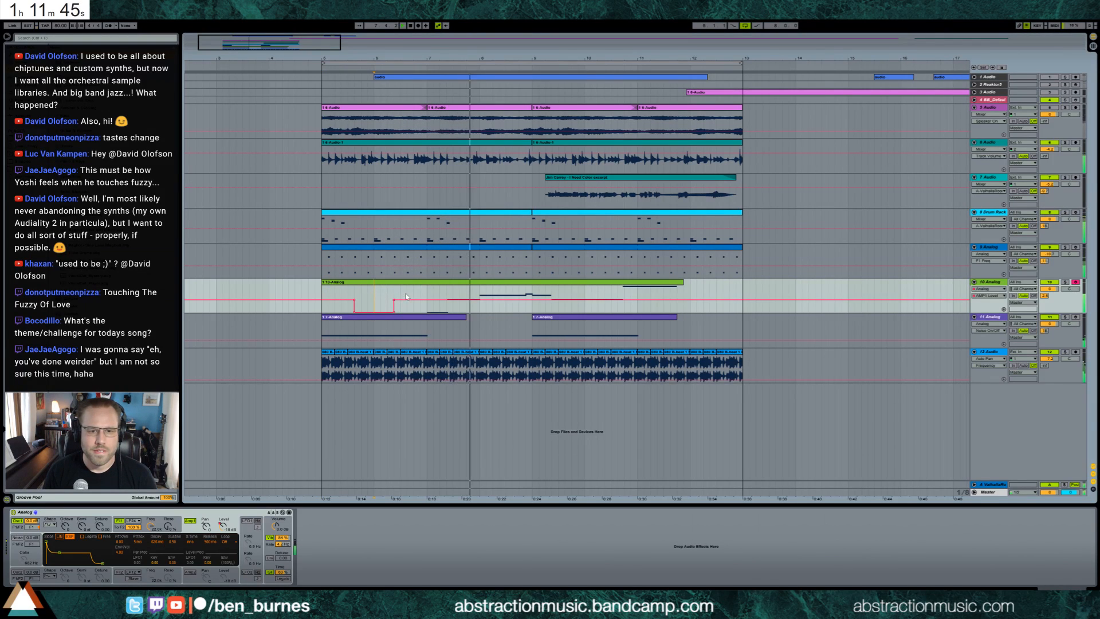
# Step: Consolidate the two Drum Rack clips into a single clip and open its notes for editing
pyautogui.click(483, 228)
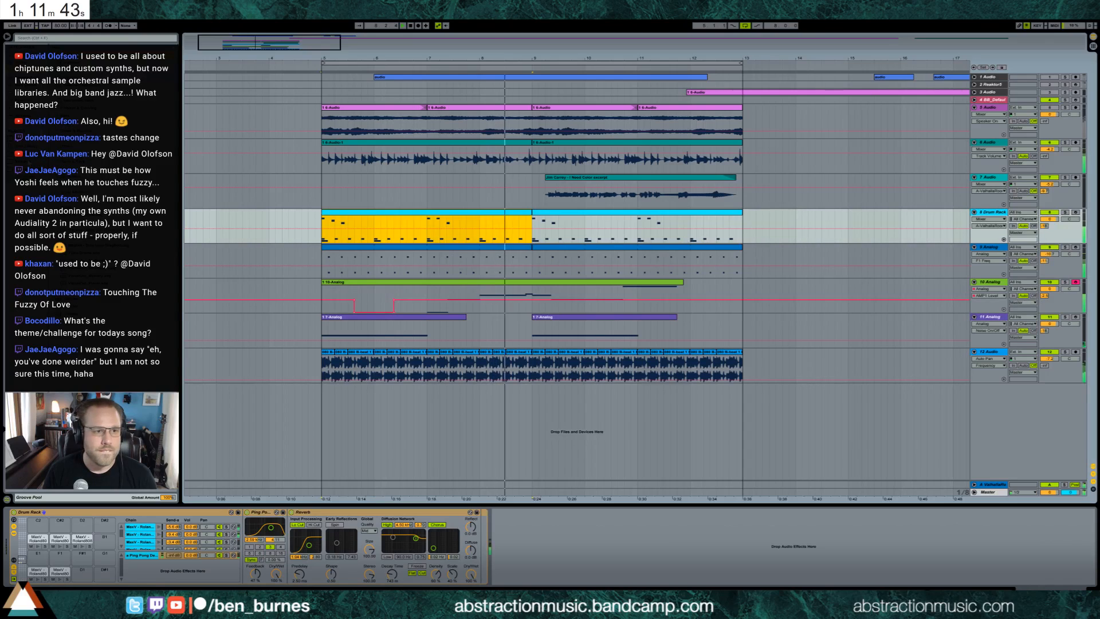
pyautogui.click(28, 162)
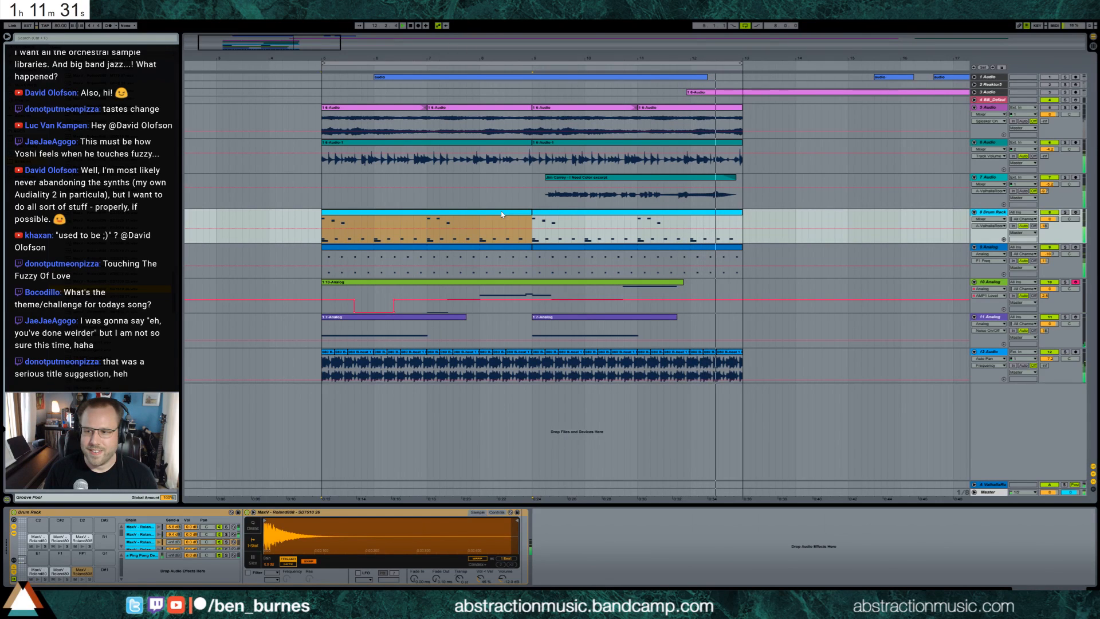
pyautogui.keyDown('shift'); pyautogui.click(540, 213); pyautogui.keyUp('shift')
pyautogui.hotkey('ctrl', 'j')
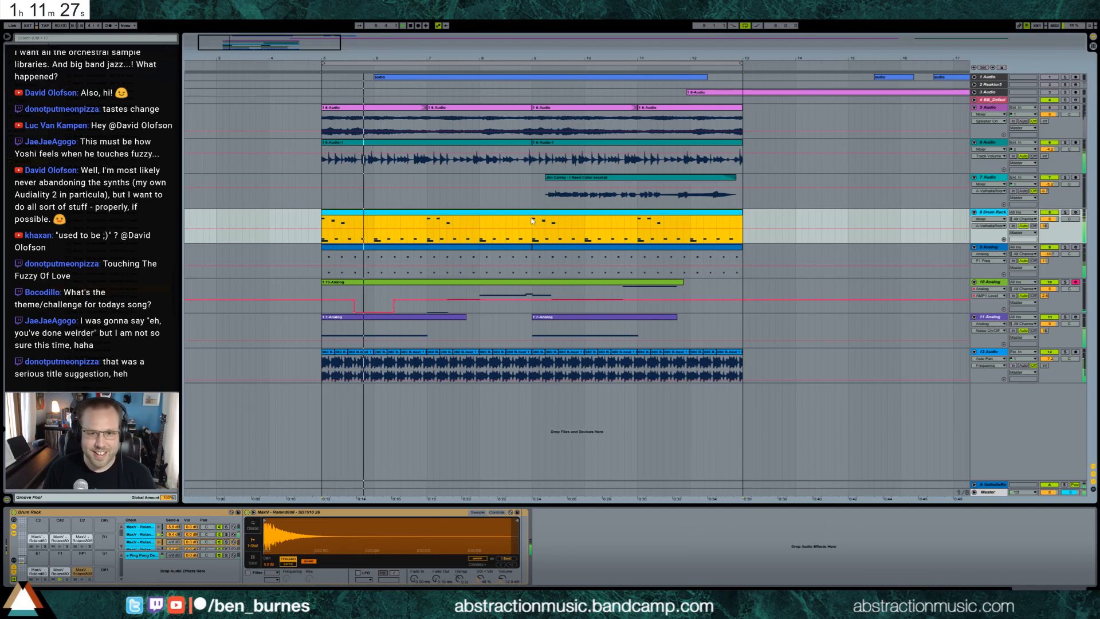
pyautogui.doubleClick(527, 216)
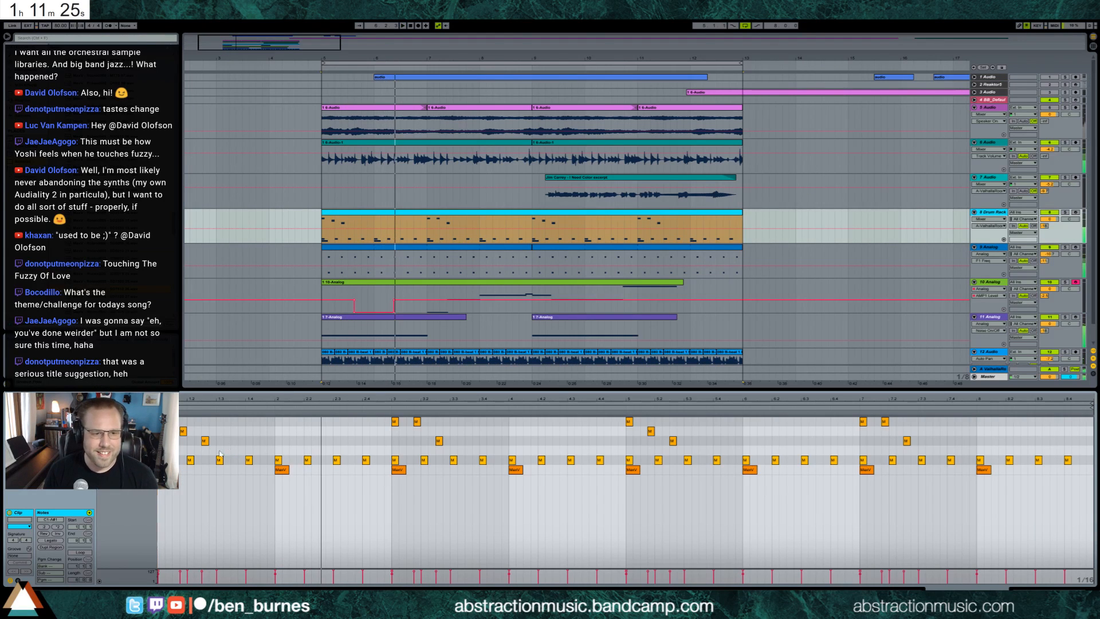
# Step: Add longer hits on beats 2 and 4 in the unused drum row and place them in bar 3 of the Drum Rack clip
pyautogui.doubleClick(308, 451)
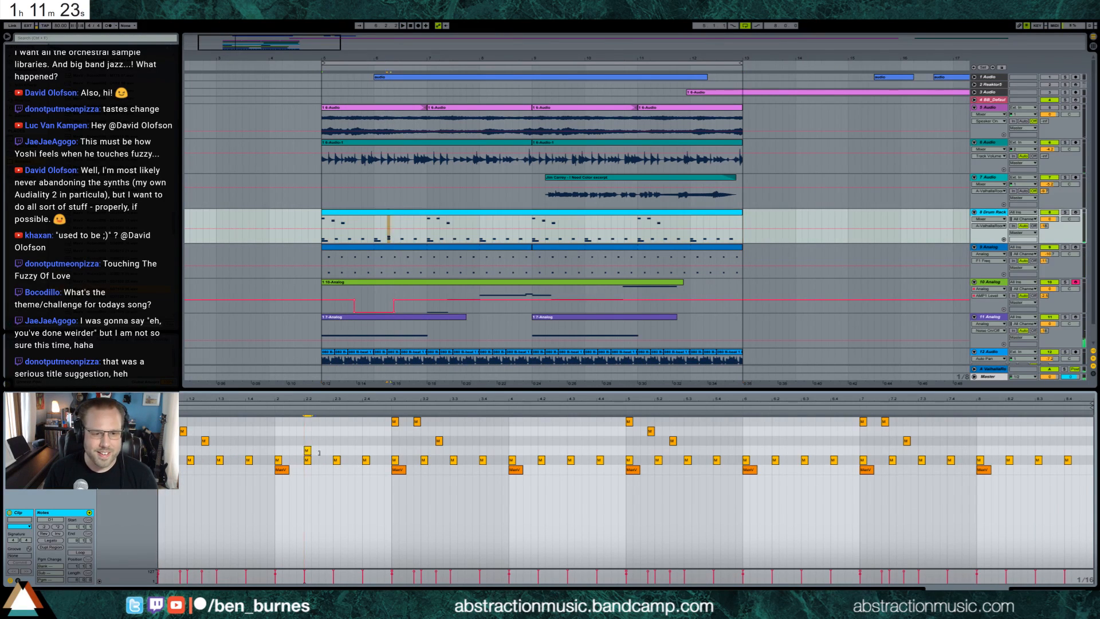
pyautogui.click(336, 452)
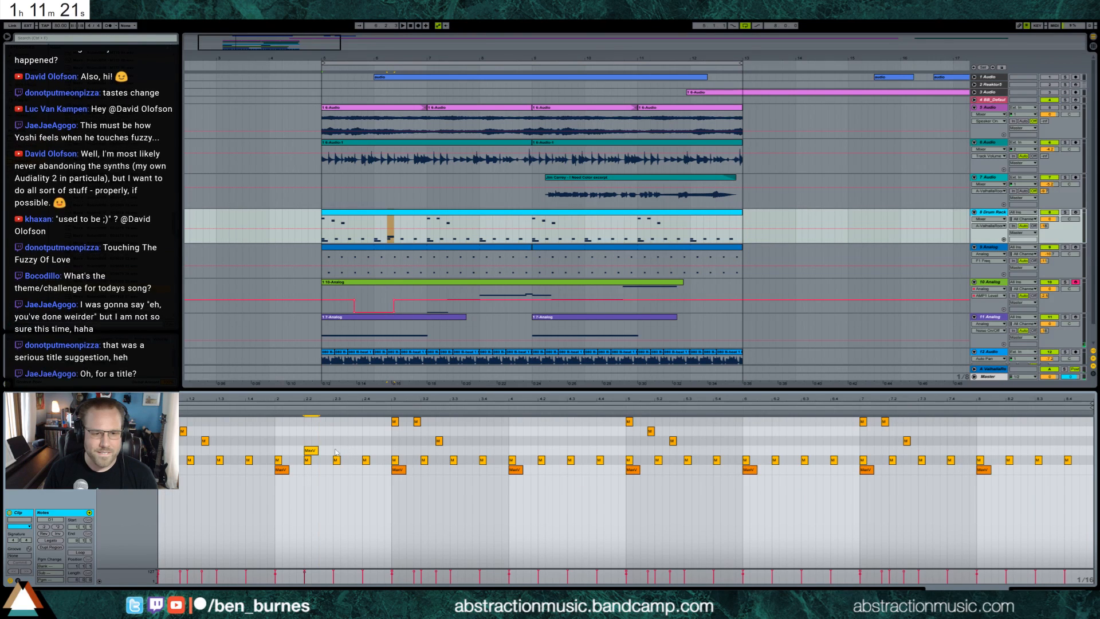
pyautogui.hotkey('ctrl', 'd')
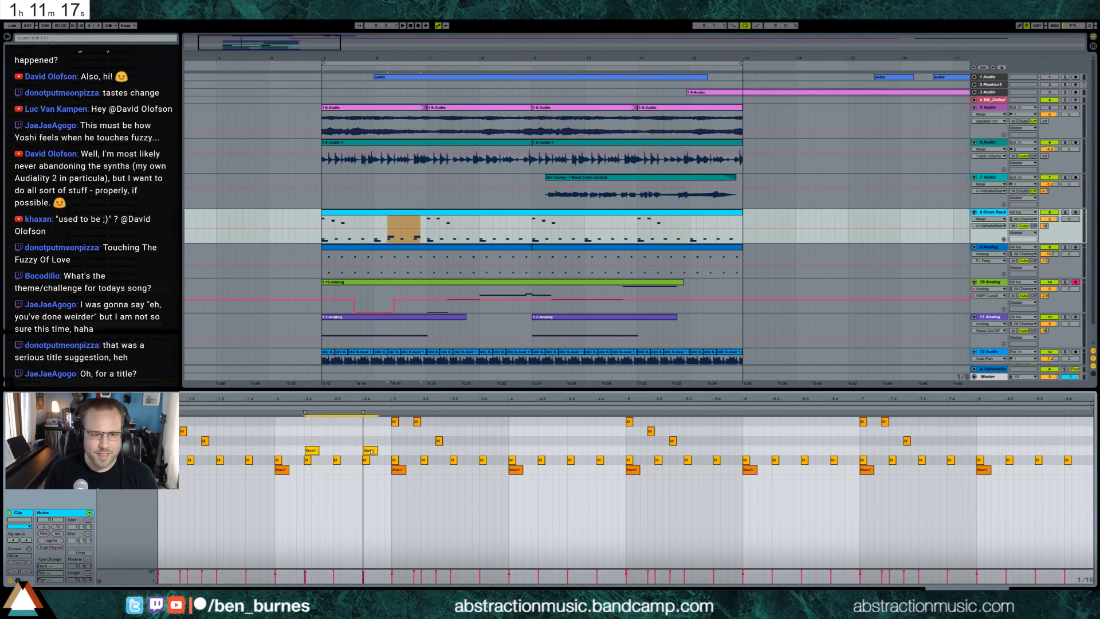
pyautogui.moveTo(371, 451); pyautogui.dragTo(472, 461)
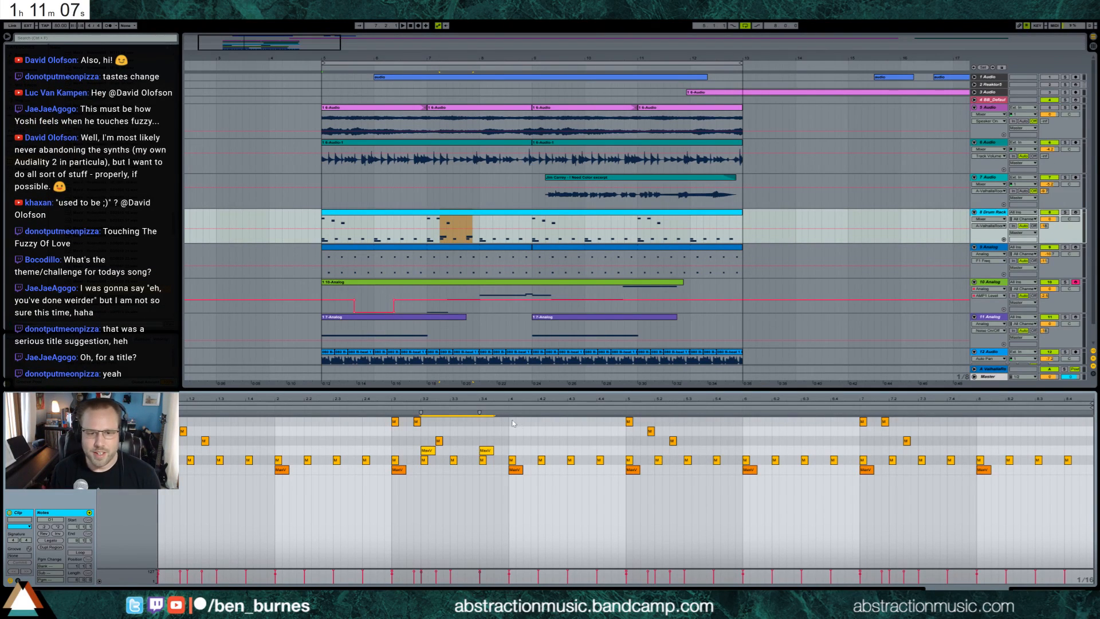
pyautogui.moveTo(509, 449); pyautogui.dragTo(393, 452)
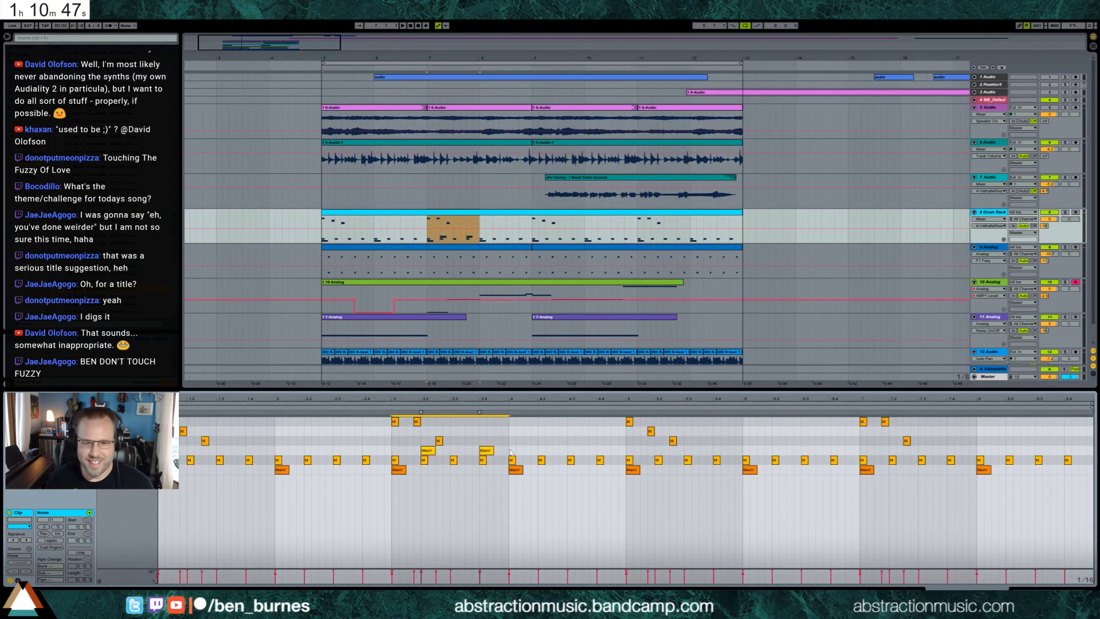
pyautogui.moveTo(512, 452); pyautogui.dragTo(402, 452)
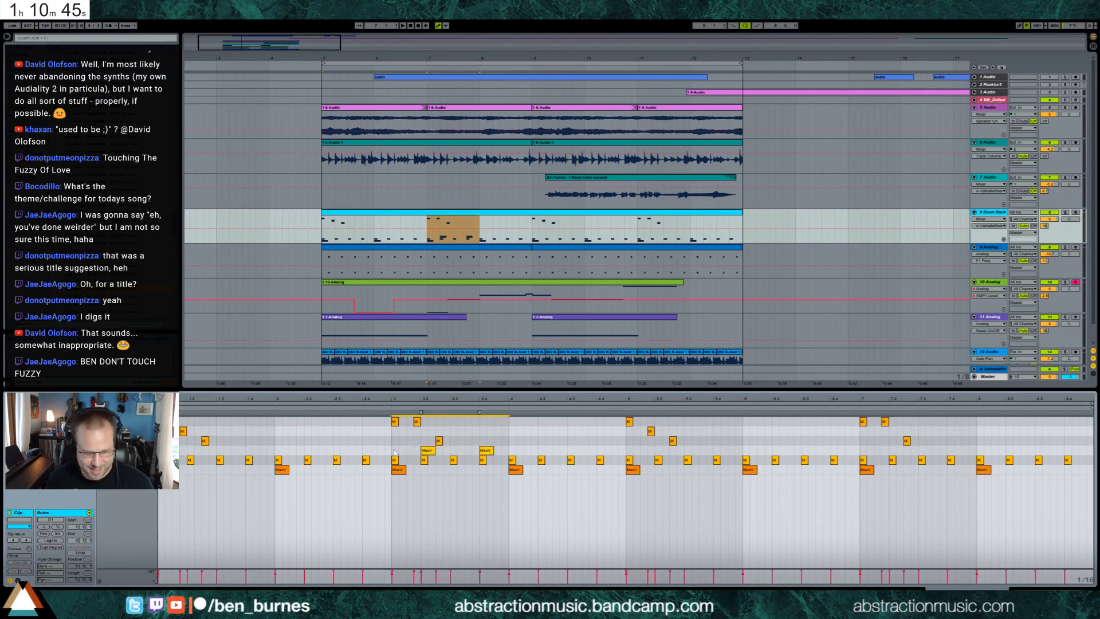
# Step: Repeat the two-hit pattern through the end of the Drum Rack clip and copy it into the first two bars
pyautogui.hotkey('ctrl', 'd')
pyautogui.hotkey('ctrl', 'd')
pyautogui.hotkey('ctrl', 'd')
pyautogui.hotkey('ctrl', 'd')
pyautogui.hotkey('ctrl', 'd')
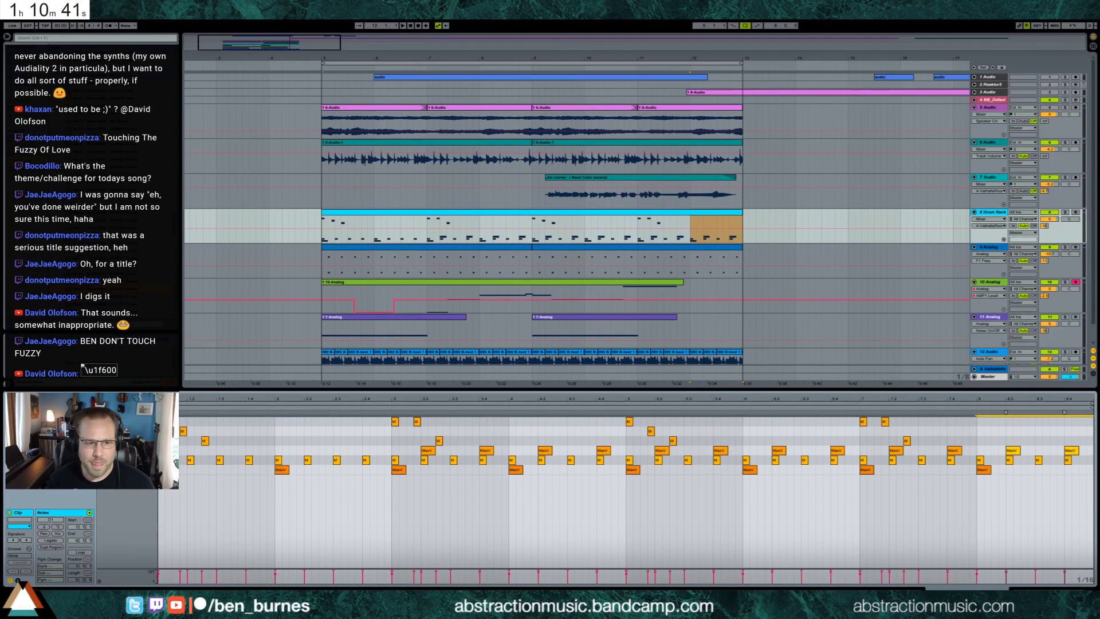
pyautogui.press('Home')
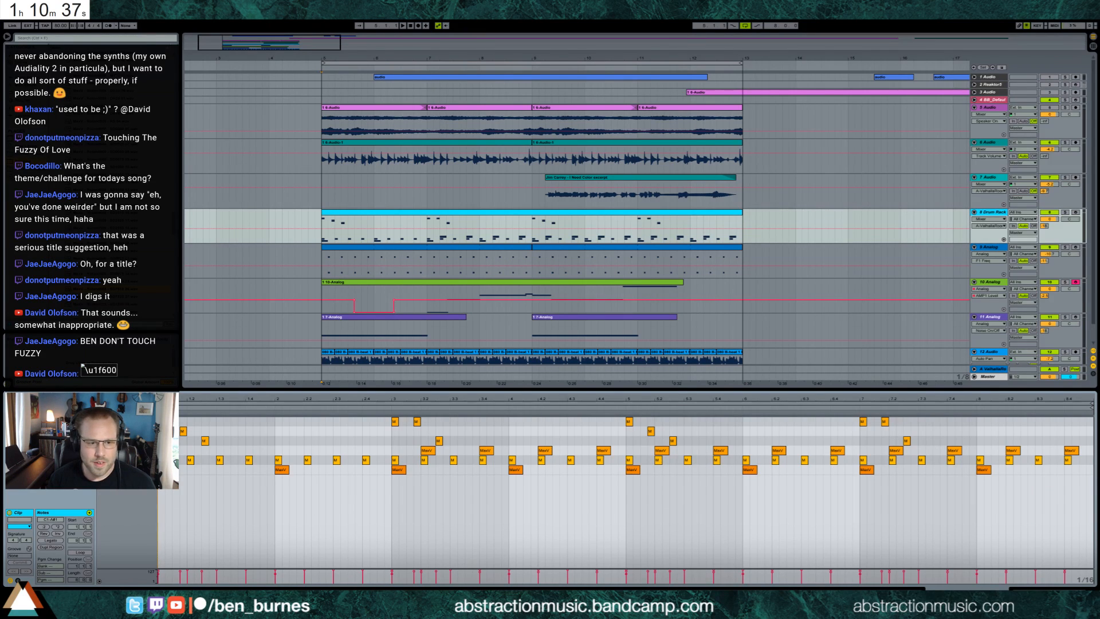
pyautogui.moveTo(392, 452); pyautogui.dragTo(629, 457)
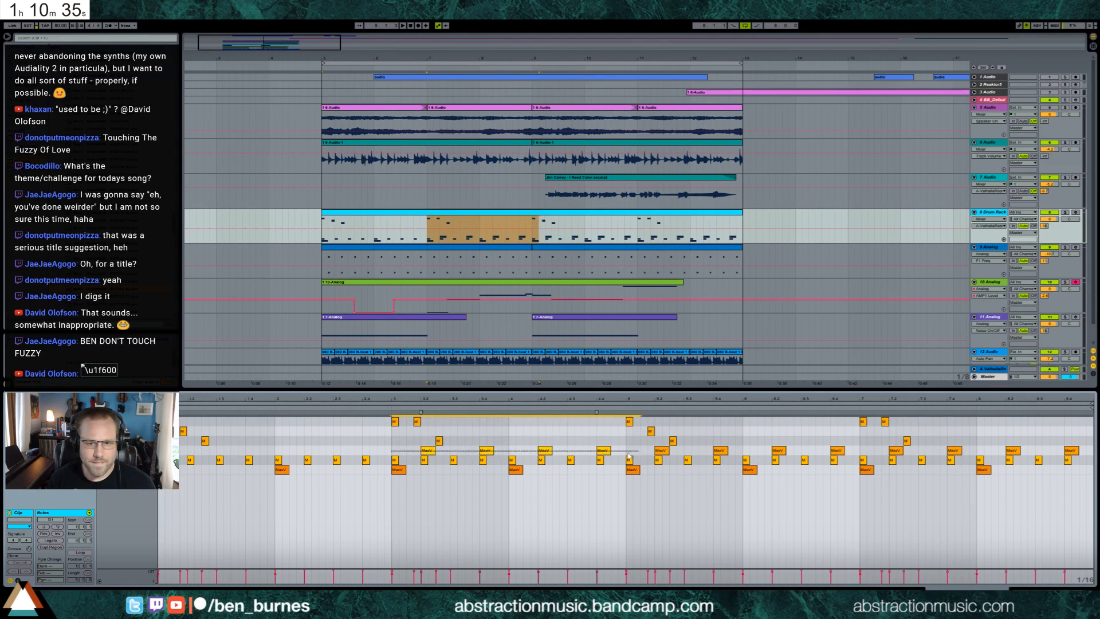
pyautogui.press('Left')
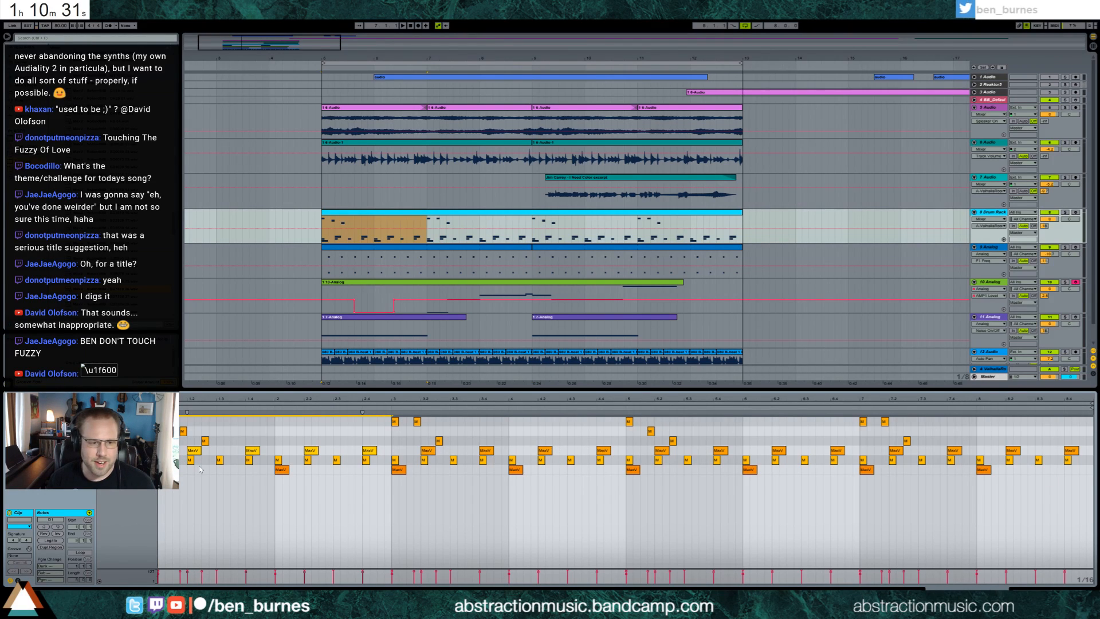
# Step: Play back the Drum Rack clip and delete all the hits added on beats 2 and 4
pyautogui.press('space')
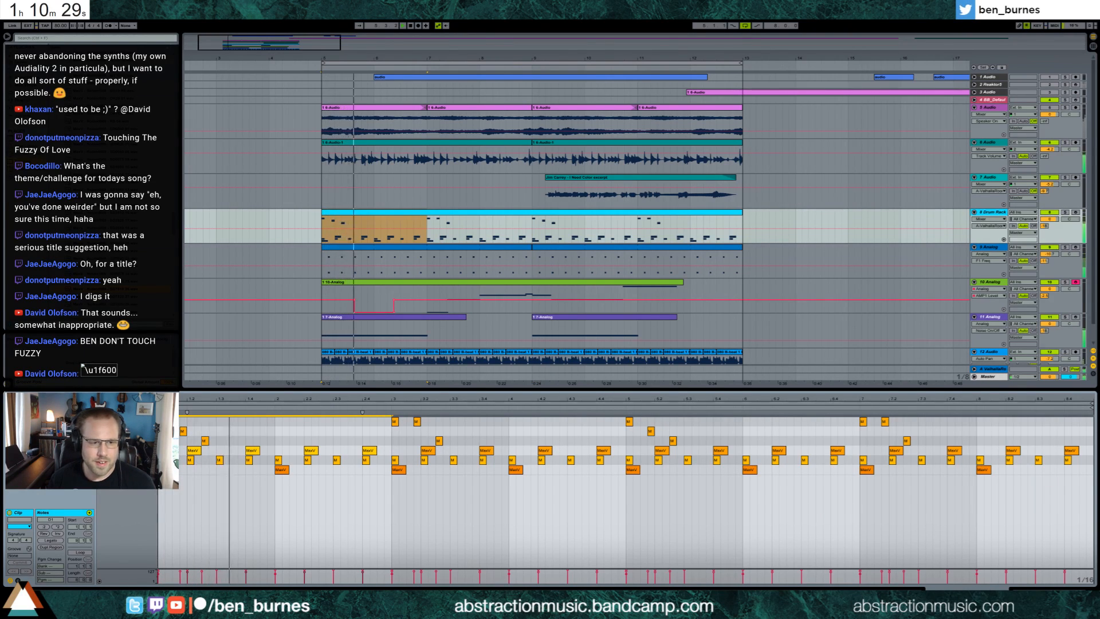
pyautogui.click(148, 450)
pyautogui.moveTo(193, 451); pyautogui.dragTo(193, 473)
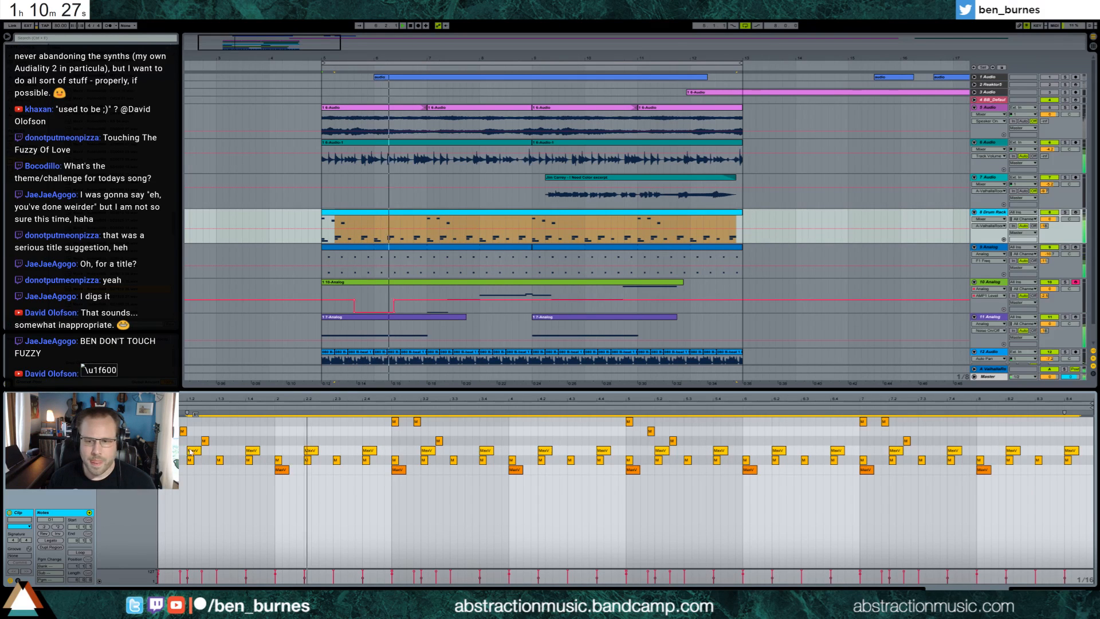
pyautogui.click(337, 446)
pyautogui.moveTo(337, 444); pyautogui.dragTo(612, 451)
pyautogui.press('Delete')
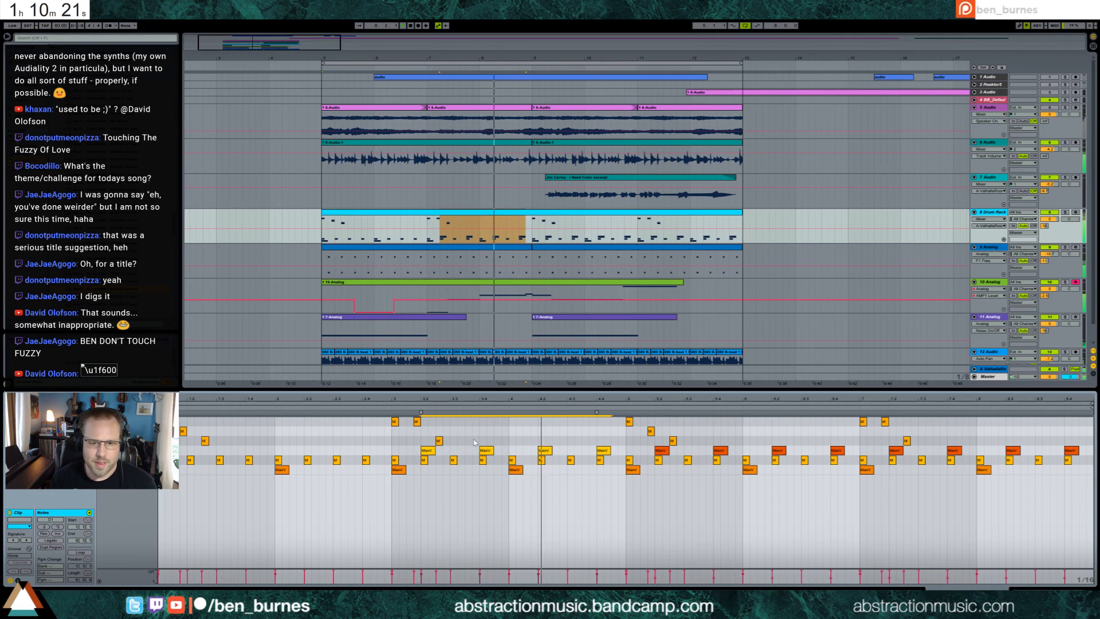
pyautogui.moveTo(392, 452); pyautogui.dragTo(1090, 450)
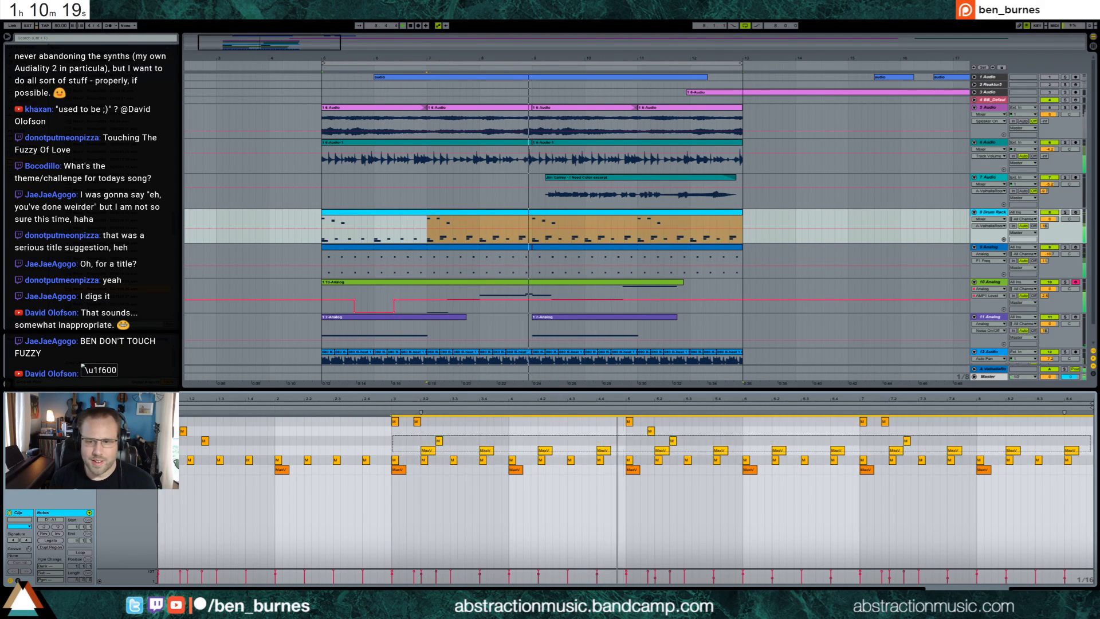
pyautogui.press('Delete')
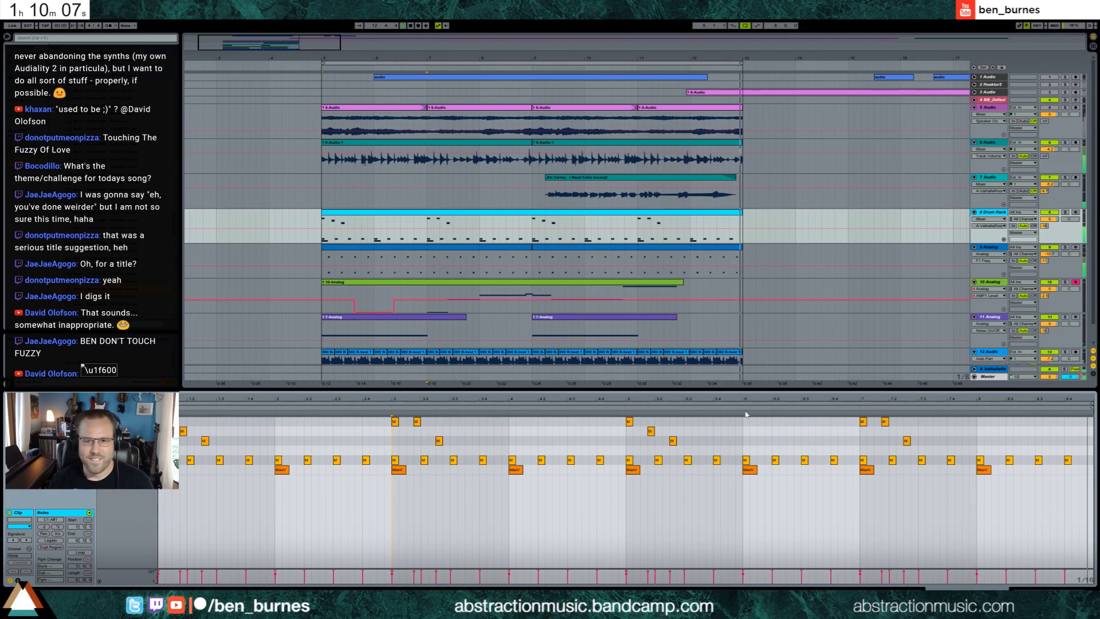
# Step: Shorten the fade-out at the end of the spoken-word sample clip
pyautogui.click(719, 178)
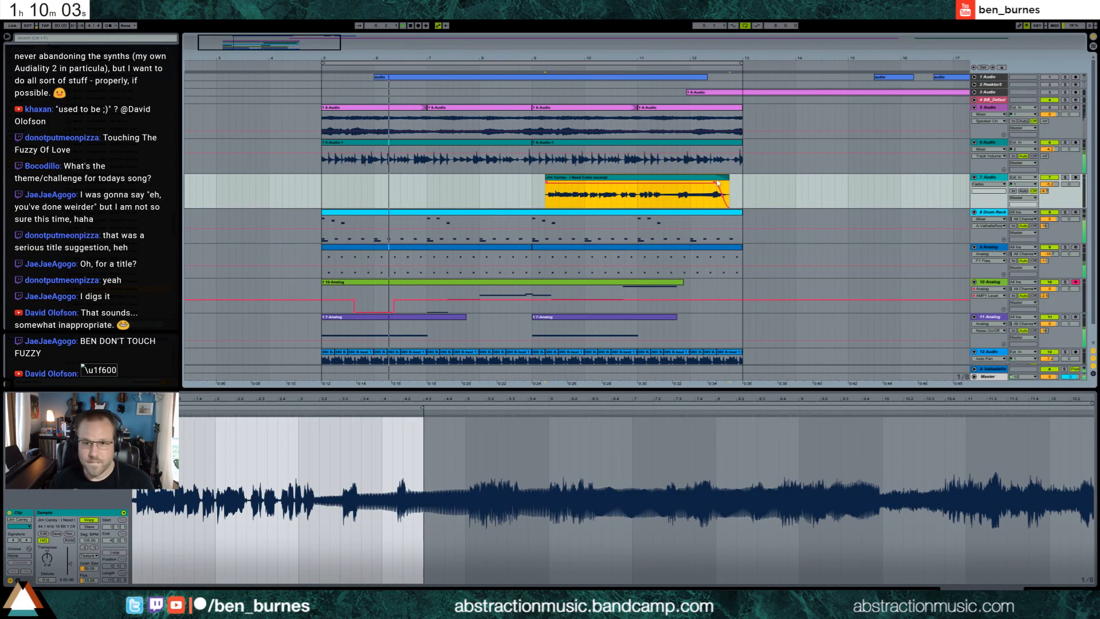
pyautogui.moveTo(720, 179); pyautogui.dragTo(725, 185)
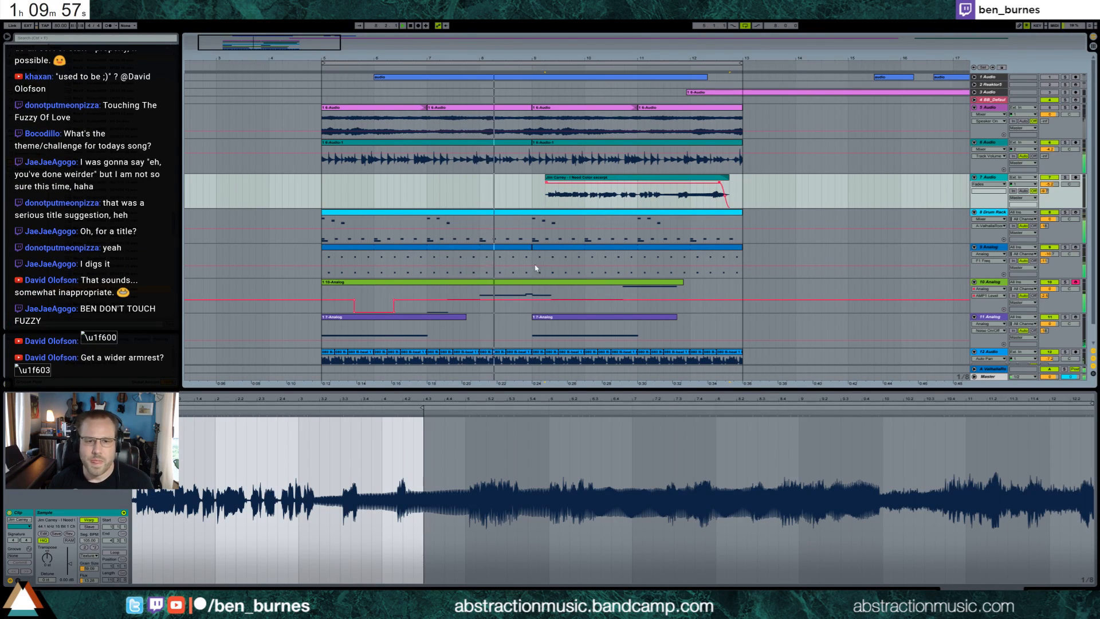
# Step: Duplicate bars 5 to 13 across all tracks, delete the copied spoken-word clip, and move the loop over the new section
pyautogui.click(560, 289)
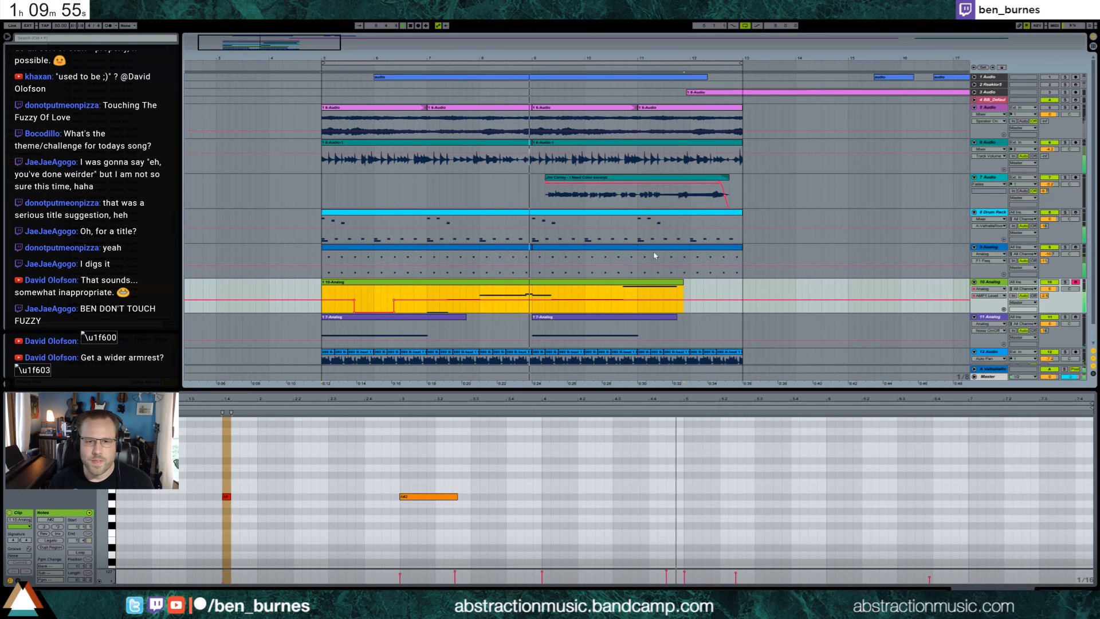
pyautogui.moveTo(308, 37); pyautogui.dragTo(514, 415)
pyautogui.hotkey('ctrl', 'd')
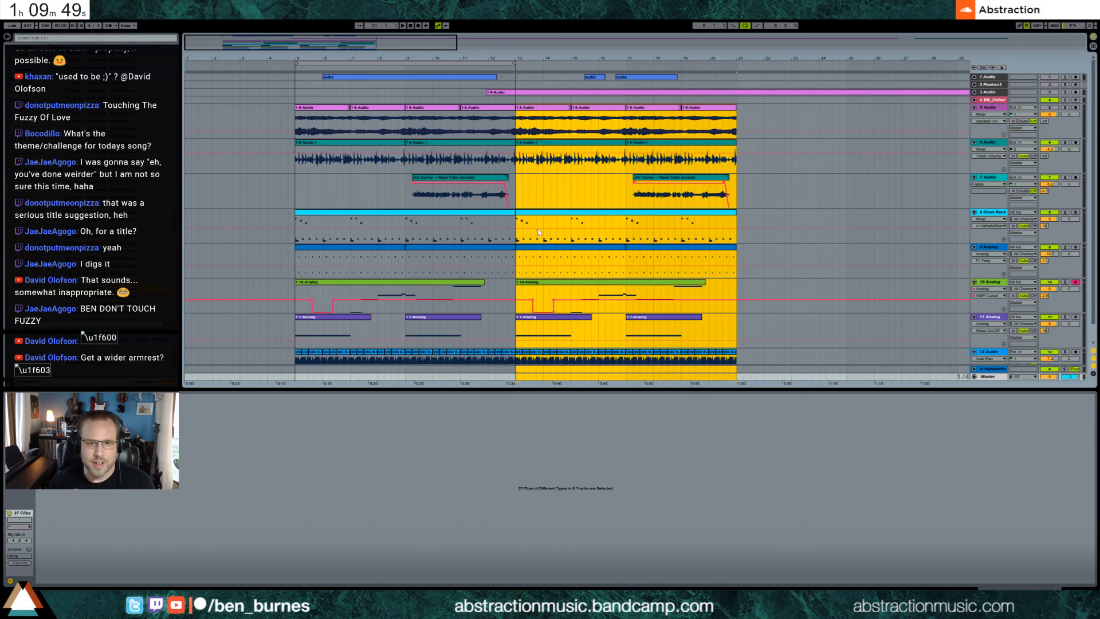
pyautogui.click(488, 182)
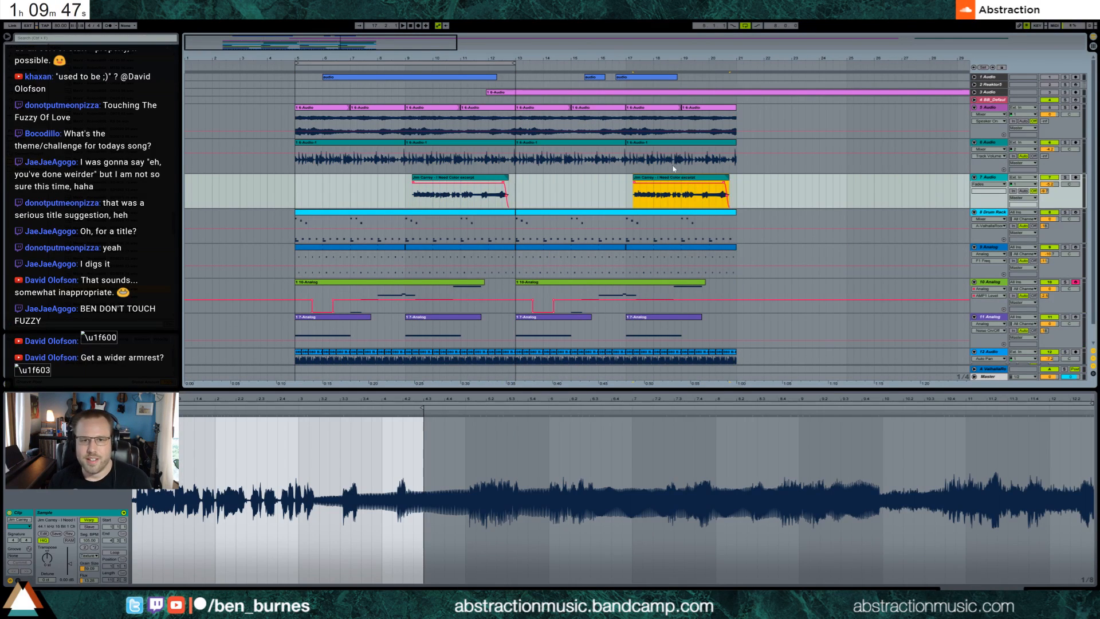
pyautogui.press('Delete')
pyautogui.moveTo(491, 62); pyautogui.dragTo(712, 74)
# Step: Paste the hits on beats 2 and 4 into the second Drum Rack clip's first two bars and repeat them to its end
pyautogui.click(596, 215)
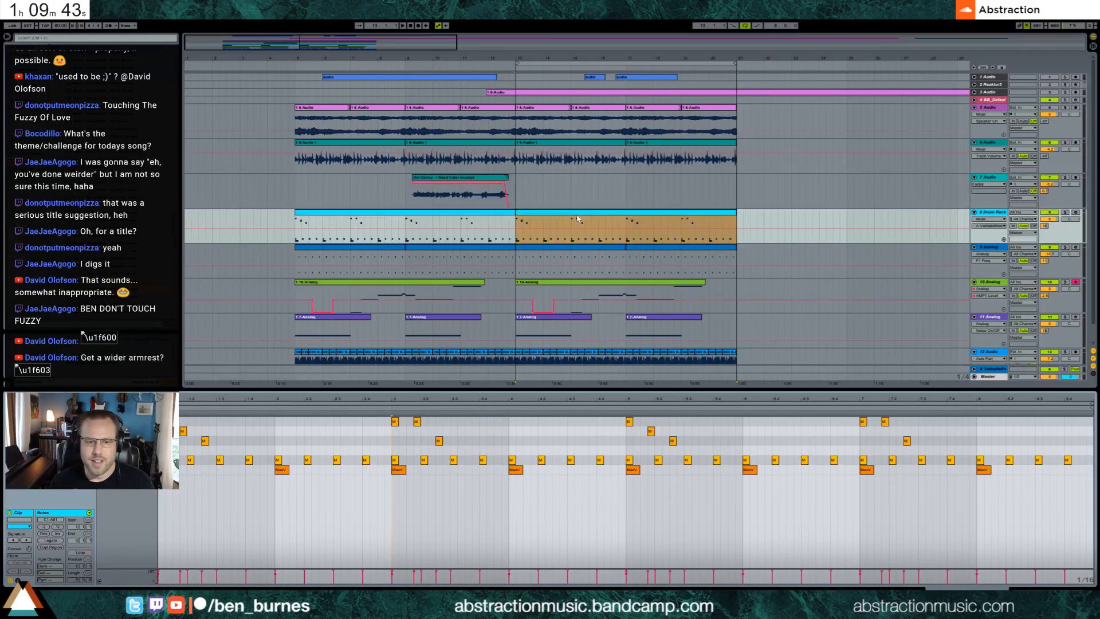
pyautogui.click(158, 481)
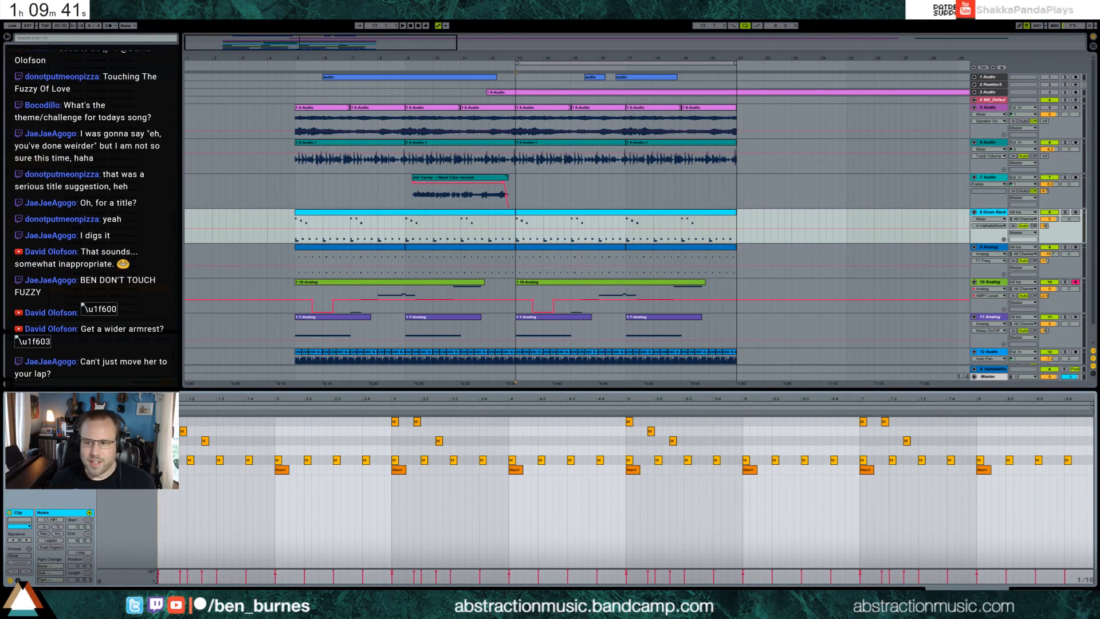
pyautogui.hotkey('ctrl', 'v')
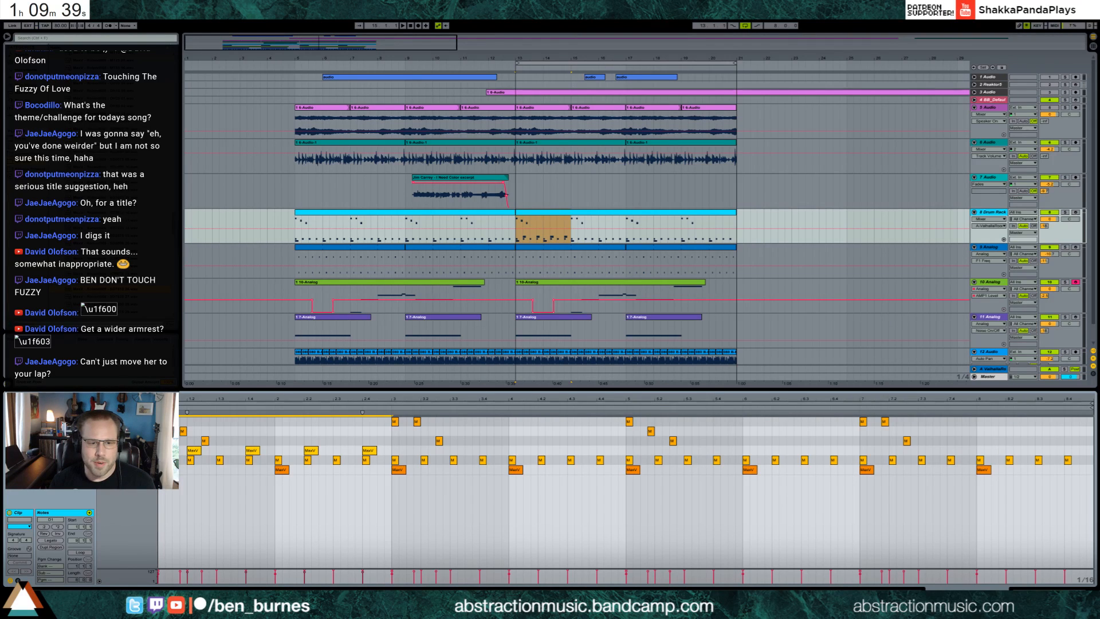
pyautogui.hotkey('ctrl', 'd')
pyautogui.hotkey('ctrl', 'd')
pyautogui.hotkey('ctrl', 'd')
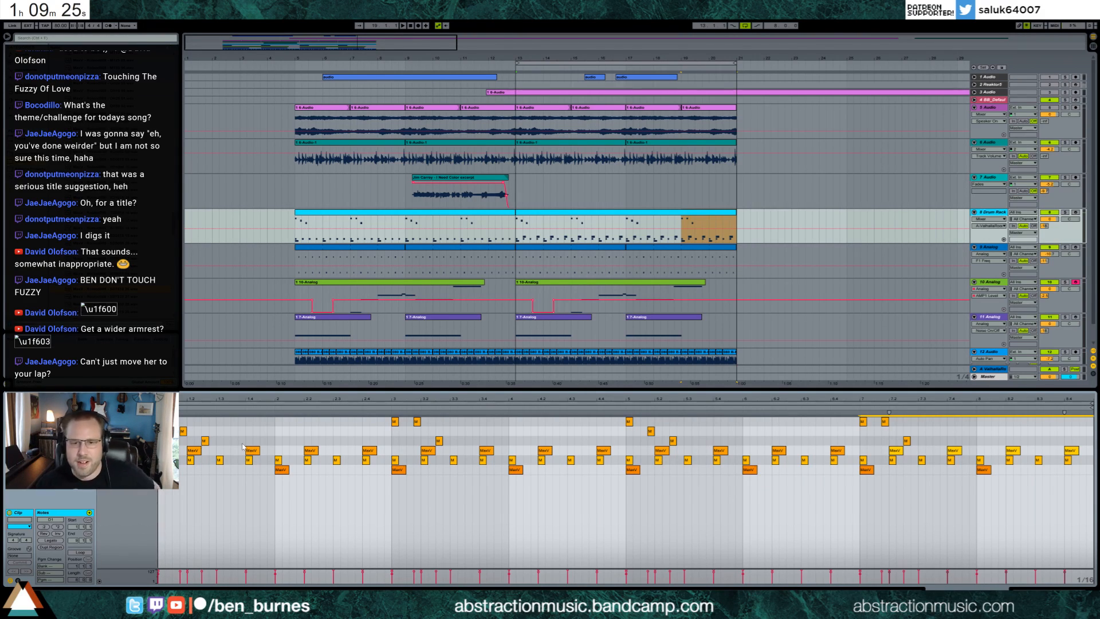
# Step: Play the arrangement from the start and adjust the 5 Audio track's send to ValhallaRoom
pyautogui.click(293, 67)
pyautogui.moveTo(363, 56); pyautogui.dragTo(348, 55)
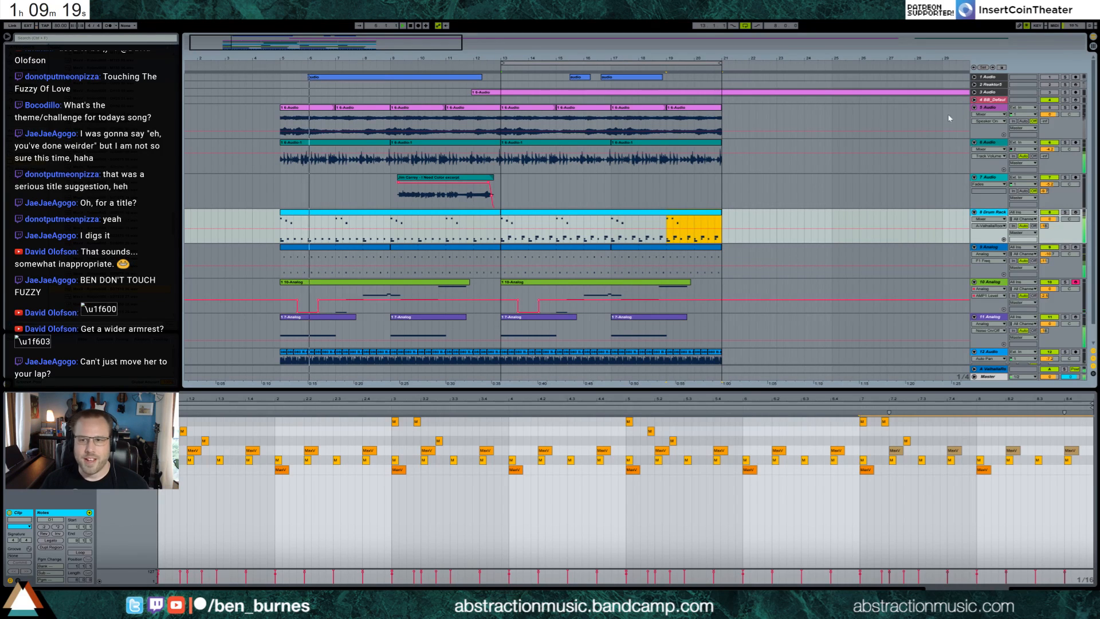
pyautogui.click(1049, 108)
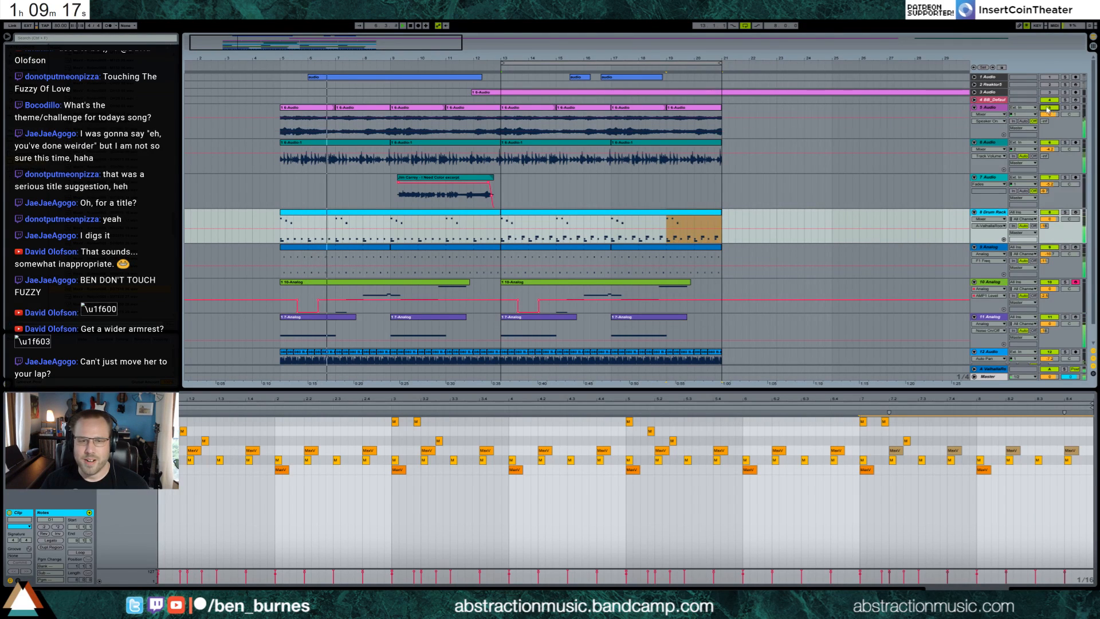
pyautogui.click(988, 109)
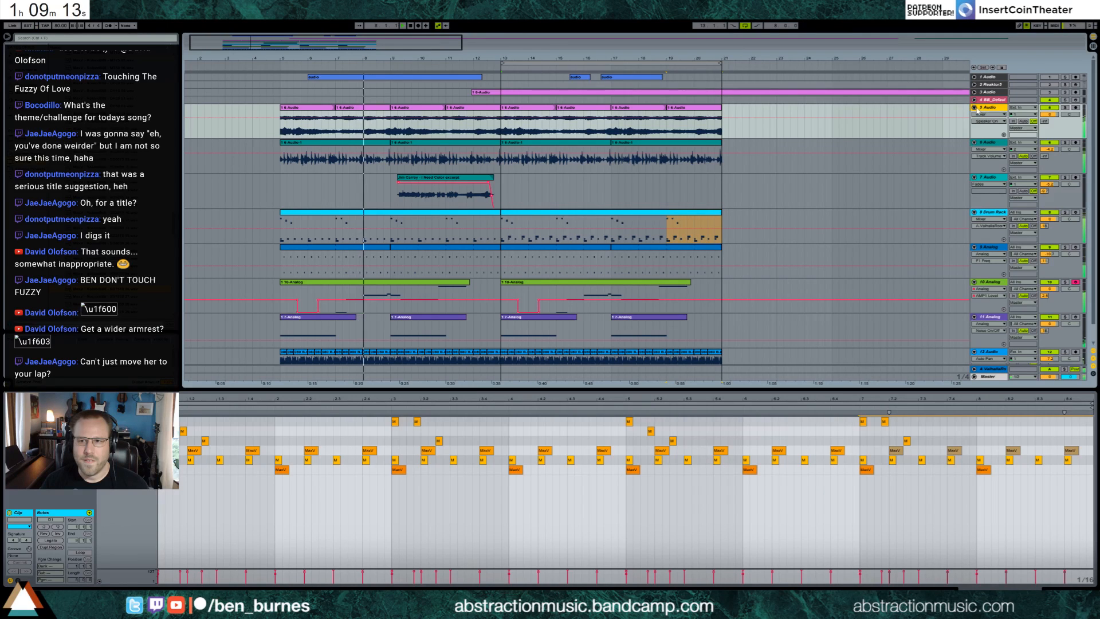
pyautogui.hotkey('shift', 'Tab')
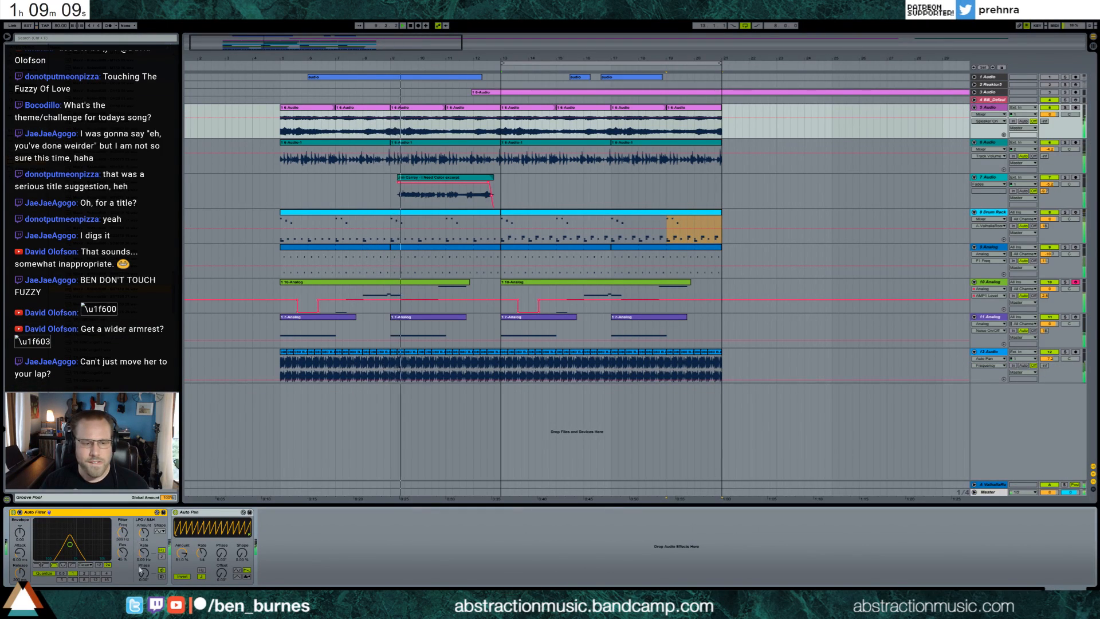
pyautogui.moveTo(1049, 115)
pyautogui.mouseDown()
pyautogui.moveTo(1049, 135)
pyautogui.moveTo(1045, 116)
pyautogui.mouseUp()
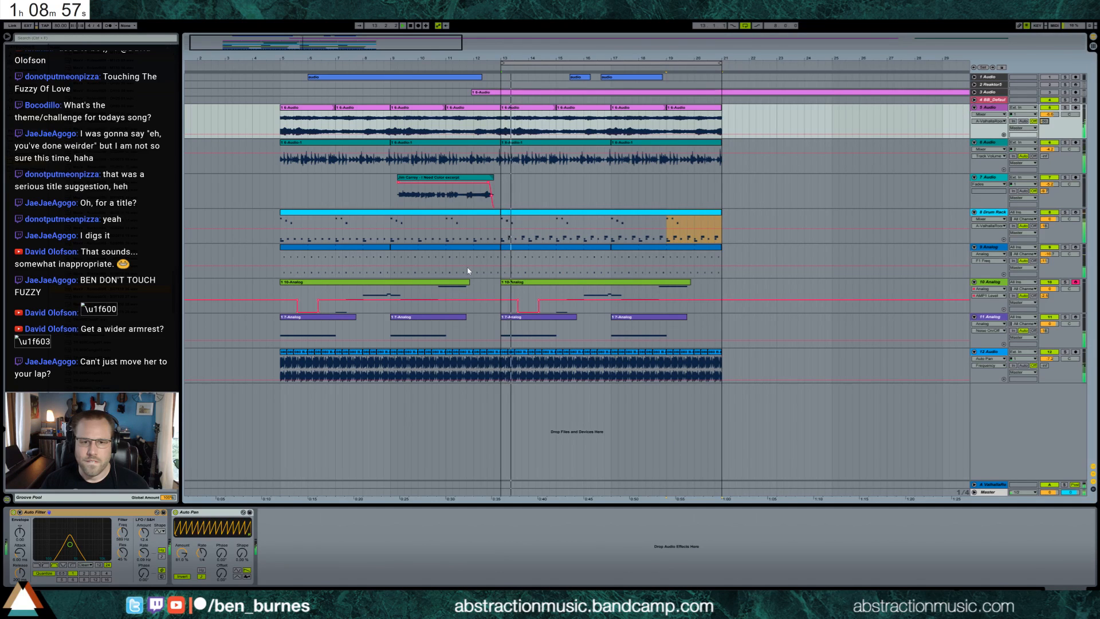
pyautogui.click(522, 214)
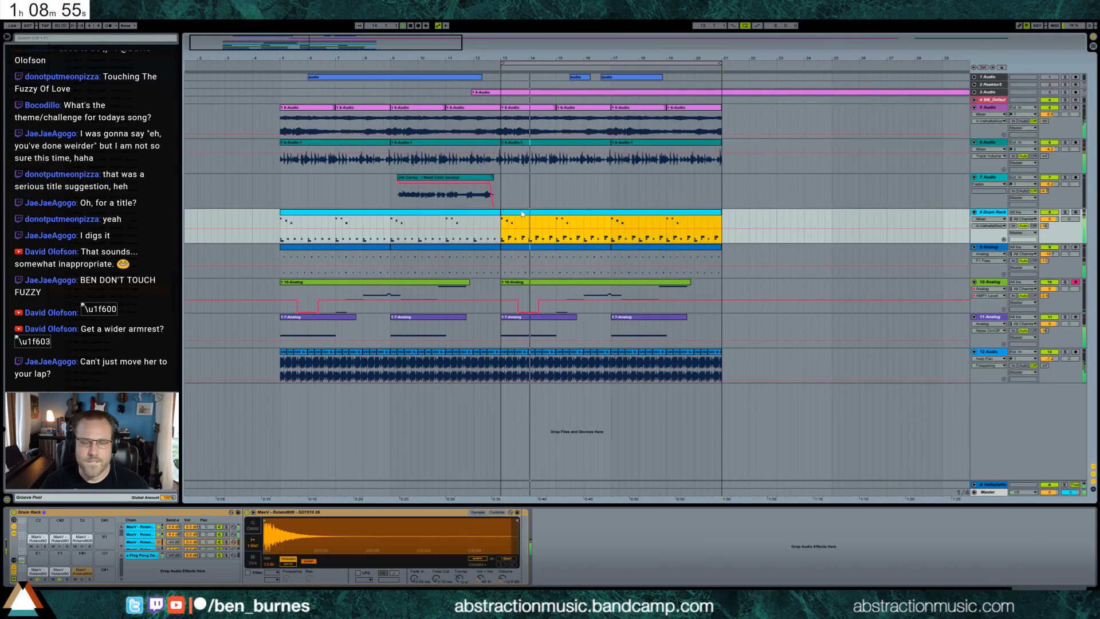
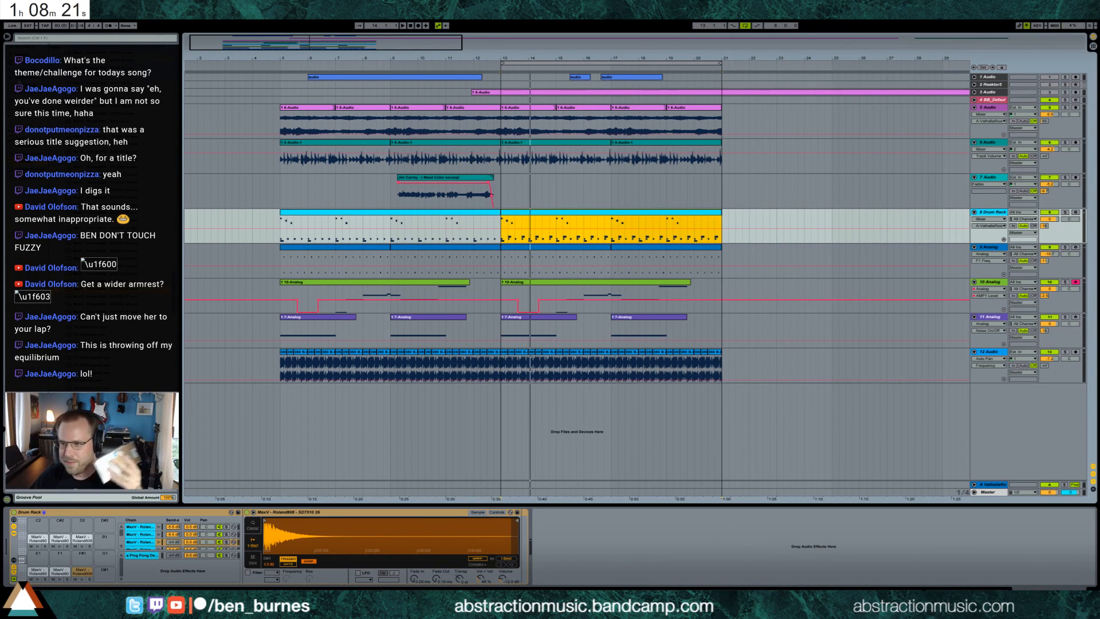
# Step: Insert a new audio track below 7 Audio and record a take onto it over bars 13 to 21
pyautogui.click(505, 197)
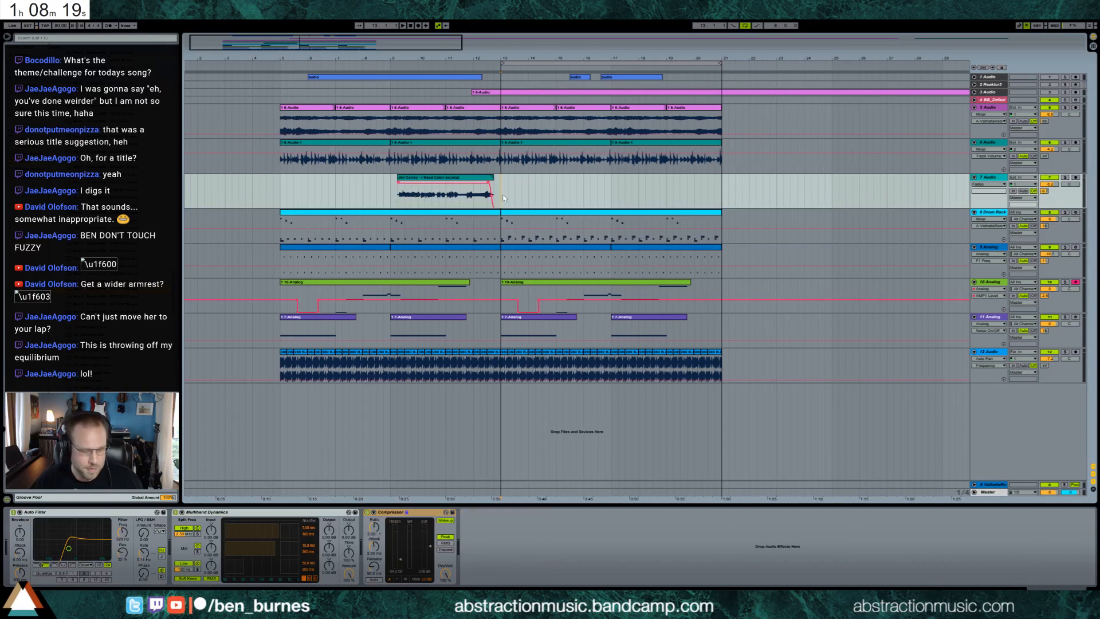
pyautogui.hotkey('ctrl', 't')
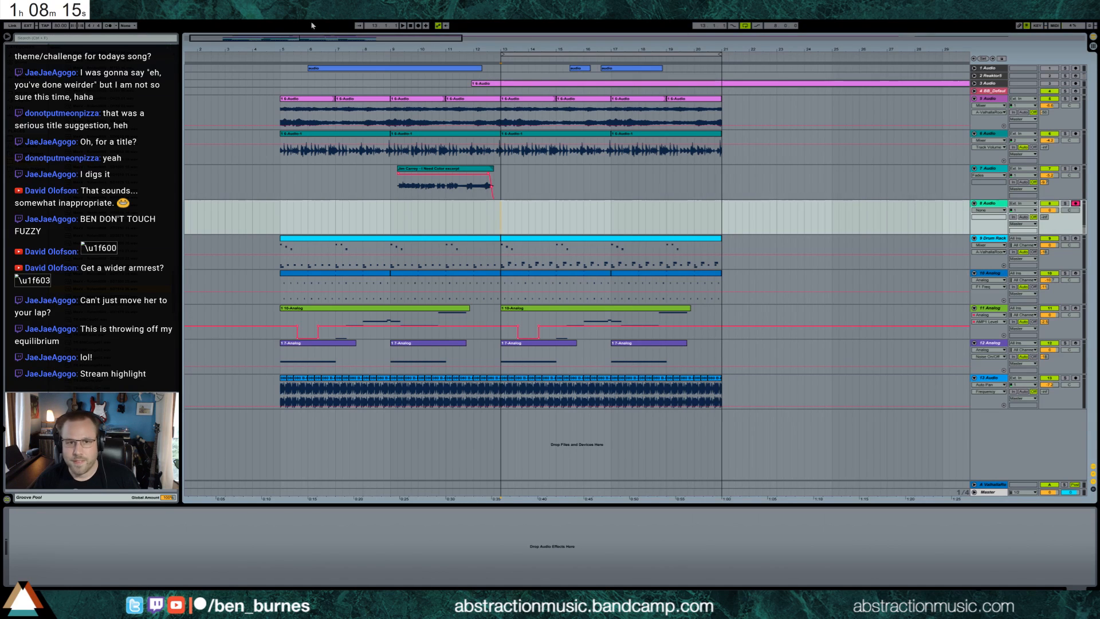
pyautogui.click(419, 26)
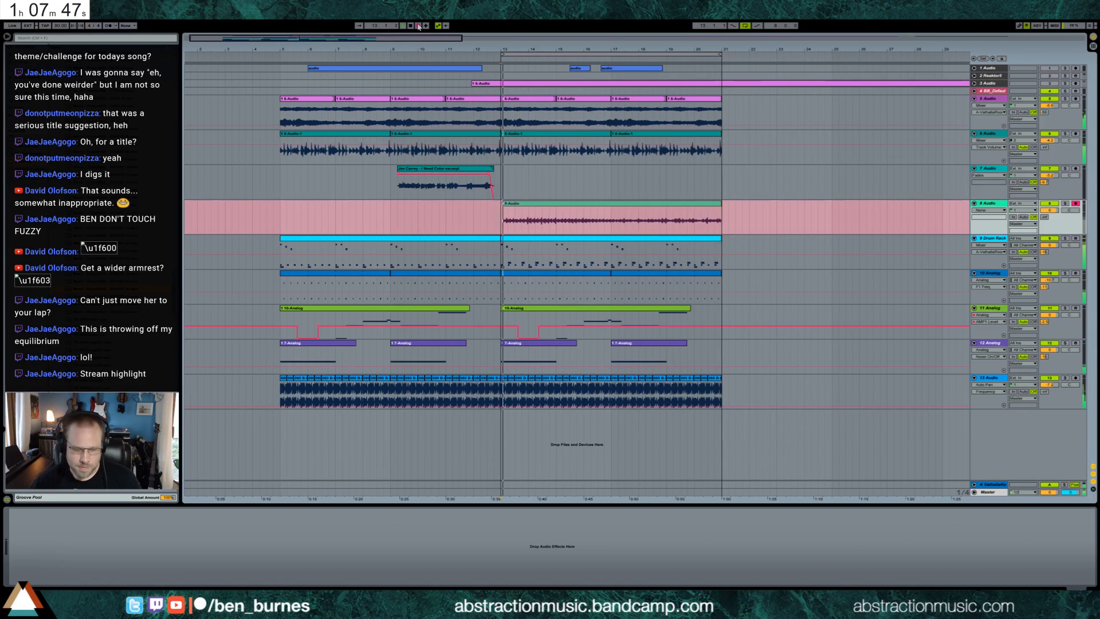
pyautogui.click(418, 27)
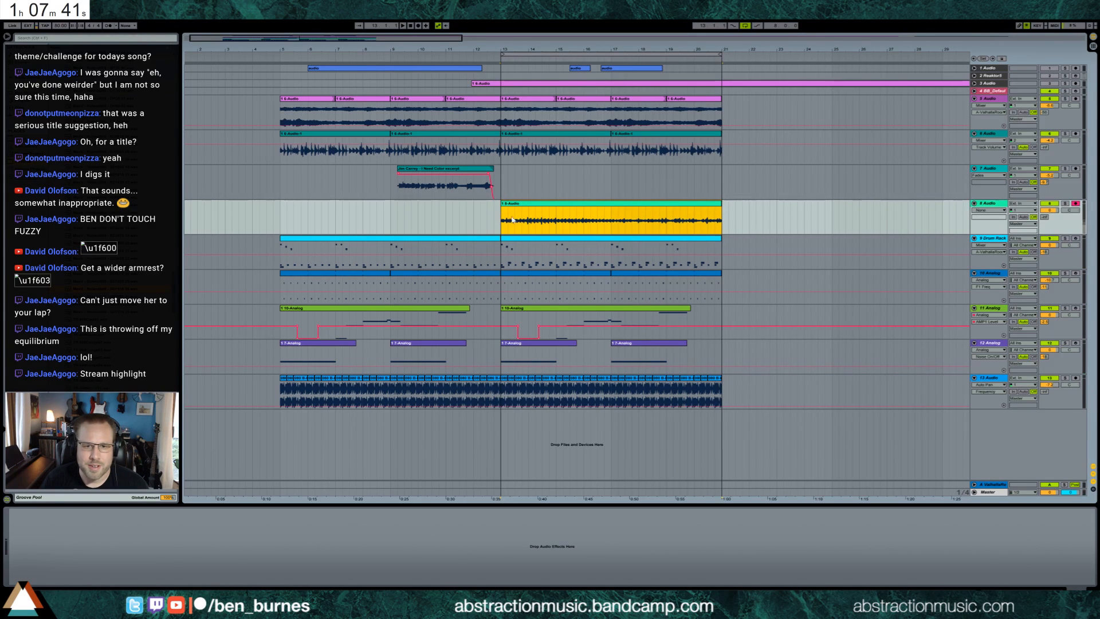
# Step: Open the newly recorded clip and align its audio with warp markers at bars 2, 3 and 4
pyautogui.doubleClick(506, 223)
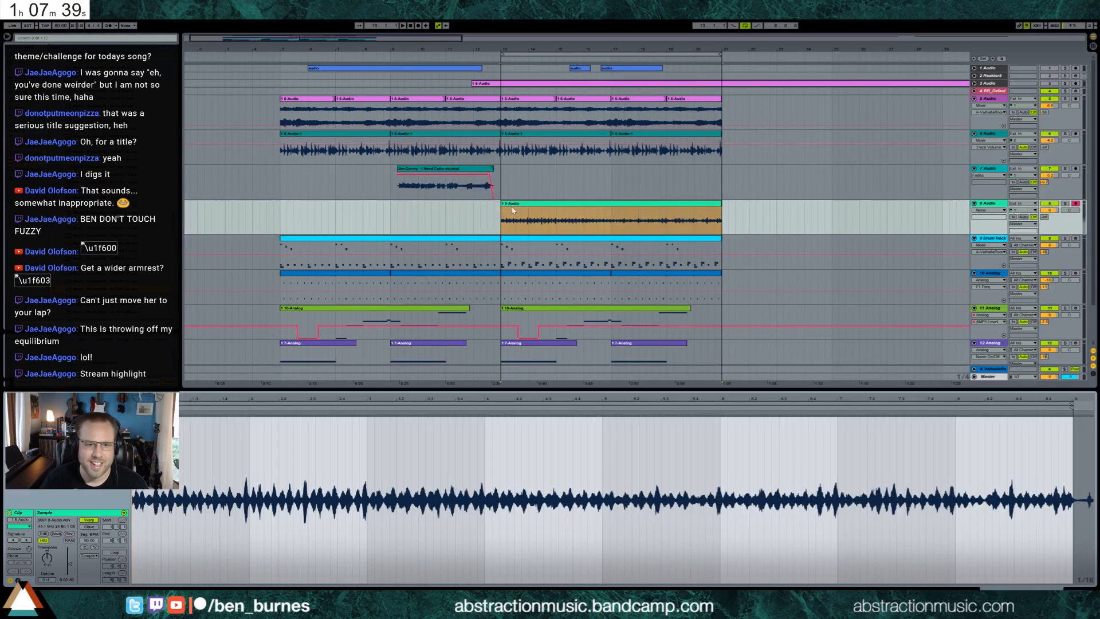
pyautogui.moveTo(317, 401)
pyautogui.mouseDown()
pyautogui.moveTo(316, 447)
pyautogui.moveTo(316, 421)
pyautogui.mouseUp()
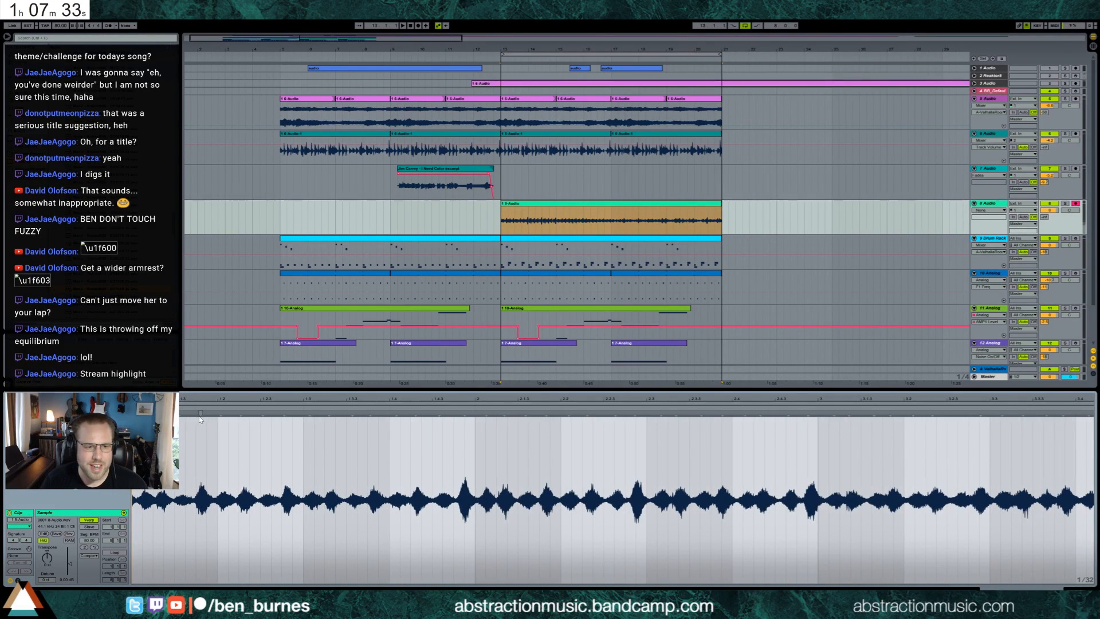
pyautogui.moveTo(232, 399); pyautogui.dragTo(233, 392)
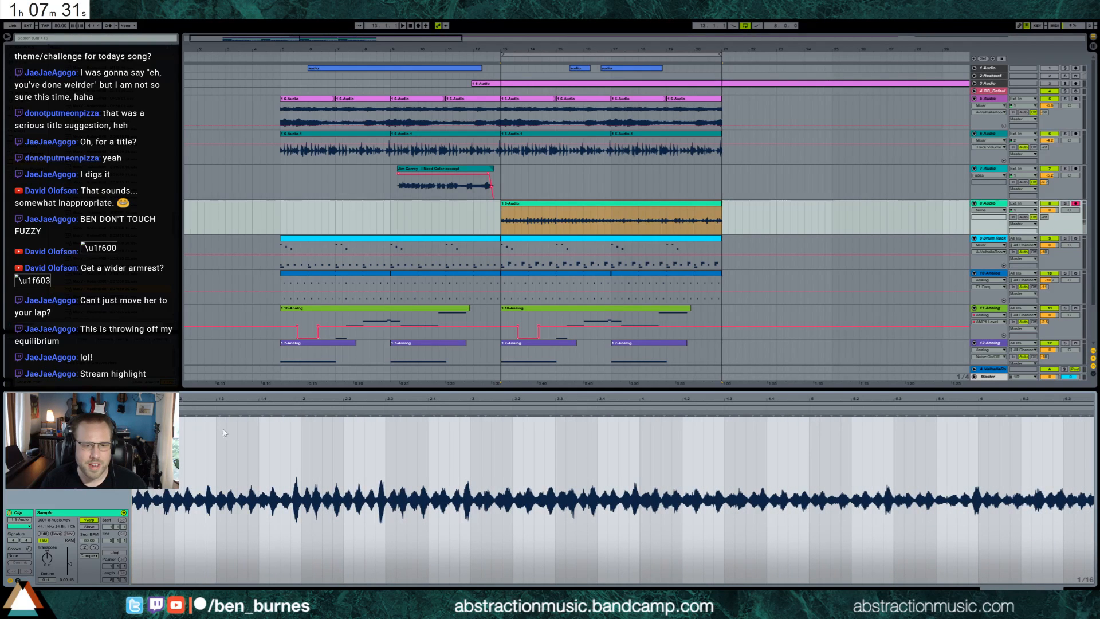
pyautogui.moveTo(297, 420); pyautogui.dragTo(301, 420)
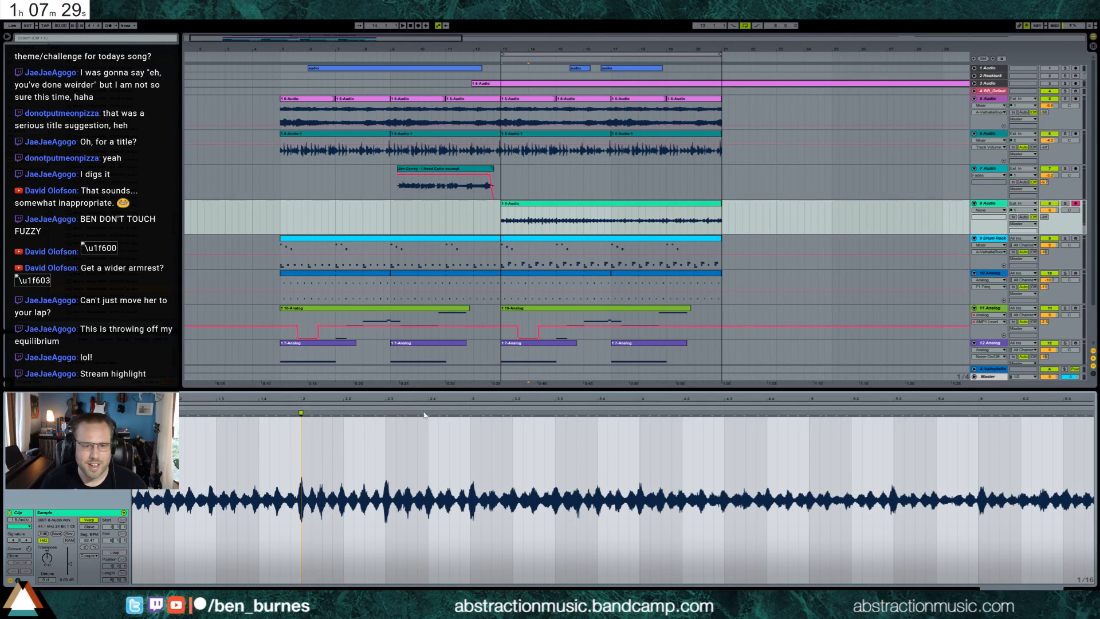
pyautogui.press('space')
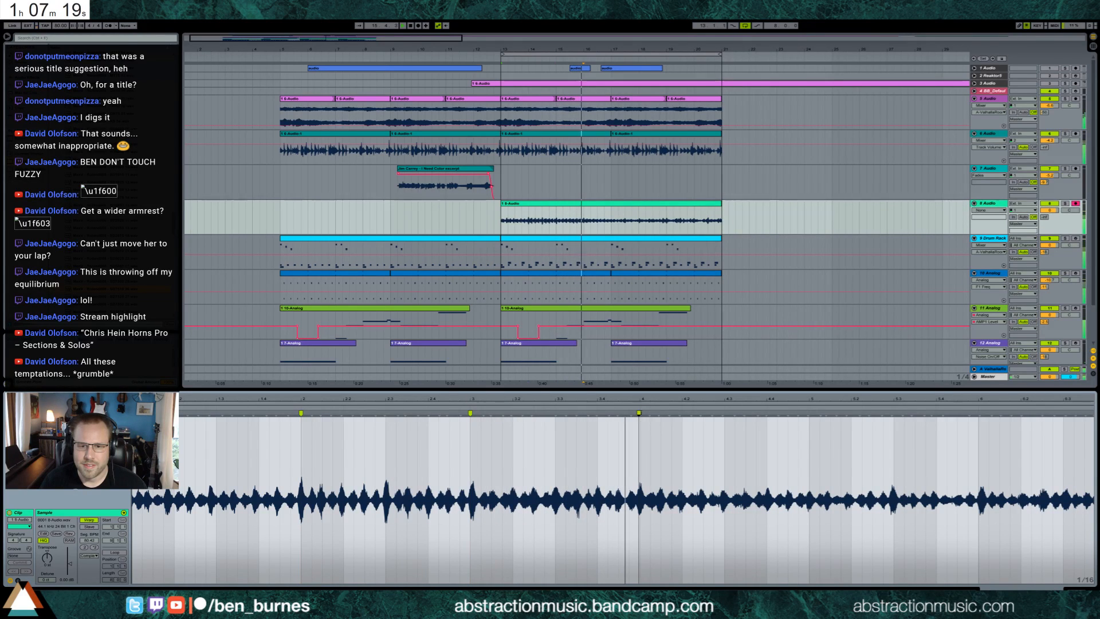
pyautogui.doubleClick(640, 413)
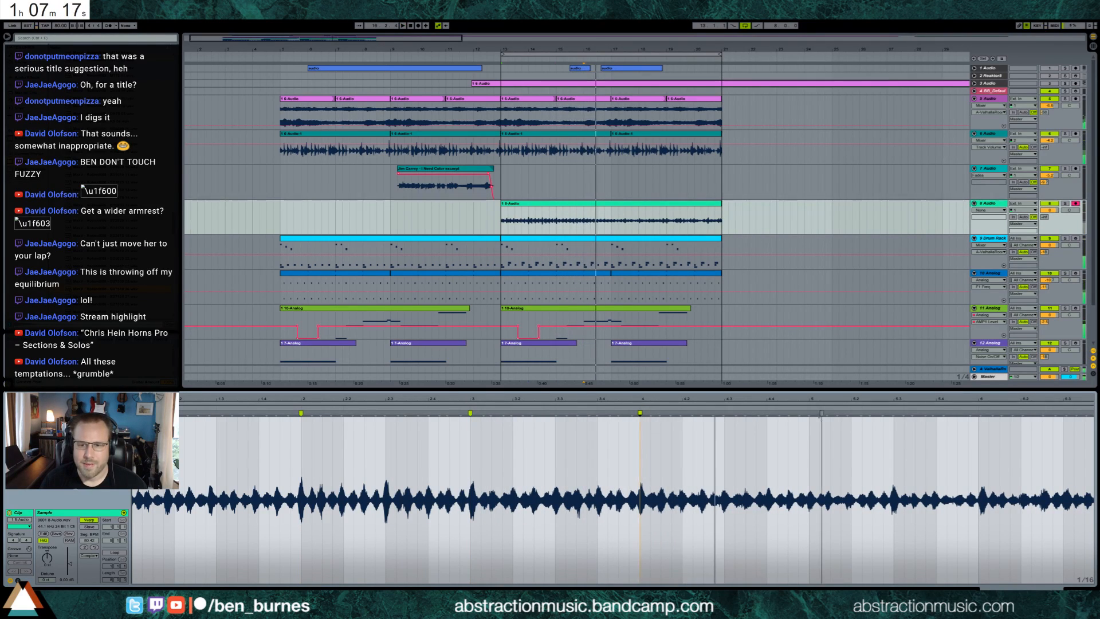
# Step: Add warp markers at bars 5 to 8 of the recorded clip, nudging the last one onto the bar line
pyautogui.doubleClick(808, 413)
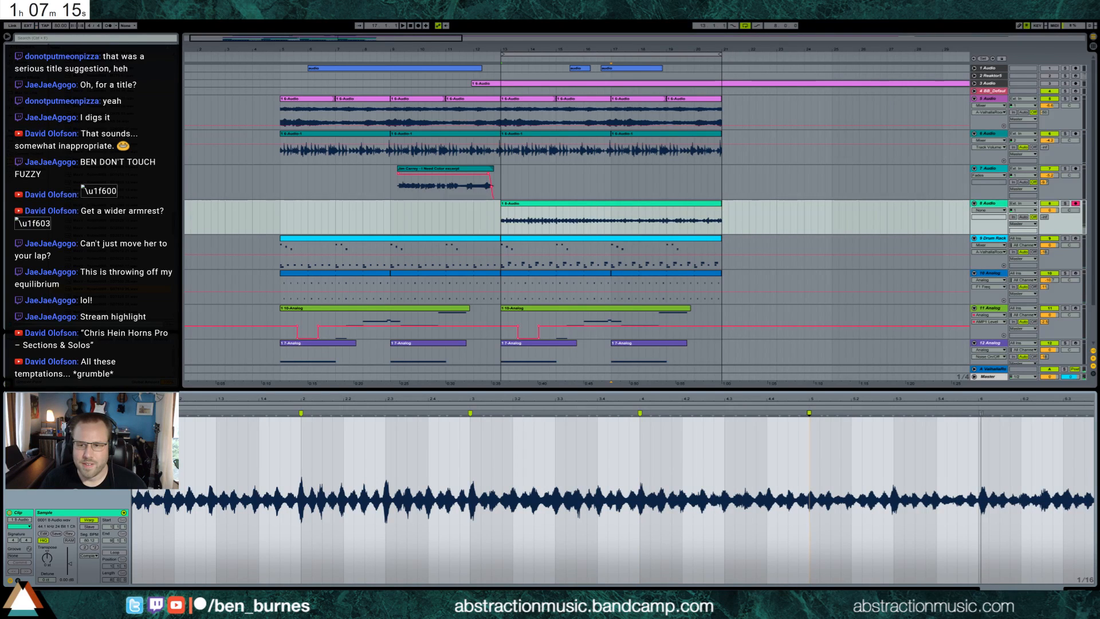
pyautogui.doubleClick(980, 412)
pyautogui.moveTo(997, 398); pyautogui.dragTo(711, 419)
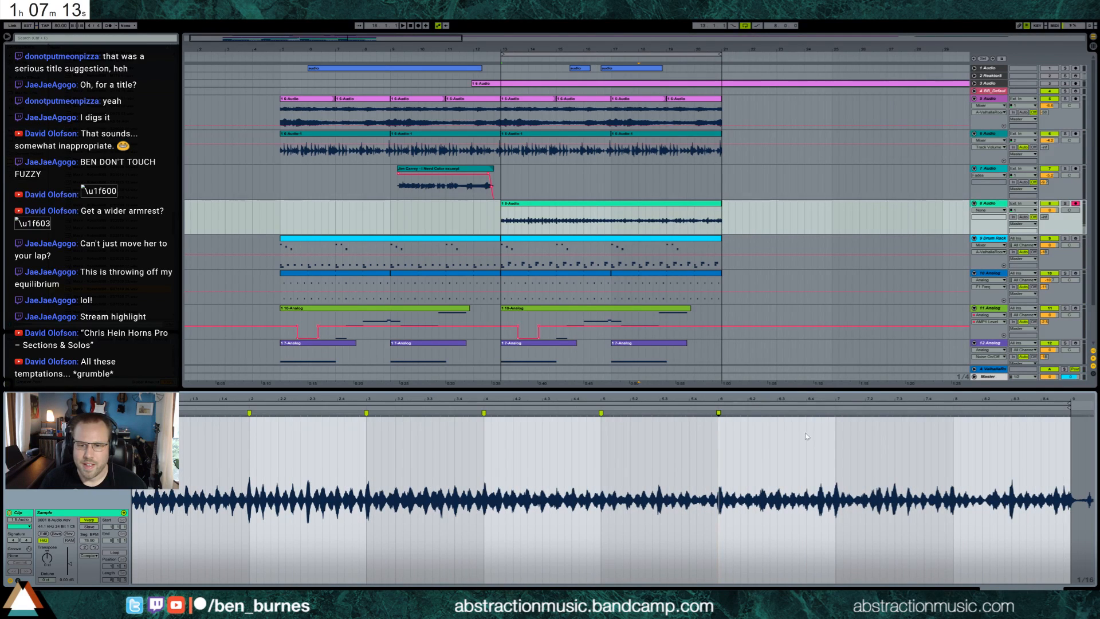
pyautogui.doubleClick(834, 413)
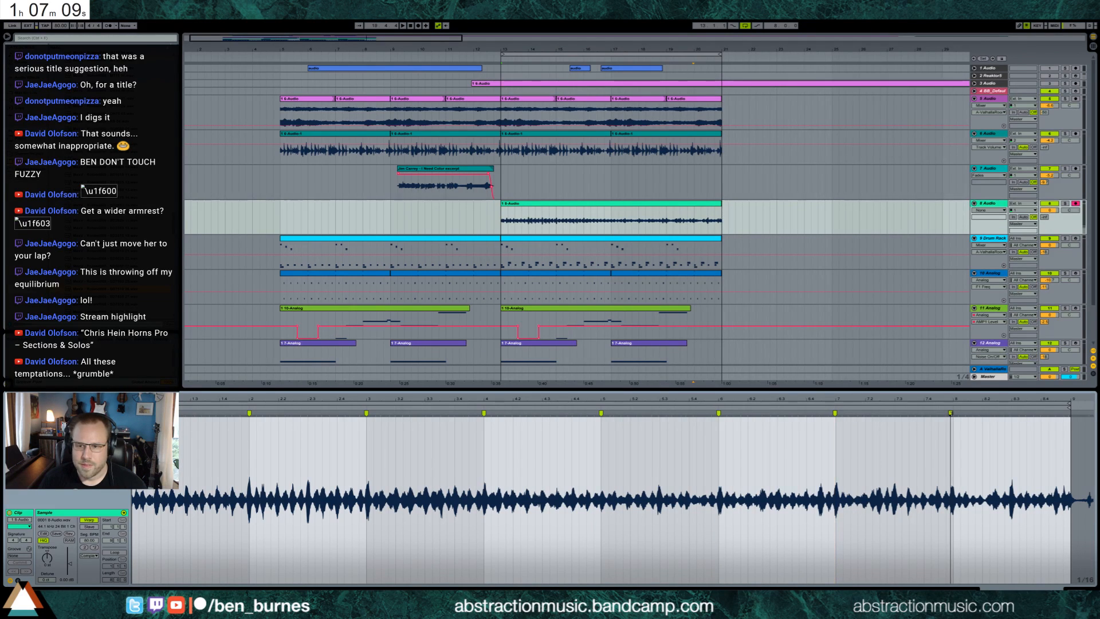
pyautogui.moveTo(950, 412); pyautogui.dragTo(953, 412)
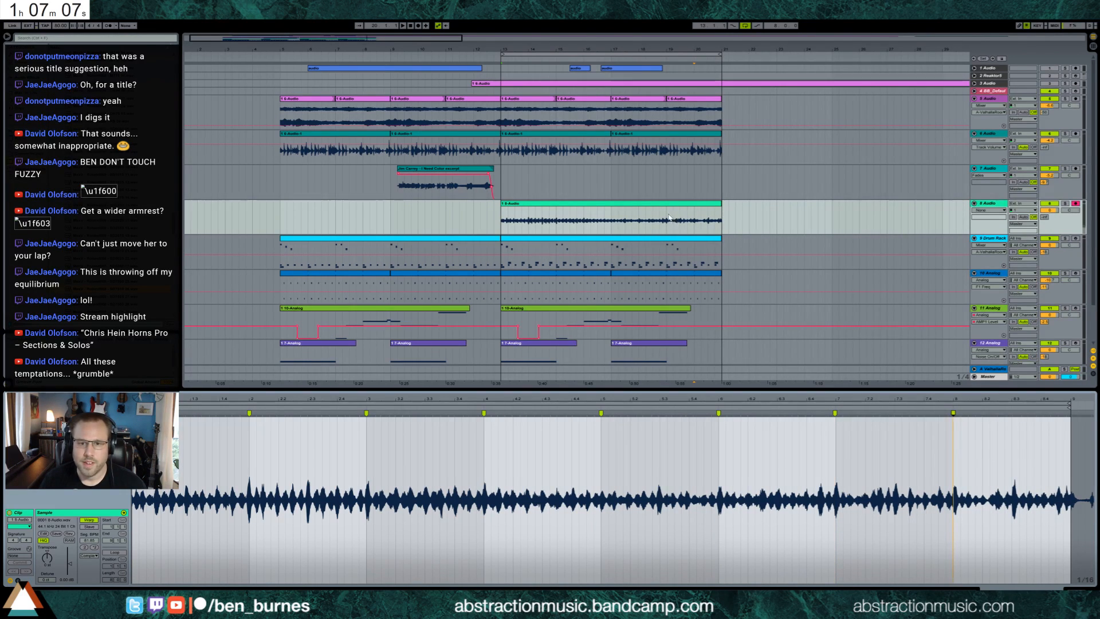
# Step: Copy the last two bars of the recorded clip and paste them over its first two bars
pyautogui.moveTo(668, 220); pyautogui.dragTo(720, 221)
pyautogui.click(502, 222)
pyautogui.hotkey('ctrl', 'v')
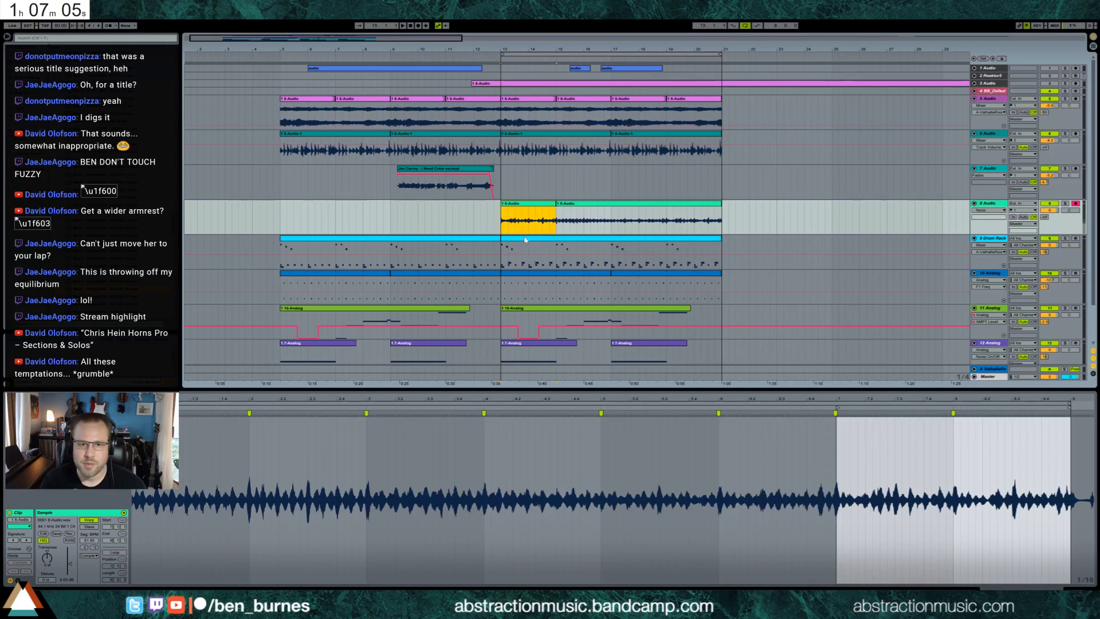
# Step: Add an Auto Filter set to high-pass on the newly recorded track and adjust the track's volume for playback
pyautogui.keyDown('shift'); pyautogui.click(580, 206); pyautogui.keyUp('shift')
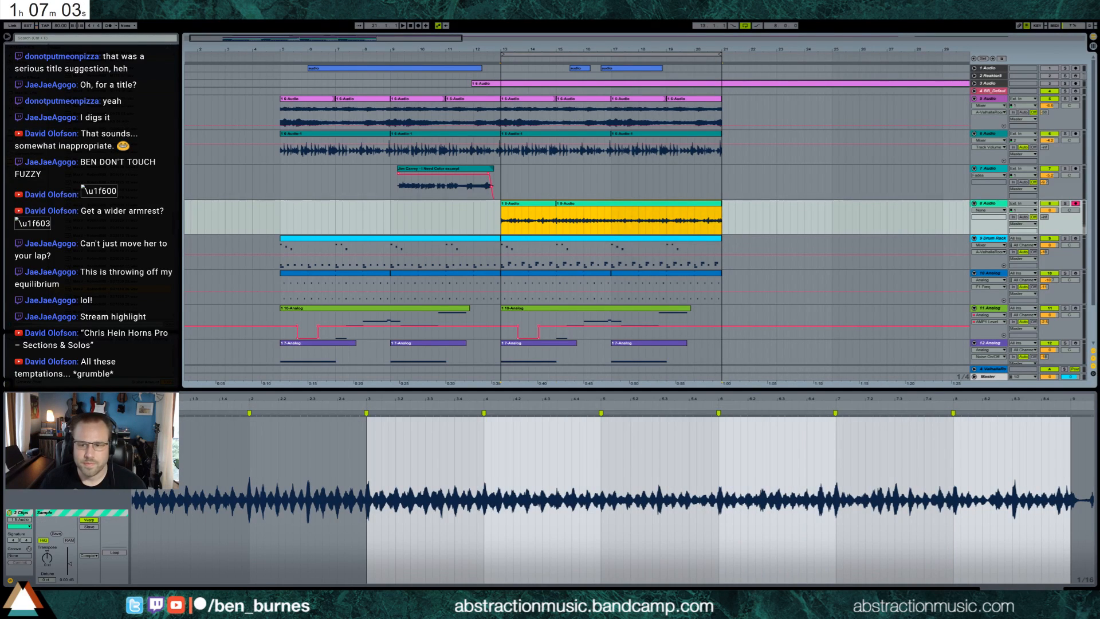
pyautogui.hotkey('shift', 'Tab')
pyautogui.click(26, 77)
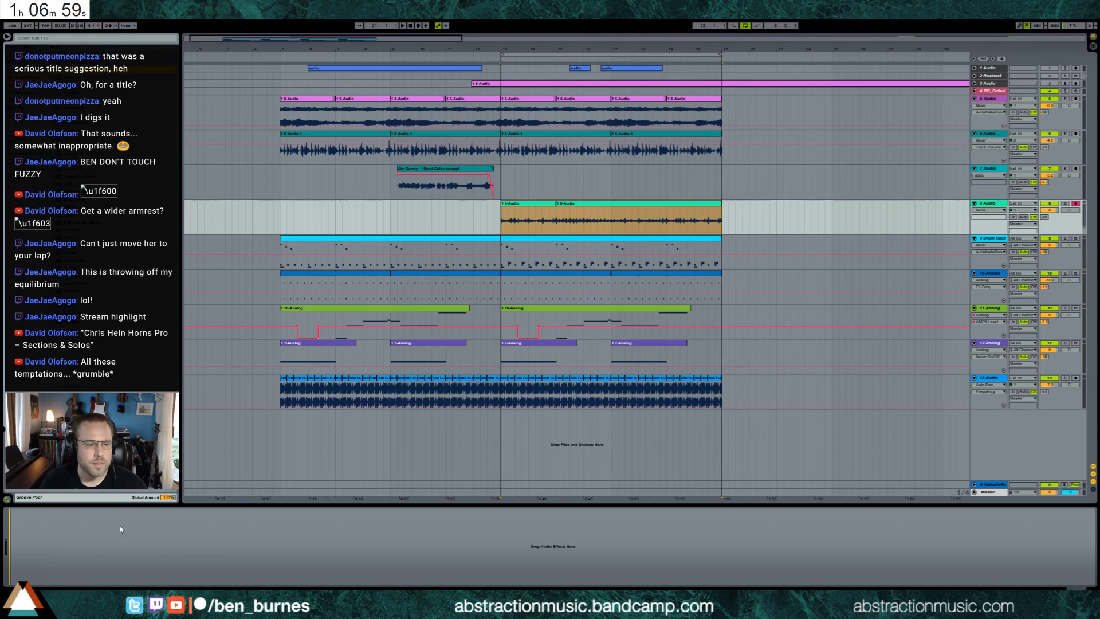
pyautogui.moveTo(119, 526); pyautogui.dragTo(121, 527)
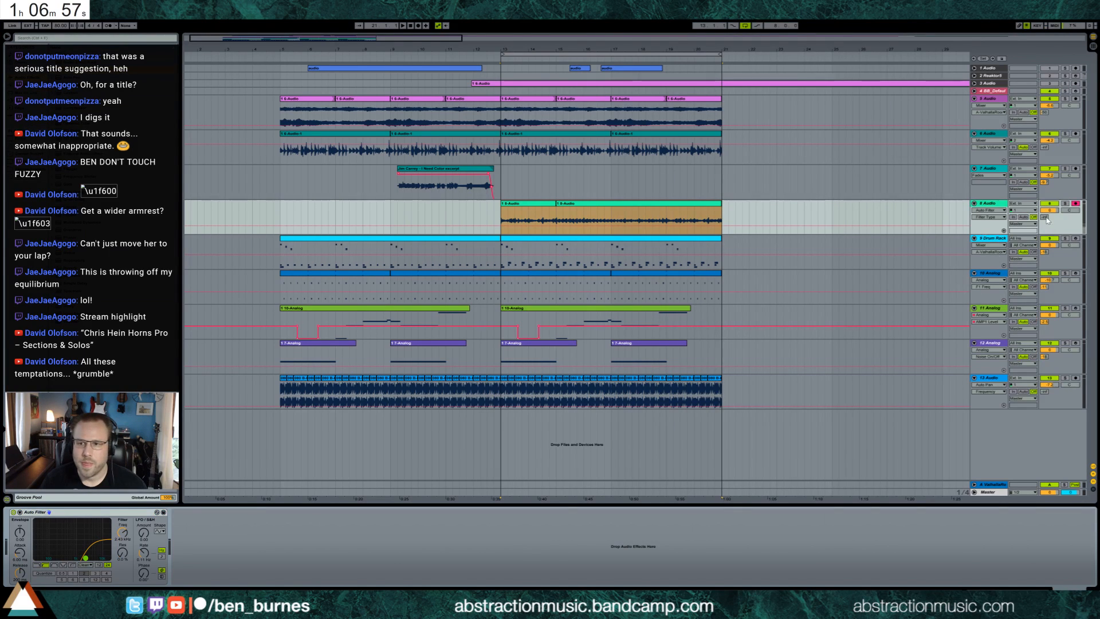
pyautogui.moveTo(1046, 218)
pyautogui.mouseDown()
pyautogui.moveTo(1045, 197)
pyautogui.moveTo(1049, 224)
pyautogui.mouseUp()
pyautogui.press('space')
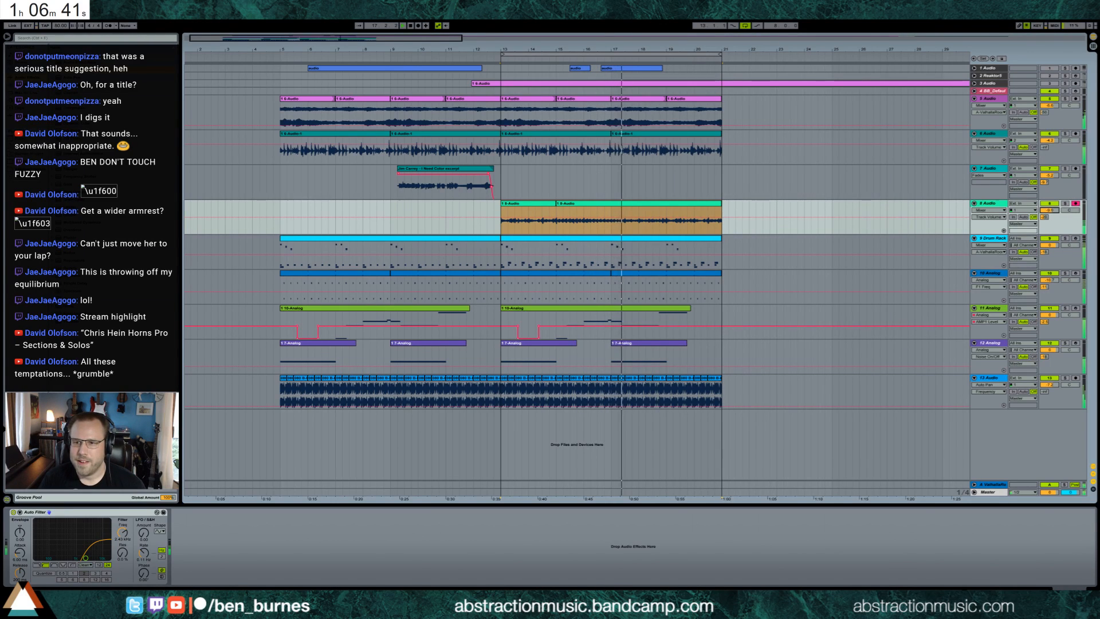
# Step: Adjust the recorded track's level and open the Drum Rack clip of the second section for note editing
pyautogui.click(1048, 216)
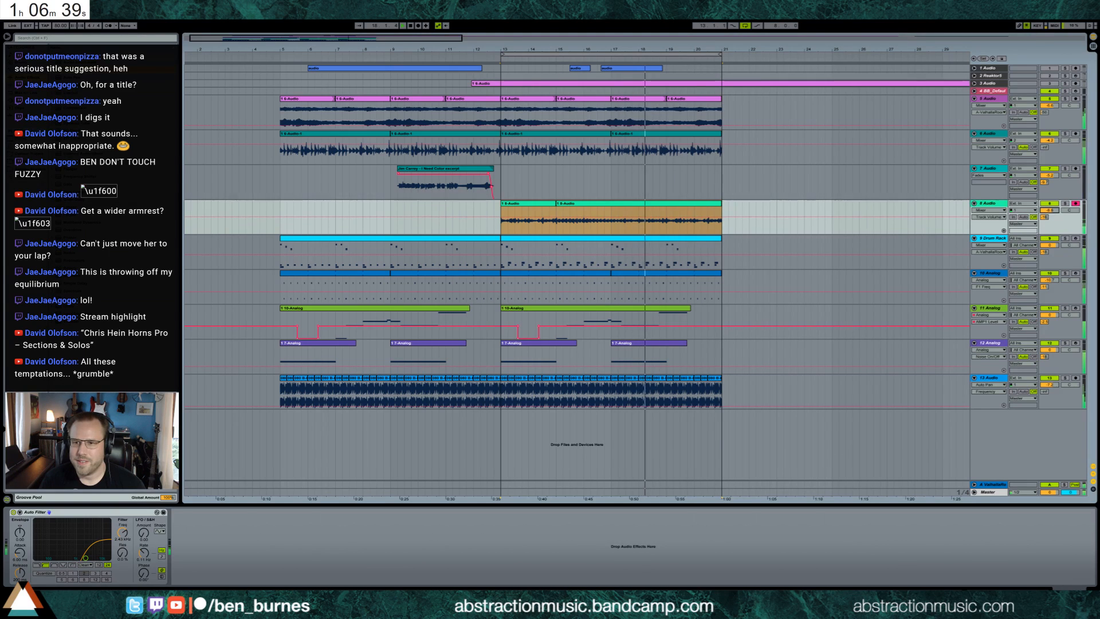
pyautogui.click(585, 237)
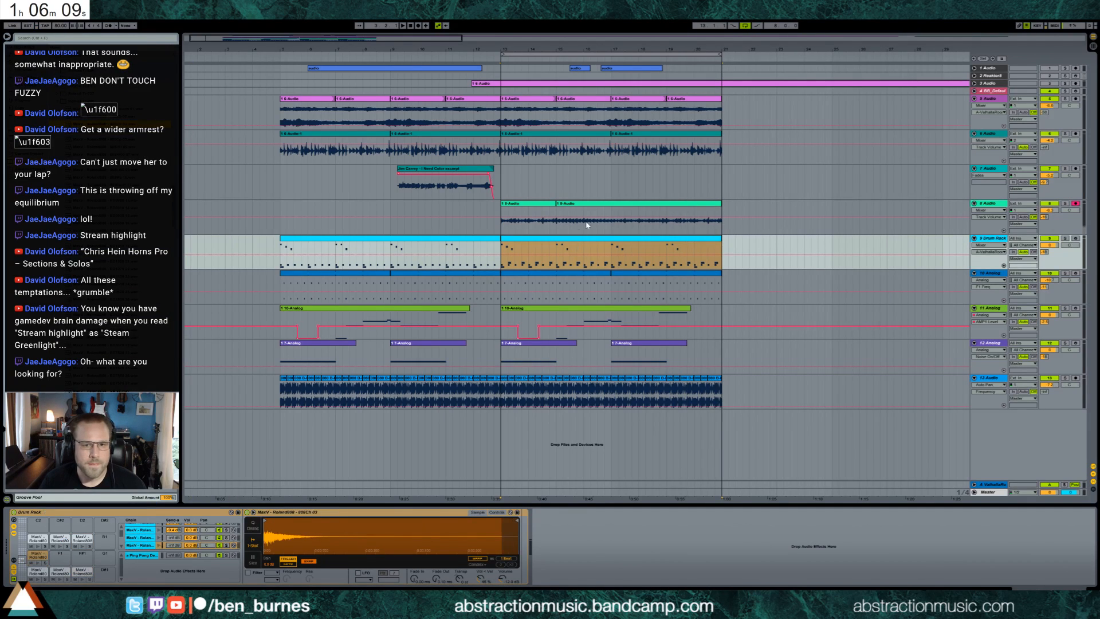
pyautogui.hotkey('shift', 'Tab')
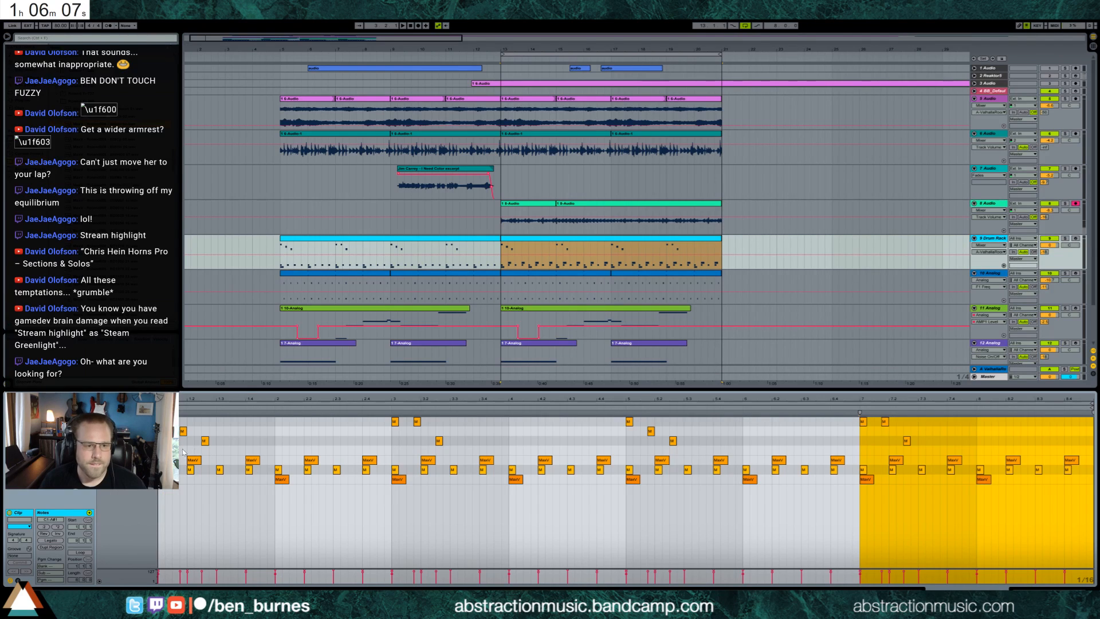
# Step: Fill the empty drum lane with eighth-note hits and duplicate them across the whole clip, with playback started
pyautogui.click(161, 451)
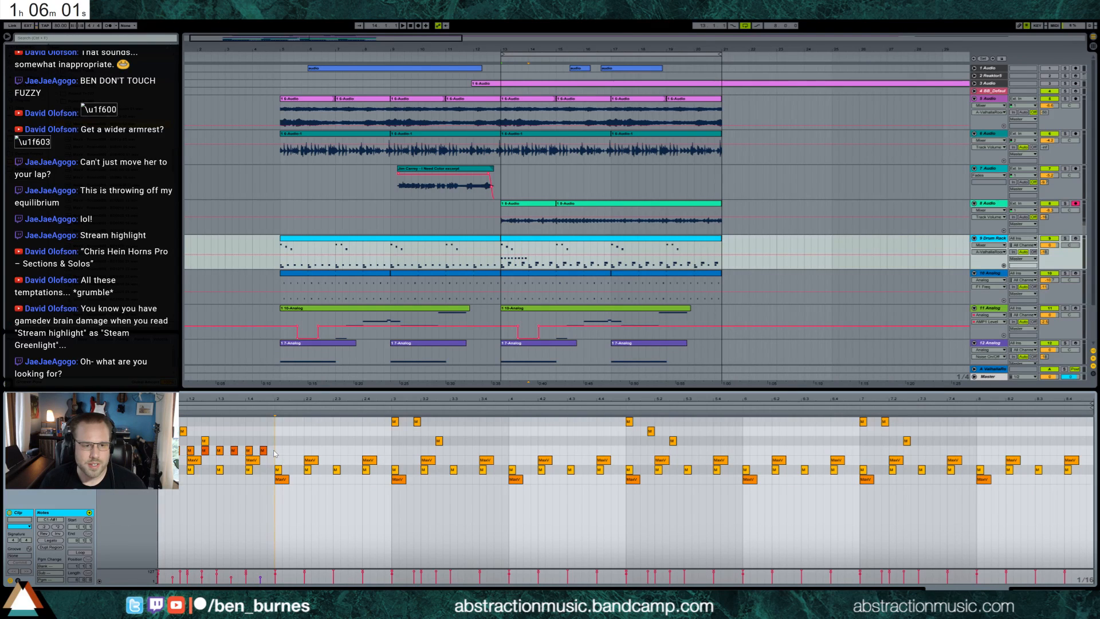
pyautogui.hotkey('ctrl', 'd')
pyautogui.hotkey('ctrl', 'd')
pyautogui.hotkey('ctrl', 'd')
pyautogui.hotkey('ctrl', 'd')
pyautogui.hotkey('ctrl', 'd')
pyautogui.hotkey('ctrl', 'd')
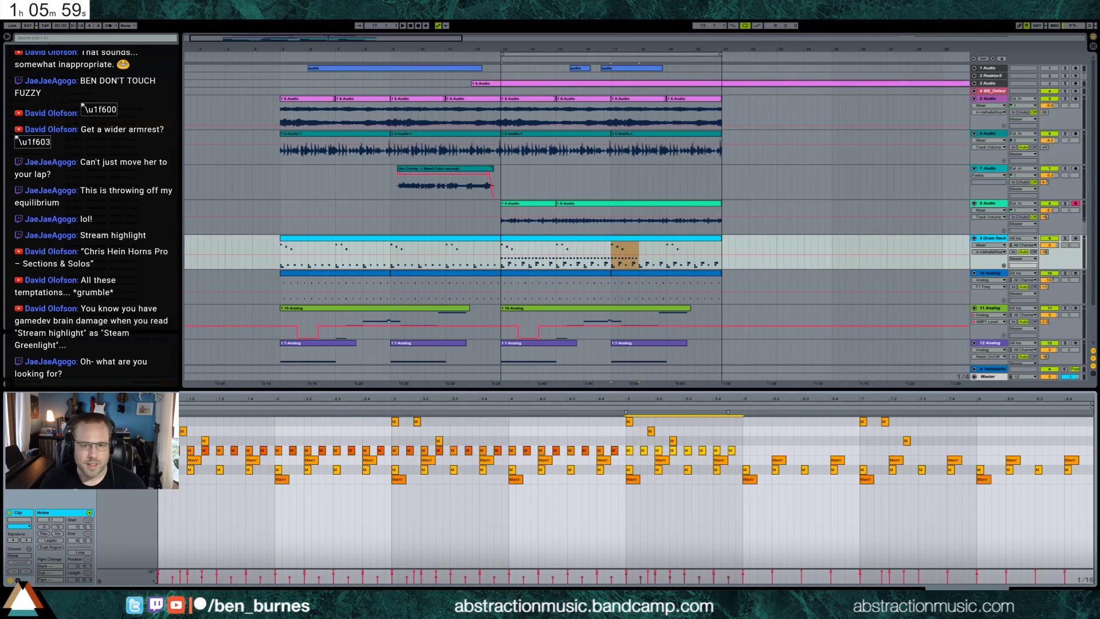
pyautogui.hotkey('ctrl', 'd')
pyautogui.press('space')
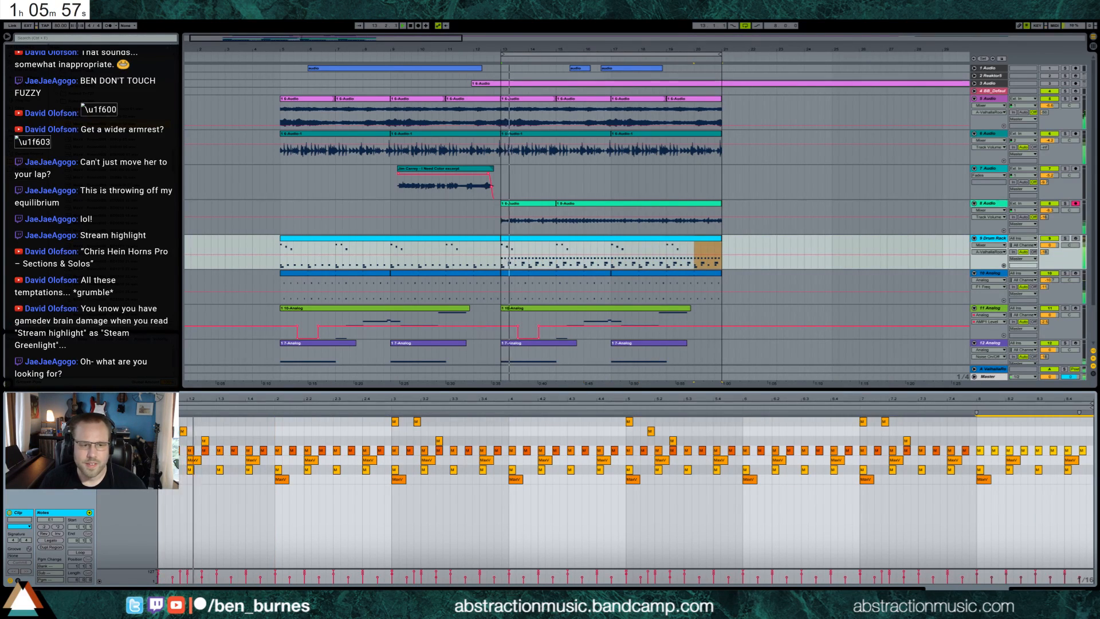
# Step: Replace the eighth-note hits in that drum lane with continuous sixteenth notes across the clip and audition the pattern
pyautogui.press('space')
pyautogui.moveTo(165, 451); pyautogui.dragTo(1093, 454)
pyautogui.press('Delete')
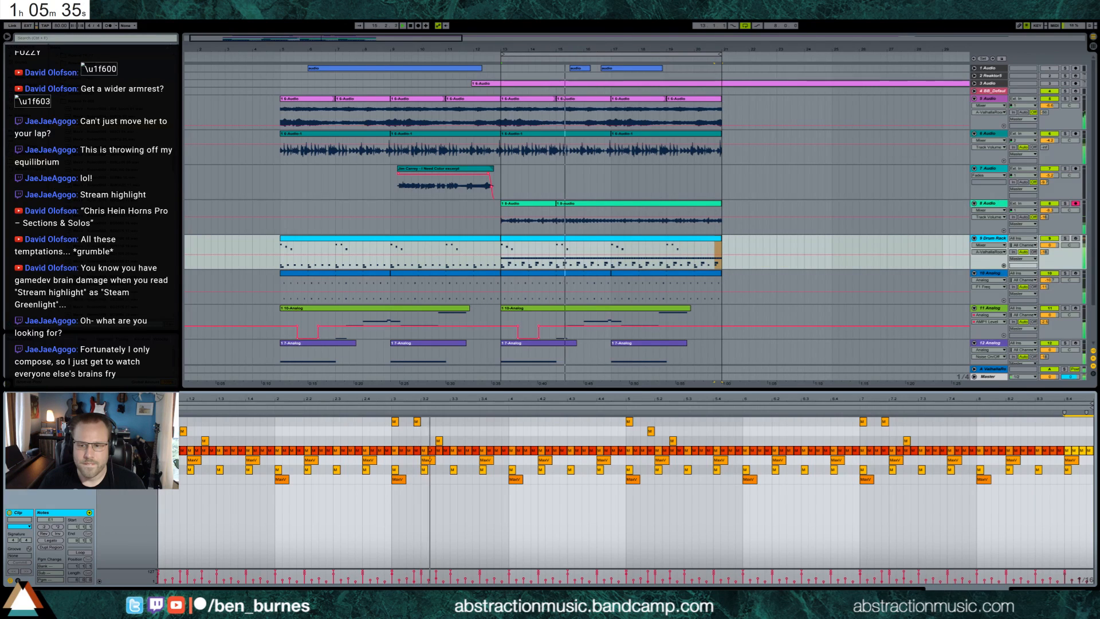
pyautogui.hotkey('shift', 'Tab')
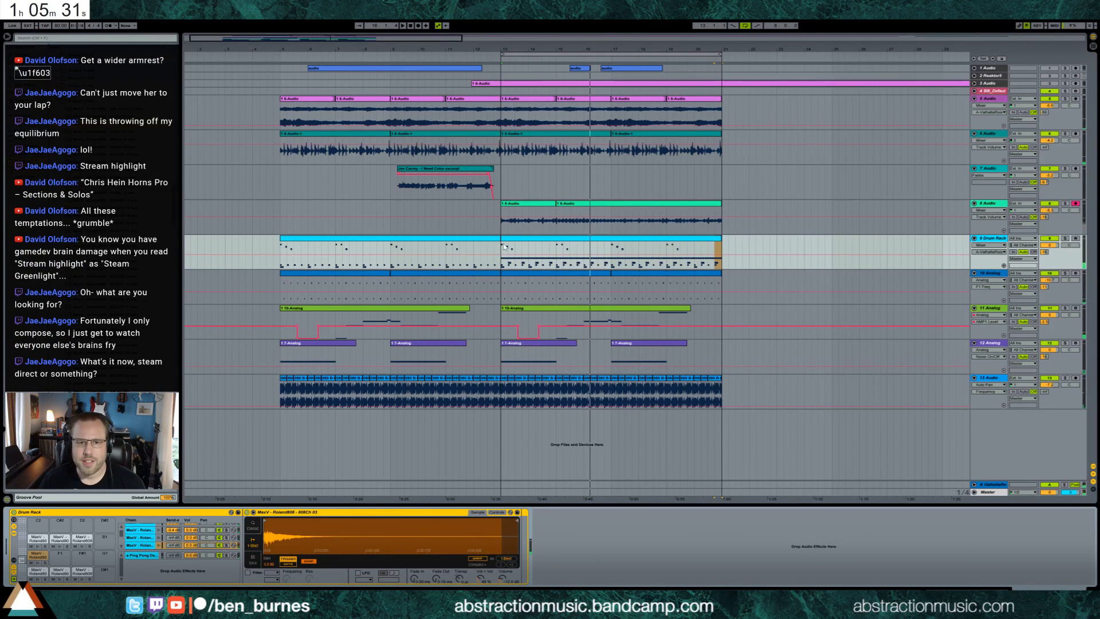
pyautogui.press('space')
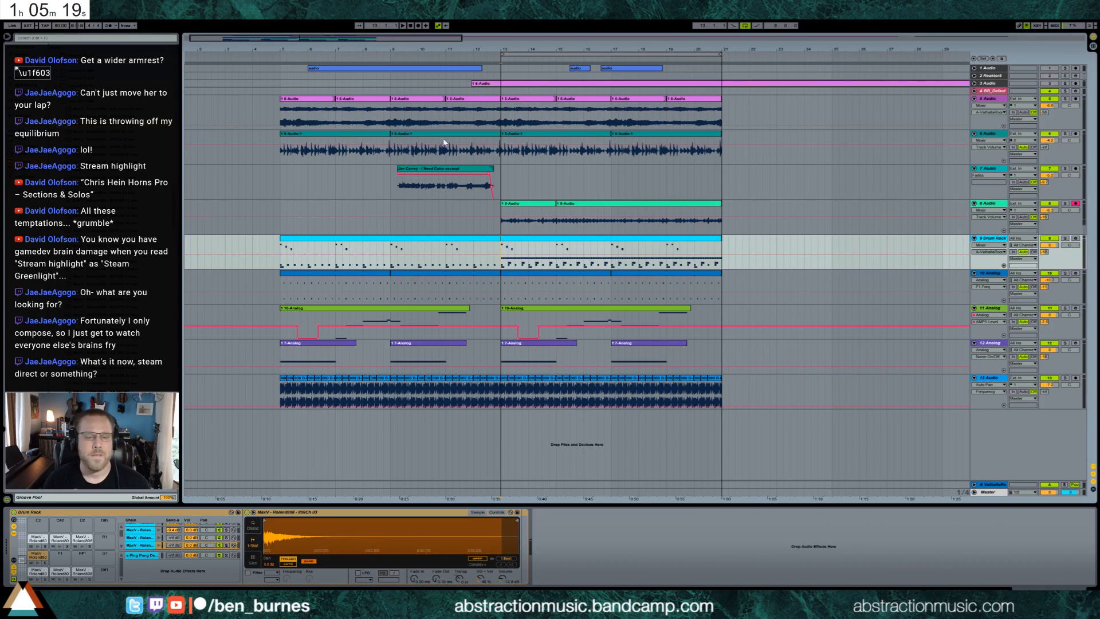
# Step: Play the arrangement from the start of the first section at bar 5
pyautogui.click(282, 214)
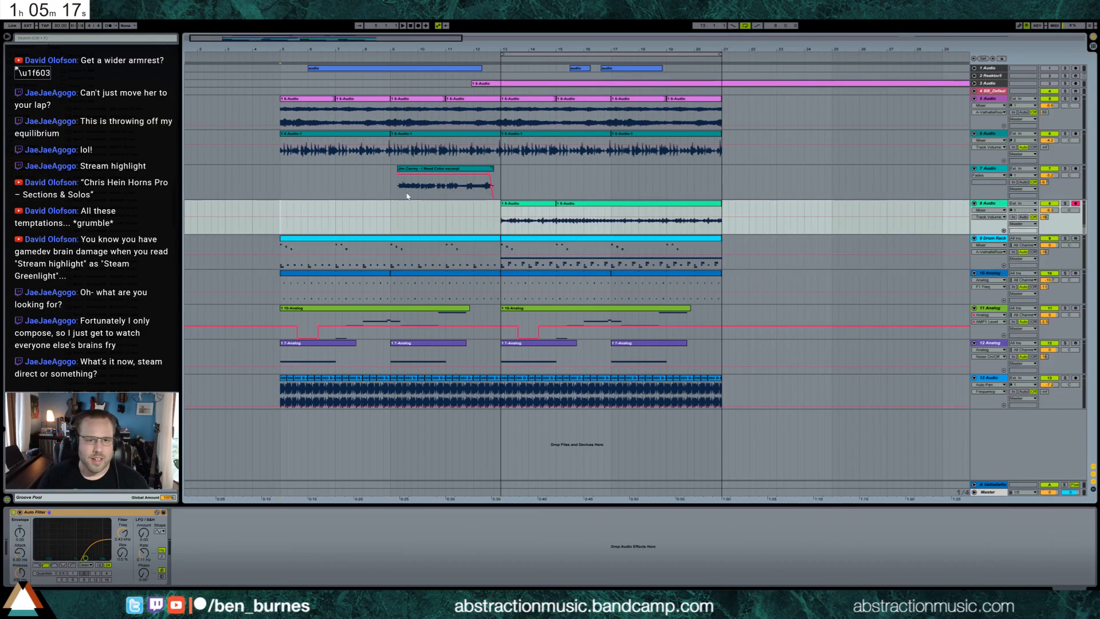
pyautogui.click(431, 172)
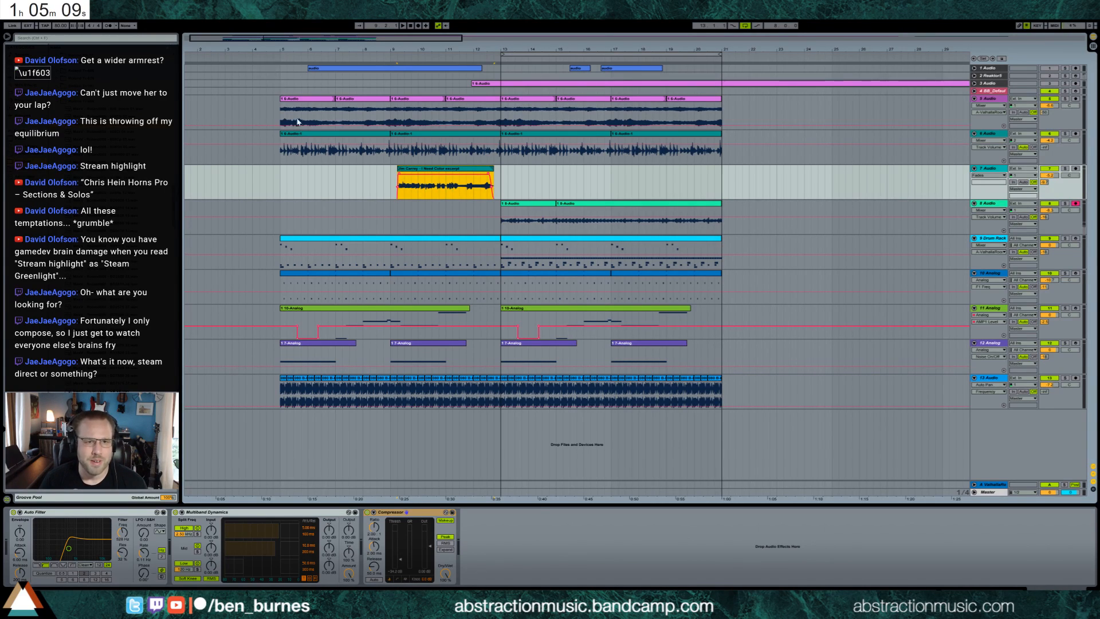
pyautogui.click(280, 168)
pyautogui.press('space')
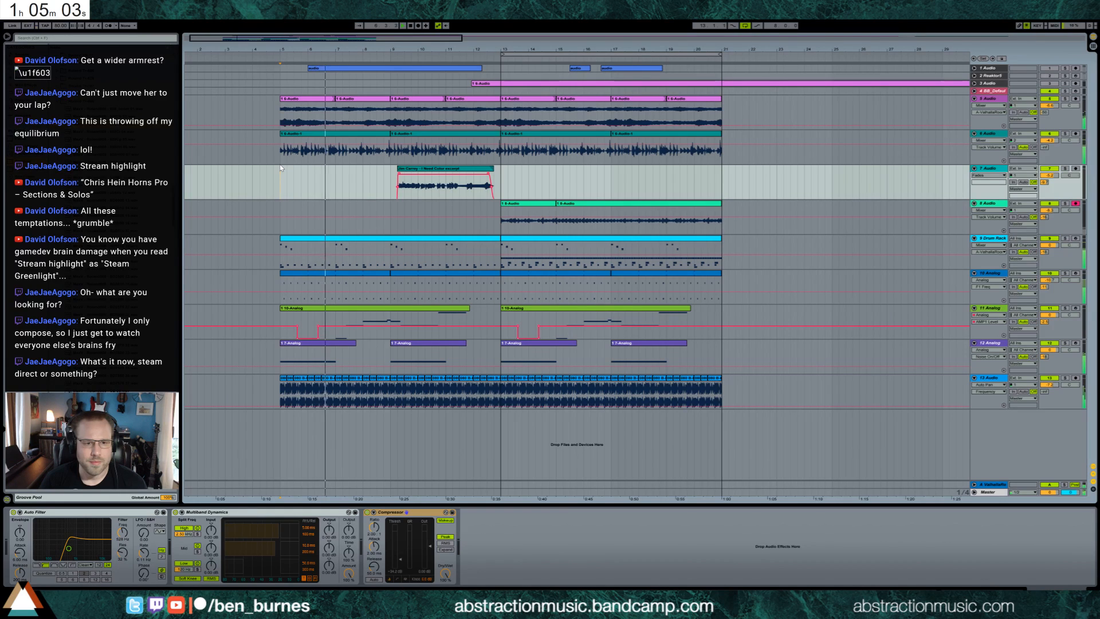
# Step: Open the second melody clip on the 11 Analog track and raise the note at bar 3 by six semitones
pyautogui.doubleClick(587, 309)
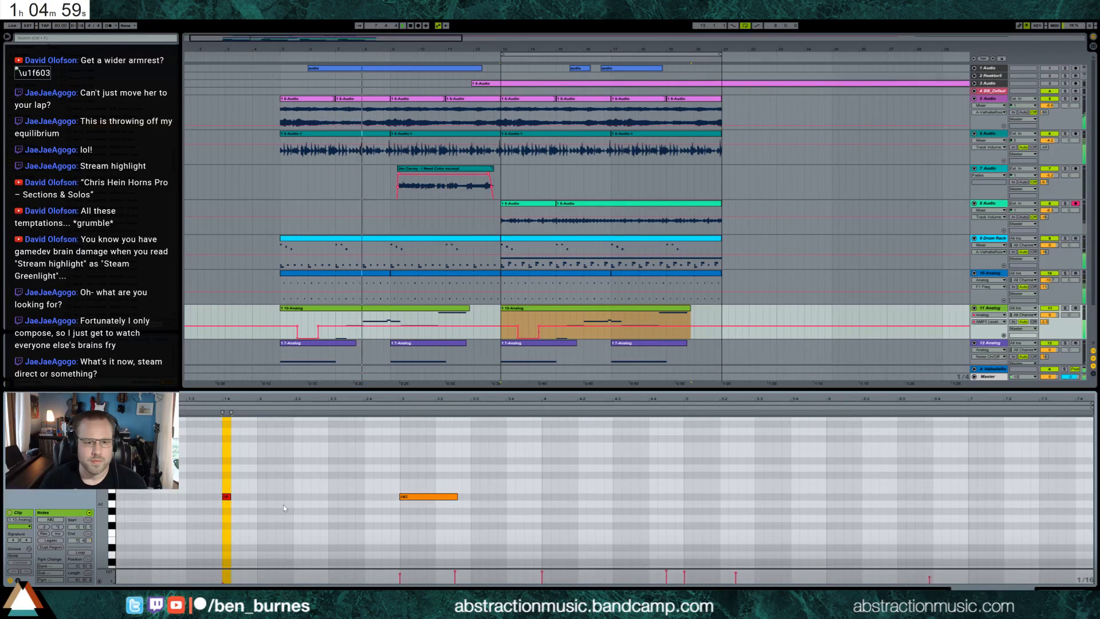
pyautogui.moveTo(102, 510)
pyautogui.mouseDown()
pyautogui.moveTo(74, 511)
pyautogui.moveTo(73, 533)
pyautogui.mouseUp()
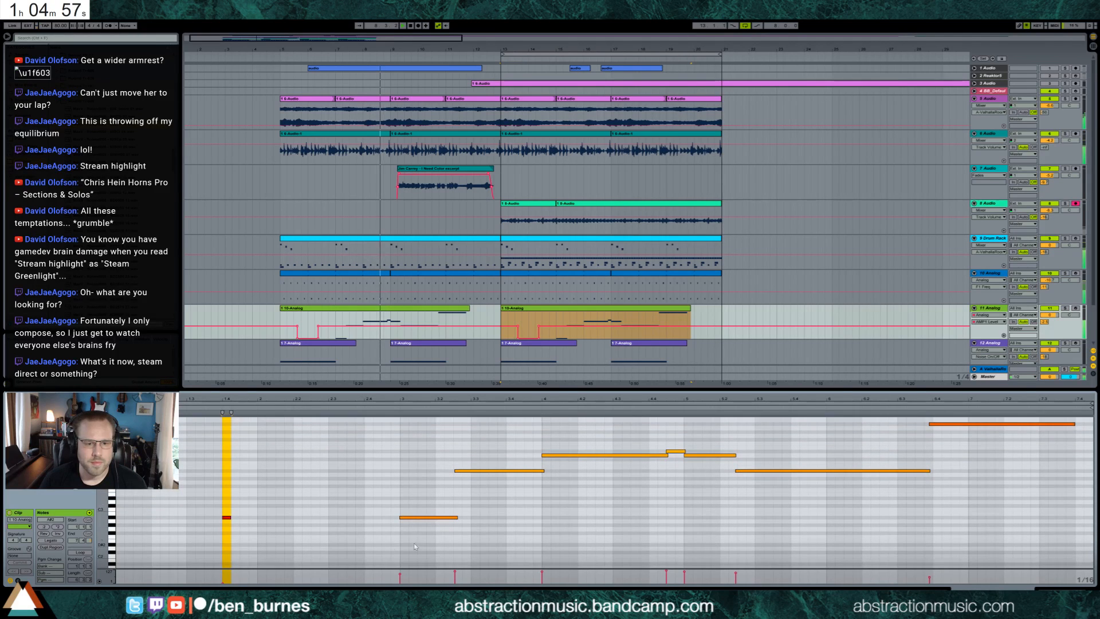
pyautogui.click(448, 539)
pyautogui.press('Up')
pyautogui.press('Up')
pyautogui.press('Up')
pyautogui.press('Up')
pyautogui.press('Up')
pyautogui.press('Up')
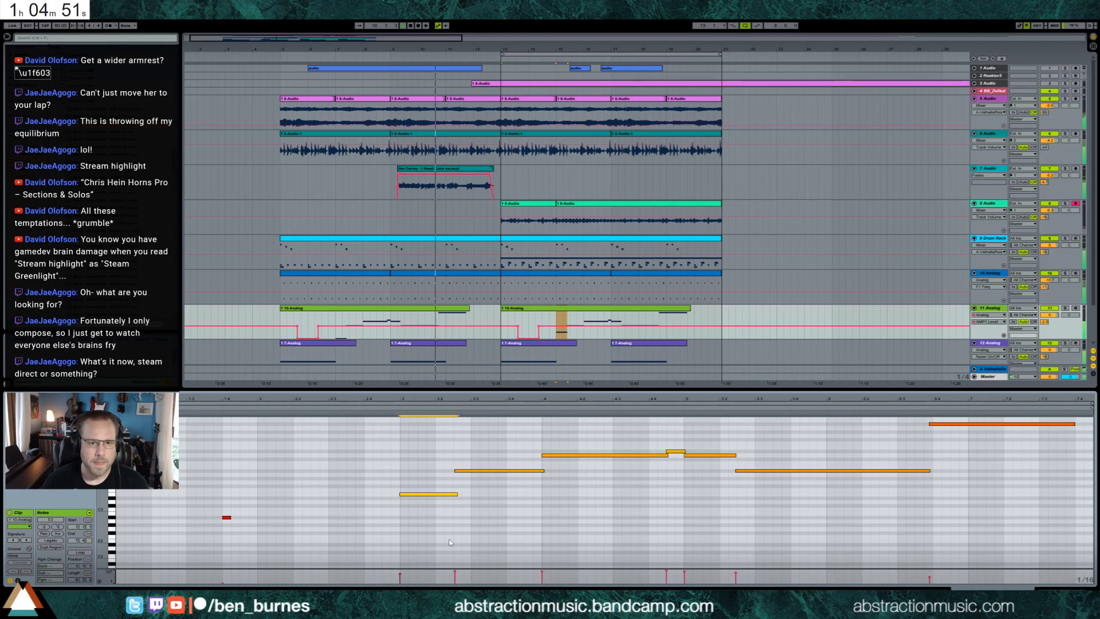
# Step: Adjust the 11 Analog track's level and lower the melody note at bar 4 by six semitones
pyautogui.click(1046, 319)
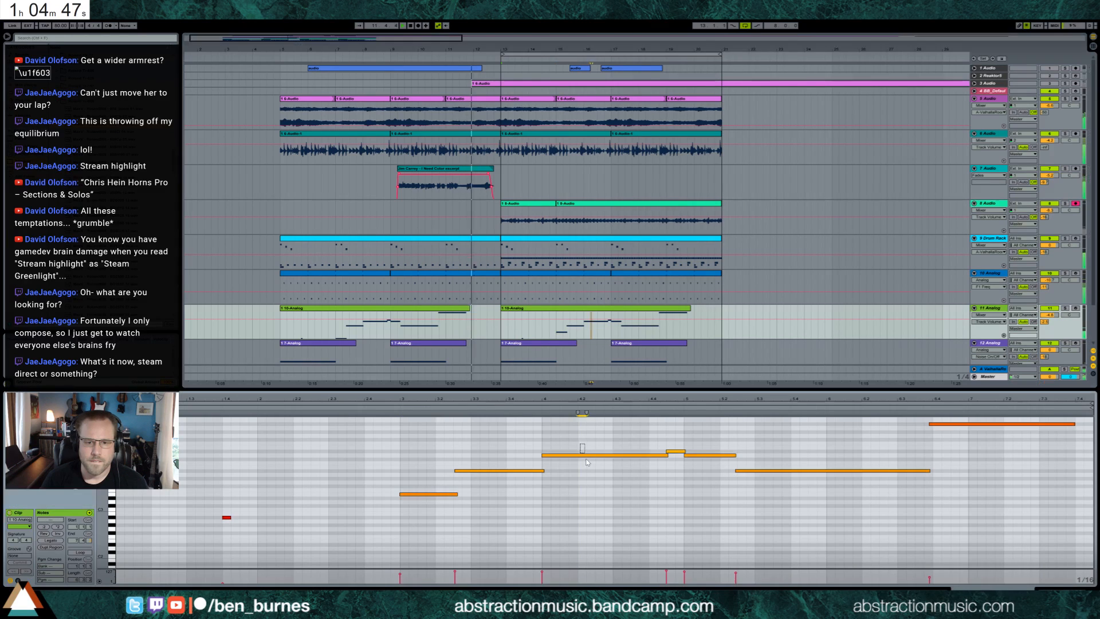
pyautogui.click(541, 456)
pyautogui.press('Down')
pyautogui.press('Down')
pyautogui.press('Down')
pyautogui.press('Down')
pyautogui.press('Down')
pyautogui.press('Down')
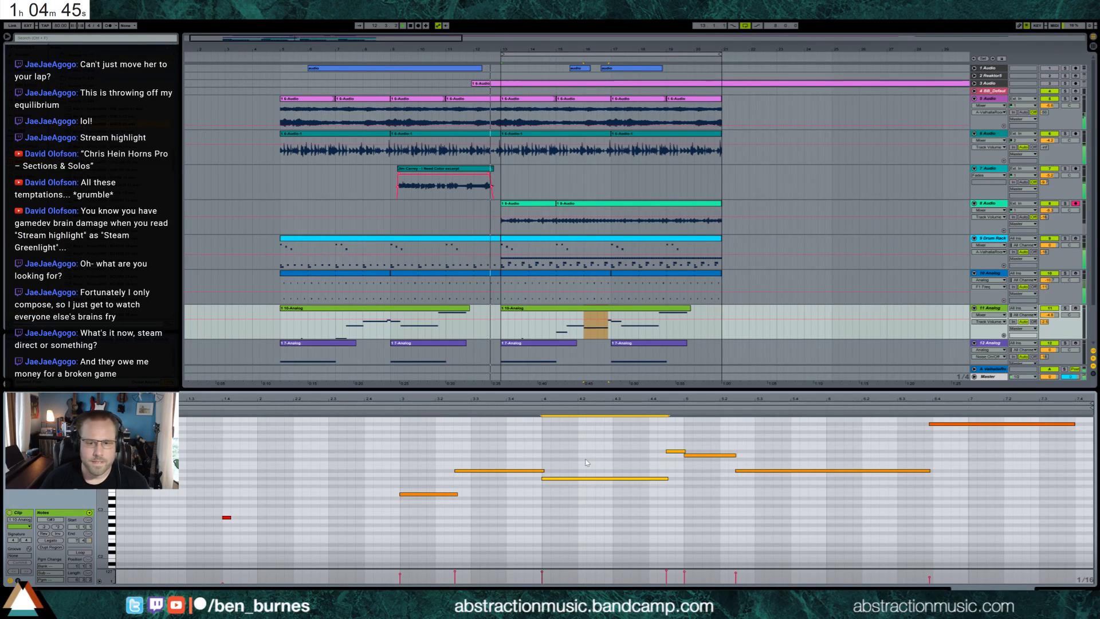
# Step: Raise the long melody note in bar 5 by seven semitones
pyautogui.click(786, 470)
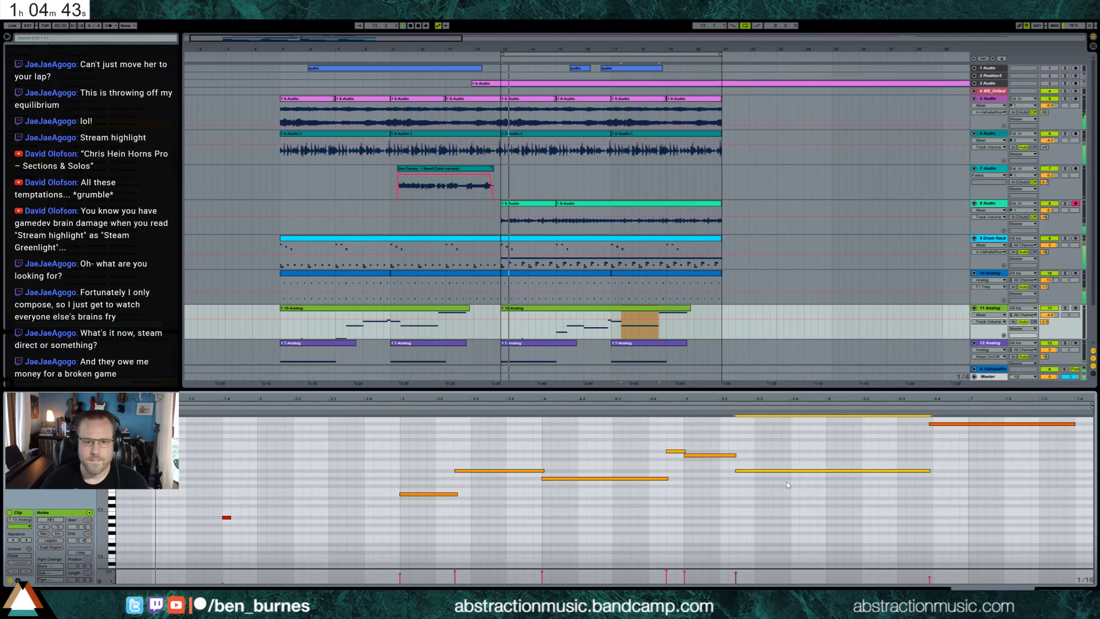
pyautogui.press('Up')
pyautogui.press('Up')
pyautogui.press('Up')
pyautogui.press('Up')
pyautogui.press('Up')
pyautogui.press('Up')
pyautogui.press('Up')
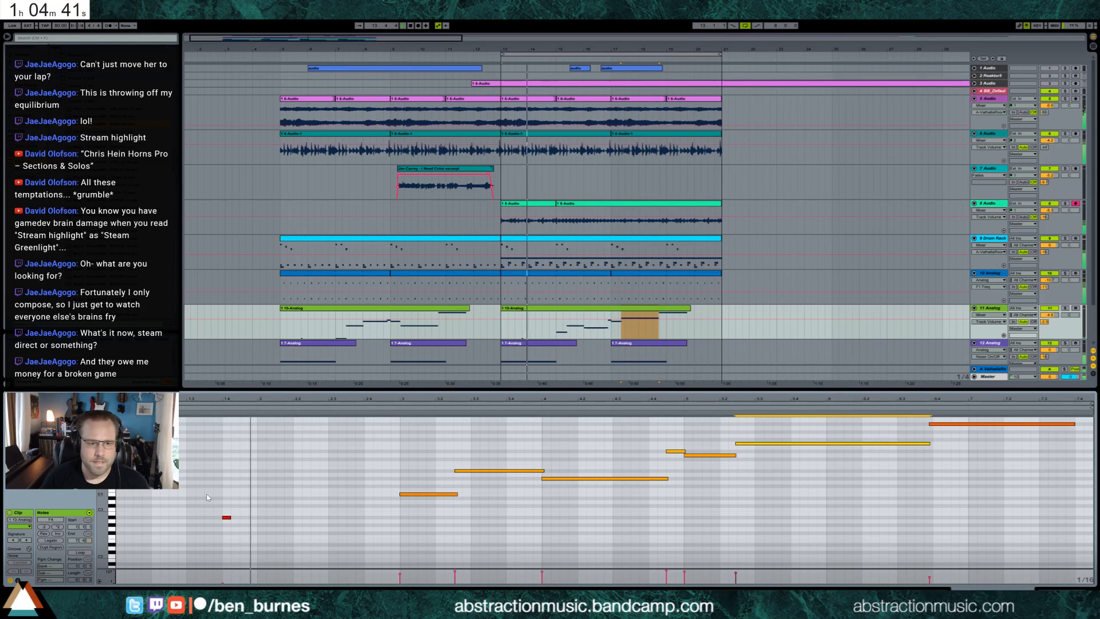
# Step: Raise the short first note of the melody clip by six semitones
pyautogui.click(226, 518)
pyautogui.press('Up')
pyautogui.press('Up')
pyautogui.press('Up')
pyautogui.press('Up')
pyautogui.press('Up')
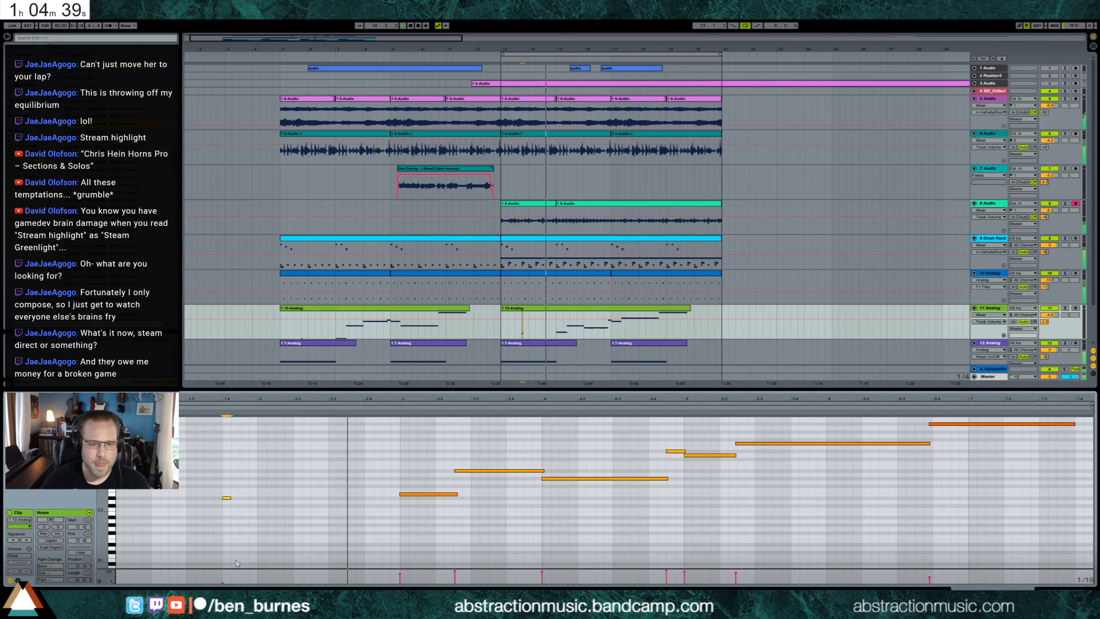
pyautogui.press('Up')
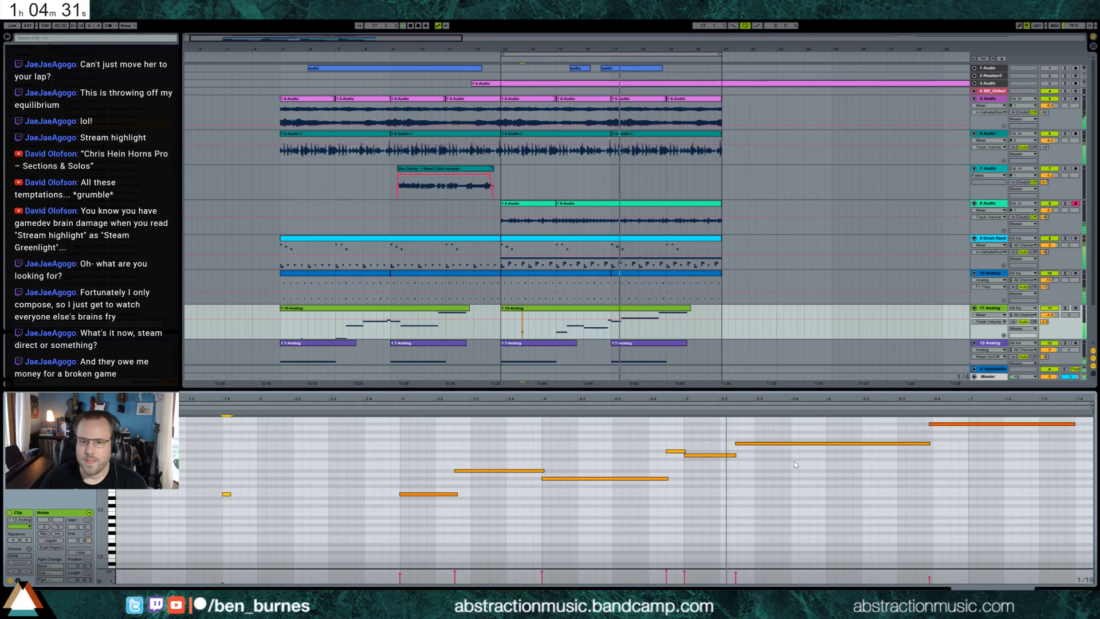
# Step: Lower the final note of the melody clip by 13 semitones
pyautogui.click(966, 424)
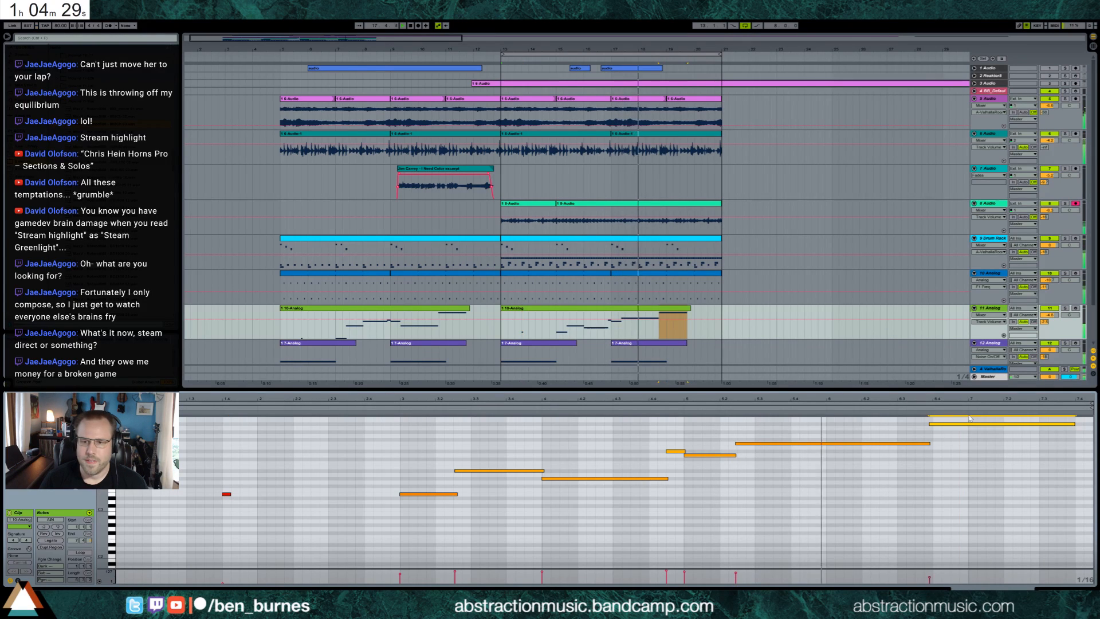
pyautogui.press('Down')
pyautogui.press('Down')
pyautogui.press('Down')
pyautogui.press('Down')
pyautogui.press('Down')
pyautogui.press('Down')
pyautogui.press('Down')
pyautogui.press('Down')
pyautogui.press('Down')
pyautogui.press('Down')
pyautogui.press('Down')
pyautogui.press('Down')
pyautogui.press('Down')
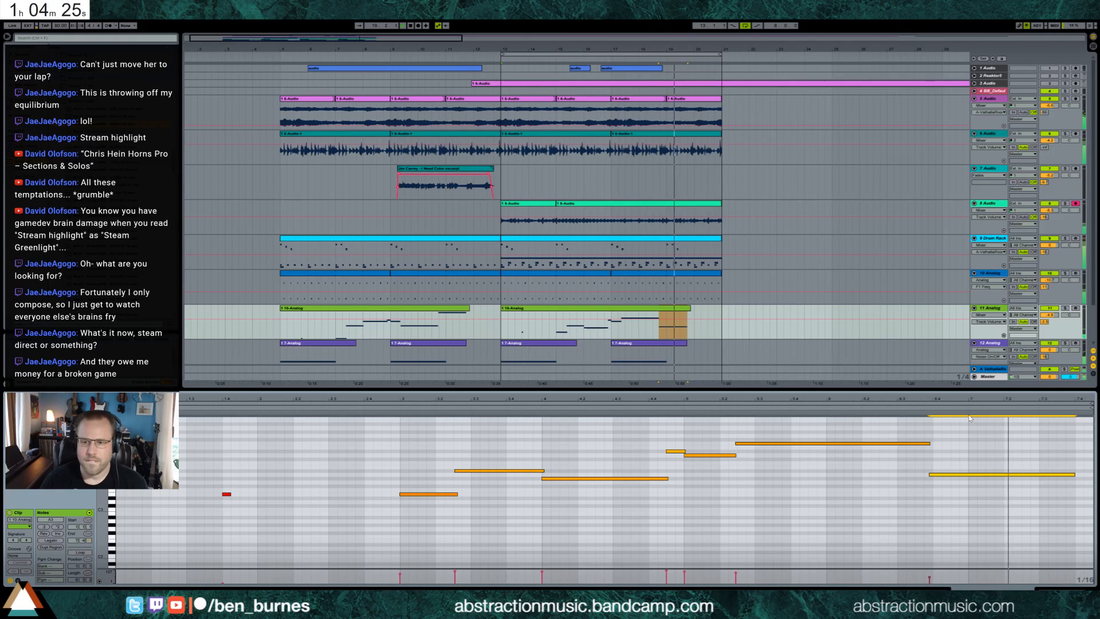
# Step: Shorten the final melody note and add a longer note one semitone above it, then play from bar 5
pyautogui.moveTo(1075, 475); pyautogui.dragTo(993, 473)
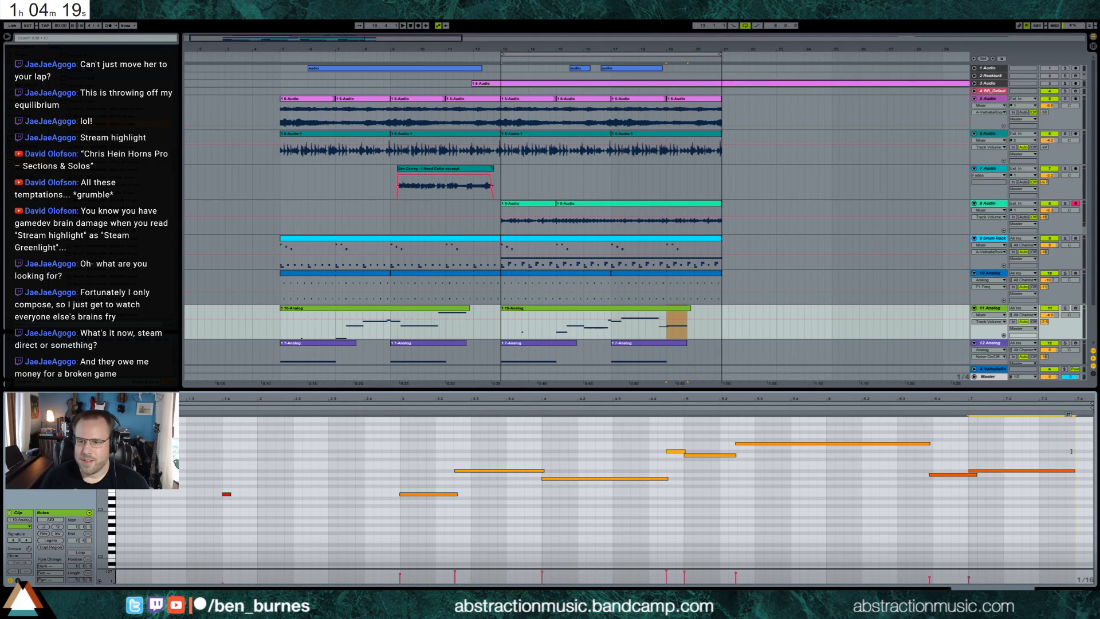
pyautogui.hotkey('ctrl', 'l')
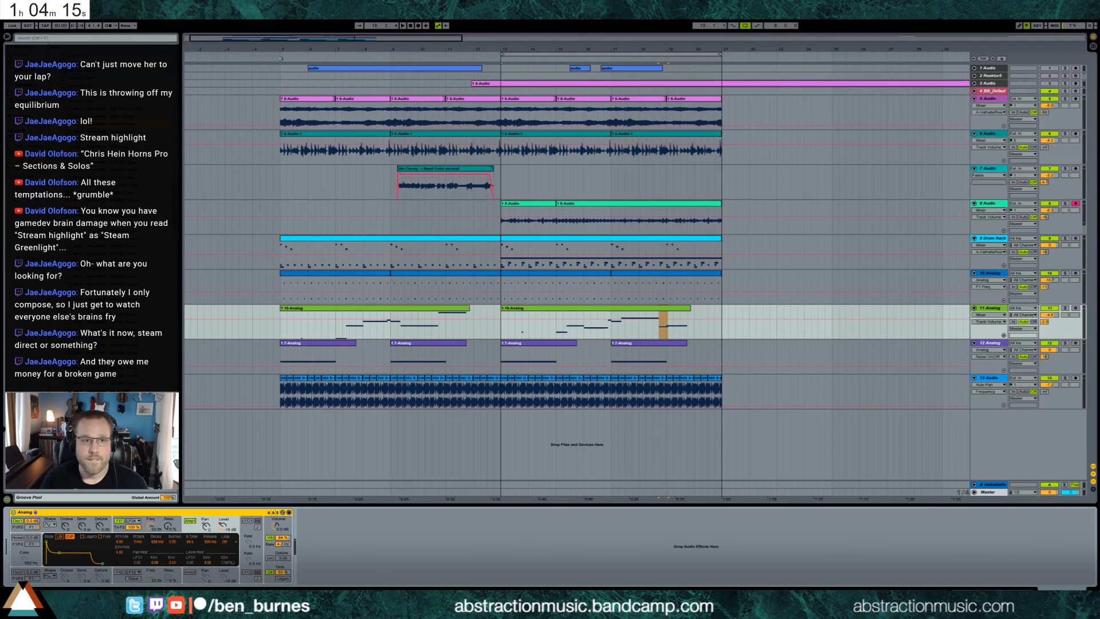
pyautogui.press('space')
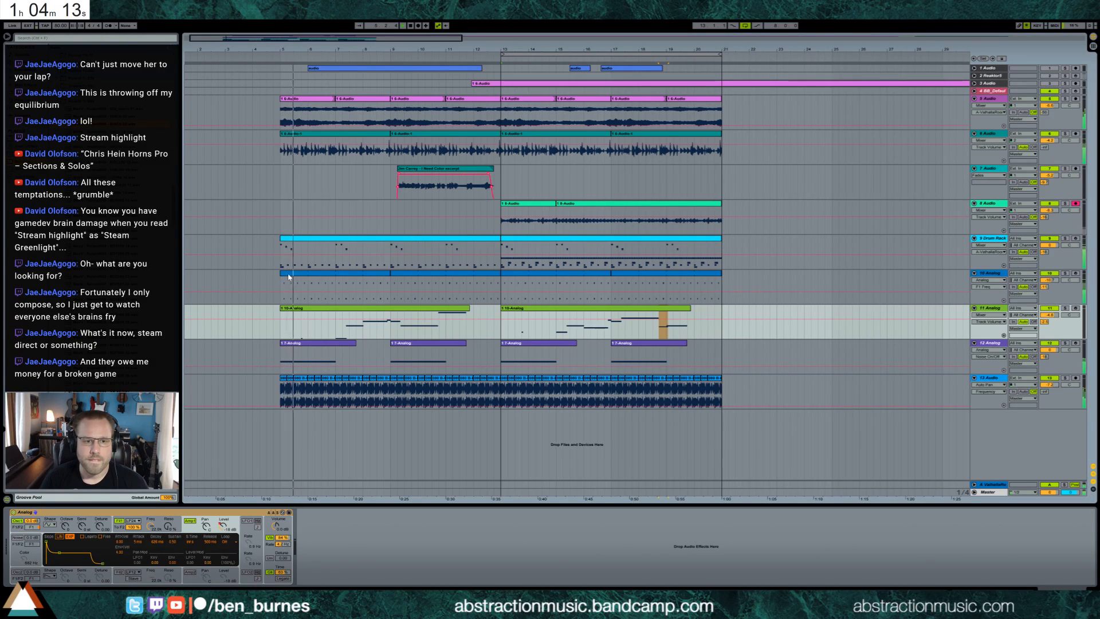
# Step: Delete both first-section clips on the 10 Analog track, from bar 5 to bar 13
pyautogui.click(290, 275)
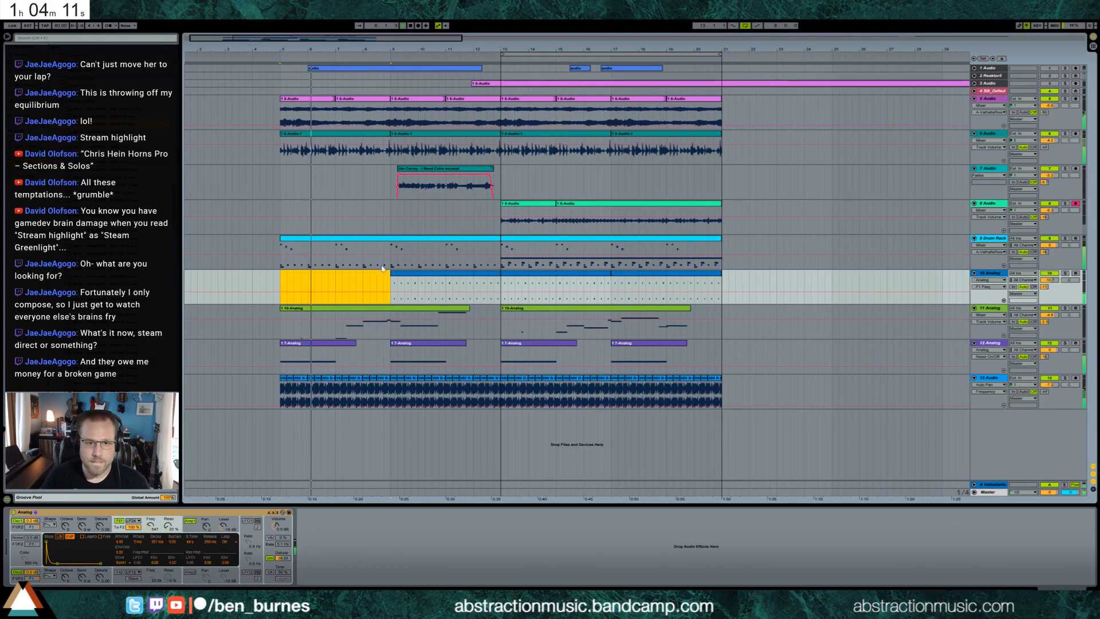
pyautogui.click(394, 274)
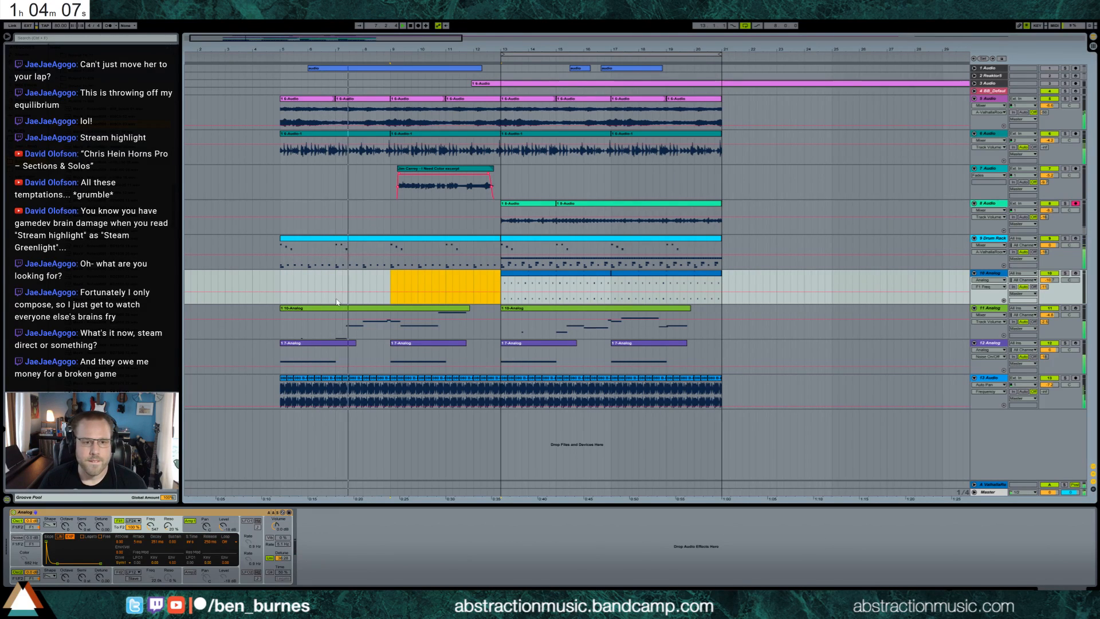
pyautogui.click(395, 343)
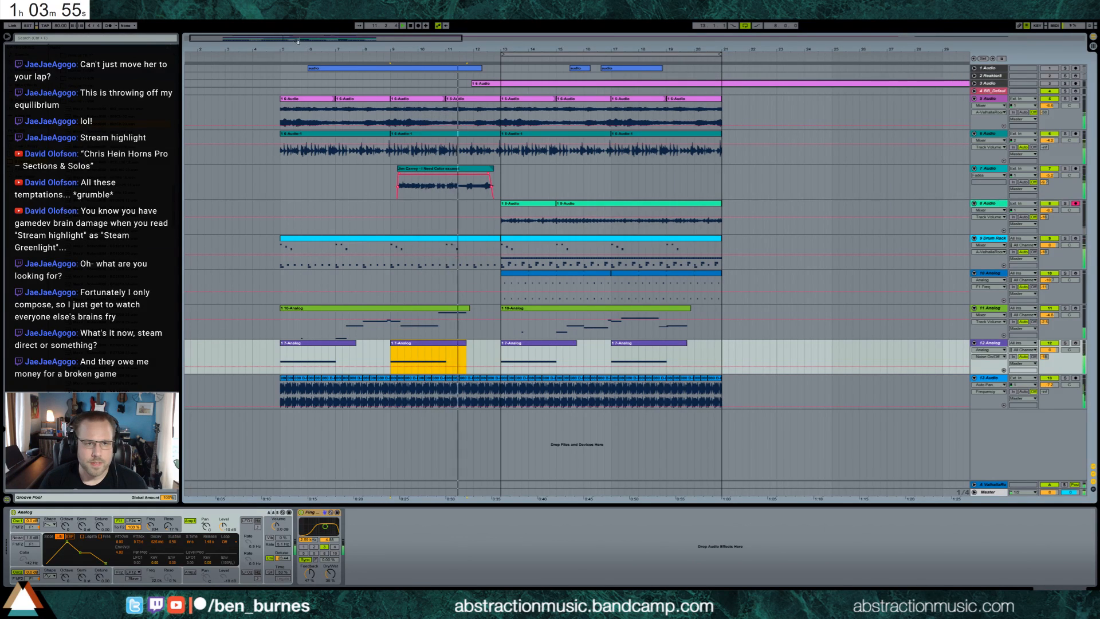
# Step: Adjust the recorded track's volume and raise its send to the ValhallaRoom reverb
pyautogui.moveTo(465, 49); pyautogui.dragTo(401, 49)
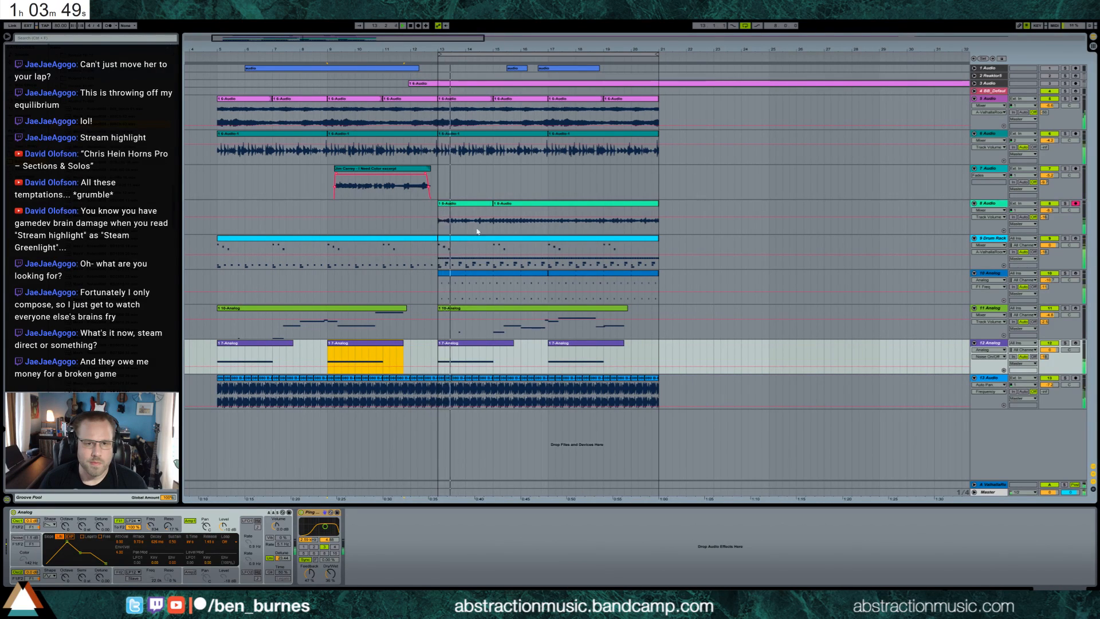
pyautogui.click(1050, 210)
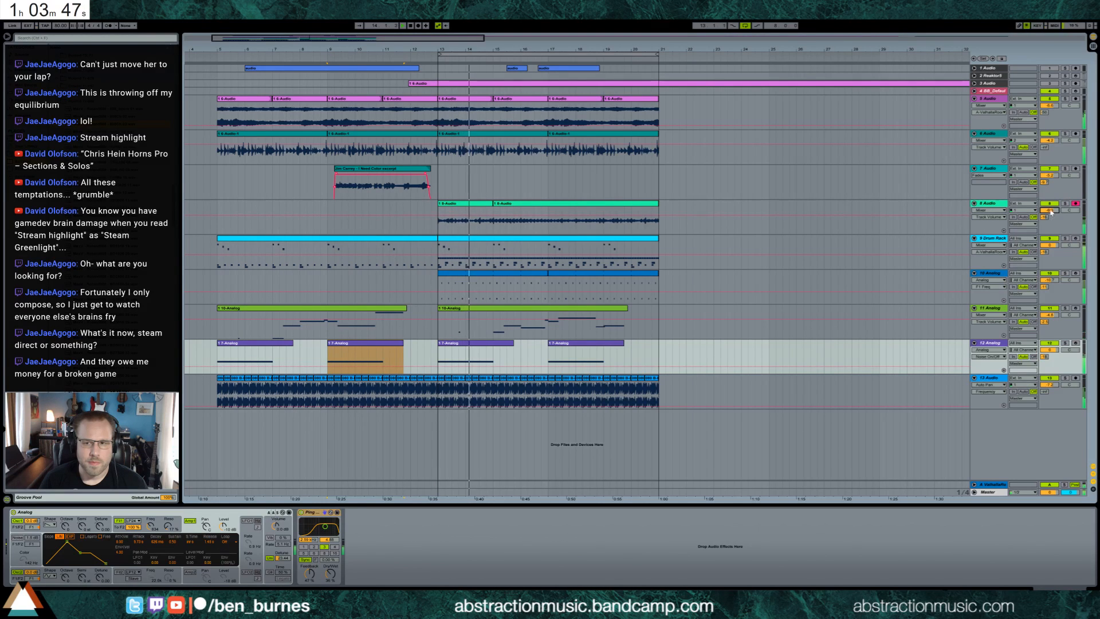
pyautogui.moveTo(1044, 217); pyautogui.dragTo(1044, 202)
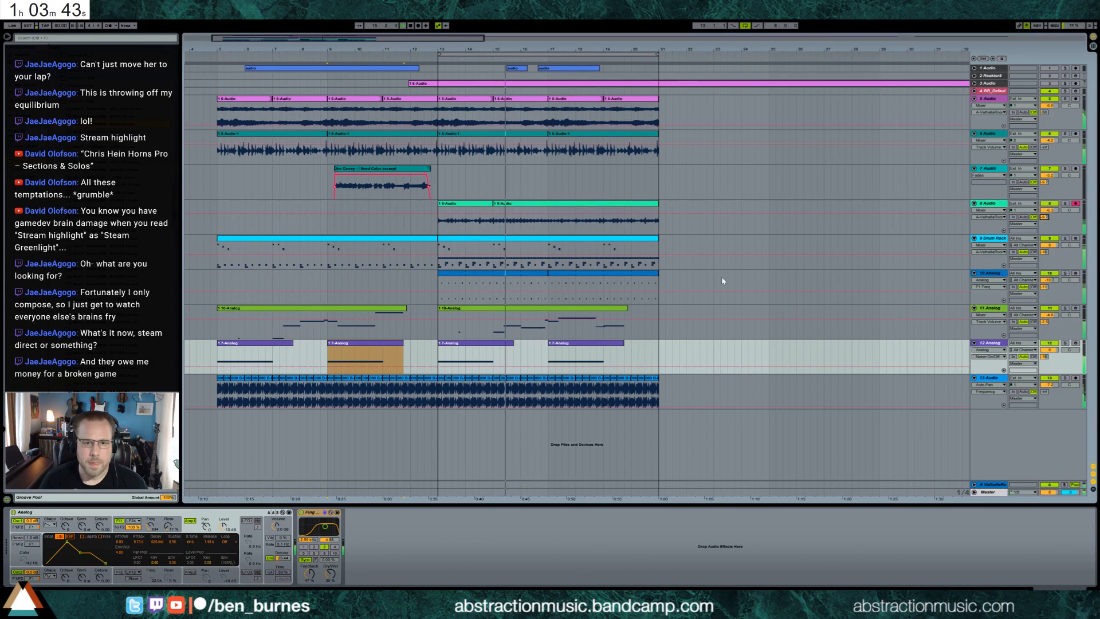
# Step: Reopen the second melody clip on the 11 Analog track and lower the note at 3.2 by five semitones
pyautogui.doubleClick(524, 308)
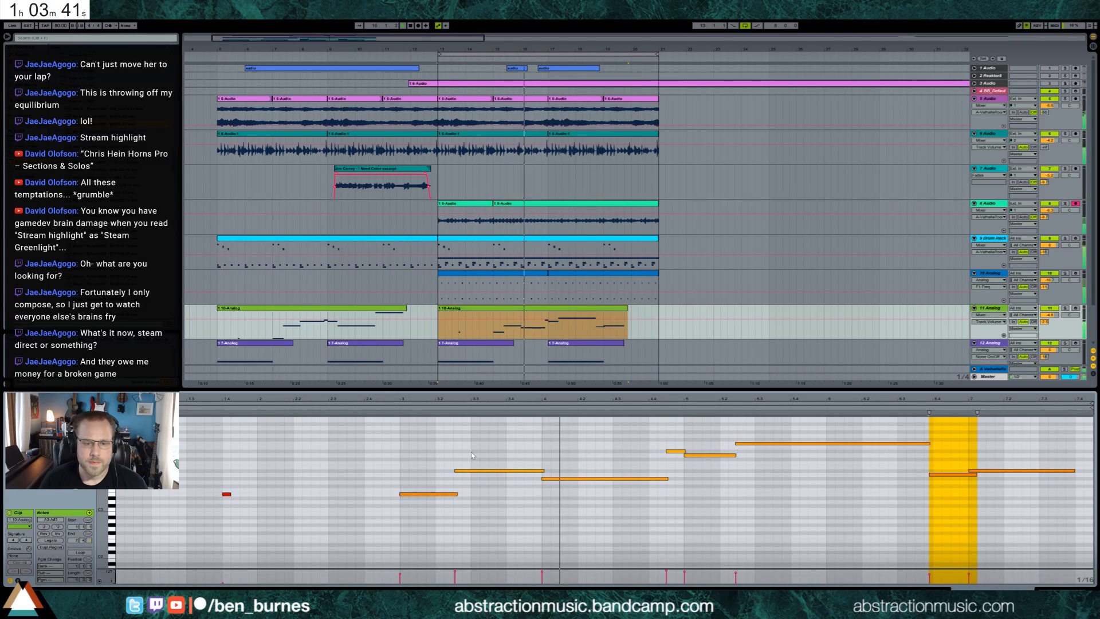
pyautogui.click(493, 471)
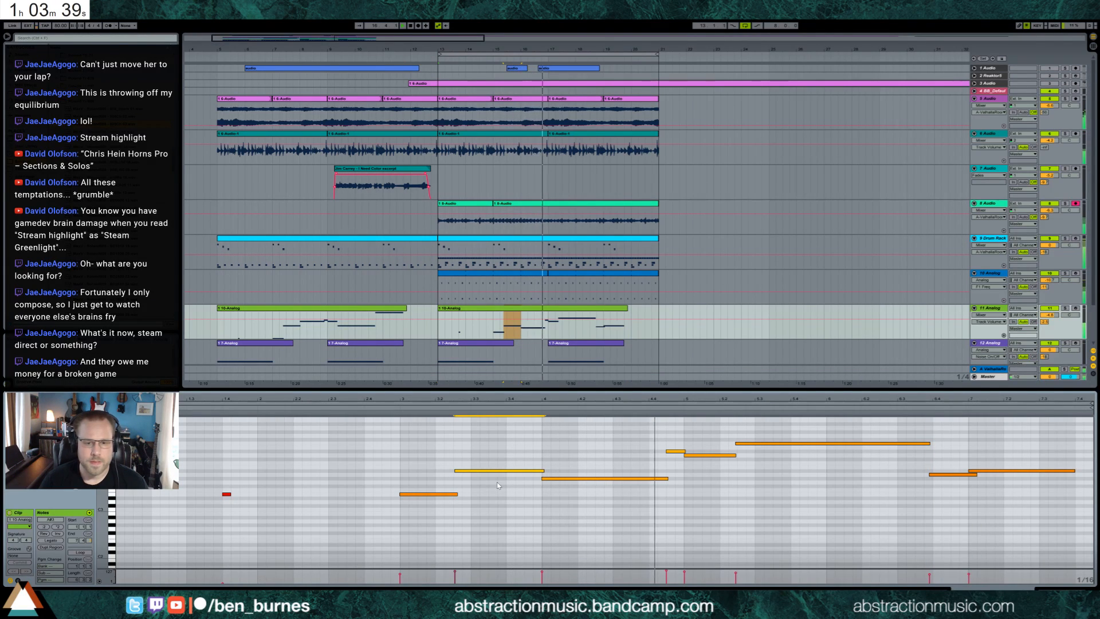
pyautogui.press('Down')
pyautogui.press('Down')
pyautogui.press('Down')
pyautogui.press('Down')
pyautogui.press('Down')
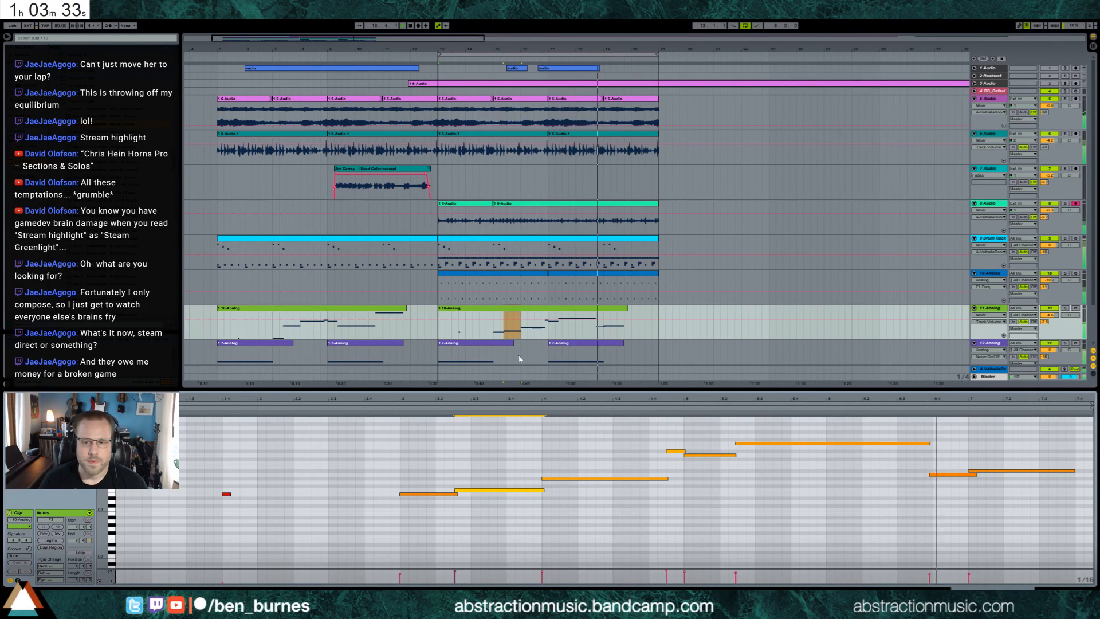
# Step: Extend the second melody clip on the 11 Analog track by about half a bar and lengthen its final note
pyautogui.moveTo(953, 457); pyautogui.dragTo(993, 463)
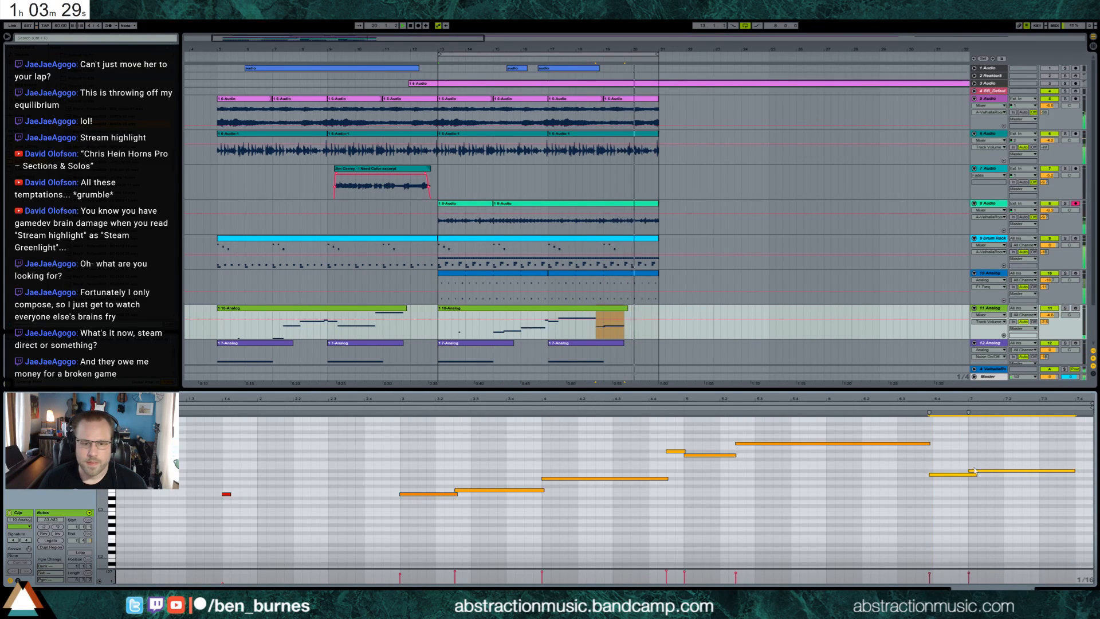
pyautogui.click(633, 312)
pyautogui.press('space')
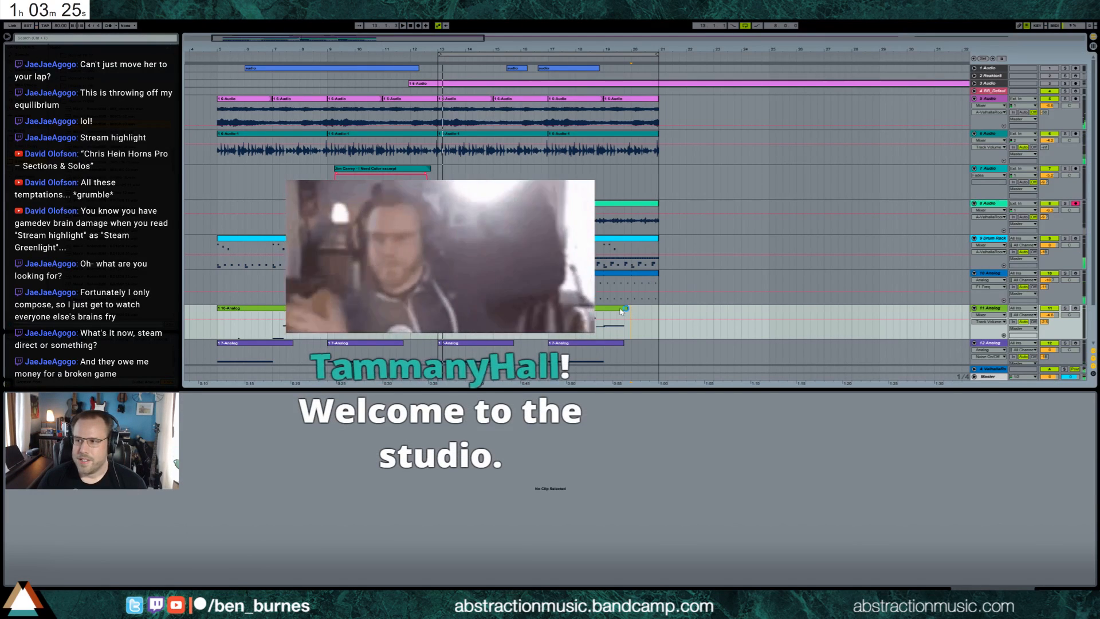
pyautogui.click(623, 312)
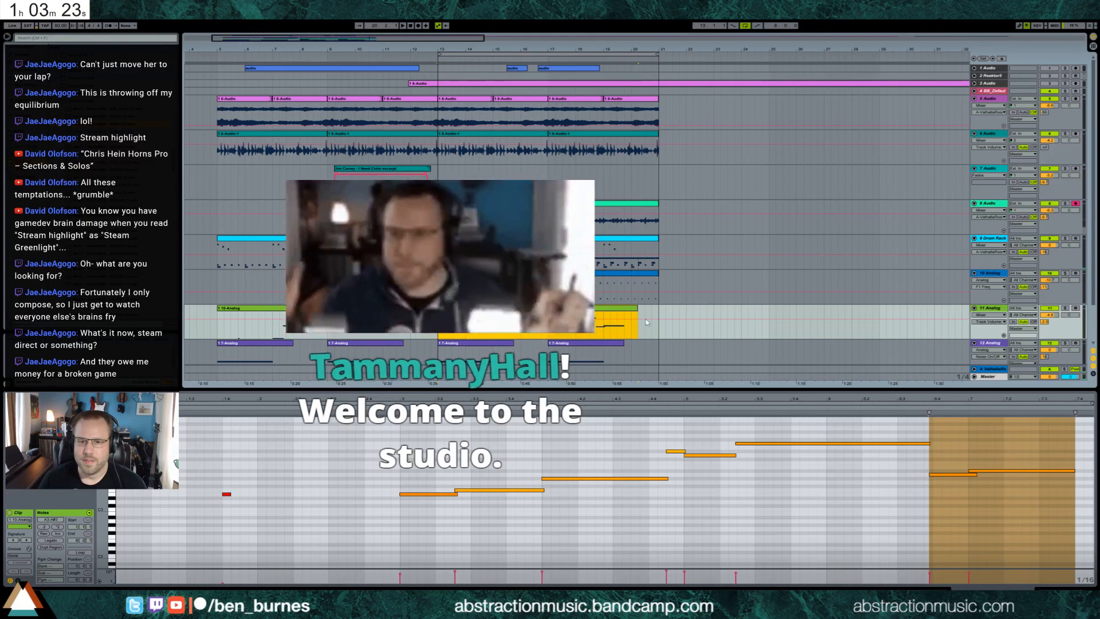
pyautogui.moveTo(1043, 398); pyautogui.dragTo(1075, 471)
pyautogui.click(1008, 476)
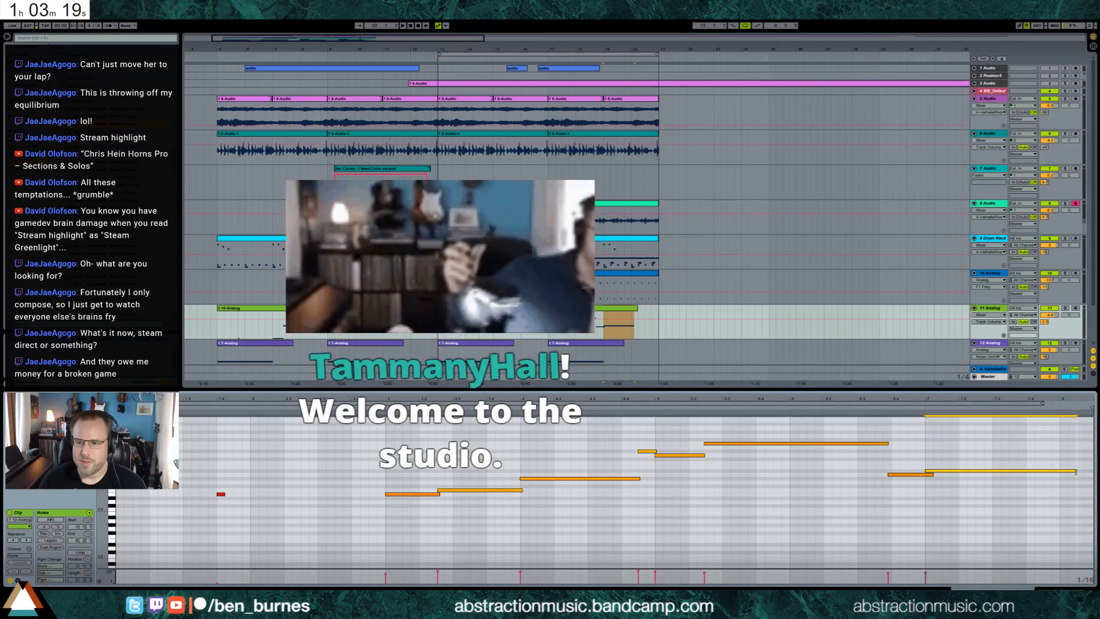
# Step: Unfold track 4 and arm it for recording, and move the playback start to bar 13
pyautogui.click(991, 91)
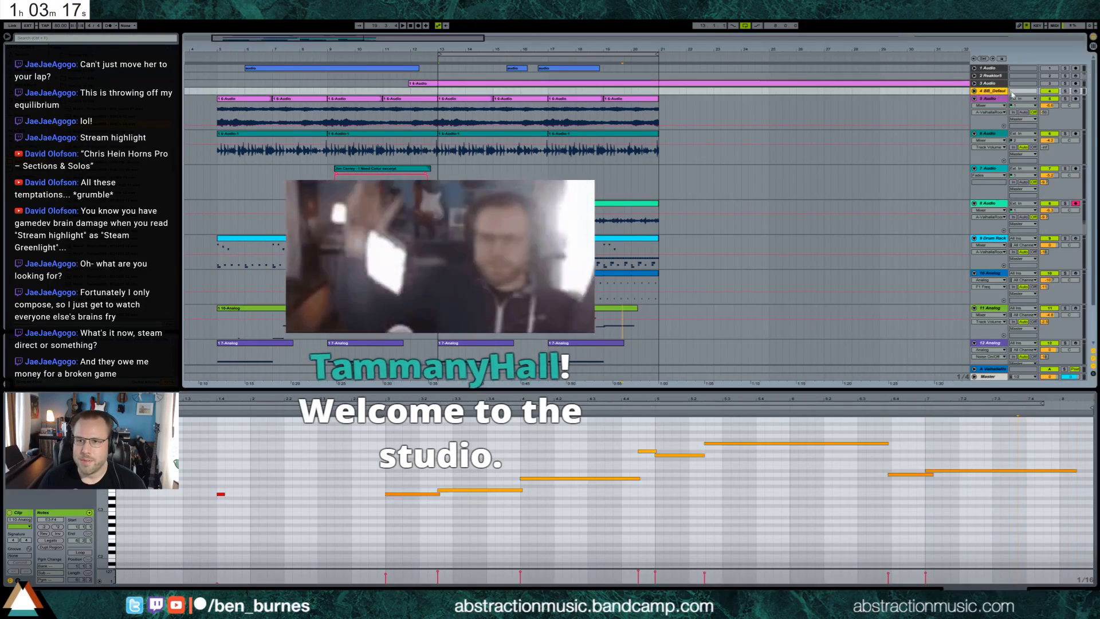
pyautogui.click(974, 91)
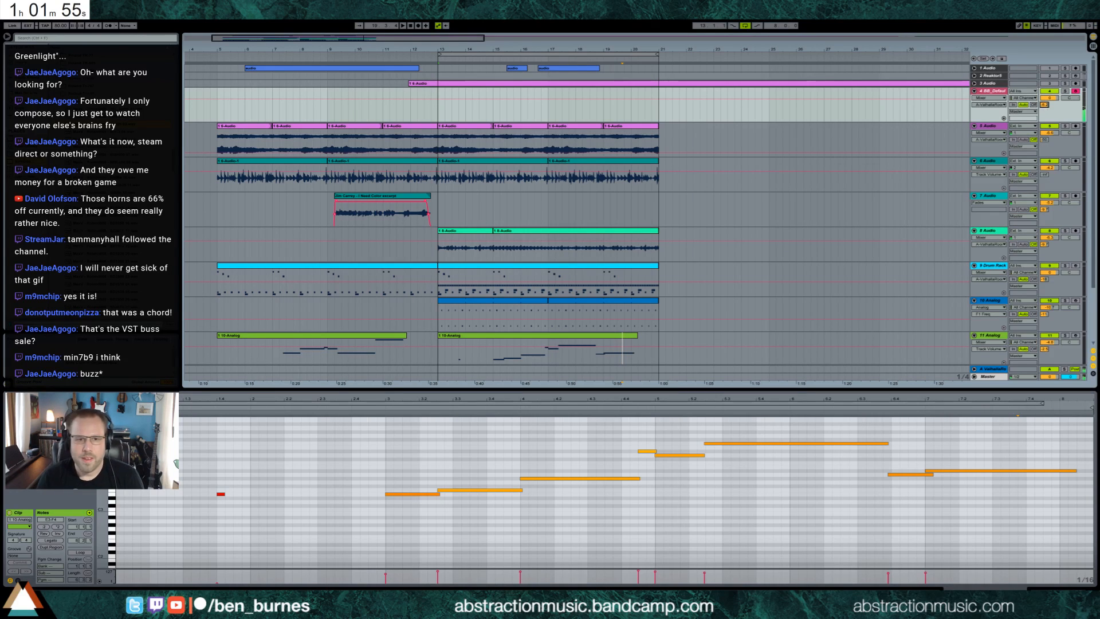
pyautogui.press('space')
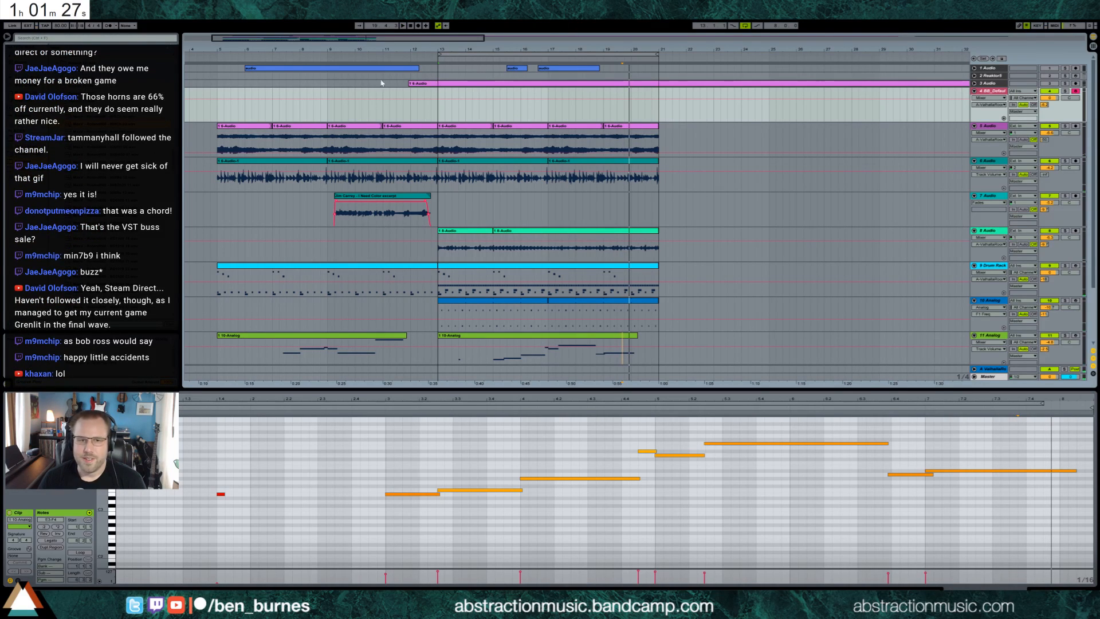
pyautogui.click(217, 138)
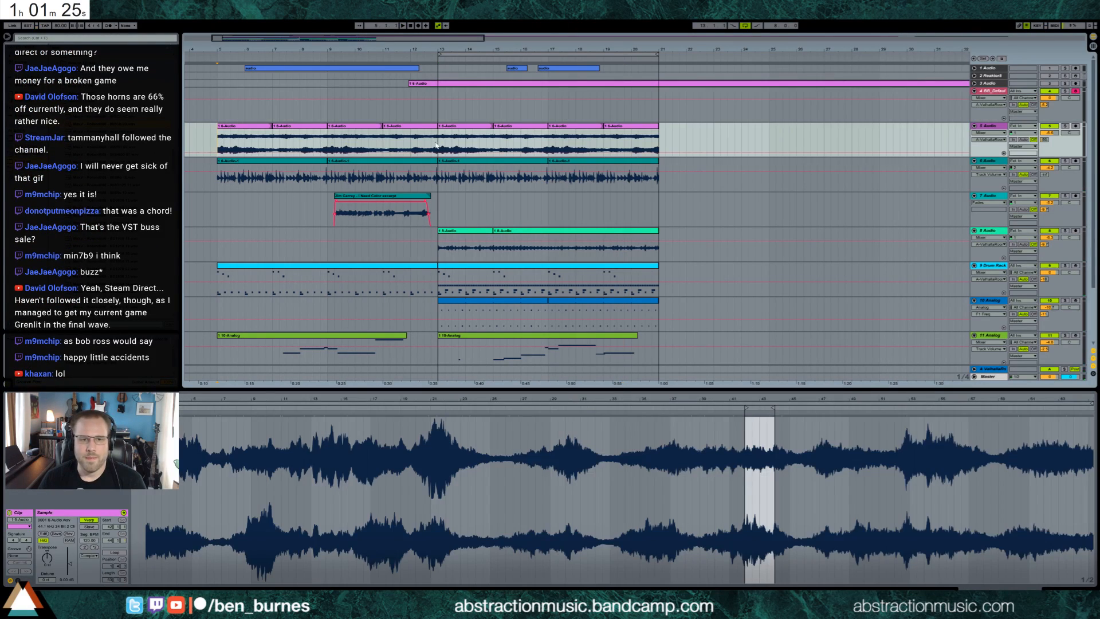
pyautogui.click(437, 145)
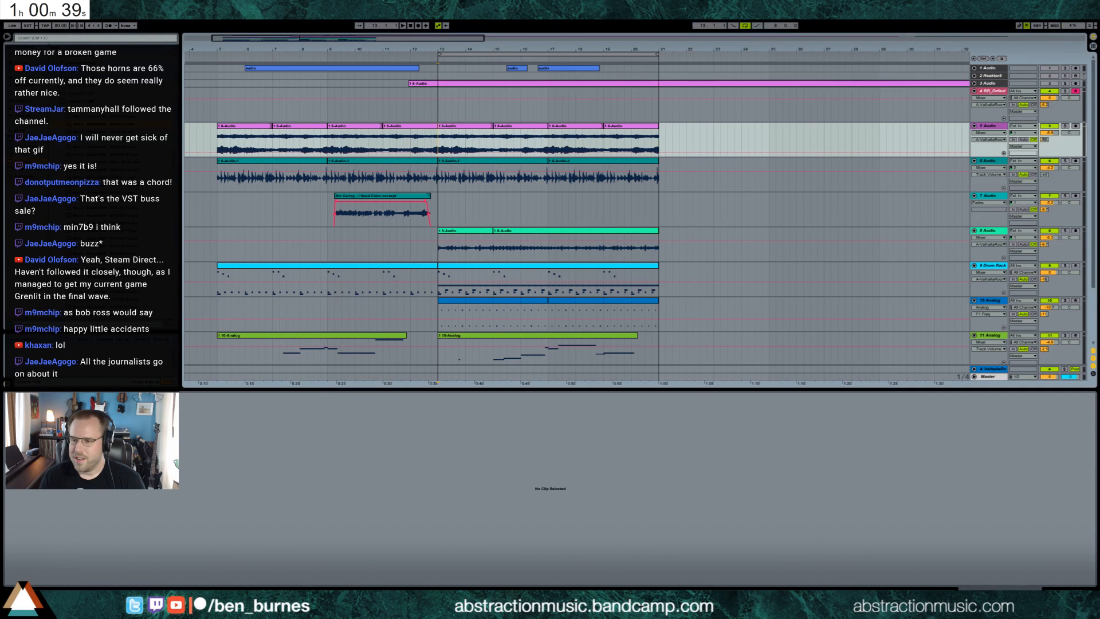
# Step: Start saving the Live Set under a new name and browse to the 2 Hour Tracks 2017 folder in Ableton Projects
pyautogui.click(12, 15)
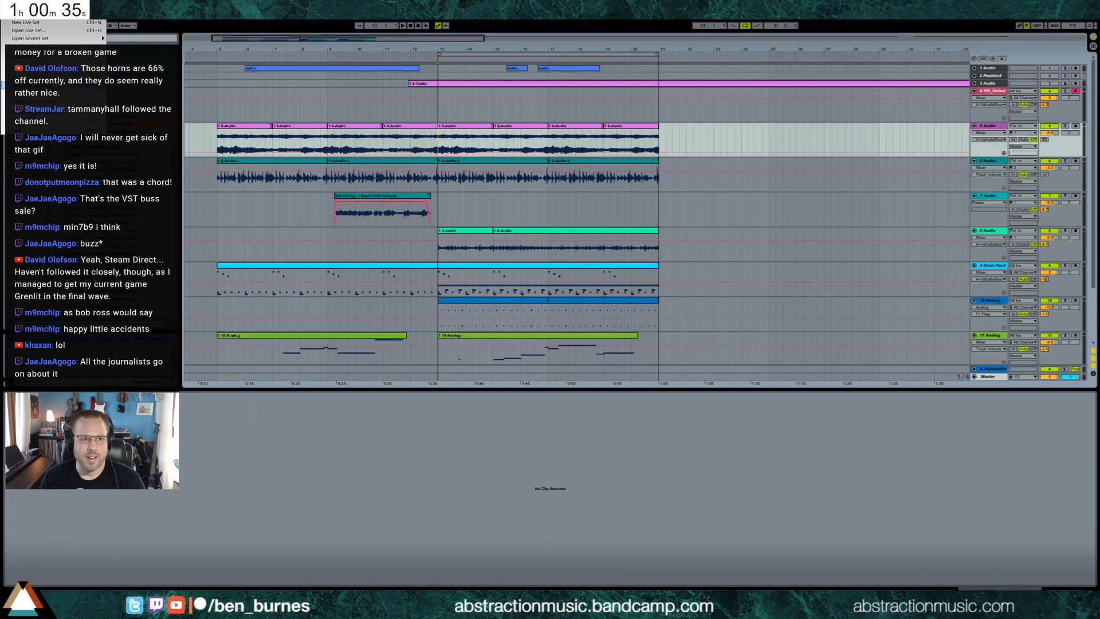
pyautogui.click(34, 85)
pyautogui.click(523, 204)
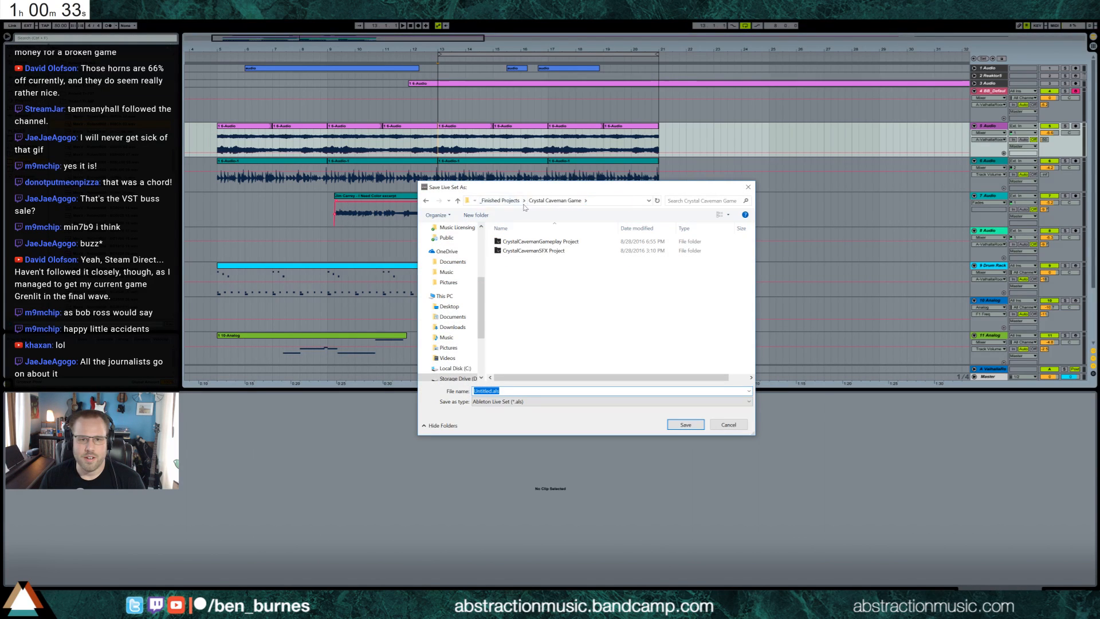
pyautogui.click(501, 200)
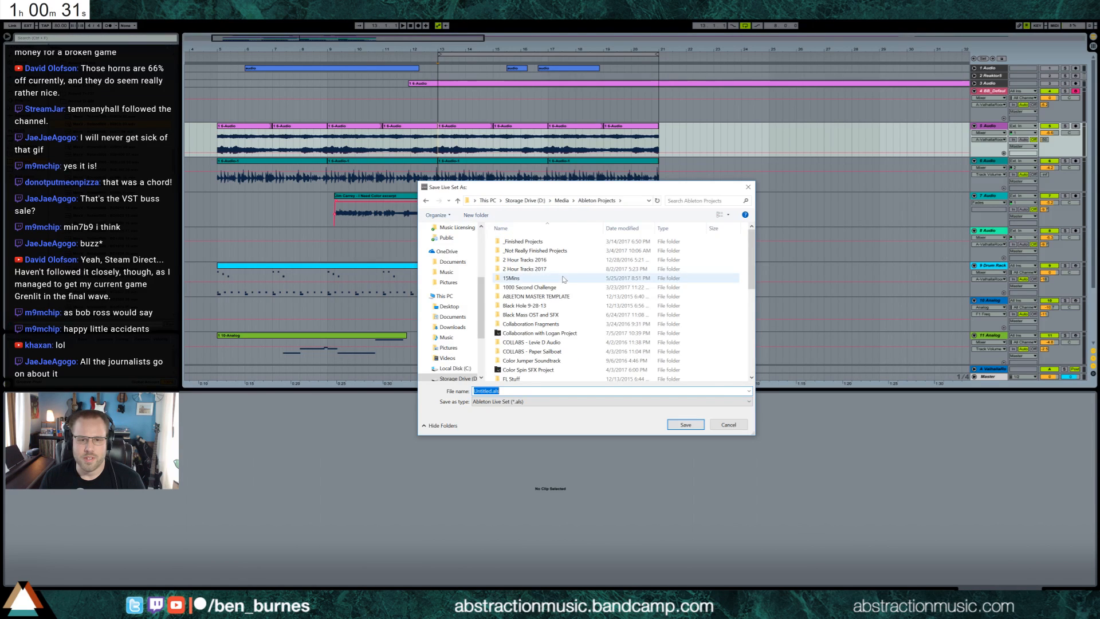
pyautogui.scroll(-3, 563, 279)
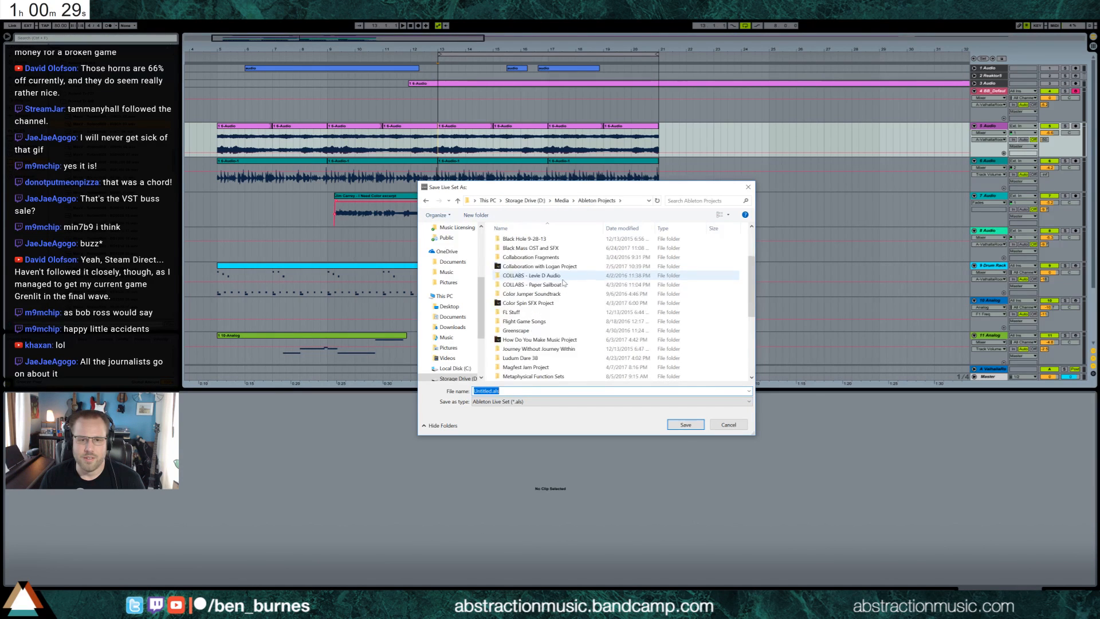
pyautogui.scroll(3, 564, 282)
pyautogui.doubleClick(550, 275)
pyautogui.scroll(-3, 659, 342)
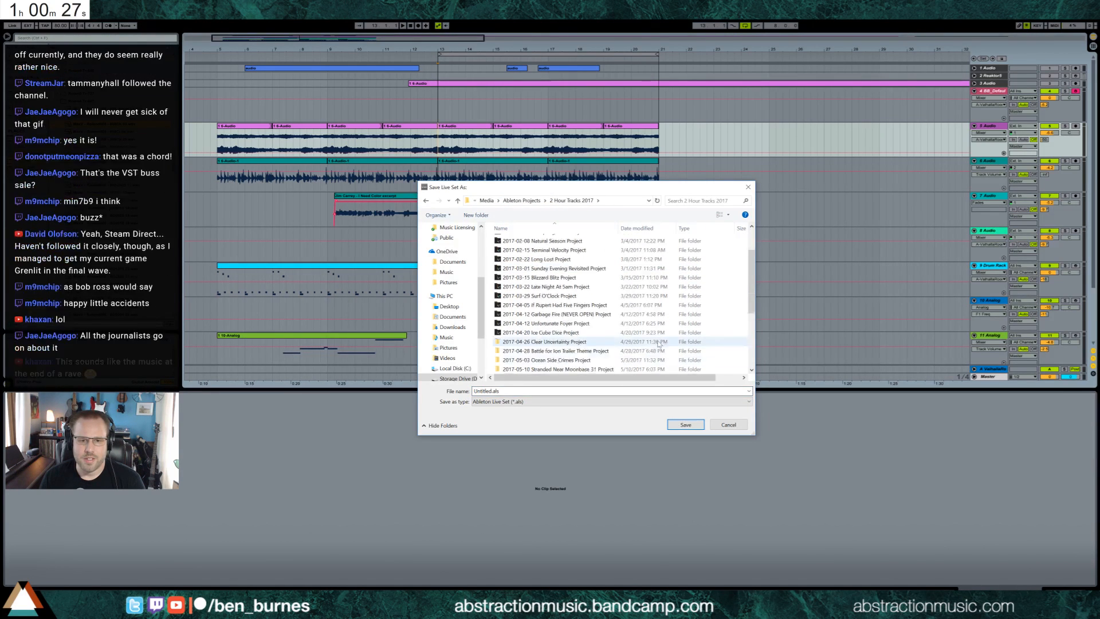
pyautogui.scroll(-4, 658, 344)
# Step: Name the Live Set "2017-08-09 Touching The Fuzzy Of Love" and save it
pyautogui.click(533, 392)
pyautogui.write('2017')
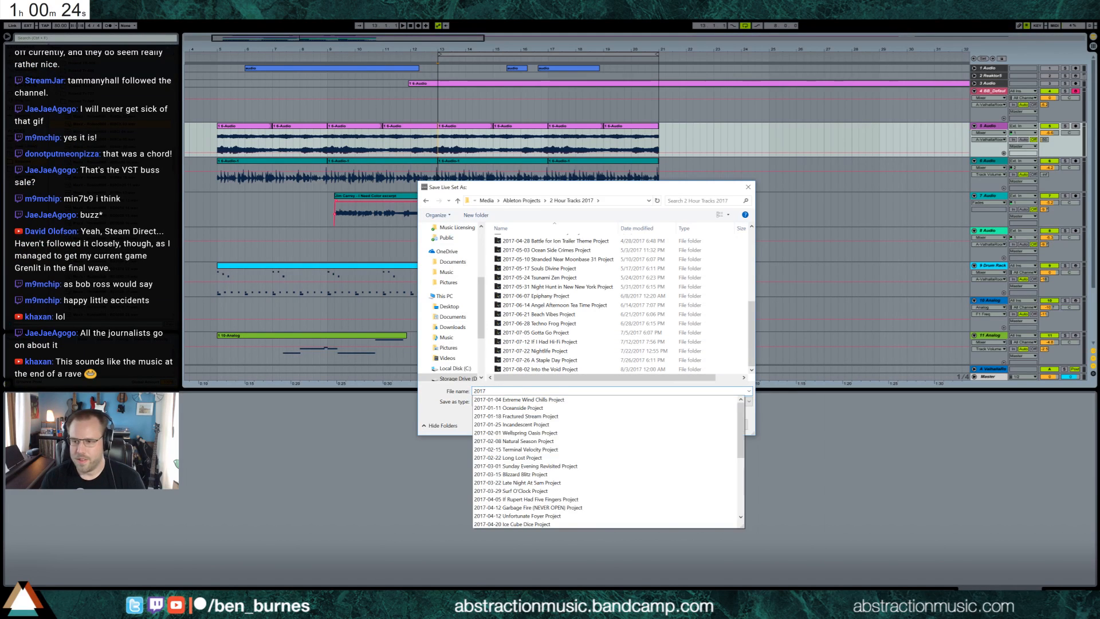
pyautogui.press('Escape')
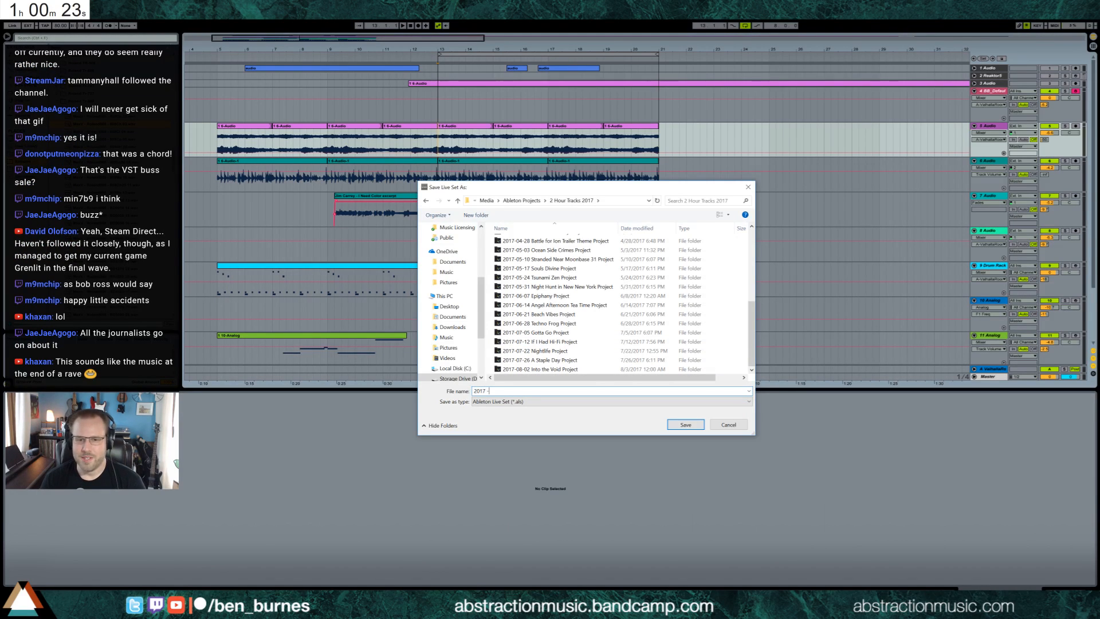
pyautogui.write('-')
pyautogui.press('BackSpace')
pyautogui.press('BackSpace')
pyautogui.write('-08')
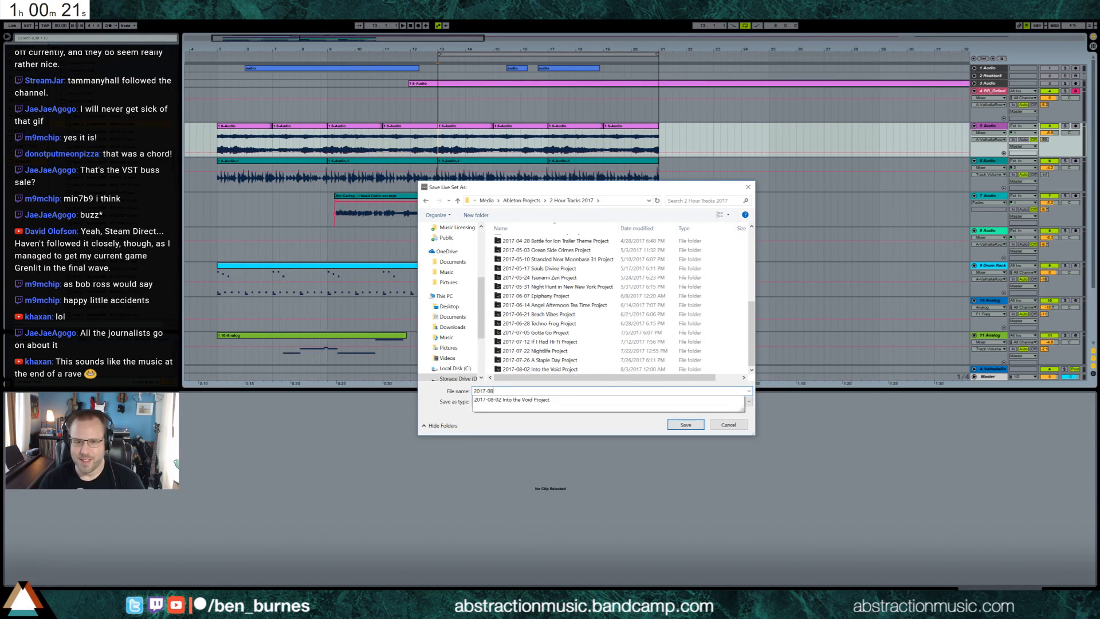
pyautogui.write('-09')
pyautogui.hotkey('ctrl', 'v')
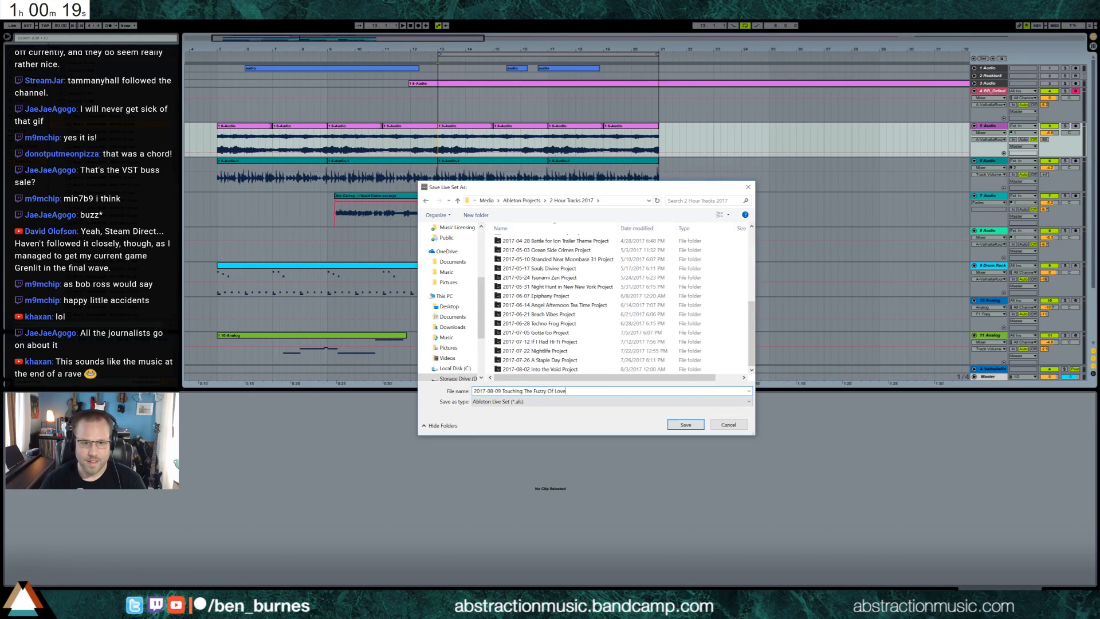
pyautogui.press('Return')
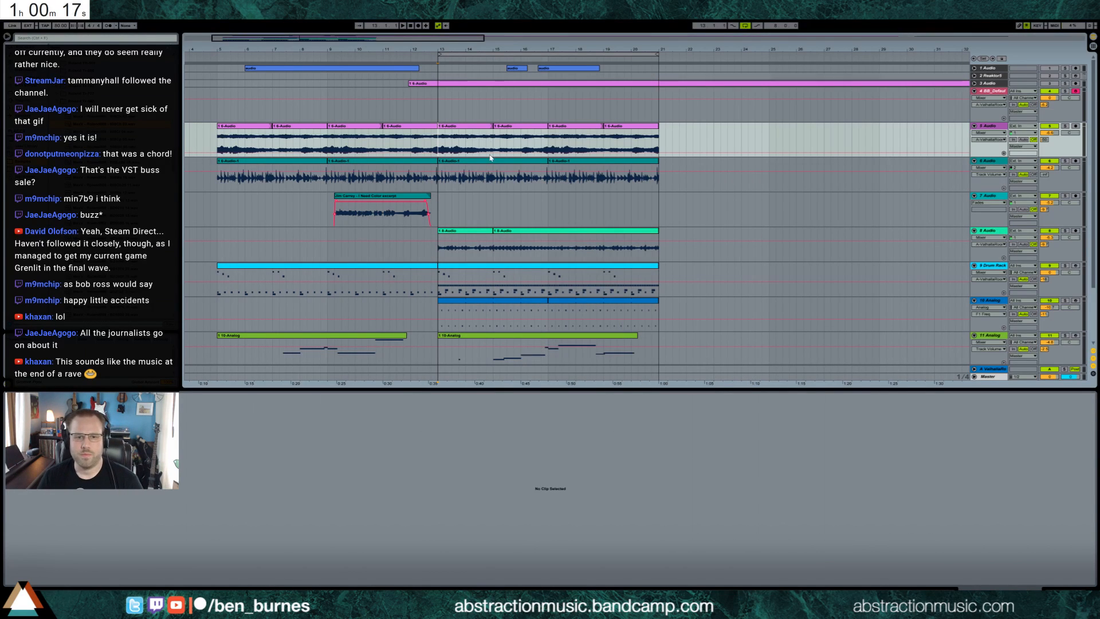
# Step: Play from bar 13, open the second-section Drum Rack clip, and select all notes in its densest row
pyautogui.press('space')
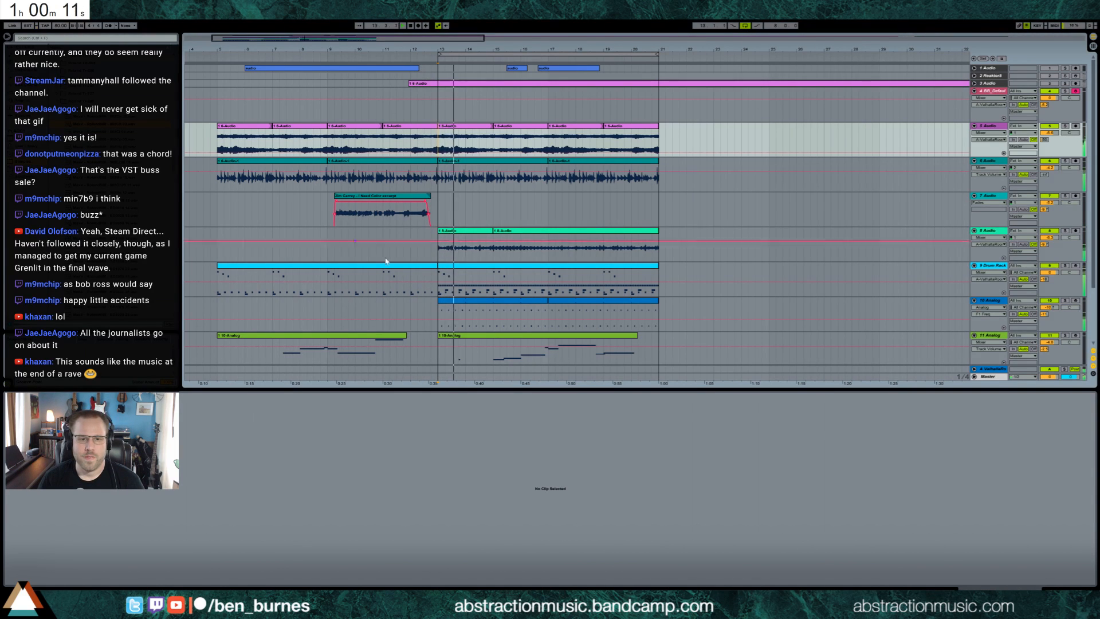
pyautogui.click(432, 290)
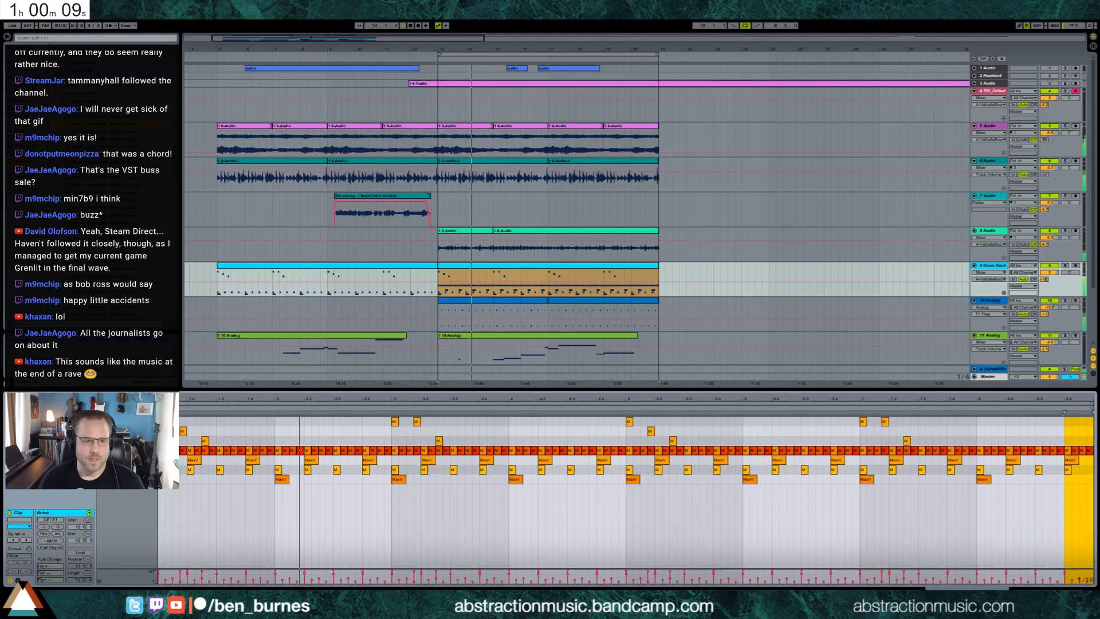
pyautogui.click(131, 450)
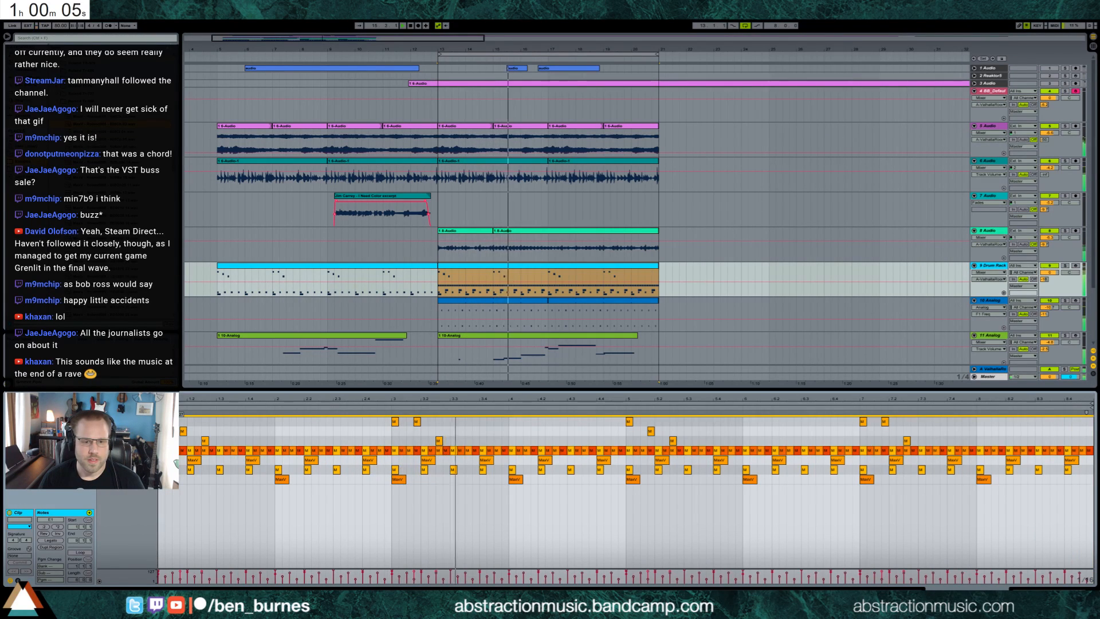
pyautogui.click(146, 451)
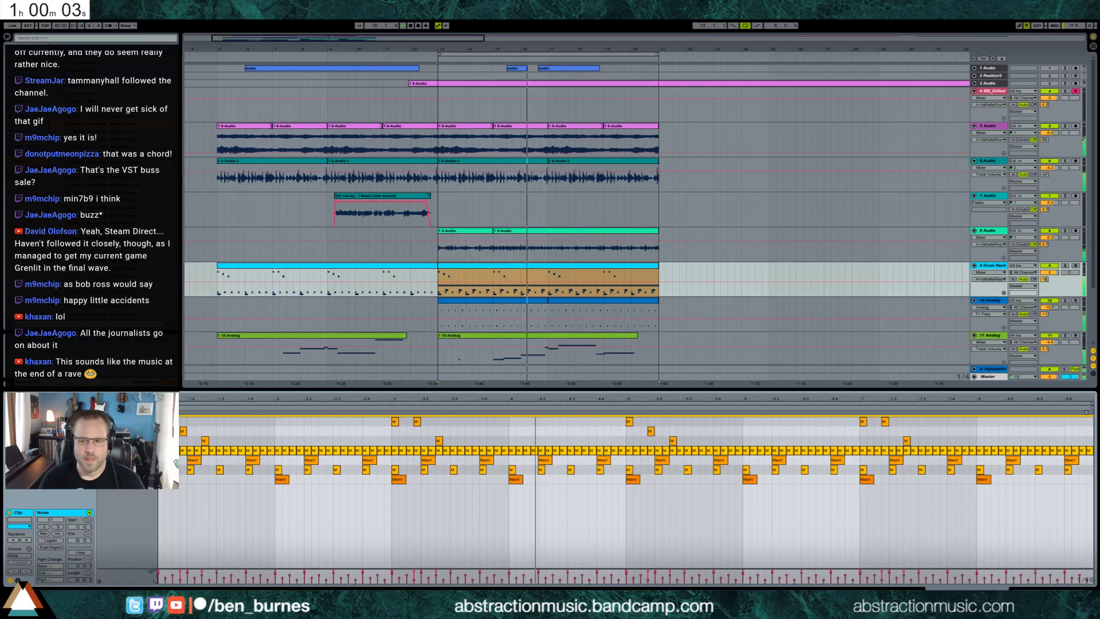
# Step: Insert a MIDI track with an Analog instrument below the Drum Rack and place the playback start at bar 13
pyautogui.click(937, 295)
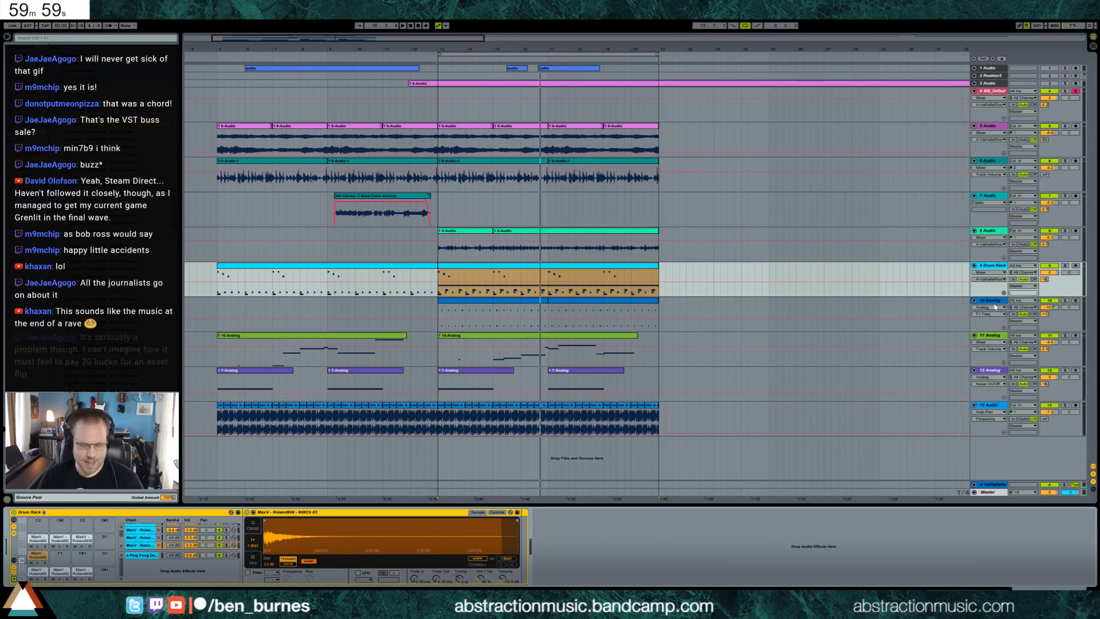
pyautogui.hotkey('ctrl', 'shift', 't')
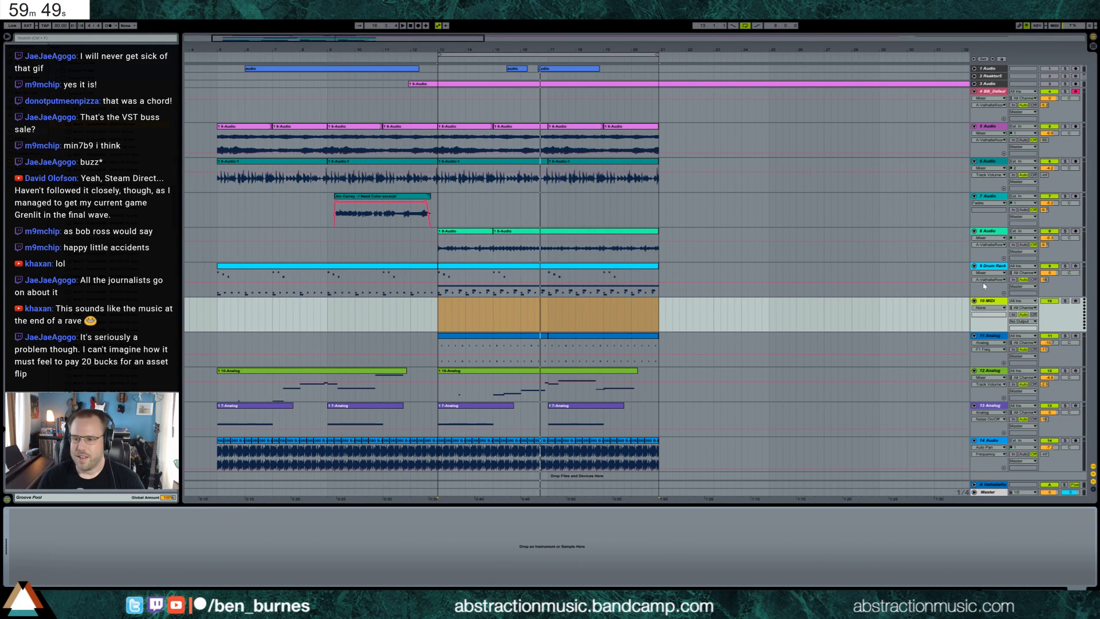
pyautogui.click(439, 310)
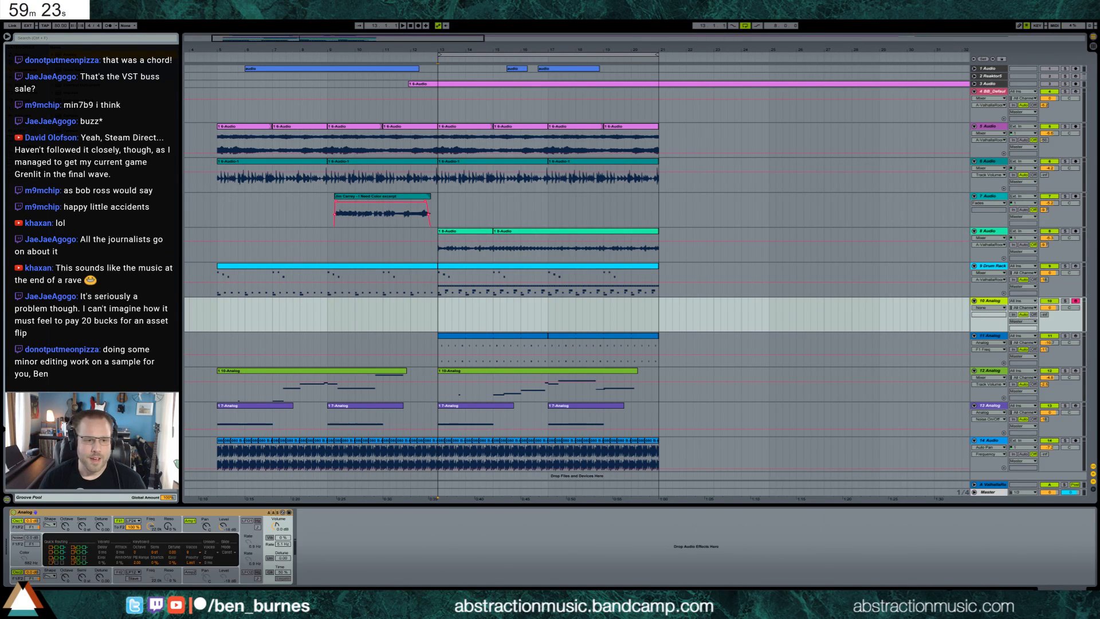
# Step: Enable Unison on the new Analog, raise its detune, and detune oscillator 2 slightly up and oscillator 1 slightly down
pyautogui.click(270, 558)
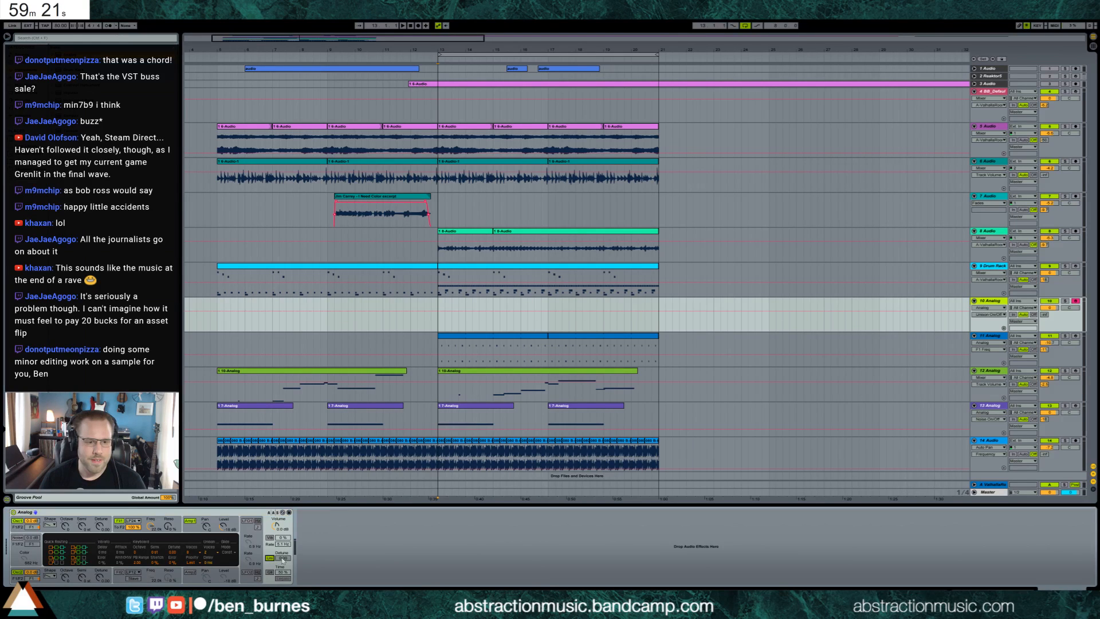
pyautogui.moveTo(283, 558); pyautogui.dragTo(283, 546)
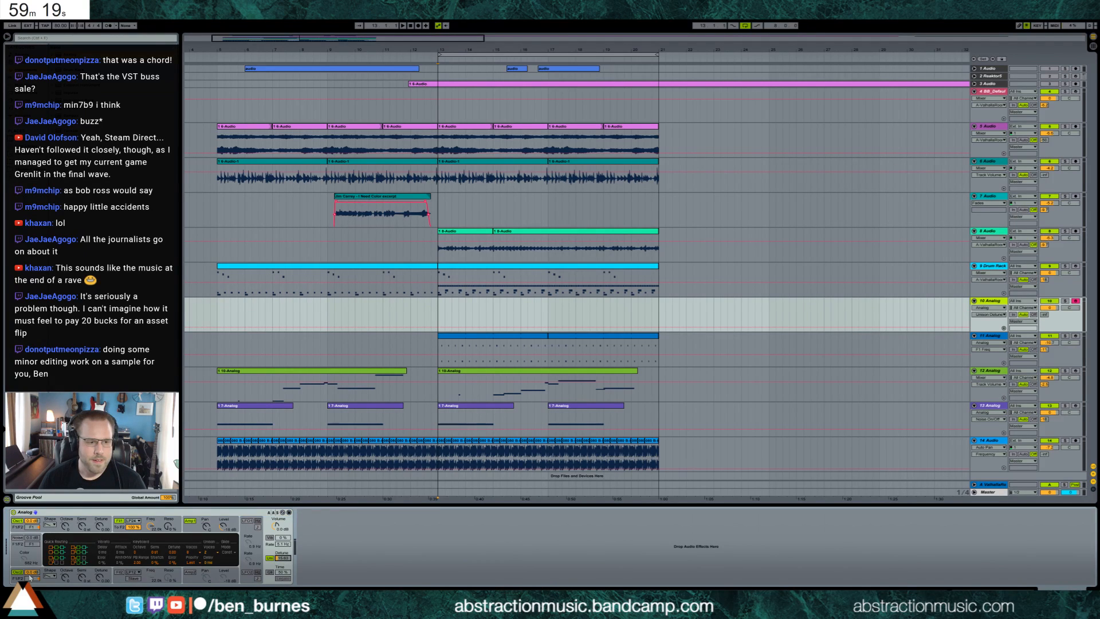
pyautogui.moveTo(102, 580); pyautogui.dragTo(102, 578)
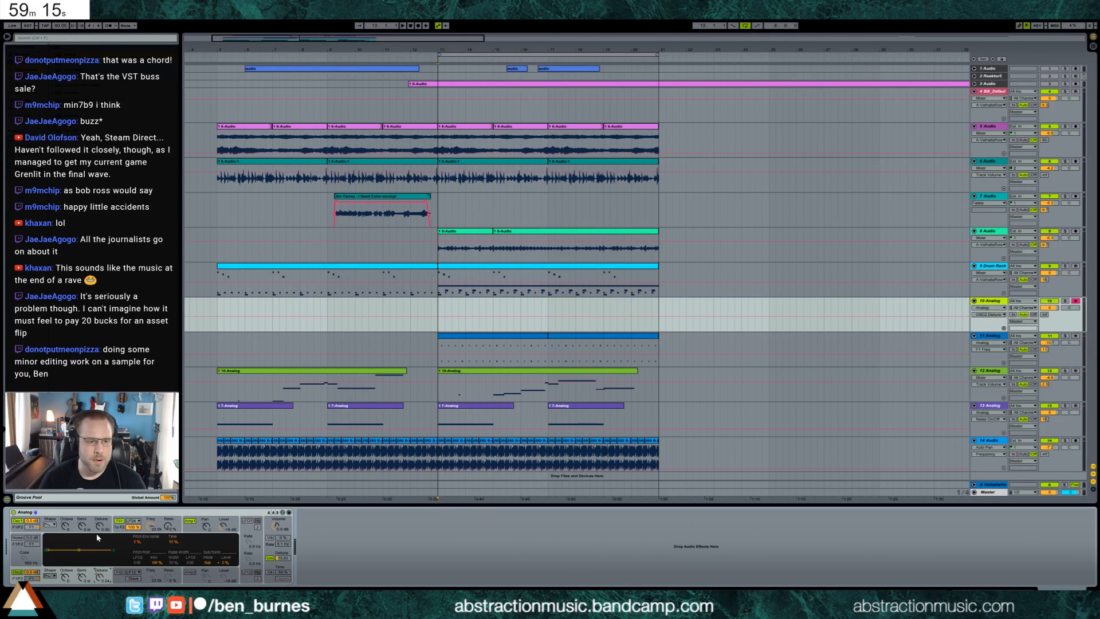
pyautogui.moveTo(100, 526); pyautogui.dragTo(100, 528)
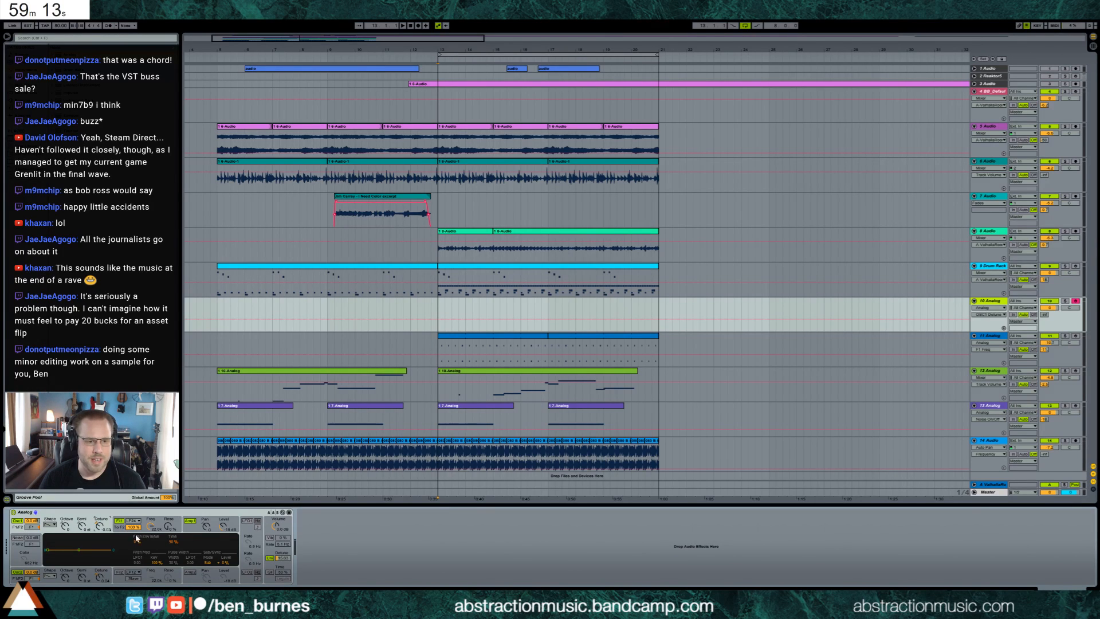
# Step: Raise the resonance of Analog's first filter, lower its envelope's decay and sustain to a short pluck, and reduce the filter frequency
pyautogui.moveTo(168, 527); pyautogui.dragTo(168, 521)
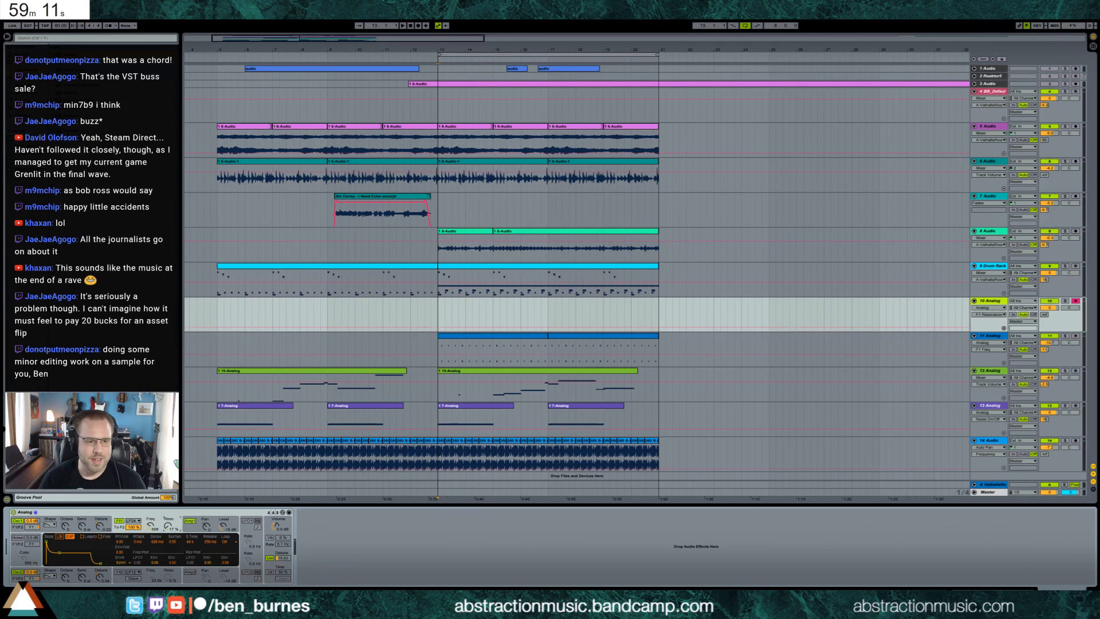
pyautogui.moveTo(62, 555); pyautogui.dragTo(67, 563)
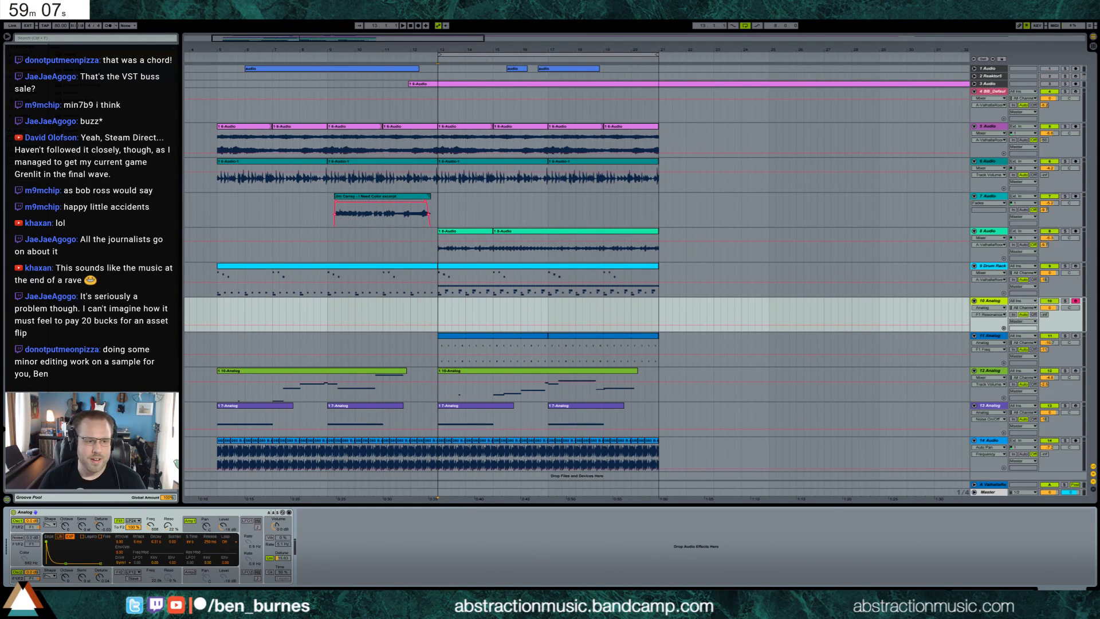
pyautogui.moveTo(151, 526); pyautogui.dragTo(151, 541)
pyautogui.click(169, 526)
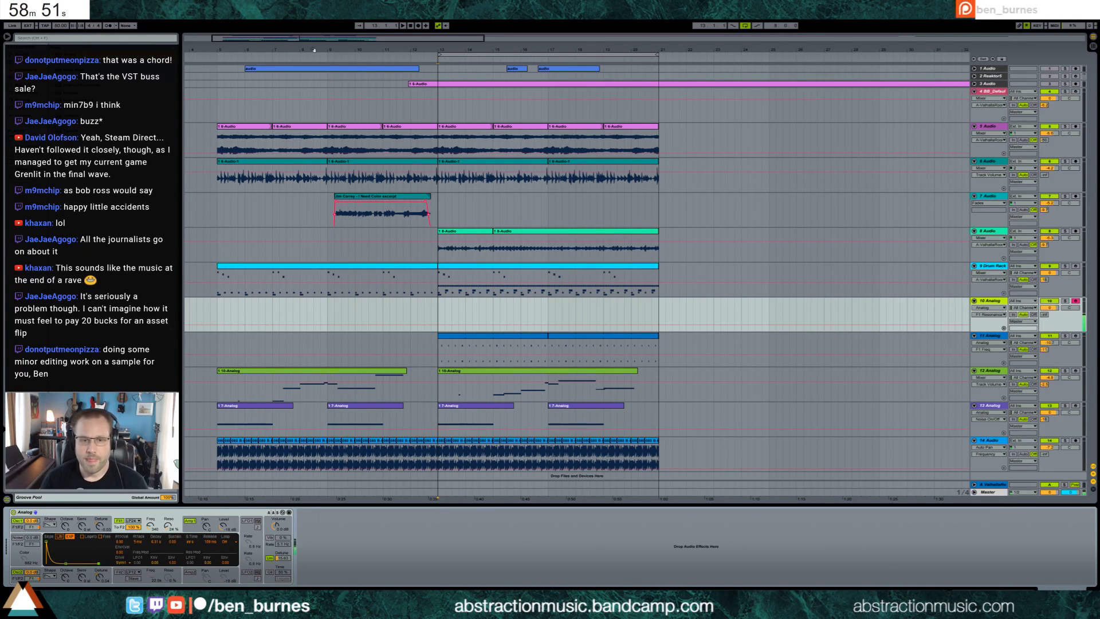
# Step: Raise the new Analog track's send to the ValhallaRoom reverb and adjust its Unison detune
pyautogui.click(1045, 314)
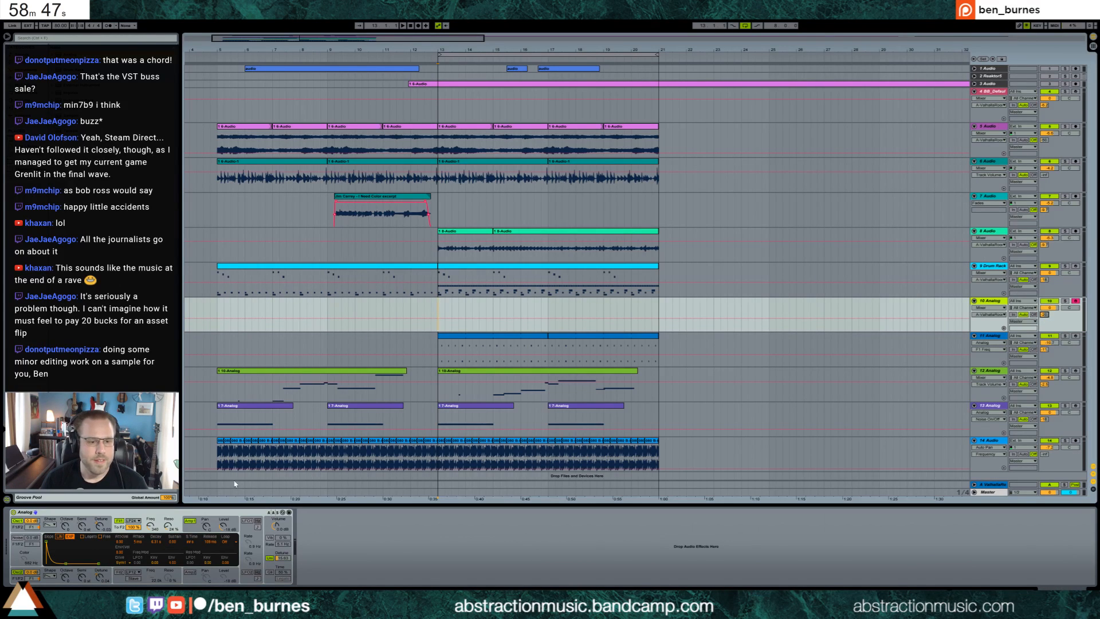
pyautogui.click(281, 559)
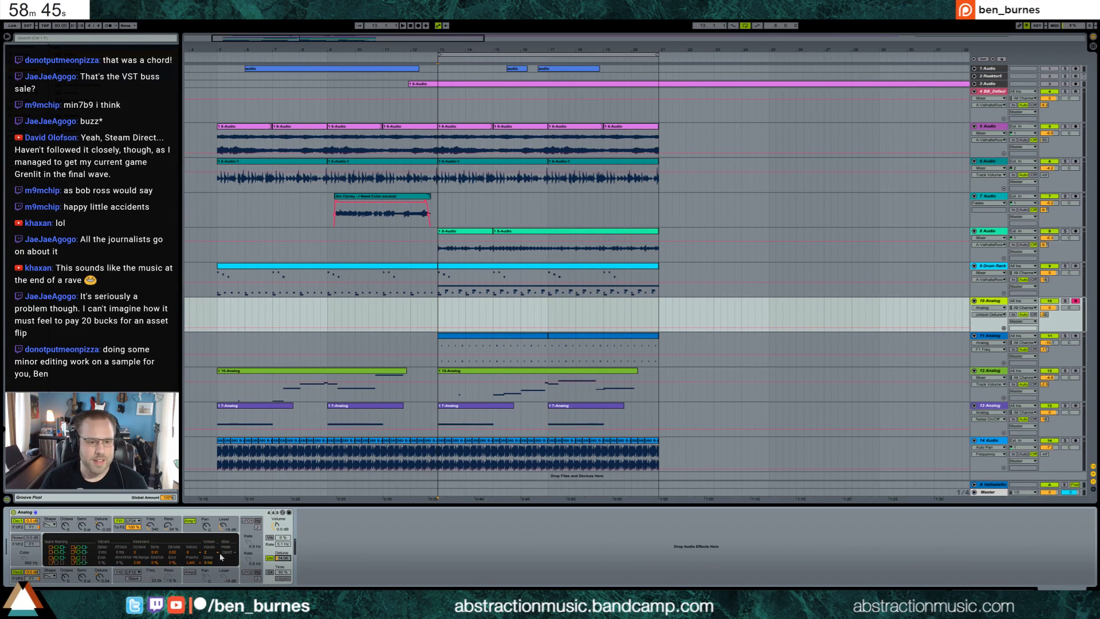
# Step: Choose a different voice count for the new Analog and lower its amp envelope's sustain to a short pluck
pyautogui.click(195, 552)
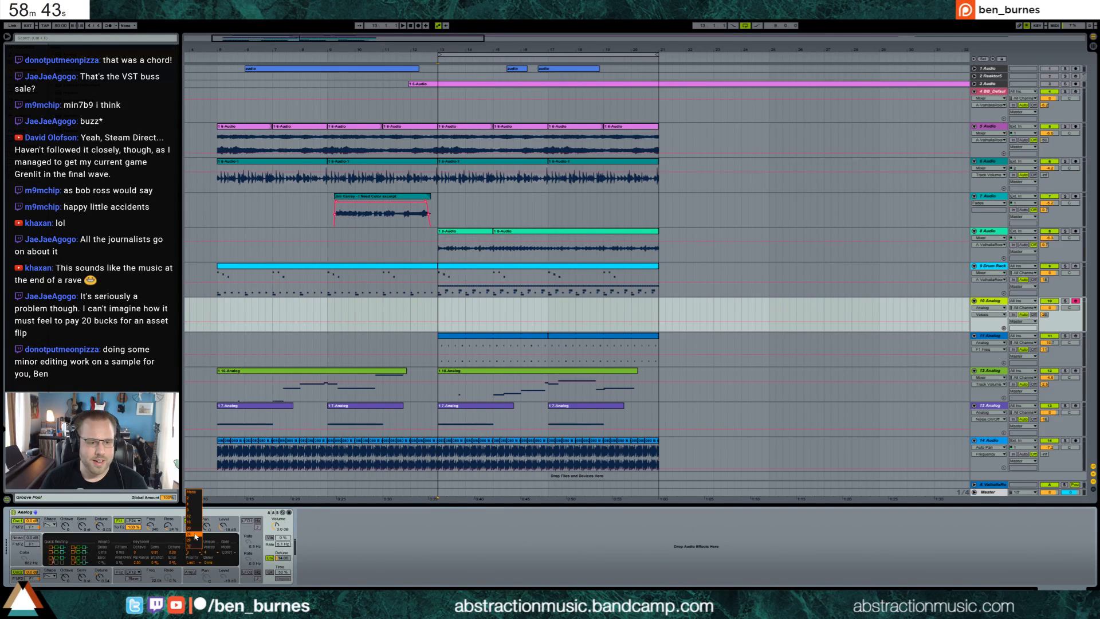
pyautogui.click(194, 534)
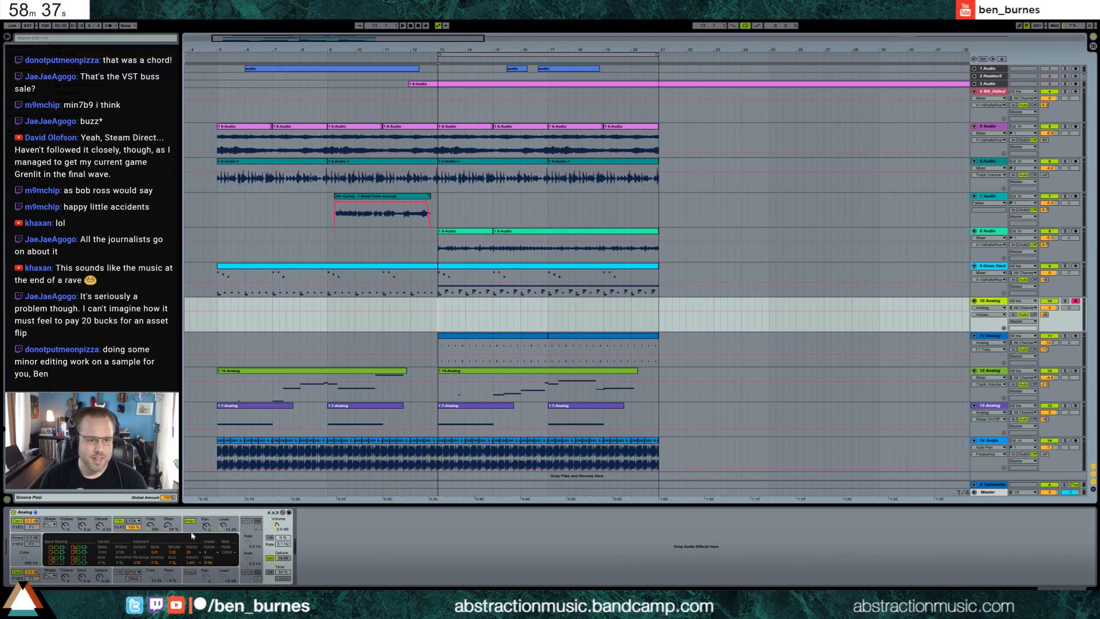
pyautogui.click(190, 528)
pyautogui.moveTo(60, 554); pyautogui.dragTo(62, 564)
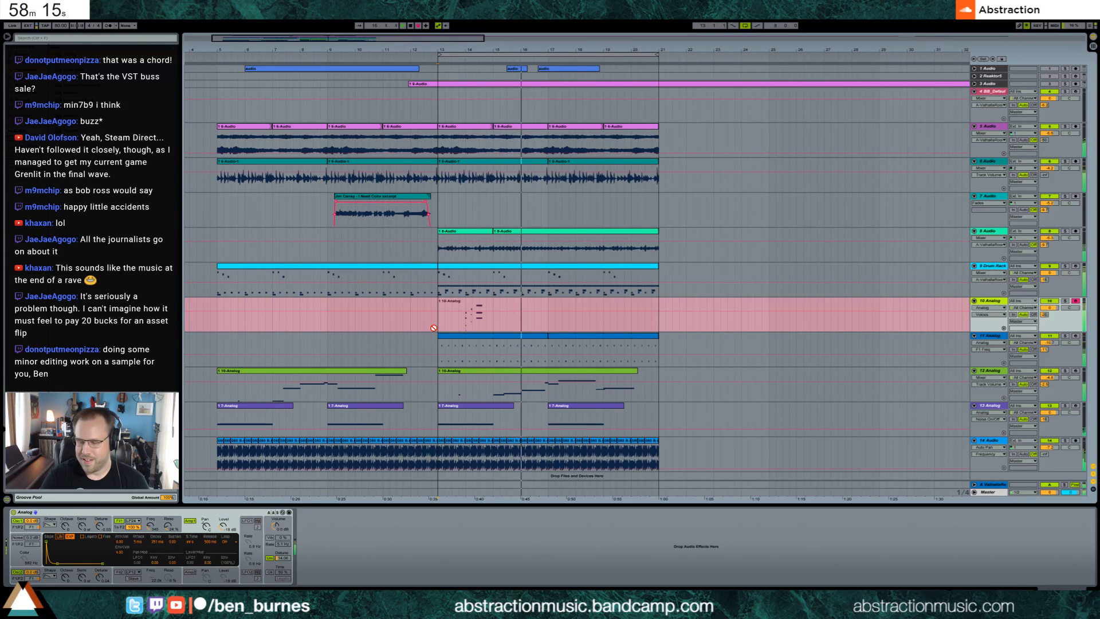
# Step: Finish recording chords on the pluck track from bar 13, trim the clip to end at bar 15, and play it back
pyautogui.press('space')
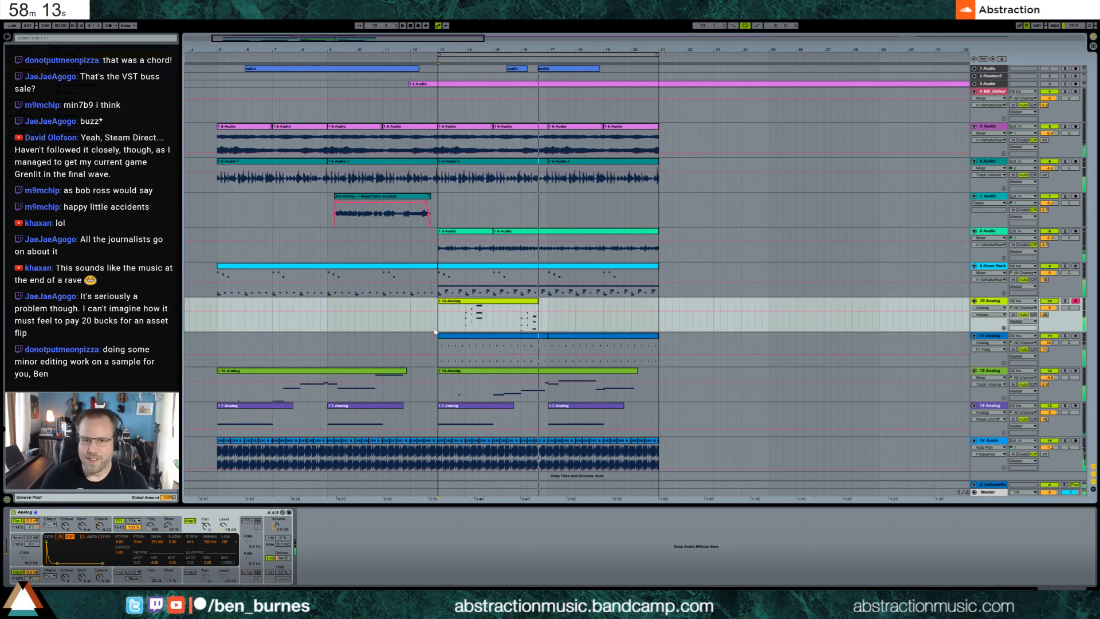
pyautogui.hotkey('ctrl', 'z')
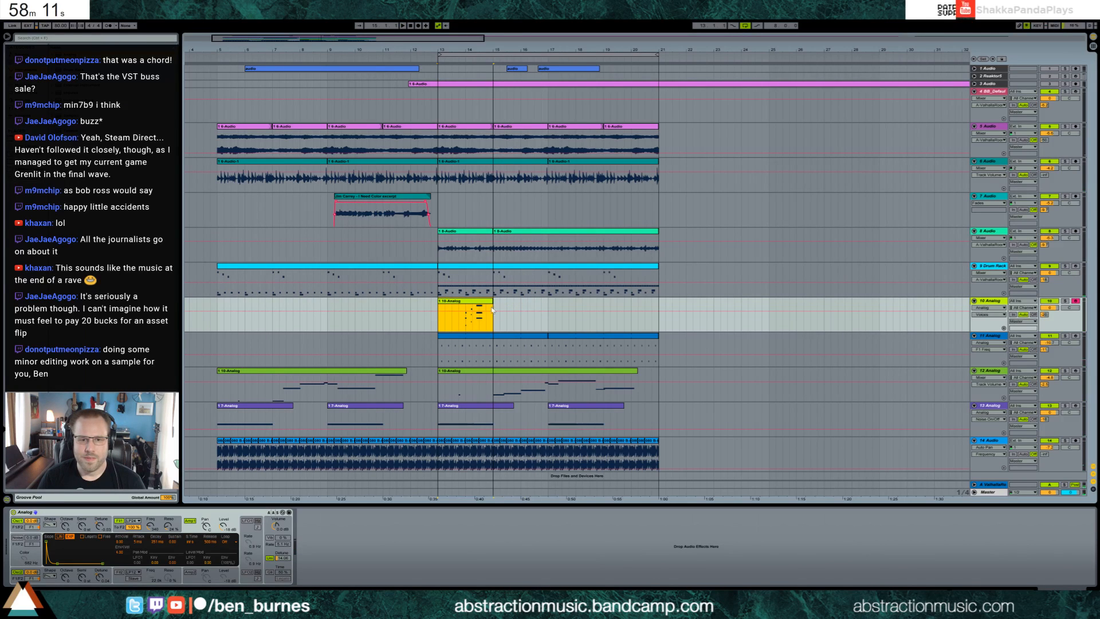
pyautogui.press('space')
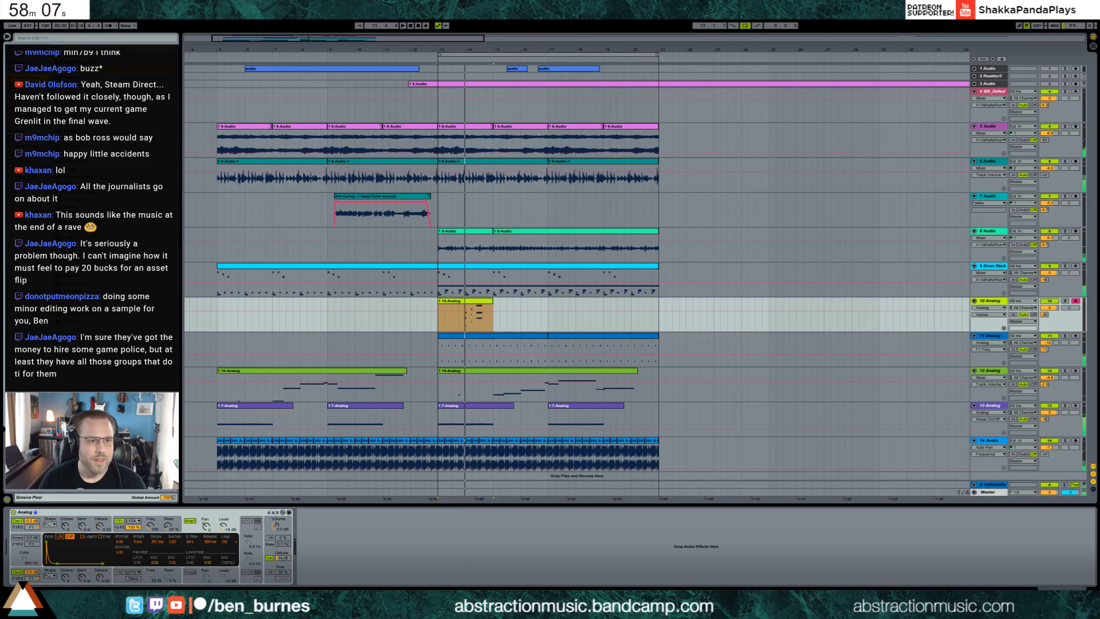
# Step: Add a Ping Pong Delay after the pluck Analog and shift its filter band slightly lower
pyautogui.moveTo(338, 549); pyautogui.dragTo(345, 556)
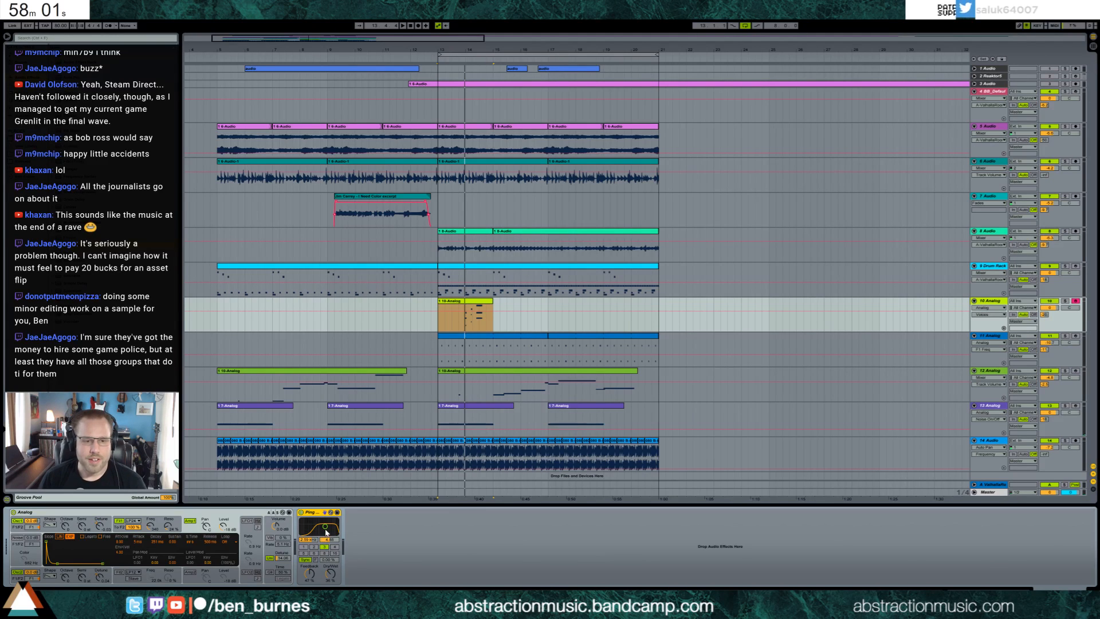
pyautogui.moveTo(325, 526); pyautogui.dragTo(323, 526)
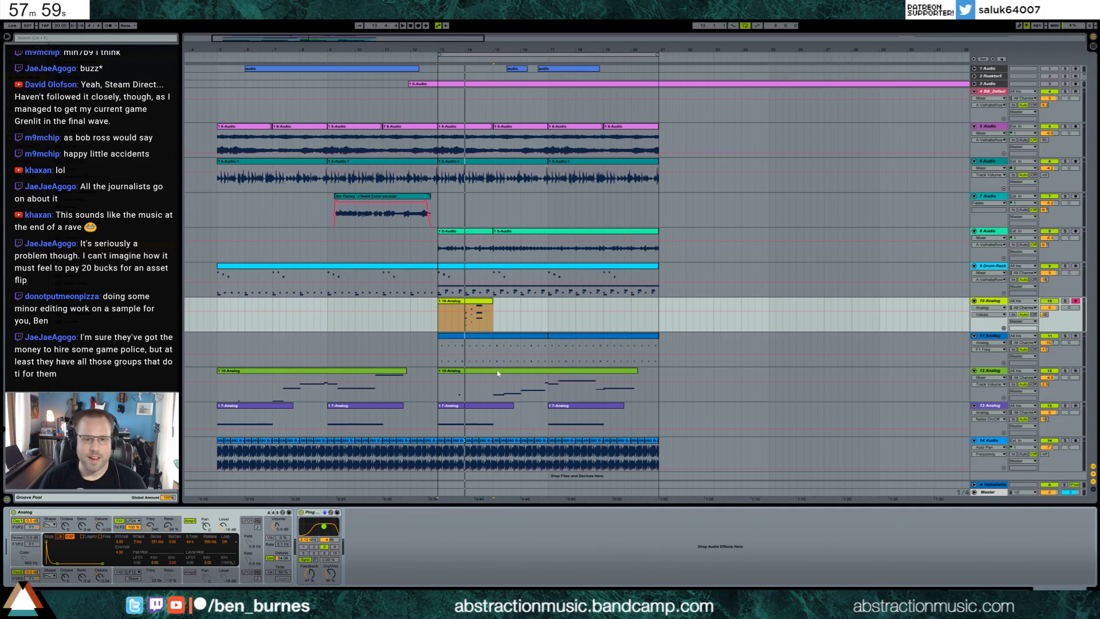
pyautogui.moveTo(438, 300); pyautogui.dragTo(464, 310)
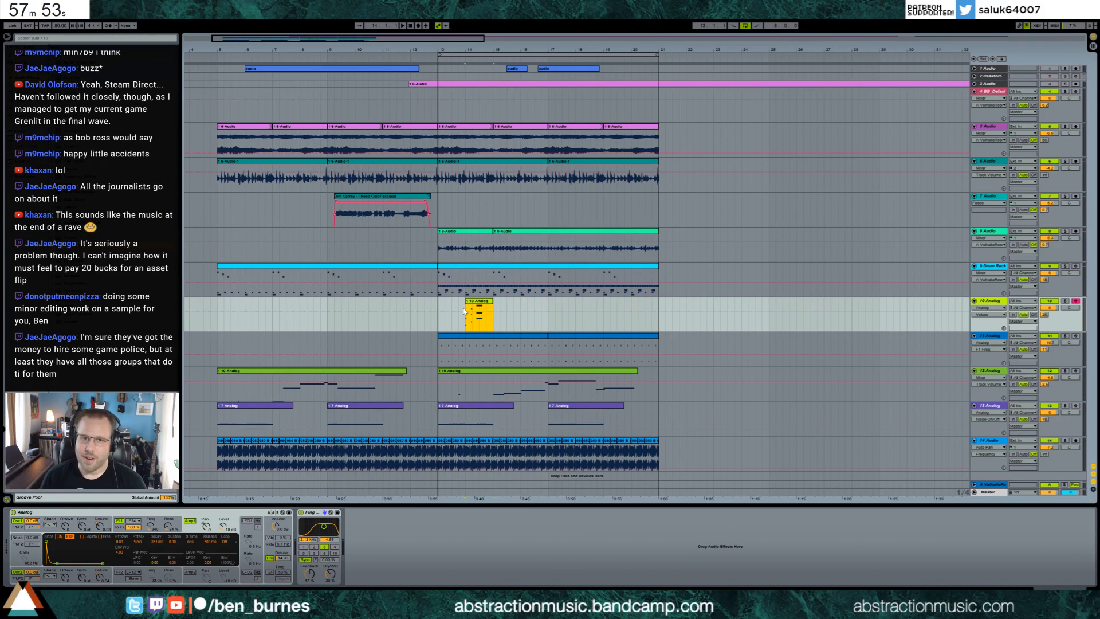
pyautogui.click(468, 331)
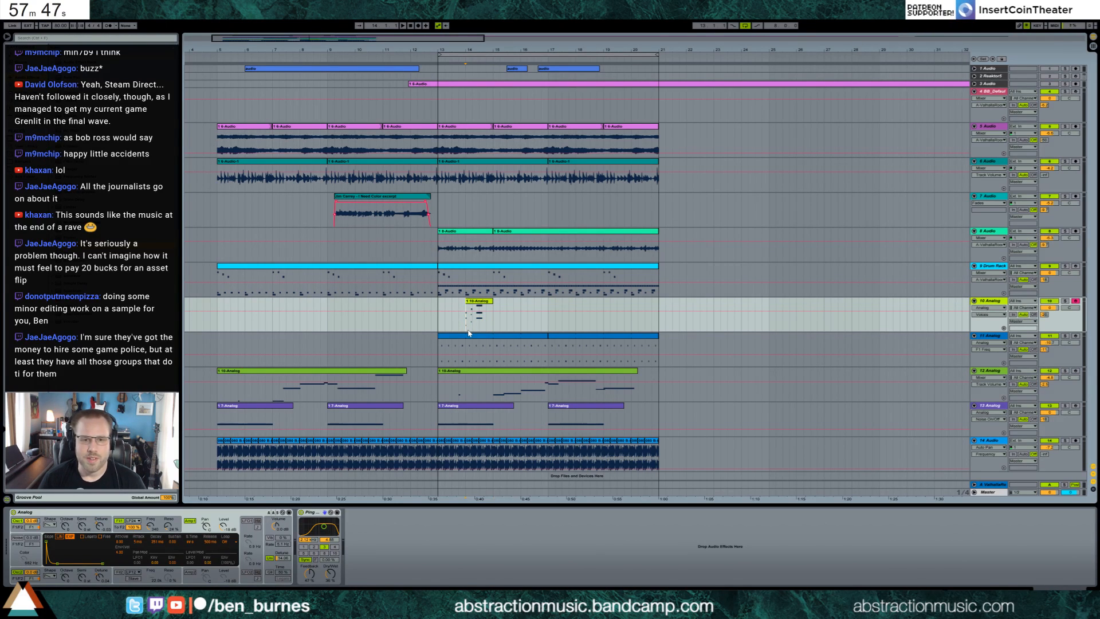
pyautogui.press('space')
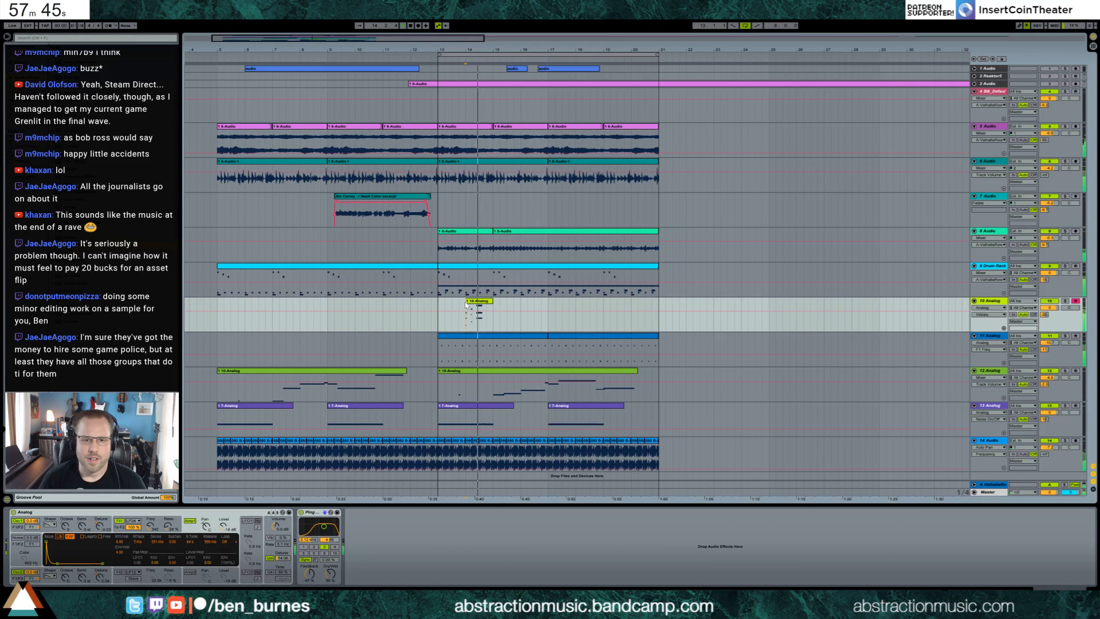
pyautogui.click(463, 302)
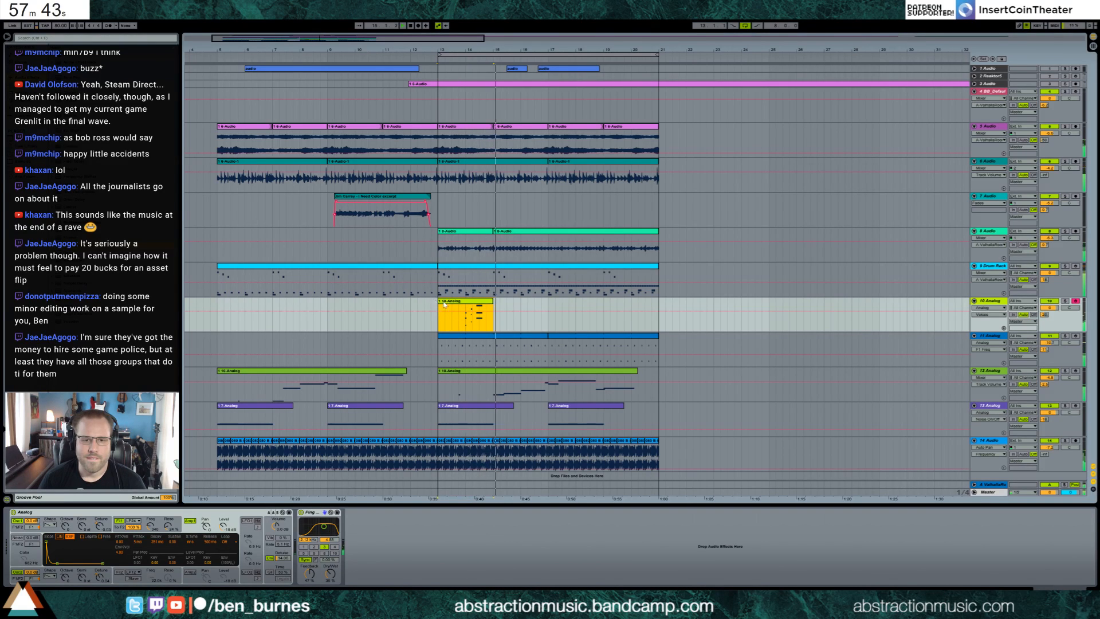
# Step: Open the bar 13 pluck clip's notes and align the starts of its three chords with the grid
pyautogui.doubleClick(462, 302)
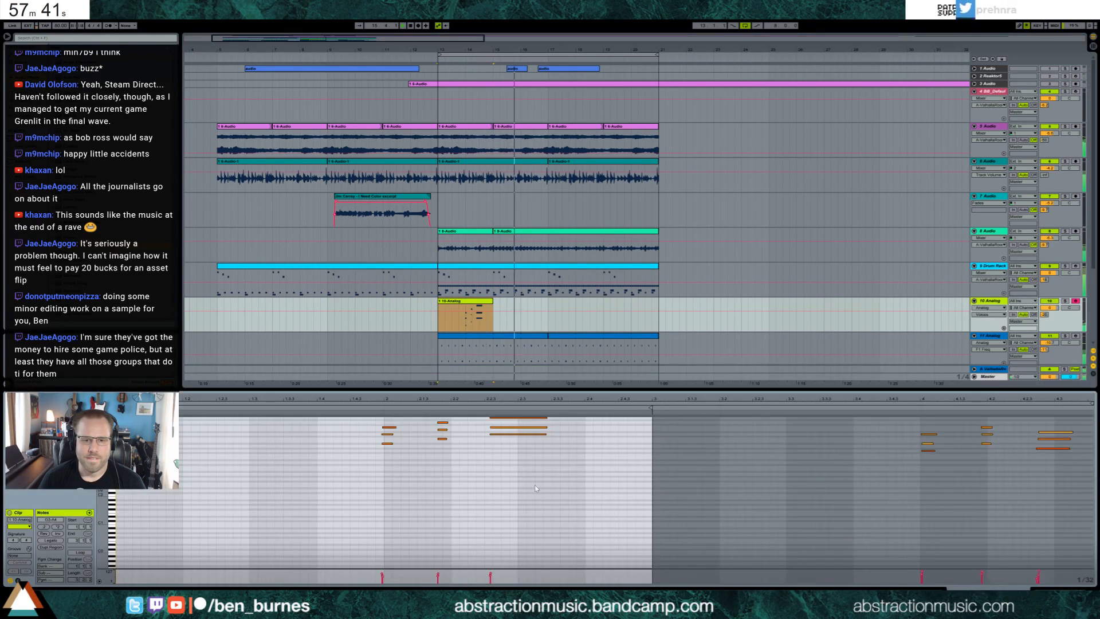
pyautogui.moveTo(393, 437); pyautogui.dragTo(496, 434)
pyautogui.click(442, 428)
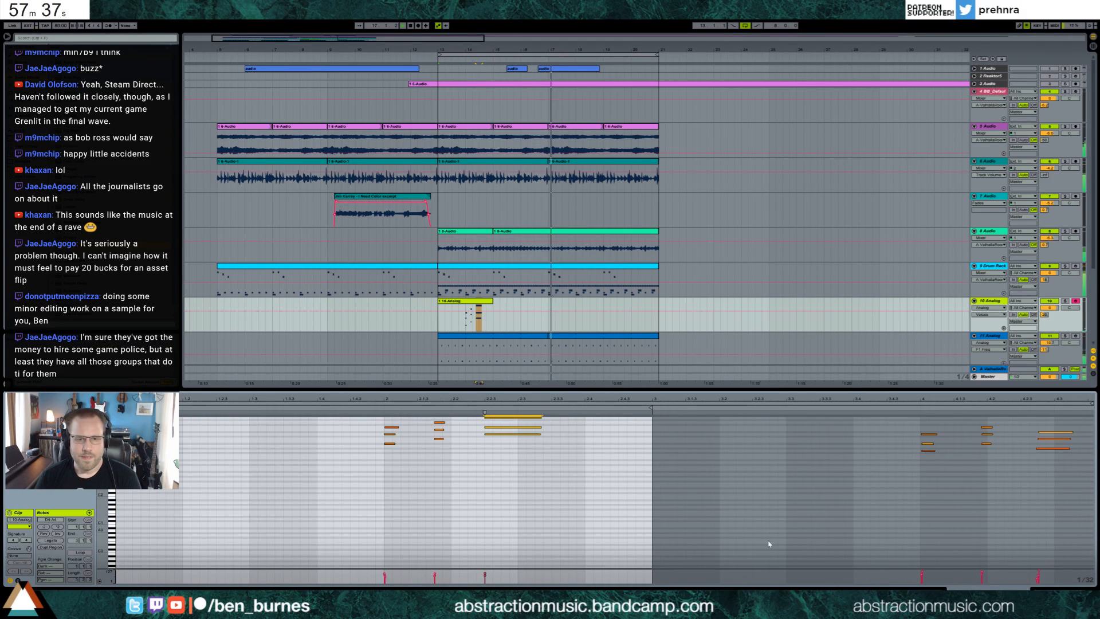
# Step: Copy the corrected pluck clip to bar 17 on the same track
pyautogui.click(467, 313)
pyautogui.hotkey('ctrl', 'c')
pyautogui.click(554, 320)
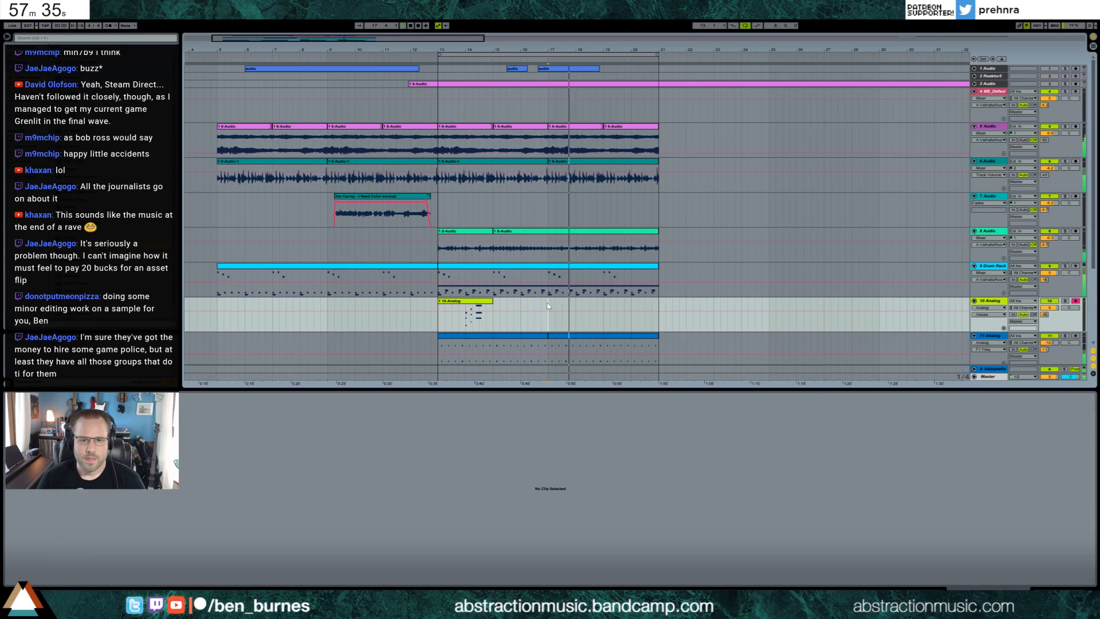
pyautogui.hotkey('ctrl', 'v')
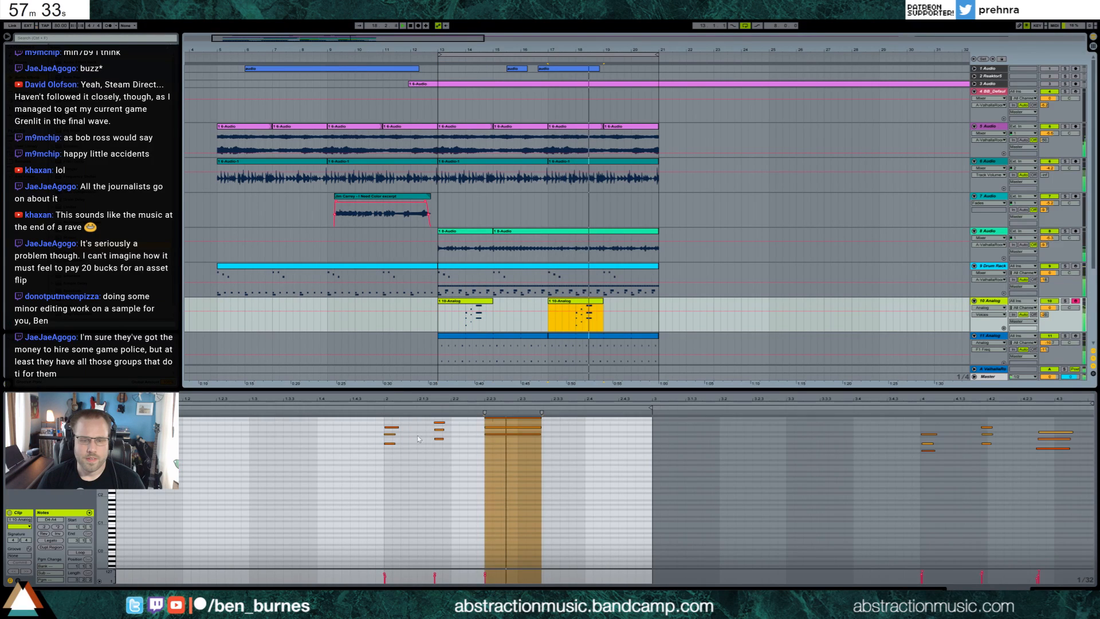
# Step: Adjust the Ping Pong Delay's beat division and dry/wet amount, and raise the pluck track's send to the ValhallaRoom reverb
pyautogui.hotkey('shift', 'Tab')
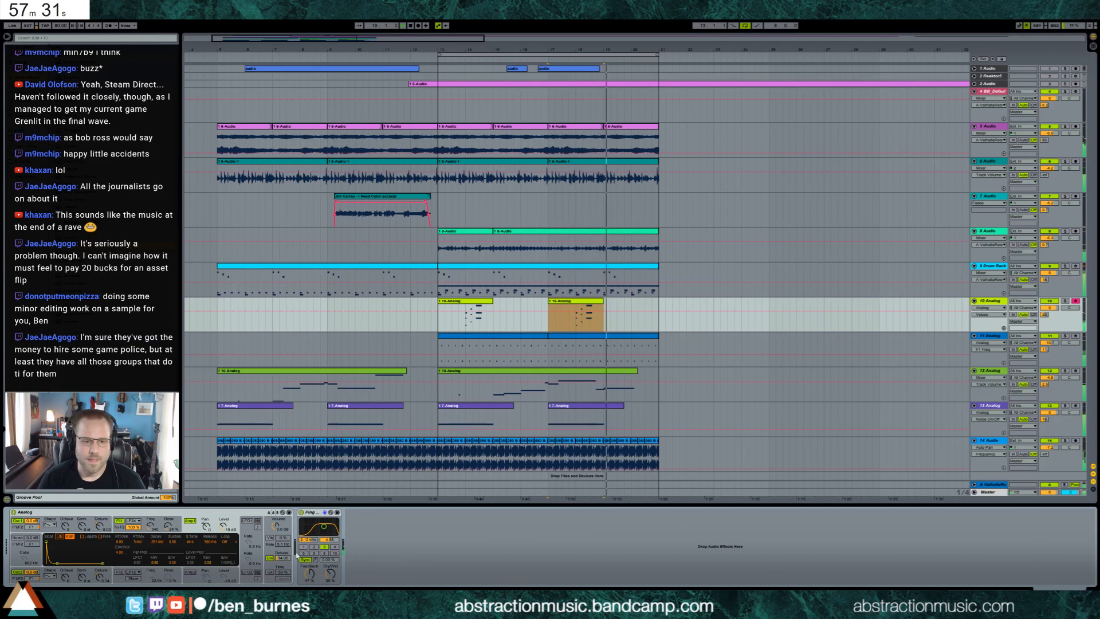
pyautogui.click(304, 554)
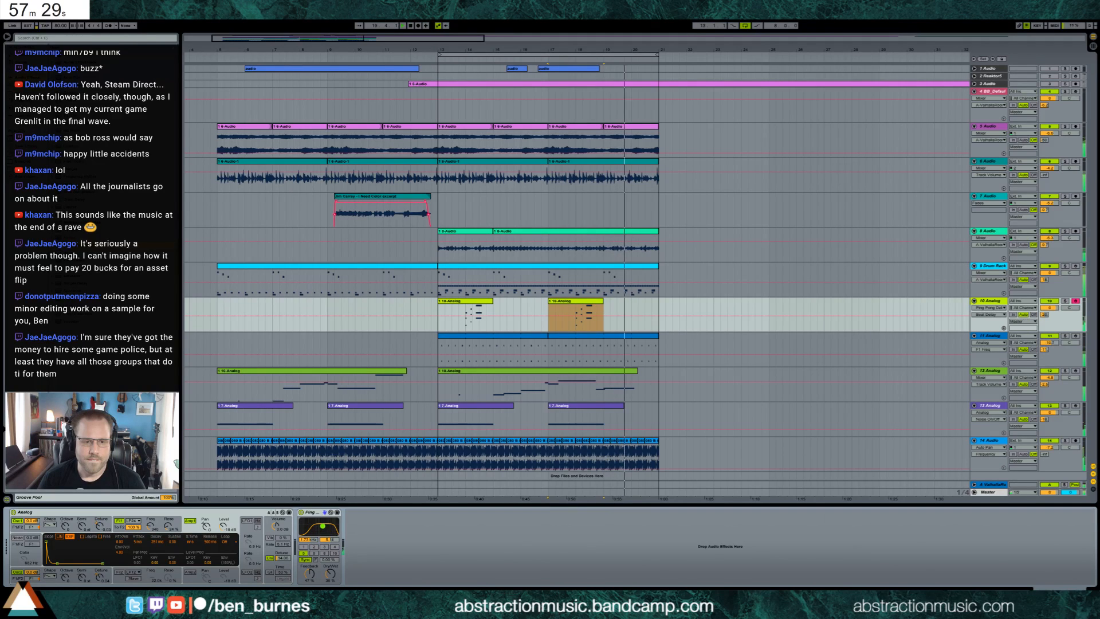
pyautogui.moveTo(310, 575); pyautogui.dragTo(330, 581)
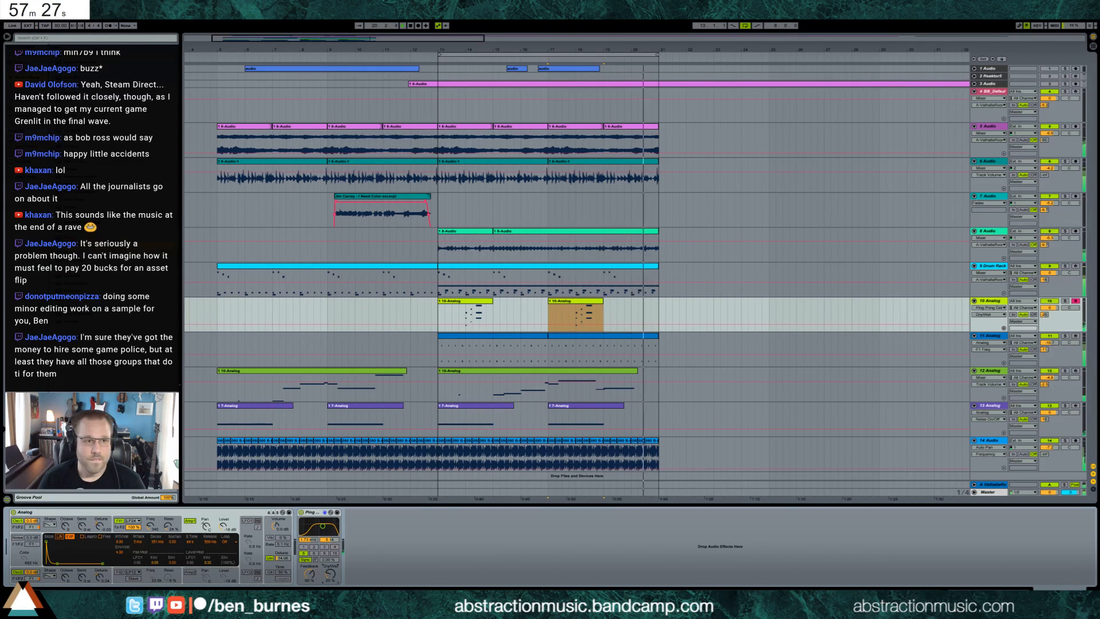
pyautogui.moveTo(1044, 315); pyautogui.dragTo(1045, 299)
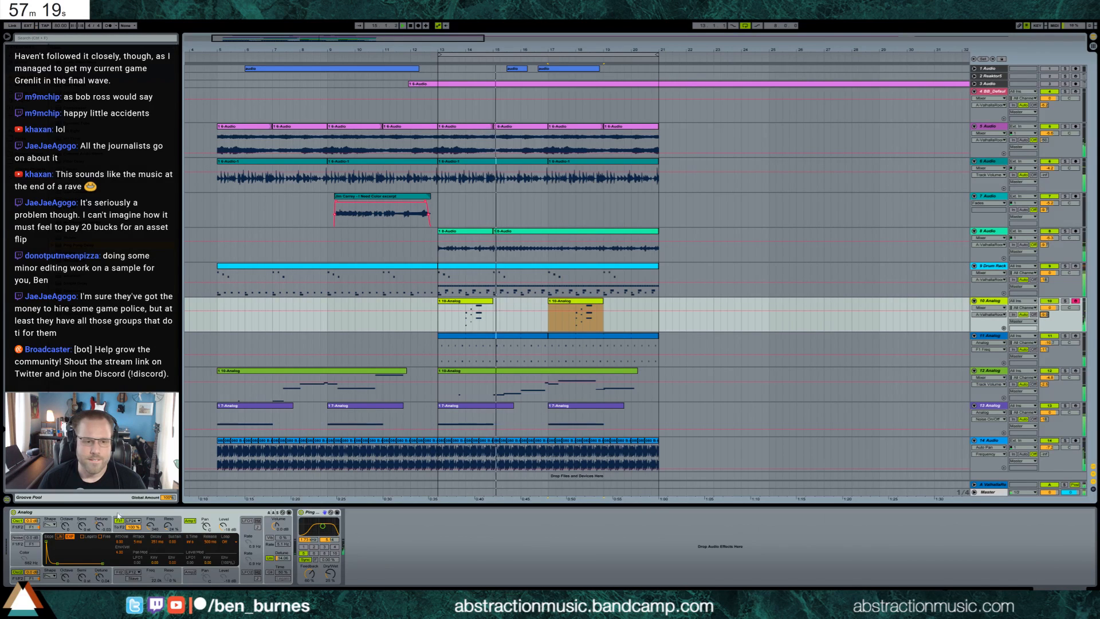
# Step: Transpose all notes of the bar 13 pluck clip down two octaves and replace the bar 17 clip with a copy of it
pyautogui.doubleClick(486, 301)
pyautogui.click(425, 512)
pyautogui.hotkey('ctrl', 'a')
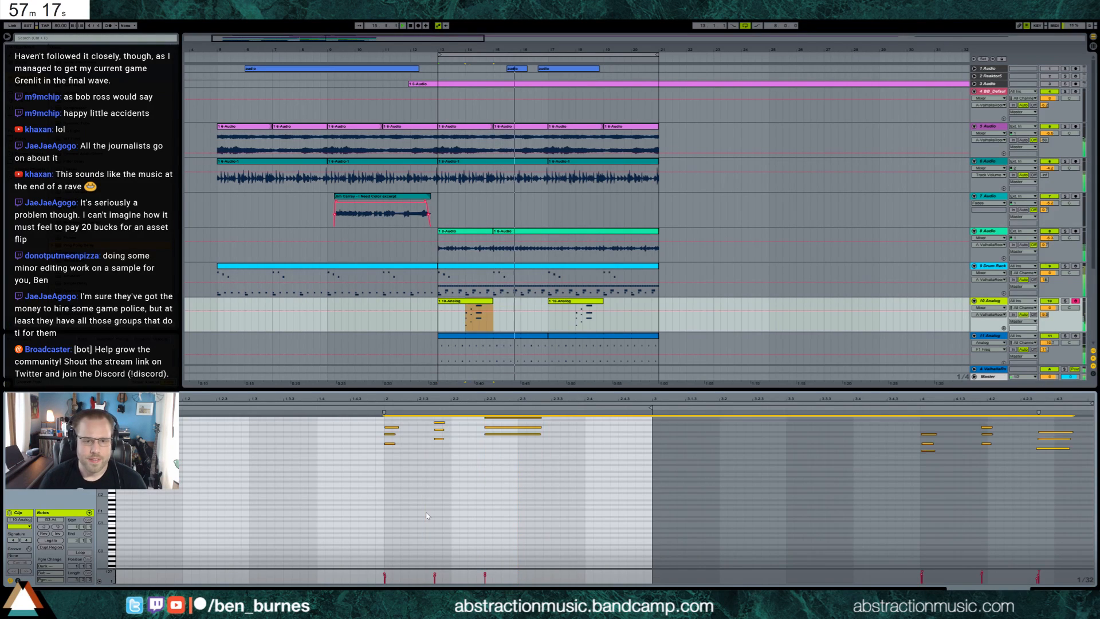
pyautogui.hotkey('shift', 'Down')
pyautogui.hotkey('shift', 'Down')
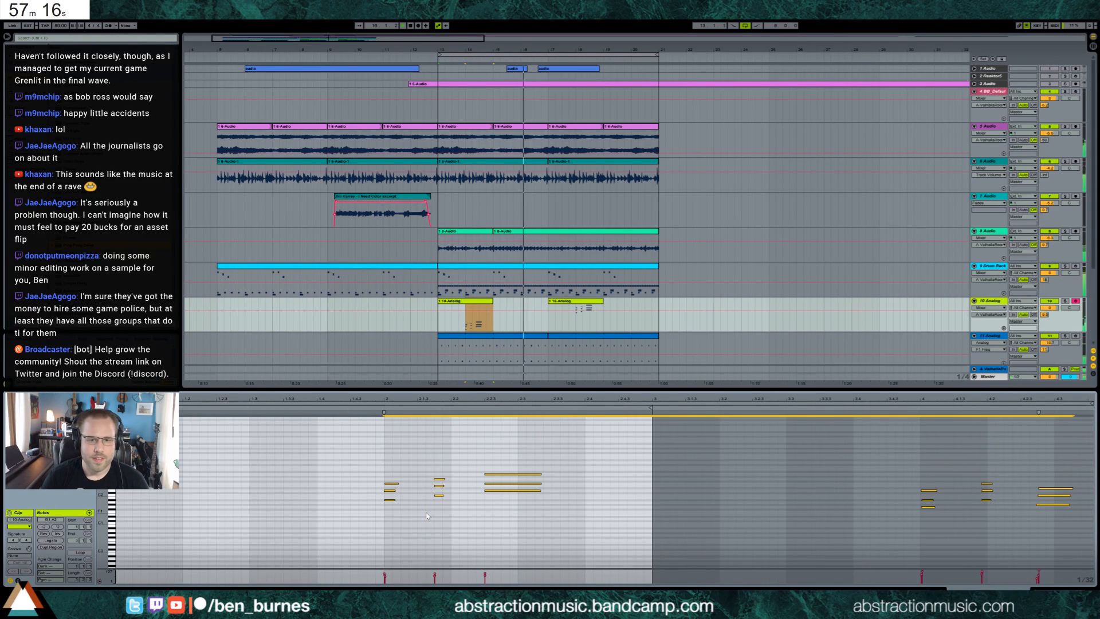
pyautogui.click(479, 301)
pyautogui.click(558, 304)
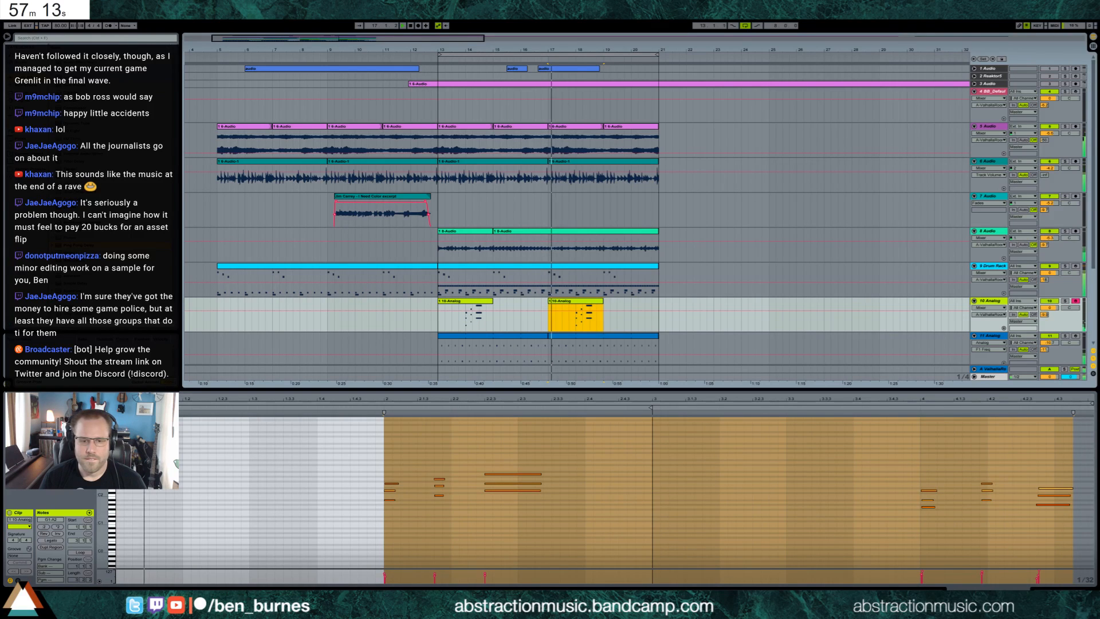
# Step: Slightly lower the first filter's frequency on the pluck Analog
pyautogui.hotkey('shift', 'Tab')
pyautogui.moveTo(150, 526); pyautogui.dragTo(151, 530)
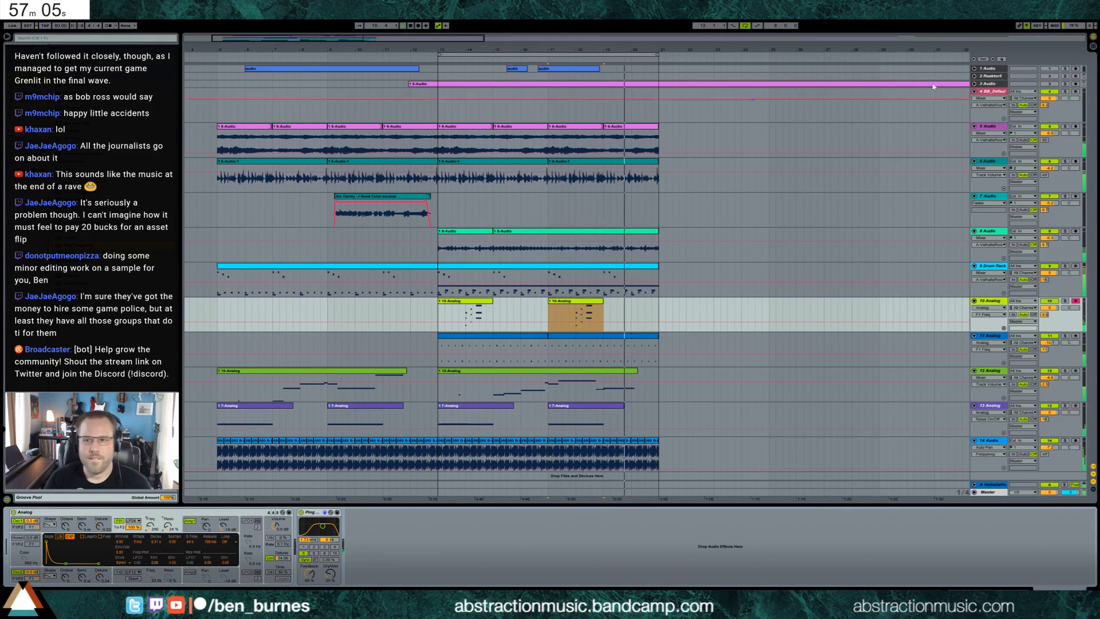
# Step: Insert a MIDI track with an Analog instrument below the 5 Audio track, enable its Unison and adjust the detune
pyautogui.click(989, 128)
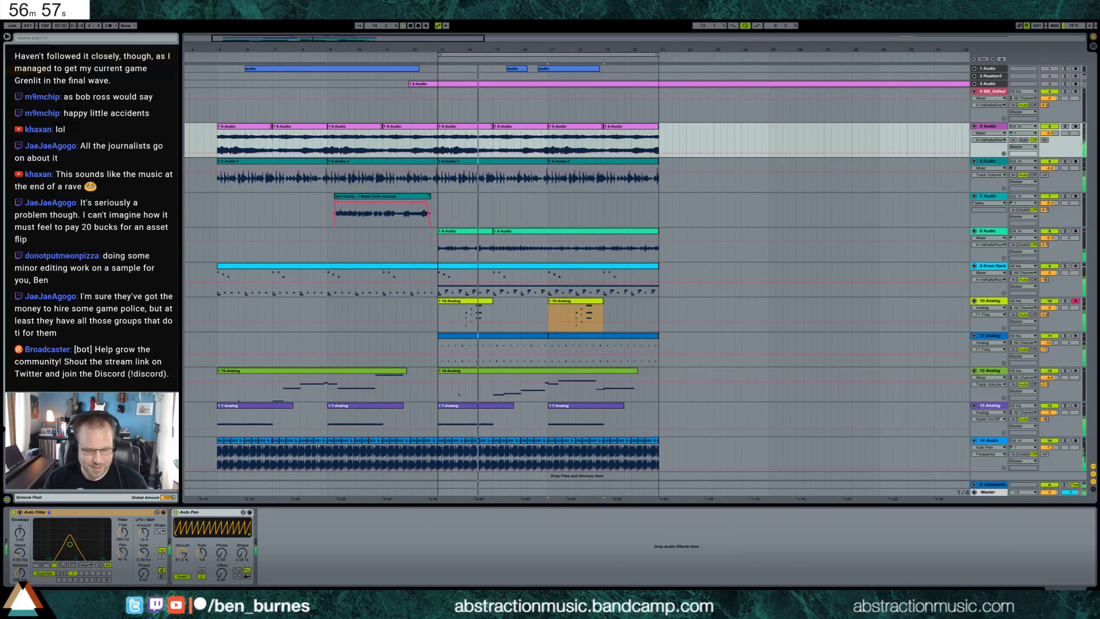
pyautogui.hotkey('ctrl', 'shift', 't')
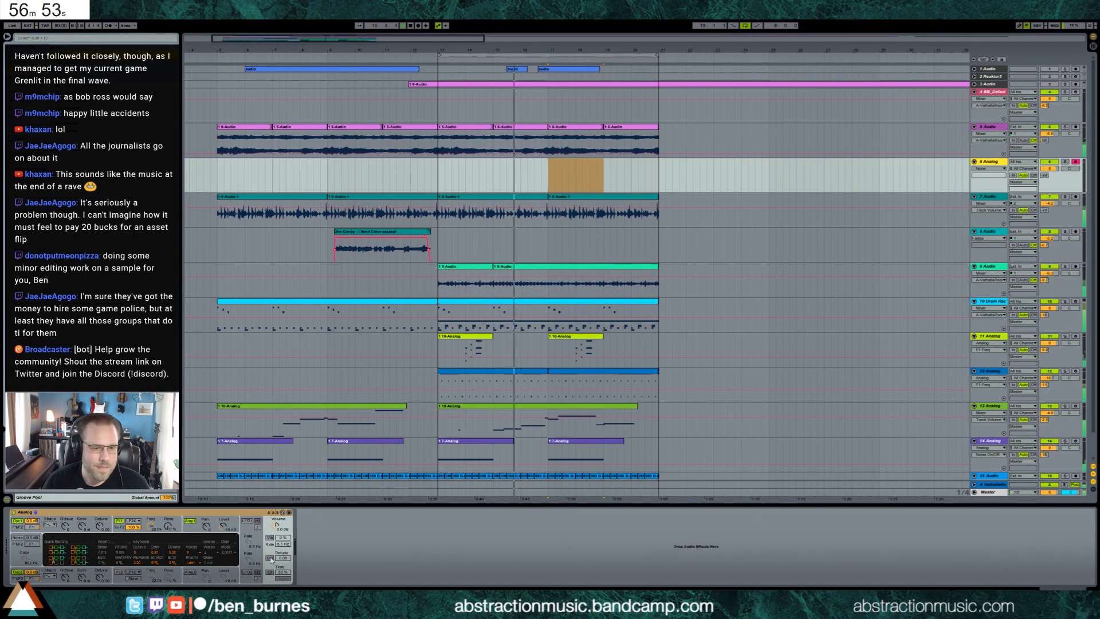
pyautogui.click(270, 558)
pyautogui.moveTo(281, 558); pyautogui.dragTo(280, 560)
# Step: Raise the new Analog's first filter resonance, reduce its frequency, and lower the filter envelope's decay and sustain
pyautogui.moveTo(168, 526); pyautogui.dragTo(151, 550)
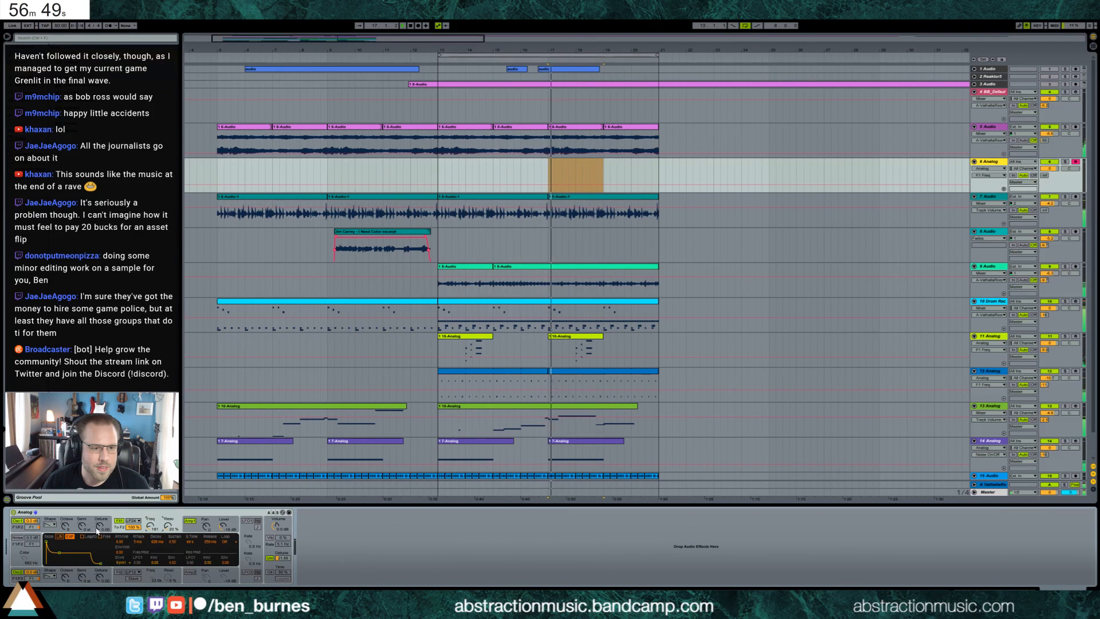
pyautogui.moveTo(61, 555); pyautogui.dragTo(55, 559)
pyautogui.moveTo(170, 564); pyautogui.dragTo(170, 575)
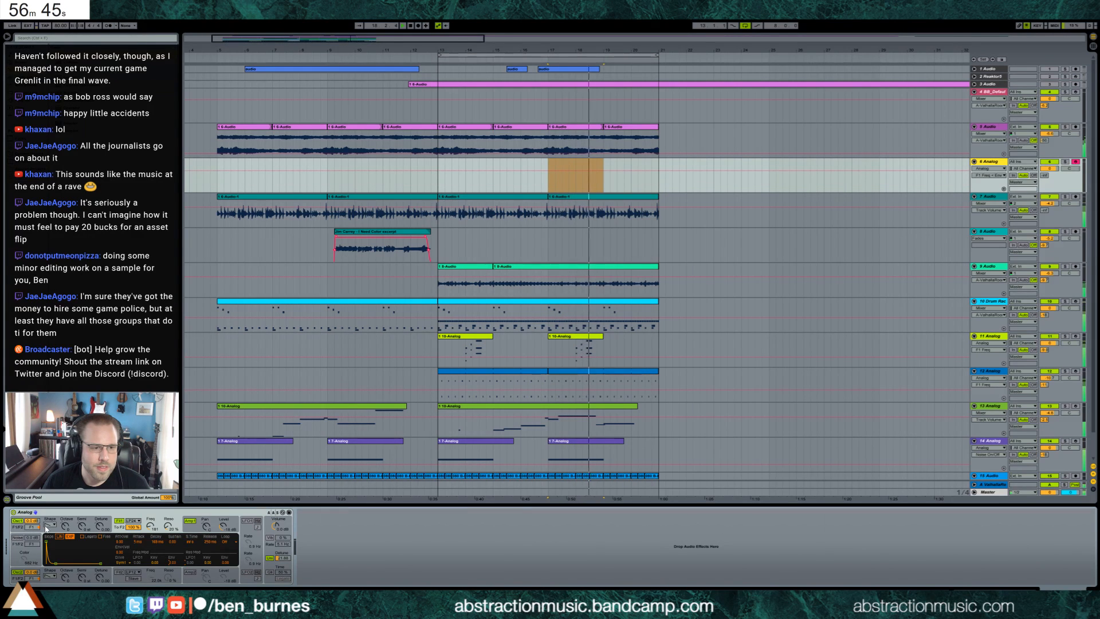
# Step: Adjust the new Analog's amp envelope, place the playback start at bar 13, and return to its first filter's settings
pyautogui.click(438, 189)
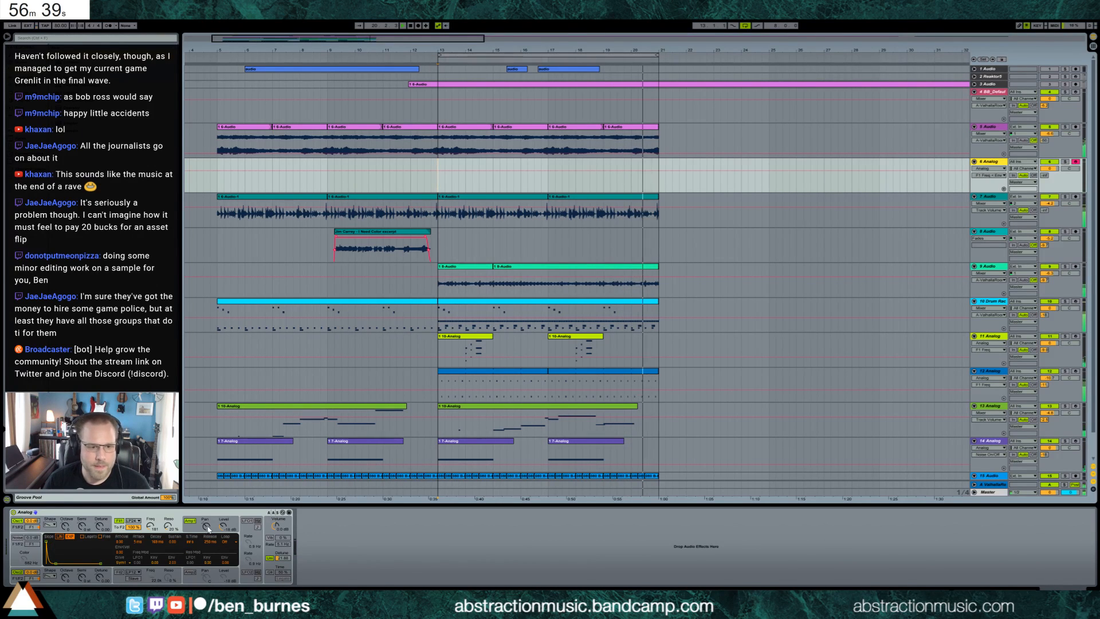
pyautogui.moveTo(45, 537)
pyautogui.mouseDown()
pyautogui.moveTo(58, 555)
pyautogui.moveTo(56, 540)
pyautogui.mouseUp()
pyautogui.click(434, 184)
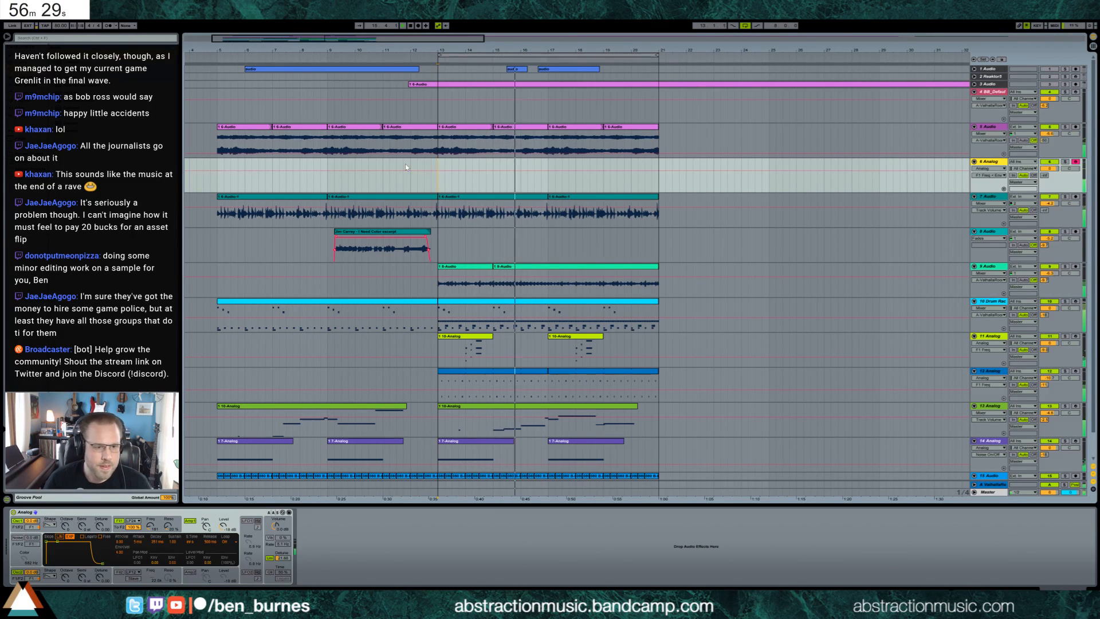
pyautogui.click(119, 528)
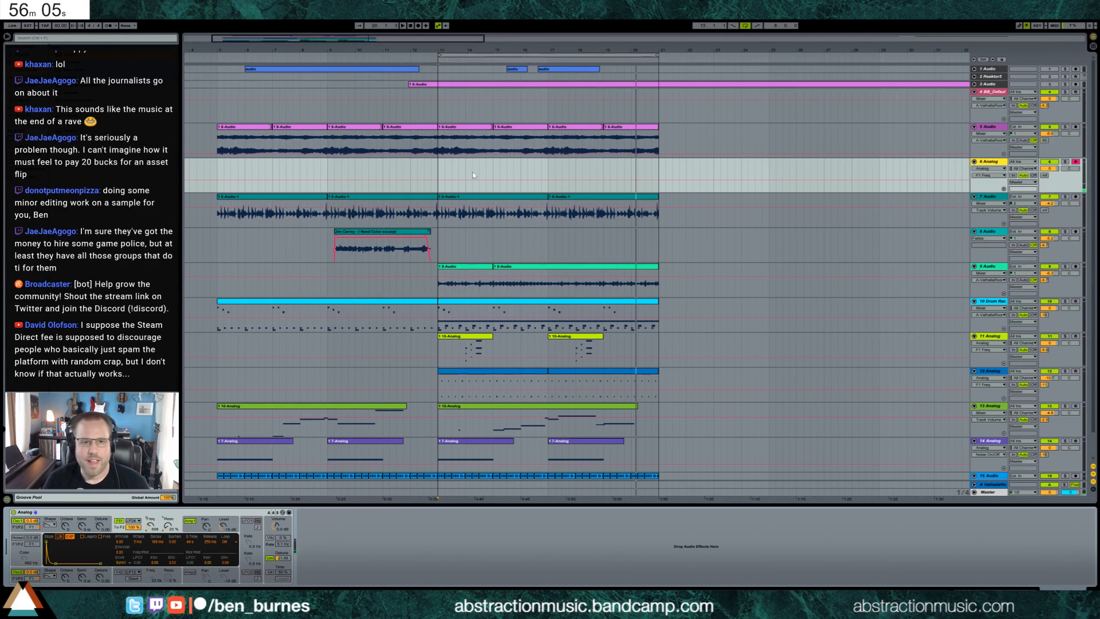
# Step: Record a sustained chord on the new Analog track from bar 13 to bar 15
pyautogui.press('space')
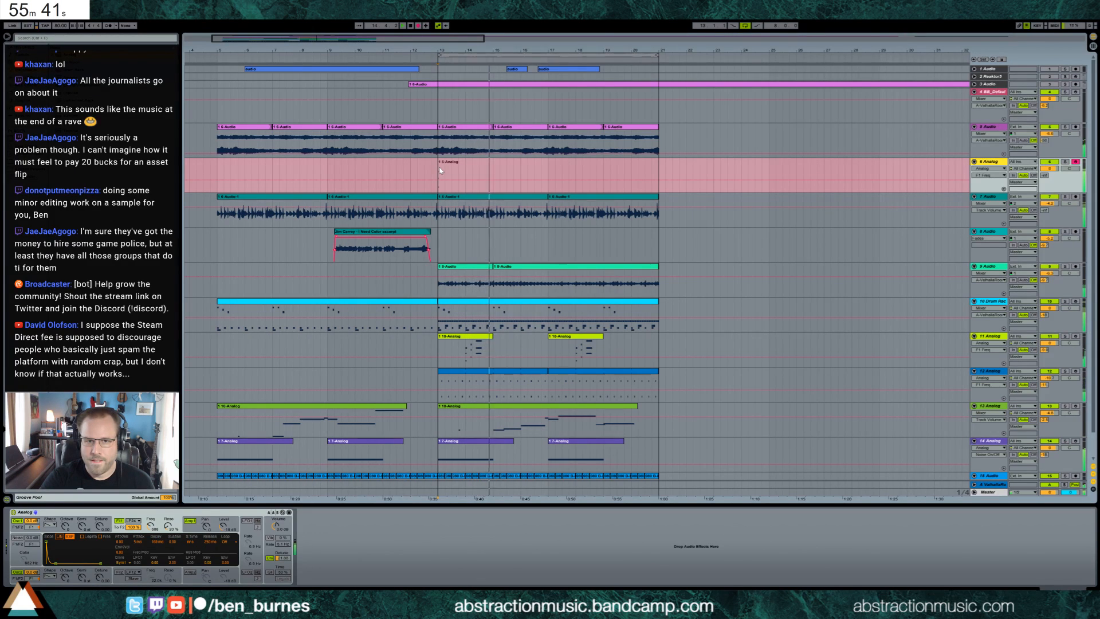
pyautogui.press('space')
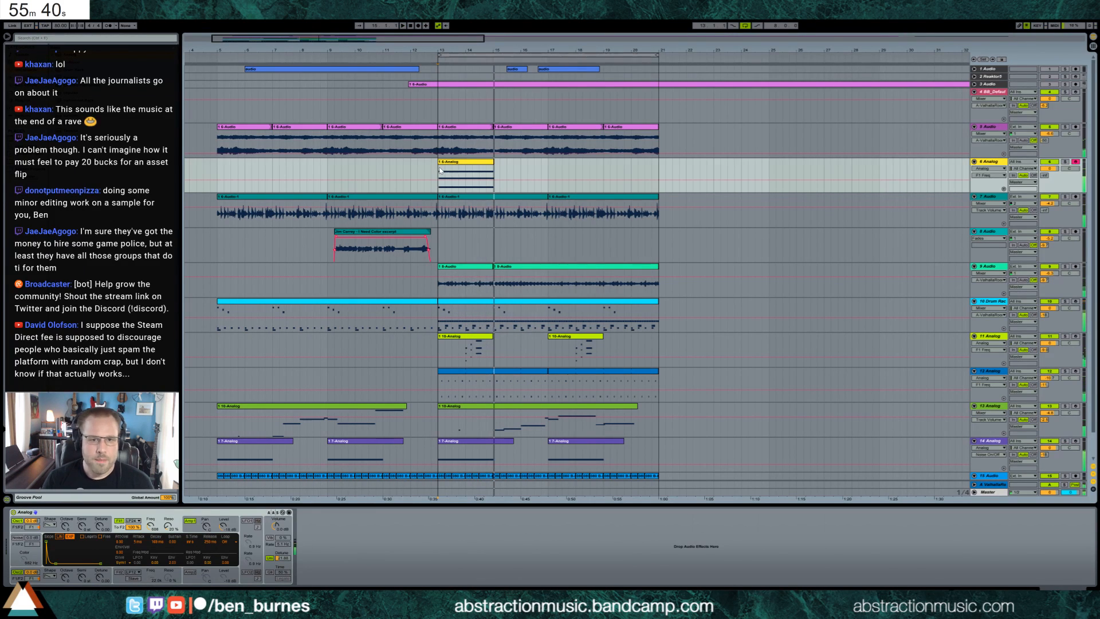
# Step: Copy the Auto Pan effect from the 5 Audio track onto the 6 Analog track
pyautogui.click(461, 132)
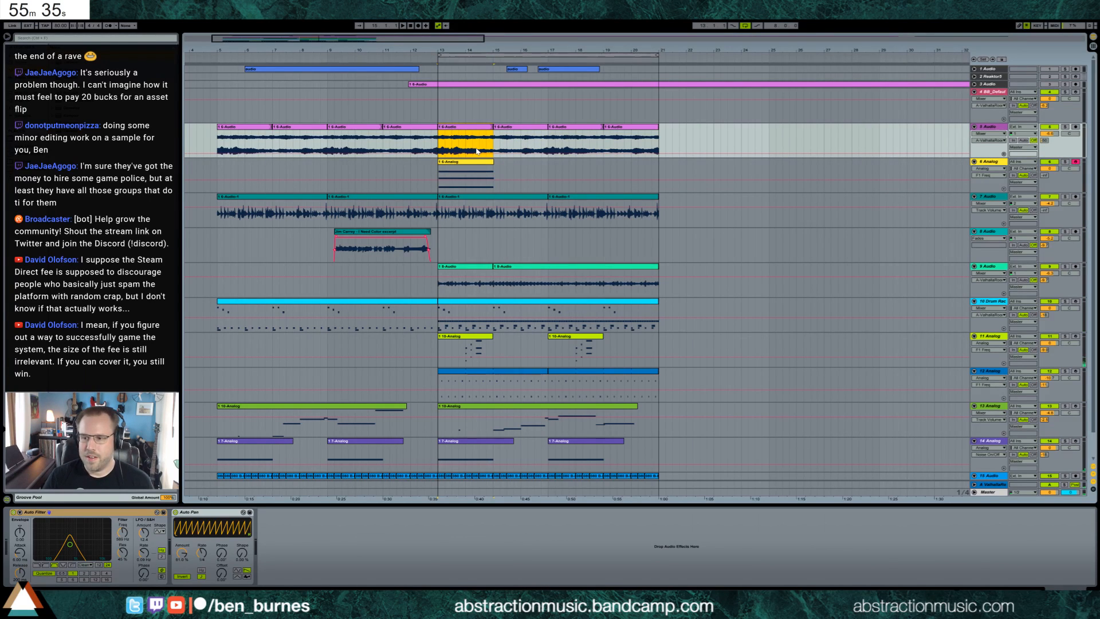
pyautogui.click(204, 511)
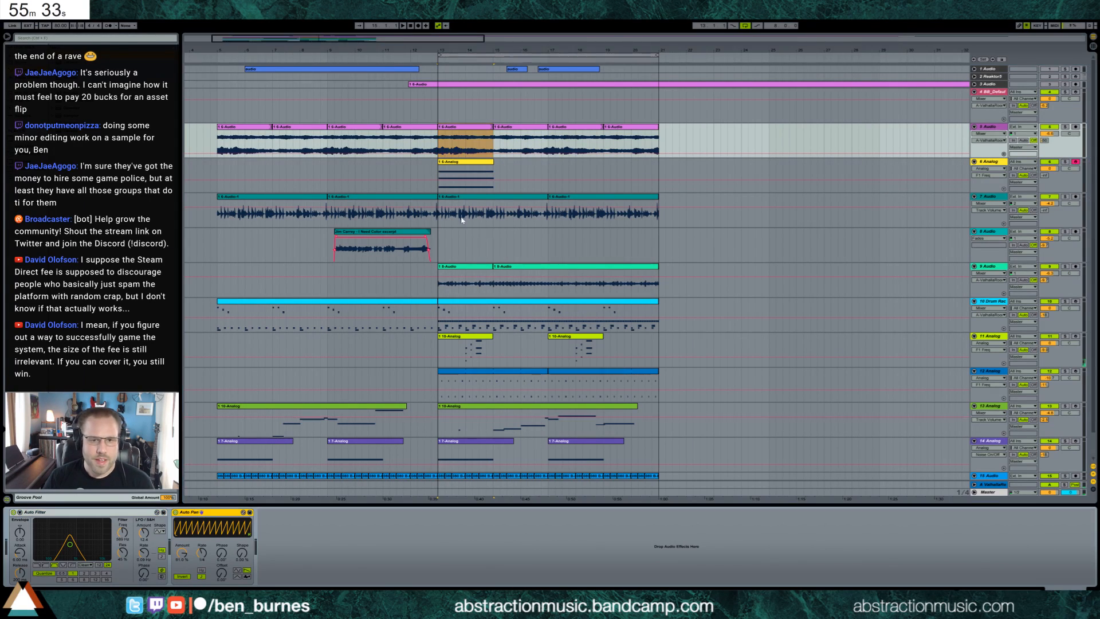
pyautogui.click(462, 175)
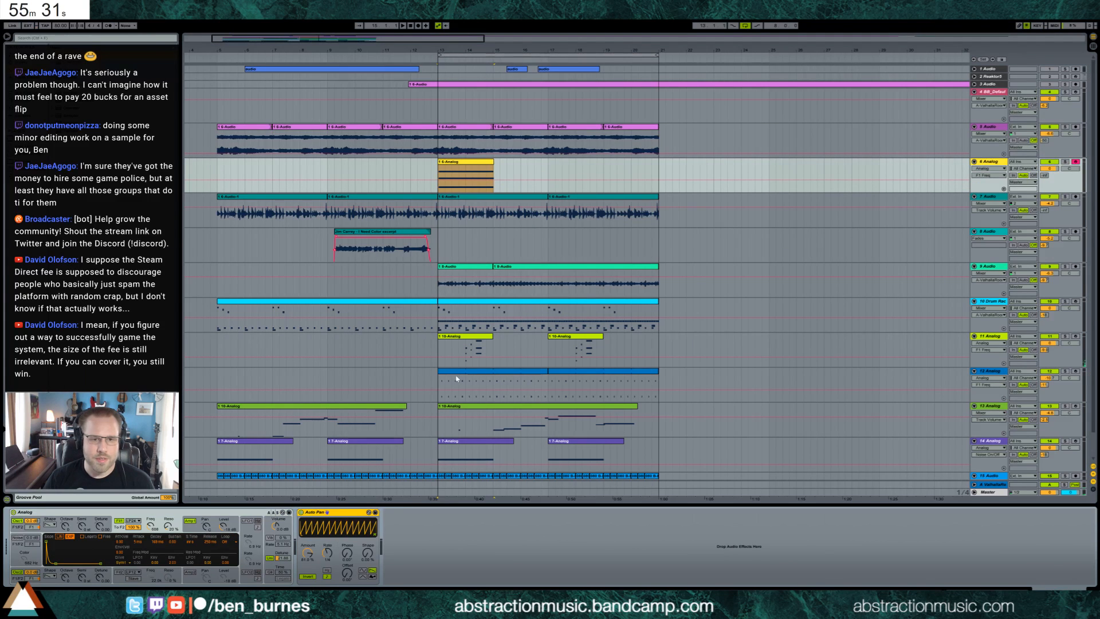
# Step: Open the recorded chord clip on the 6 Analog track and align the starts of its notes with the clip's beginning
pyautogui.doubleClick(446, 166)
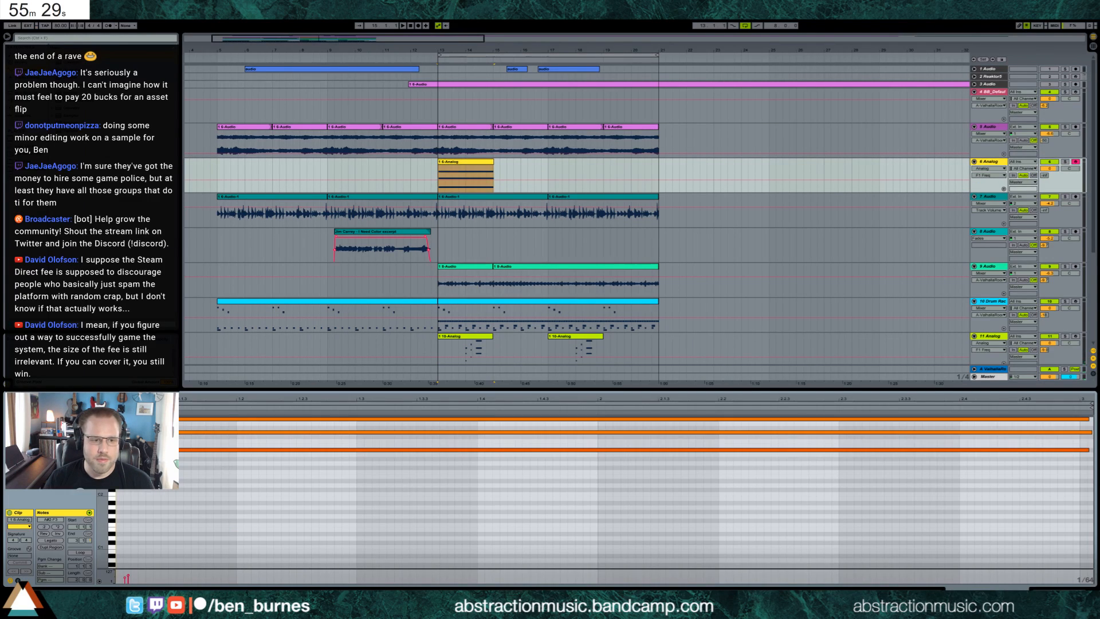
pyautogui.hotkey('ctrl', 'a')
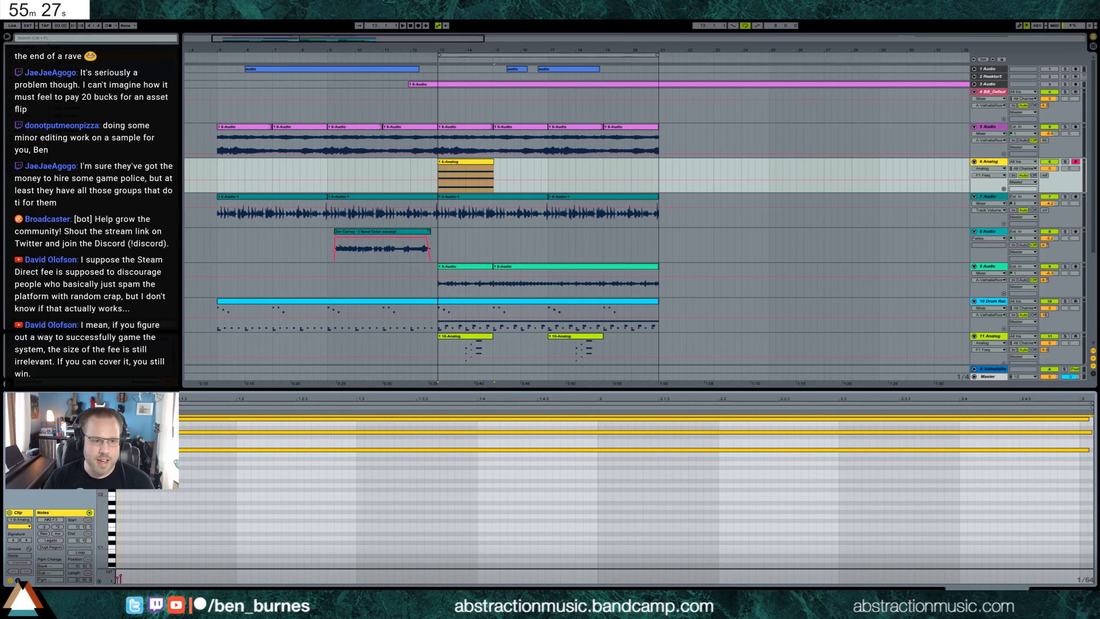
pyautogui.moveTo(167, 440); pyautogui.dragTo(143, 418)
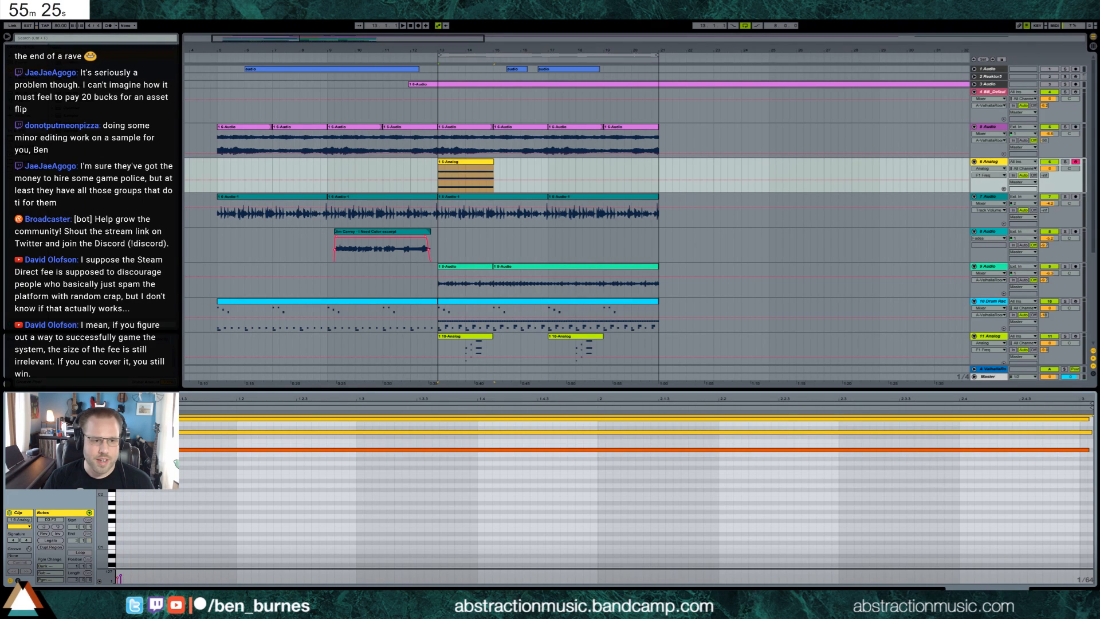
pyautogui.click(130, 458)
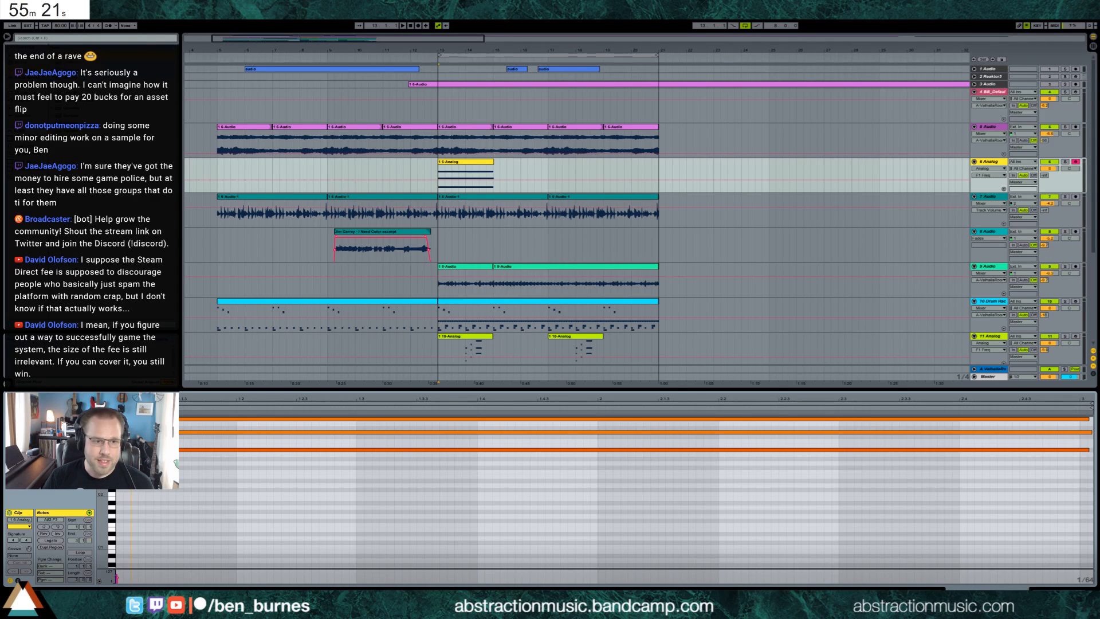
pyautogui.click(143, 419)
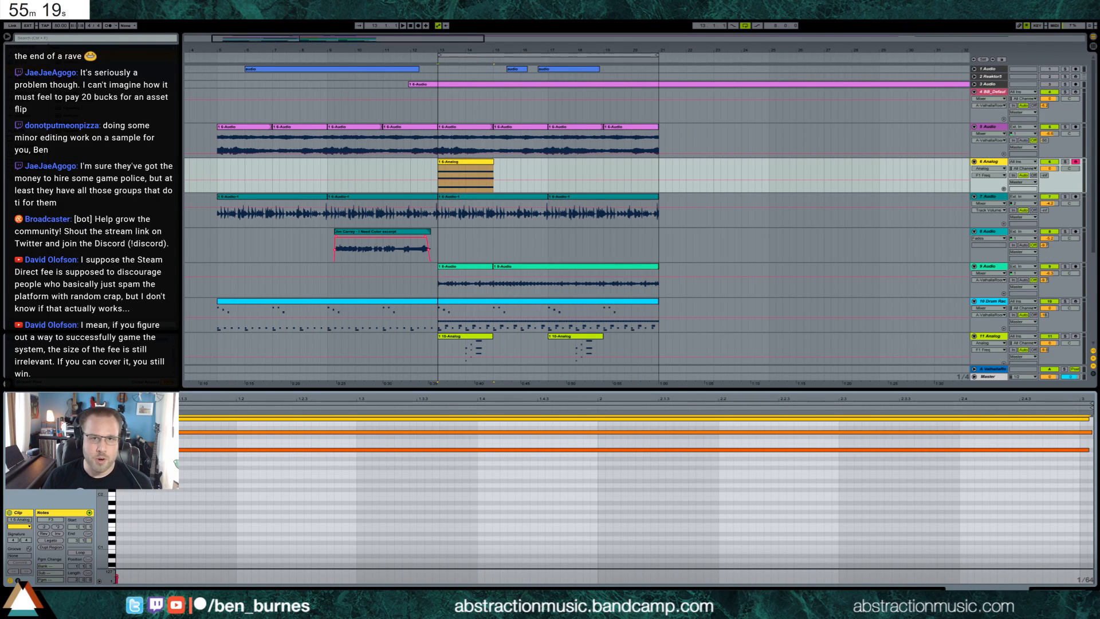
pyautogui.click(144, 450)
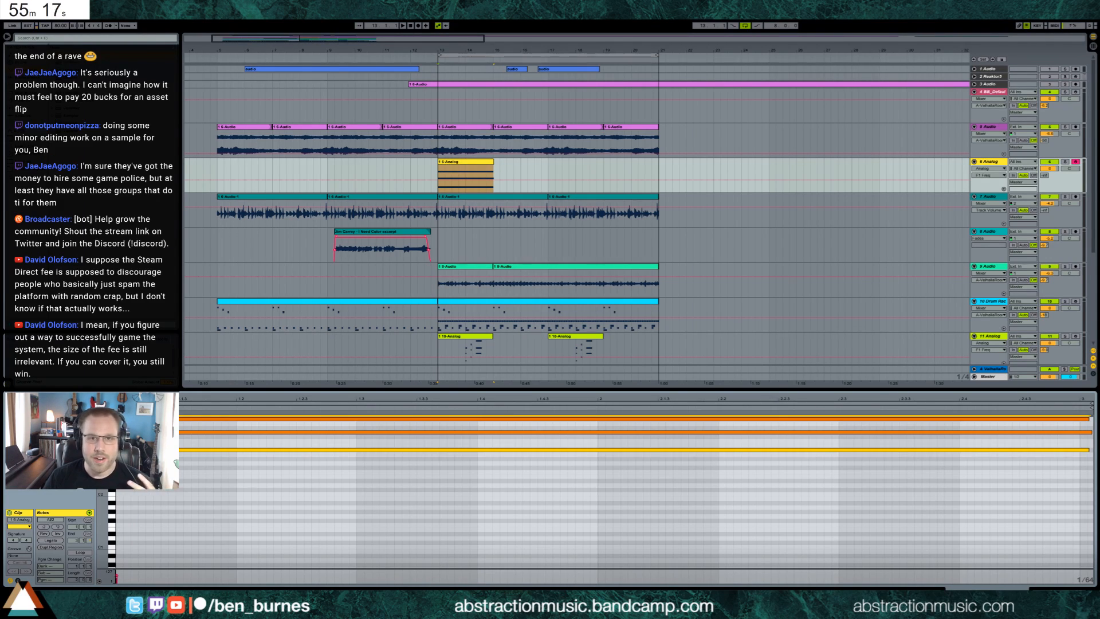
pyautogui.click(143, 418)
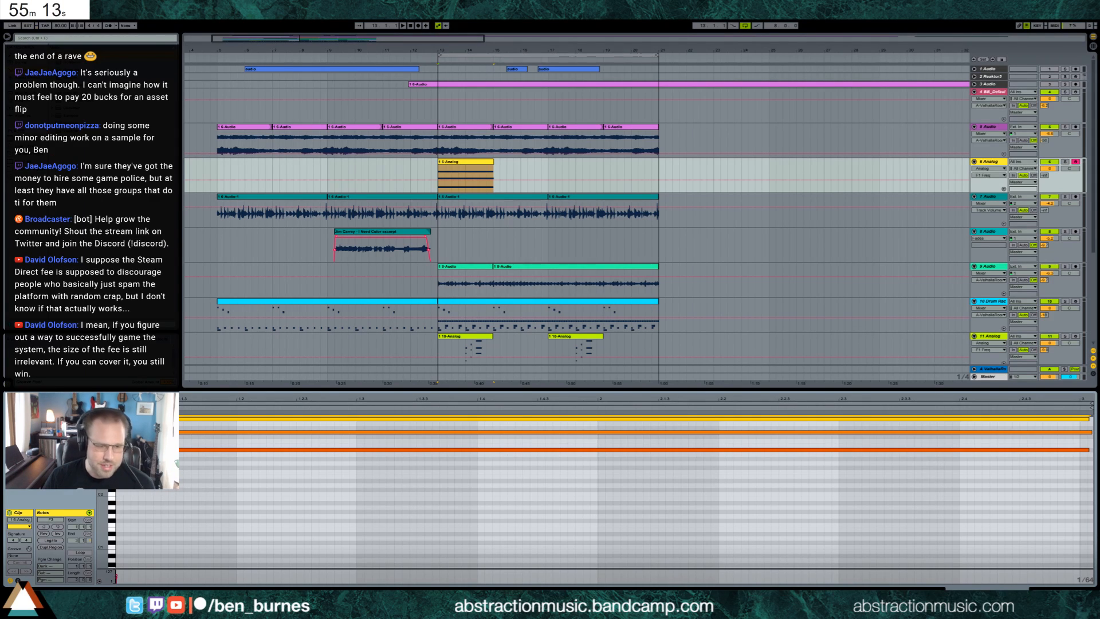
# Step: Shorten the ends of all the chord notes and trim the clip's end to the two-bar boundary
pyautogui.click(496, 167)
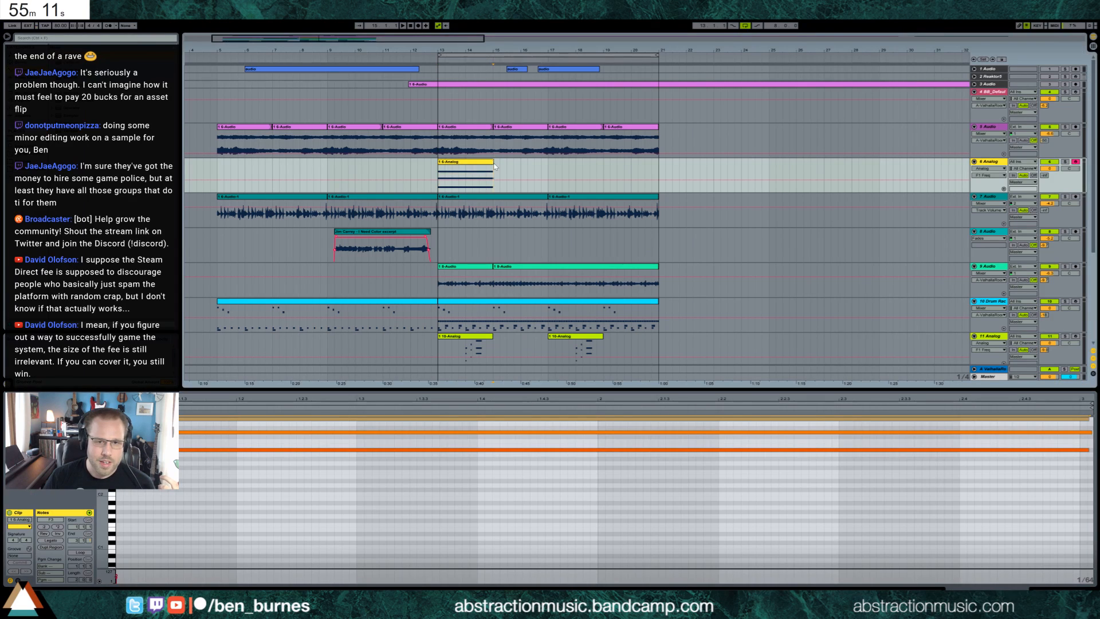
pyautogui.hotkey('ctrl', 'a')
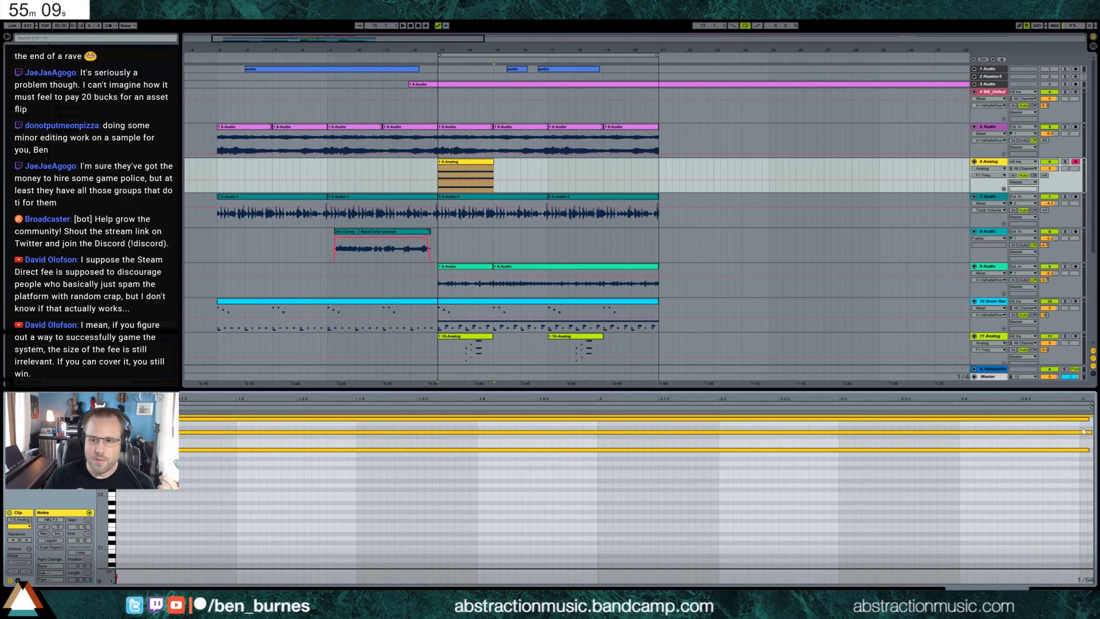
pyautogui.click(1089, 418)
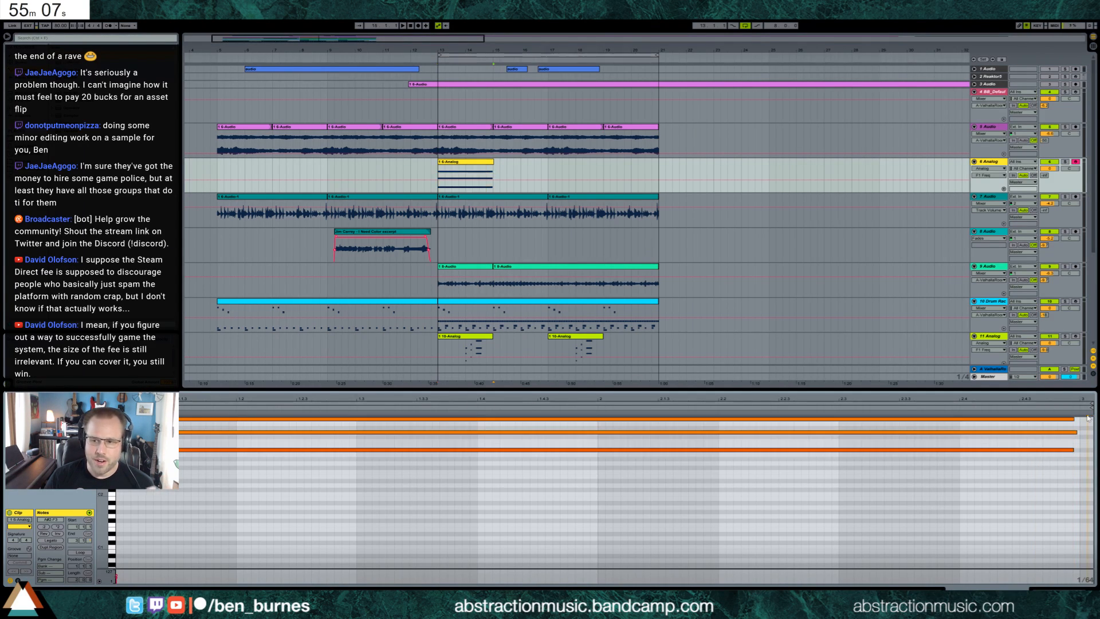
pyautogui.click(1089, 405)
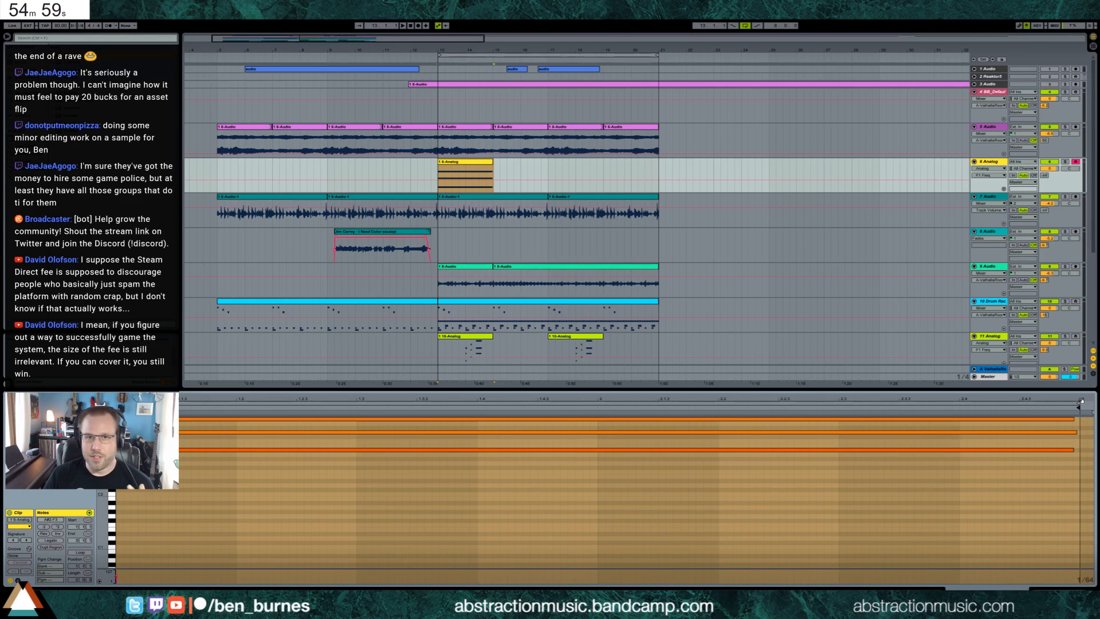
# Step: Enable looping on the chord clip and extend it in the arrangement to bar 21
pyautogui.click(508, 168)
pyautogui.moveTo(492, 162)
pyautogui.mouseDown()
pyautogui.moveTo(593, 180)
pyautogui.moveTo(494, 171)
pyautogui.mouseUp()
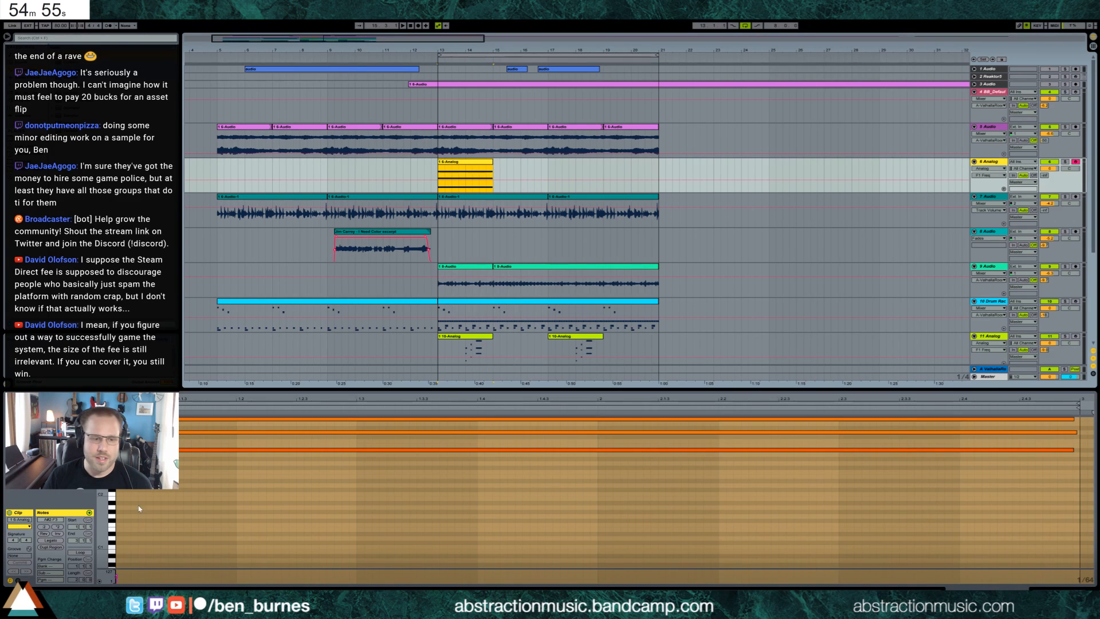
pyautogui.click(79, 552)
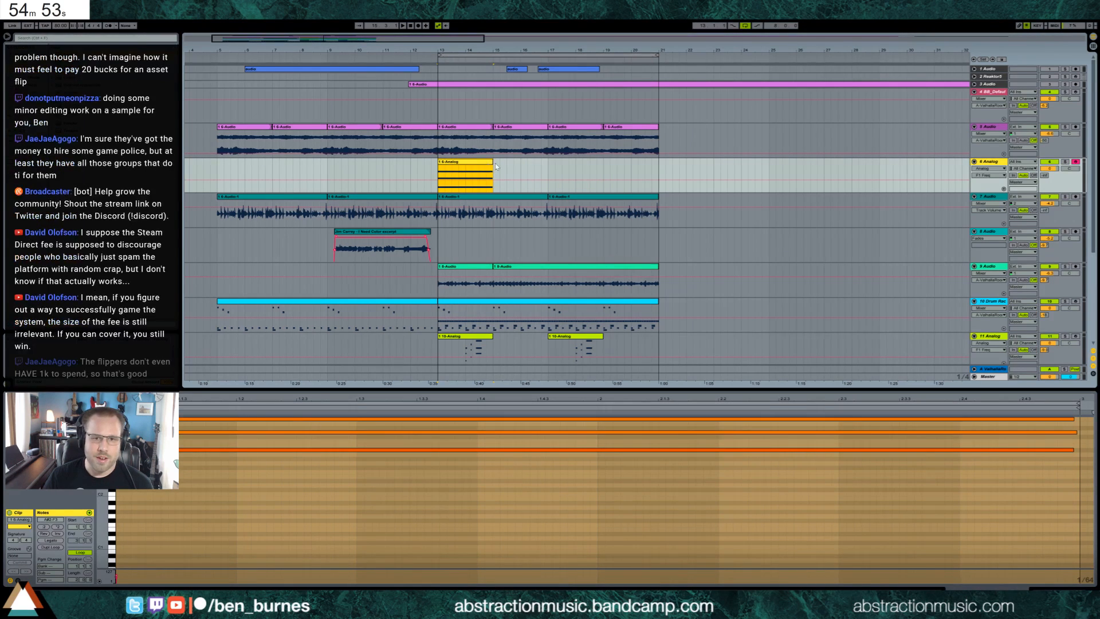
pyautogui.moveTo(497, 162); pyautogui.dragTo(658, 166)
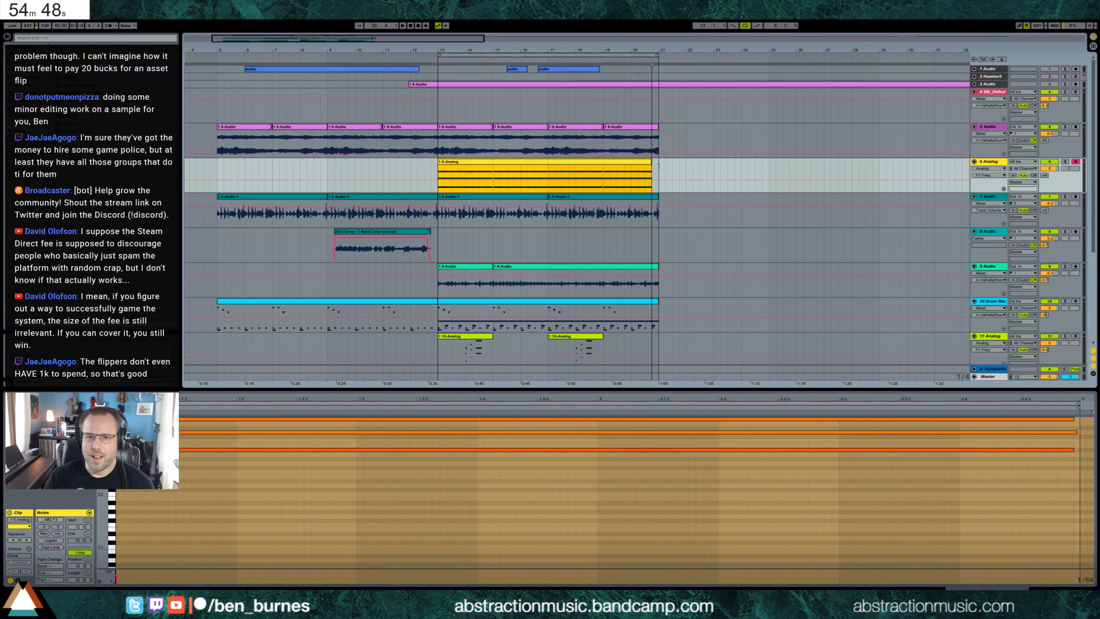
# Step: Raise the Auto Pan amount on the 6 Analog track to 100% and adjust the Analog's pitch bend range
pyautogui.click(1056, 590)
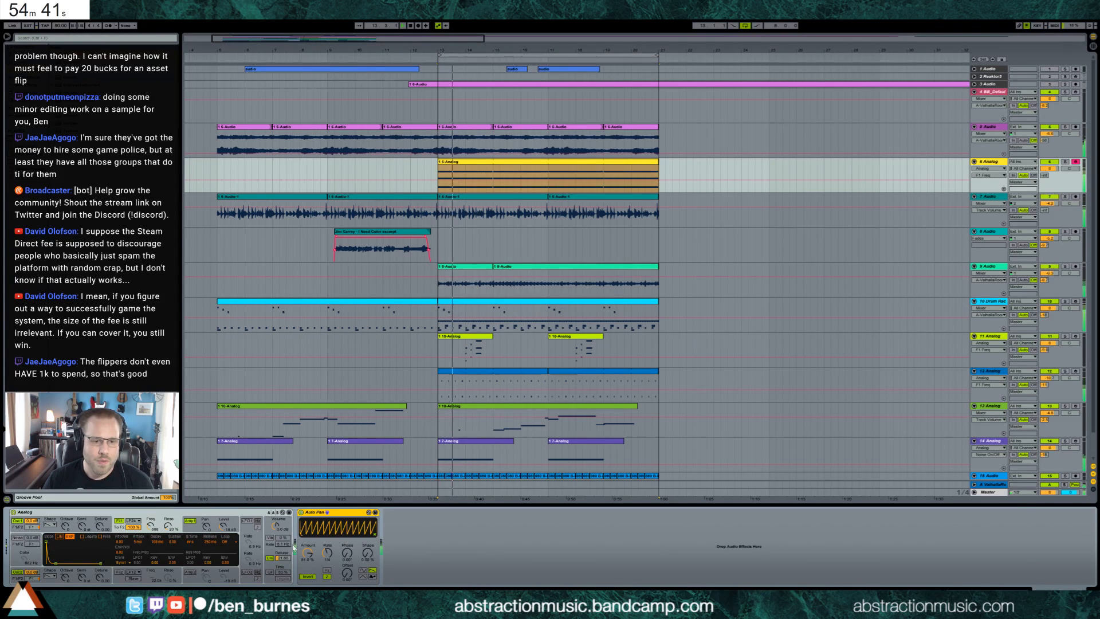
pyautogui.moveTo(308, 553); pyautogui.dragTo(308, 544)
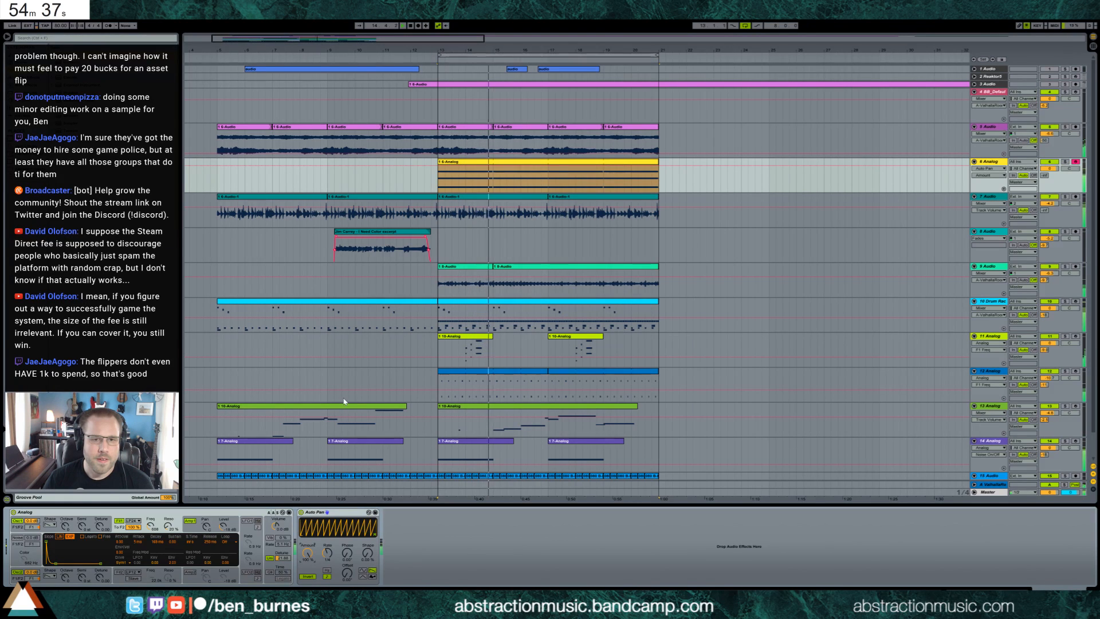
pyautogui.click(53, 529)
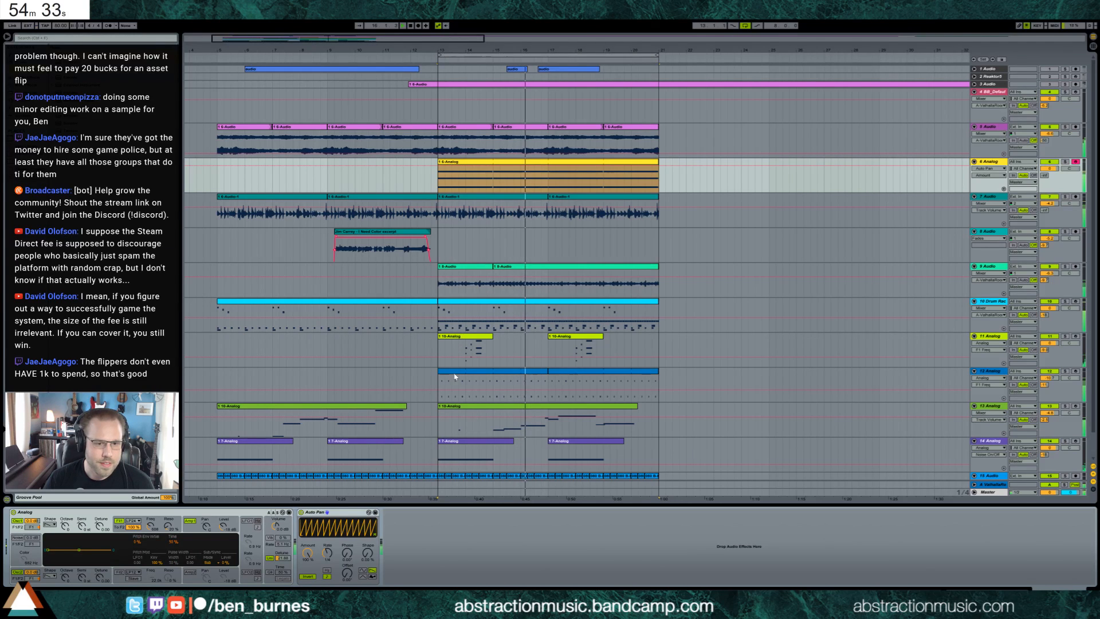
pyautogui.click(277, 551)
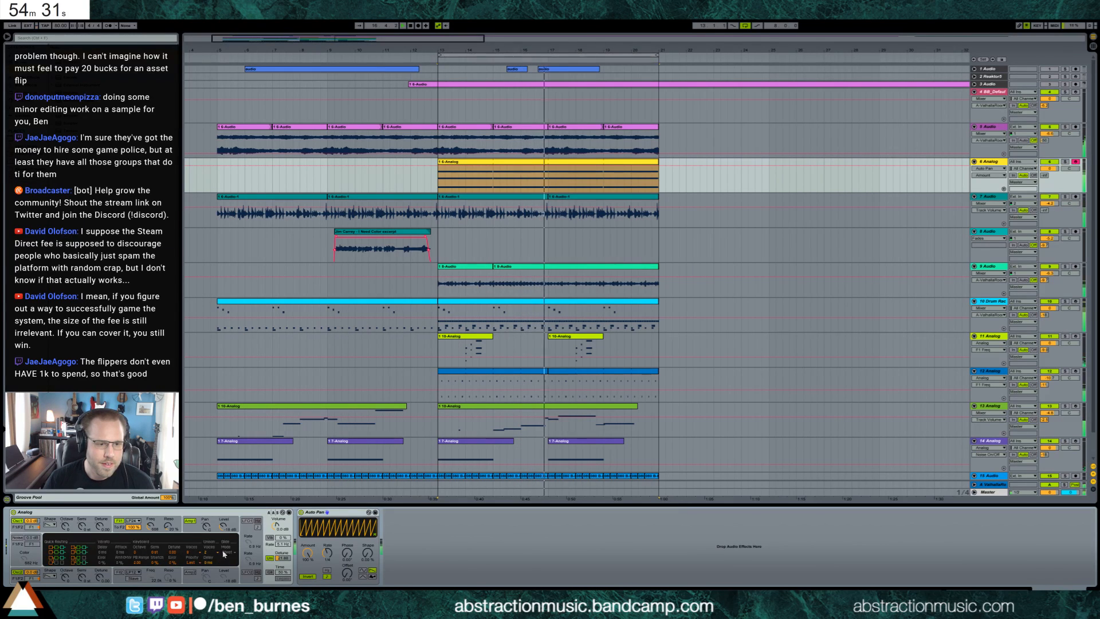
pyautogui.click(138, 562)
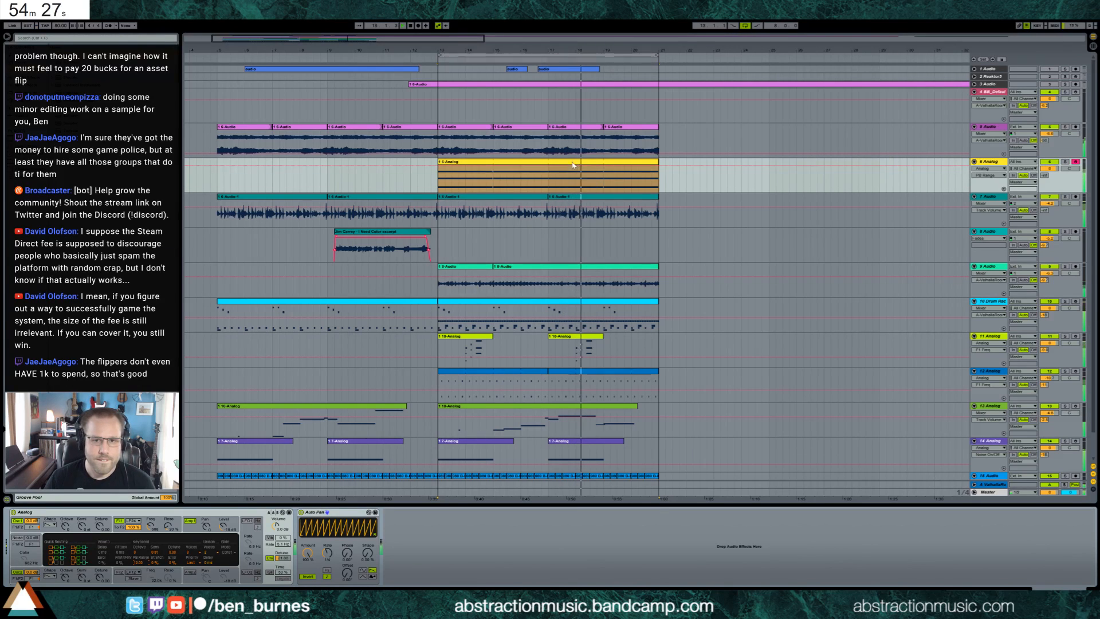
# Step: Split off the chord from bar 15 to 17 and draw a pitch bend envelope in it rising to maximum between 1.4 and 2
pyautogui.click(512, 175)
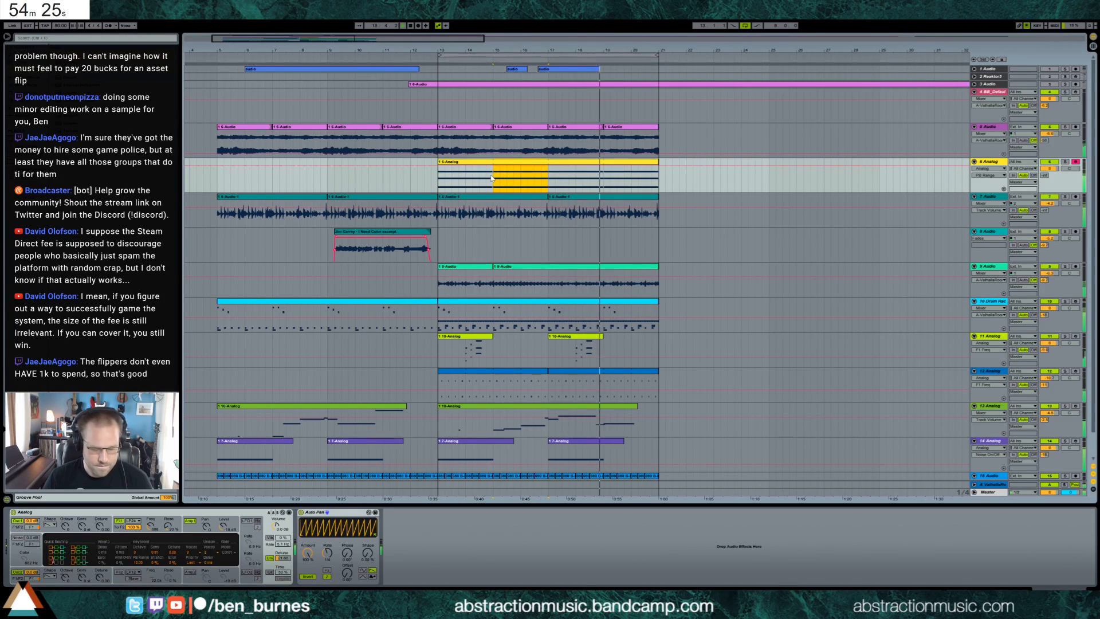
pyautogui.doubleClick(513, 162)
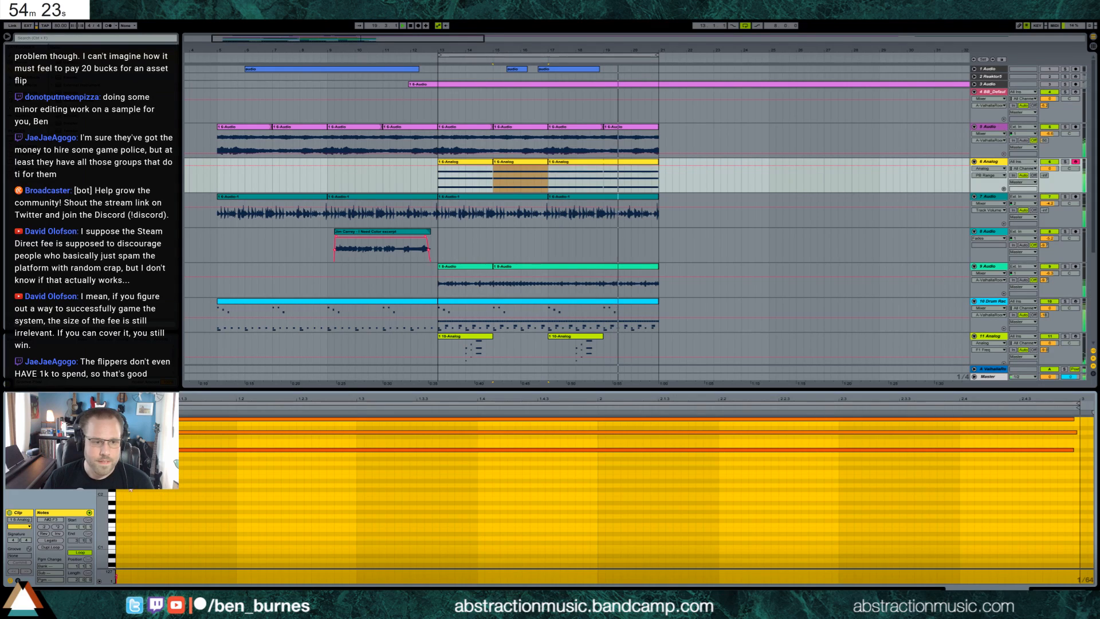
pyautogui.click(18, 581)
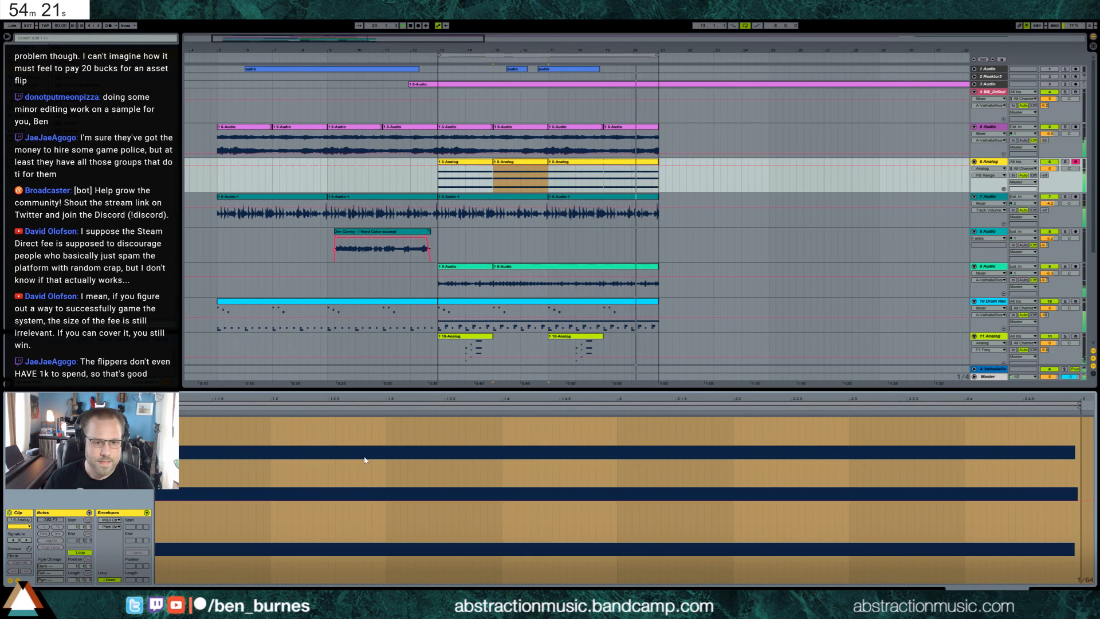
pyautogui.click(380, 474)
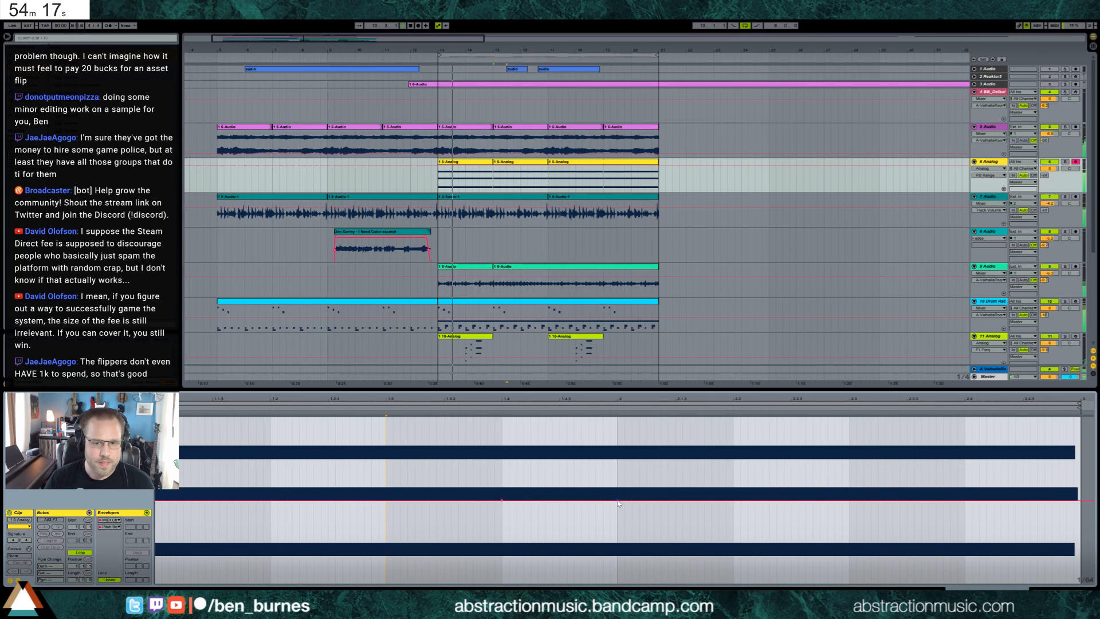
pyautogui.moveTo(619, 503); pyautogui.dragTo(619, 417)
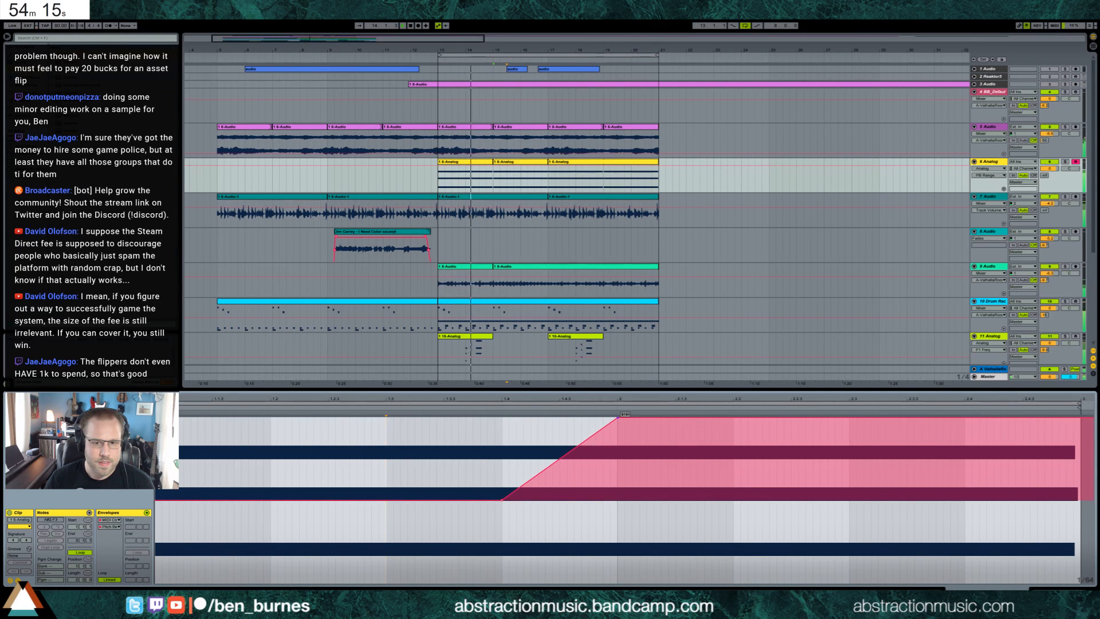
# Step: Duplicate the bent chord clip to bar 17 and reverse its pitch bend envelope, falling from maximum at 1.4 to centre at 2
pyautogui.click(535, 166)
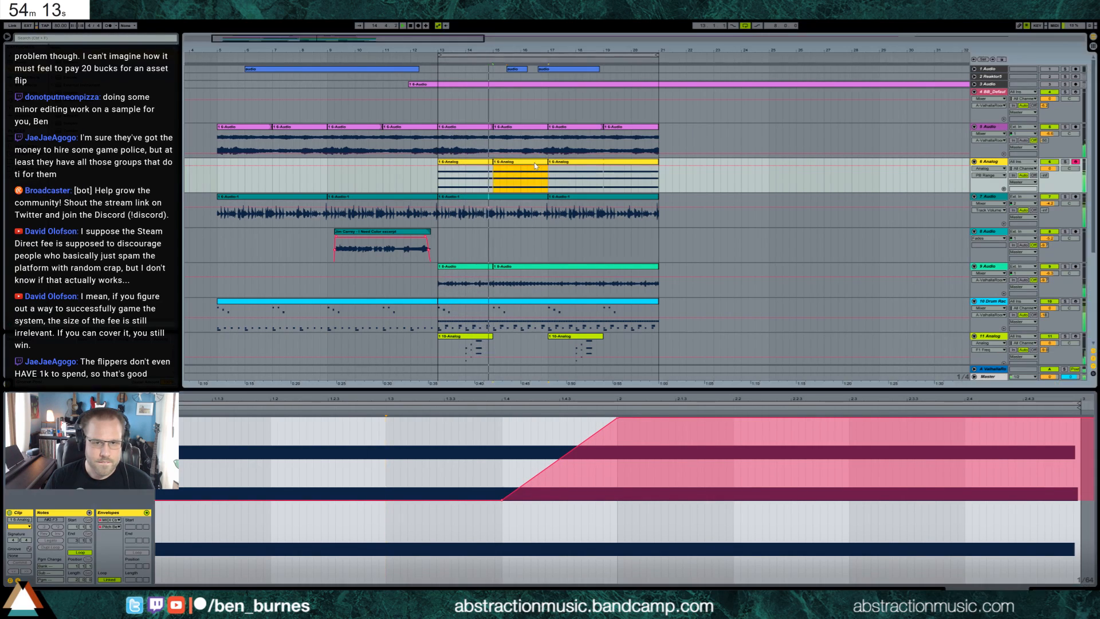
pyautogui.moveTo(155, 501); pyautogui.dragTo(155, 417)
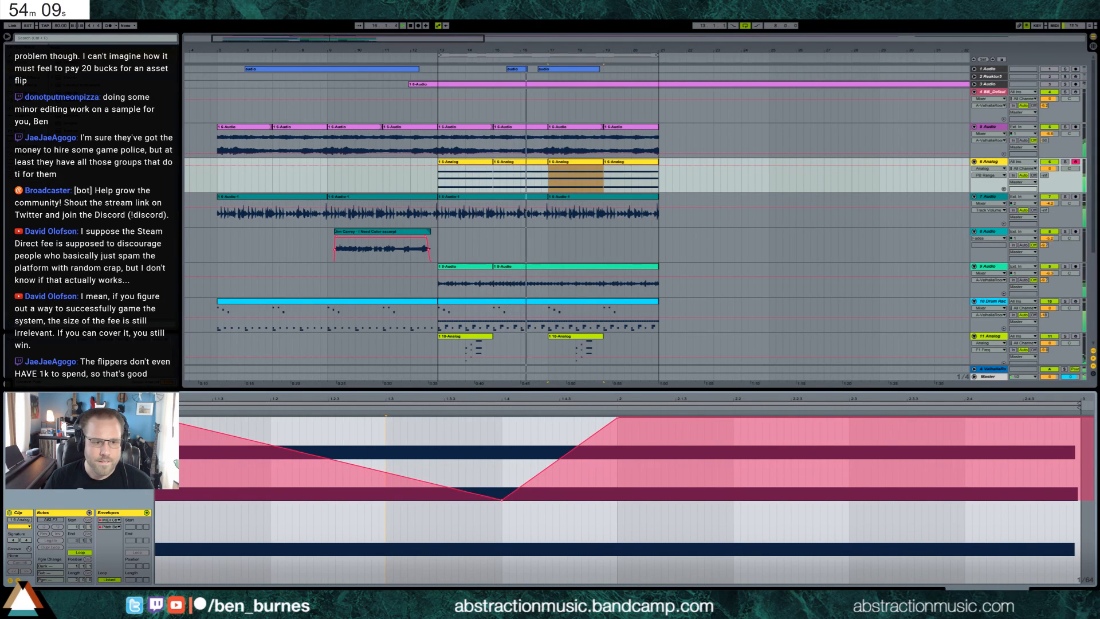
pyautogui.click(503, 502)
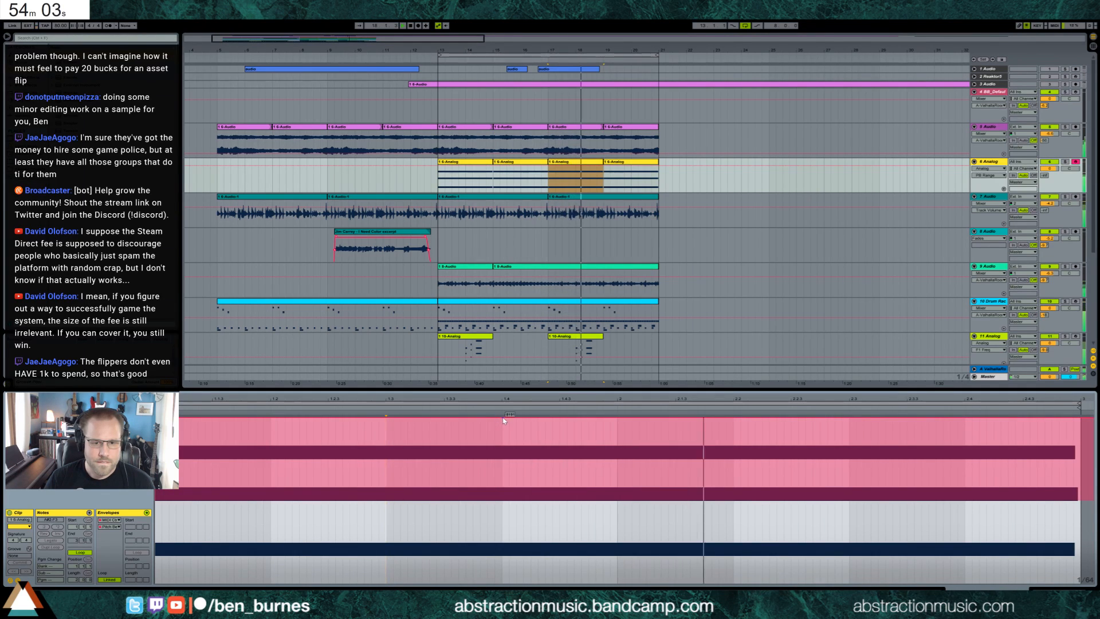
pyautogui.moveTo(619, 421); pyautogui.dragTo(619, 501)
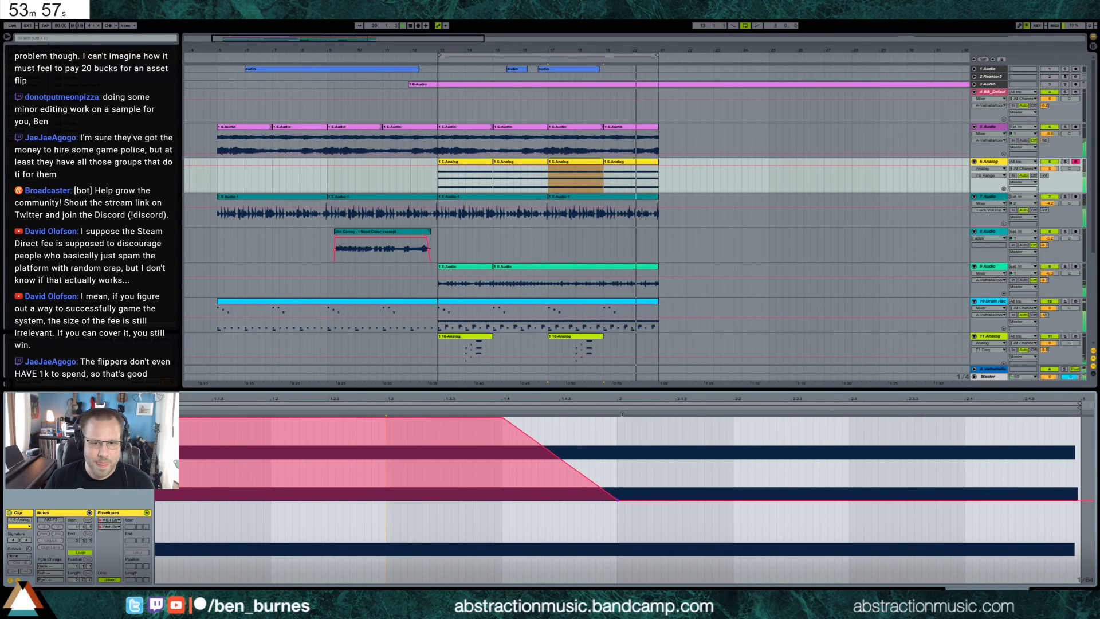
# Step: Paste the falling-bend chord clip at bar 19, replace the bar 17 clip with the unbent first chord, and return to the track's devices
pyautogui.click(602, 162)
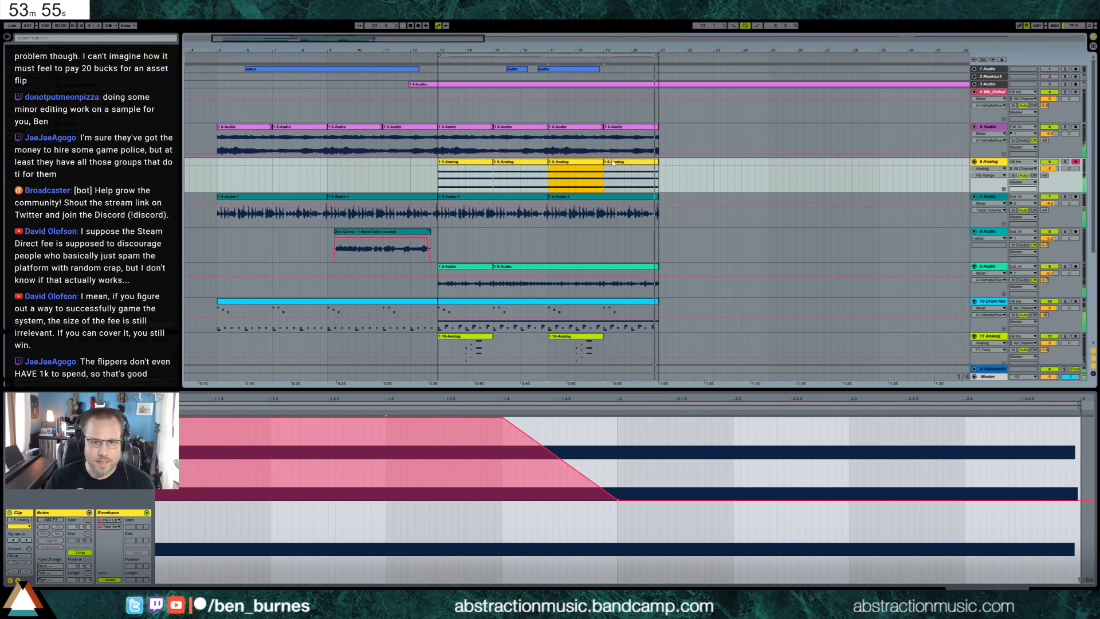
pyautogui.click(614, 163)
pyautogui.hotkey('ctrl', 'v')
pyautogui.click(473, 162)
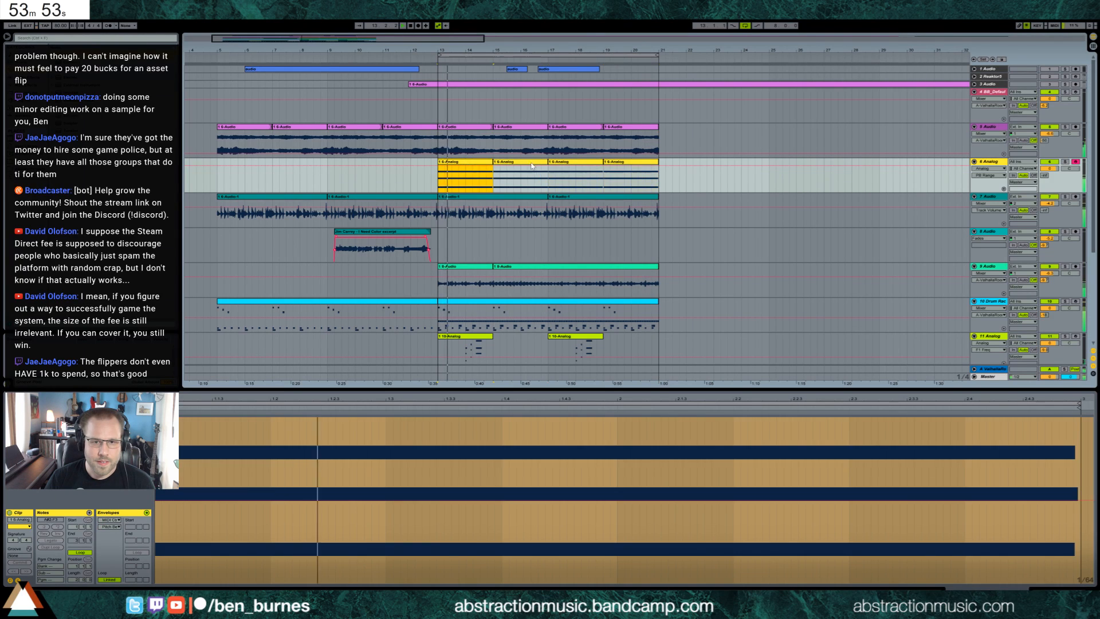
pyautogui.click(560, 164)
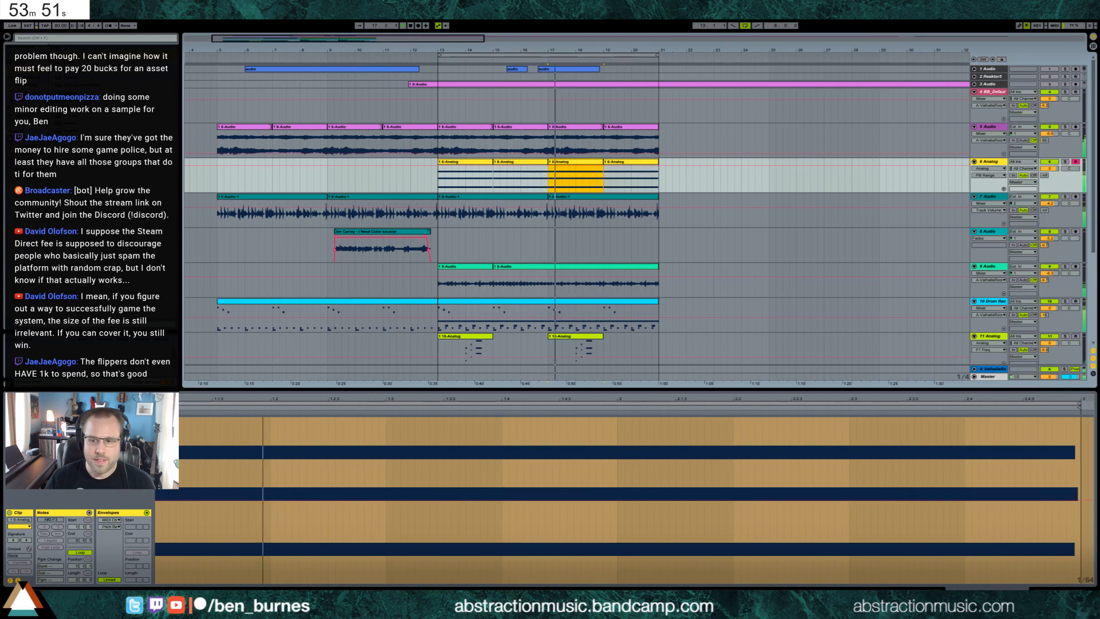
pyautogui.hotkey('shift', 'Tab')
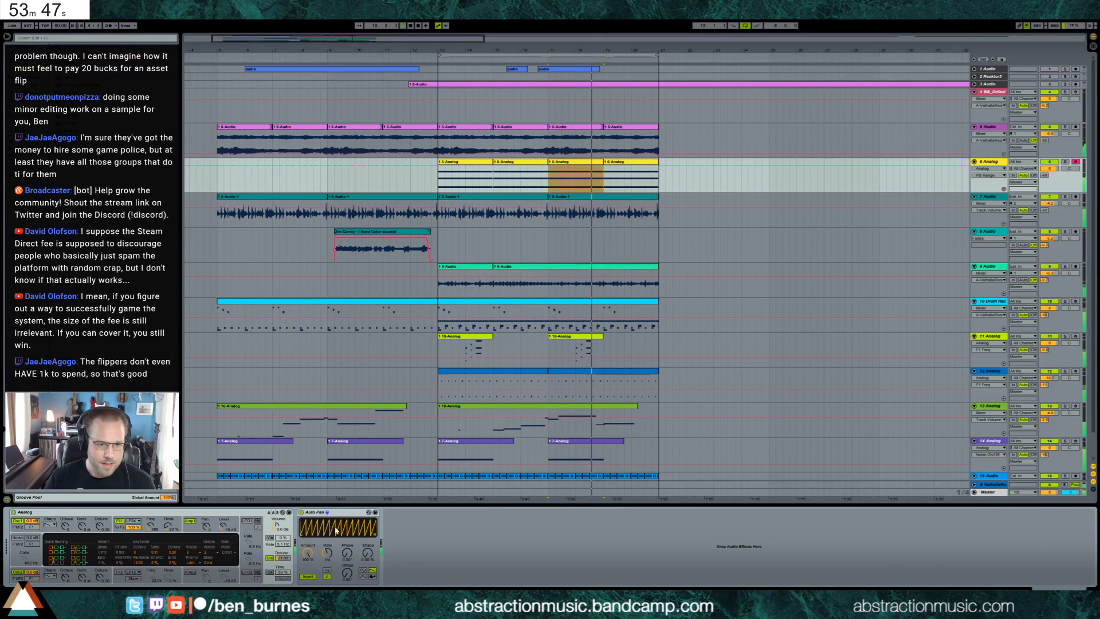
# Step: Listen to the 6 Analog track in solo and inspect the pitch bend envelope of its bar 19 chord clip
pyautogui.click(1064, 162)
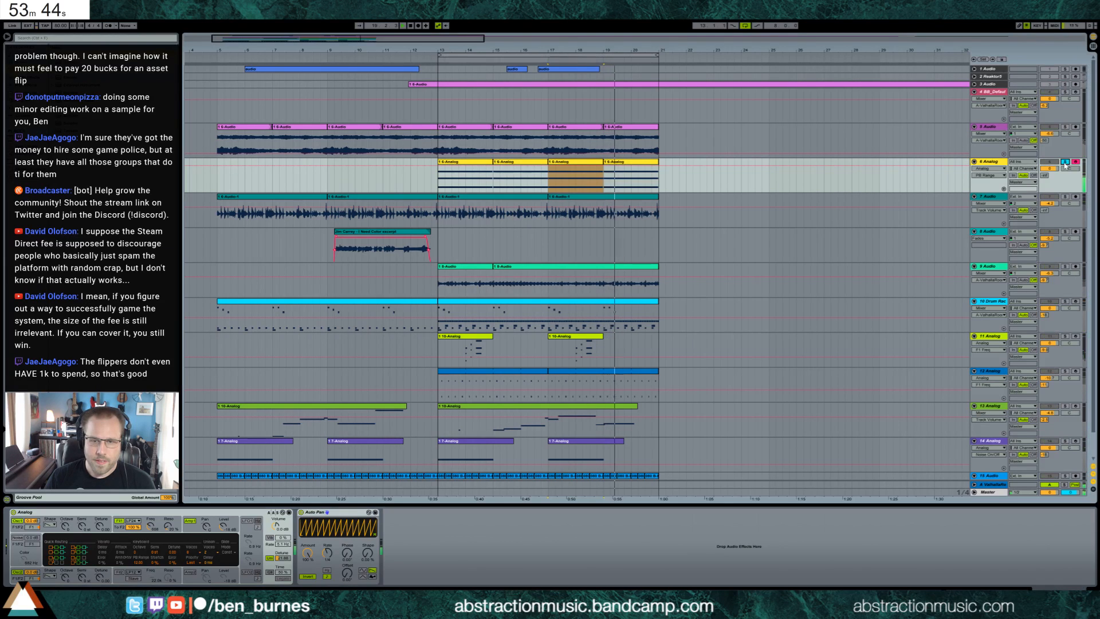
pyautogui.doubleClick(615, 162)
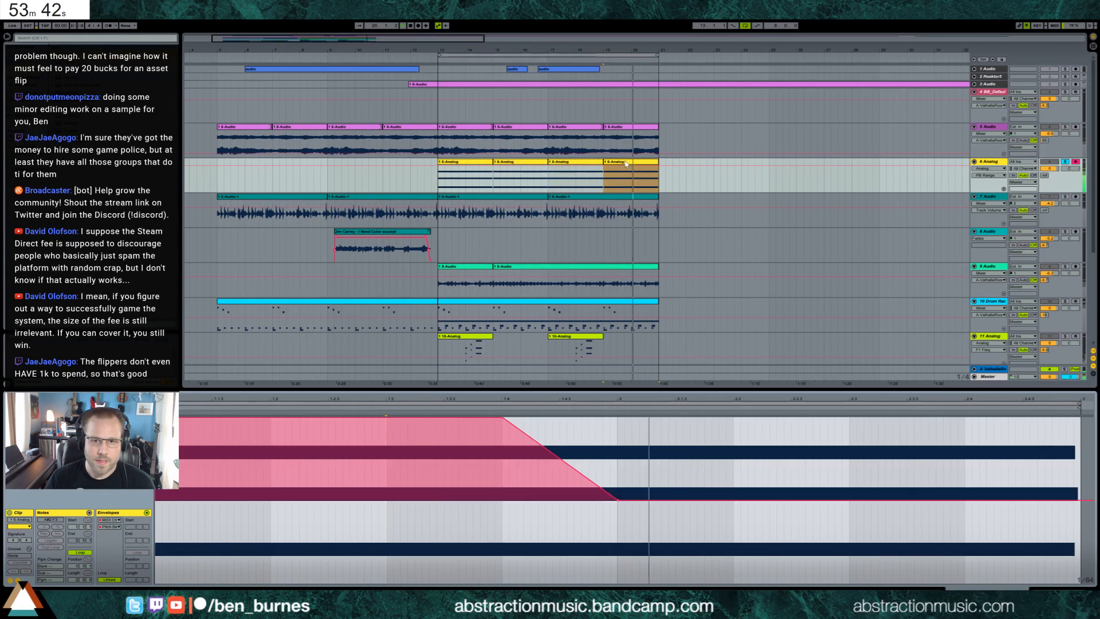
pyautogui.click(1064, 162)
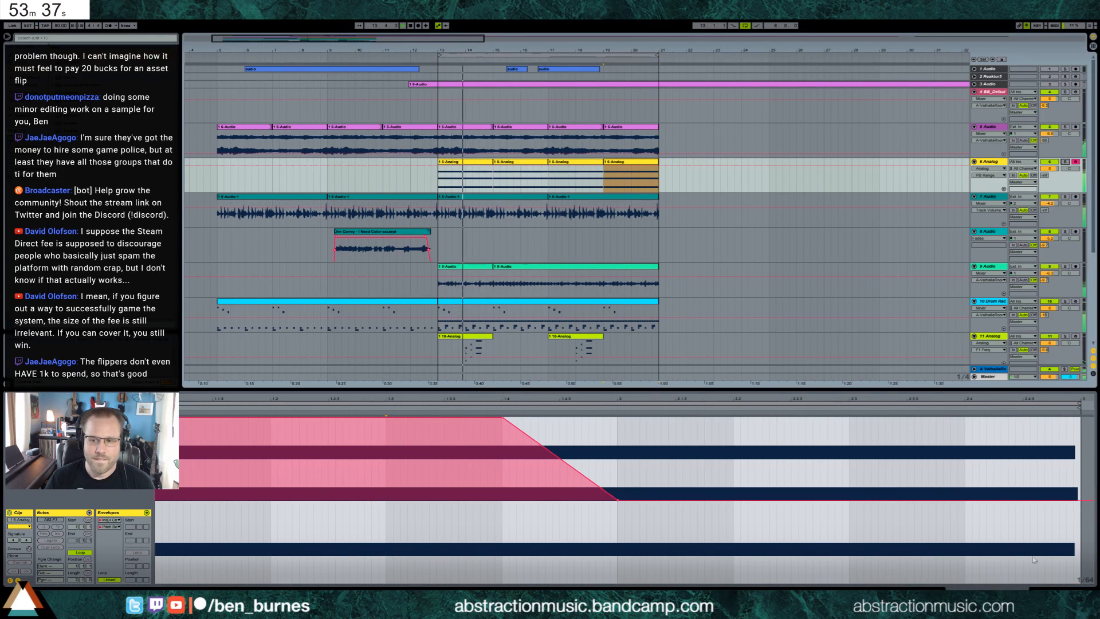
# Step: Adjust the first filter of the 6 Analog track's Analog instrument and lower the track's volume
pyautogui.hotkey('shift', 'Tab')
pyautogui.click(124, 526)
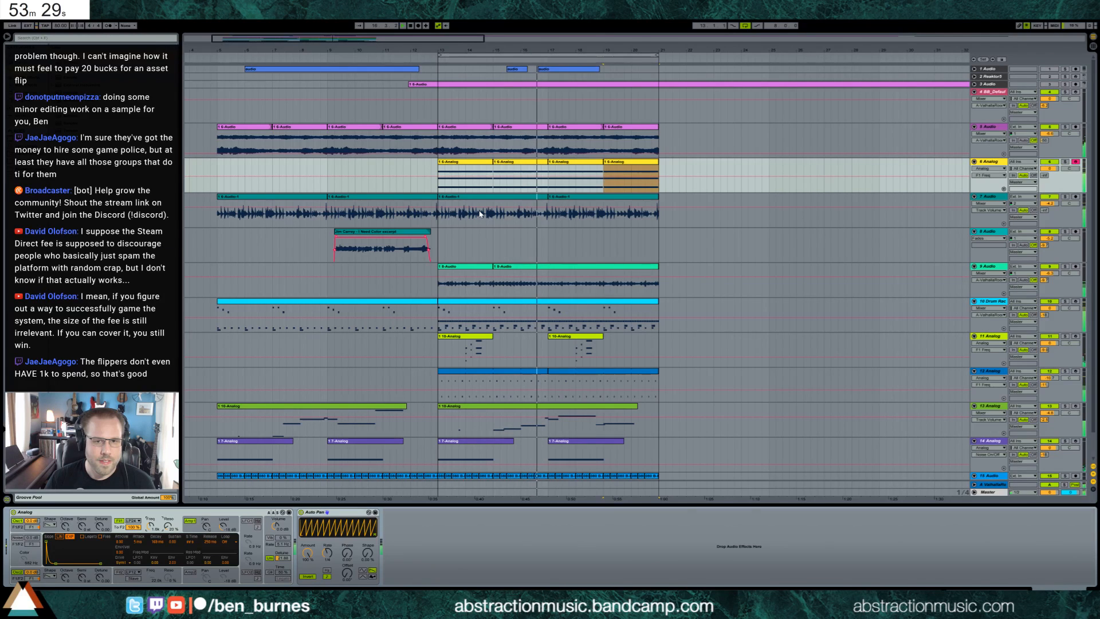
pyautogui.doubleClick(532, 163)
pyautogui.click(472, 166)
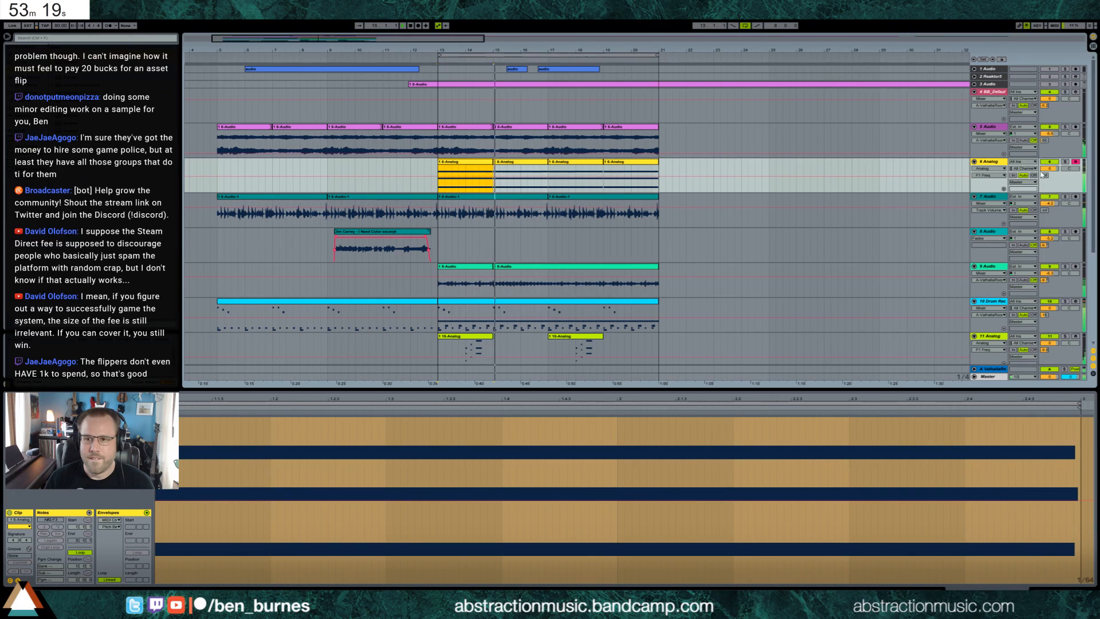
pyautogui.moveTo(1051, 169); pyautogui.dragTo(1052, 175)
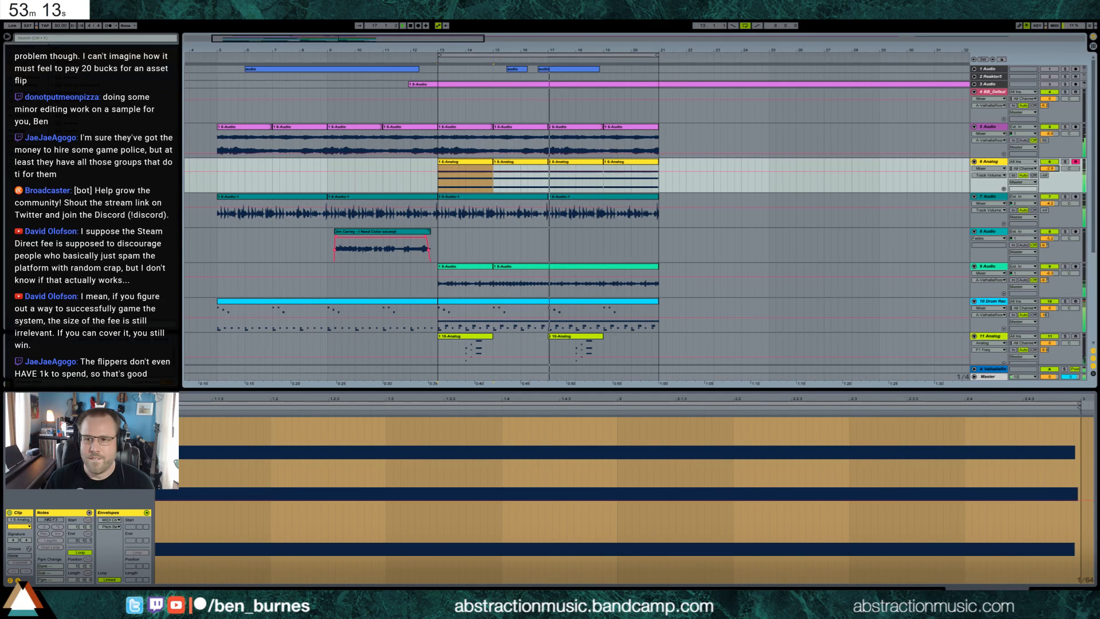
# Step: Raise the pitch bend envelope of the bar 17 chord clip to maximum and return to the track's devices
pyautogui.click(588, 161)
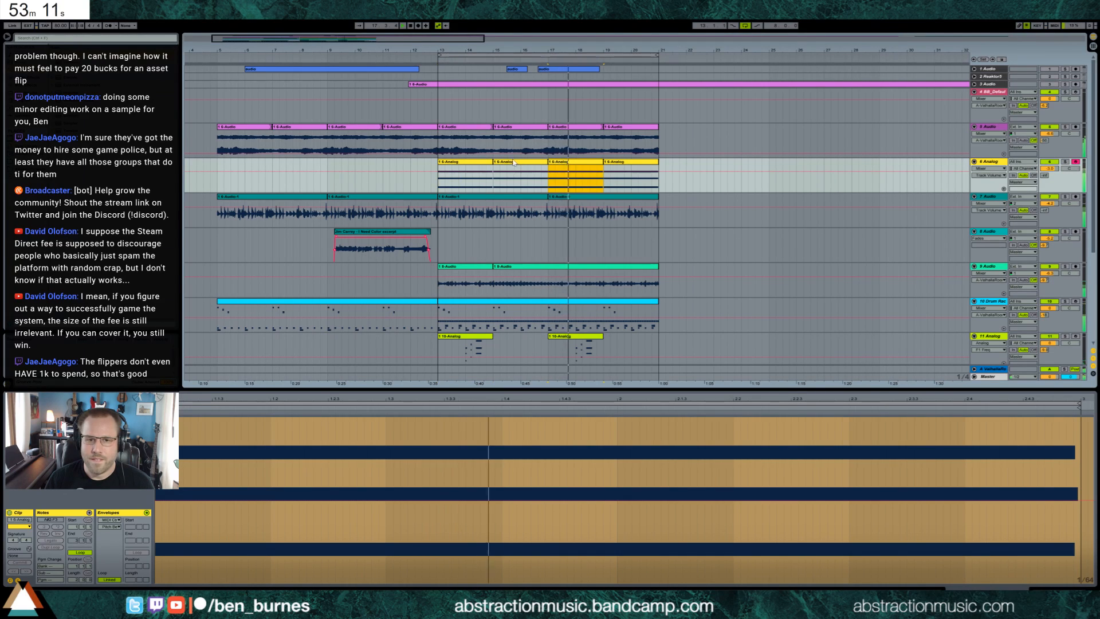
pyautogui.click(449, 474)
pyautogui.click(474, 498)
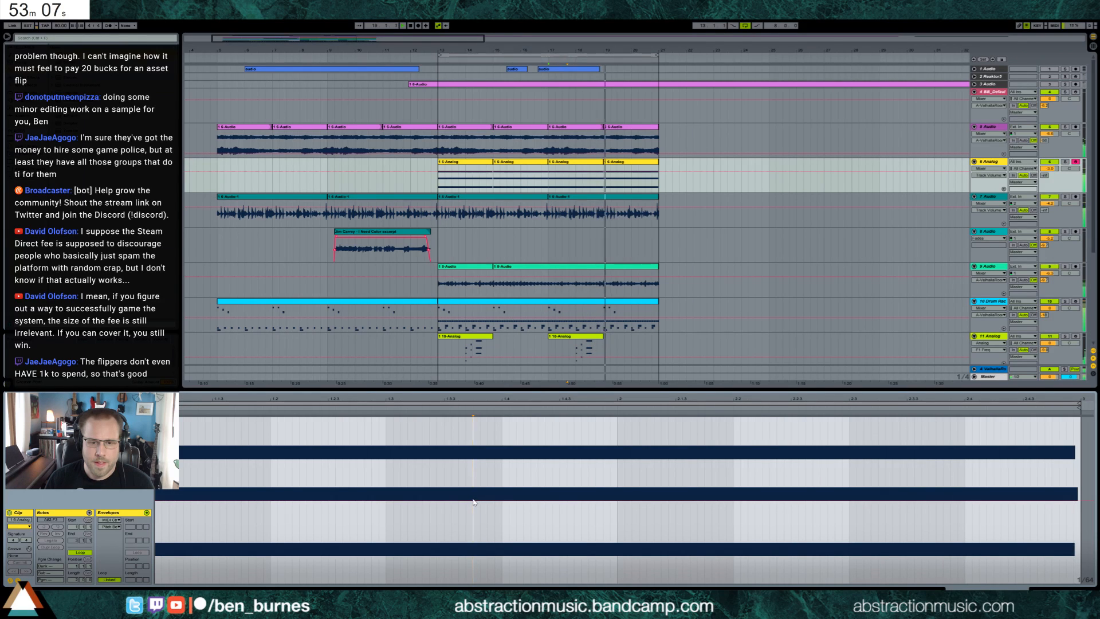
pyautogui.moveTo(473, 501); pyautogui.dragTo(465, 418)
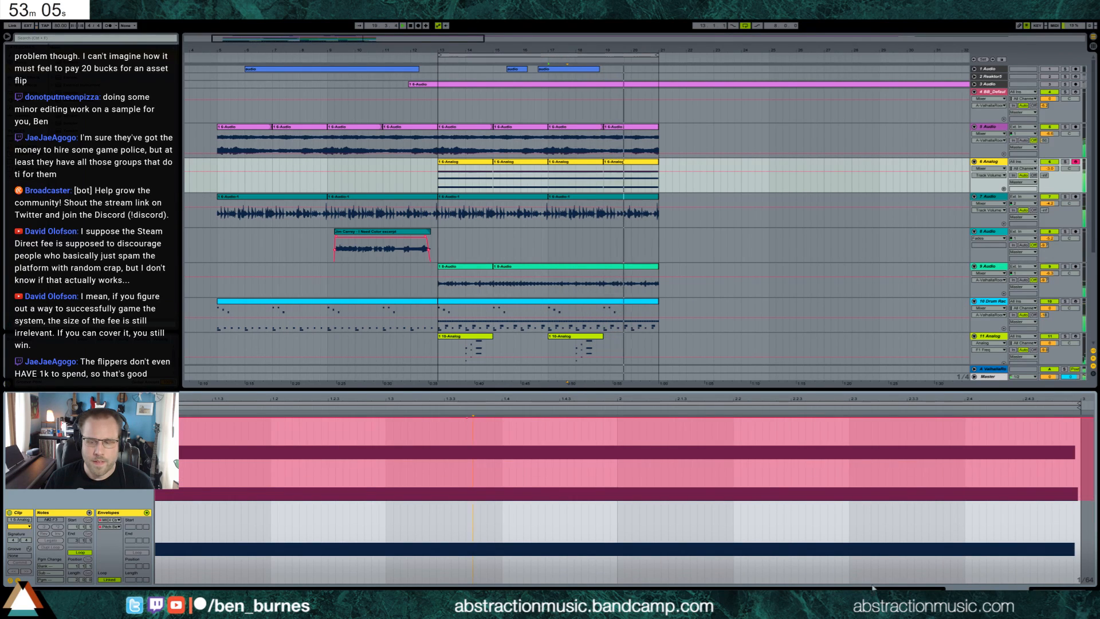
pyautogui.hotkey('shift', 'Tab')
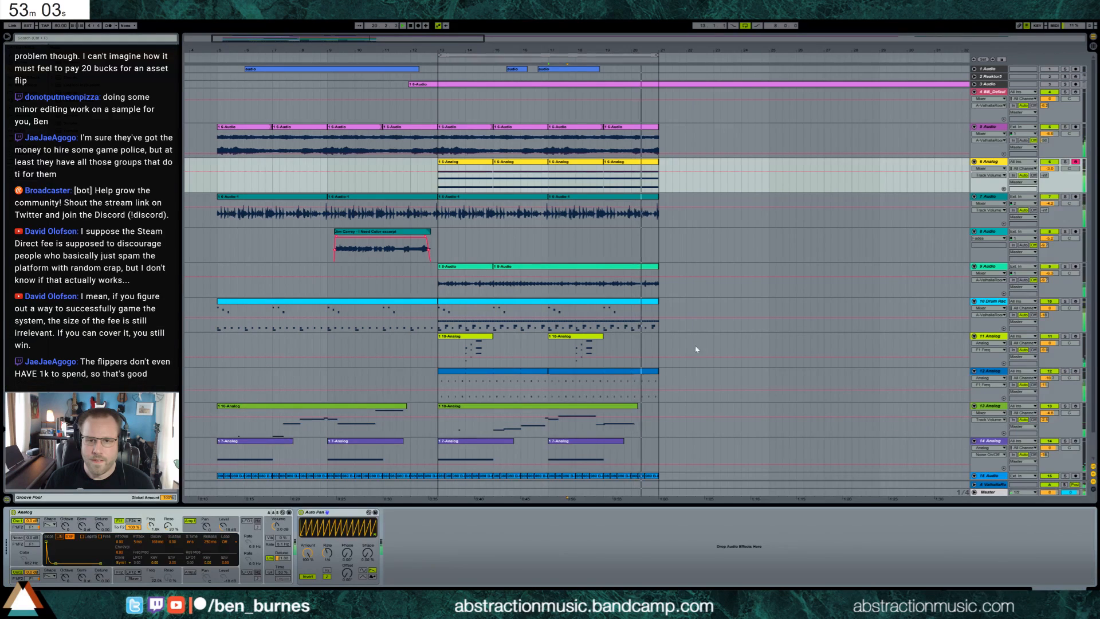
# Step: Play the song from bar 5 and raise the volume of the spoken-word sample's track, 8 Audio
pyautogui.click(215, 58)
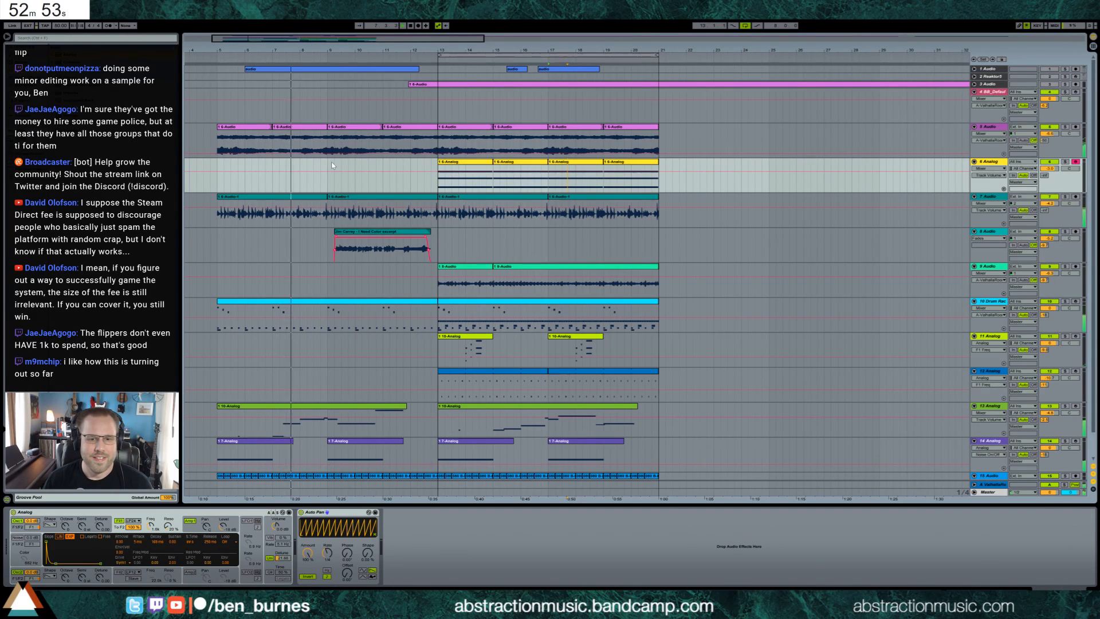
pyautogui.scroll(-1, 331, 162)
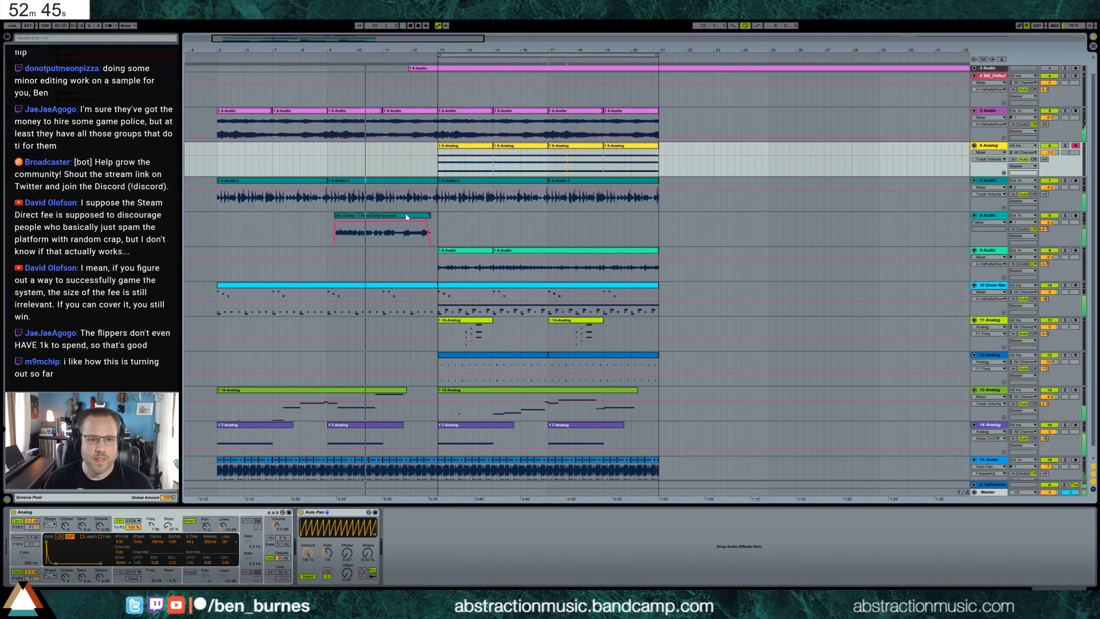
pyautogui.click(389, 216)
pyautogui.press('a')
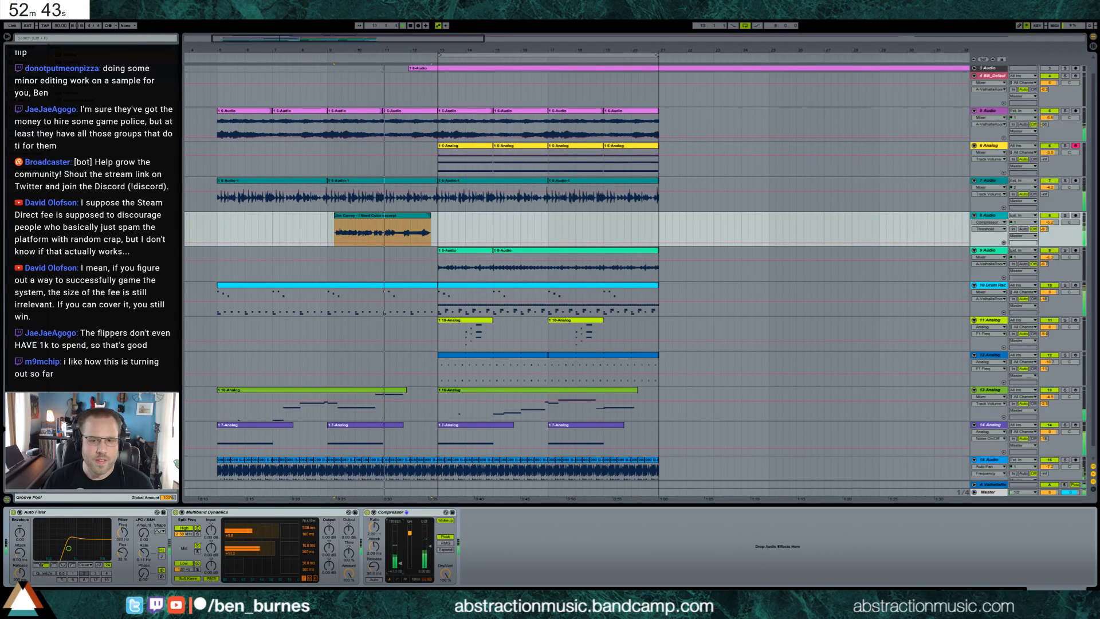
pyautogui.moveTo(1049, 223); pyautogui.dragTo(1049, 215)
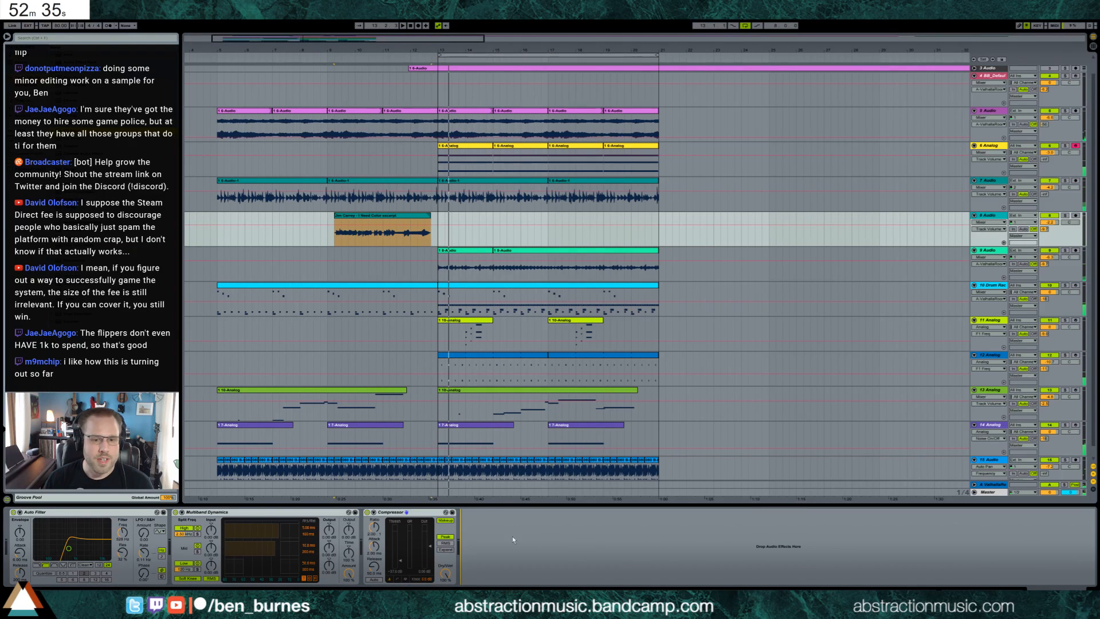
# Step: Add an EQ Eight after the Compressor on the spoken-word track, rolling off its lows, boosting the upper mids and lowering the highs
pyautogui.click(335, 235)
pyautogui.press('space')
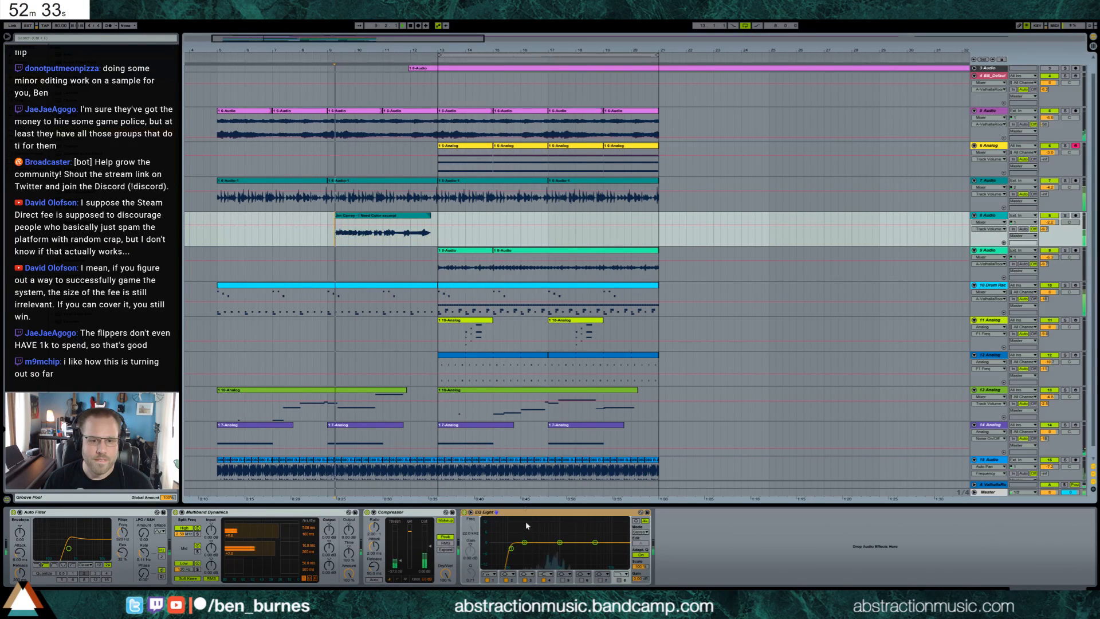
pyautogui.moveTo(510, 549); pyautogui.dragTo(522, 557)
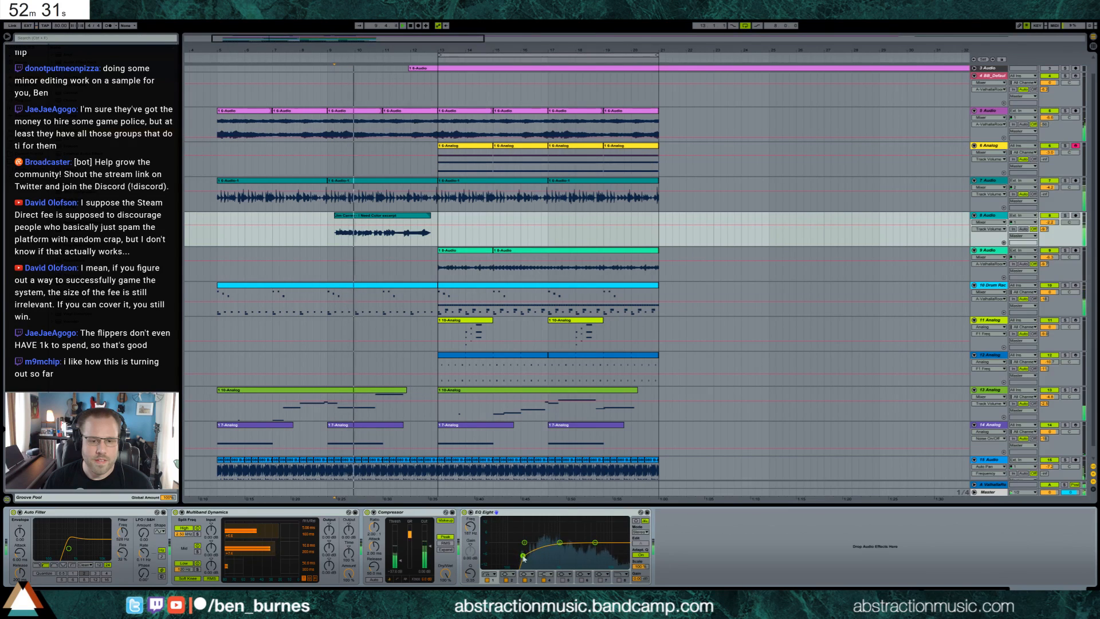
pyautogui.moveTo(596, 543)
pyautogui.mouseDown()
pyautogui.moveTo(589, 556)
pyautogui.moveTo(578, 538)
pyautogui.moveTo(530, 554)
pyautogui.moveTo(600, 551)
pyautogui.mouseUp()
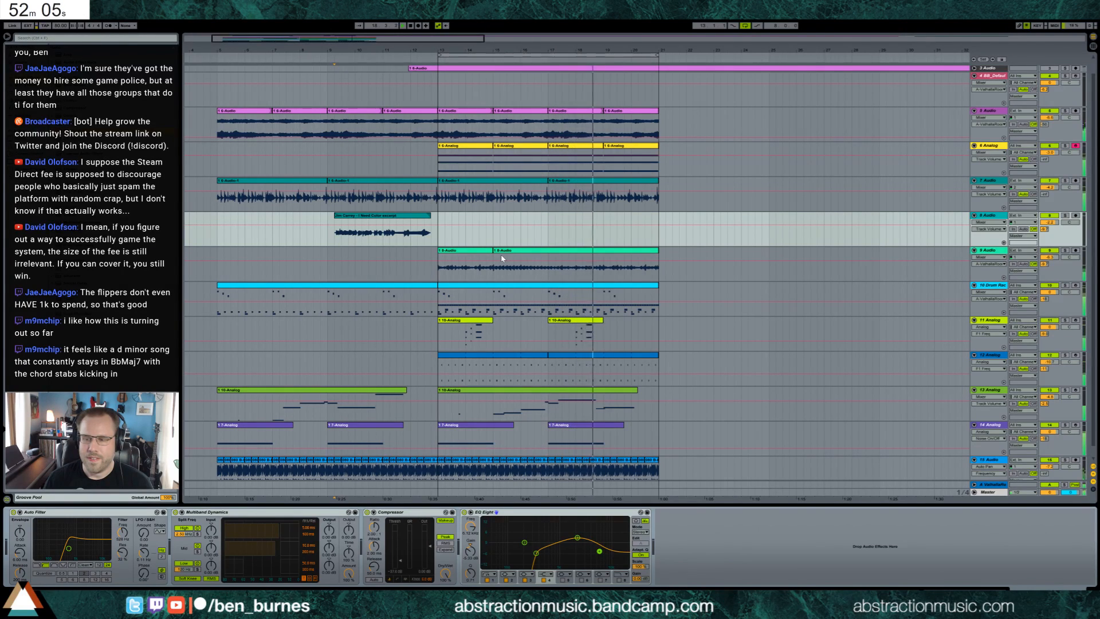
pyautogui.click(520, 326)
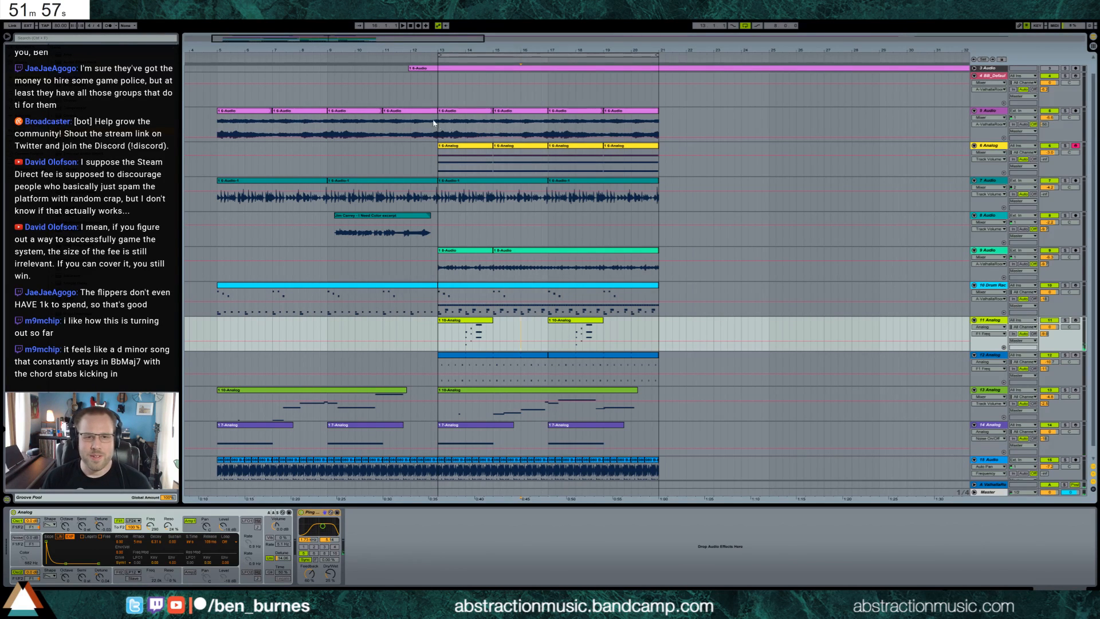
pyautogui.click(475, 139)
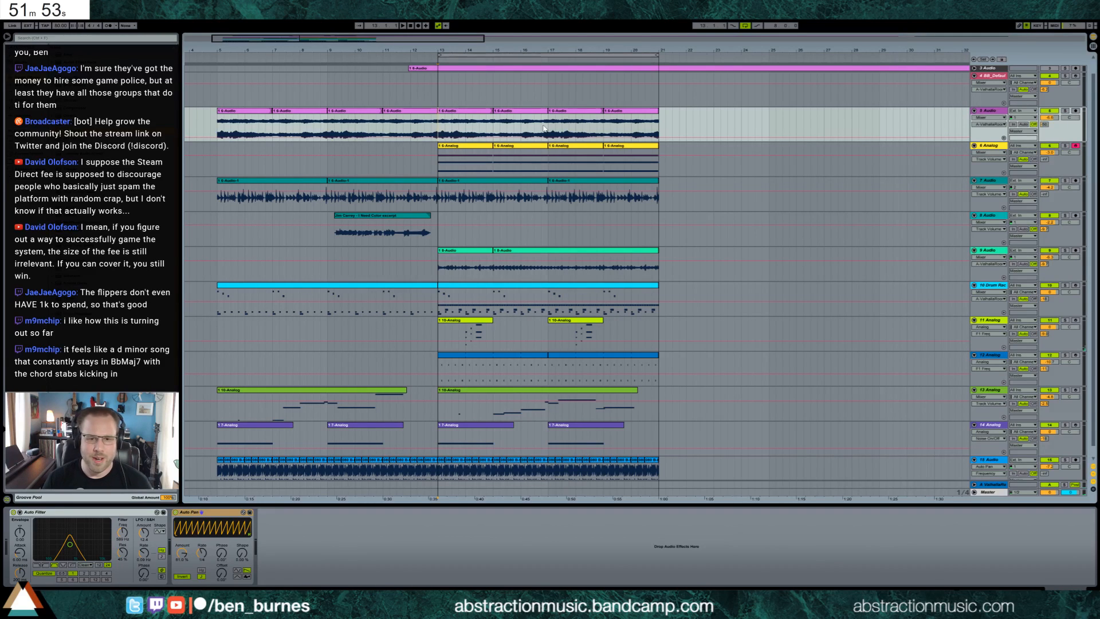
pyautogui.click(525, 331)
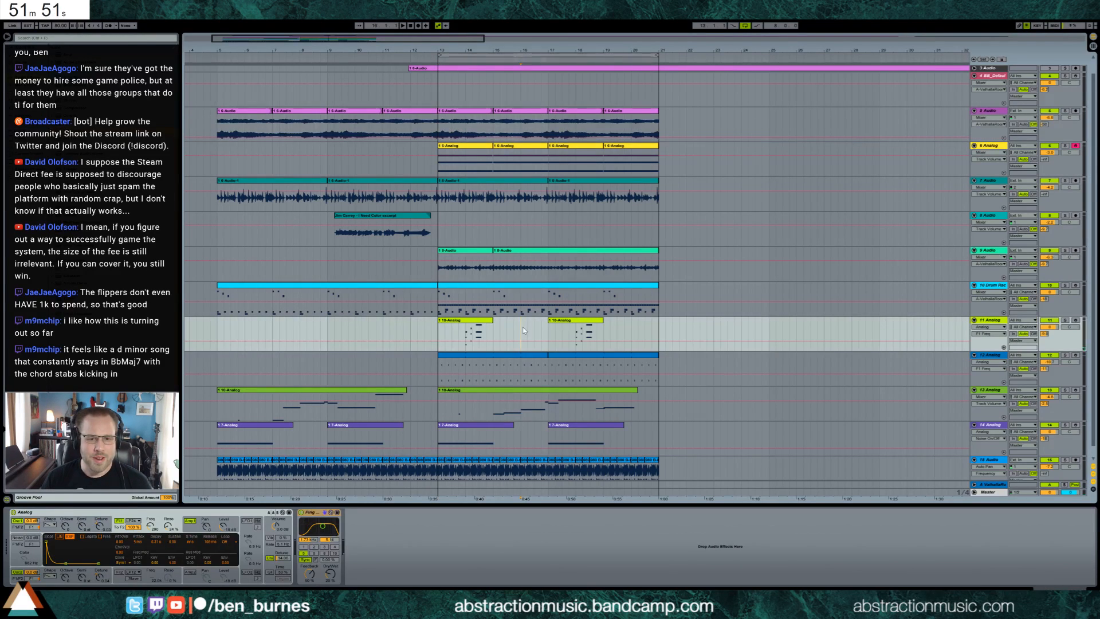
# Step: Split bar 16 of the 12 Analog pattern into its own clip, open its notes, and separate bar 20 as its own clip too
pyautogui.click(536, 360)
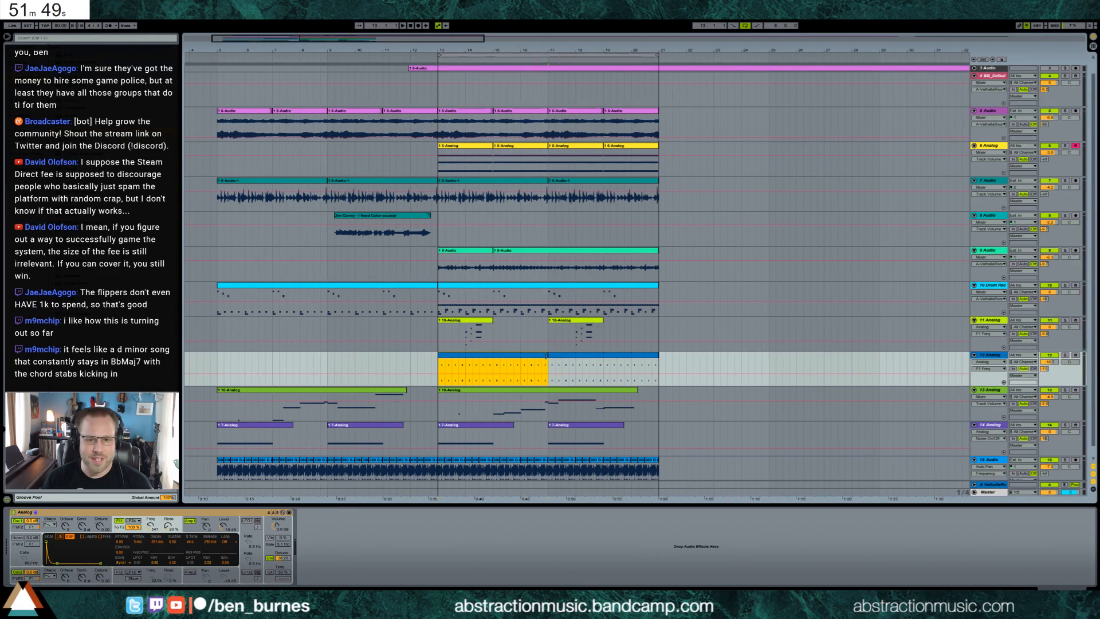
pyautogui.moveTo(647, 365); pyautogui.dragTo(663, 364)
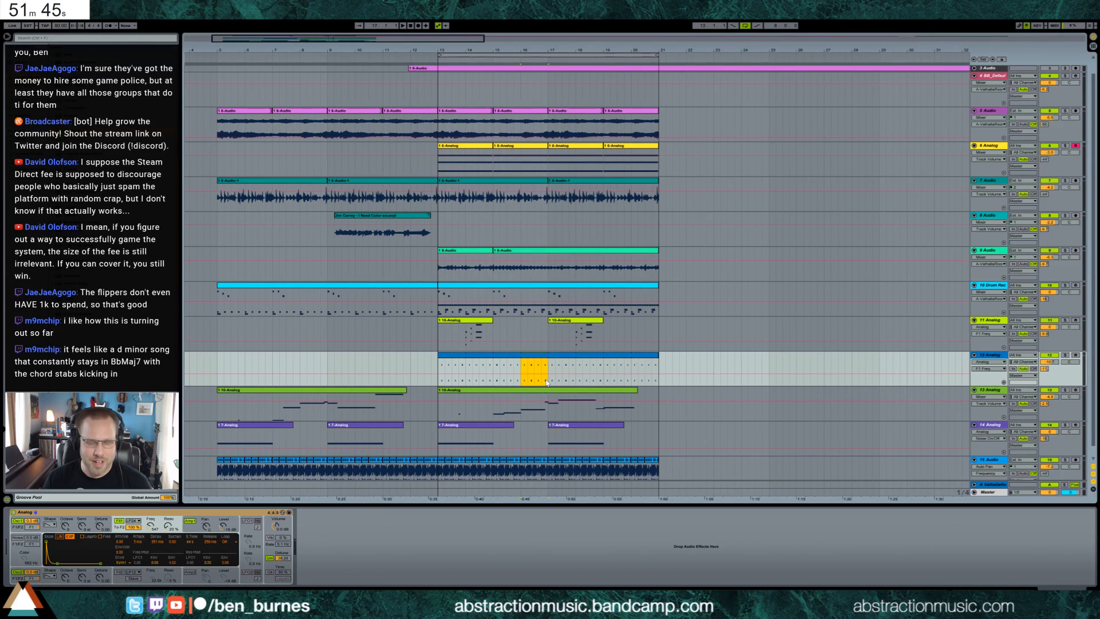
pyautogui.doubleClick(540, 360)
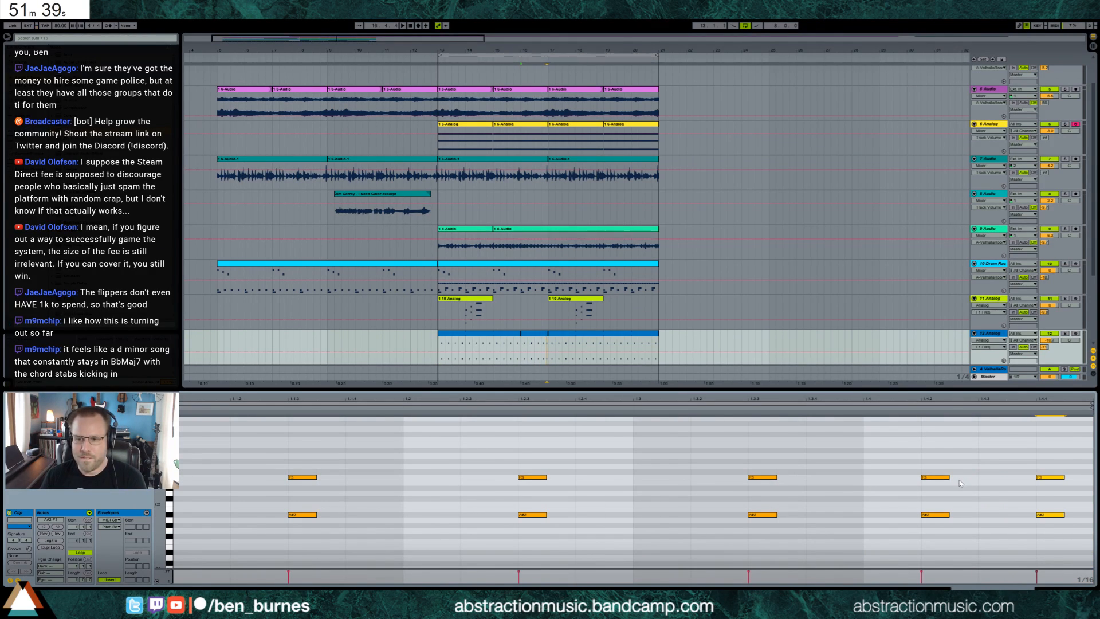
pyautogui.click(537, 335)
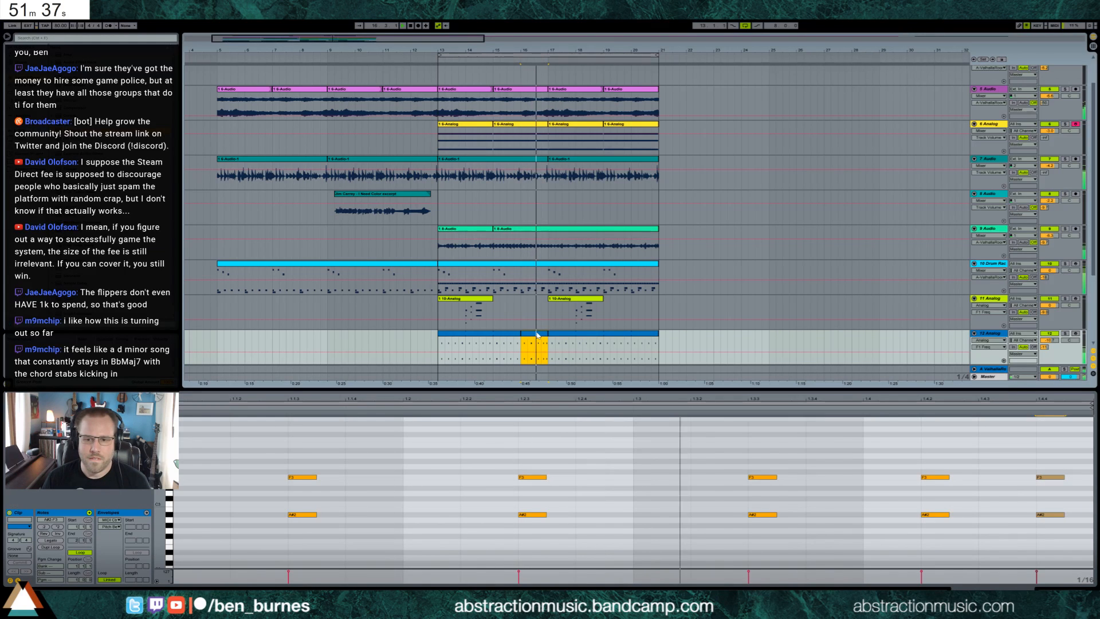
pyautogui.click(631, 354)
pyautogui.hotkey('ctrl', 'e')
pyautogui.hotkey('shift', 'Tab')
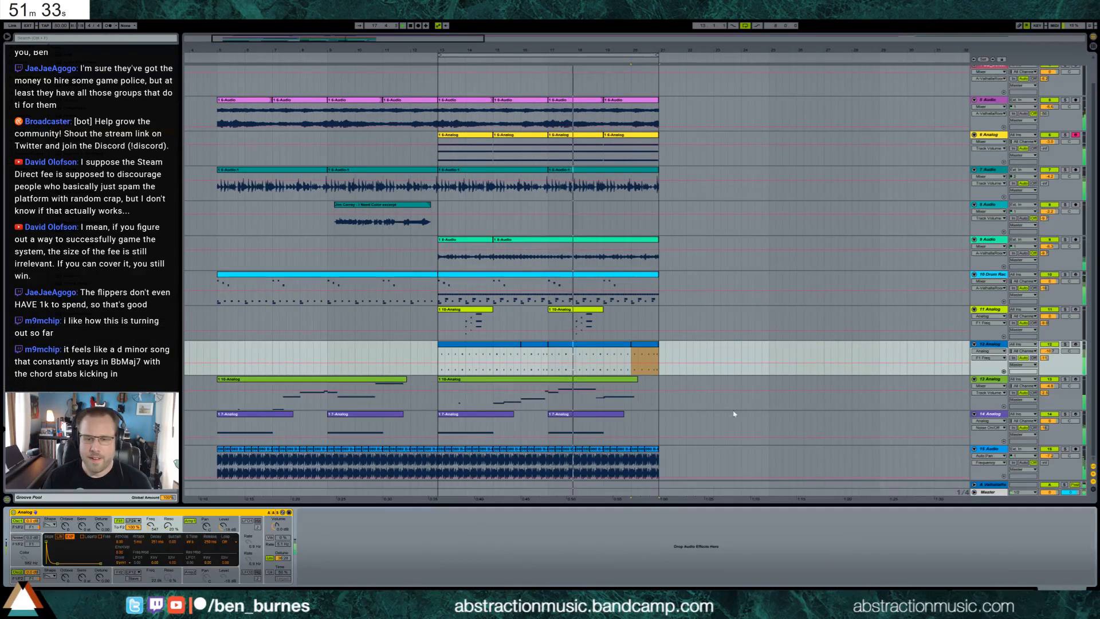
# Step: Transpose the chord stab notes in the 11 Analog track's bar 17 clip up an octave, and revisit the bar 13 clip
pyautogui.click(585, 324)
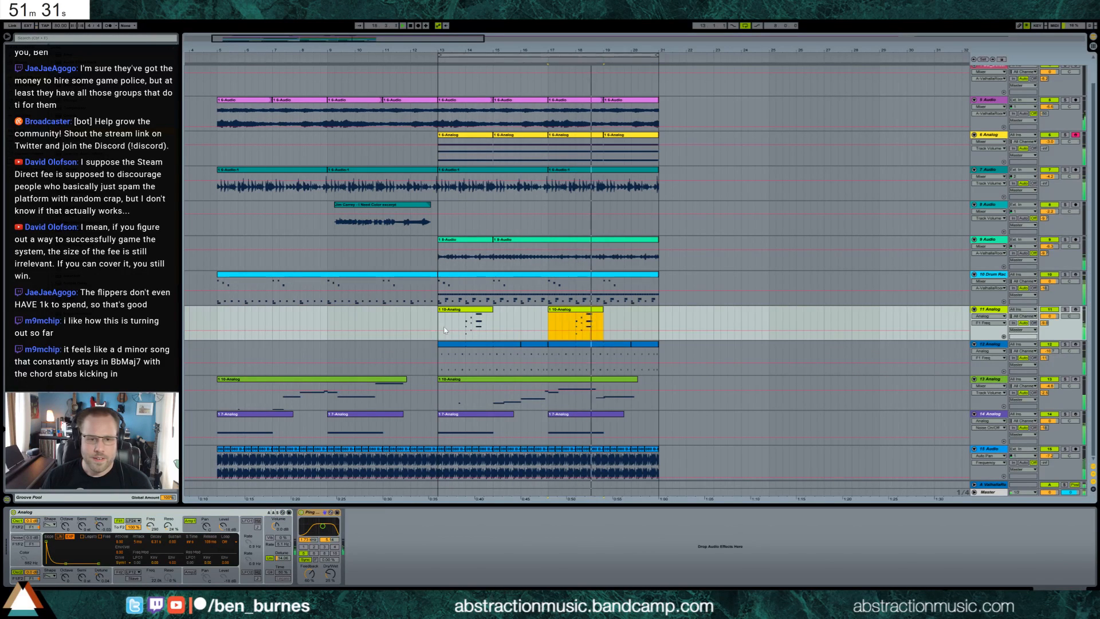
pyautogui.hotkey('shift', 'Tab')
pyautogui.click(517, 431)
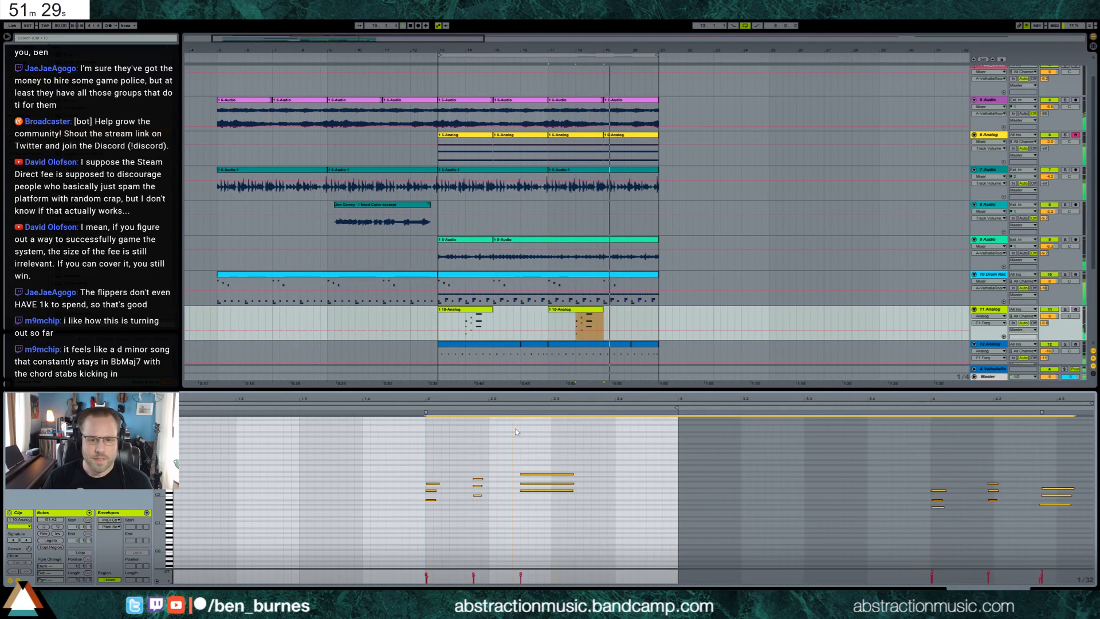
pyautogui.hotkey('shift', 'Up')
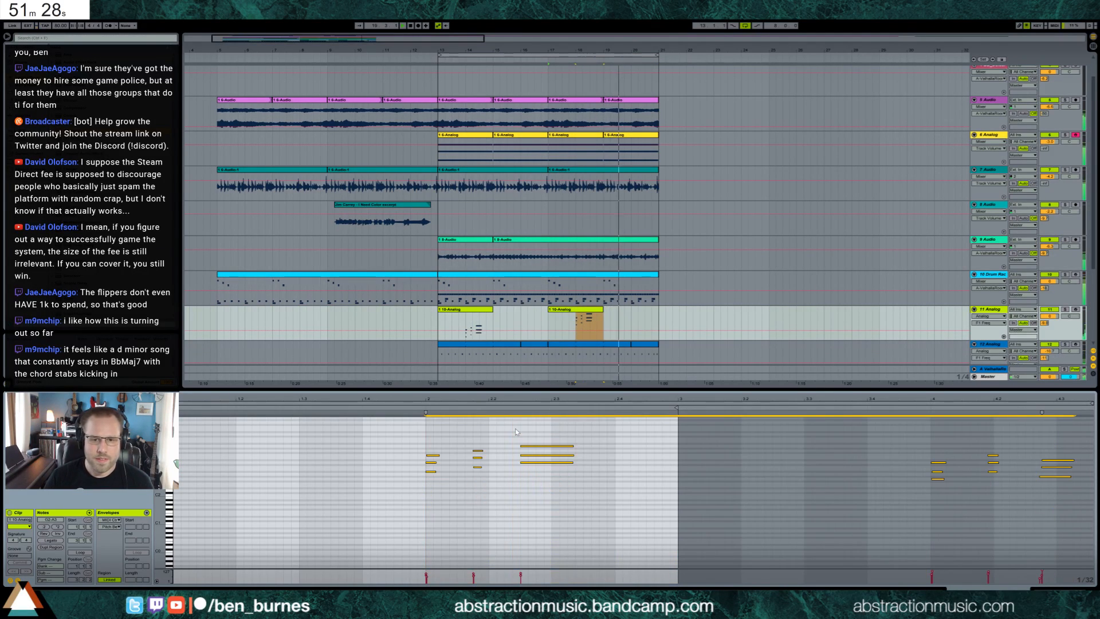
pyautogui.click(572, 310)
pyautogui.click(473, 311)
pyautogui.hotkey('shift', 'Tab')
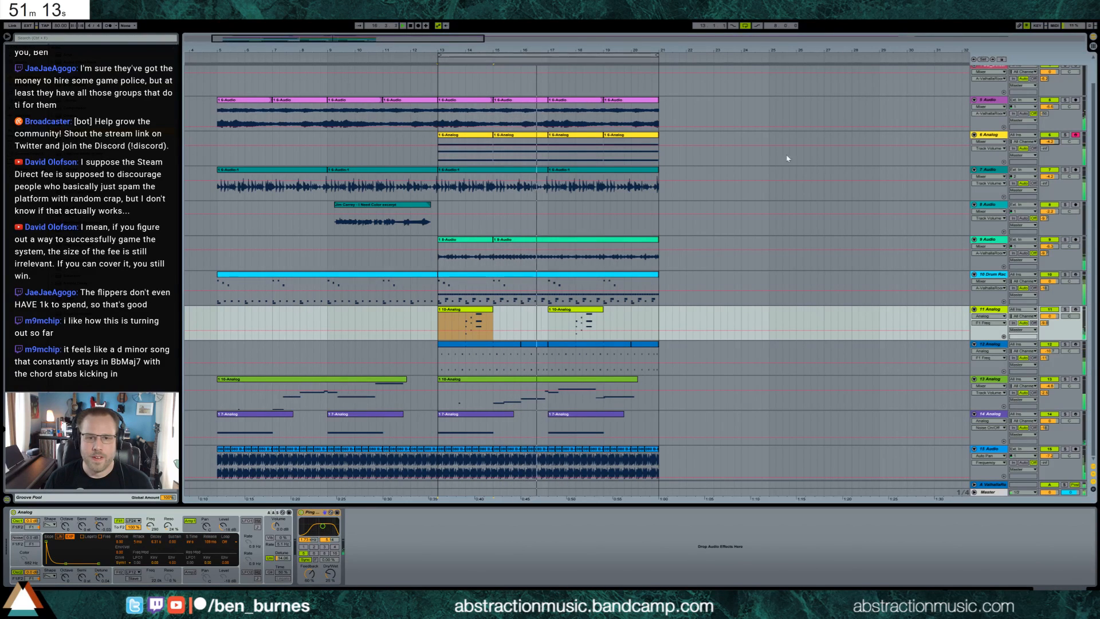
# Step: Move the whole second section, bars 13 to 21 on all tracks, two bars later to start at bar 15
pyautogui.press('-')
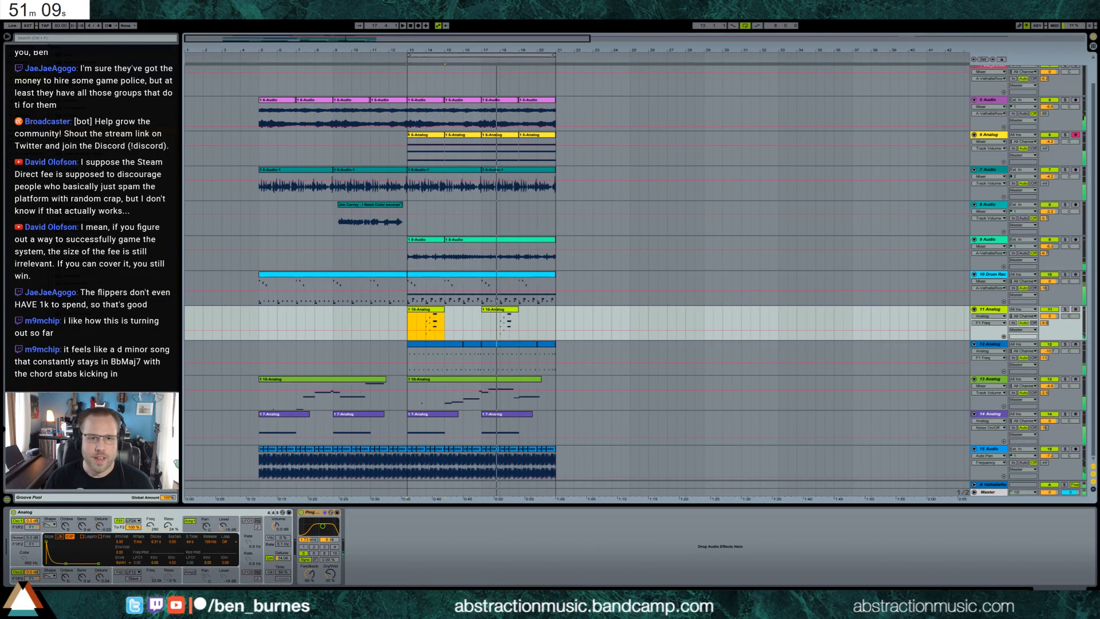
pyautogui.moveTo(408, 116); pyautogui.dragTo(555, 471)
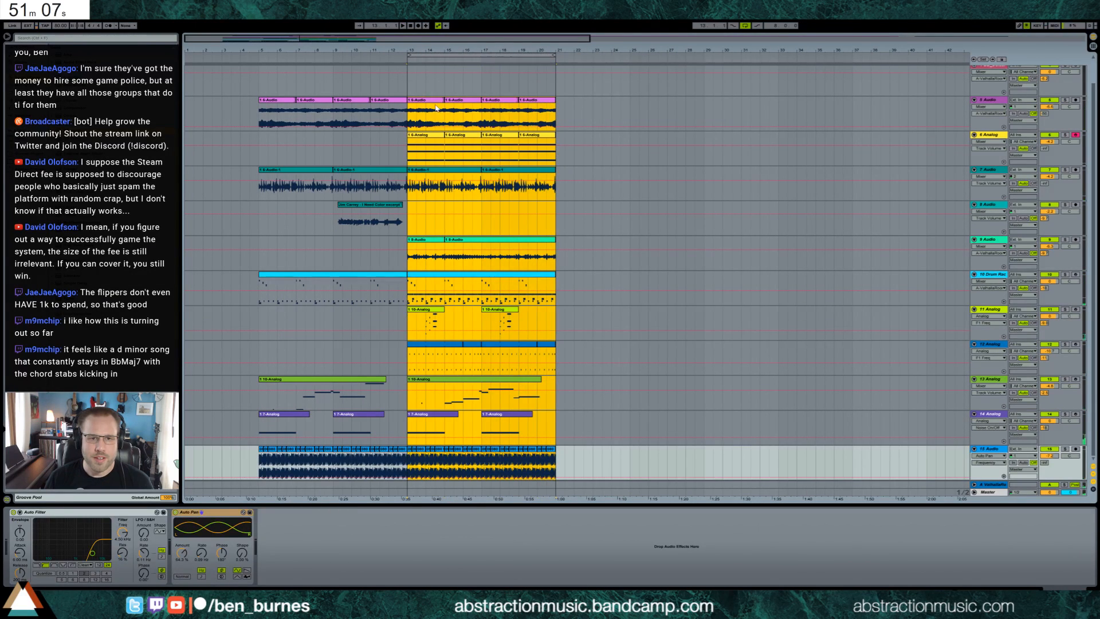
pyautogui.moveTo(432, 99); pyautogui.dragTo(458, 99)
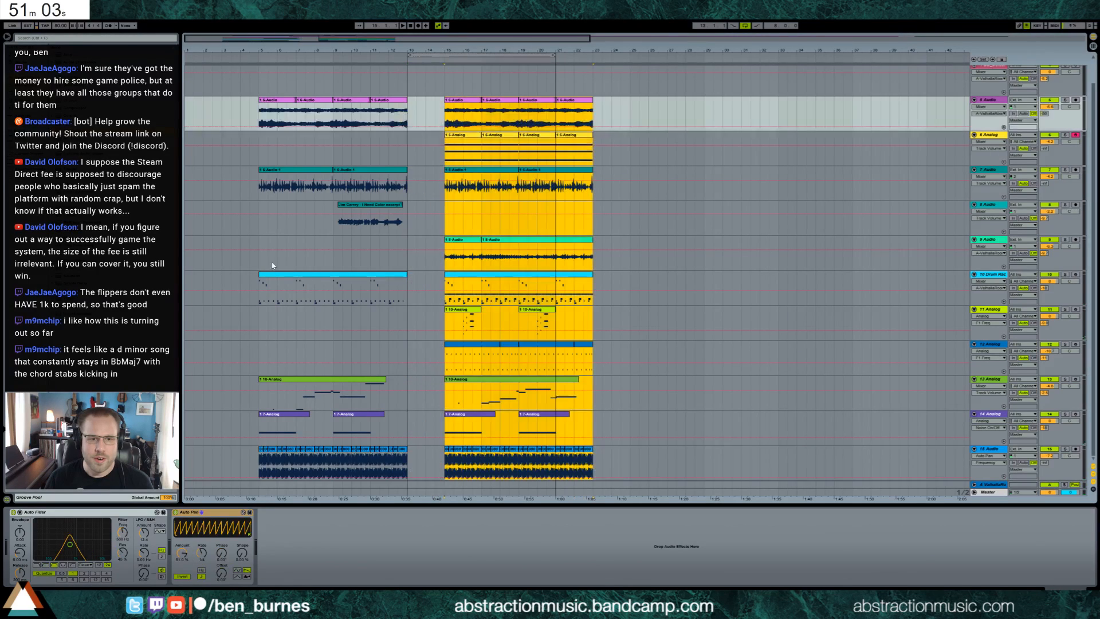
# Step: Fill the gap from bar 13 to 15 with copied 10 Drum Rack and 5 Audio material plus chopped 7 Audio pieces, and play it
pyautogui.moveTo(262, 284); pyautogui.dragTo(296, 292)
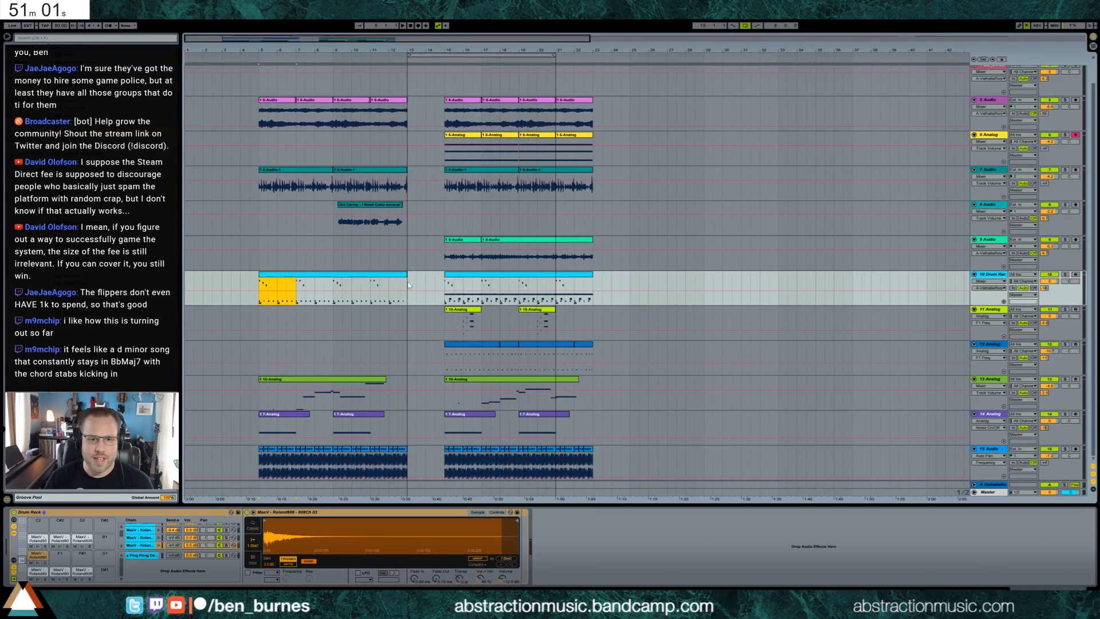
pyautogui.hotkey('ctrl', 'd')
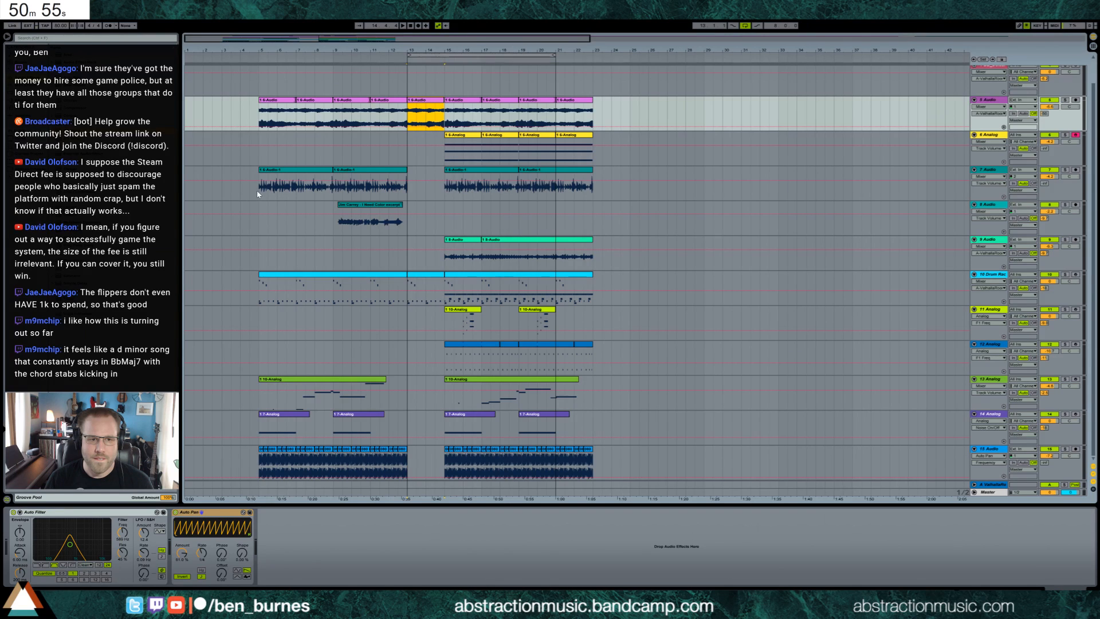
pyautogui.click(276, 193)
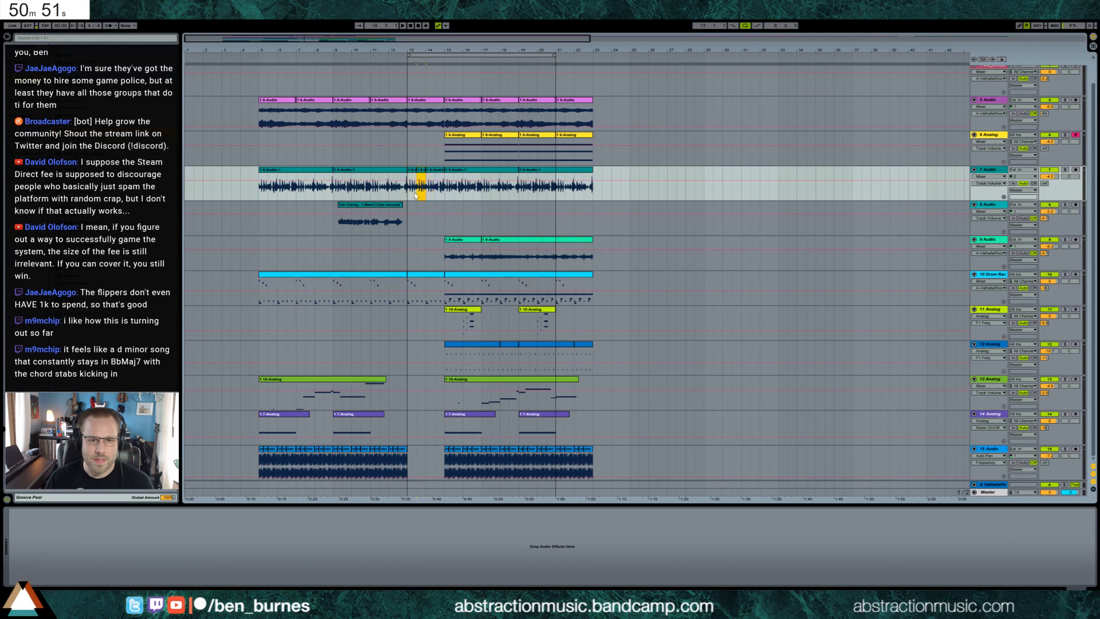
pyautogui.press('space')
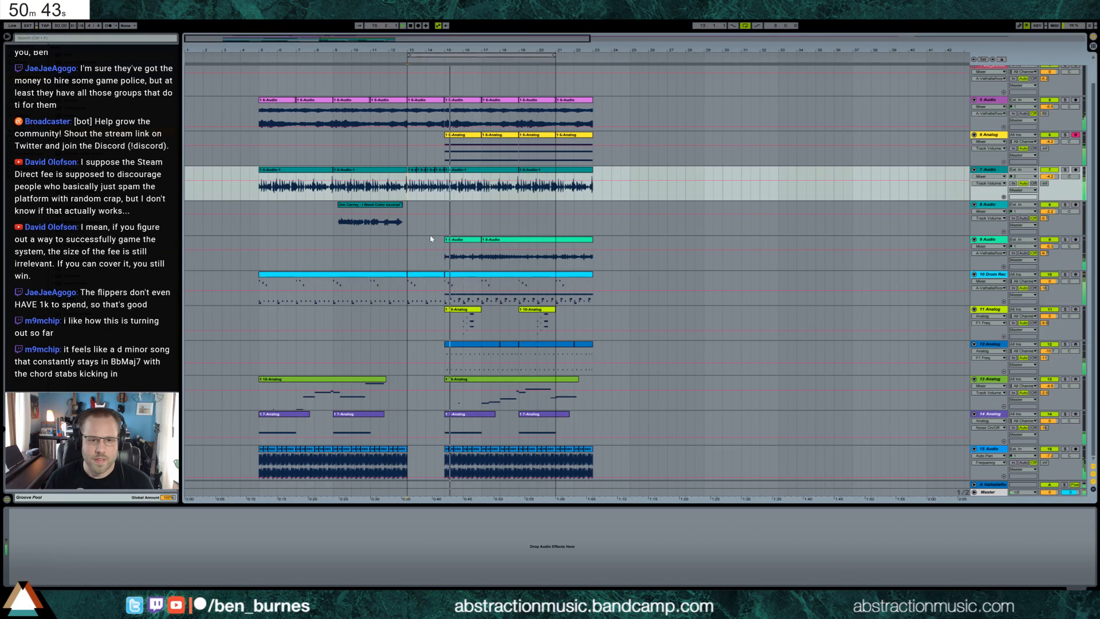
# Step: Extend the 15 Audio loop clips across bars 13 to 15 and audition the lead-in from bar 9
pyautogui.click(391, 461)
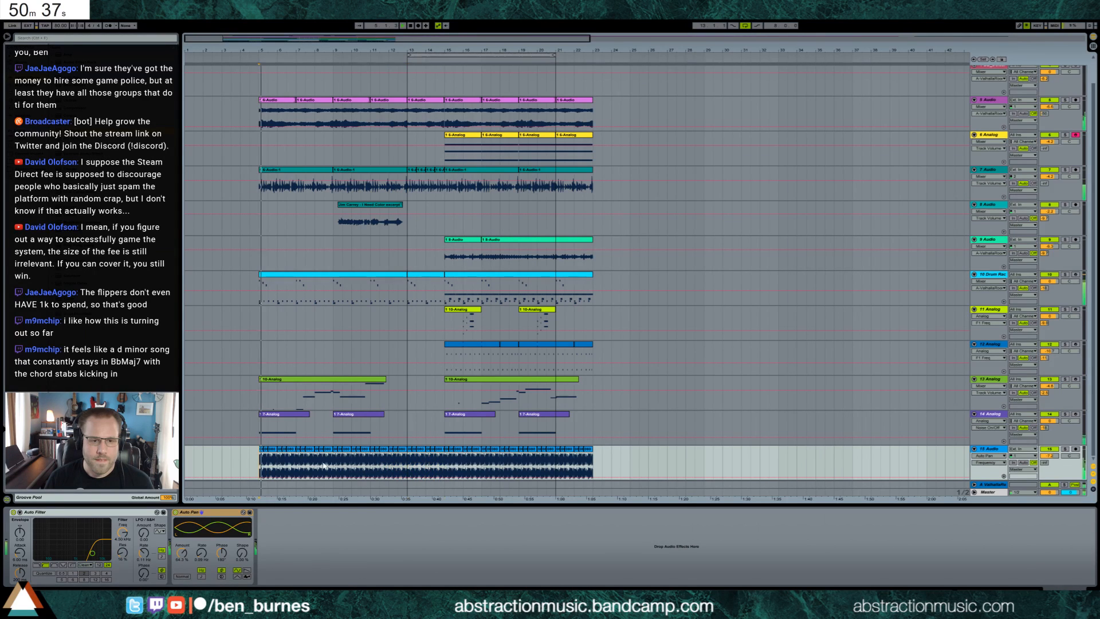
pyautogui.click(342, 465)
pyautogui.press('space')
pyautogui.press('space')
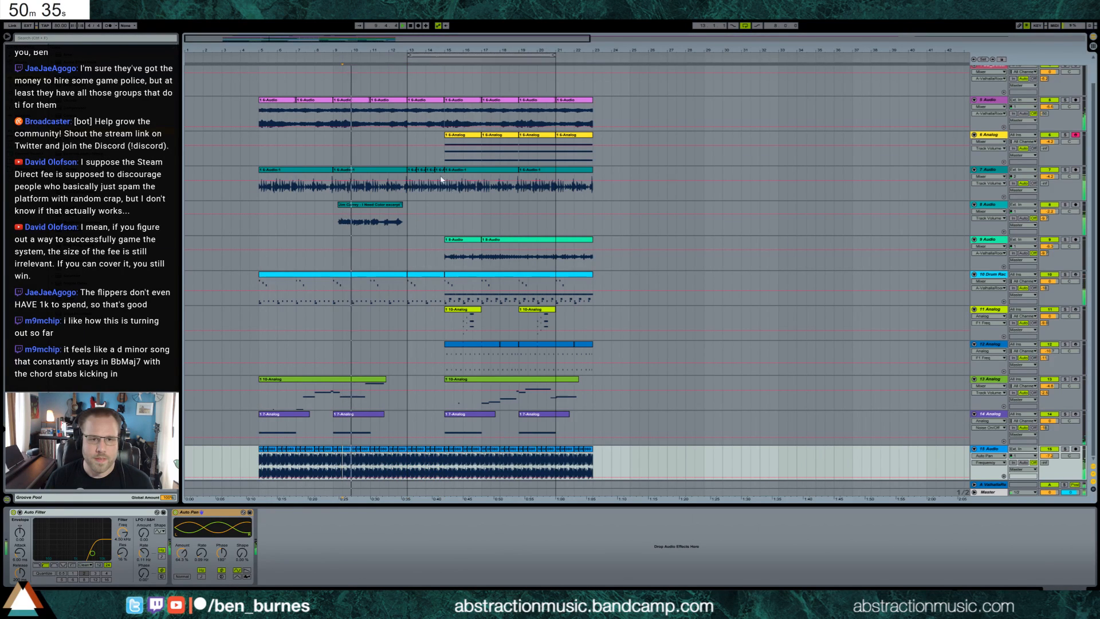
# Step: Clear the chopped 7 Audio pieces from bars 13 to 15
pyautogui.moveTo(409, 192); pyautogui.dragTo(446, 191)
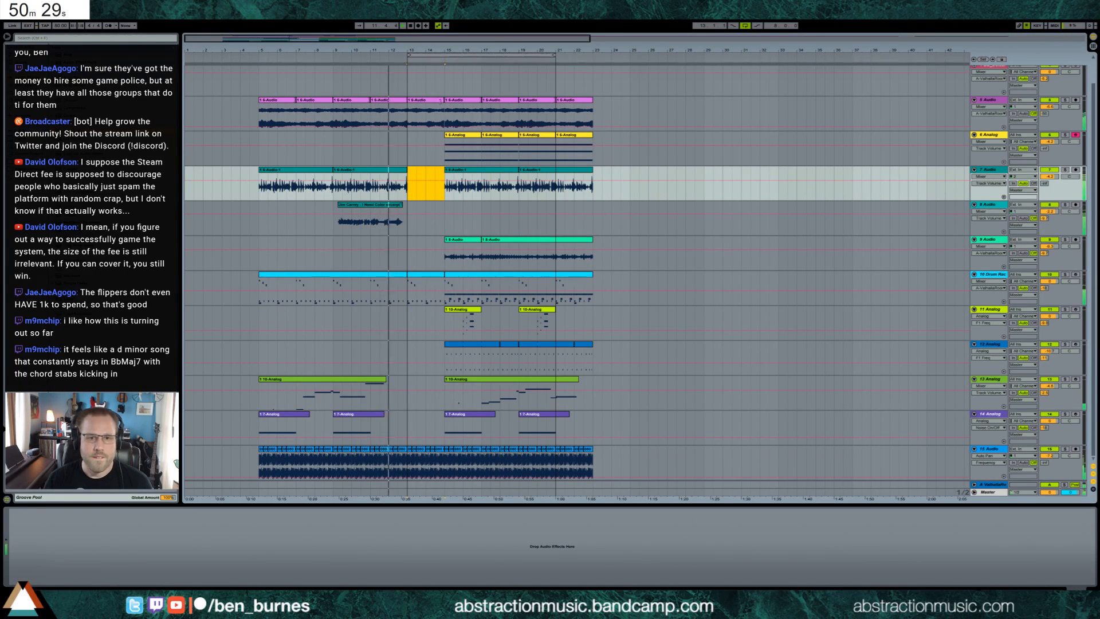
pyautogui.press('Up')
pyautogui.press('Up')
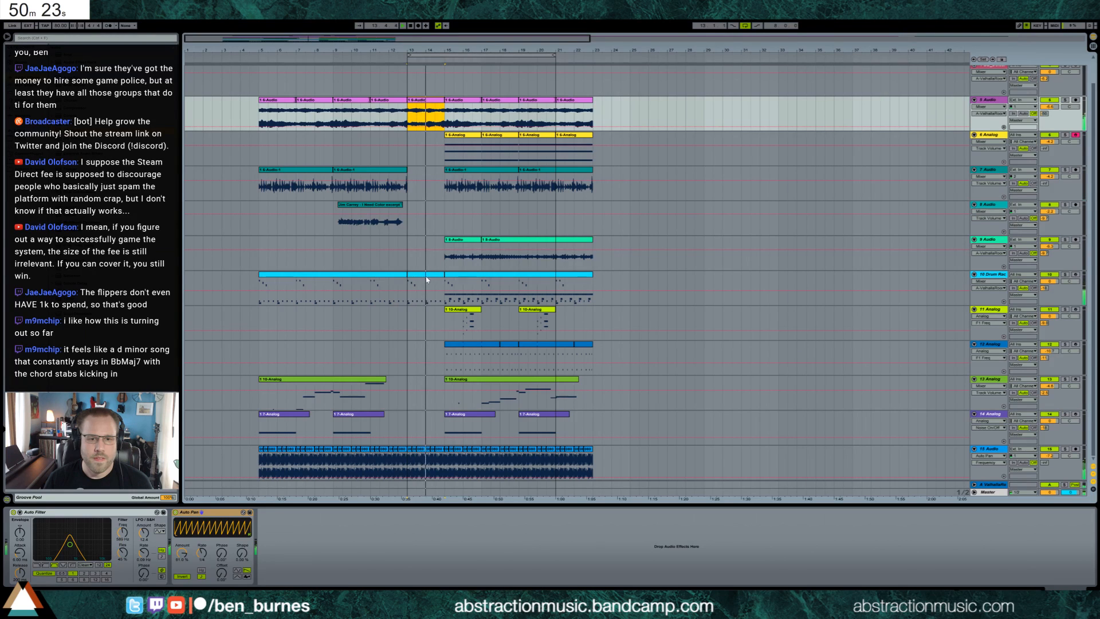
# Step: Open the Ping Pong Delay return chain inside the drum rack on the 10 Drum Rack track
pyautogui.press('Down')
pyautogui.press('Down')
pyautogui.press('Down')
pyautogui.press('Down')
pyautogui.press('Down')
pyautogui.click(150, 555)
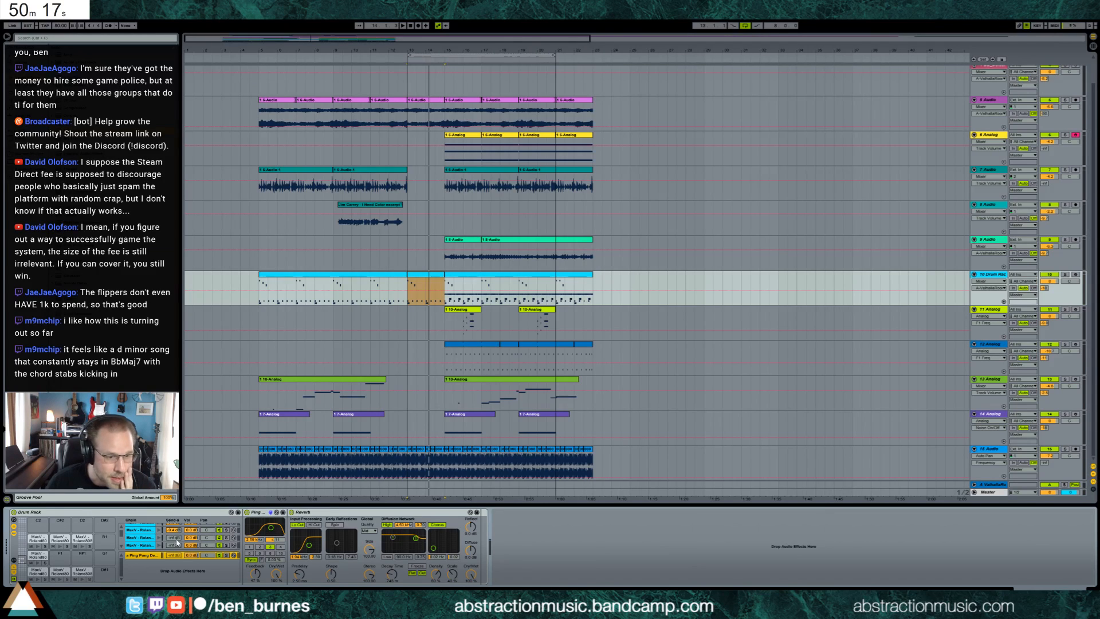
# Step: Enlarge the chain list of the drum rack and adjust the Ping Pong Delay's dry/wet amount
pyautogui.scroll(1, 177, 541)
pyautogui.click(15, 563)
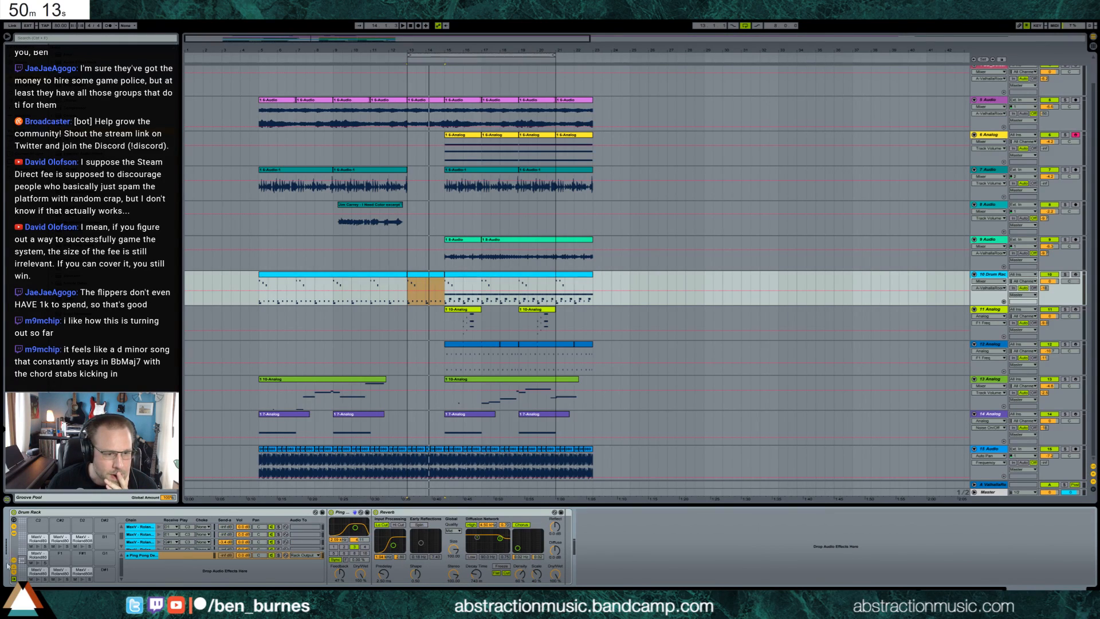
pyautogui.click(14, 563)
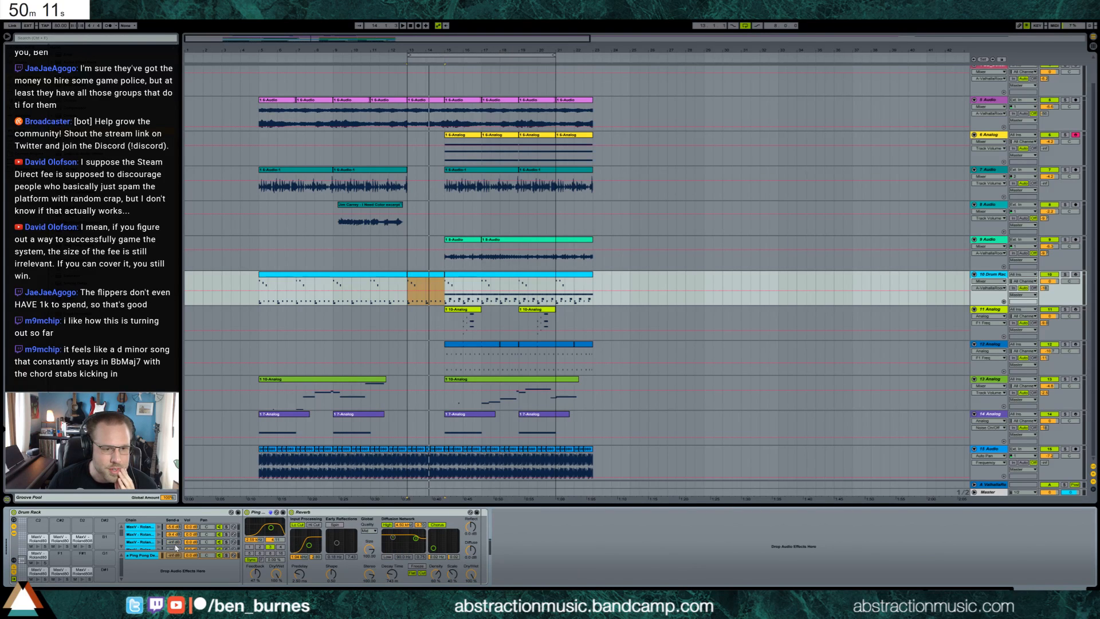
pyautogui.scroll(1, 177, 547)
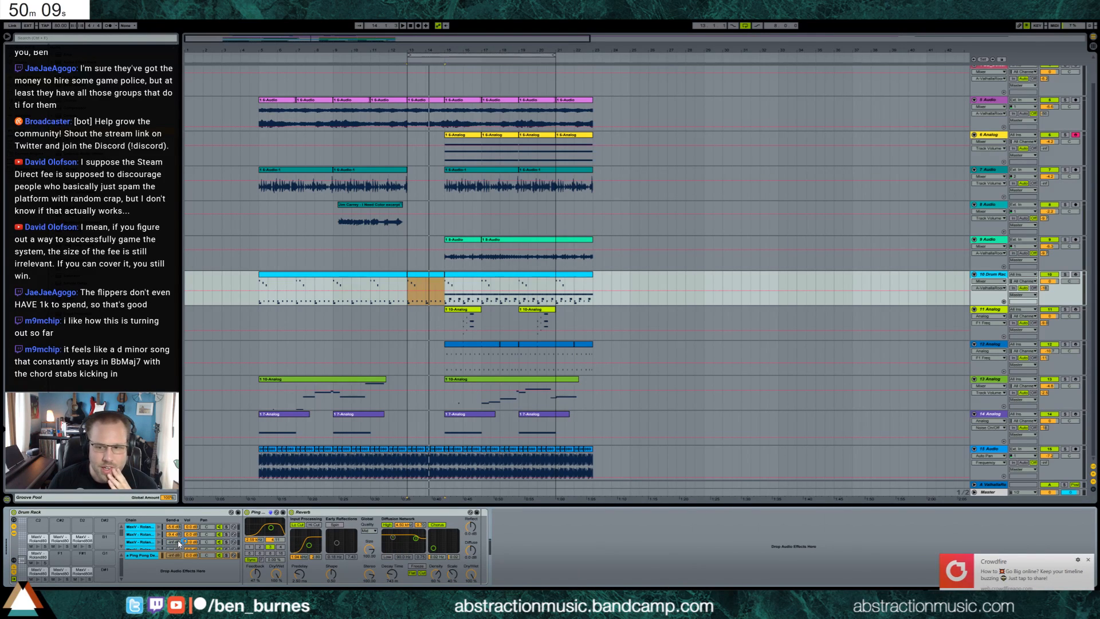
pyautogui.click(1088, 561)
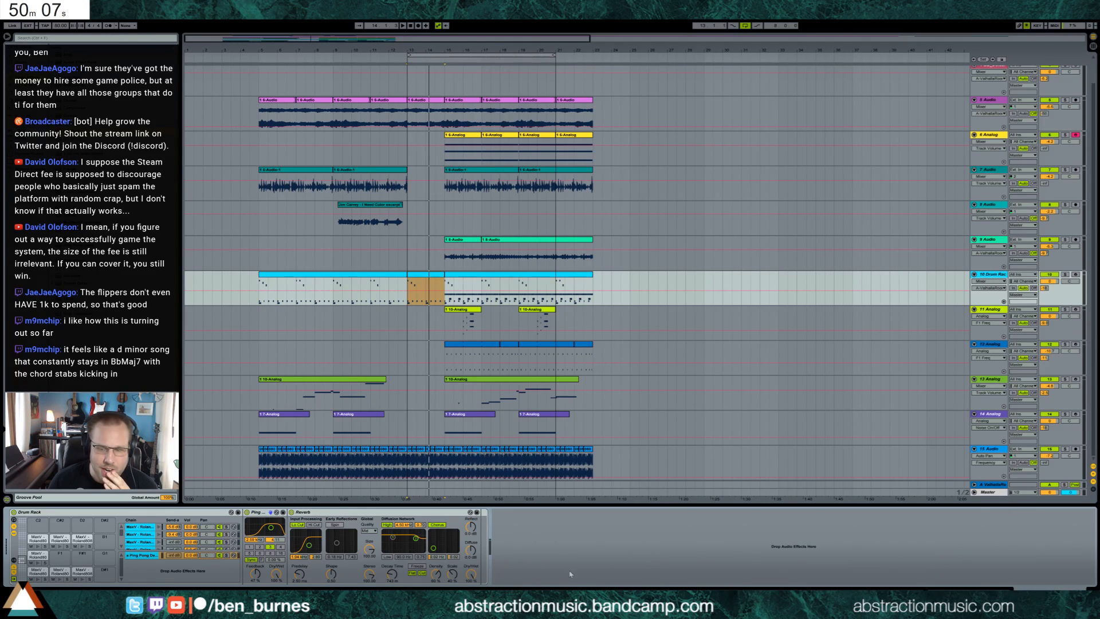
pyautogui.moveTo(188, 548); pyautogui.dragTo(197, 567)
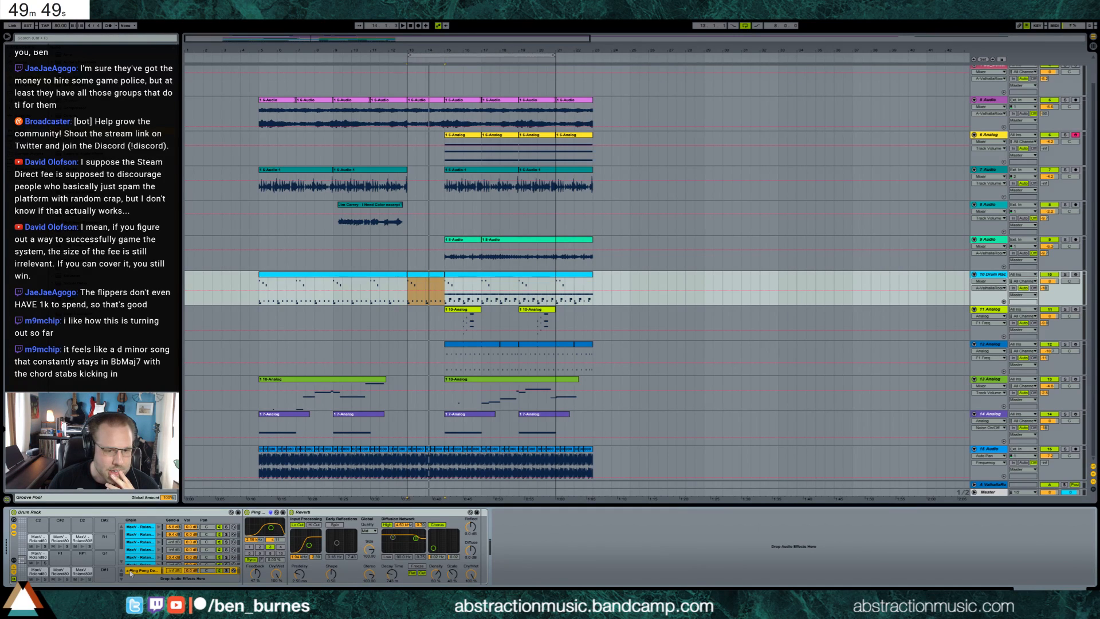
pyautogui.moveTo(277, 574); pyautogui.dragTo(272, 566)
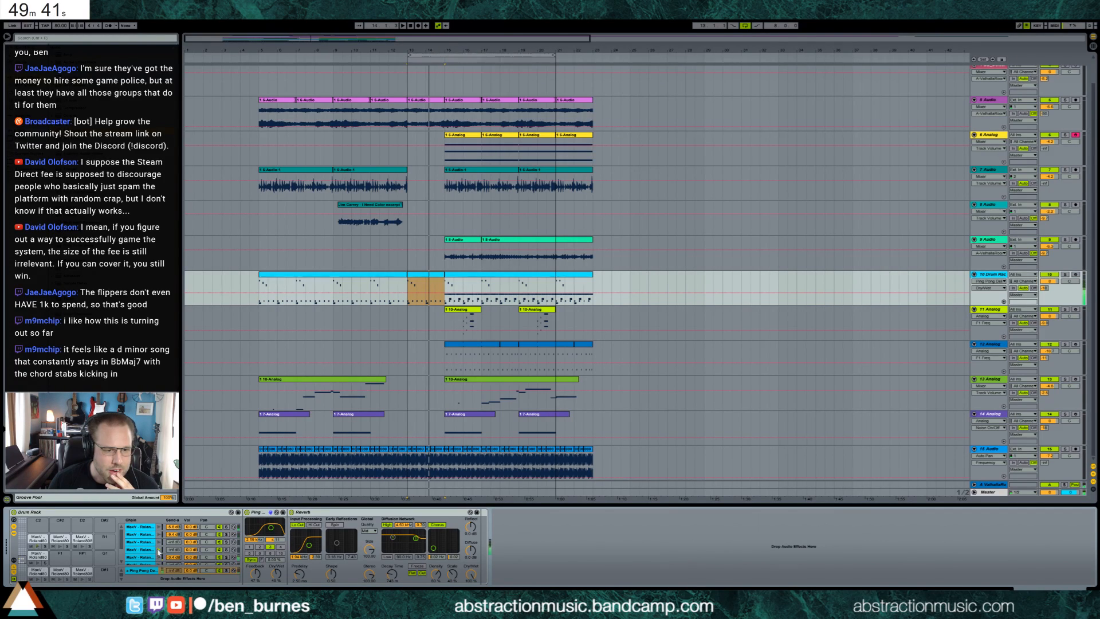
# Step: Set the delay send levels of individual Roland808 drum chains in the rack, including the hi-hats
pyautogui.scroll(-3, 160, 543)
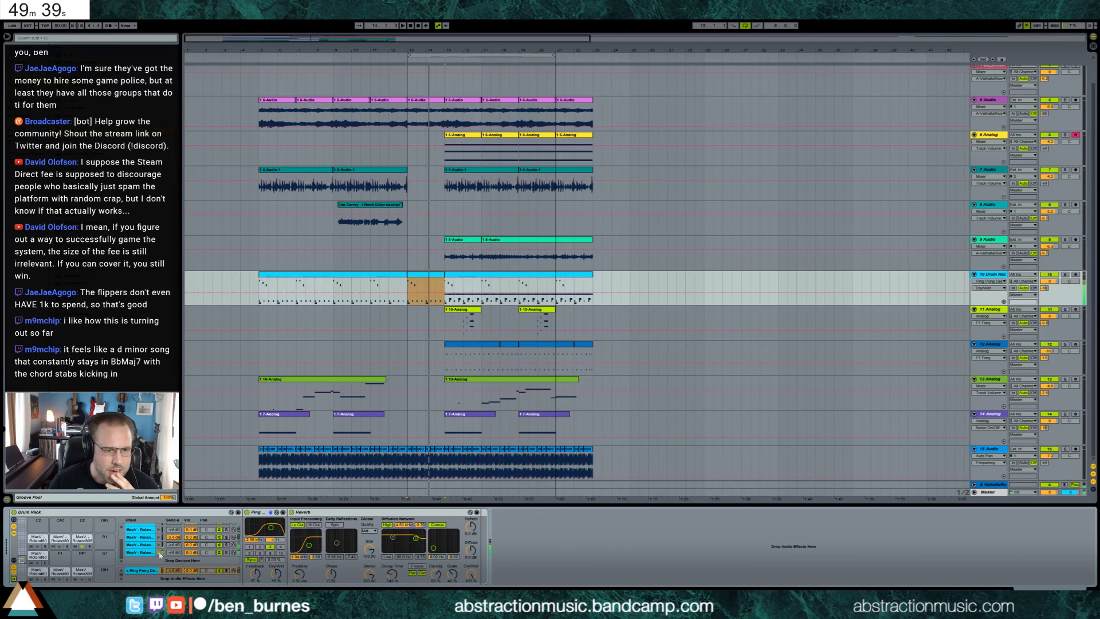
pyautogui.click(172, 550)
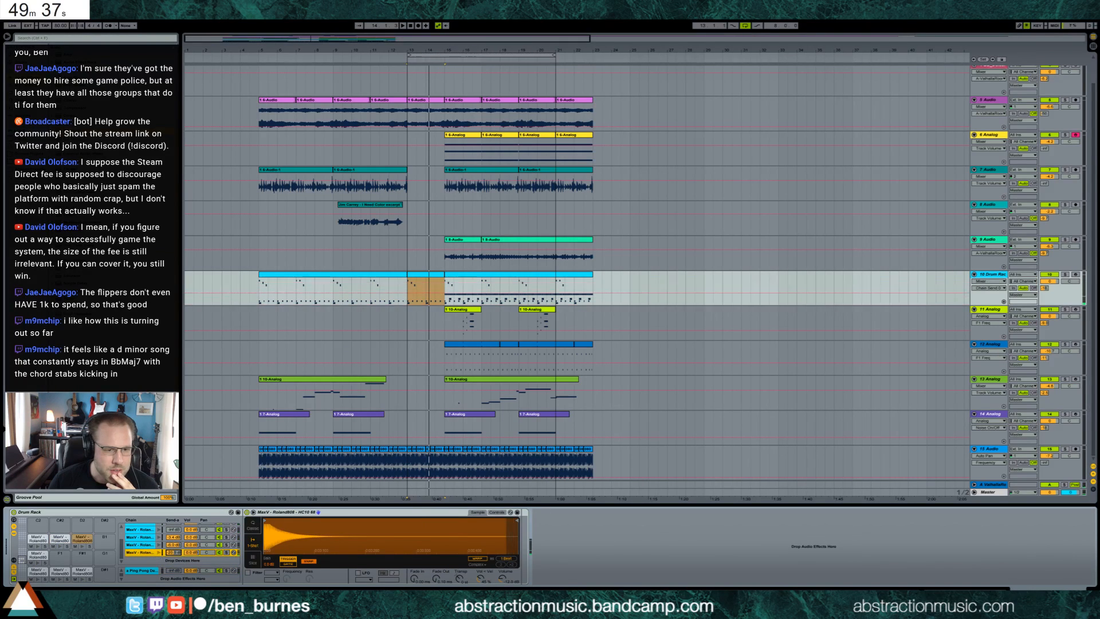
pyautogui.scroll(3, 171, 553)
pyautogui.moveTo(171, 534)
pyautogui.mouseDown()
pyautogui.moveTo(171, 548)
pyautogui.moveTo(171, 536)
pyautogui.mouseUp()
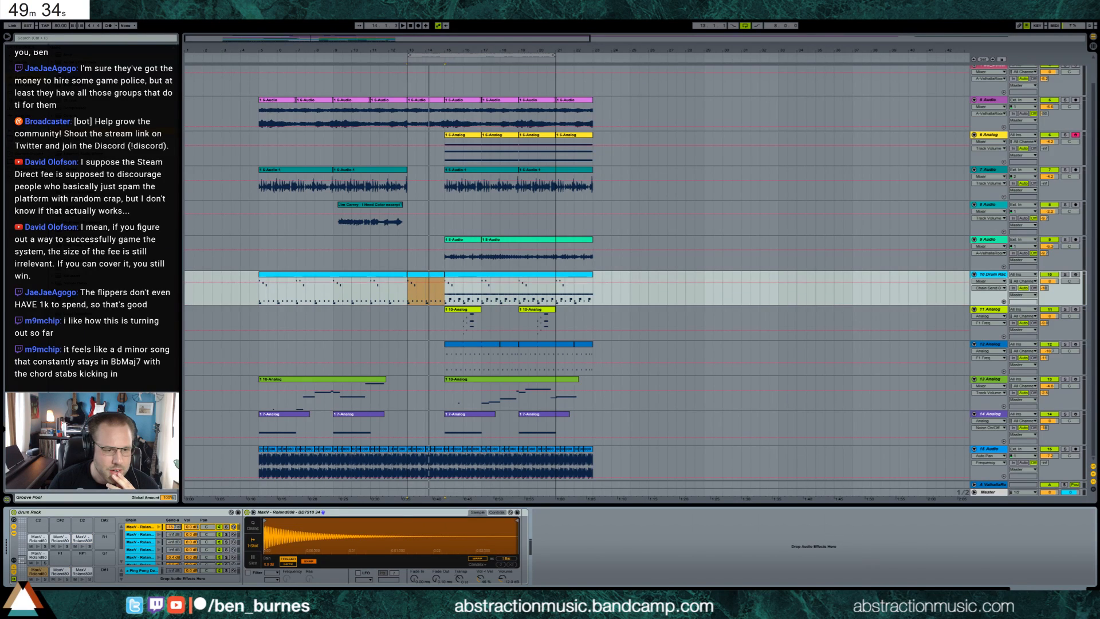
pyautogui.scroll(-3, 159, 538)
pyautogui.click(159, 538)
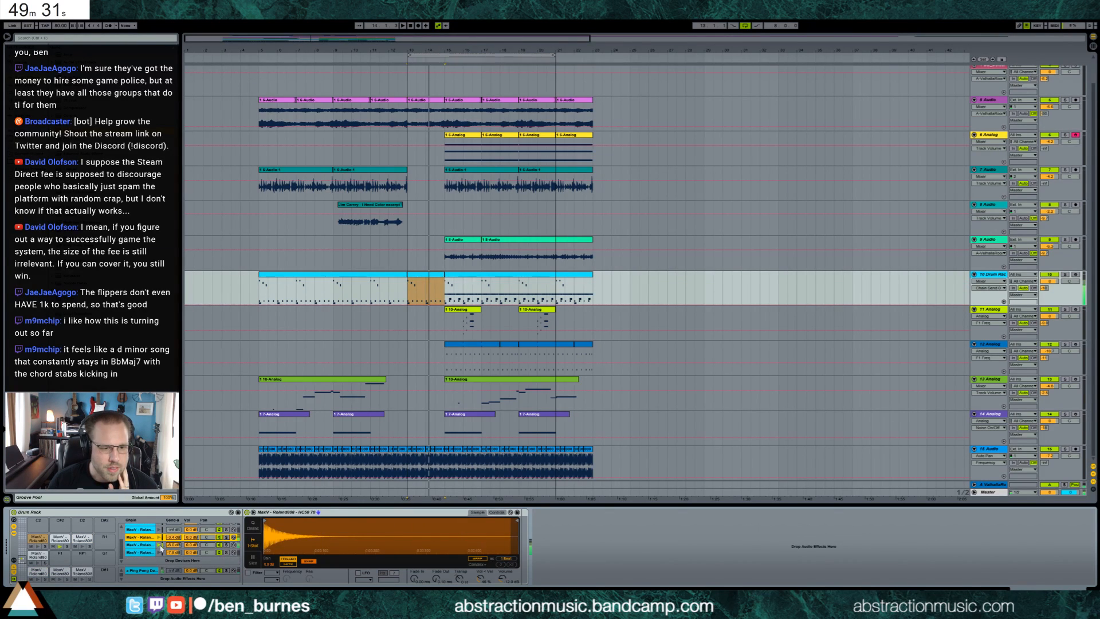
# Step: Rebalance the dry/wet amounts of the Ping Pong Delay and Reverb on the drum rack's return chain
pyautogui.click(143, 572)
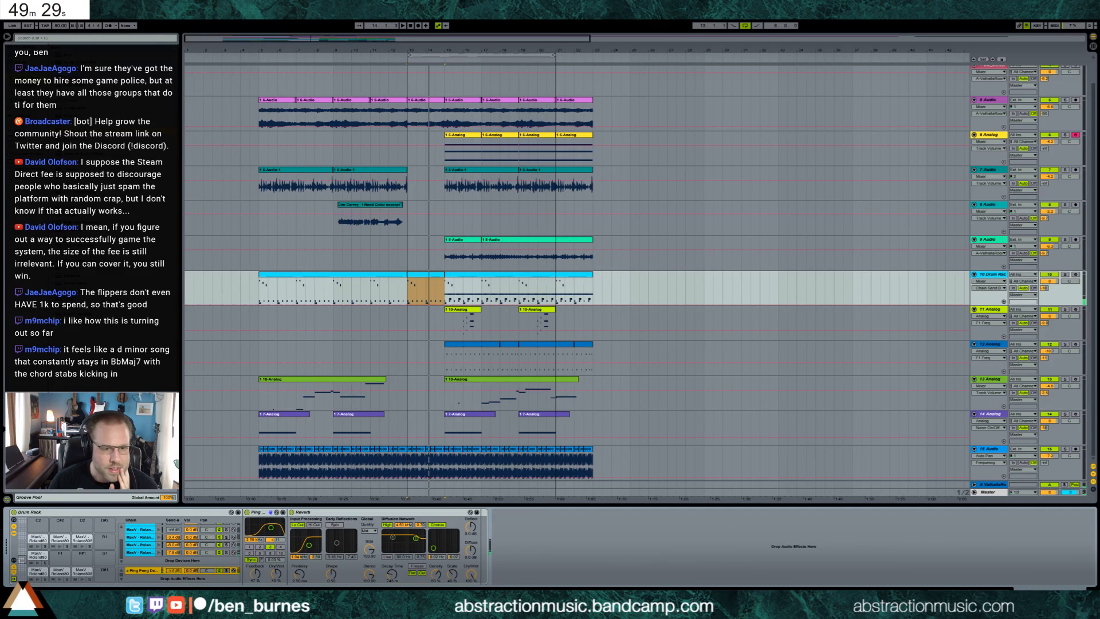
pyautogui.click(275, 574)
pyautogui.moveTo(471, 573); pyautogui.dragTo(471, 607)
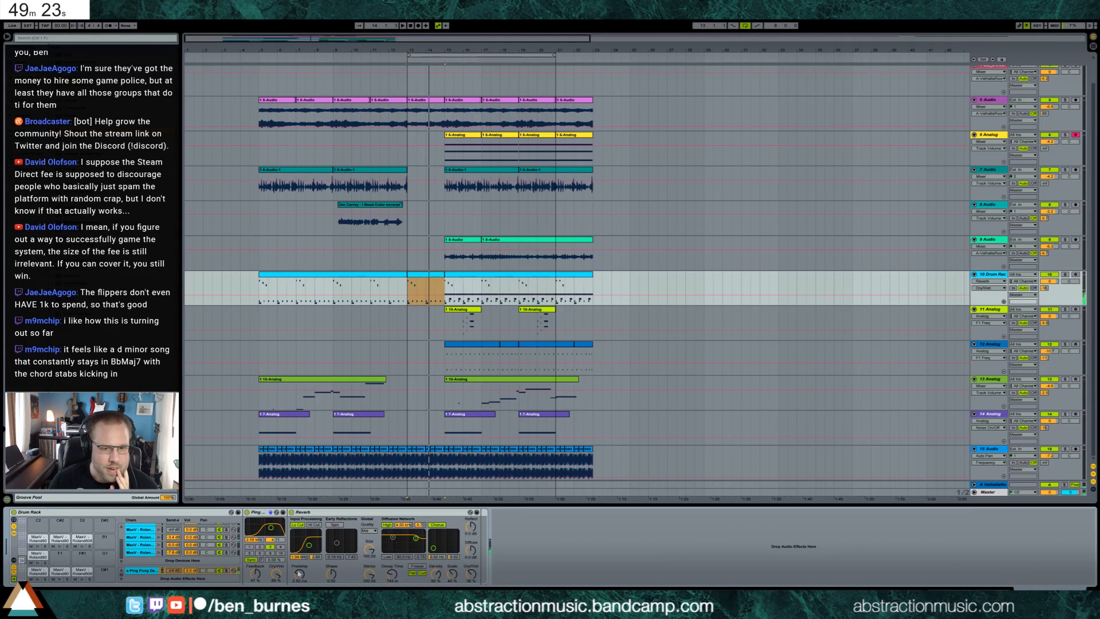
pyautogui.moveTo(466, 576); pyautogui.dragTo(466, 584)
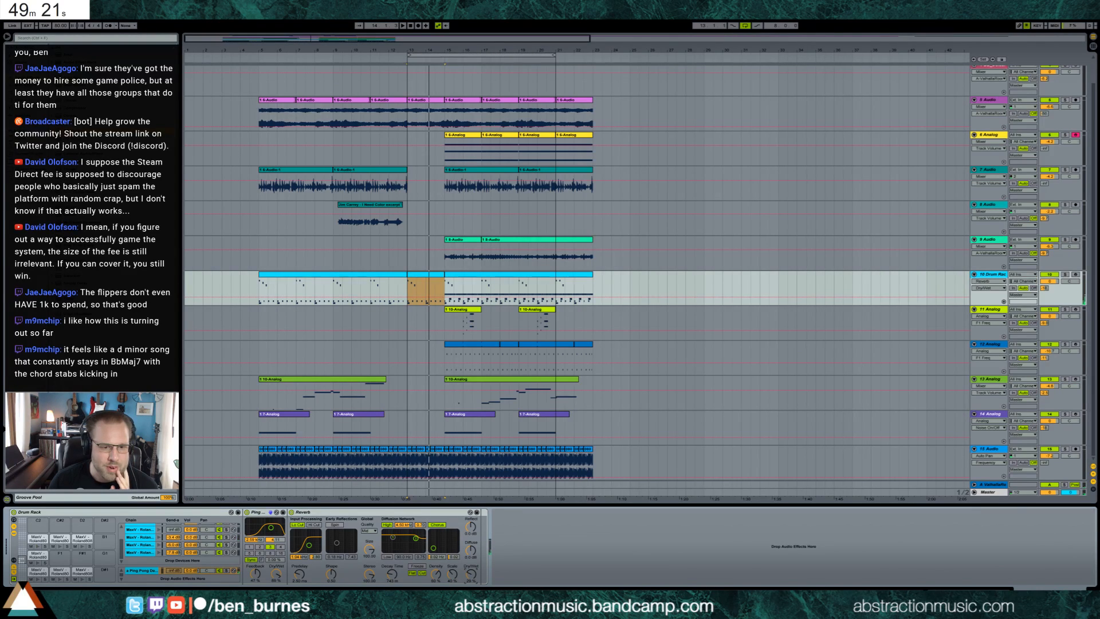
pyautogui.moveTo(275, 574); pyautogui.dragTo(275, 567)
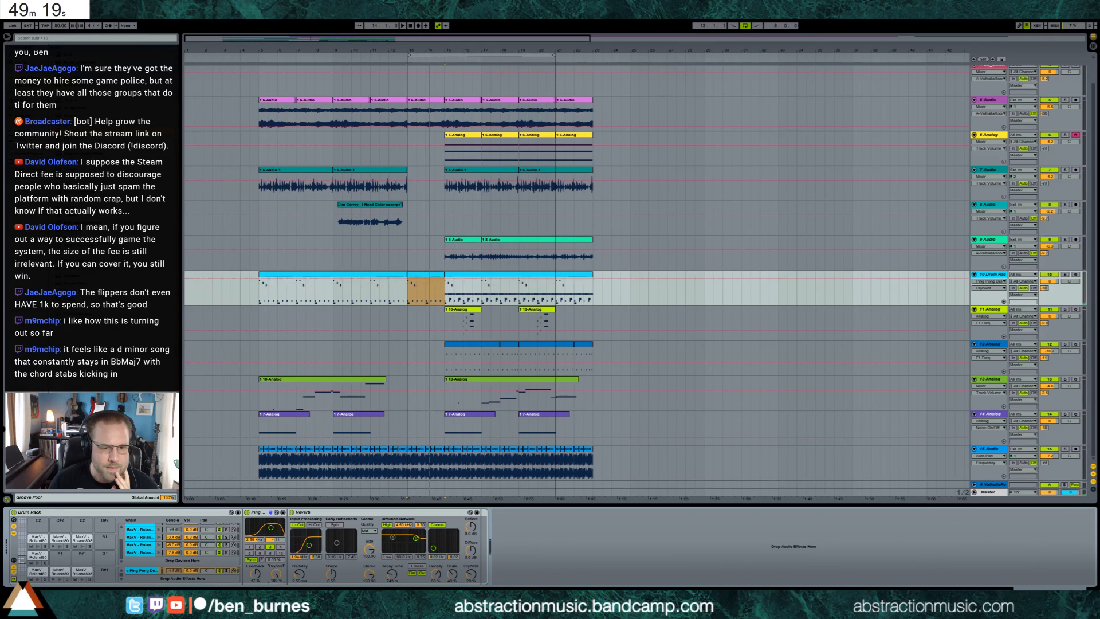
pyautogui.click(452, 574)
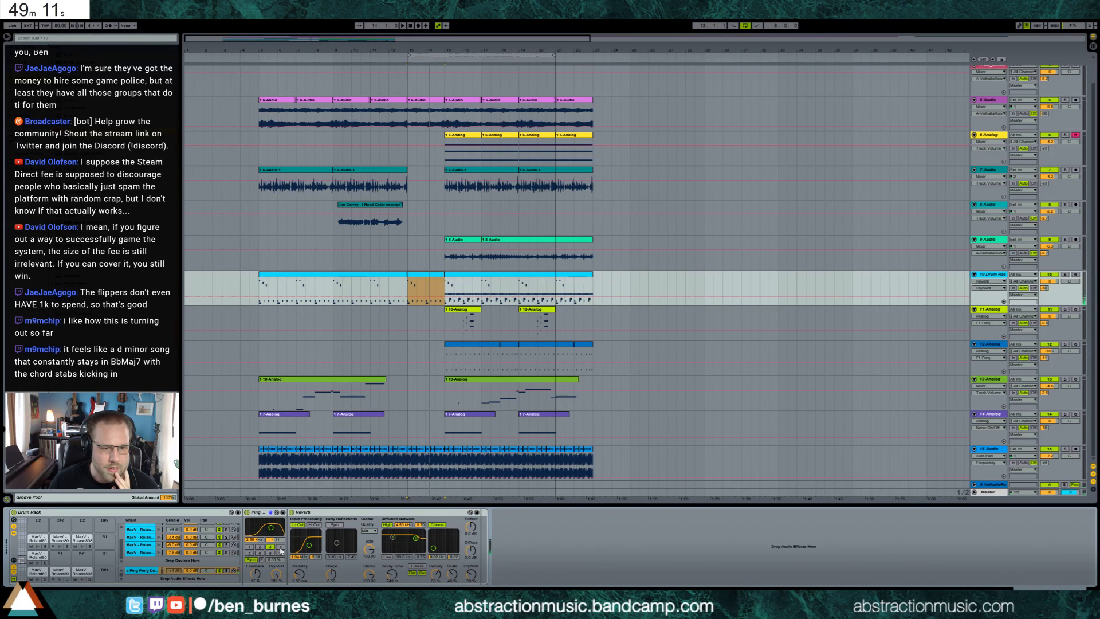
# Step: Play from bar 5 while refining the Ping Pong Delay's feedback and filter and the Reverb's dry/wet on the drum return
pyautogui.click(259, 283)
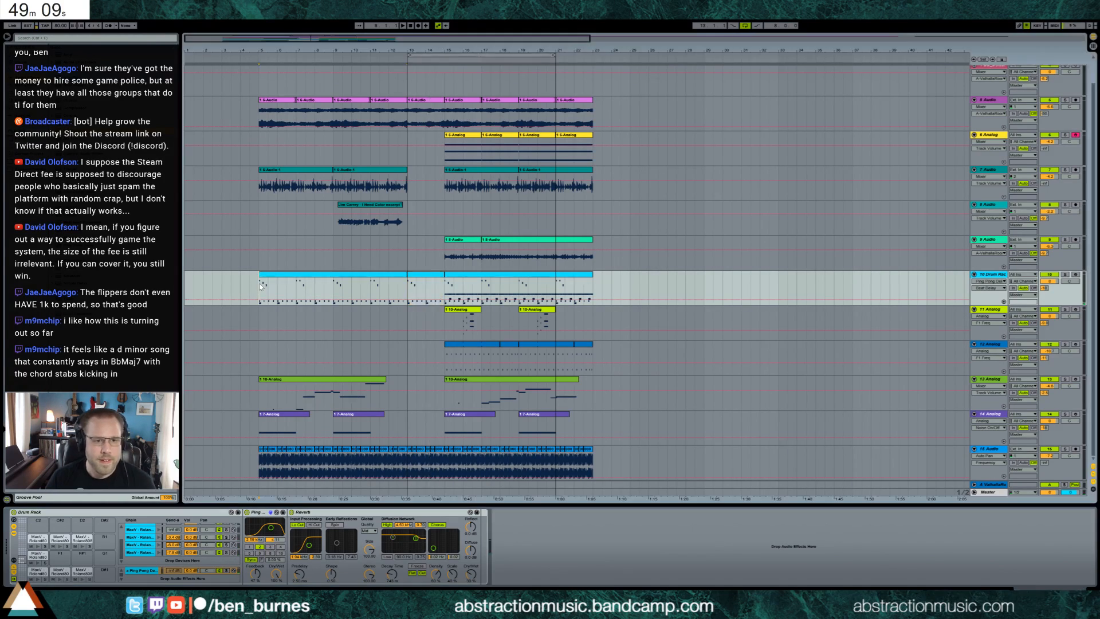
pyautogui.press('space')
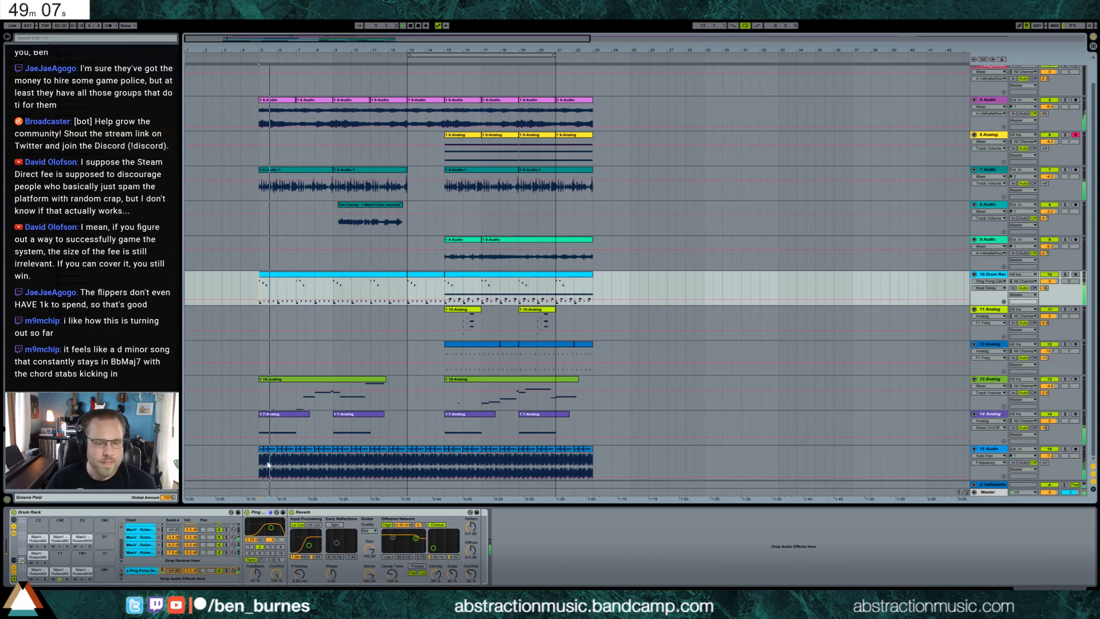
pyautogui.moveTo(256, 573); pyautogui.dragTo(256, 572)
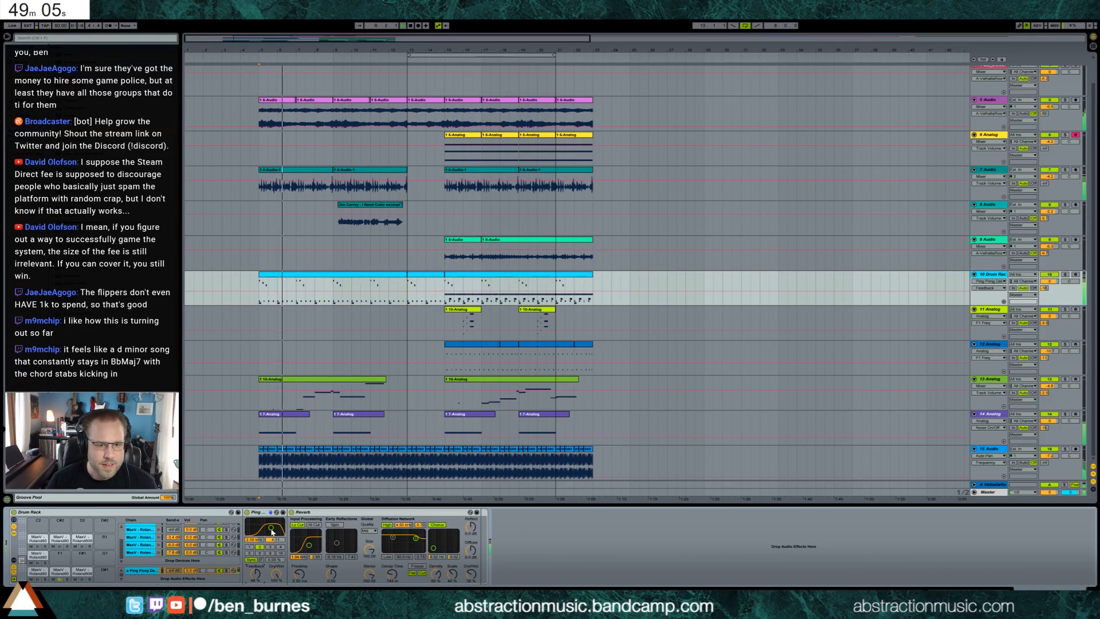
pyautogui.moveTo(271, 528); pyautogui.dragTo(270, 524)
pyautogui.moveTo(470, 574); pyautogui.dragTo(474, 576)
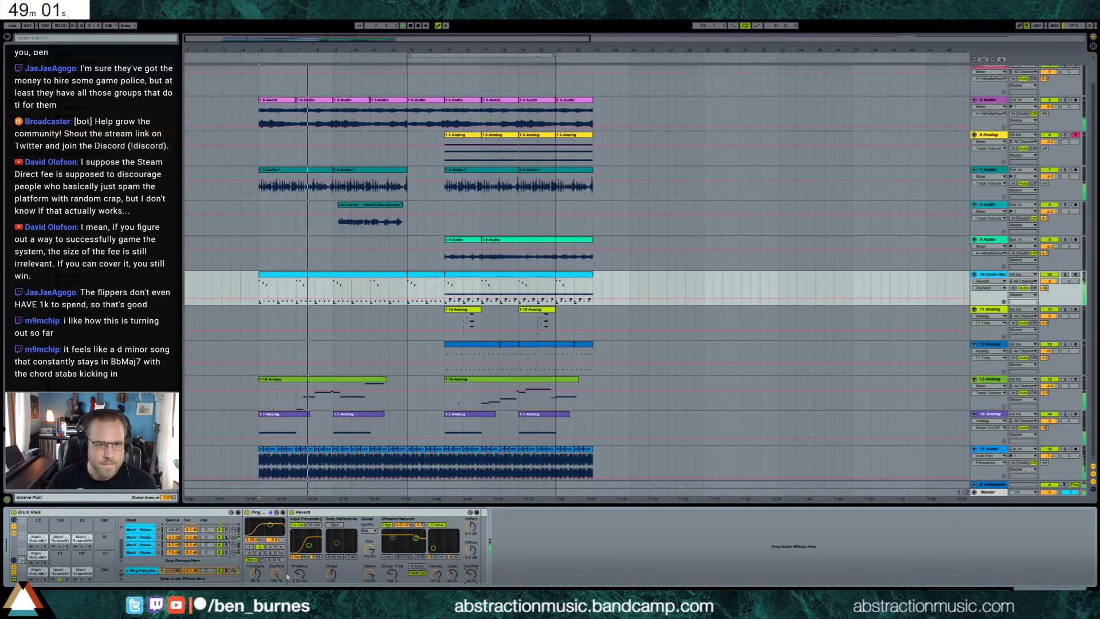
pyautogui.click(256, 574)
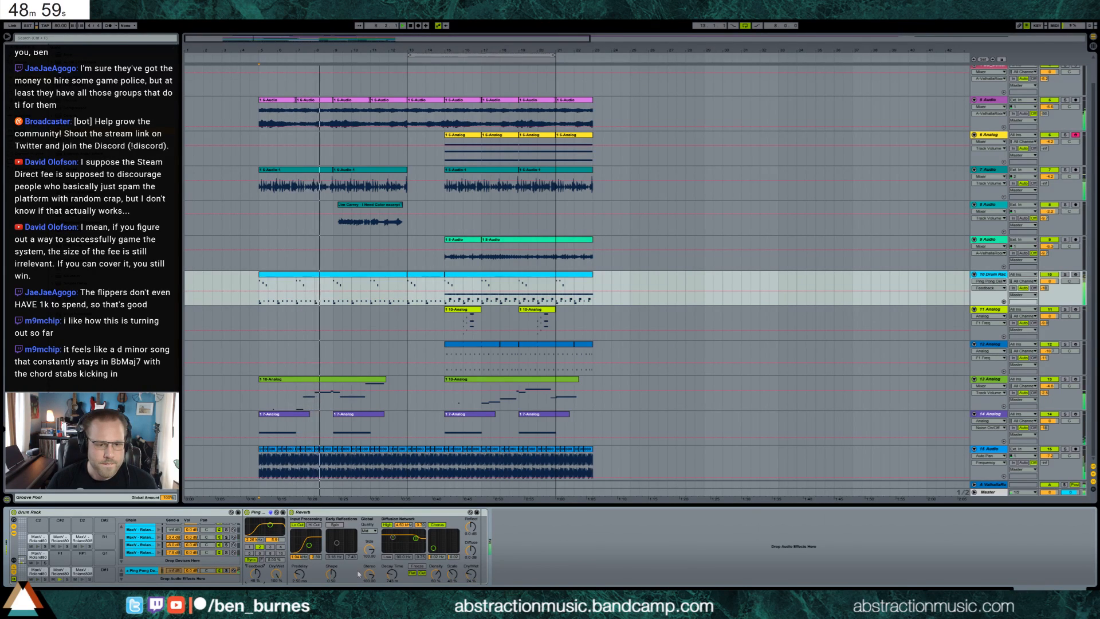
# Step: Readjust the delay sends of the HC75 and HC10 hi-hat chains and lower the spoken-word 8 Audio track's volume
pyautogui.click(176, 550)
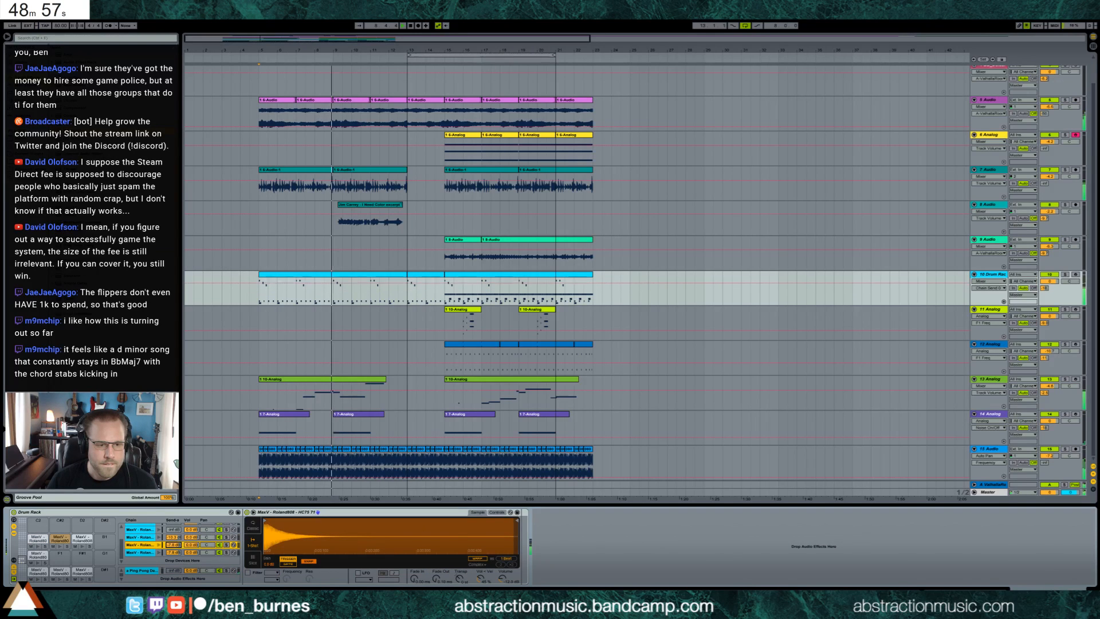
pyautogui.moveTo(176, 552); pyautogui.dragTo(176, 554)
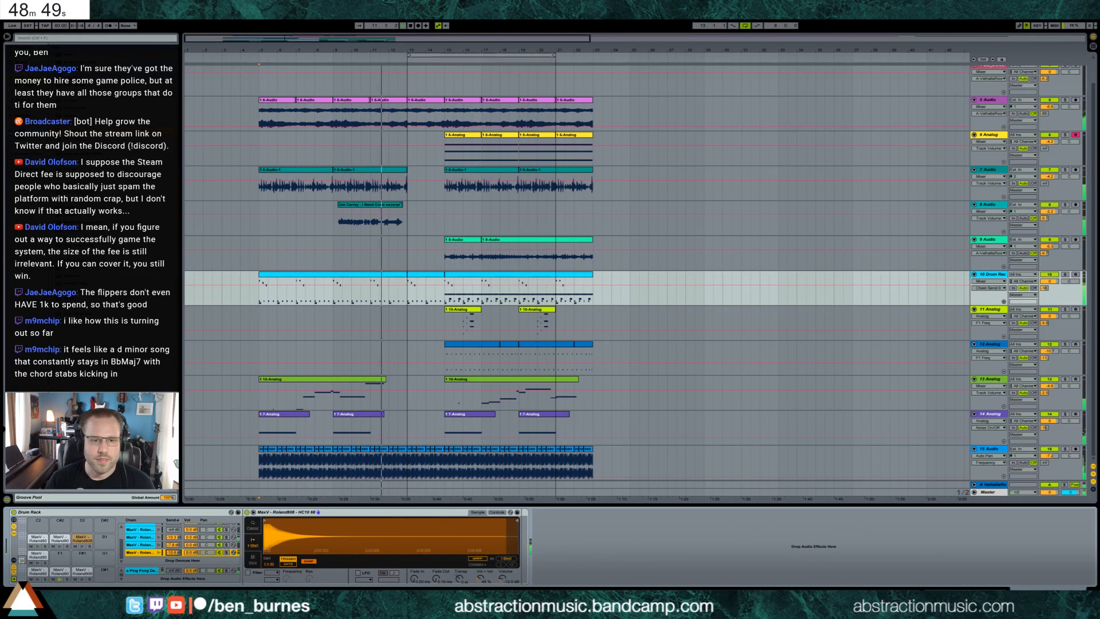
pyautogui.moveTo(1045, 212); pyautogui.dragTo(1044, 218)
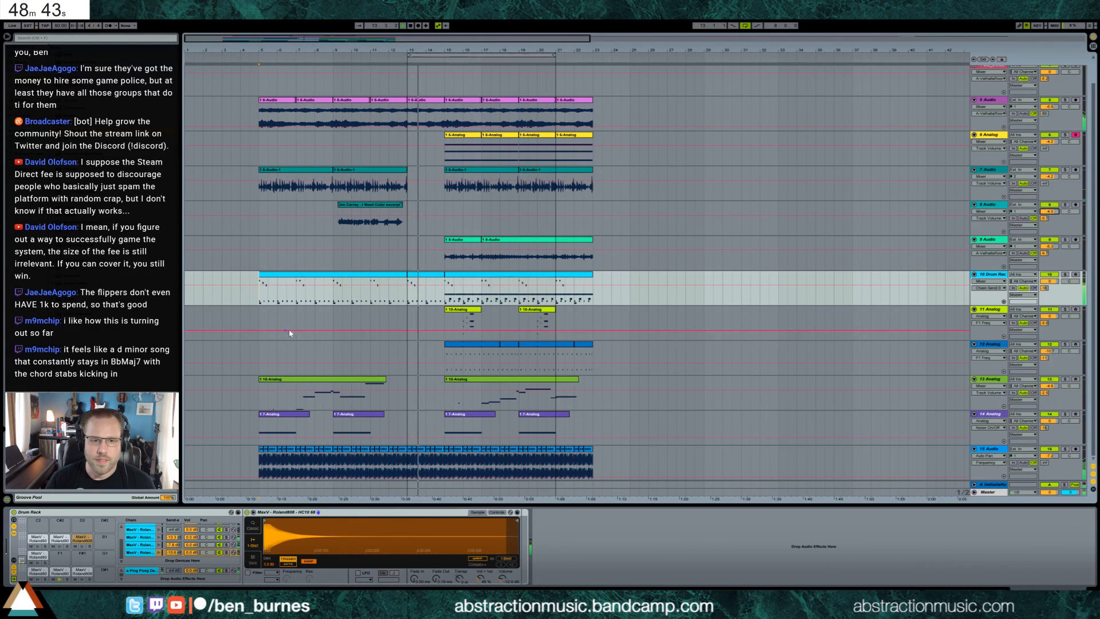
# Step: Move the loop region to bars 15 to 23 over the second section, and inspect its drum clip's notes
pyautogui.doubleClick(451, 281)
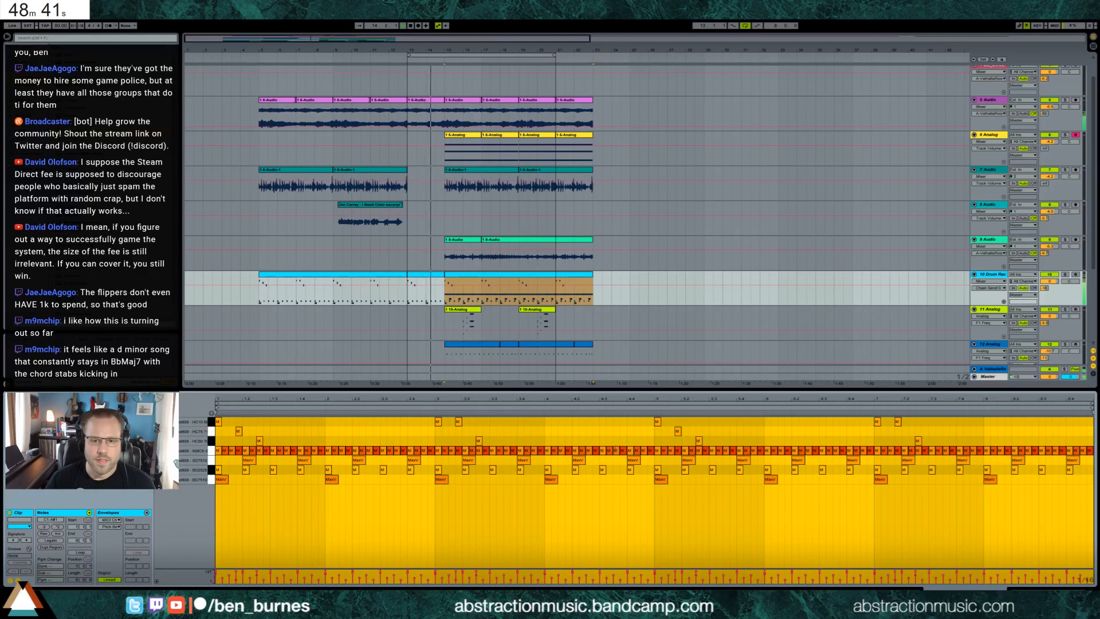
pyautogui.moveTo(492, 55); pyautogui.dragTo(530, 56)
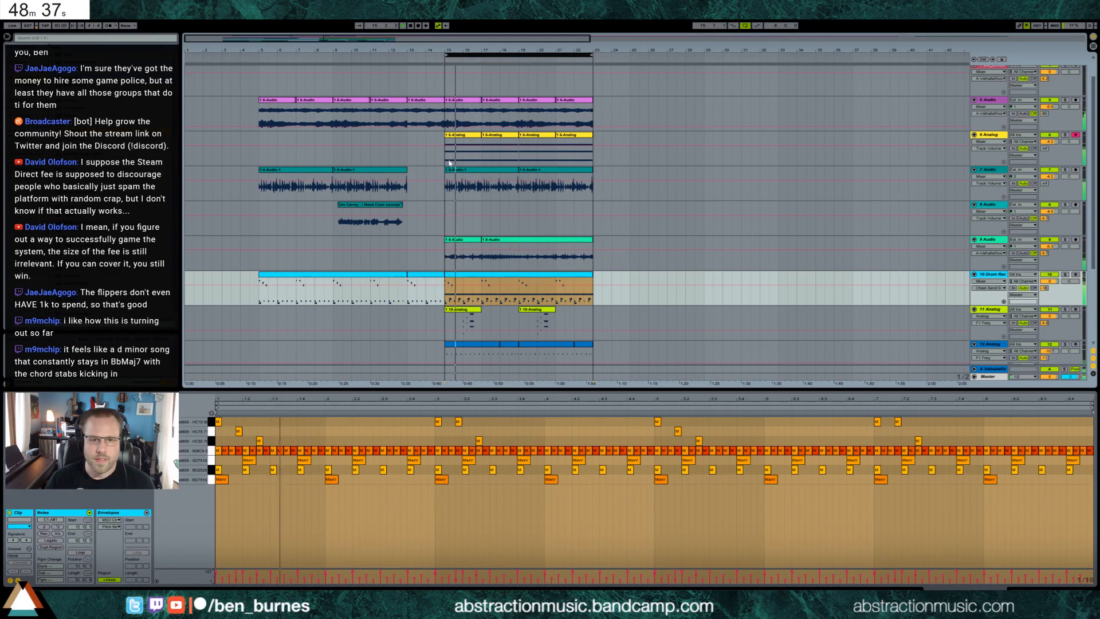
pyautogui.hotkey('shift', 'Tab')
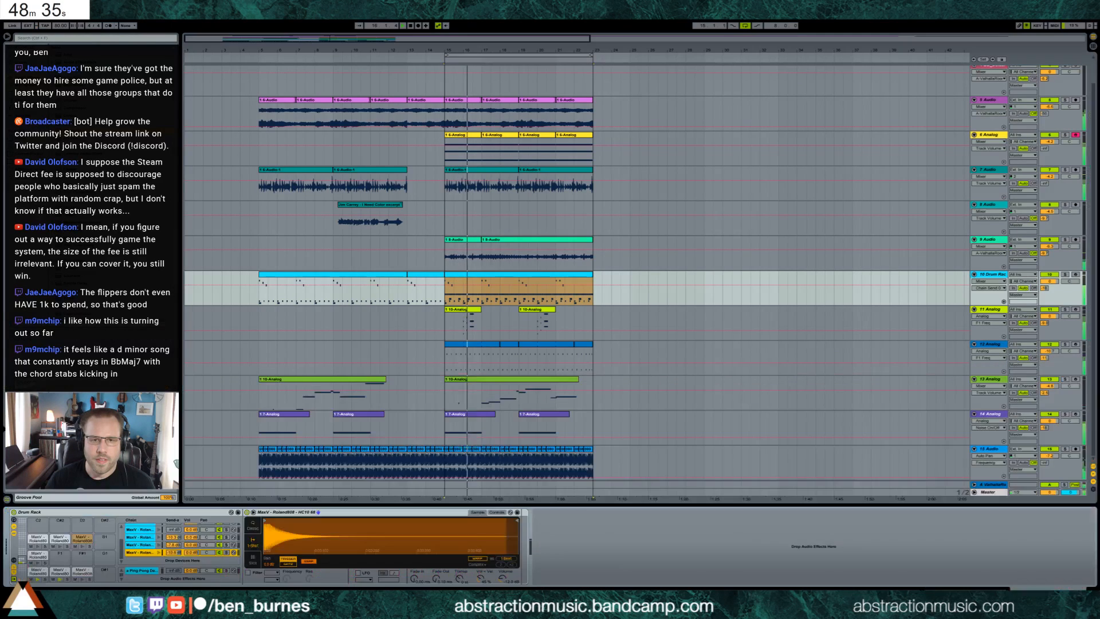
# Step: Draw a ramp in the envelope of the yellow 6-Analog clip at bar 15, rising from the minimum to the centre line
pyautogui.doubleClick(463, 138)
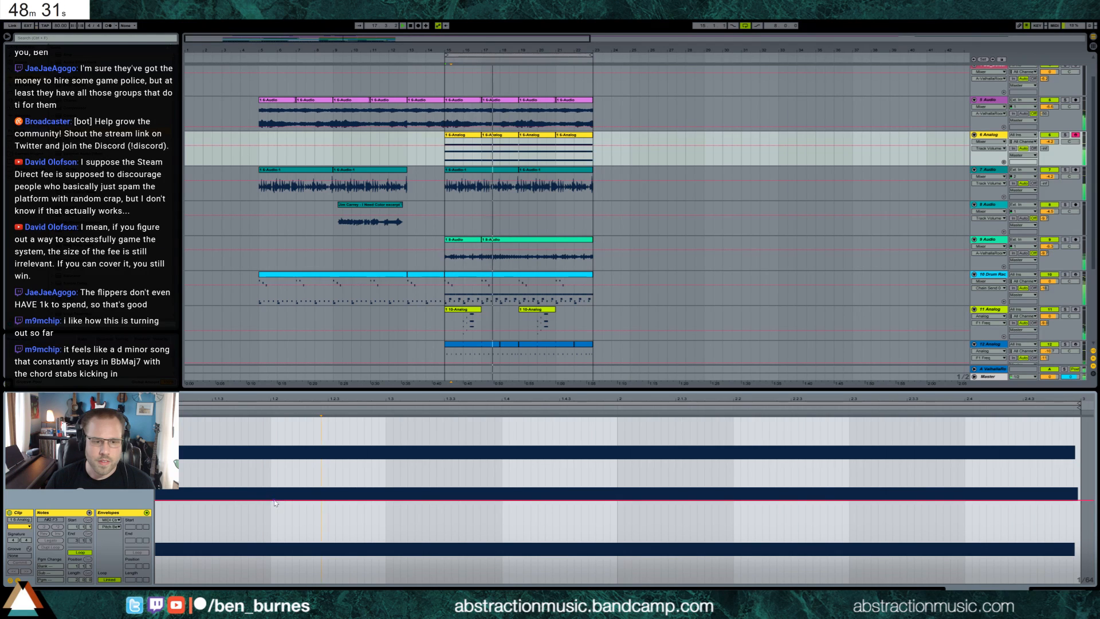
pyautogui.moveTo(263, 500); pyautogui.dragTo(156, 583)
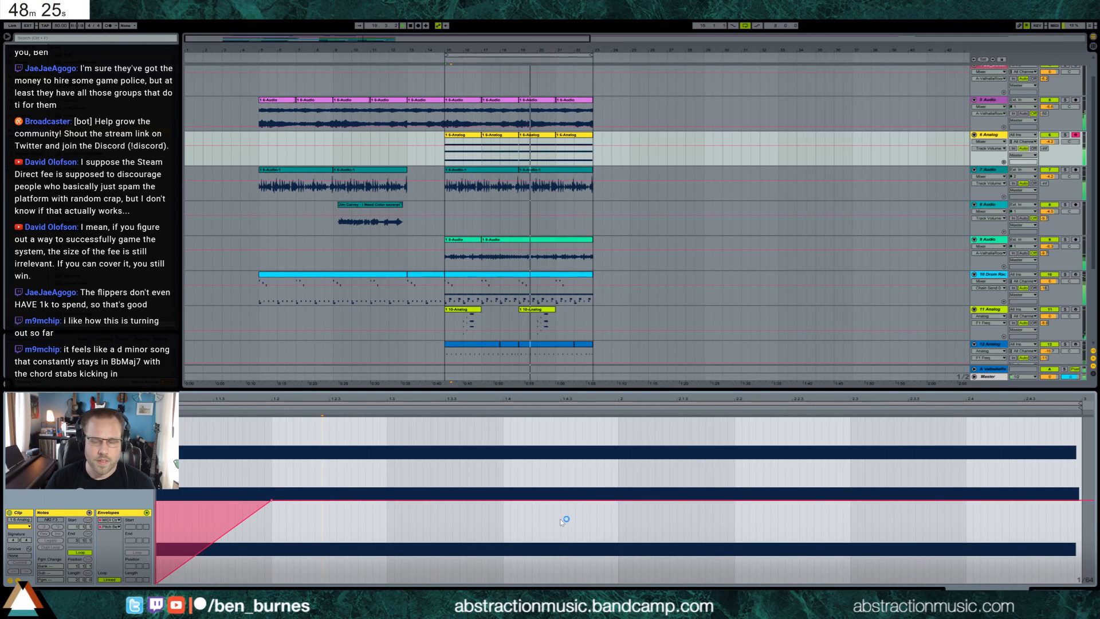
pyautogui.hotkey('shift', 'Tab')
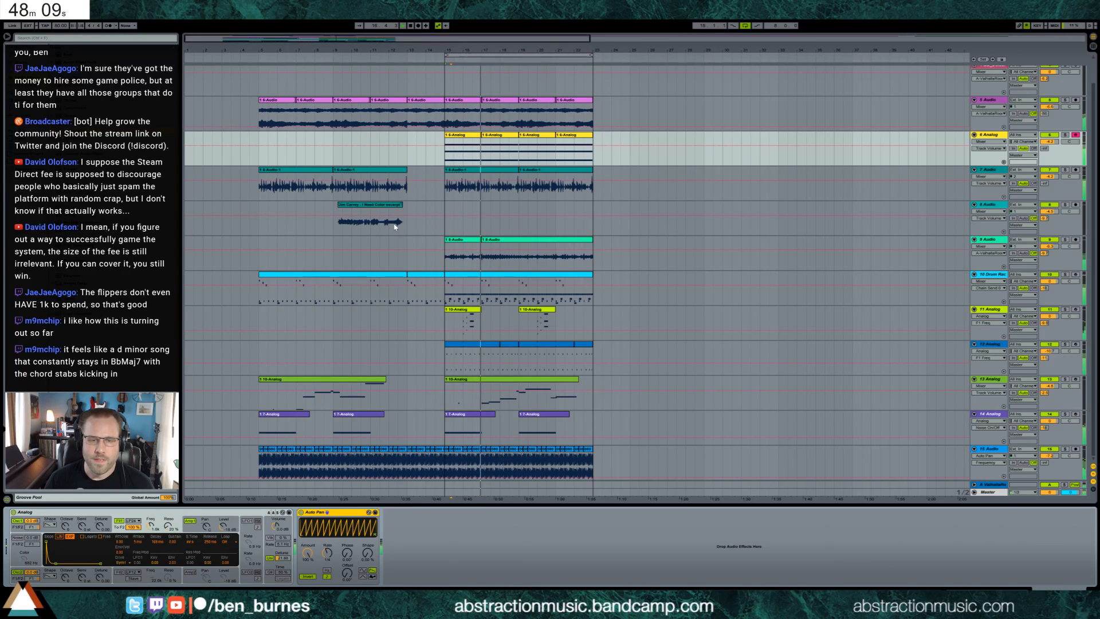
# Step: Copy the final word of the spoken-word sample on 8 Audio and paste it on the same track at bar 19
pyautogui.moveTo(284, 39); pyautogui.dragTo(285, 68)
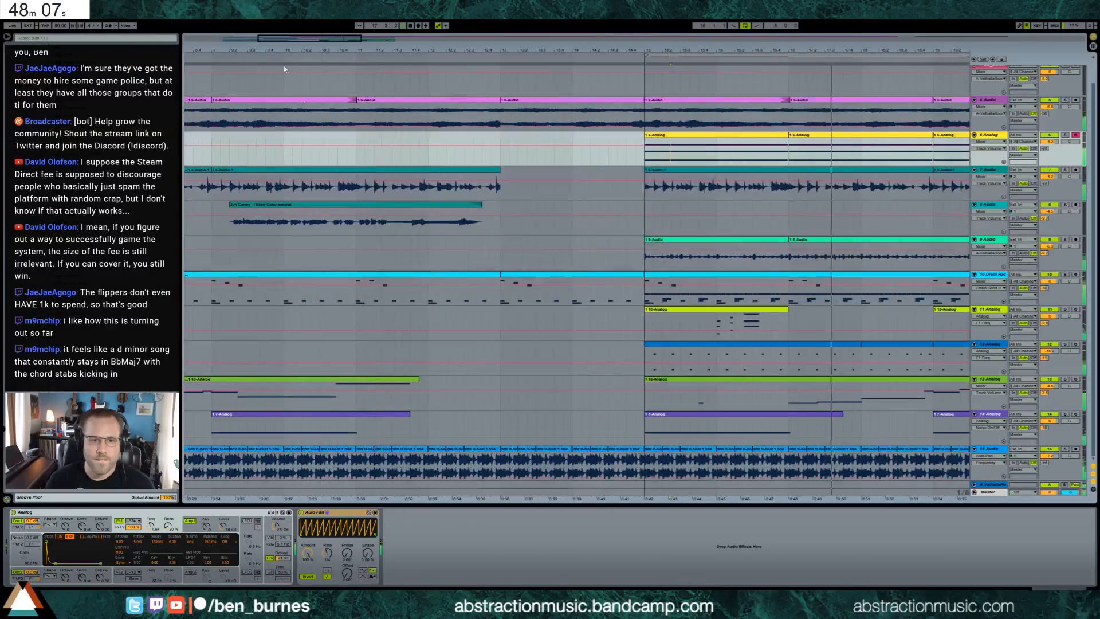
pyautogui.moveTo(457, 227); pyautogui.dragTo(479, 231)
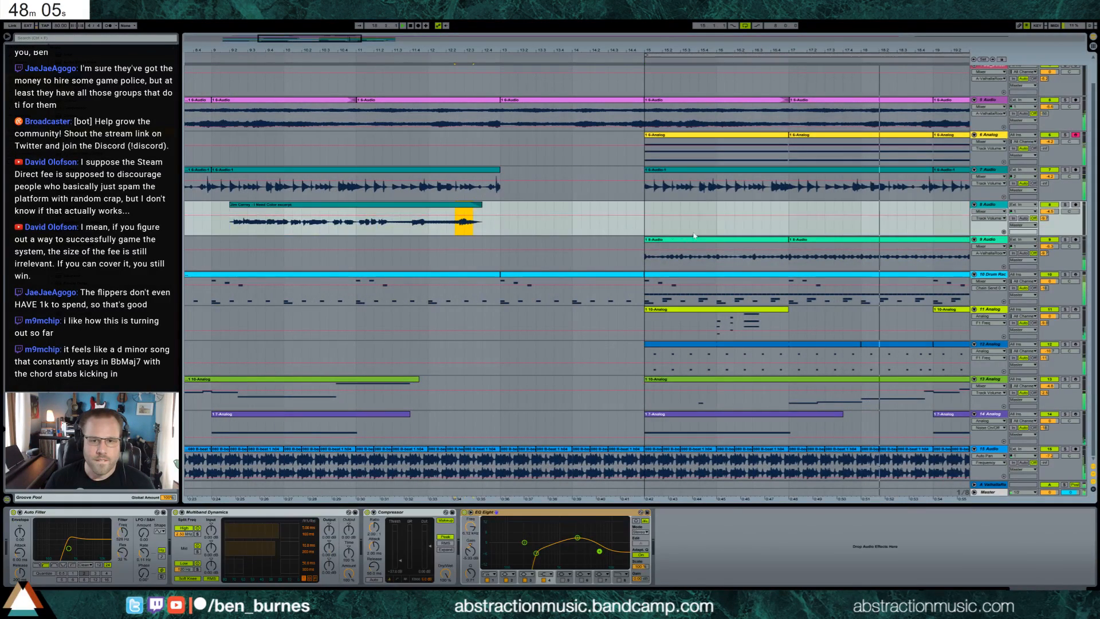
pyautogui.hscroll(8, 426, 169)
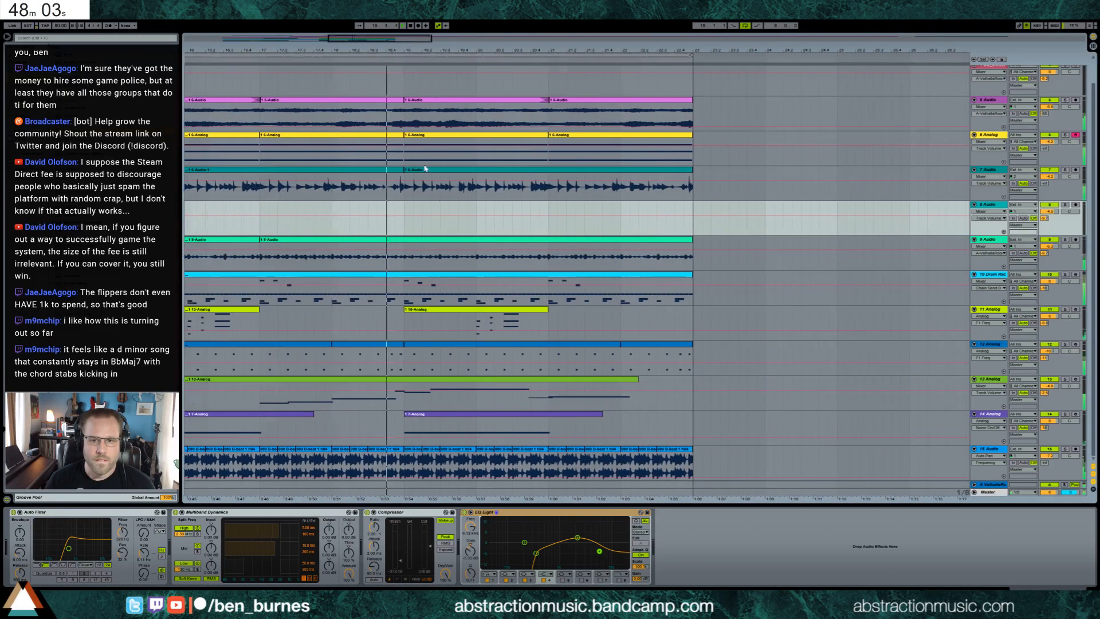
pyautogui.click(406, 218)
pyautogui.hotkey('ctrl', 'v')
pyautogui.press('space')
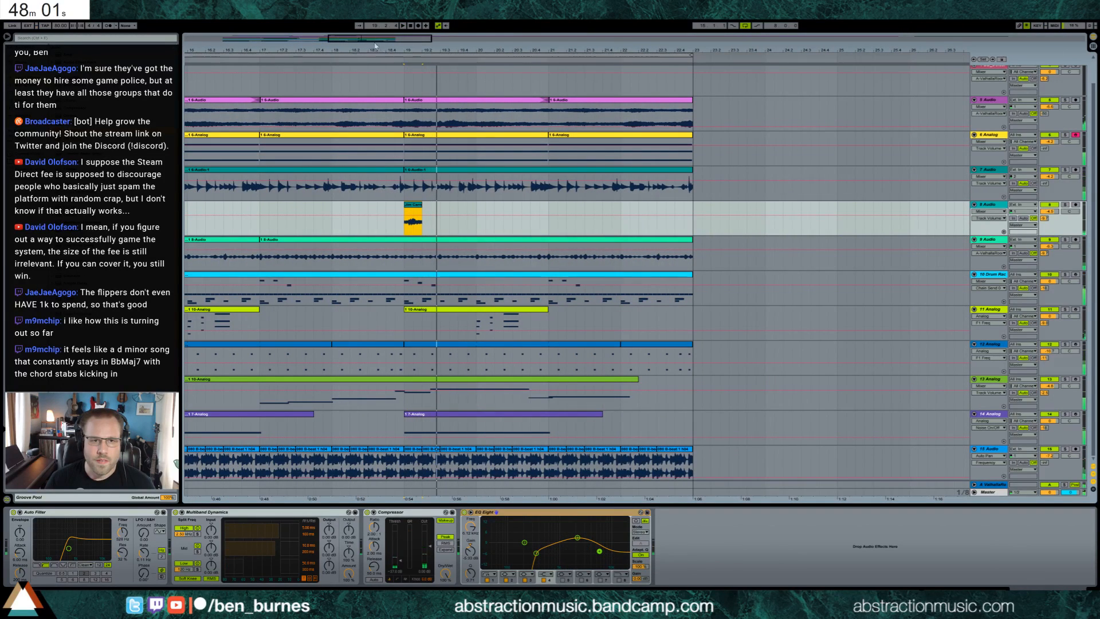
# Step: Trim the end of the pasted vocal snippet, audition it, and add a short fade-out
pyautogui.moveTo(372, 42); pyautogui.dragTo(397, 110)
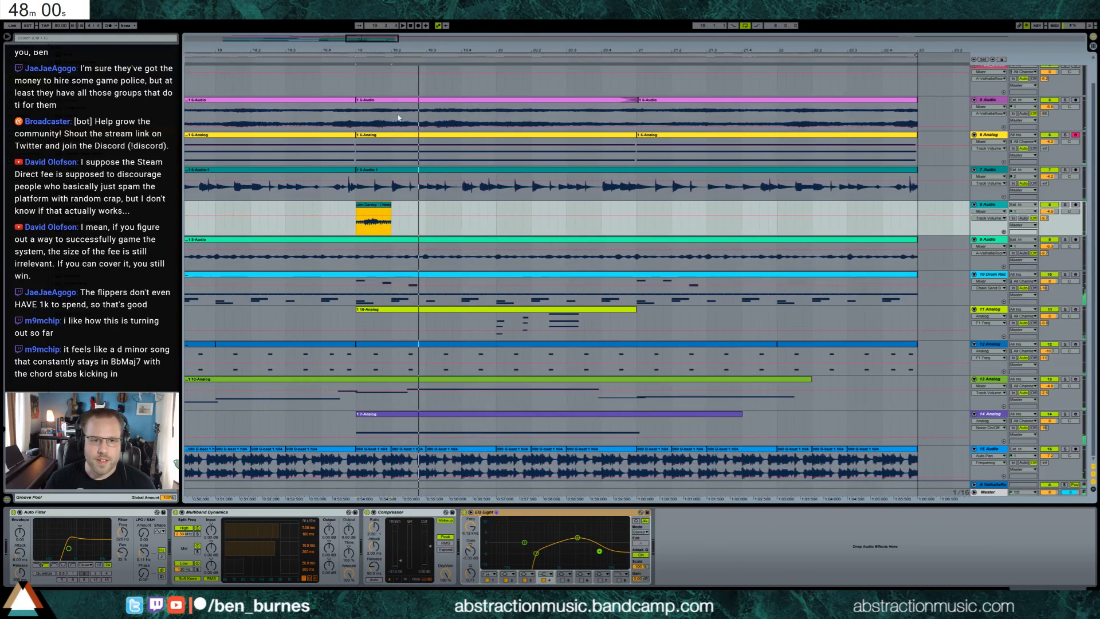
pyautogui.click(362, 210)
pyautogui.press('space')
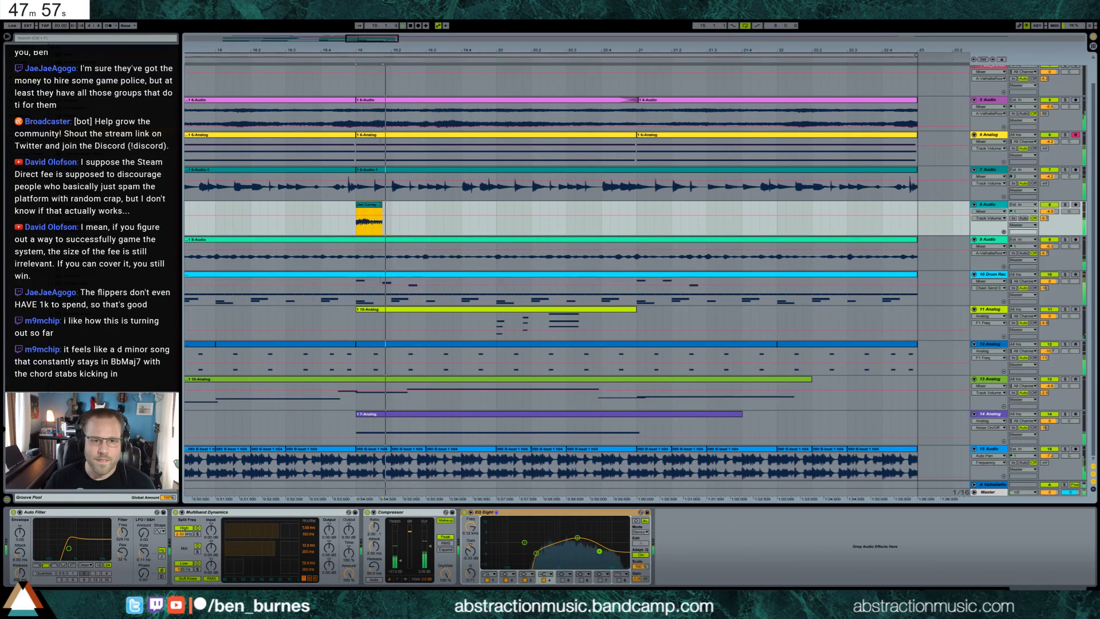
pyautogui.press('space')
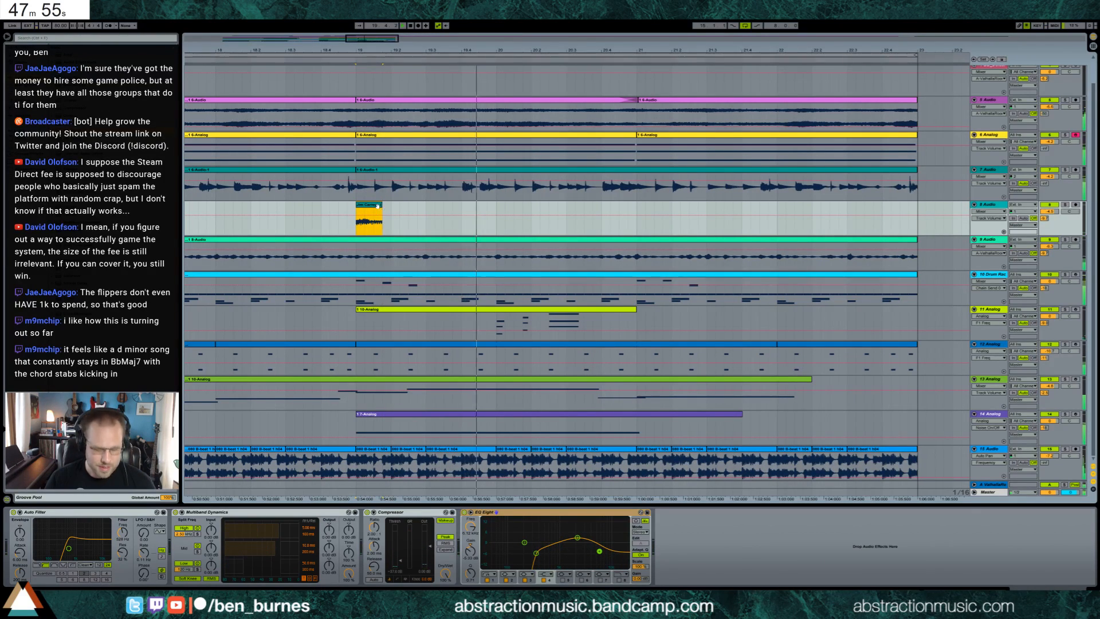
pyautogui.moveTo(382, 208); pyautogui.dragTo(375, 212)
pyautogui.click(362, 216)
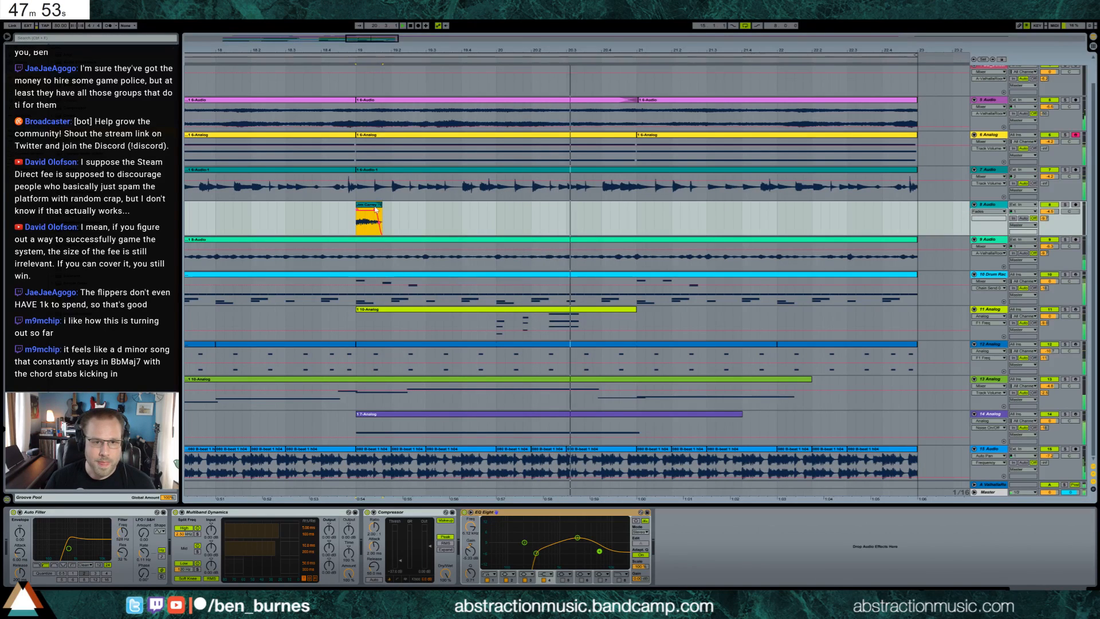
pyautogui.doubleClick(362, 216)
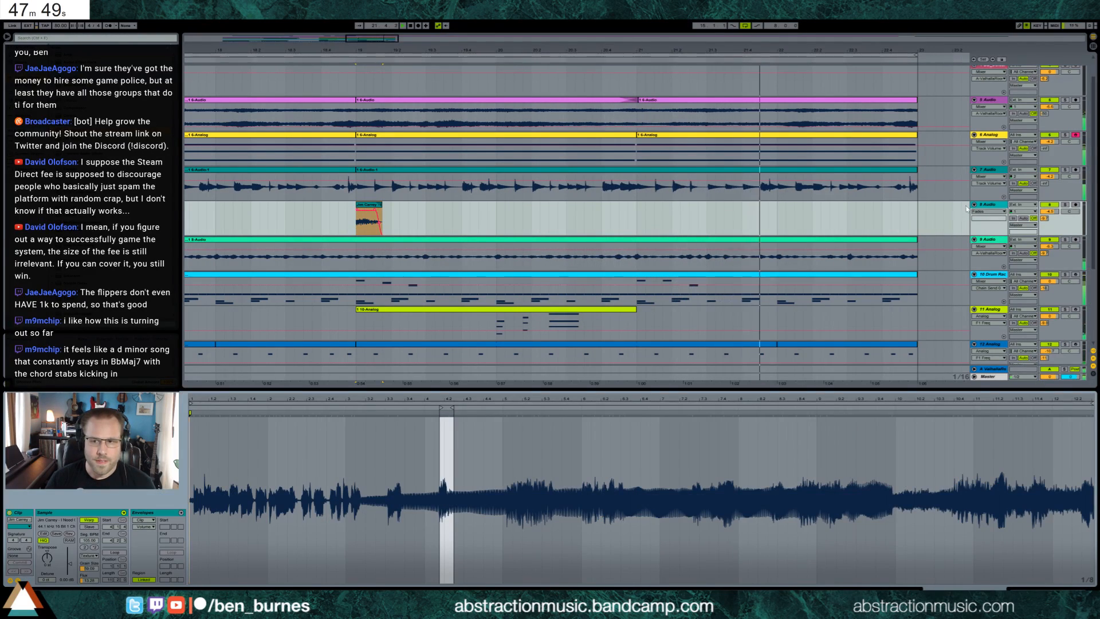
# Step: Insert a new return track and play the second section from bar 15
pyautogui.click(1057, 221)
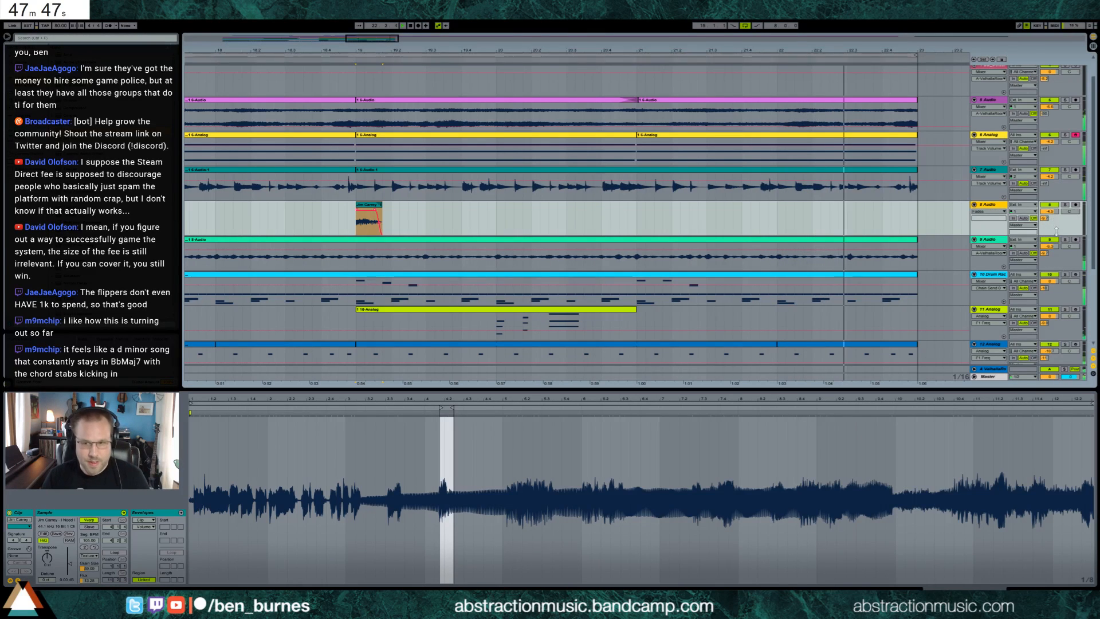
pyautogui.hotkey('ctrl', 'alt', 't')
pyautogui.click(1072, 593)
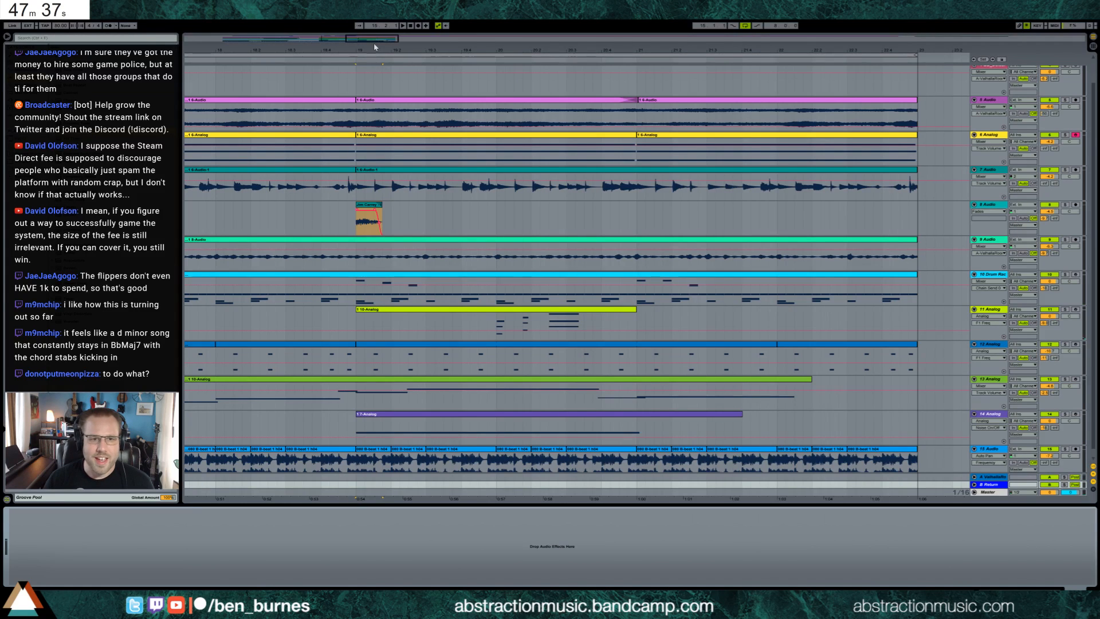
pyautogui.moveTo(374, 41)
pyautogui.mouseDown()
pyautogui.moveTo(372, 10)
pyautogui.moveTo(372, 20)
pyautogui.mouseUp()
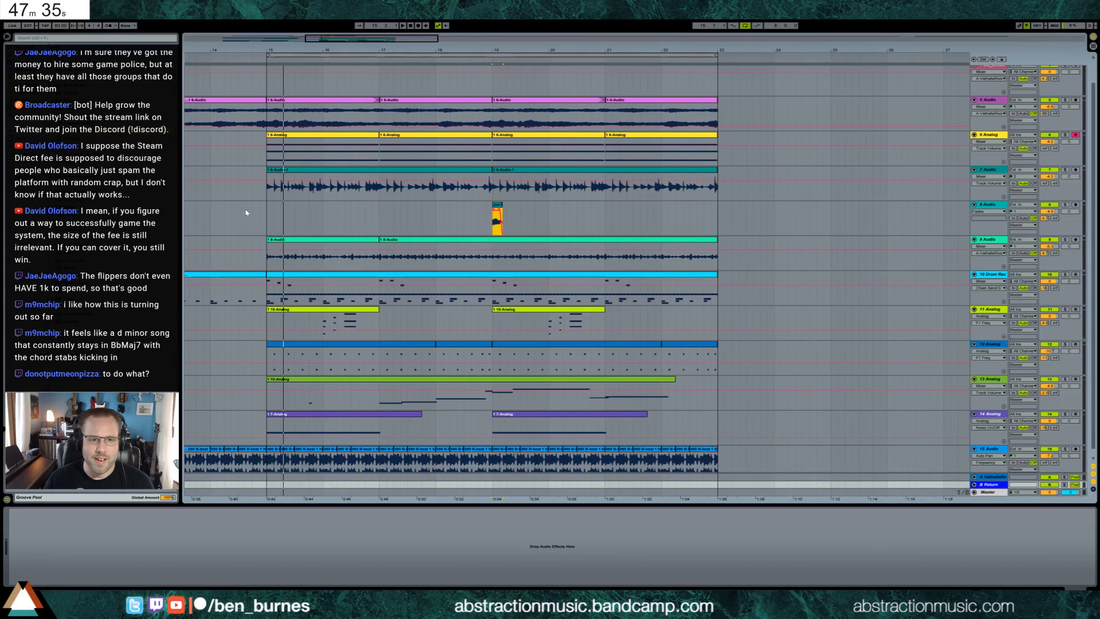
pyautogui.click(266, 216)
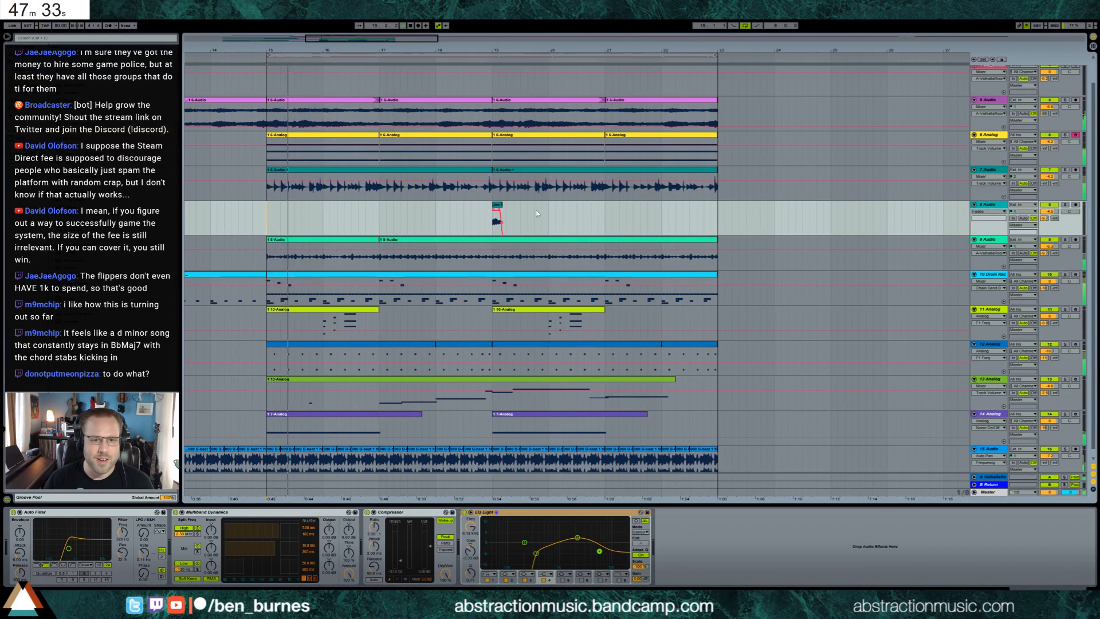
pyautogui.click(498, 207)
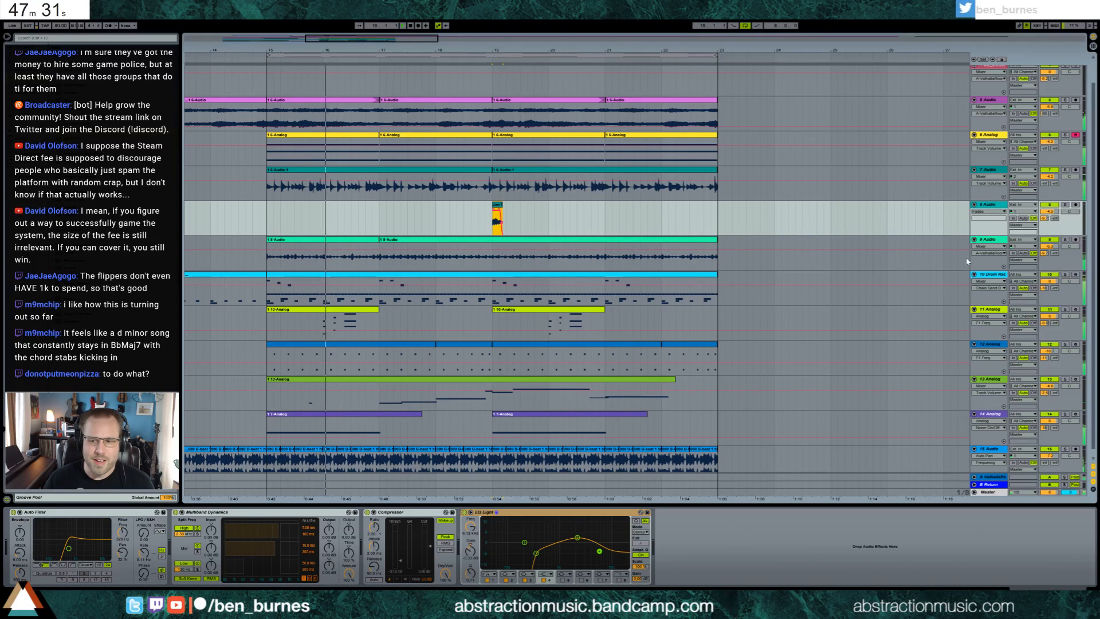
# Step: Unfold the new return track B, enable all of its sends, and raise its send to return A
pyautogui.click(981, 485)
pyautogui.click(974, 485)
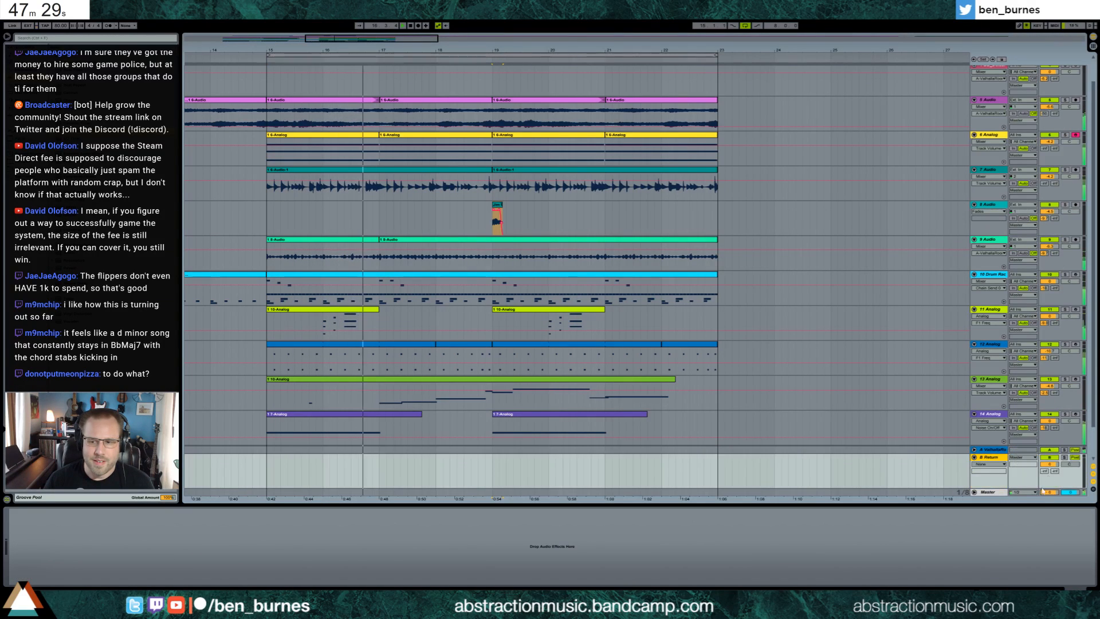
pyautogui.rightClick(1046, 469)
pyautogui.rightClick(1048, 473)
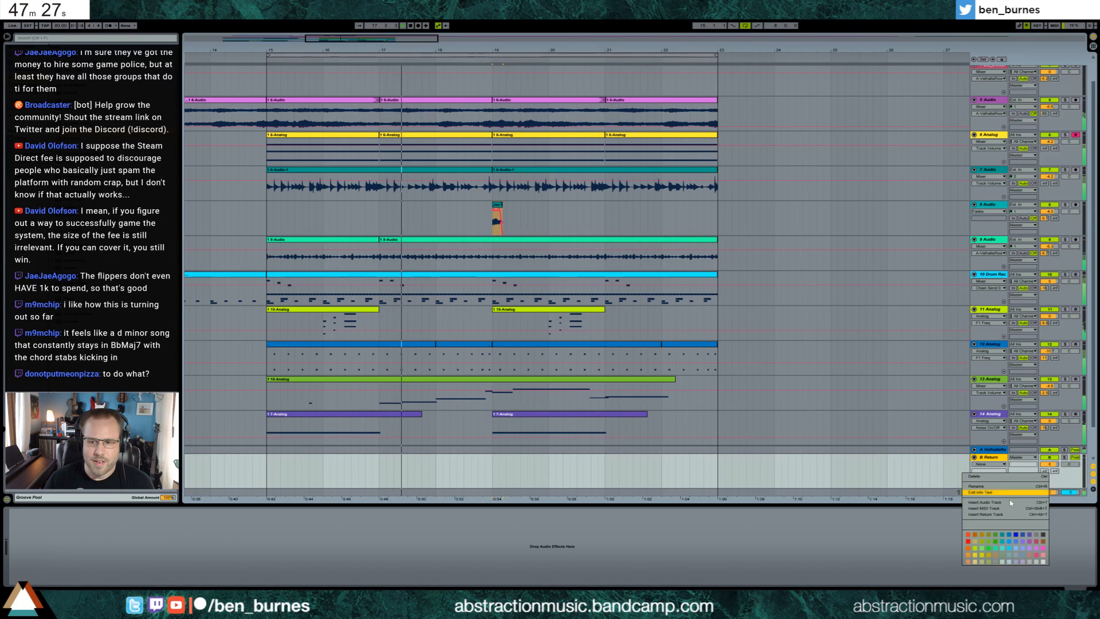
pyautogui.rightClick(1053, 472)
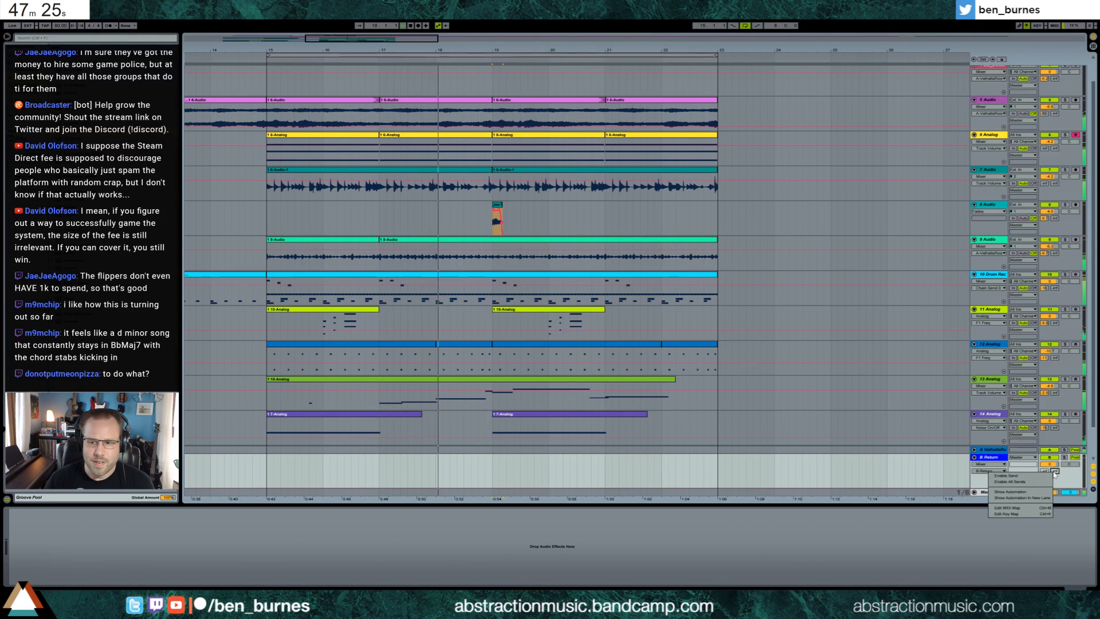
pyautogui.click(1049, 483)
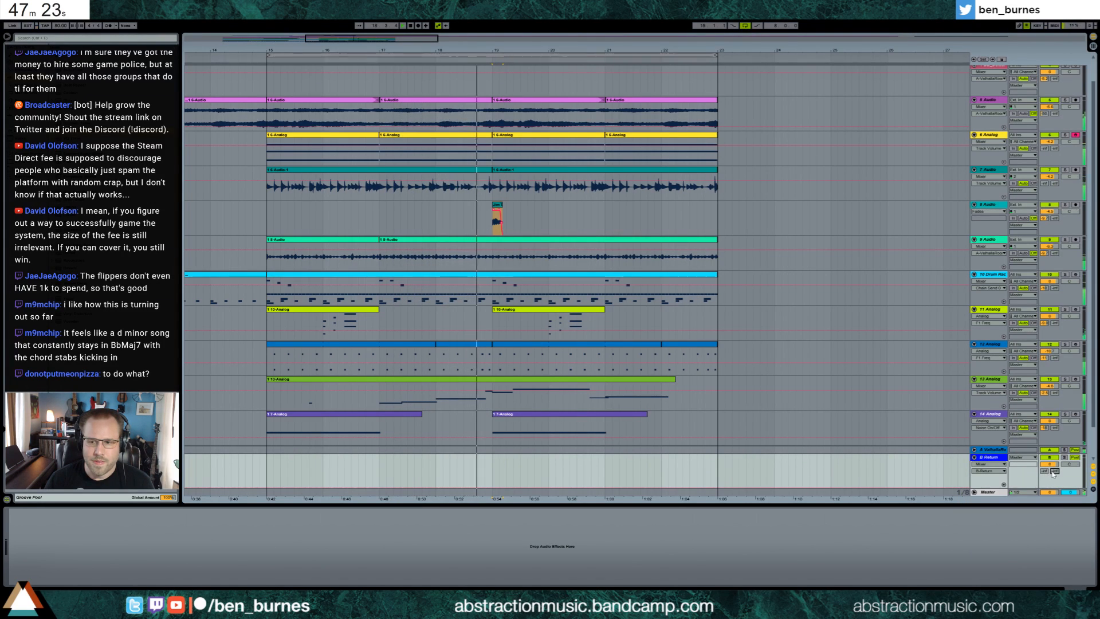
pyautogui.moveTo(1045, 470); pyautogui.dragTo(1045, 458)
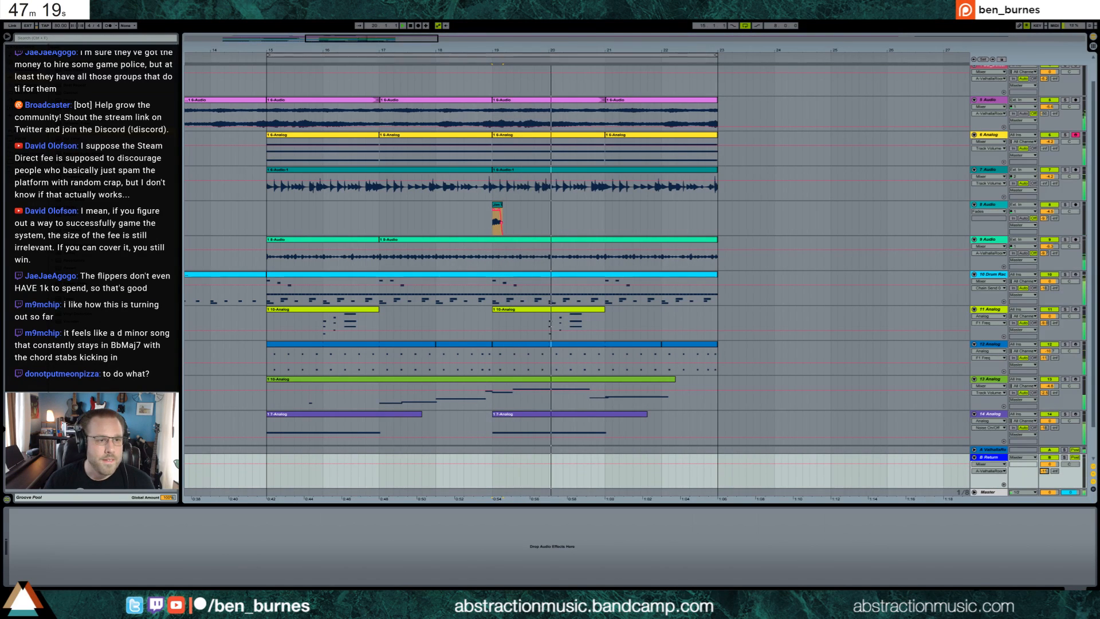
# Step: Add a Ping Pong Delay to return B and automate 8 Audio's send to it with a raised block around the bar 19 snippet
pyautogui.moveTo(75, 245); pyautogui.dragTo(56, 549)
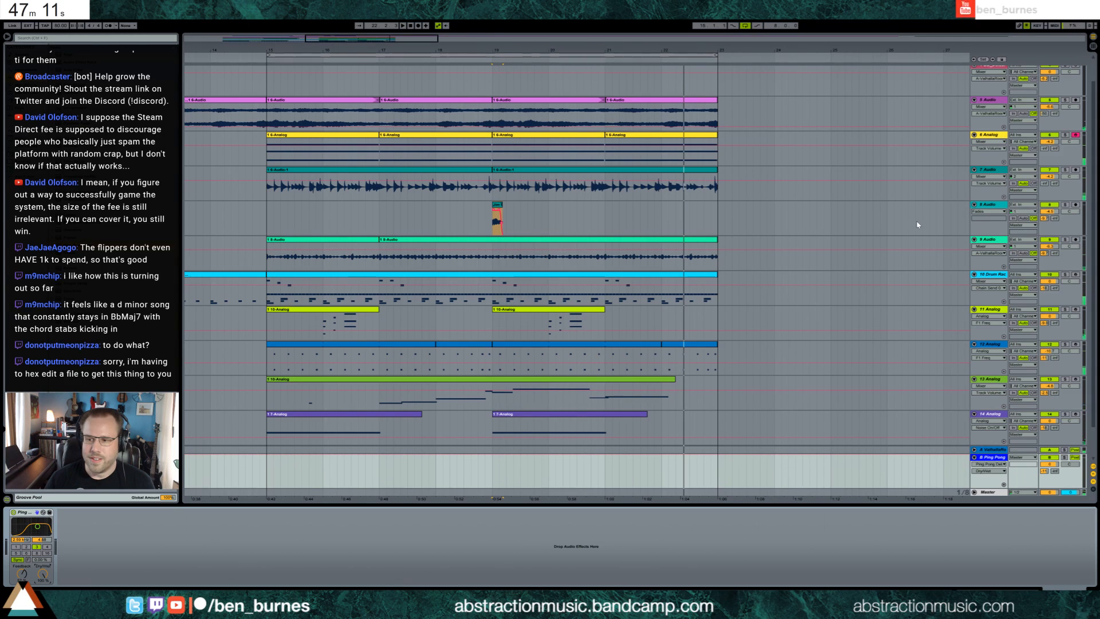
pyautogui.click(1054, 220)
pyautogui.moveTo(486, 226); pyautogui.dragTo(513, 228)
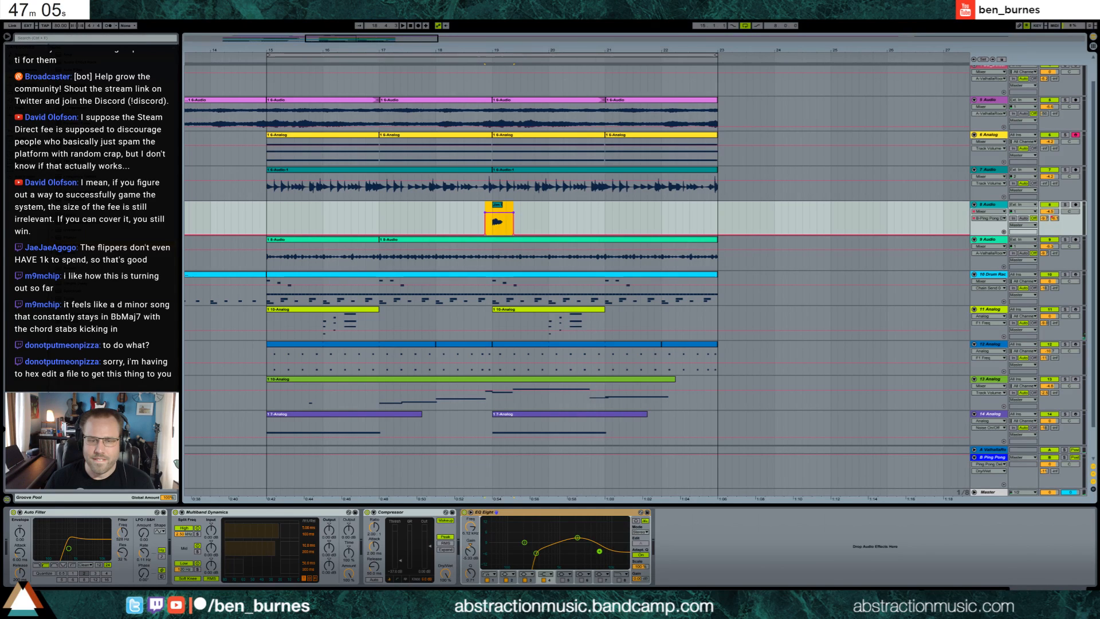
# Step: Raise the filter frequency of return B's Ping Pong Delay and switch its delay time from Sync to Time mode
pyautogui.click(990, 458)
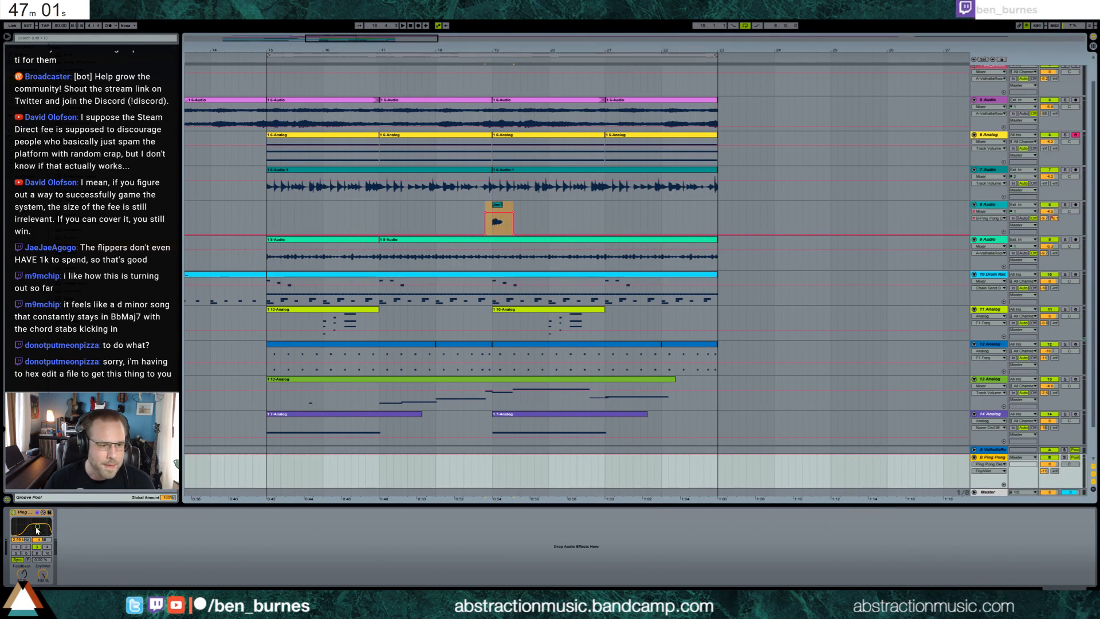
pyautogui.moveTo(37, 530); pyautogui.dragTo(39, 527)
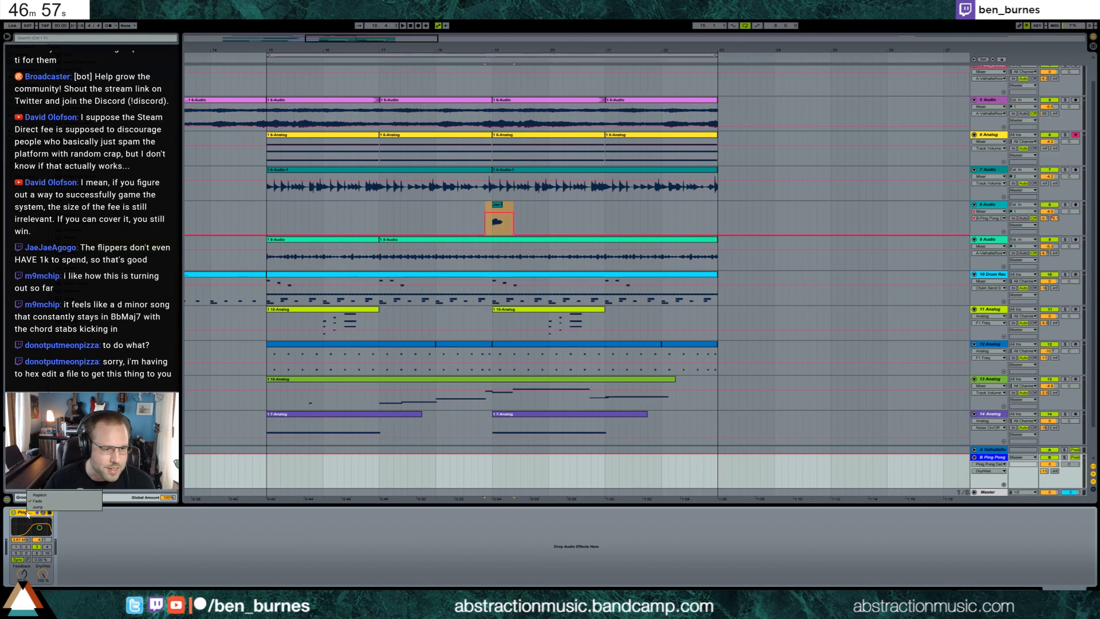
pyautogui.click(17, 559)
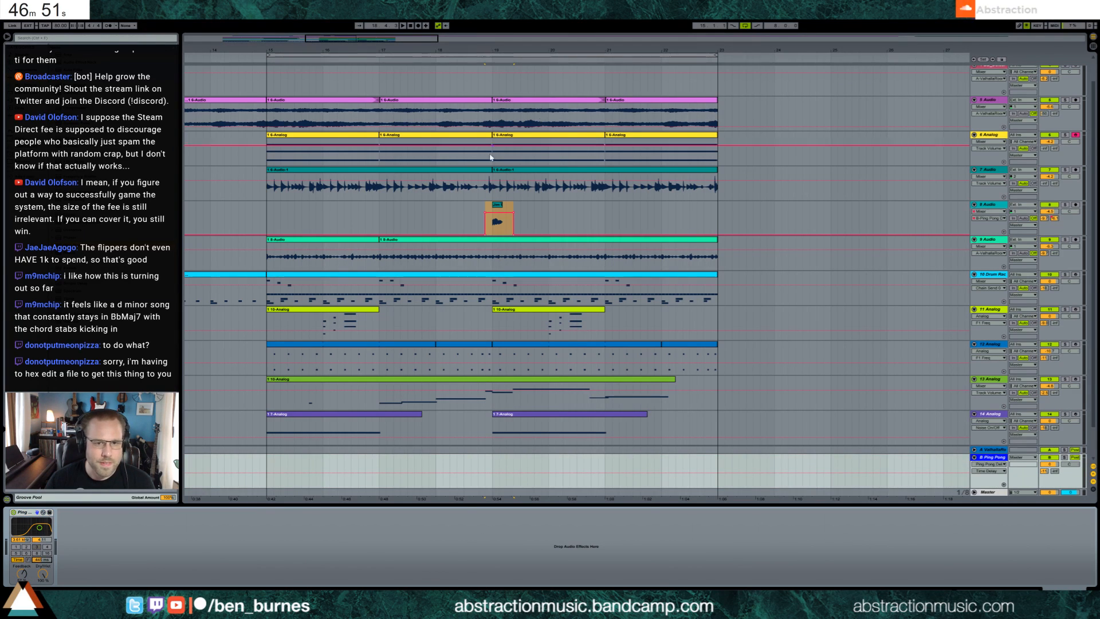
# Step: Record a Time Delay automation sweep for return B's Ping Pong Delay, starting playback just before bar 19
pyautogui.click(499, 222)
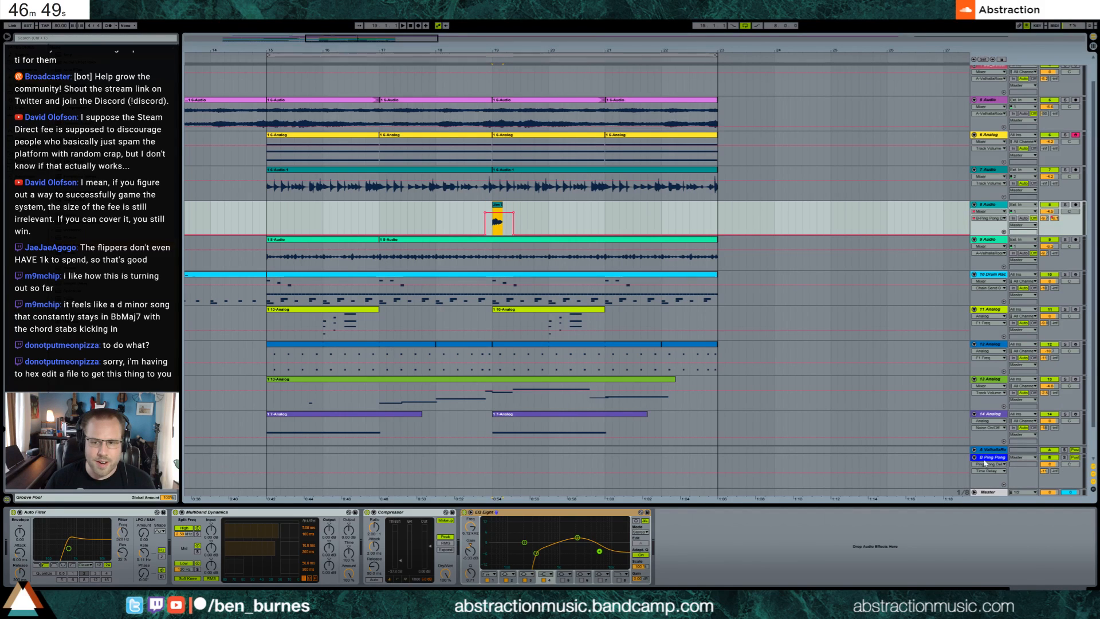
pyautogui.click(982, 458)
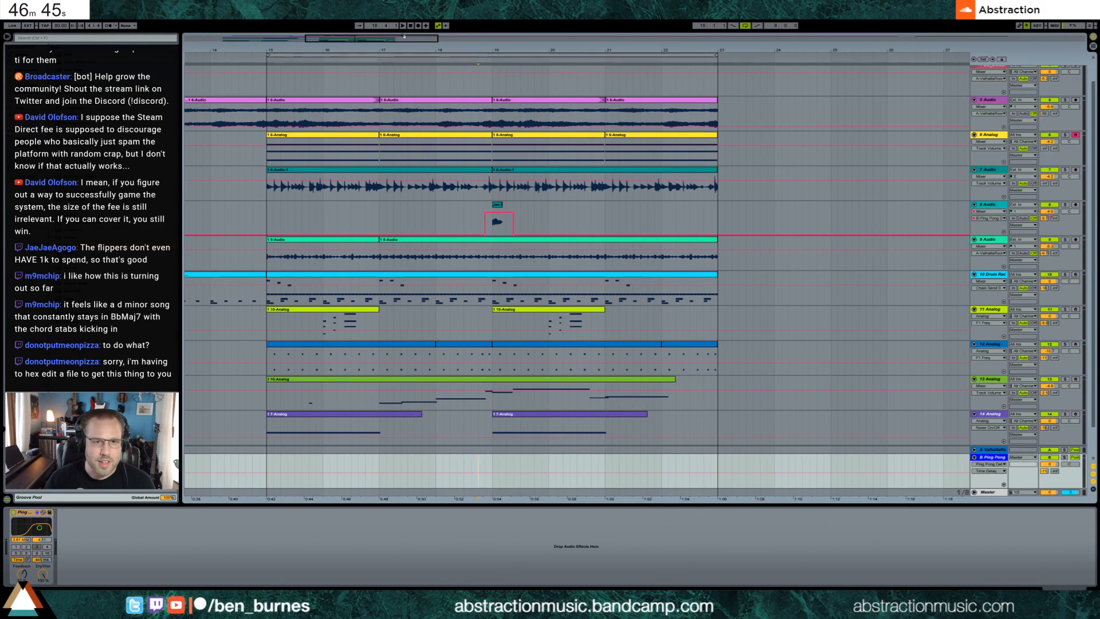
pyautogui.click(418, 25)
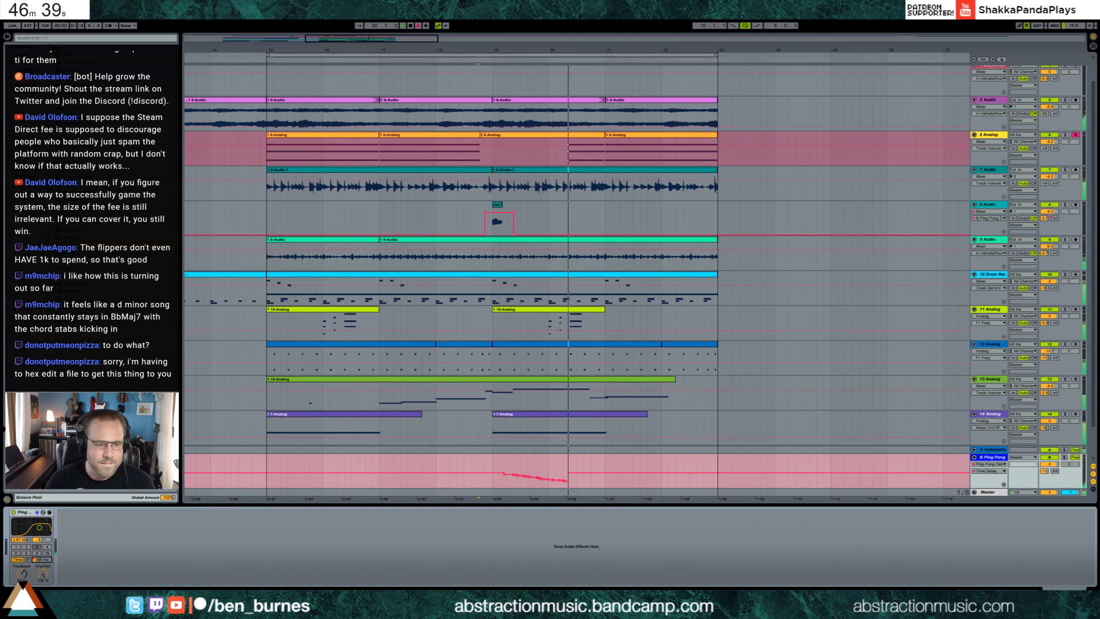
pyautogui.press('space')
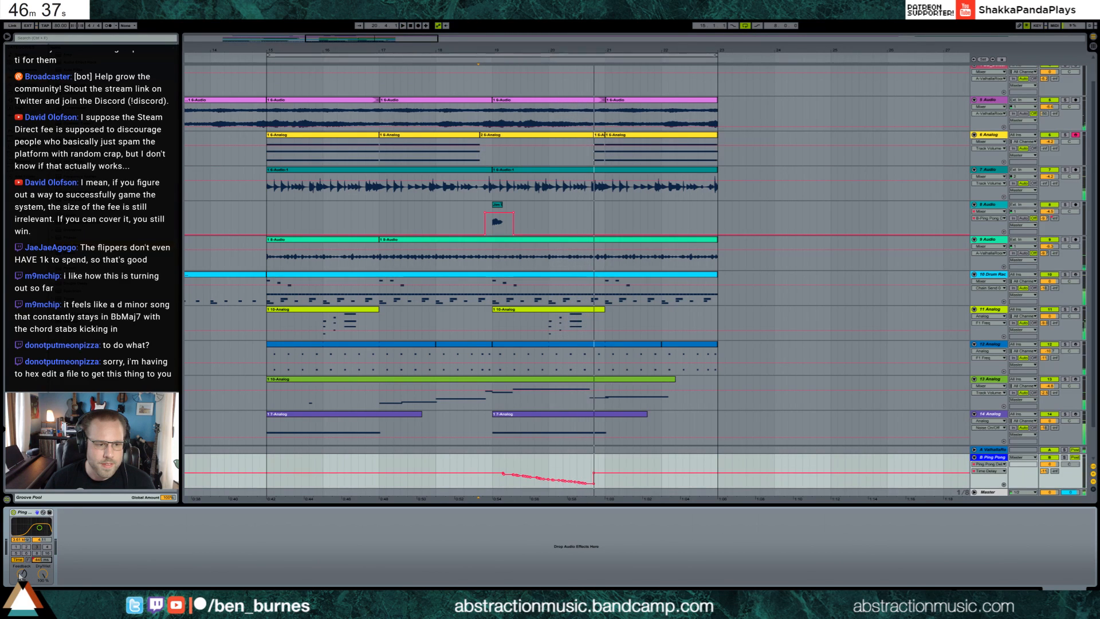
# Step: Adjust the Ping Pong Delay's feedback on return B while playing the snippet from just before bar 19
pyautogui.click(22, 574)
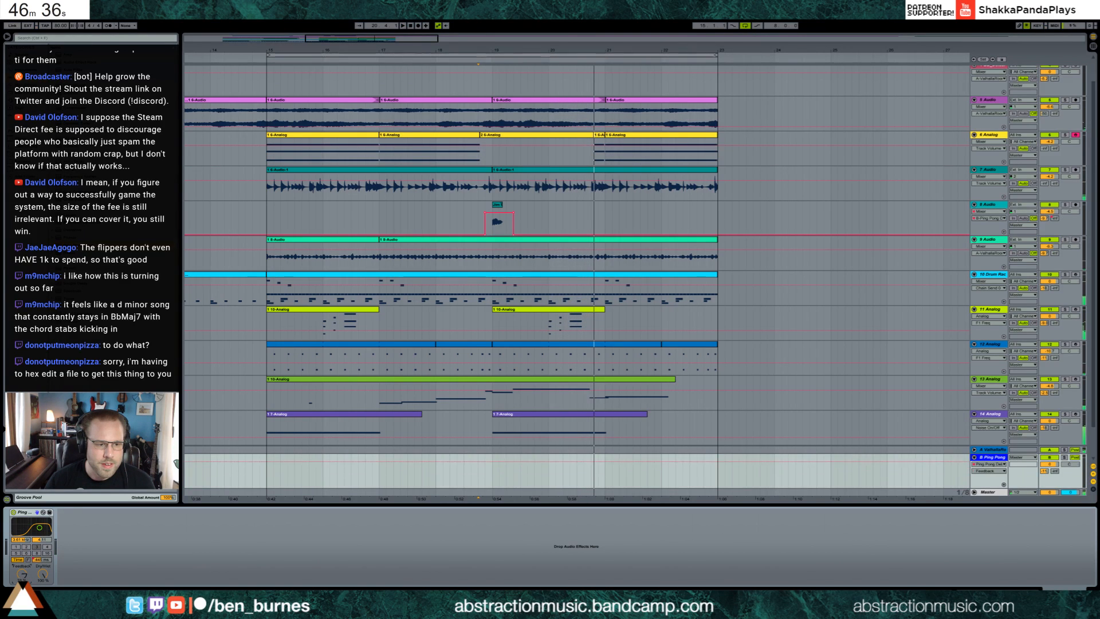
pyautogui.click(478, 476)
pyautogui.press('space')
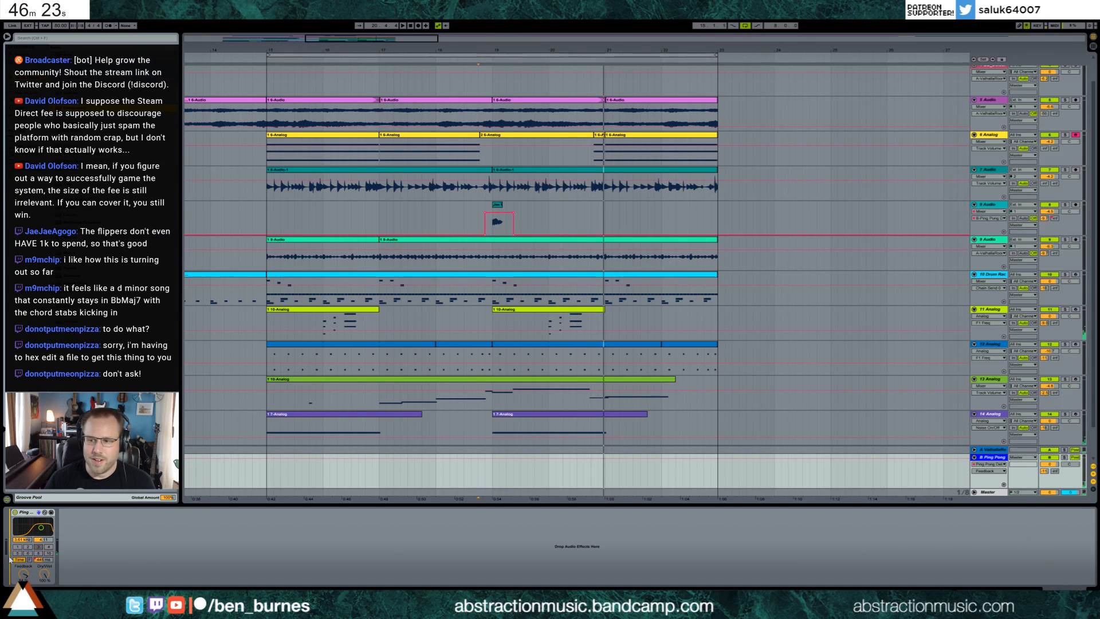
# Step: Insert a Compressor ahead of the Ping Pong Delay on return B and play the second section with it
pyautogui.moveTo(9, 560); pyautogui.dragTo(10, 561)
pyautogui.press('space')
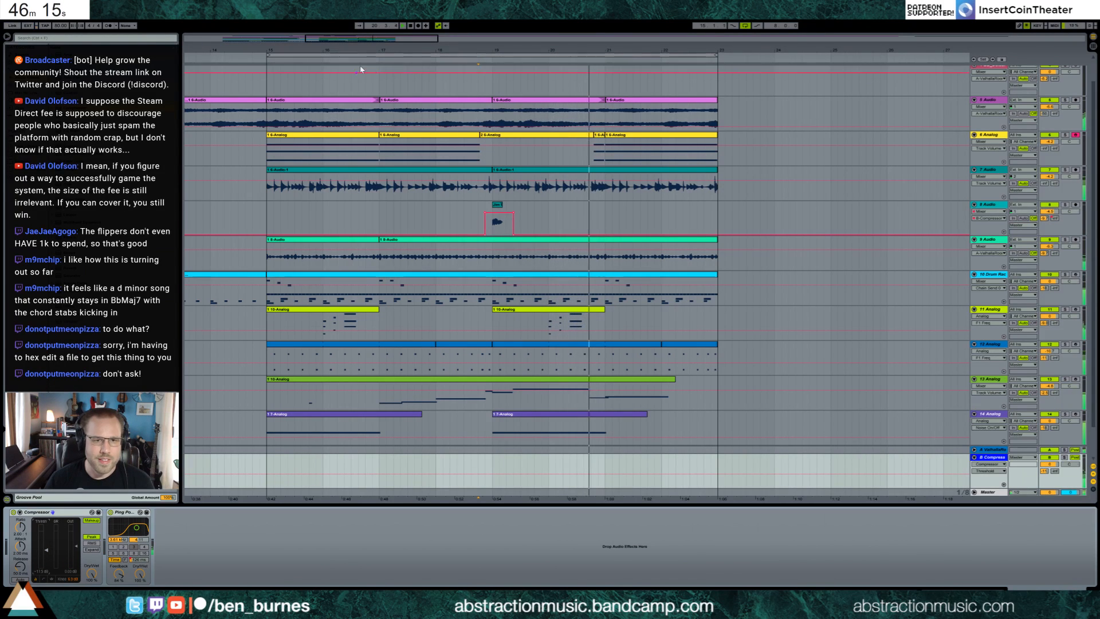
pyautogui.moveTo(657, 50); pyautogui.dragTo(594, 28)
pyautogui.moveTo(406, 40); pyautogui.dragTo(421, 40)
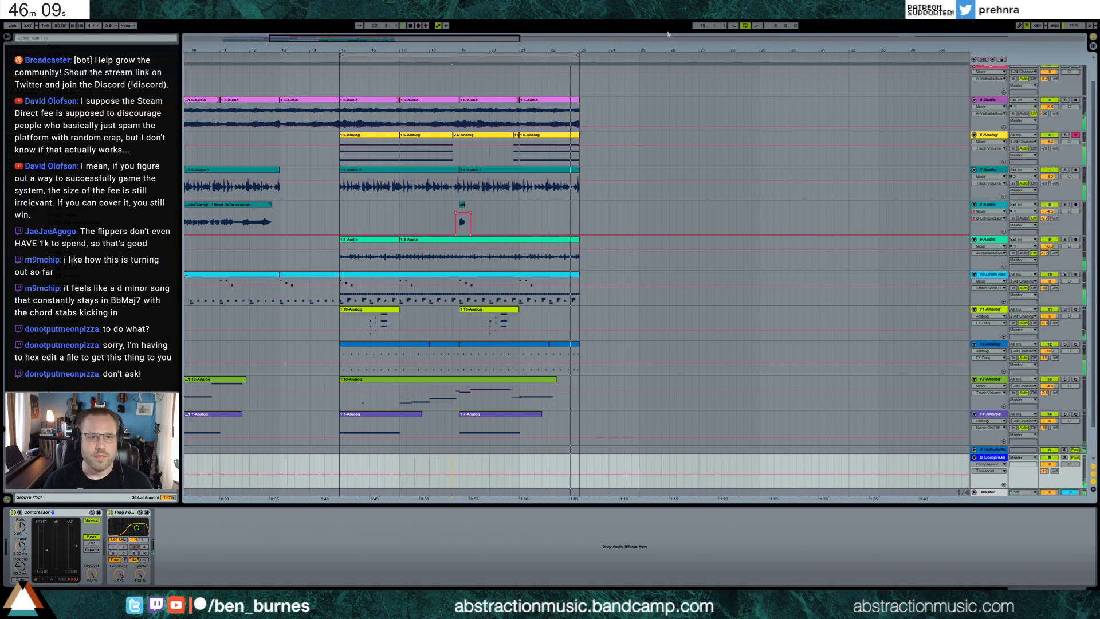
# Step: Adjust the threshold of return B's Compressor while the second section plays
pyautogui.moveTo(627, 57); pyautogui.dragTo(626, 55)
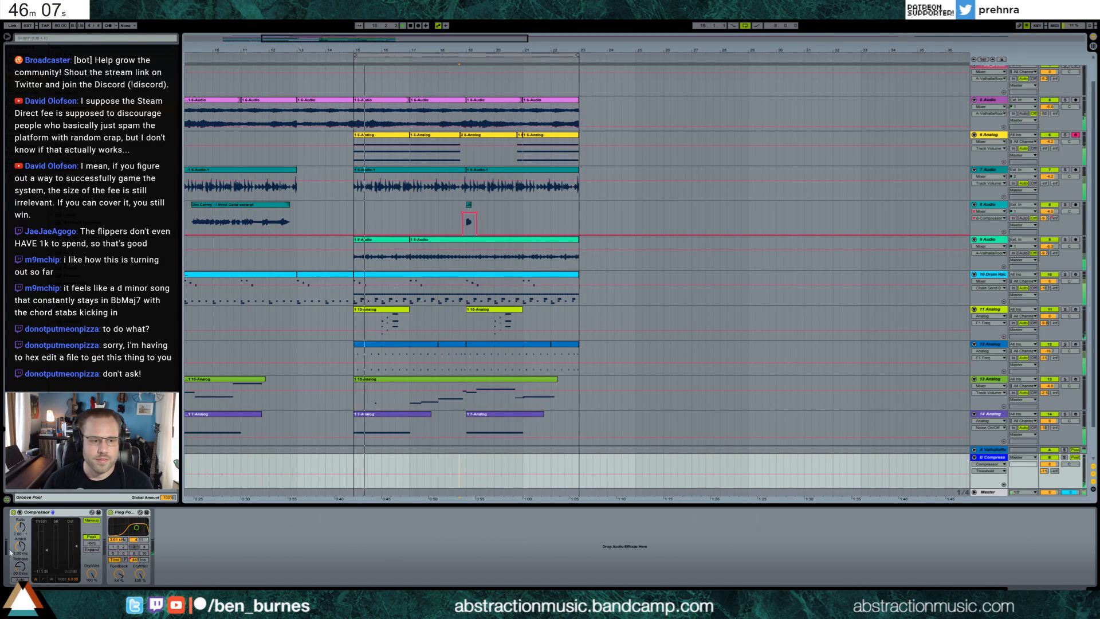
pyautogui.moveTo(47, 561); pyautogui.dragTo(48, 551)
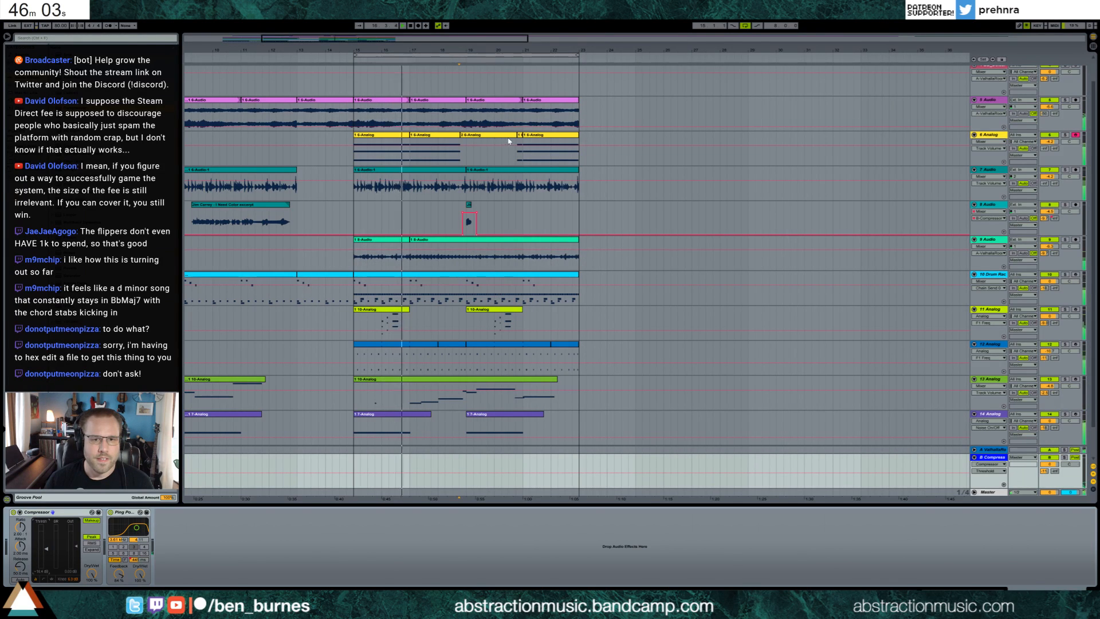
# Step: Move the boundary between the second and third yellow Analog clips to the start of bar 19
pyautogui.click(472, 138)
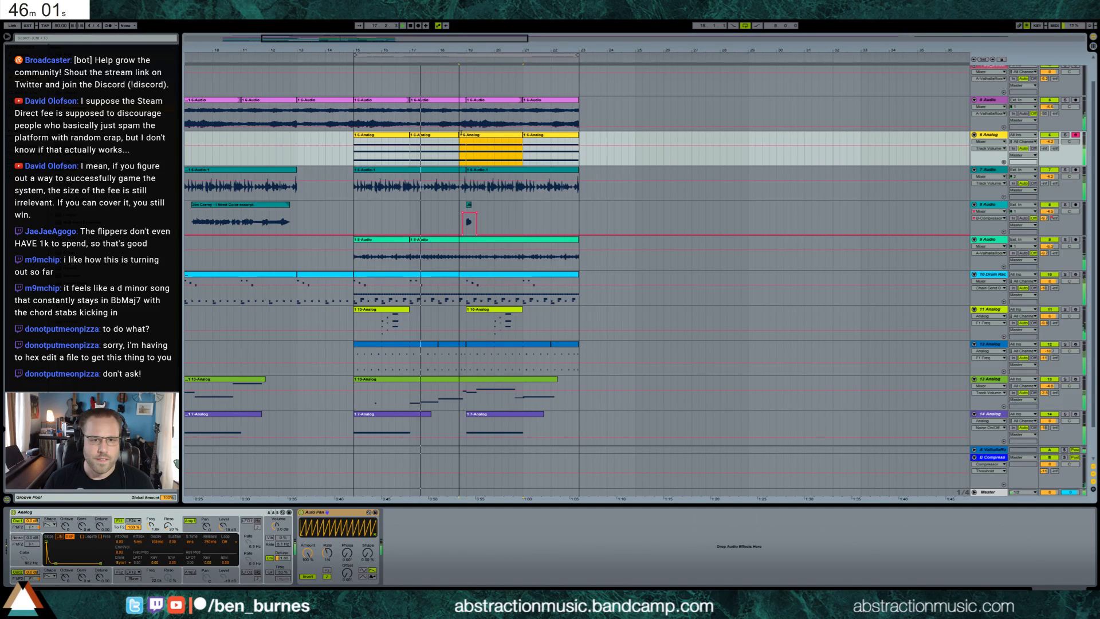
pyautogui.moveTo(460, 135); pyautogui.dragTo(466, 135)
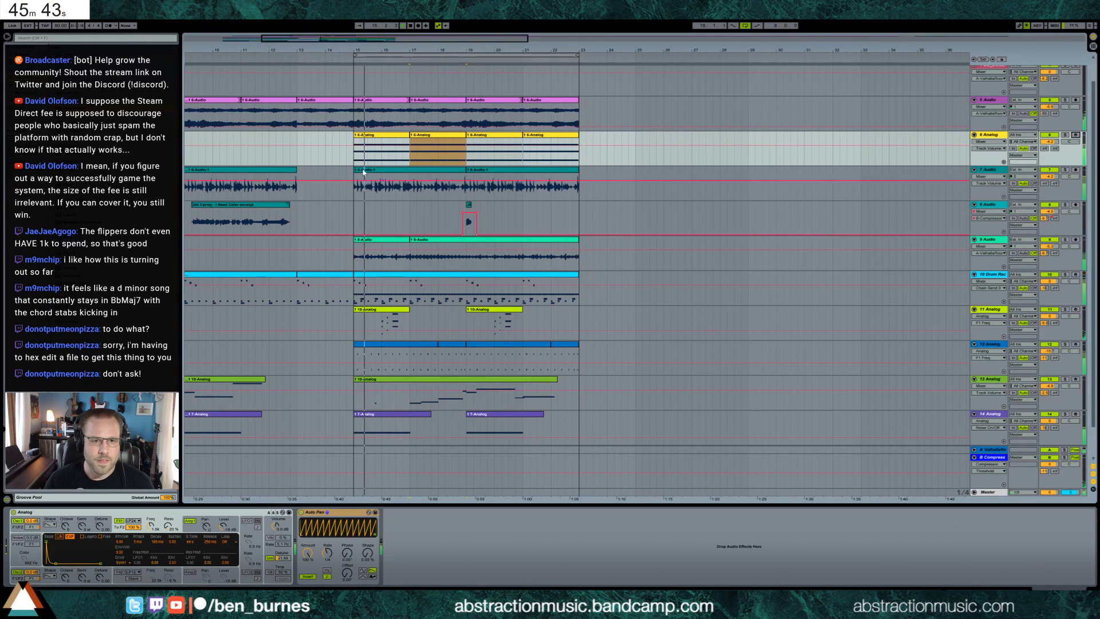
# Step: Select the whole second section, from bar 15 up to bar 23, across the tracks down to the lowest audio track
pyautogui.click(396, 102)
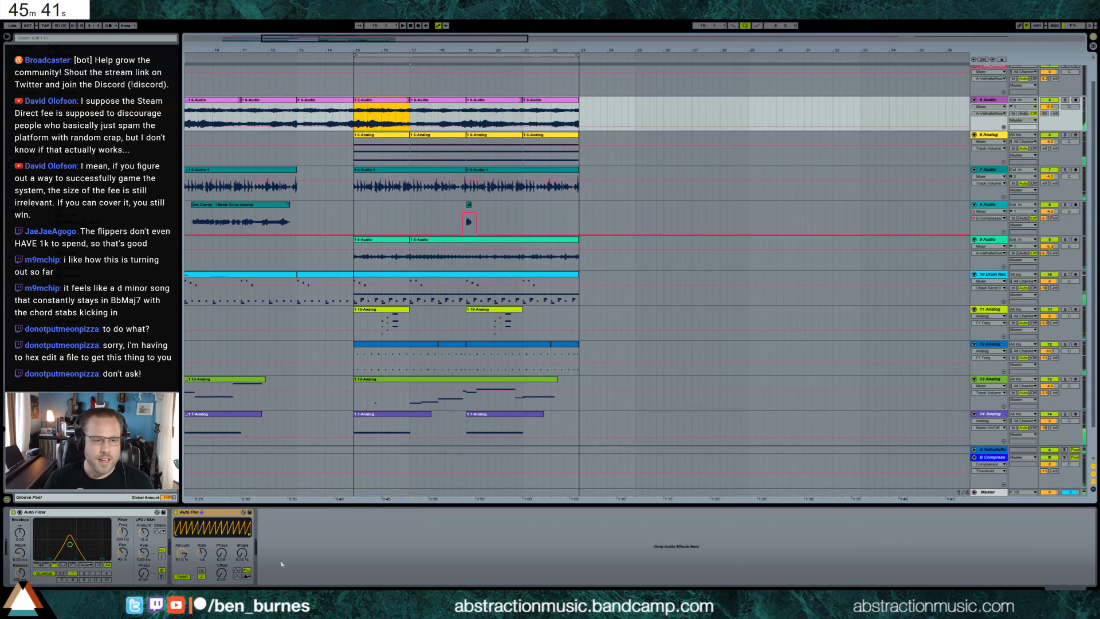
pyautogui.click(314, 548)
pyautogui.moveTo(363, 51); pyautogui.dragTo(438, 35)
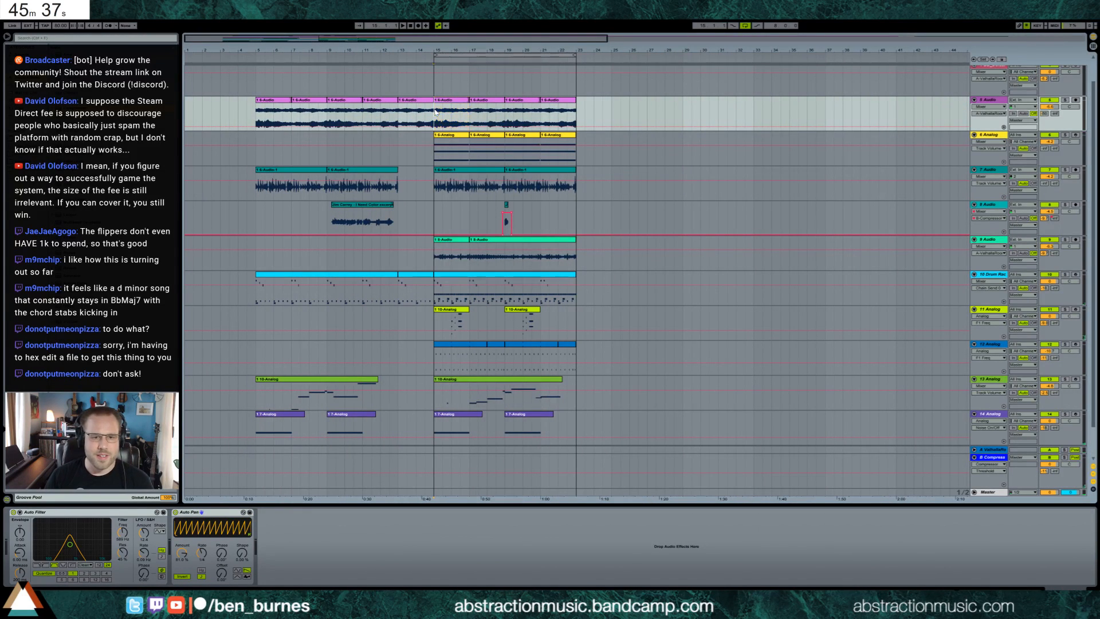
pyautogui.moveTo(435, 111); pyautogui.dragTo(573, 436)
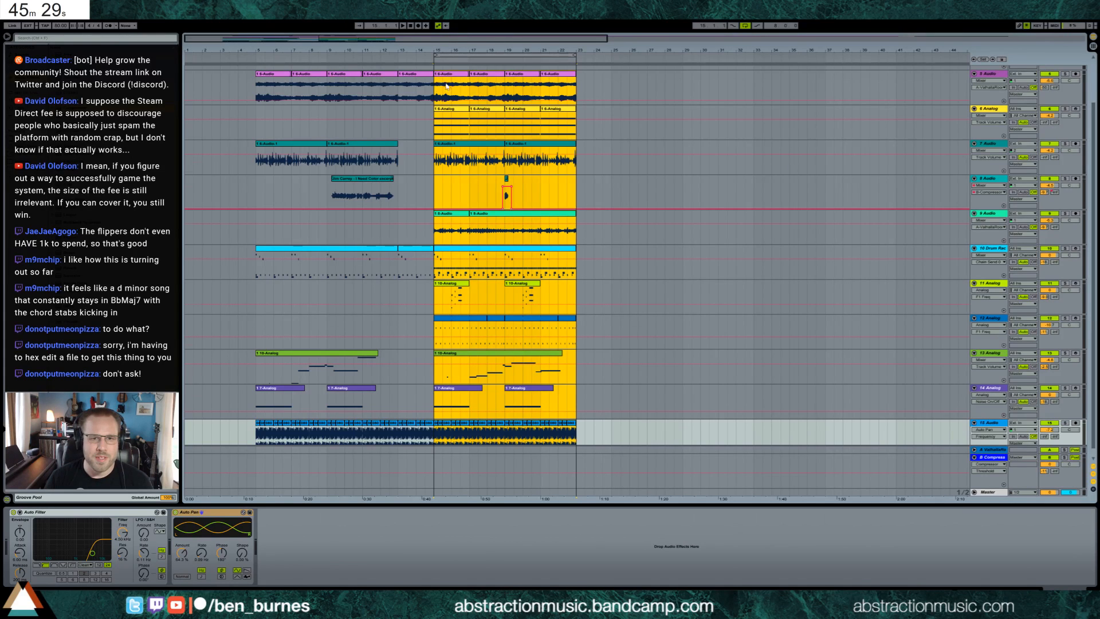
# Step: Duplicate the eight-bar section starting at bar 15 across tracks 5 Audio through 15 Audio
pyautogui.scroll(3, 446, 86)
pyautogui.click(436, 137)
pyautogui.scroll(-3, 448, 137)
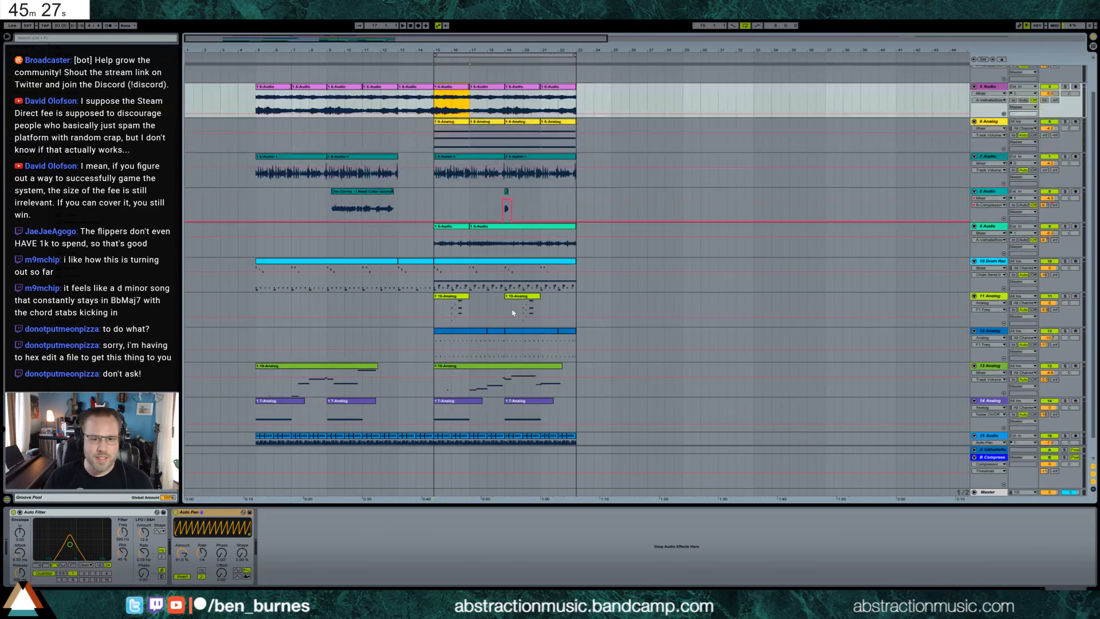
pyautogui.keyDown('shift'); pyautogui.click(578, 437); pyautogui.keyUp('shift')
pyautogui.hotkey('ctrl', 'd')
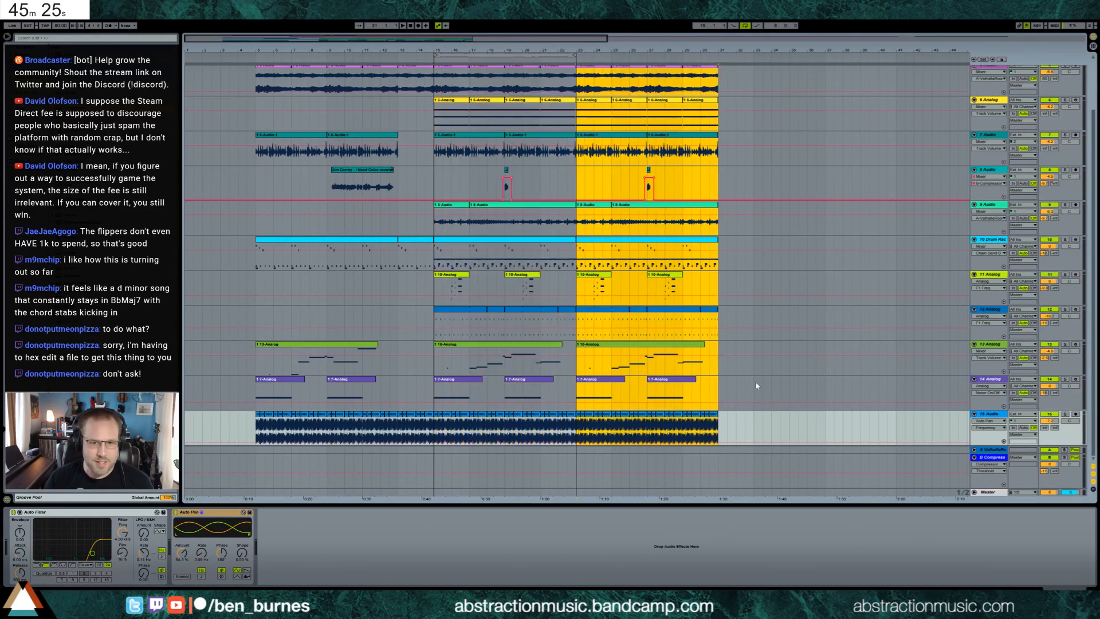
# Step: Copy the opening eight-bar section from 5 Audio down through 15 Audio and paste it at bar 53
pyautogui.scroll(3, 709, 313)
pyautogui.hscroll(3, 440, 67)
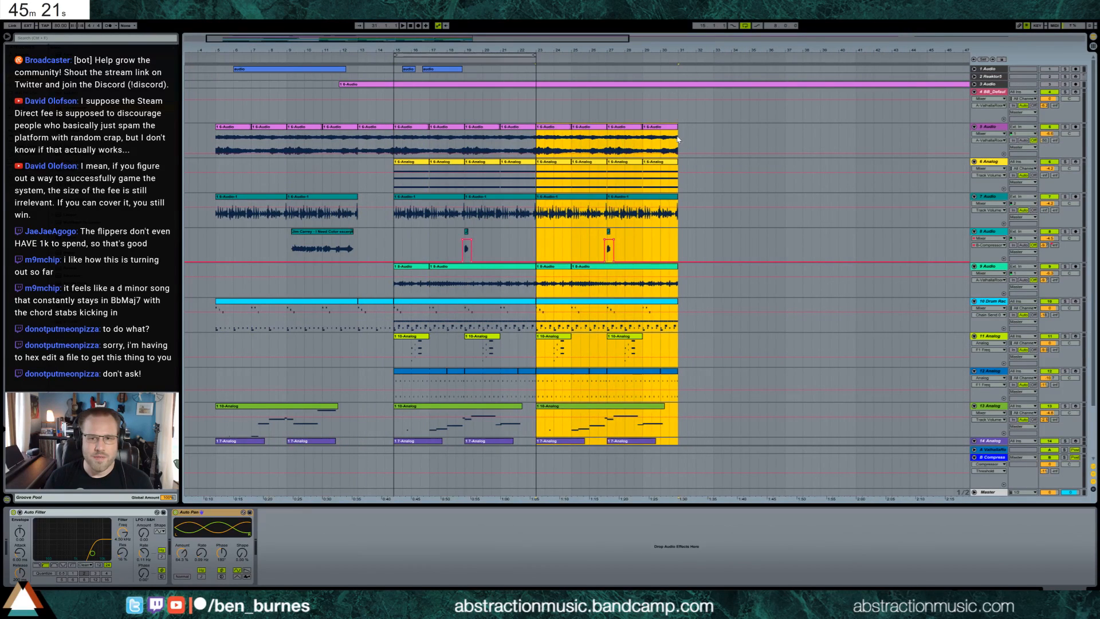
pyautogui.click(678, 139)
pyautogui.moveTo(682, 151); pyautogui.dragTo(954, 499)
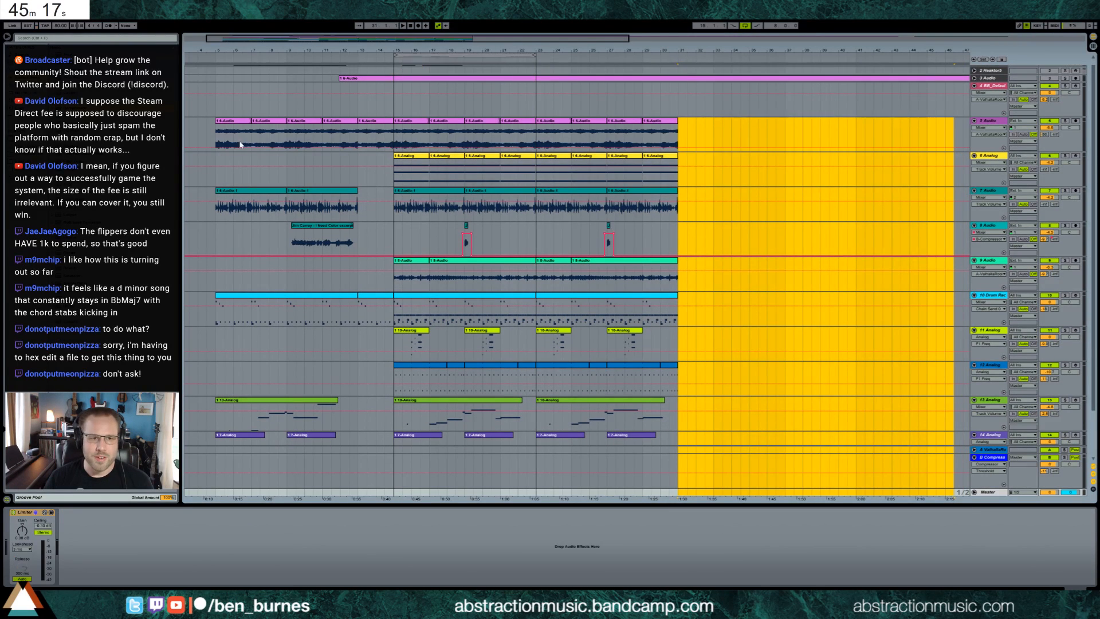
pyautogui.moveTo(218, 137); pyautogui.dragTo(360, 578)
pyautogui.doubleClick(513, 39)
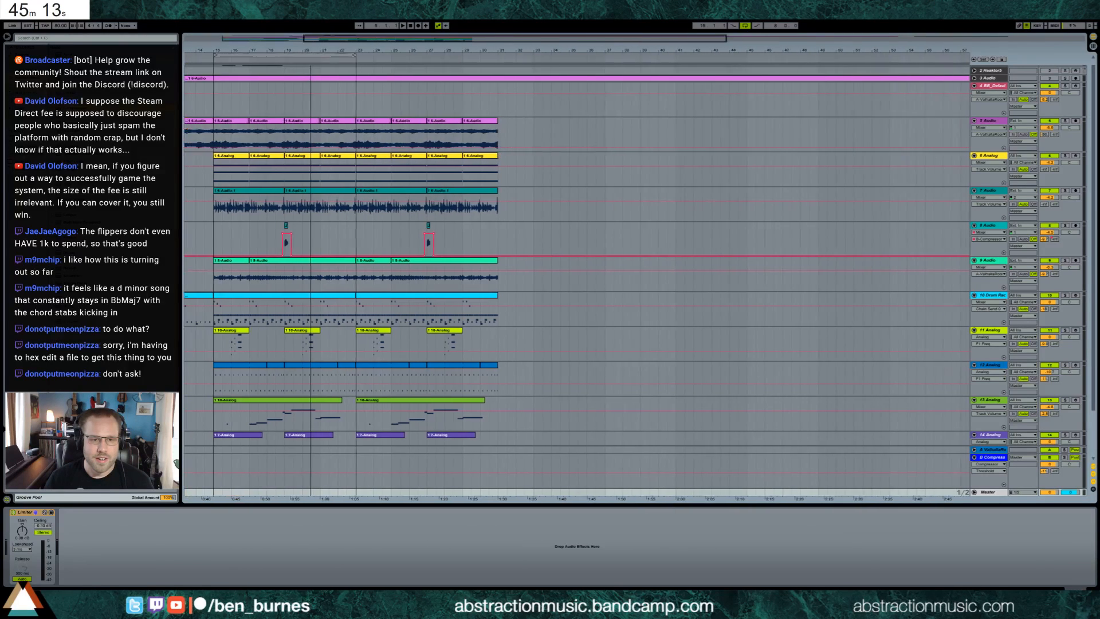
pyautogui.click(447, 133)
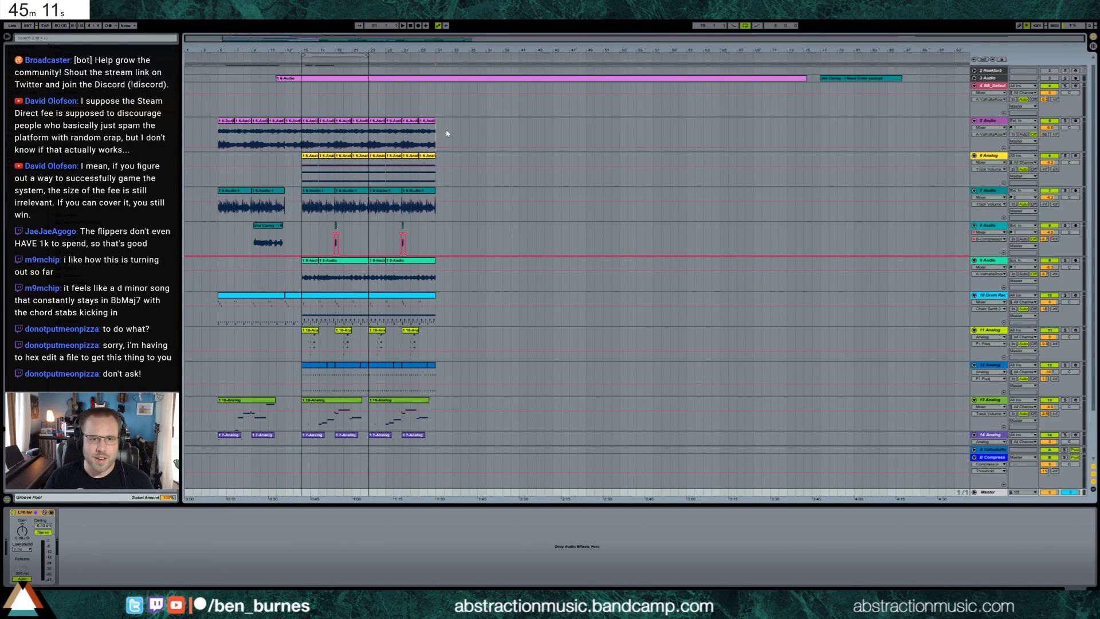
pyautogui.moveTo(501, 139); pyautogui.dragTo(592, 139)
pyautogui.click(587, 136)
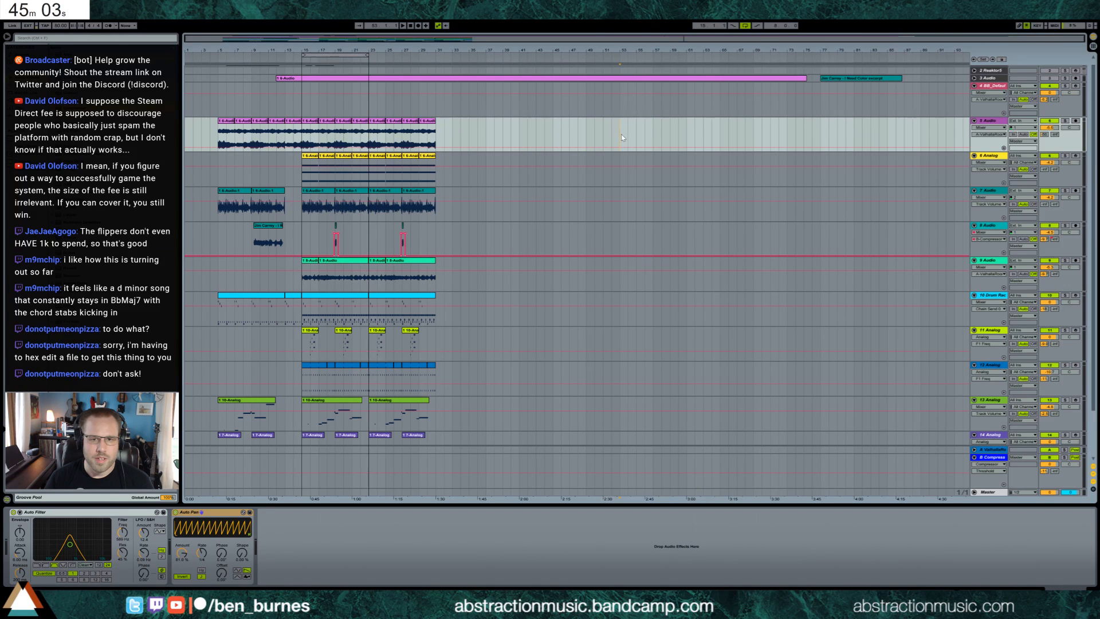
pyautogui.hotkey('ctrl', 'v')
# Step: Place a two-bar drum clip on the drum rack track directly before the section at bar 53
pyautogui.moveTo(440, 132); pyautogui.dragTo(619, 482)
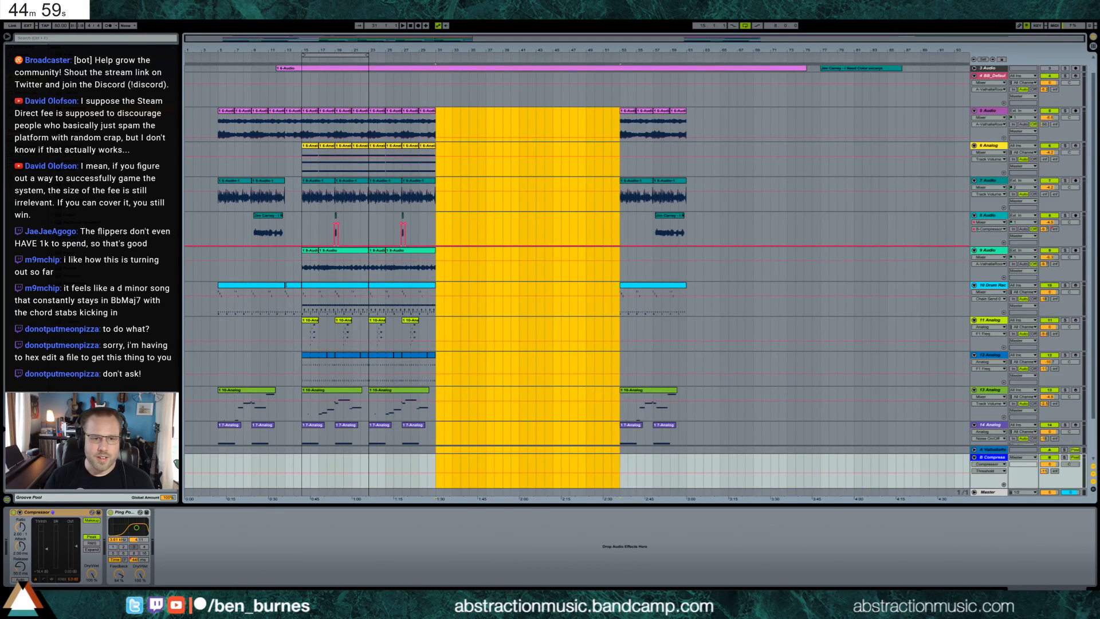
pyautogui.click(598, 302)
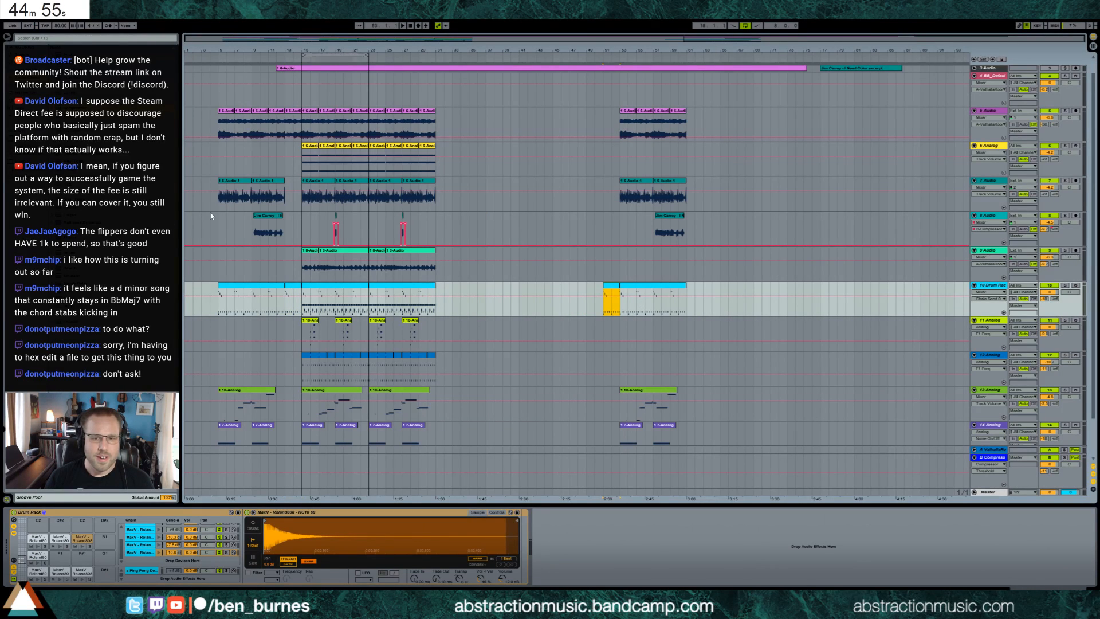
# Step: Copy the eight-bar 6 Analog, 9 Audio and 12 Analog parts starting at bar 15 to bar 61
pyautogui.click(314, 149)
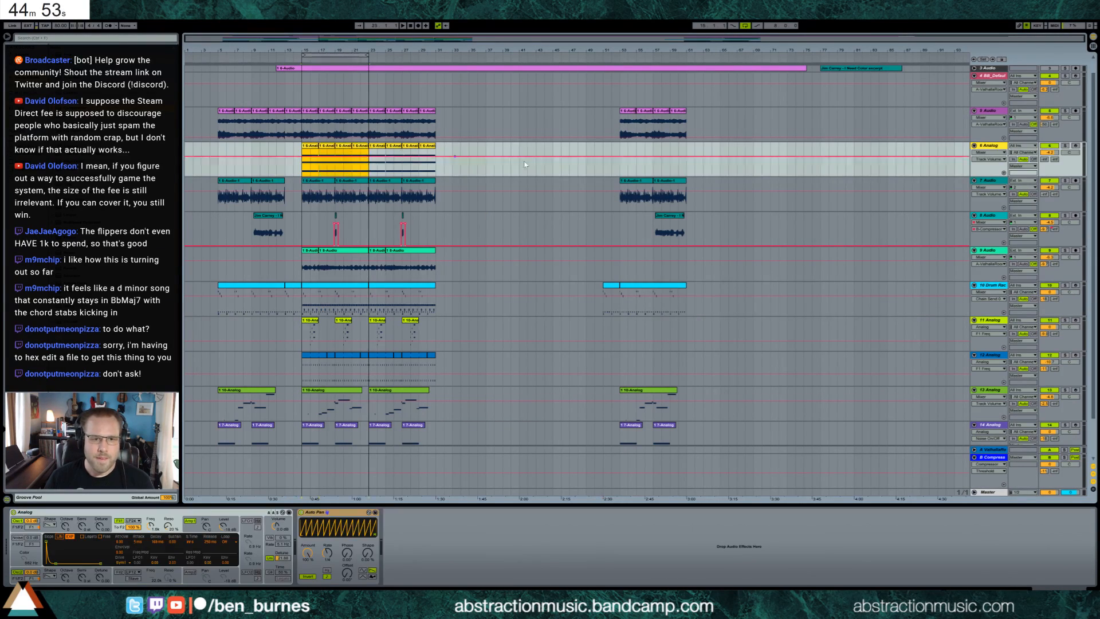
pyautogui.hotkey('ctrl', 'v')
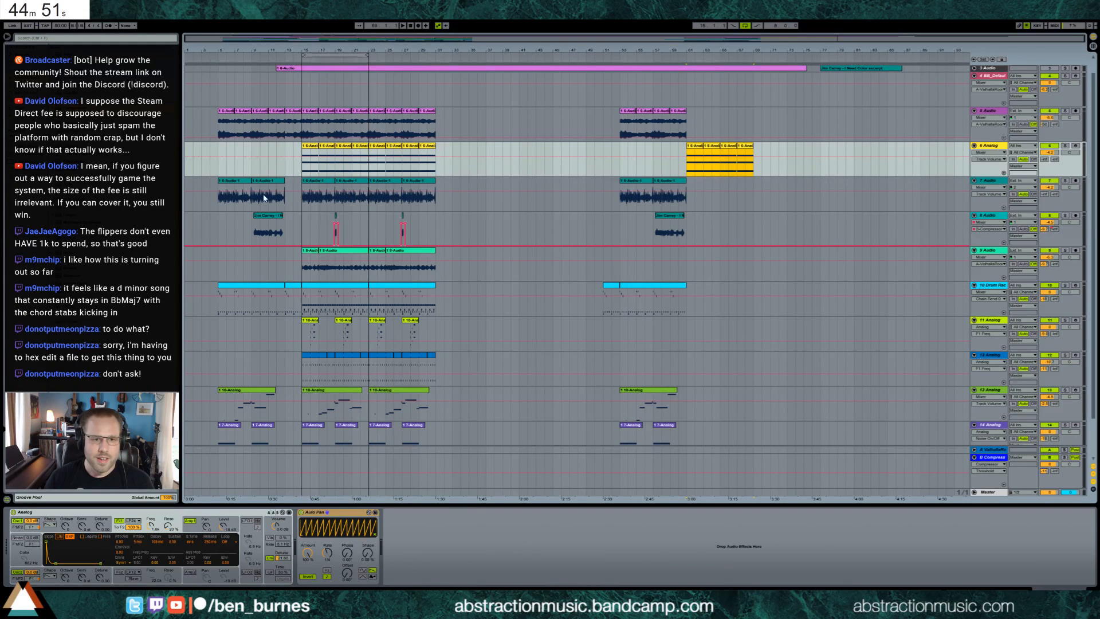
pyautogui.moveTo(305, 254); pyautogui.dragTo(368, 254)
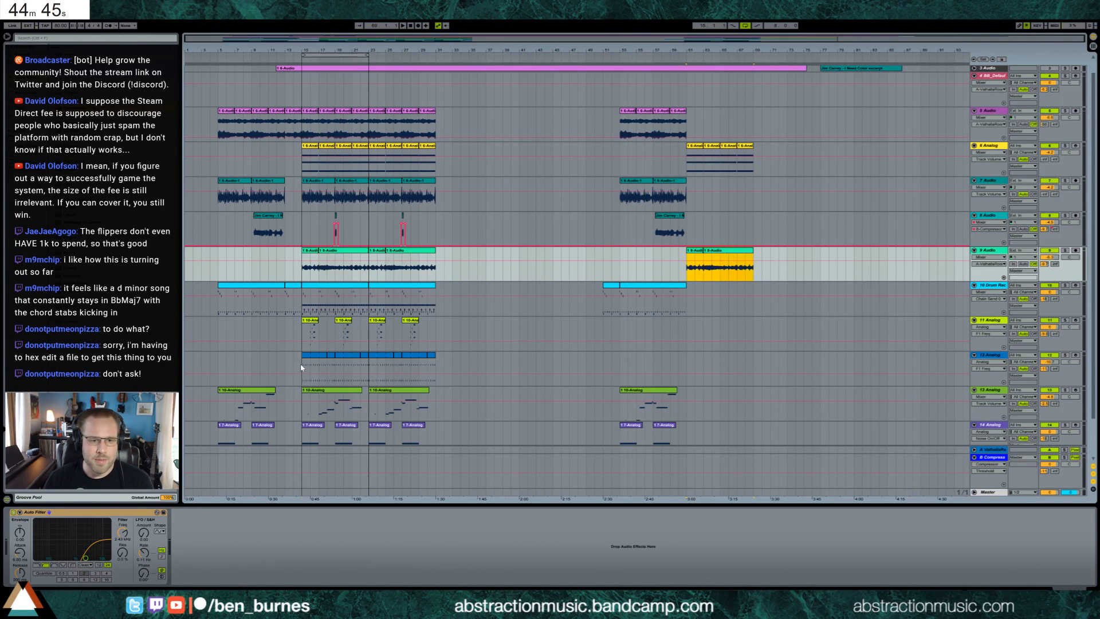
pyautogui.moveTo(301, 367); pyautogui.dragTo(369, 367)
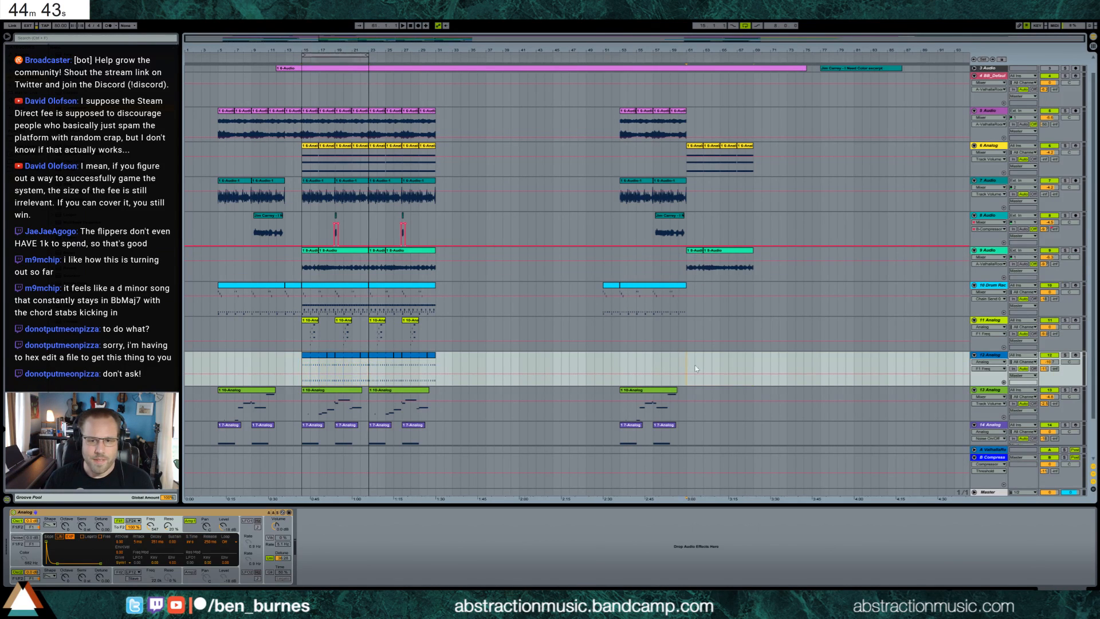
pyautogui.hotkey('ctrl', 'v')
# Step: Duplicate the 7 Audio clips into the eight bars from bar 61 and delete the 5 Audio clips from the section at bar 53
pyautogui.click(676, 185)
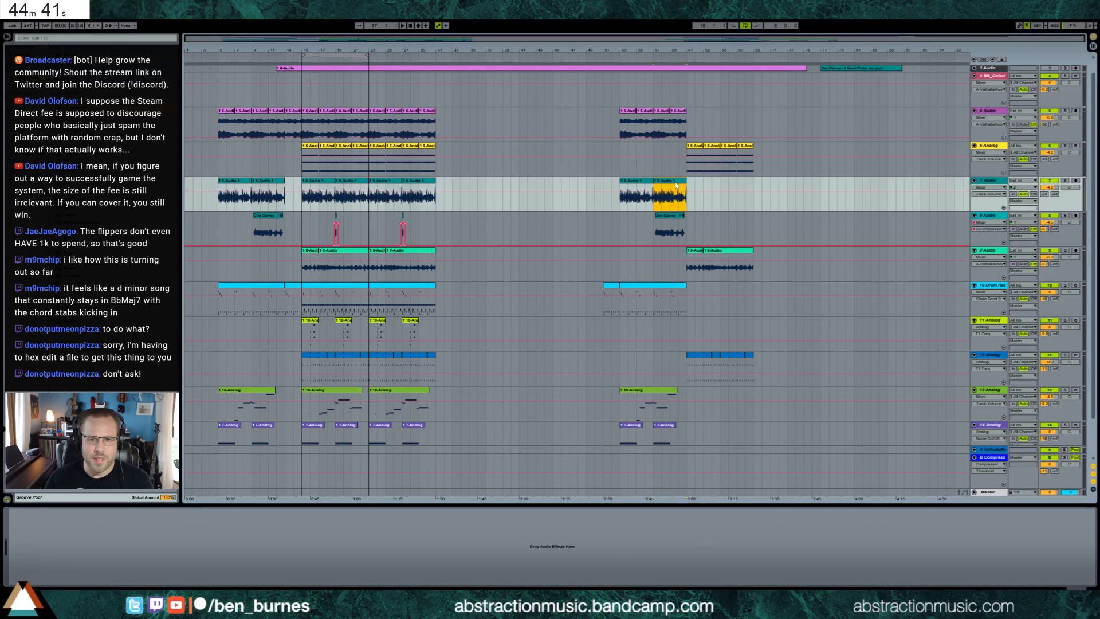
pyautogui.moveTo(624, 122); pyautogui.dragTo(577, 134)
pyautogui.press('Delete')
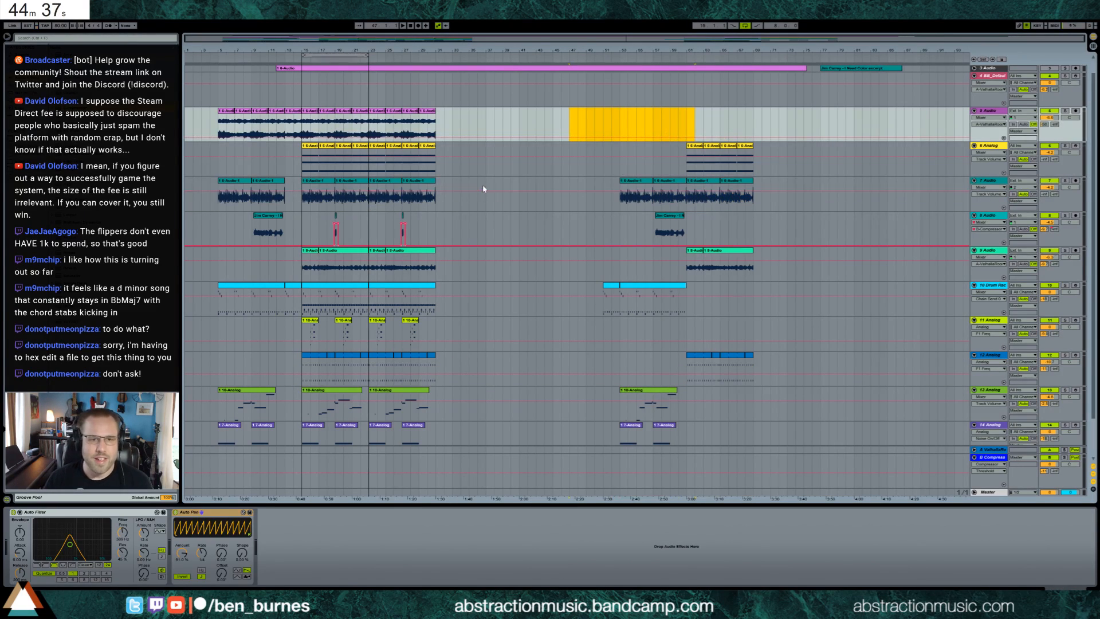
# Step: Duplicate the two 14 Analog clips of the section at bar 53 into the following eight bars
pyautogui.scroll(-2, 514, 353)
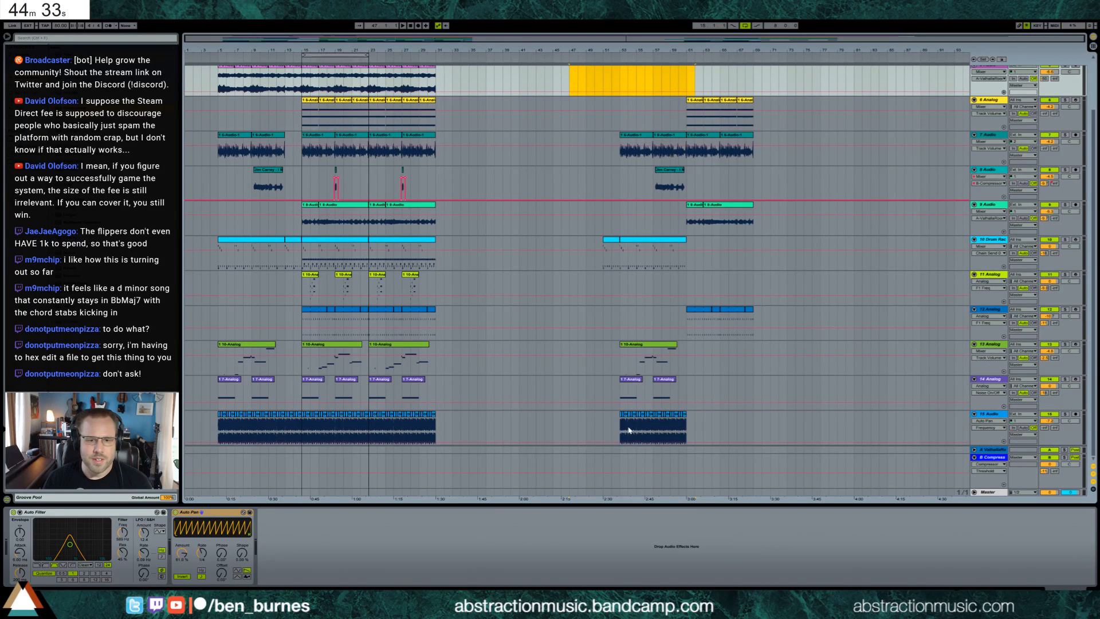
pyautogui.click(667, 380)
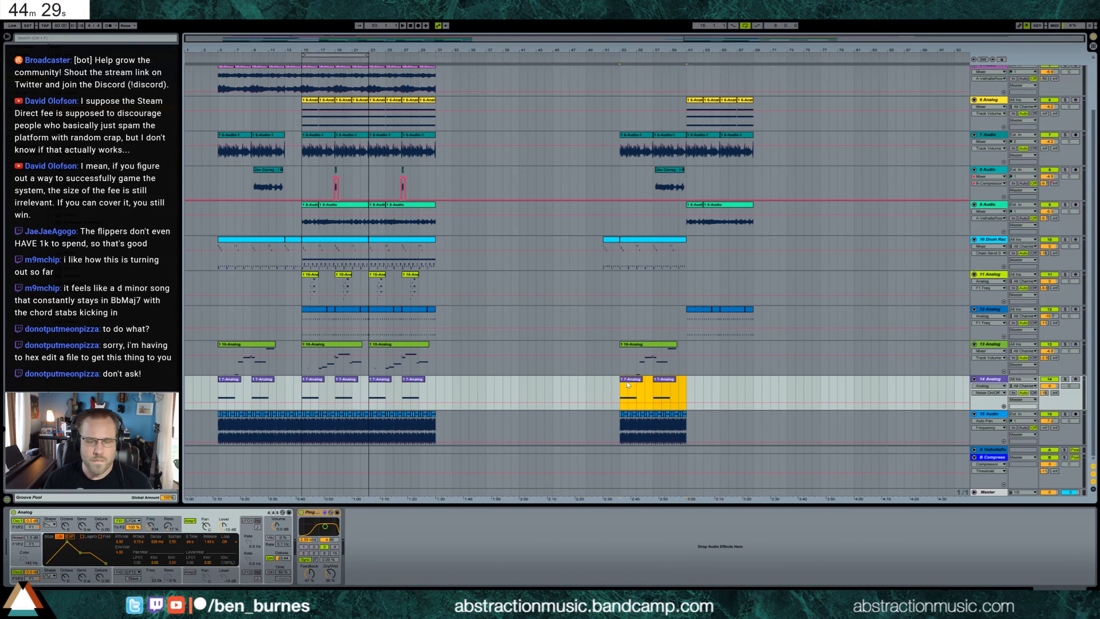
pyautogui.hotkey('ctrl', 'd')
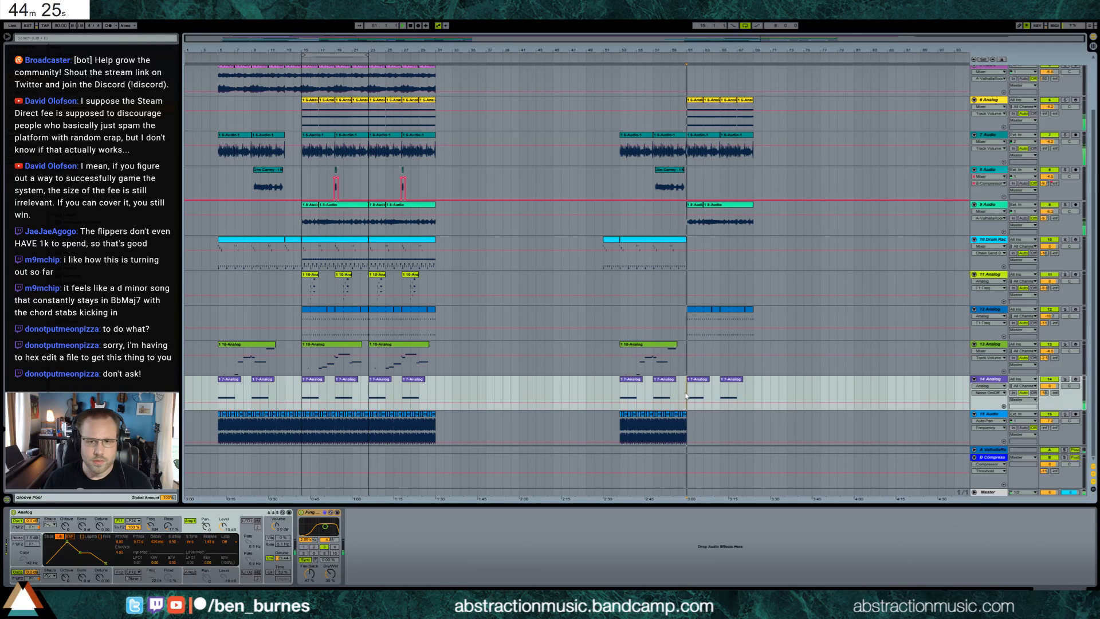
# Step: Copy the eight-bar drum rack clip starting at bar 15 and paste it at bar 61
pyautogui.scroll(1, 685, 393)
pyautogui.click(648, 281)
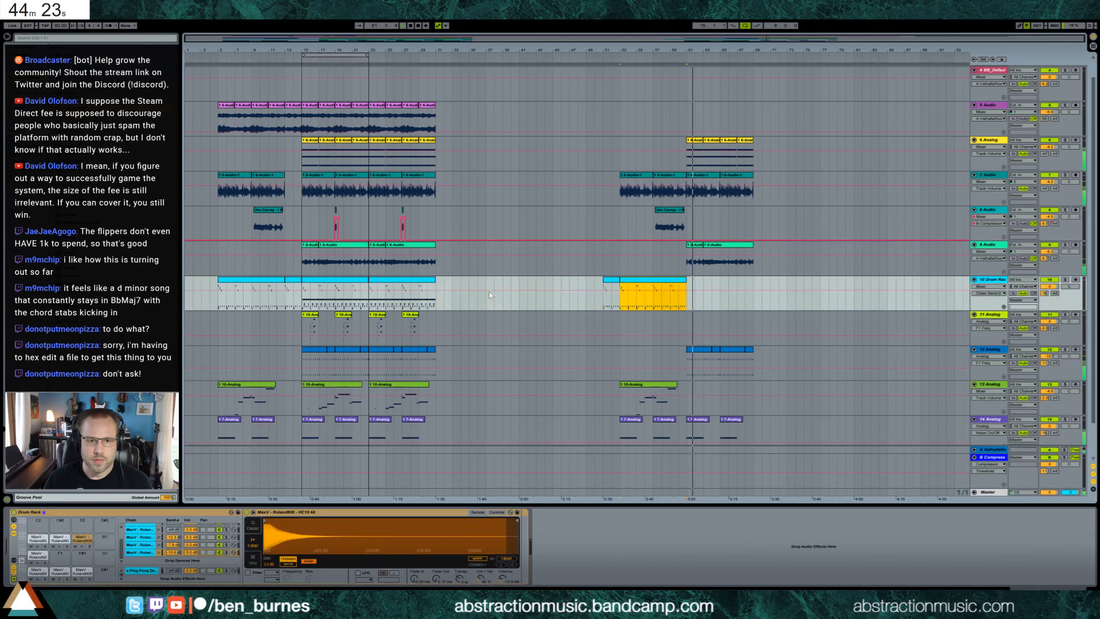
pyautogui.click(351, 280)
pyautogui.hotkey('ctrl', 'c')
pyautogui.click(687, 307)
pyautogui.hotkey('ctrl', 'v')
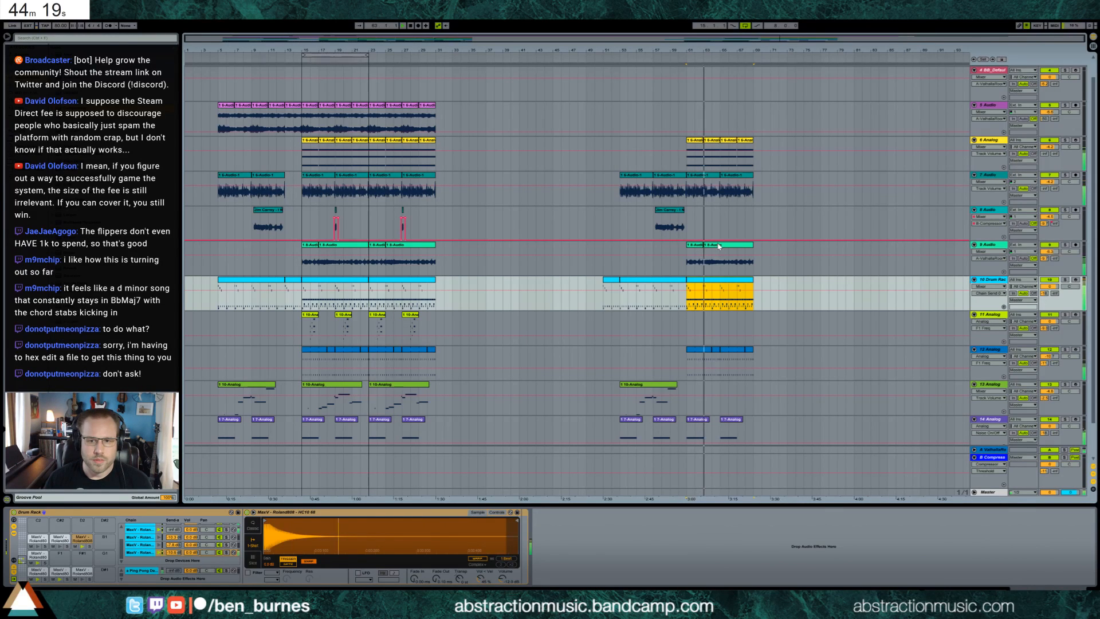
# Step: Lower the 9 Audio track's volume slightly
pyautogui.click(728, 261)
pyautogui.moveTo(1050, 252); pyautogui.dragTo(1049, 258)
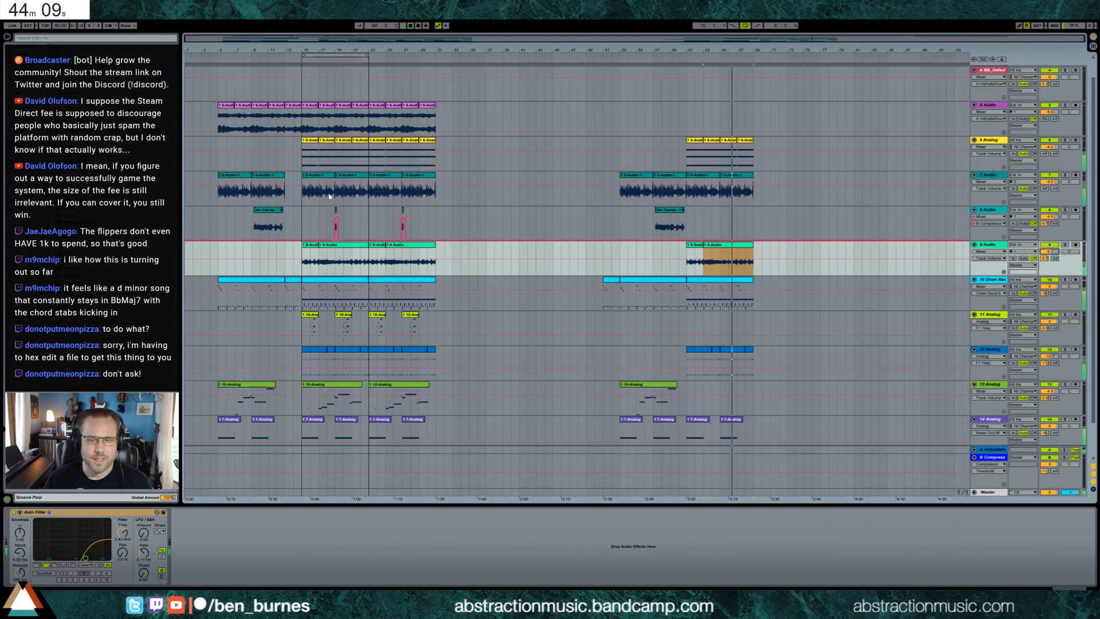
# Step: Deactivate the two 7 Audio clips in the eight bars from bar 61
pyautogui.click(730, 185)
pyautogui.press('0')
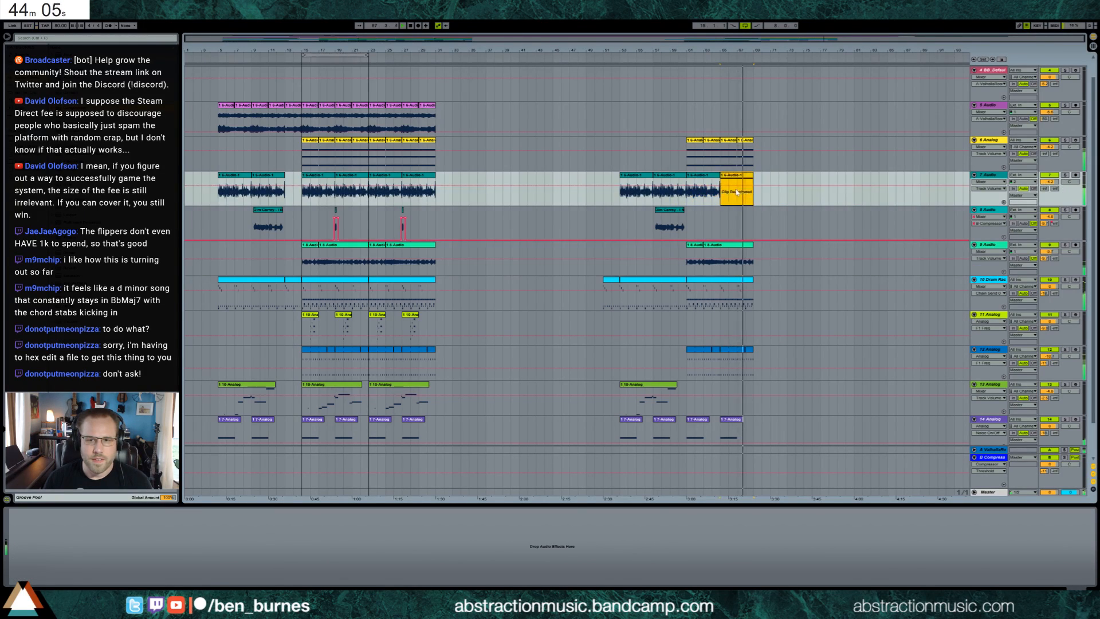
pyautogui.press('0')
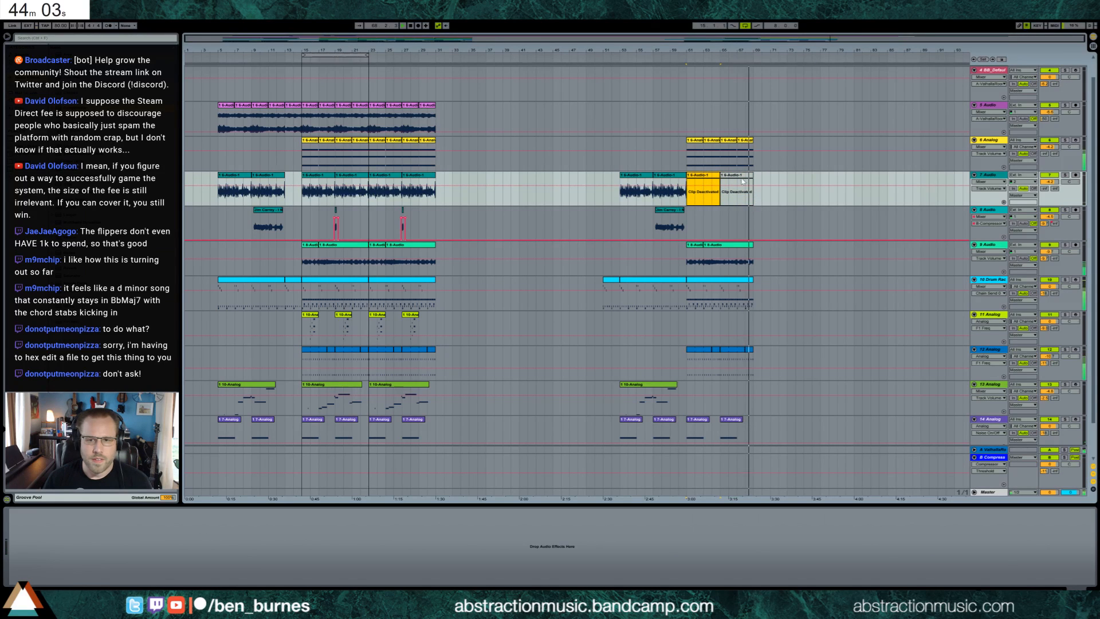
# Step: Delete all 7 Audio clips from bar 53 onward
pyautogui.moveTo(786, 185); pyautogui.dragTo(616, 199)
pyautogui.hotkey('ctrl', 'z')
pyautogui.press('Delete')
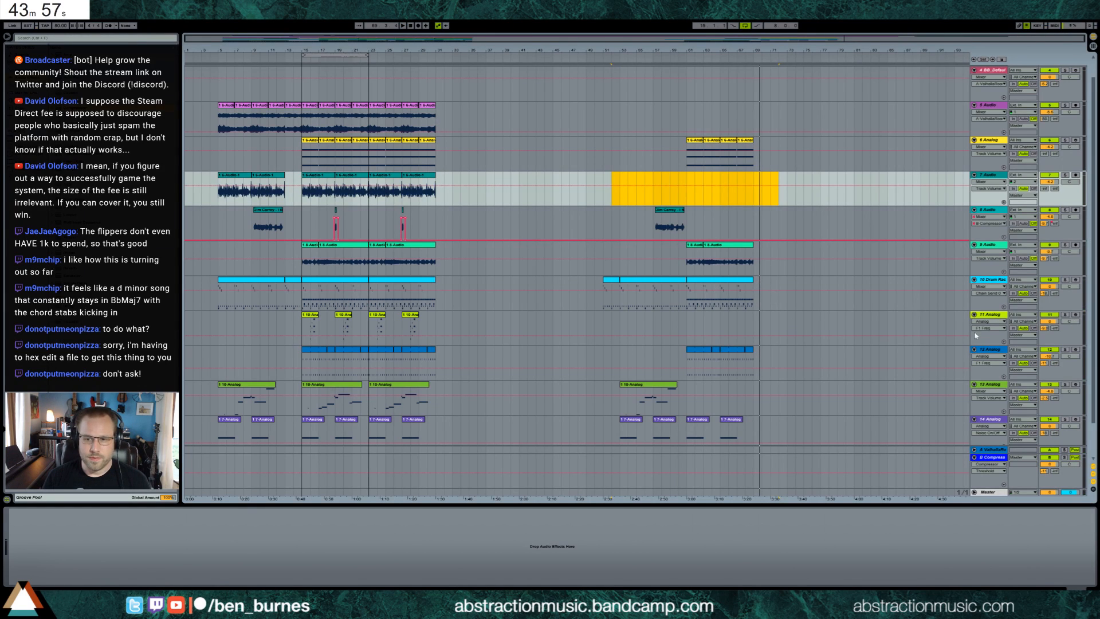
# Step: Play the arrangement from bar 65 and inspect the Ping Pong Delay on the B Compressor return track
pyautogui.click(741, 281)
pyautogui.click(720, 155)
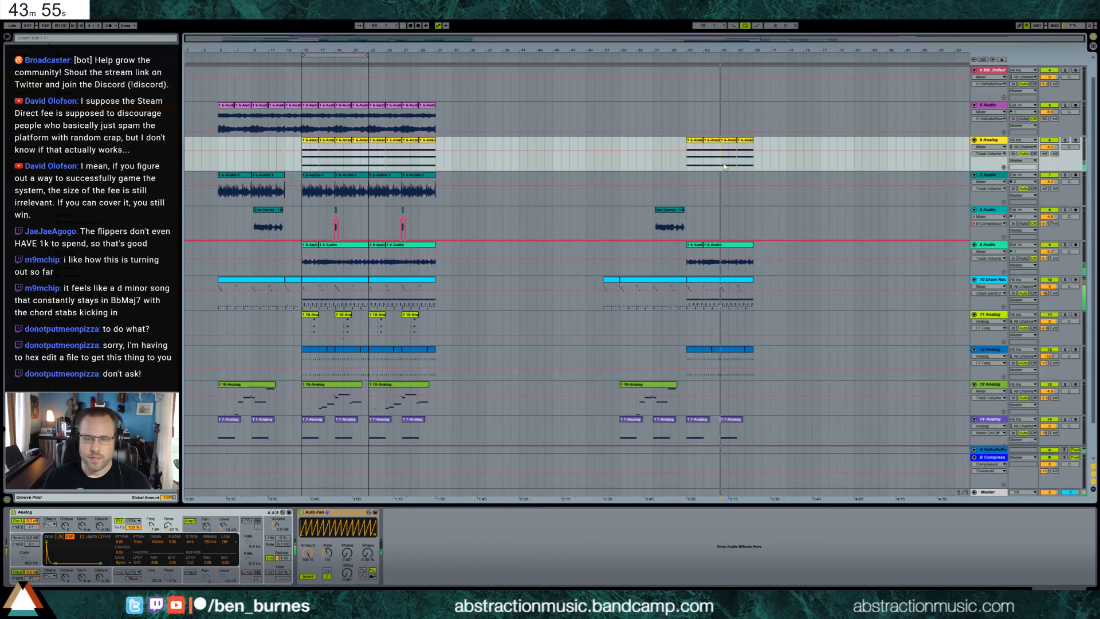
pyautogui.click(998, 461)
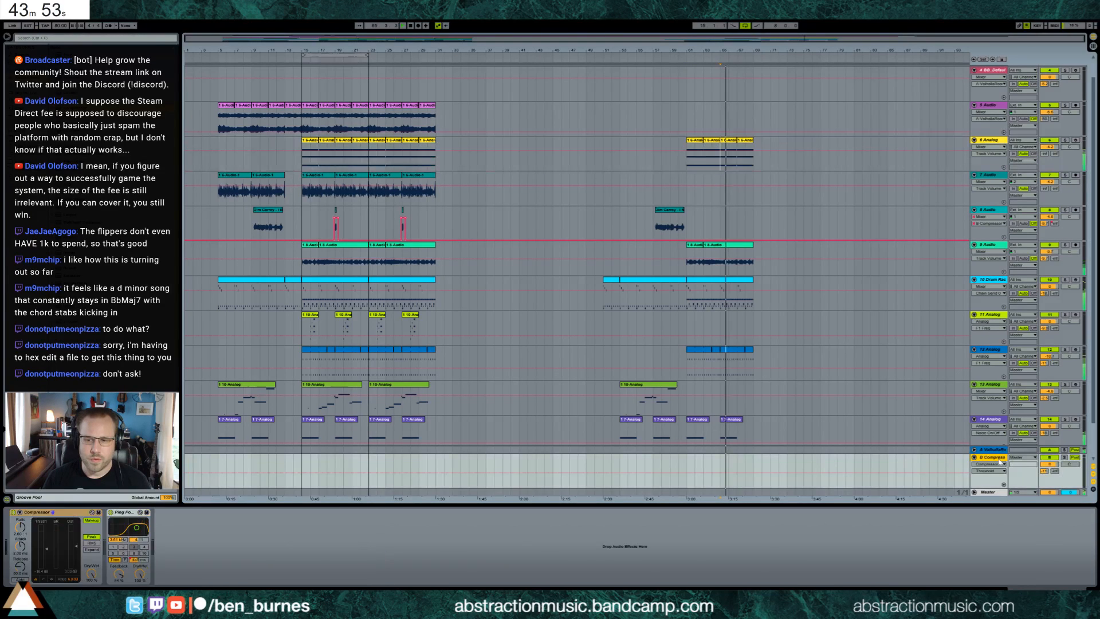
pyautogui.click(112, 514)
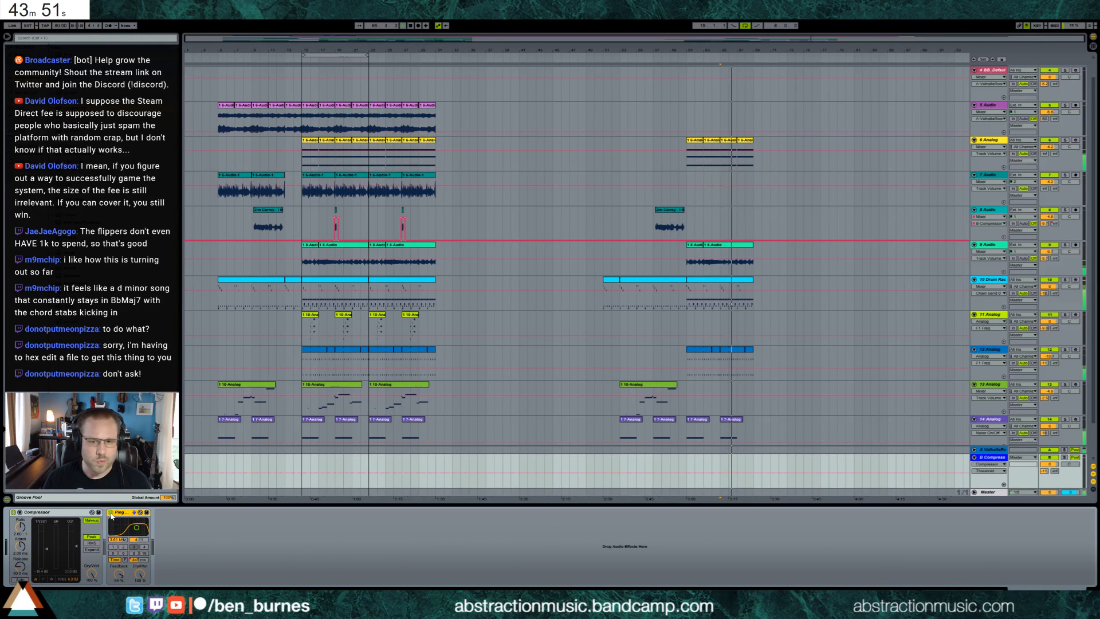
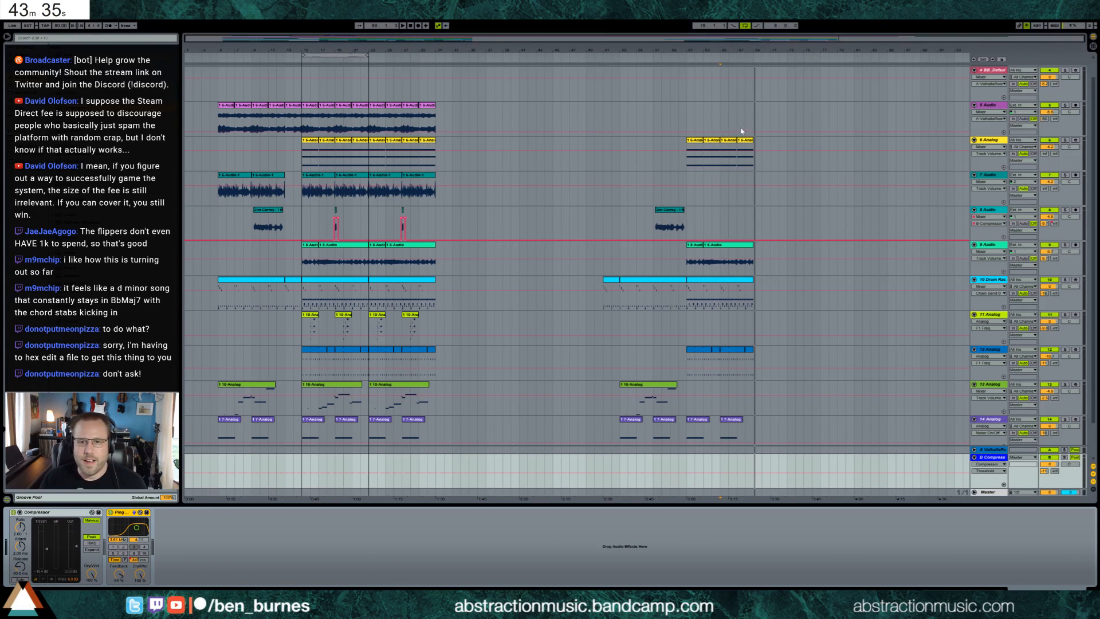
# Step: Insert a Reverb on the Master track ahead of the Limiter
pyautogui.click(724, 118)
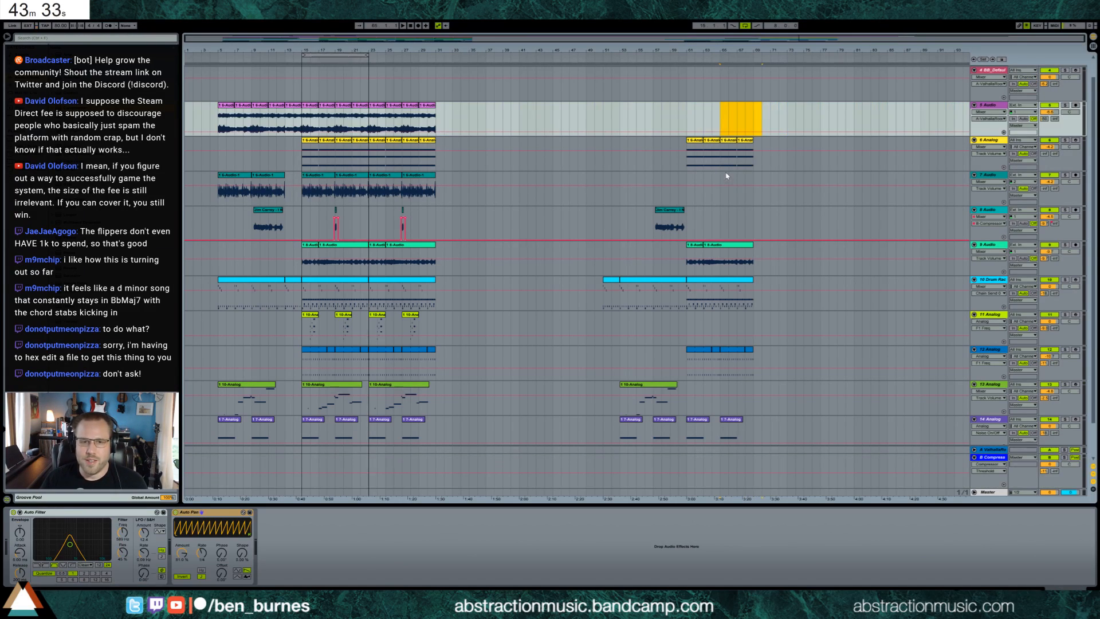
pyautogui.click(992, 492)
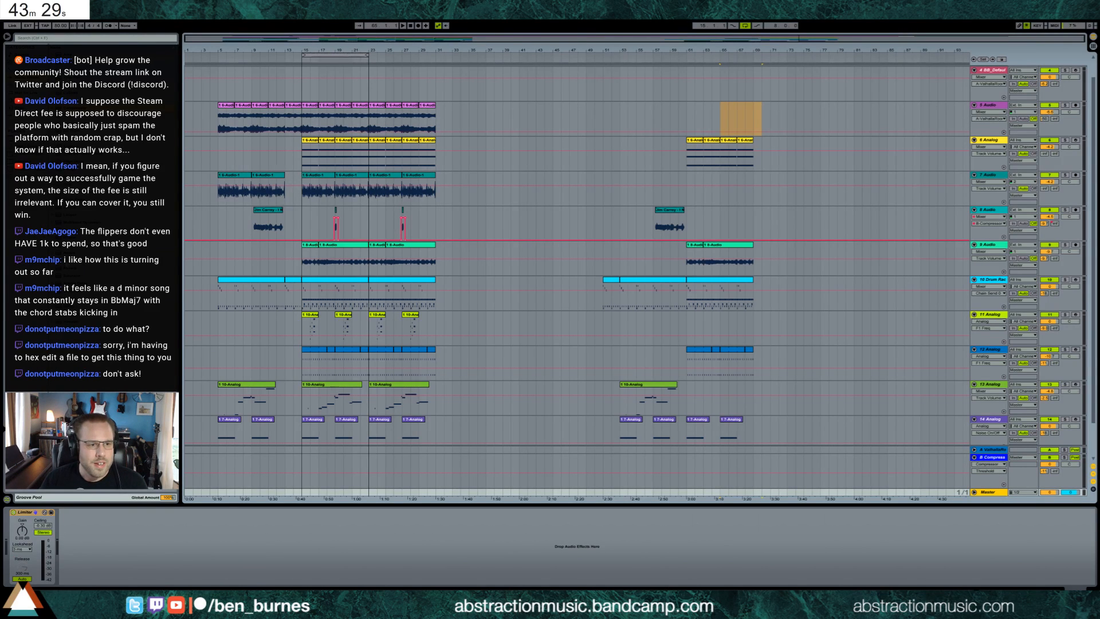
pyautogui.moveTo(75, 268); pyautogui.dragTo(25, 533)
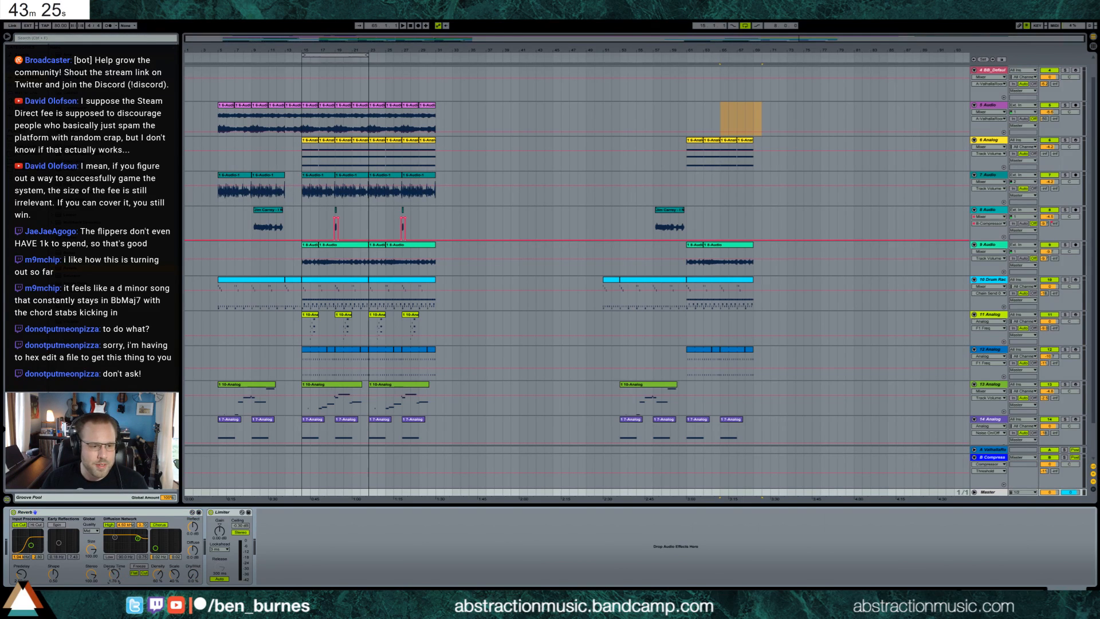
# Step: Expand the Master track and draw a Reverb Dry/Wet automation ramp from minimum to maximum between bars 67 and 69
pyautogui.click(974, 491)
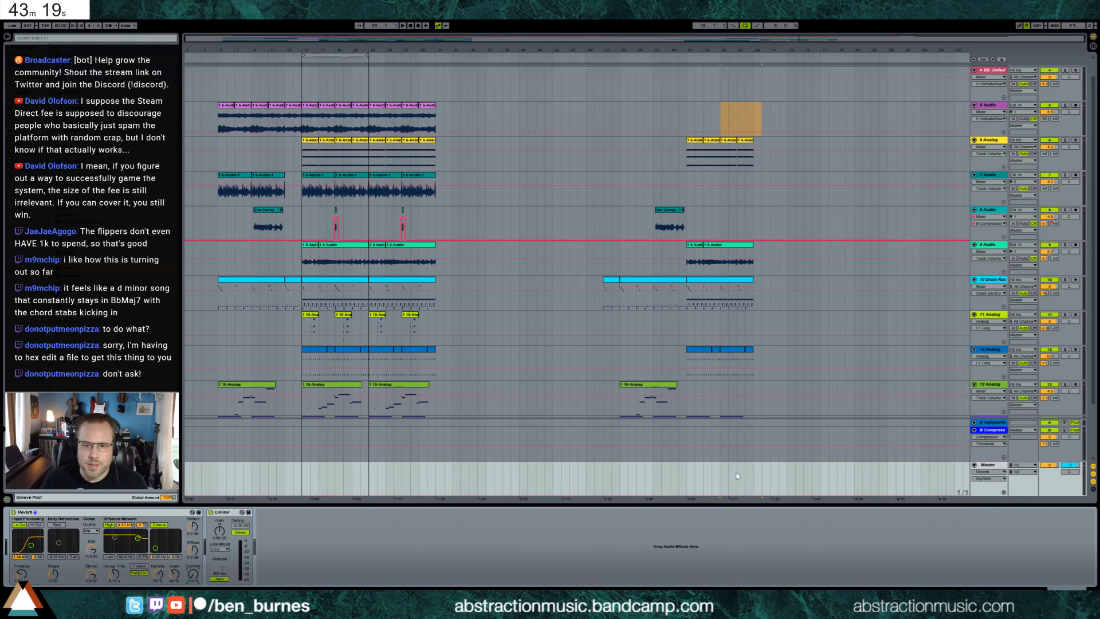
pyautogui.moveTo(737, 475); pyautogui.dragTo(754, 475)
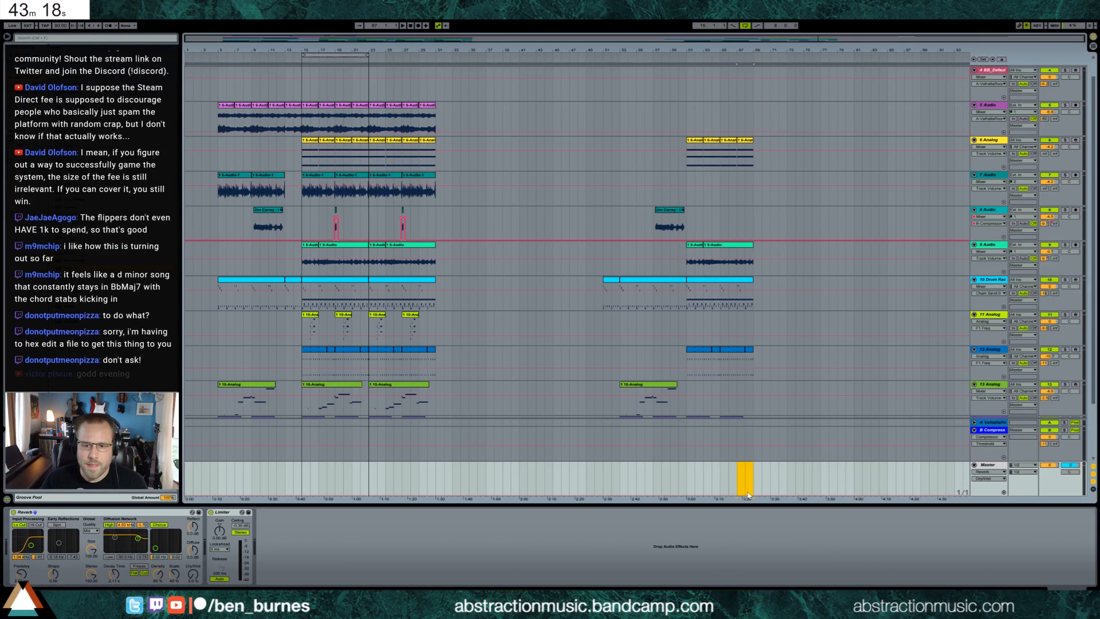
pyautogui.click(738, 465)
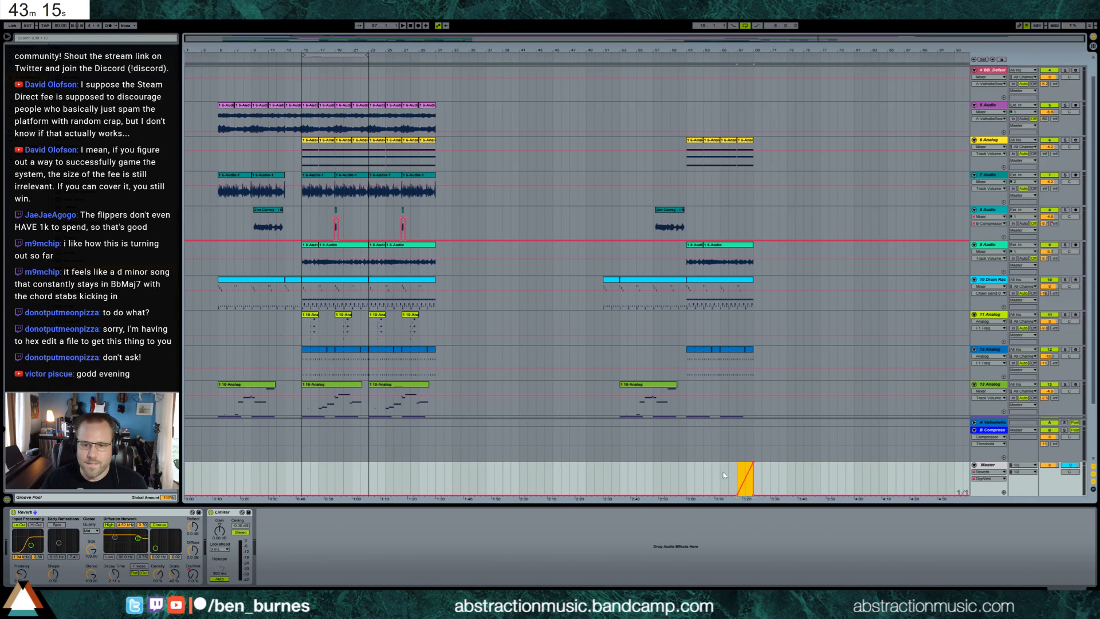
pyautogui.click(721, 479)
pyautogui.click(753, 495)
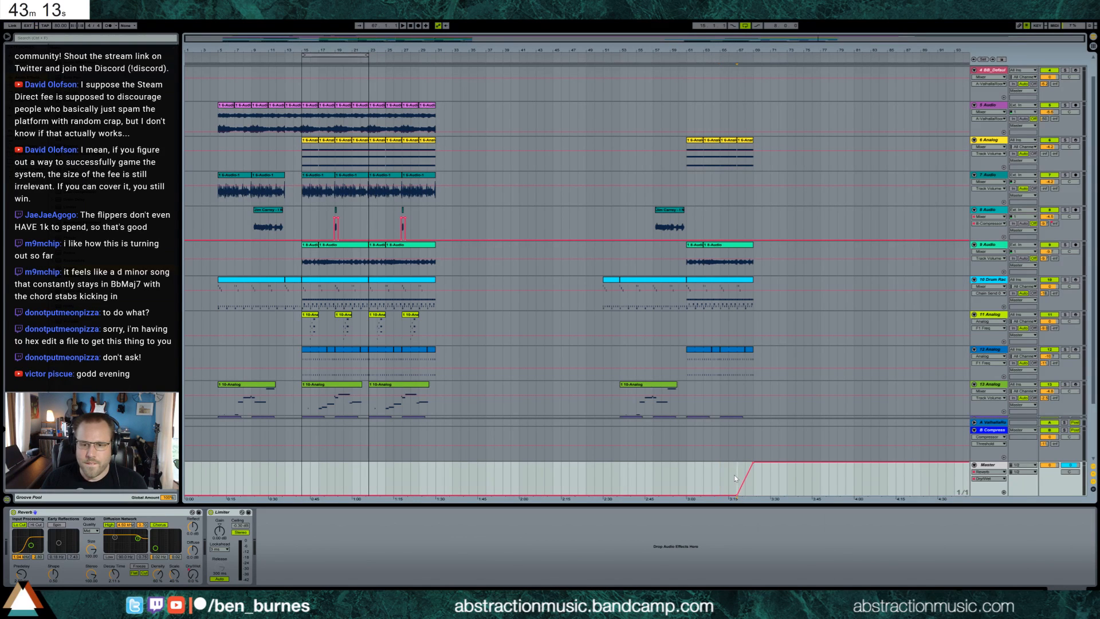
# Step: Play through the reverb swell and raise the Master Reverb's Dry/Wet and Decay Time
pyautogui.press('space')
pyautogui.moveTo(193, 574); pyautogui.dragTo(193, 554)
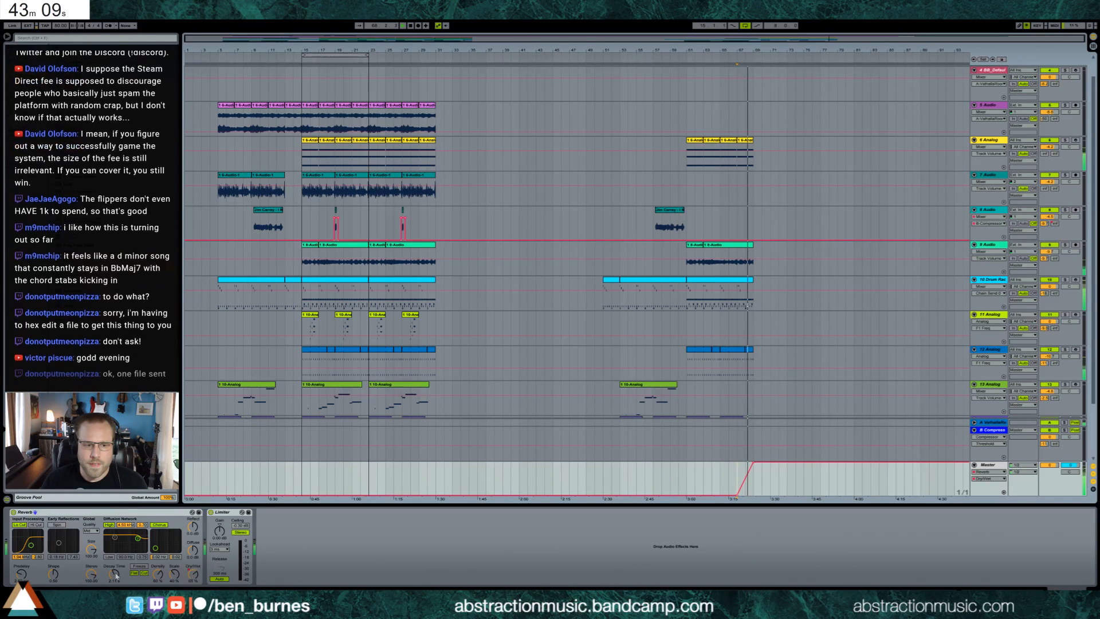
pyautogui.moveTo(115, 575); pyautogui.dragTo(117, 544)
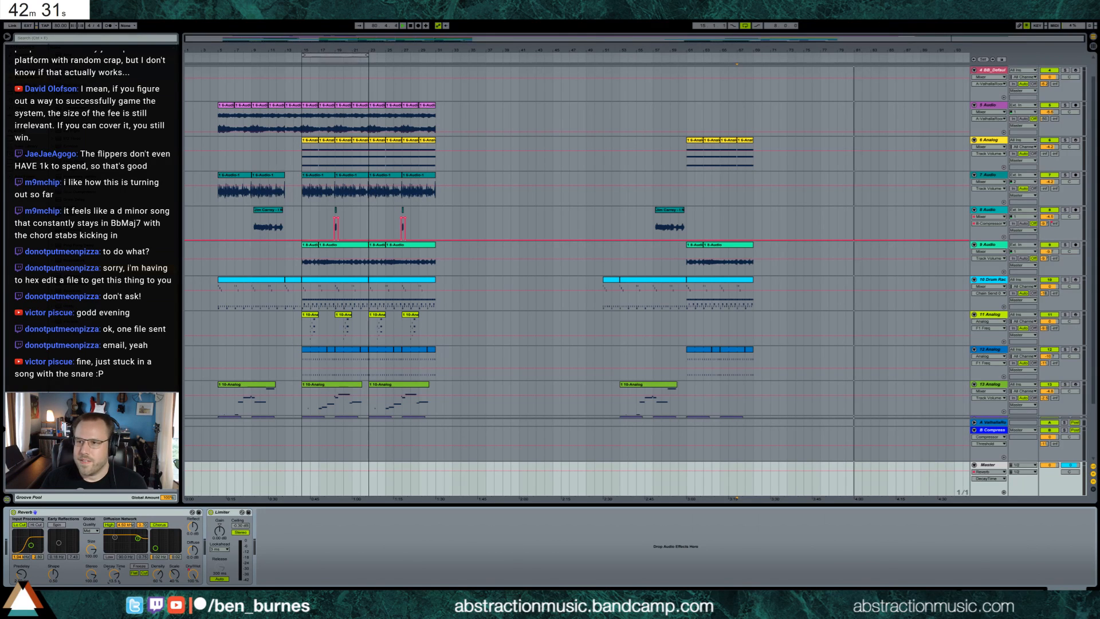
# Step: Import the audio file from the desktop onto the 7 Audio track at bar 34 and restore the enlarged full-screen arrangement
pyautogui.click(585, 121)
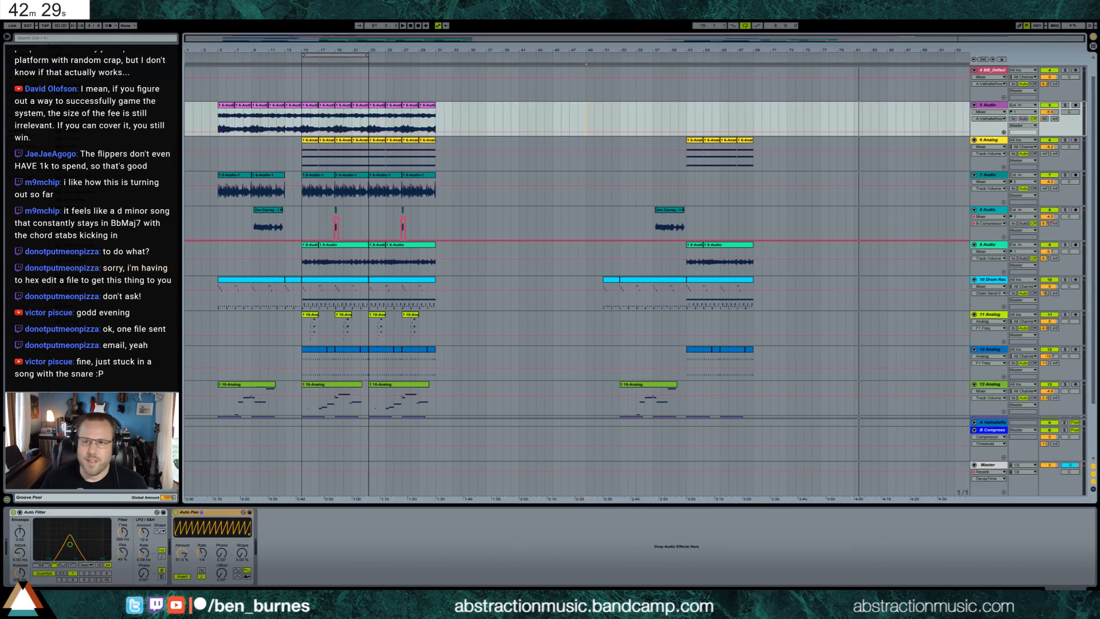
pyautogui.press('F11')
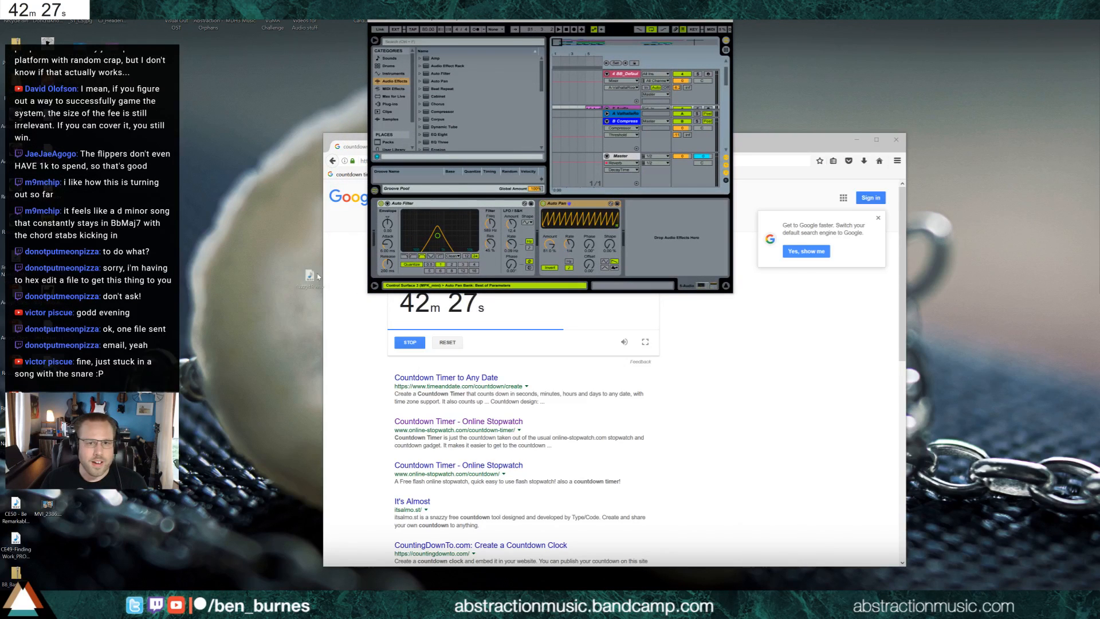
pyautogui.moveTo(318, 276); pyautogui.dragTo(564, 107)
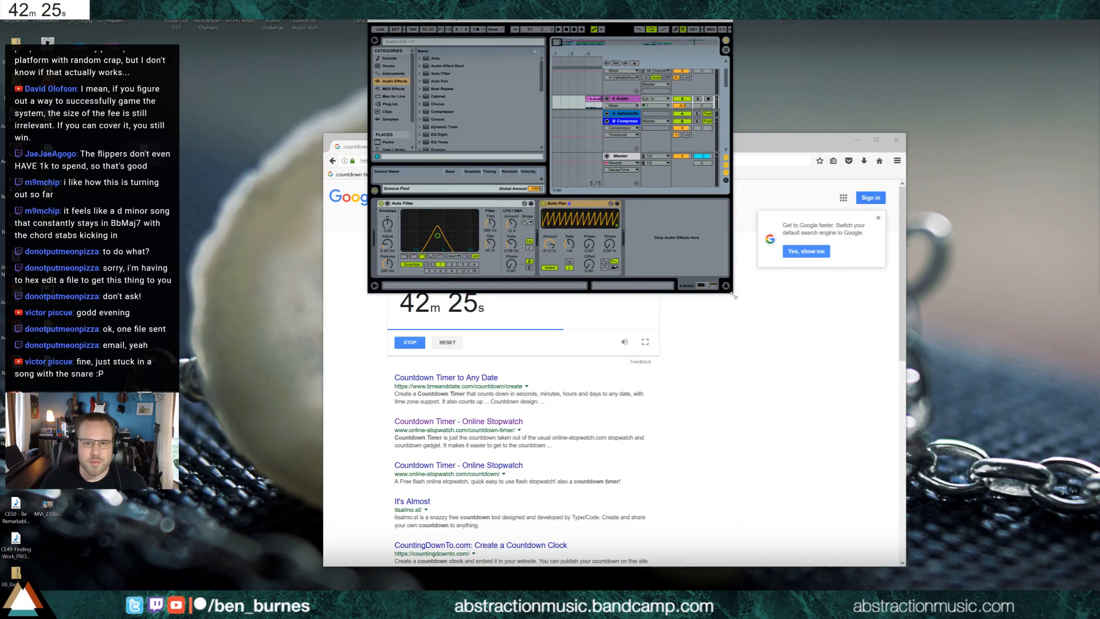
pyautogui.moveTo(735, 296); pyautogui.dragTo(1069, 567)
pyautogui.moveTo(172, 269); pyautogui.dragTo(828, 183)
pyautogui.press('F11')
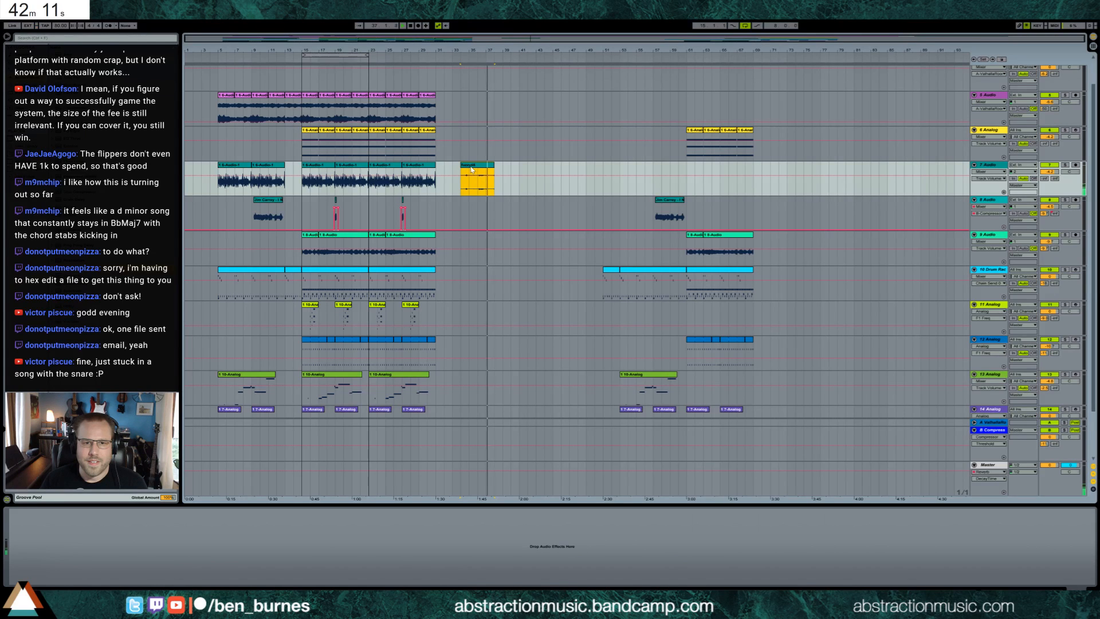
# Step: Trim the imported clip to about bars 36 to 37.5 and raise its clip gain
pyautogui.moveTo(461, 169); pyautogui.dragTo(475, 168)
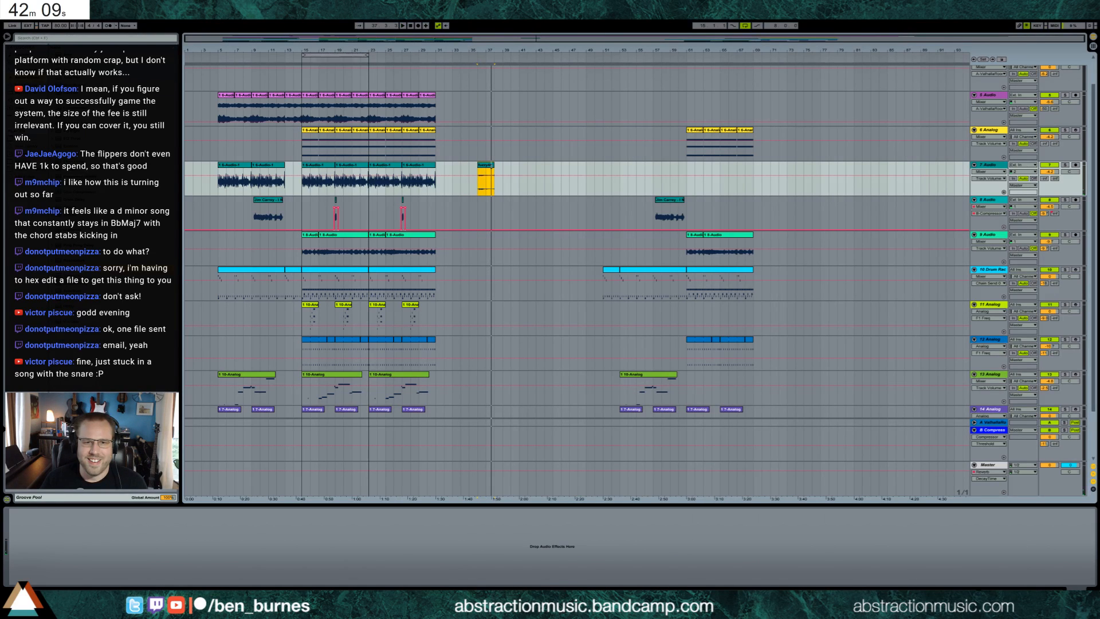
pyautogui.moveTo(554, 42); pyautogui.dragTo(553, 167)
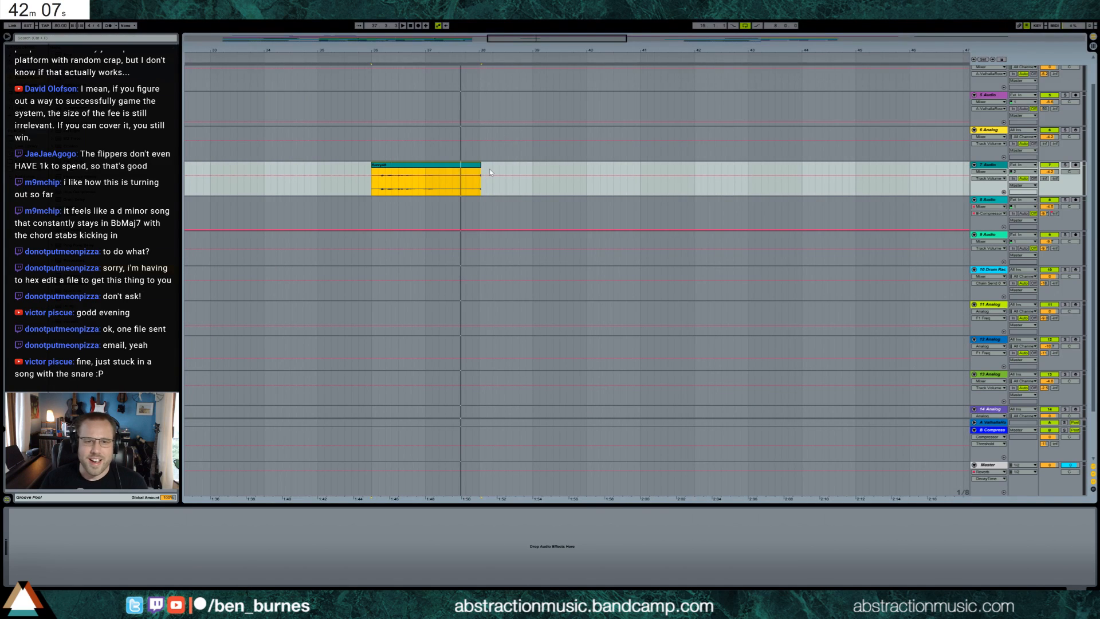
pyautogui.moveTo(481, 166); pyautogui.dragTo(455, 166)
pyautogui.doubleClick(445, 165)
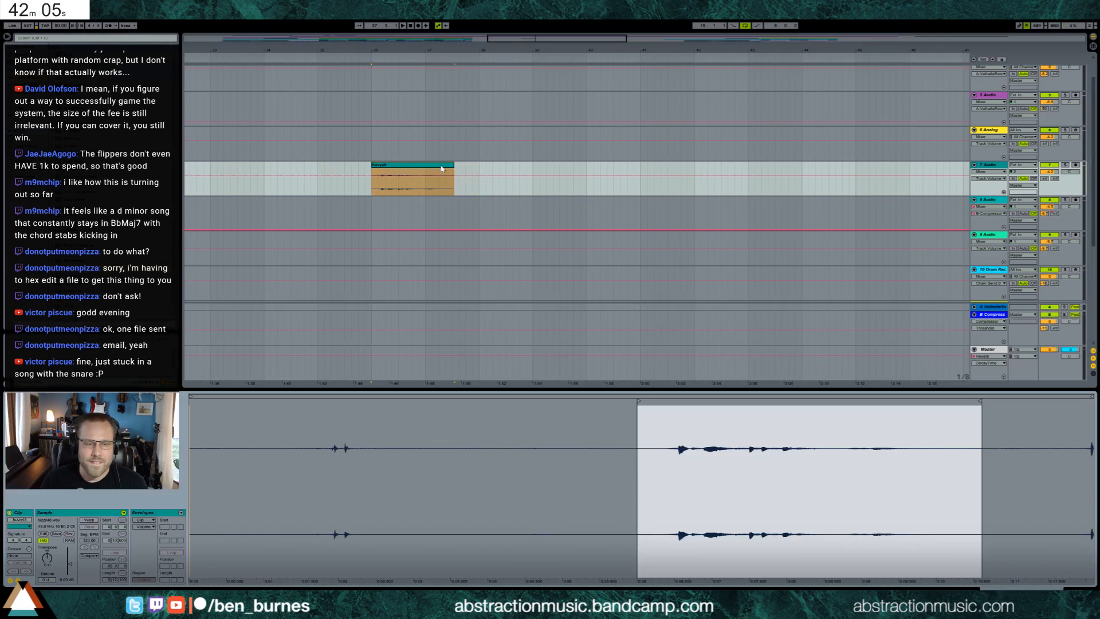
pyautogui.moveTo(47, 557); pyautogui.dragTo(82, 557)
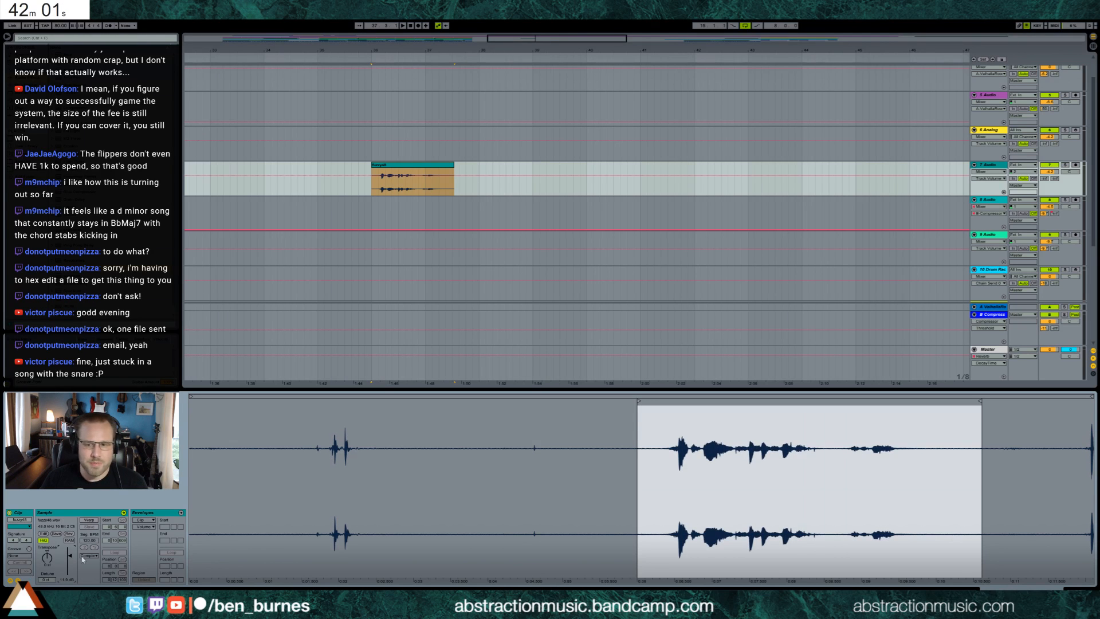
pyautogui.hotkey('shift', 'Tab')
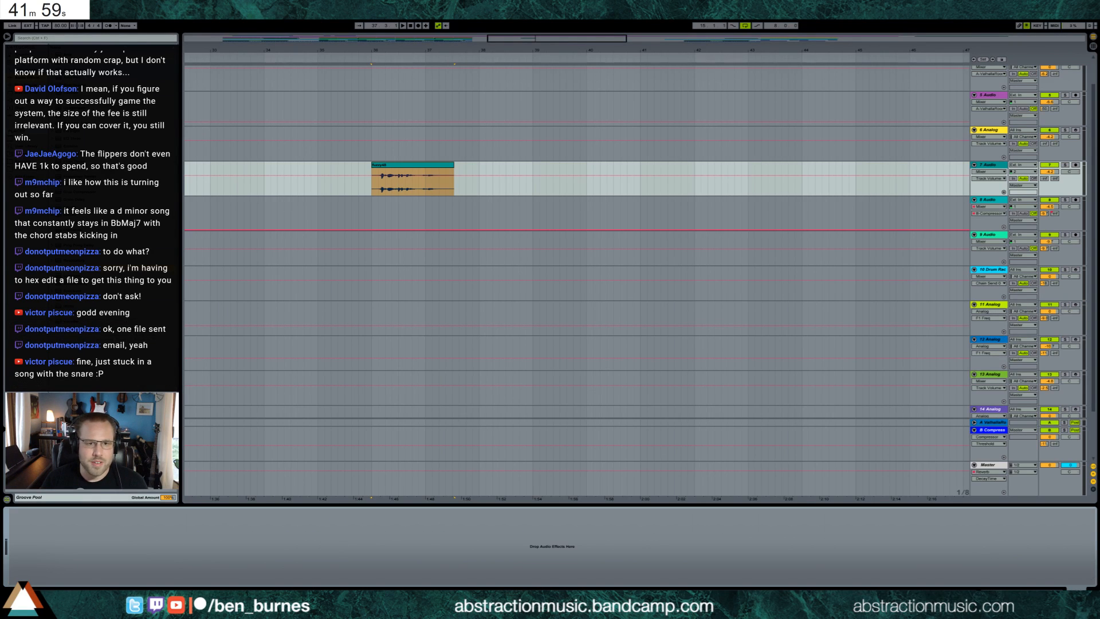
# Step: Move the imported clip to the 8 Audio track just before bar 30 and delete that track's short clip at bar 27
pyautogui.moveTo(557, 40); pyautogui.dragTo(480, 26)
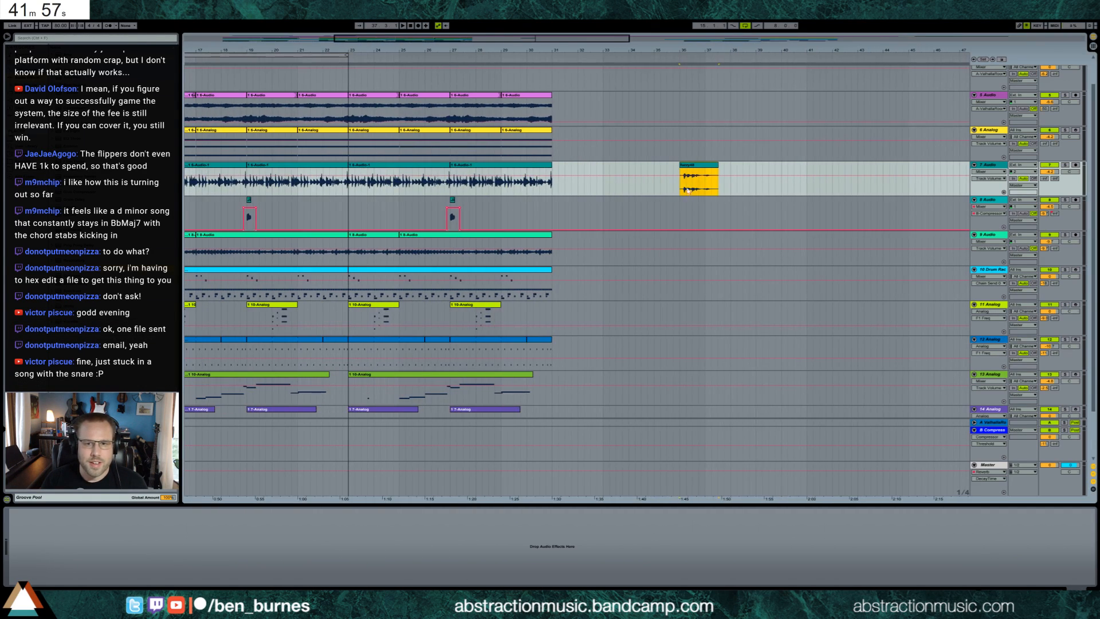
pyautogui.click(863, 204)
pyautogui.moveTo(695, 172); pyautogui.dragTo(533, 208)
pyautogui.moveTo(445, 214); pyautogui.dragTo(471, 212)
pyautogui.press('Delete')
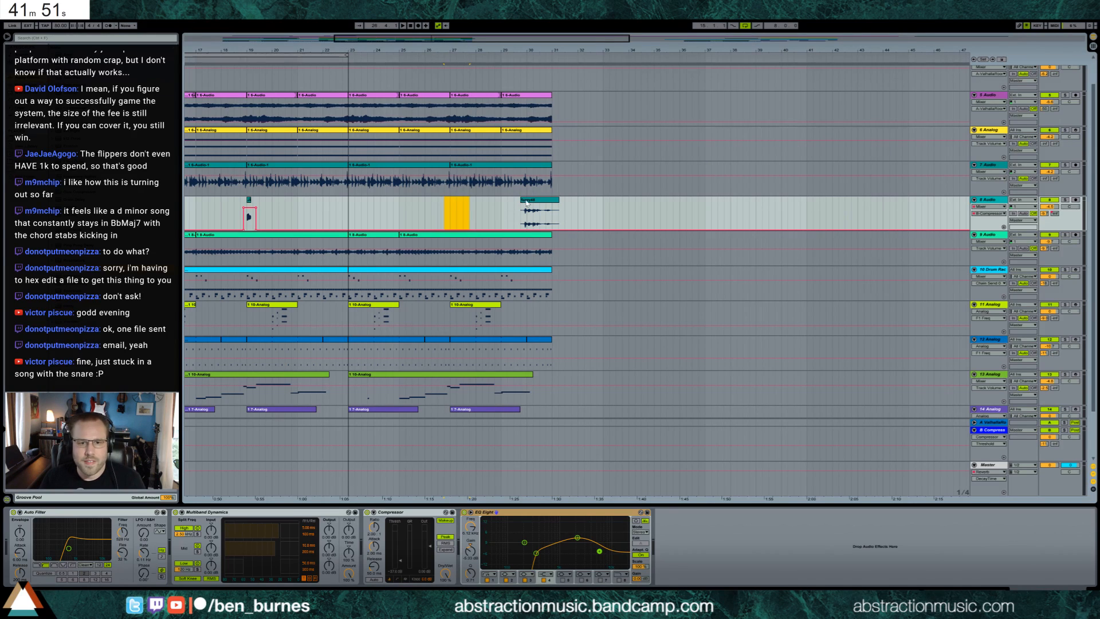
pyautogui.click(530, 200)
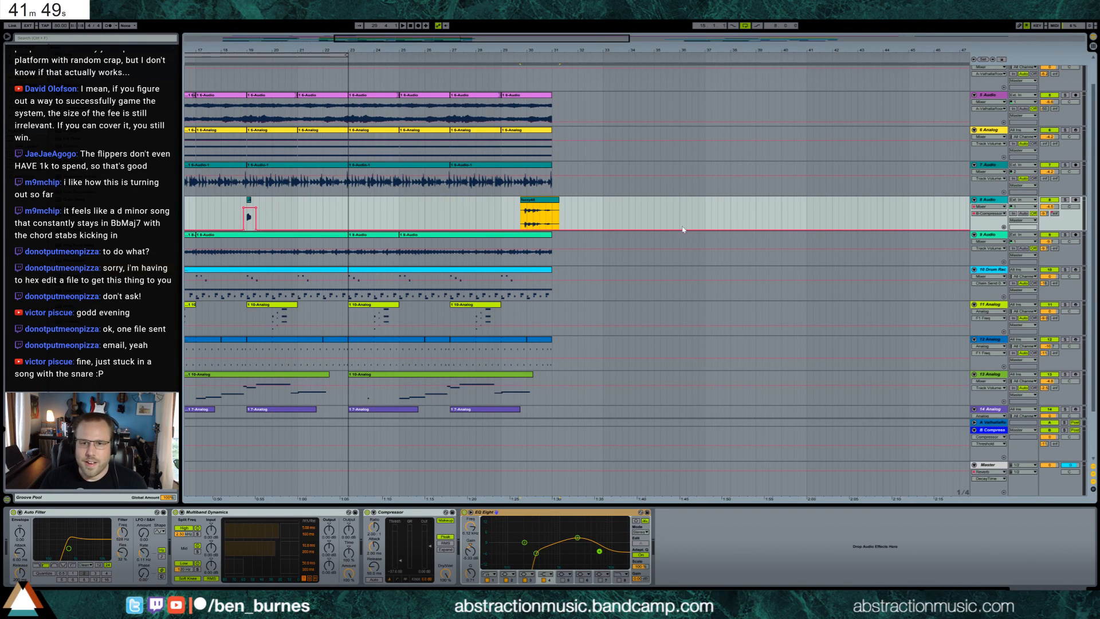
# Step: Draw a B-Compressor send automation rise over the imported clip's tail, and move the clip earlier to end at about bar 31
pyautogui.click(1054, 214)
pyautogui.click(546, 223)
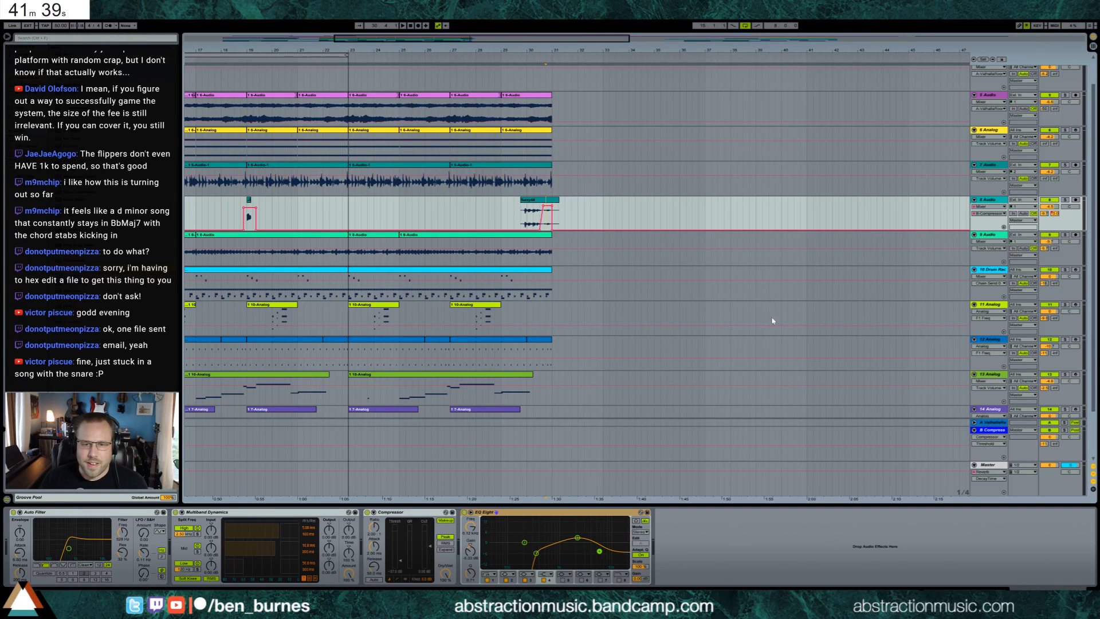
pyautogui.click(515, 219)
pyautogui.press('space')
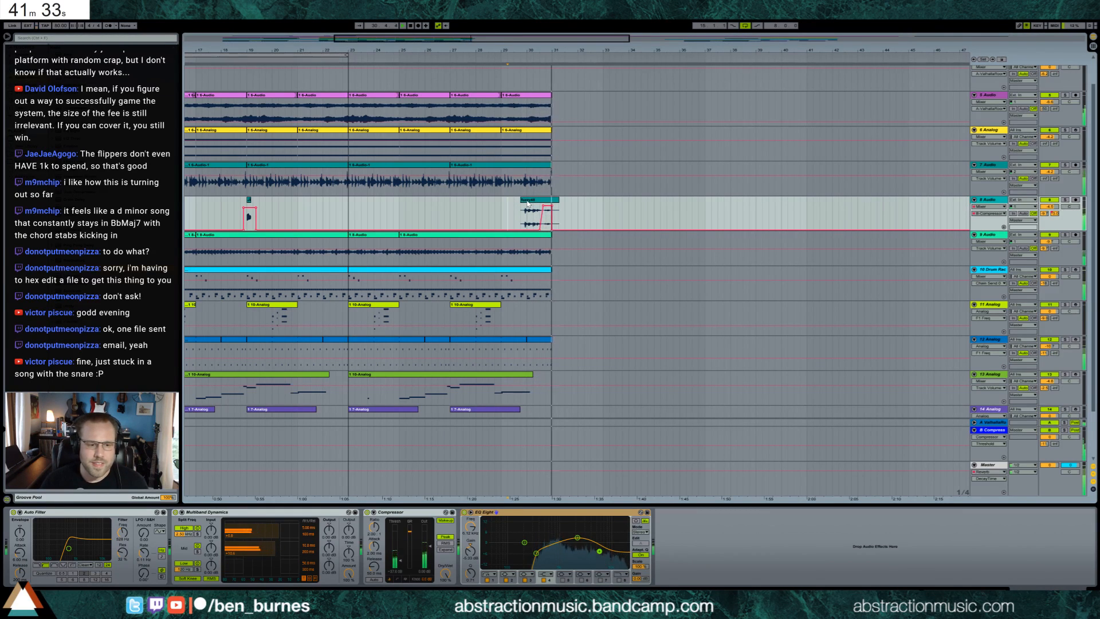
pyautogui.press('space')
pyautogui.click(528, 203)
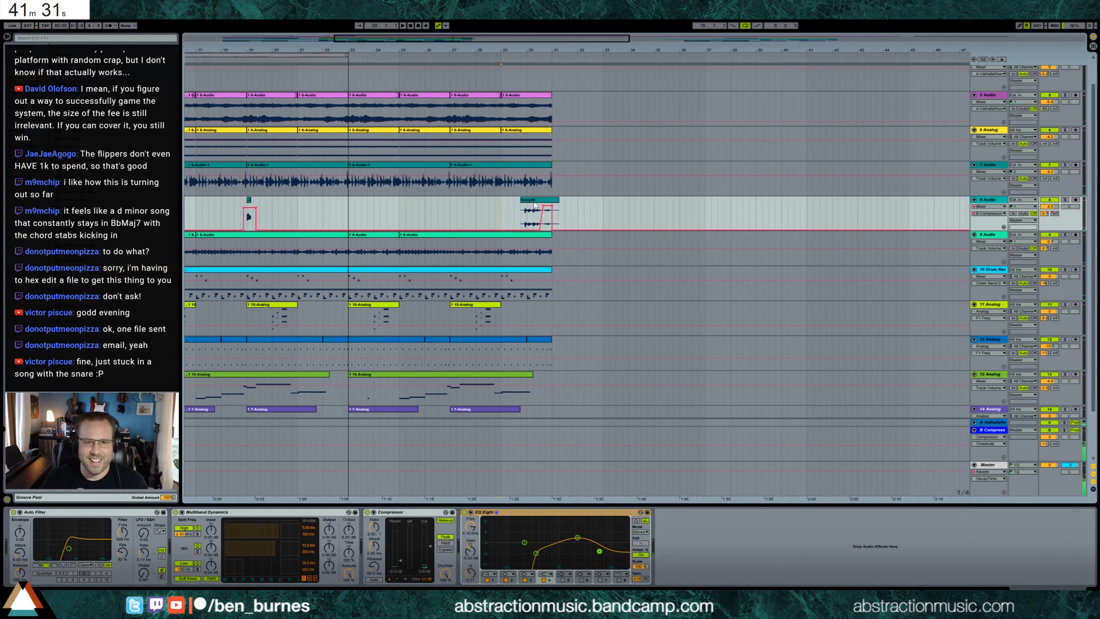
pyautogui.moveTo(533, 204); pyautogui.dragTo(509, 211)
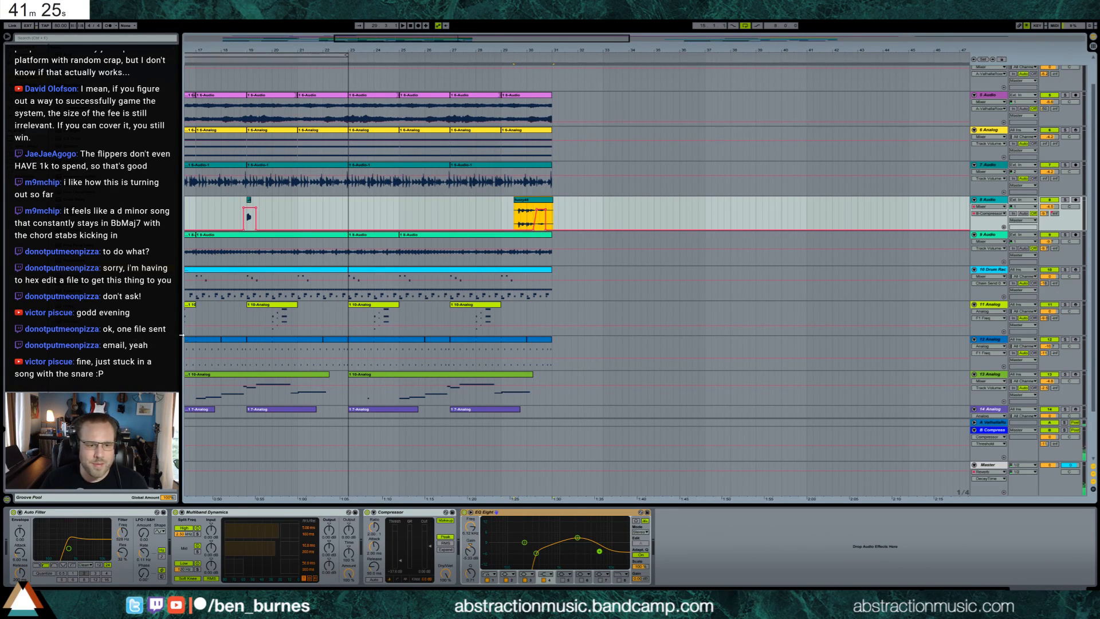
# Step: Duplicate the 8 Audio track and delete the imported clip from the original track
pyautogui.click(992, 201)
pyautogui.hotkey('ctrl', 'd')
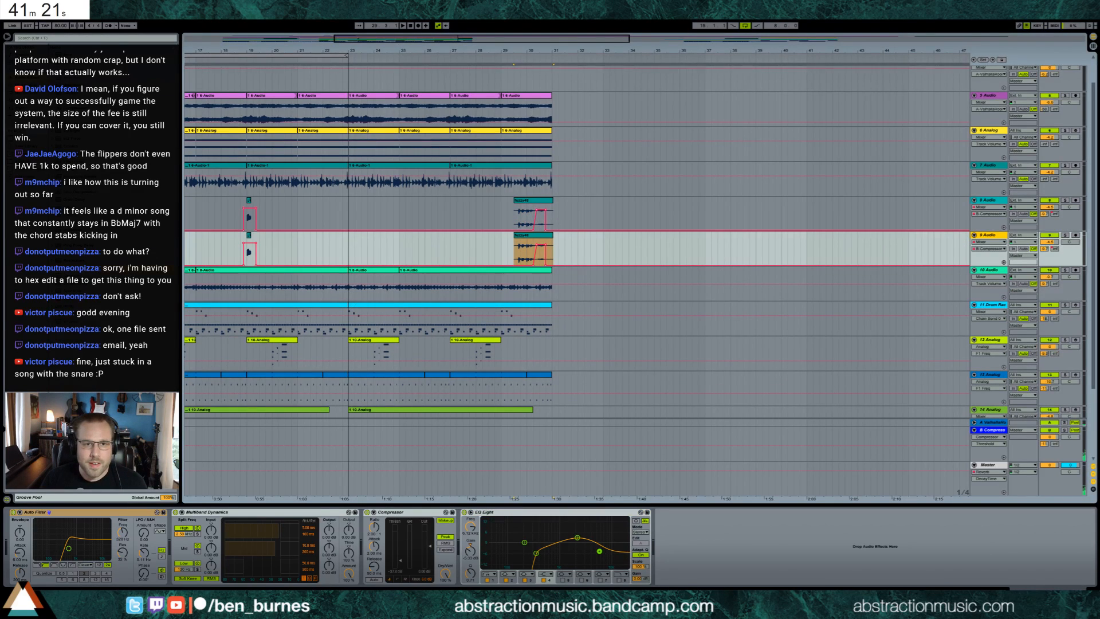
pyautogui.moveTo(403, 42); pyautogui.dragTo(405, 39)
pyautogui.moveTo(400, 209); pyautogui.dragTo(462, 214)
pyautogui.press('Delete')
# Step: Delete all the older vocal clips from the duplicated 9 Audio track, keeping only the imported clip
pyautogui.moveTo(400, 42); pyautogui.dragTo(353, 40)
pyautogui.moveTo(235, 255); pyautogui.dragTo(397, 262)
pyautogui.press('Delete')
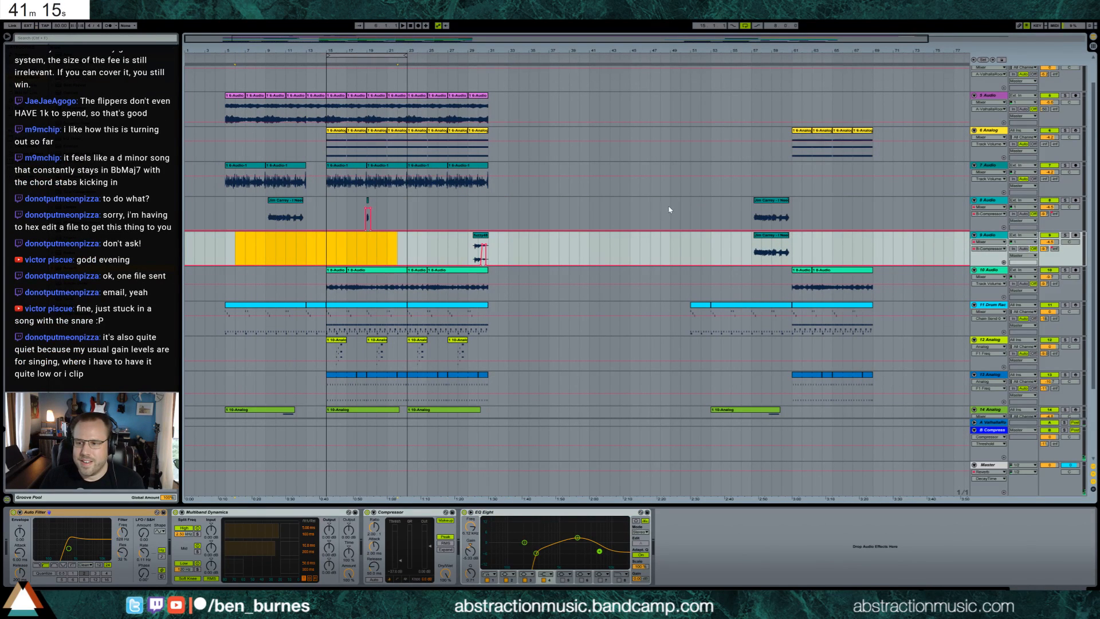
pyautogui.moveTo(733, 212); pyautogui.dragTo(802, 215)
pyautogui.press('Down')
pyautogui.press('Delete')
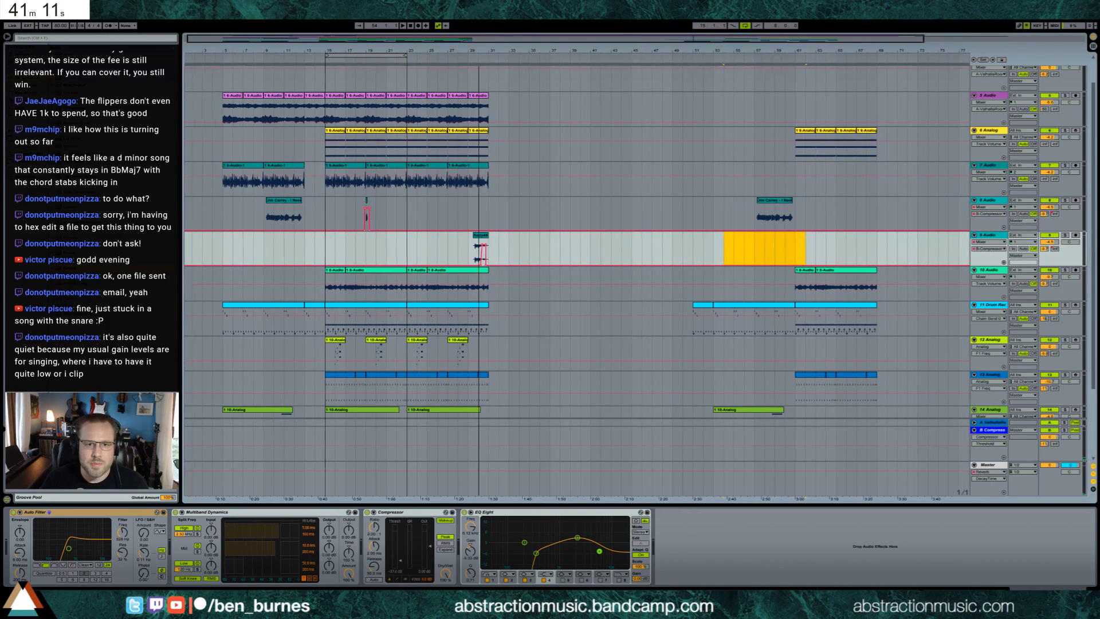
# Step: Remove Multiband Dynamics from the 9 Audio track and shift its EQ Eight bands lower in frequency during playback
pyautogui.moveTo(458, 51); pyautogui.dragTo(456, 89)
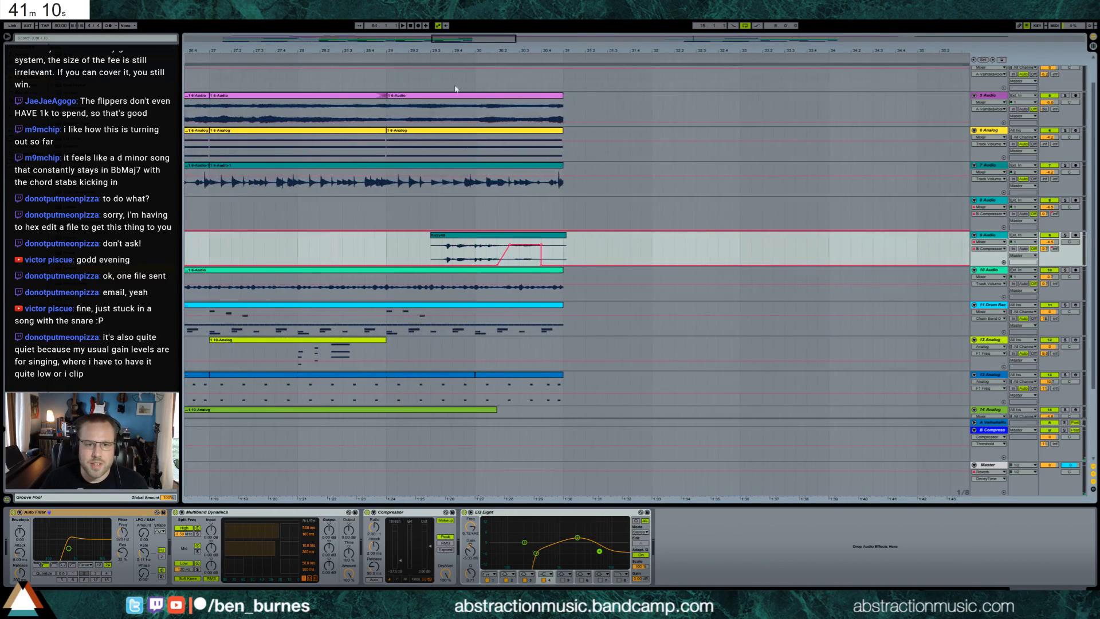
pyautogui.click(261, 517)
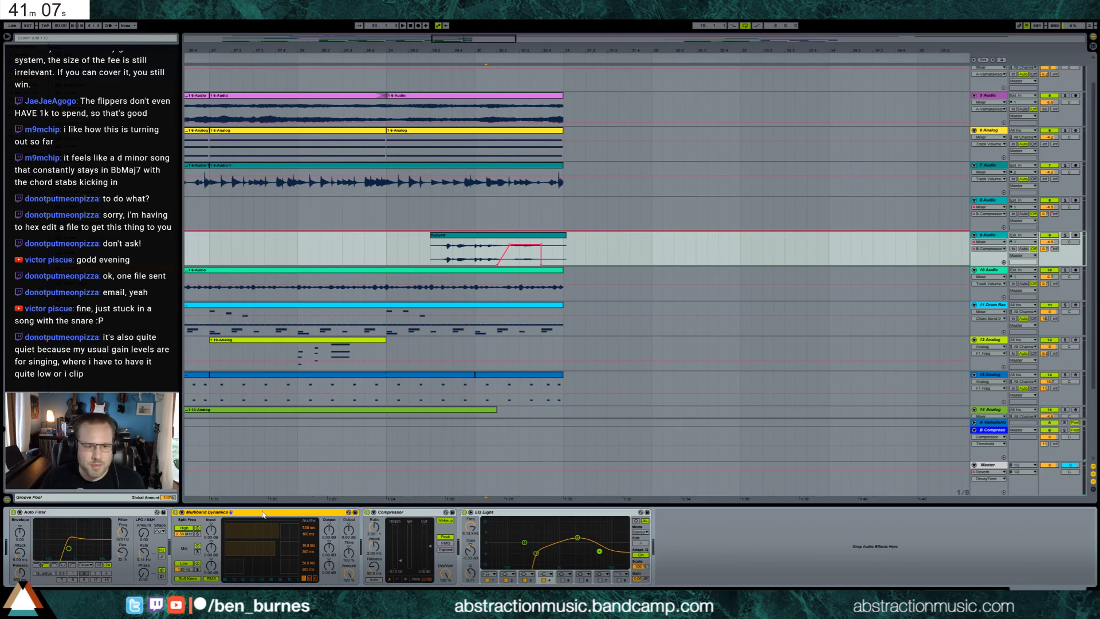
pyautogui.press('Delete')
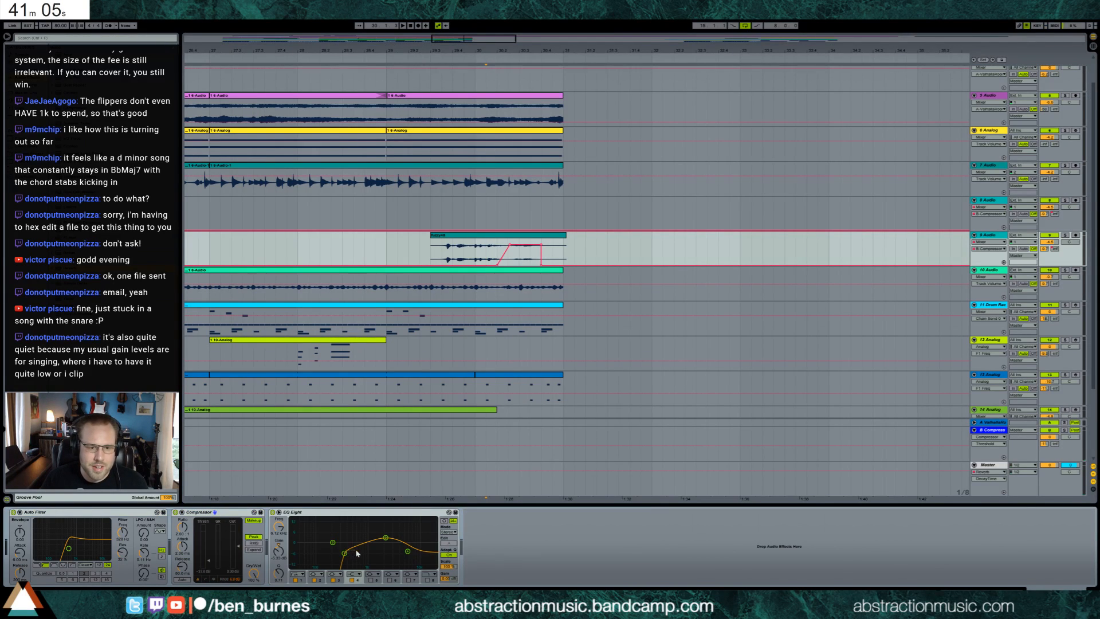
pyautogui.moveTo(345, 554); pyautogui.dragTo(387, 557)
pyautogui.press('space')
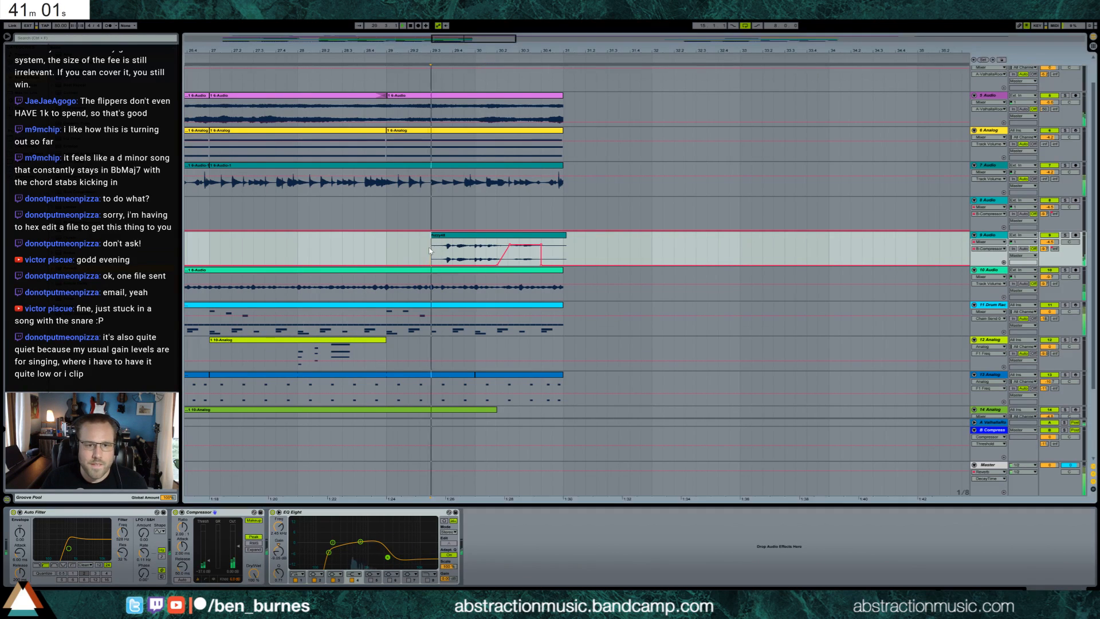
pyautogui.moveTo(328, 553); pyautogui.dragTo(386, 553)
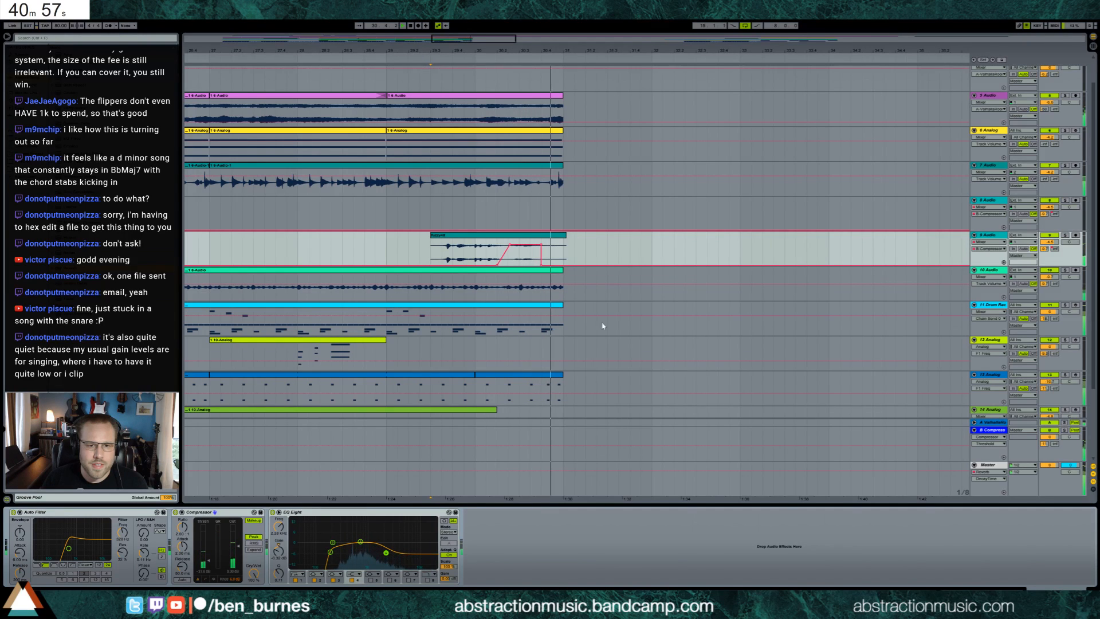
pyautogui.press('space')
# Step: Duplicate the drum clip at bars 23 to 31 on the 11 Drum Rack track so the copy starts at bar 31
pyautogui.moveTo(480, 51); pyautogui.dragTo(358, 39)
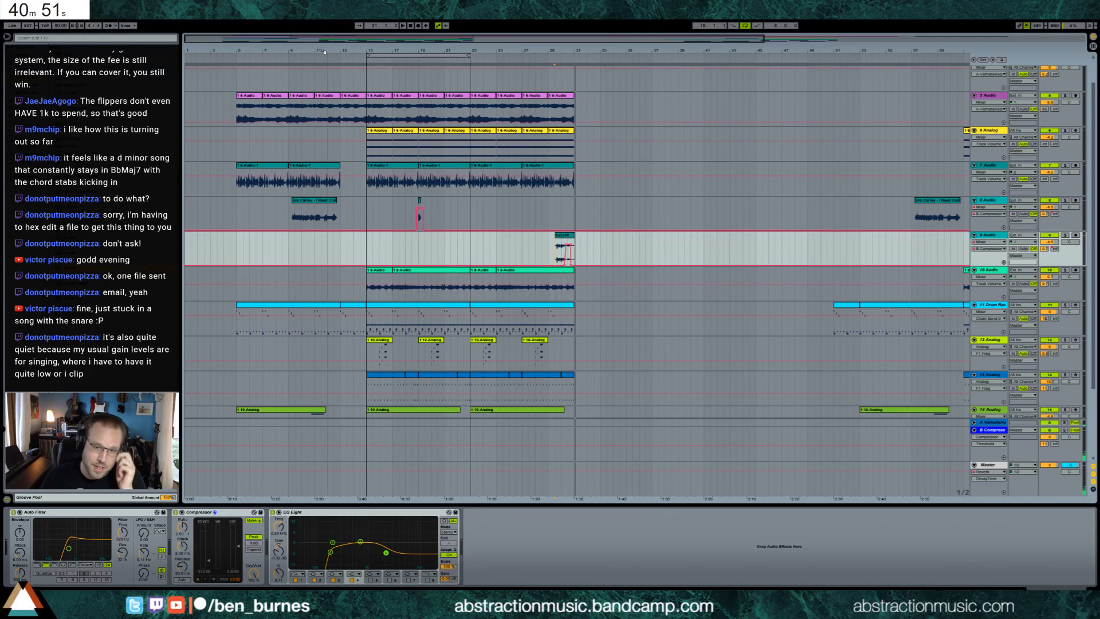
pyautogui.click(578, 154)
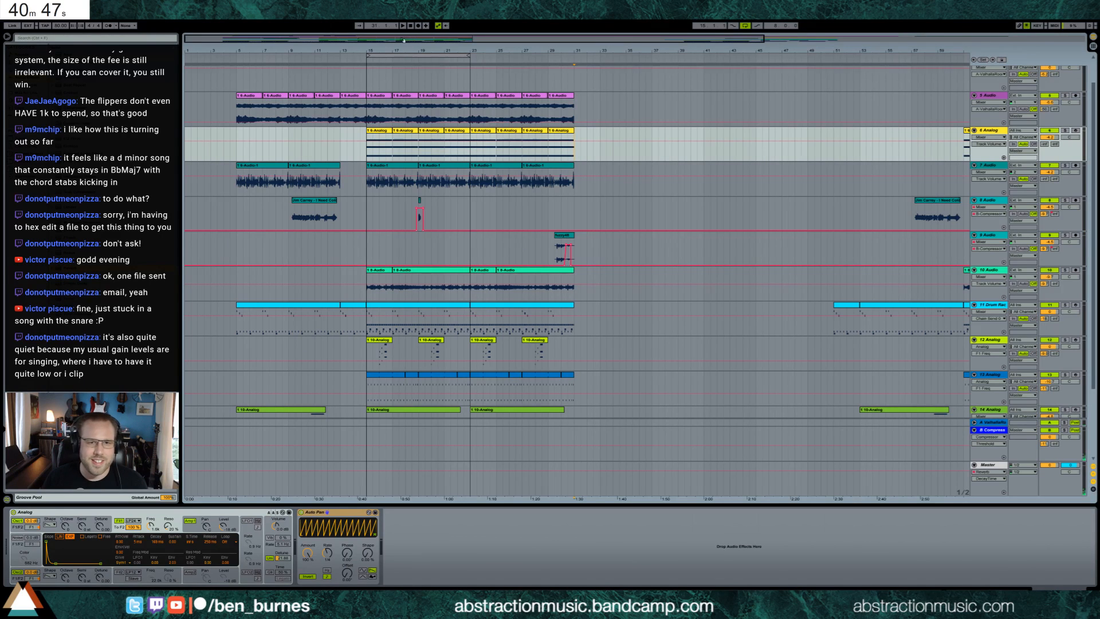
pyautogui.moveTo(404, 40); pyautogui.dragTo(404, 28)
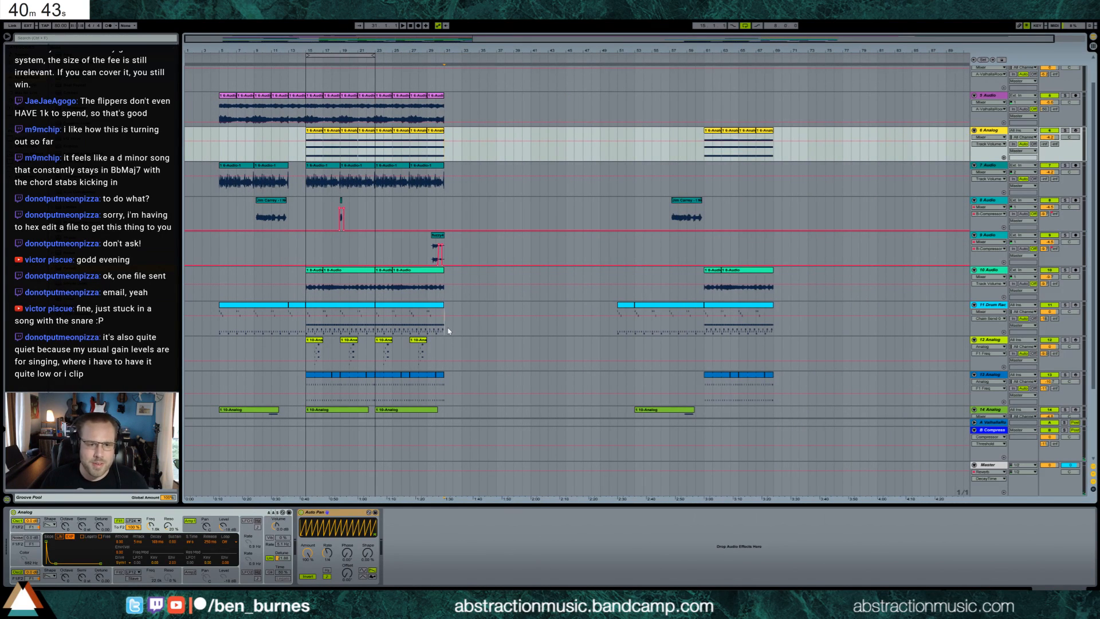
pyautogui.click(316, 331)
pyautogui.click(406, 307)
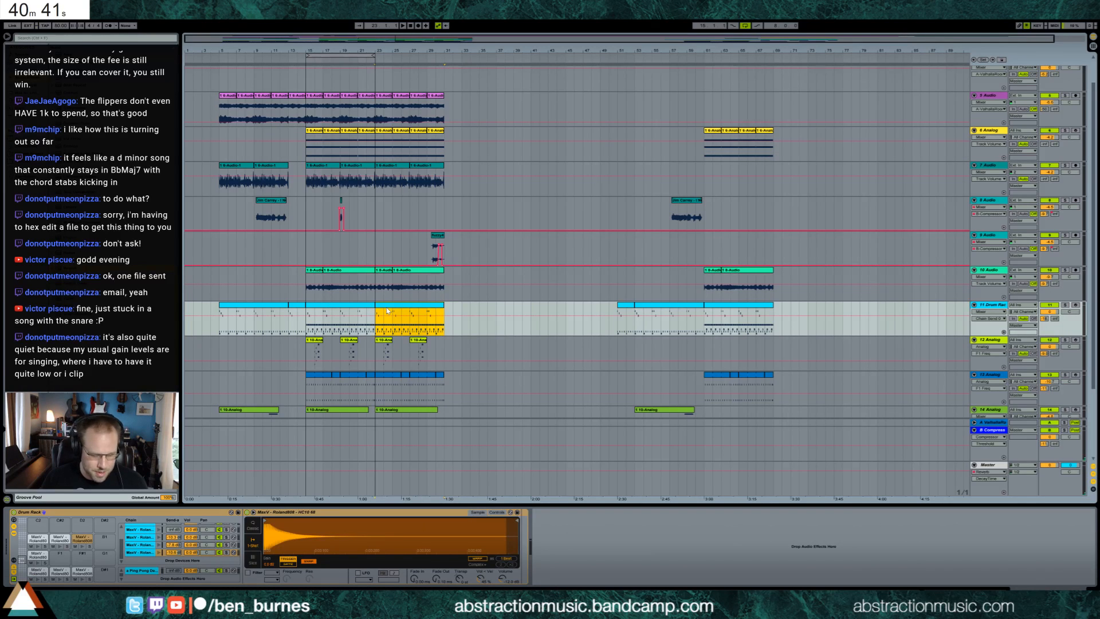
pyautogui.hotkey('ctrl', 'd')
# Step: In the new drum clip, shift the first four snare notes an eighth later, double the fourth as sixteenths, and play the result
pyautogui.doubleClick(477, 309)
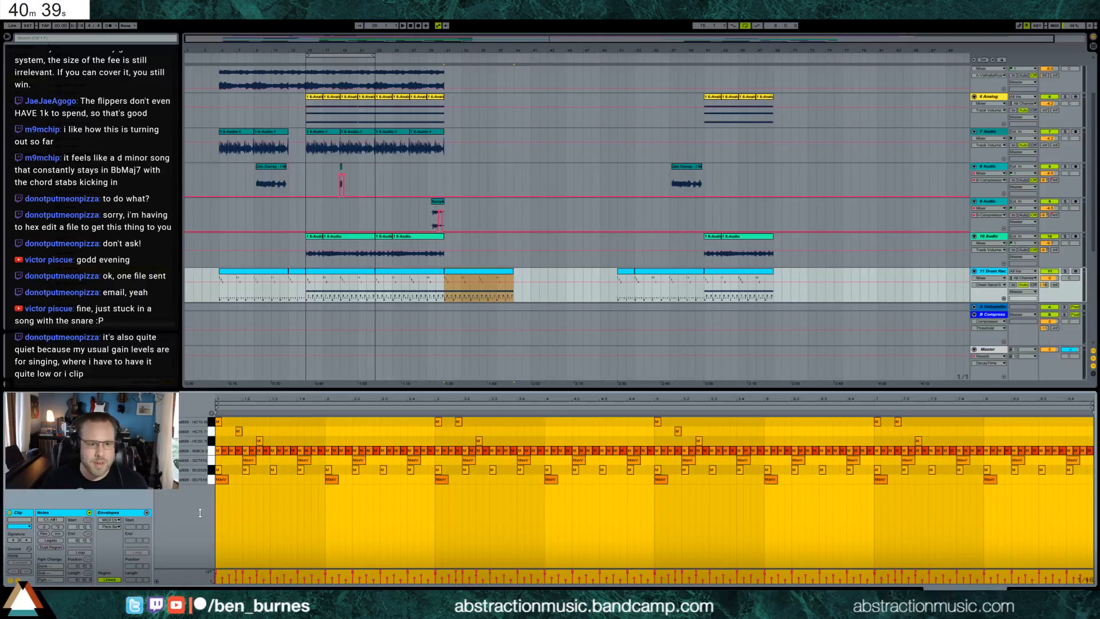
pyautogui.moveTo(247, 471); pyautogui.dragTo(317, 462)
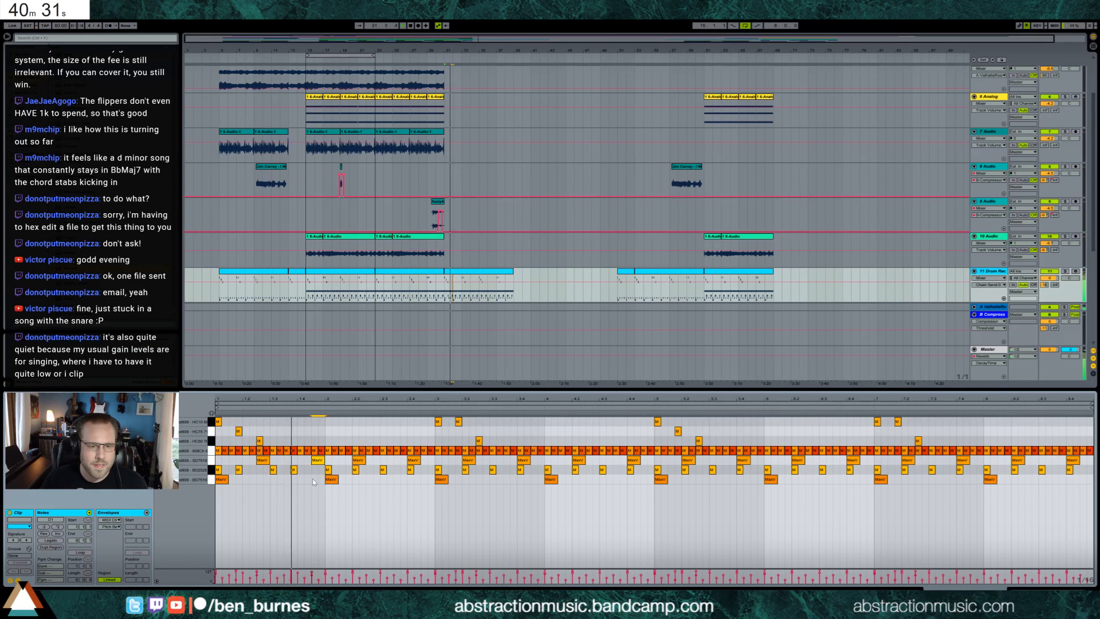
pyautogui.click(321, 460)
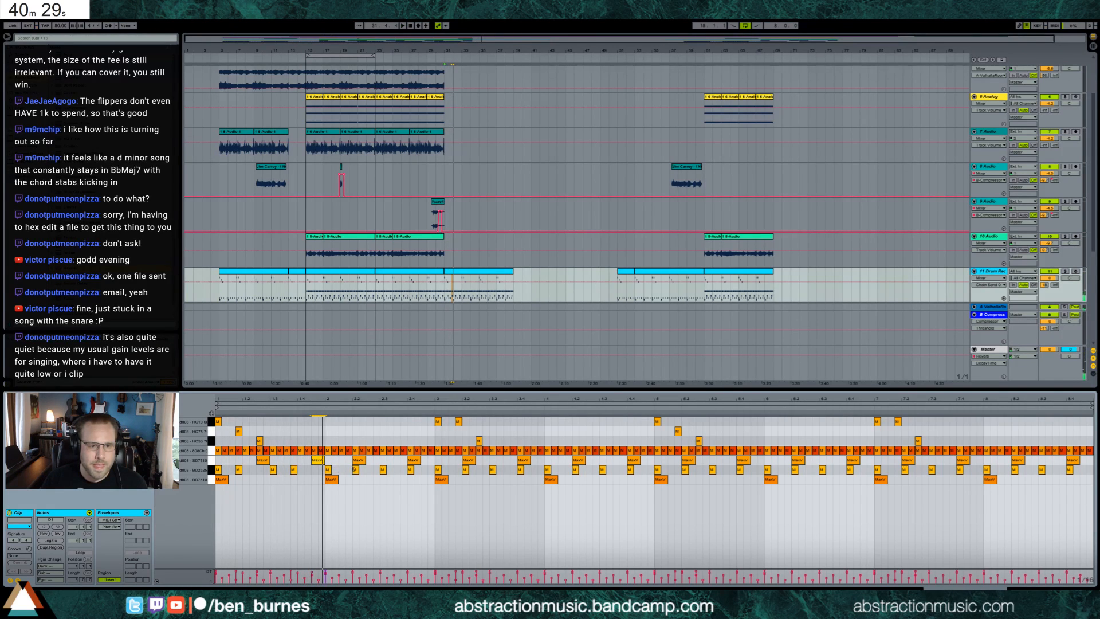
pyautogui.moveTo(355, 469); pyautogui.dragTo(428, 461)
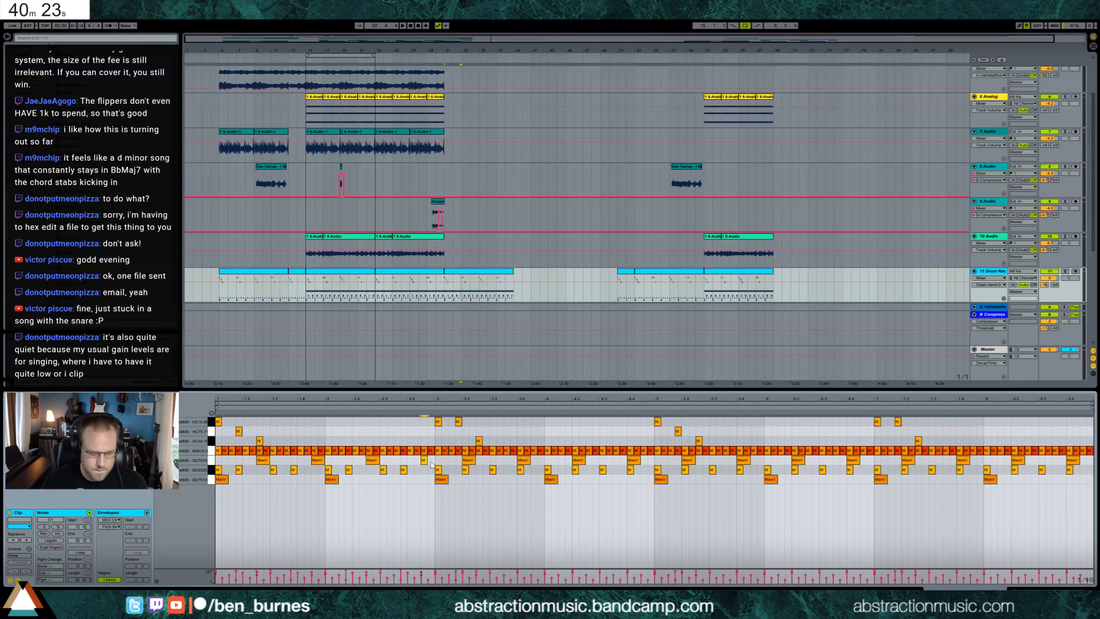
pyautogui.hotkey('ctrl', 'd')
pyautogui.press('space')
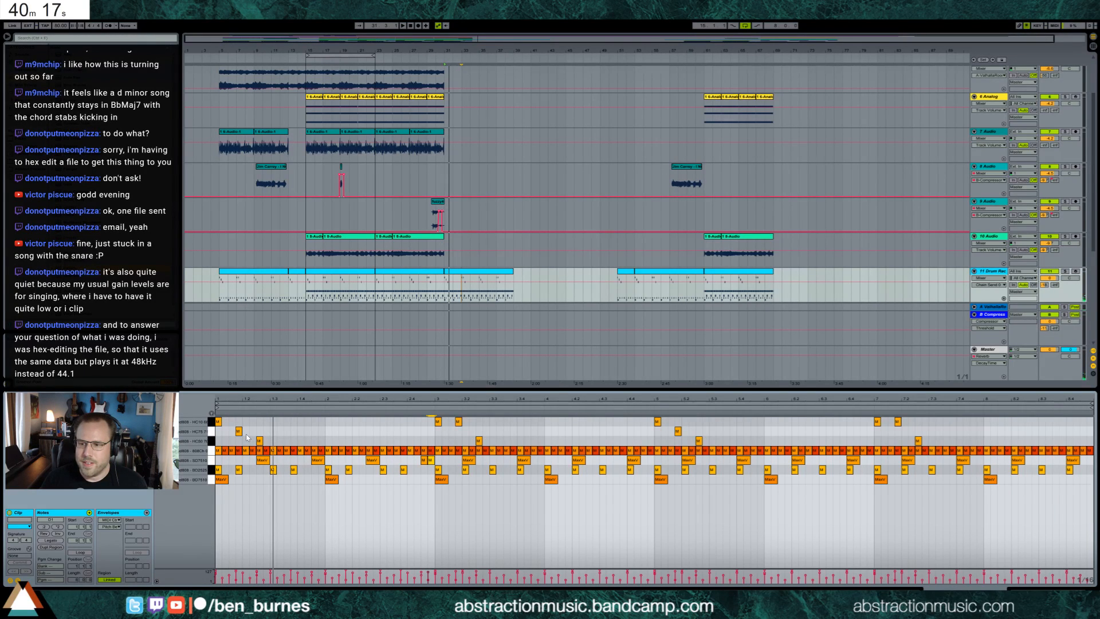
# Step: Delete all notes in the three percussion rows above the hi-hats from the drum clip that starts at bar 31
pyautogui.press('space')
pyautogui.moveTo(239, 432); pyautogui.dragTo(240, 423)
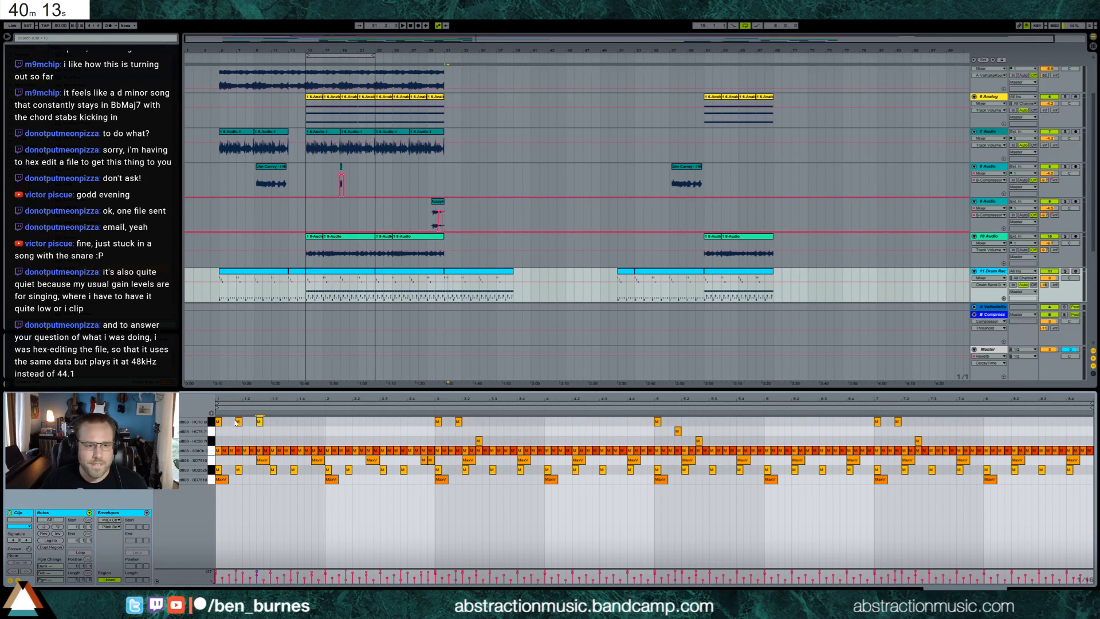
pyautogui.doubleClick(260, 422)
pyautogui.doubleClick(218, 422)
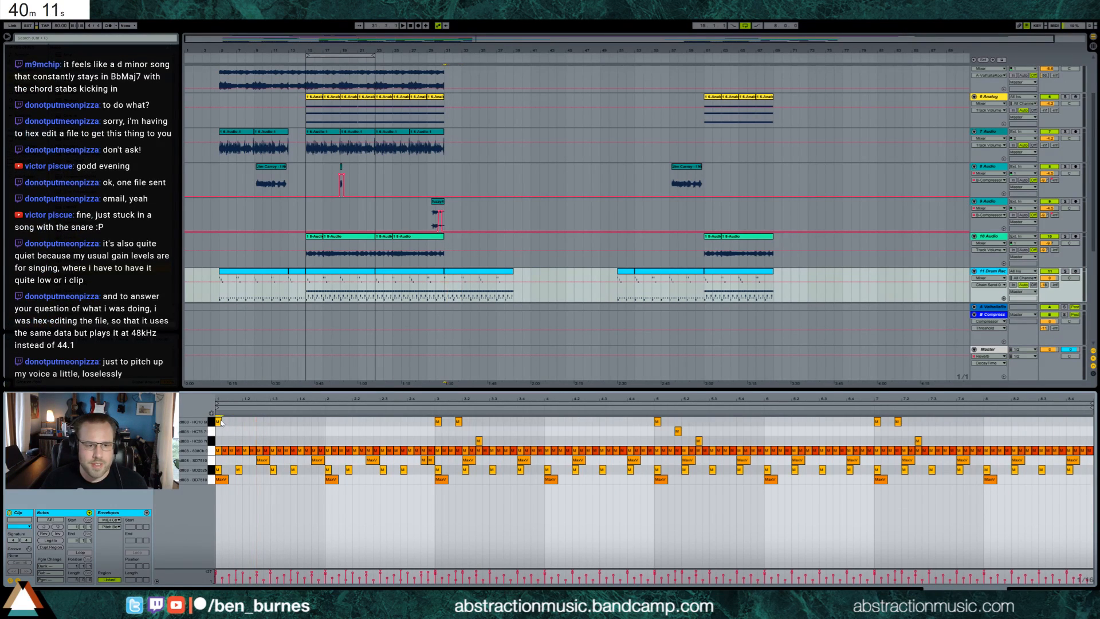
pyautogui.moveTo(311, 424); pyautogui.dragTo(929, 442)
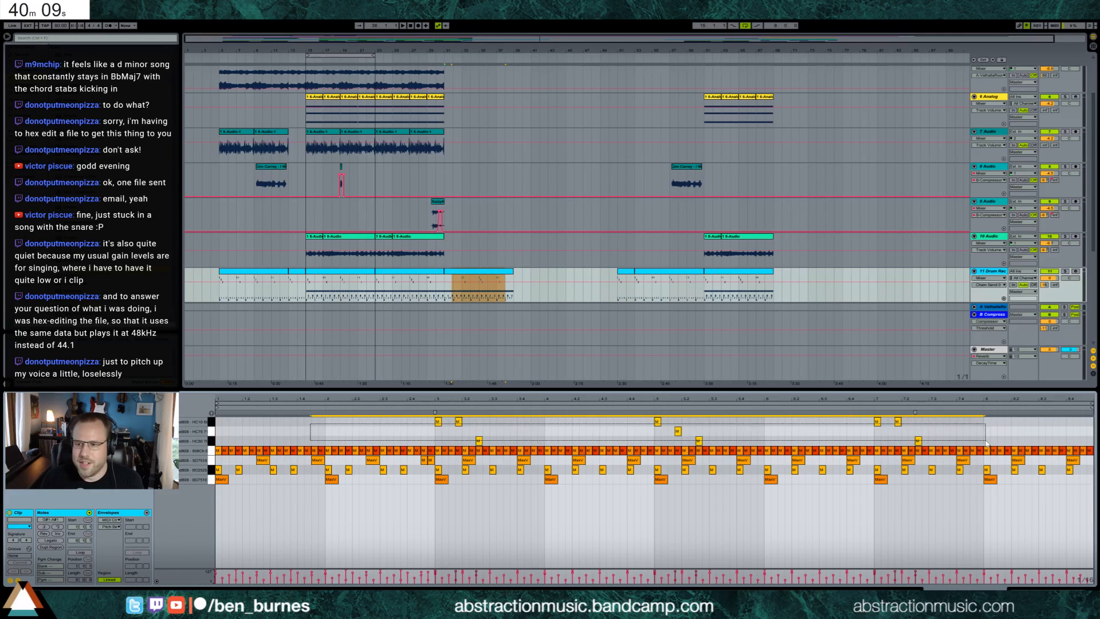
pyautogui.press('Delete')
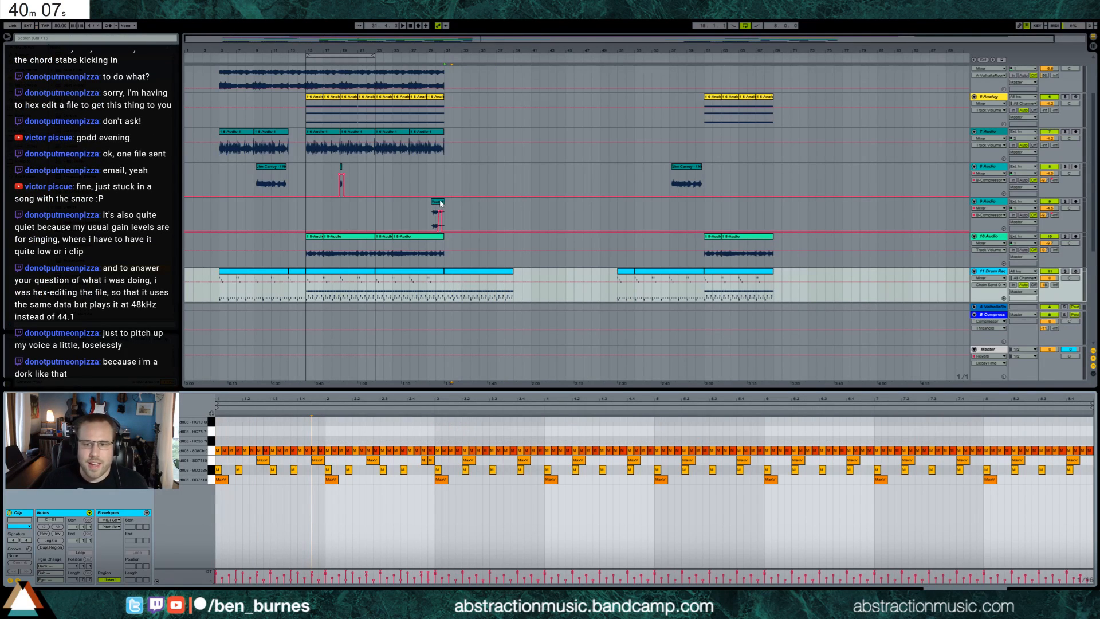
# Step: Replace the kick and snare notes in bars 3 to 8 of the clip with three duplicates of its first two bars
pyautogui.press('space')
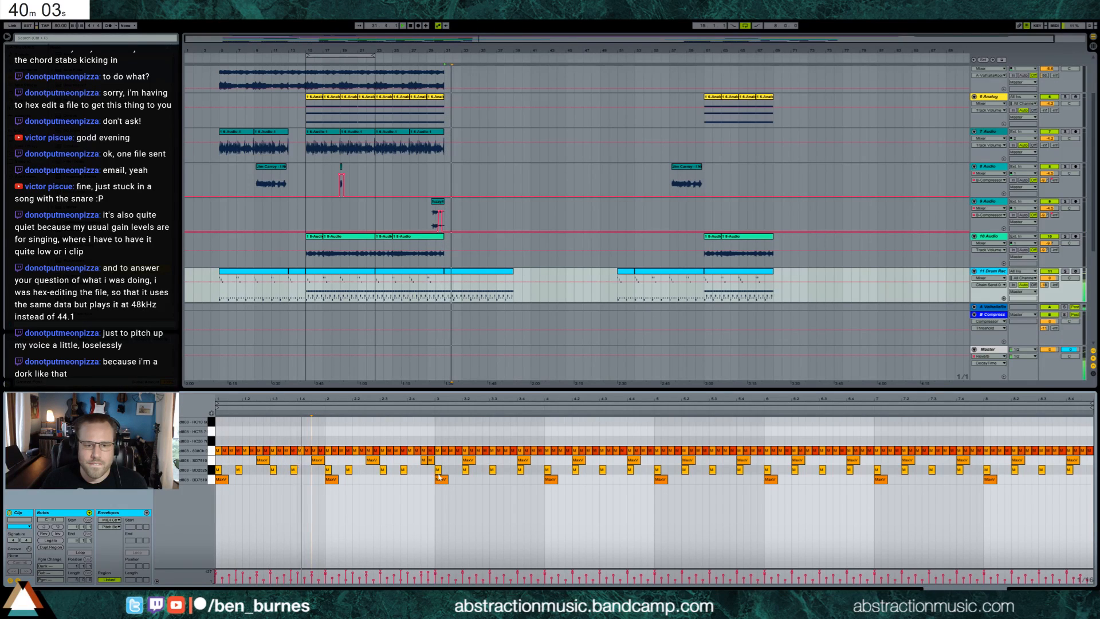
pyautogui.moveTo(440, 490); pyautogui.dragTo(1052, 462)
pyautogui.press('Delete')
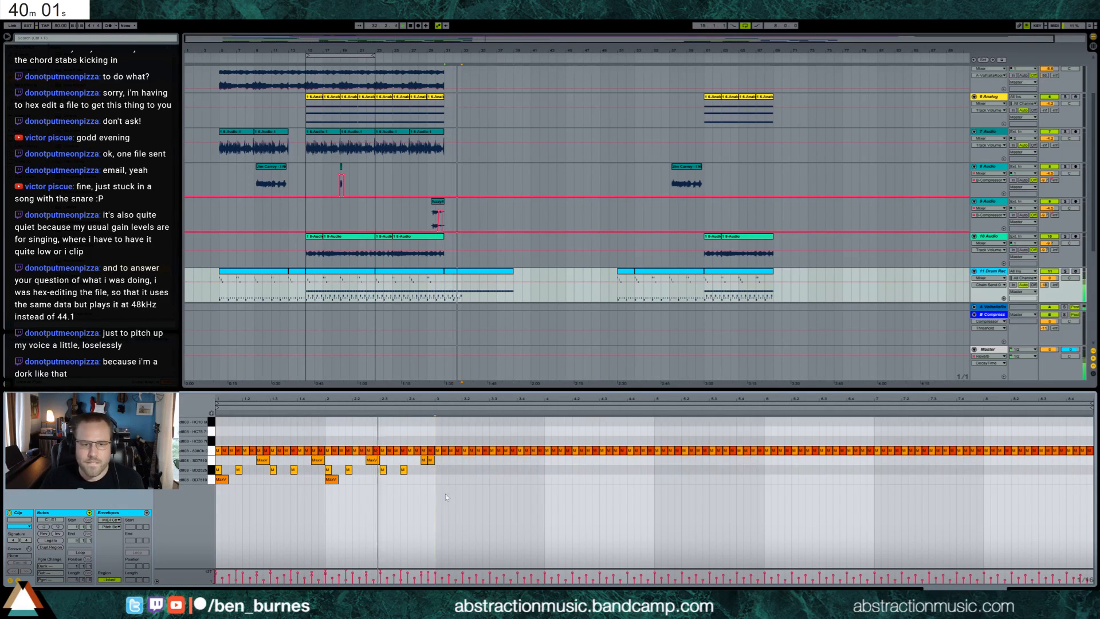
pyautogui.moveTo(434, 487); pyautogui.dragTo(189, 471)
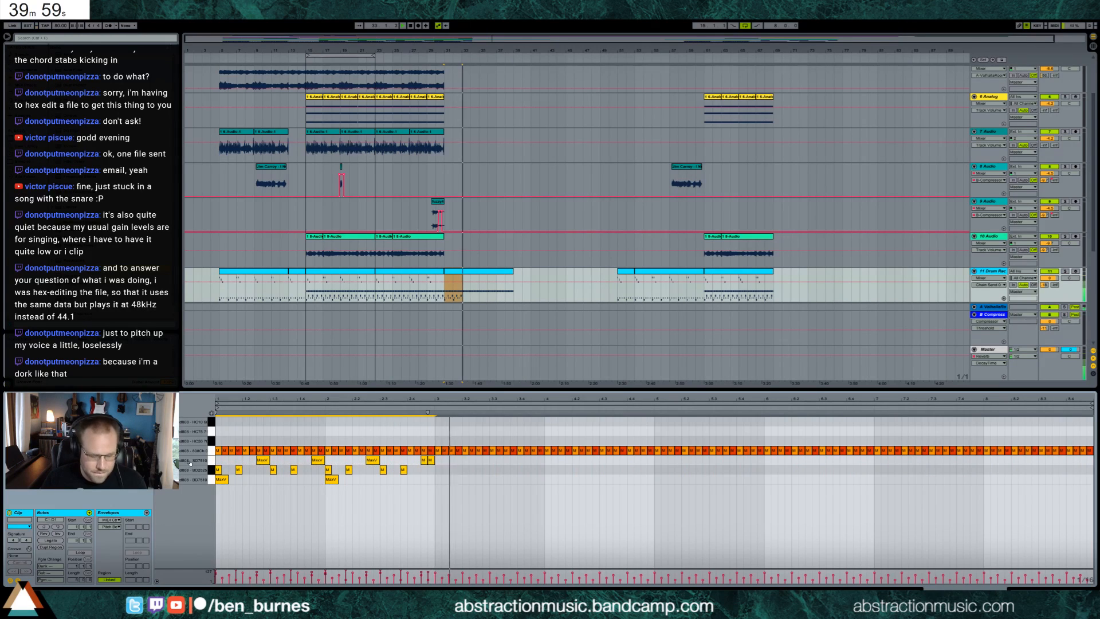
pyautogui.hotkey('ctrl', 'd')
pyautogui.hotkey('ctrl', 'd')
pyautogui.hotkey('ctrl', 'd')
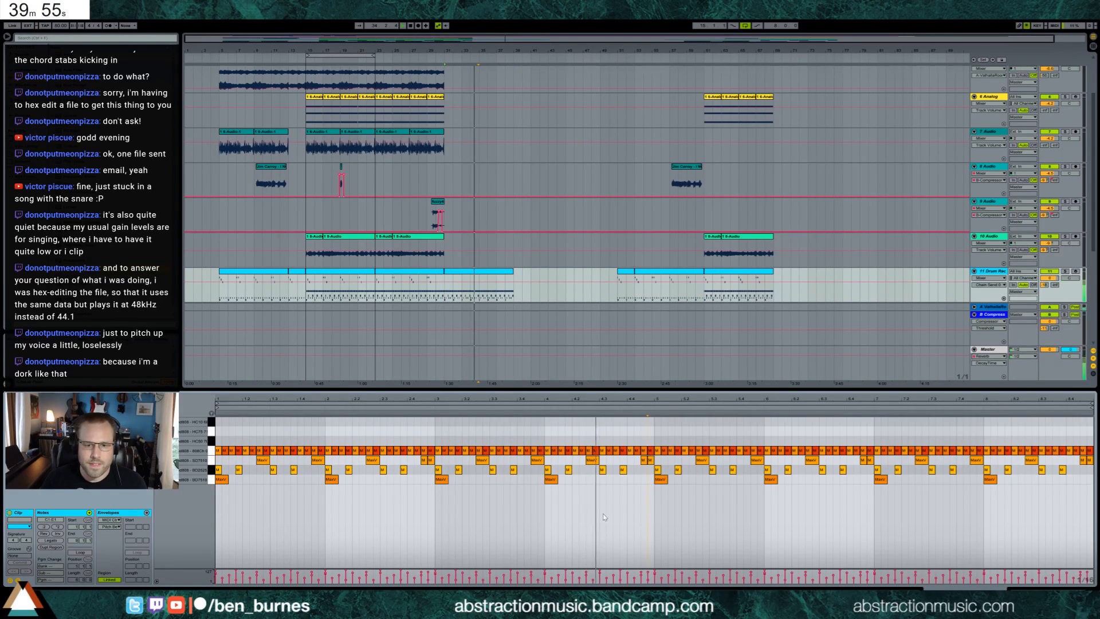
# Step: Add an extra kick and a quick 1/32 snare fill in the second half of the clip's bar 4, and play it
pyautogui.doubleClick(611, 471)
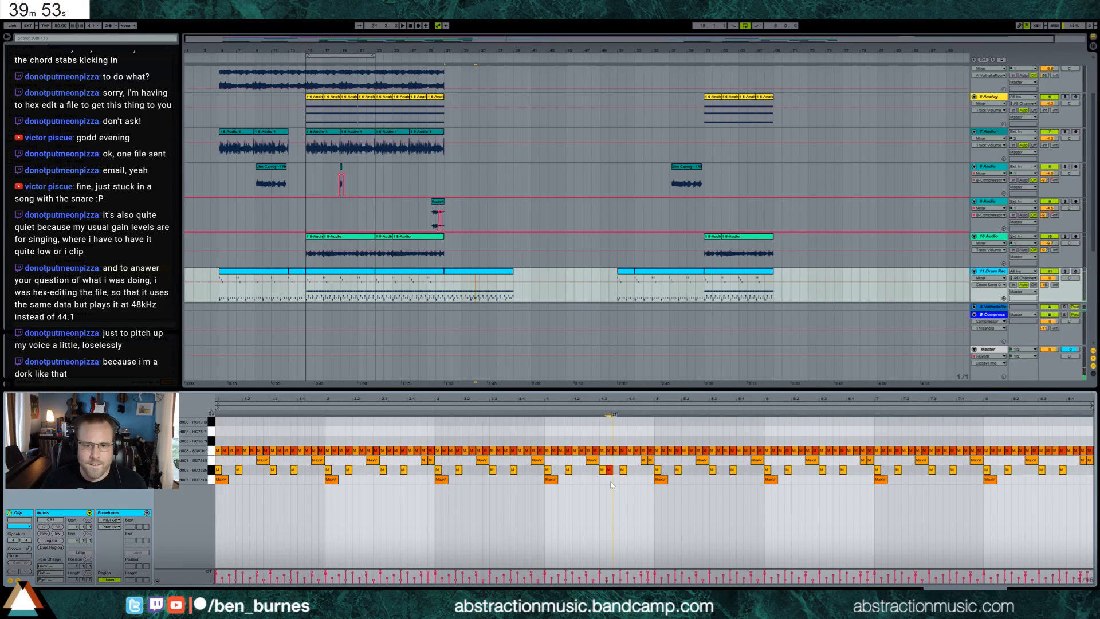
pyautogui.click(642, 465)
pyautogui.moveTo(643, 405); pyautogui.dragTo(636, 444)
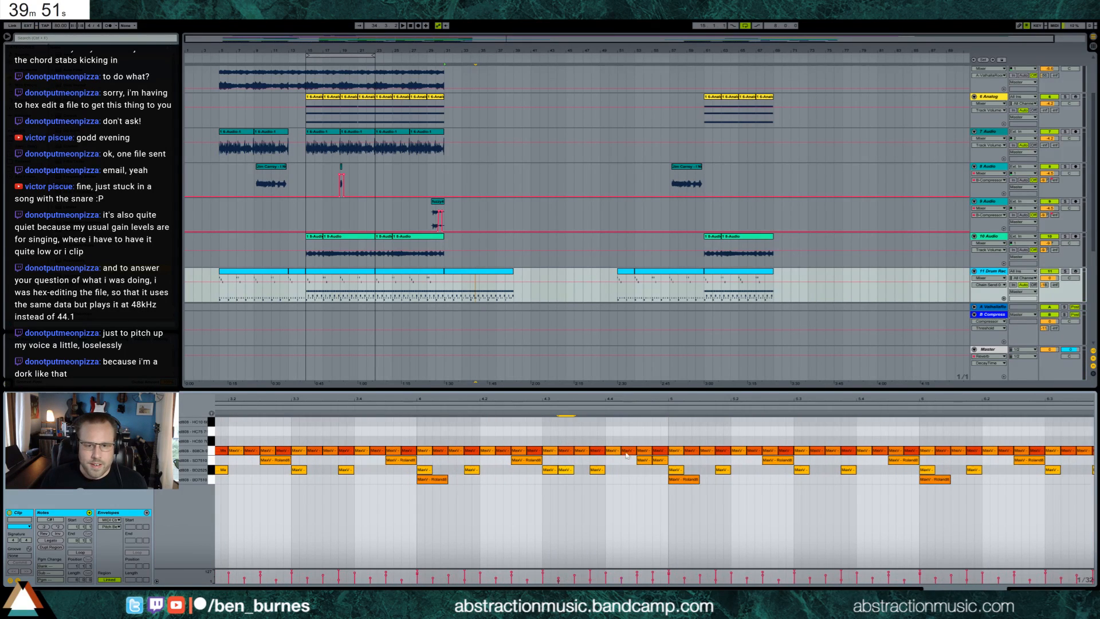
pyautogui.doubleClick(625, 460)
pyautogui.click(631, 461)
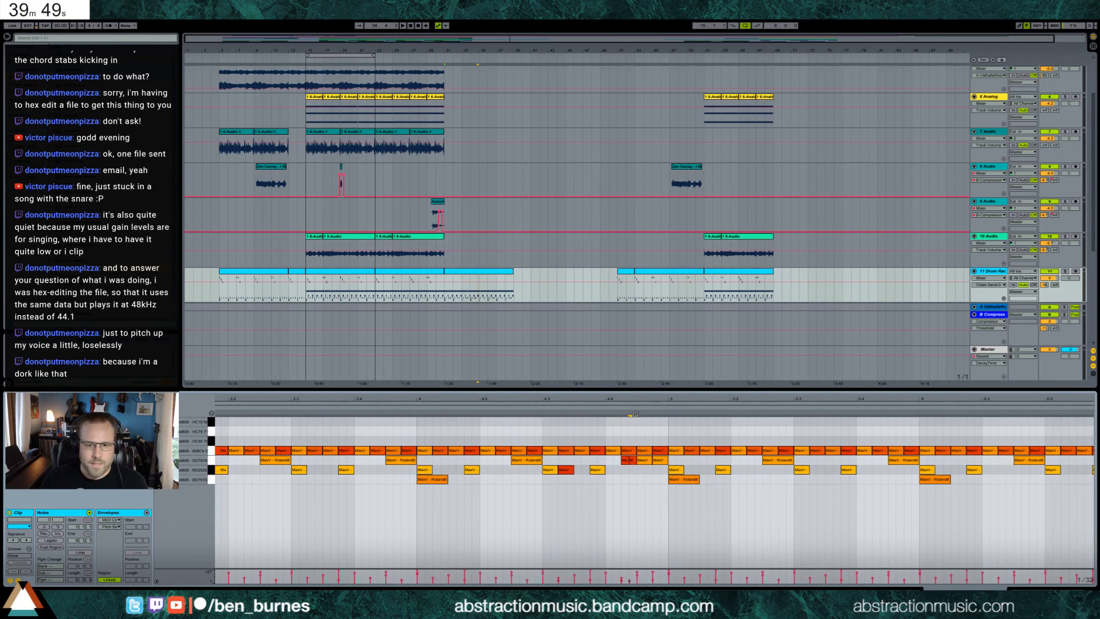
pyautogui.moveTo(625, 461); pyautogui.dragTo(625, 455)
pyautogui.press('space')
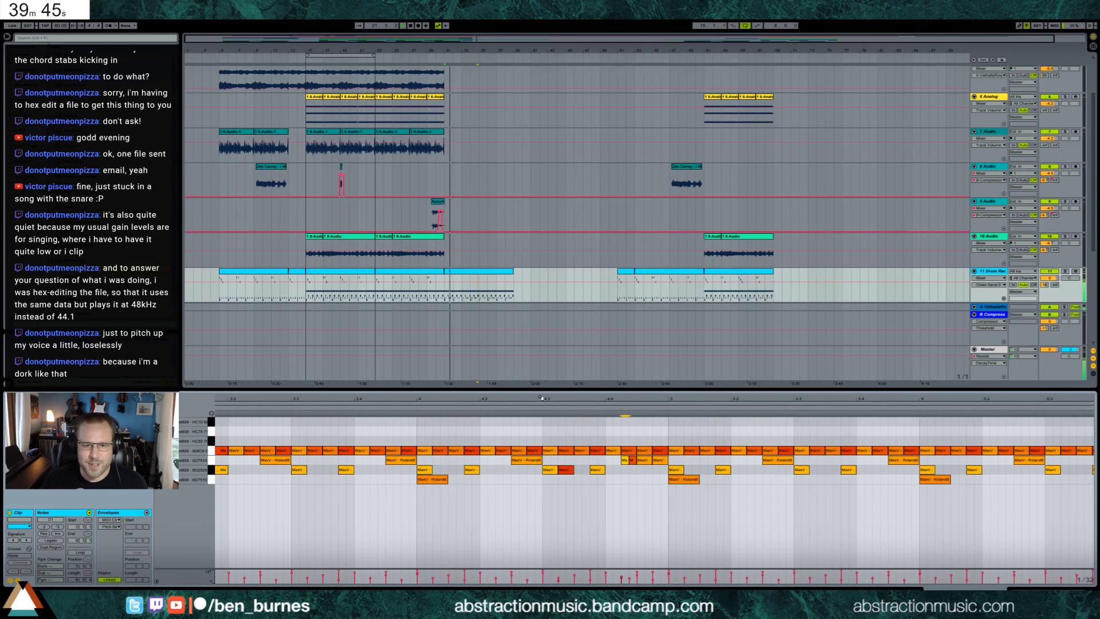
# Step: Duplicate the kick and snare notes of the clip's first four bars over bars 5 to 8
pyautogui.moveTo(541, 396); pyautogui.dragTo(539, 384)
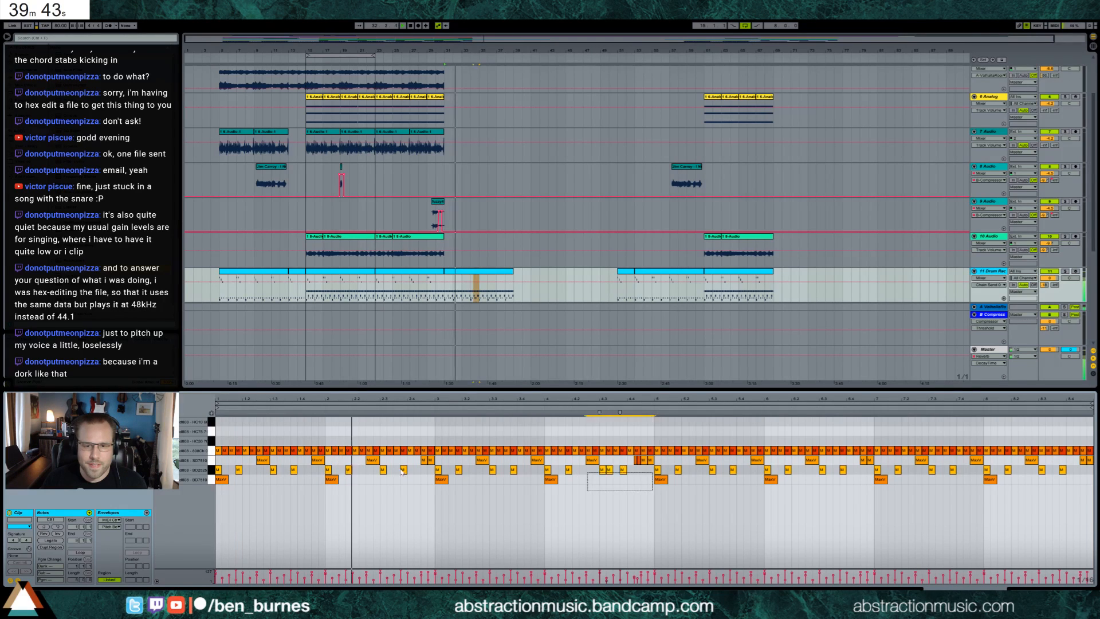
pyautogui.moveTo(402, 471); pyautogui.dragTo(217, 459)
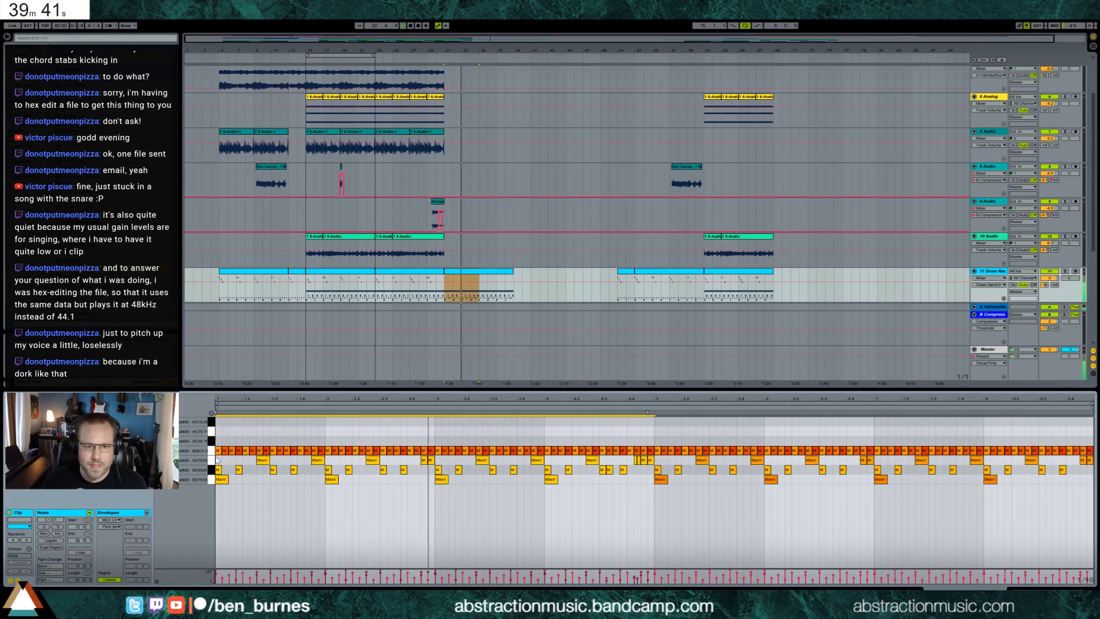
pyautogui.hotkey('ctrl', 'd')
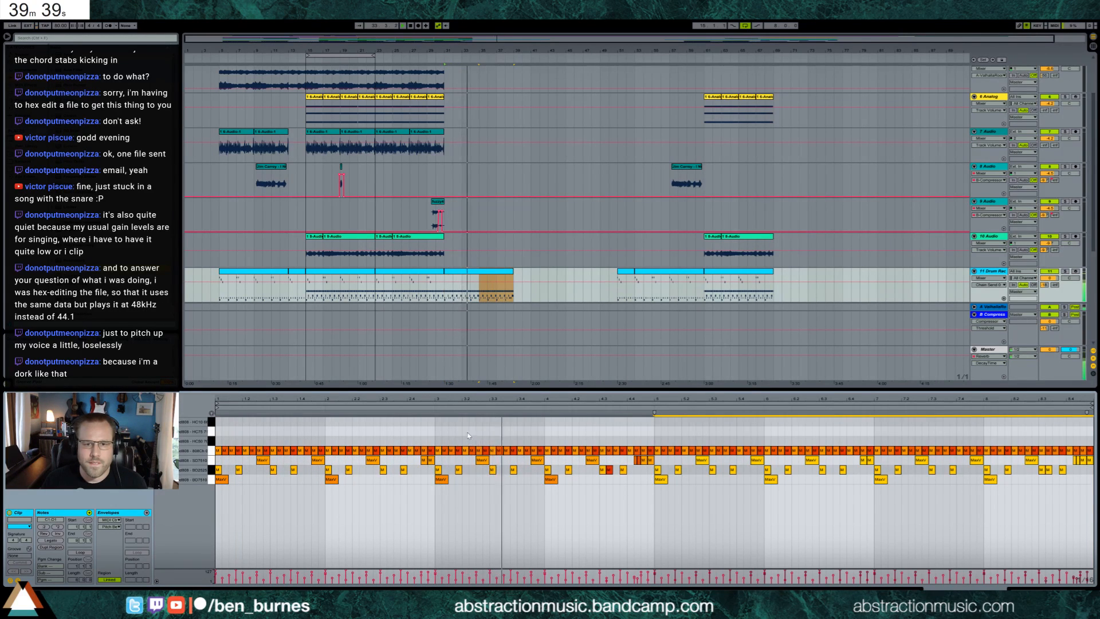
# Step: Repeat the new drum clip from bar 39 and fill bars 47 to 51 with its last four bars
pyautogui.click(557, 296)
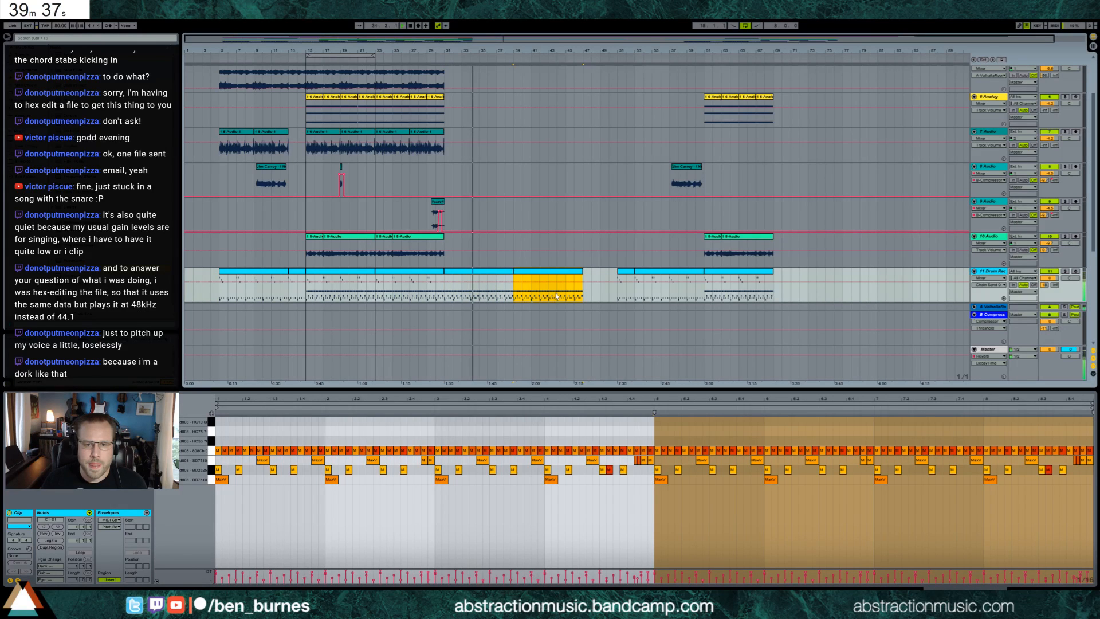
pyautogui.moveTo(617, 296); pyautogui.dragTo(585, 309)
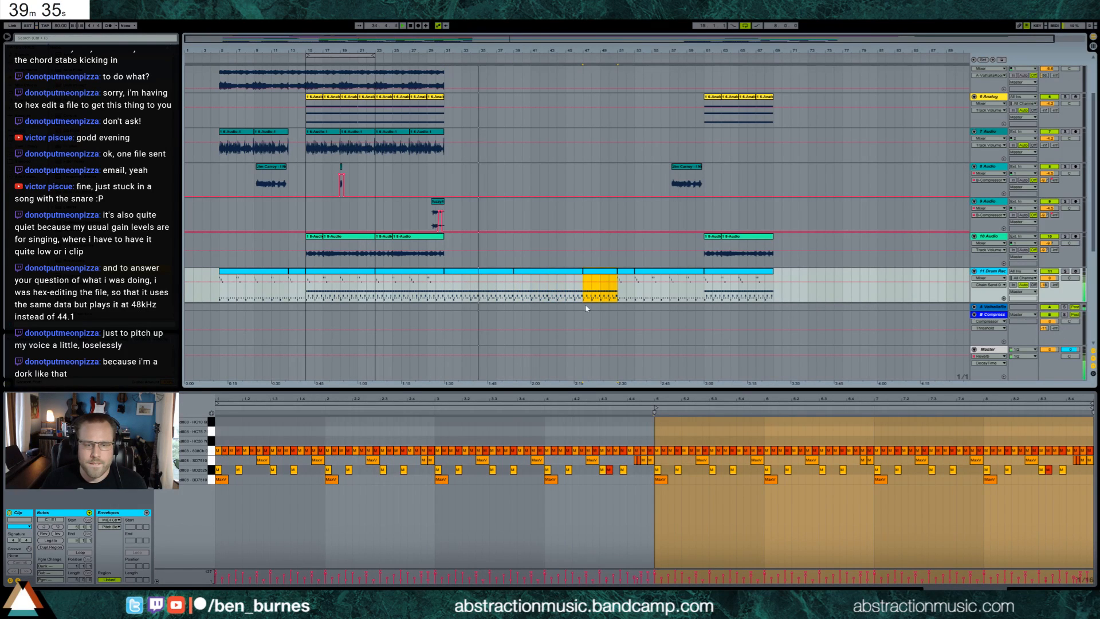
pyautogui.click(641, 400)
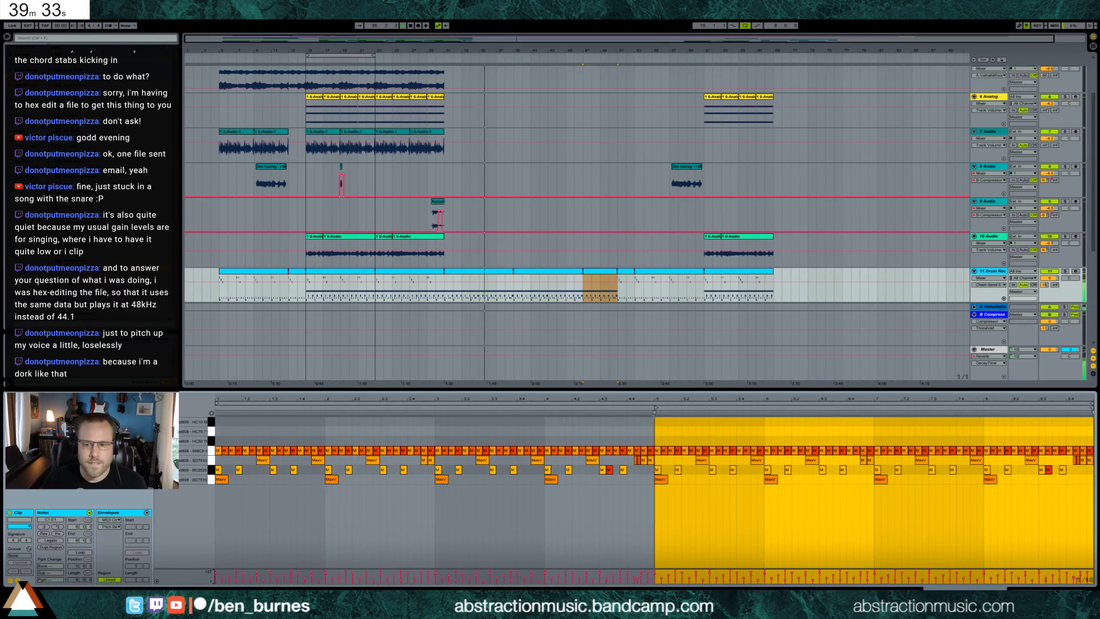
# Step: Duplicate the 10 Audio clips at bars 23 to 31 three times in a row, starting at bar 31
pyautogui.hotkey('shift', 'Tab')
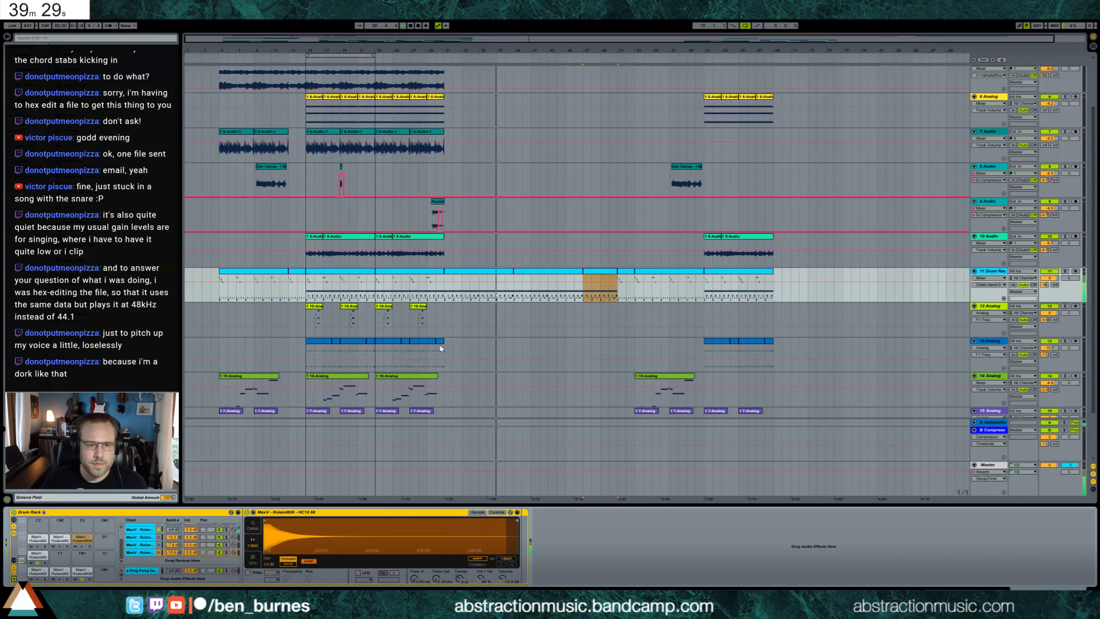
pyautogui.click(337, 237)
pyautogui.click(384, 237)
pyautogui.keyDown('shift'); pyautogui.click(408, 238); pyautogui.keyUp('shift')
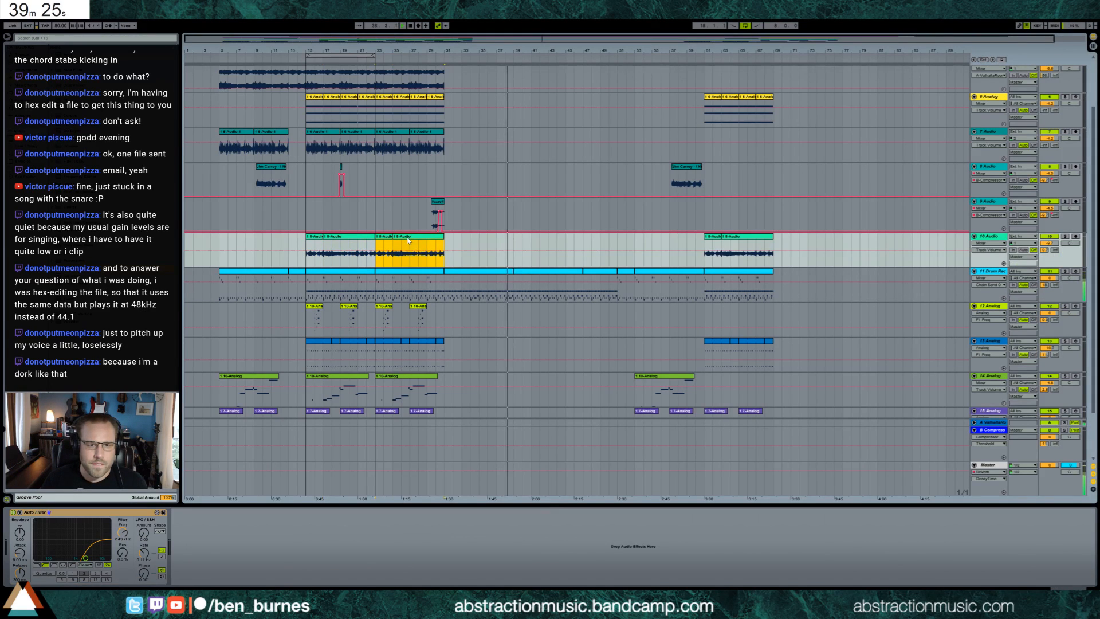
pyautogui.hotkey('ctrl', 'd')
pyautogui.hotkey('ctrl', 'd')
pyautogui.hotkey('ctrl', 'd')
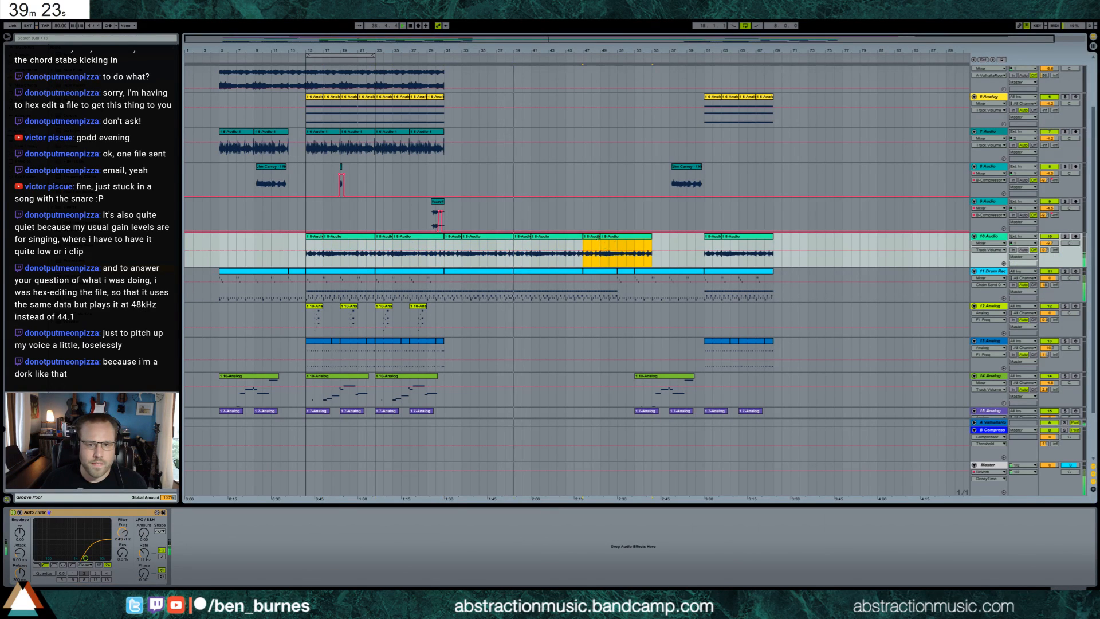
# Step: Delete the third copy of the 10 Audio clips, from bar 47 onward
pyautogui.click(615, 237)
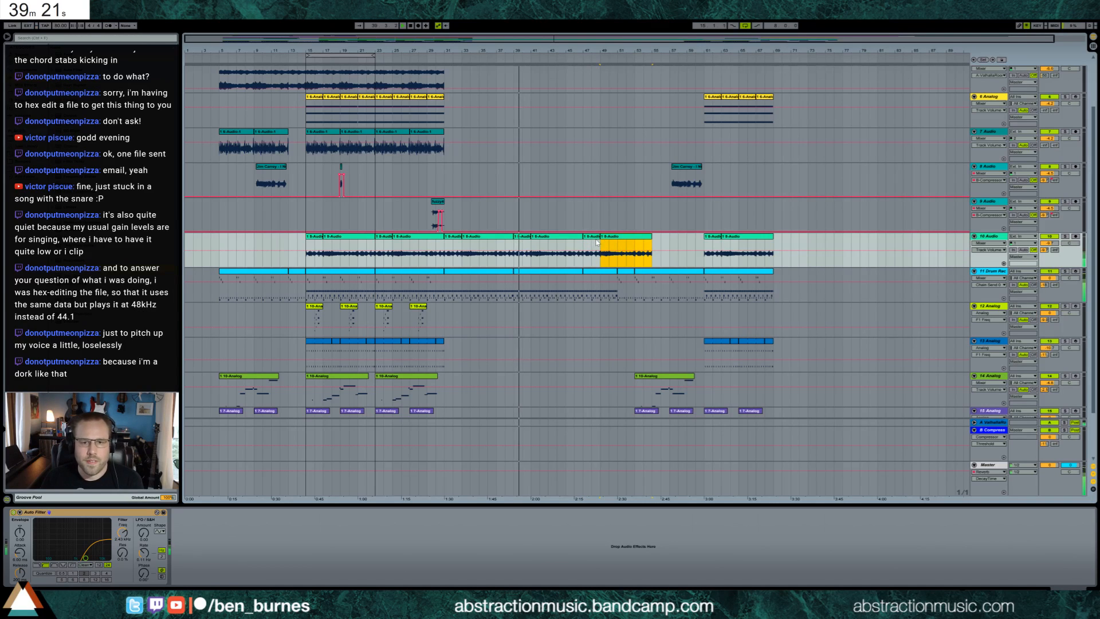
pyautogui.moveTo(617, 250); pyautogui.dragTo(650, 251)
pyautogui.press('Delete')
pyautogui.click(609, 237)
pyautogui.press('Delete')
pyautogui.click(592, 237)
pyautogui.press('Delete')
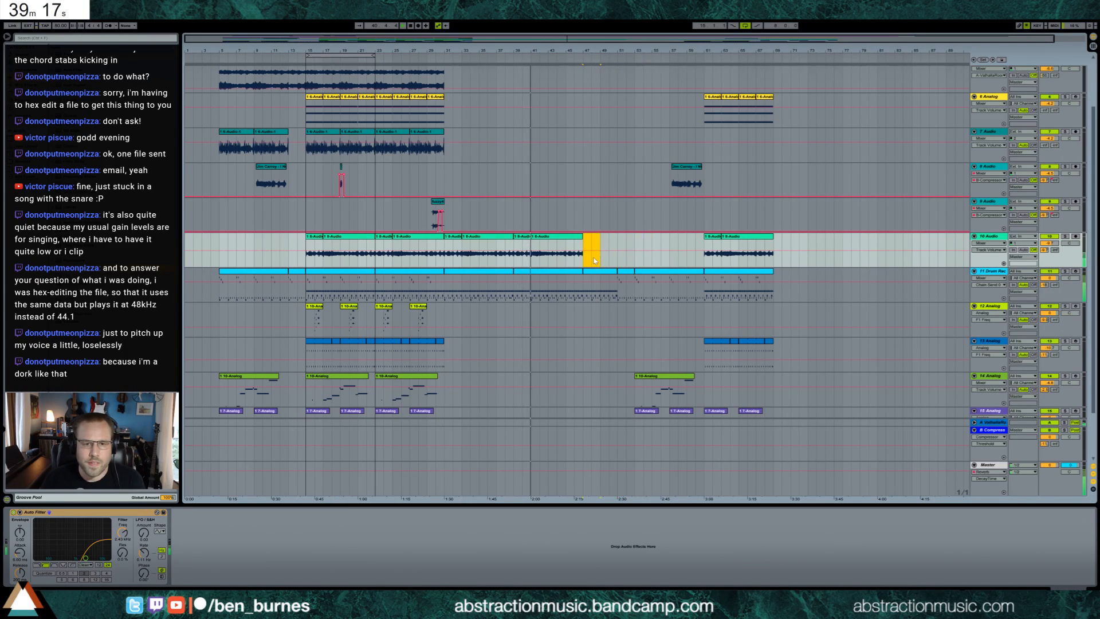
# Step: Set the arrangement loop to bars 31 to 51, spanning the new drum clips
pyautogui.moveTo(445, 287); pyautogui.dragTo(618, 302)
pyautogui.hotkey('ctrl', 'l')
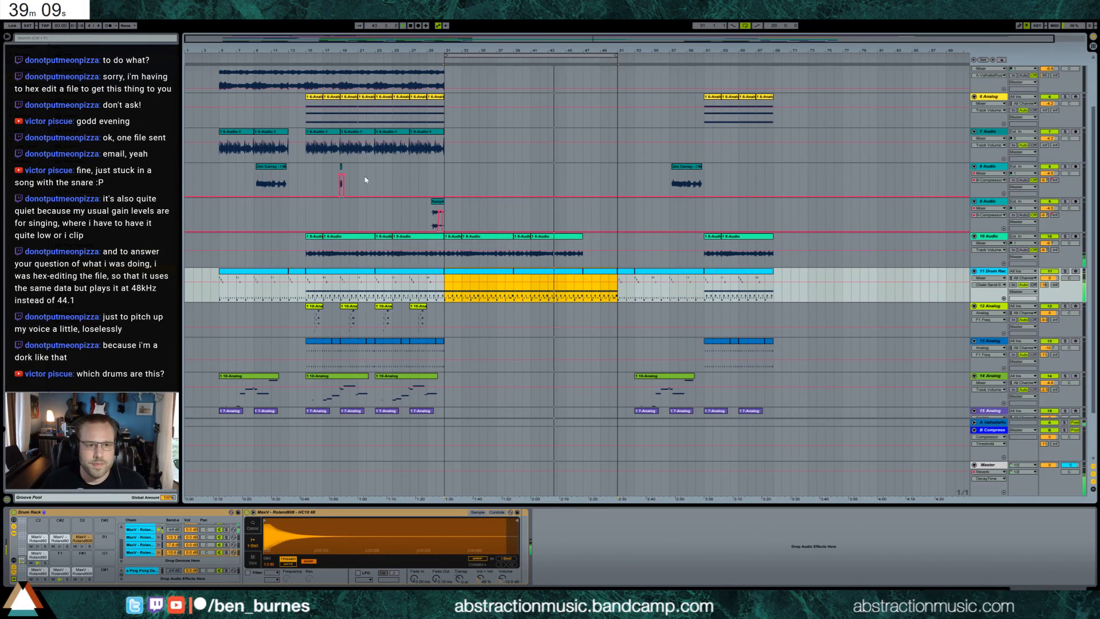
pyautogui.scroll(3, 435, 149)
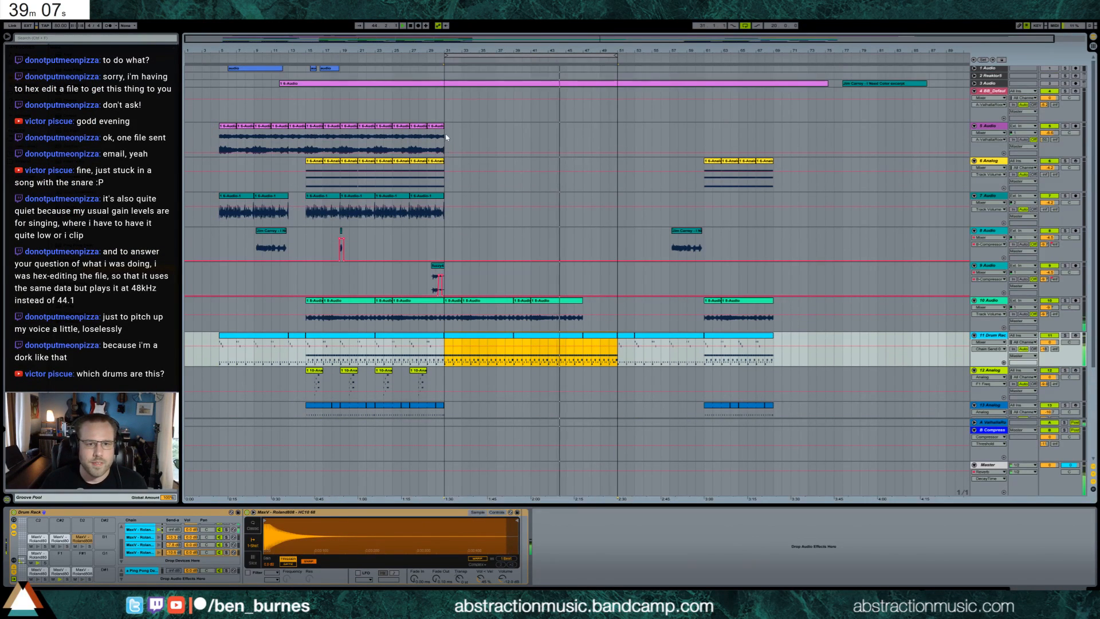
pyautogui.click(438, 136)
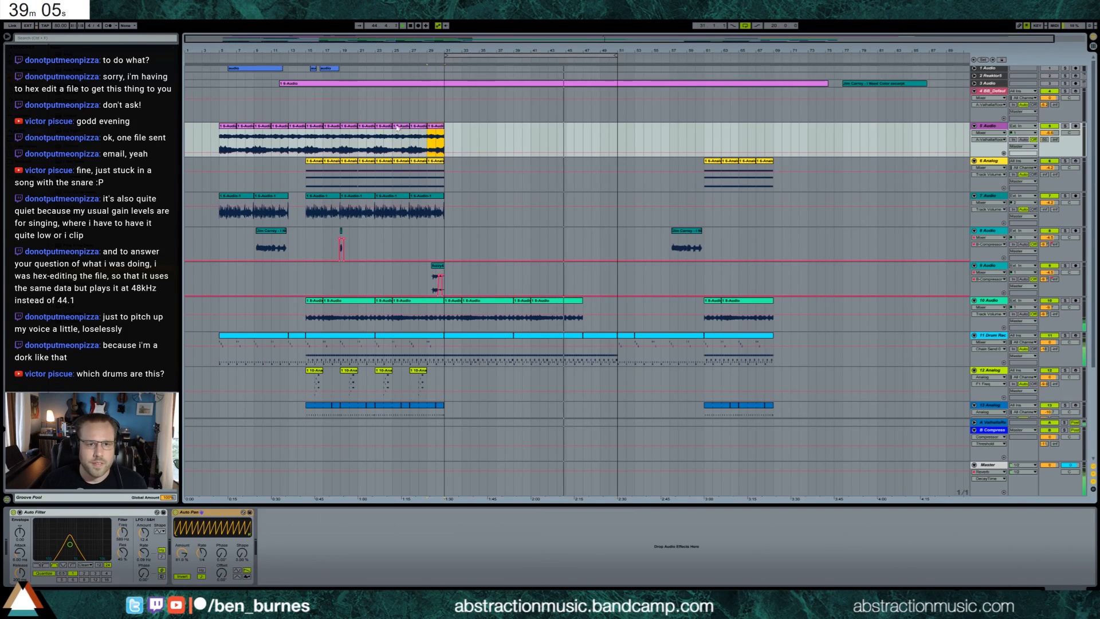
pyautogui.keyDown('shift'); pyautogui.click(229, 126); pyautogui.keyUp('shift')
pyautogui.hotkey('ctrl', 'd')
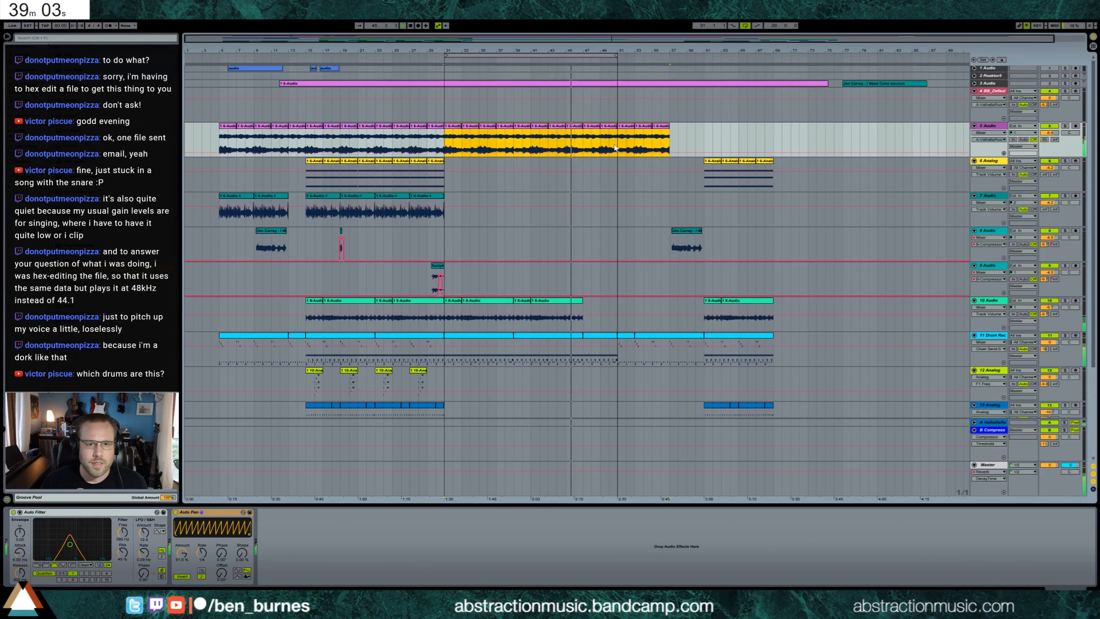
pyautogui.press('Delete')
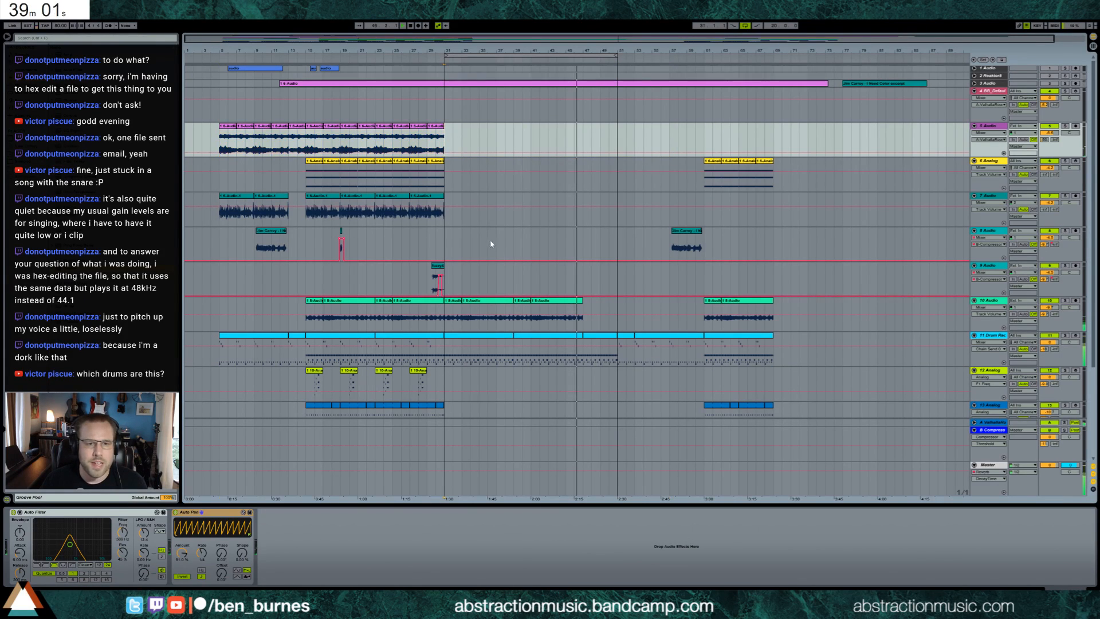
# Step: Open the drum clip at bars 47 to 51 and add extra hits to its second-lowest used drum lane in clip bar 5
pyautogui.scroll(-5, 491, 244)
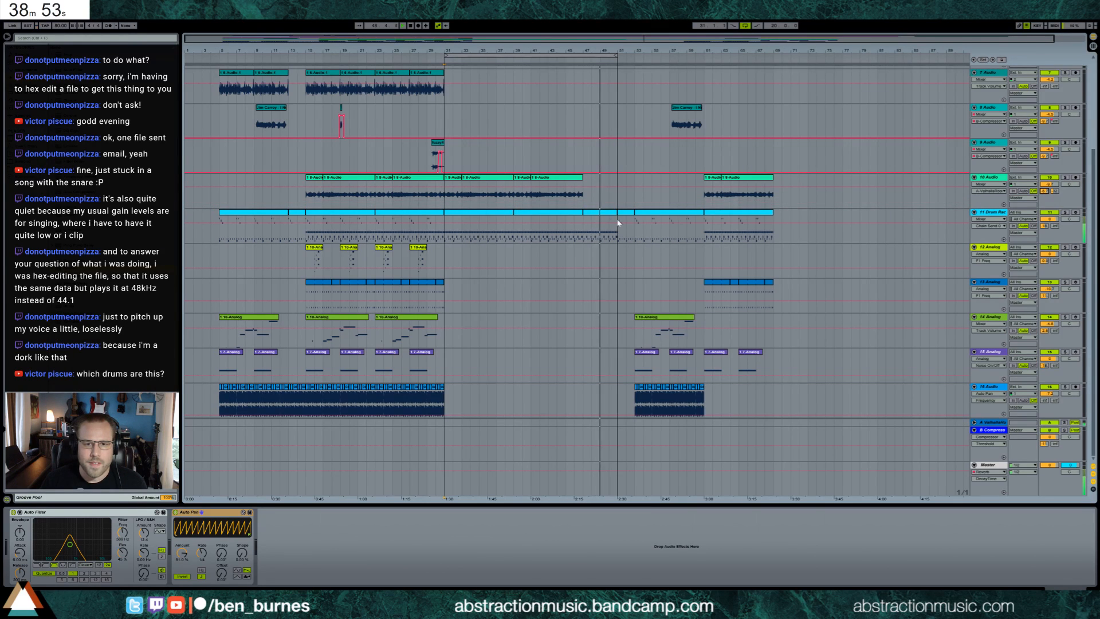
pyautogui.doubleClick(618, 223)
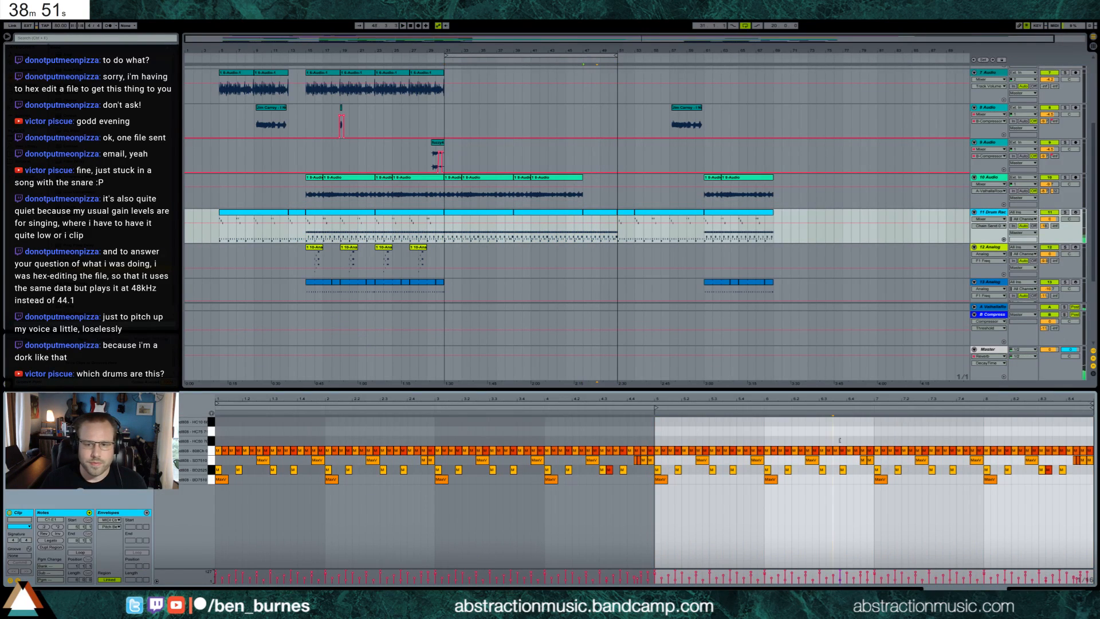
pyautogui.moveTo(853, 399); pyautogui.dragTo(763, 425)
pyautogui.press('space')
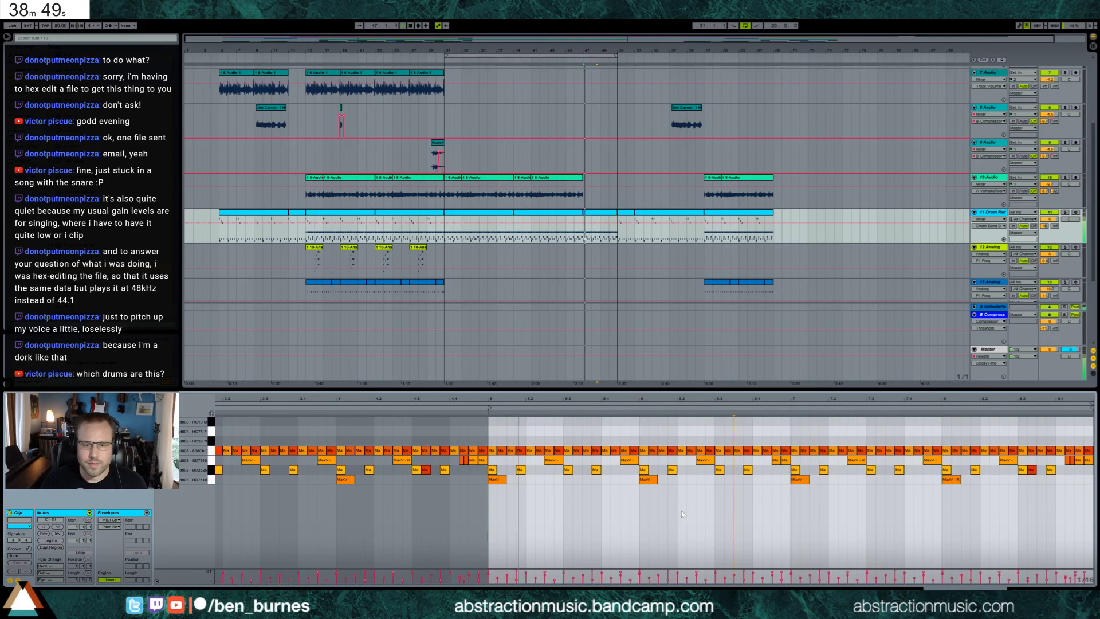
pyautogui.doubleClick(653, 469)
pyautogui.press('space')
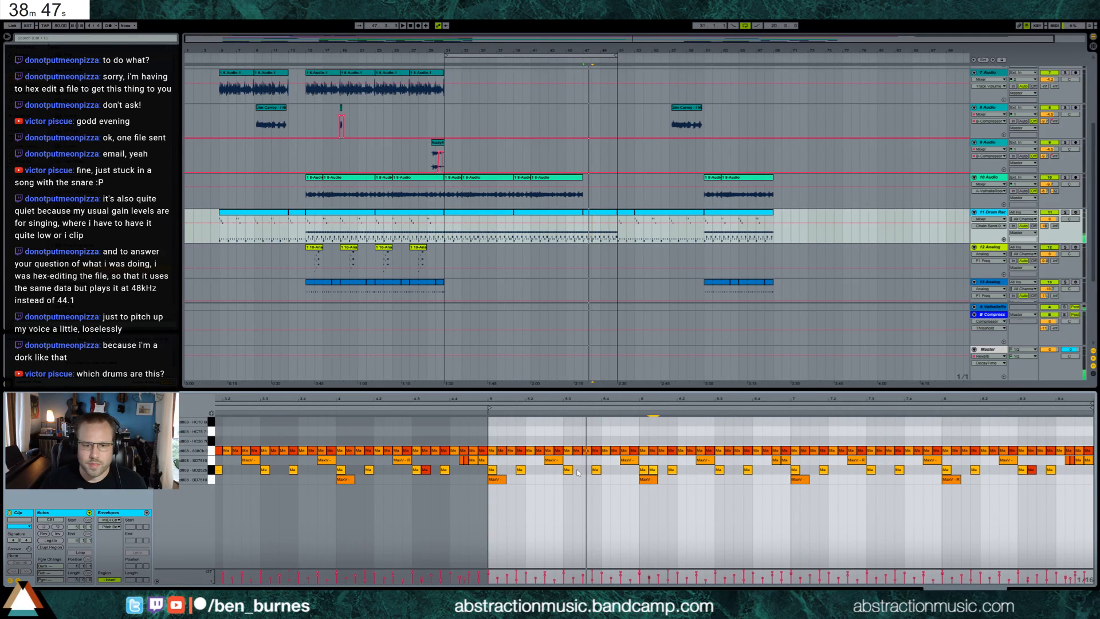
pyautogui.doubleClick(578, 471)
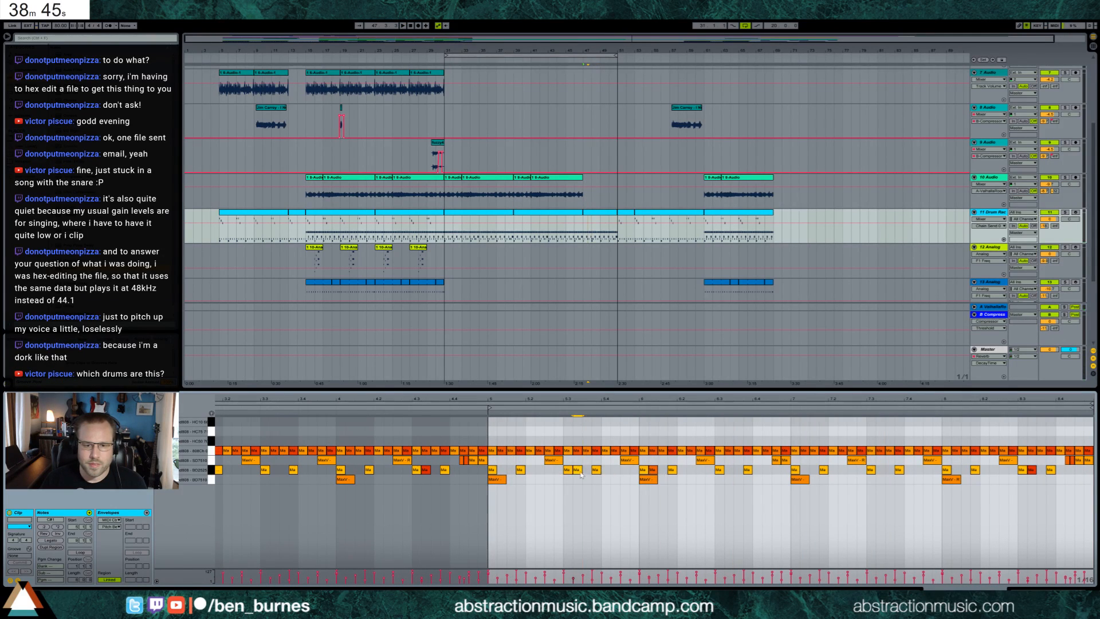
pyautogui.doubleClick(615, 471)
pyautogui.press('space')
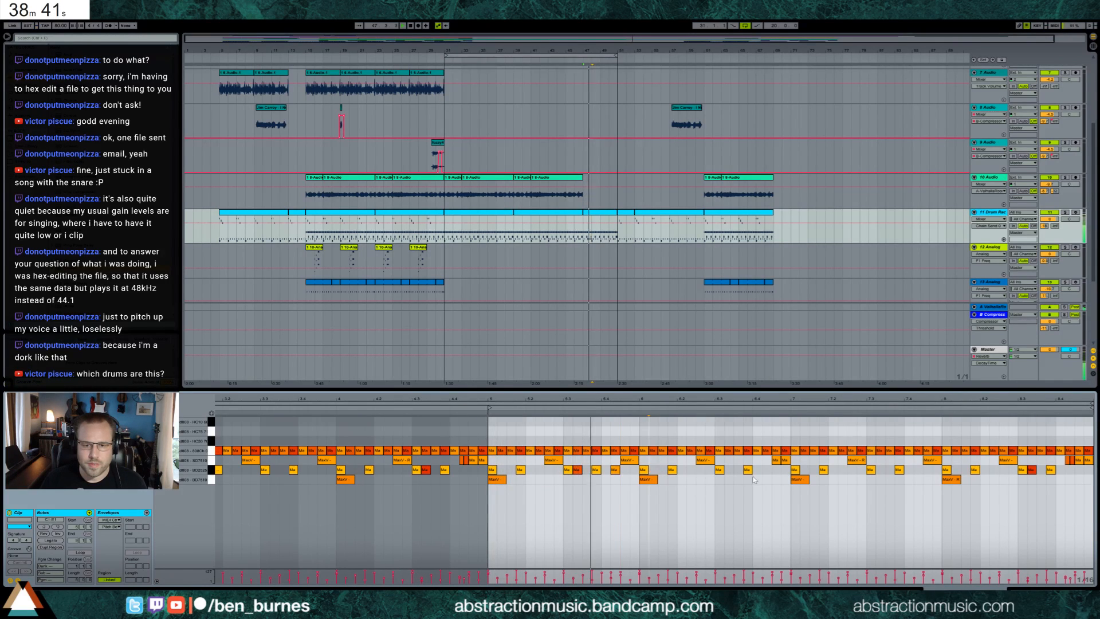
# Step: Add more hits to the same drum lane in clip bars 6 and 8 and return to the device view
pyautogui.moveTo(655, 471); pyautogui.dragTo(731, 471)
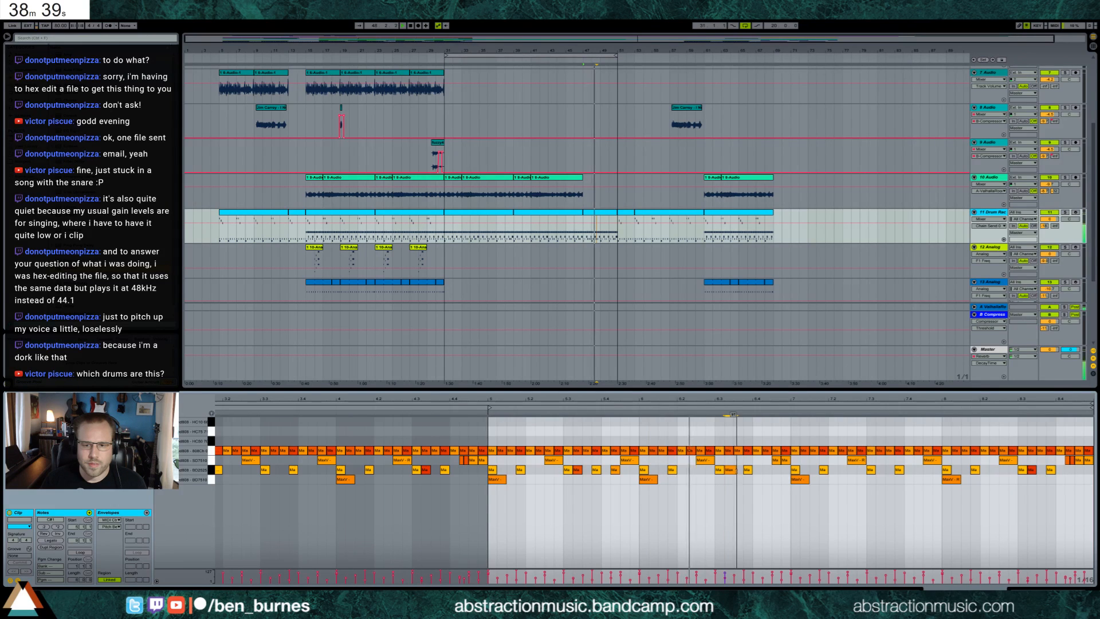
pyautogui.press('space')
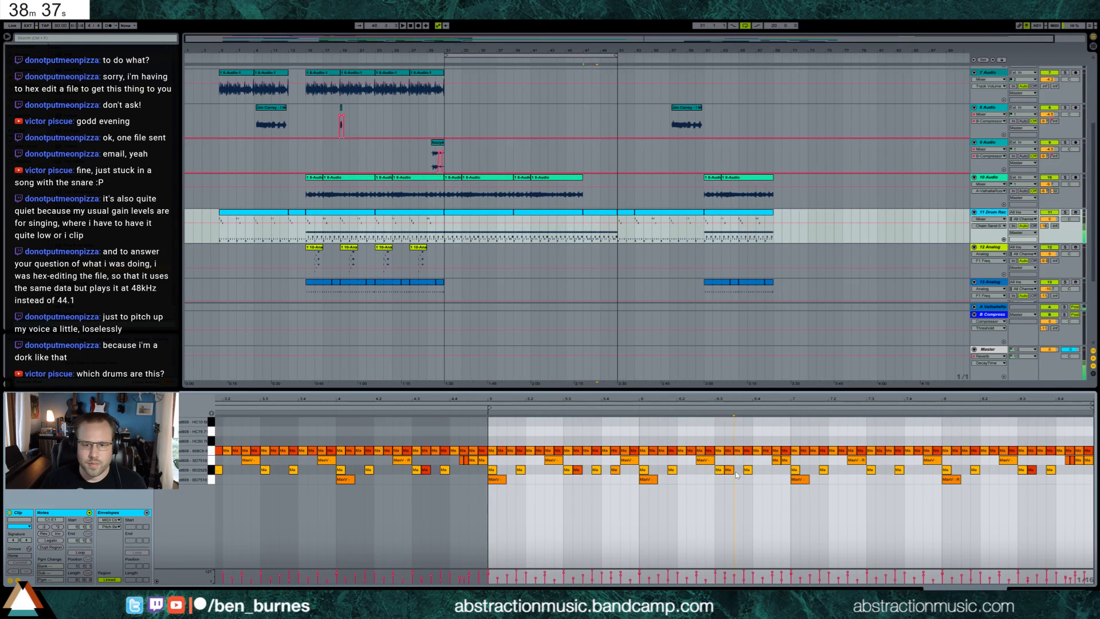
pyautogui.moveTo(731, 471); pyautogui.dragTo(768, 471)
pyautogui.press('space')
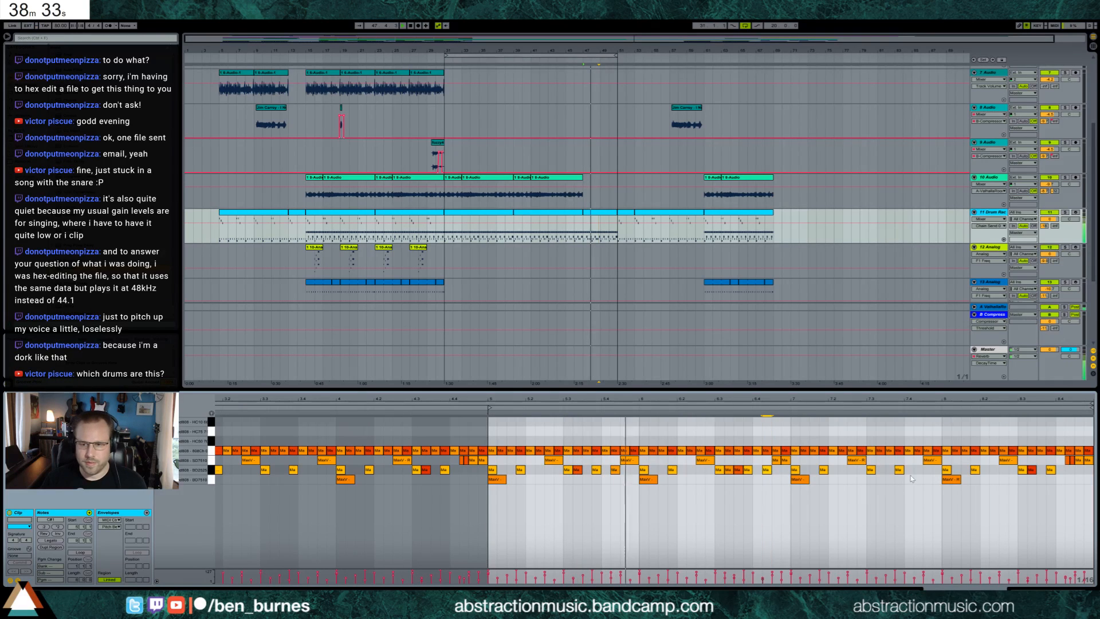
pyautogui.doubleClick(966, 471)
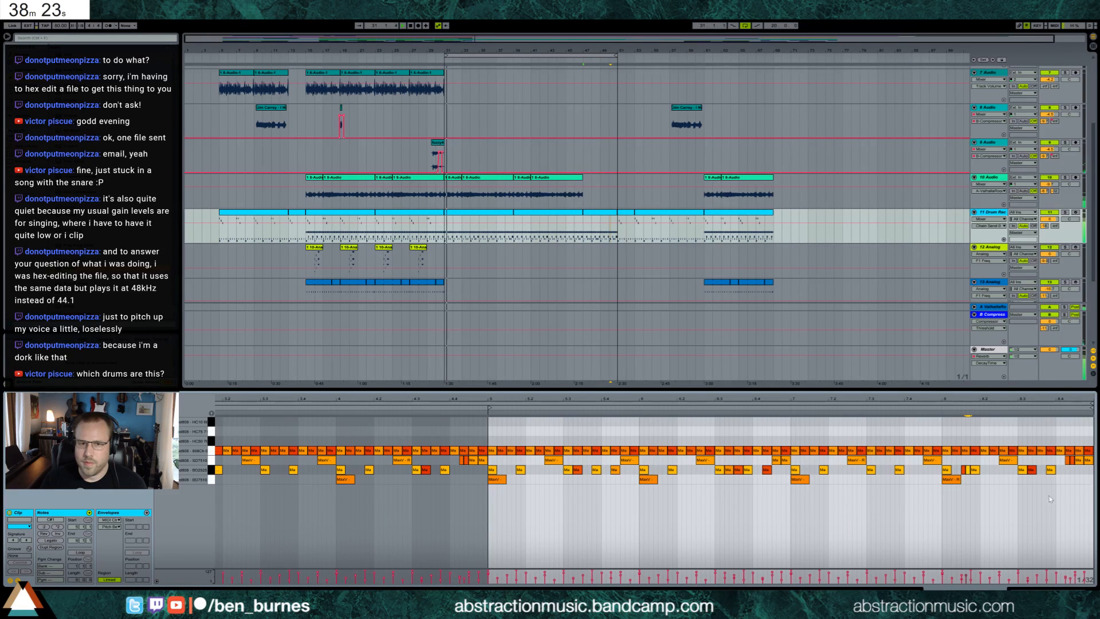
pyautogui.hotkey('shift', 'Tab')
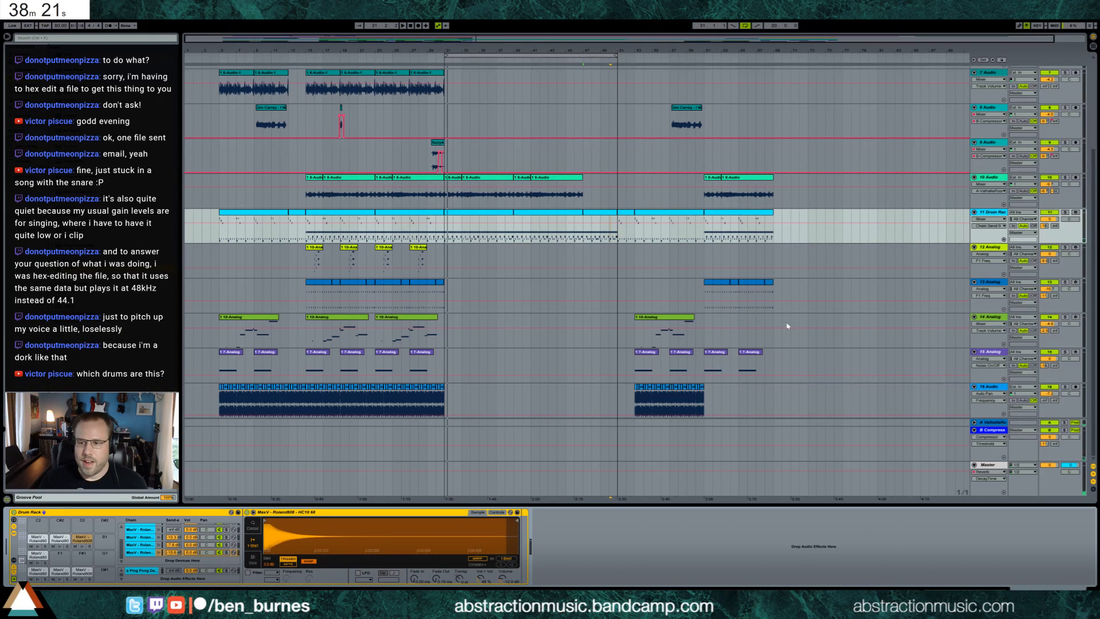
# Step: Insert an empty MIDI track directly below the 12 Analog track
pyautogui.click(465, 214)
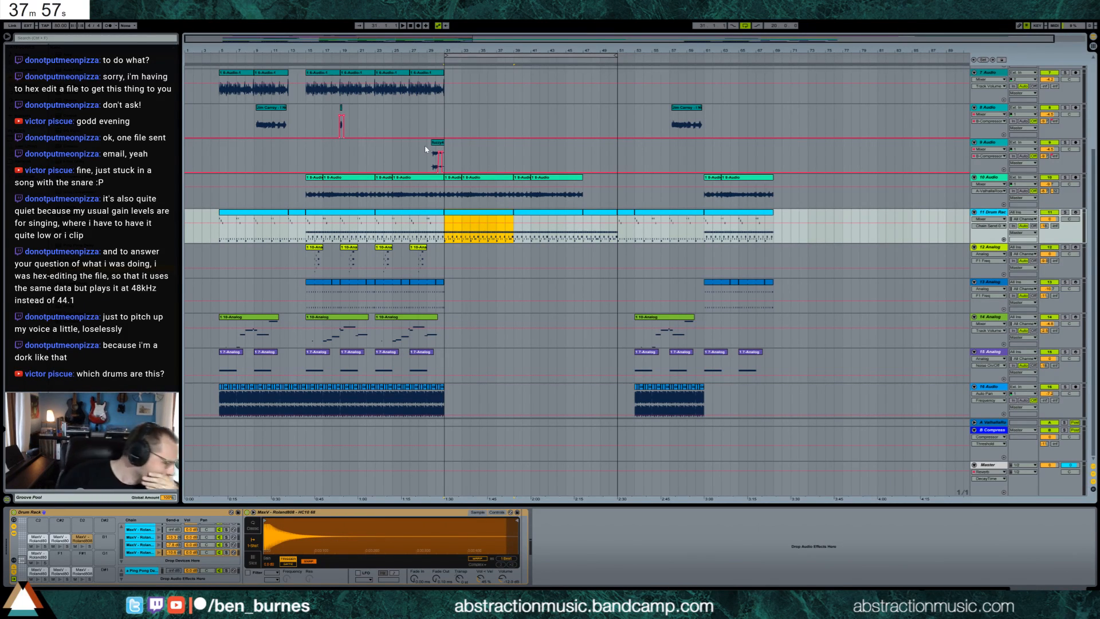
pyautogui.click(456, 129)
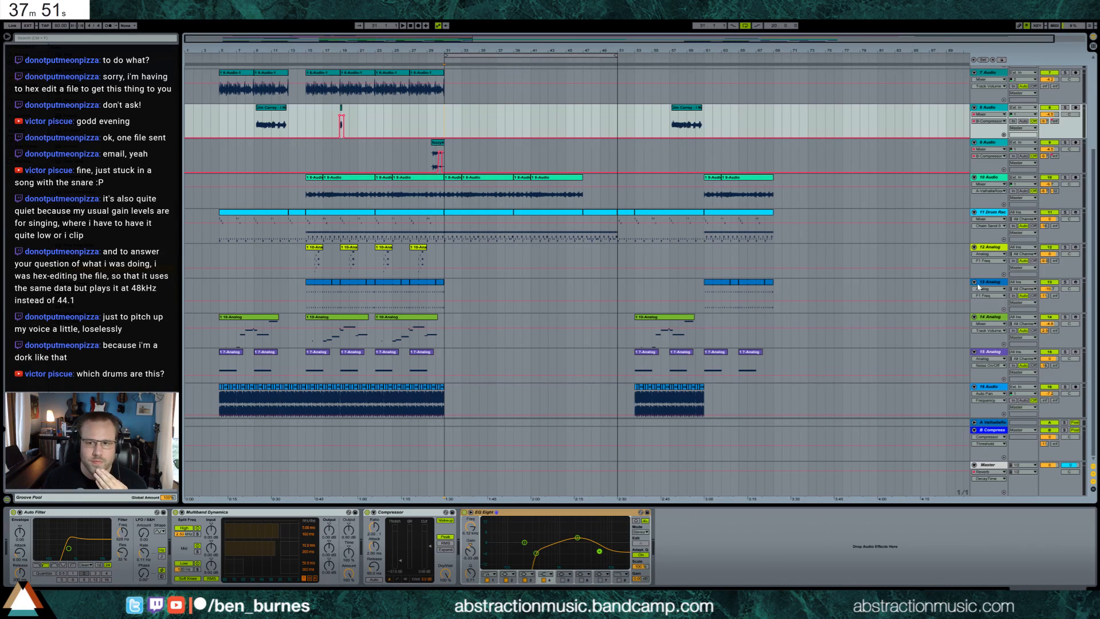
pyautogui.click(990, 253)
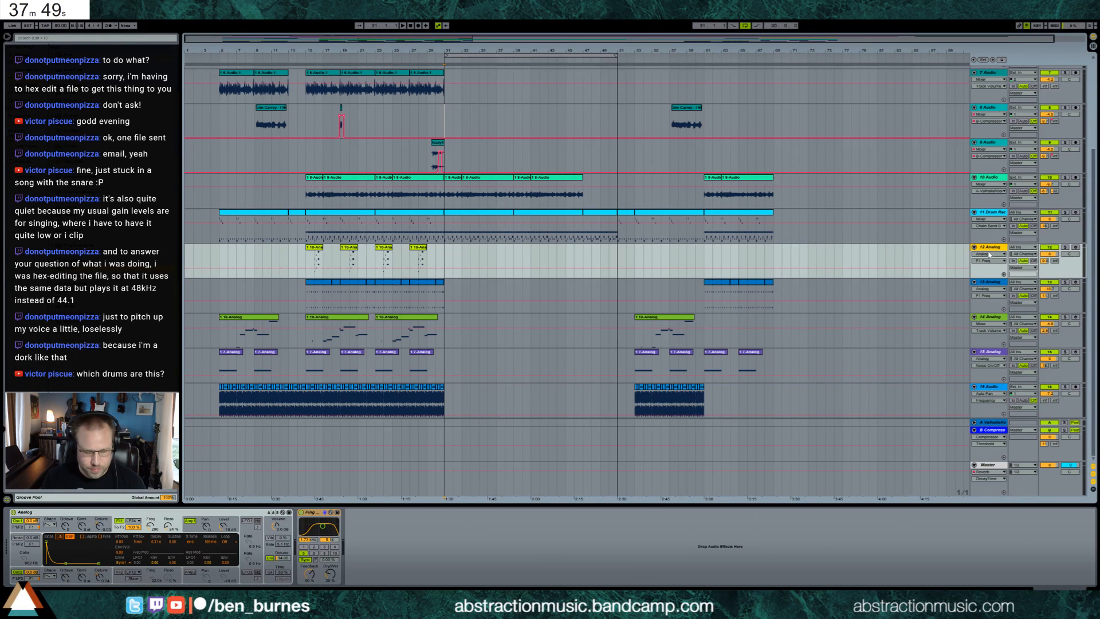
pyautogui.hotkey('ctrl', 'shift', 't')
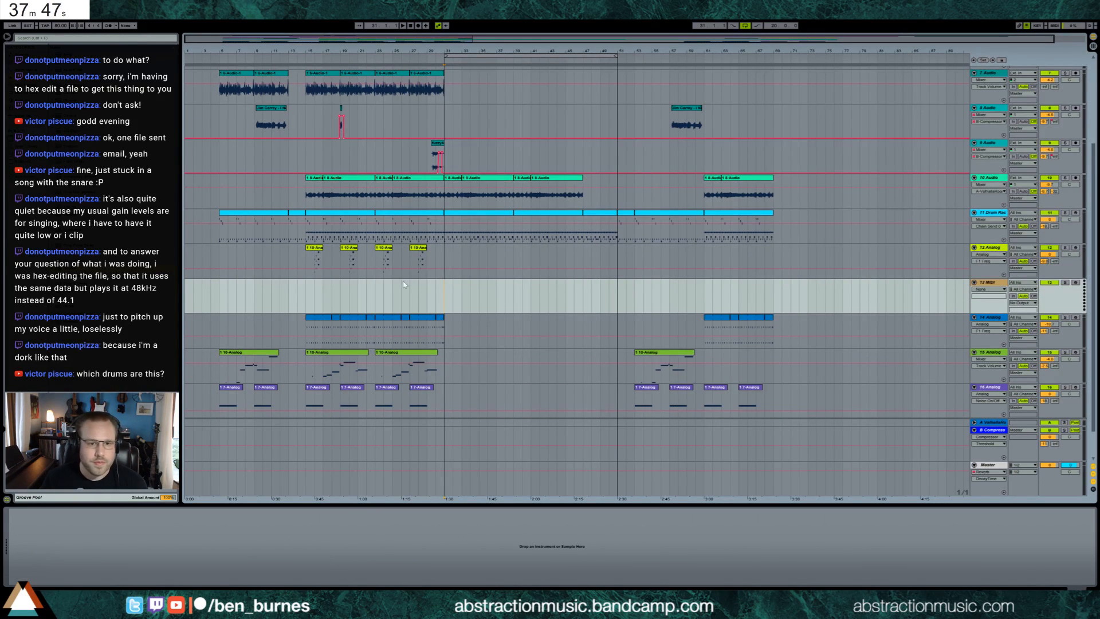
# Step: Arm the BB_DefaultPiano track for recording, briefly play the loop, and set its insert position at bar 31
pyautogui.scroll(3, 940, 189)
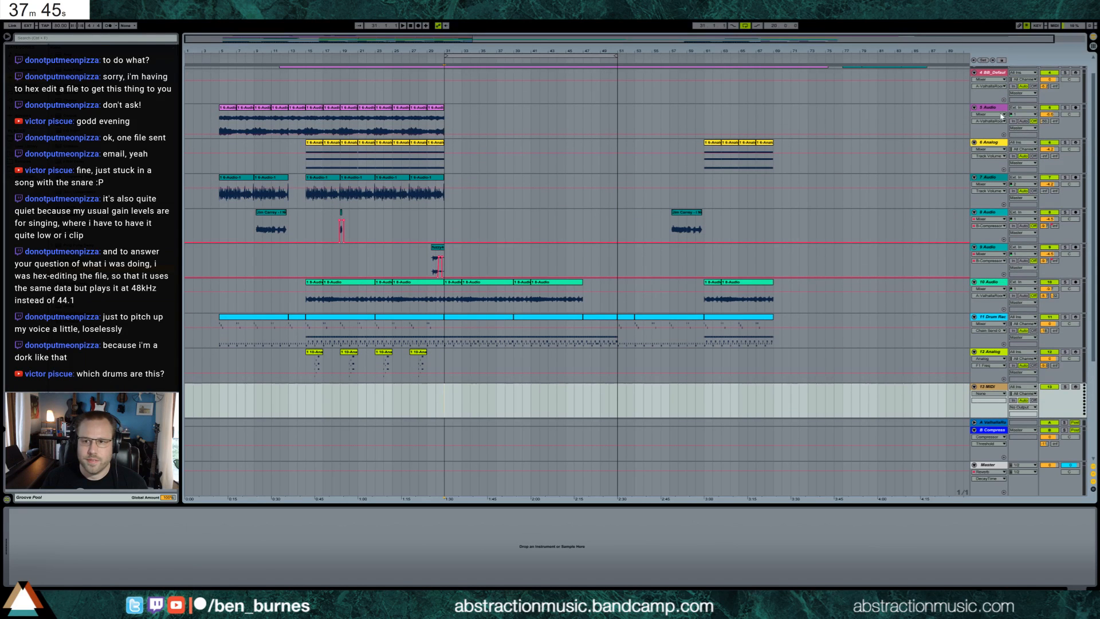
pyautogui.click(1000, 108)
pyautogui.click(1076, 73)
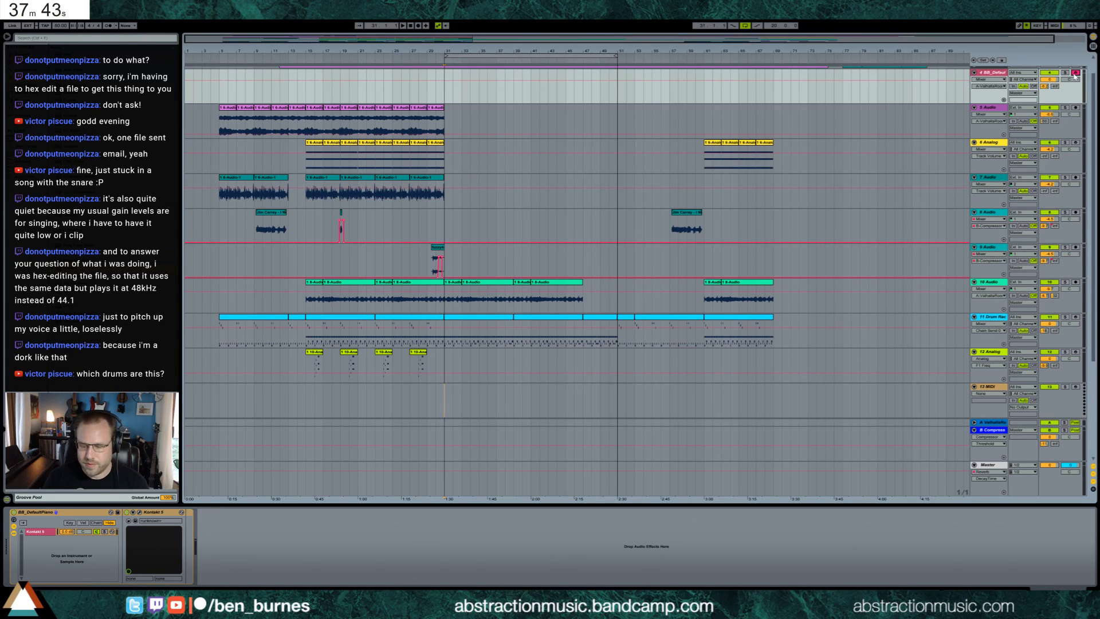
pyautogui.press('space')
pyautogui.press('space')
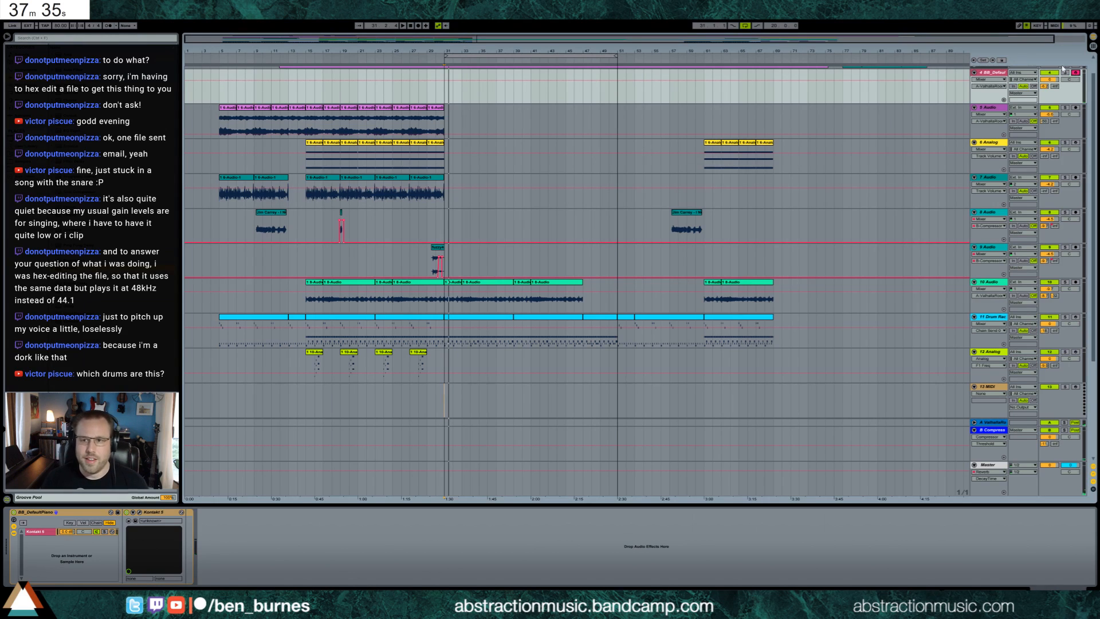
pyautogui.click(446, 92)
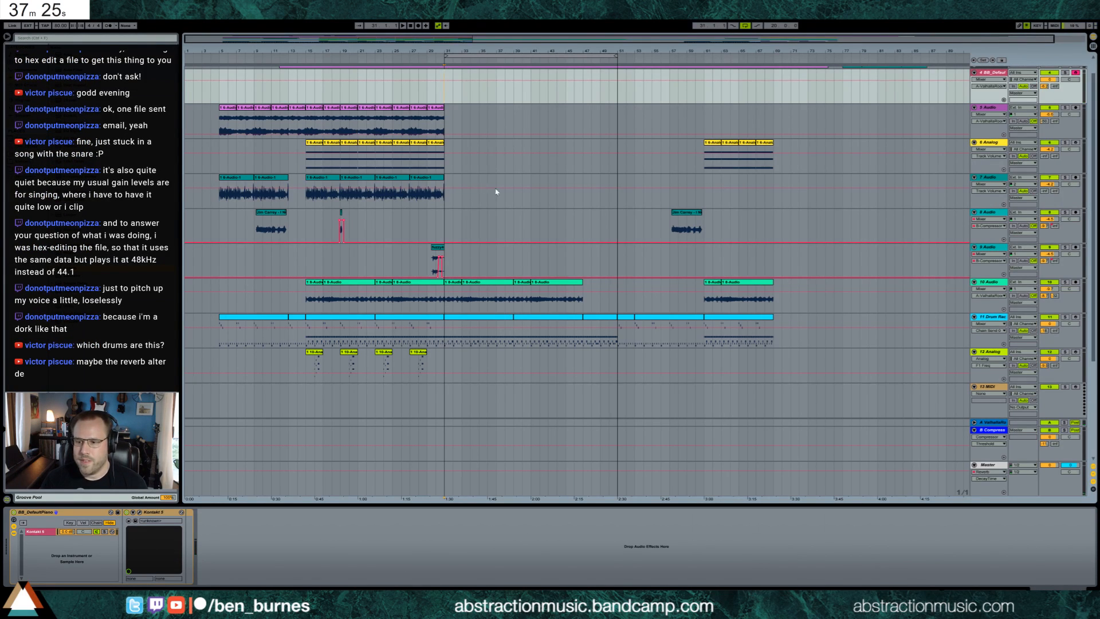
# Step: Inspect the ValhallaRoom reverb settings on return track A, including the decay, and close the plug-in window
pyautogui.scroll(-4, 496, 192)
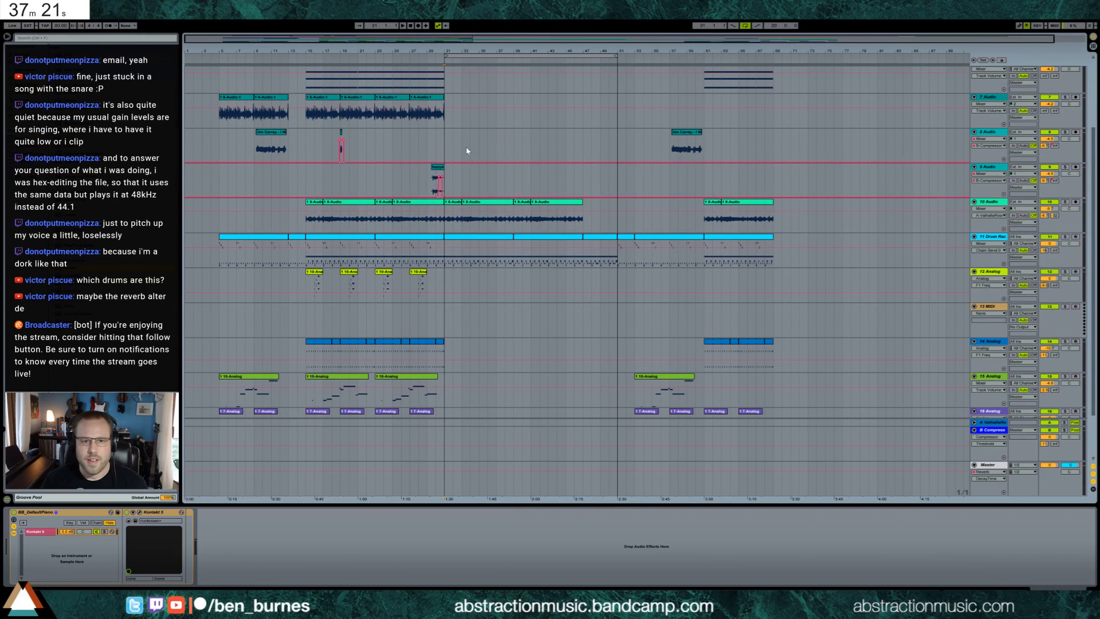
pyautogui.scroll(5, 467, 151)
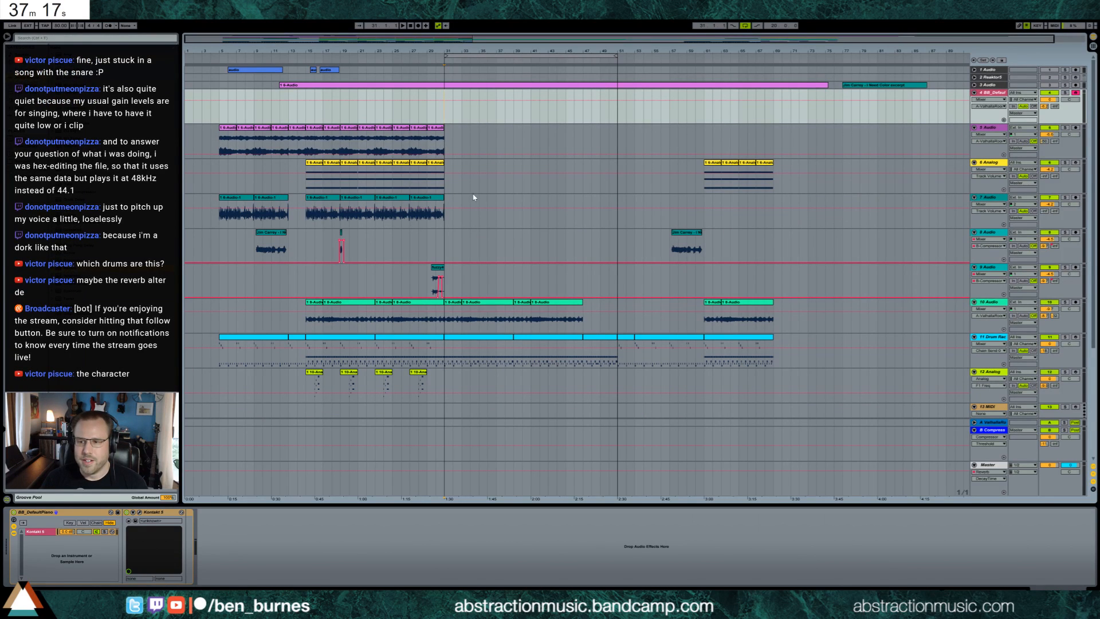
pyautogui.click(446, 238)
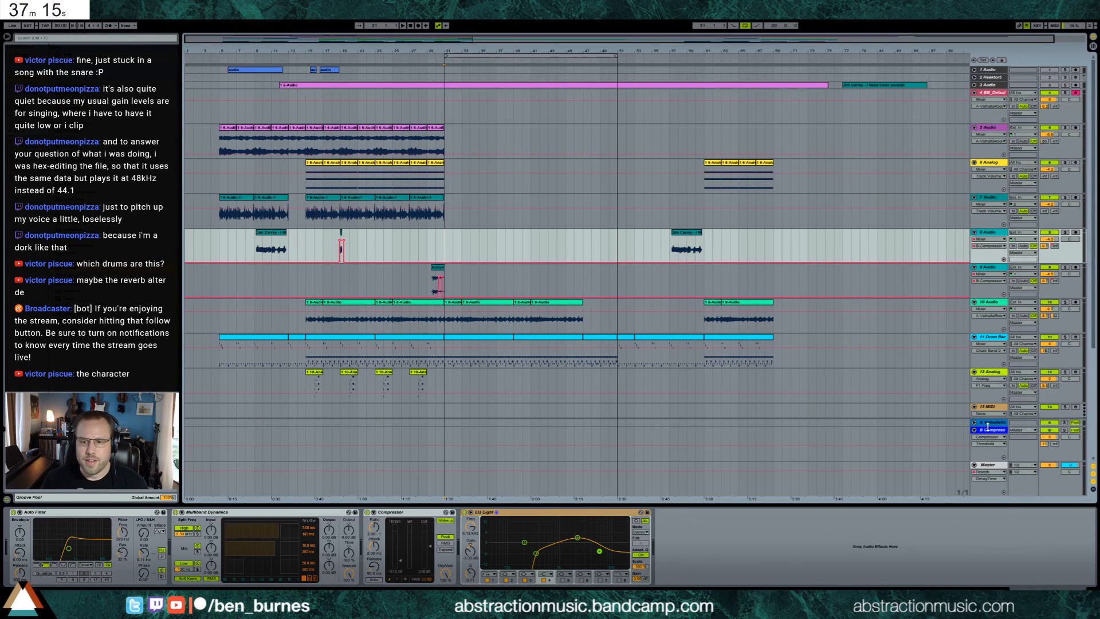
pyautogui.click(987, 423)
pyautogui.click(27, 513)
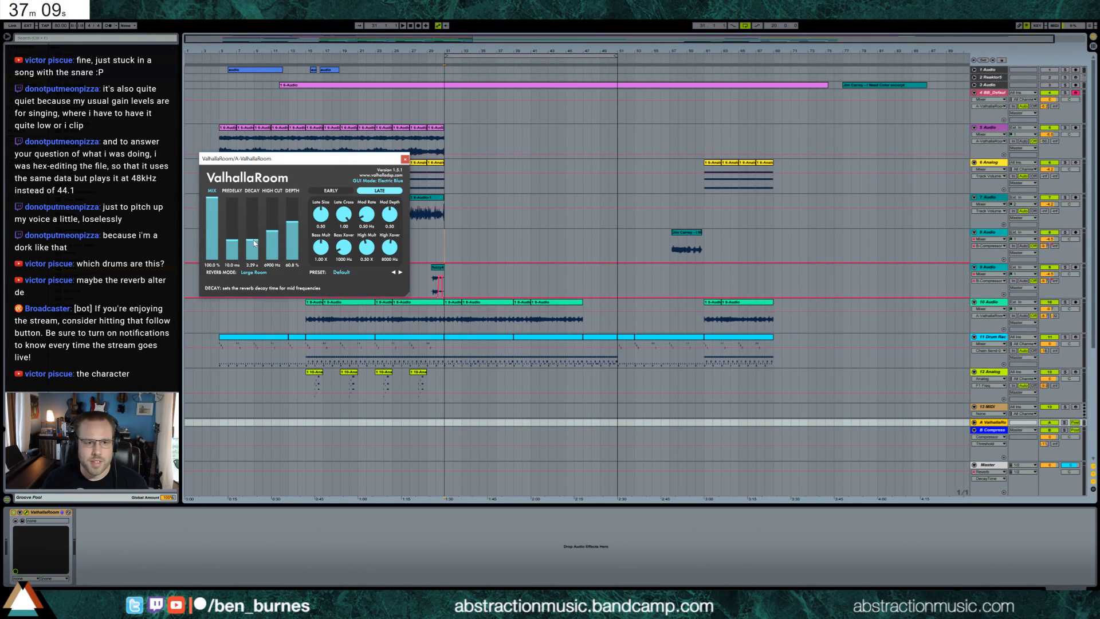
pyautogui.click(405, 159)
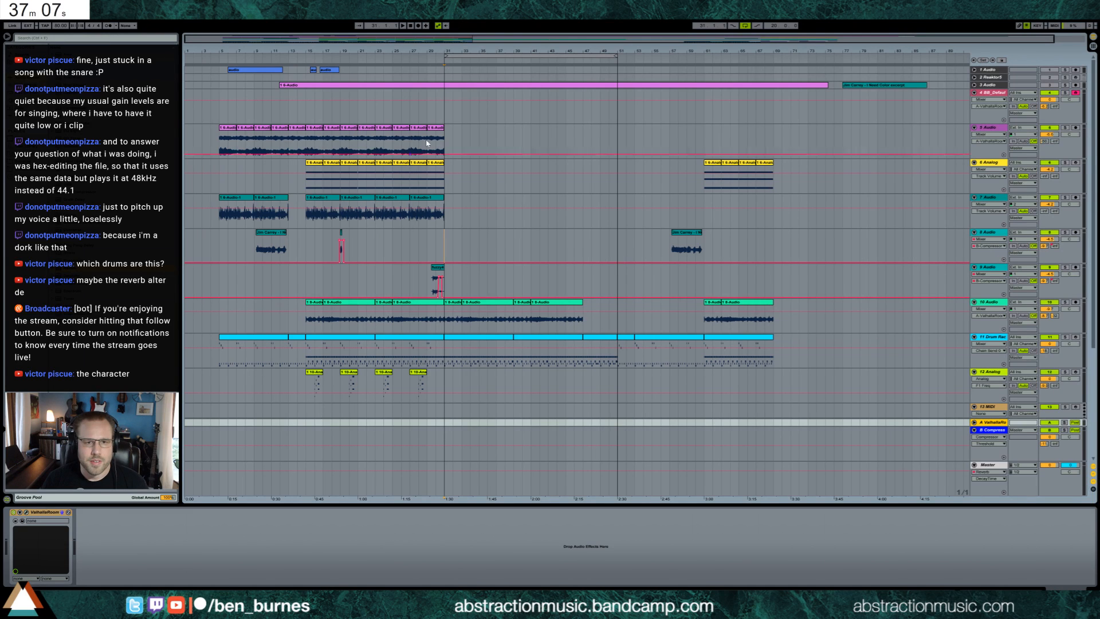
pyautogui.click(444, 114)
pyautogui.press('space')
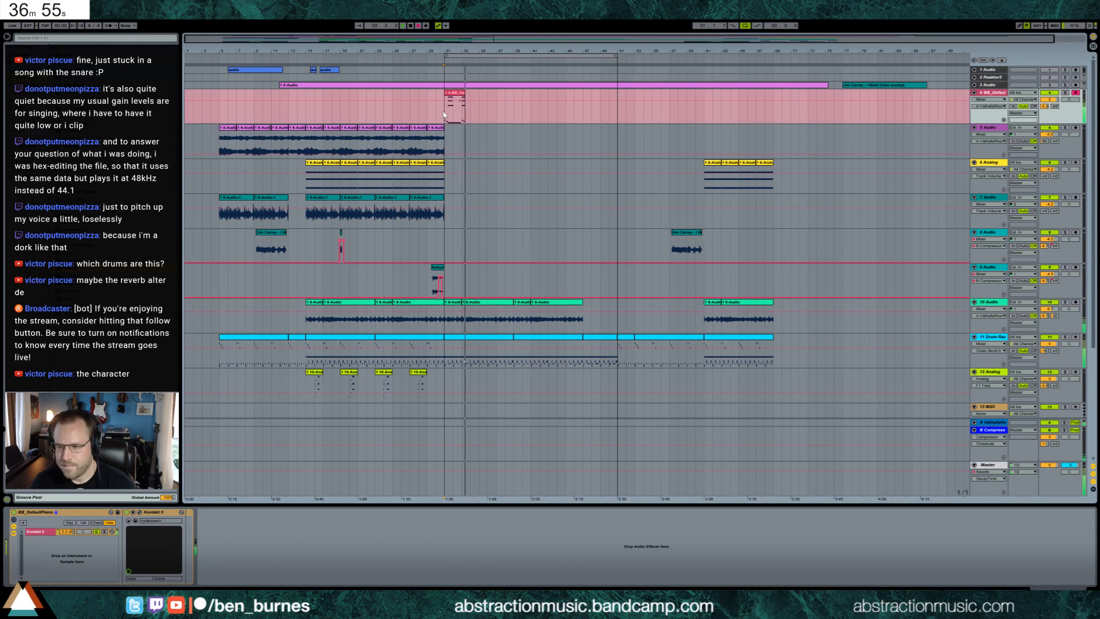
pyautogui.press('space')
pyautogui.click(450, 92)
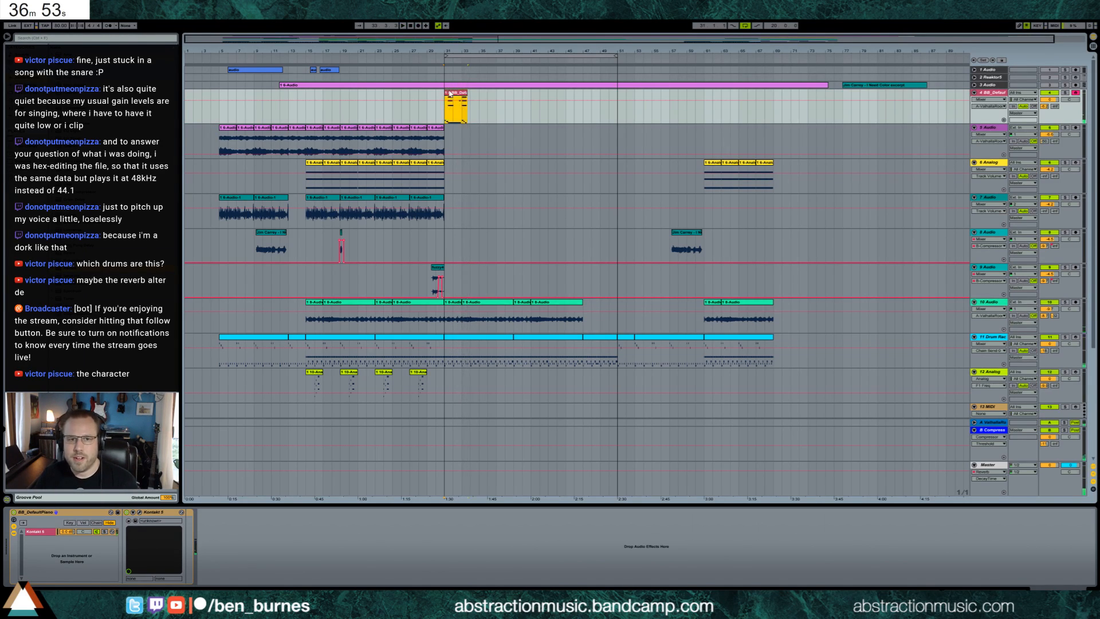
pyautogui.press('Delete')
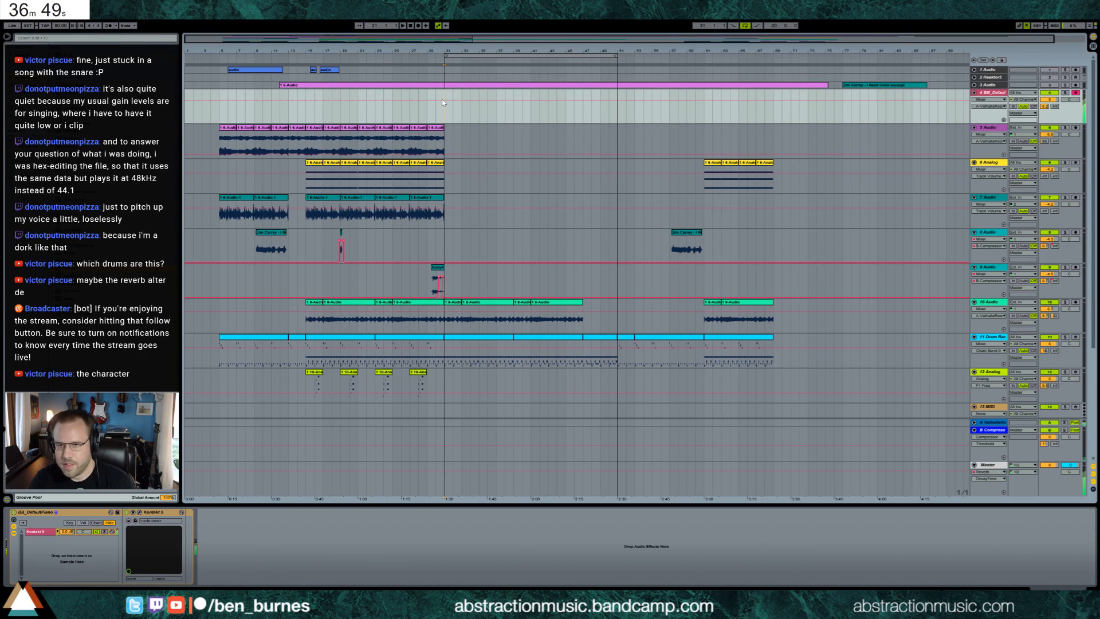
# Step: Turn down the piano track's first send and record a piano part from bar 31 to about bar 49
pyautogui.click(1045, 107)
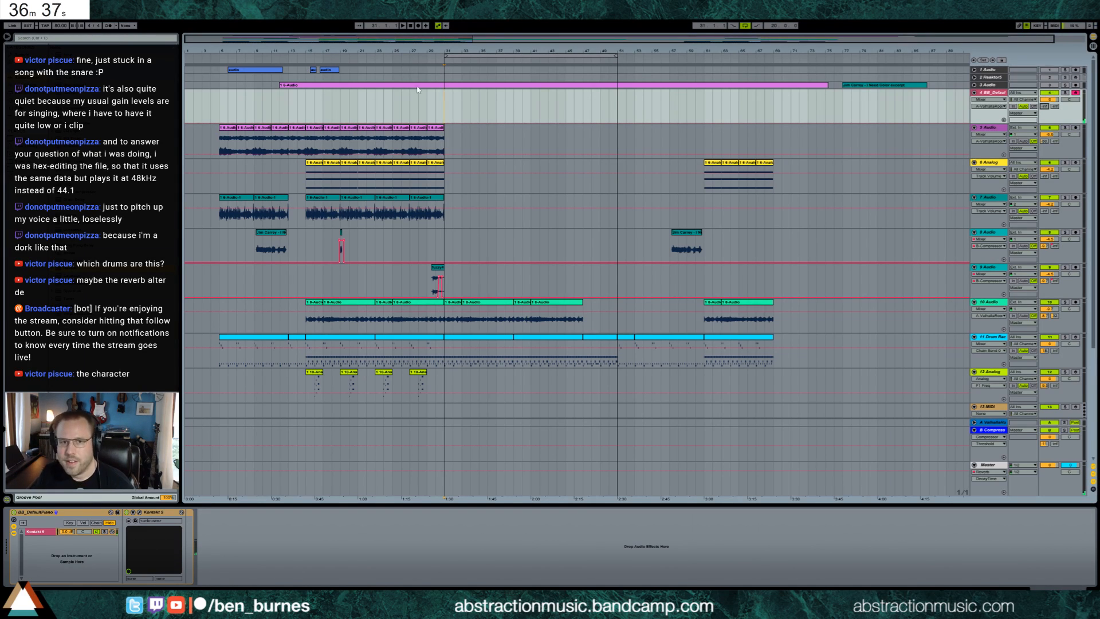
pyautogui.scroll(-2, 465, 160)
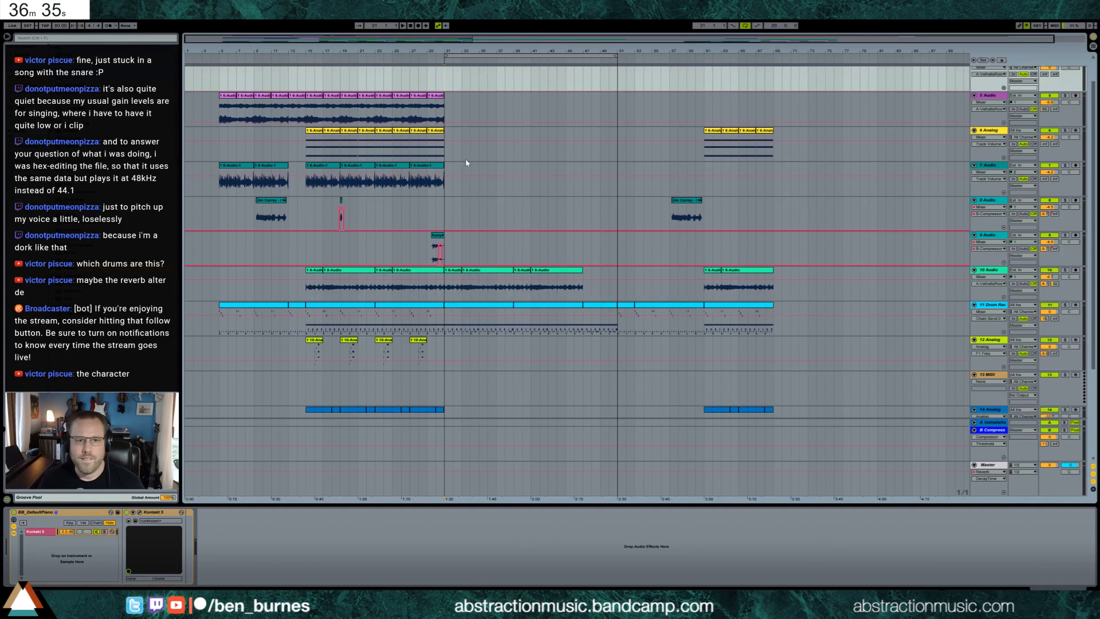
pyautogui.scroll(-8, 471, 174)
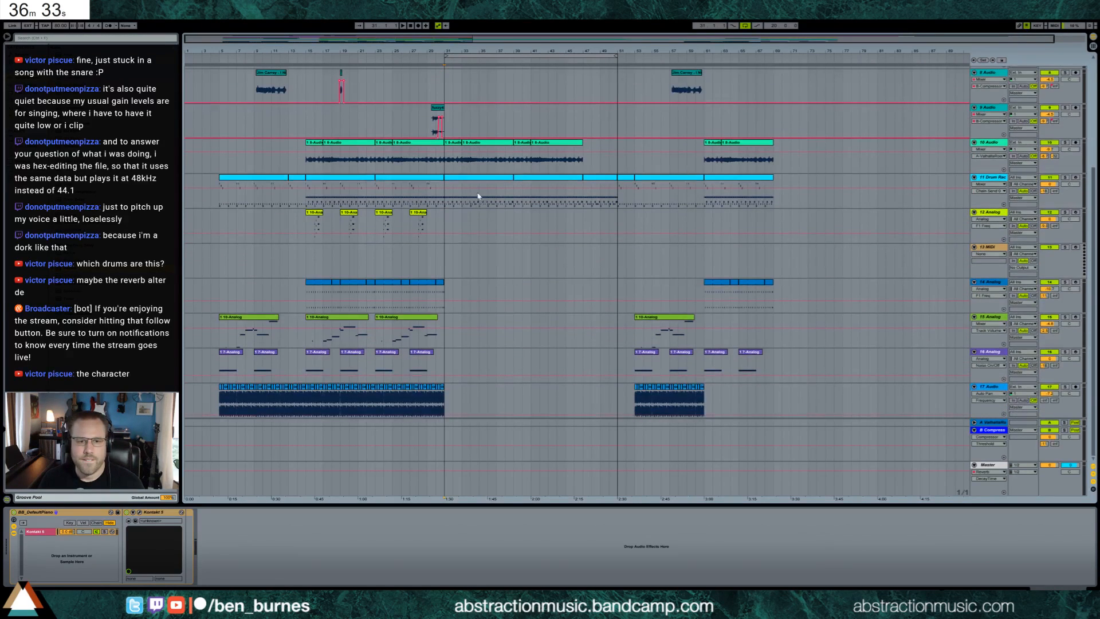
pyautogui.click(446, 256)
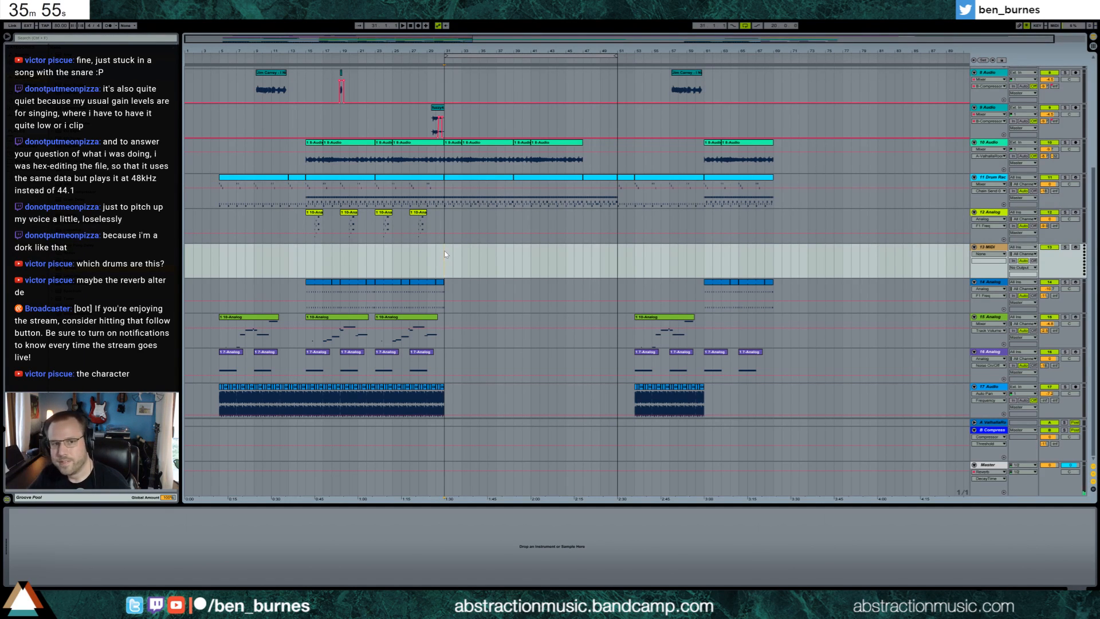
pyautogui.click(418, 25)
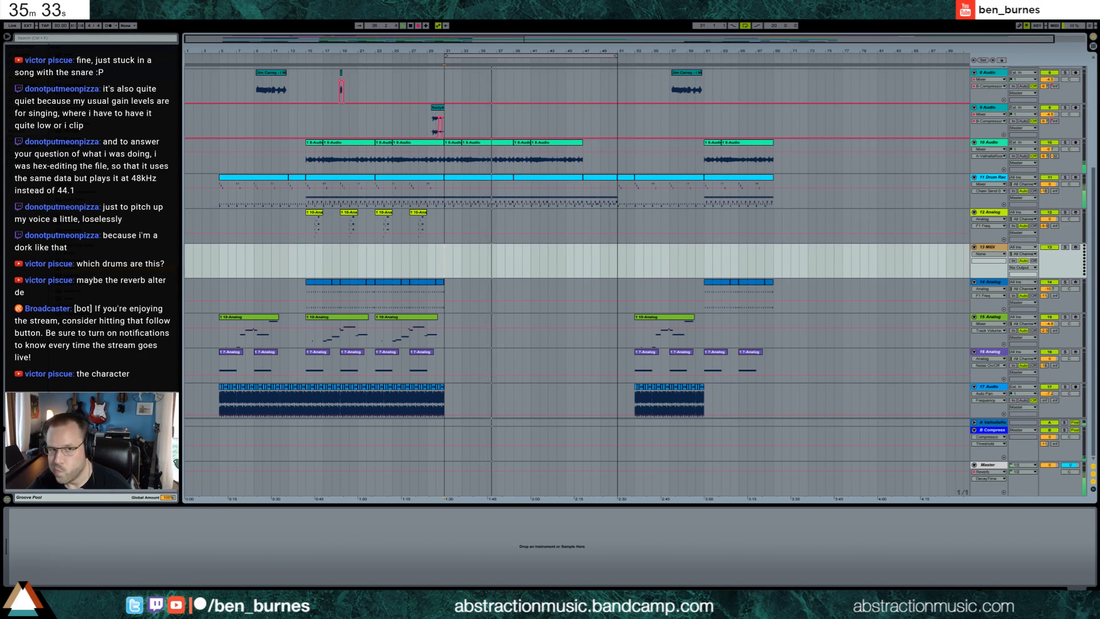
pyautogui.scroll(5, 497, 146)
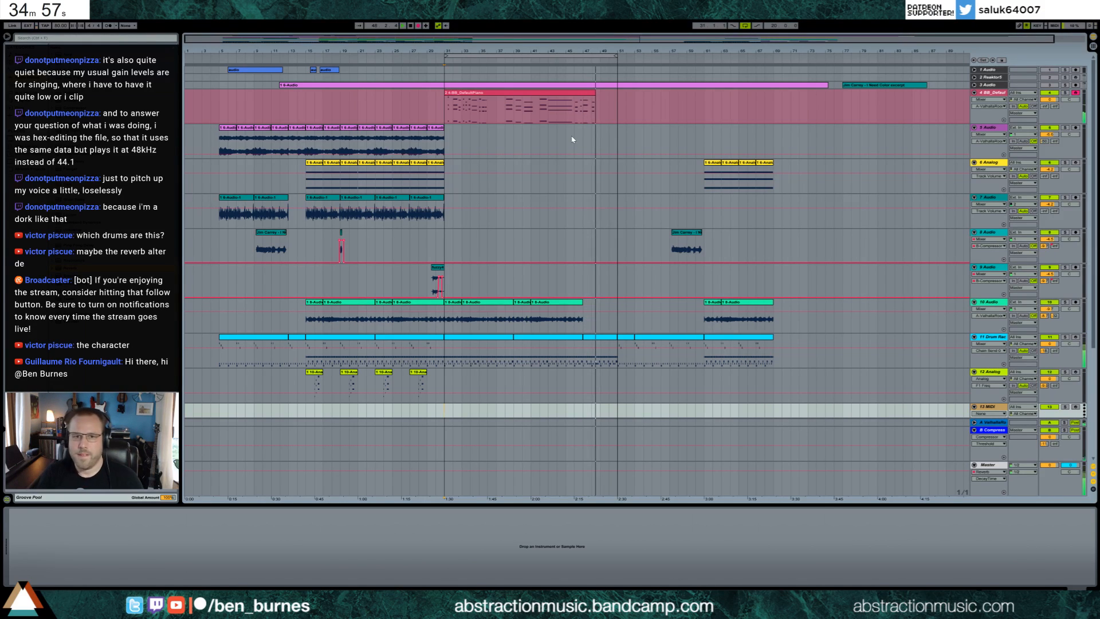
pyautogui.press('space')
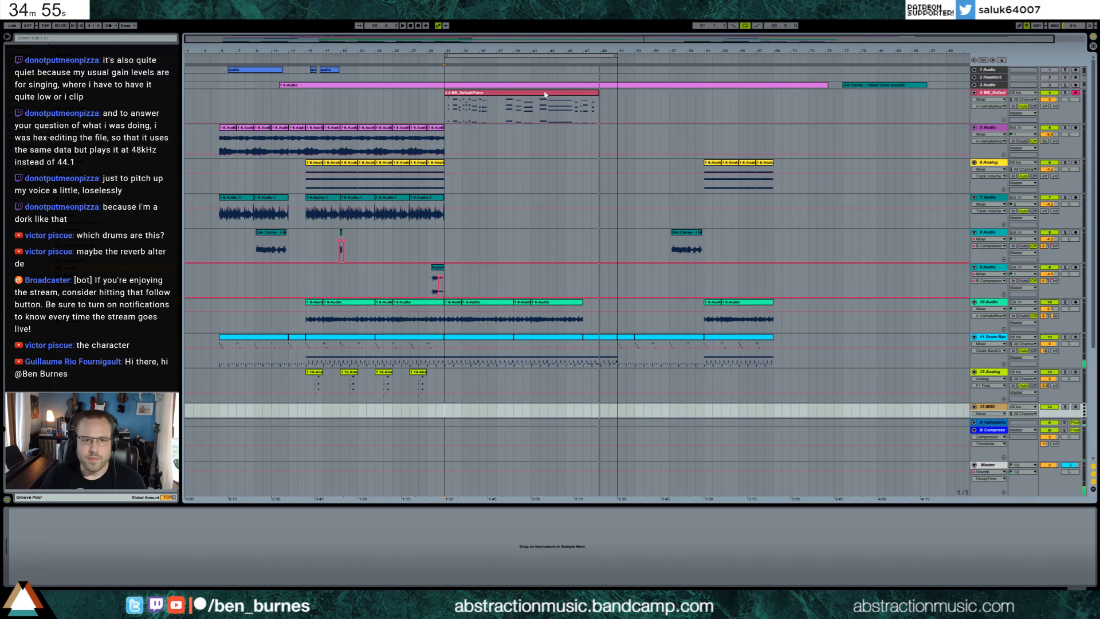
# Step: Delete roughly the first seven bars of the piano recording and move the remaining clip to start at bar 31, opening its notes
pyautogui.moveTo(505, 105); pyautogui.dragTo(444, 106)
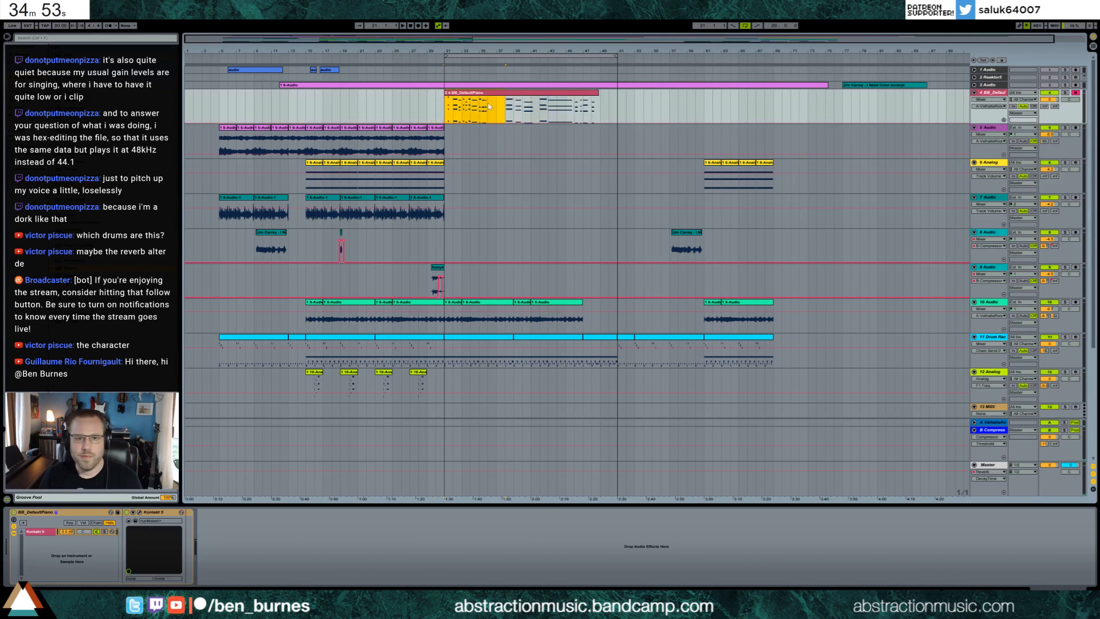
pyautogui.press('Delete')
pyautogui.moveTo(518, 94); pyautogui.dragTo(457, 95)
pyautogui.doubleClick(457, 95)
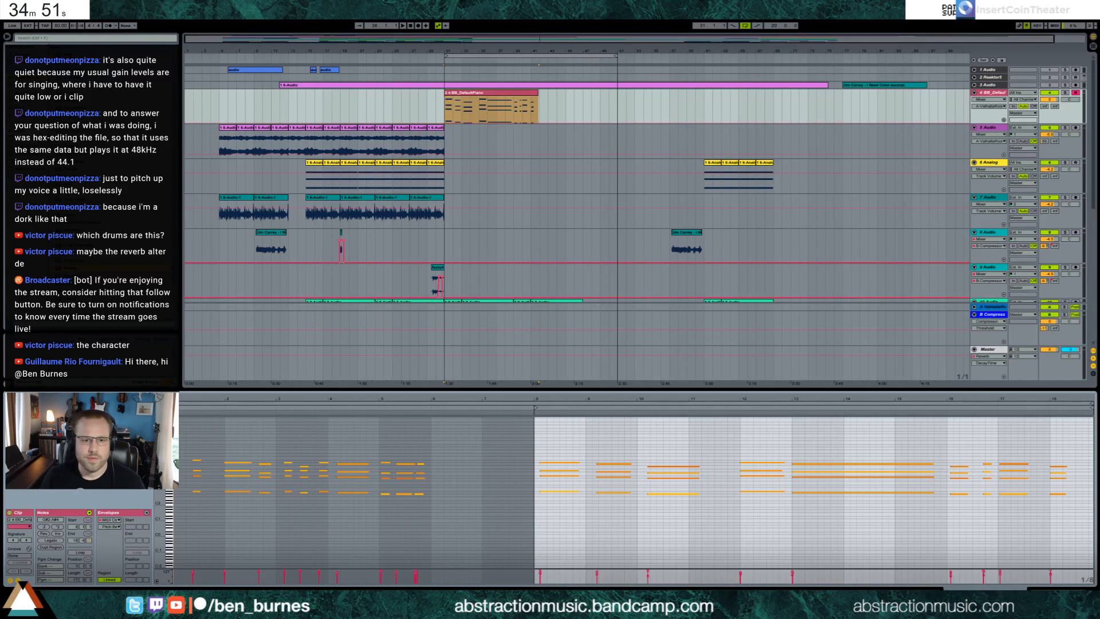
# Step: Align the piano clip's first chord with the clip start at bar 8 and shorten it to about half a beat
pyautogui.moveTo(643, 398); pyautogui.dragTo(593, 456)
pyautogui.moveTo(160, 461)
pyautogui.mouseDown()
pyautogui.moveTo(229, 461)
pyautogui.moveTo(234, 446)
pyautogui.moveTo(237, 552)
pyautogui.mouseUp()
pyautogui.press('Left')
pyautogui.press('Left')
pyautogui.press('Left')
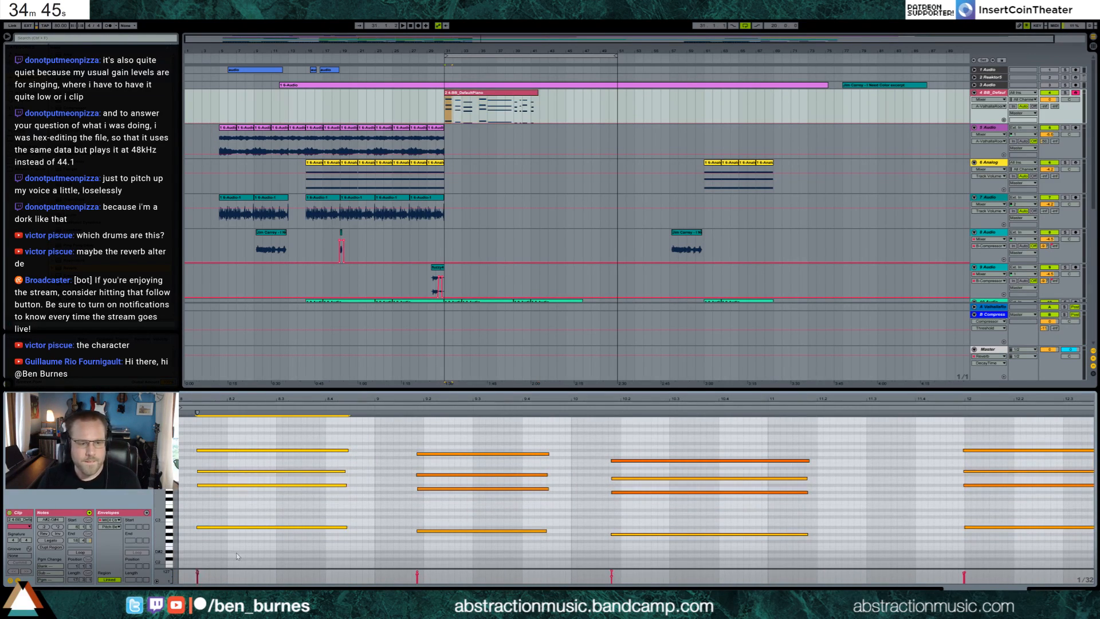
pyautogui.hotkey('shift', 'Left')
pyautogui.hotkey('shift', 'Left')
pyautogui.hotkey('shift', 'Left')
pyautogui.hotkey('shift', 'Left')
pyautogui.hotkey('shift', 'Left')
pyautogui.hotkey('shift', 'Left')
pyautogui.hotkey('shift', 'Left')
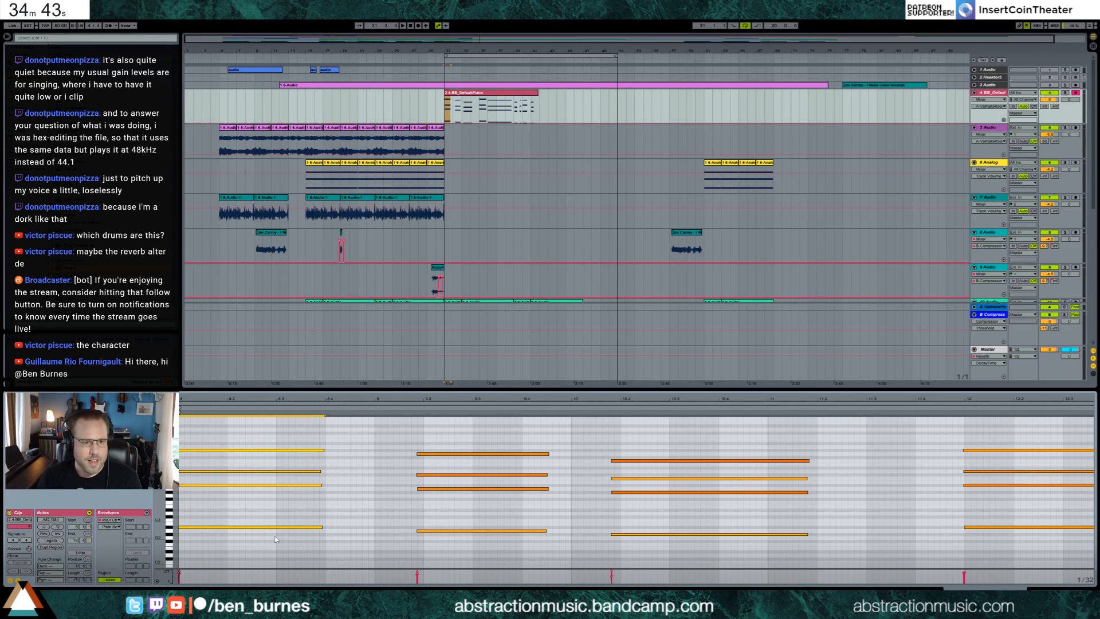
pyautogui.hotkey('shift', 'Left')
pyautogui.hotkey('shift', 'Left')
pyautogui.hotkey('shift', 'Left')
pyautogui.hotkey('shift', 'Left')
pyautogui.hotkey('shift', 'Left')
pyautogui.hotkey('shift', 'Left')
pyautogui.hotkey('shift', 'Left')
# Step: Move the second and third chords earlier together so the second starts just before beat 8.2
pyautogui.hotkey('ctrl', '2')
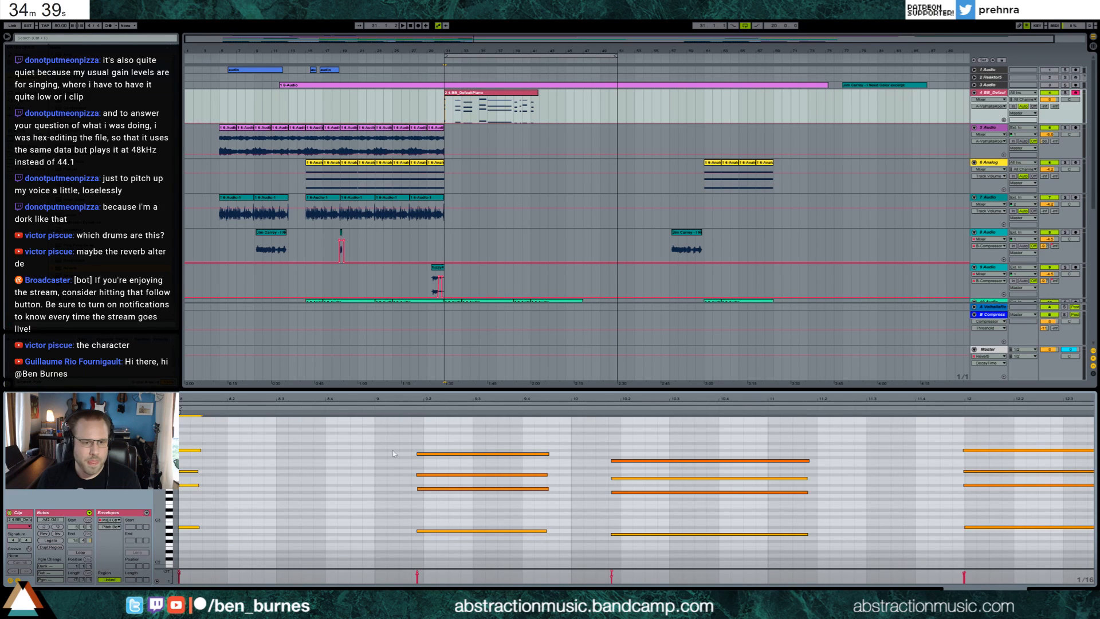
pyautogui.moveTo(393, 454); pyautogui.dragTo(636, 555)
pyautogui.press('Left')
pyautogui.press('Left')
pyautogui.press('Left')
pyautogui.press('Left')
pyautogui.press('Left')
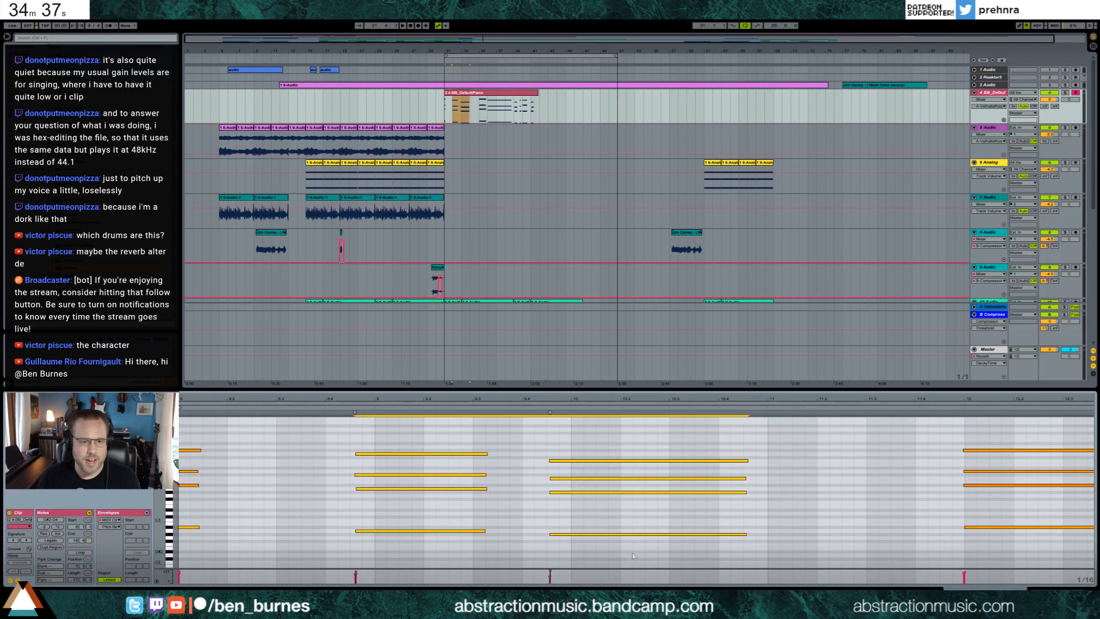
pyautogui.press('Left')
pyautogui.press('Left')
pyautogui.press('Left')
pyautogui.press('Left')
pyautogui.press('Left')
pyautogui.press('Left')
pyautogui.press('Left')
pyautogui.press('Left')
pyautogui.press('Left')
pyautogui.press('Left')
pyautogui.press('Left')
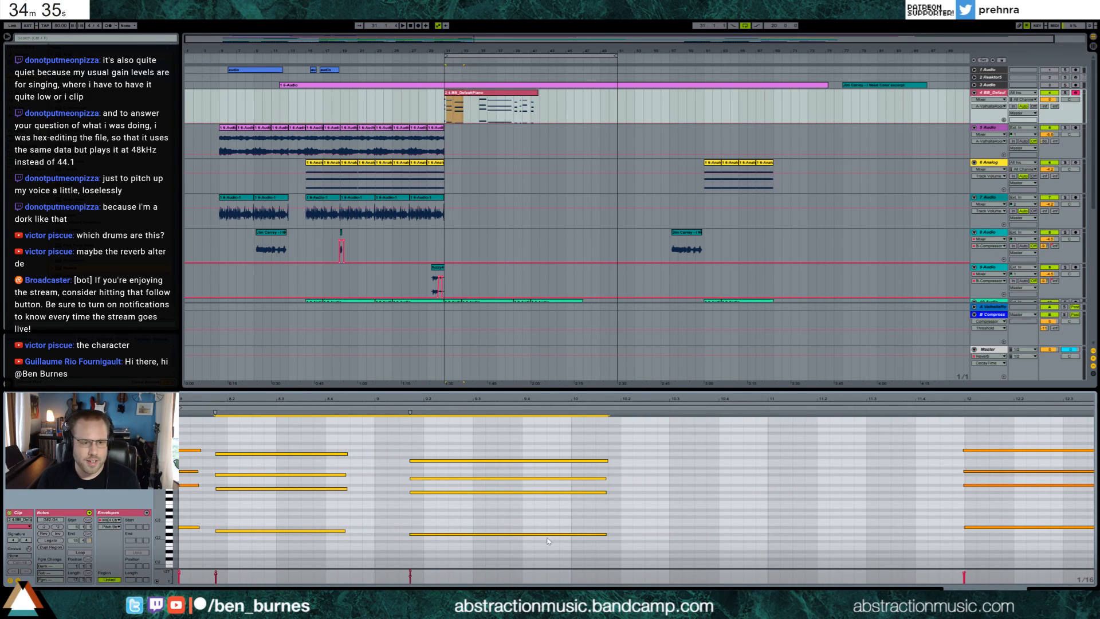
# Step: Shorten the second and third chords together until the second lasts about half a beat
pyautogui.hotkey('shift', 'Left')
pyautogui.hotkey('shift', 'Left')
pyautogui.hotkey('shift', 'Left')
pyautogui.hotkey('shift', 'Left')
pyautogui.hotkey('shift', 'Left')
pyautogui.hotkey('shift', 'Left')
pyautogui.hotkey('shift', 'Left')
pyautogui.hotkey('shift', 'Left')
pyautogui.hotkey('shift', 'Left')
pyautogui.hotkey('shift', 'Left')
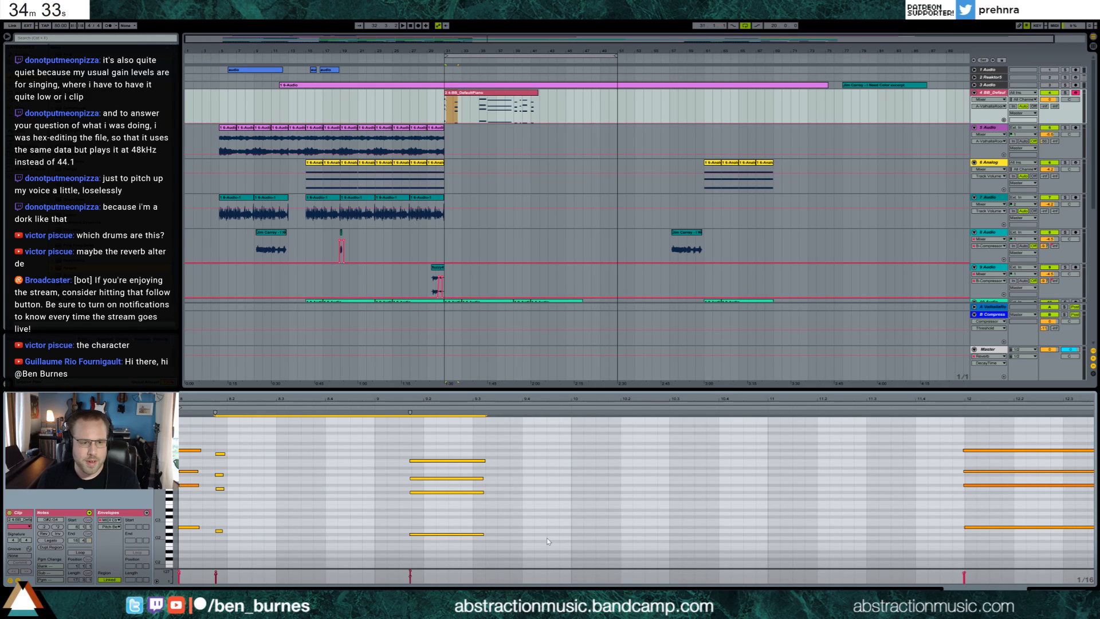
pyautogui.hotkey('shift', 'Right')
# Step: Move the third chord earlier so it starts midway between beats 8.2 and 8.3
pyautogui.moveTo(452, 437); pyautogui.dragTo(463, 545)
pyautogui.press('Left')
pyautogui.press('Left')
pyautogui.press('Left')
pyautogui.press('Left')
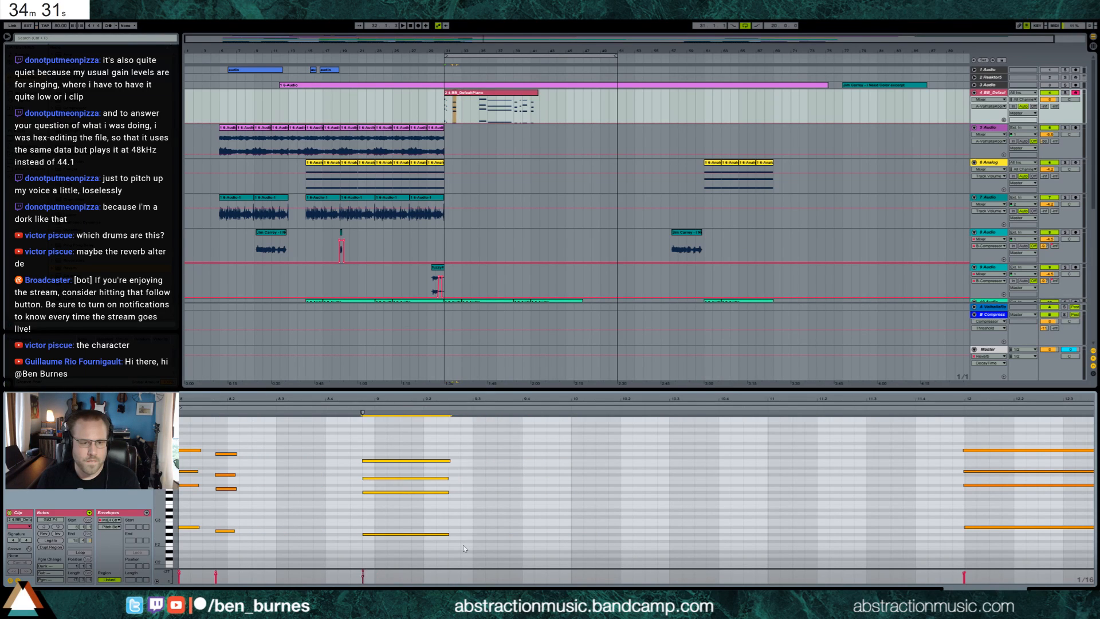
pyautogui.press('Left')
pyautogui.press('Left')
pyautogui.press('Left')
pyautogui.press('Left')
pyautogui.press('Left')
pyautogui.press('Left')
pyautogui.press('Left')
pyautogui.press('Left')
pyautogui.press('Left')
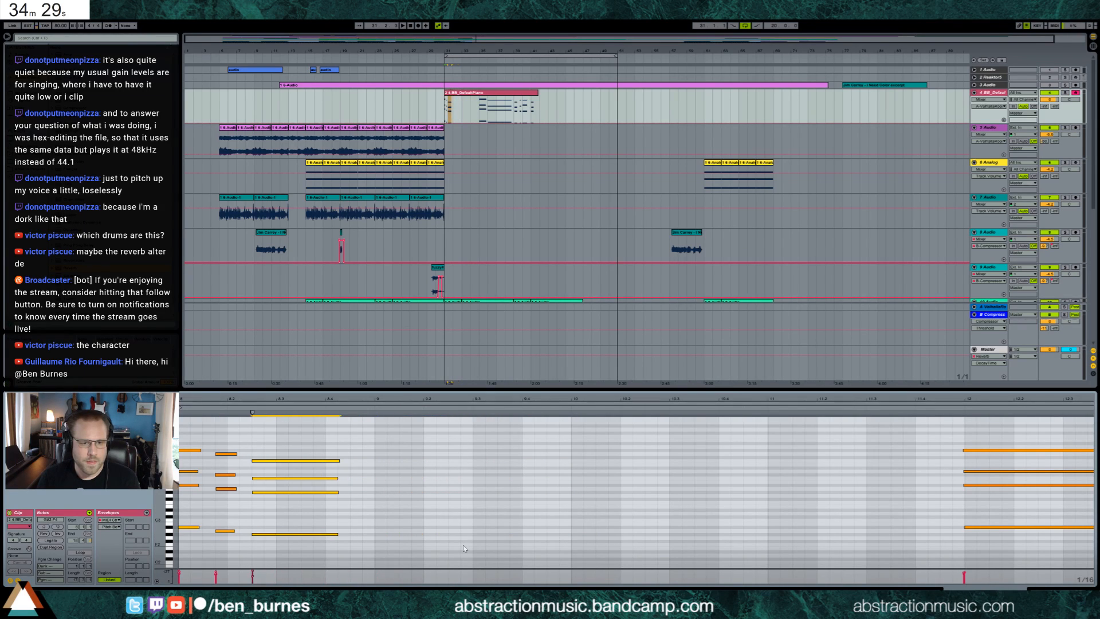
# Step: Lengthen the third chord so it ends just before beat 9.4
pyautogui.hotkey('shift', 'Right')
pyautogui.hotkey('shift', 'Right')
pyautogui.hotkey('shift', 'Right')
pyautogui.hotkey('shift', 'Right')
pyautogui.hotkey('shift', 'Right')
pyautogui.hotkey('shift', 'Right')
pyautogui.hotkey('shift', 'Right')
pyautogui.hotkey('shift', 'Right')
pyautogui.hotkey('shift', 'Right')
pyautogui.hotkey('shift', 'Right')
pyautogui.hotkey('shift', 'Right')
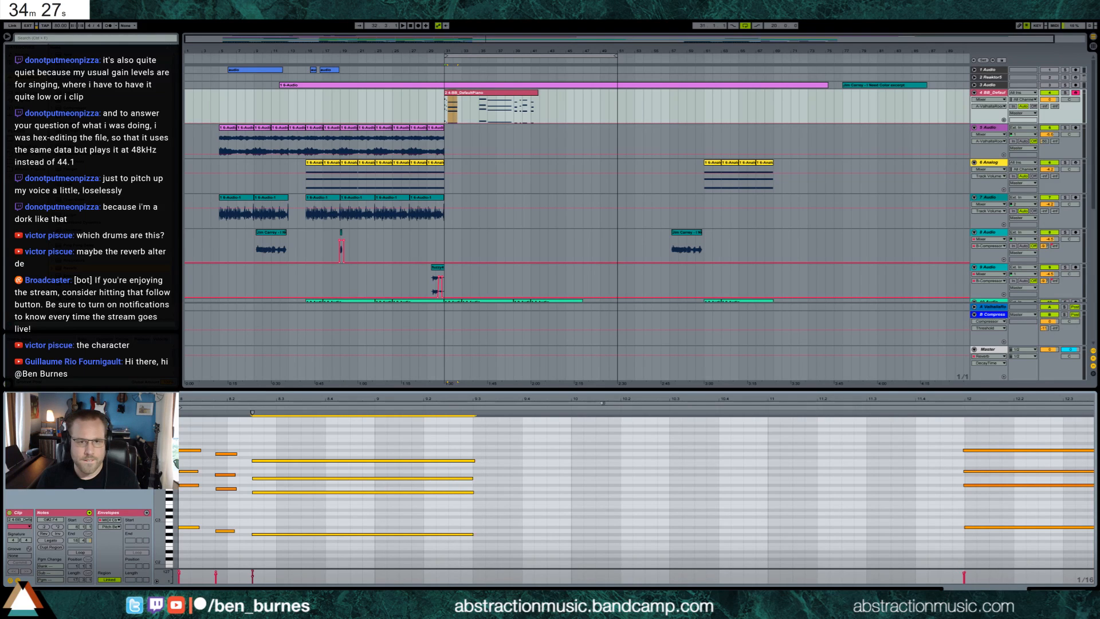
pyautogui.hotkey('shift', 'Right')
pyautogui.hotkey('shift', 'Right')
pyautogui.hotkey('shift', 'Right')
# Step: Move the fourth and fifth chords earlier so the fourth starts at bar 10, and shorten the fourth to about half a beat
pyautogui.press('-')
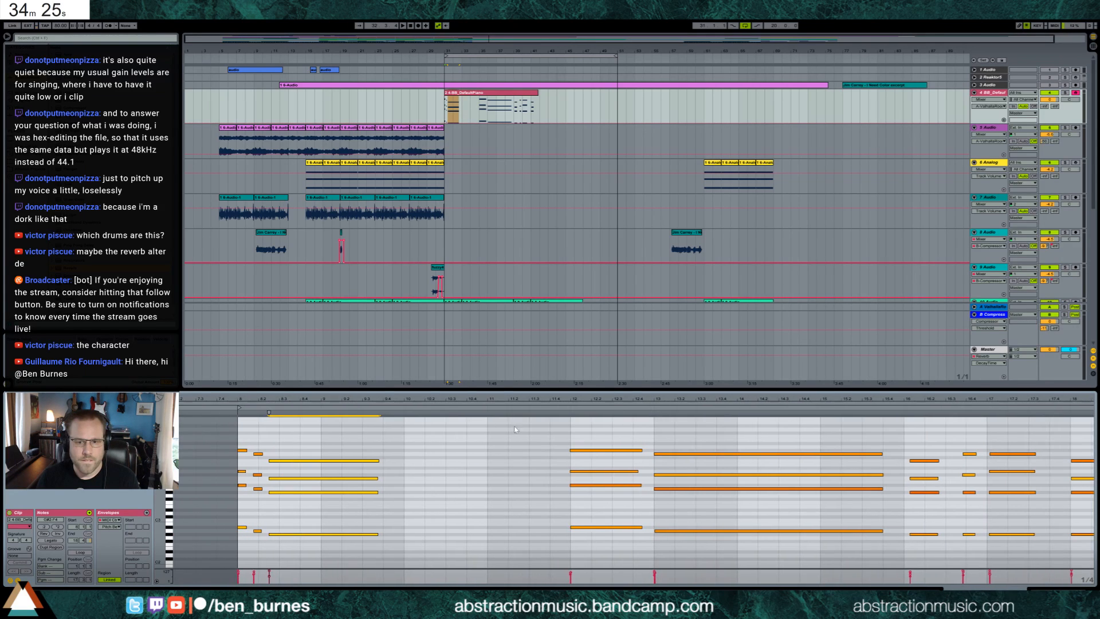
pyautogui.moveTo(599, 436); pyautogui.dragTo(886, 537)
pyautogui.press('Left')
pyautogui.press('Left')
pyautogui.press('Left')
pyautogui.press('Left')
pyautogui.press('Left')
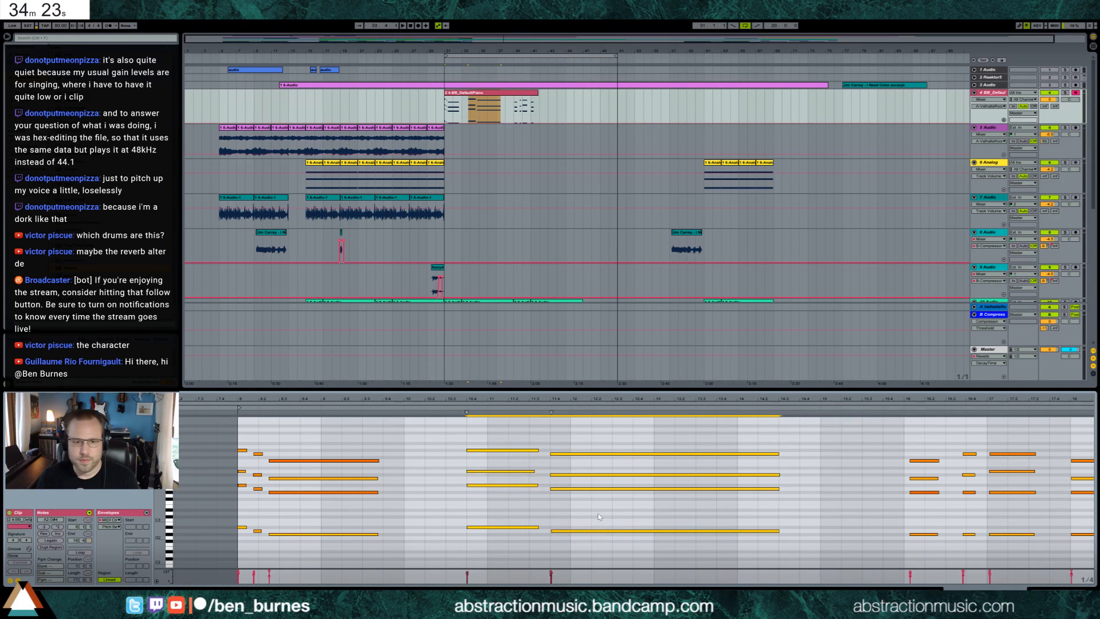
pyautogui.press('Left')
pyautogui.press('Left')
pyautogui.press('Left')
pyautogui.moveTo(430, 425); pyautogui.dragTo(442, 549)
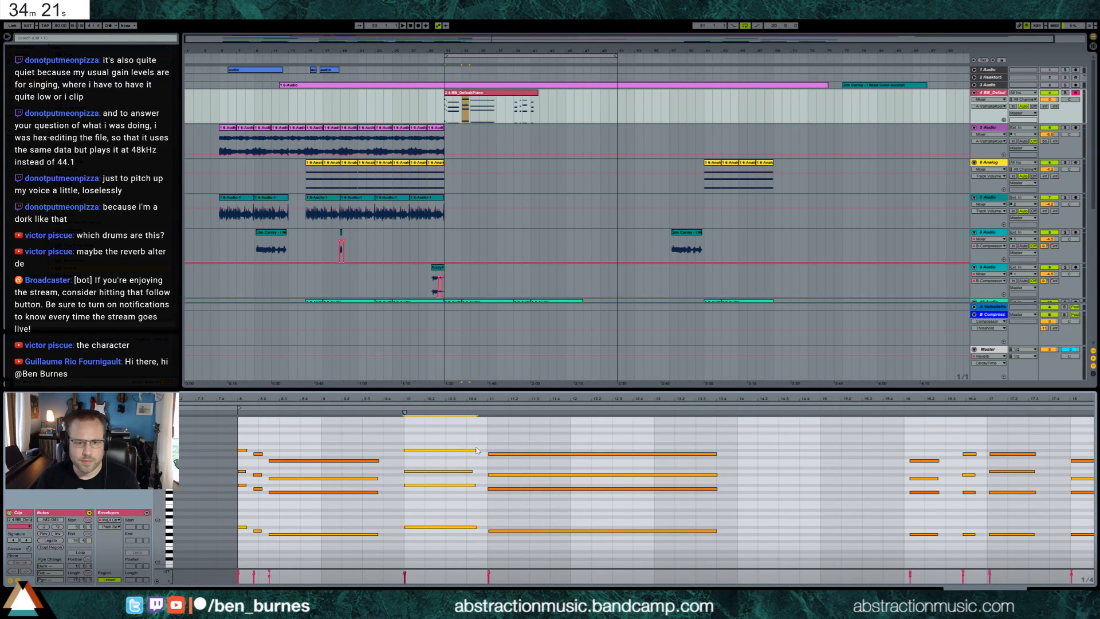
pyautogui.moveTo(476, 452); pyautogui.dragTo(414, 453)
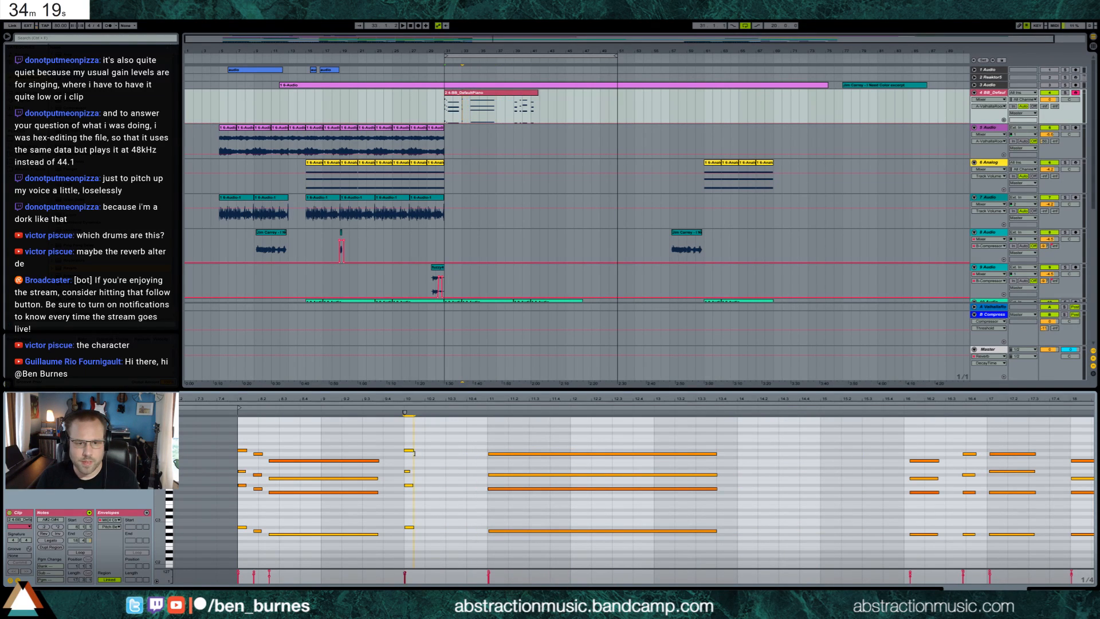
# Step: Move the long fifth chord earlier so it starts midway between beats 10.2 and 10.3
pyautogui.moveTo(505, 438); pyautogui.dragTo(535, 552)
pyautogui.press('Left')
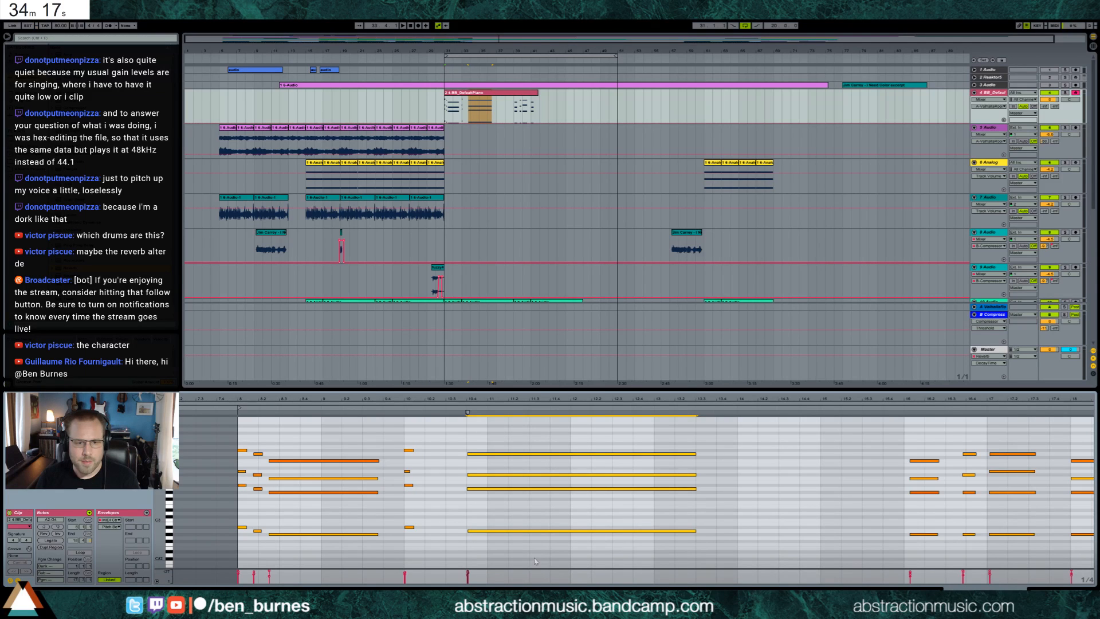
pyautogui.hotkey('alt', 'Left')
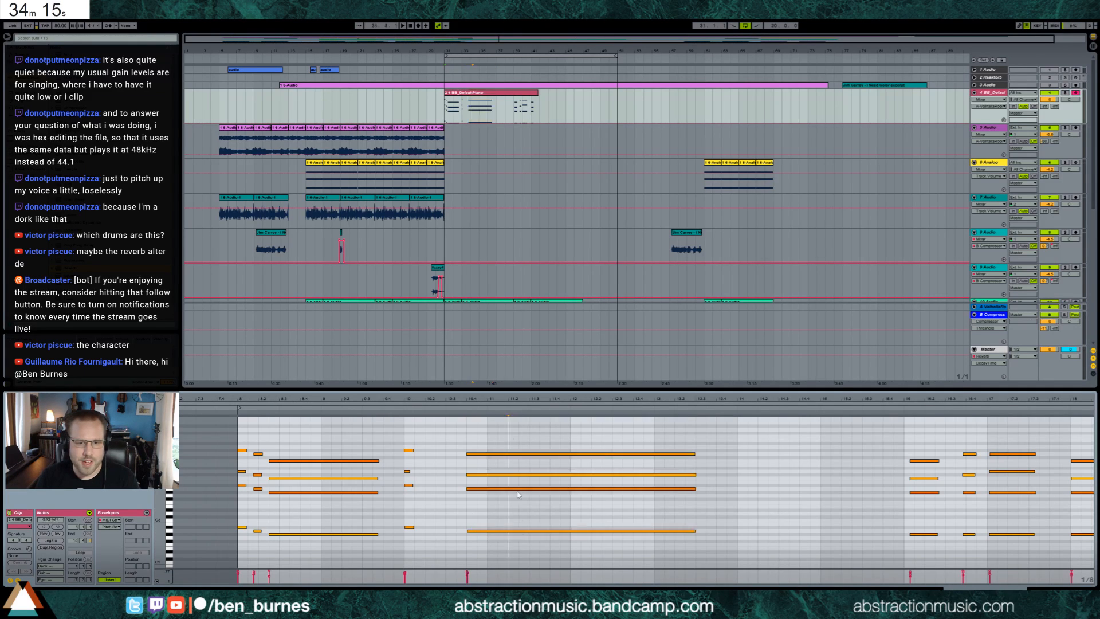
pyautogui.press('Left')
pyautogui.press('Left')
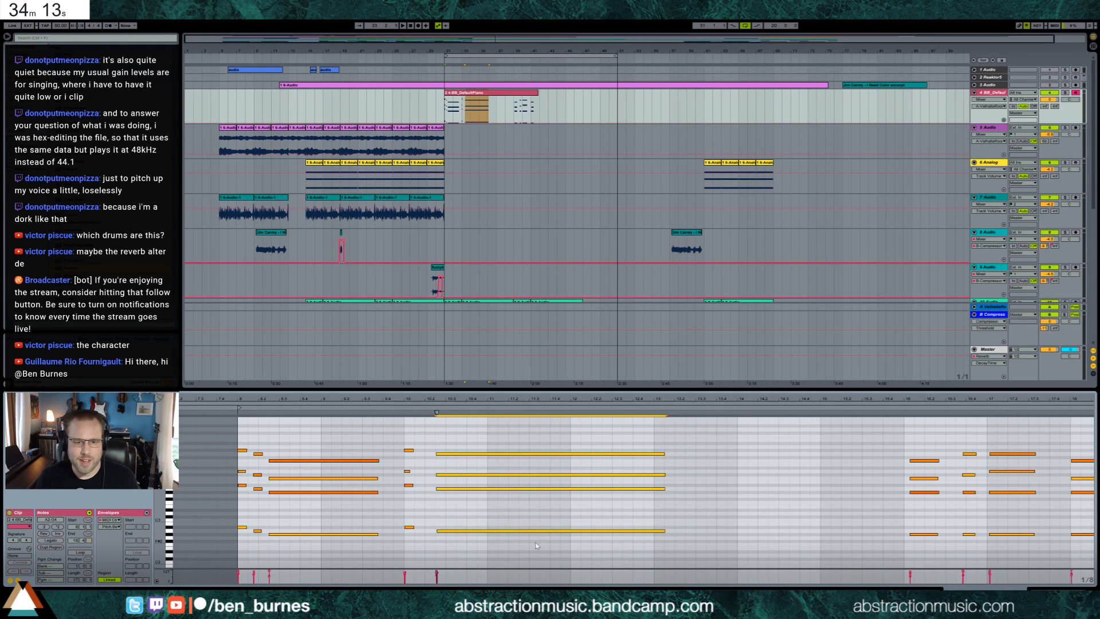
# Step: Shorten the fifth chord to about one beat
pyautogui.hotkey('shift', 'Left')
pyautogui.hotkey('shift', 'Left')
pyautogui.hotkey('shift', 'Left')
pyautogui.hotkey('shift', 'Left')
pyautogui.hotkey('shift', 'Left')
pyautogui.hotkey('shift', 'Left')
pyautogui.hotkey('shift', 'Left')
pyautogui.hotkey('shift', 'Left')
pyautogui.hotkey('shift', 'Left')
pyautogui.hotkey('shift', 'Left')
pyautogui.hotkey('shift', 'Left')
pyautogui.hotkey('shift', 'Left')
pyautogui.hotkey('shift', 'Left')
pyautogui.hotkey('shift', 'Left')
pyautogui.hotkey('shift', 'Left')
pyautogui.hotkey('shift', 'Left')
pyautogui.hotkey('shift', 'Left')
pyautogui.hotkey('shift', 'Left')
pyautogui.hotkey('shift', 'Left')
pyautogui.hotkey('shift', 'Left')
pyautogui.hotkey('shift', 'Left')
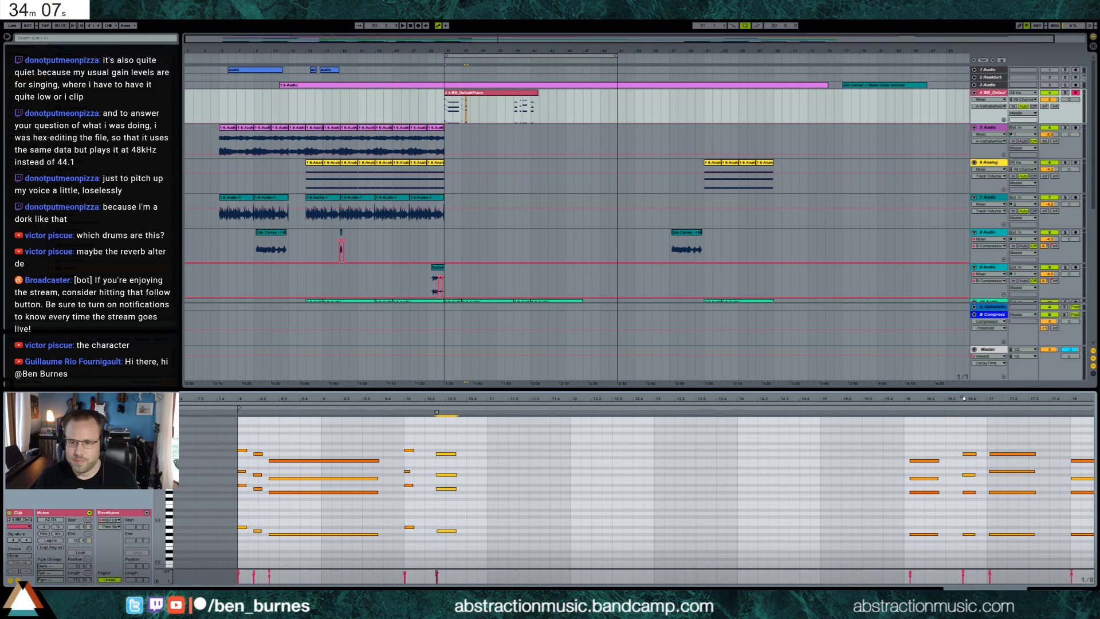
# Step: Listen to the remaining piano chords between bars 16 and 18 from several starting points
pyautogui.moveTo(963, 397); pyautogui.dragTo(922, 400)
pyautogui.click(939, 406)
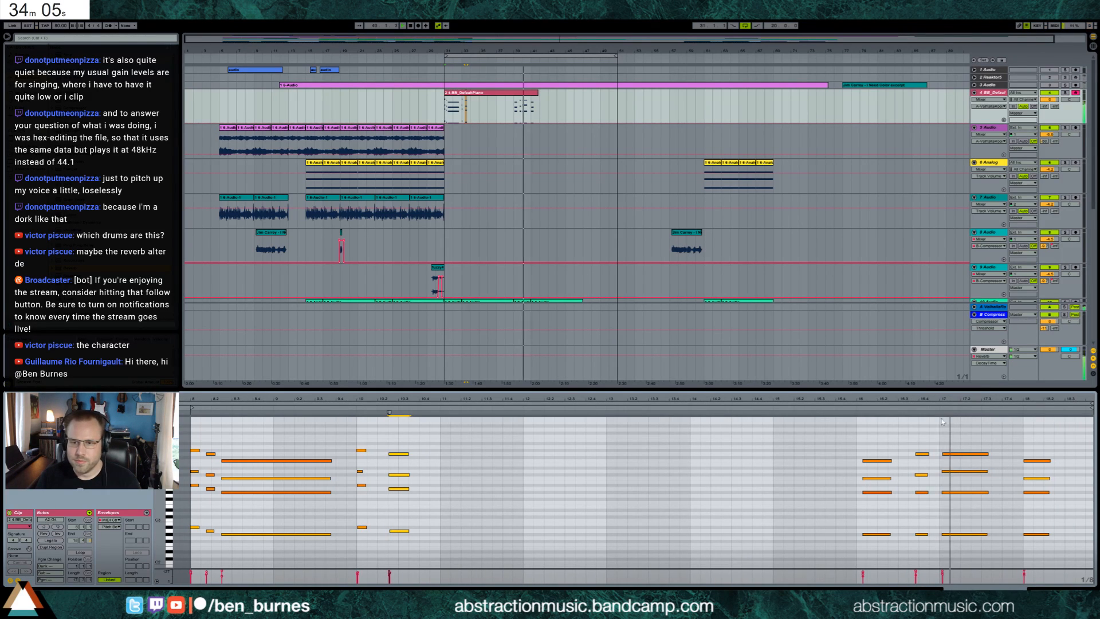
pyautogui.click(913, 407)
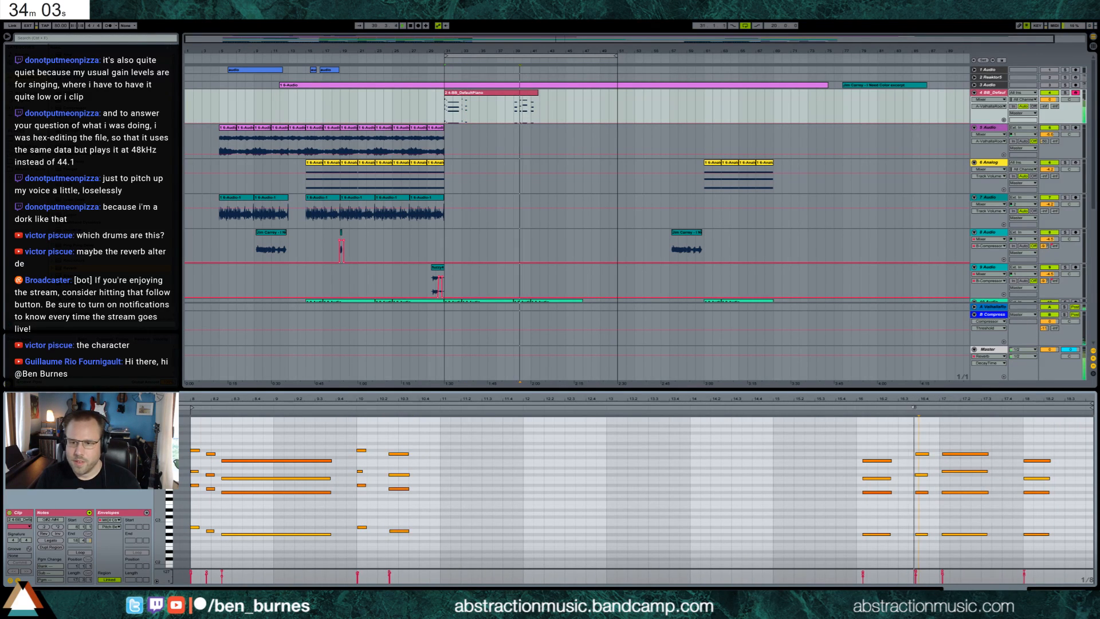
pyautogui.click(858, 407)
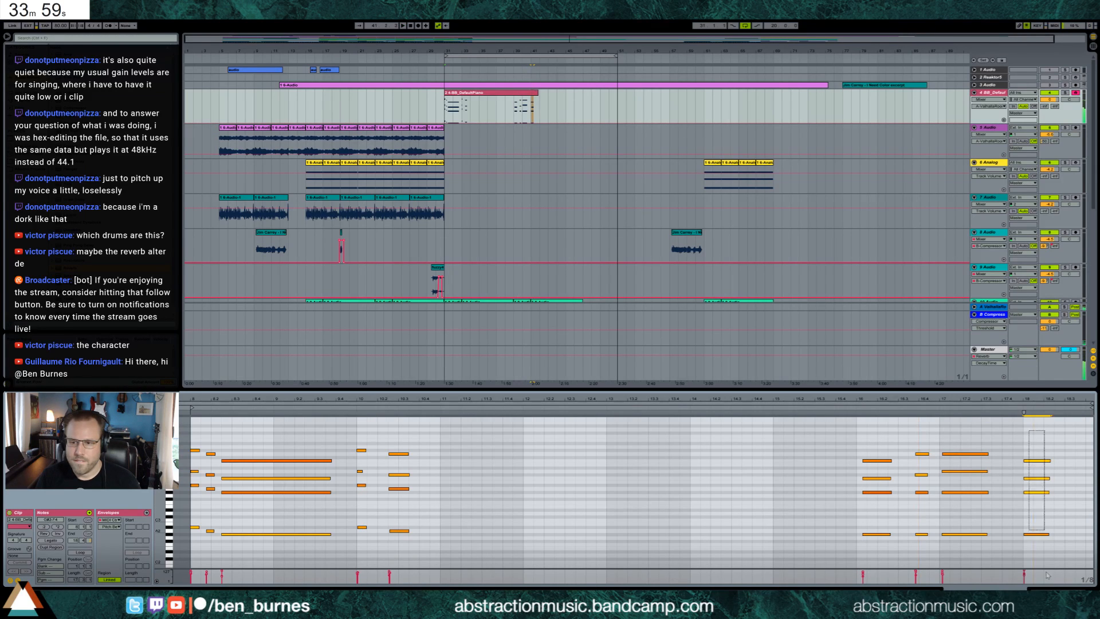
# Step: Copy the bar 17 chord to beat 10.4 and lengthen the copy to end shortly after beat 11.4
pyautogui.moveTo(983, 553); pyautogui.dragTo(955, 458)
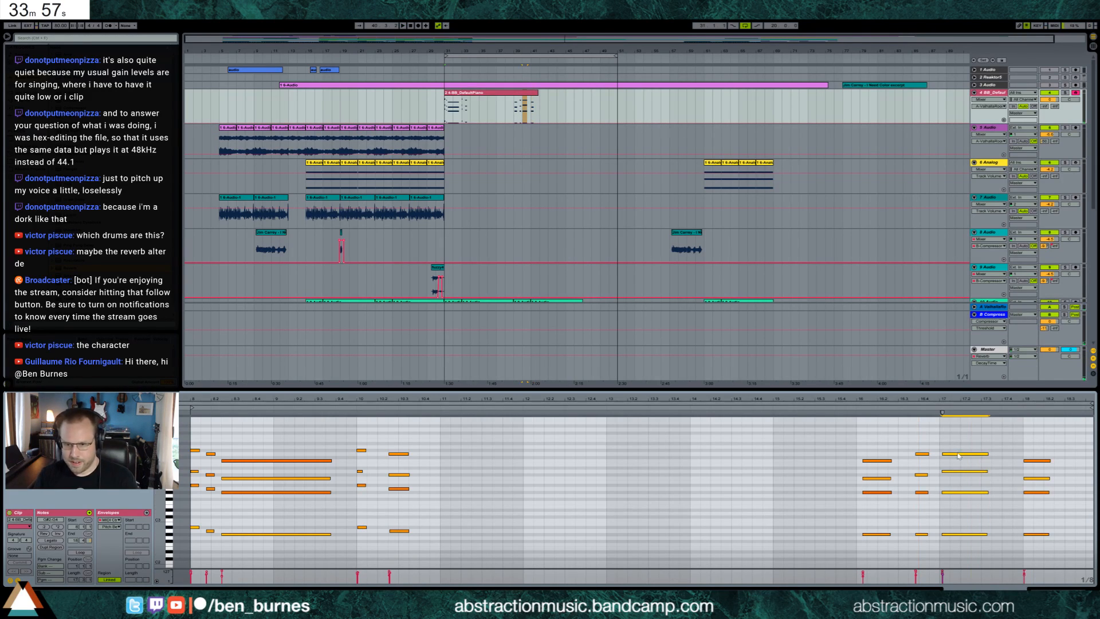
pyautogui.click(418, 457)
pyautogui.hotkey('ctrl', 'v')
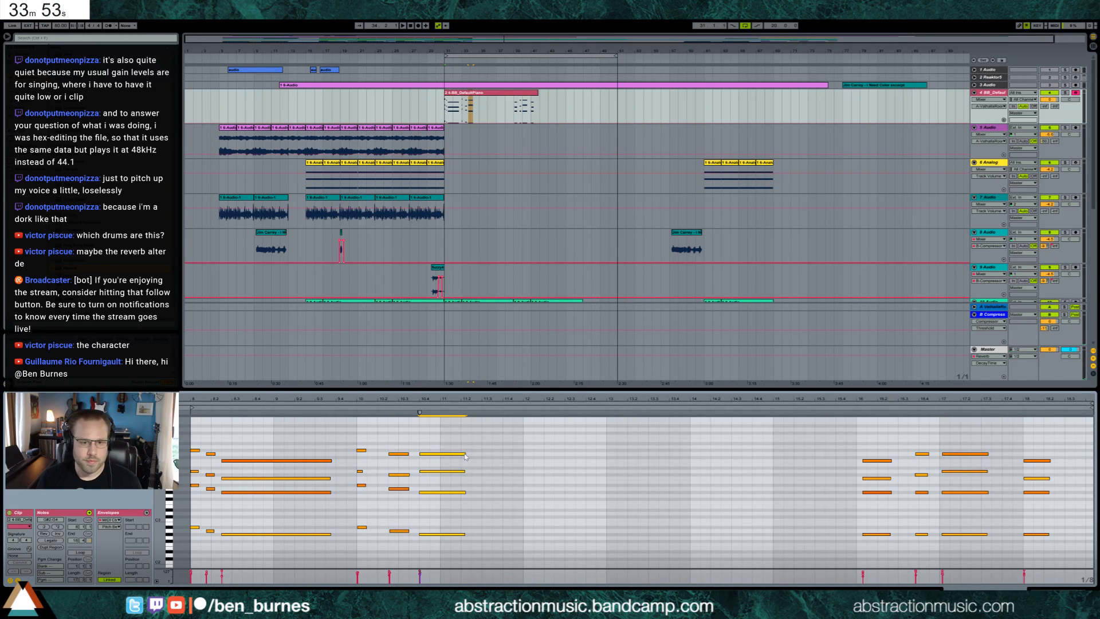
pyautogui.moveTo(465, 453); pyautogui.dragTo(512, 464)
# Step: Delete the leftover chords late in the piano clip and cut the clip off at about bar 35
pyautogui.moveTo(797, 426); pyautogui.dragTo(1060, 544)
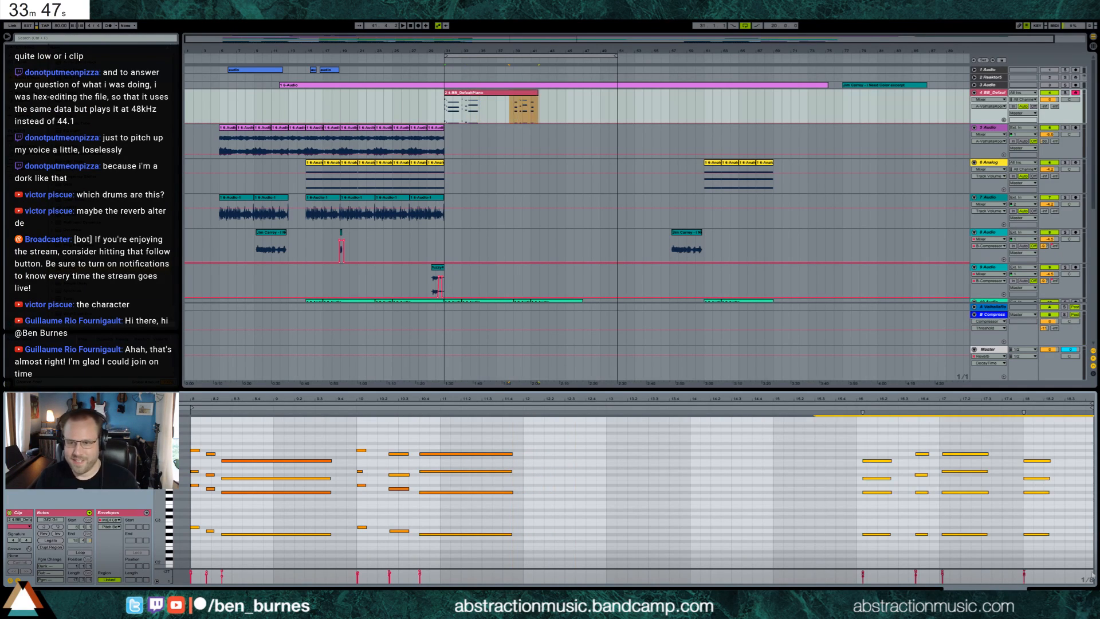
pyautogui.press('Delete')
pyautogui.moveTo(483, 108); pyautogui.dragTo(539, 108)
pyautogui.press('Delete')
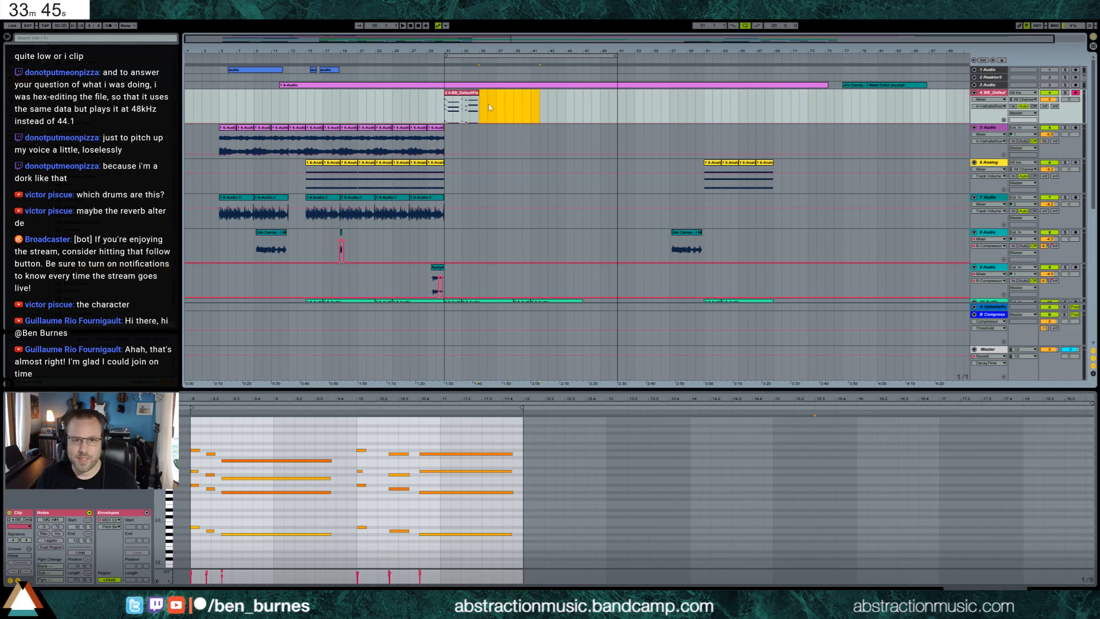
# Step: Play the edited piano clip from bar 31 and adjust the send levels of its track
pyautogui.click(471, 98)
pyautogui.press('space')
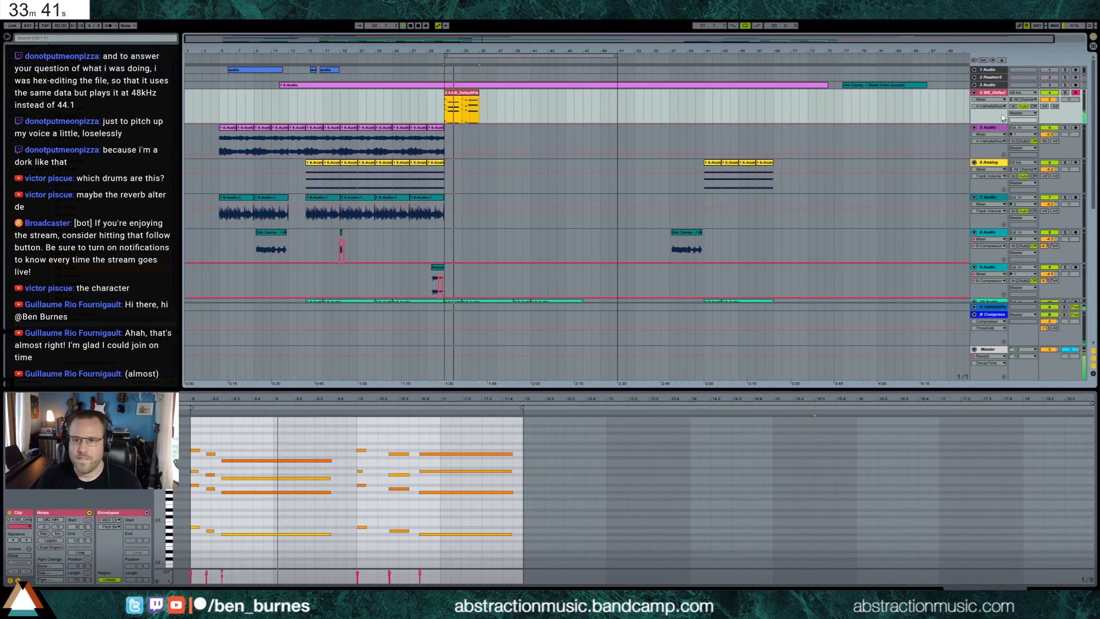
pyautogui.press('space')
pyautogui.click(1054, 107)
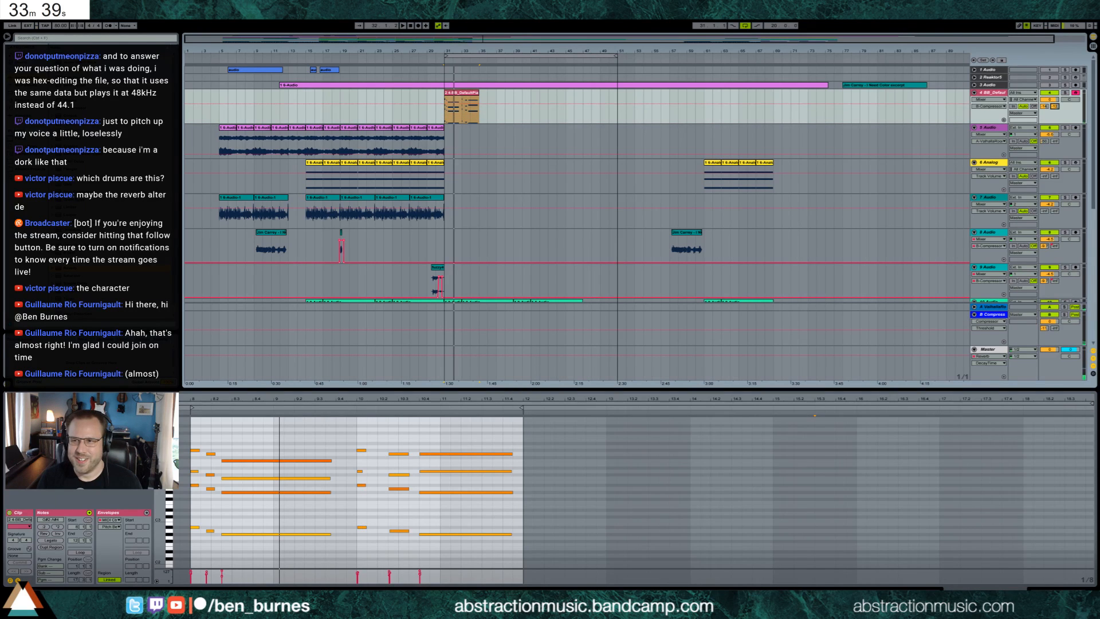
pyautogui.moveTo(1045, 107); pyautogui.dragTo(1045, 110)
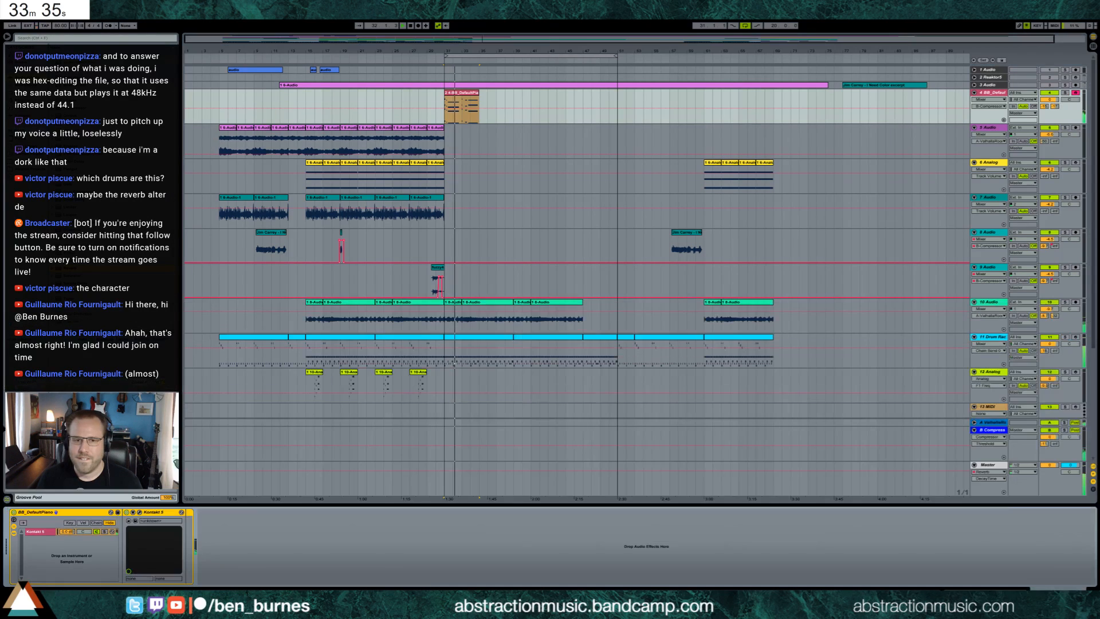
pyautogui.hotkey('shift', 'Tab')
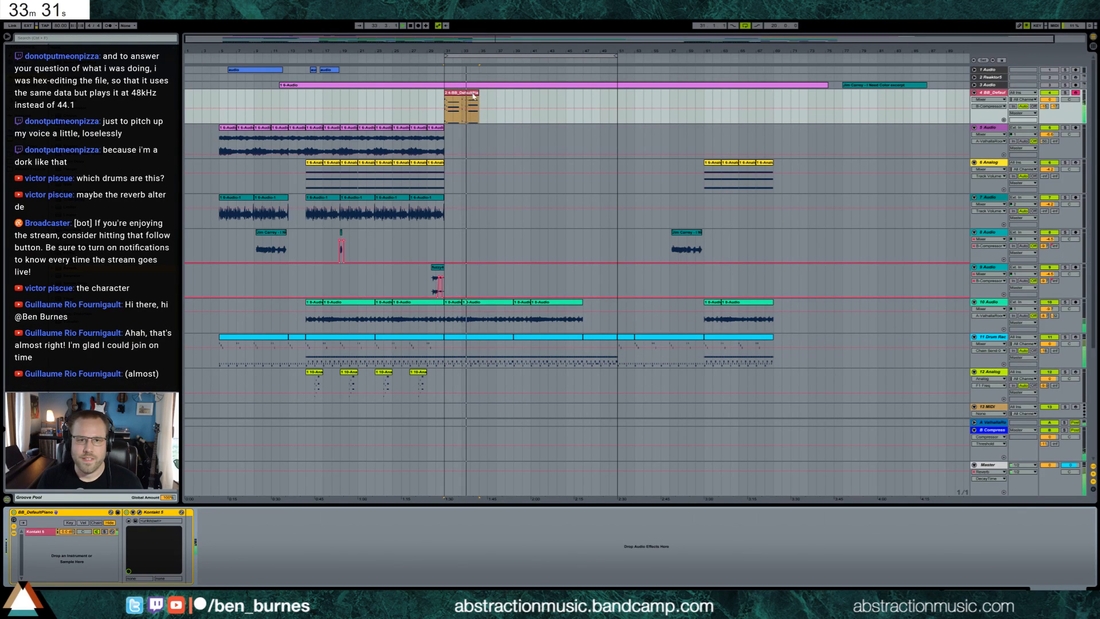
# Step: Move the last two chords of the piano clip earlier so the first of them starts just before beat 10.2
pyautogui.doubleClick(456, 109)
pyautogui.moveTo(381, 444); pyautogui.dragTo(464, 541)
pyautogui.press('Left')
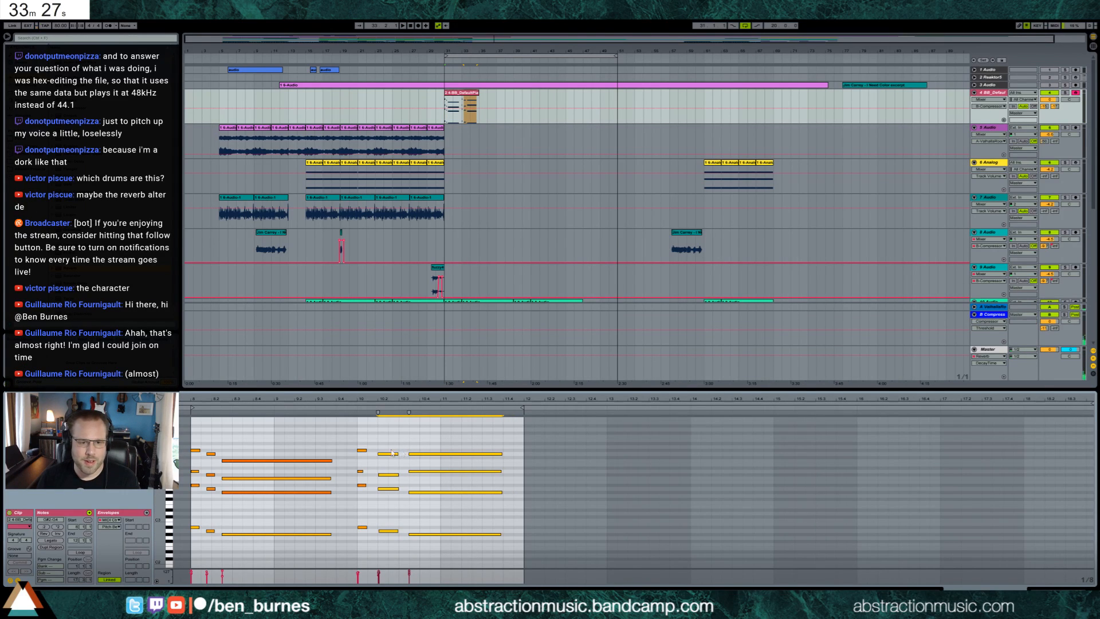
pyautogui.moveTo(383, 454); pyautogui.dragTo(377, 456)
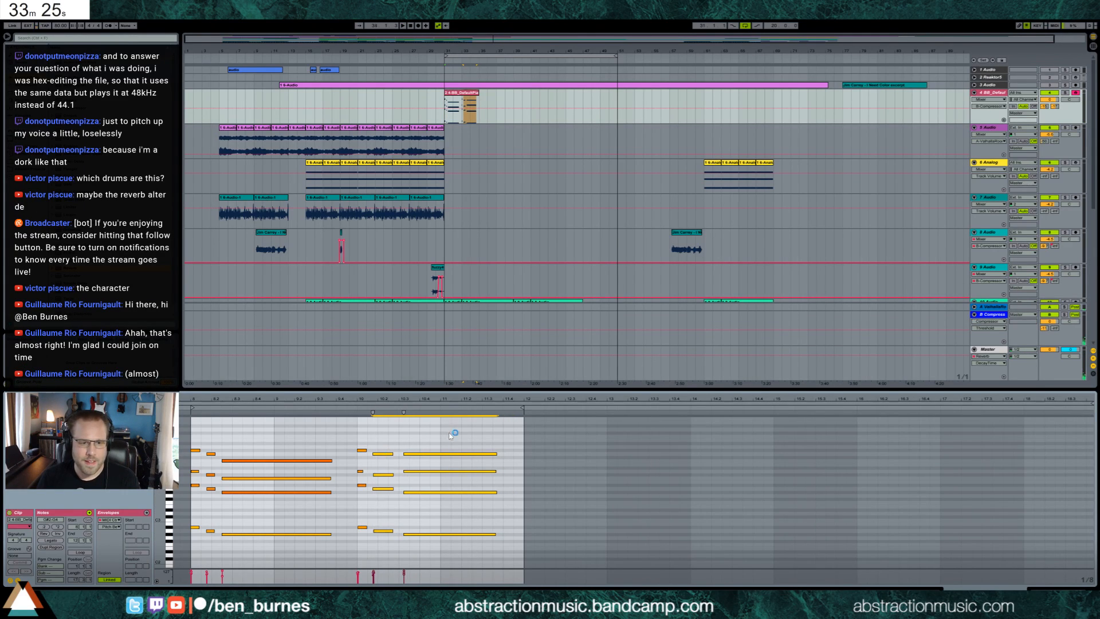
# Step: Move the last chord to midway between beats 10.2 and 10.3, and shorten the chord before it to about half a beat
pyautogui.moveTo(451, 430); pyautogui.dragTo(451, 534)
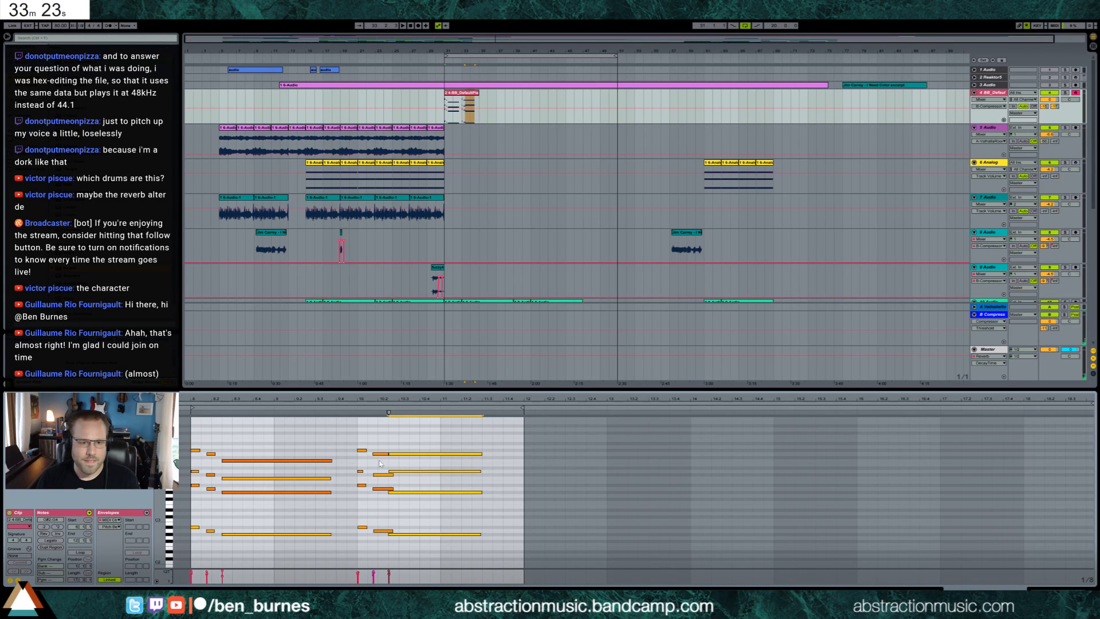
pyautogui.moveTo(378, 443); pyautogui.dragTo(390, 558)
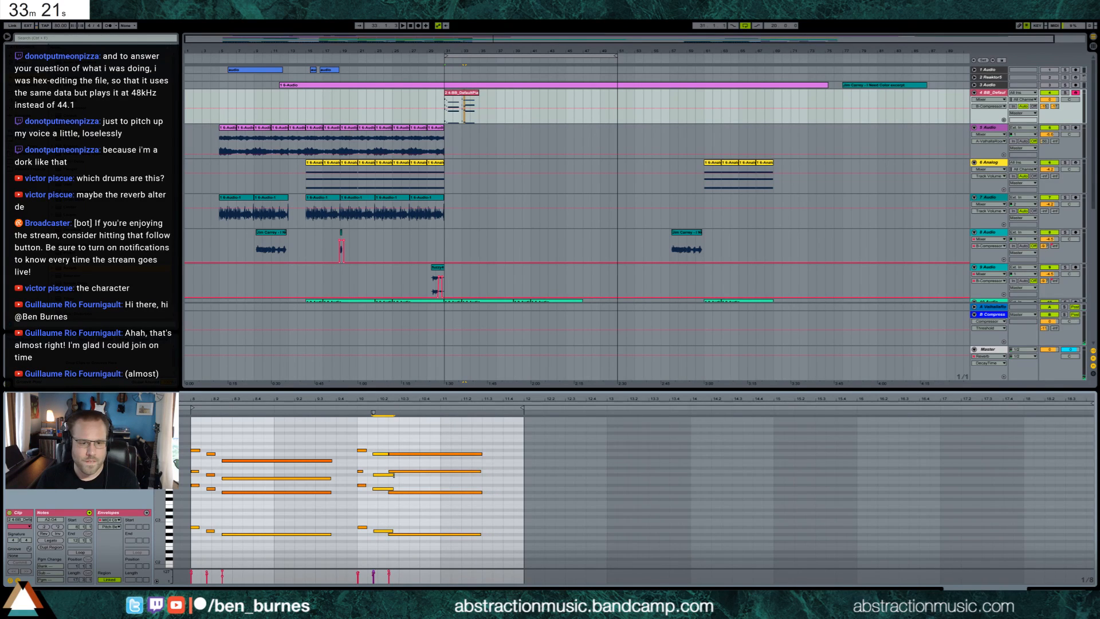
pyautogui.moveTo(394, 475)
pyautogui.mouseDown()
pyautogui.moveTo(384, 479)
pyautogui.moveTo(384, 453)
pyautogui.moveTo(407, 497)
pyautogui.mouseUp()
# Step: Raise the second-lowest note of the last chord by two semitones and play back from that chord
pyautogui.click(378, 453)
pyautogui.click(384, 462)
pyautogui.press('Up')
pyautogui.press('Up')
pyautogui.click(385, 409)
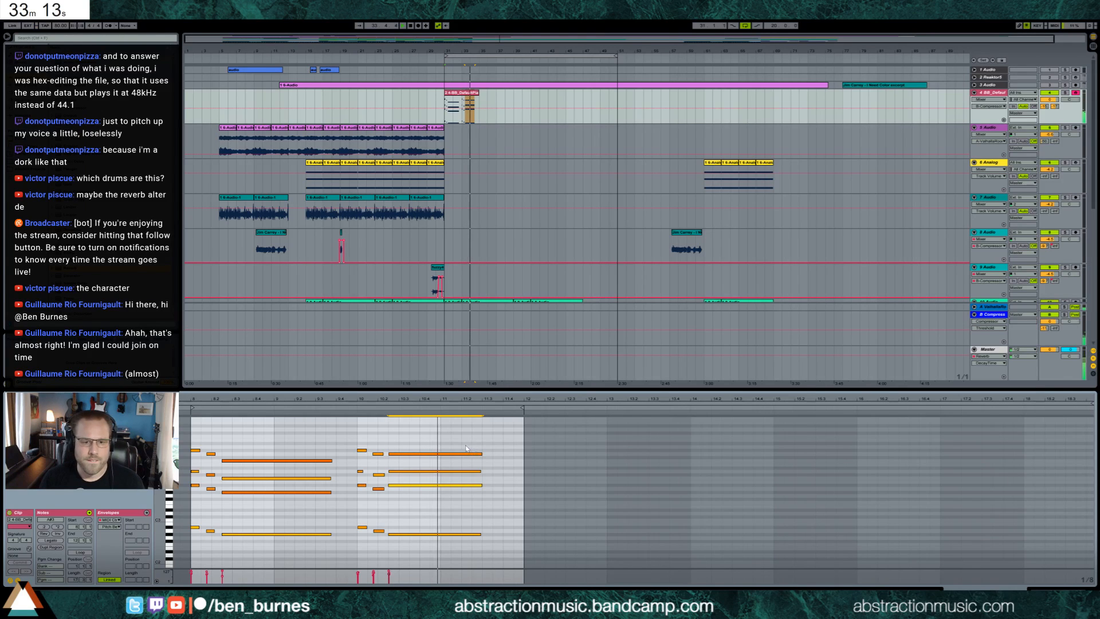
# Step: Adjust the piano track's send level, repeat the edited piano clip three times up to bar 47, and play from bar 31
pyautogui.moveTo(1054, 107); pyautogui.dragTo(1055, 113)
pyautogui.click(461, 92)
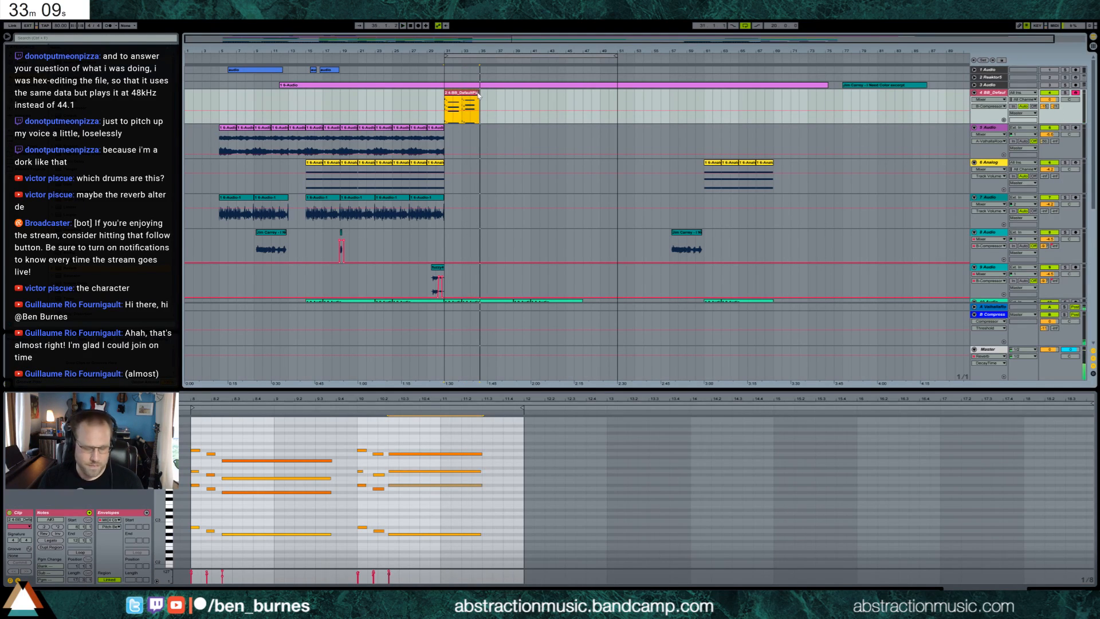
pyautogui.hotkey('ctrl', 'd')
pyautogui.hotkey('ctrl', 'd')
pyautogui.hotkey('ctrl', 'd')
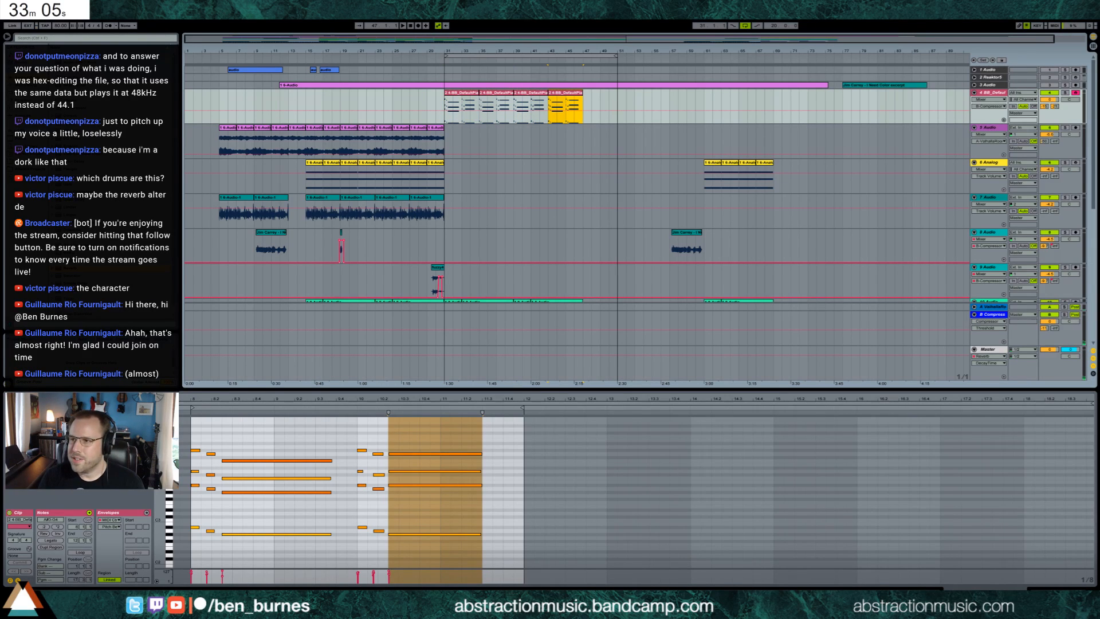
pyautogui.click(444, 101)
pyautogui.press('space')
pyautogui.hotkey('shift', 'Tab')
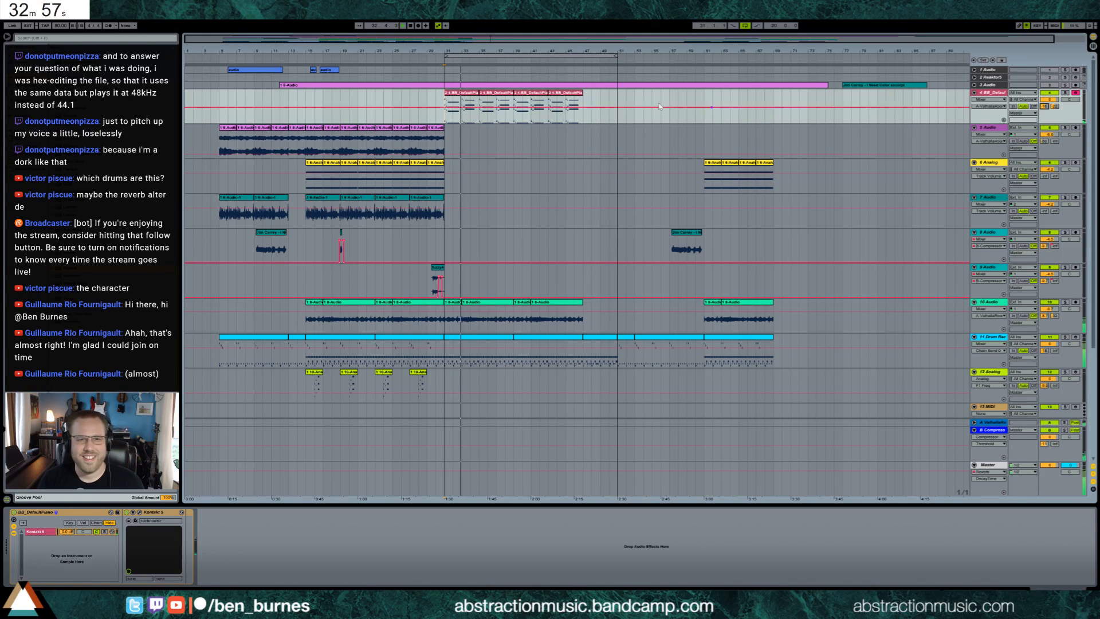
# Step: Loop the first piano clip over its bars 8 to 12 and extend it to bar 49, replacing the copies
pyautogui.click(468, 95)
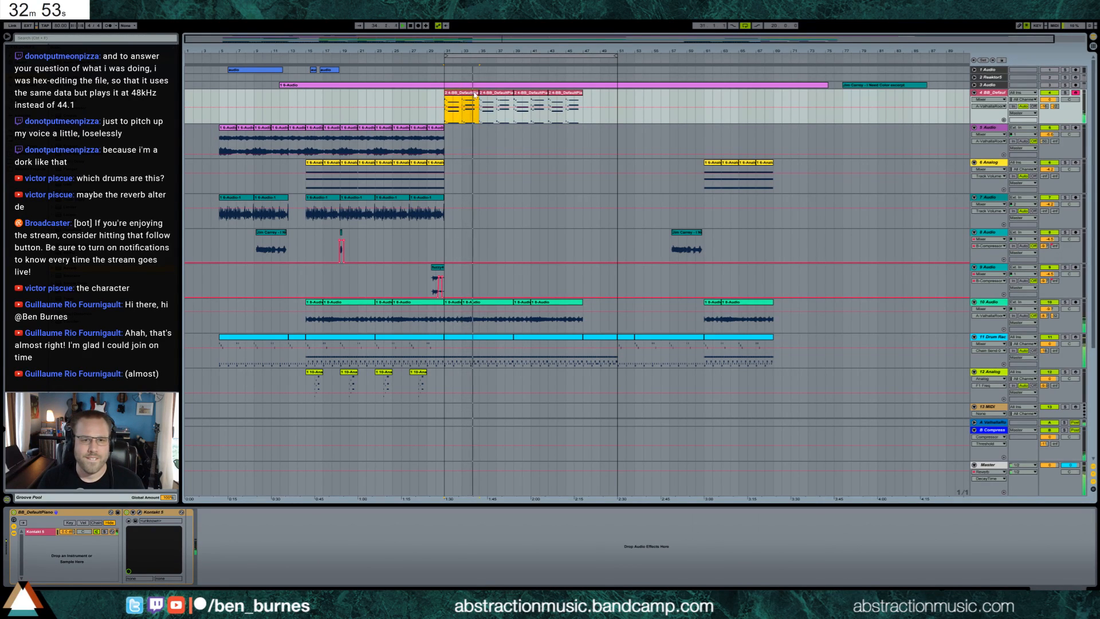
pyautogui.doubleClick(475, 95)
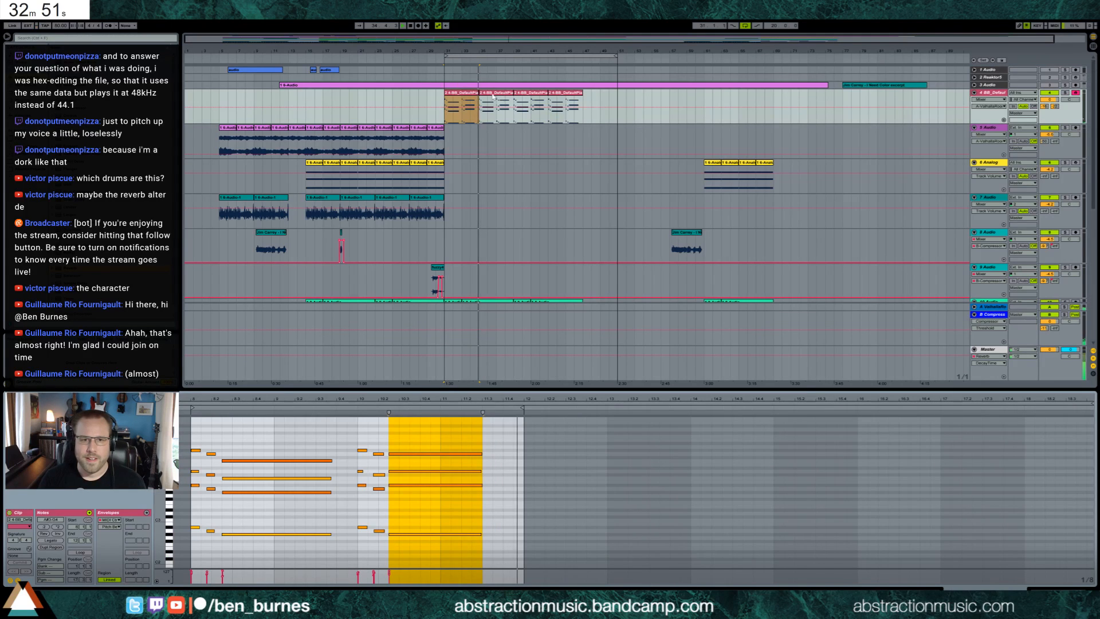
pyautogui.click(475, 94)
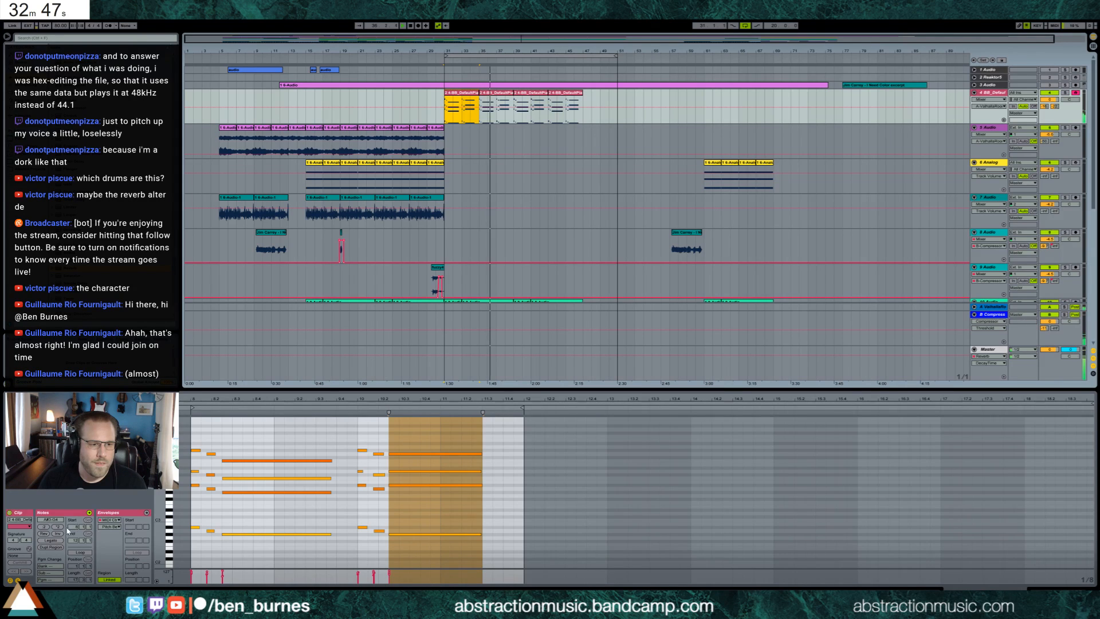
pyautogui.click(80, 552)
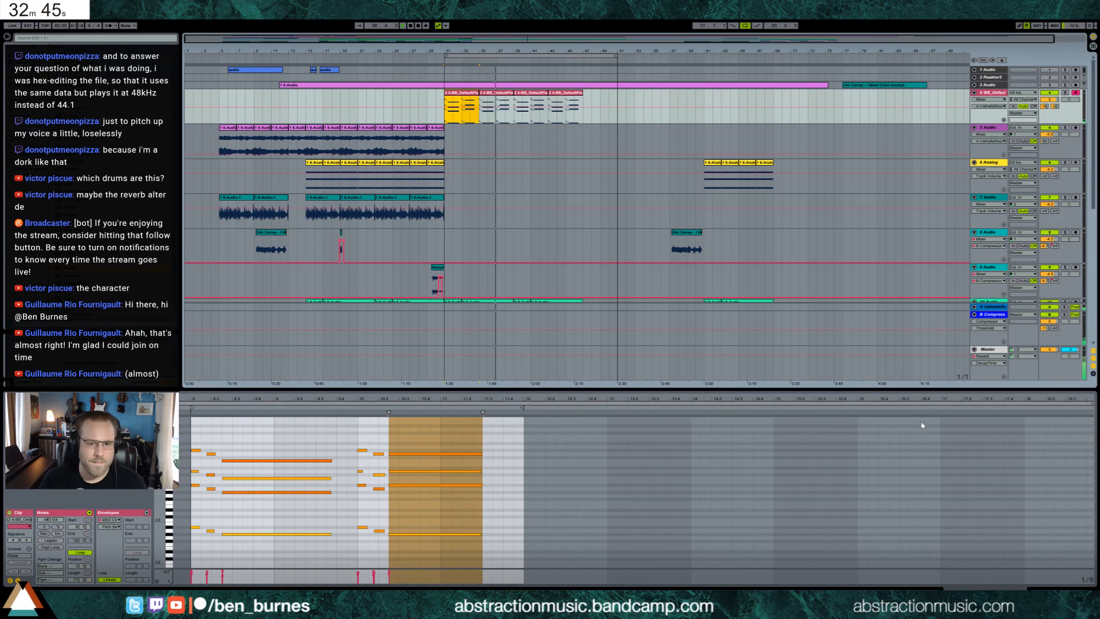
pyautogui.moveTo(1090, 404); pyautogui.dragTo(523, 420)
pyautogui.press('-')
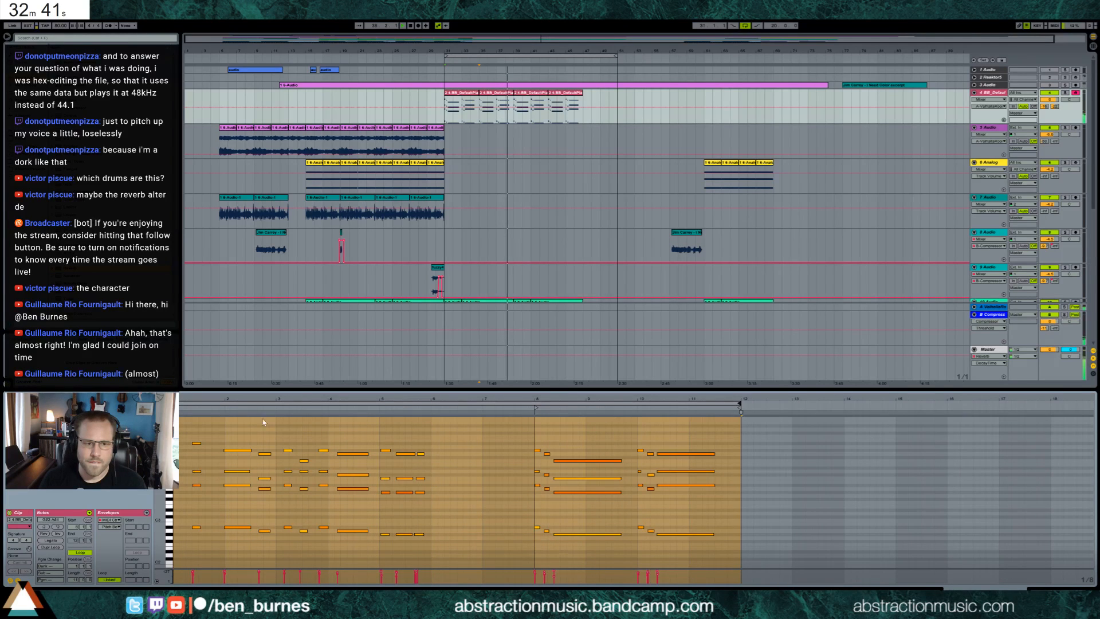
pyautogui.moveTo(181, 408); pyautogui.dragTo(534, 407)
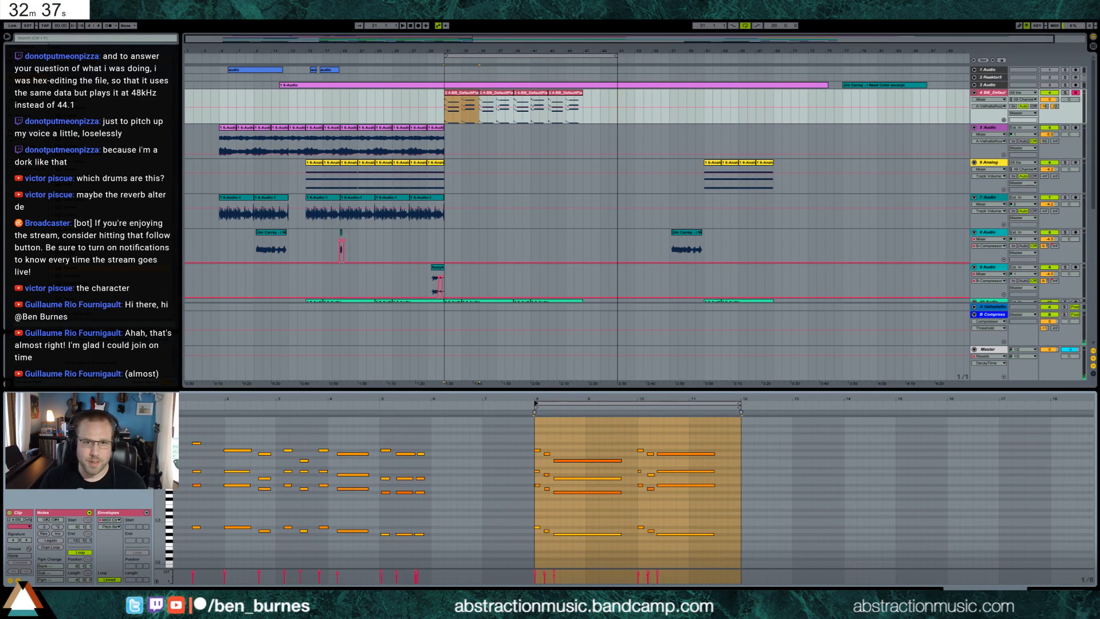
pyautogui.moveTo(479, 105); pyautogui.dragTo(600, 105)
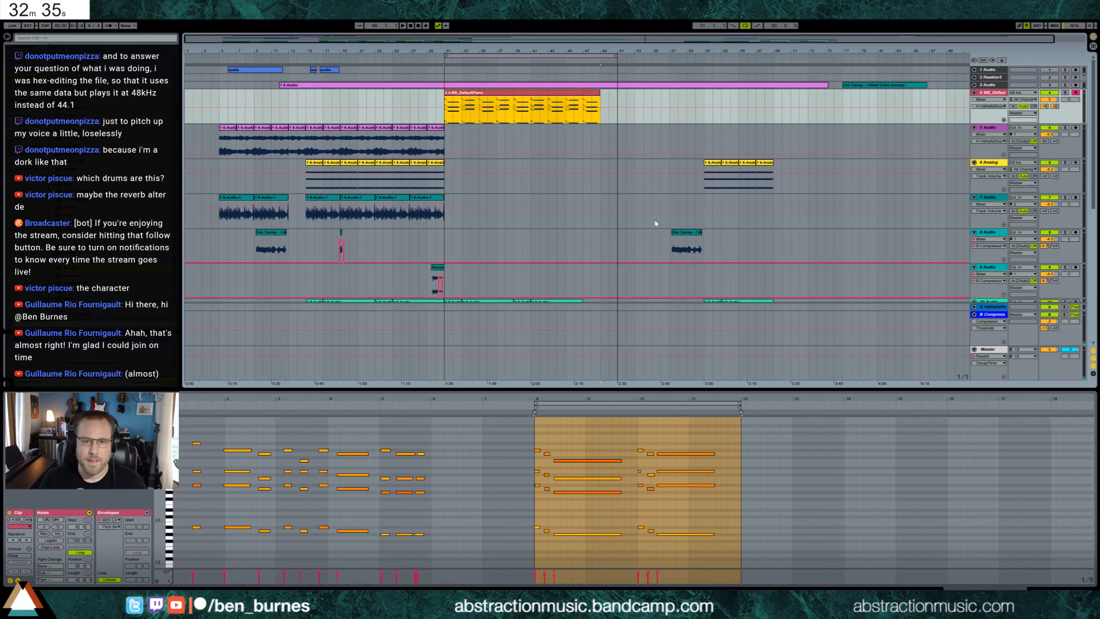
pyautogui.hotkey('shift', 'Tab')
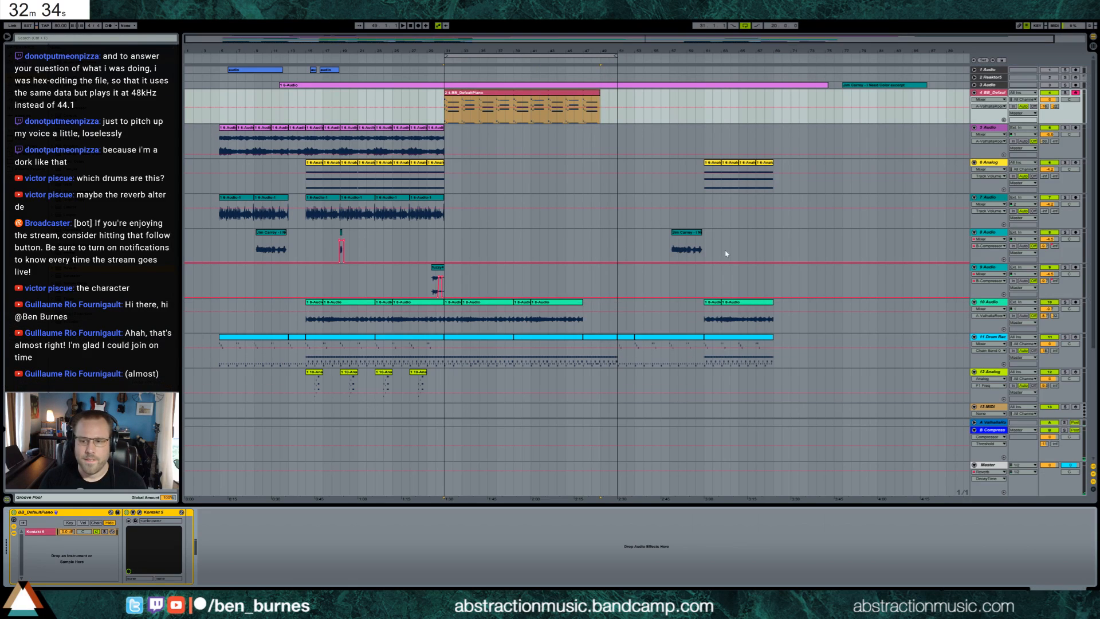
# Step: Load Kontakt 5 on the empty MIDI track 13
pyautogui.click(993, 96)
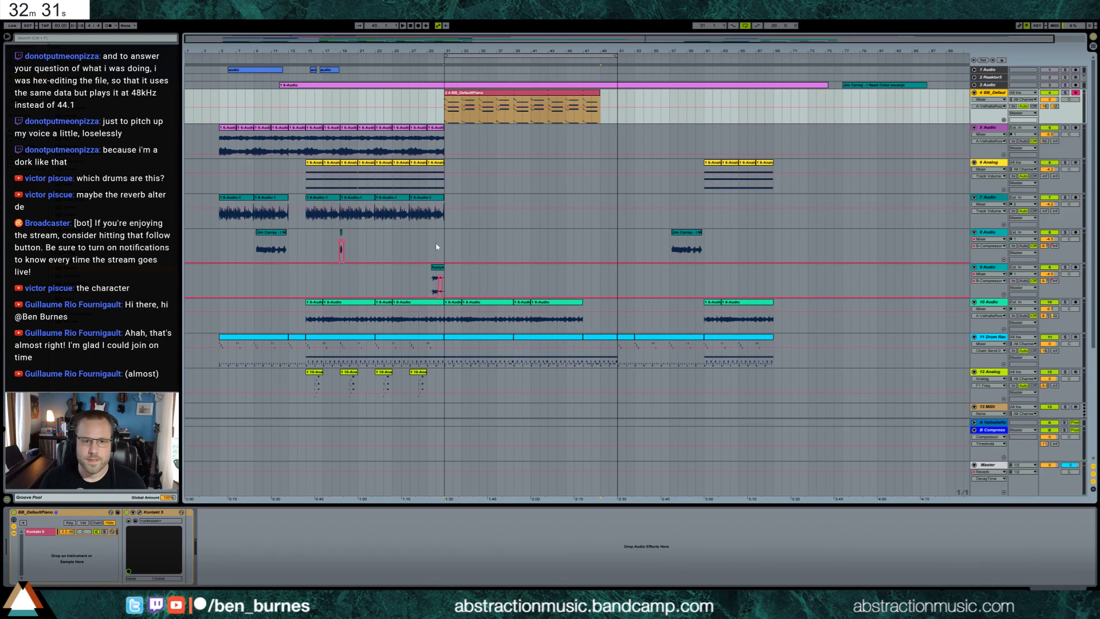
pyautogui.scroll(-5, 436, 247)
pyautogui.click(447, 315)
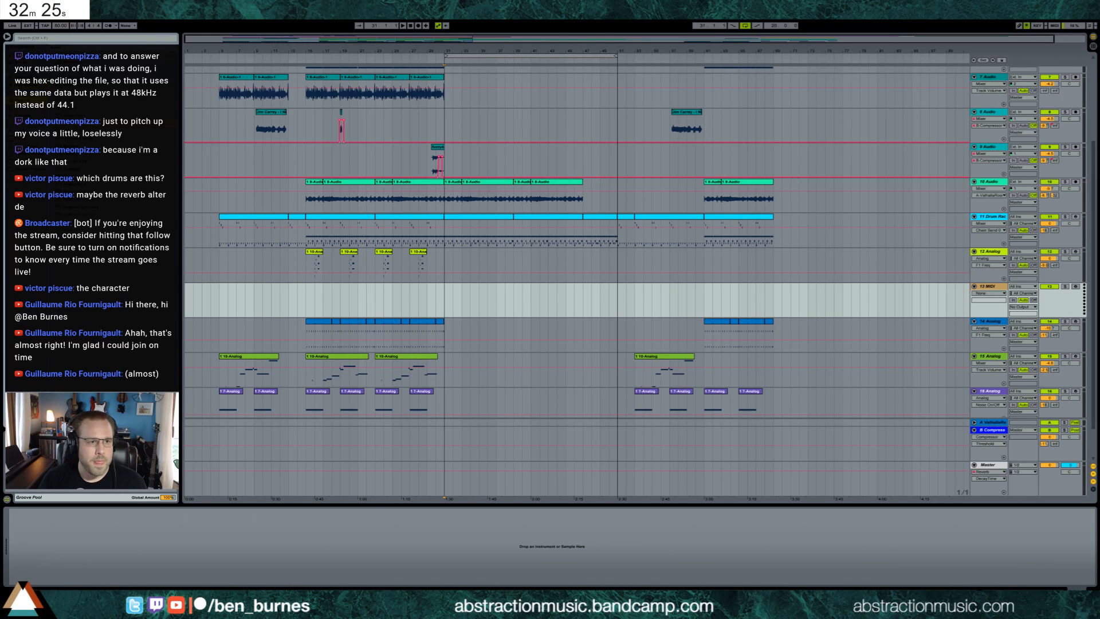
pyautogui.moveTo(461, 296); pyautogui.dragTo(462, 296)
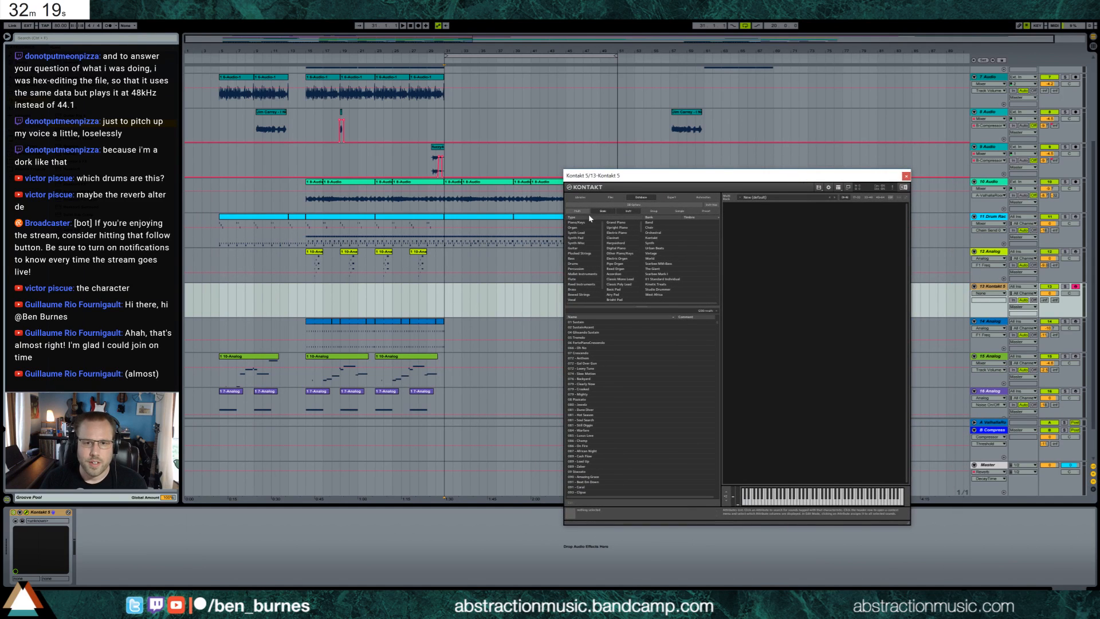
# Step: Load Scarbee Mark I - Stretch Tuned from the Vintage Keys library and switch the instrument's effects section to its other page
pyautogui.click(577, 198)
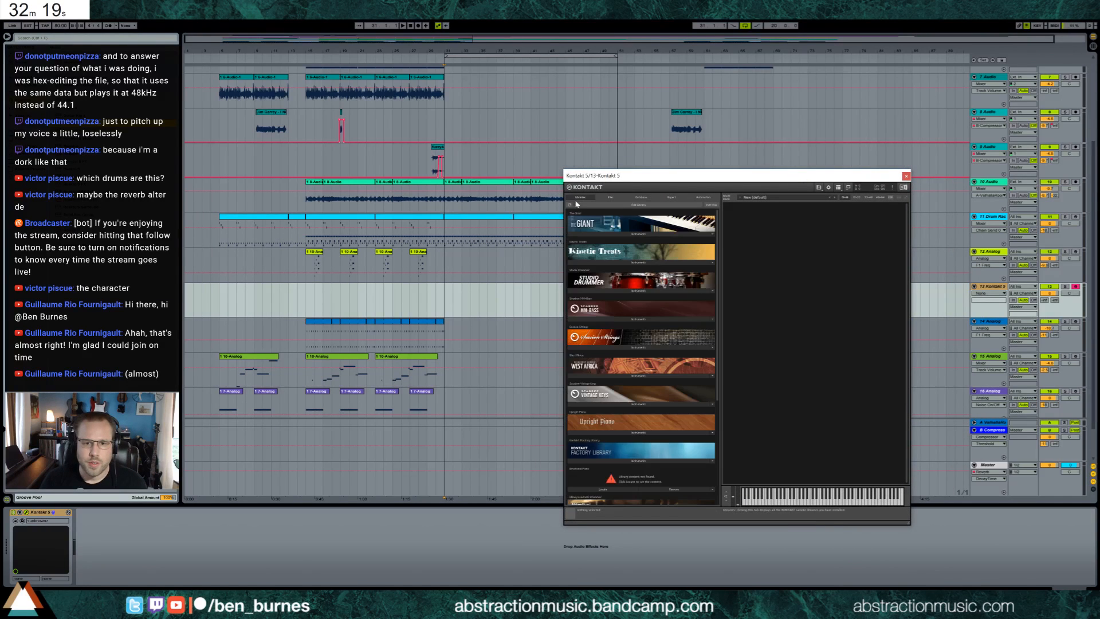
pyautogui.click(627, 405)
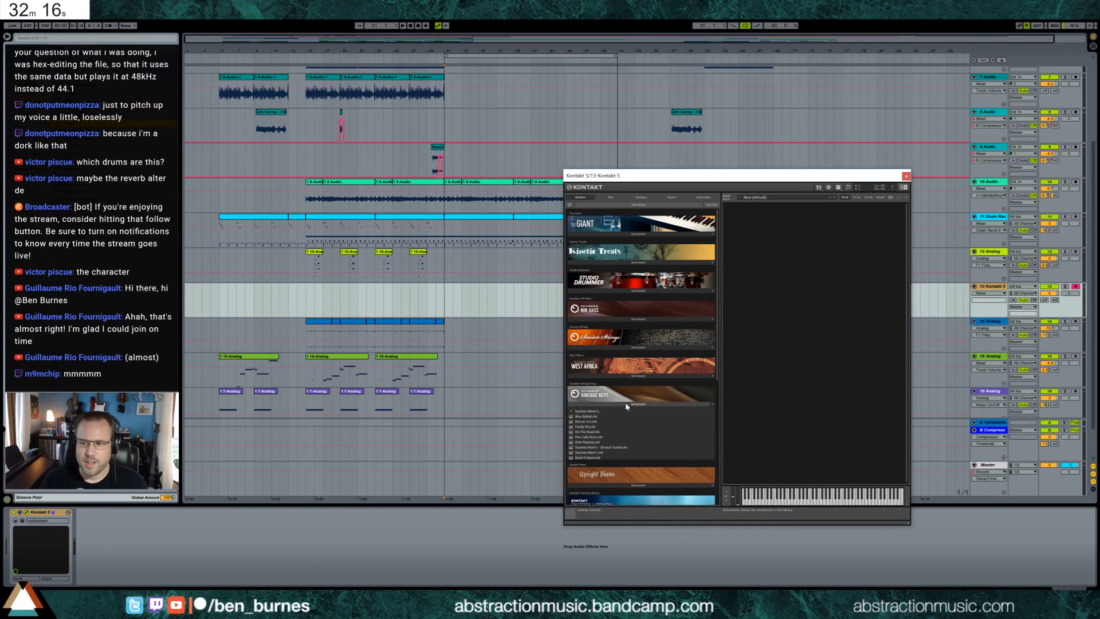
pyautogui.doubleClick(611, 448)
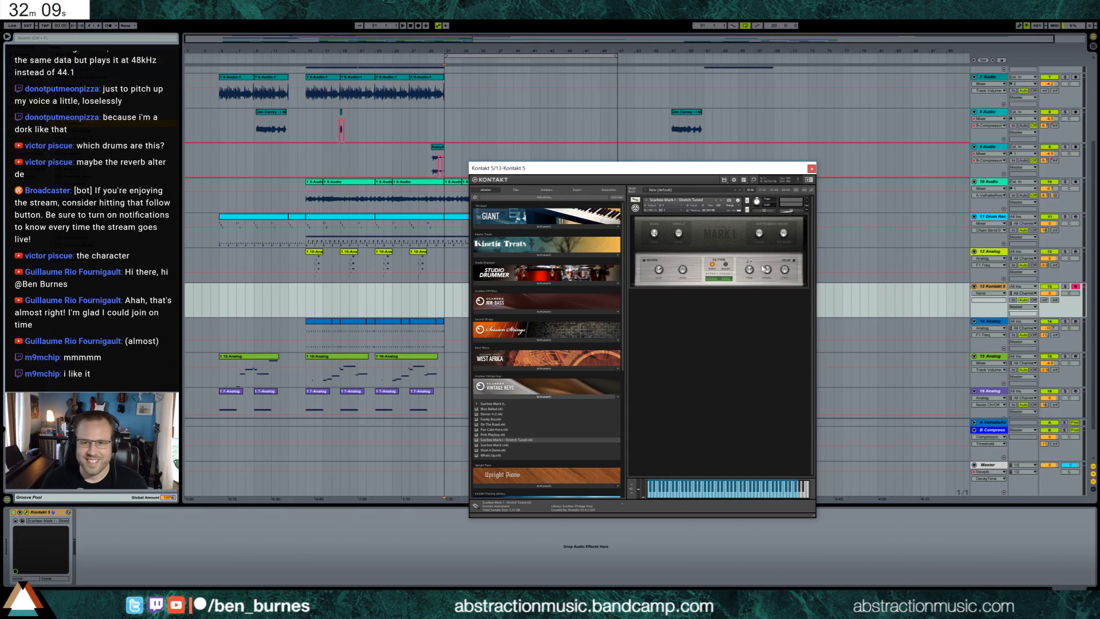
pyautogui.click(726, 265)
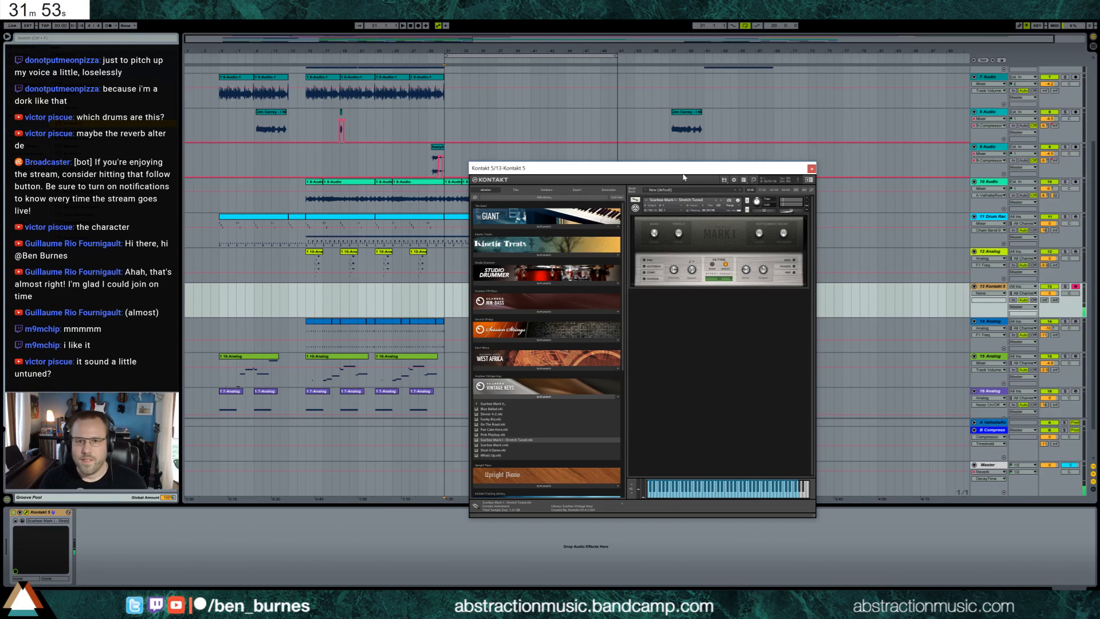
# Step: Examine the tone and anatomy settings of the piano track's The Giant instrument and listen to the part from bar 31
pyautogui.moveTo(684, 169); pyautogui.dragTo(253, 176)
pyautogui.scroll(4, 447, 245)
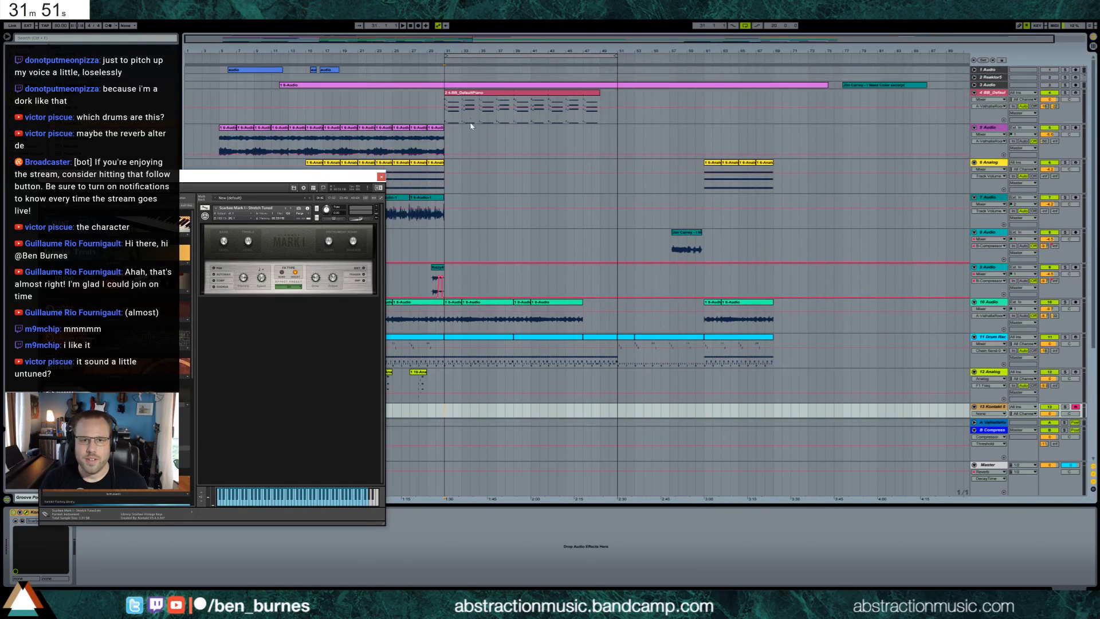
pyautogui.click(472, 92)
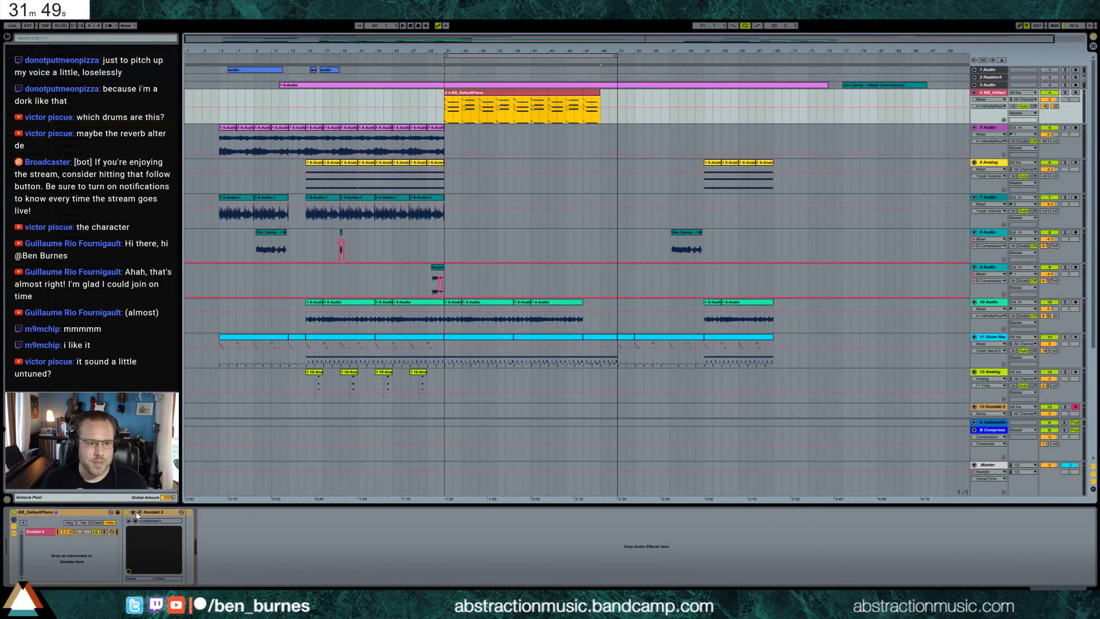
pyautogui.click(138, 513)
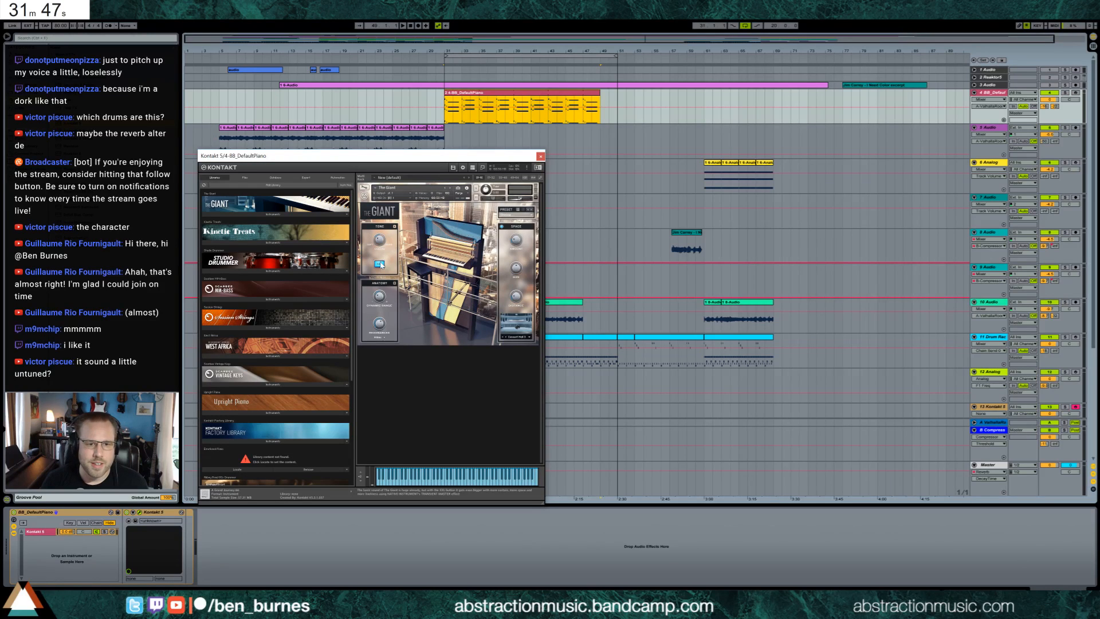
pyautogui.click(380, 264)
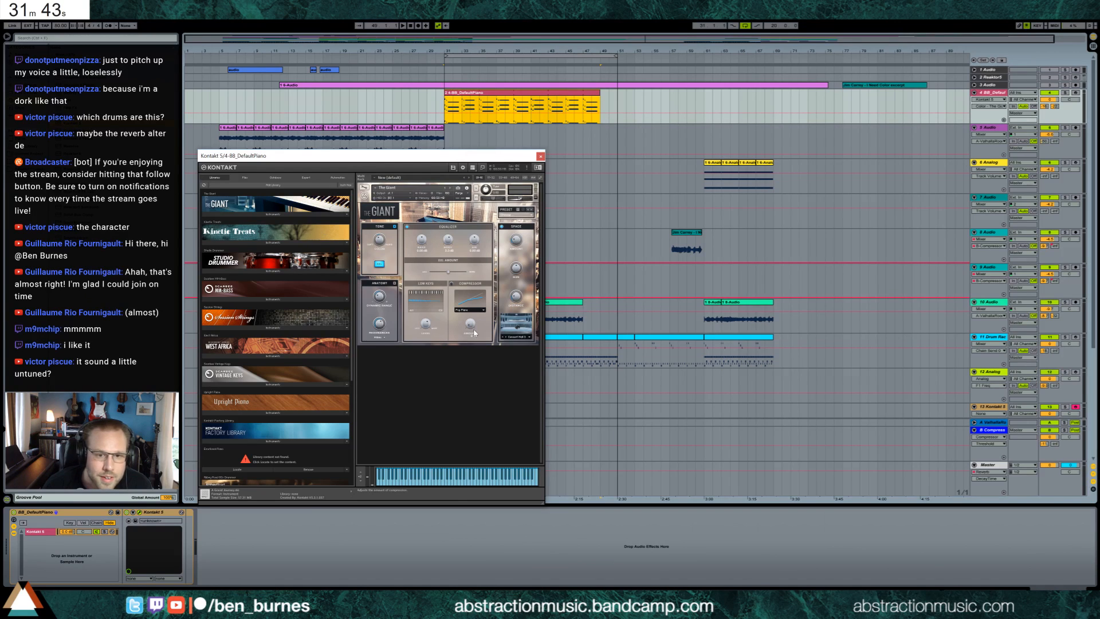
pyautogui.click(394, 284)
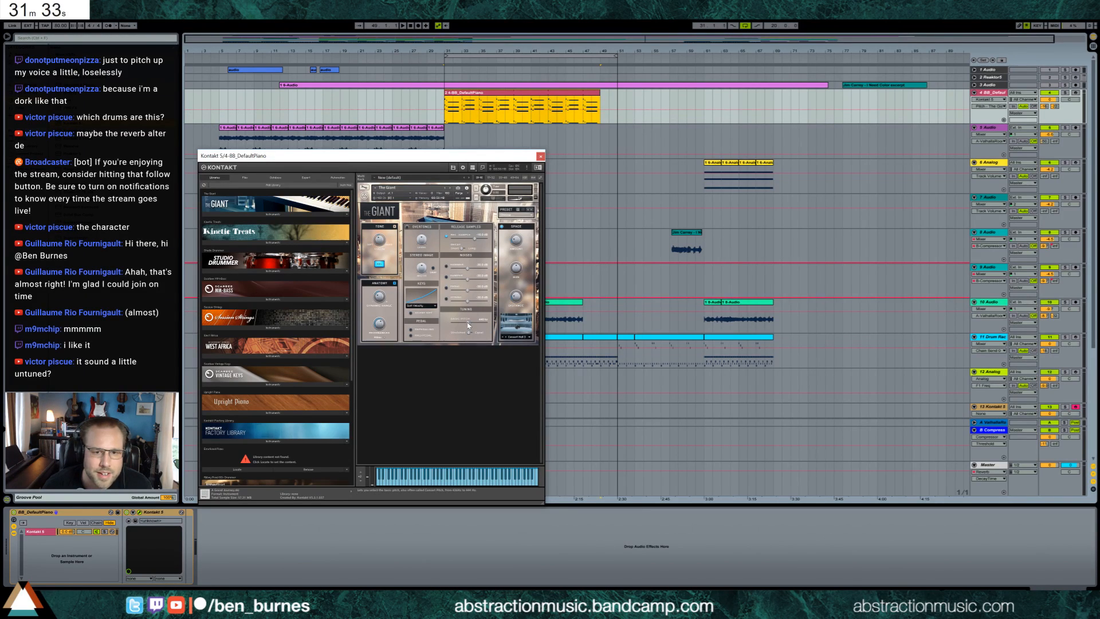
pyautogui.click(445, 108)
pyautogui.press('space')
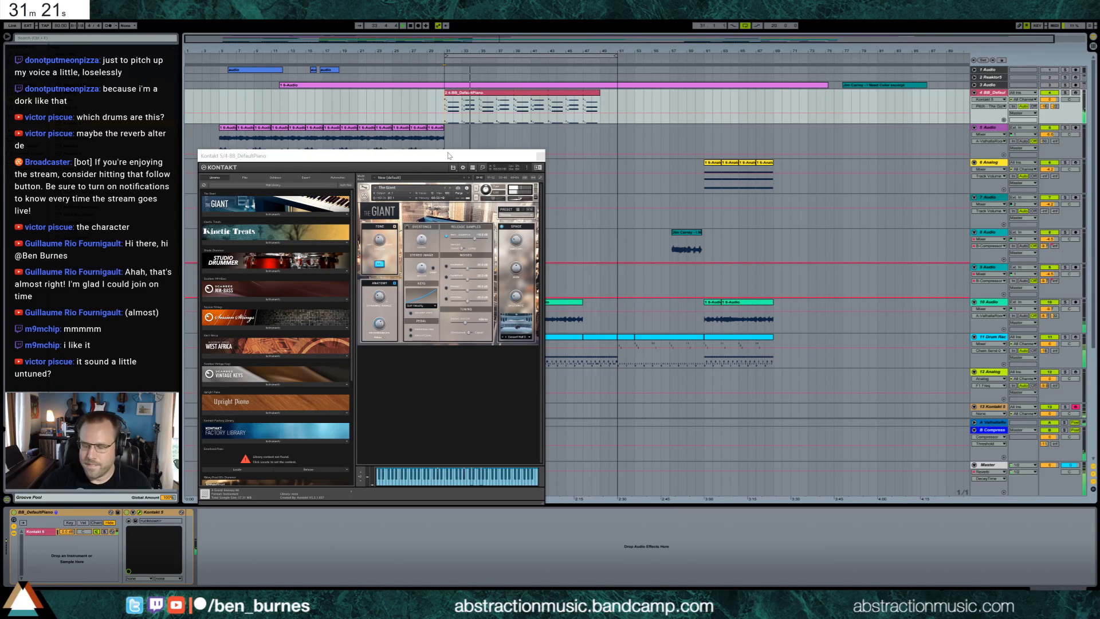
pyautogui.click(540, 156)
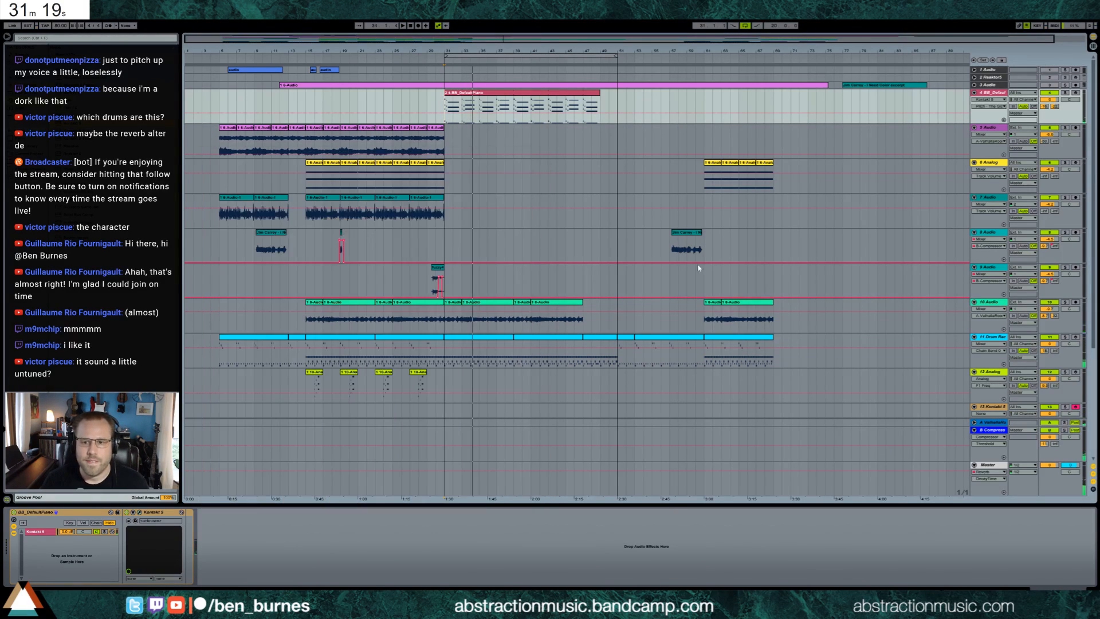
# Step: Move the new Kontakt track directly below the piano track, adjust its send level and close the instrument window
pyautogui.scroll(-2, 813, 340)
pyautogui.click(991, 344)
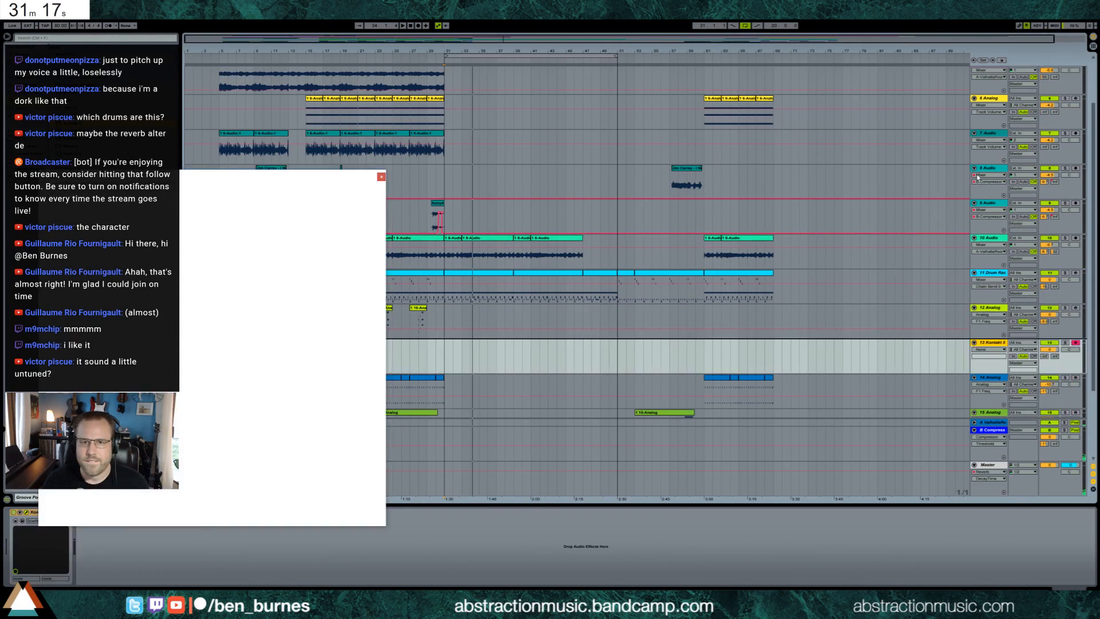
pyautogui.moveTo(979, 83); pyautogui.dragTo(979, 90)
pyautogui.scroll(3, 931, 213)
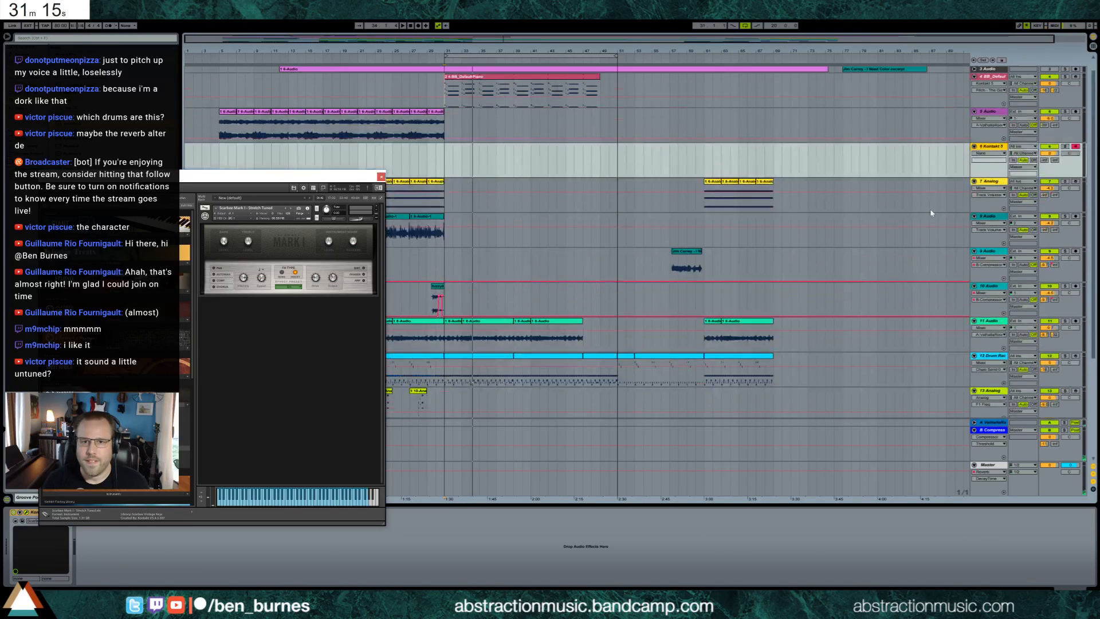
pyautogui.moveTo(994, 168); pyautogui.dragTo(1055, 119)
pyautogui.click(379, 177)
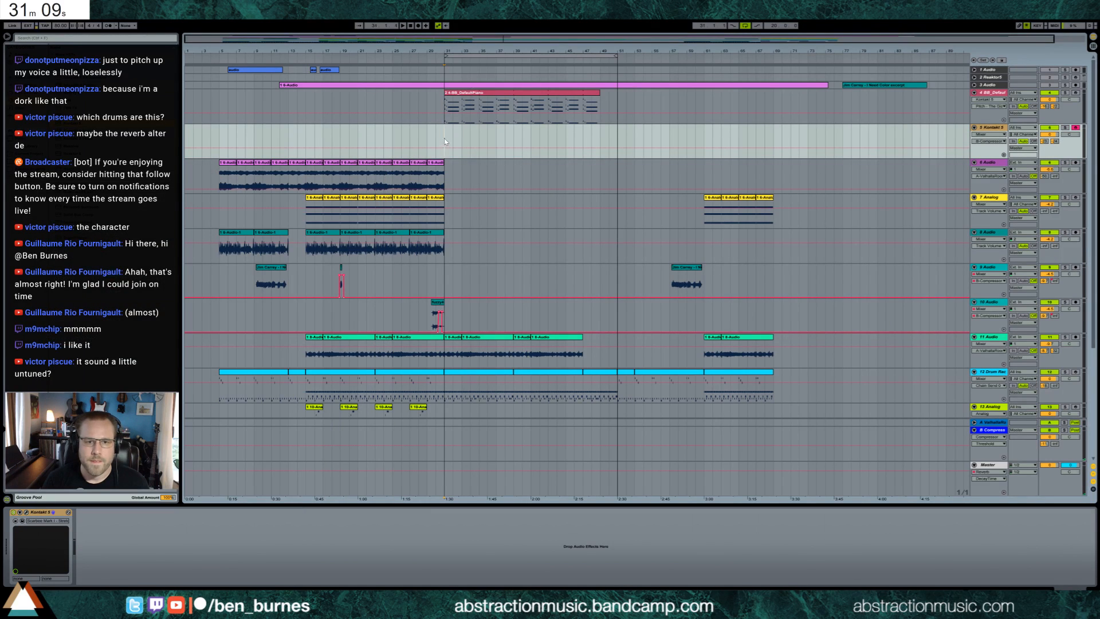
# Step: Record an electric piano melody on the Kontakt track from bar 31 to 39 and duplicate the clip once up to bar 47
pyautogui.press('F9')
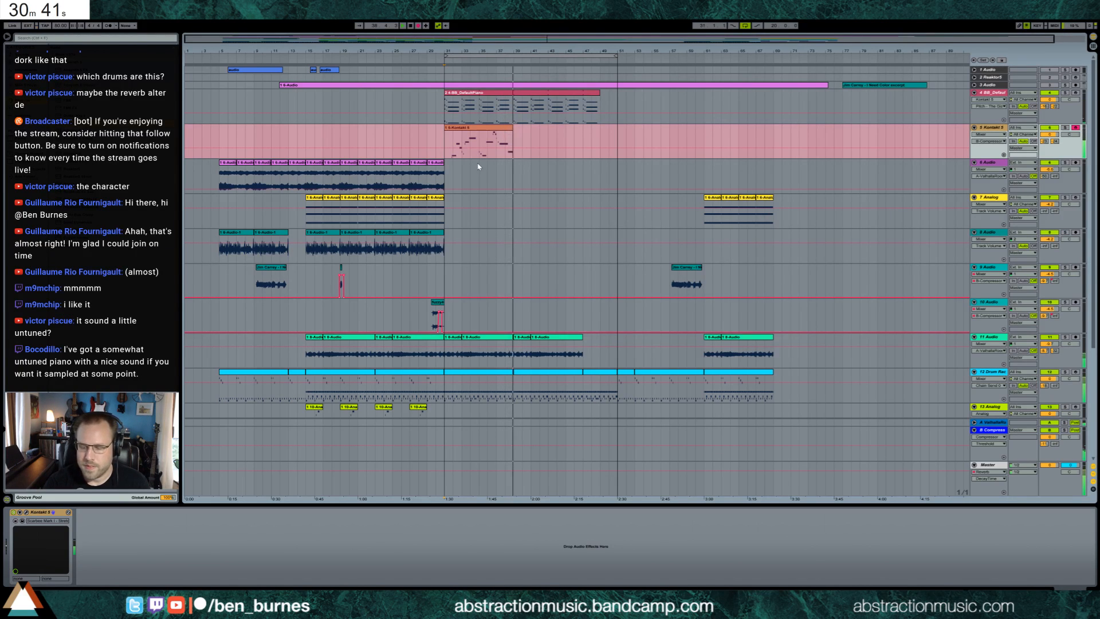
pyautogui.press('space')
pyautogui.doubleClick(511, 130)
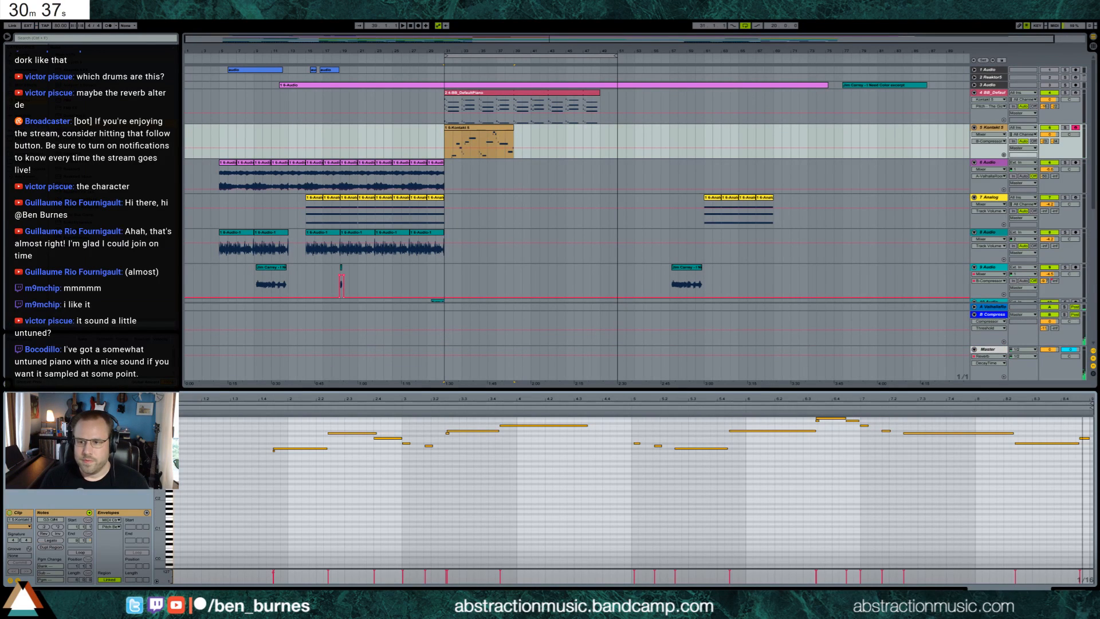
pyautogui.click(1091, 404)
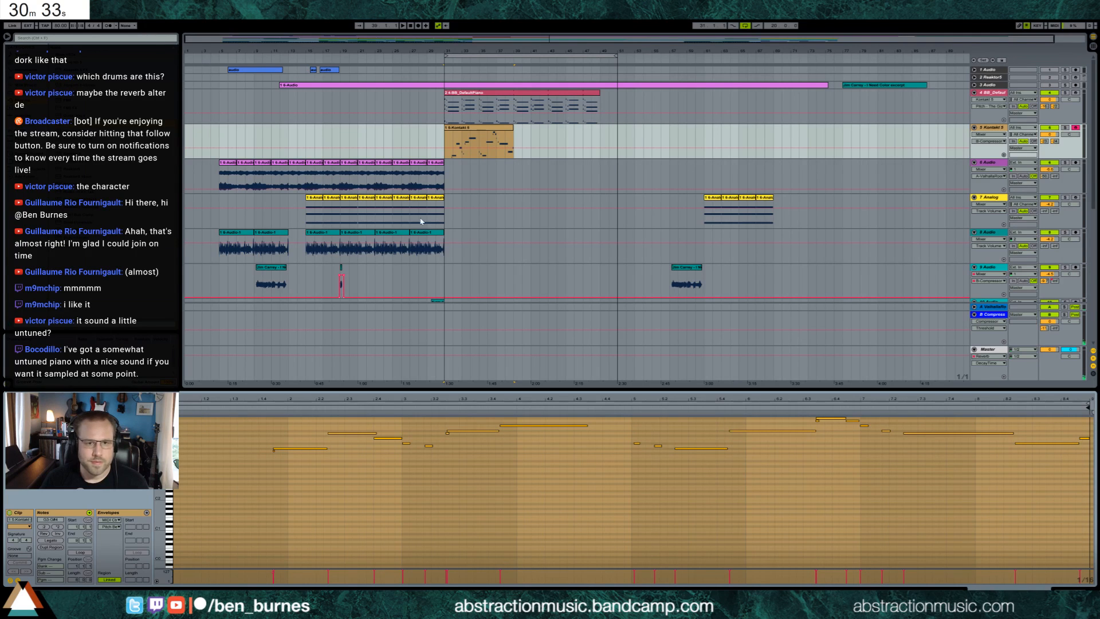
pyautogui.click(481, 133)
pyautogui.hotkey('ctrl', 'd')
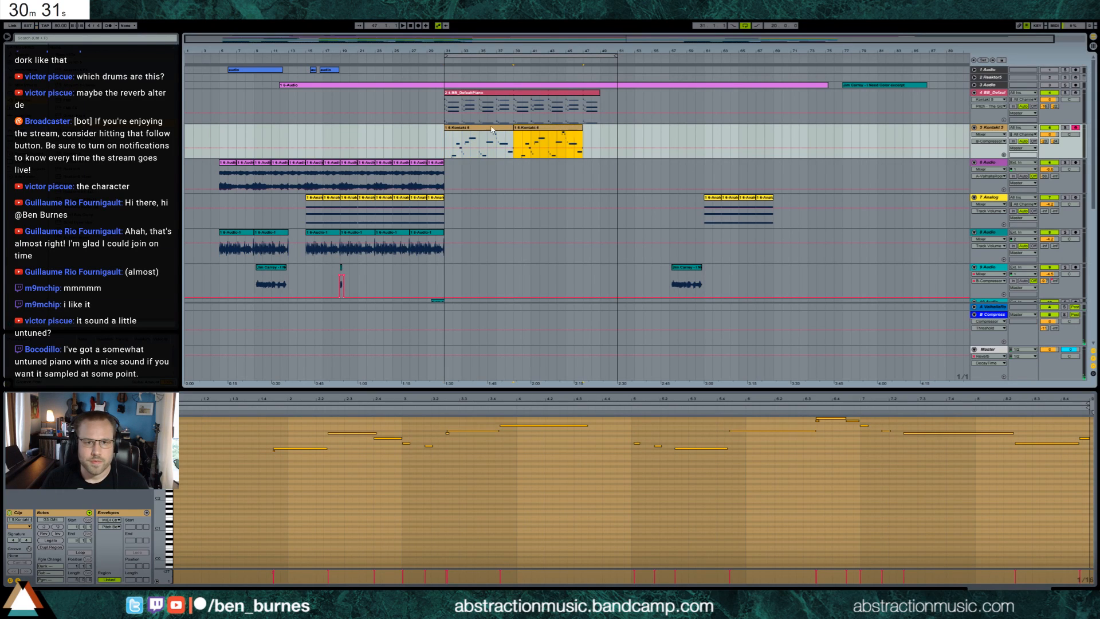
# Step: Insert a new MIDI track directly below the Kontakt track while playing the arrangement from bar 31
pyautogui.click(532, 98)
pyautogui.hotkey('shift', 'Tab')
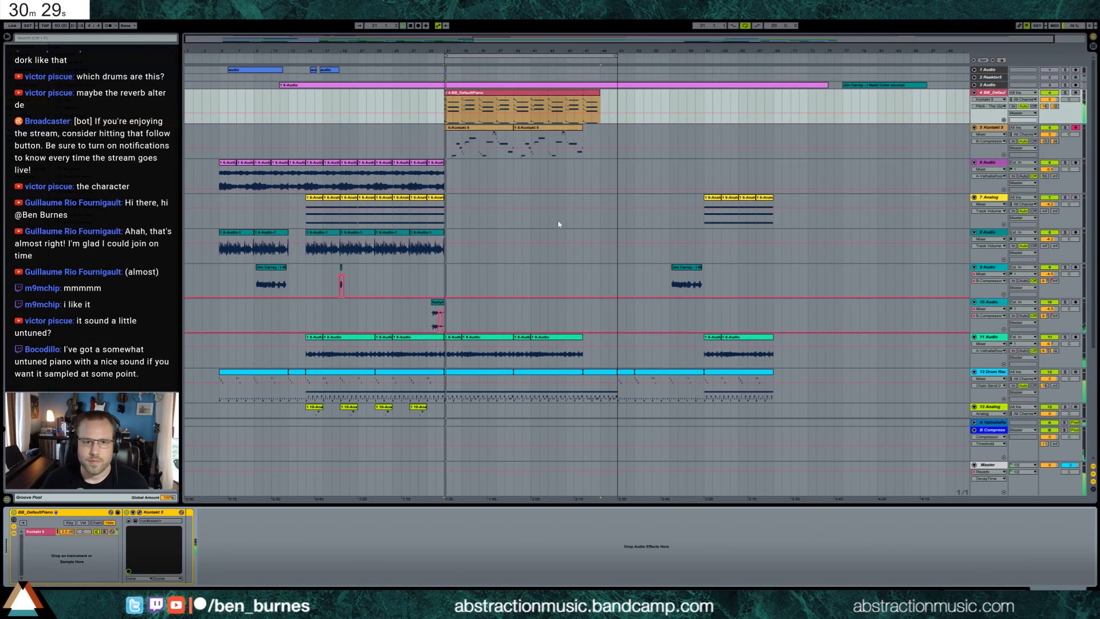
pyautogui.click(994, 163)
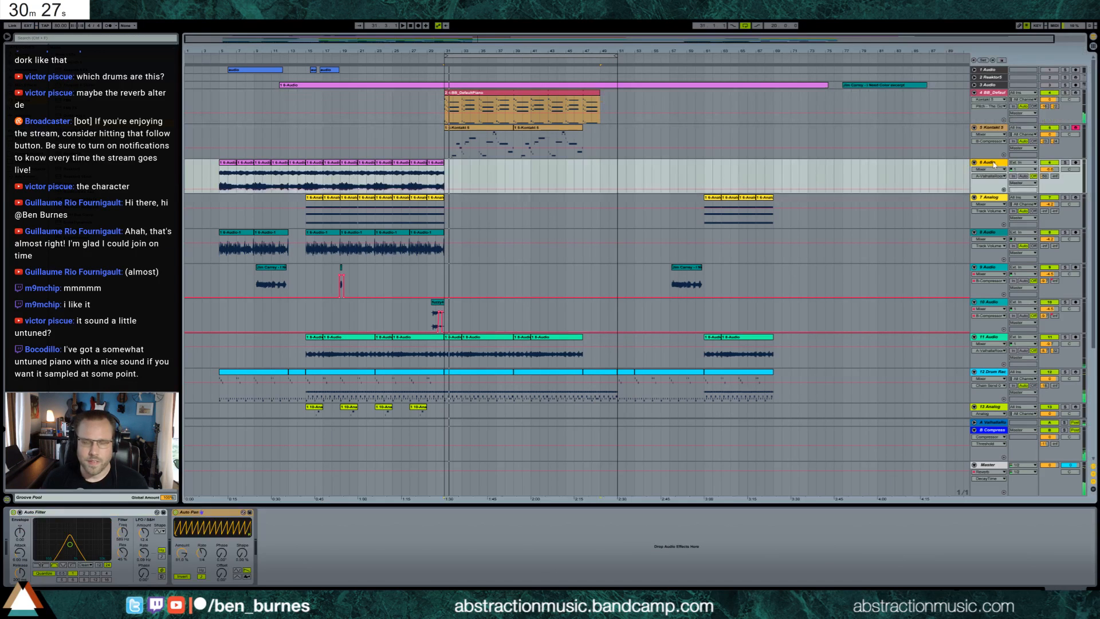
pyautogui.click(994, 130)
pyautogui.hotkey('ctrl', 'shift', 't')
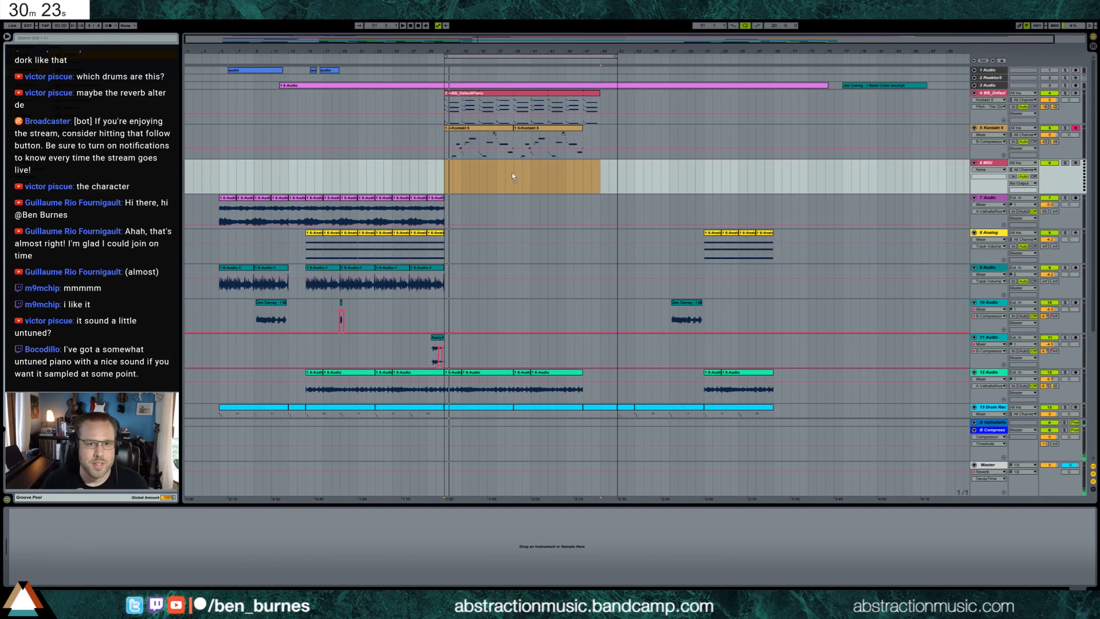
# Step: Load Analog and a Ping Pong Delay on the new MIDI track, and insert a one-bar MIDI clip at bar 31
pyautogui.moveTo(513, 177); pyautogui.dragTo(511, 177)
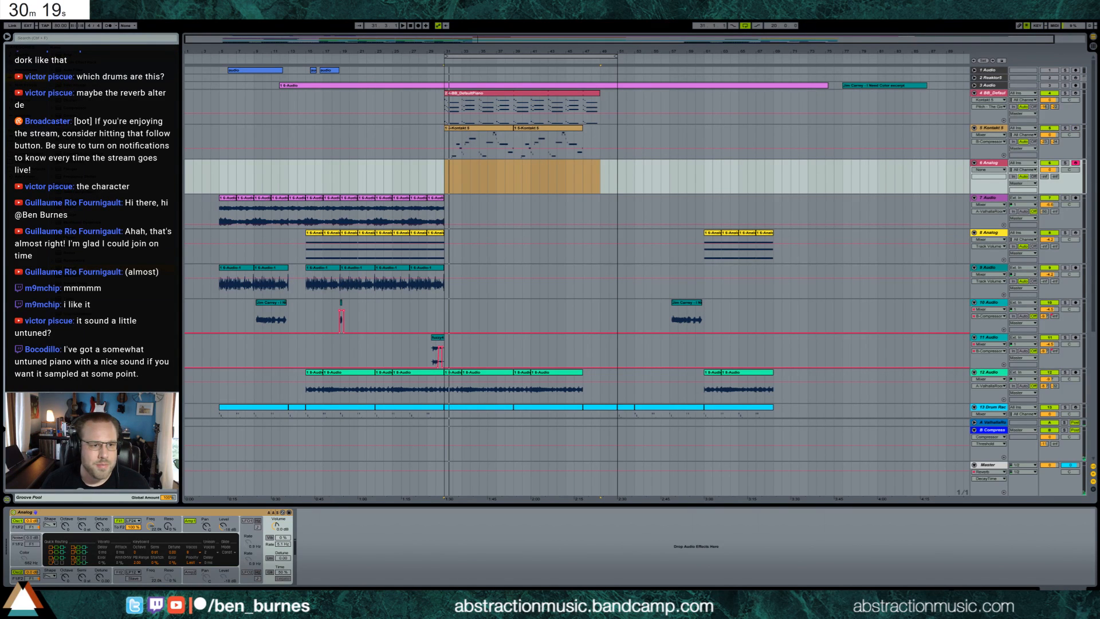
pyautogui.moveTo(500, 481)
pyautogui.mouseDown()
pyautogui.moveTo(299, 544)
pyautogui.moveTo(320, 540)
pyautogui.moveTo(310, 572)
pyautogui.moveTo(330, 579)
pyautogui.mouseUp()
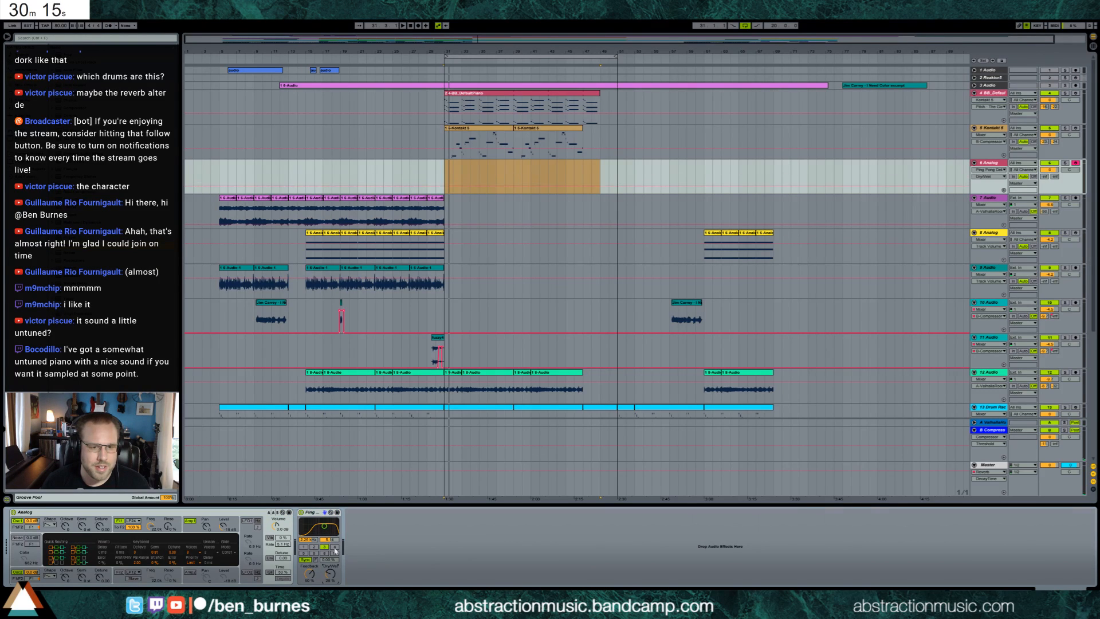
pyautogui.moveTo(447, 172); pyautogui.dragTo(455, 172)
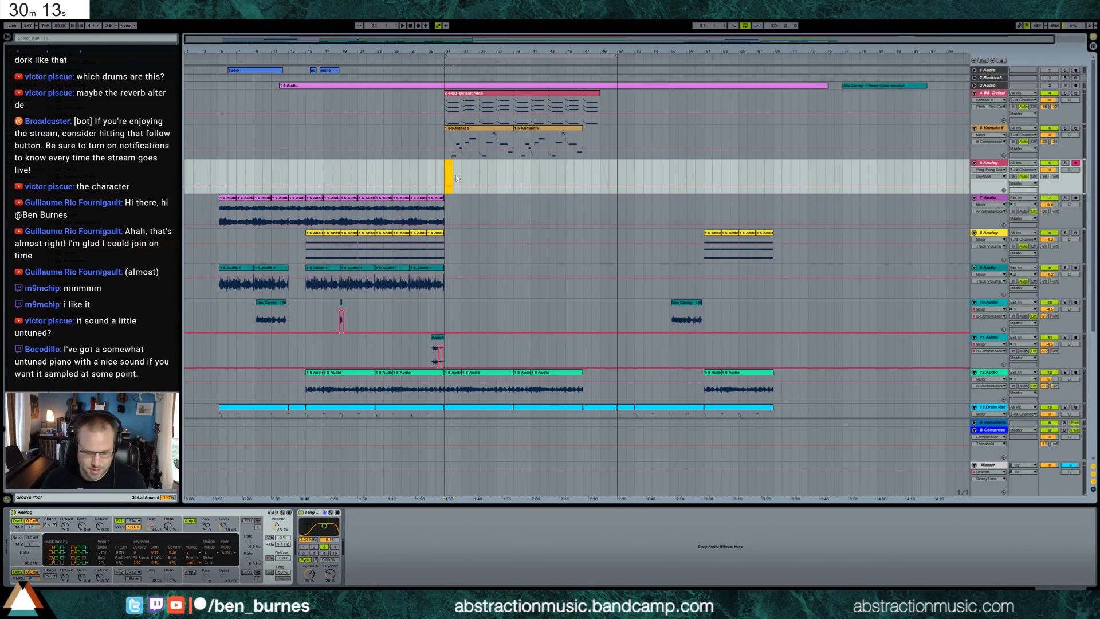
pyautogui.hotkey('ctrl', 'shift', 'm')
pyautogui.doubleClick(450, 166)
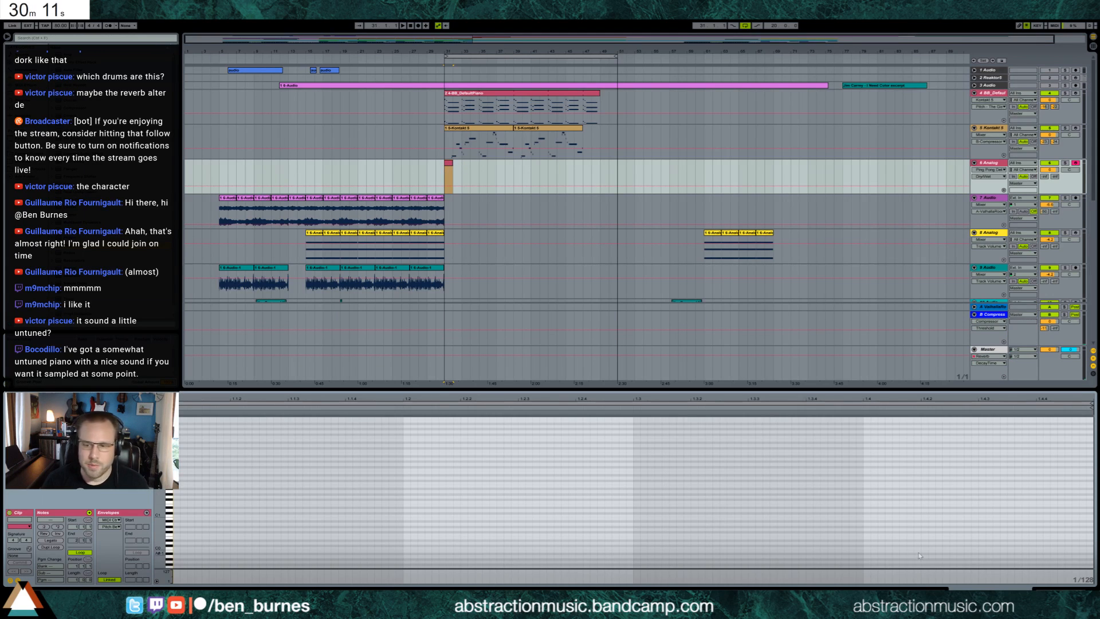
# Step: Adjust Analog's first oscillator and switch off its second oscillator, then reopen the bar 31 clip's notes
pyautogui.hotkey('shift', 'Tab')
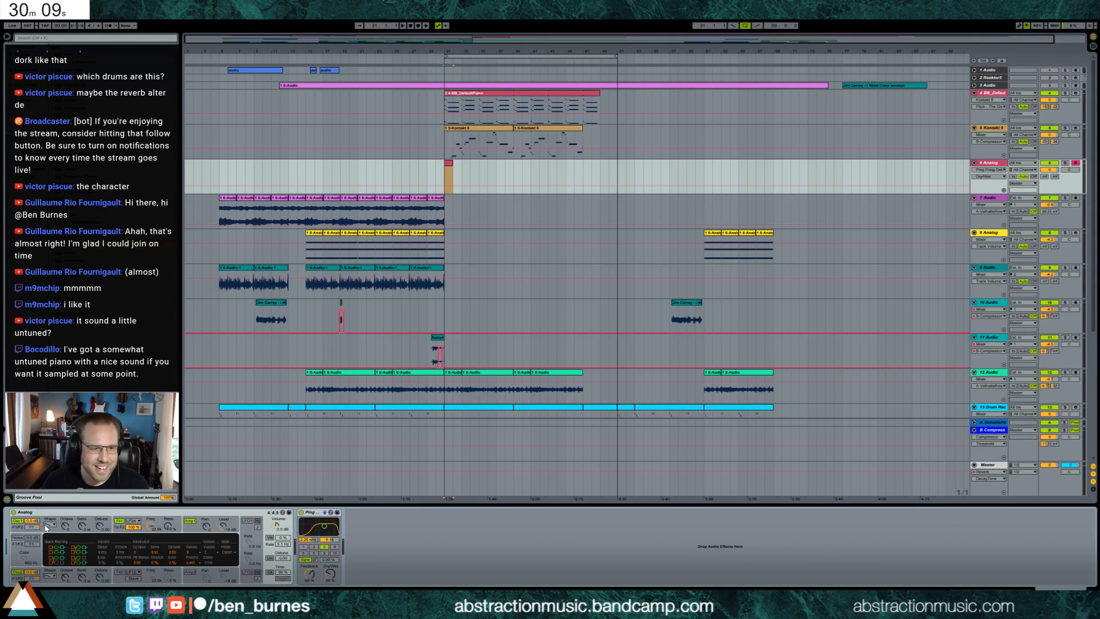
pyautogui.click(48, 526)
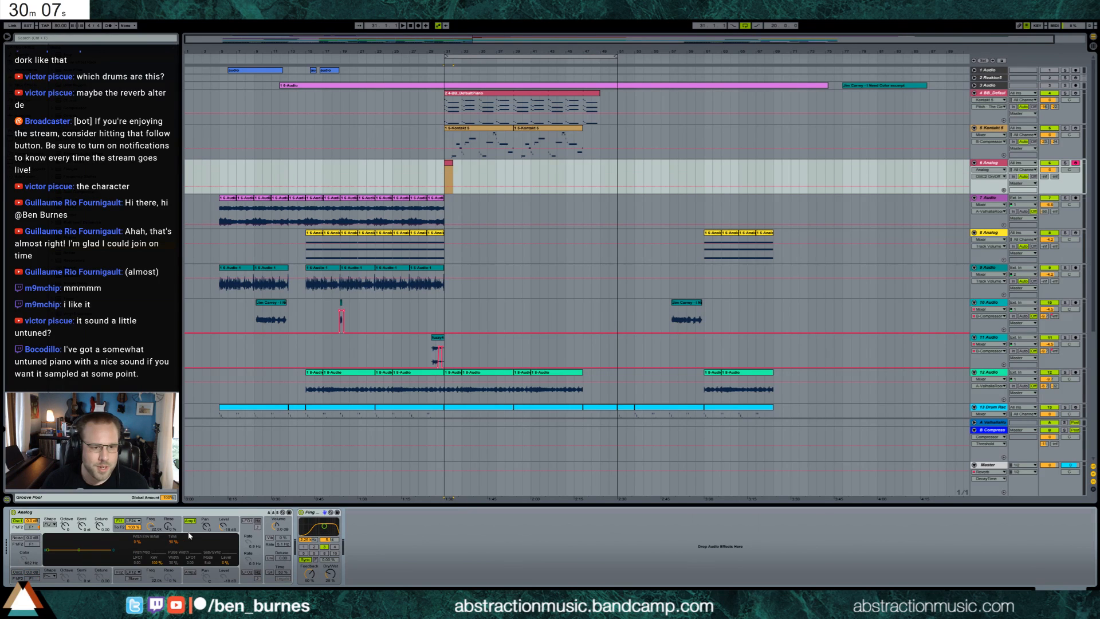
pyautogui.click(18, 572)
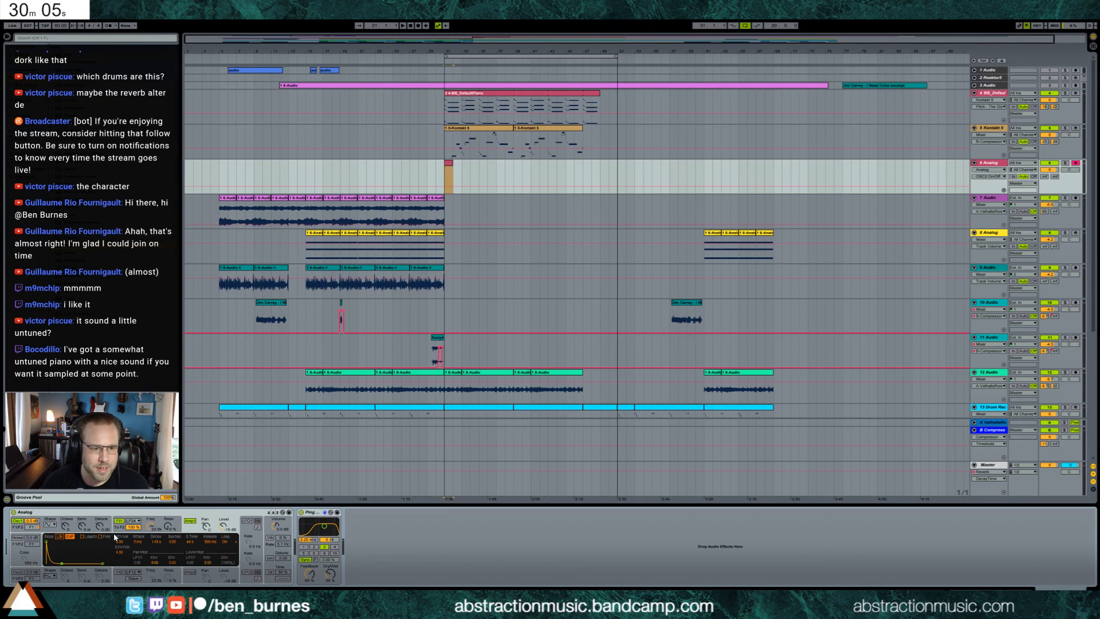
pyautogui.doubleClick(449, 165)
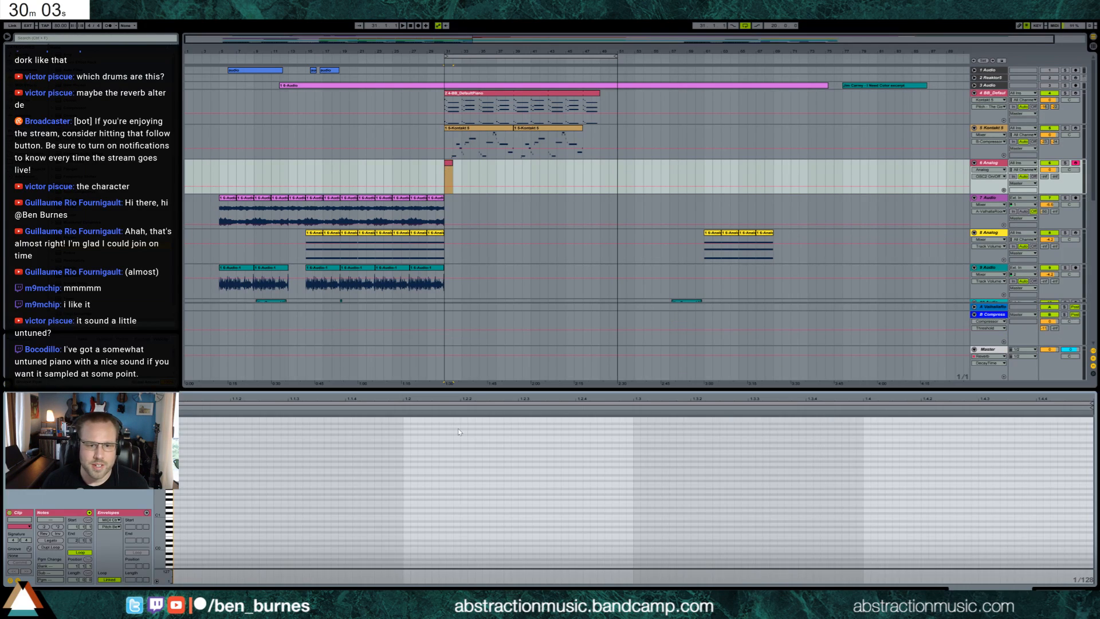
# Step: Draw four consecutive ascending sixteenth notes across the first beat of the Analog clip
pyautogui.press('space')
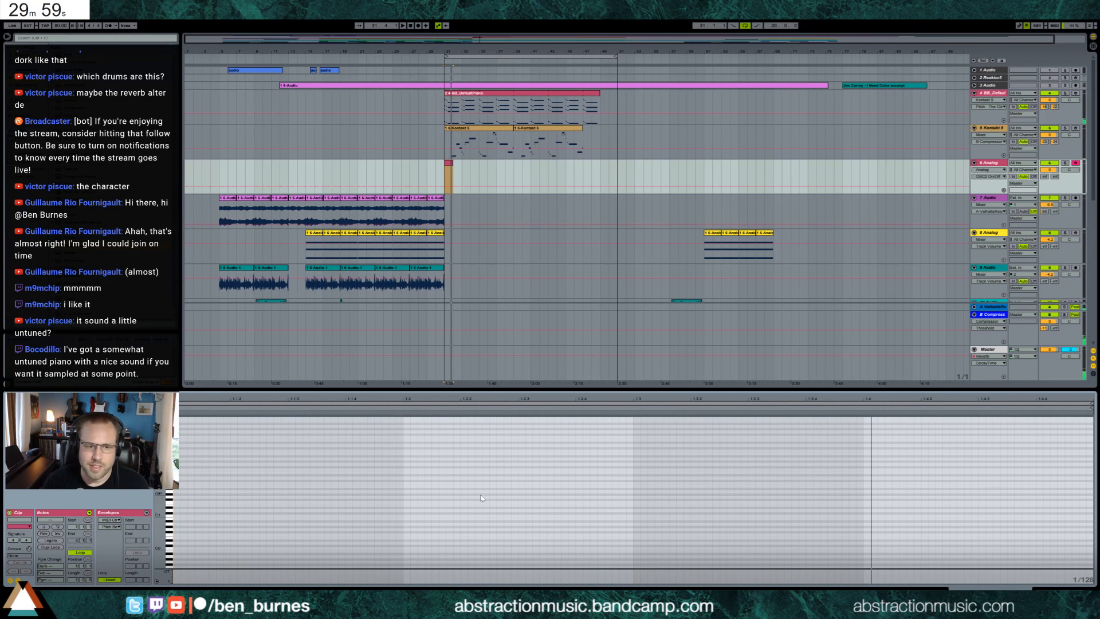
pyautogui.scroll(3, 633, 492)
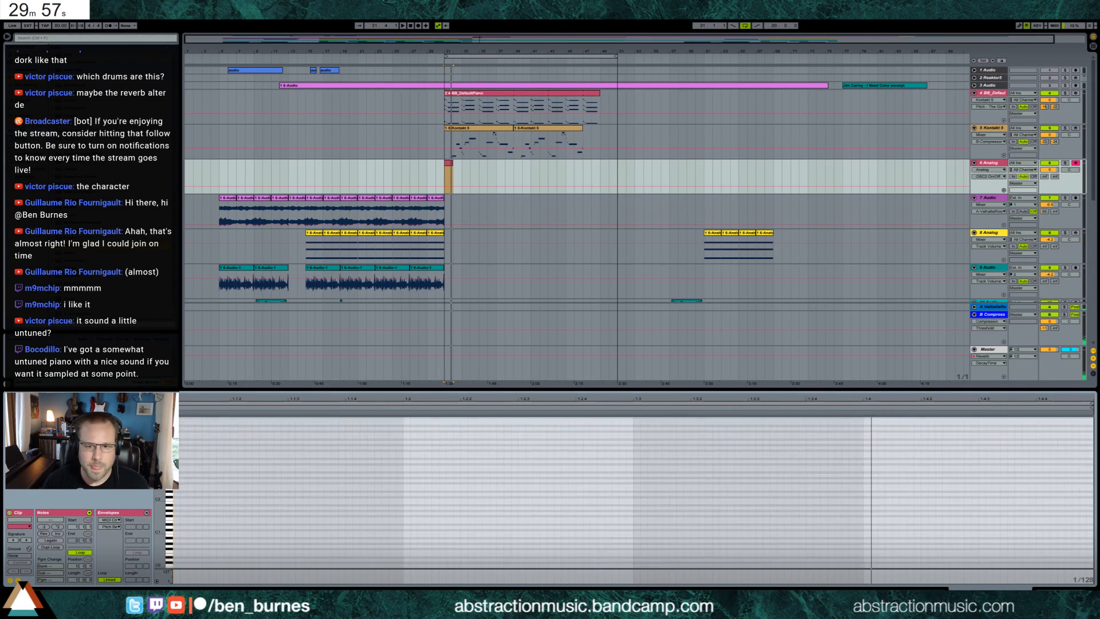
pyautogui.scroll(5, 633, 493)
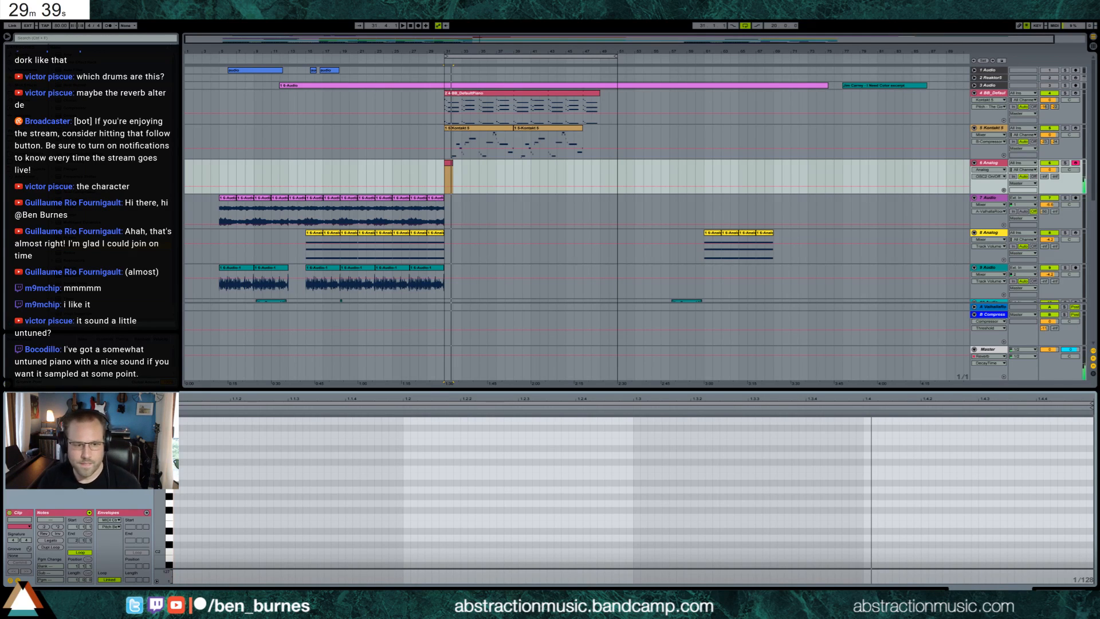
pyautogui.doubleClick(176, 483)
pyautogui.moveTo(176, 483); pyautogui.dragTo(224, 455)
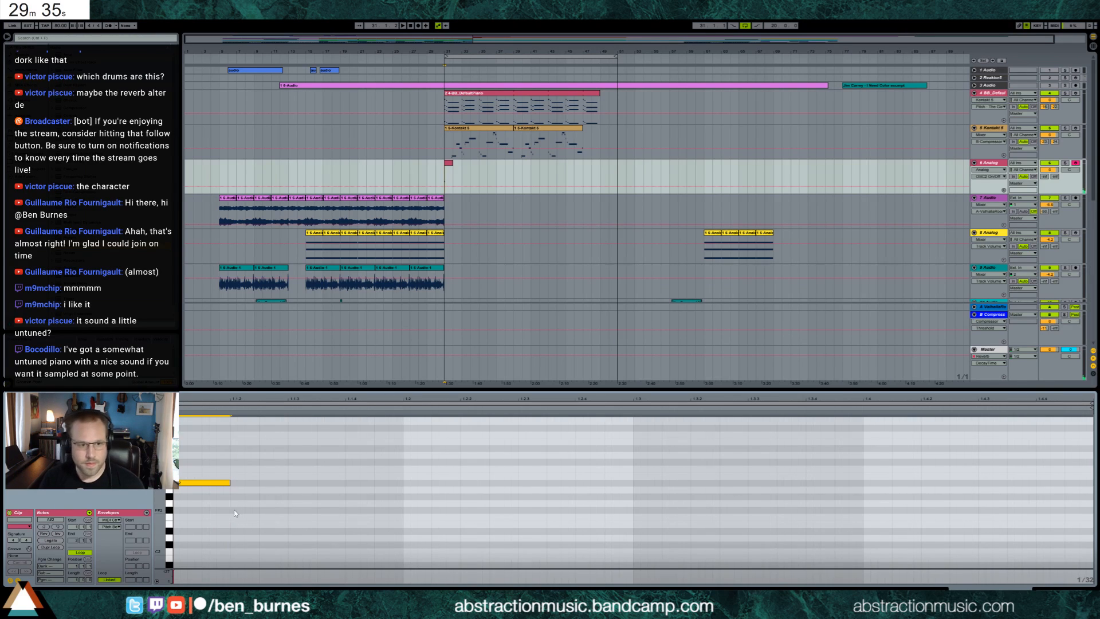
pyautogui.hotkey('ctrl', '2')
pyautogui.hotkey('ctrl', '2')
pyautogui.scroll(2, 630, 493)
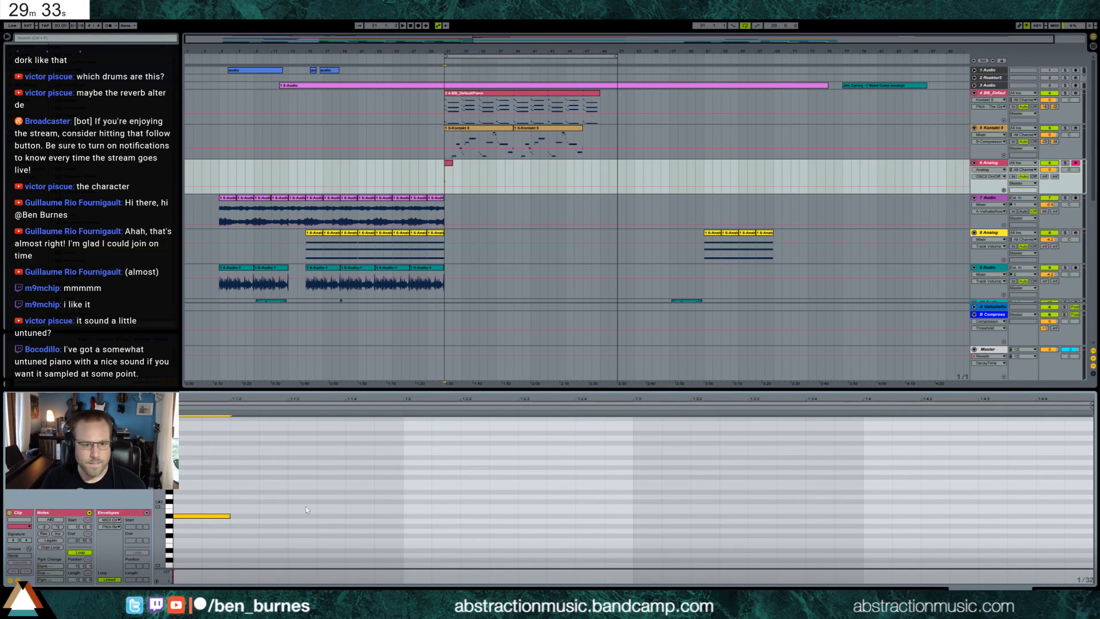
pyautogui.doubleClick(234, 497)
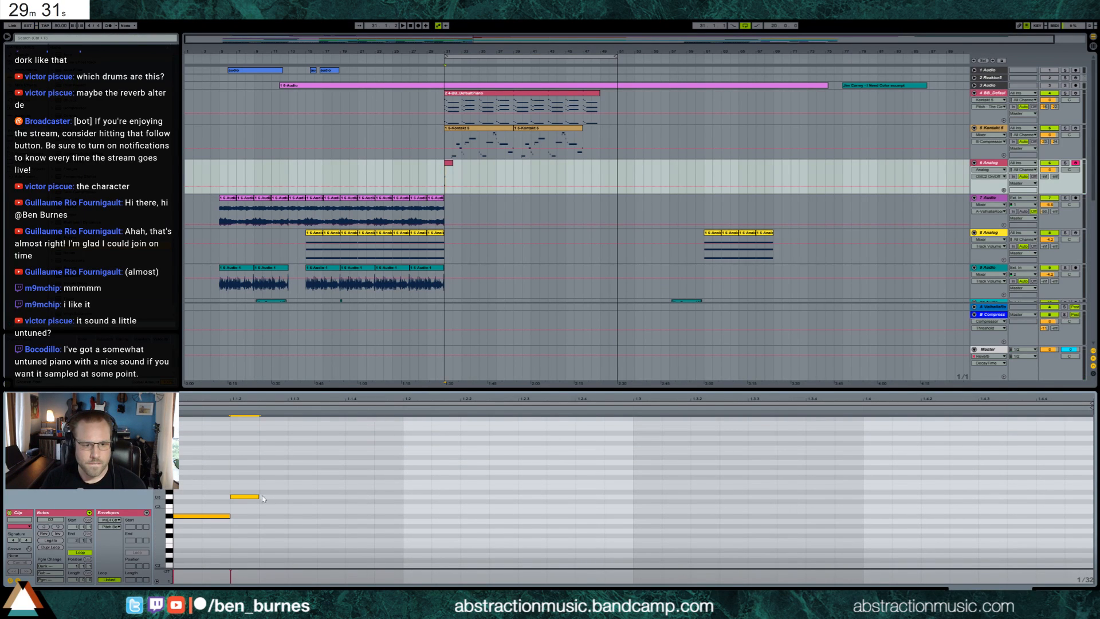
pyautogui.moveTo(259, 497)
pyautogui.mouseDown()
pyautogui.moveTo(417, 467)
pyautogui.moveTo(174, 536)
pyautogui.mouseUp()
pyautogui.doubleClick(293, 482)
pyautogui.doubleClick(356, 467)
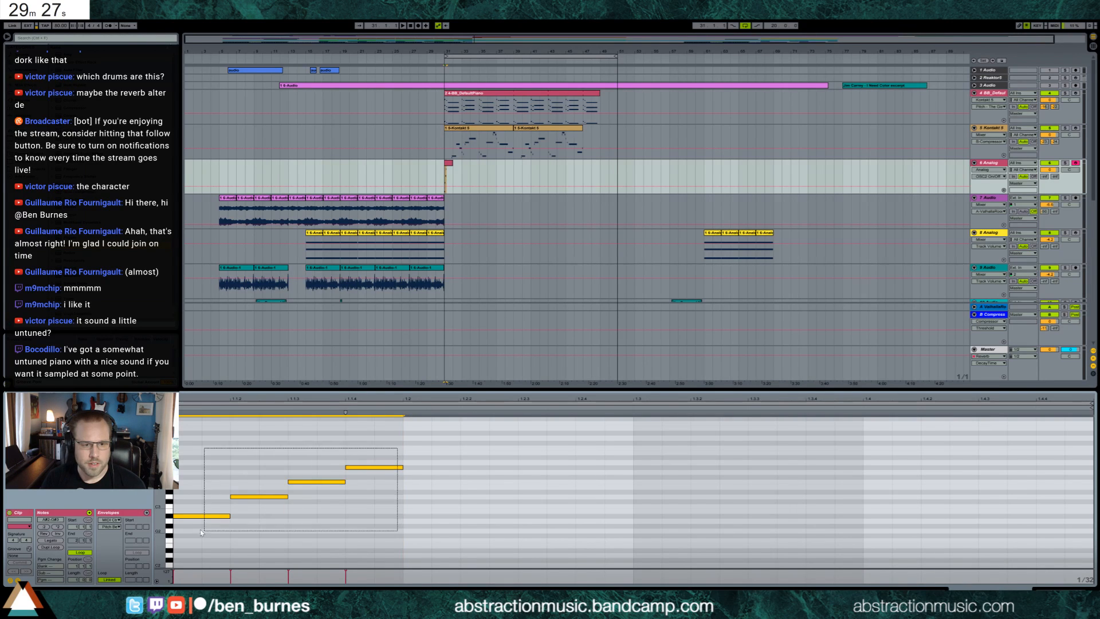
# Step: Move the four arpeggio notes to the third beat of the clip and listen to the result
pyautogui.moveTo(368, 468); pyautogui.dragTo(818, 462)
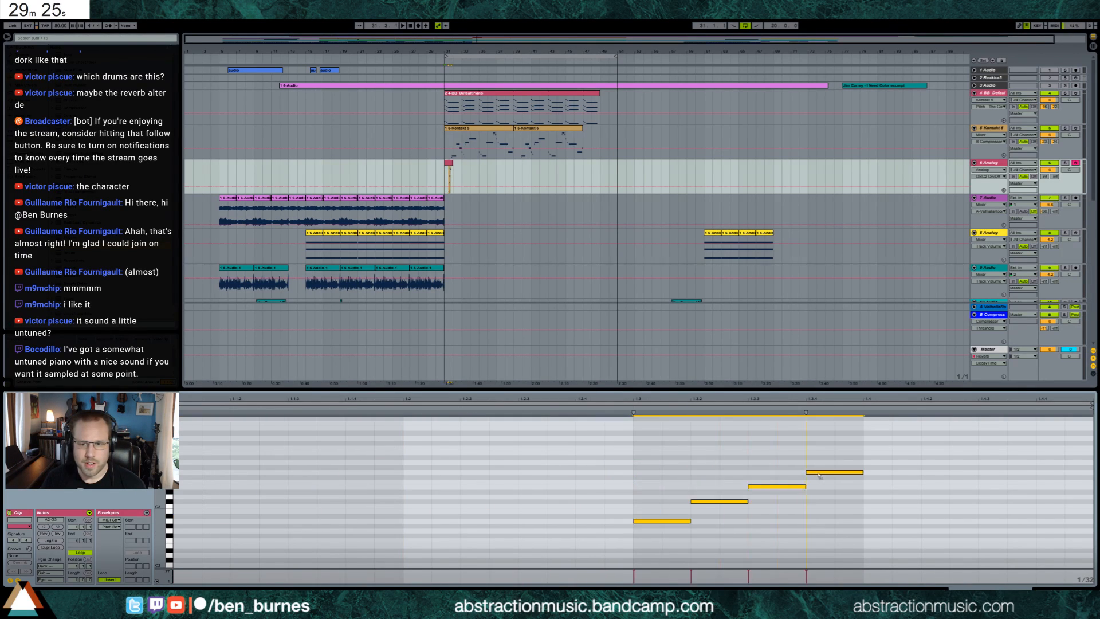
pyautogui.press('space')
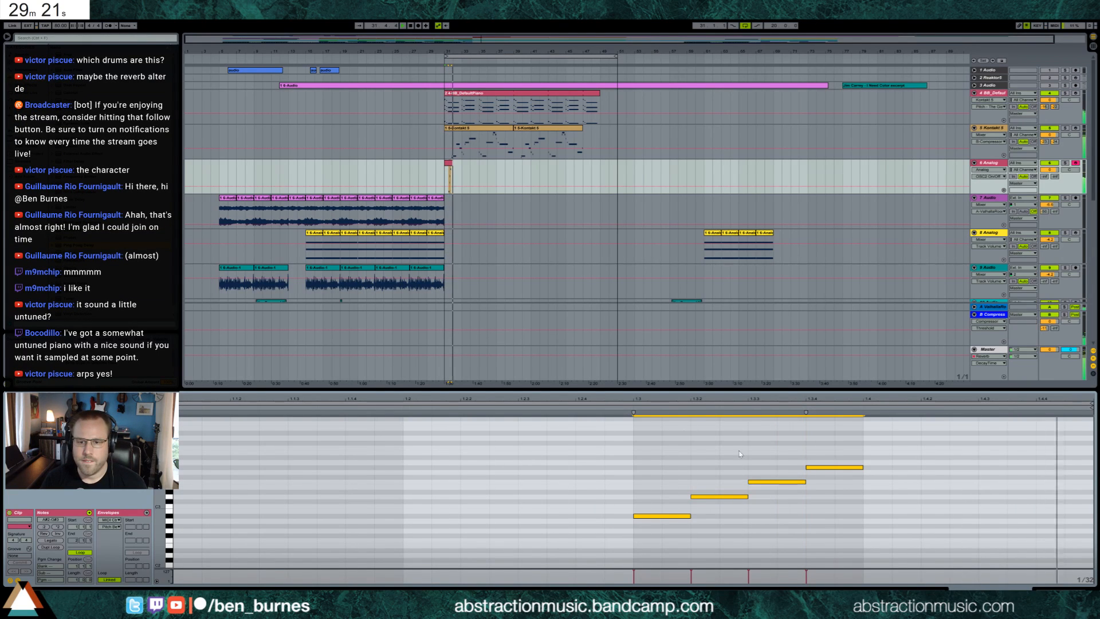
pyautogui.moveTo(656, 444); pyautogui.dragTo(914, 567)
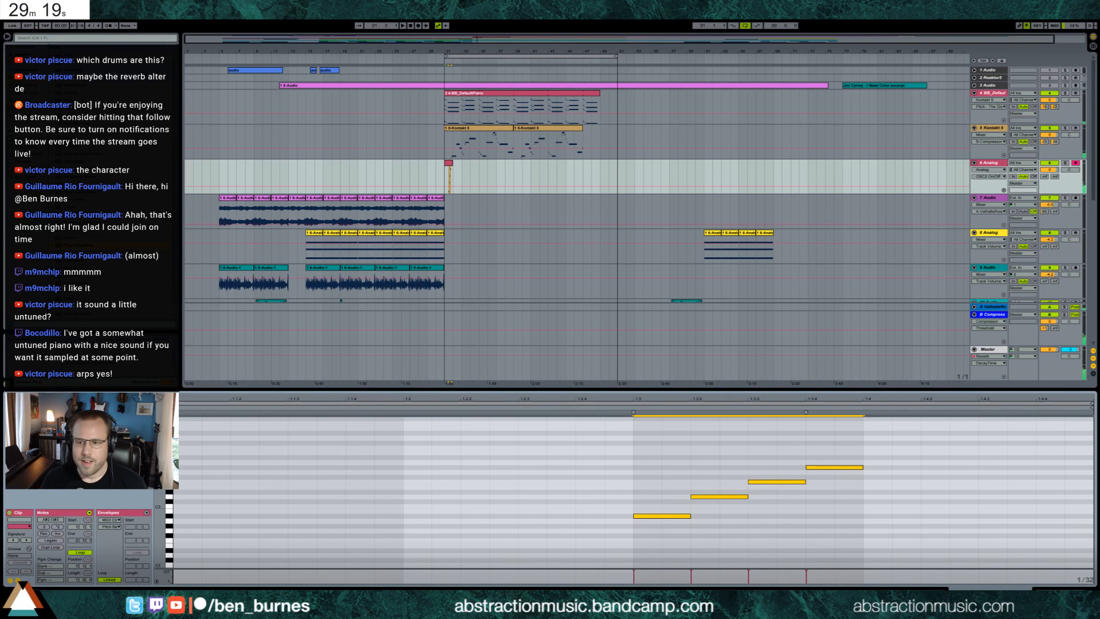
# Step: Adjust the Ping Pong Delay's dry/wet amount and enable unison in Analog
pyautogui.hotkey('shift', 'Tab')
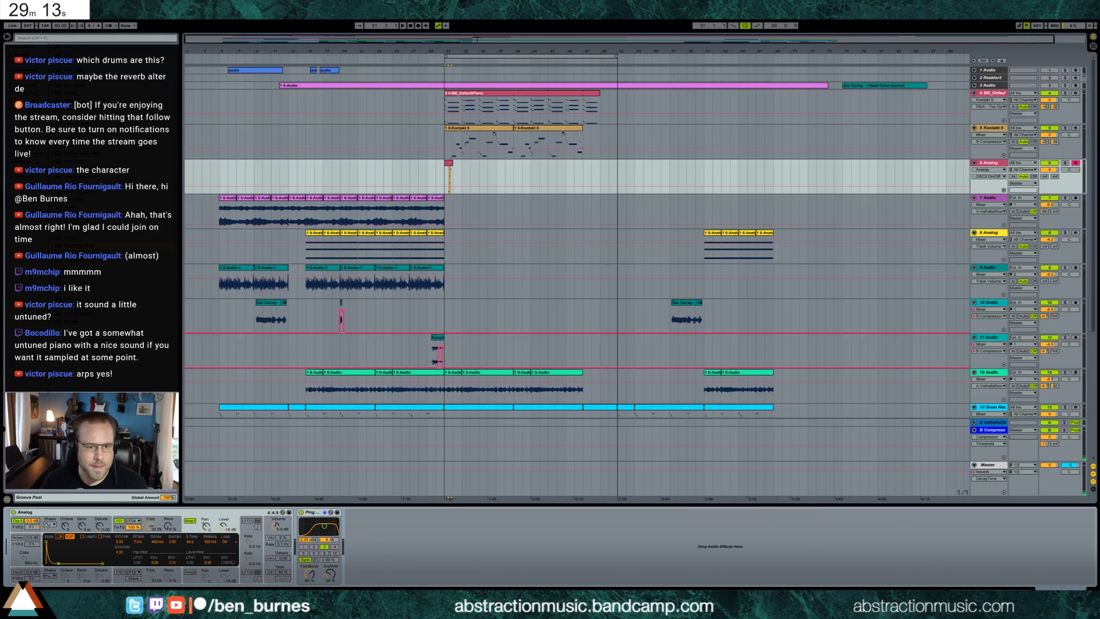
pyautogui.moveTo(330, 574); pyautogui.dragTo(330, 568)
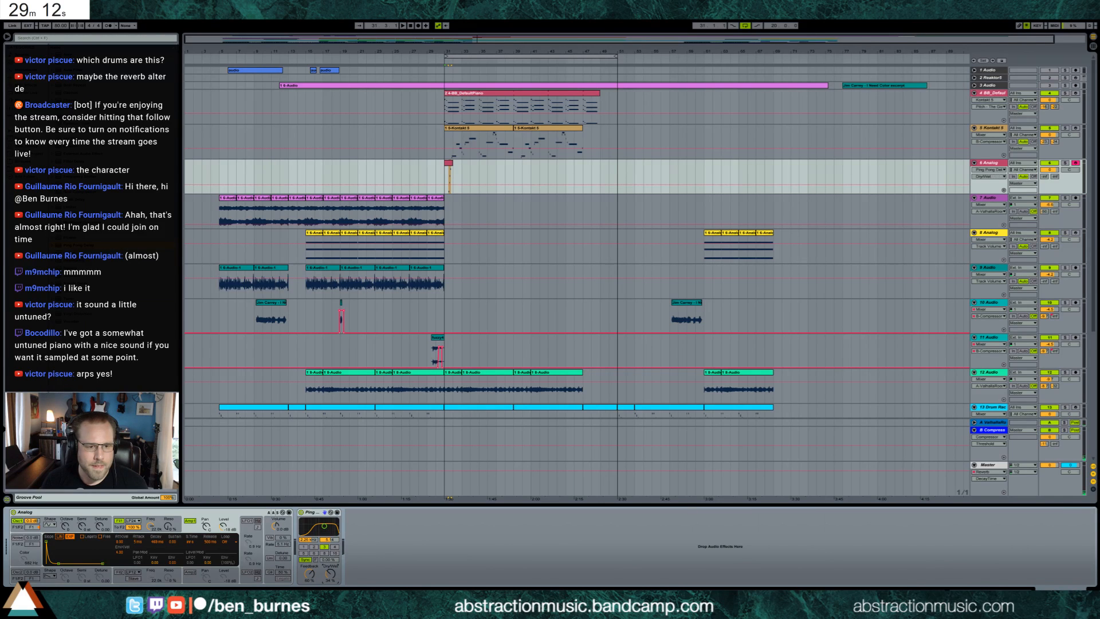
pyautogui.click(268, 558)
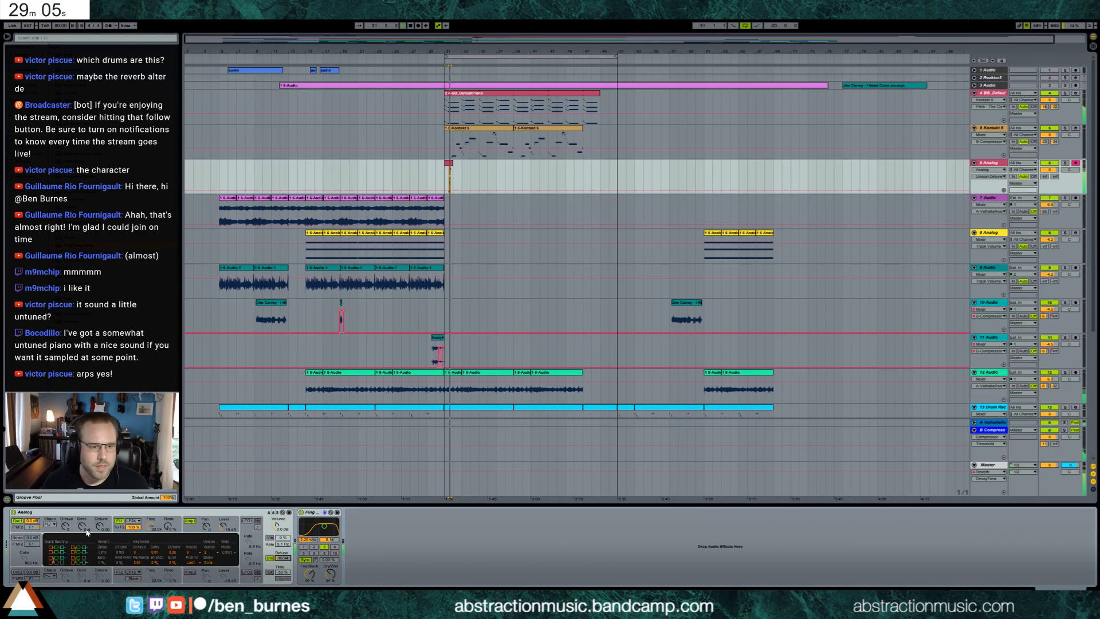
pyautogui.doubleClick(448, 164)
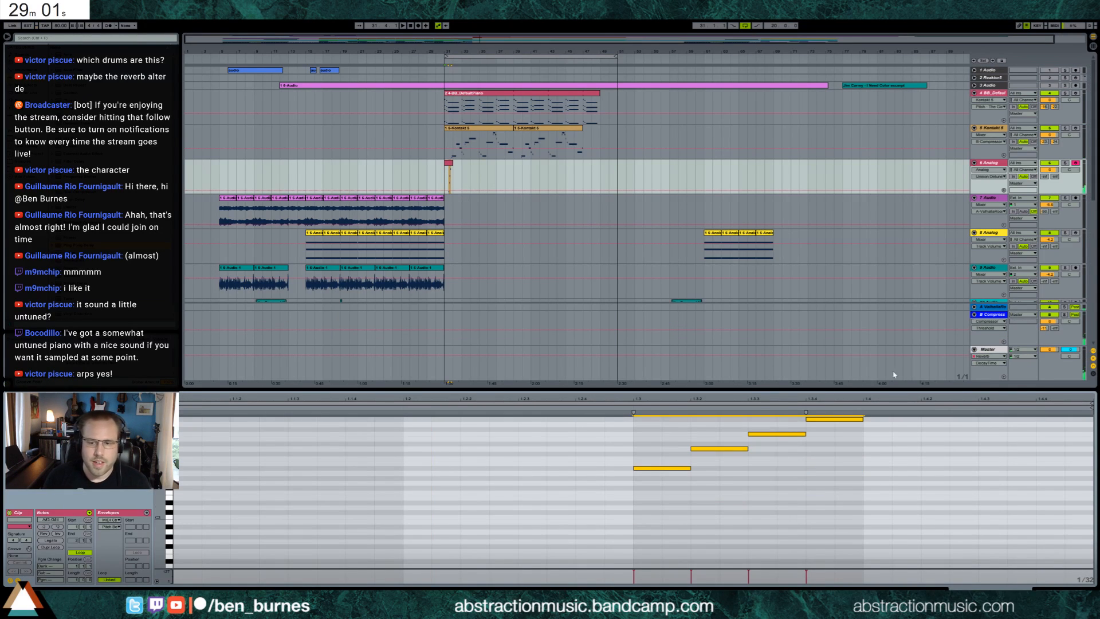
pyautogui.hotkey('shift', 'Tab')
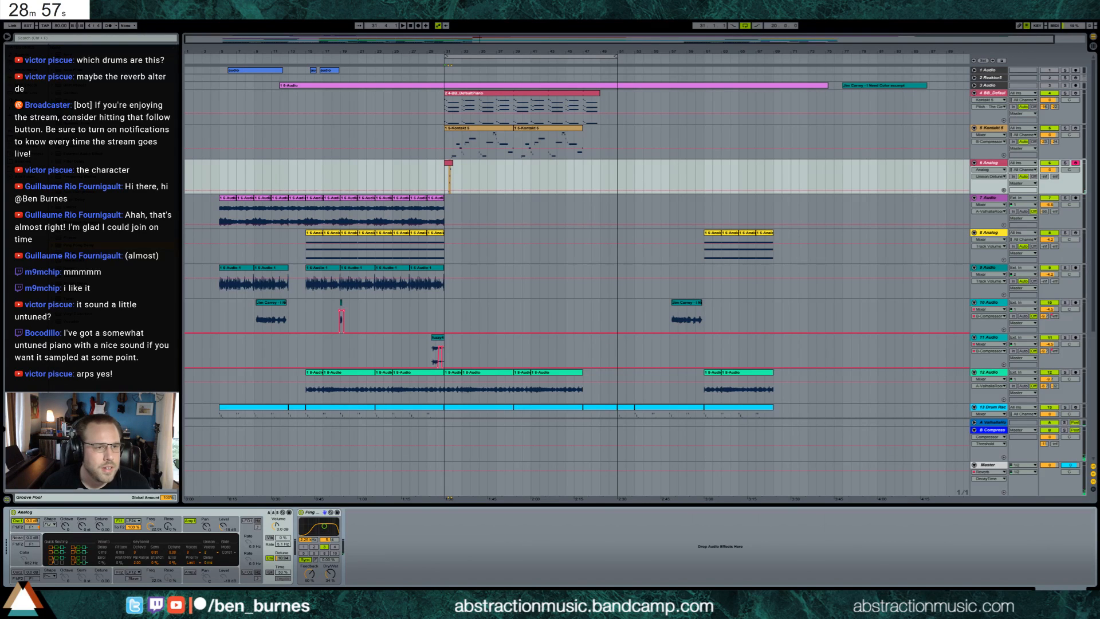
# Step: Add a Saturator between Analog and the Ping Pong Delay, set it to Medium Curve, and balance its drive and output levels
pyautogui.moveTo(75, 276); pyautogui.dragTo(307, 495)
pyautogui.click(327, 554)
pyautogui.click(338, 572)
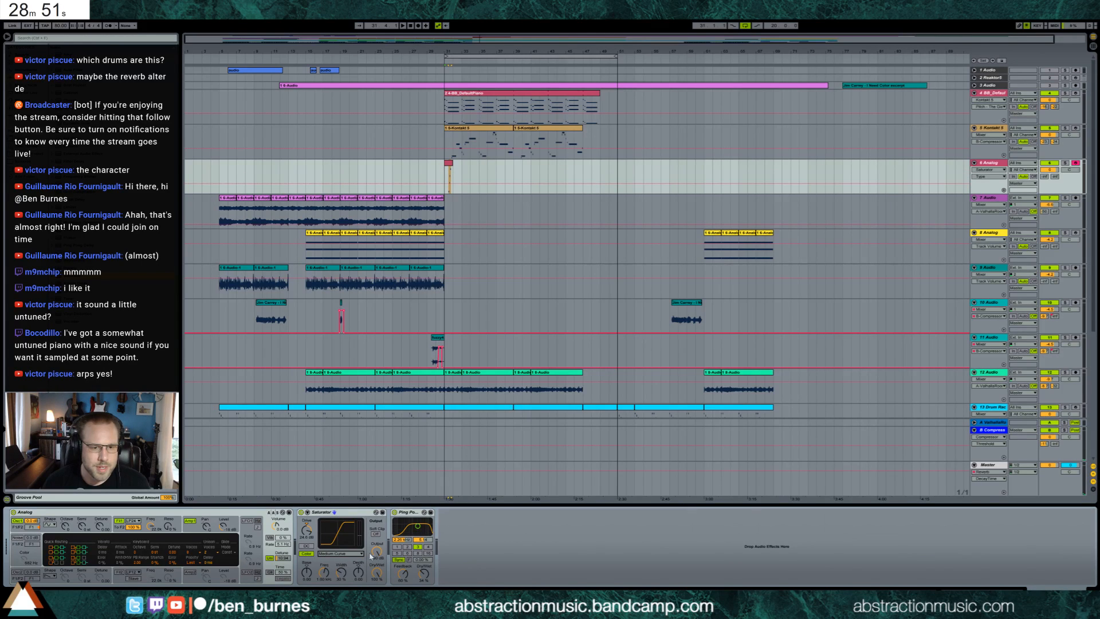
pyautogui.moveTo(377, 550); pyautogui.dragTo(376, 564)
pyautogui.moveTo(307, 531); pyautogui.dragTo(306, 541)
pyautogui.moveTo(380, 556); pyautogui.dragTo(381, 557)
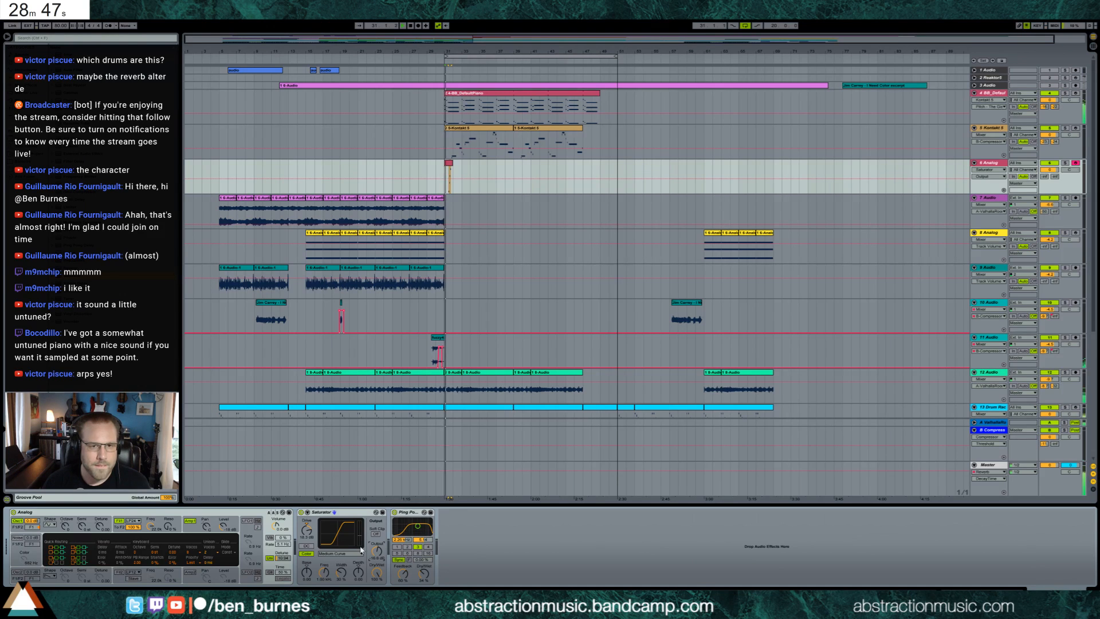
pyautogui.click(307, 531)
pyautogui.moveTo(375, 551); pyautogui.dragTo(375, 546)
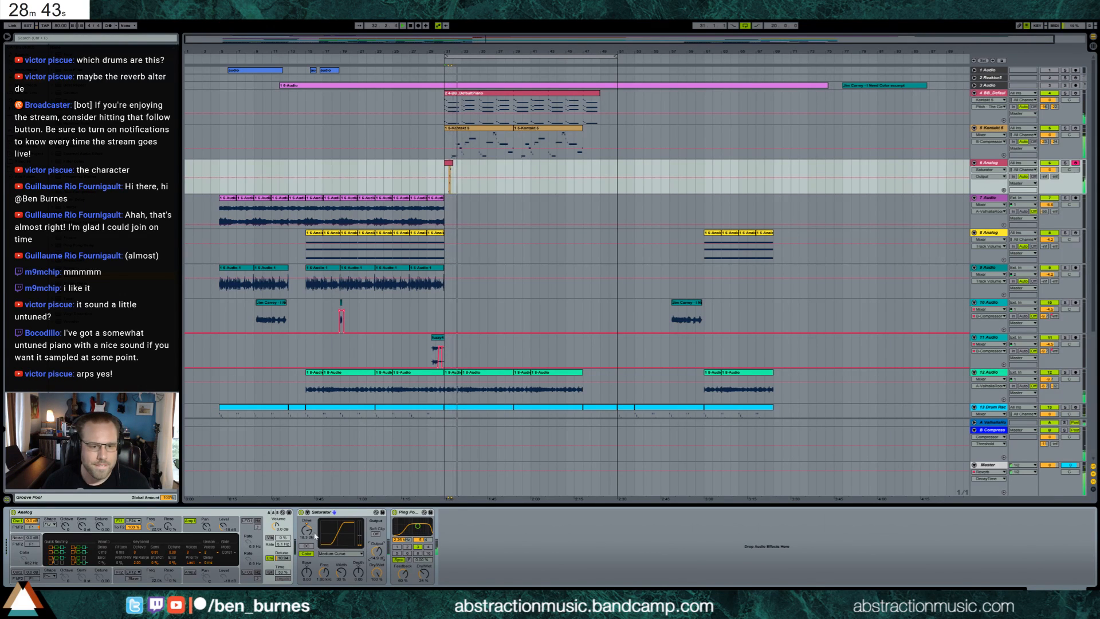
# Step: Copy the Analog arpeggio clip to bar 33 and raise the copy's last note by four semitones
pyautogui.click(449, 163)
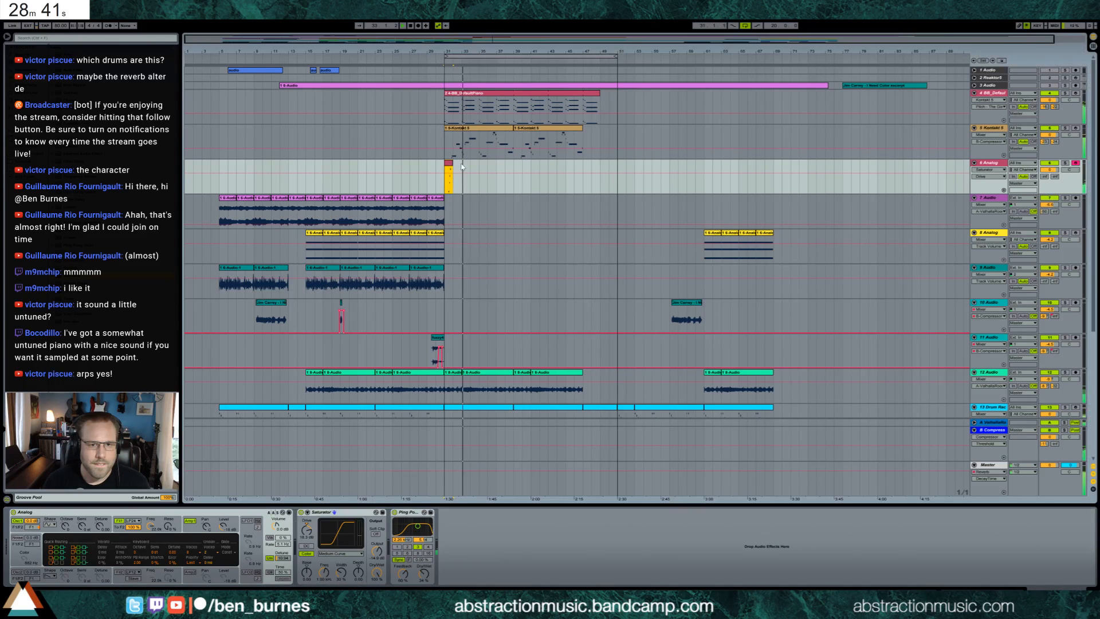
pyautogui.hotkey('ctrl', 'v')
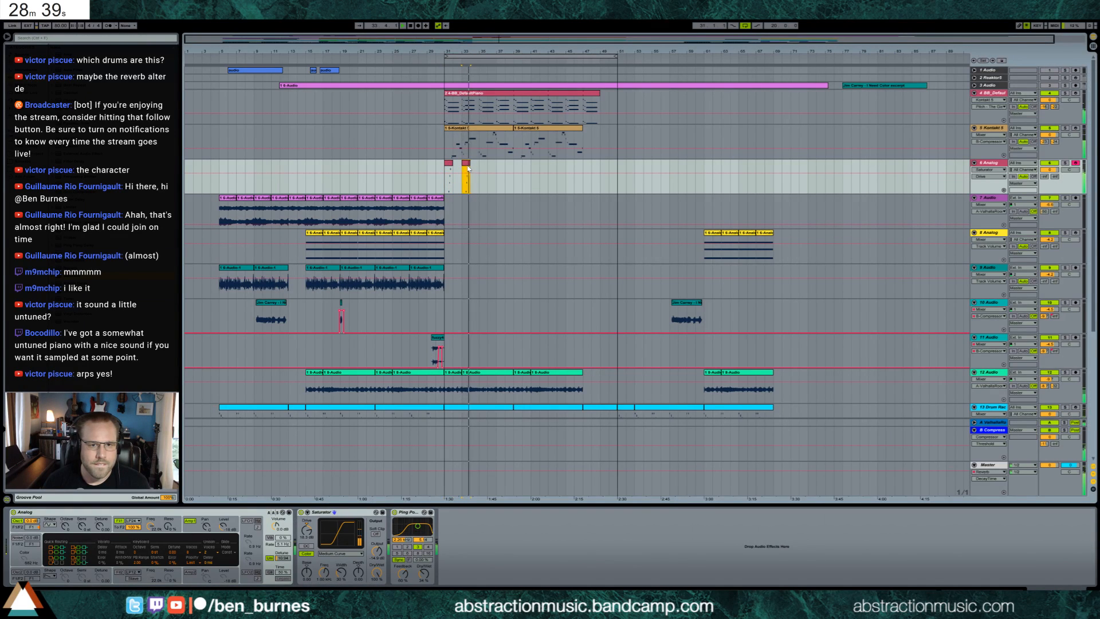
pyautogui.hotkey('shift', 'Tab')
pyautogui.press('space')
pyautogui.click(836, 419)
pyautogui.press('Up')
pyautogui.press('Up')
pyautogui.press('Up')
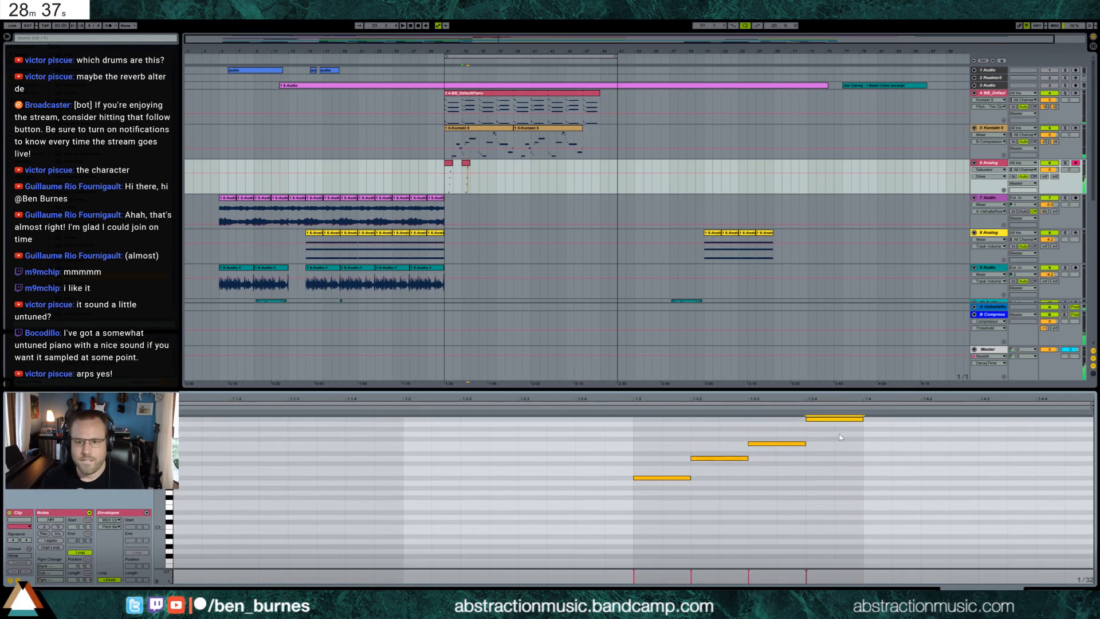
pyautogui.press('Up')
pyautogui.press('space')
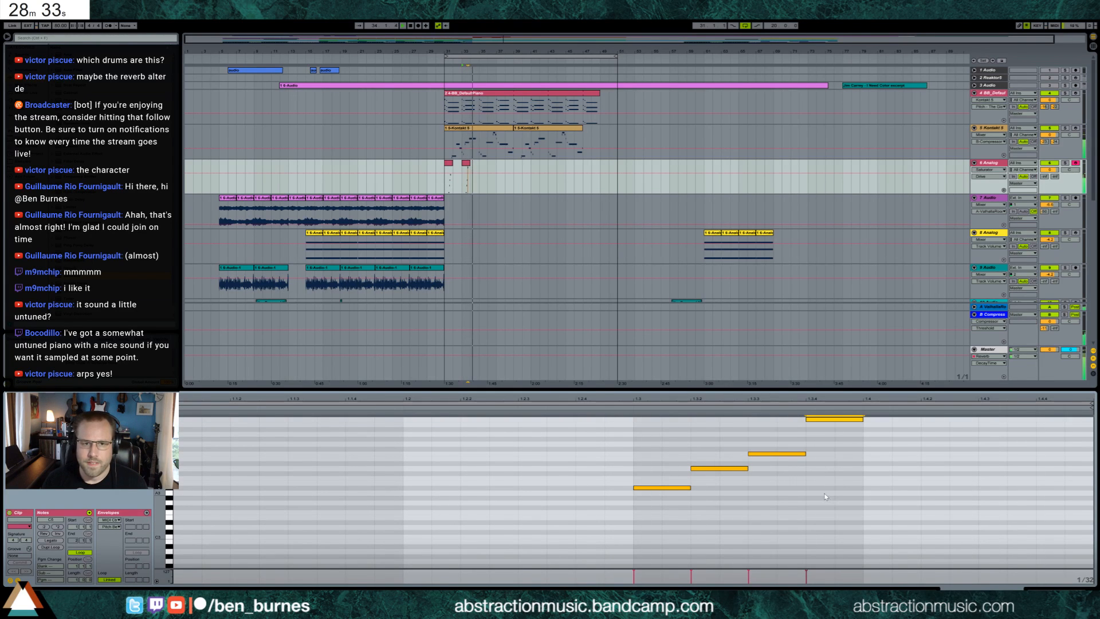
# Step: Duplicate the Analog track's section from bar 31 to 35 once, up to bar 39
pyautogui.moveTo(481, 180); pyautogui.dragTo(446, 181)
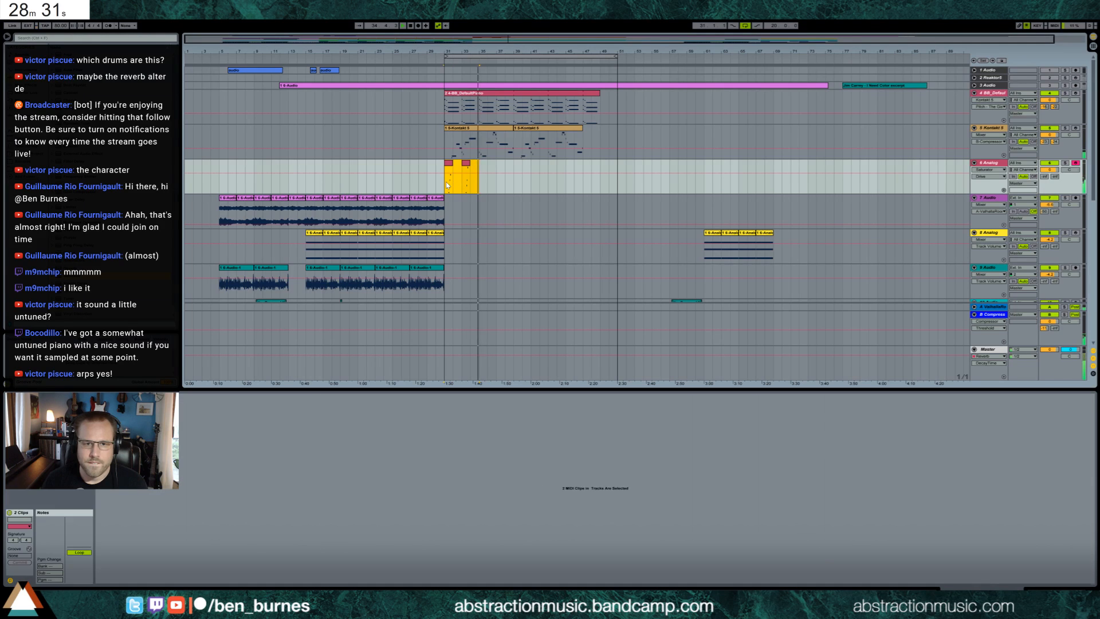
pyautogui.hotkey('ctrl', 'd')
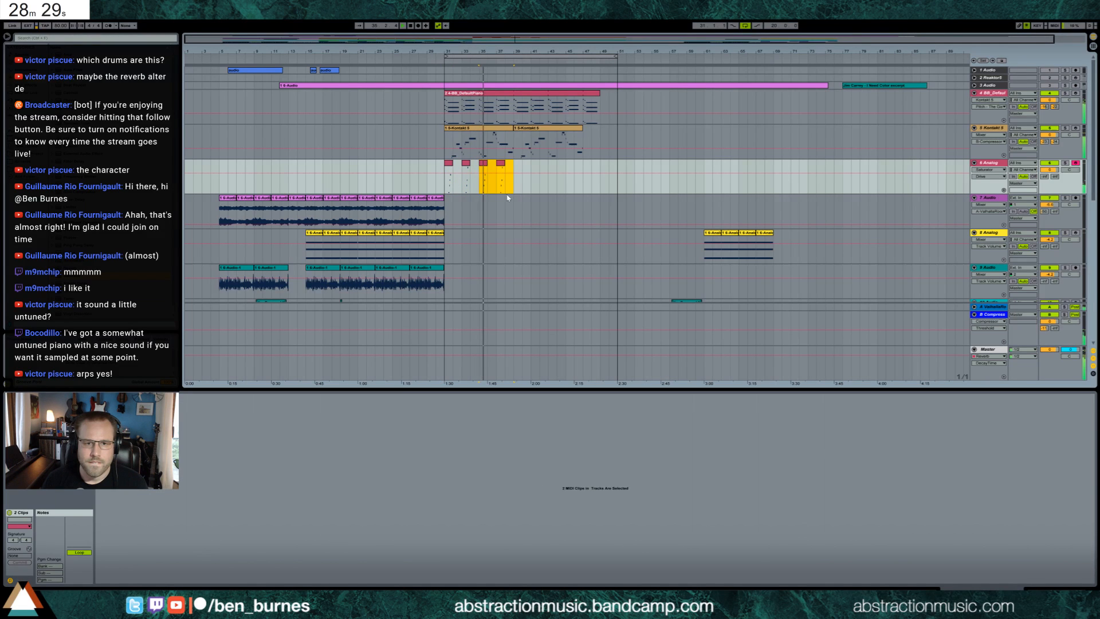
# Step: Adjust the last two notes of the first Kontakt 5 clip so that one ends where the other begins
pyautogui.click(500, 128)
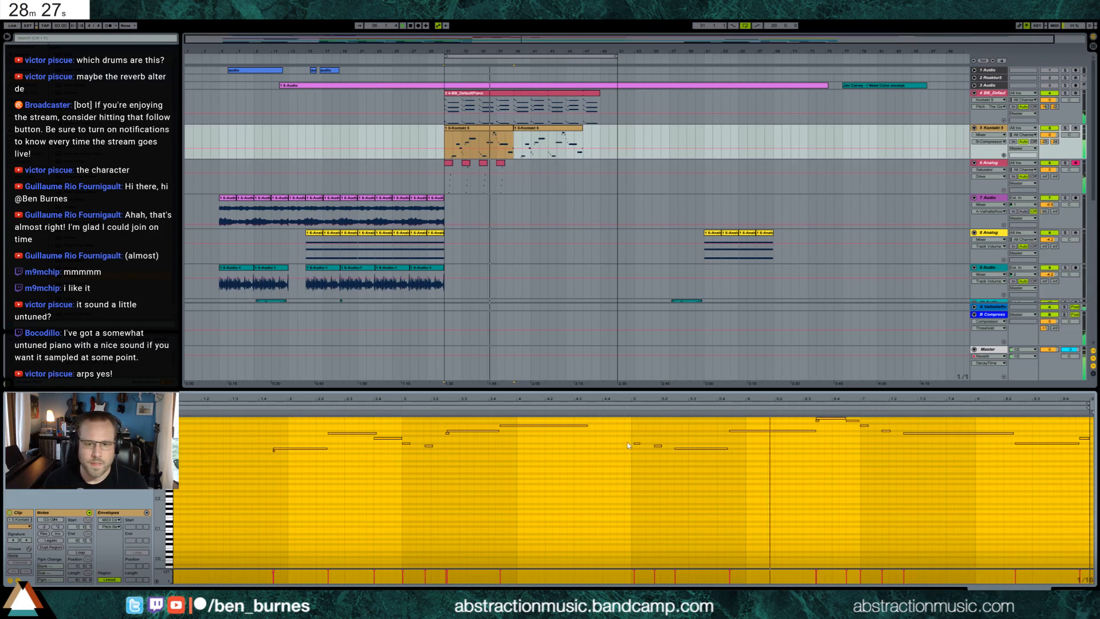
pyautogui.moveTo(629, 437); pyautogui.dragTo(662, 458)
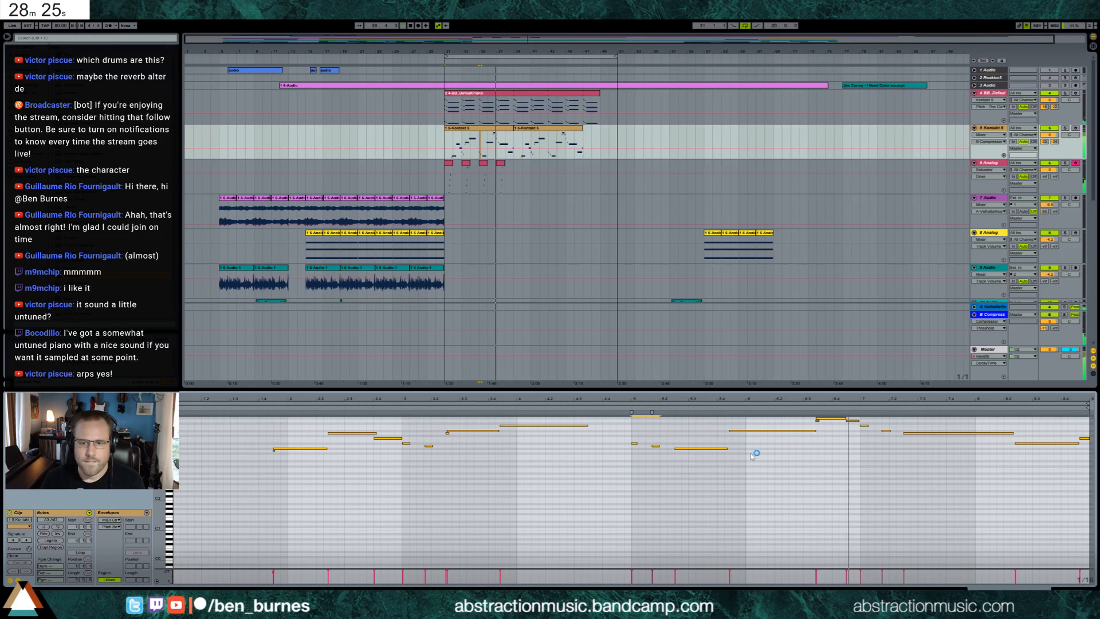
pyautogui.scroll(3, 802, 458)
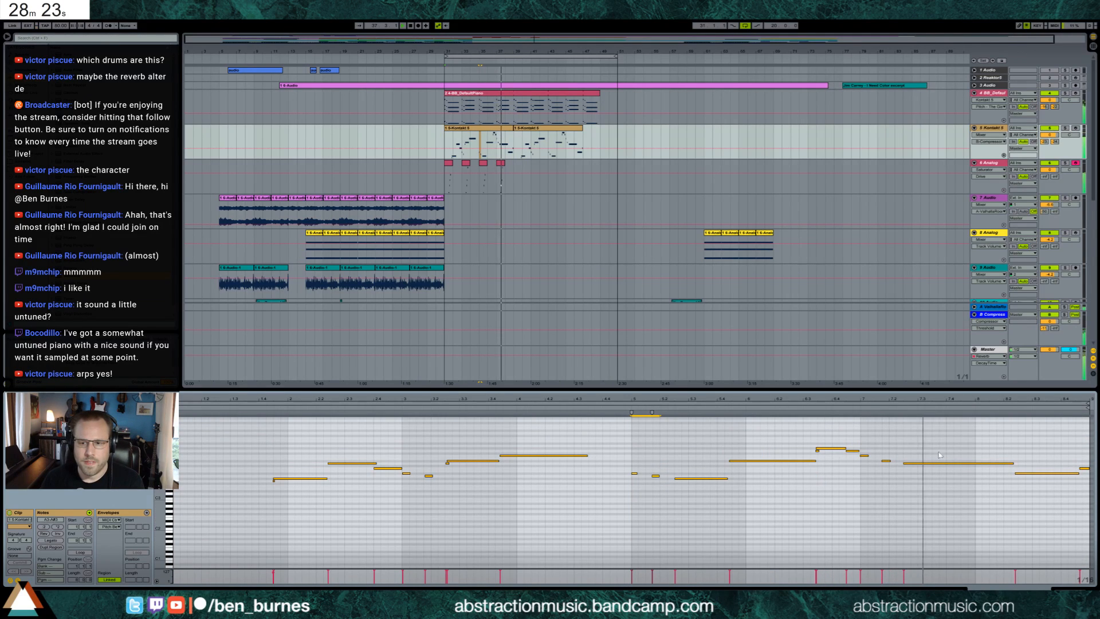
pyautogui.click(1026, 465)
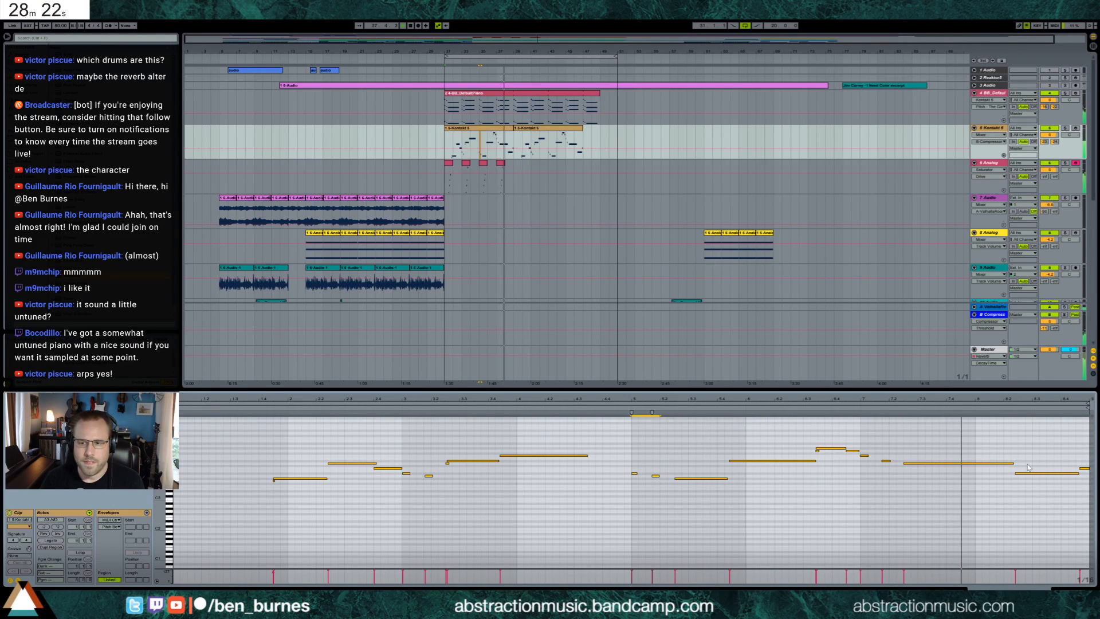
pyautogui.click(1082, 468)
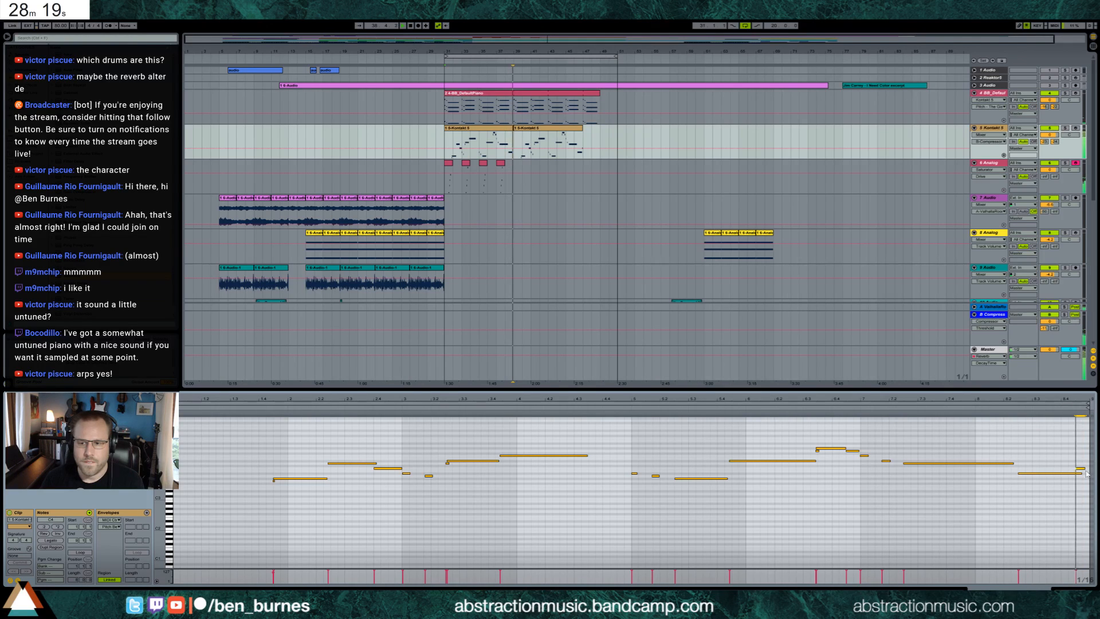
pyautogui.press('space')
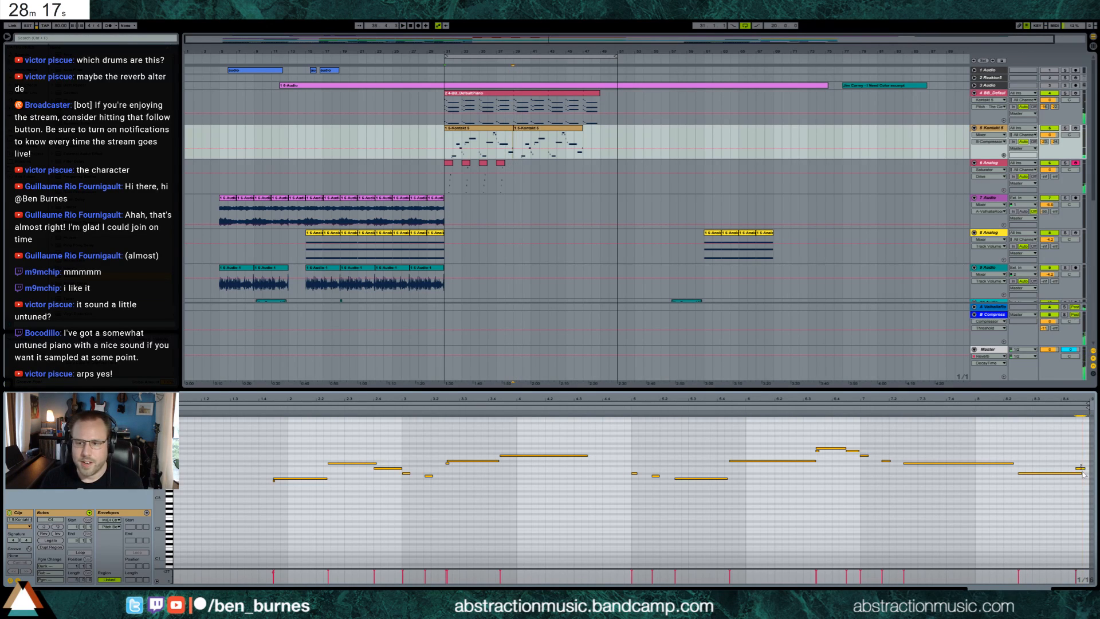
pyautogui.moveTo(1084, 471); pyautogui.dragTo(1086, 471)
pyautogui.click(1078, 473)
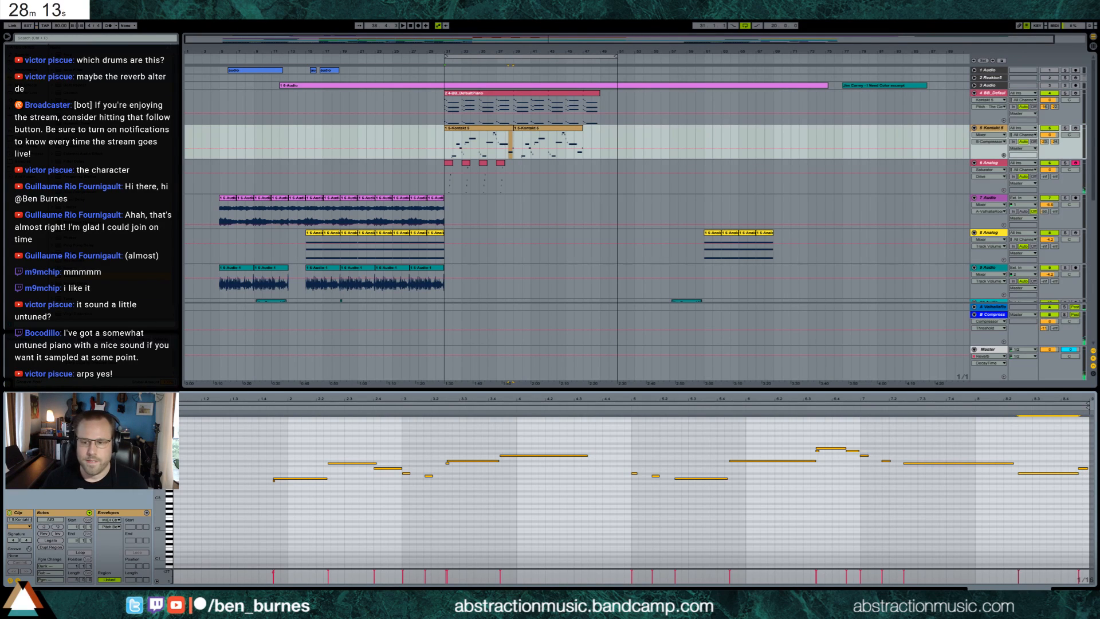
# Step: Duplicate the Analog track's section from bar 31 to 39 once, up to bar 47
pyautogui.hotkey('shift', 'Tab')
pyautogui.moveTo(516, 190); pyautogui.dragTo(445, 180)
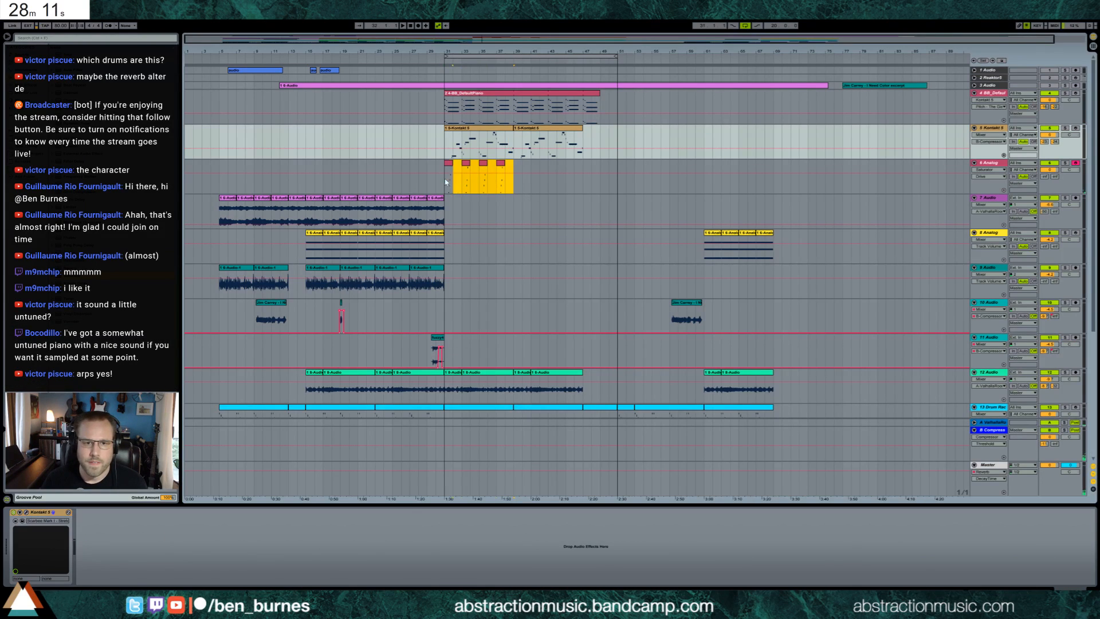
pyautogui.hotkey('ctrl', 'd')
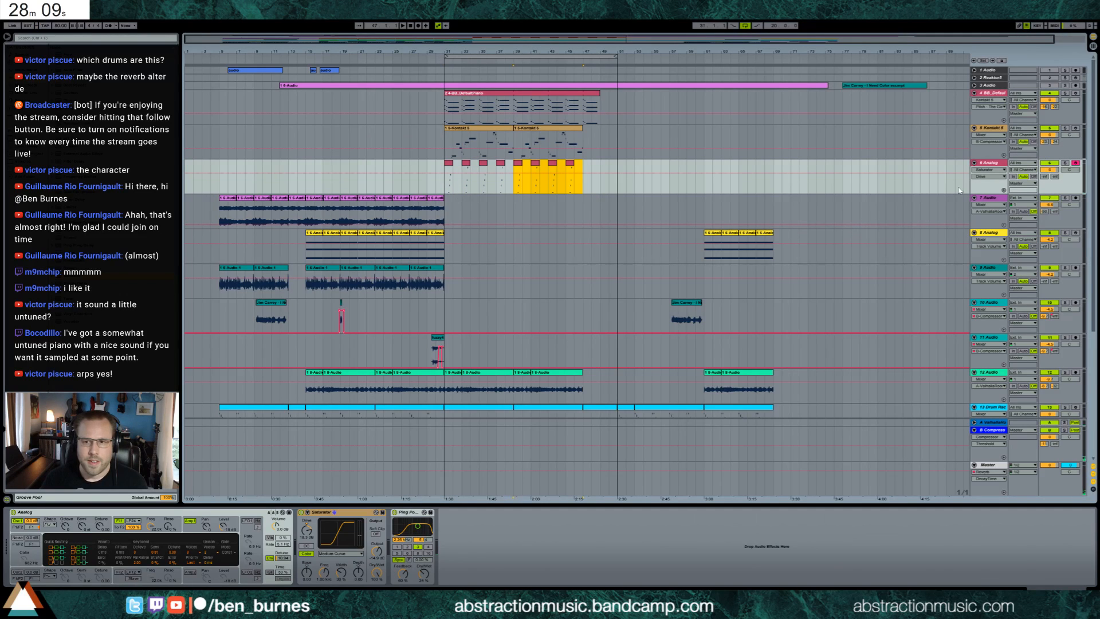
# Step: Add a MIDI track with Massive below the Analog arpeggio track and create an empty one-bar clip at bar 39
pyautogui.hotkey('ctrl', 'shift', 't')
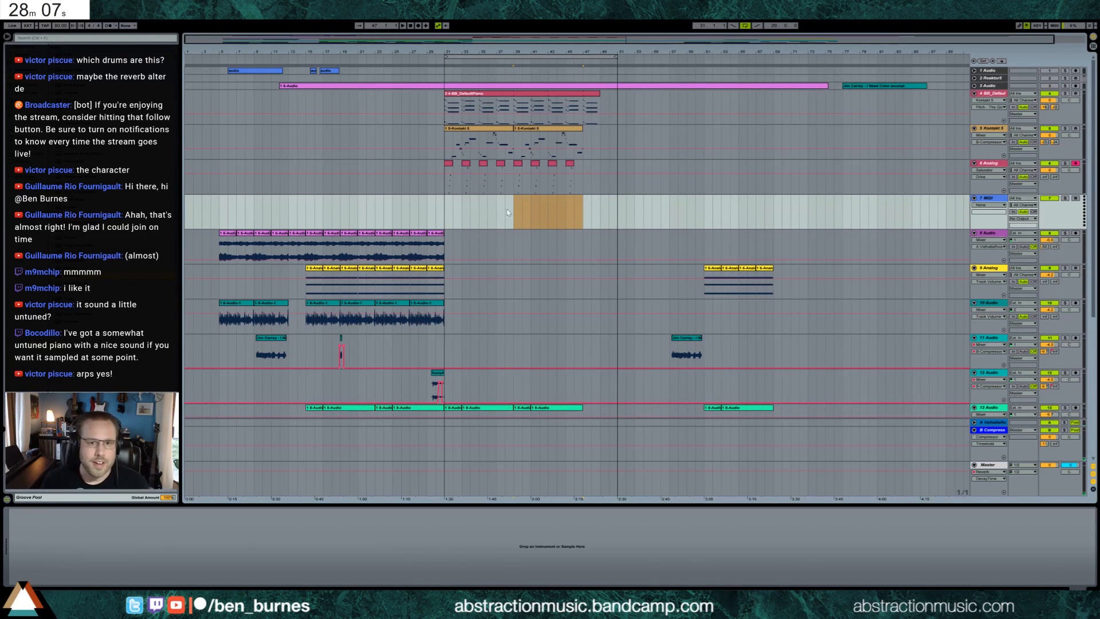
pyautogui.hotkey('ctrl', 'shift', 'm')
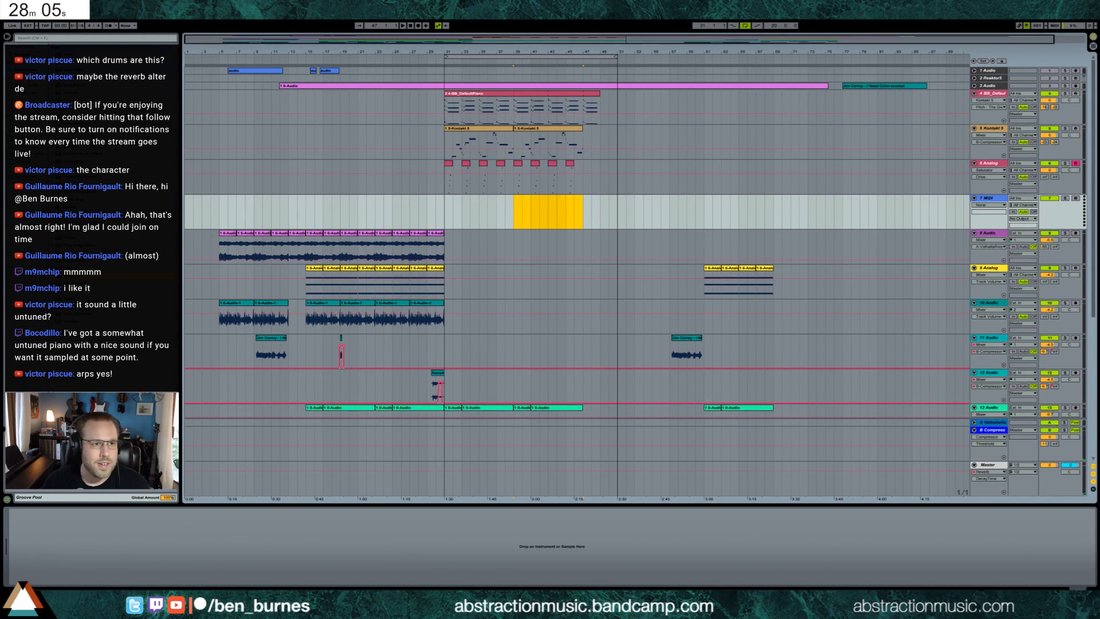
pyautogui.click(26, 100)
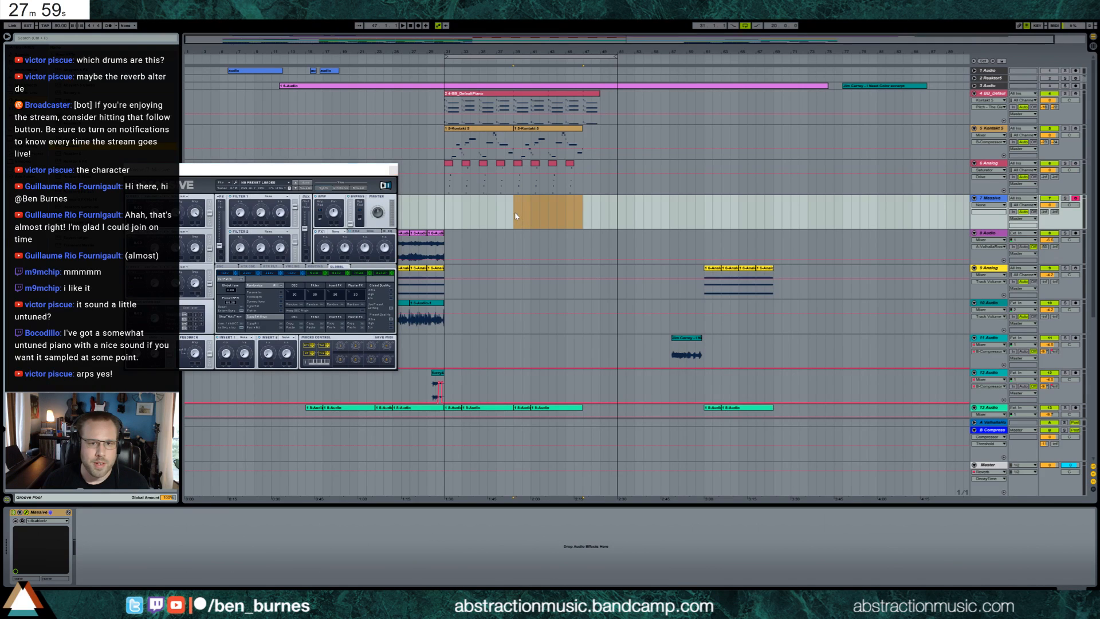
pyautogui.click(516, 214)
pyautogui.hotkey('ctrl', 'shift', 'm')
pyautogui.doubleClick(517, 206)
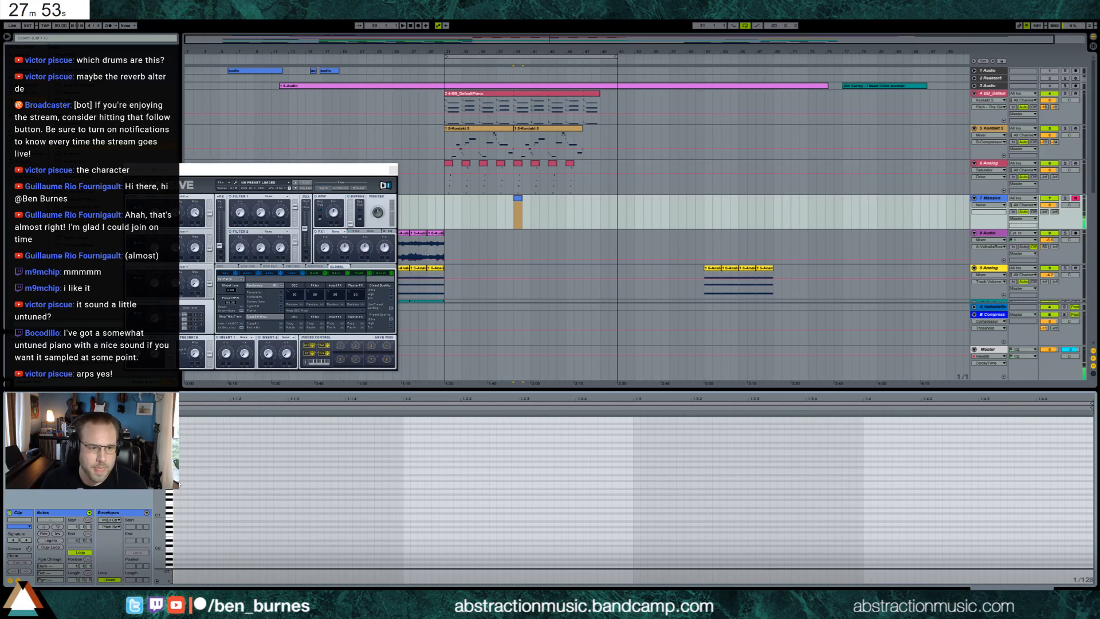
# Step: Fill the one-bar Massive clip with short repeated 1/32 notes on a single pitch
pyautogui.click(180, 458)
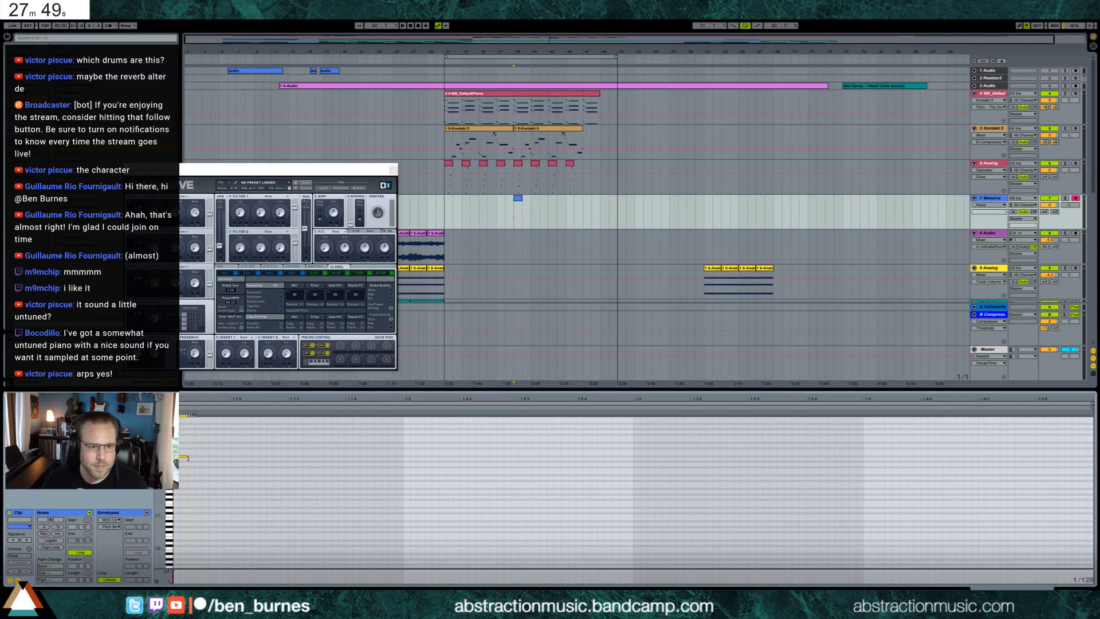
pyautogui.moveTo(186, 458); pyautogui.dragTo(191, 457)
pyautogui.hotkey('ctrl', 'd')
pyautogui.hotkey('ctrl', 'd')
pyautogui.hotkey('ctrl', 'd')
pyautogui.hotkey('ctrl', 'd')
pyautogui.hotkey('ctrl', 'd')
pyautogui.hotkey('ctrl', 'd')
pyautogui.hotkey('ctrl', 'd')
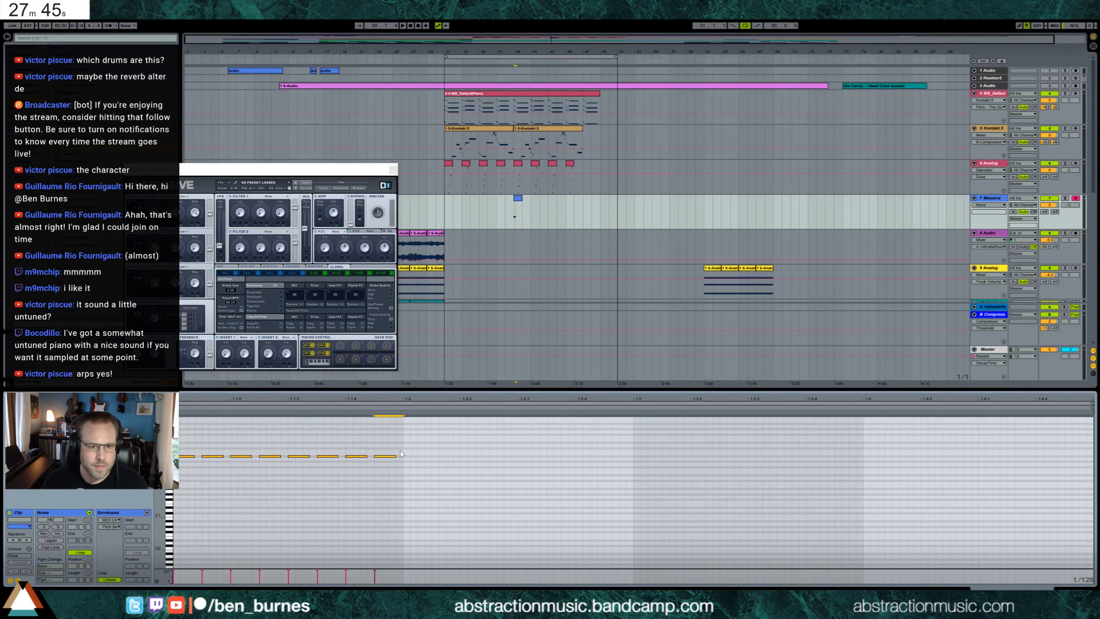
pyautogui.moveTo(403, 449); pyautogui.dragTo(174, 471)
pyautogui.hotkey('ctrl', 'd')
pyautogui.hotkey('ctrl', 'd')
pyautogui.hotkey('ctrl', 'd')
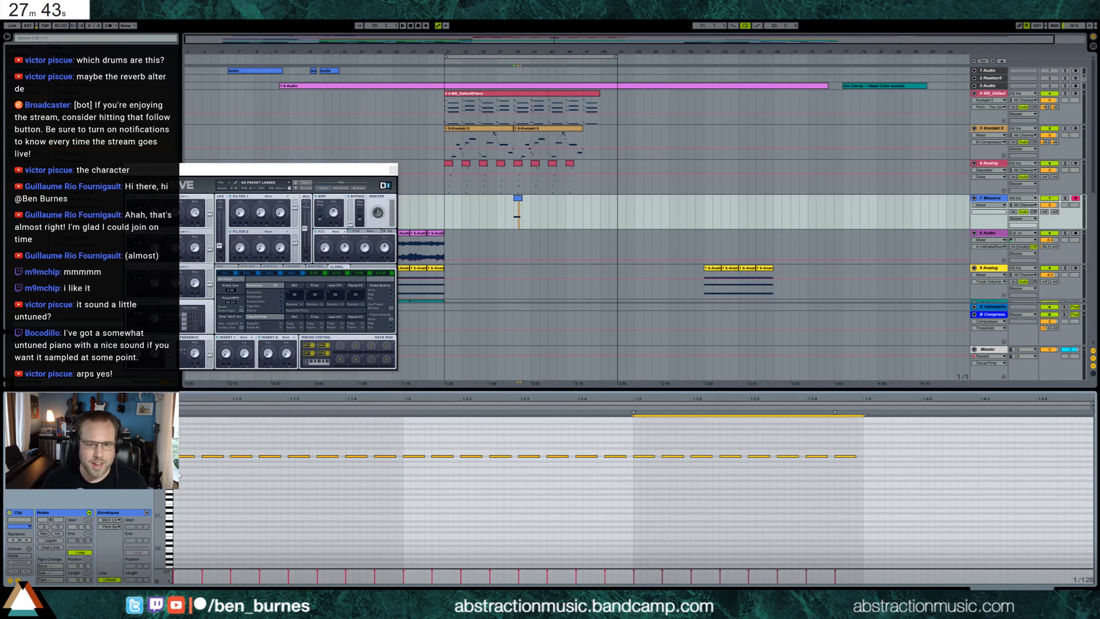
# Step: Extend the Massive clip to bar 51, set Massive's Filter 1 to a lowpass type, and adjust the filter
pyautogui.moveTo(522, 220); pyautogui.dragTo(614, 204)
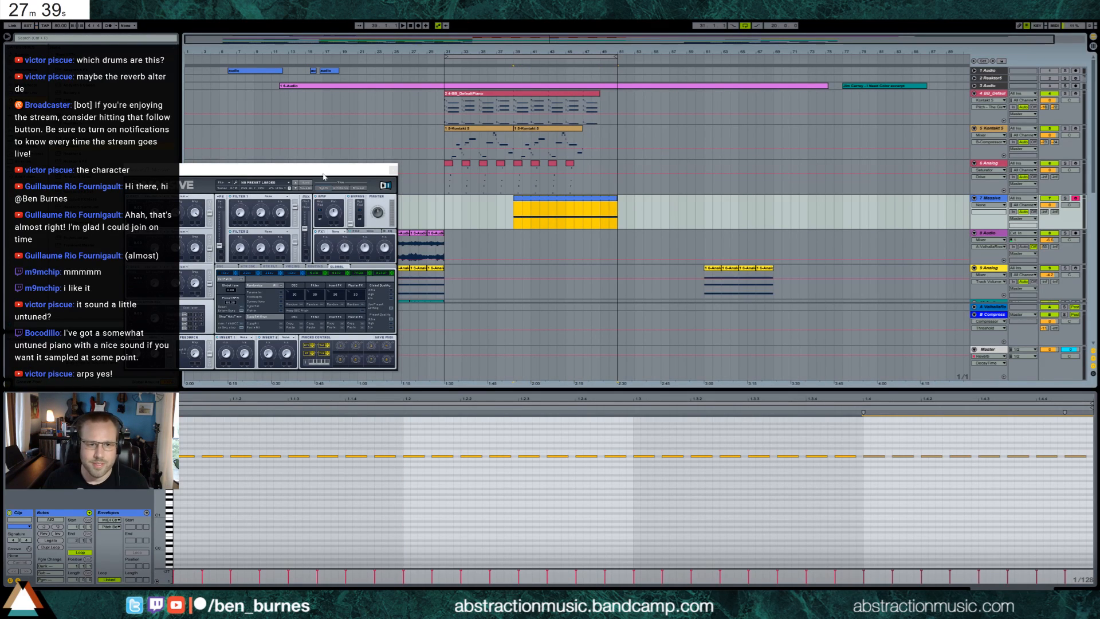
pyautogui.moveTo(323, 177); pyautogui.dragTo(345, 180)
pyautogui.click(288, 201)
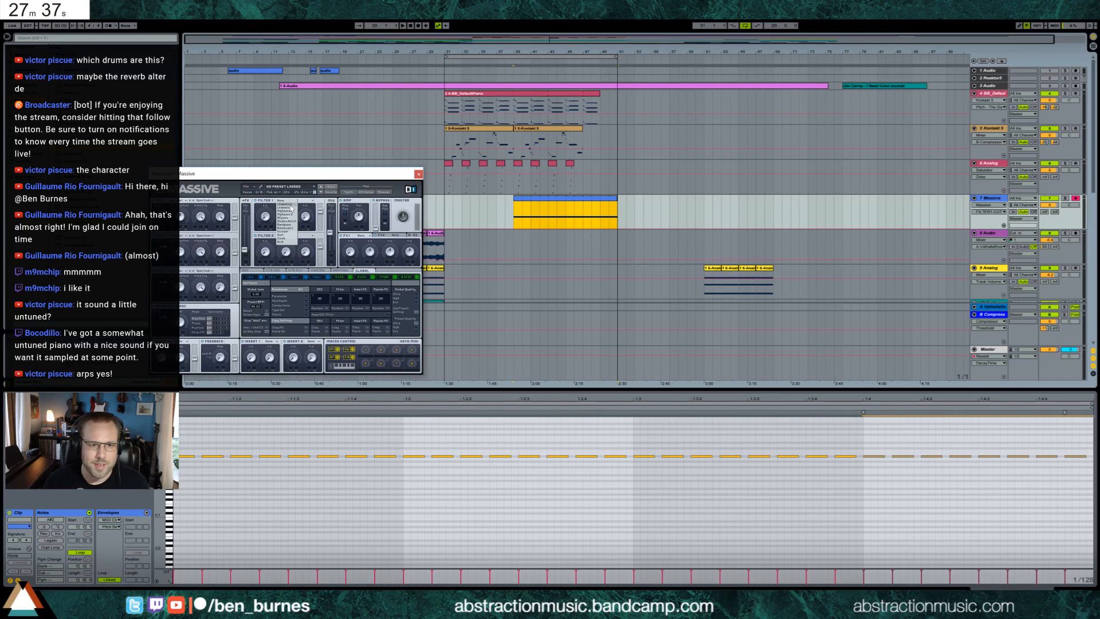
pyautogui.click(291, 207)
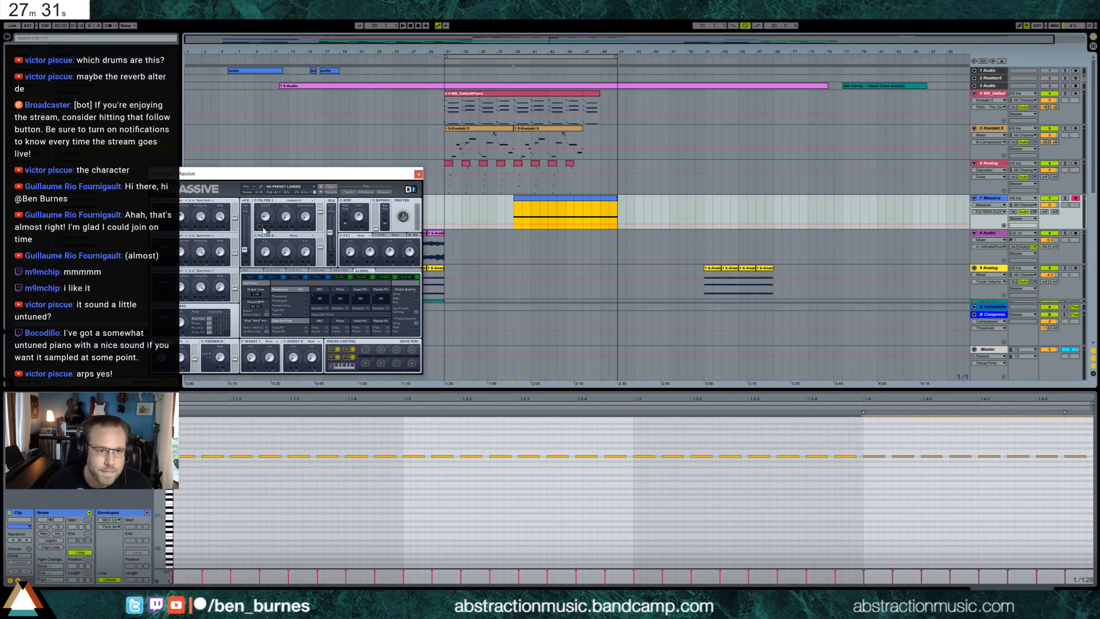
pyautogui.click(306, 217)
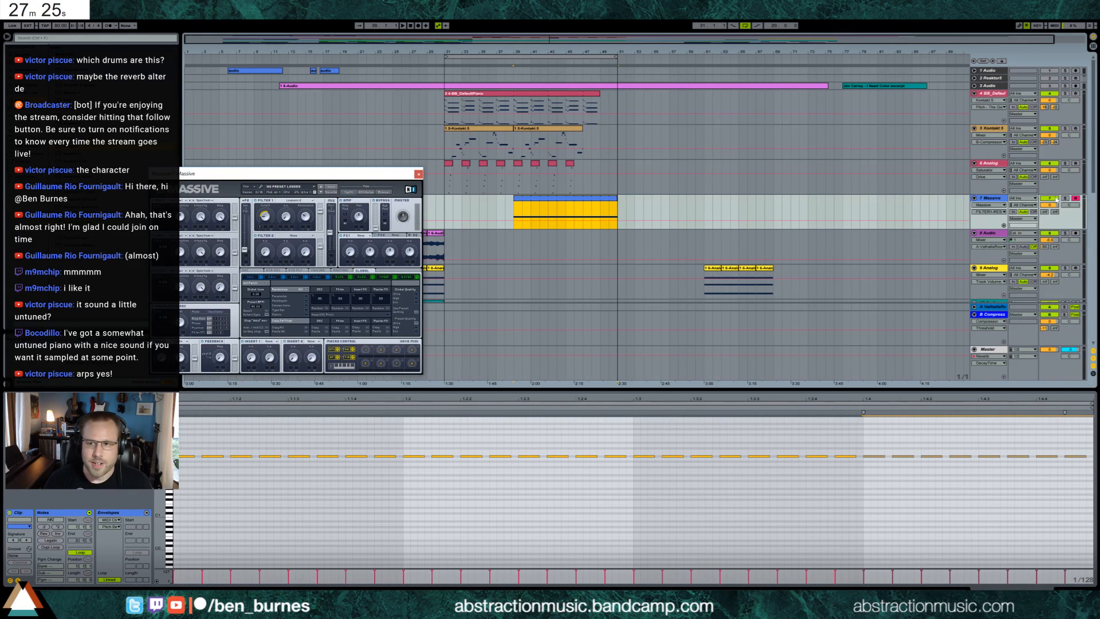
# Step: Lower the Massive track's volume and audition the pattern from bar 39
pyautogui.moveTo(1049, 205); pyautogui.dragTo(1049, 217)
pyautogui.press('space')
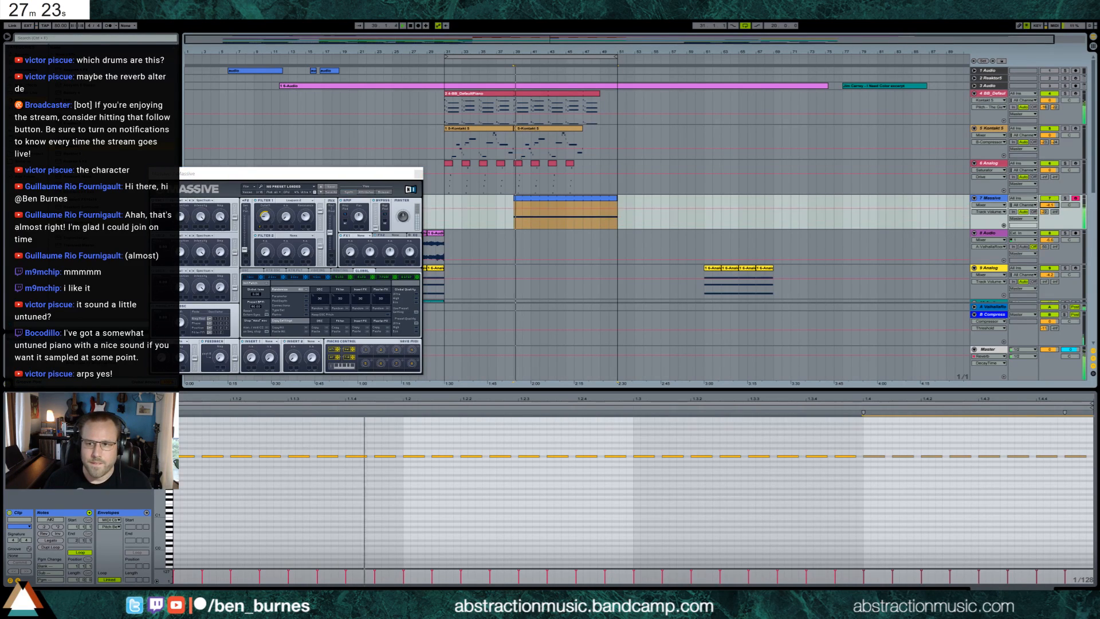
pyautogui.press('space')
# Step: Clear the Massive clip's notes, widen the grid to 1/16, and place one slightly shortened 1/16 note at its start
pyautogui.moveTo(182, 446); pyautogui.dragTo(1092, 513)
pyautogui.press('Delete')
pyautogui.hotkey('ctrl', '2')
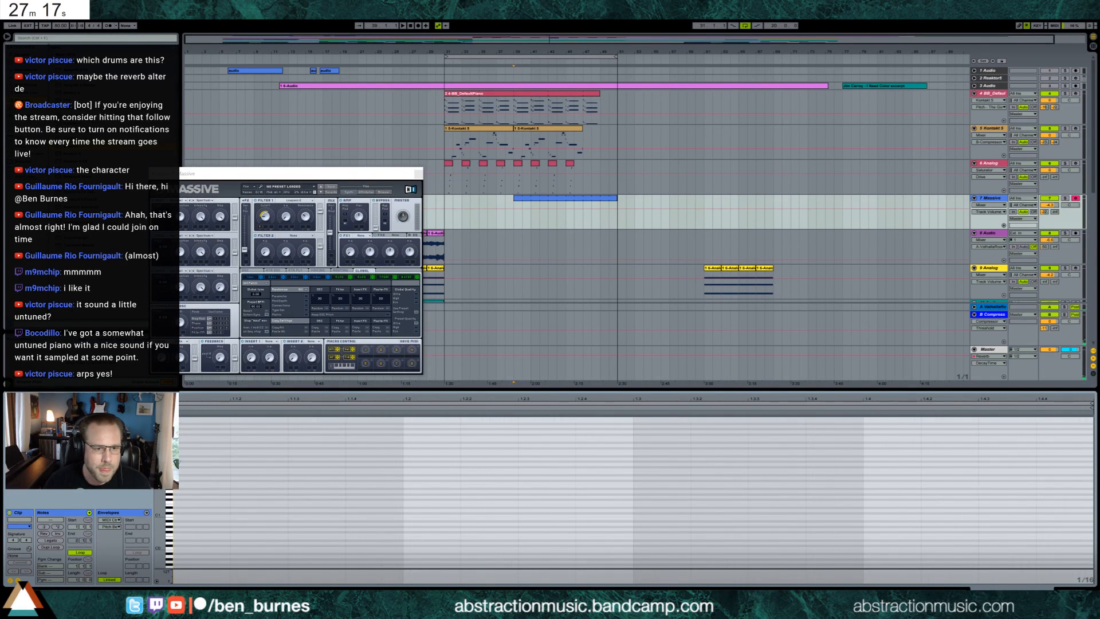
pyautogui.doubleClick(220, 457)
pyautogui.moveTo(230, 457); pyautogui.dragTo(221, 457)
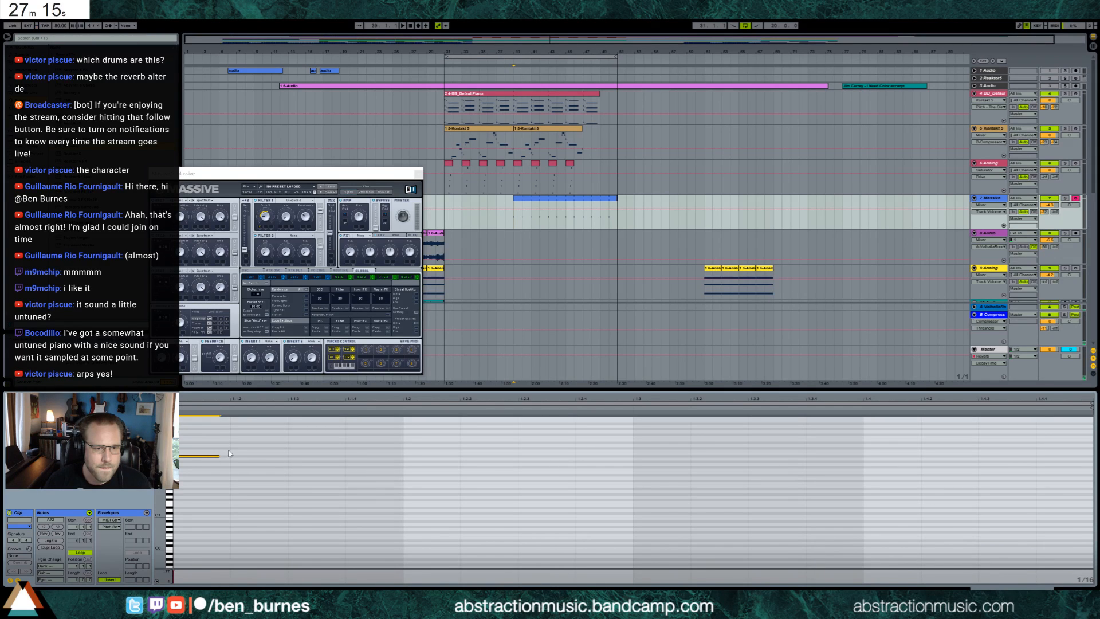
# Step: Duplicate the shortened 1/16 note repeatedly until the whole bar of the Massive clip is filled
pyautogui.hotkey('ctrl', 'd')
pyautogui.hotkey('ctrl', 'd')
pyautogui.hotkey('ctrl', 'd')
pyautogui.hotkey('ctrl', 'd')
pyautogui.hotkey('ctrl', 'd')
pyautogui.hotkey('ctrl', 'd')
pyautogui.hotkey('ctrl', 'd')
pyautogui.hotkey('ctrl', 'd')
pyautogui.hotkey('ctrl', 'd')
pyautogui.hotkey('ctrl', 'd')
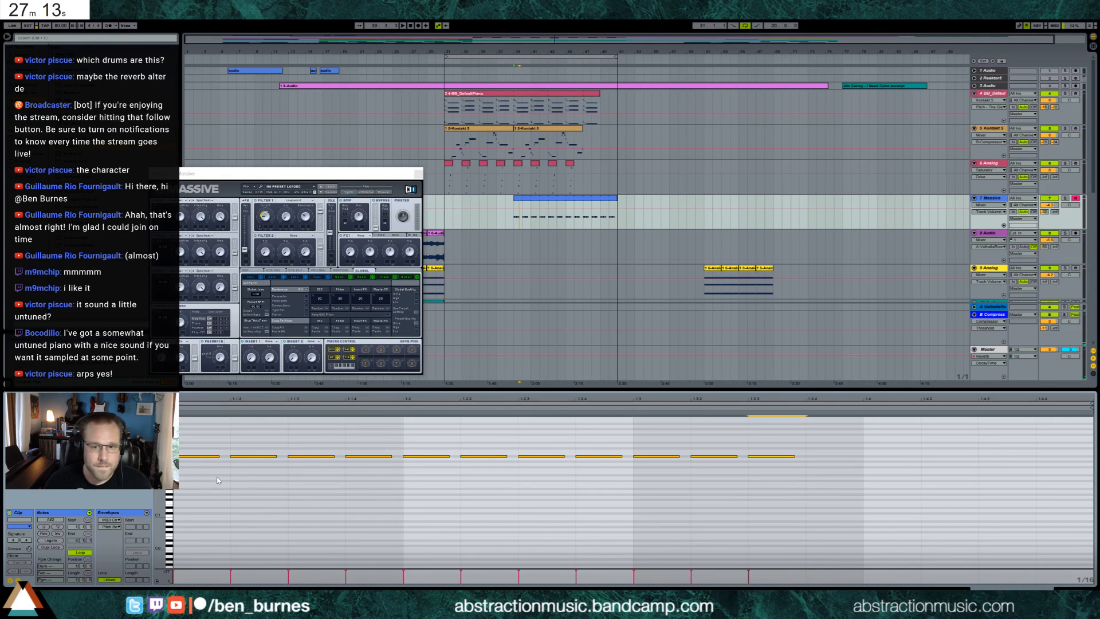
pyautogui.hotkey('ctrl', 'd')
pyautogui.hotkey('ctrl', 'd')
pyautogui.hotkey('ctrl', 'd')
pyautogui.hotkey('ctrl', 'd')
pyautogui.hotkey('ctrl', 'd')
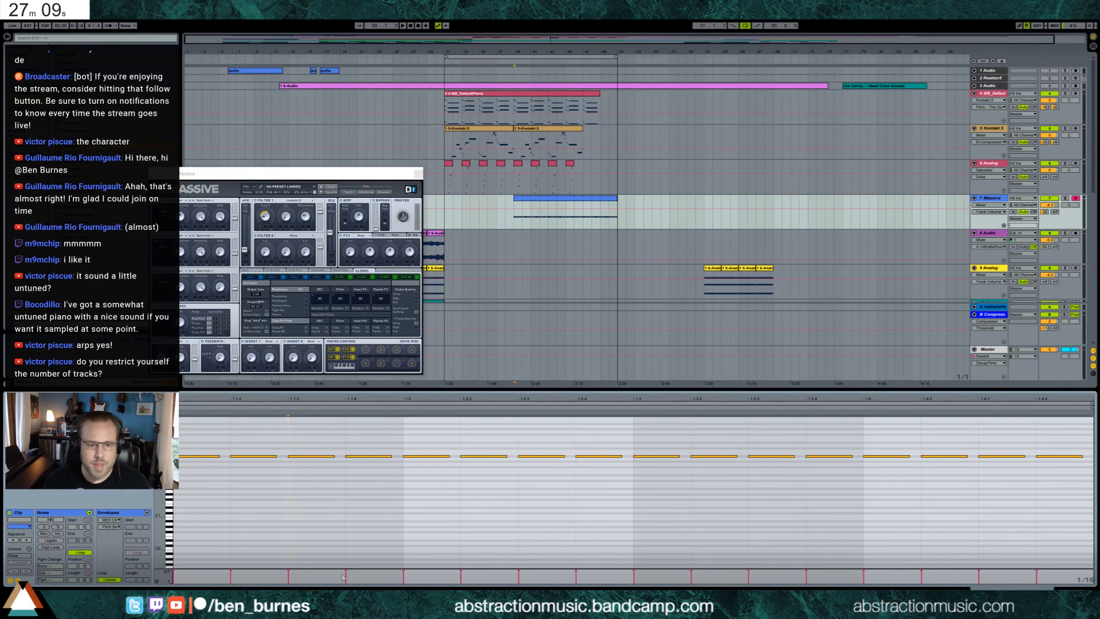
# Step: Lower the velocities of the repeated Massive notes, varying them slightly across the bar
pyautogui.moveTo(158, 582); pyautogui.dragTo(323, 584)
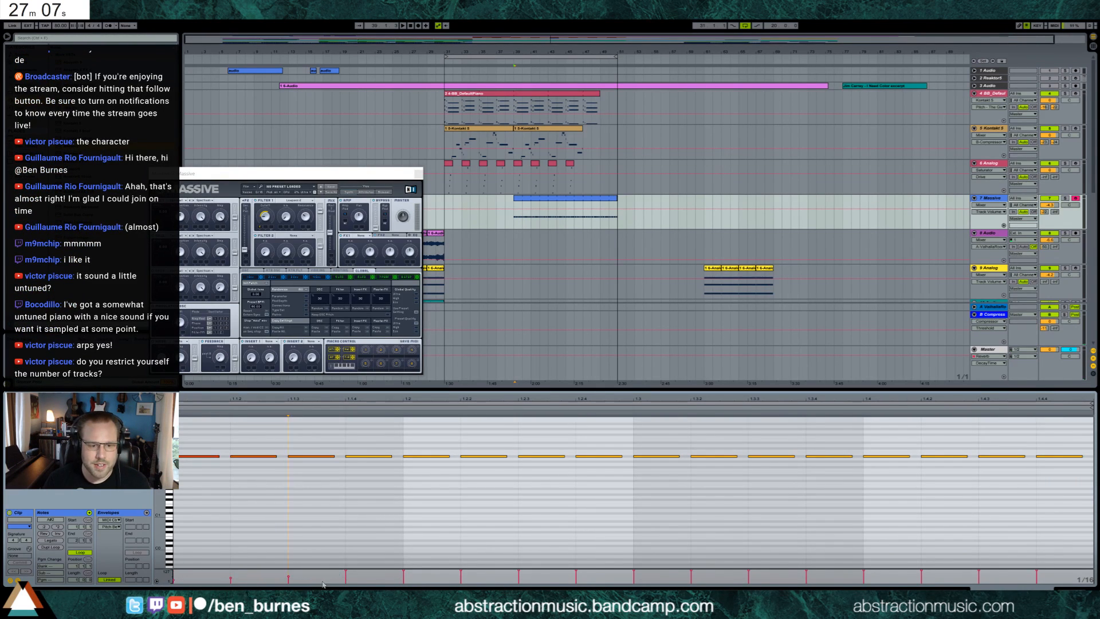
pyautogui.moveTo(533, 585); pyautogui.dragTo(942, 576)
pyautogui.moveTo(1057, 581); pyautogui.dragTo(1057, 581)
# Step: Route Massive's oscillators 1 and 2 toward Filter 1 during playback, and adjust the track's send to the B Compress return
pyautogui.press('space')
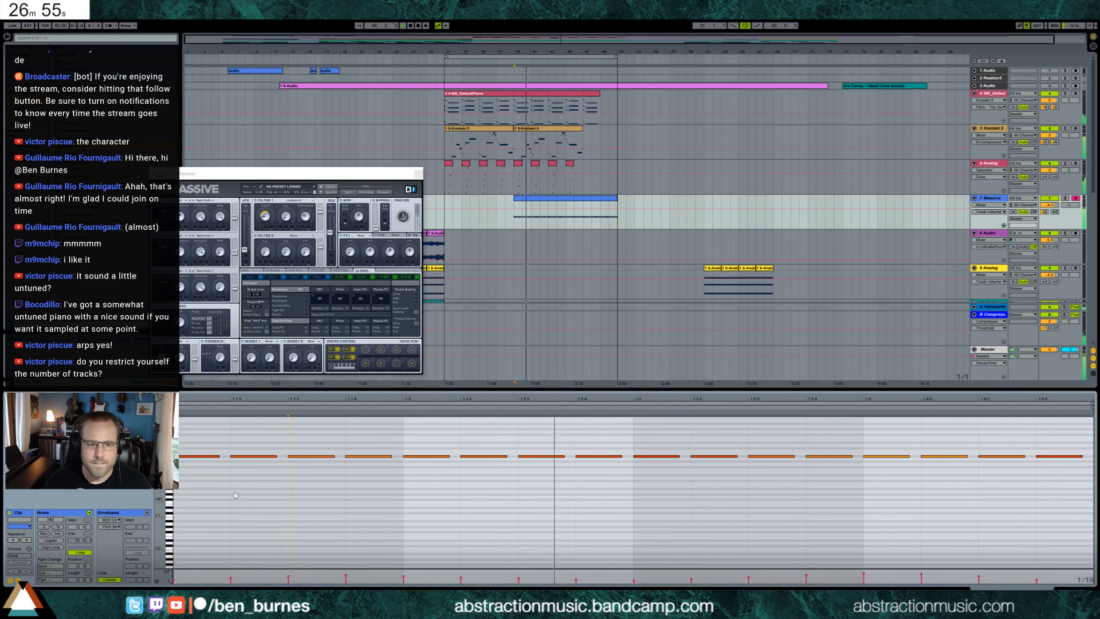
pyautogui.moveTo(235, 217); pyautogui.dragTo(235, 204)
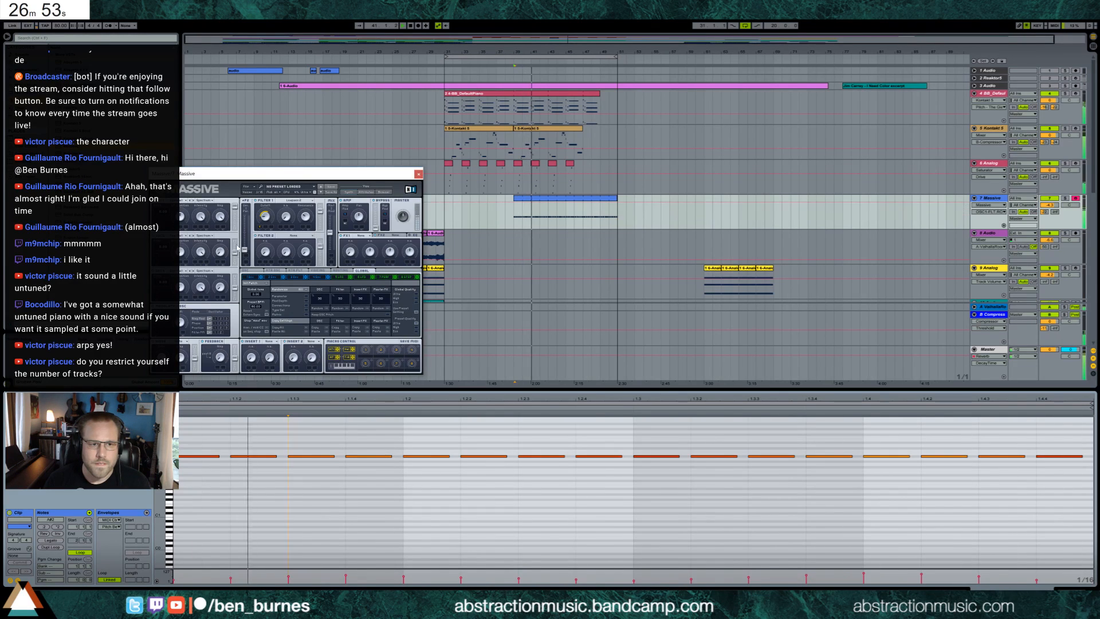
pyautogui.moveTo(235, 252); pyautogui.dragTo(213, 227)
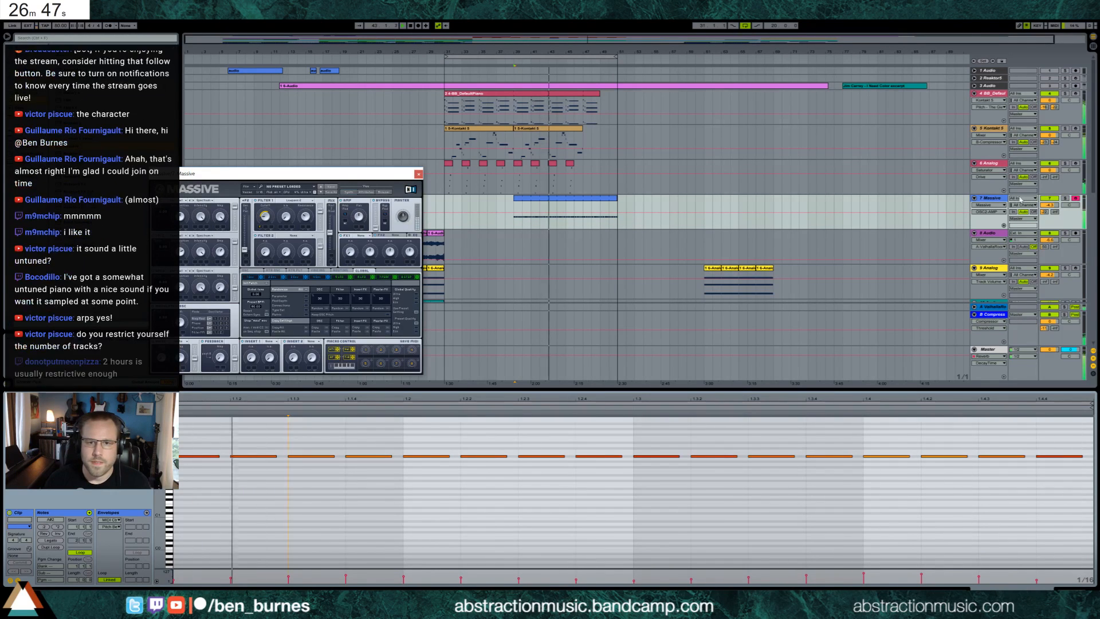
pyautogui.press('space')
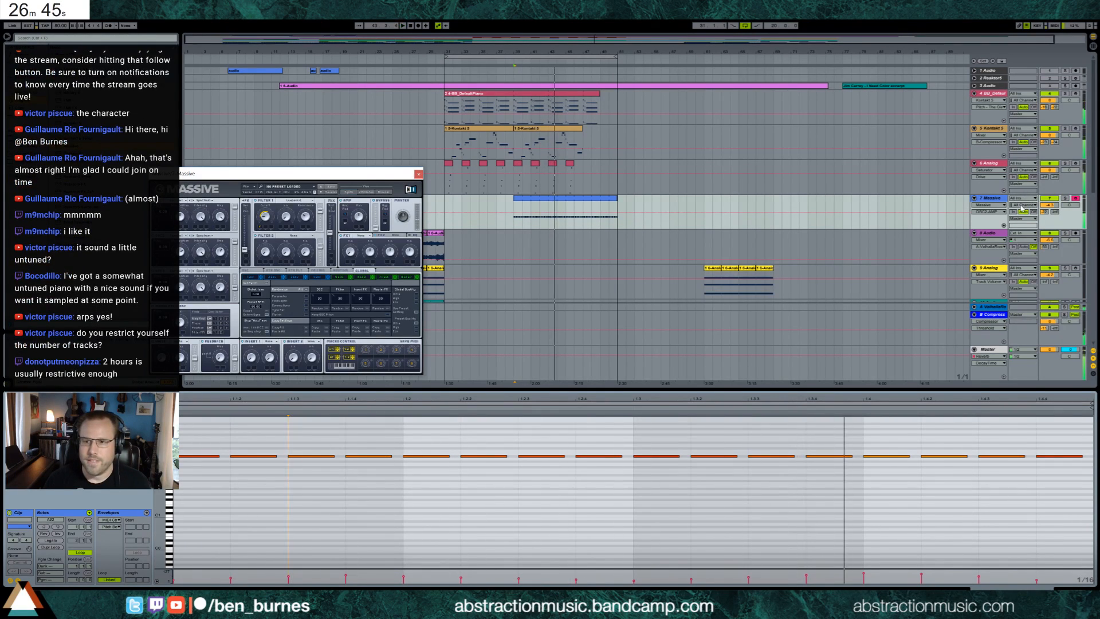
pyautogui.moveTo(1052, 214)
pyautogui.mouseDown()
pyautogui.moveTo(1044, 195)
pyautogui.moveTo(1054, 210)
pyautogui.mouseUp()
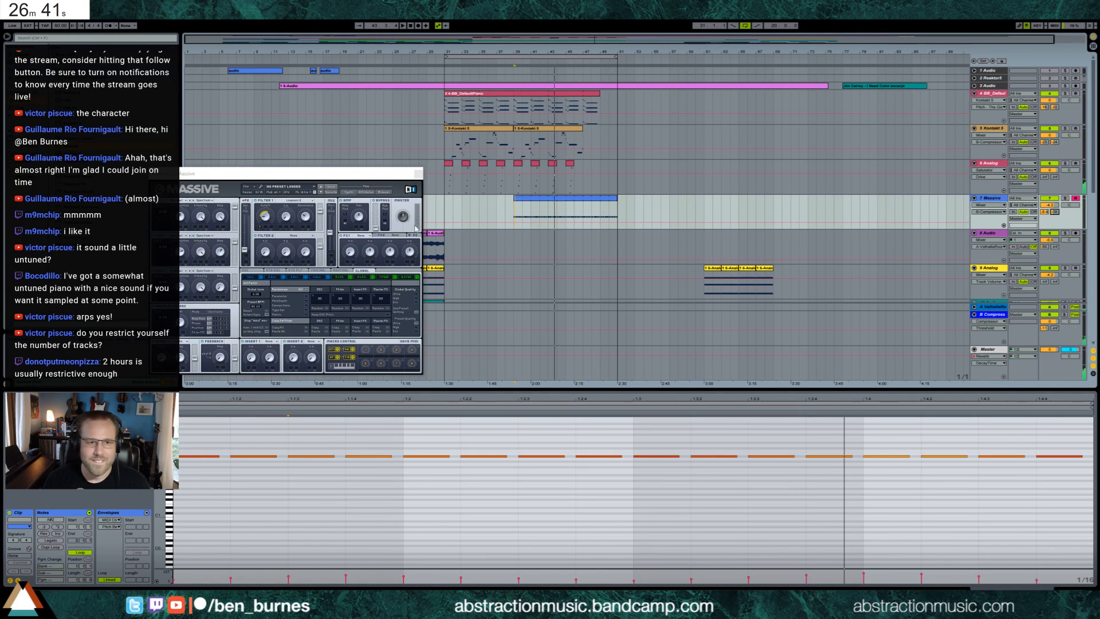
# Step: Adjust Massive's Filter 1 cutoff and the serial/parallel filter routing while listening from bar 39
pyautogui.click(264, 219)
pyautogui.press('space')
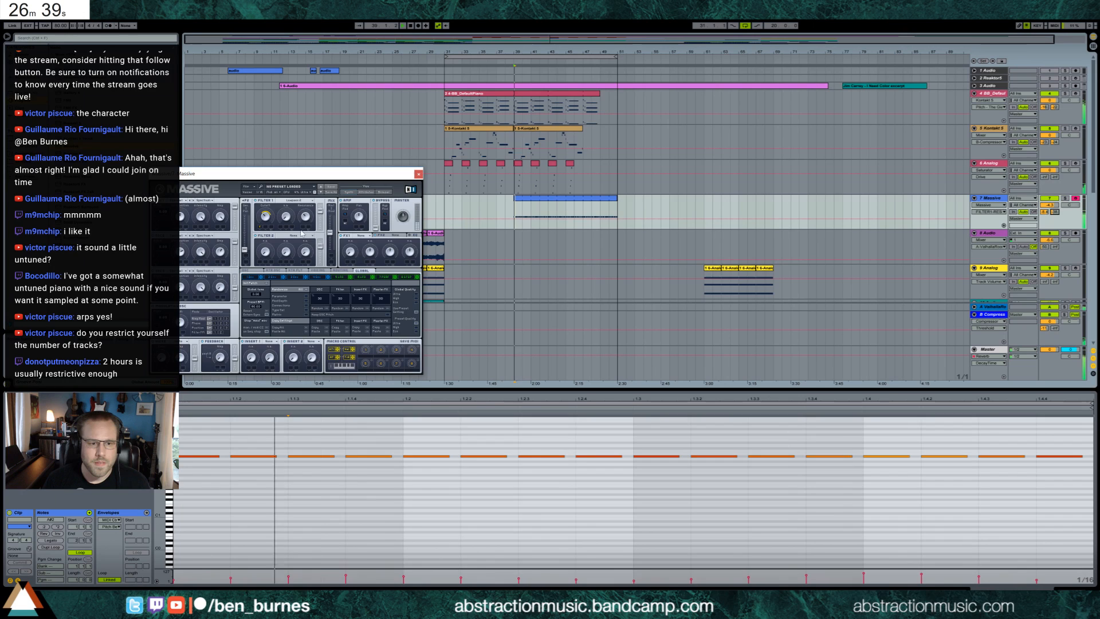
pyautogui.click(263, 216)
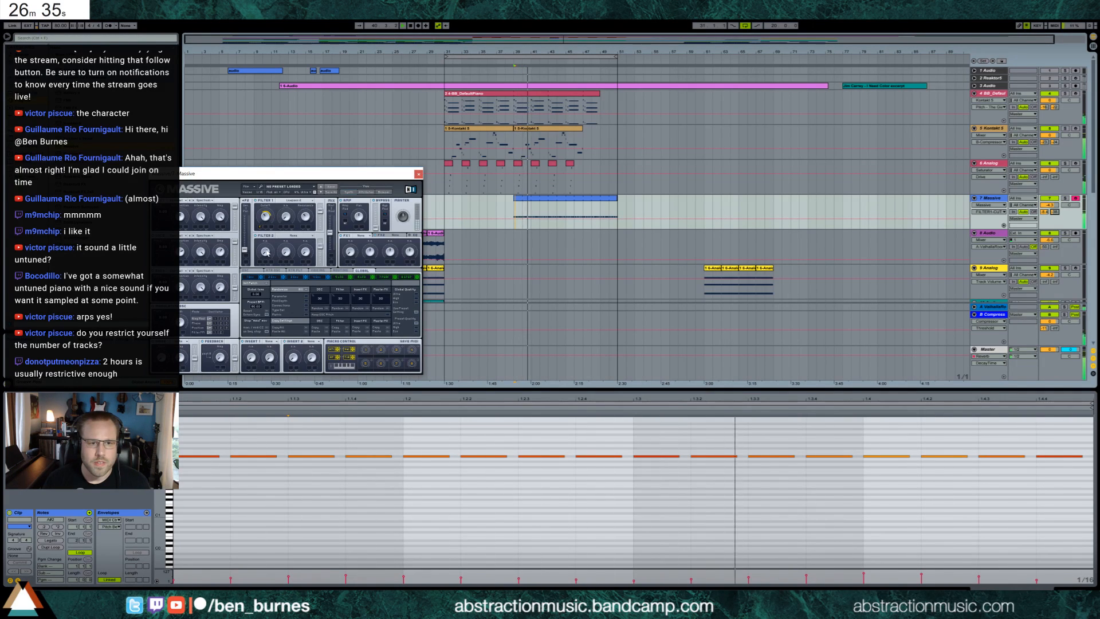
pyautogui.click(244, 216)
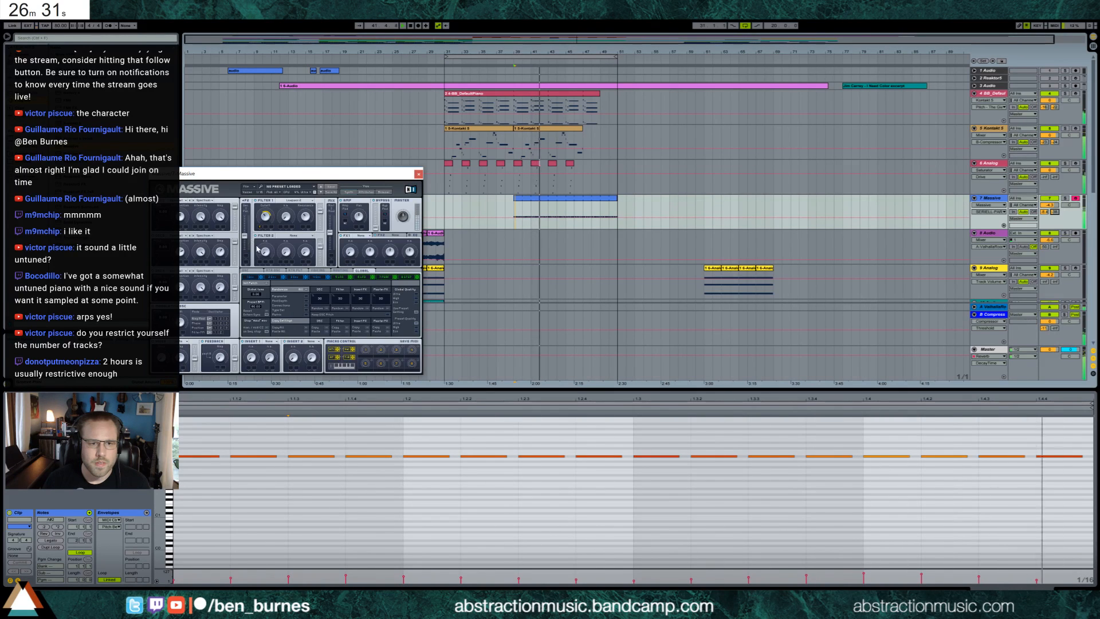
# Step: Shorten all the repeated notes in the Massive clip and lower the sustain level of Massive's envelope 4
pyautogui.moveTo(202, 431); pyautogui.dragTo(1071, 499)
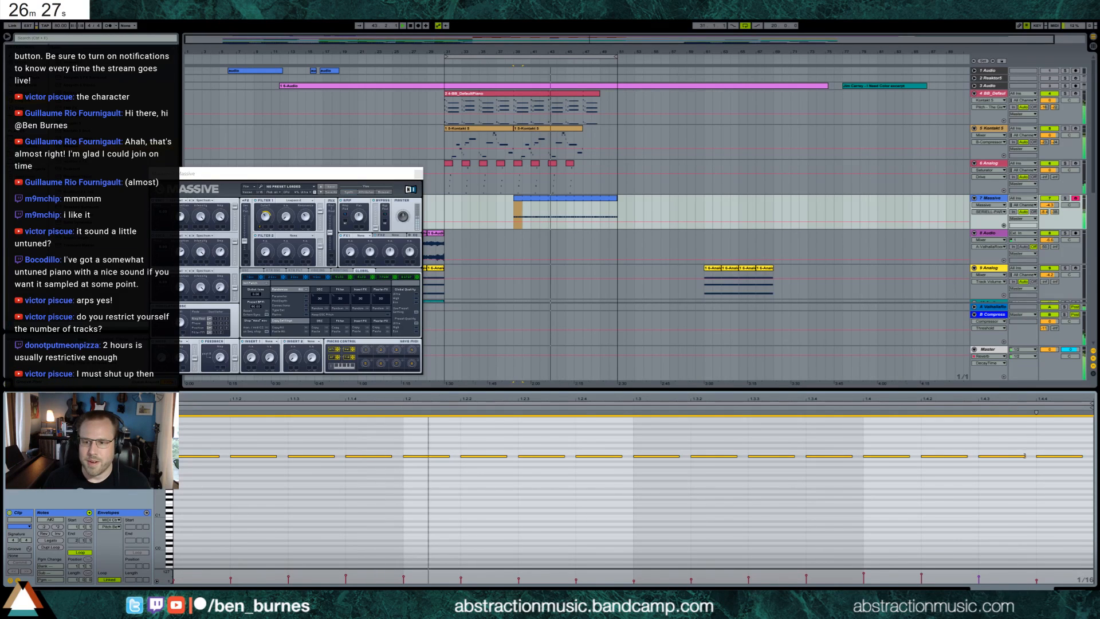
pyautogui.moveTo(1027, 457); pyautogui.dragTo(1006, 455)
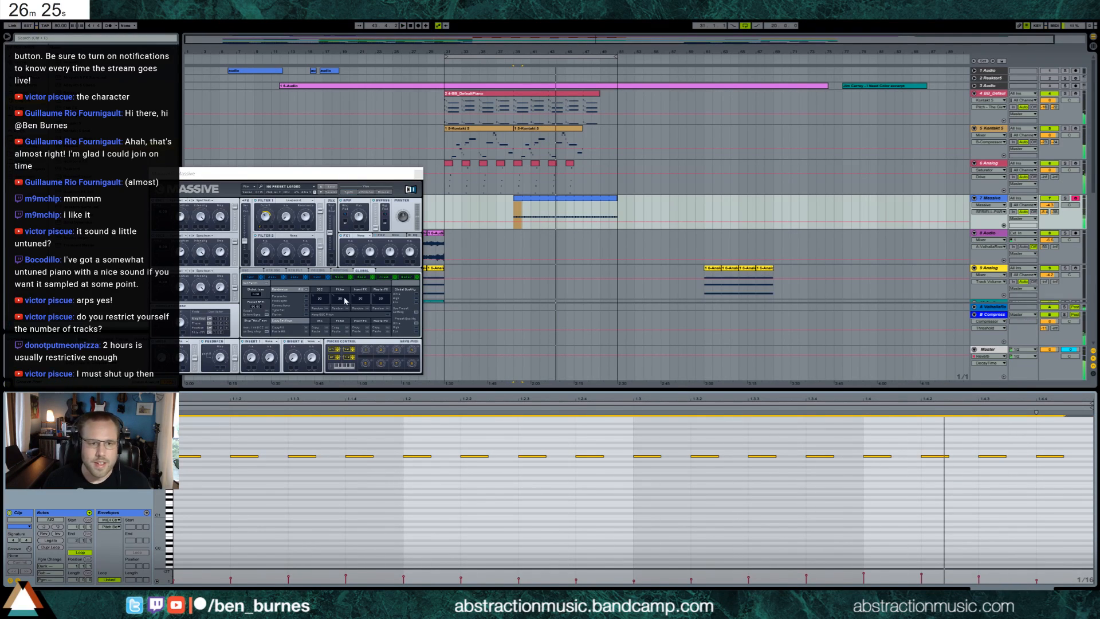
pyautogui.click(320, 278)
pyautogui.click(405, 328)
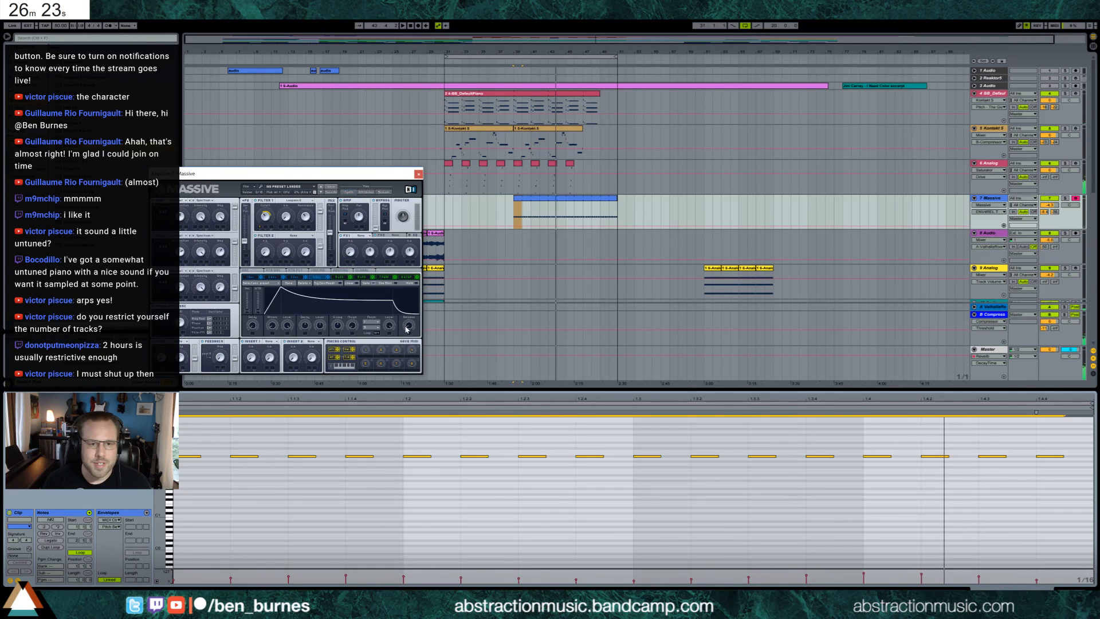
pyautogui.moveTo(390, 322); pyautogui.dragTo(390, 361)
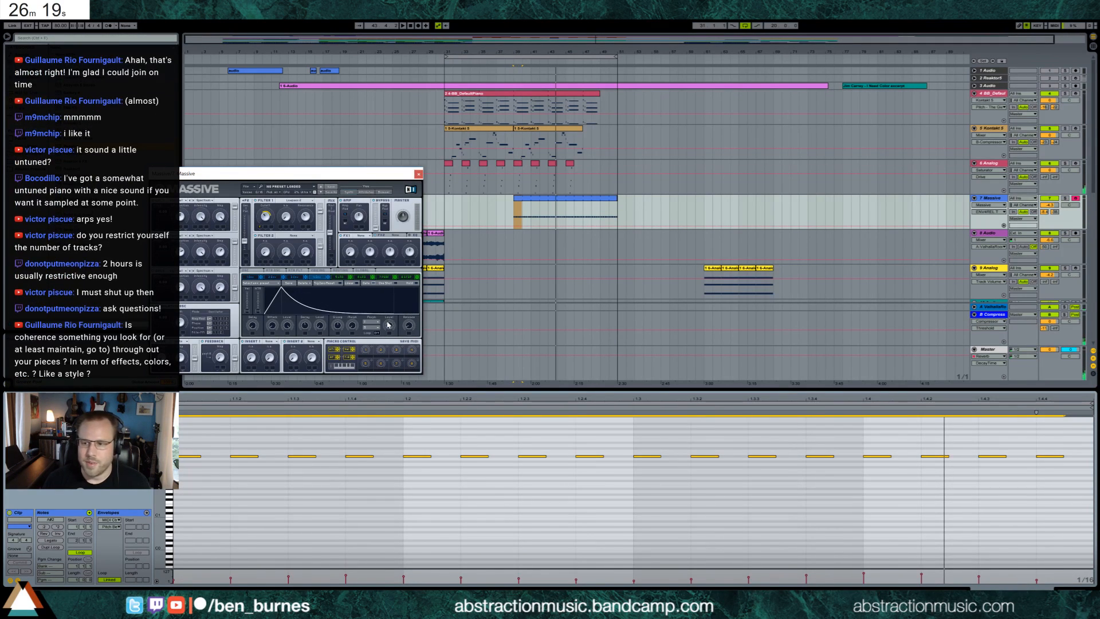
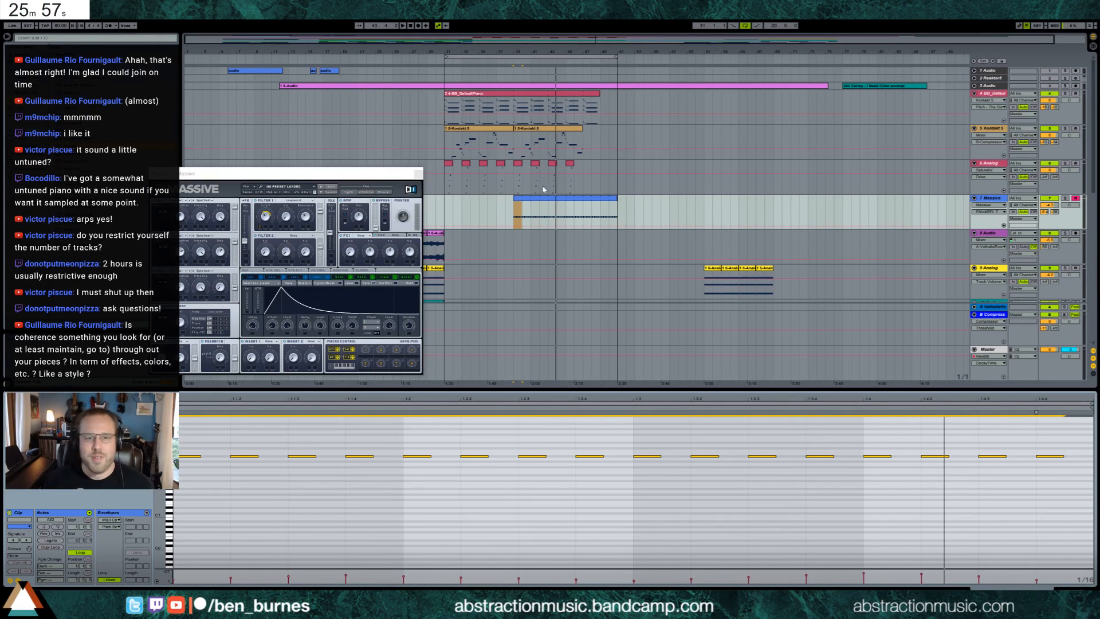
# Step: Choose an effect for Massive's Insert 1, and adjust the noise section's filter routing and amplitude
pyautogui.click(509, 209)
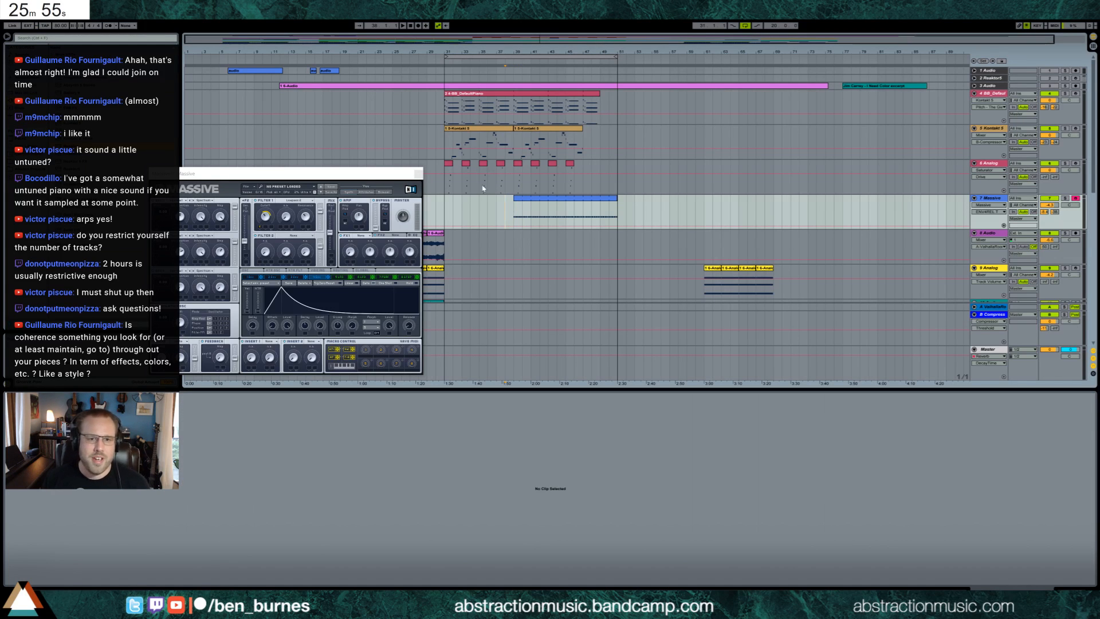
pyautogui.moveTo(397, 178); pyautogui.dragTo(404, 213)
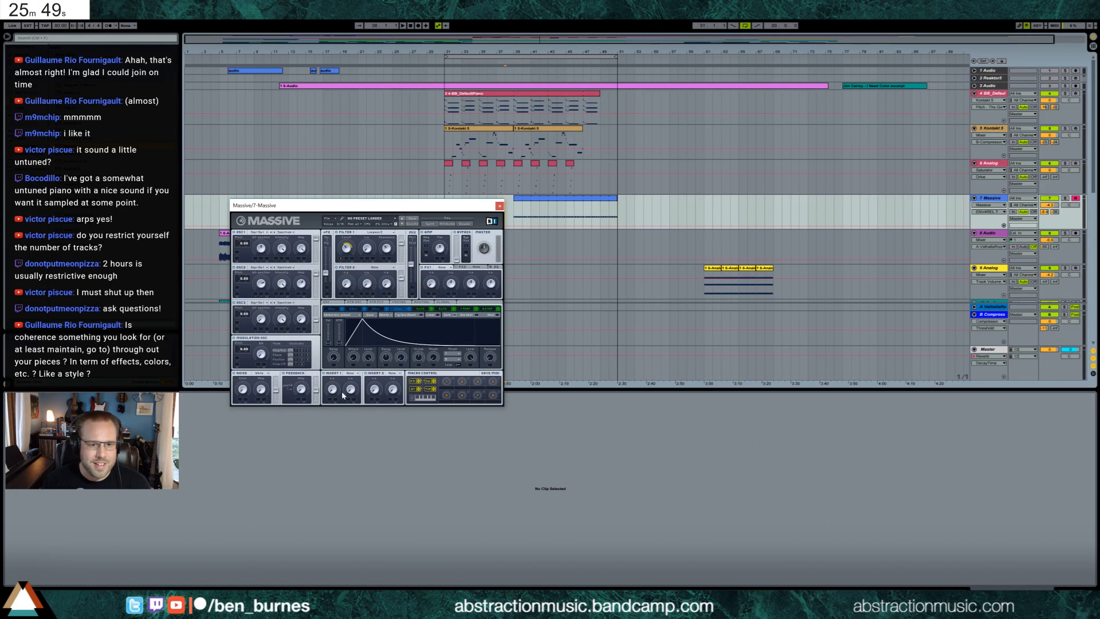
pyautogui.click(356, 375)
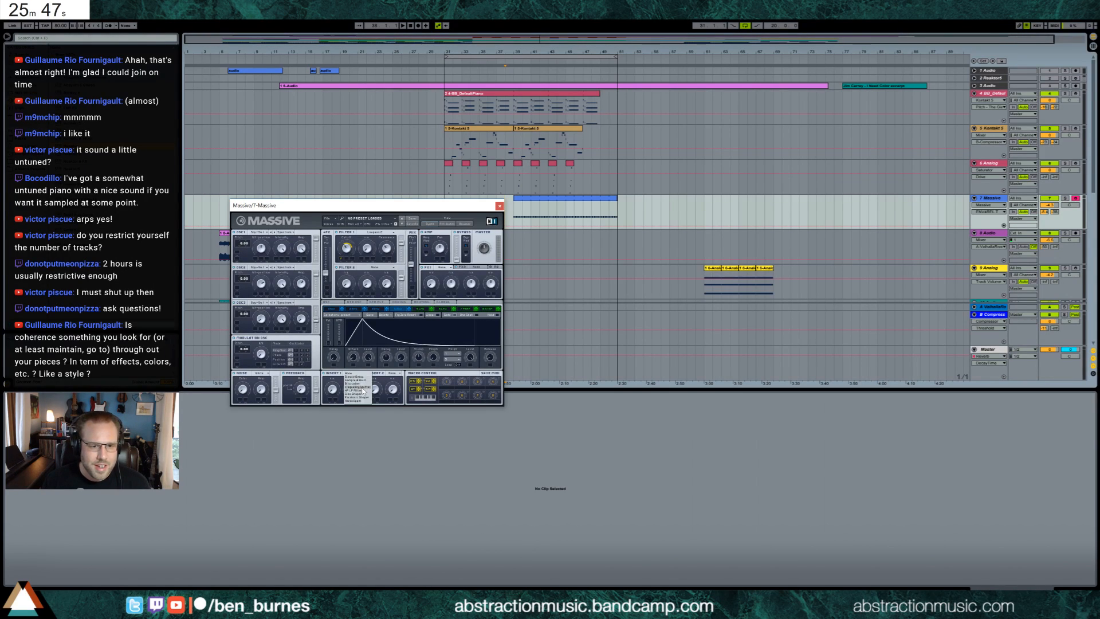
pyautogui.click(365, 384)
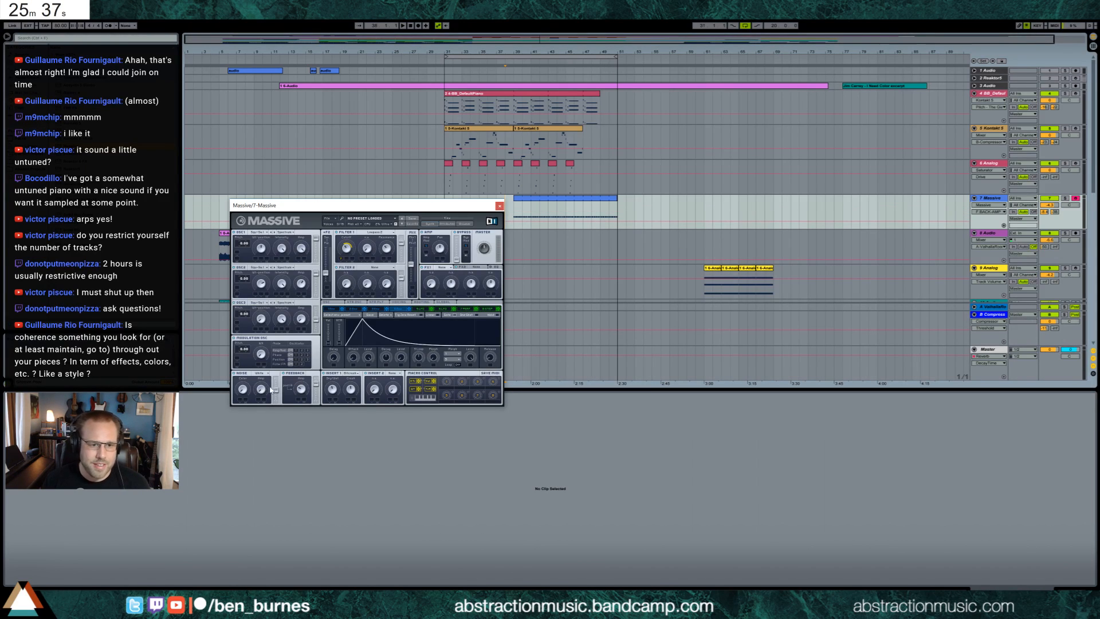
pyautogui.moveTo(276, 390); pyautogui.dragTo(275, 375)
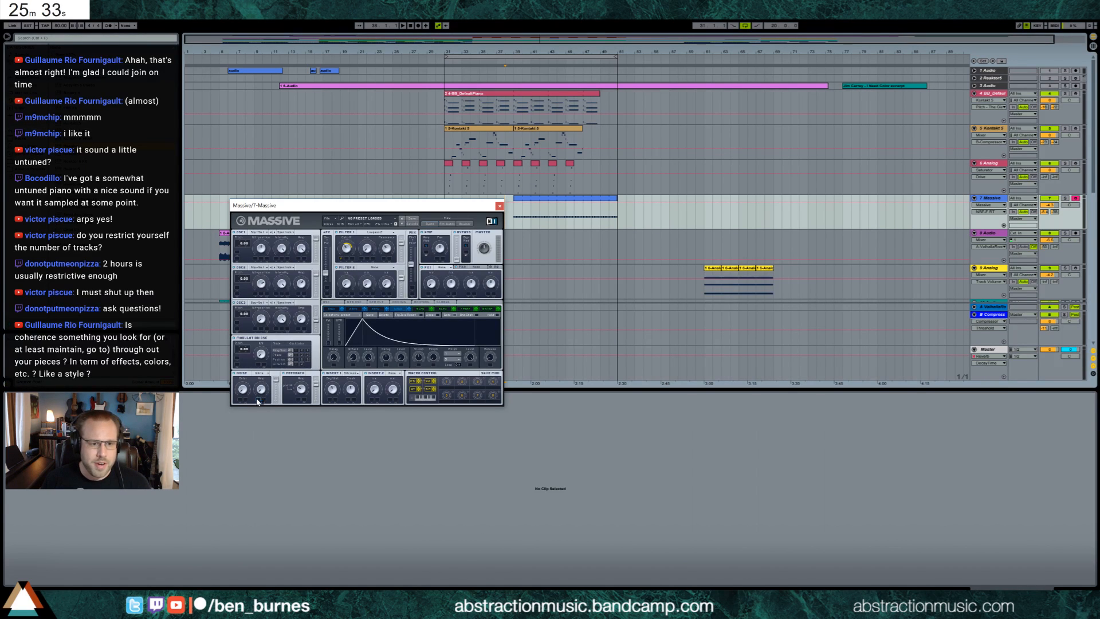
pyautogui.moveTo(265, 393); pyautogui.dragTo(262, 398)
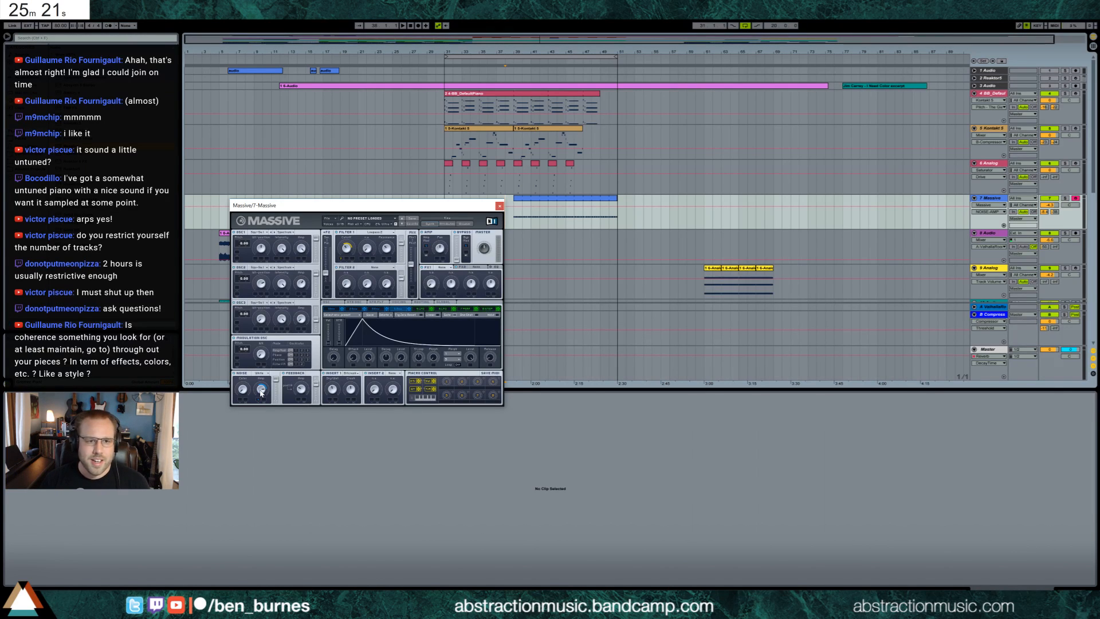
# Step: Listen to the 3 Audio track soloed from around bars 33 and 52, and turn its solo off
pyautogui.click(1065, 86)
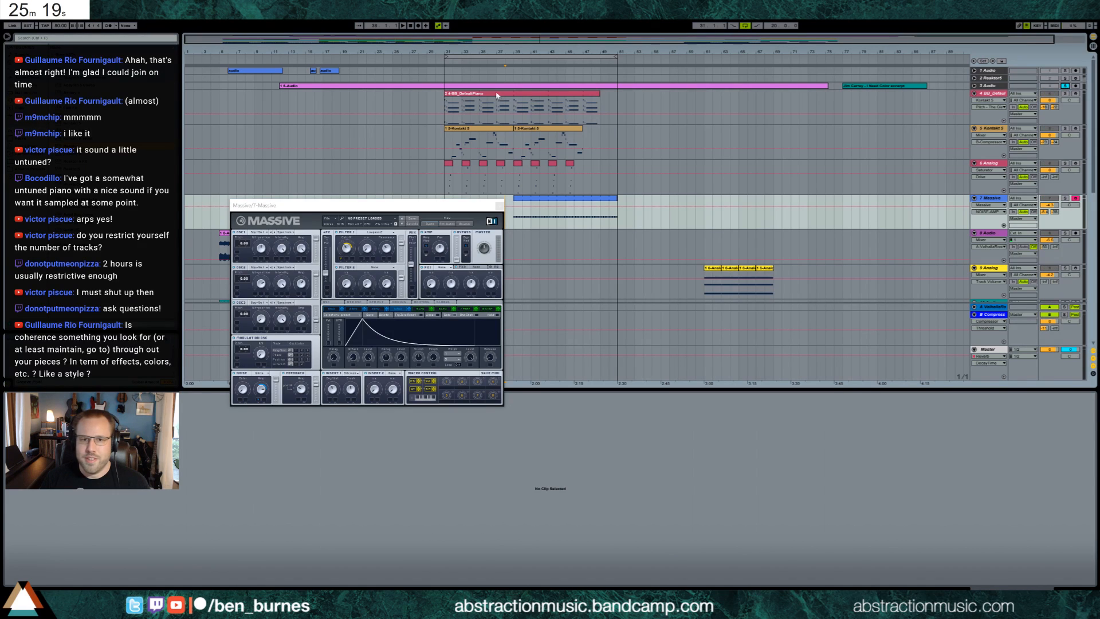
pyautogui.click(459, 60)
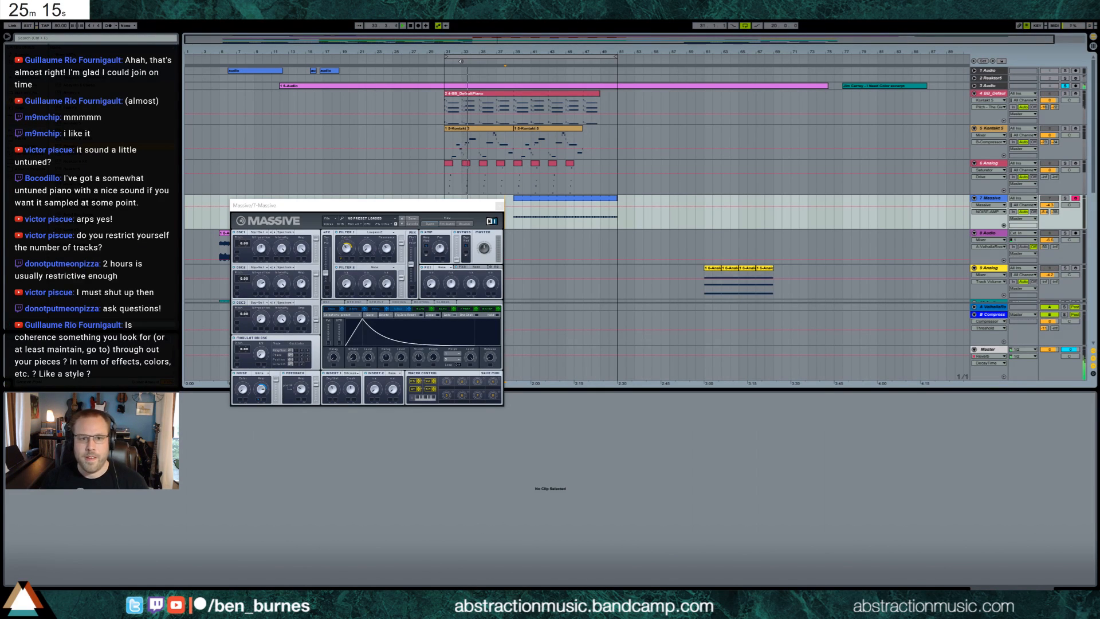
pyautogui.click(629, 69)
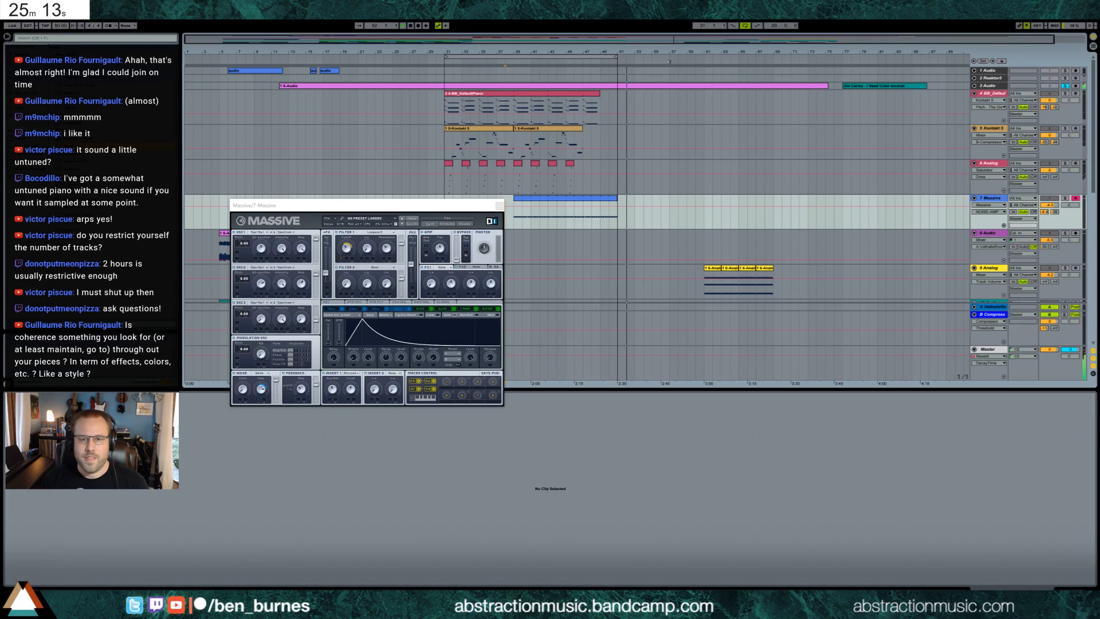
pyautogui.click(1065, 87)
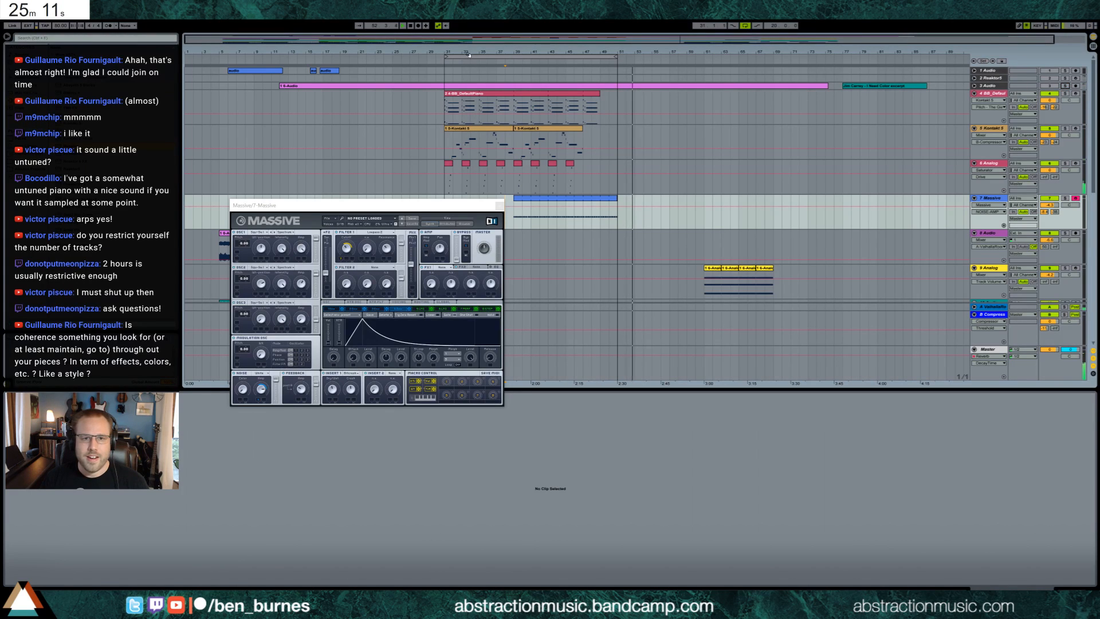
# Step: Clear Massive's window away and play the full arrangement from bar 31
pyautogui.moveTo(336, 199); pyautogui.dragTo(784, 292)
pyautogui.moveTo(223, 255); pyautogui.dragTo(447, 253)
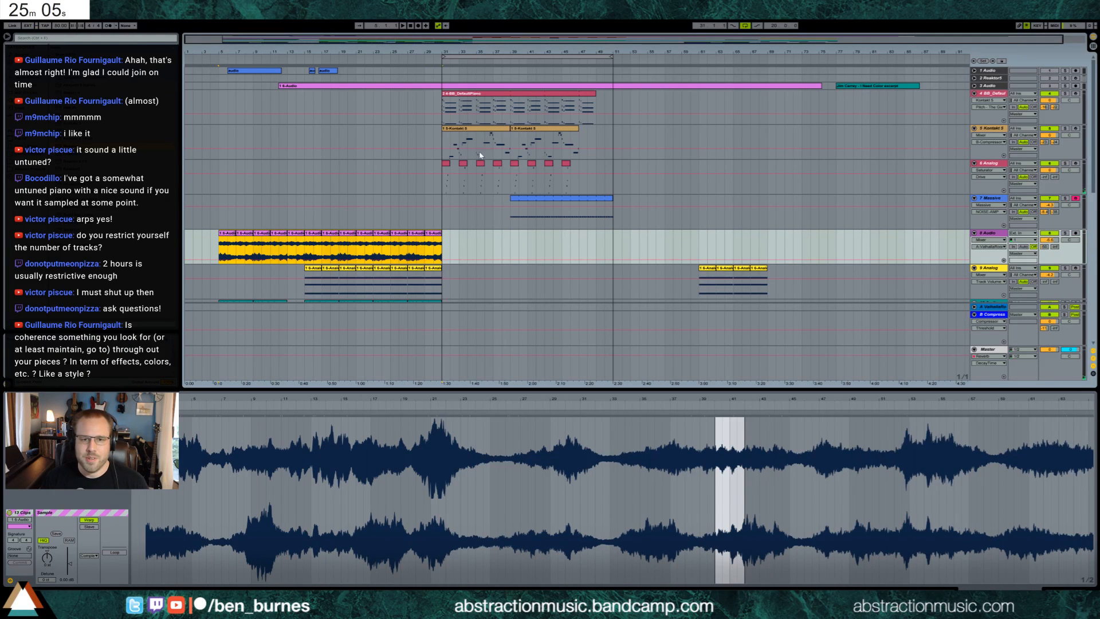
pyautogui.click(442, 111)
pyautogui.press('space')
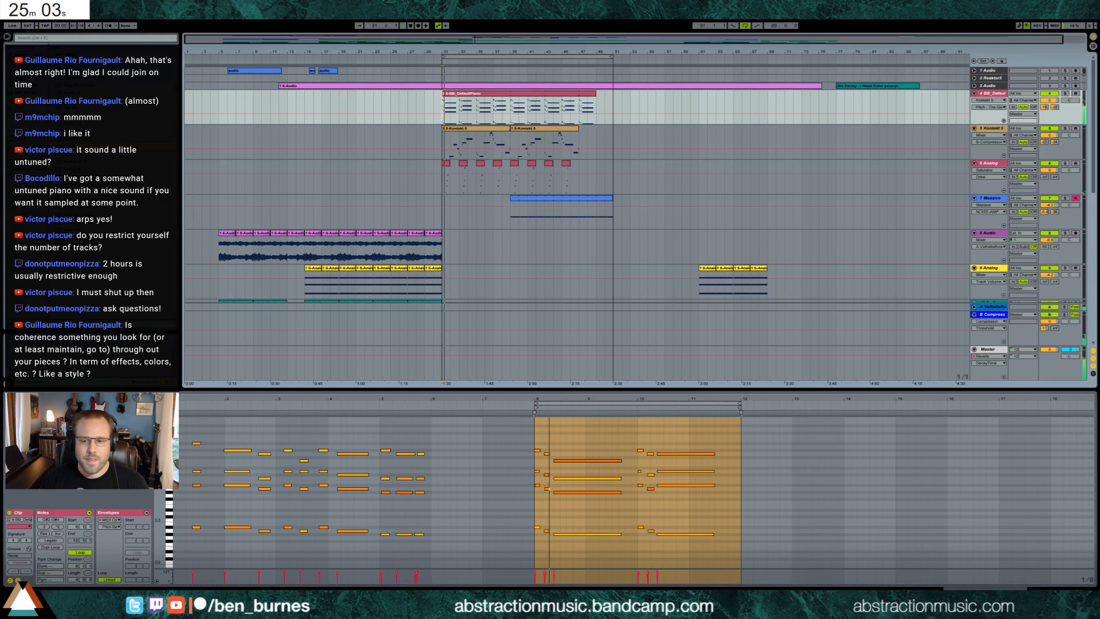
# Step: Add accent hits to the drum clip starting at bar 31: two near the end of its fourth bar and two near the end of its eighth
pyautogui.hotkey('shift', 'Tab')
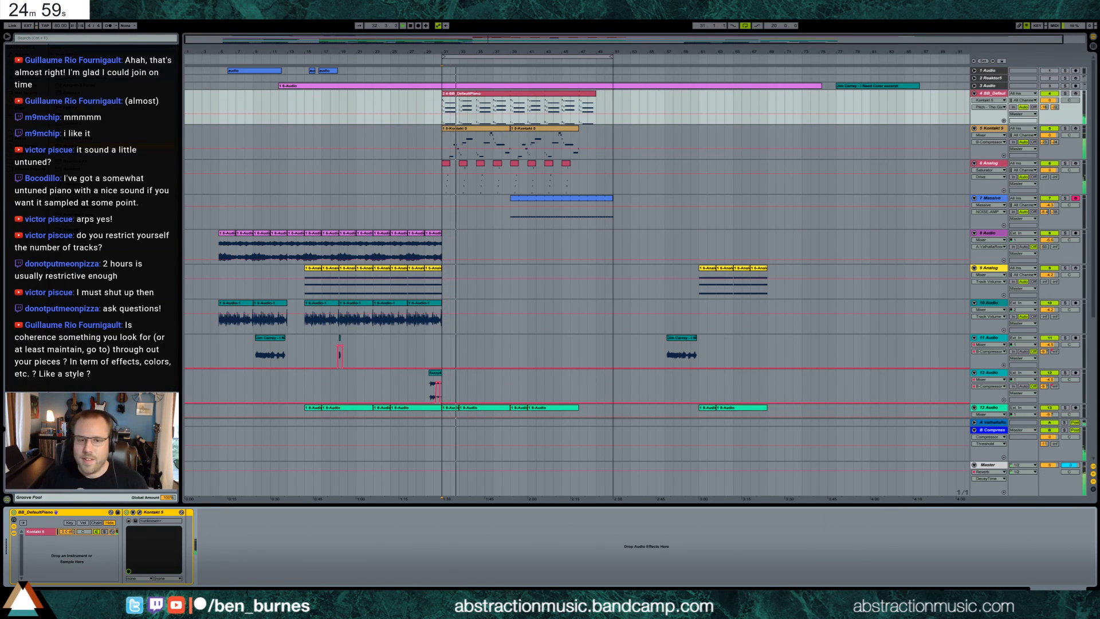
pyautogui.scroll(-5, 607, 321)
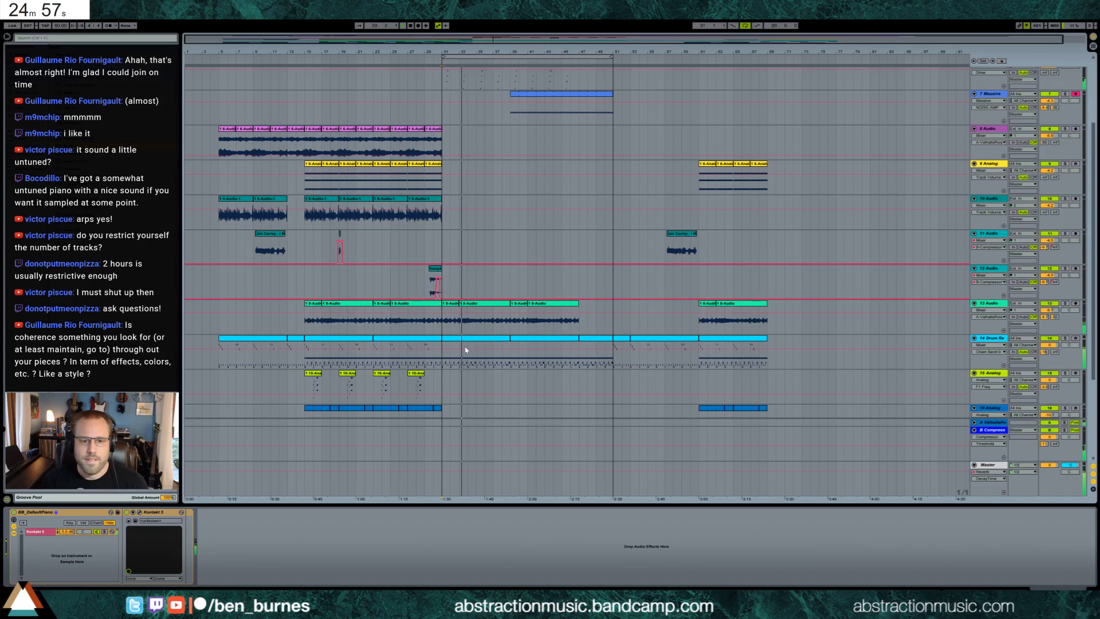
pyautogui.doubleClick(470, 342)
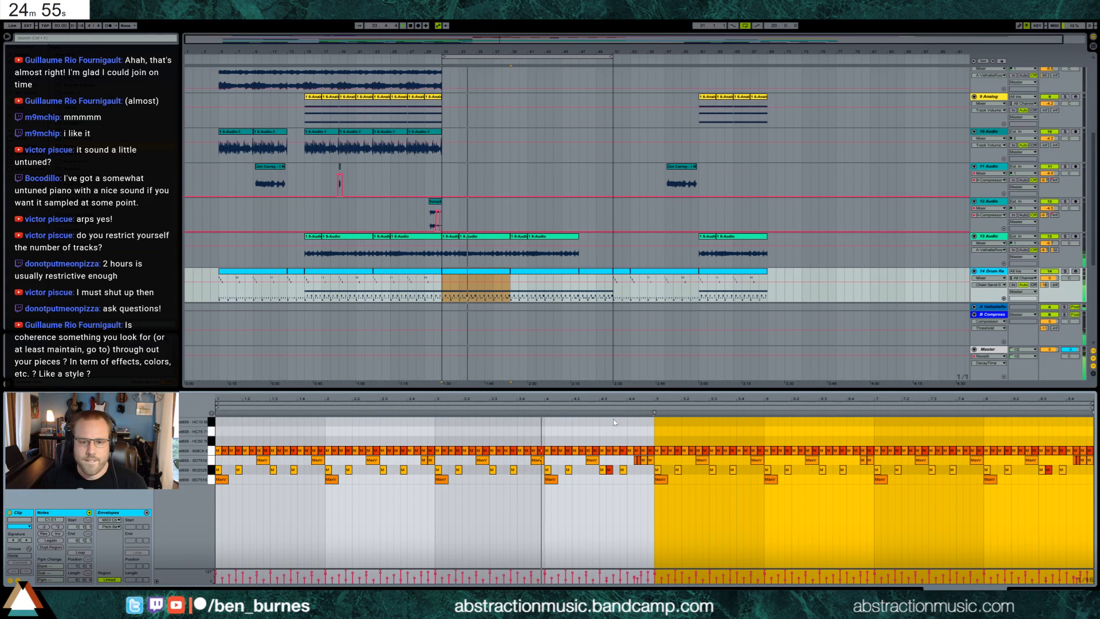
pyautogui.doubleClick(630, 423)
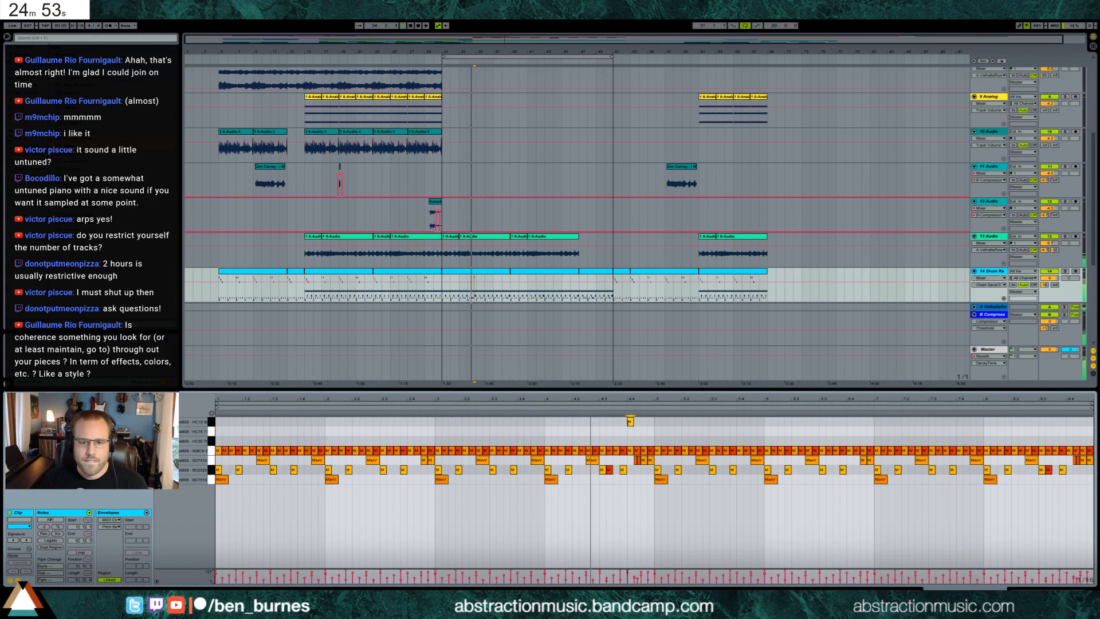
pyautogui.doubleClick(643, 422)
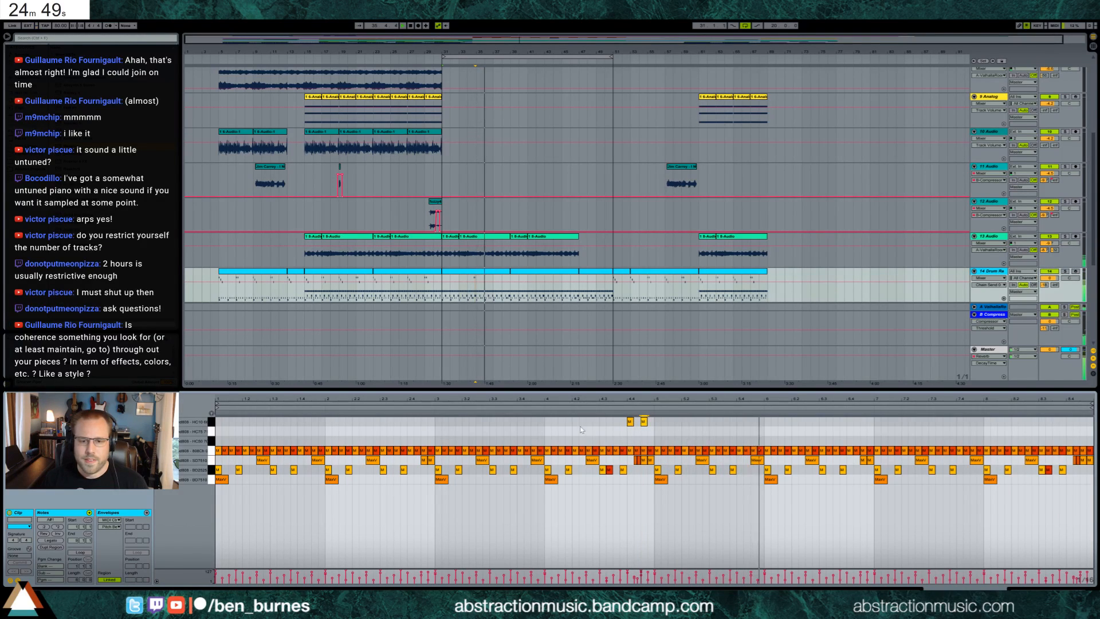
pyautogui.doubleClick(1084, 442)
pyautogui.doubleClick(1089, 433)
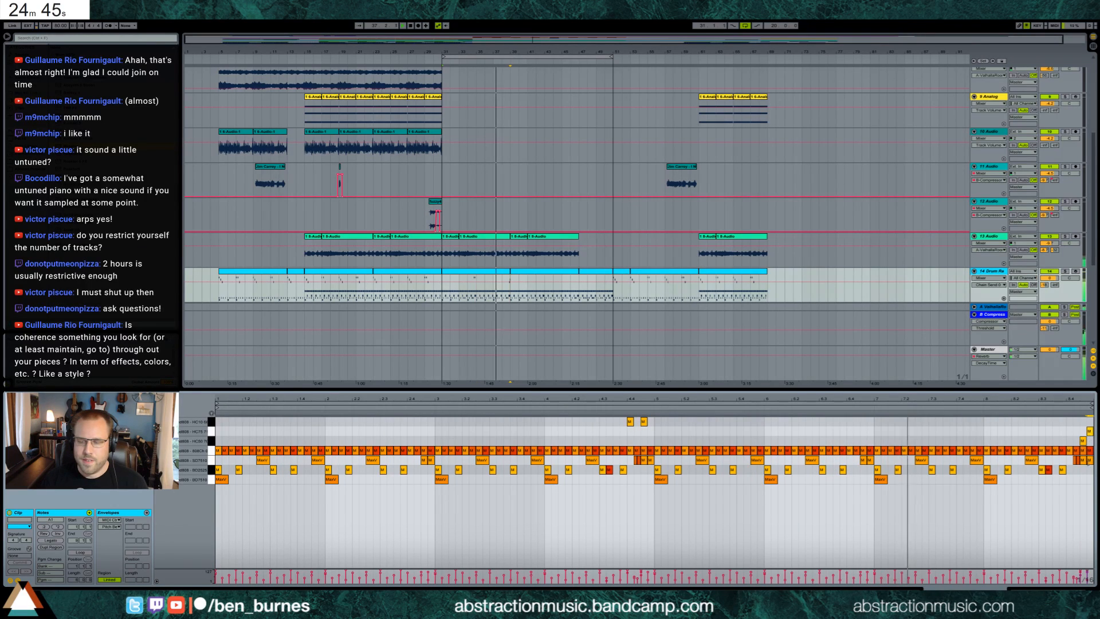
pyautogui.moveTo(1090, 441); pyautogui.dragTo(1080, 425)
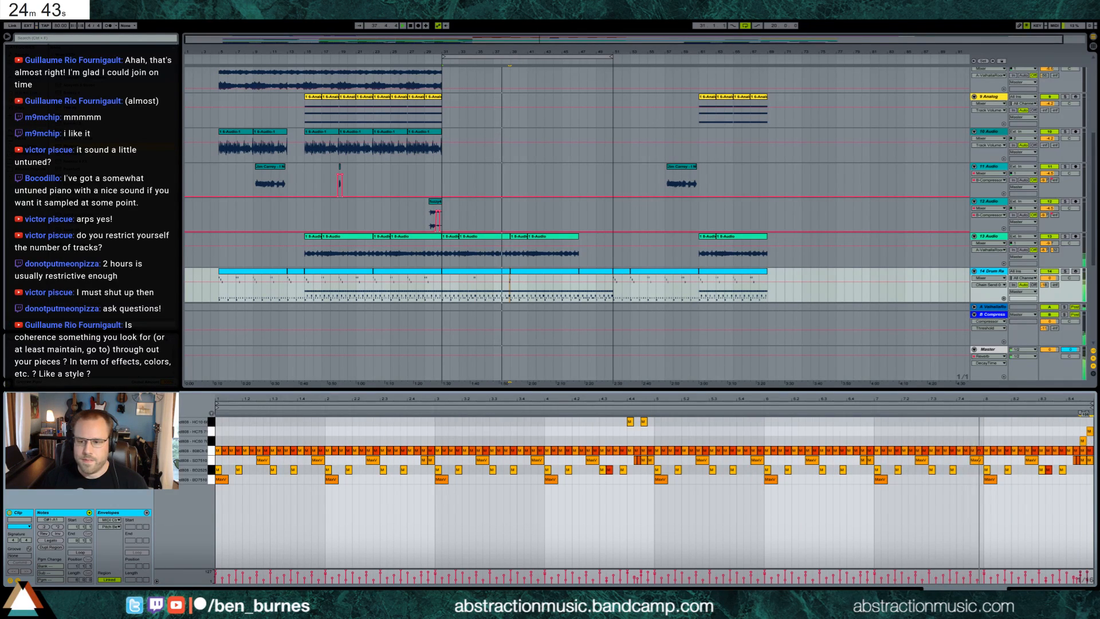
# Step: Add a long note at the start of the second Kontakt 5 melody clip and move it to a lower pitch
pyautogui.hotkey('shift', 'Tab')
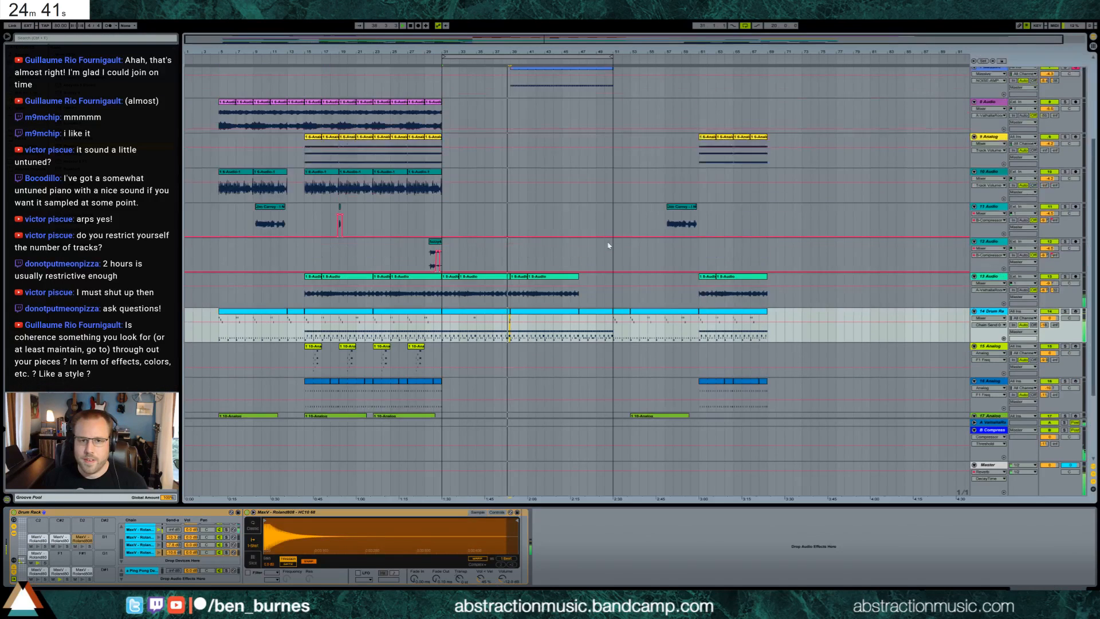
pyautogui.scroll(2, 613, 284)
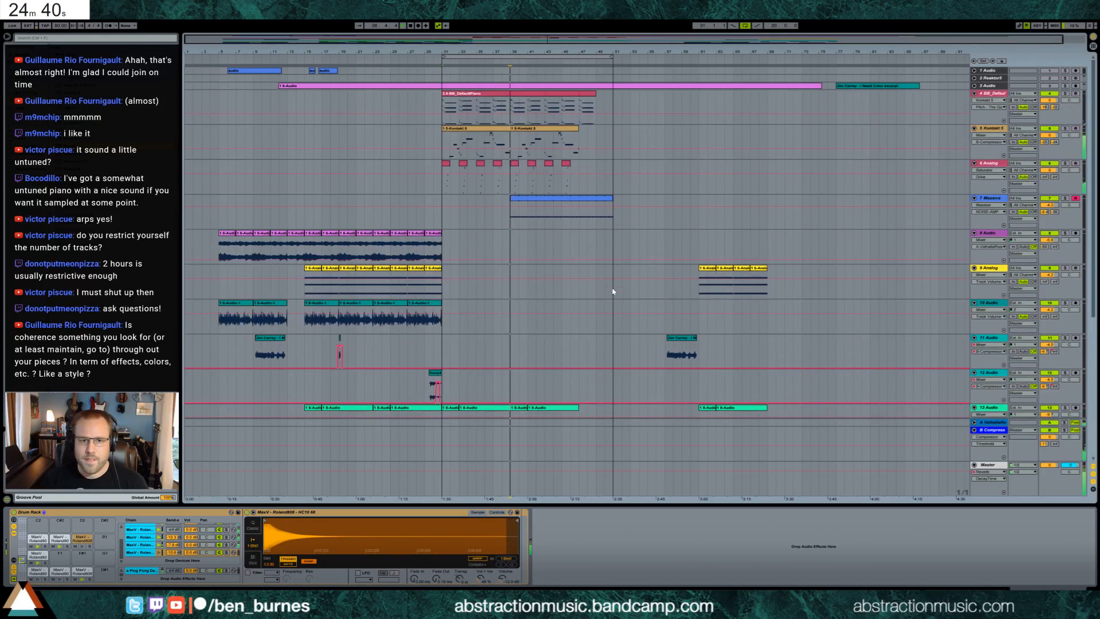
pyautogui.click(517, 129)
pyautogui.doubleClick(518, 131)
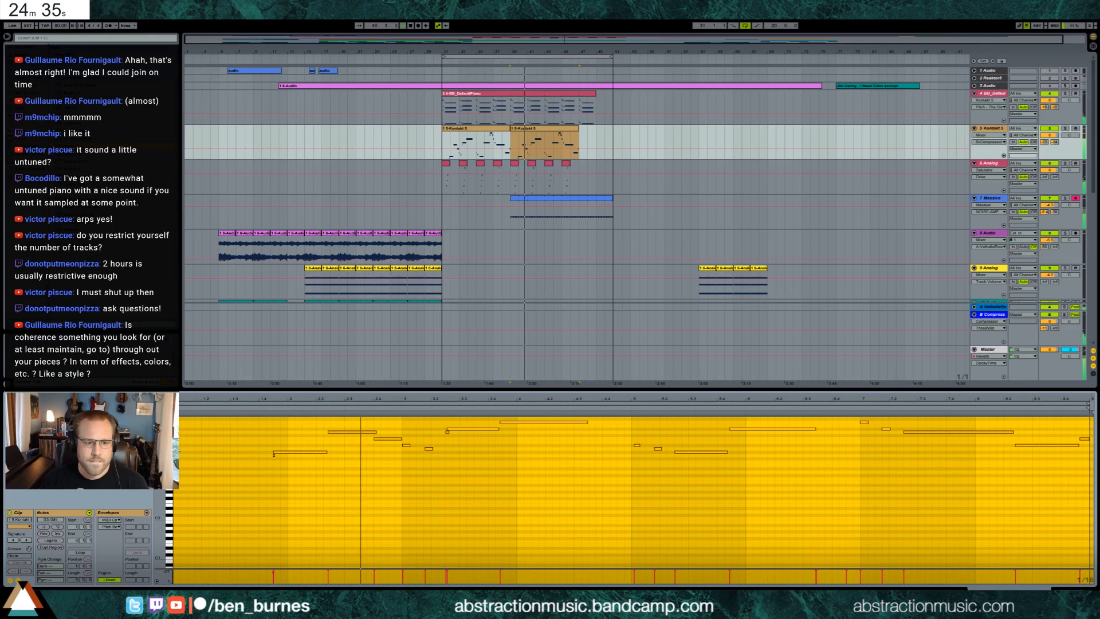
pyautogui.click(239, 447)
pyautogui.moveTo(239, 447); pyautogui.dragTo(264, 445)
pyautogui.press('space')
pyautogui.press('space')
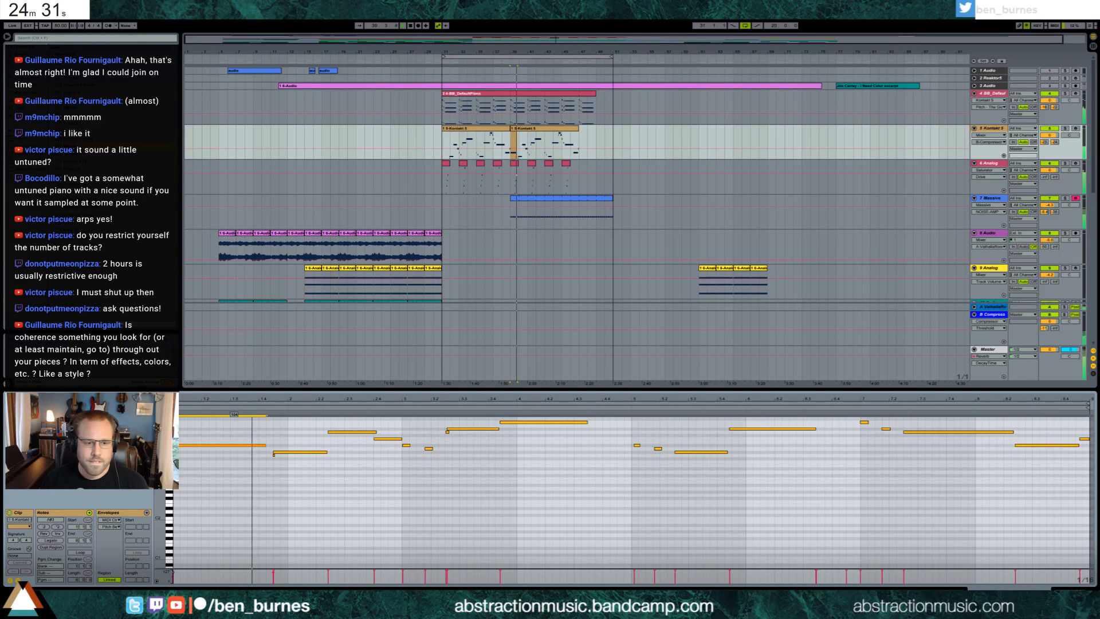
pyautogui.press('space')
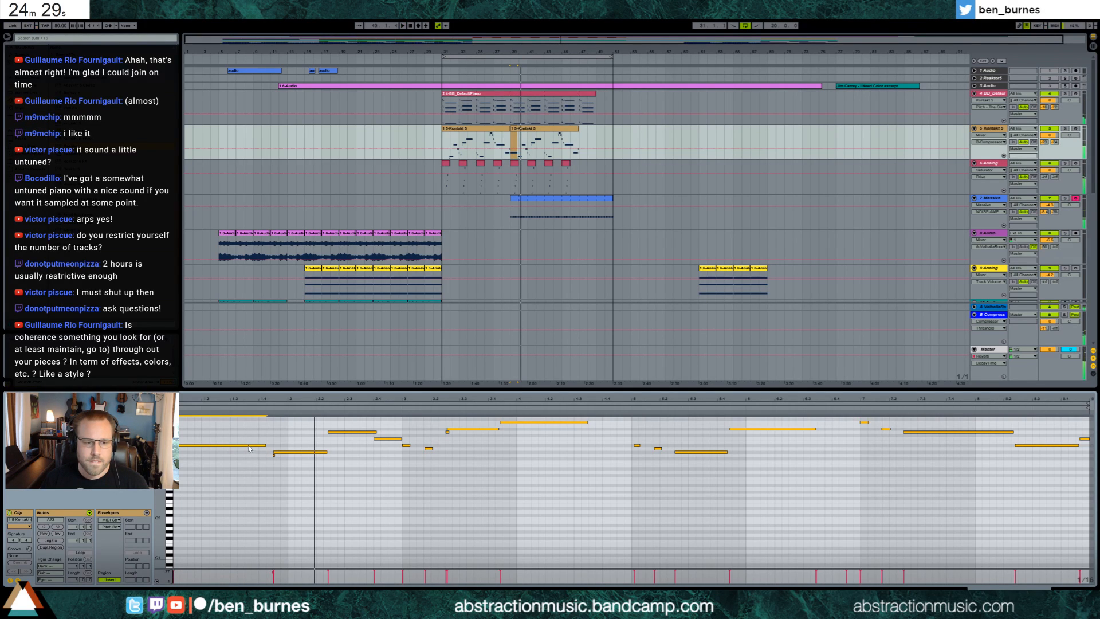
pyautogui.moveTo(252, 446); pyautogui.dragTo(254, 462)
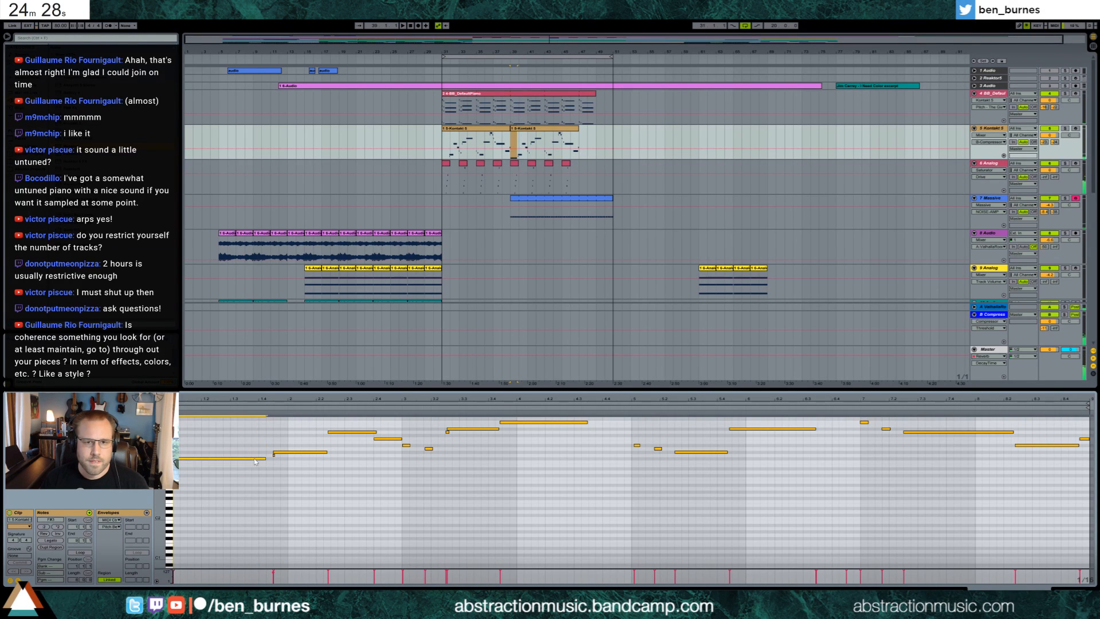
# Step: Lower the pitch of the first Kontakt 5 clip's last note and of the long note opening the second Kontakt 5 clip
pyautogui.click(503, 136)
pyautogui.click(1089, 481)
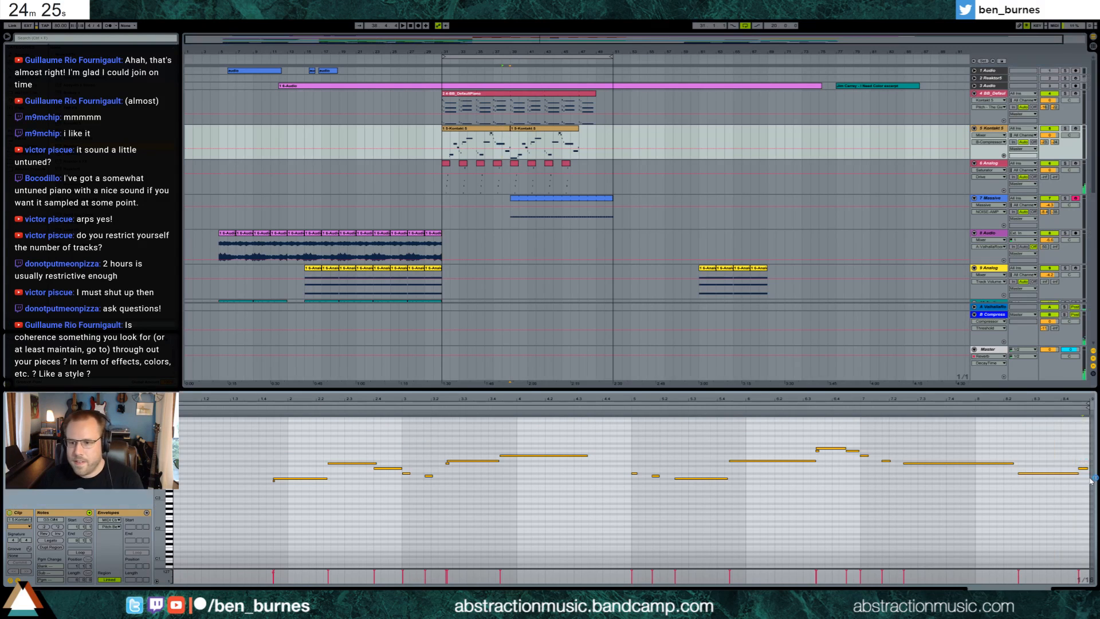
pyautogui.moveTo(1090, 480); pyautogui.dragTo(1094, 493)
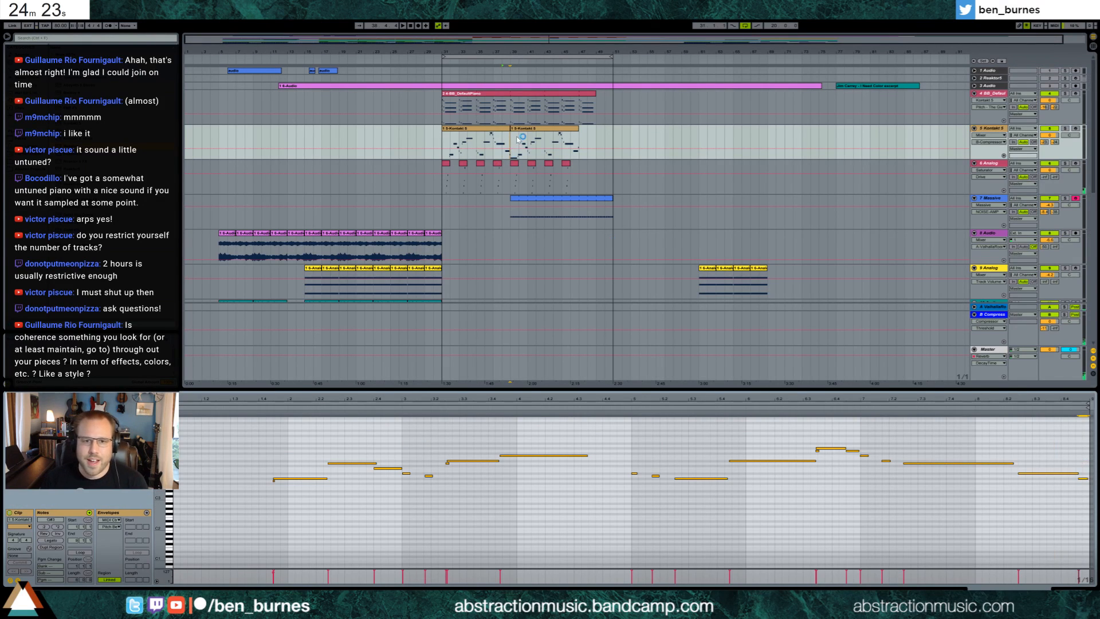
pyautogui.click(544, 143)
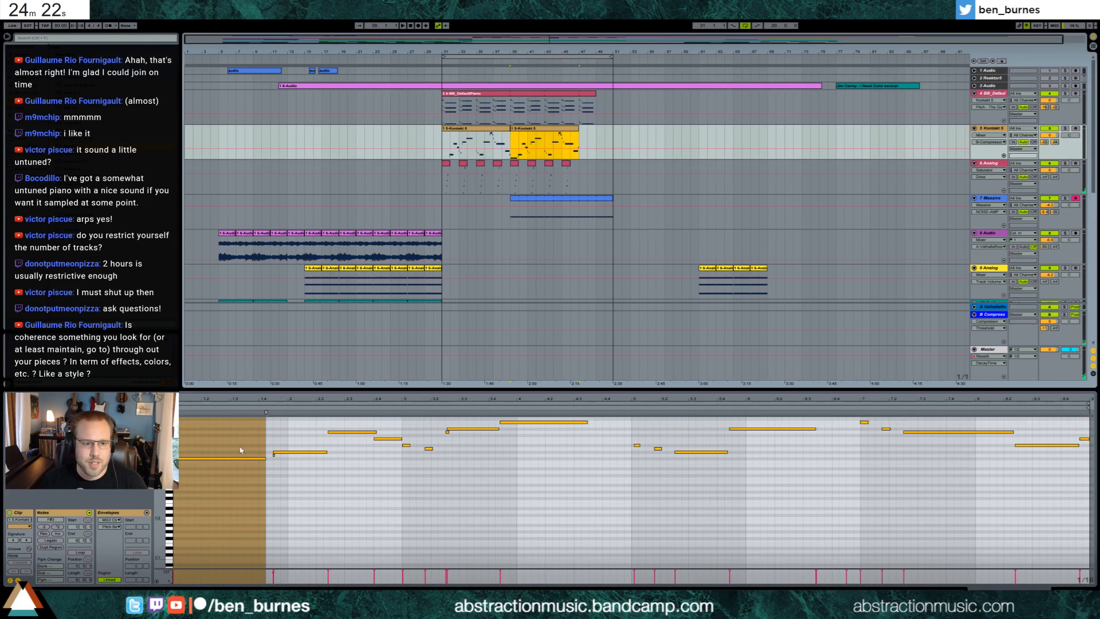
pyautogui.press('space')
pyautogui.click(498, 129)
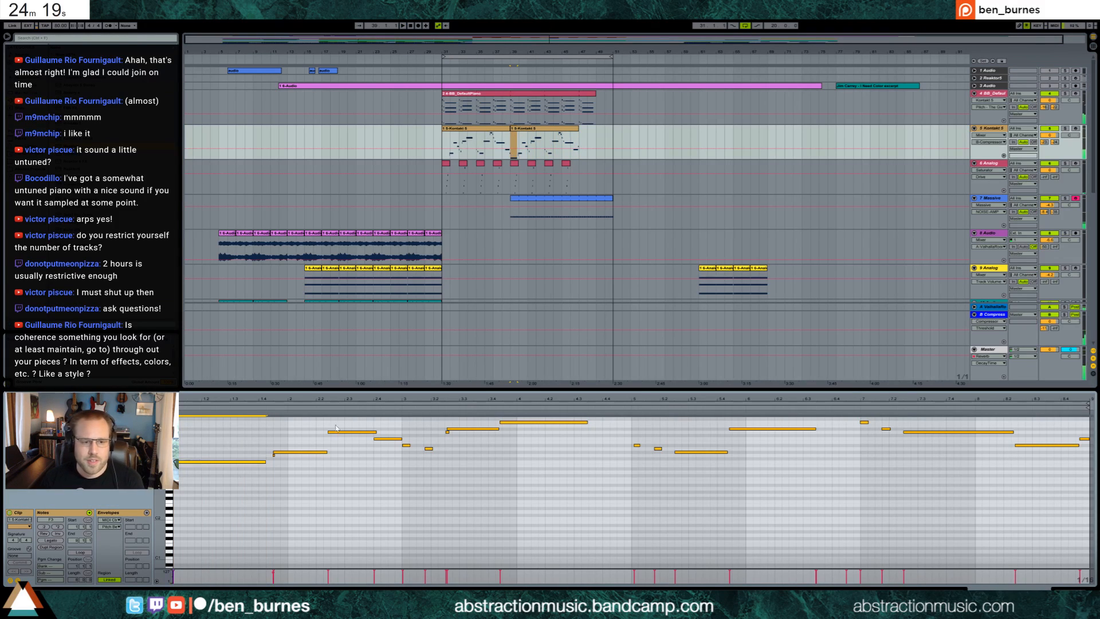
pyautogui.click(498, 130)
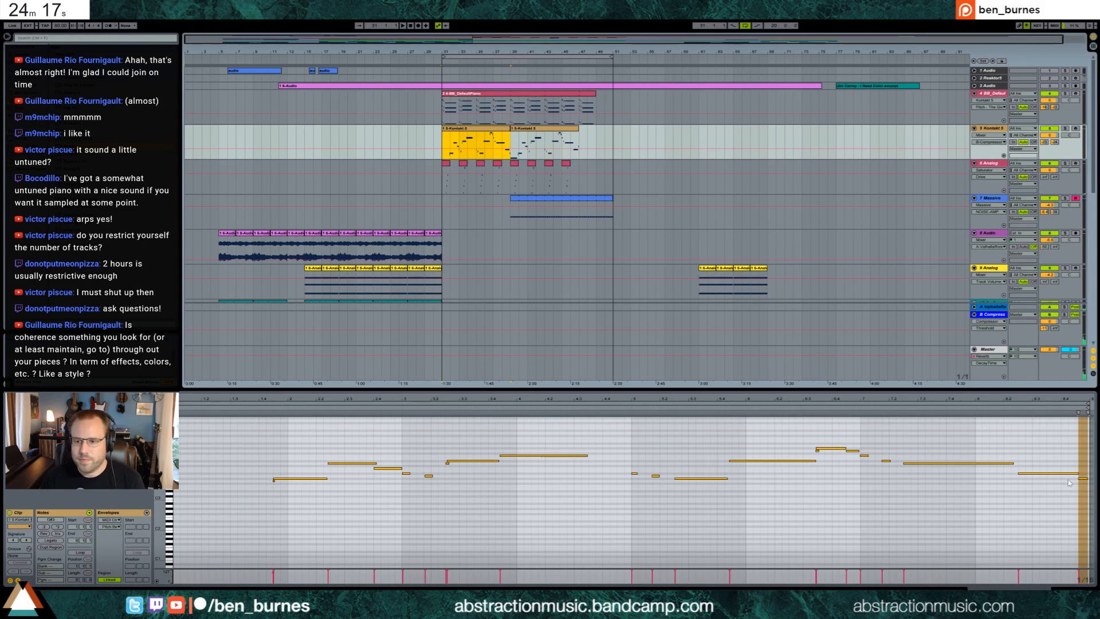
pyautogui.moveTo(1085, 483); pyautogui.dragTo(1084, 487)
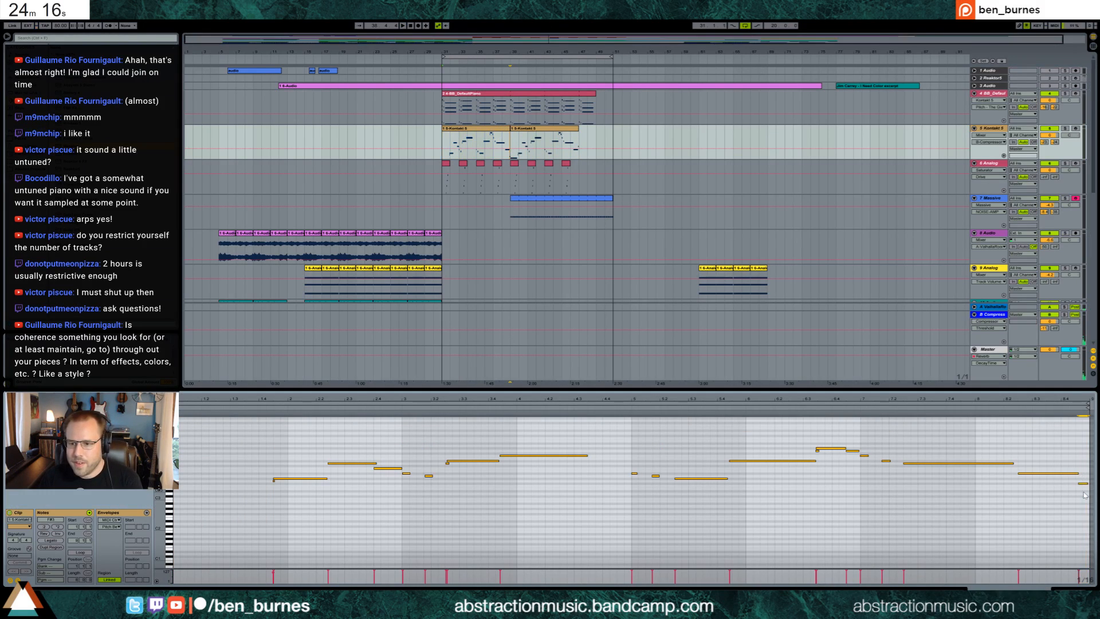
# Step: Play the full arrangement from bar 31 and look over the lower tracks during playback
pyautogui.click(1069, 587)
pyautogui.click(434, 60)
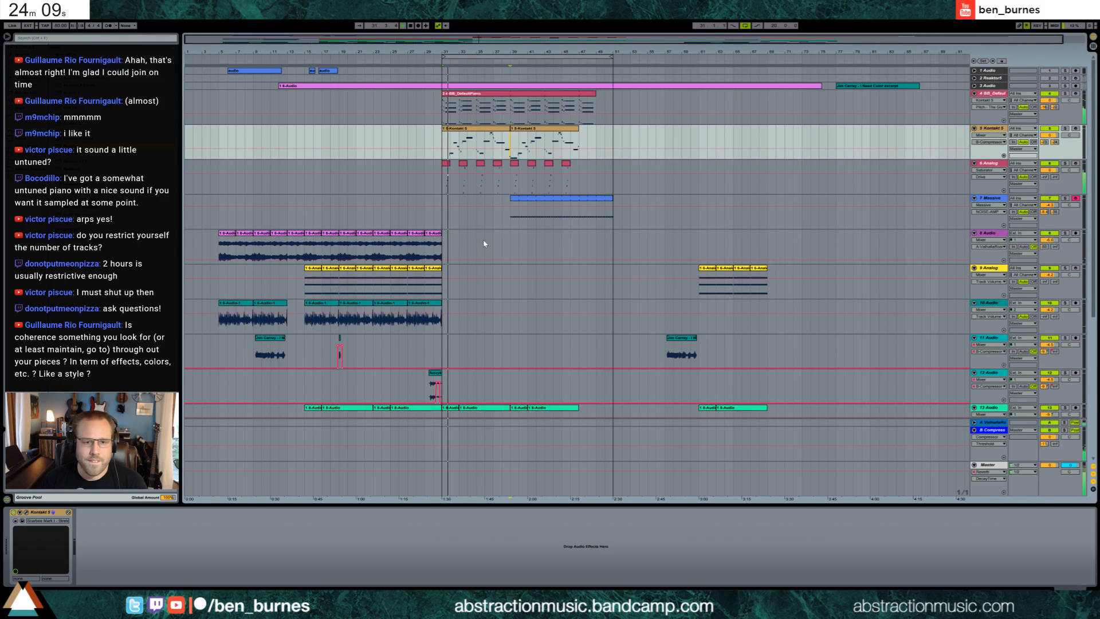
pyautogui.scroll(-8, 483, 241)
pyautogui.scroll(5, 469, 280)
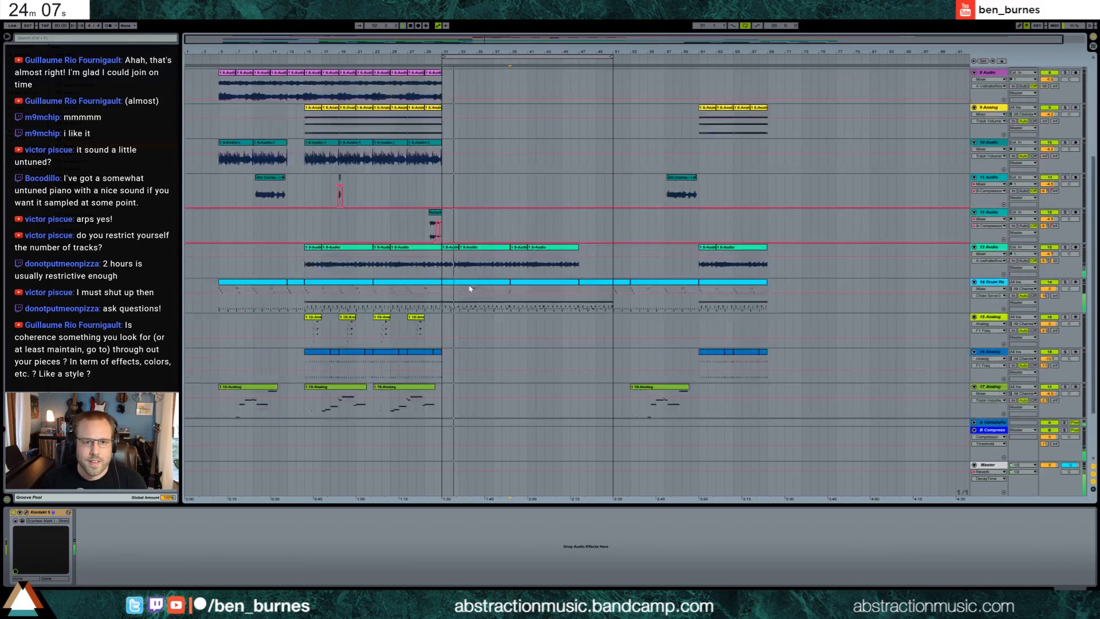
pyautogui.click(436, 146)
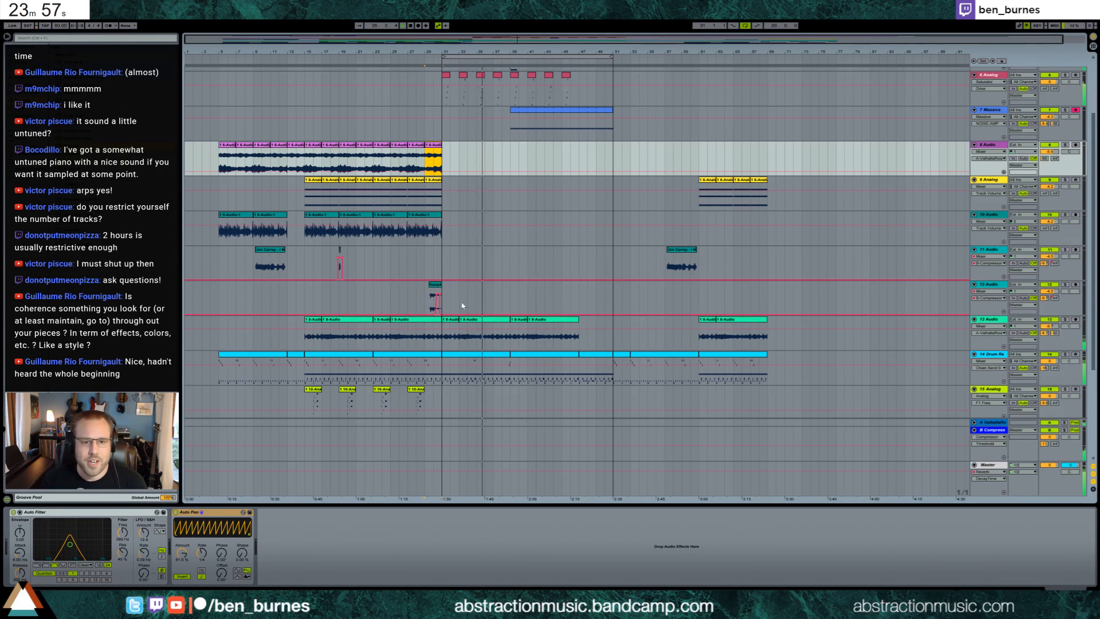
# Step: Duplicate the drum clip starting at bar 31 over the eight bars from bar 39
pyautogui.click(490, 356)
pyautogui.hotkey('ctrl', 'd')
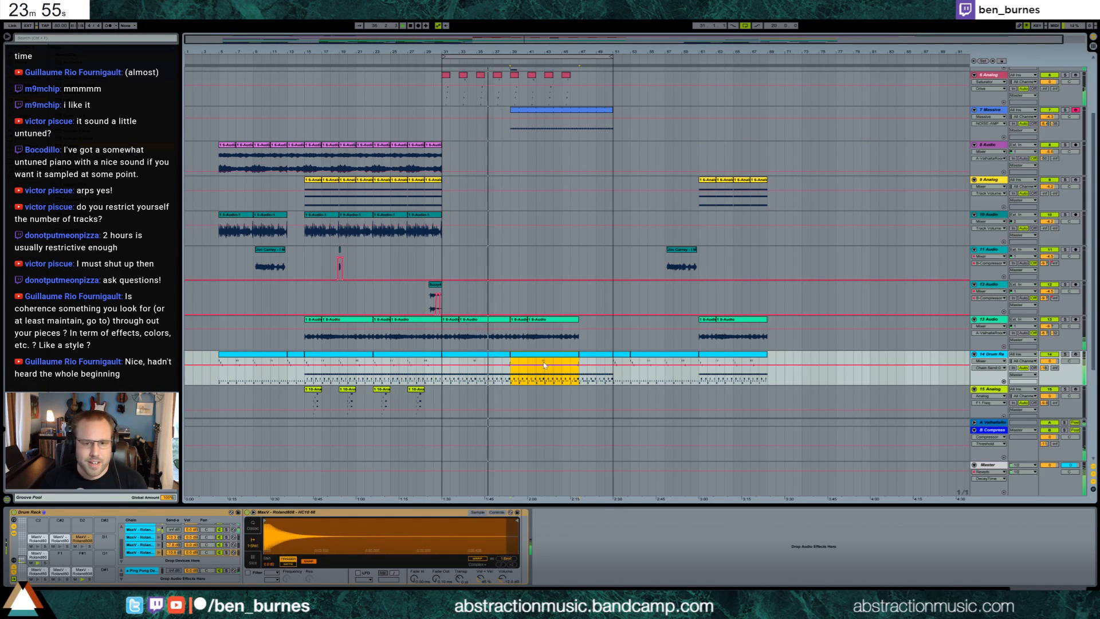
pyautogui.click(511, 382)
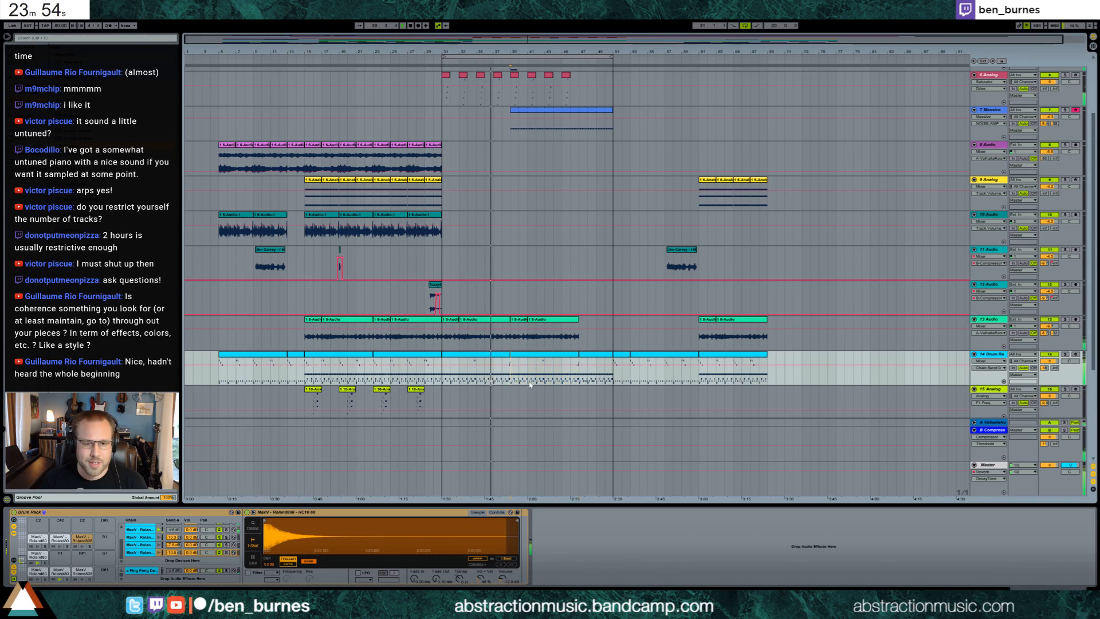
pyautogui.click(580, 381)
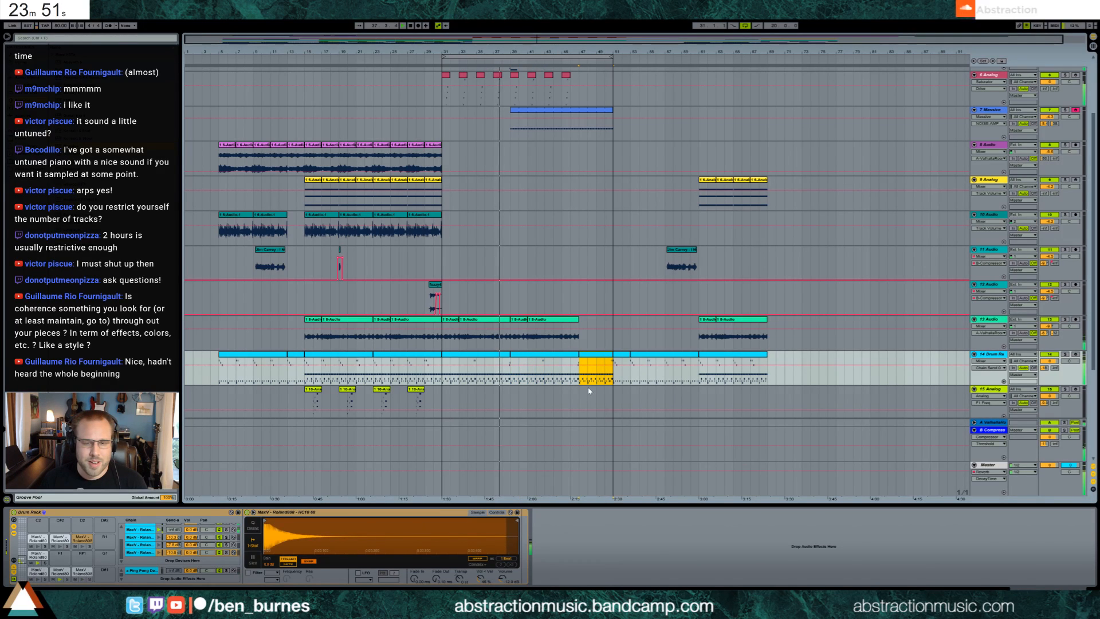
# Step: Try a higher pitch for the long note opening the second Kontakt 5 clip, and delete that note
pyautogui.scroll(3, 565, 371)
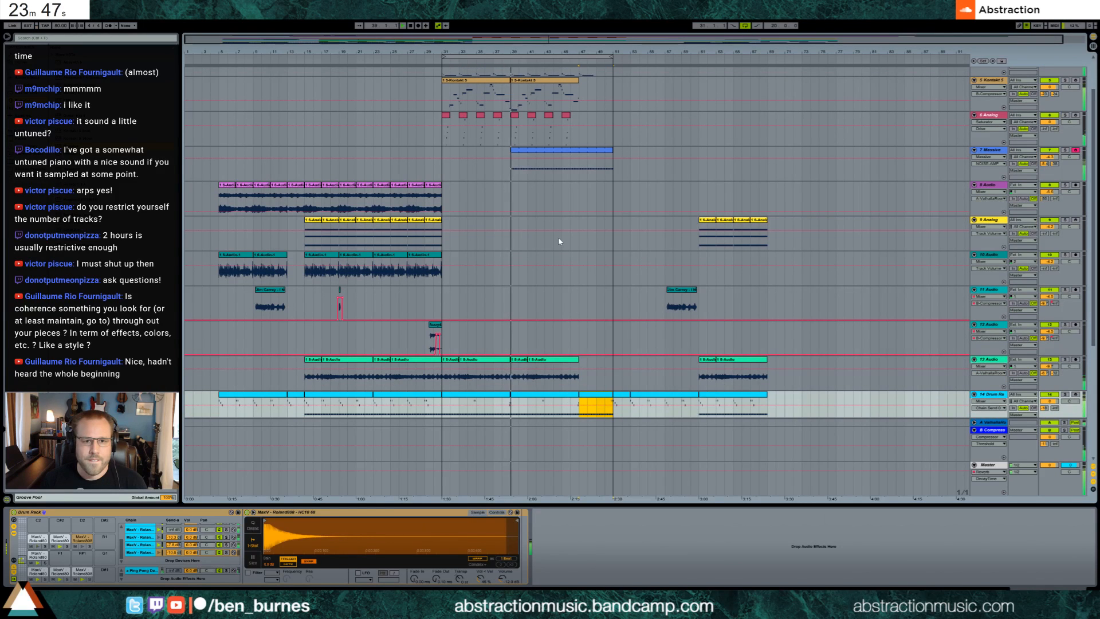
pyautogui.doubleClick(504, 84)
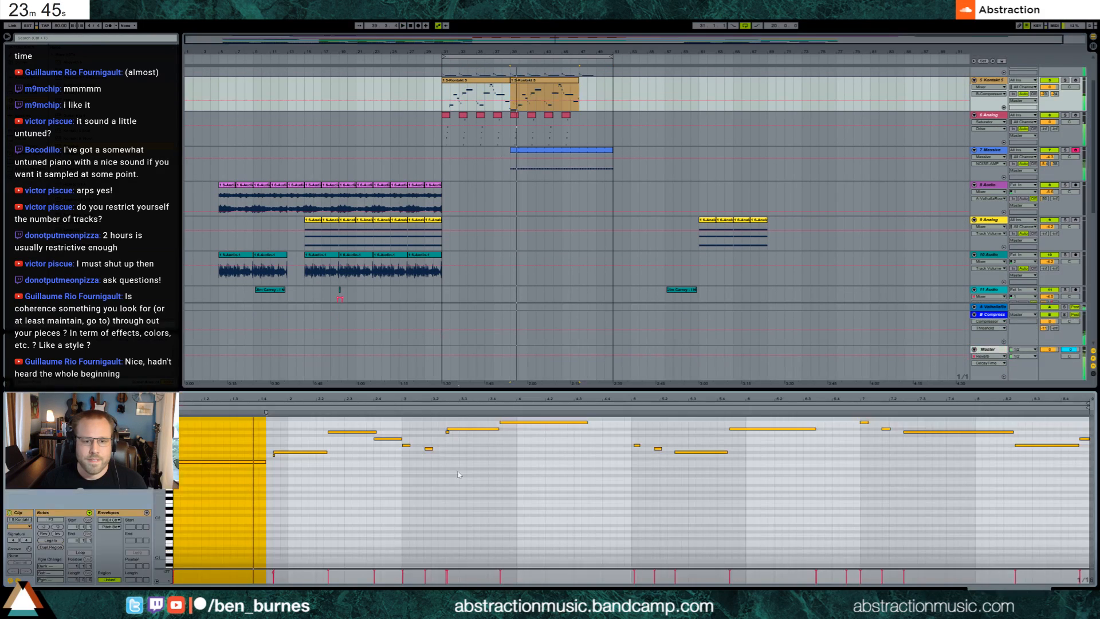
pyautogui.click(210, 462)
pyautogui.press('Up')
pyautogui.press('Up')
pyautogui.press('Up')
pyautogui.press('Up')
pyautogui.press('Up')
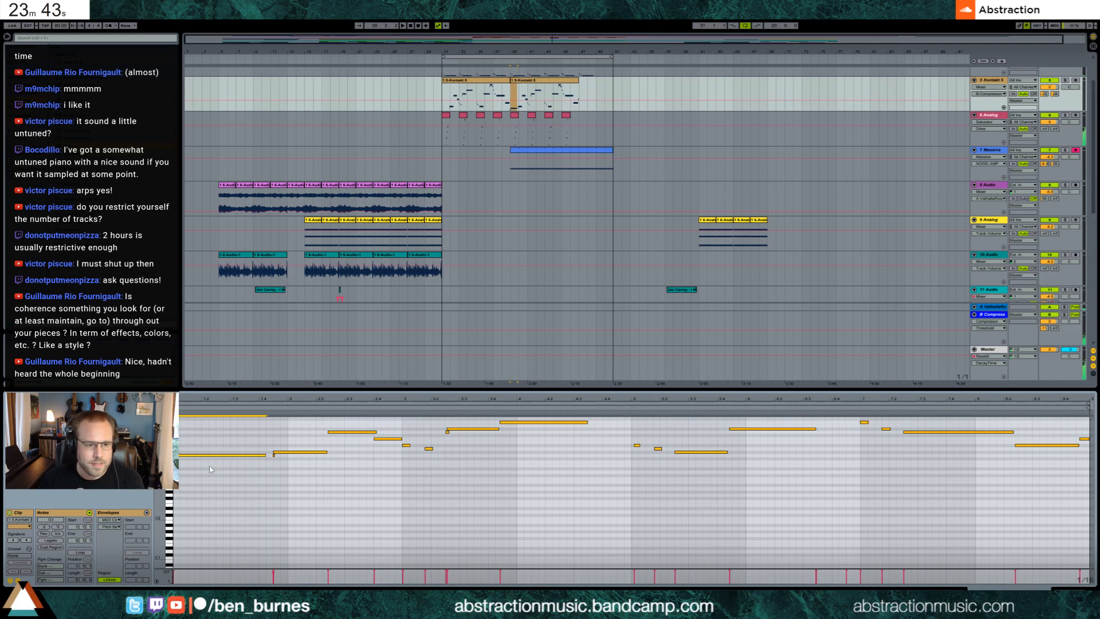
pyautogui.press('Delete')
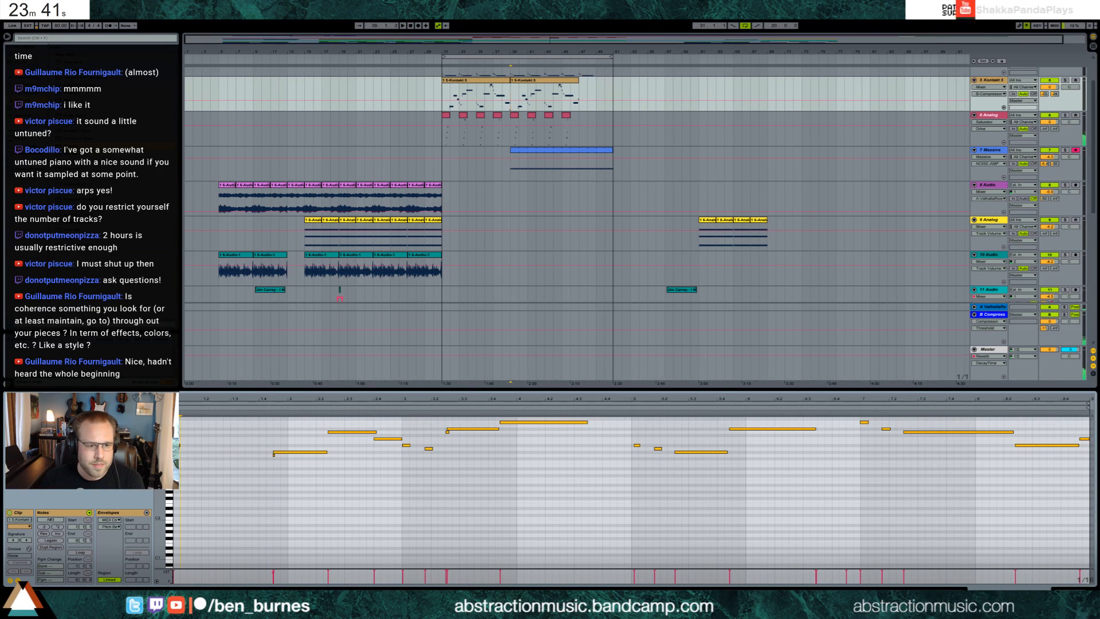
# Step: Write a descending run of short notes across the first bar of the second Kontakt 5 clip and play it
pyautogui.hotkey('ctrl', 'z')
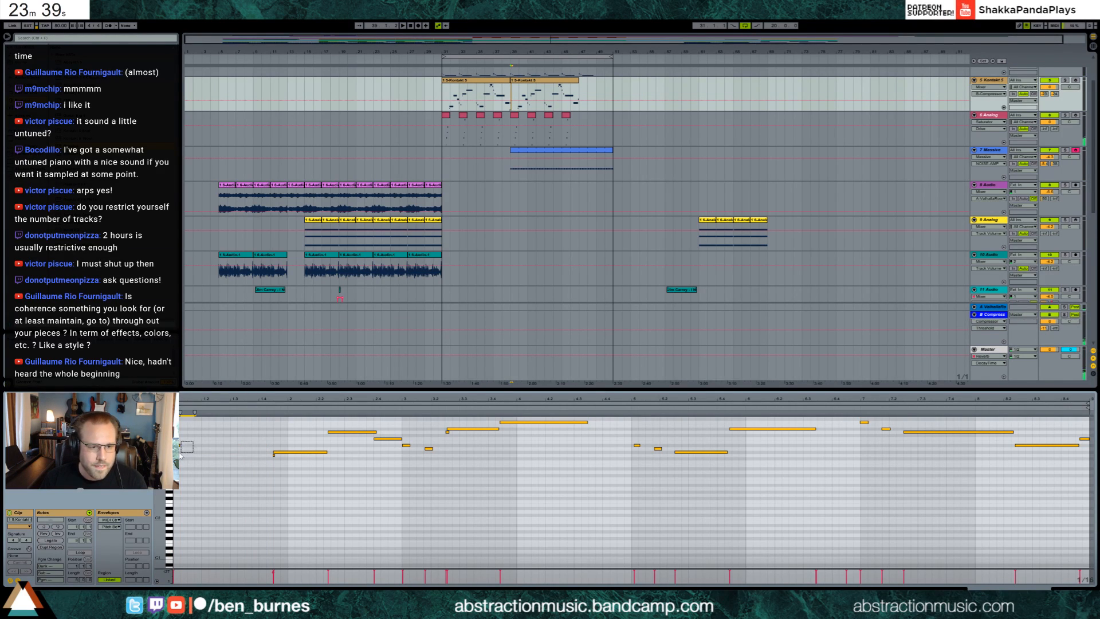
pyautogui.moveTo(195, 462); pyautogui.dragTo(236, 440)
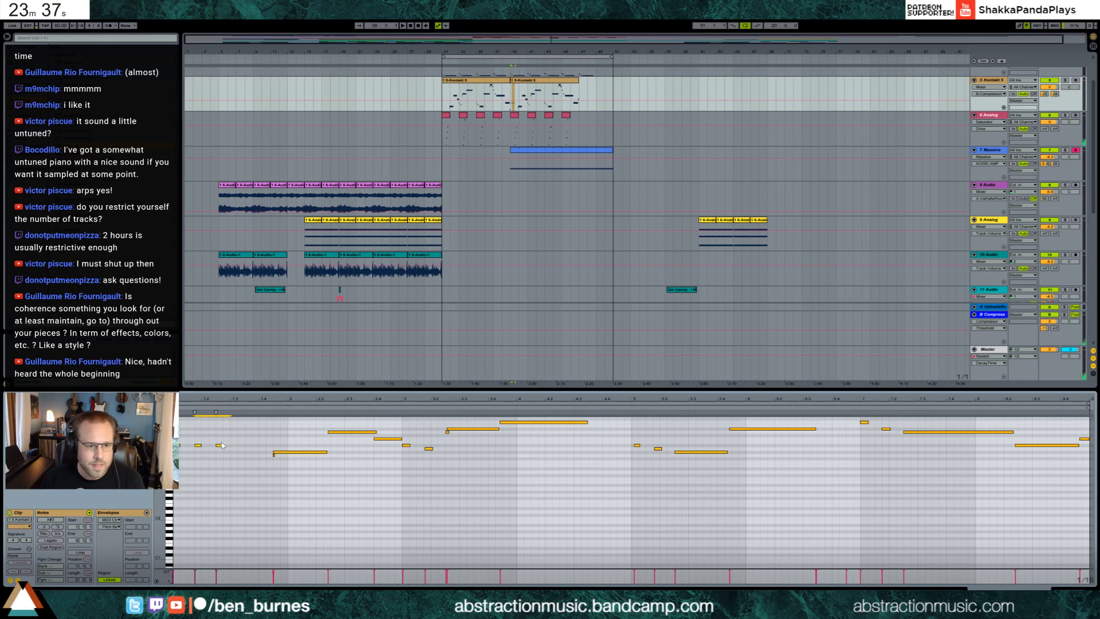
pyautogui.press('Left')
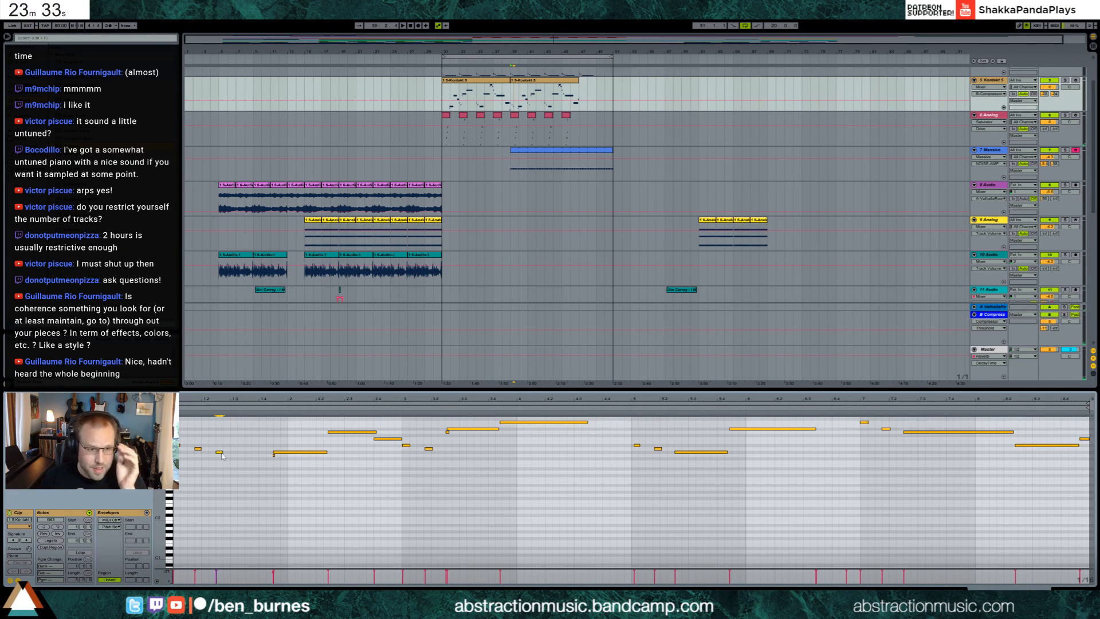
pyautogui.doubleClick(239, 456)
pyautogui.doubleClick(261, 459)
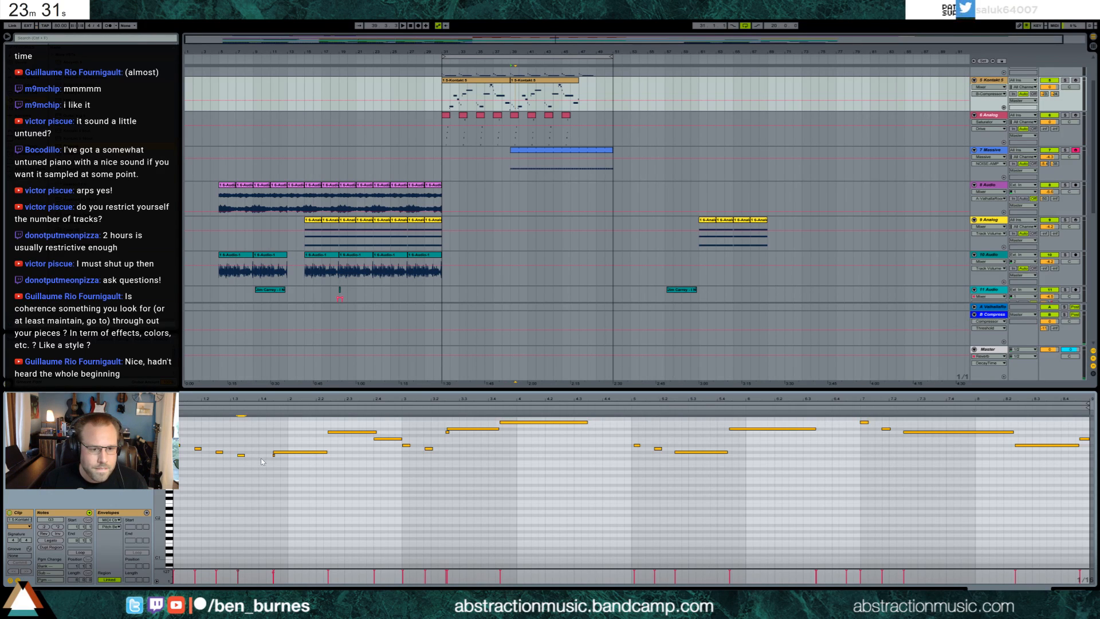
pyautogui.press('space')
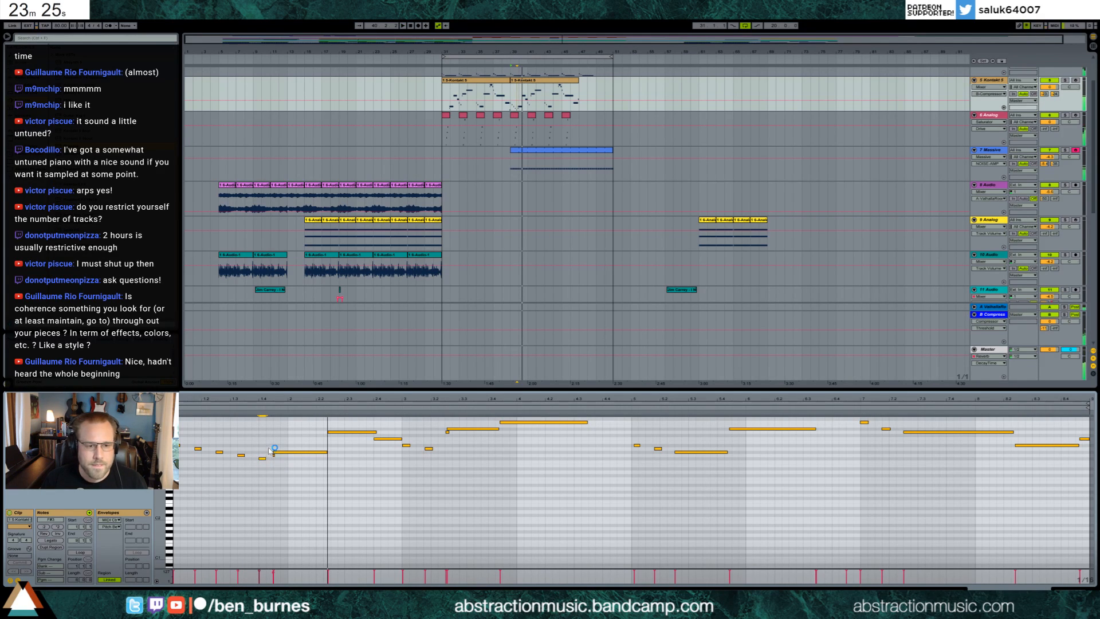
# Step: Extend the descending run by one lower note, remove the grace note, and refit the following long note to start right after the run
pyautogui.doubleClick(283, 462)
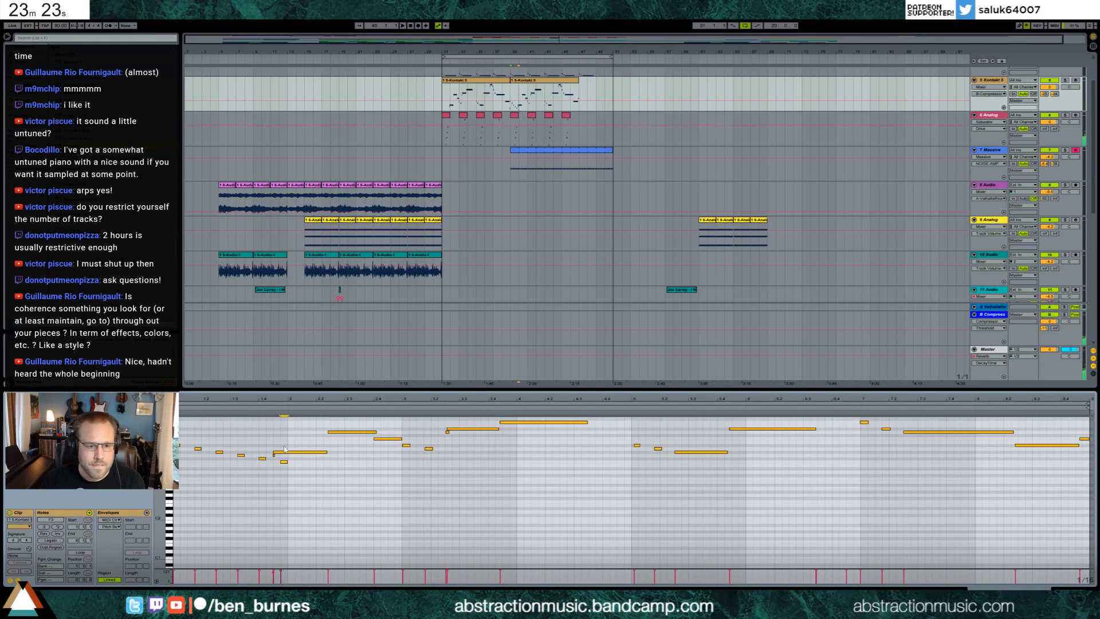
pyautogui.click(274, 460)
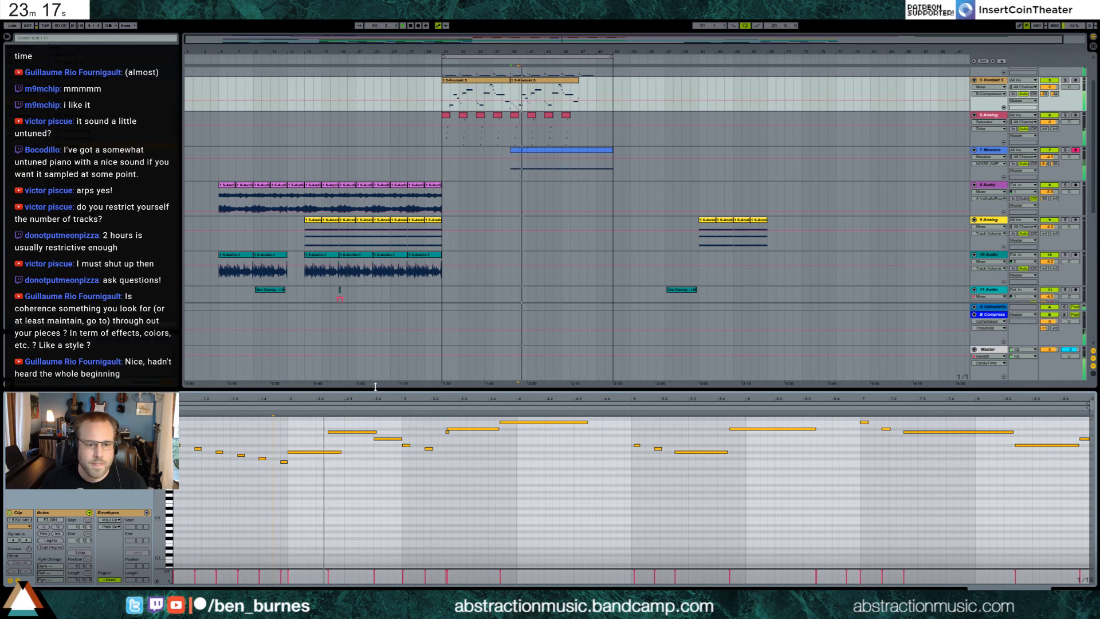
pyautogui.moveTo(342, 452); pyautogui.dragTo(331, 452)
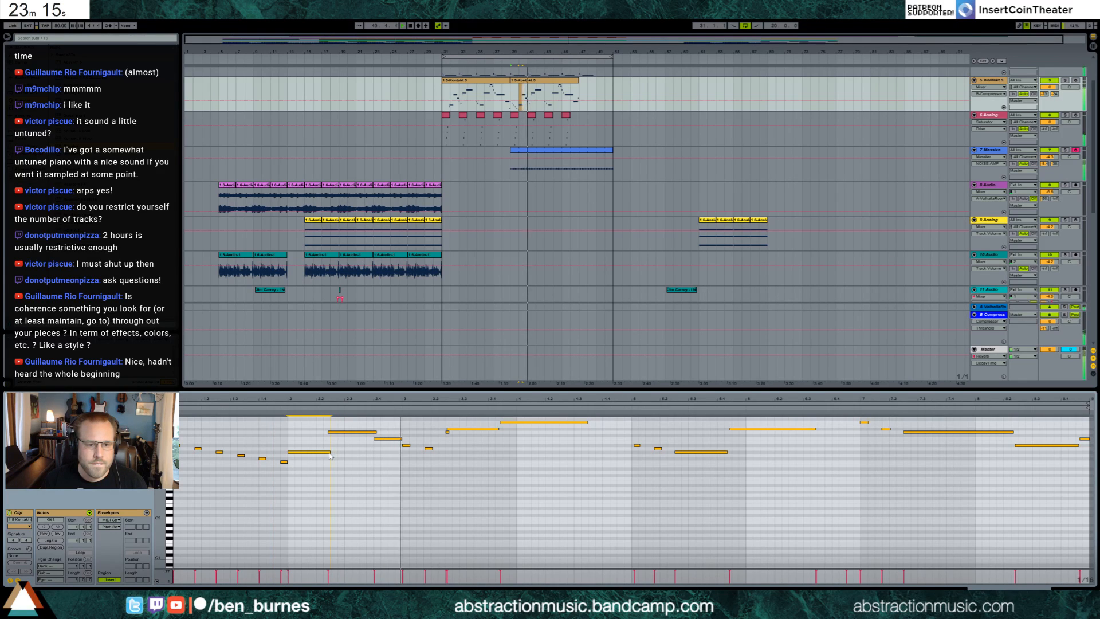
# Step: Add two short harmony notes at the start of the clip's third bar and a long one beneath the held notes across bars three and four
pyautogui.scroll(3, 413, 473)
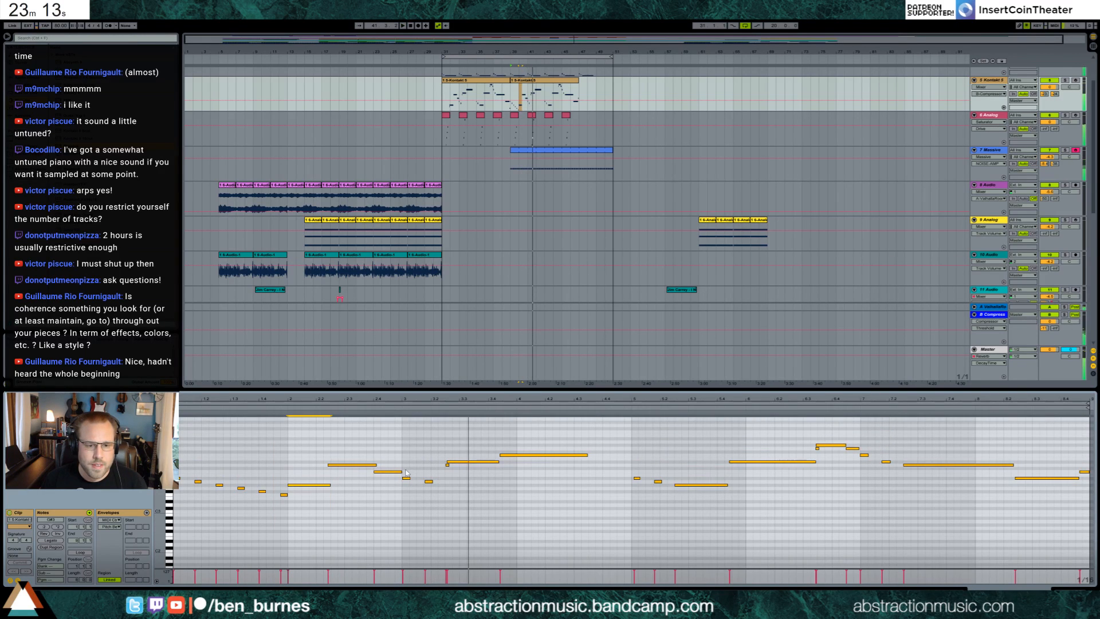
pyautogui.doubleClick(406, 468)
pyautogui.press('Up')
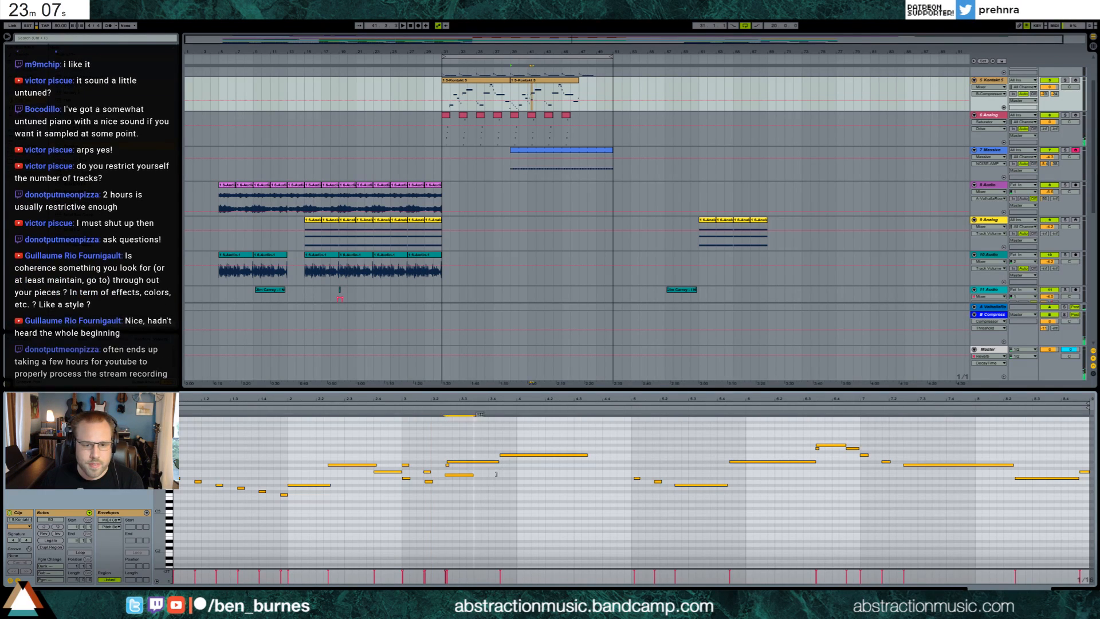
pyautogui.moveTo(448, 475); pyautogui.dragTo(533, 478)
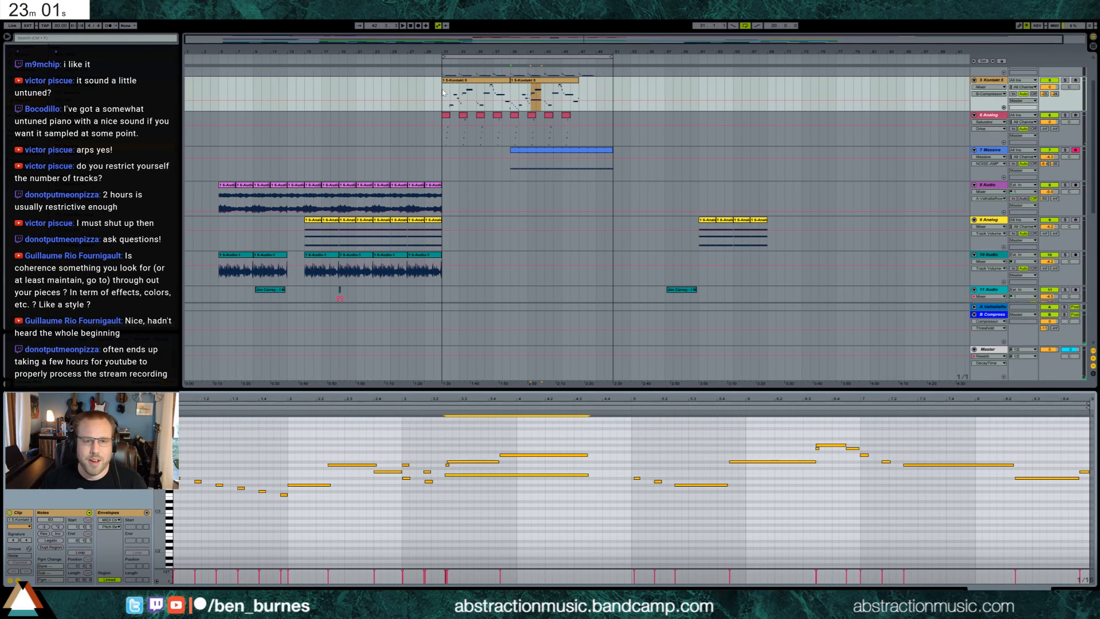
# Step: Raise the last note of the first Kontakt 5 clip and play the transition from around bar 38
pyautogui.click(505, 81)
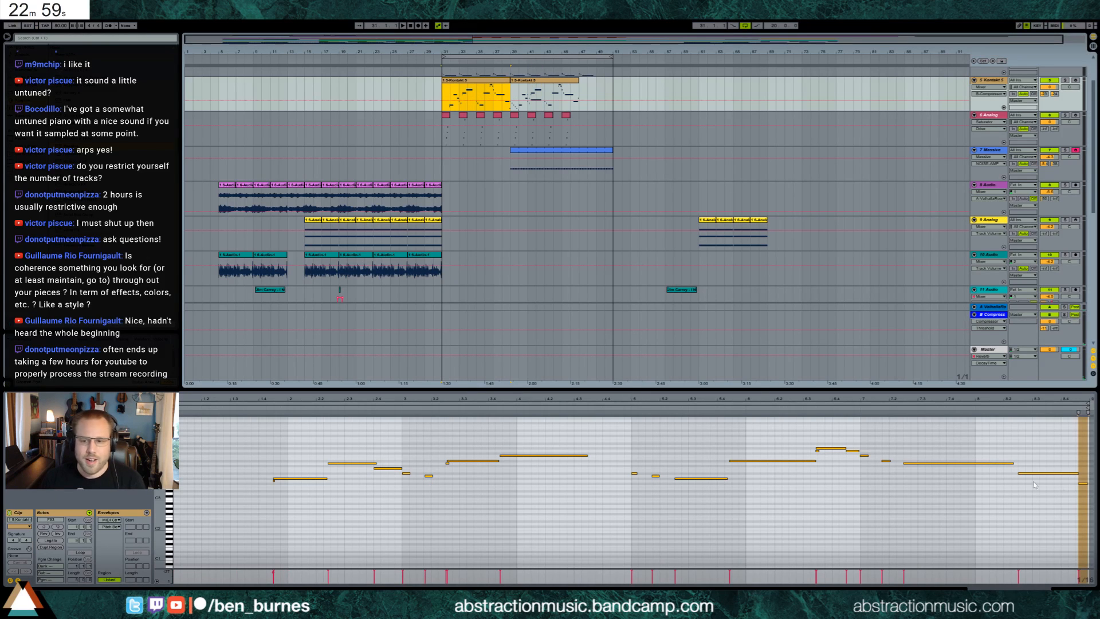
pyautogui.click(1083, 484)
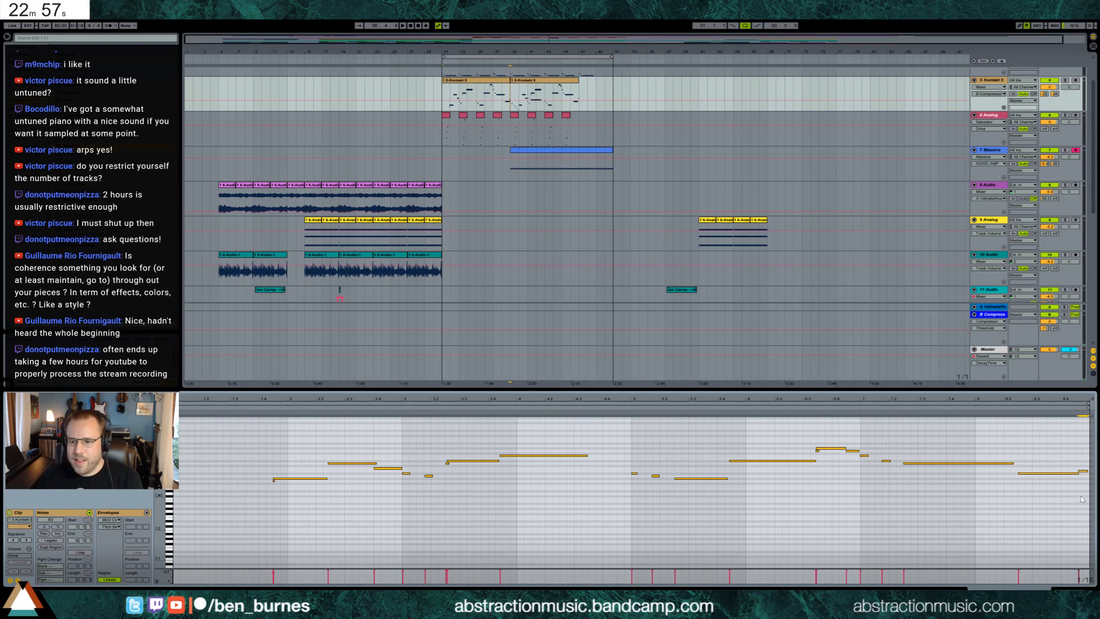
pyautogui.click(503, 59)
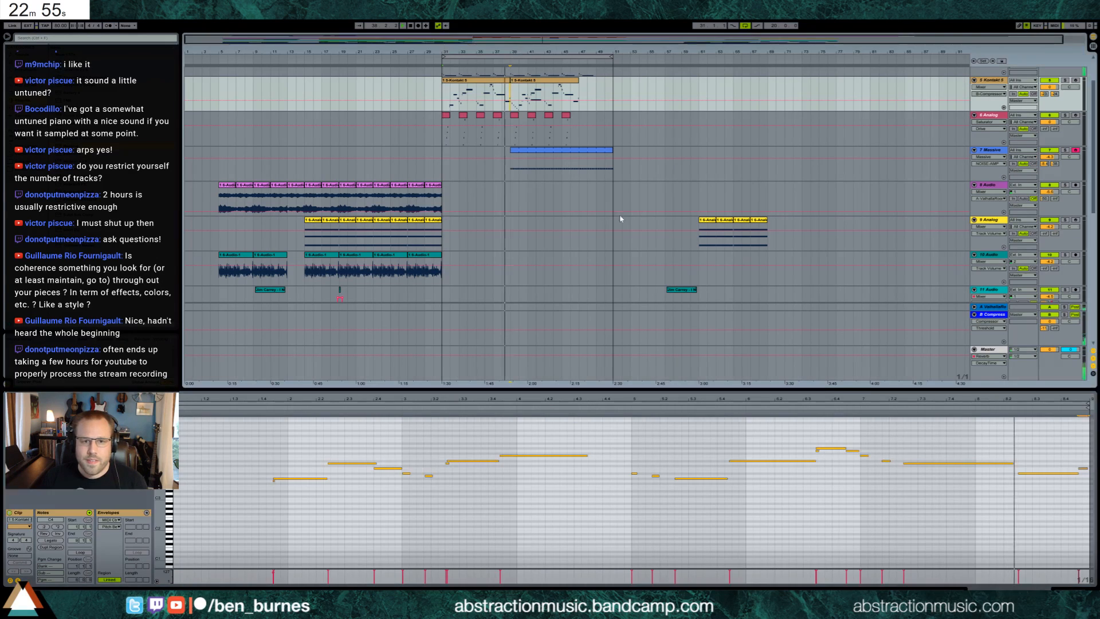
# Step: In the second Kontakt 5 clip, nudge the second bar's high note slightly later so it starts where the previous note ends
pyautogui.click(523, 82)
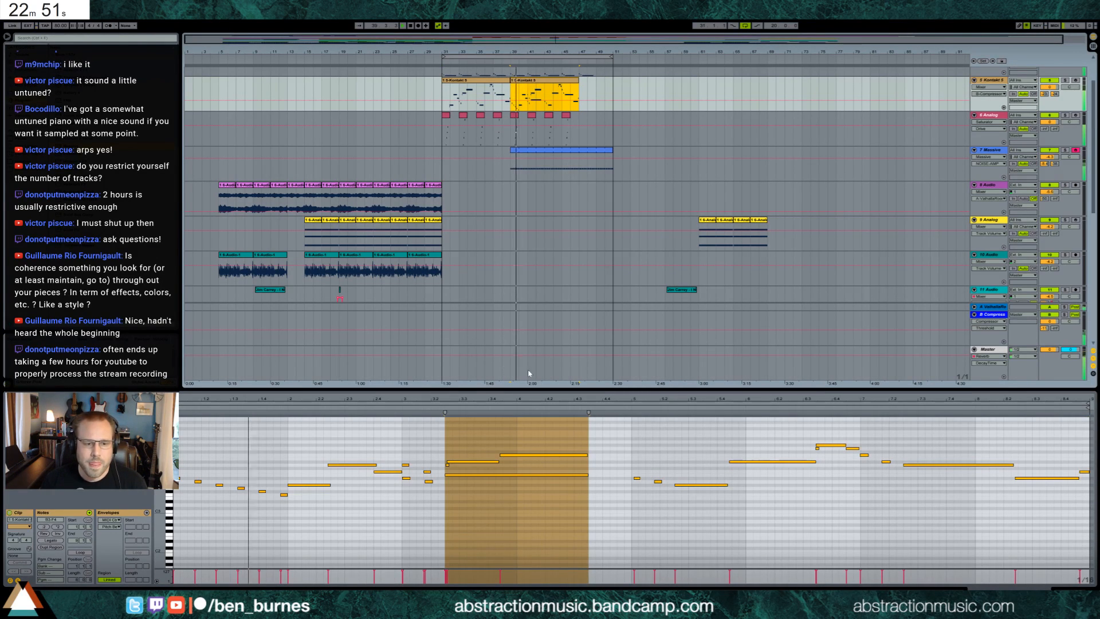
pyautogui.click(467, 542)
pyautogui.scroll(3, 338, 498)
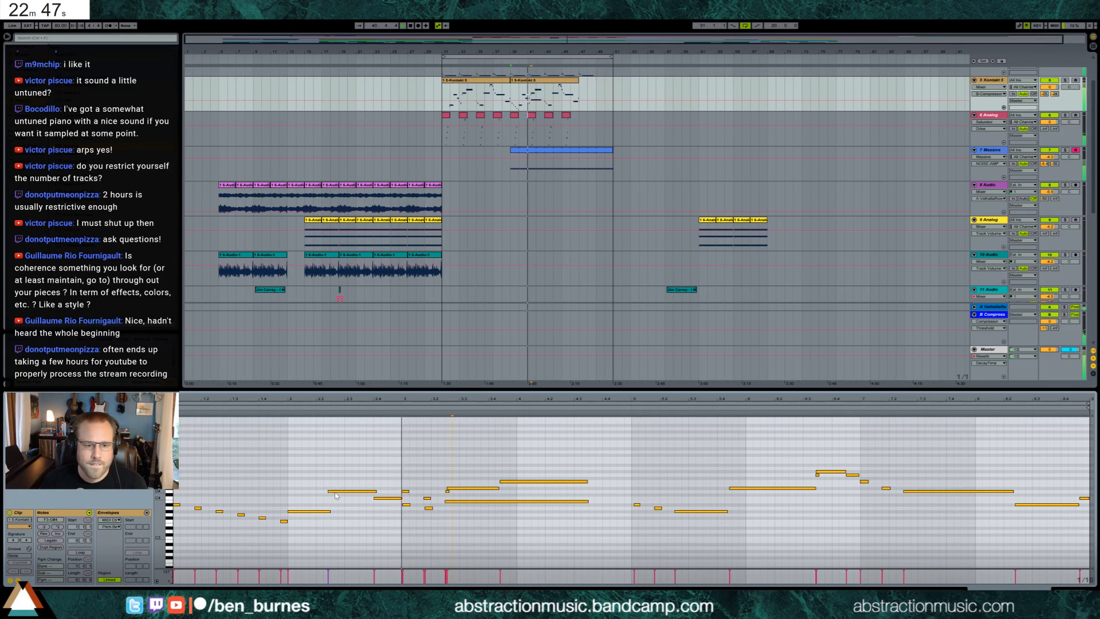
pyautogui.moveTo(338, 495); pyautogui.dragTo(342, 495)
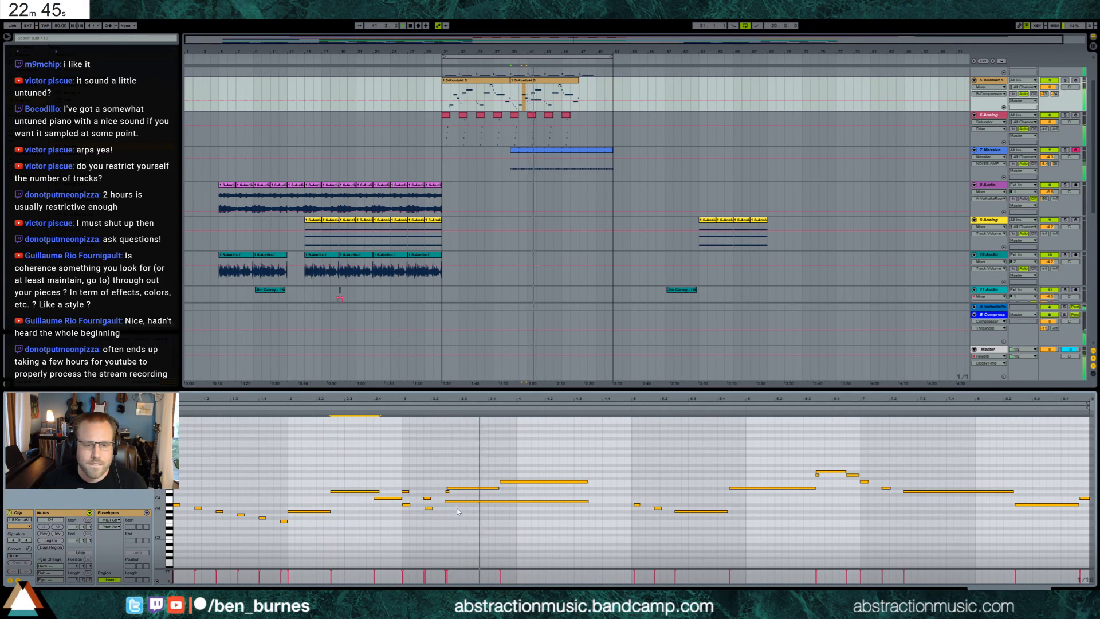
# Step: Lower the long harmony note beneath the held notes, and move its tail in the fourth bar to a still lower pitch
pyautogui.moveTo(467, 501); pyautogui.dragTo(469, 506)
pyautogui.click(399, 414)
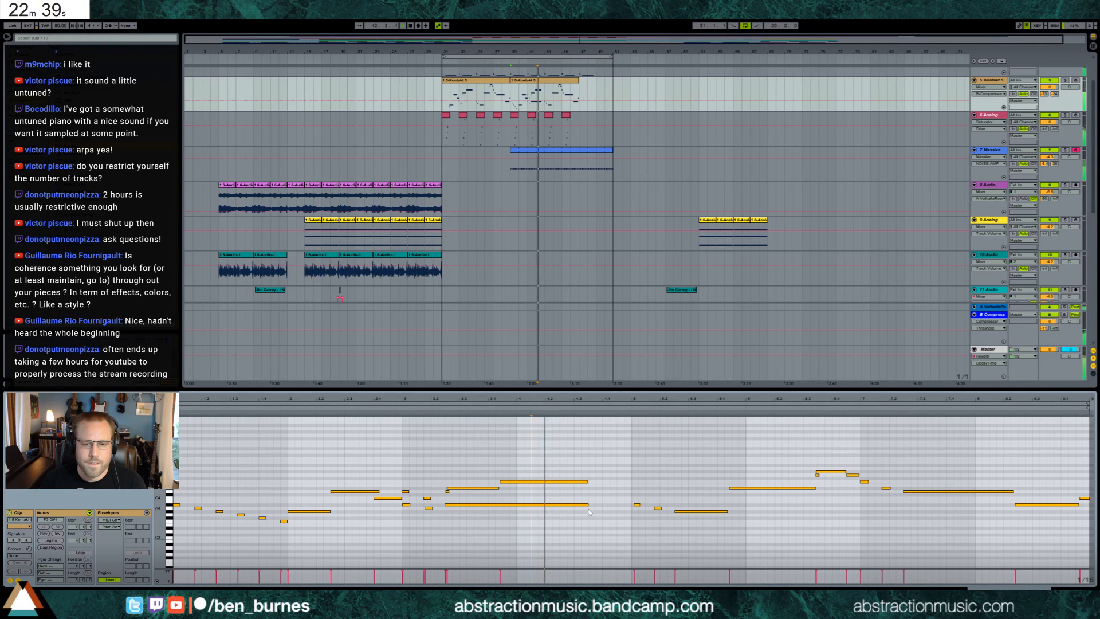
pyautogui.moveTo(587, 505); pyautogui.dragTo(549, 505)
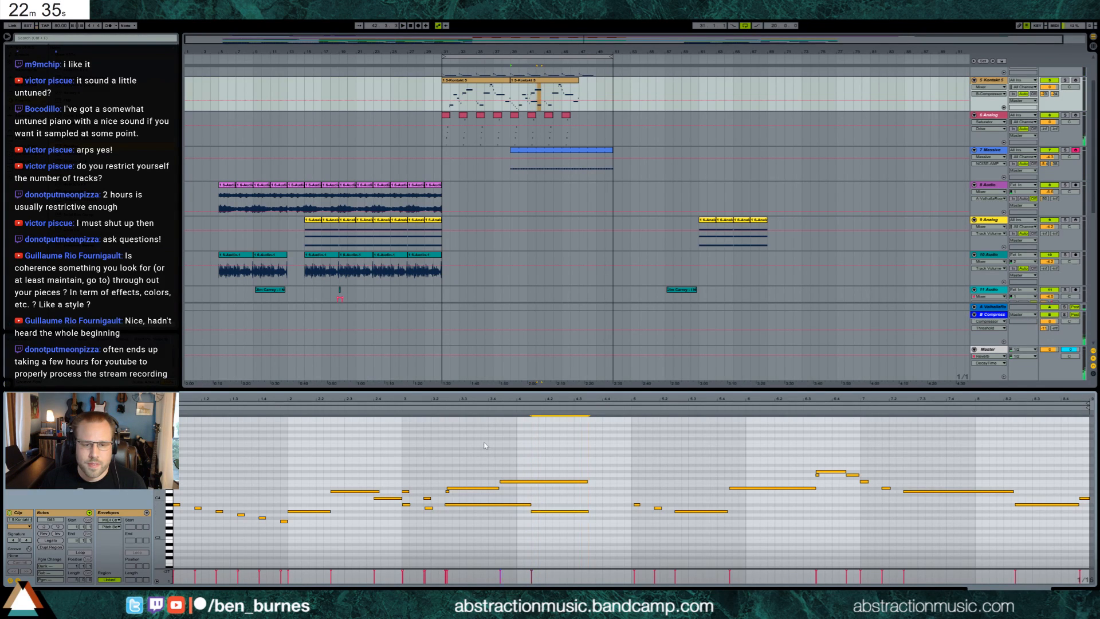
# Step: Play from bar three of the Kontakt 5 clip and add a long harmony note above bar four's low harmony note
pyautogui.click(440, 407)
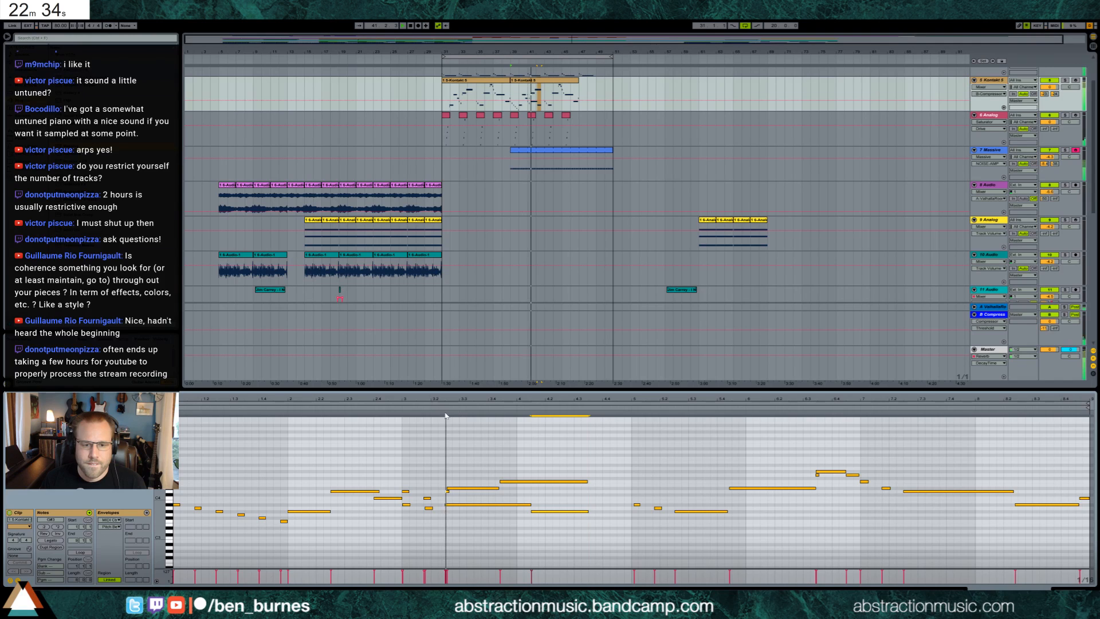
pyautogui.click(531, 495)
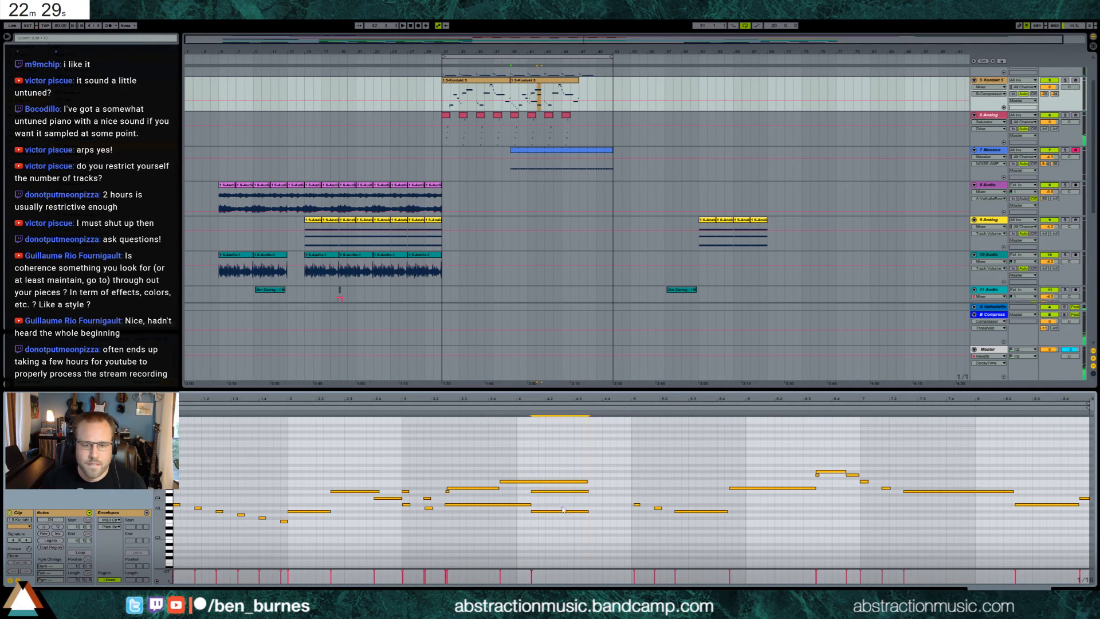
pyautogui.click(494, 410)
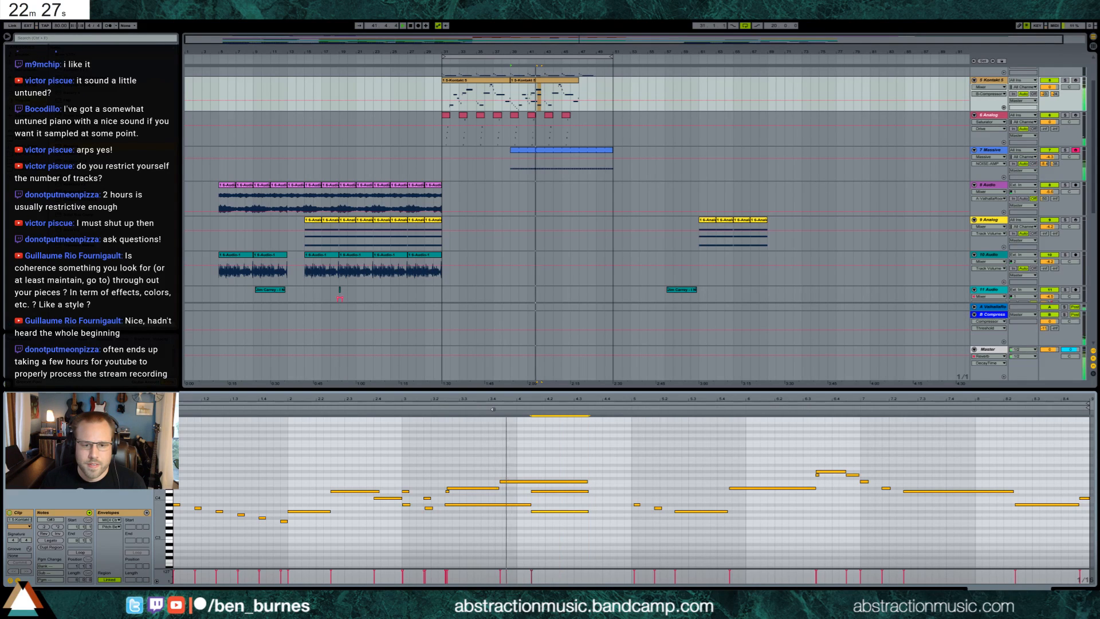
pyautogui.press('space')
# Step: End bar three's low harmony note at bar four and stretch bar four's two harmony notes to span from the barline to the held note's end
pyautogui.moveTo(541, 487); pyautogui.dragTo(517, 504)
pyautogui.press('Left')
pyautogui.press('Left')
pyautogui.press('Left')
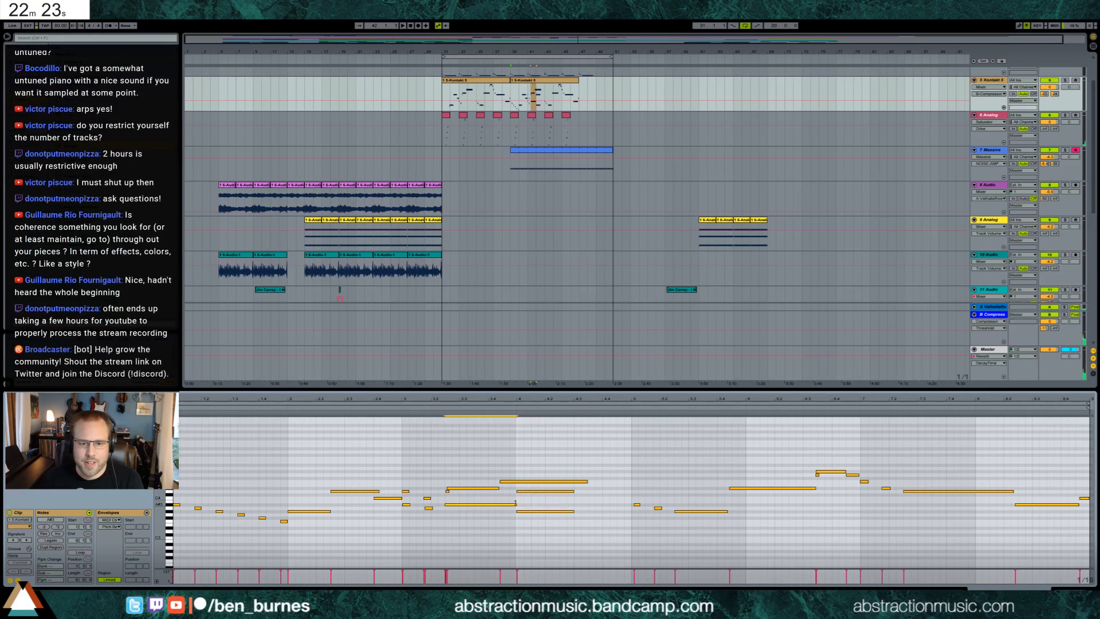
pyautogui.moveTo(556, 535); pyautogui.dragTo(554, 488)
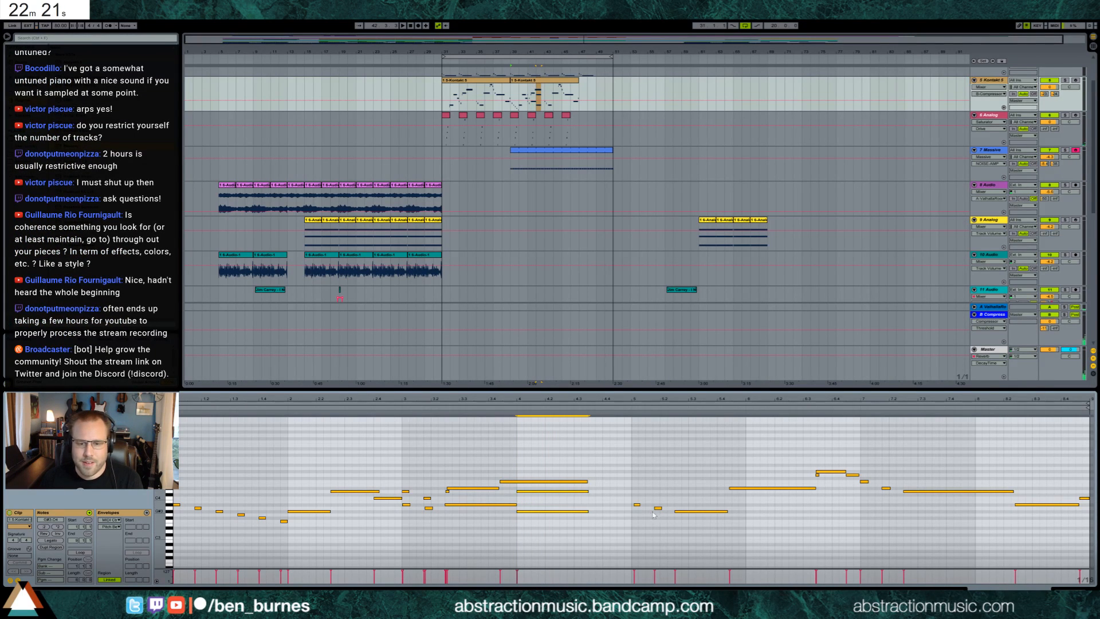
# Step: Add harmony notes above bar five's two short notes and the long note following them, and play from bar five
pyautogui.moveTo(634, 497); pyautogui.dragTo(688, 522)
pyautogui.press('Right')
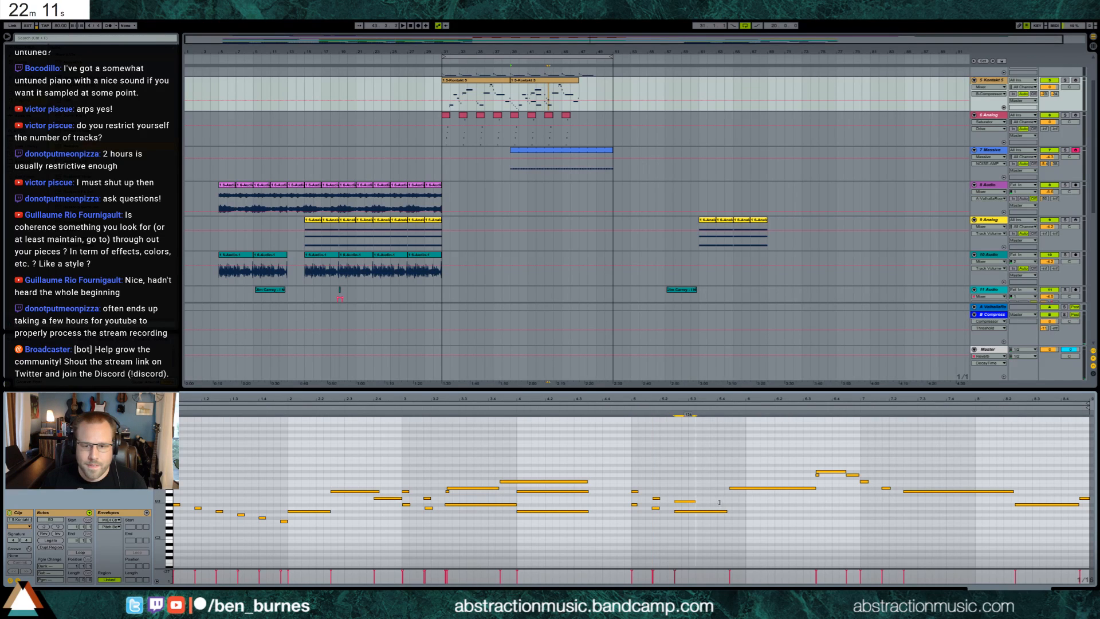
pyautogui.click(624, 407)
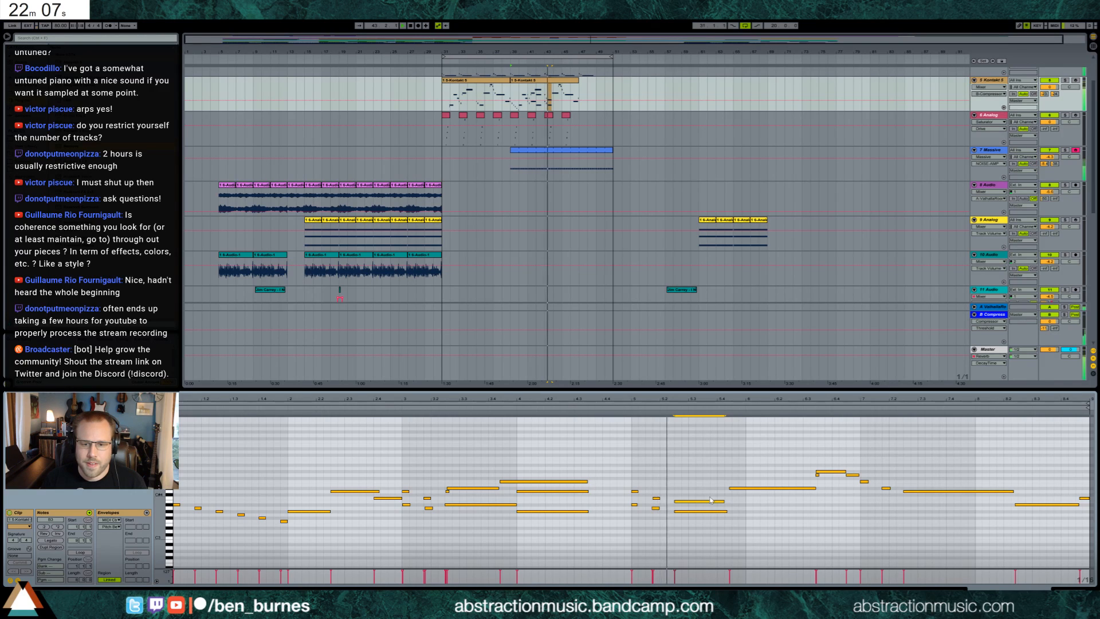
# Step: Raise bar five's long harmony note and its second short harmony note slightly, and replay from bar five
pyautogui.press('space')
pyautogui.hotkey('ctrl', 'z')
pyautogui.hotkey('ctrl', 'z')
pyautogui.hotkey('ctrl', 'z')
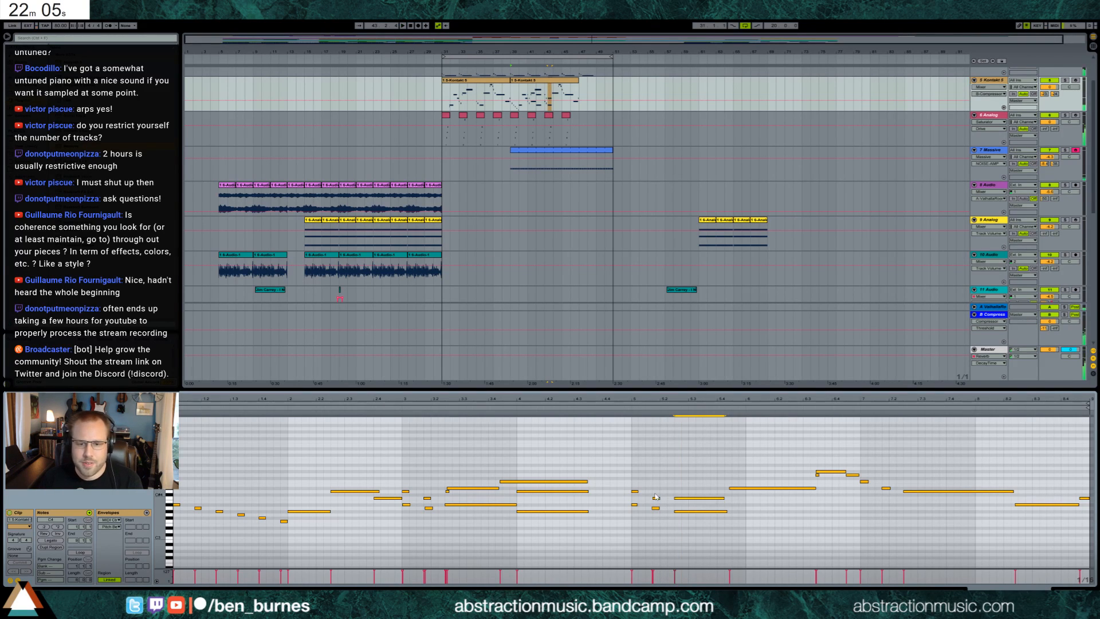
pyautogui.click(627, 408)
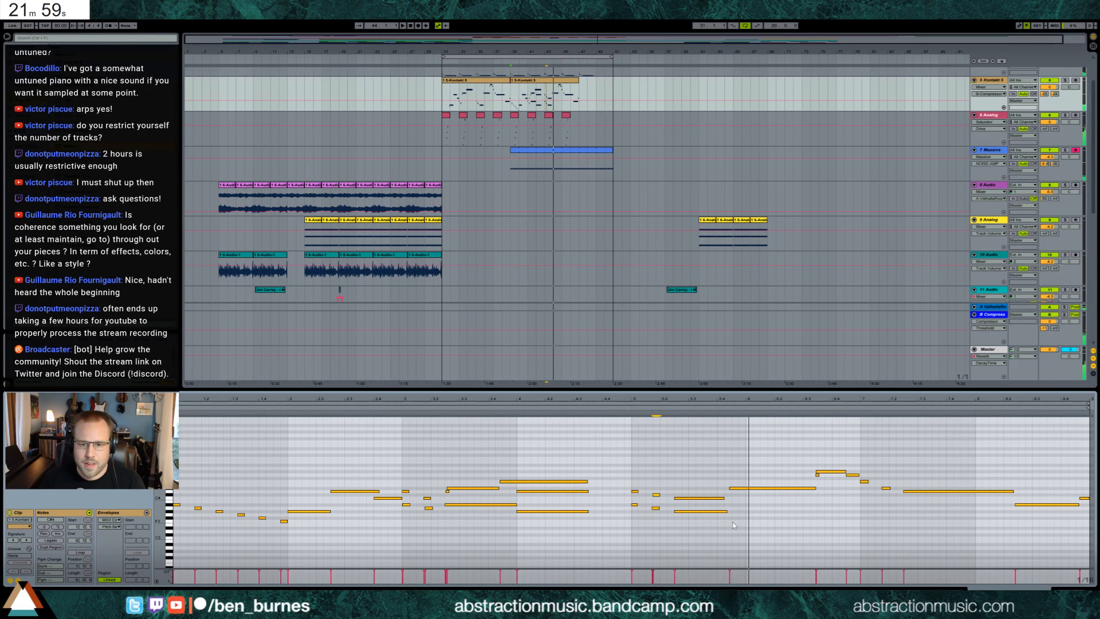
# Step: Draw a long low harmony note from just before bar six to bar seven, and raise its pitch while auditioning the passage
pyautogui.moveTo(734, 535); pyautogui.dragTo(863, 537)
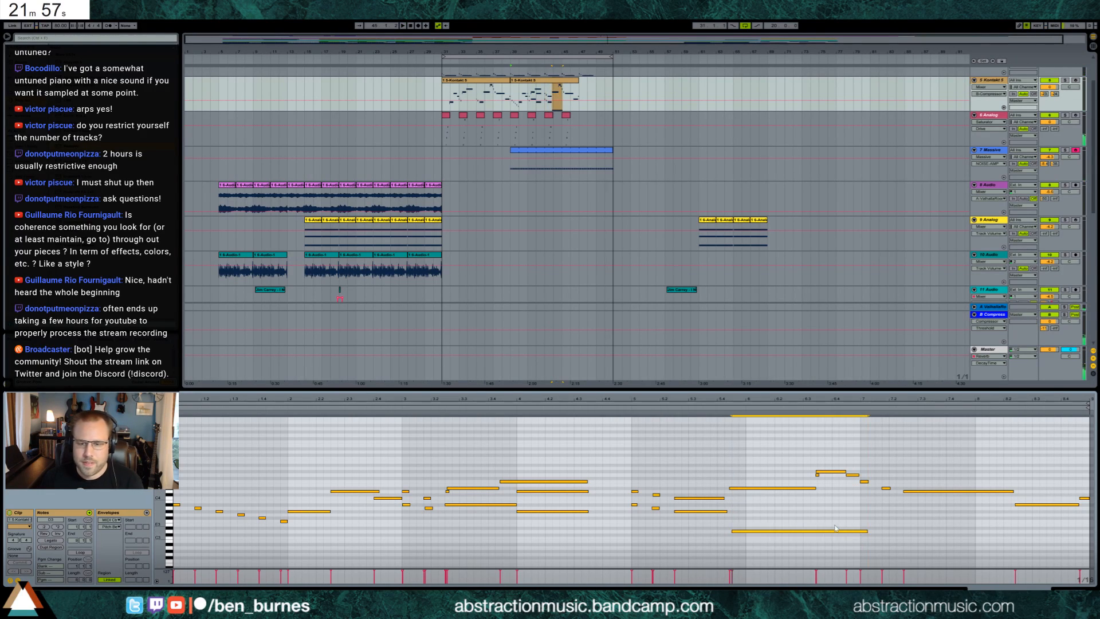
pyautogui.press('Up')
pyautogui.click(722, 401)
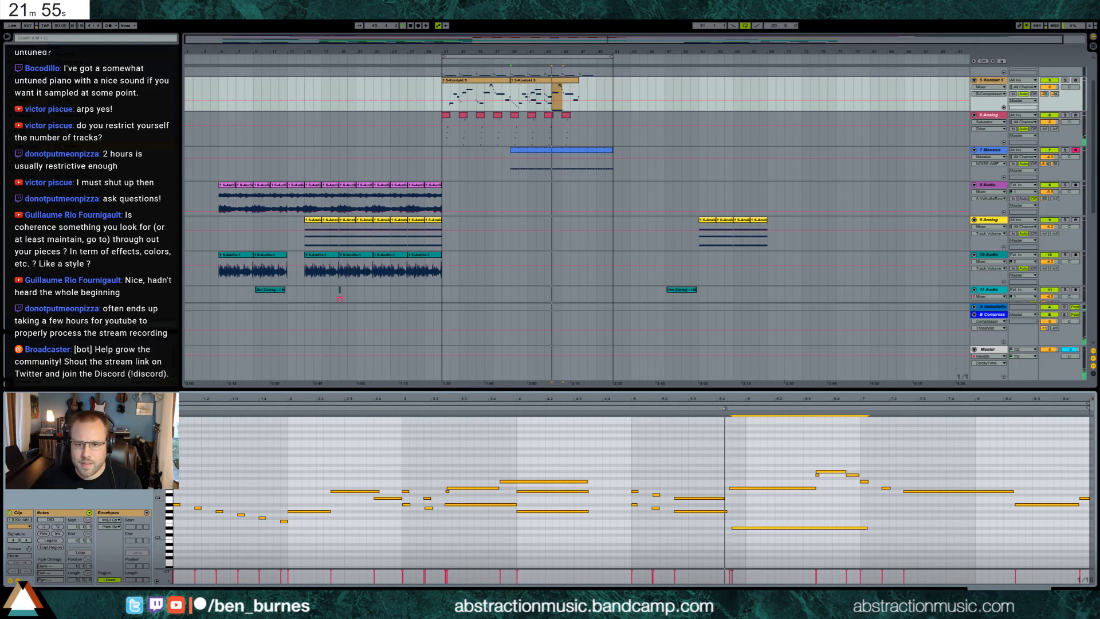
pyautogui.press('Up')
pyautogui.press('Up')
pyautogui.press('Up')
pyautogui.press('Up')
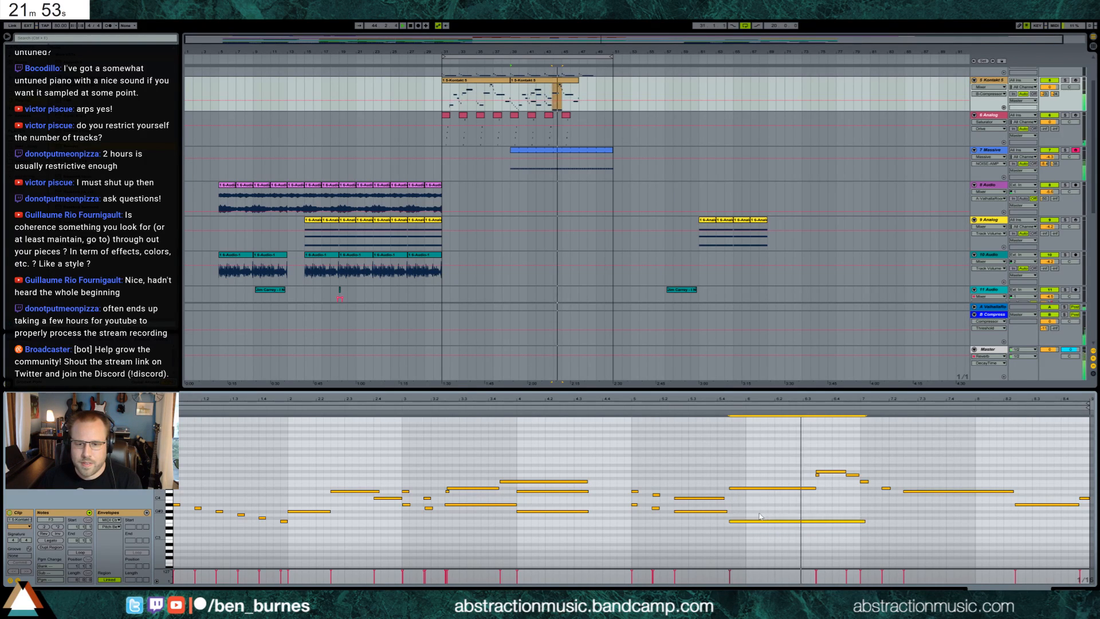
pyautogui.click(669, 408)
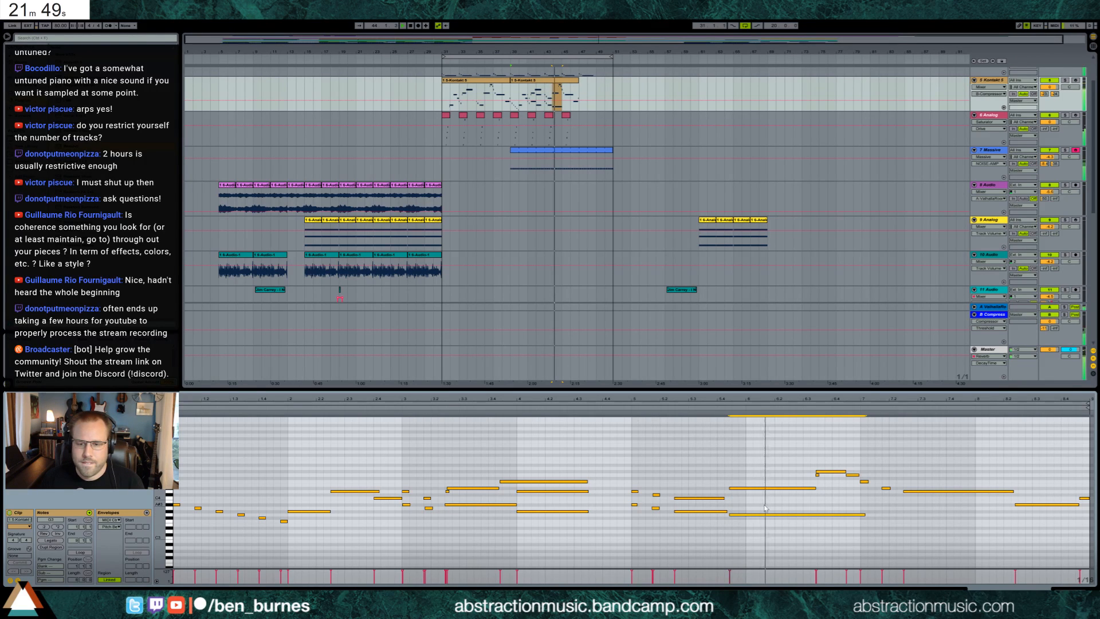
pyautogui.press('space')
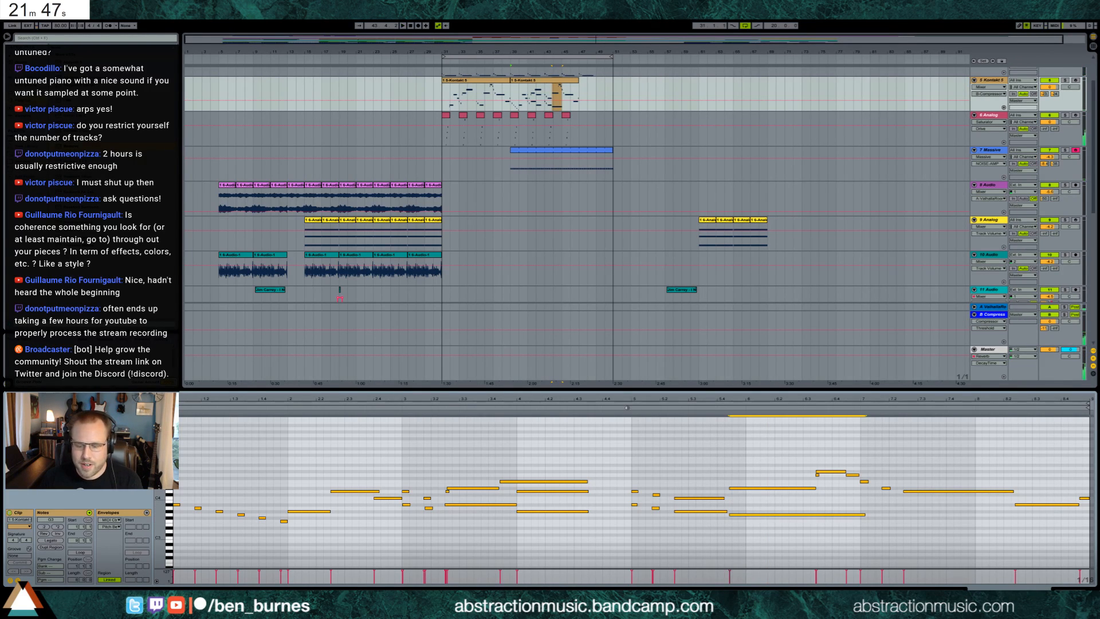
pyautogui.click(626, 408)
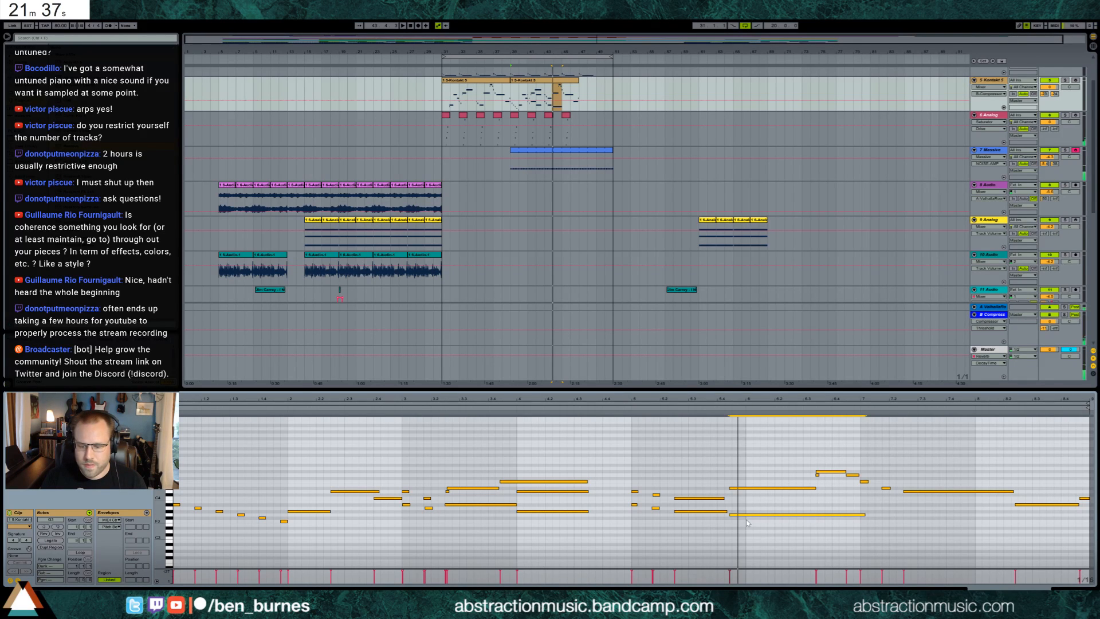
# Step: Lower the long harmony note, shorten it to end at bar six, and add a higher note continuing from there
pyautogui.press('Down')
pyautogui.press('Down')
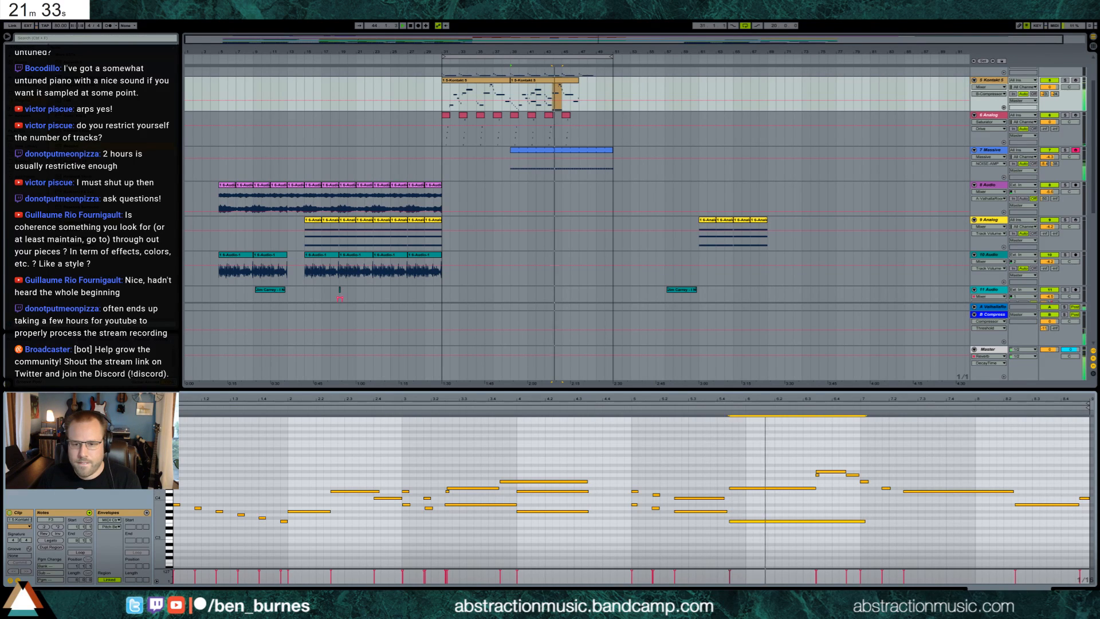
pyautogui.hotkey('shift', 'Left')
pyautogui.hotkey('shift', 'Left')
pyautogui.hotkey('shift', 'Left')
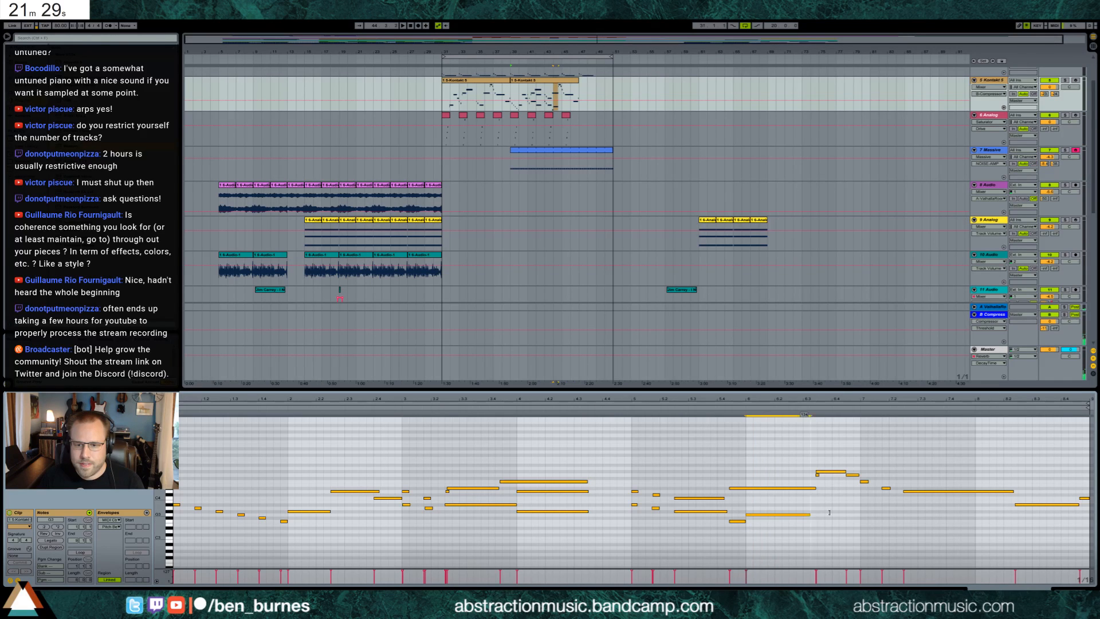
# Step: Add three short harmony notes above the descending short notes around bar seven and play from just before them
pyautogui.doubleClick(849, 466)
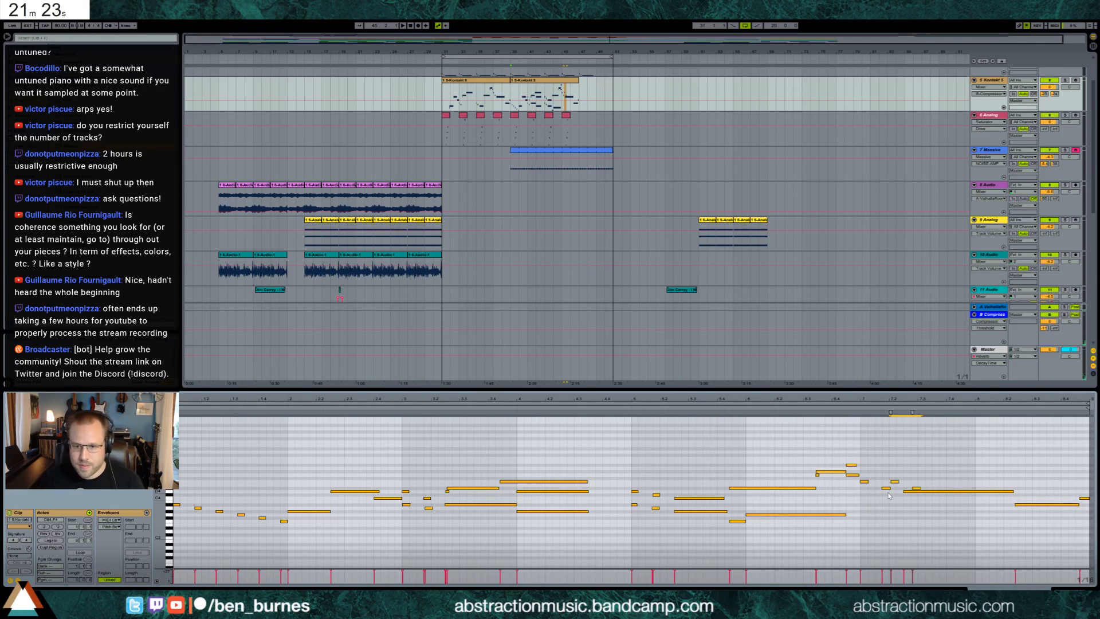
pyautogui.press('Up')
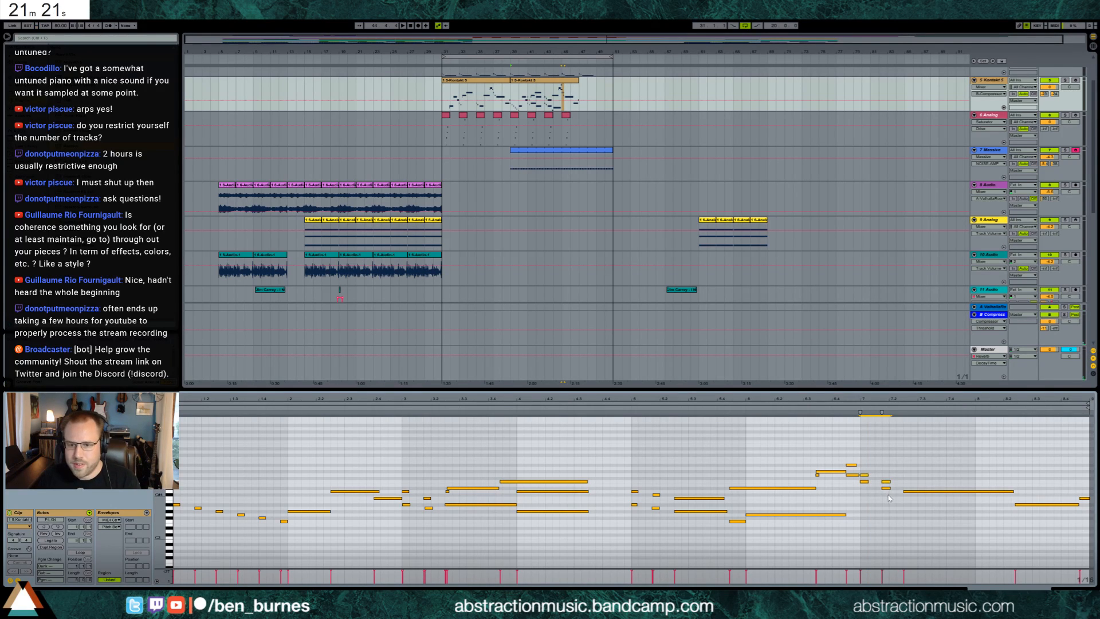
pyautogui.click(841, 406)
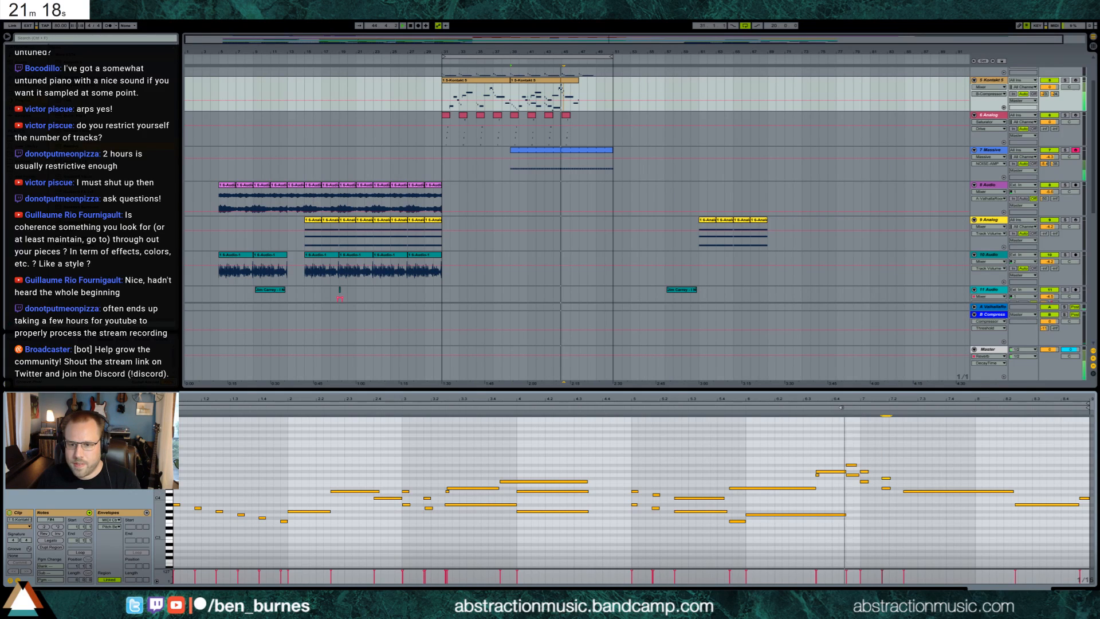
# Step: Add a long harmony note above bar seven's held note, and raise the short harmony note just before it
pyautogui.doubleClick(907, 481)
pyautogui.moveTo(910, 481); pyautogui.dragTo(1009, 483)
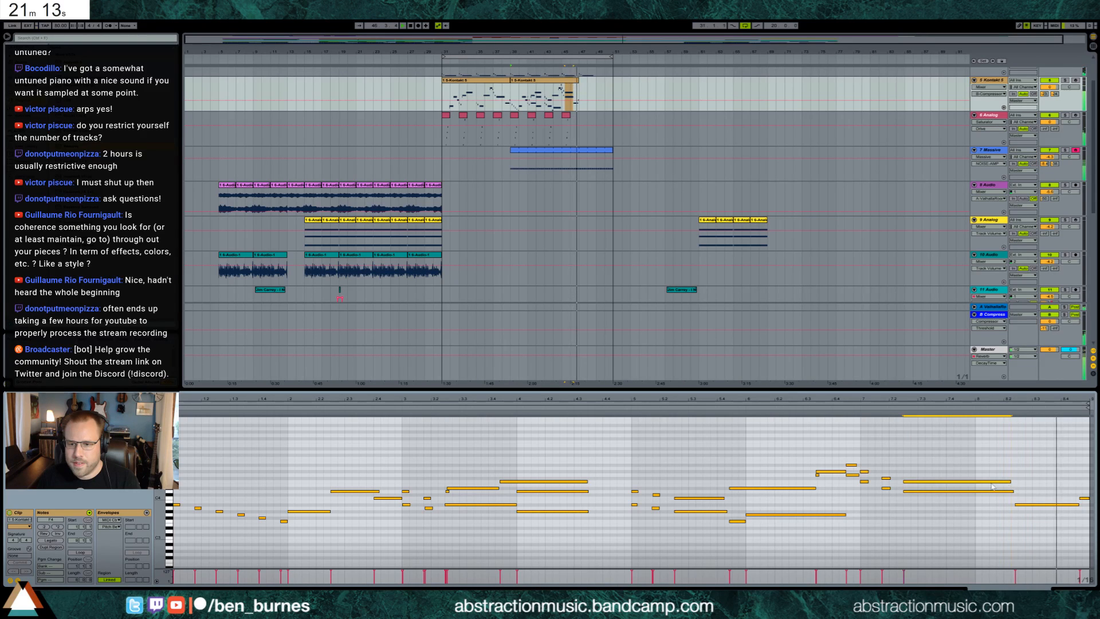
pyautogui.moveTo(886, 478); pyautogui.dragTo(886, 475)
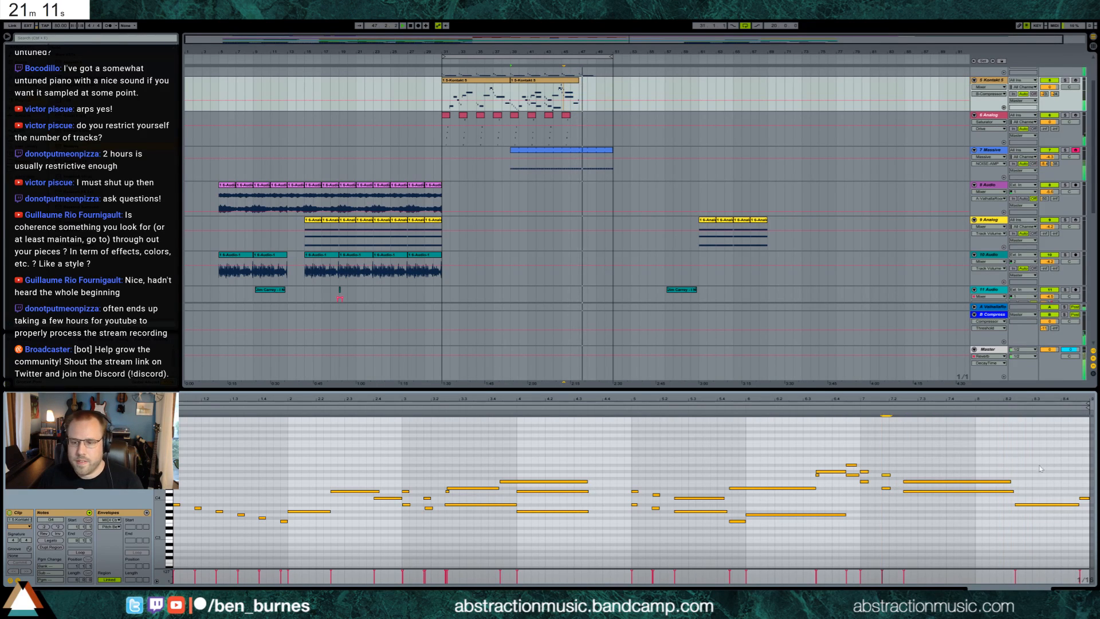
# Step: Delete the short note after bar eight's long note and lengthen the long note over its place
pyautogui.doubleClick(1084, 498)
pyautogui.moveTo(1079, 505); pyautogui.dragTo(1093, 505)
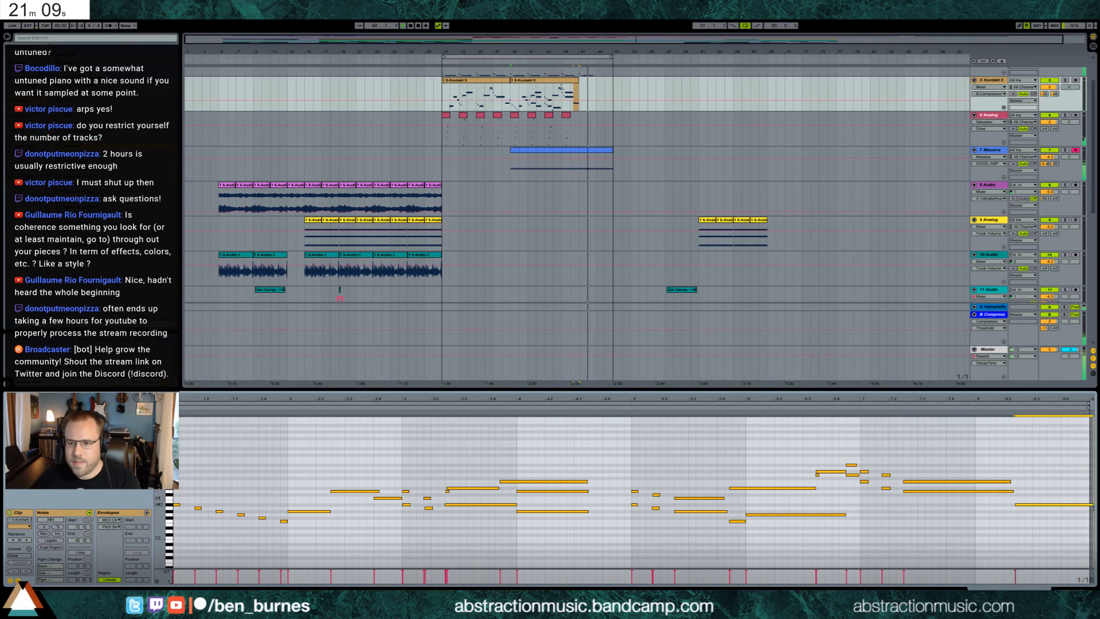
# Step: Automate the Massive filter 1 cutoff to rise from minimum over bars 39 to 41 and fall to minimum over bars 49 to 51
pyautogui.scroll(3, 636, 193)
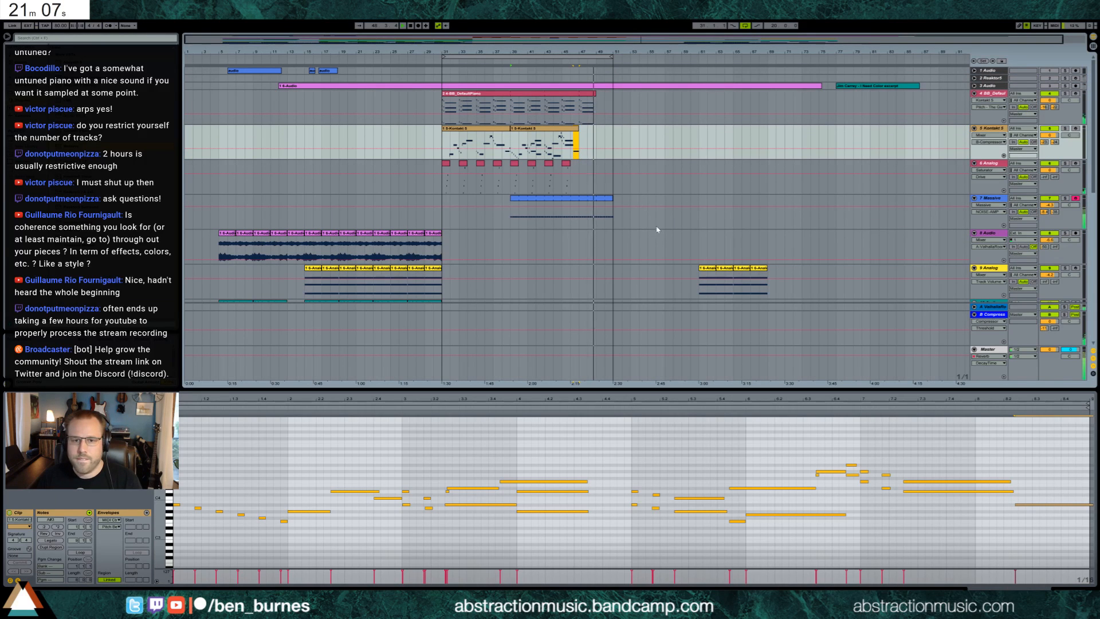
pyautogui.click(608, 207)
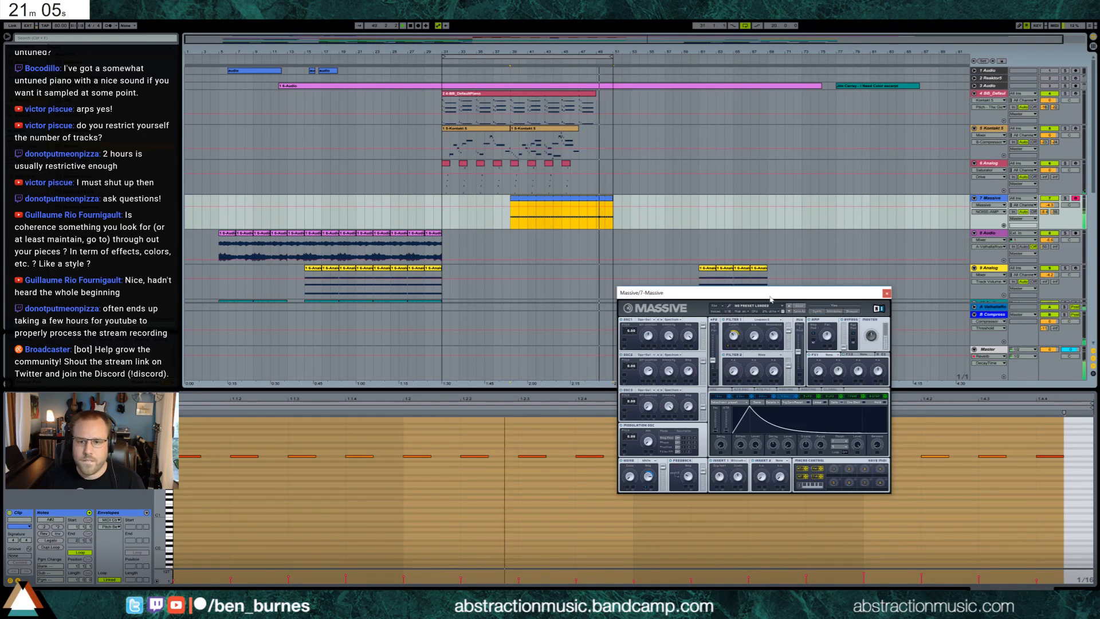
pyautogui.click(734, 336)
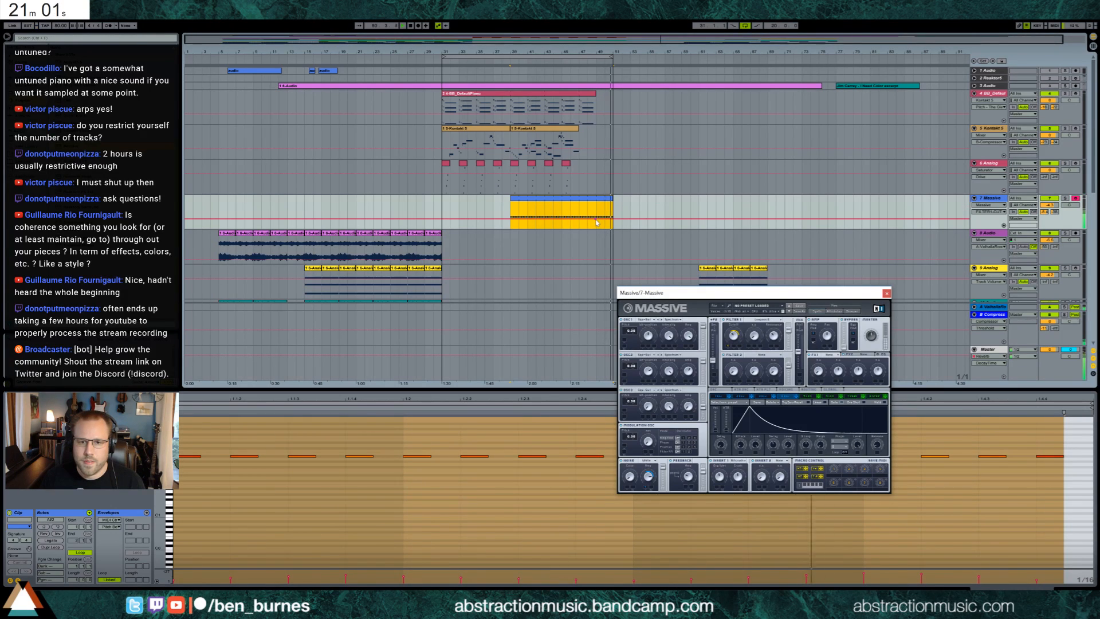
pyautogui.moveTo(592, 223); pyautogui.dragTo(611, 228)
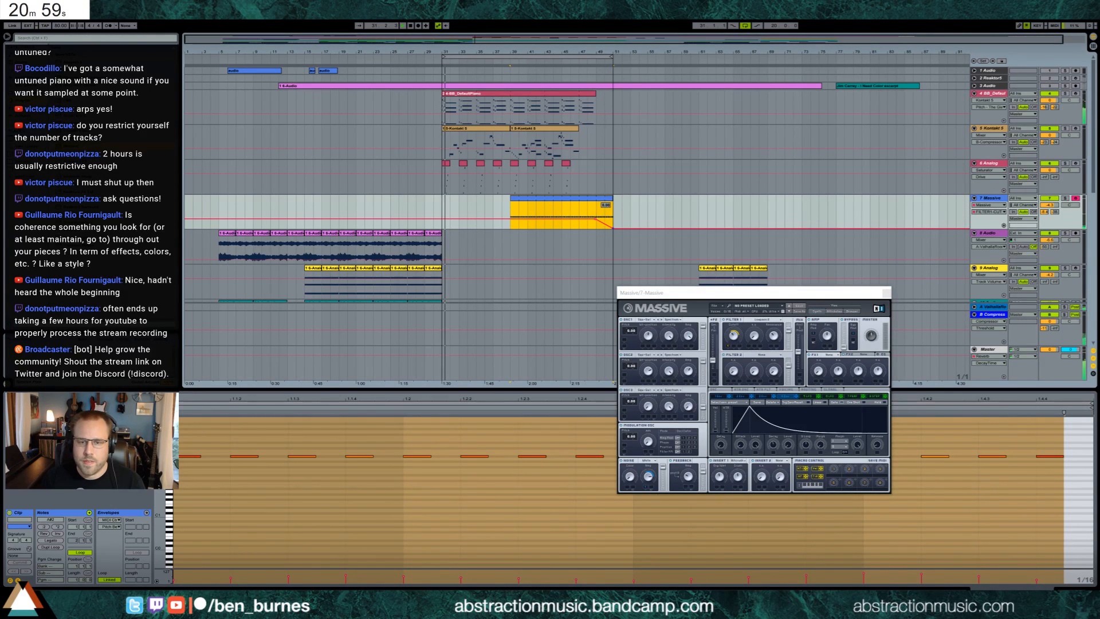
pyautogui.click(887, 295)
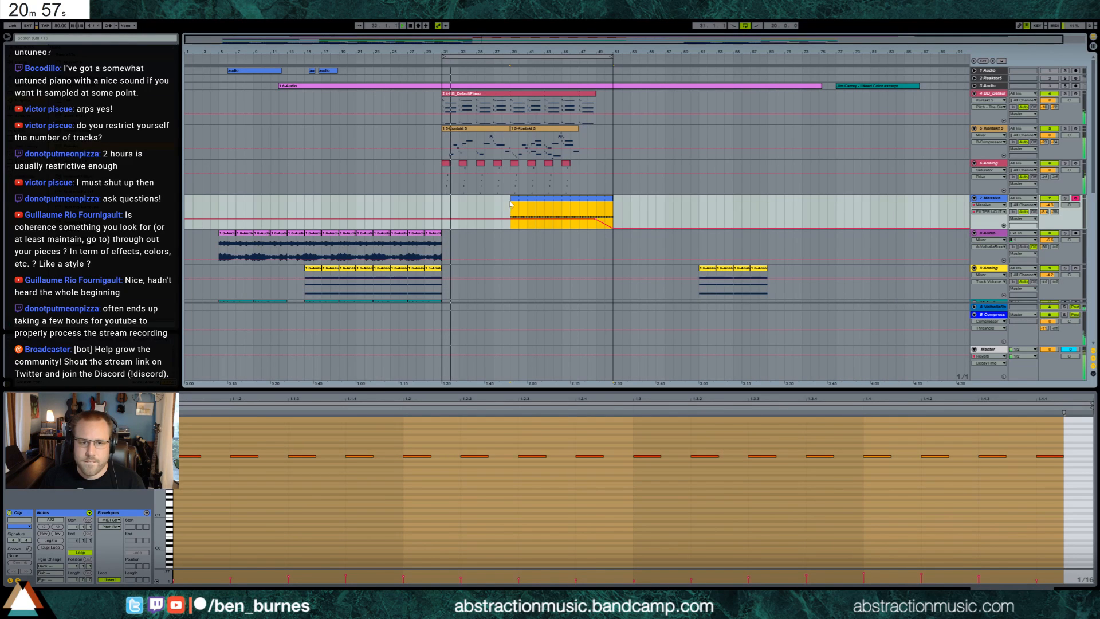
pyautogui.click(532, 216)
pyautogui.moveTo(524, 222); pyautogui.dragTo(529, 219)
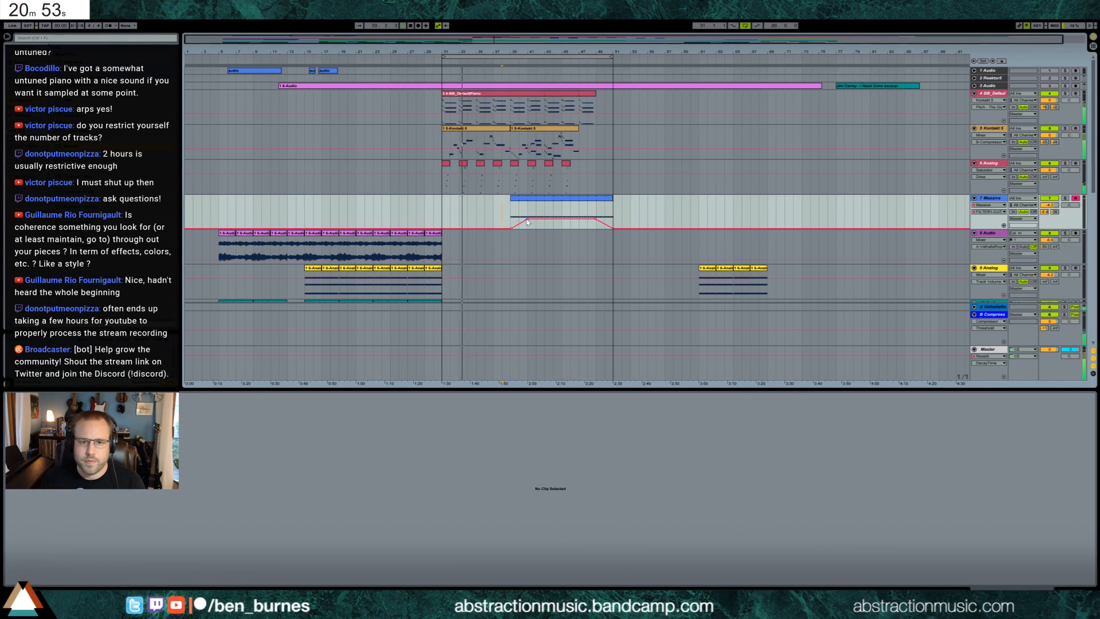
# Step: Automate Massive's master volume to fade to zero at bar 51 from around bar 49, and curve the fade
pyautogui.click(536, 202)
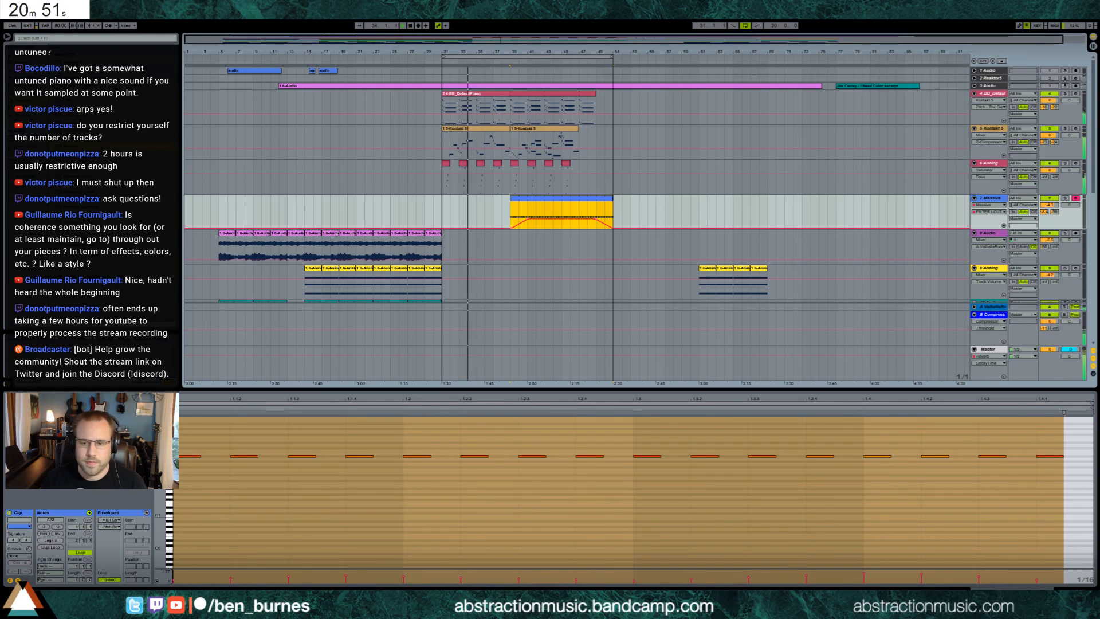
pyautogui.hotkey('shift', 'Tab')
pyautogui.click(561, 198)
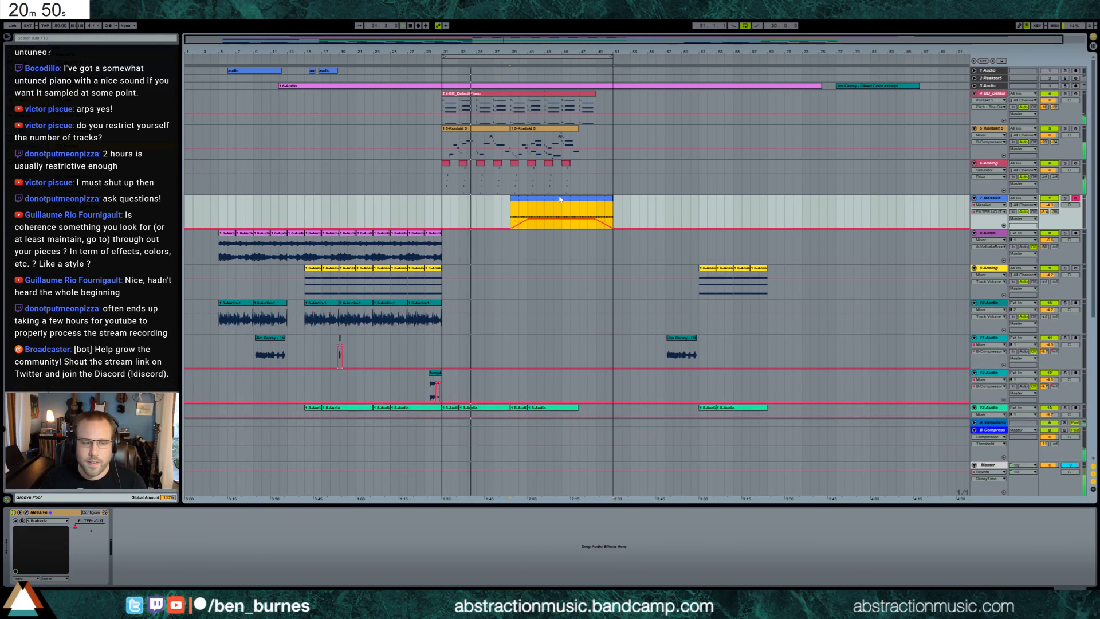
pyautogui.click(26, 513)
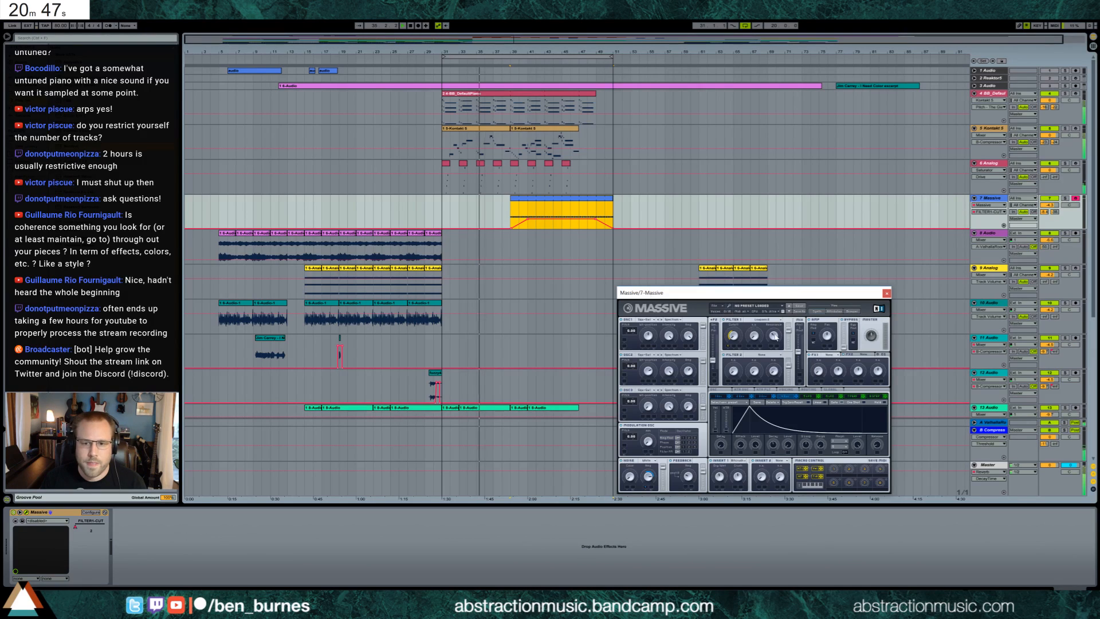
pyautogui.click(599, 217)
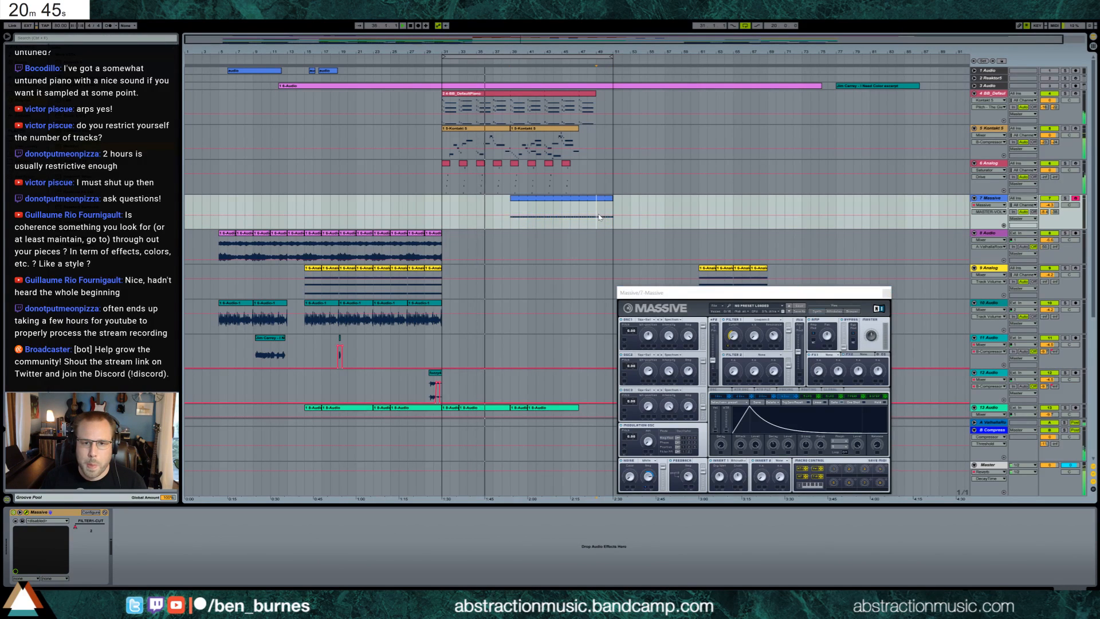
pyautogui.click(596, 216)
pyautogui.moveTo(613, 216); pyautogui.dragTo(612, 228)
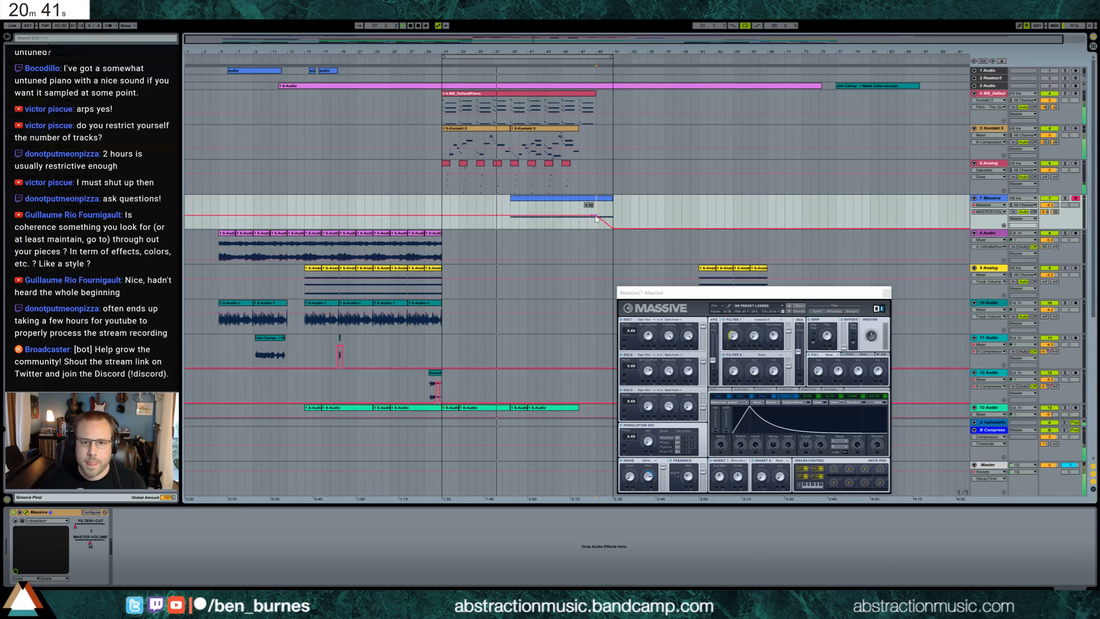
pyautogui.moveTo(604, 221); pyautogui.dragTo(605, 216)
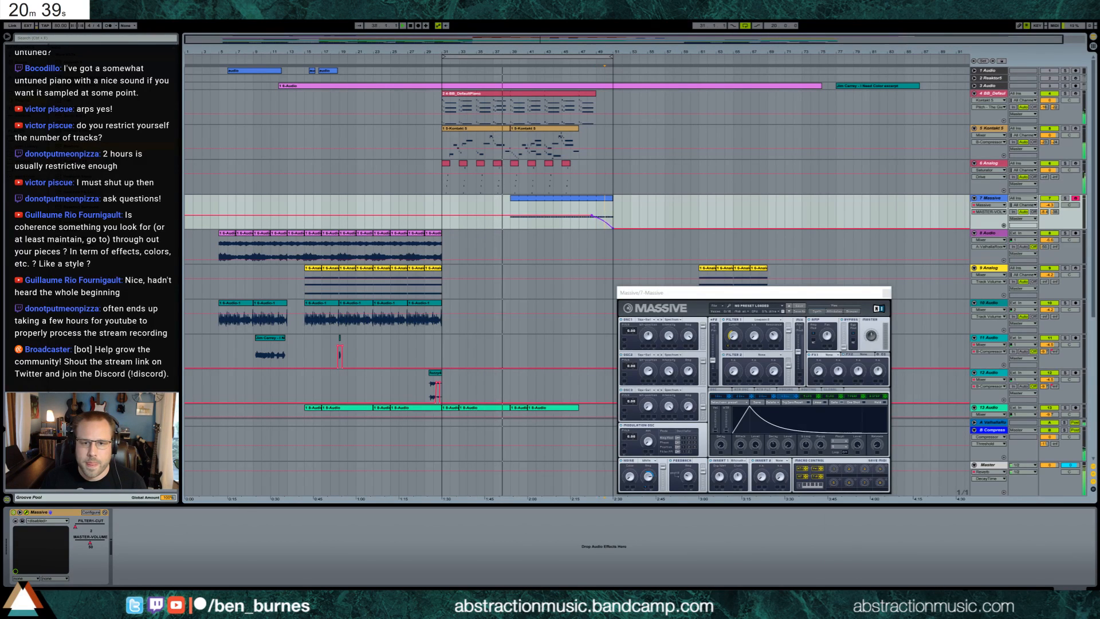
# Step: Extend the second Kontakt 5 clip to bar 49 and lengthen its final note to about two bars
pyautogui.click(886, 293)
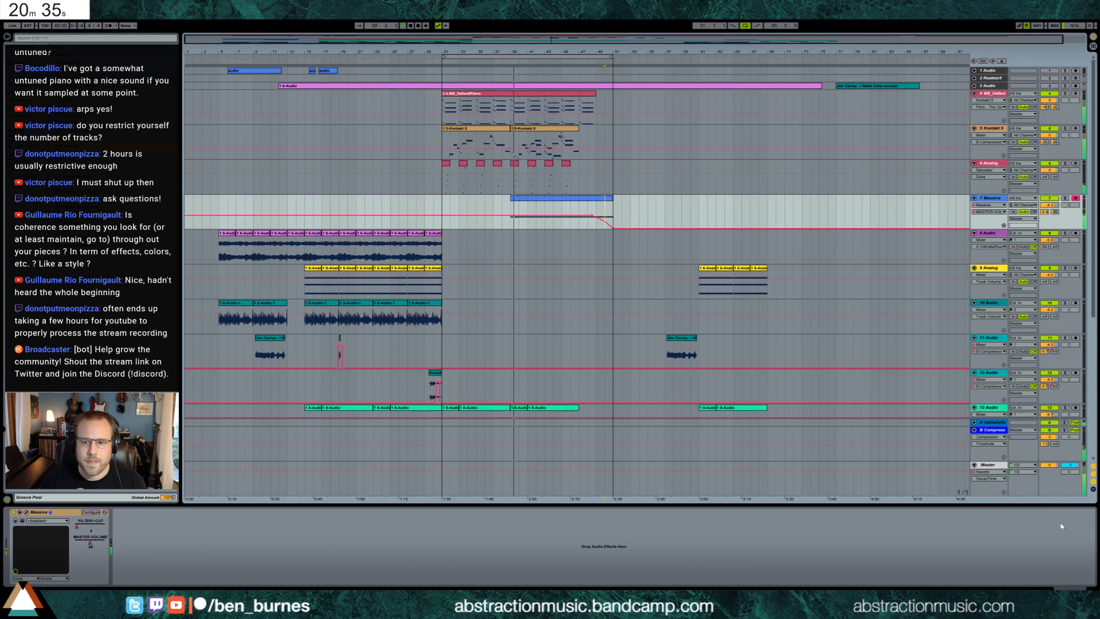
pyautogui.click(549, 203)
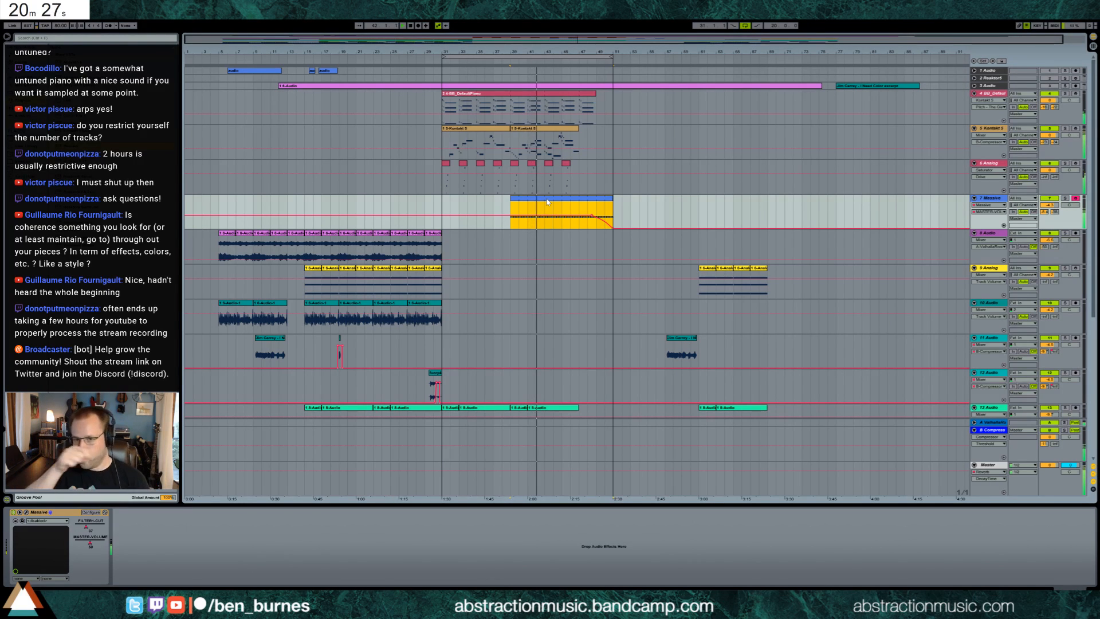
pyautogui.doubleClick(547, 144)
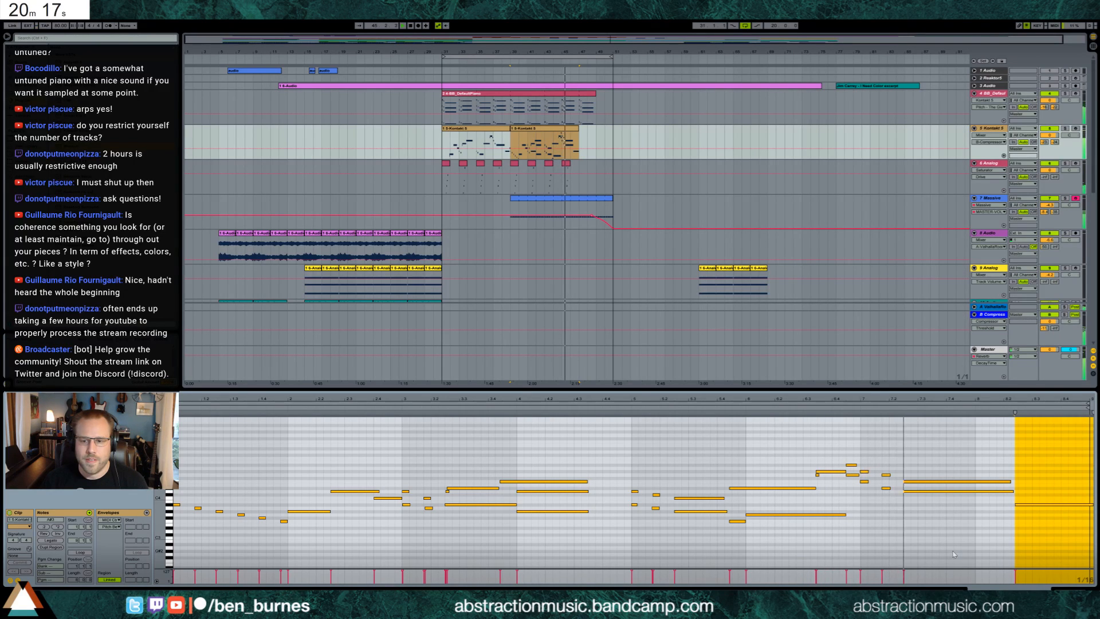
pyautogui.press('Tab')
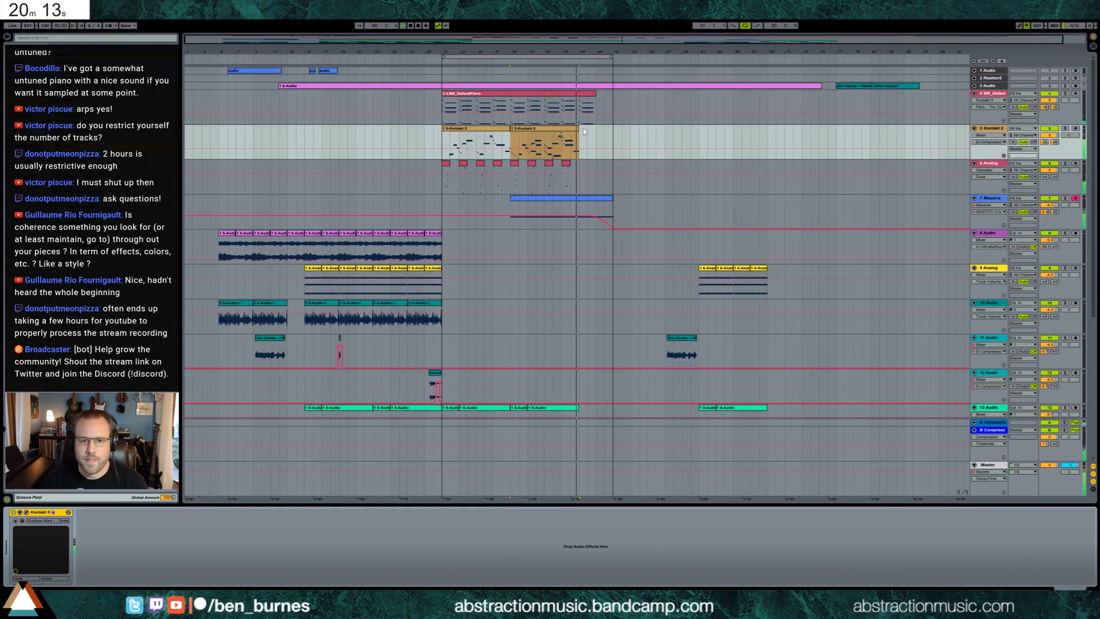
pyautogui.moveTo(577, 129); pyautogui.dragTo(597, 132)
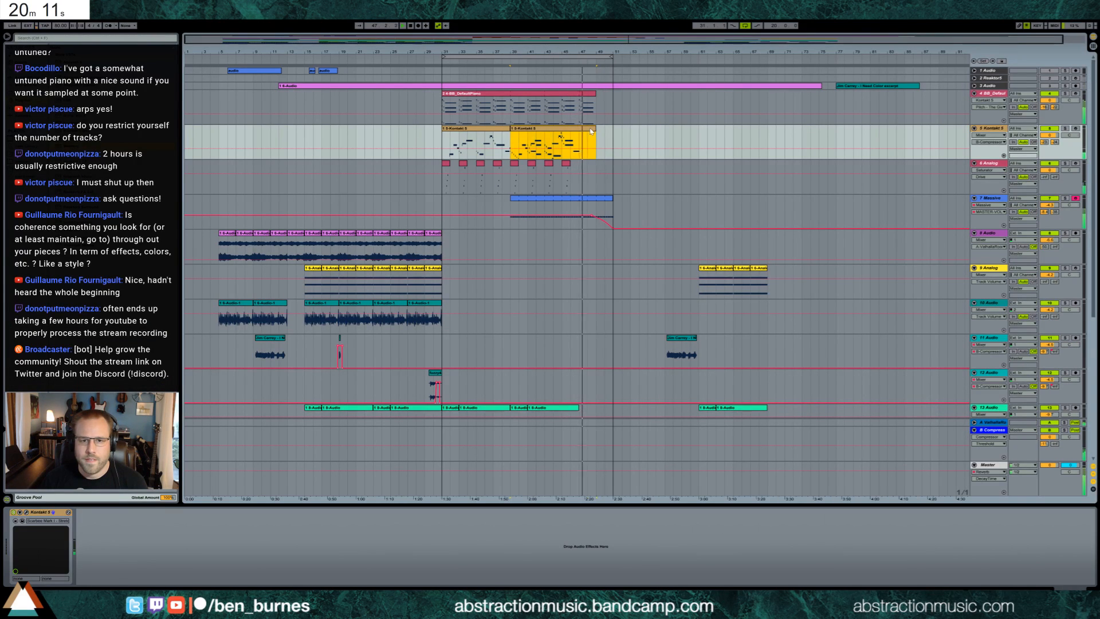
pyautogui.hotkey('shift', 'Tab')
pyautogui.moveTo(1025, 401); pyautogui.dragTo(799, 401)
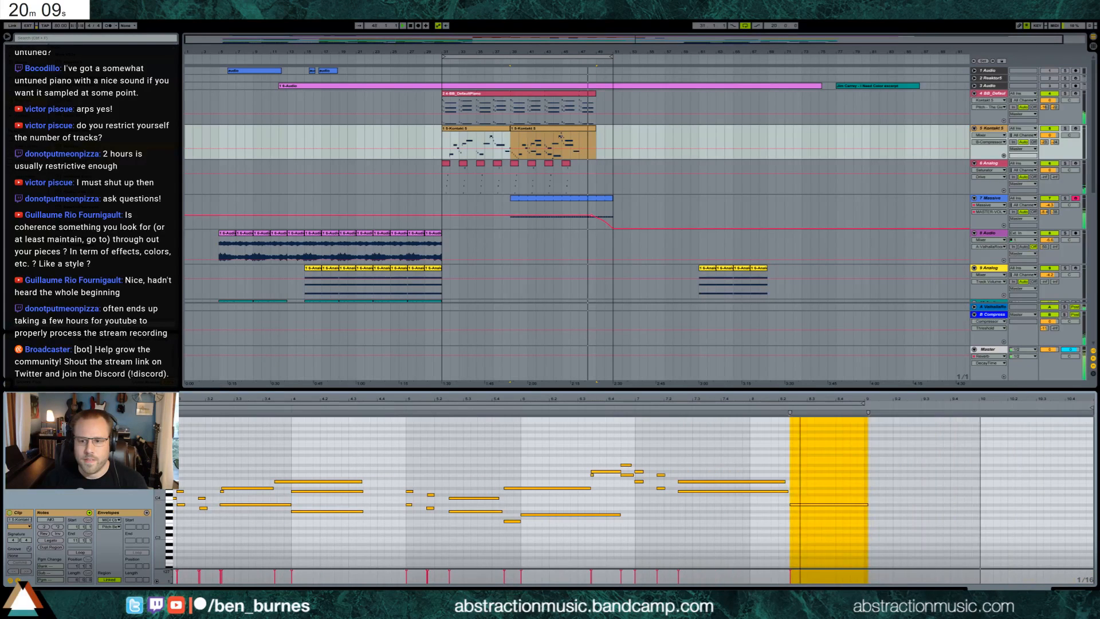
pyautogui.click(867, 506)
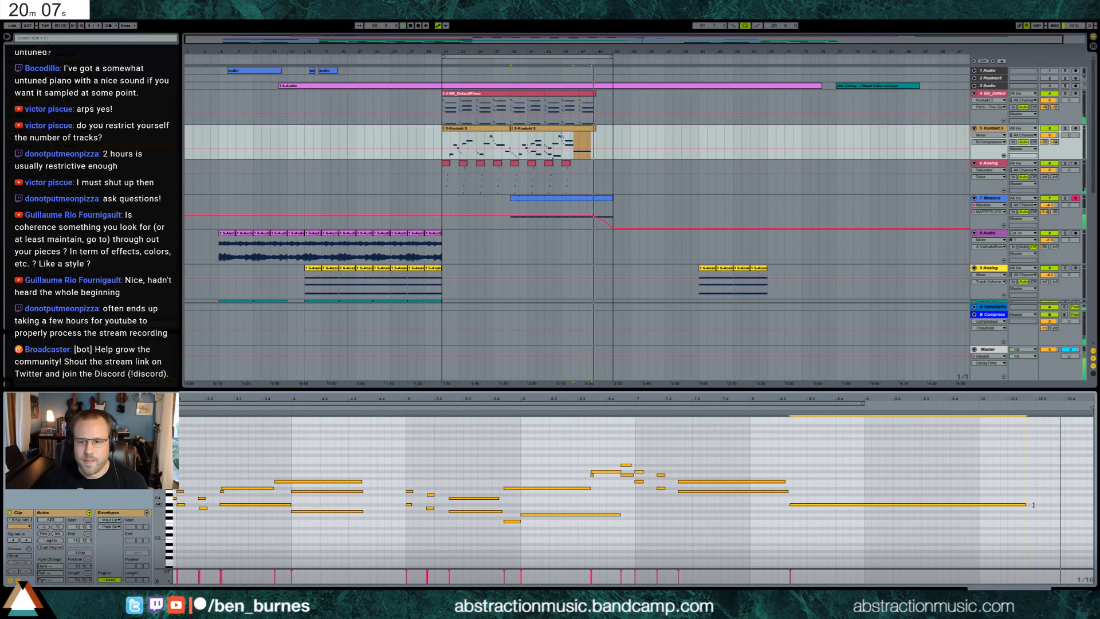
# Step: Split the piano clip at bars 39 and 47, and play the section between the splits
pyautogui.click(555, 98)
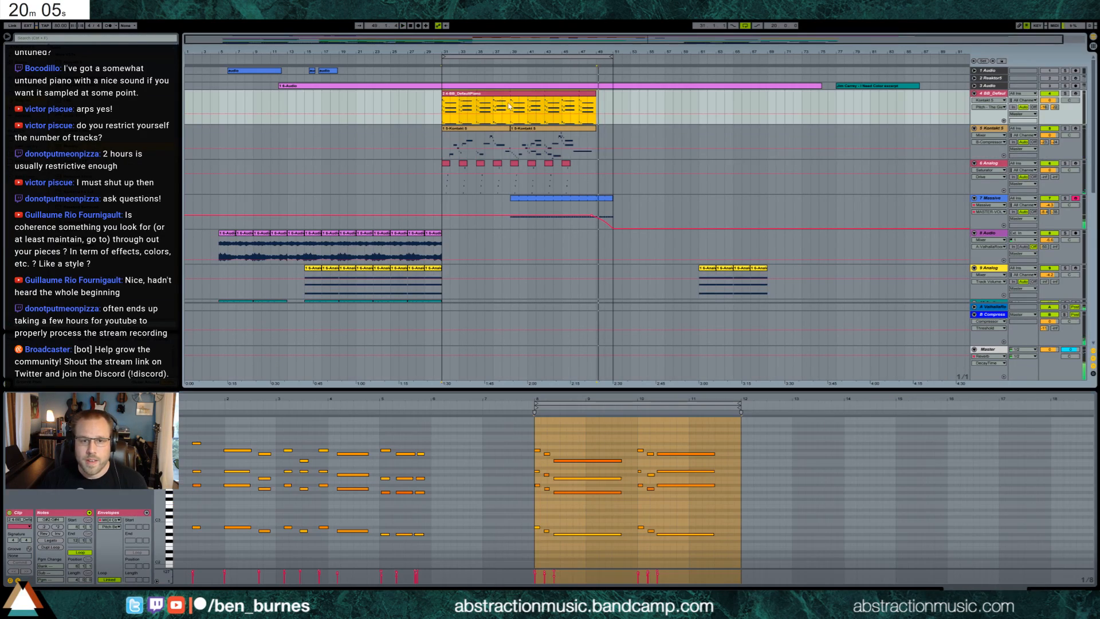
pyautogui.moveTo(510, 106); pyautogui.dragTo(554, 111)
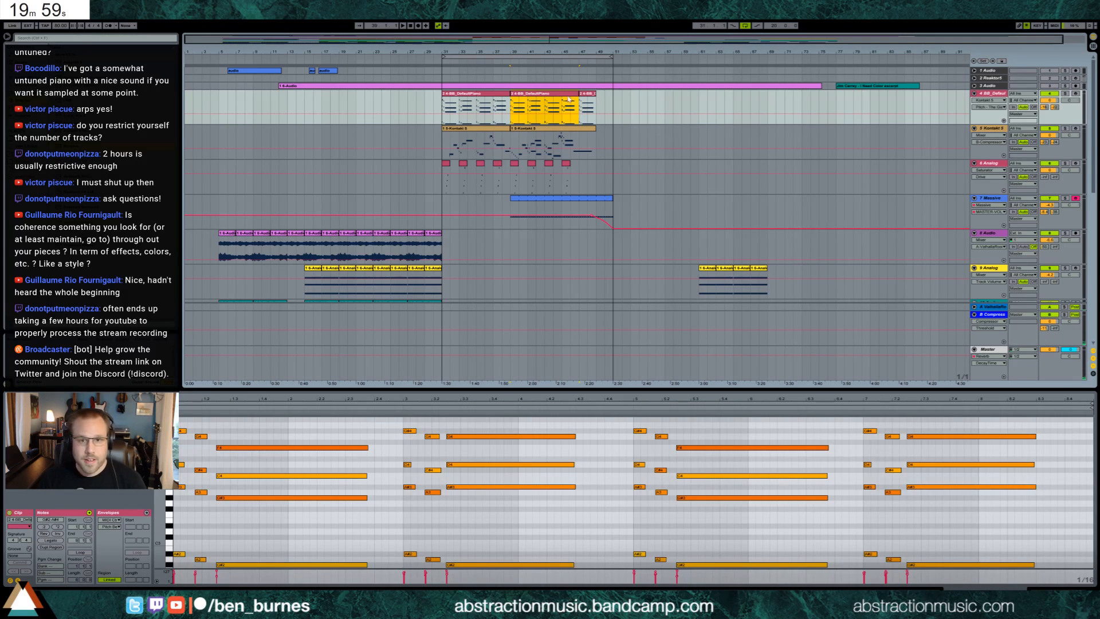
pyautogui.press('space')
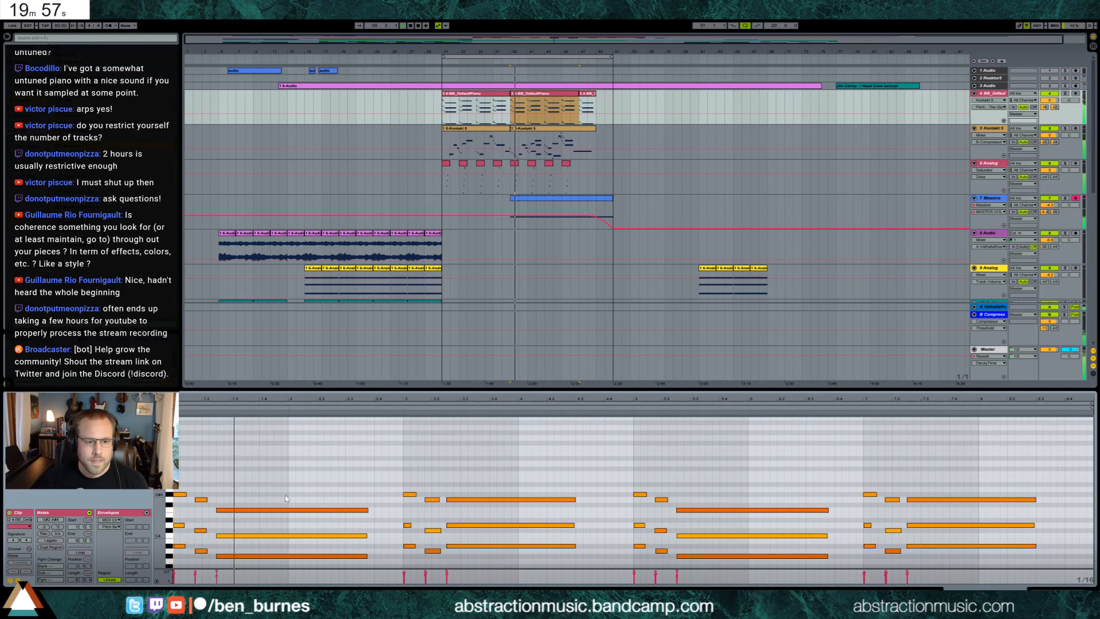
# Step: Add a melodic figure of two short notes and a longer one above the chords in bar two of the middle piano clip
pyautogui.doubleClick(320, 462)
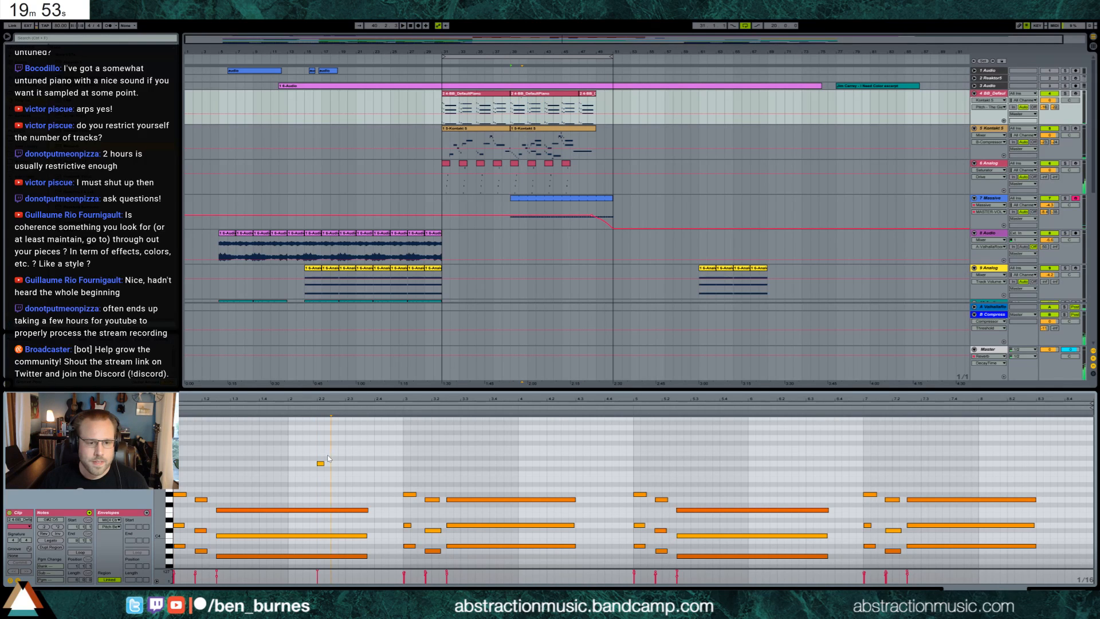
pyautogui.doubleClick(327, 453)
pyautogui.press('Down')
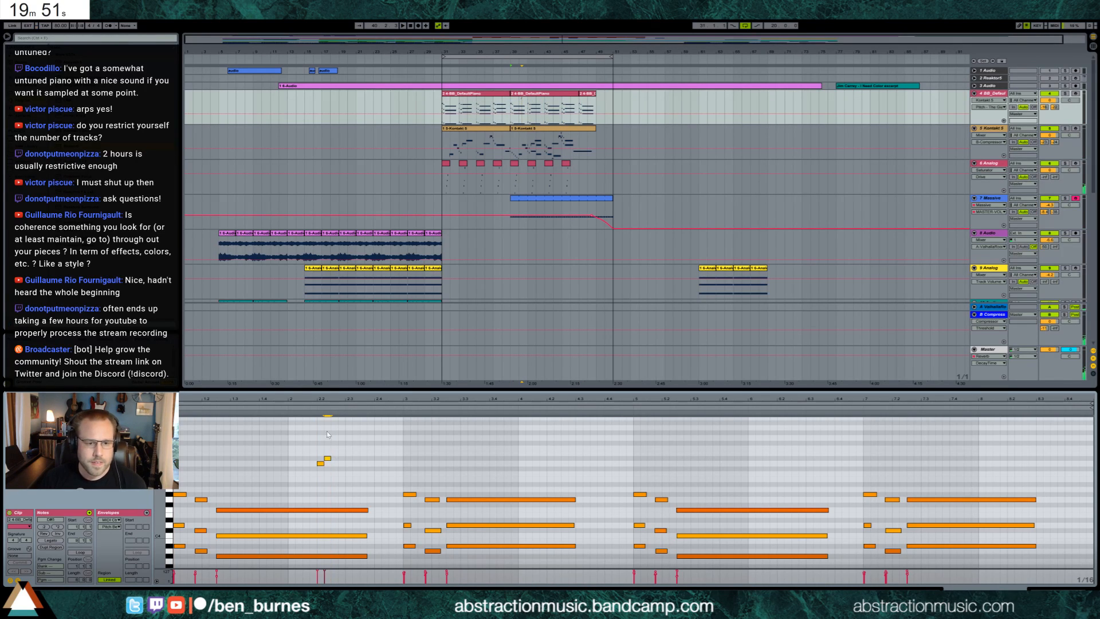
pyautogui.doubleClick(331, 463)
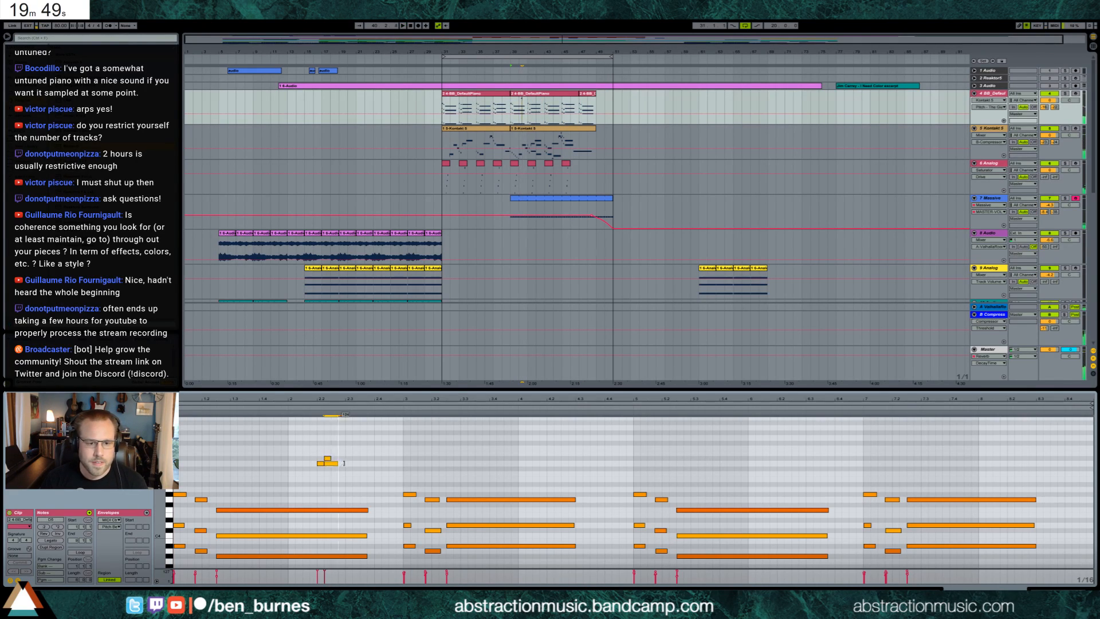
pyautogui.moveTo(335, 466); pyautogui.dragTo(355, 475)
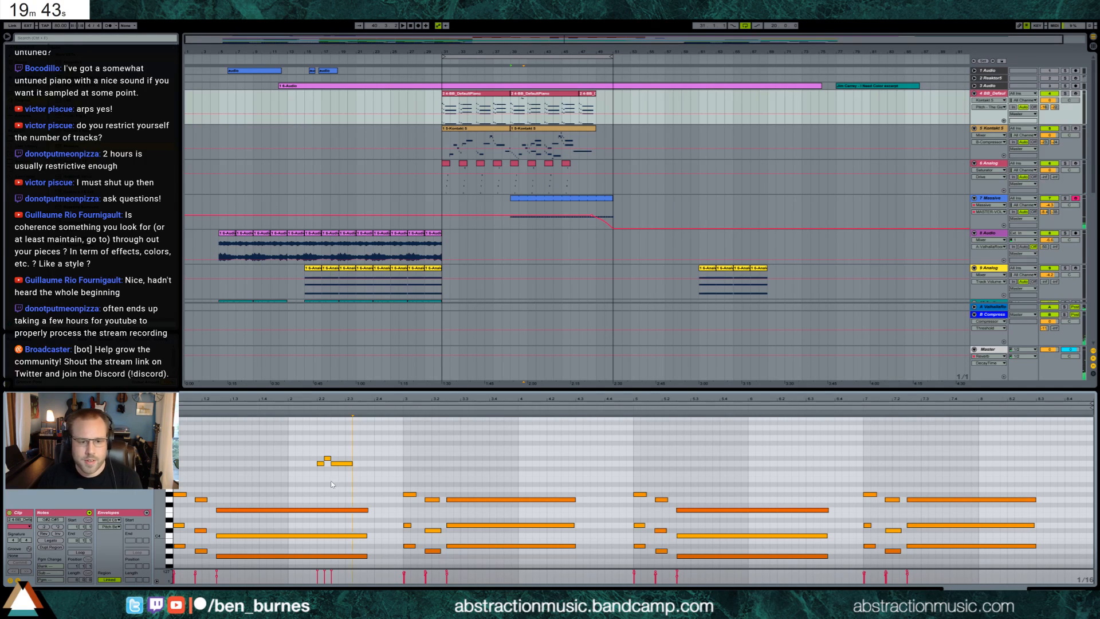
# Step: Add a longer, lower note directly after the new figure, extending almost to the start of bar three
pyautogui.hotkey('shift', 'Right')
pyautogui.hotkey('shift', 'Right')
pyautogui.hotkey('shift', 'Right')
pyautogui.hotkey('shift', 'Right')
pyautogui.hotkey('shift', 'Right')
pyautogui.hotkey('shift', 'Right')
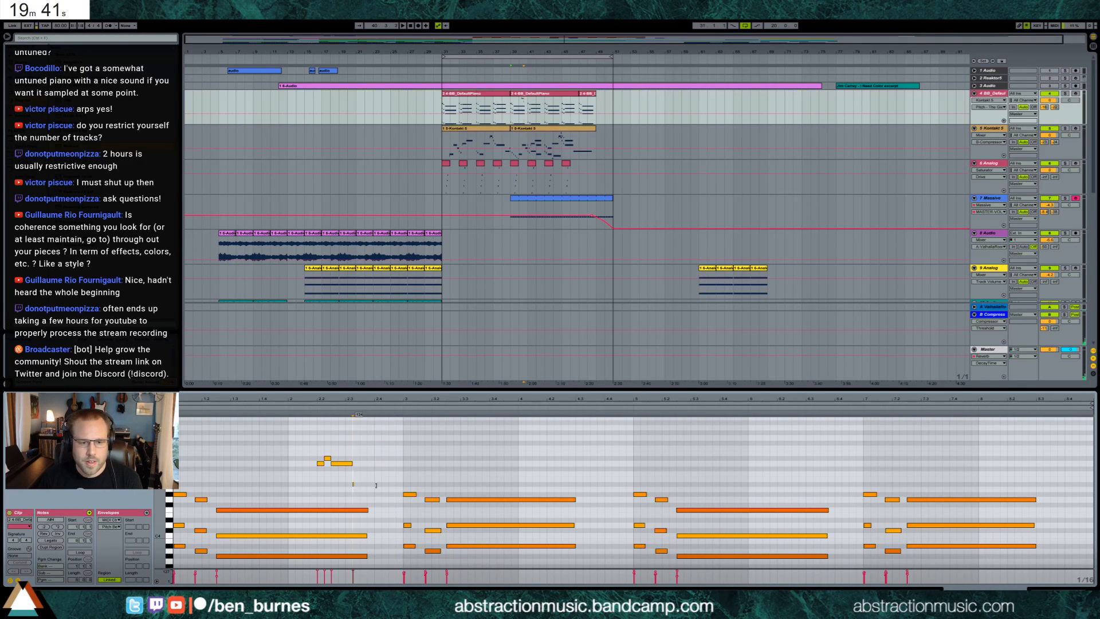
pyautogui.doubleClick(355, 483)
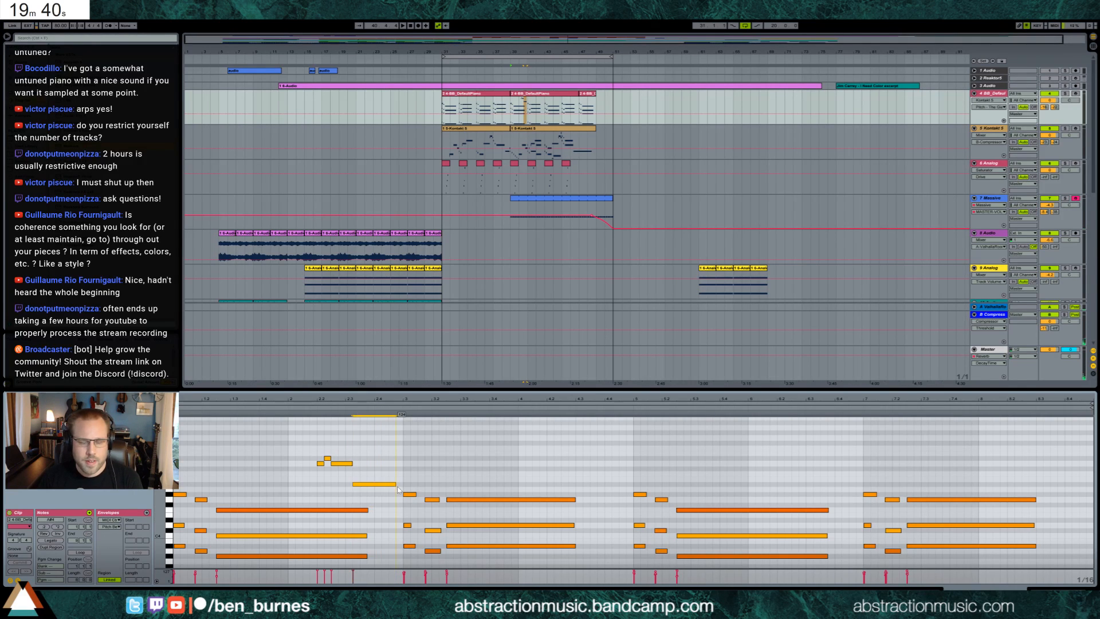
# Step: Add two stacked short notes above the chords at the start of bar four
pyautogui.doubleClick(522, 457)
pyautogui.doubleClick(522, 447)
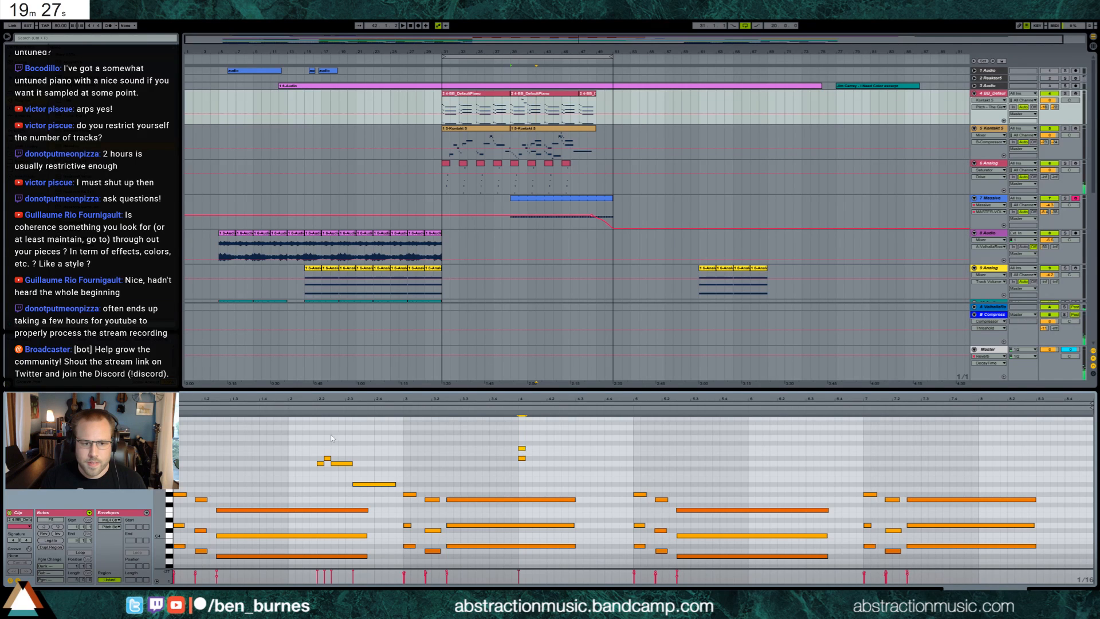
# Step: Transpose the upper melody notes in bars 2 to 4 of the piano clip down an octave and play the passage
pyautogui.moveTo(306, 431); pyautogui.dragTo(565, 488)
pyautogui.hotkey('shift', 'Down')
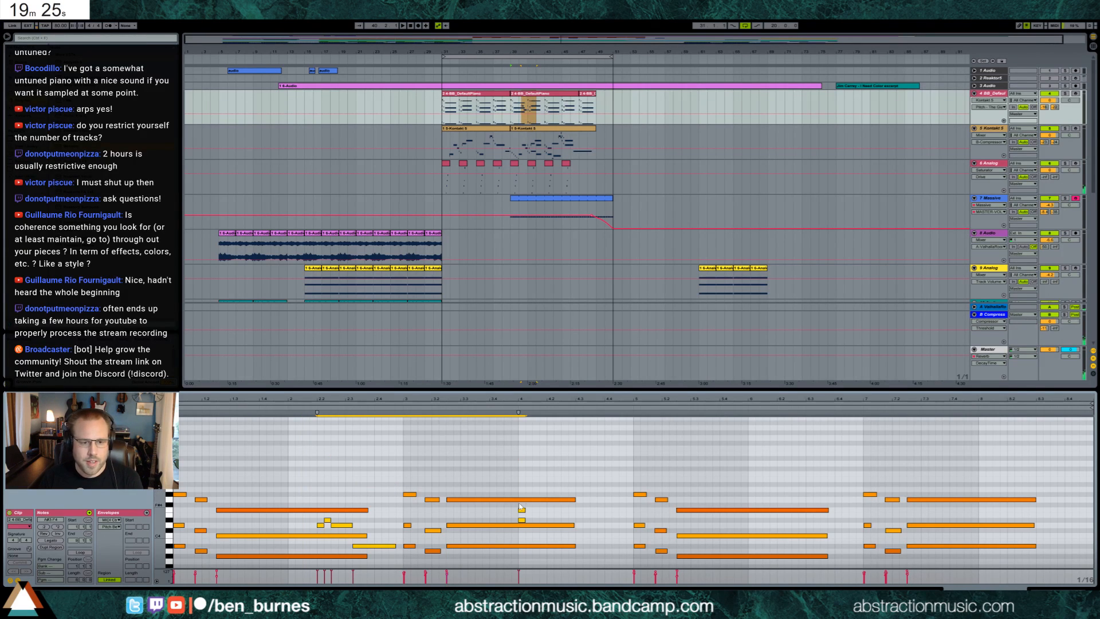
pyautogui.press('space')
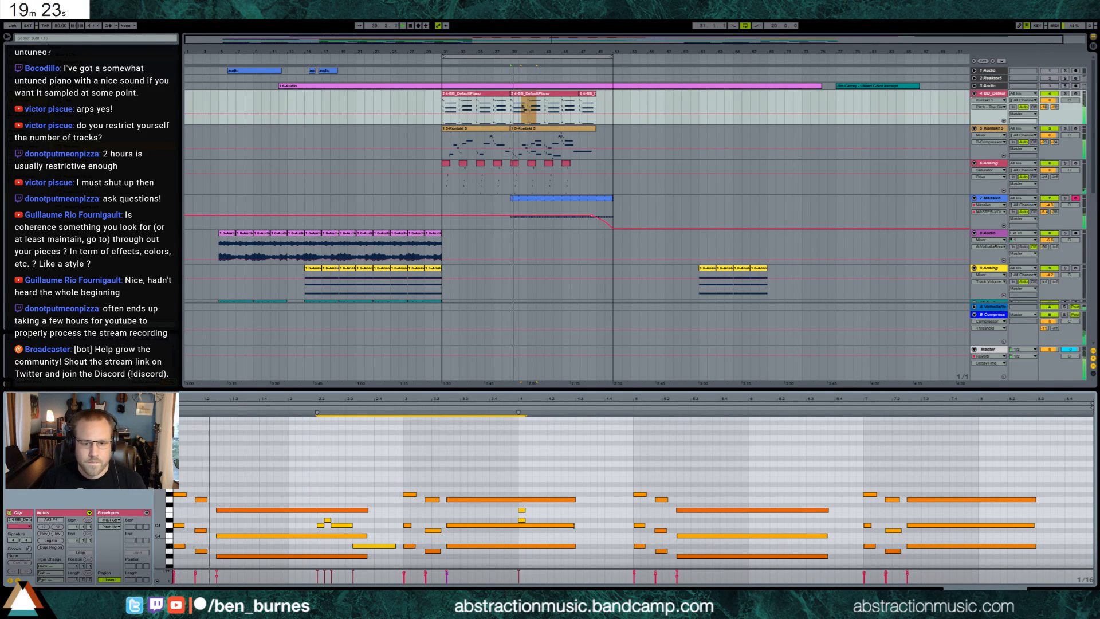
# Step: Lengthen the higher of the two short melody notes at the start of bar 4 to about two beats
pyautogui.moveTo(573, 525); pyautogui.dragTo(515, 527)
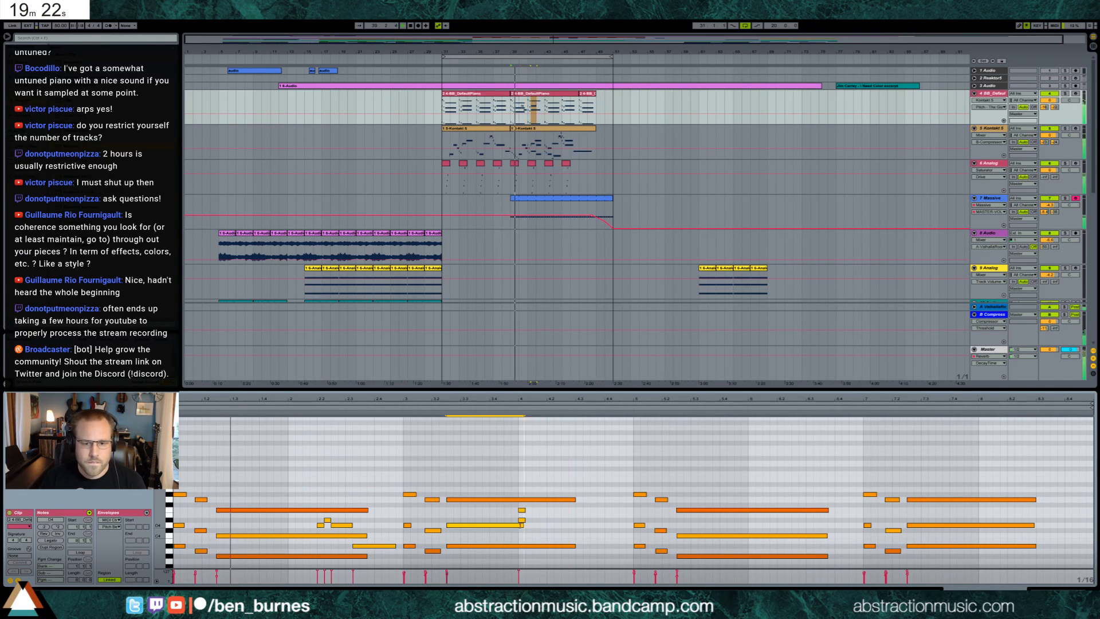
pyautogui.click(522, 509)
pyautogui.moveTo(528, 509); pyautogui.dragTo(583, 509)
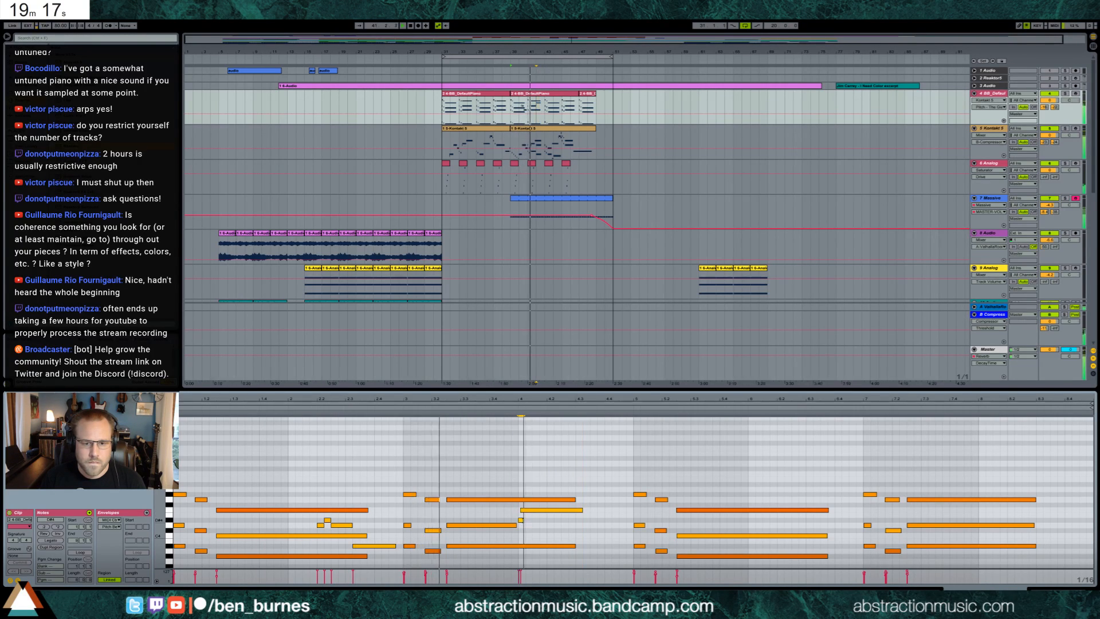
# Step: Transpose the melody notes in bars 2 to 4 back up an octave
pyautogui.moveTo(517, 525)
pyautogui.mouseDown()
pyautogui.moveTo(581, 525)
pyautogui.moveTo(520, 523)
pyautogui.mouseUp()
pyautogui.hotkey('shift', 'Up')
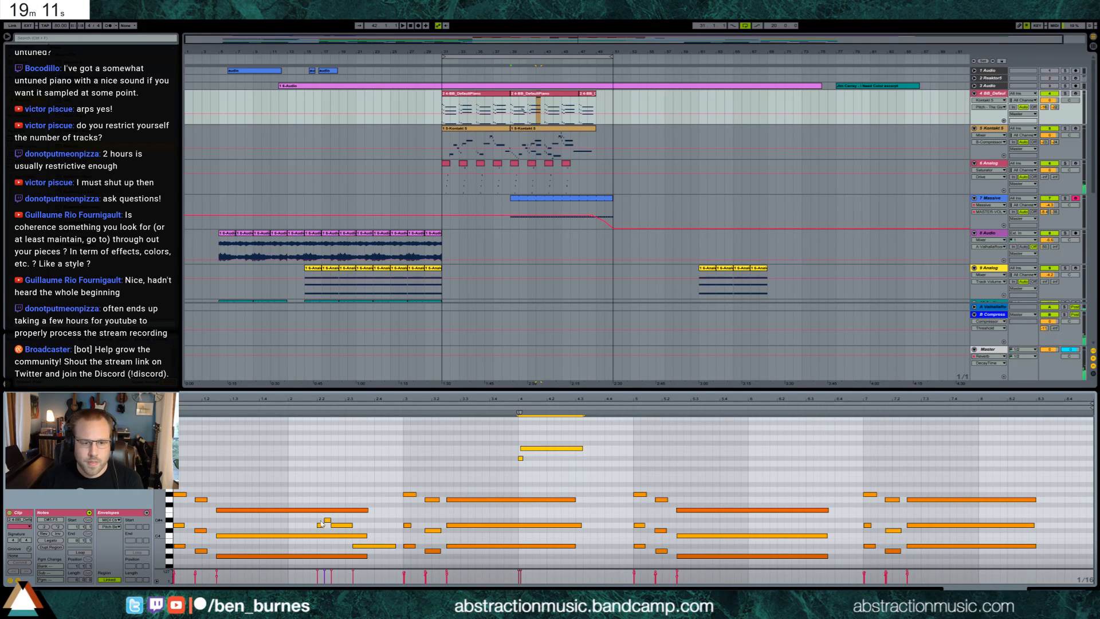
pyautogui.click(307, 405)
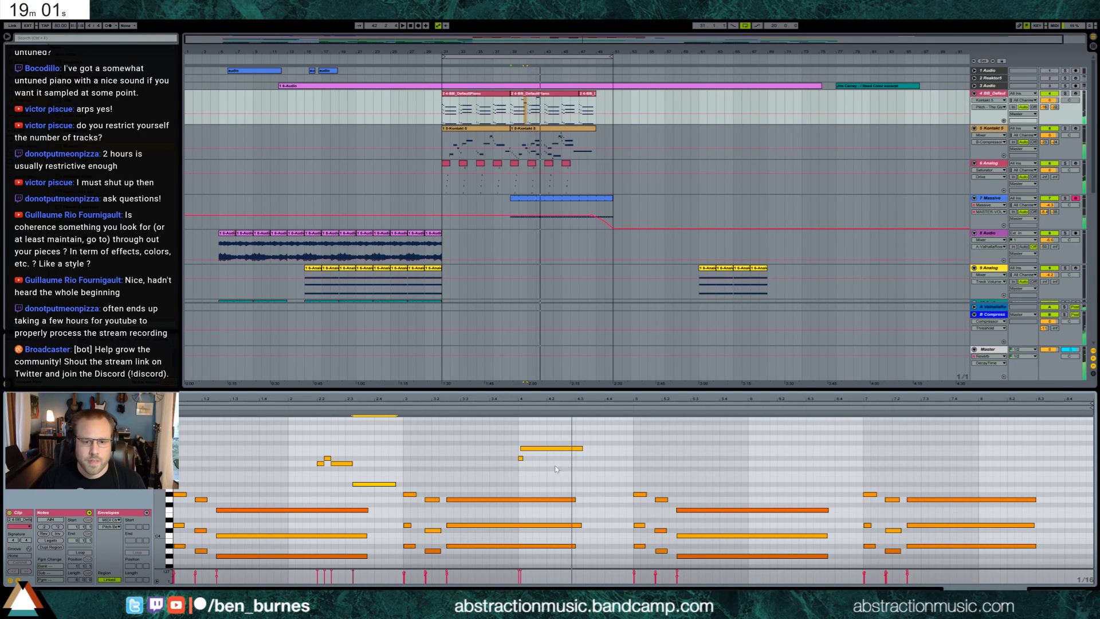
# Step: Add a lower melody note of about two beats in the second half of bar 4, and duplicate bars 1 to 4 into bars 5 to 8
pyautogui.moveTo(564, 465); pyautogui.dragTo(628, 464)
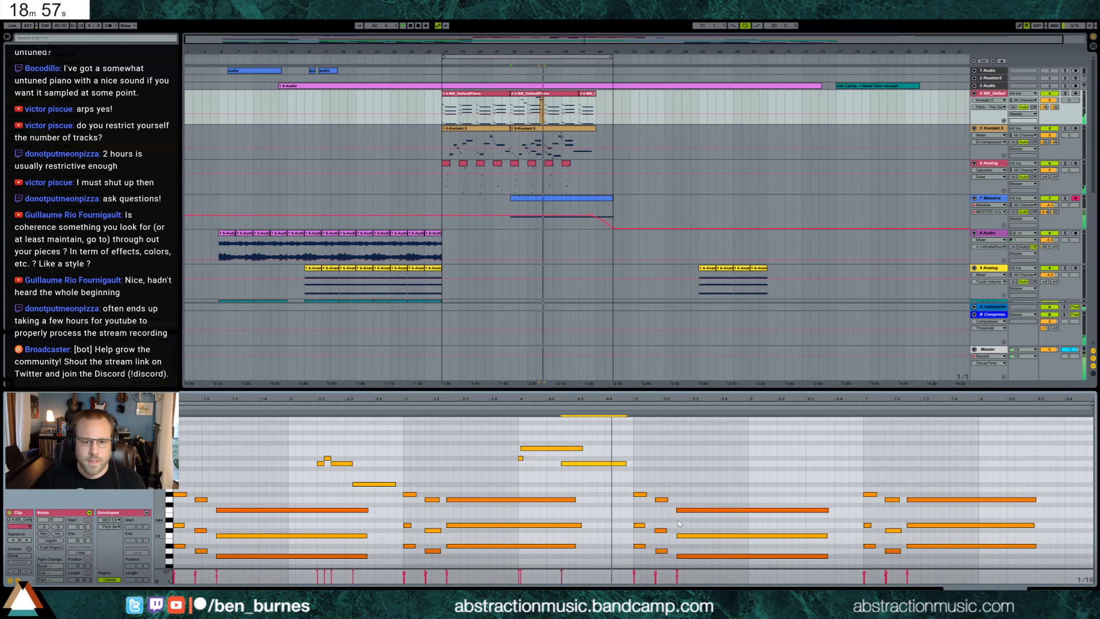
pyautogui.moveTo(633, 433); pyautogui.dragTo(176, 491)
pyautogui.hotkey('ctrl', 'd')
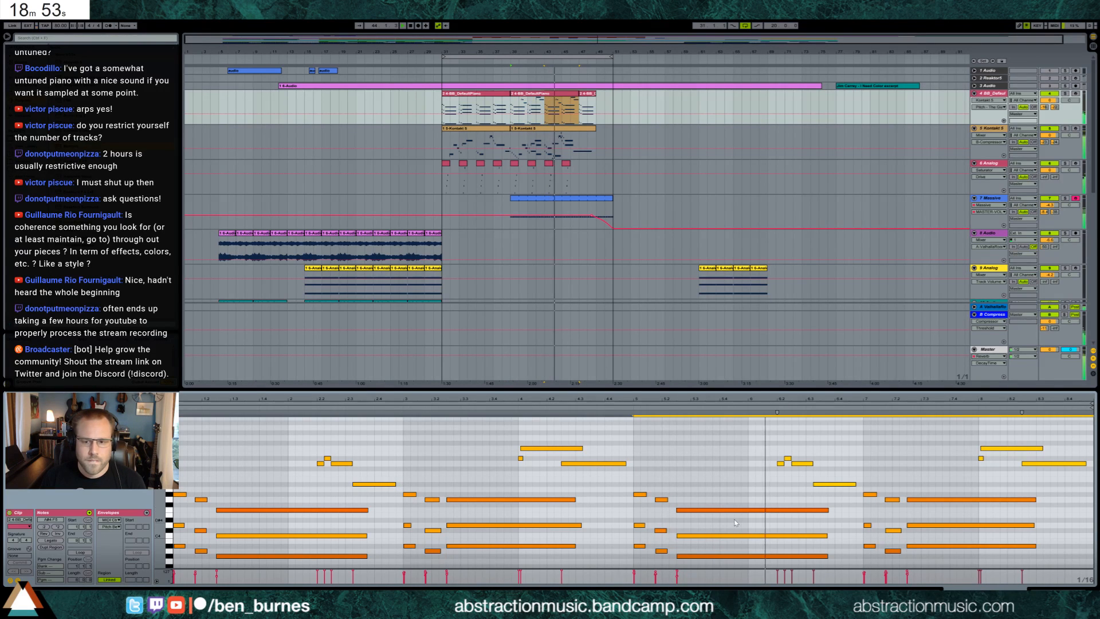
# Step: Add a five-note high melody line from the end of bar 6 through bar 7, and shorten the high note at bar 8 to the next note's start
pyautogui.doubleClick(837, 433)
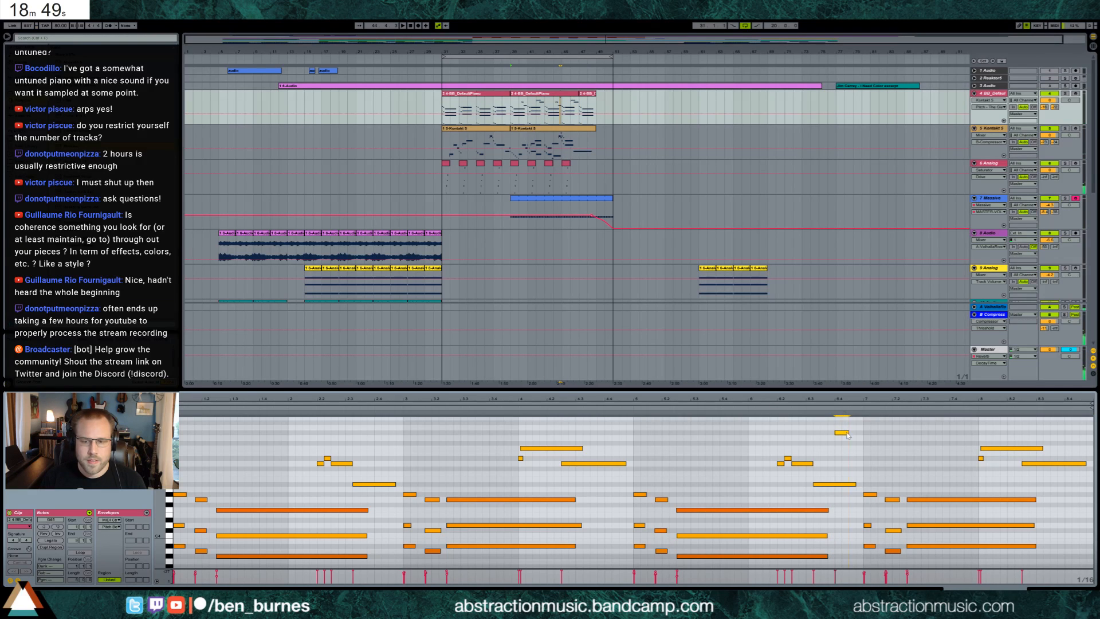
pyautogui.click(853, 442)
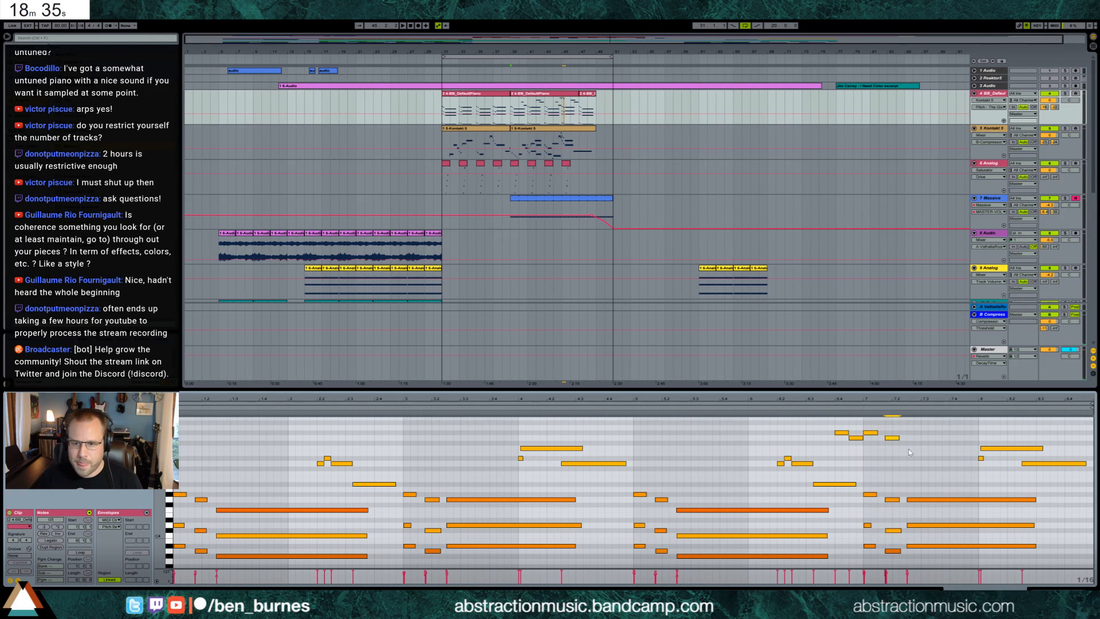
pyautogui.moveTo(910, 451); pyautogui.dragTo(964, 449)
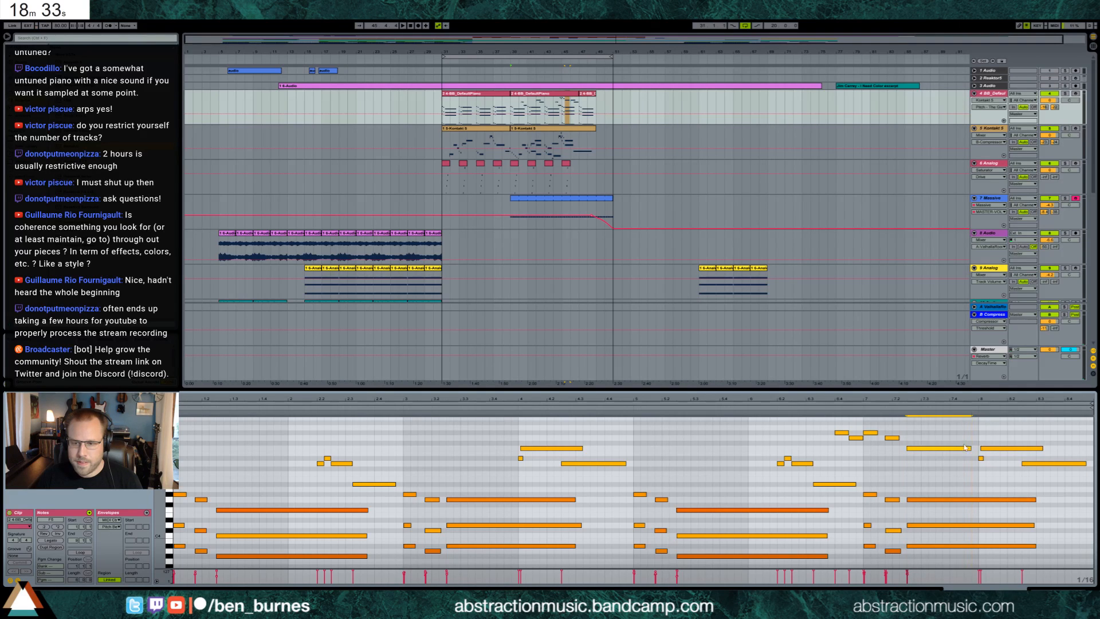
pyautogui.click(860, 406)
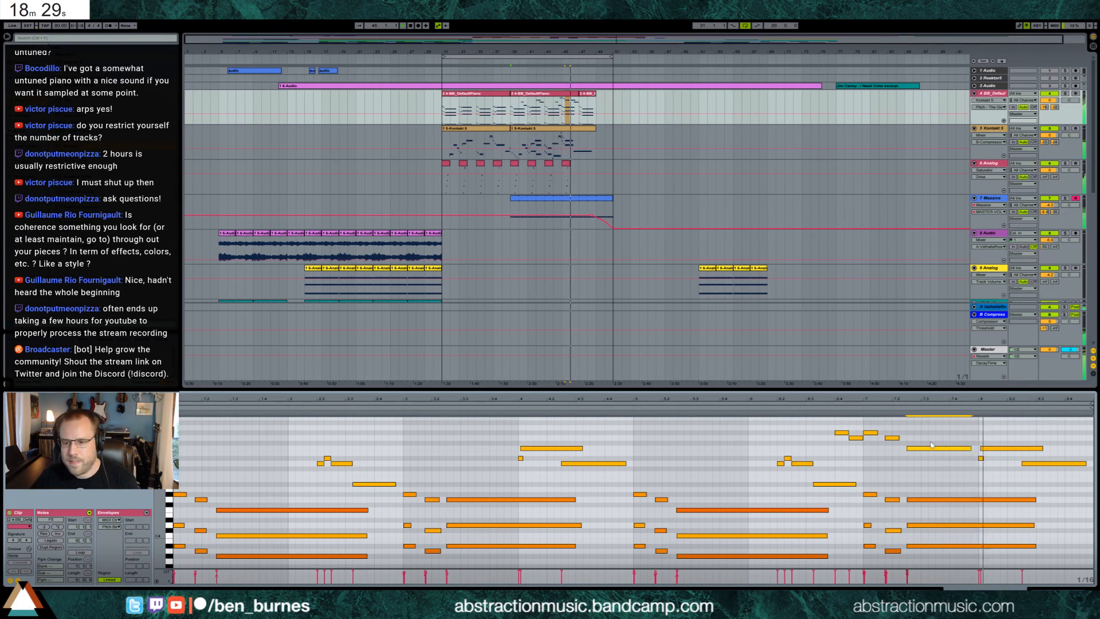
pyautogui.moveTo(1042, 448); pyautogui.dragTo(1022, 448)
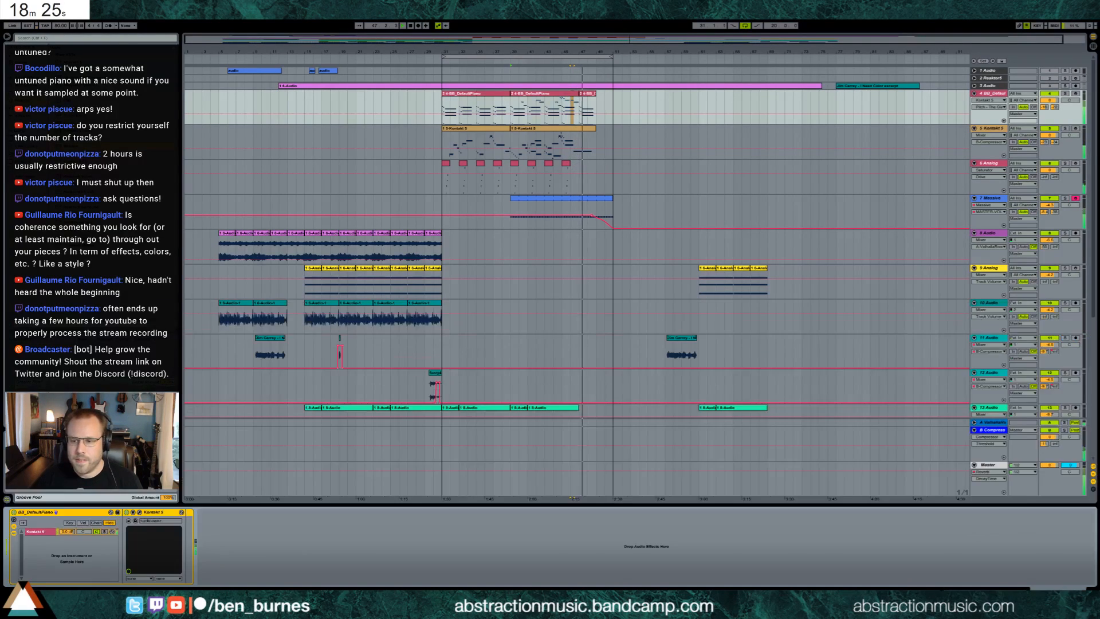
# Step: Stop playback, select the clip on the Massive track and open the Massive synth's editor window
pyautogui.hotkey('shift', 'Tab')
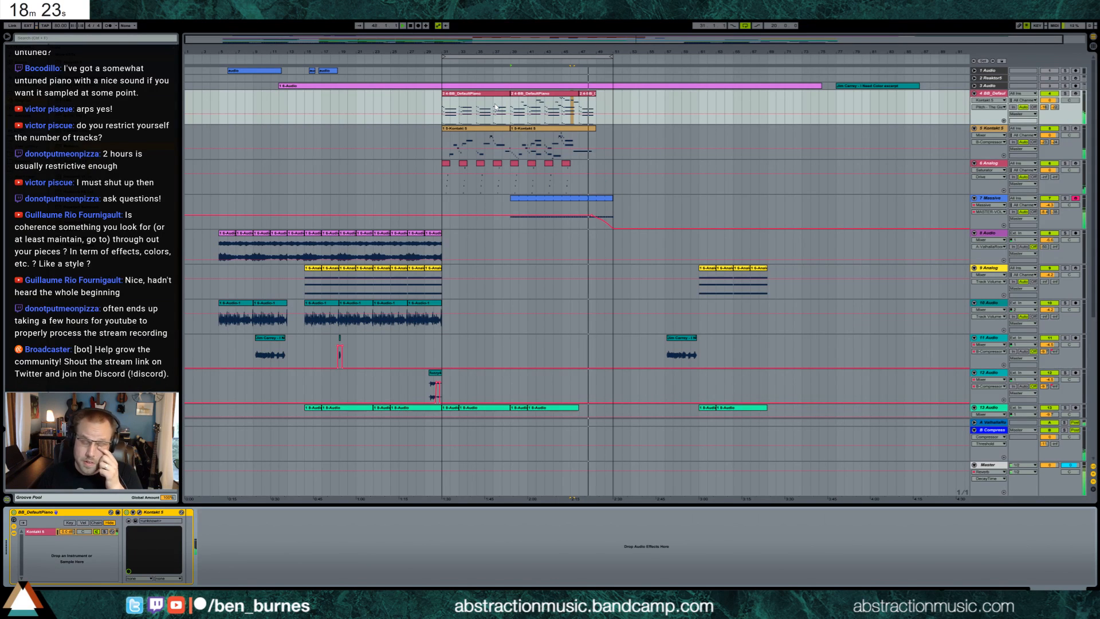
pyautogui.click(589, 198)
pyautogui.press('space')
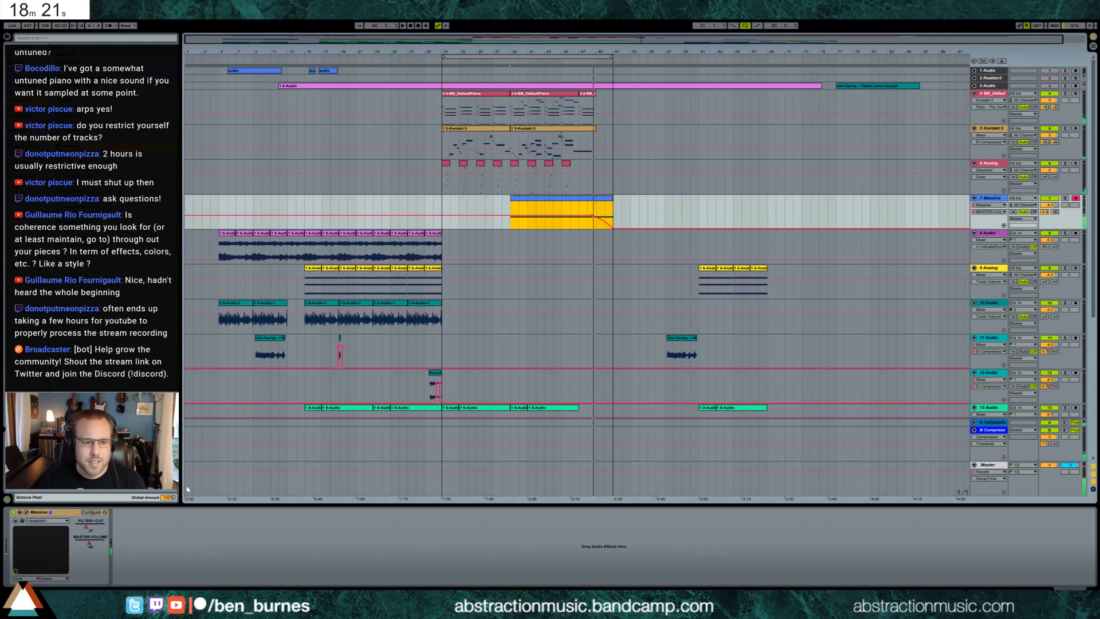
pyautogui.click(26, 512)
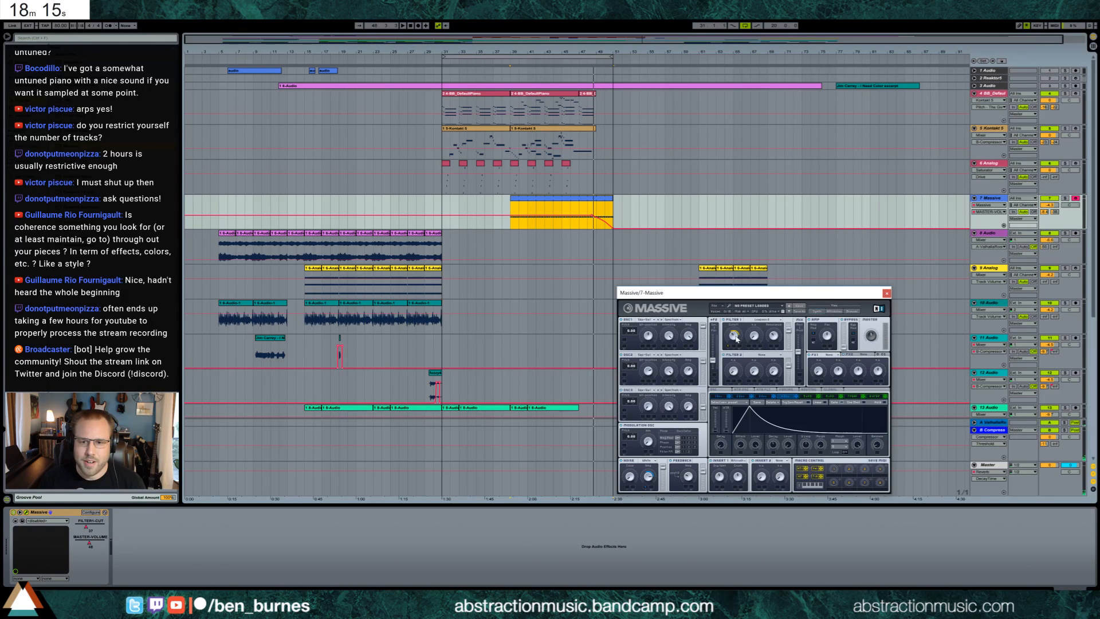
# Step: Change Massive's Filter 1 to a different filter type and play from within the Massive clip
pyautogui.click(775, 338)
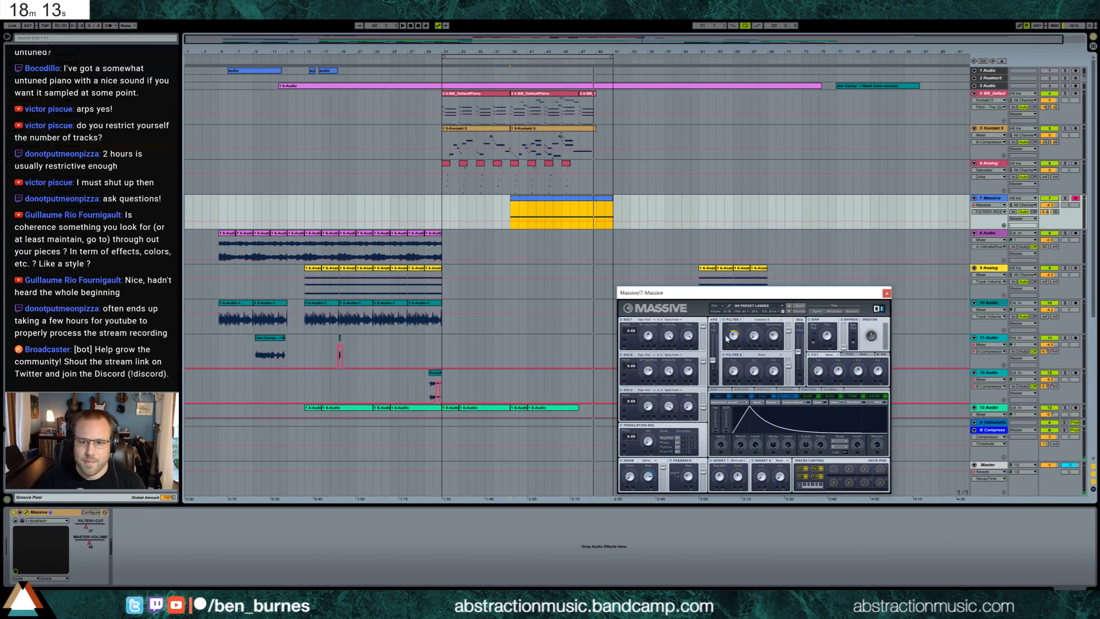
pyautogui.click(766, 324)
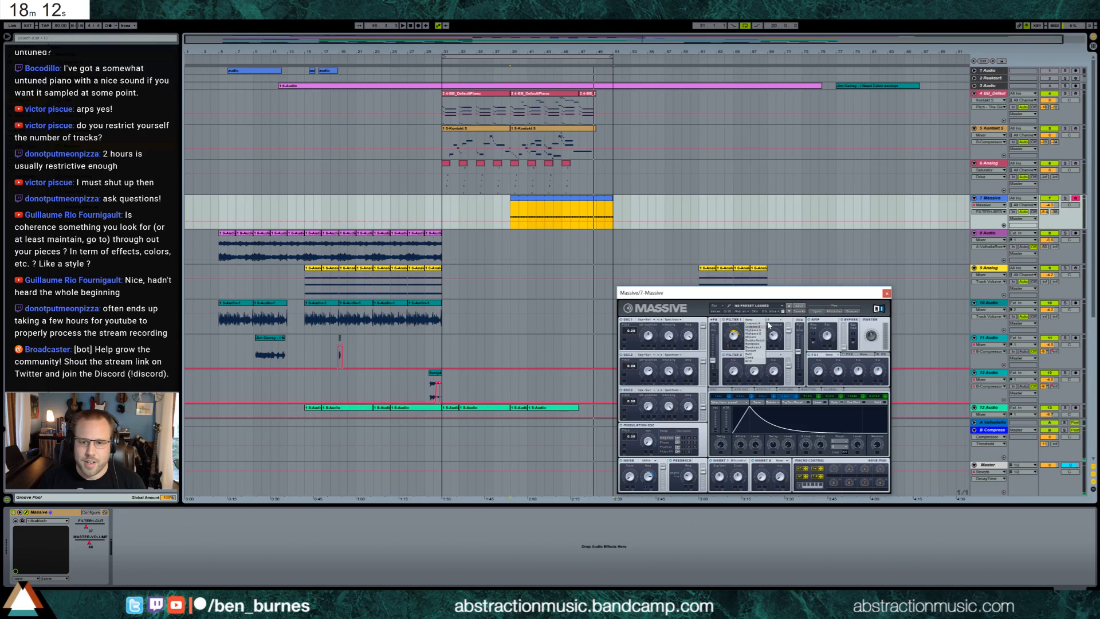
pyautogui.click(758, 350)
pyautogui.click(536, 210)
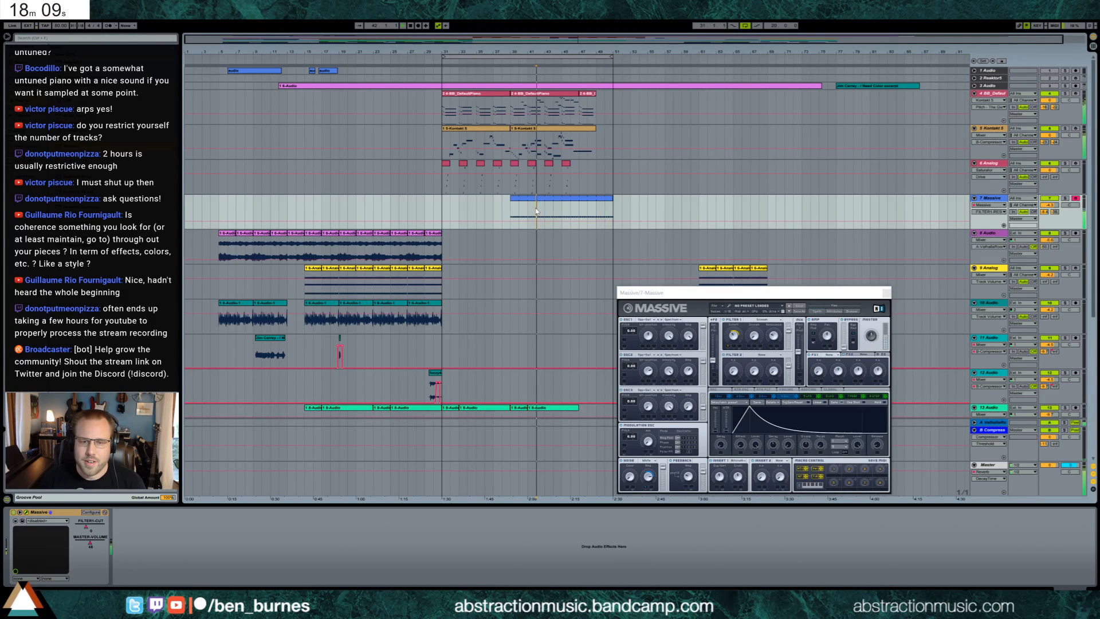
pyautogui.press('space')
# Step: Raise Massive's serial/parallel routing fader and tweak the Filter 1 knobs by ear, re-enabling the overridden automation
pyautogui.moveTo(714, 360); pyautogui.dragTo(717, 339)
pyautogui.click(753, 336)
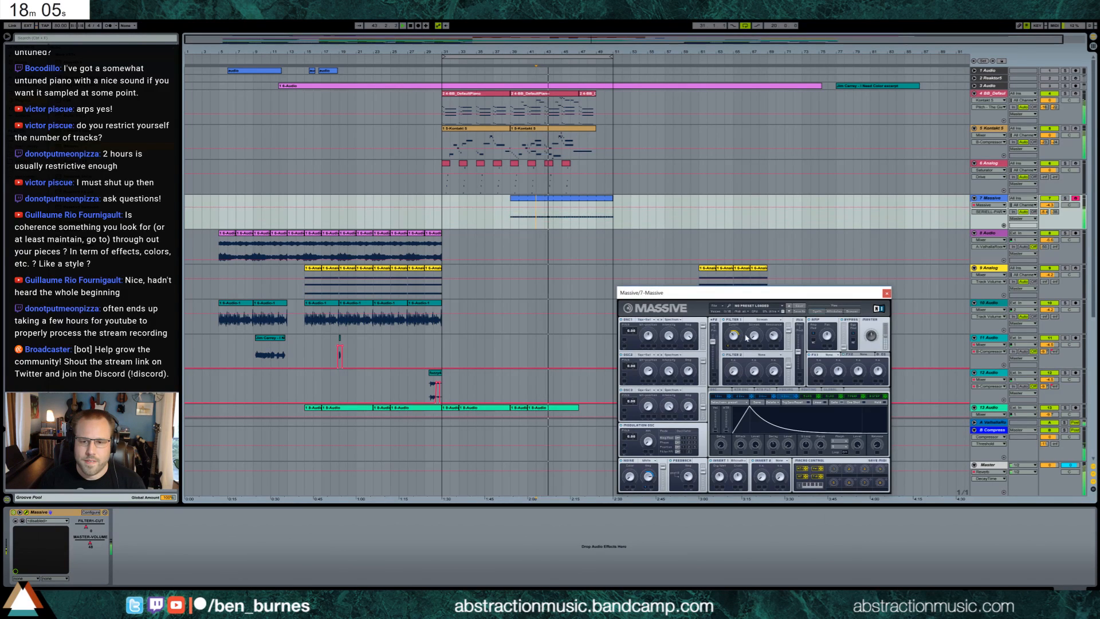
pyautogui.click(730, 338)
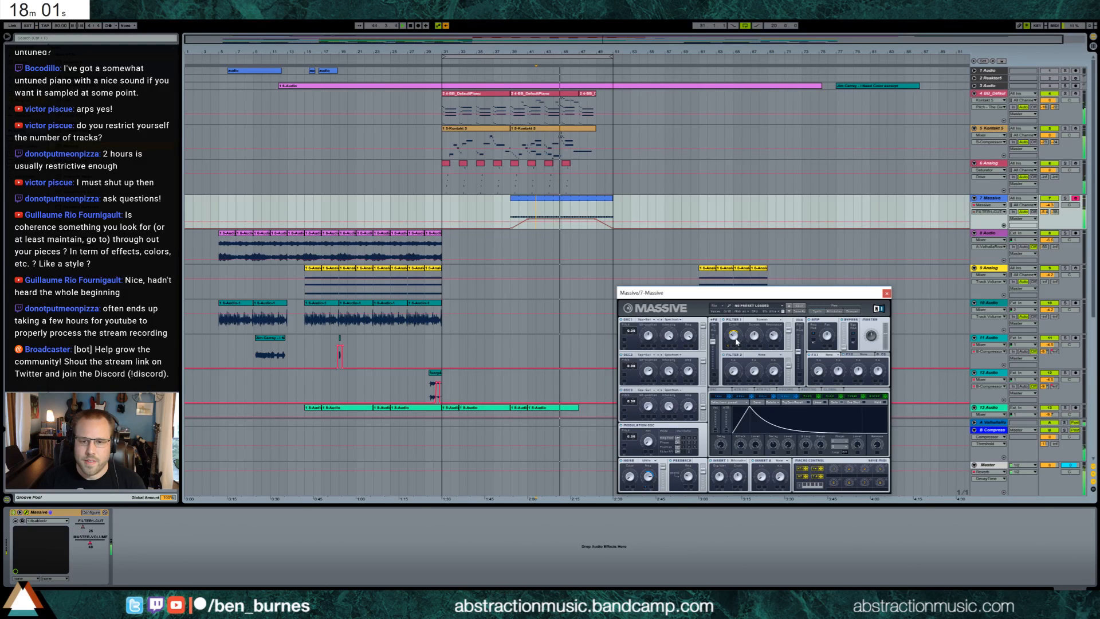
pyautogui.click(754, 336)
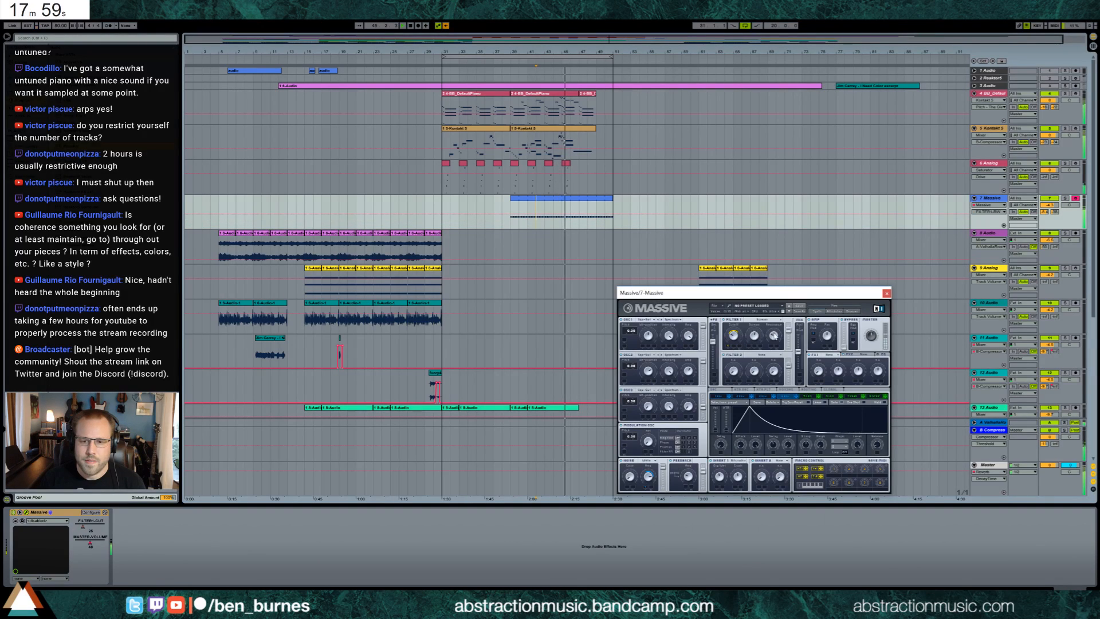
pyautogui.click(768, 331)
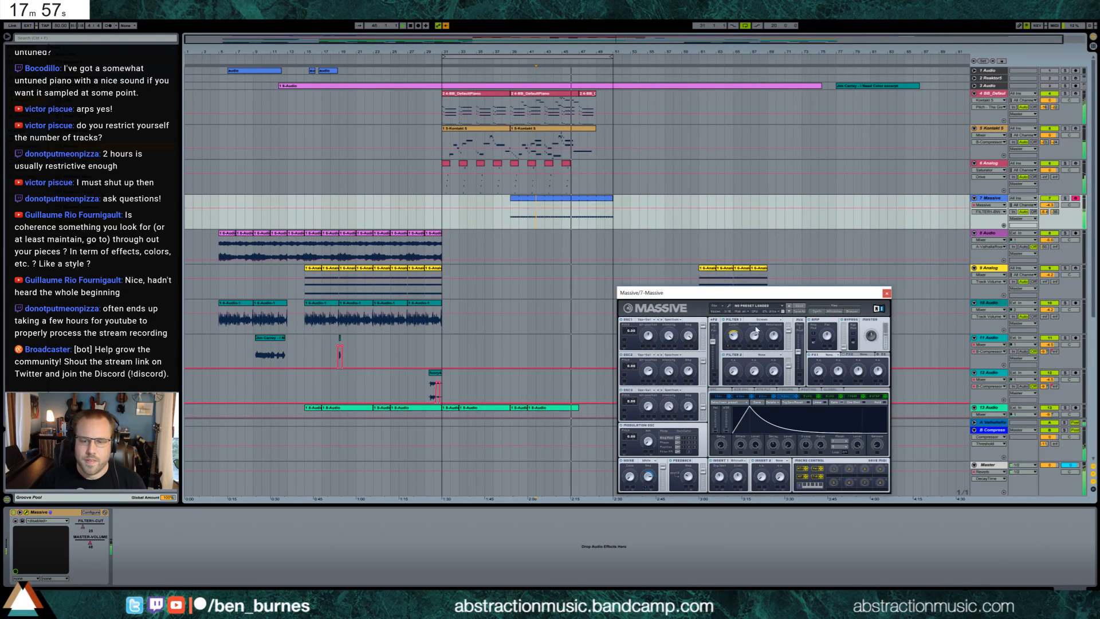
pyautogui.click(733, 335)
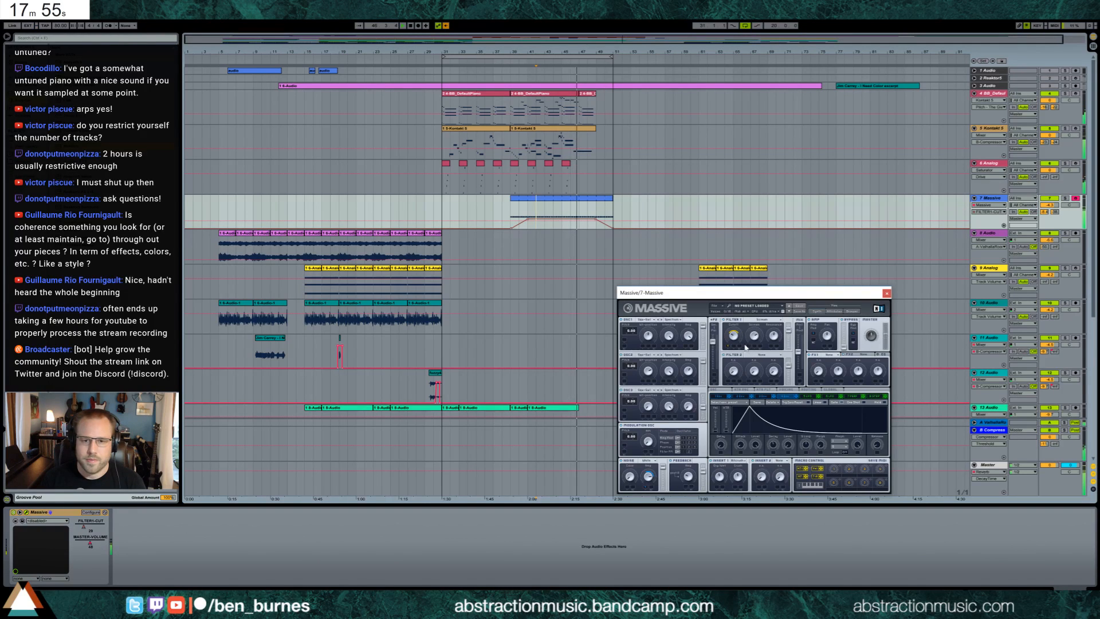
pyautogui.click(445, 26)
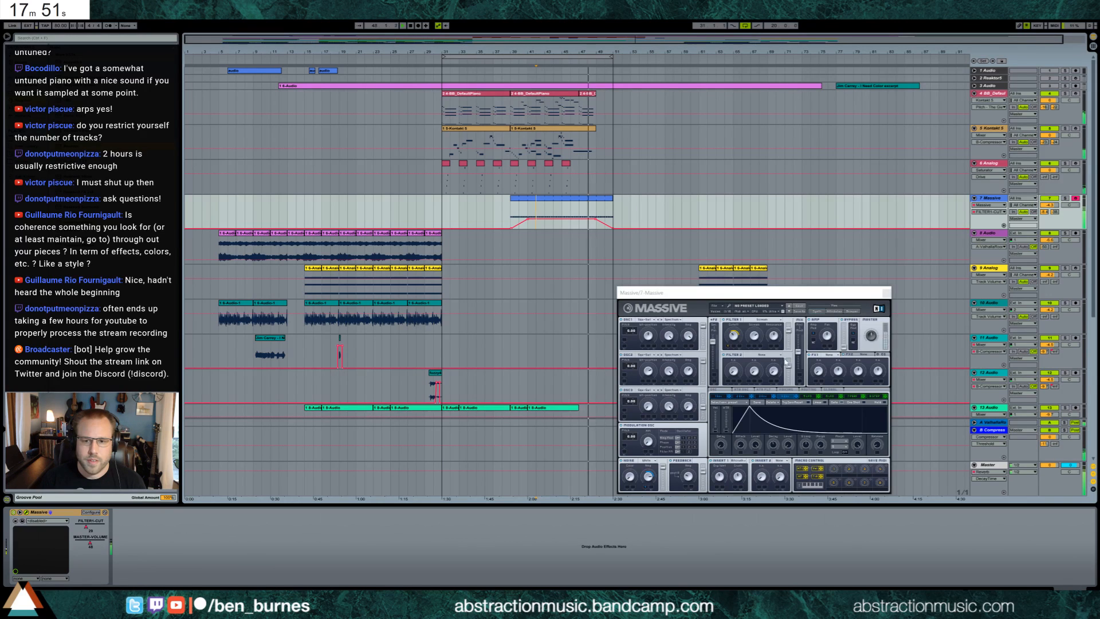
# Step: Adjust the Massive track's send levels to the Valhalla and Compress returns, and close the synth window
pyautogui.moveTo(1045, 212); pyautogui.dragTo(1044, 222)
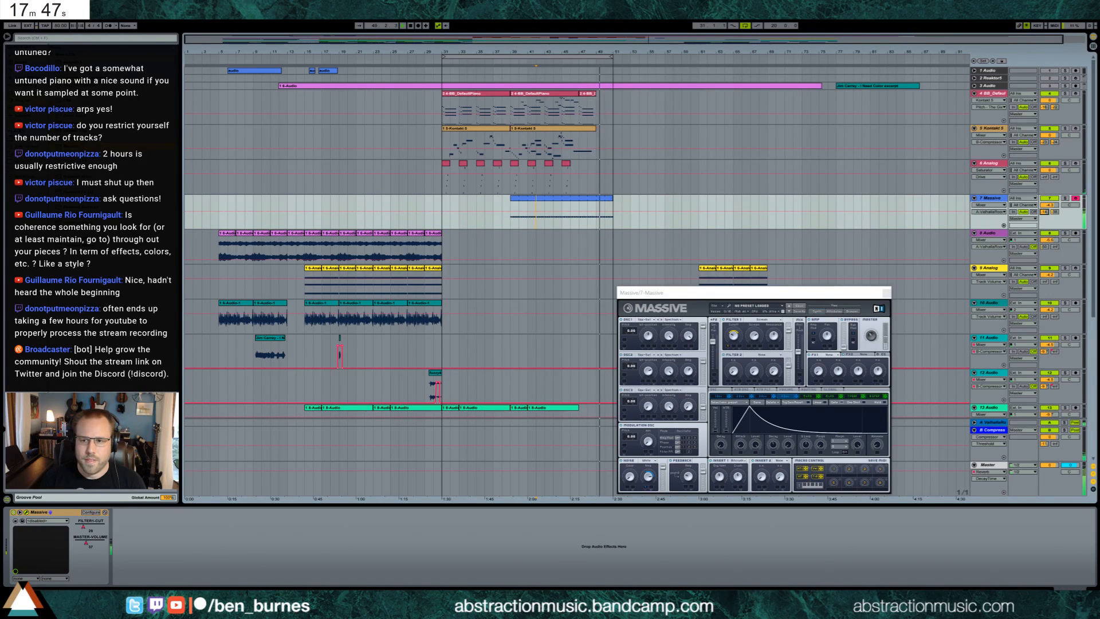
pyautogui.moveTo(1054, 212); pyautogui.dragTo(1054, 210)
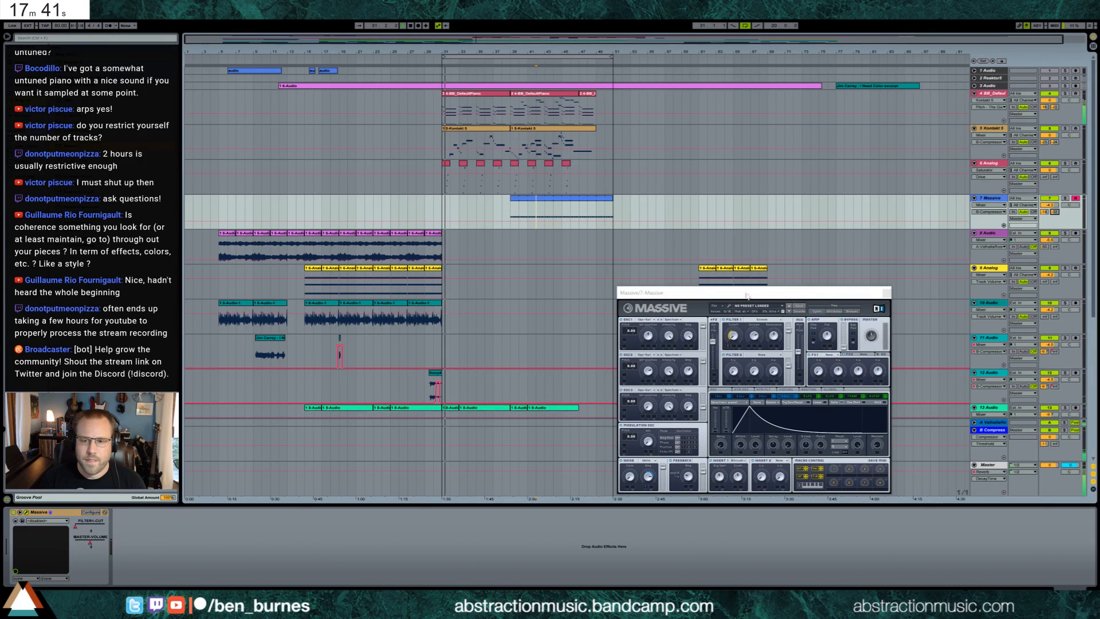
pyautogui.click(886, 293)
# Step: Copy the four yellow Analog clips starting at bar 61 and paste them at bar 51 on the same track
pyautogui.scroll(-3, 793, 365)
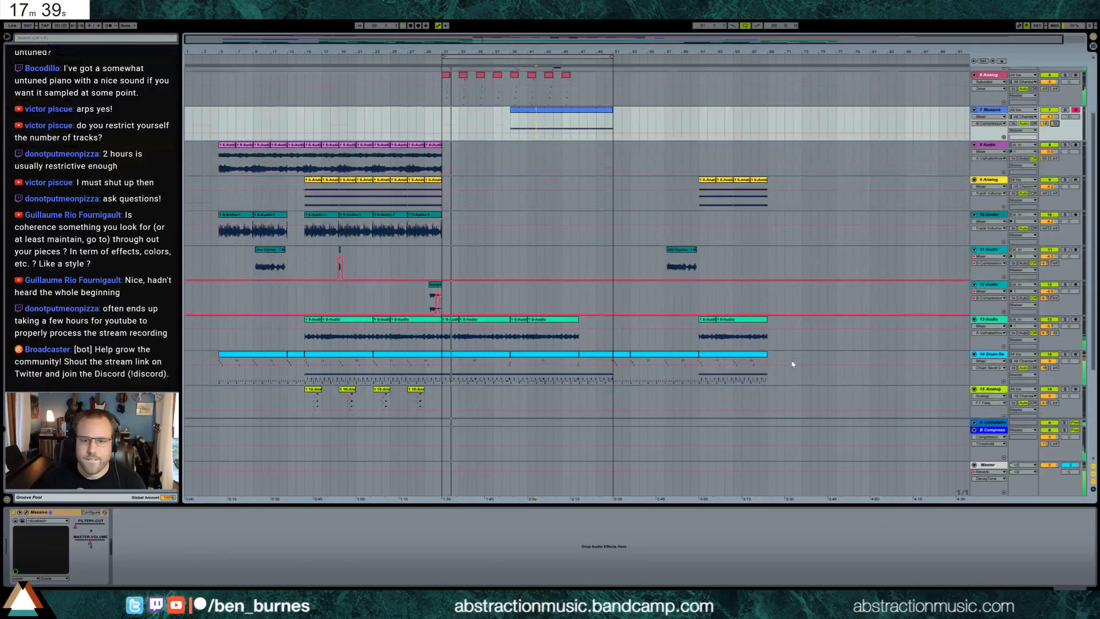
pyautogui.scroll(-5, 793, 365)
pyautogui.scroll(5, 790, 378)
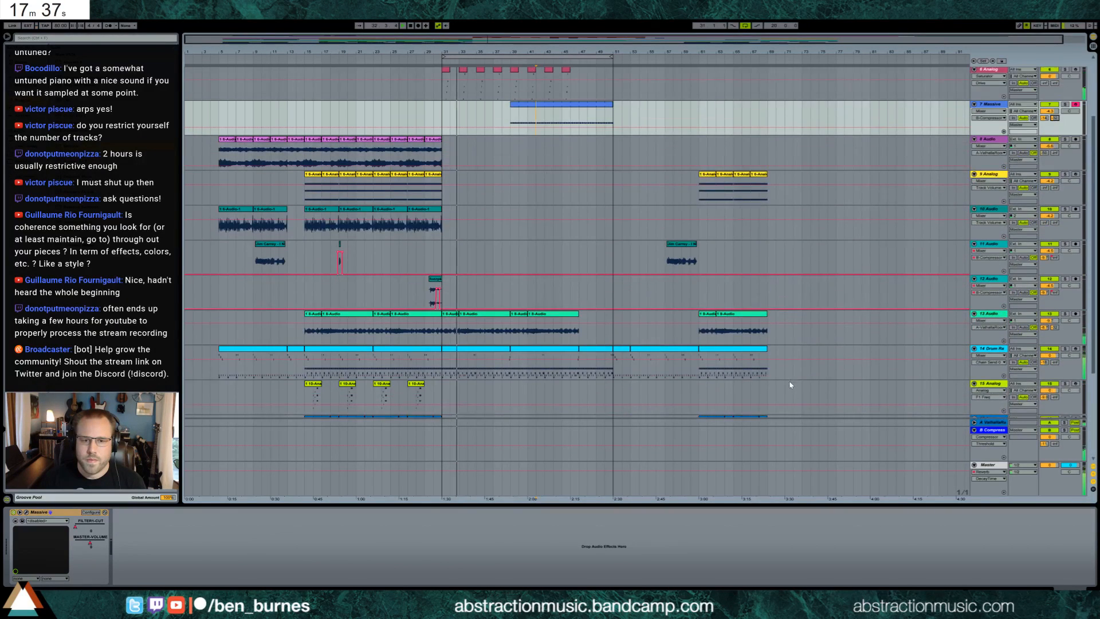
pyautogui.scroll(2, 791, 385)
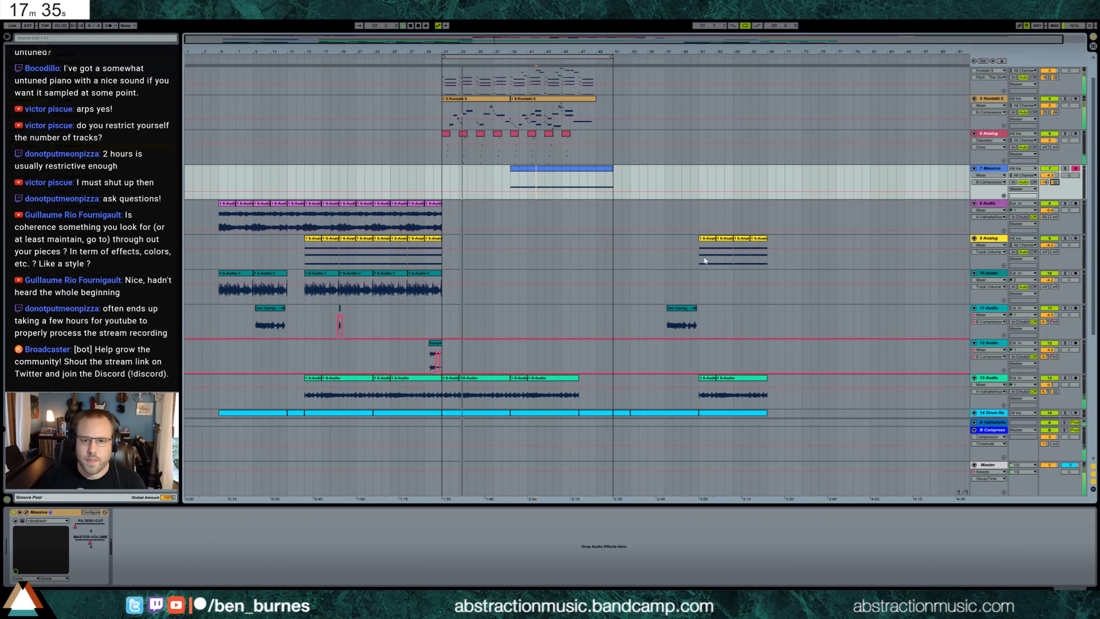
pyautogui.moveTo(705, 260); pyautogui.dragTo(769, 261)
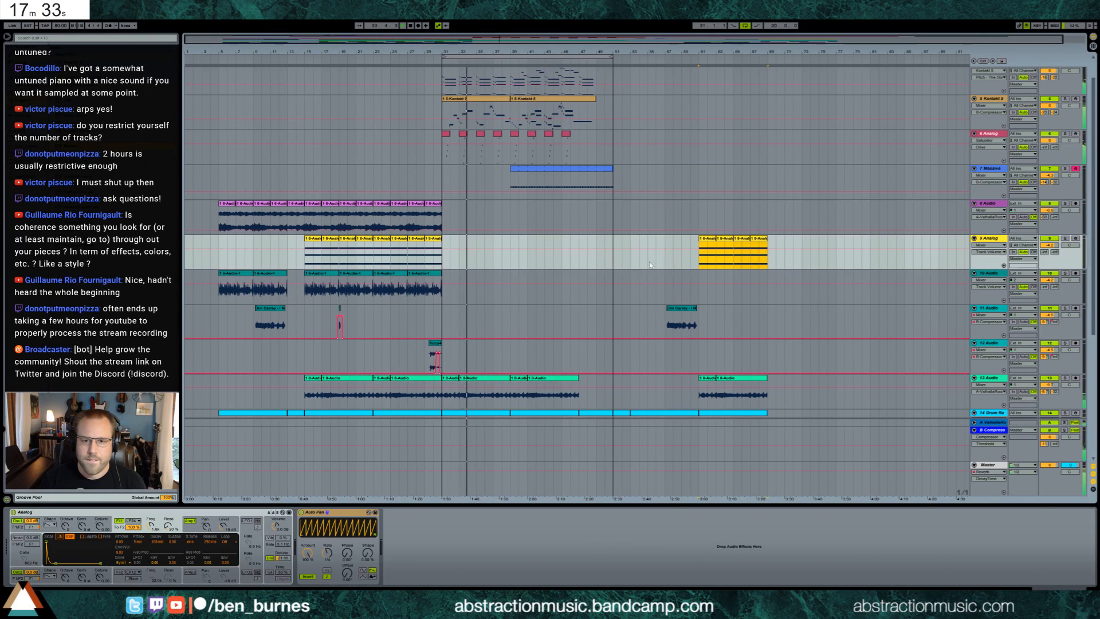
pyautogui.click(614, 261)
pyautogui.hotkey('ctrl', 'v')
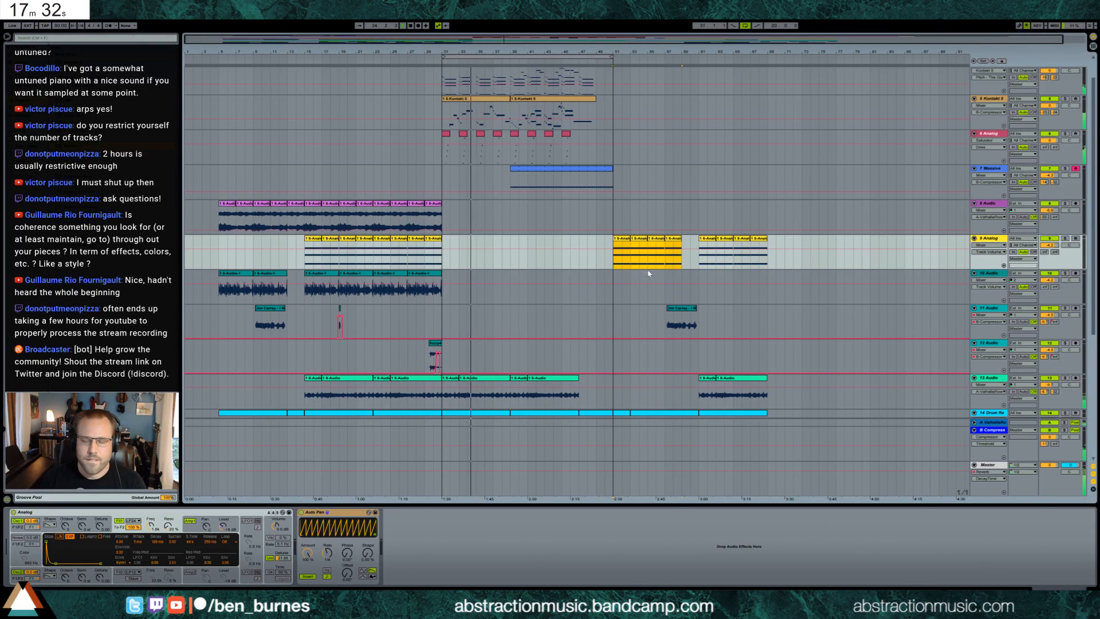
# Step: Move the second pasted Analog clip to directly before bar 61, and duplicate the bar 51 clip into the gap at bar 53
pyautogui.moveTo(636, 242); pyautogui.dragTo(690, 240)
pyautogui.click(623, 239)
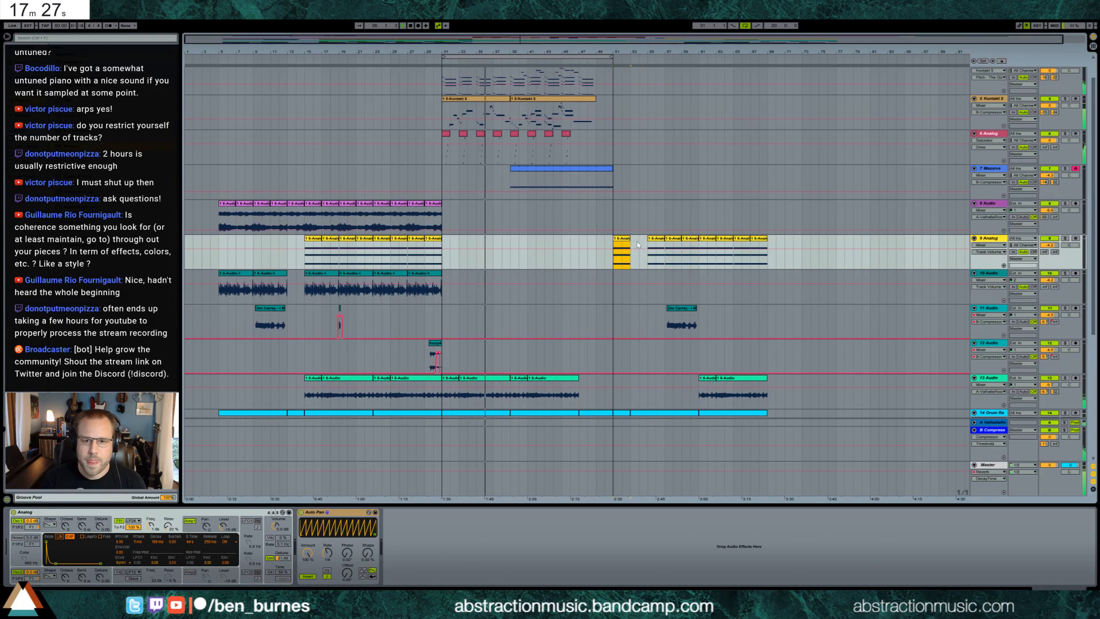
pyautogui.hotkey('ctrl', 'd')
# Step: Open the Analog clip at bar 53 and delete the starting breakpoint of its pitch bend envelope to flatten the rise
pyautogui.doubleClick(637, 244)
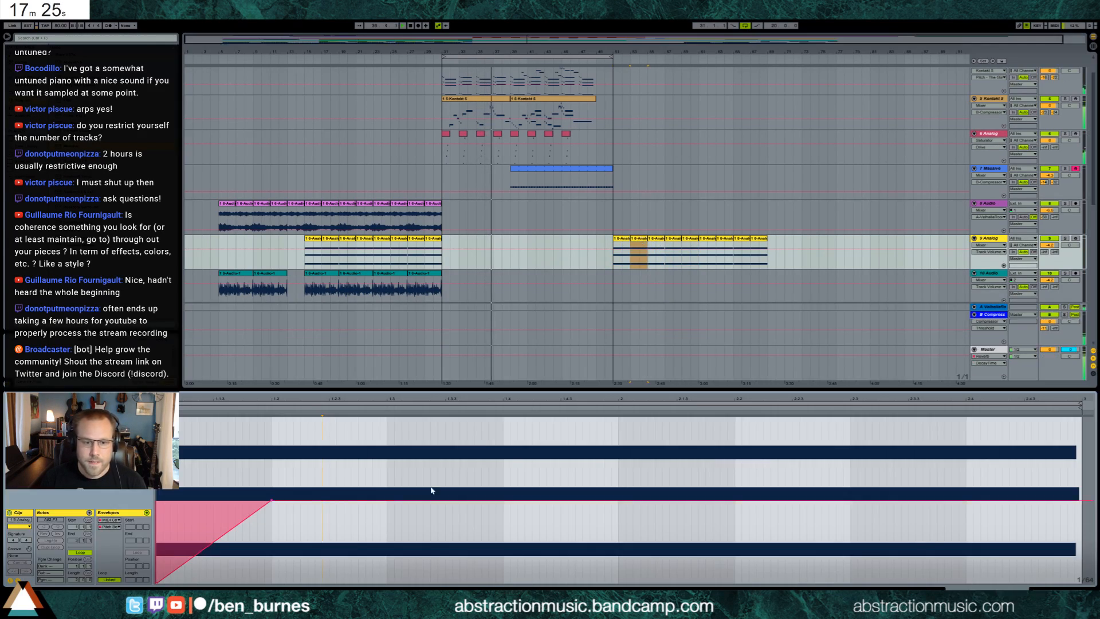
pyautogui.click(308, 533)
pyautogui.click(156, 583)
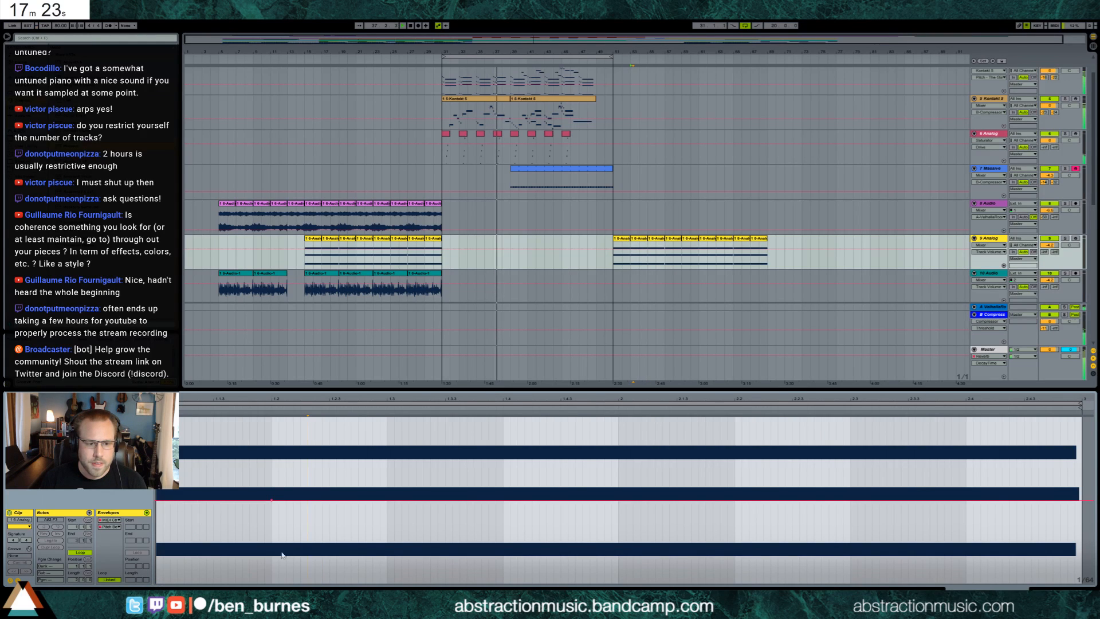
# Step: Delete the remaining breakpoint from the open Analog clip's pitch bend envelope and return to the device view
pyautogui.click(272, 500)
pyautogui.click(315, 515)
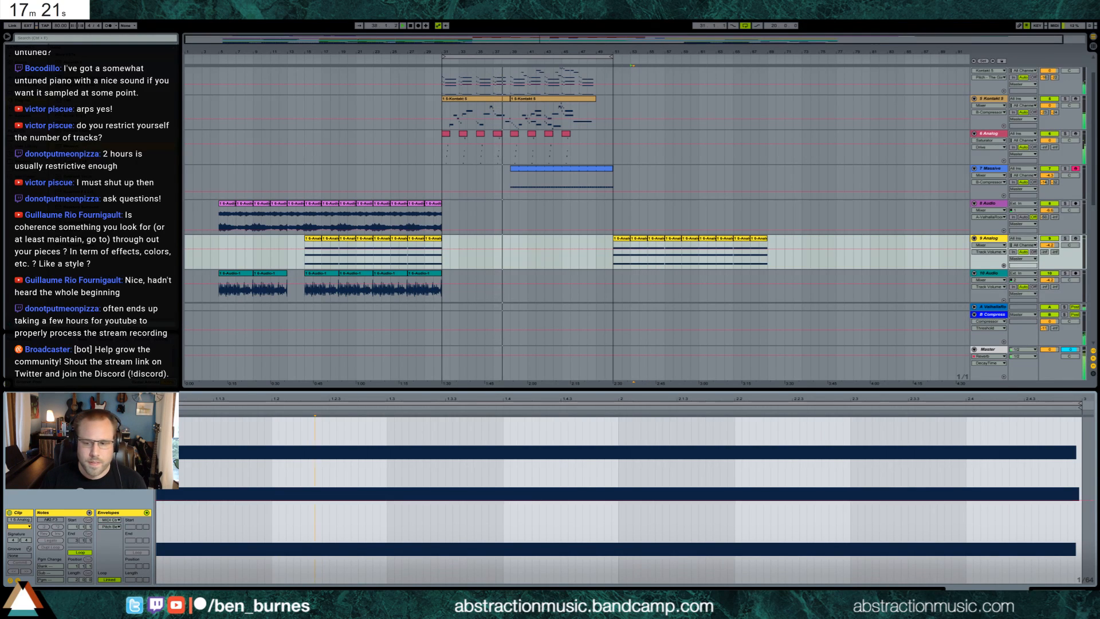
pyautogui.hotkey('shift', 'Tab')
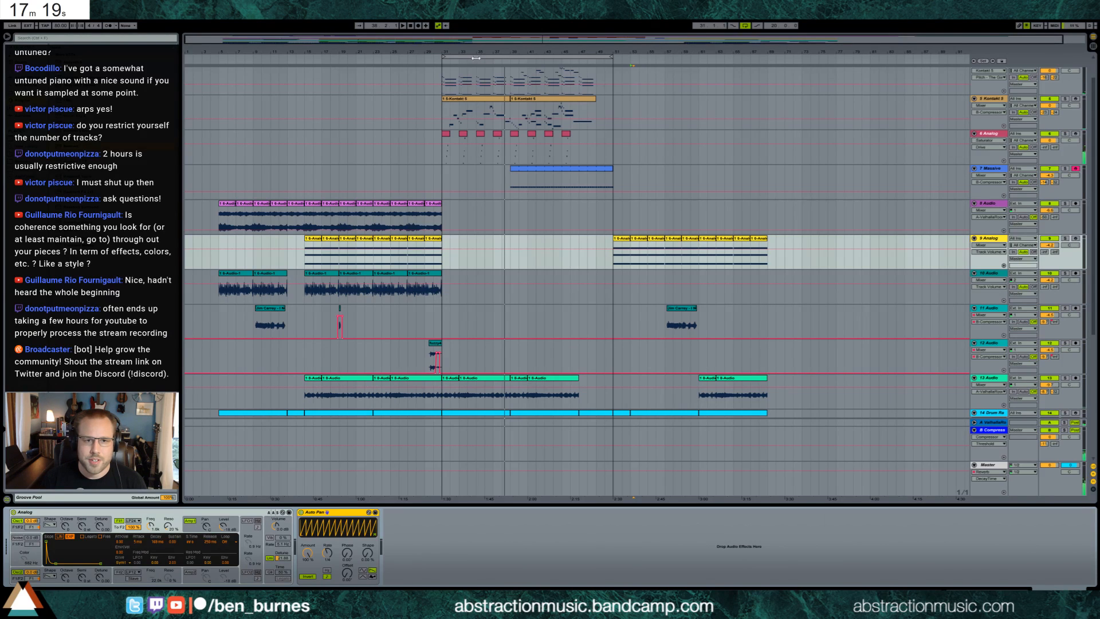
# Step: Play from around bar 25 and stretch the arrangement loop to span about bar 4 to bar 73
pyautogui.click(388, 58)
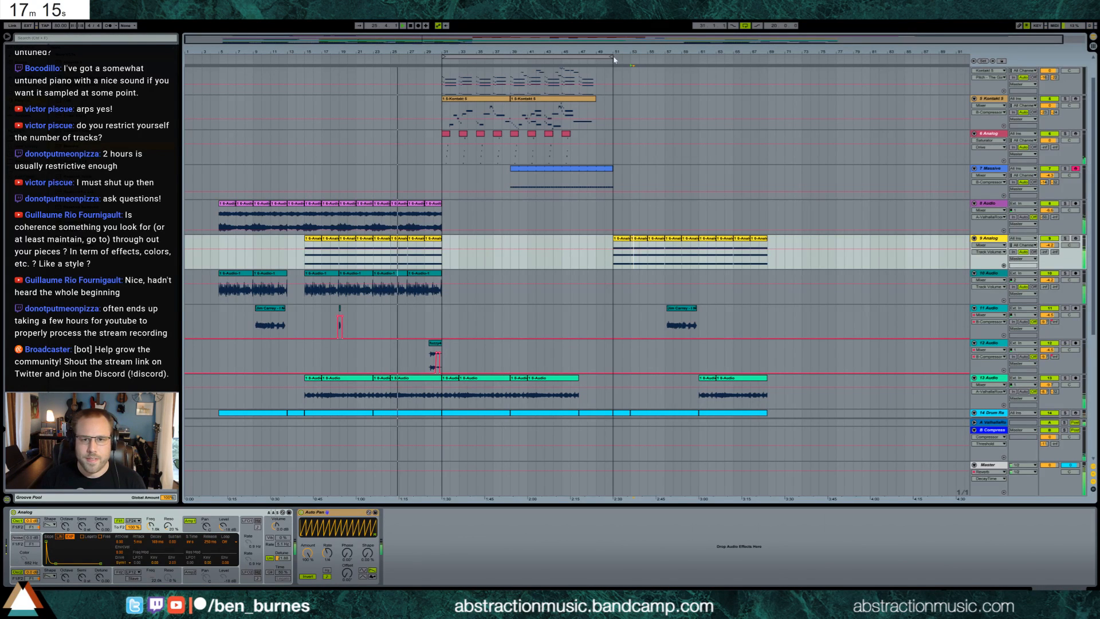
pyautogui.moveTo(613, 57); pyautogui.dragTo(803, 80)
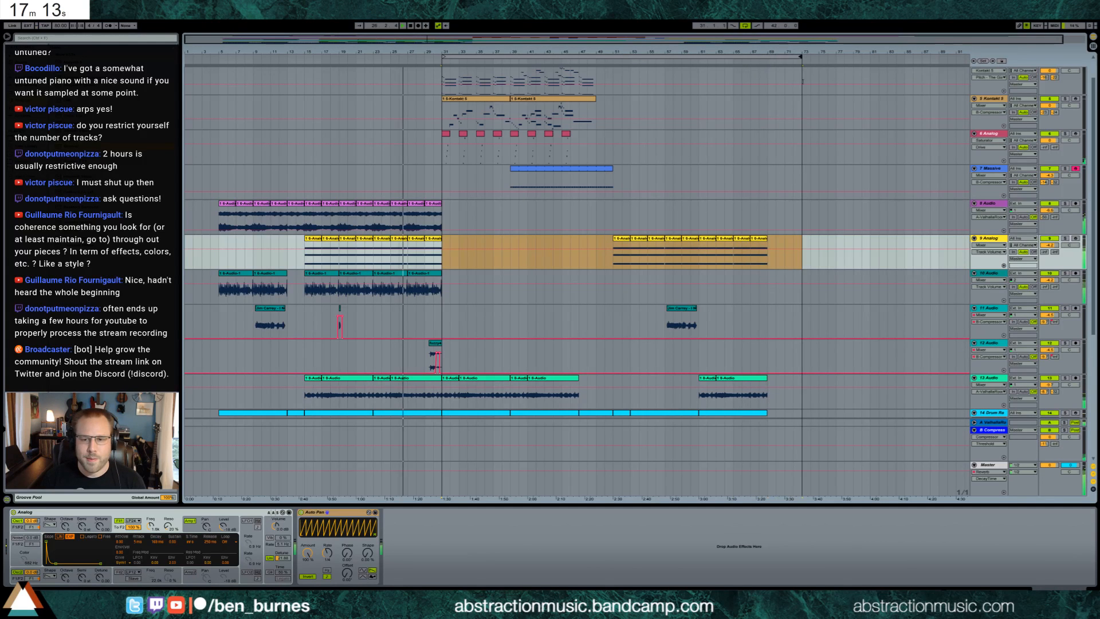
pyautogui.moveTo(443, 57); pyautogui.dragTo(209, 73)
# Step: Copy the four lime clips starting at bar 15 on the 15 Analog track and paste them at bar 53
pyautogui.scroll(-5, 474, 316)
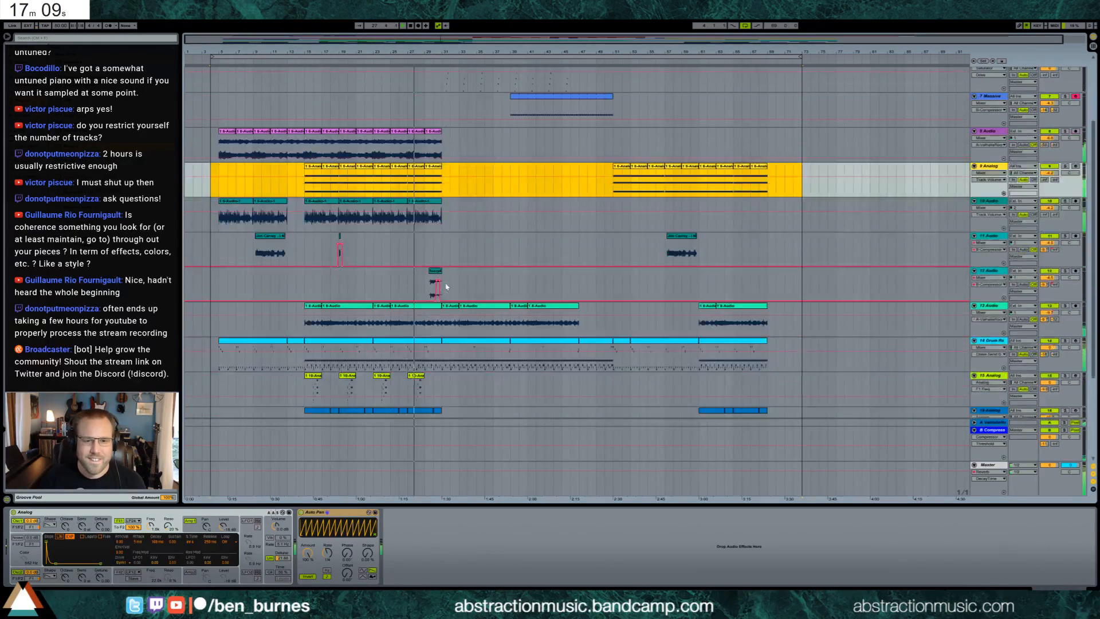
pyautogui.moveTo(423, 310); pyautogui.dragTo(304, 310)
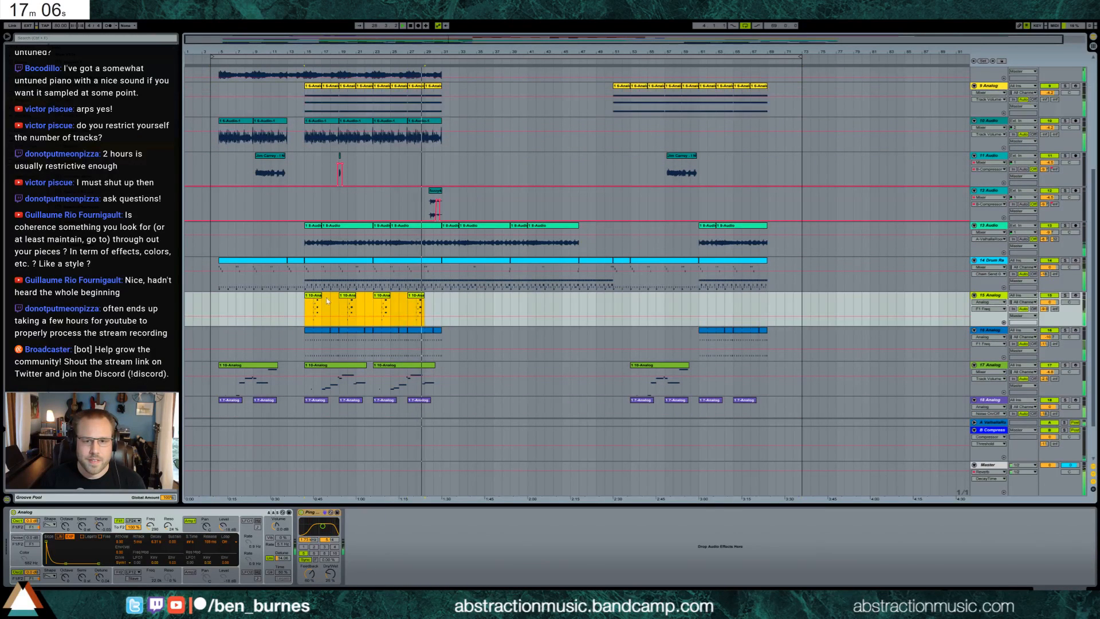
pyautogui.click(631, 316)
pyautogui.hotkey('ctrl', 'v')
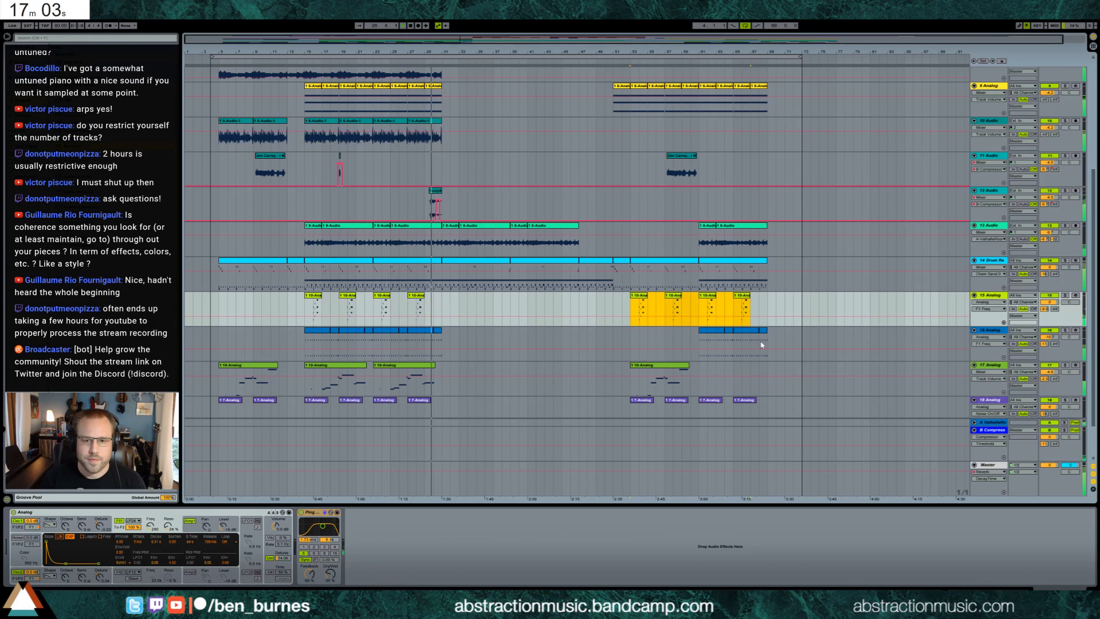
# Step: Open the short audio clip just before bar 31 on the 12 Audio track to examine its waveform
pyautogui.doubleClick(434, 198)
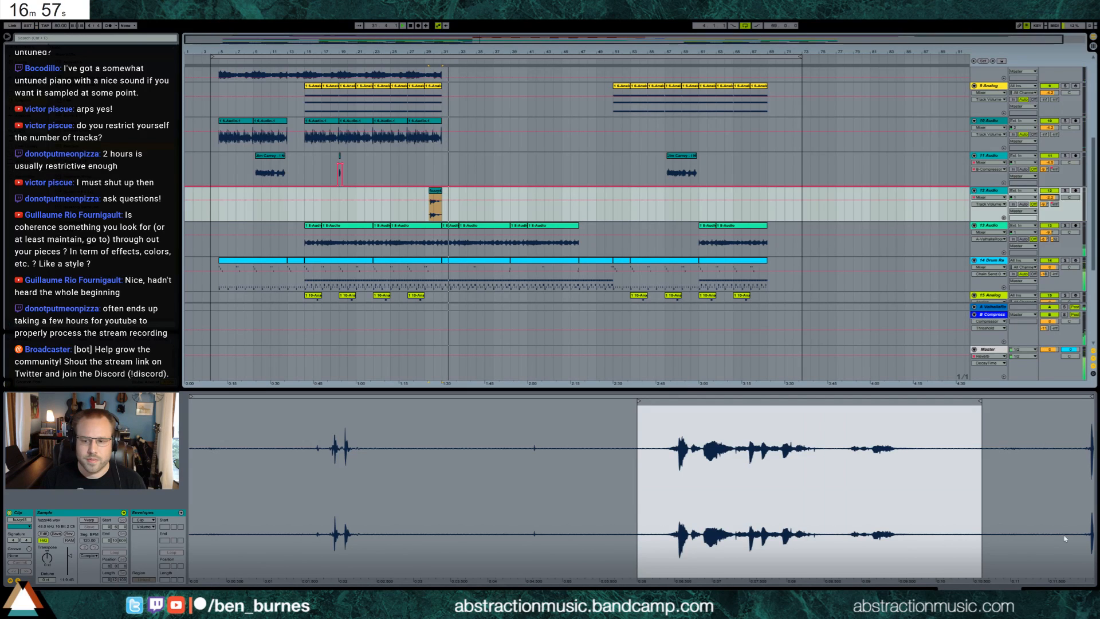
pyautogui.hotkey('shift', 'Tab')
pyautogui.scroll(4, 428, 238)
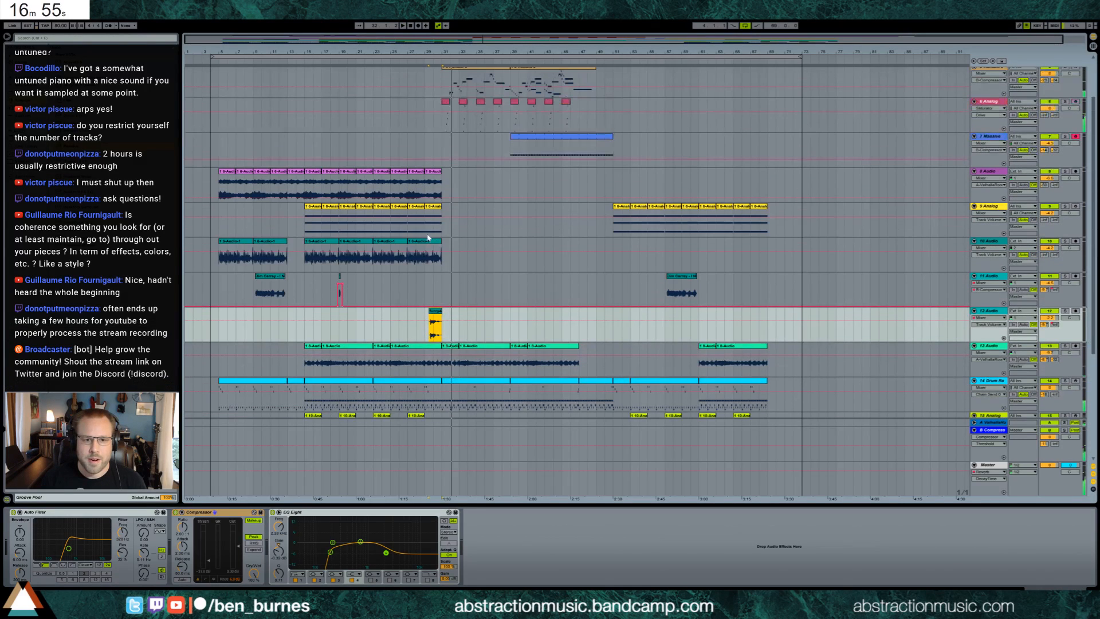
# Step: Extend the last teal clip on the 10 Audio track slightly past bar 31 and play the transition
pyautogui.click(425, 241)
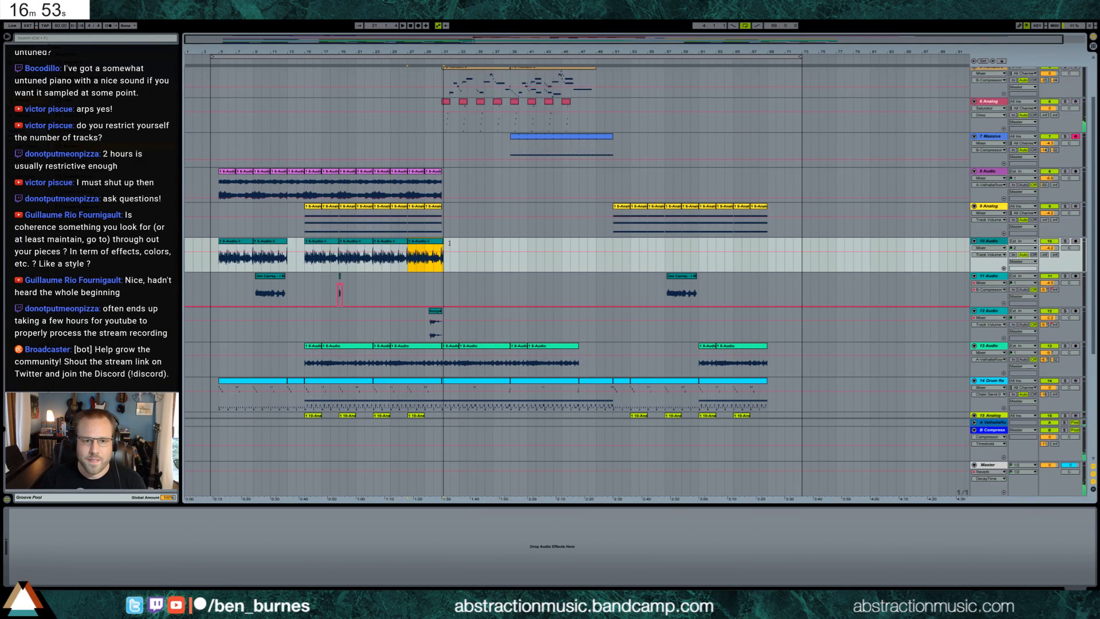
pyautogui.press('space')
pyautogui.press('space')
pyautogui.click(442, 262)
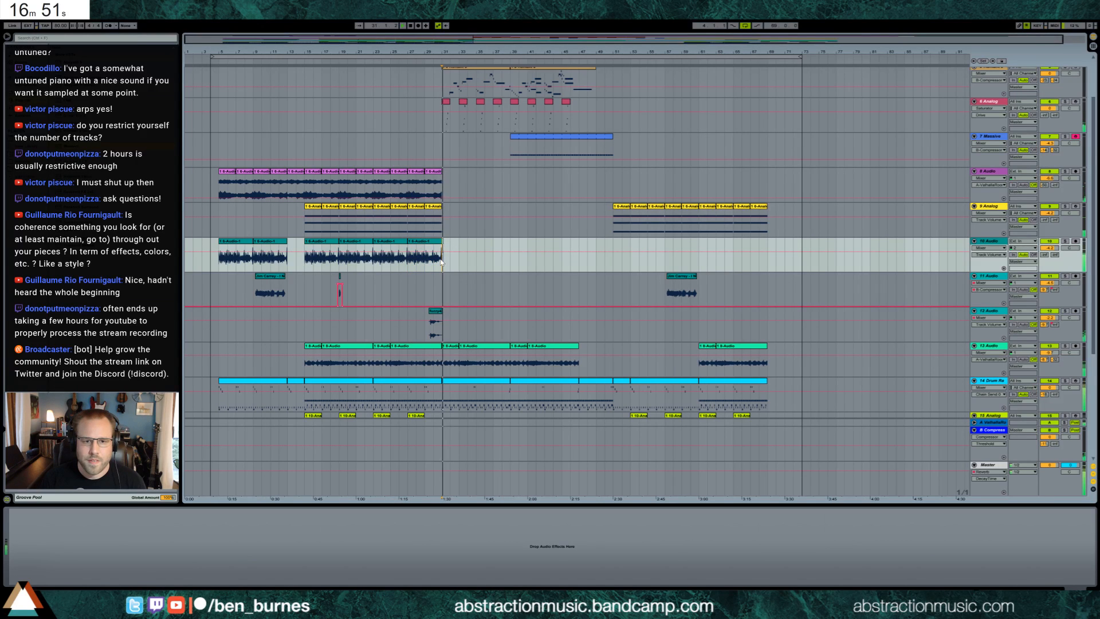
pyautogui.press('space')
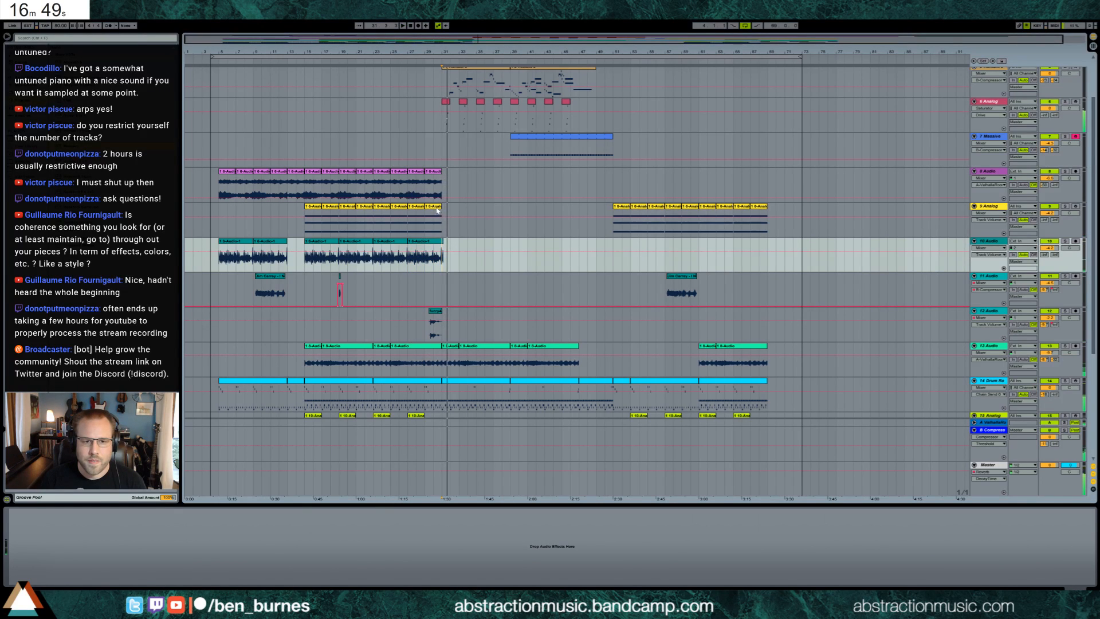
# Step: Duplicate the yellow Analog clip ending at bar 31 into bar 31 and shorten the copy to one bar
pyautogui.click(440, 213)
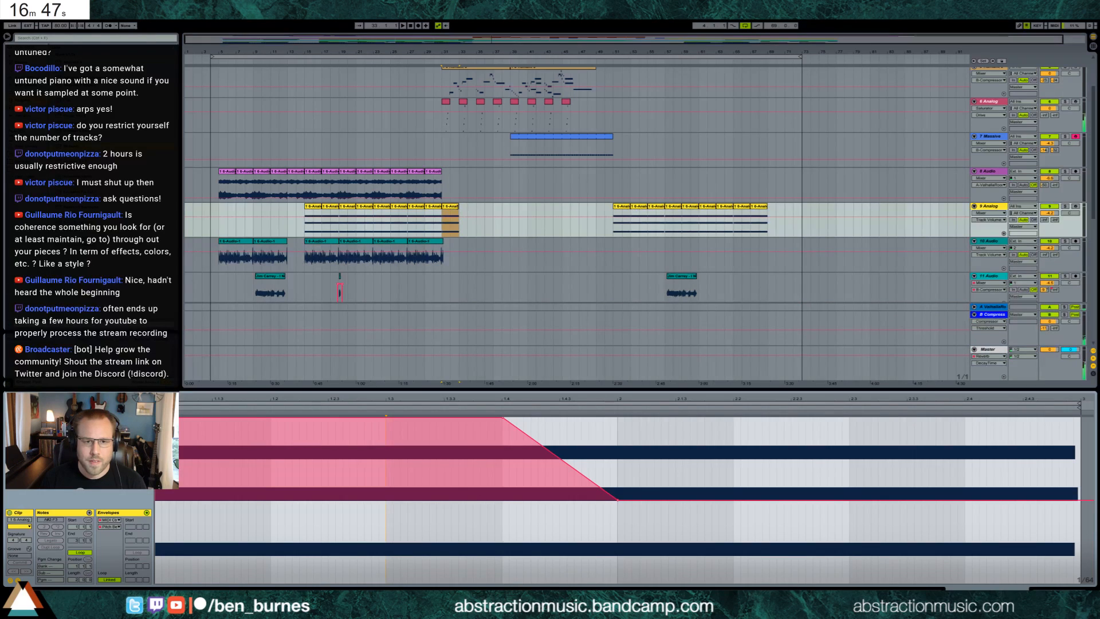
pyautogui.moveTo(458, 207); pyautogui.dragTo(450, 208)
pyautogui.press('space')
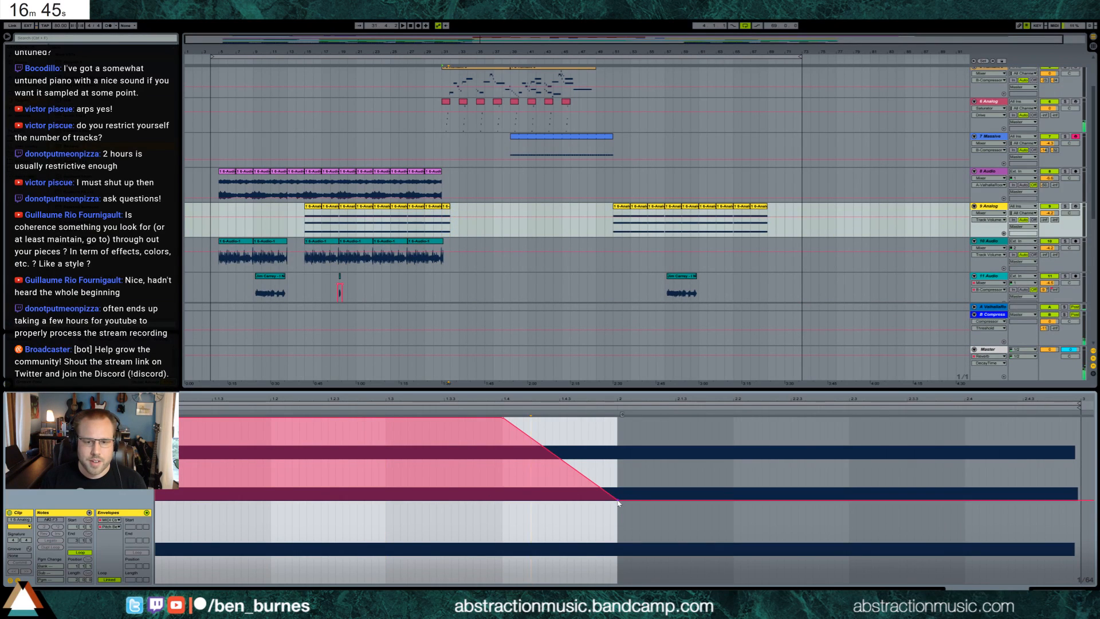
# Step: Reshape the one-bar Analog clip's pitch bend envelope to hold at centre until beat 1.2 and fall to the minimum by beat 1.3
pyautogui.click(617, 501)
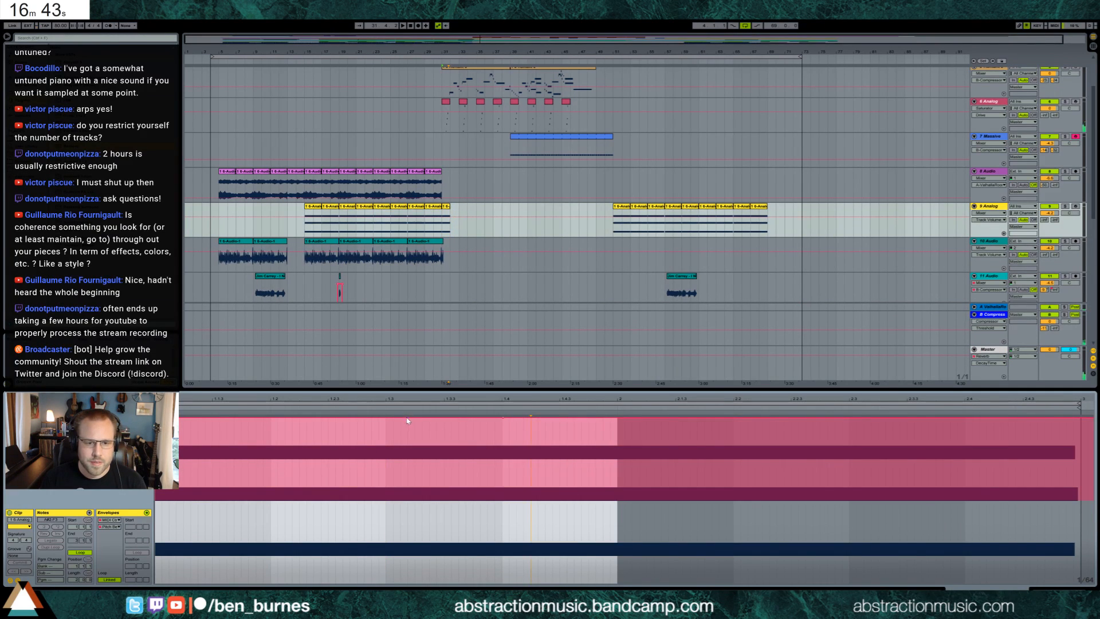
pyautogui.moveTo(407, 424); pyautogui.dragTo(407, 509)
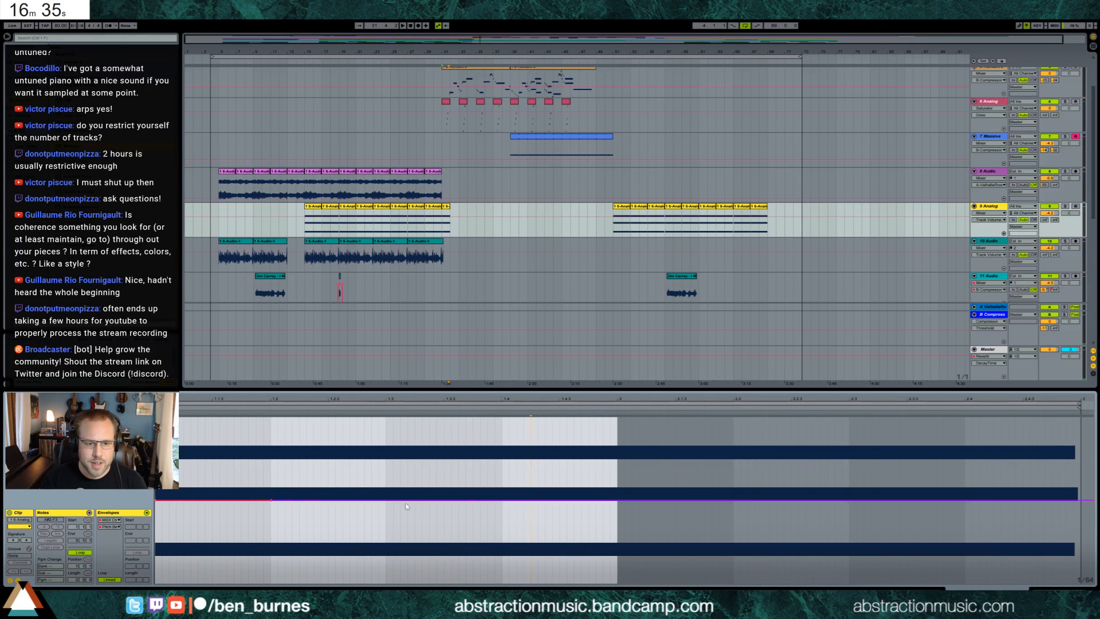
pyautogui.moveTo(398, 500); pyautogui.dragTo(393, 583)
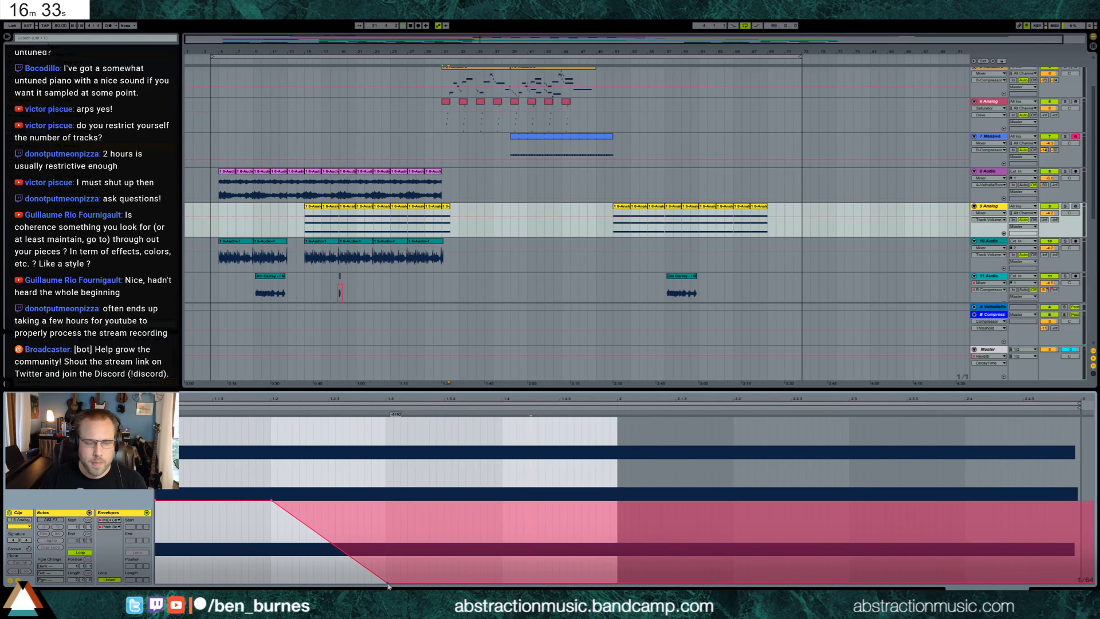
pyautogui.press('space')
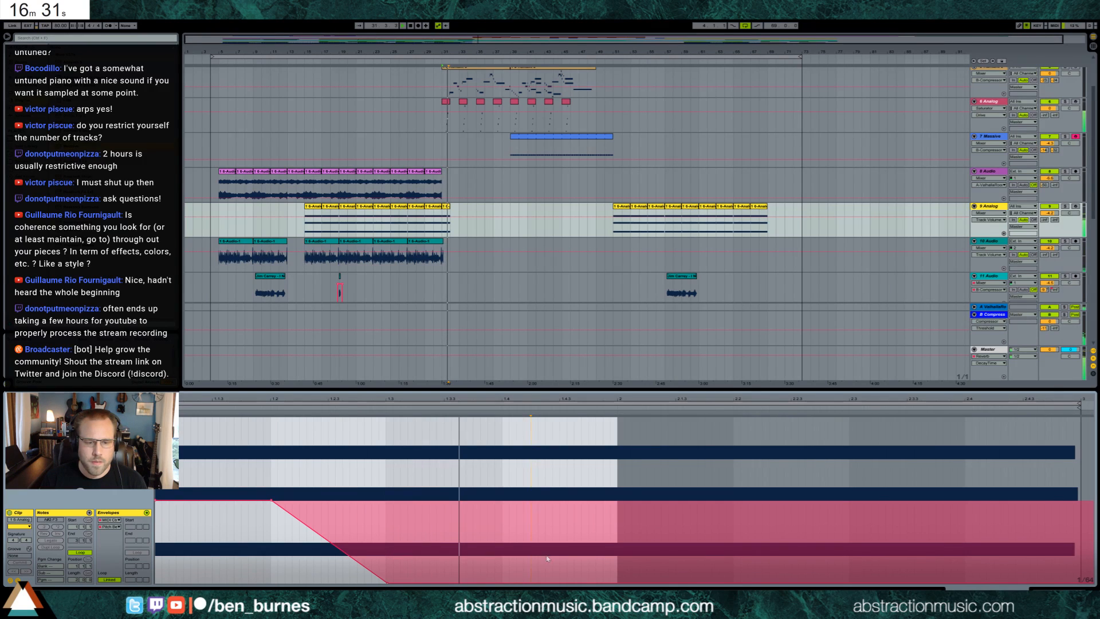
# Step: Automate the yellow Analog track's AMP1 level to fade from the middle of bar 31 to -inf dB at bar 32, and play the transition
pyautogui.hotkey('shift', 'Tab')
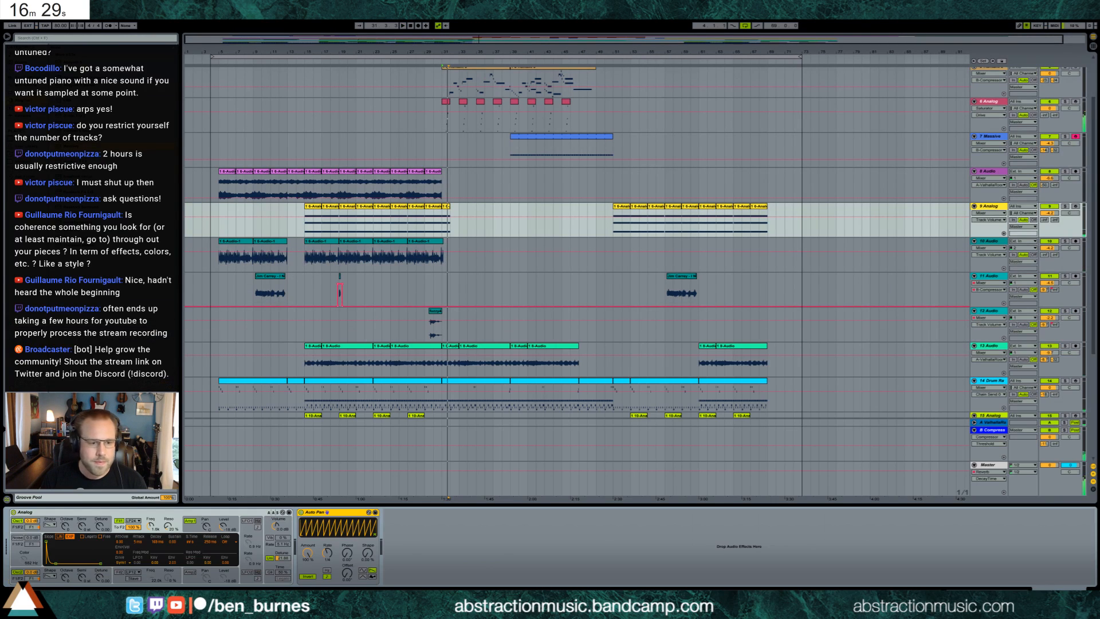
pyautogui.click(223, 527)
pyautogui.click(449, 217)
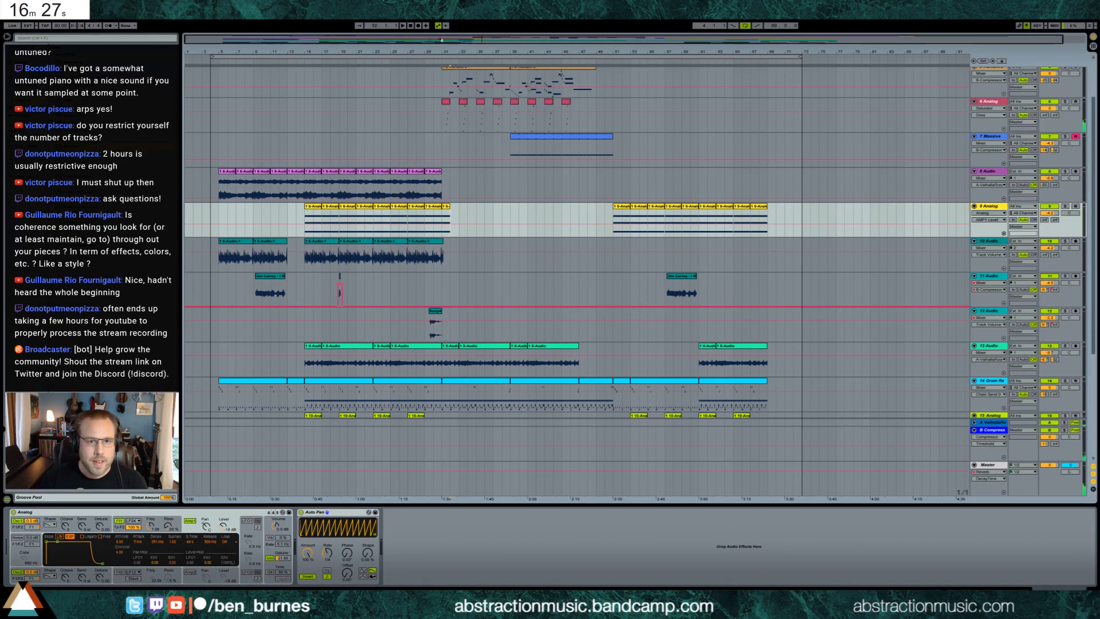
pyautogui.moveTo(421, 52)
pyautogui.mouseDown()
pyautogui.moveTo(421, 126)
pyautogui.moveTo(348, 133)
pyautogui.mouseUp()
pyautogui.click(479, 224)
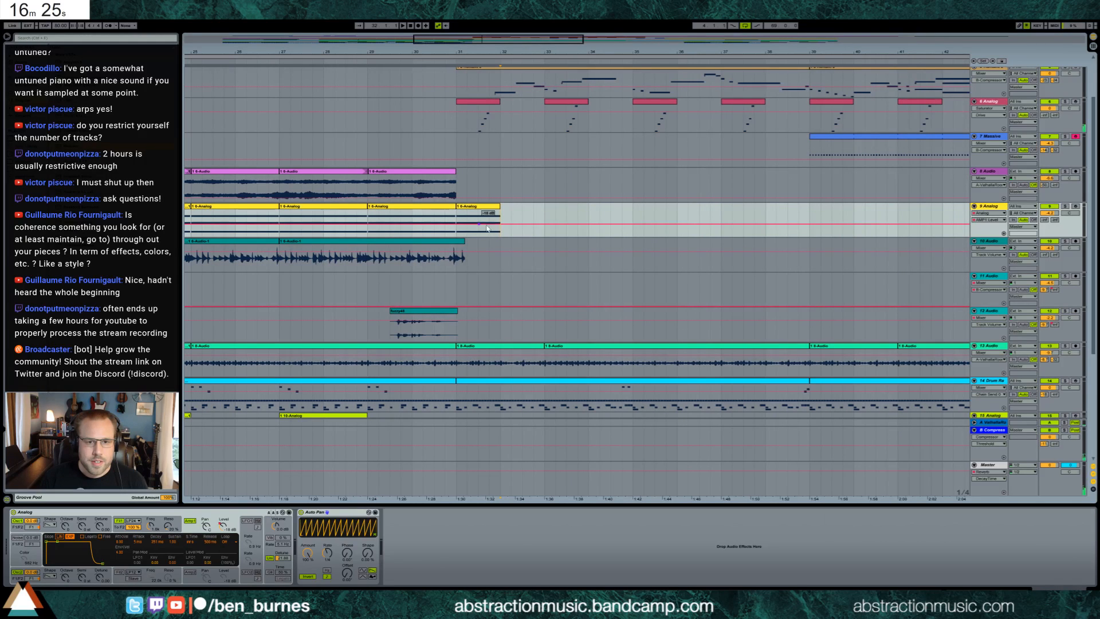
pyautogui.moveTo(499, 228); pyautogui.dragTo(500, 235)
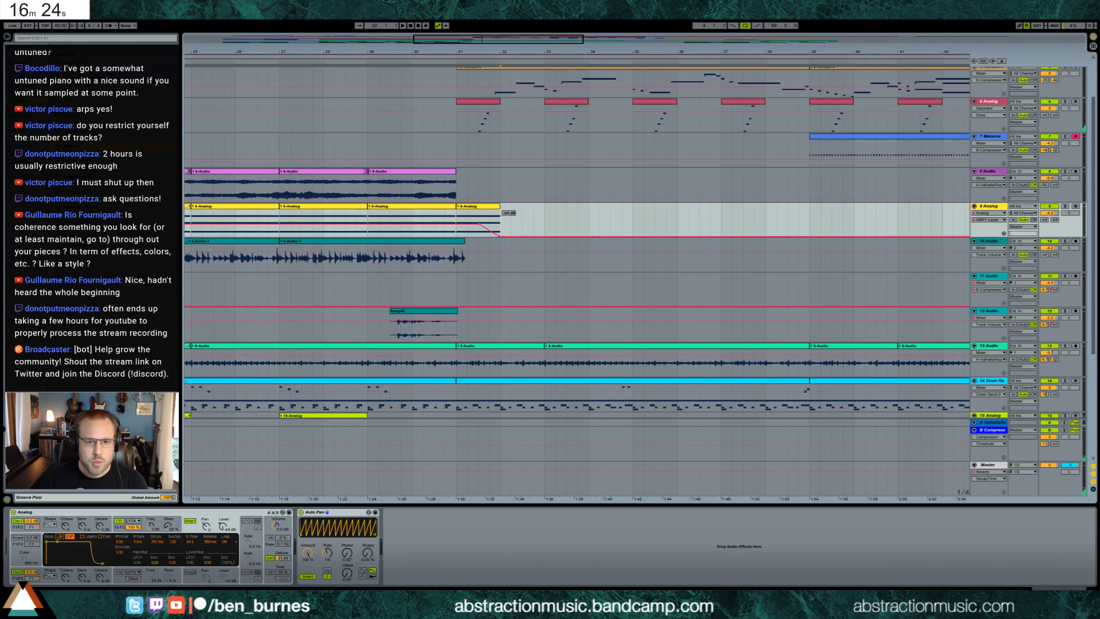
pyautogui.click(414, 67)
pyautogui.press('space')
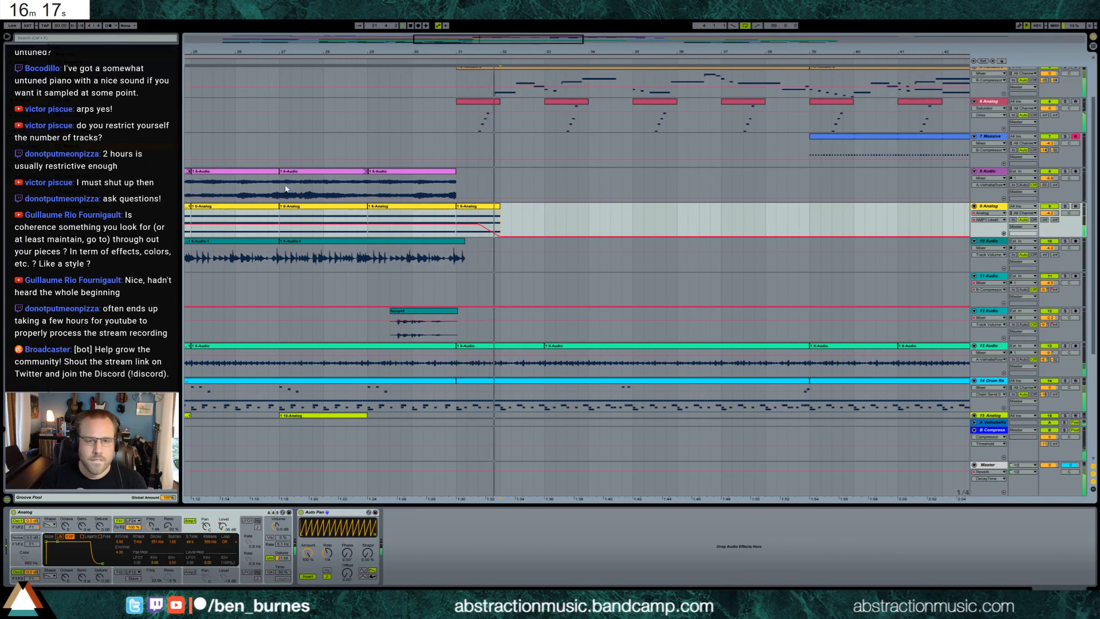
# Step: Duplicate the last purple clip on the 8 Audio track into bar 31, shorten the copy to one bar and fade it out
pyautogui.moveTo(458, 51); pyautogui.dragTo(467, 26)
pyautogui.press('space')
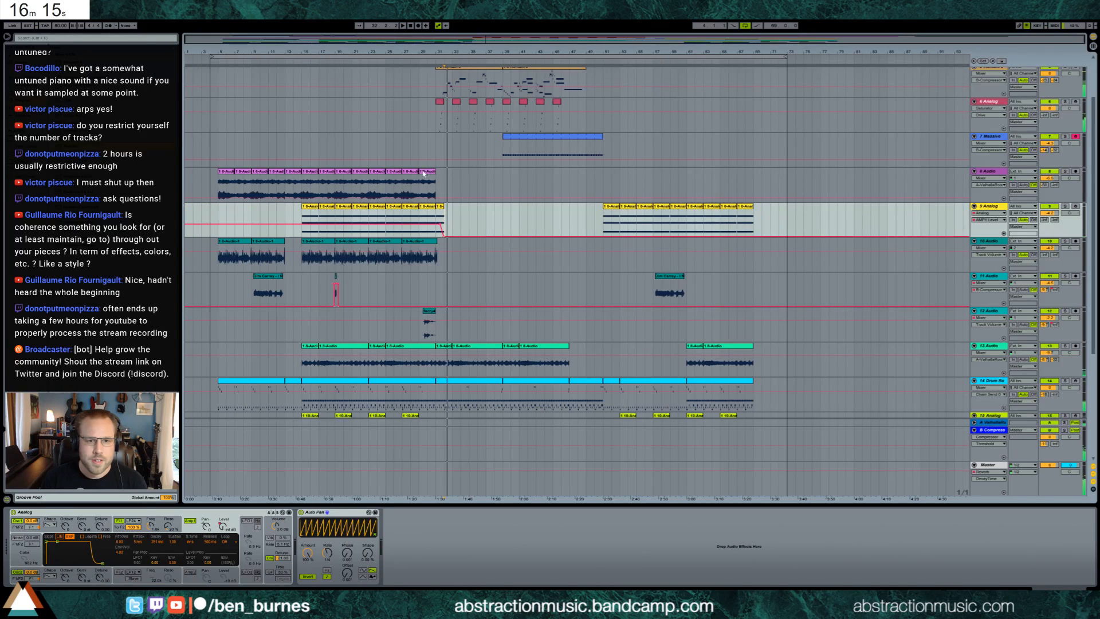
pyautogui.click(424, 172)
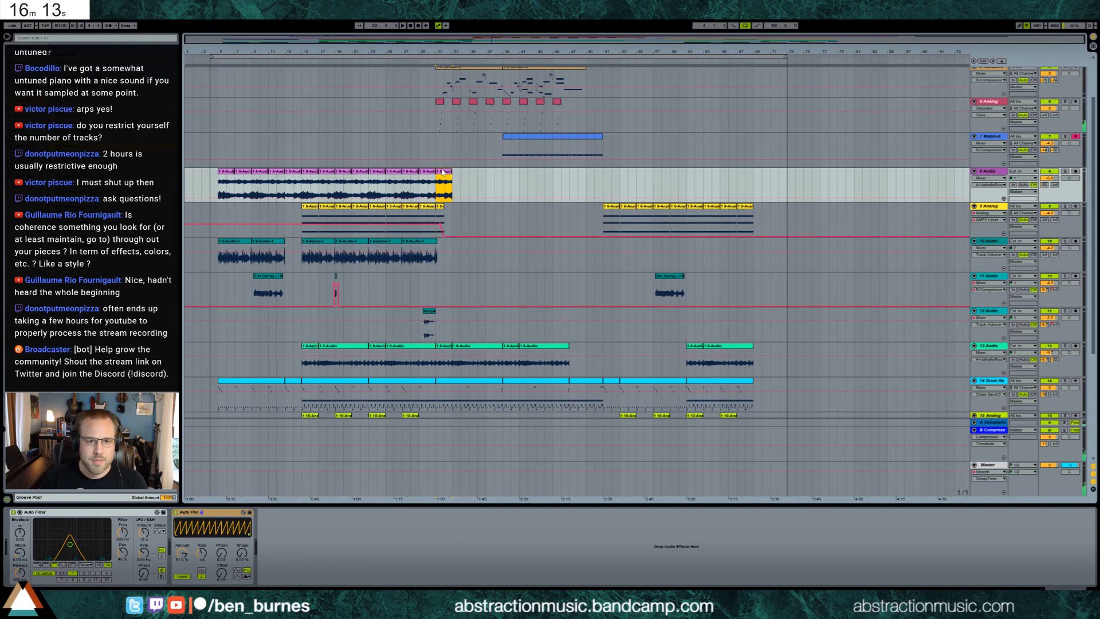
pyautogui.moveTo(451, 171); pyautogui.dragTo(444, 171)
pyautogui.hotkey('ctrl', 'alt', 'f')
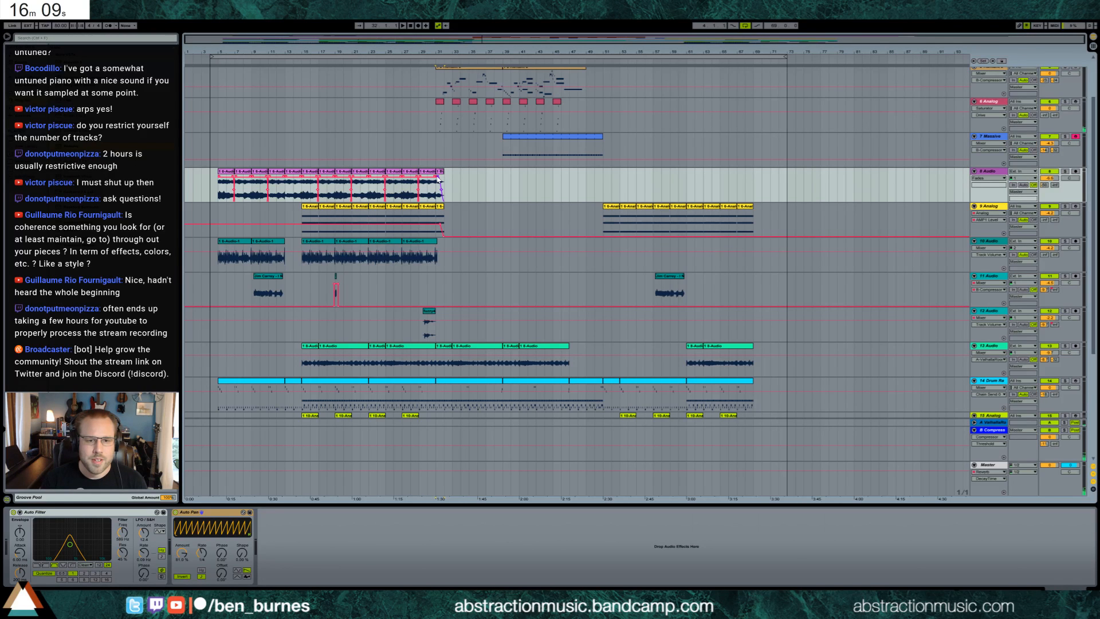
# Step: Insert a new audio track below the purple 8 Audio track and record a take starting at bar 29
pyautogui.scroll(-5, 441, 240)
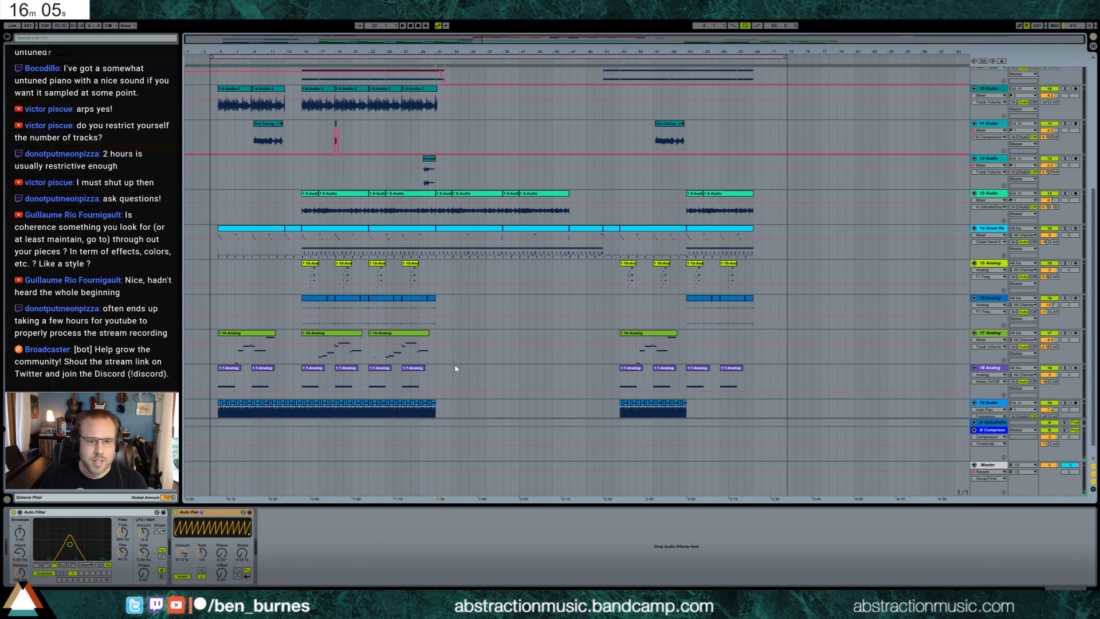
pyautogui.scroll(-1, 452, 378)
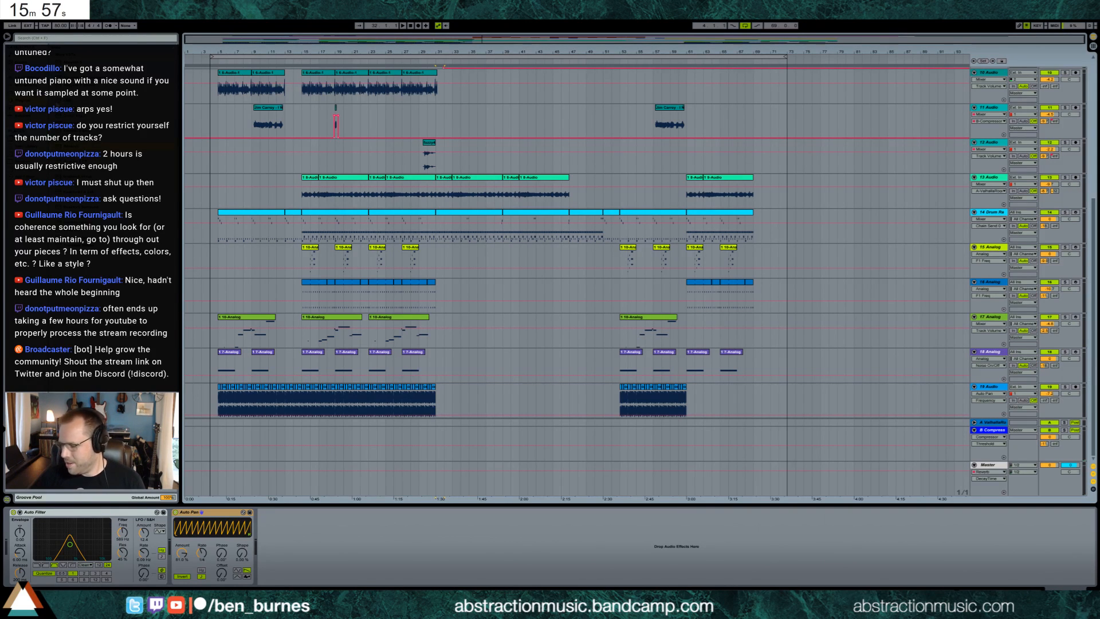
pyautogui.scroll(3, 474, 252)
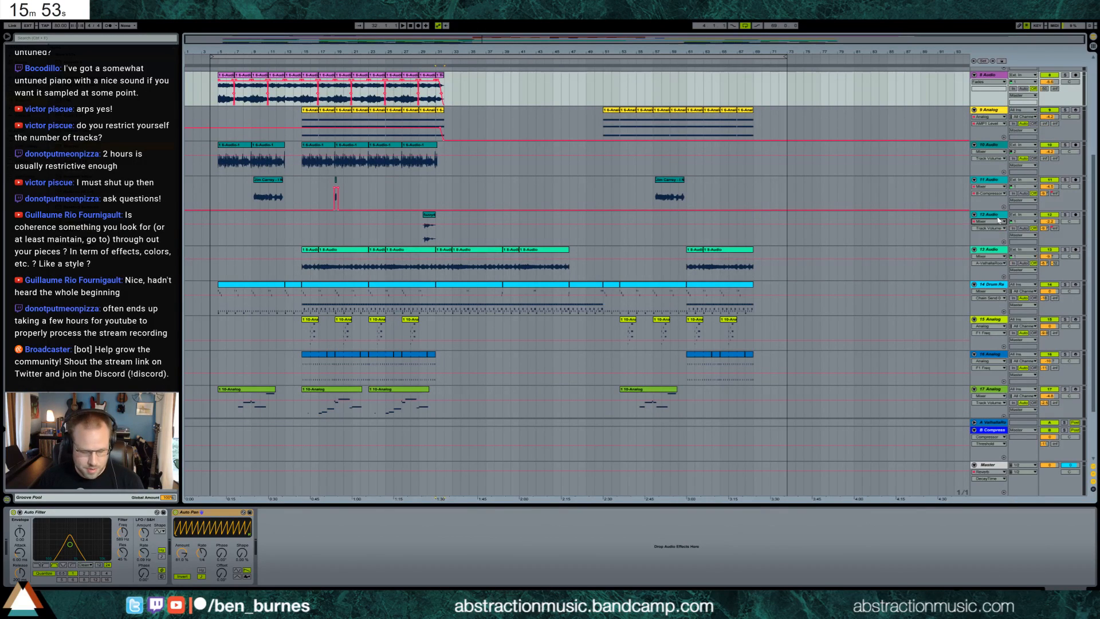
pyautogui.hotkey('ctrl', 't')
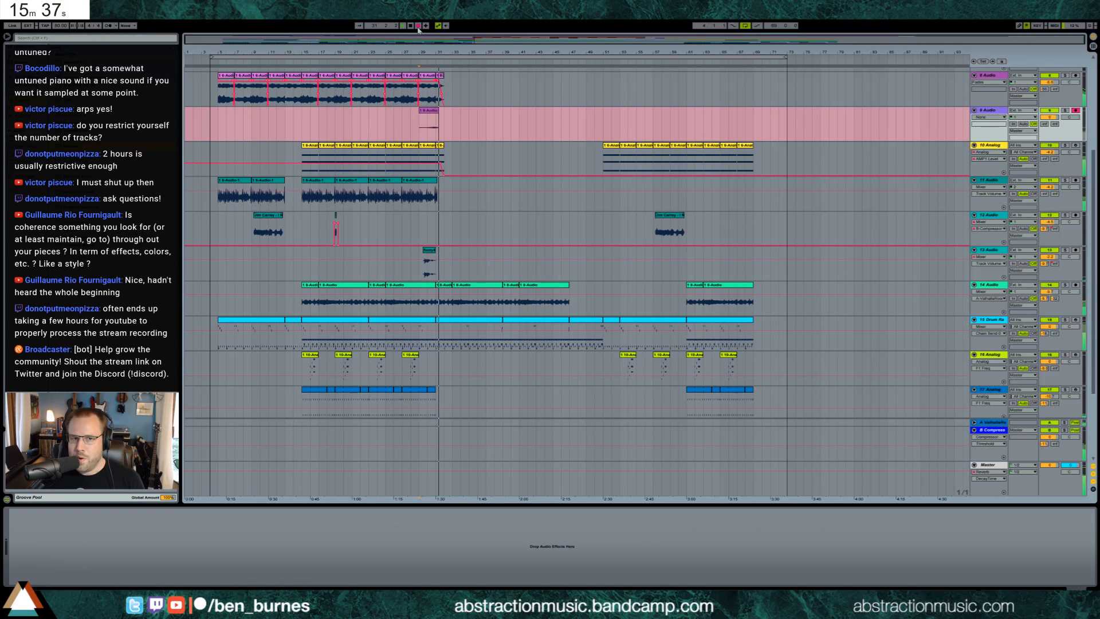
pyautogui.click(418, 26)
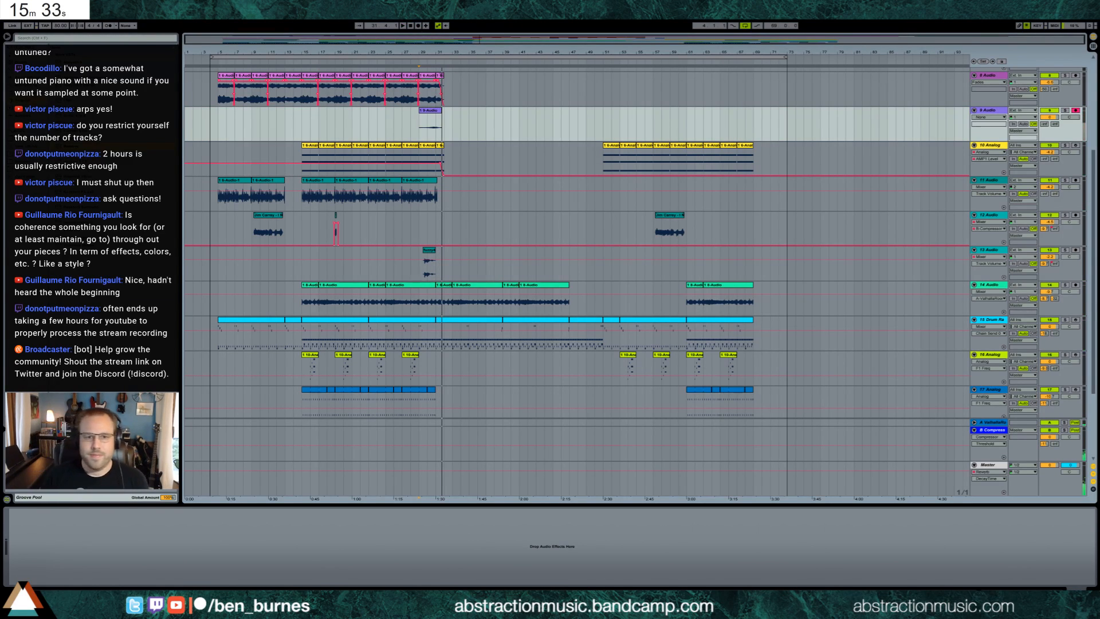
# Step: Fit the recorded clip from just before bar 29 to just after bar 31 with fades at both ends, and open it
pyautogui.moveTo(474, 36); pyautogui.dragTo(390, 165)
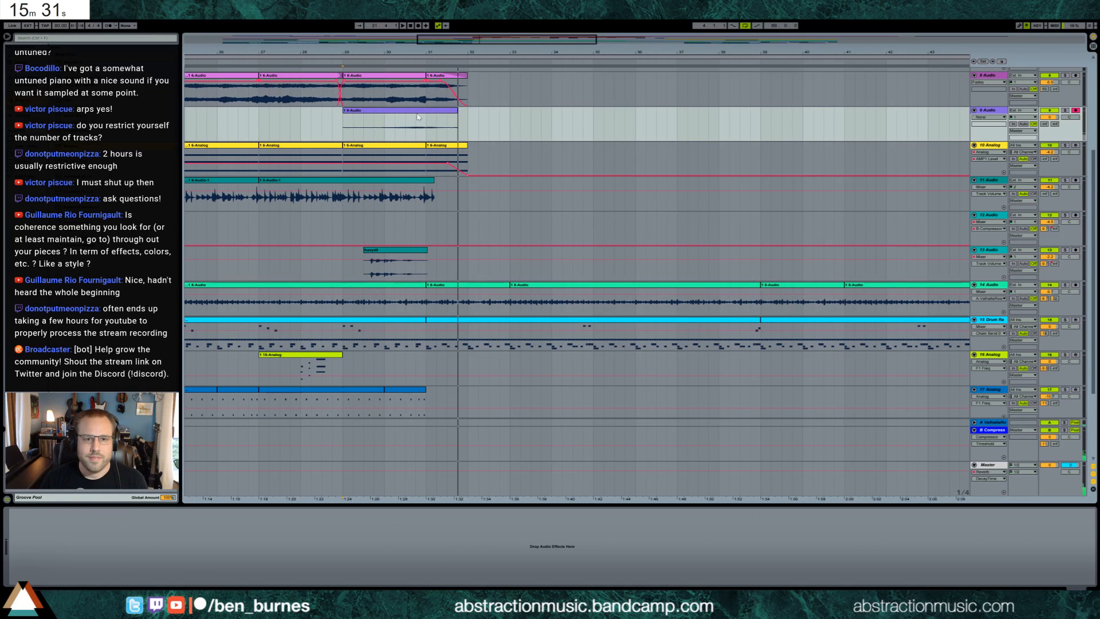
pyautogui.moveTo(410, 114); pyautogui.dragTo(437, 112)
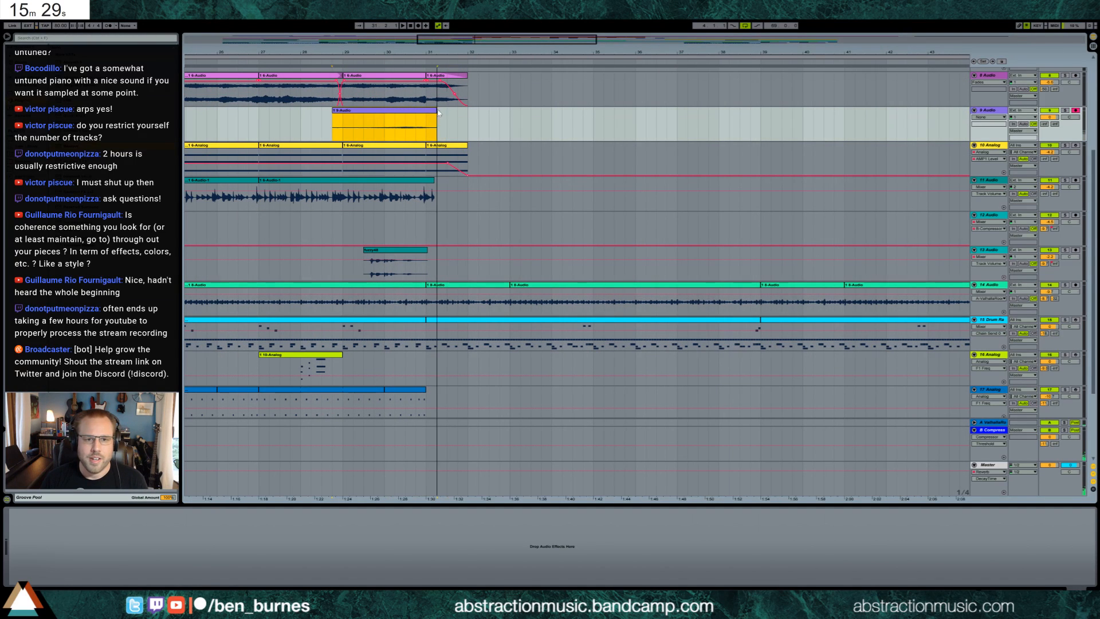
pyautogui.click(425, 119)
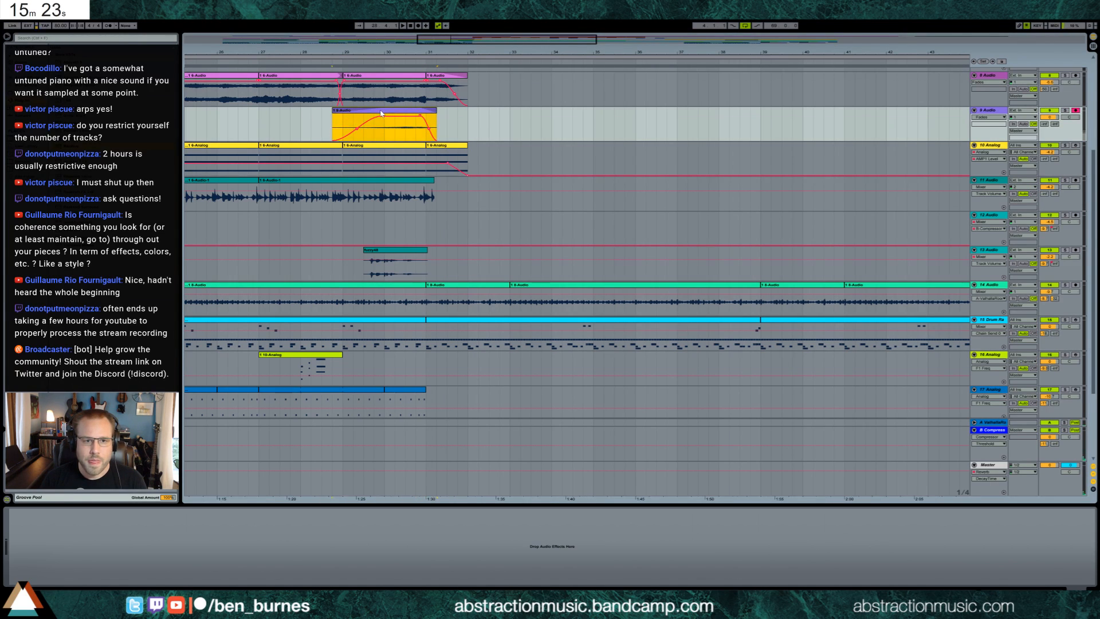
pyautogui.doubleClick(414, 114)
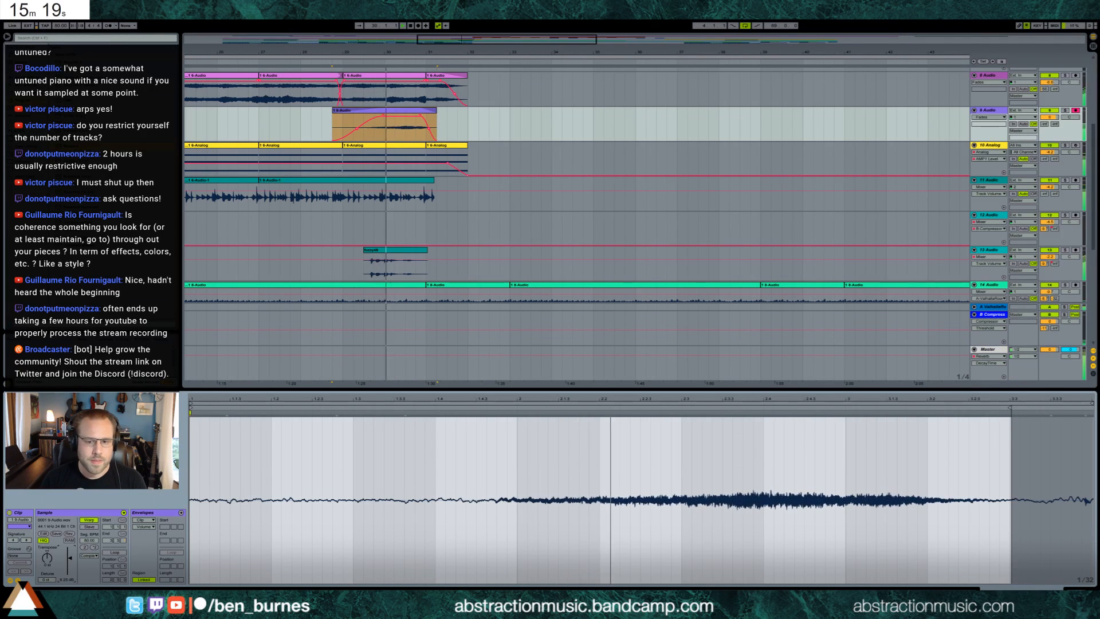
# Step: Raise both send levels on the purple 9 Audio track during playback
pyautogui.moveTo(1045, 124); pyautogui.dragTo(1044, 74)
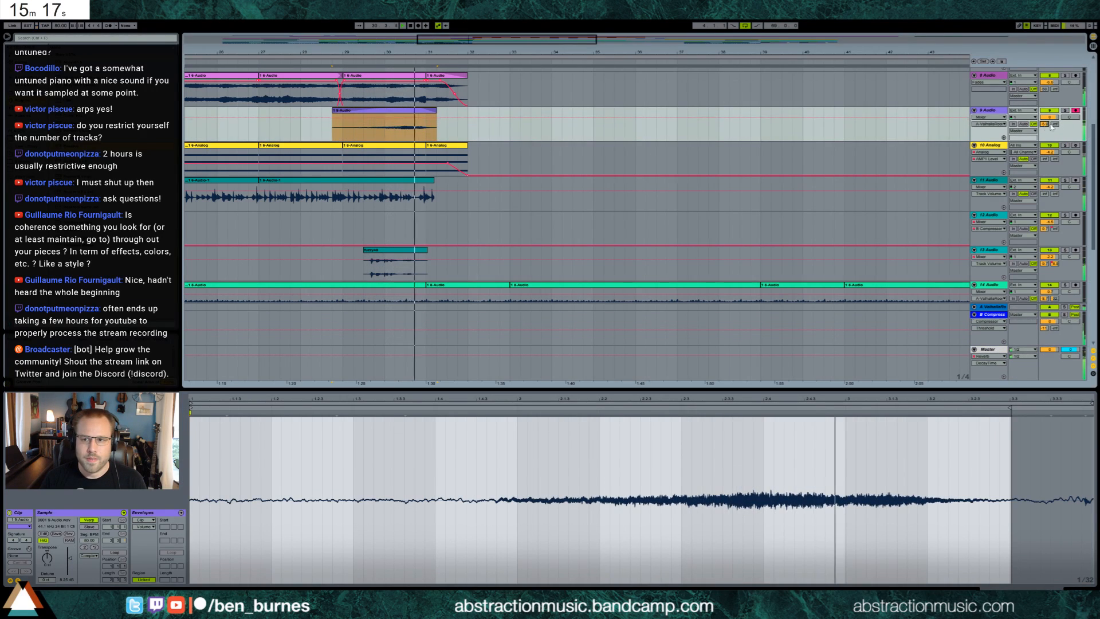
pyautogui.moveTo(1054, 124); pyautogui.dragTo(1054, 110)
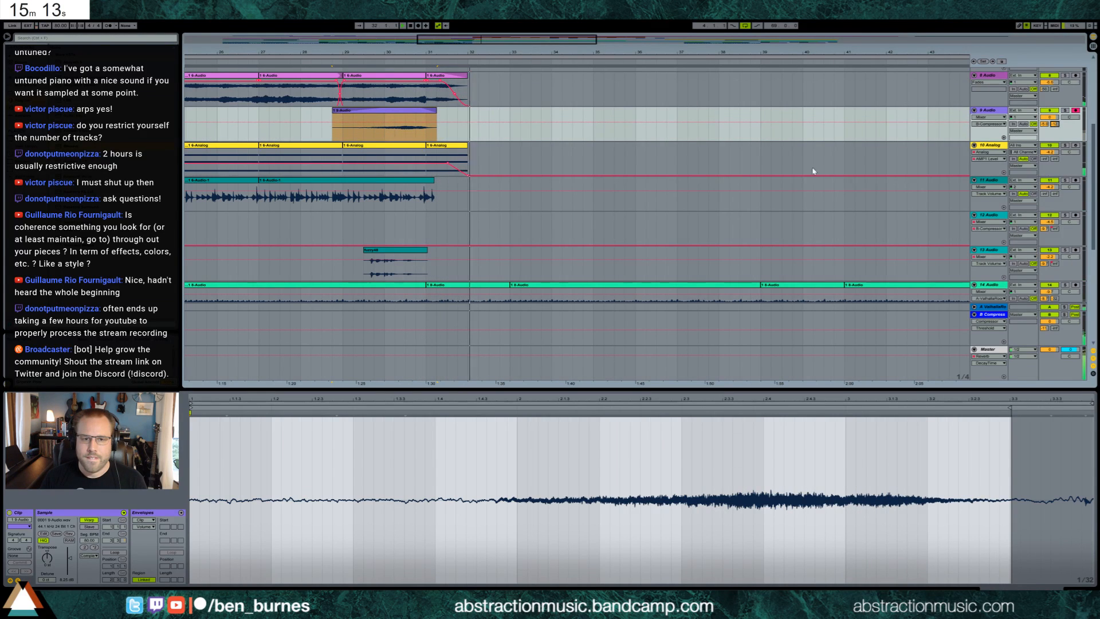
# Step: Stretch the last yellow Analog clip's AMP1 fade so it ends at bar 33, and bend it into a curve
pyautogui.click(497, 172)
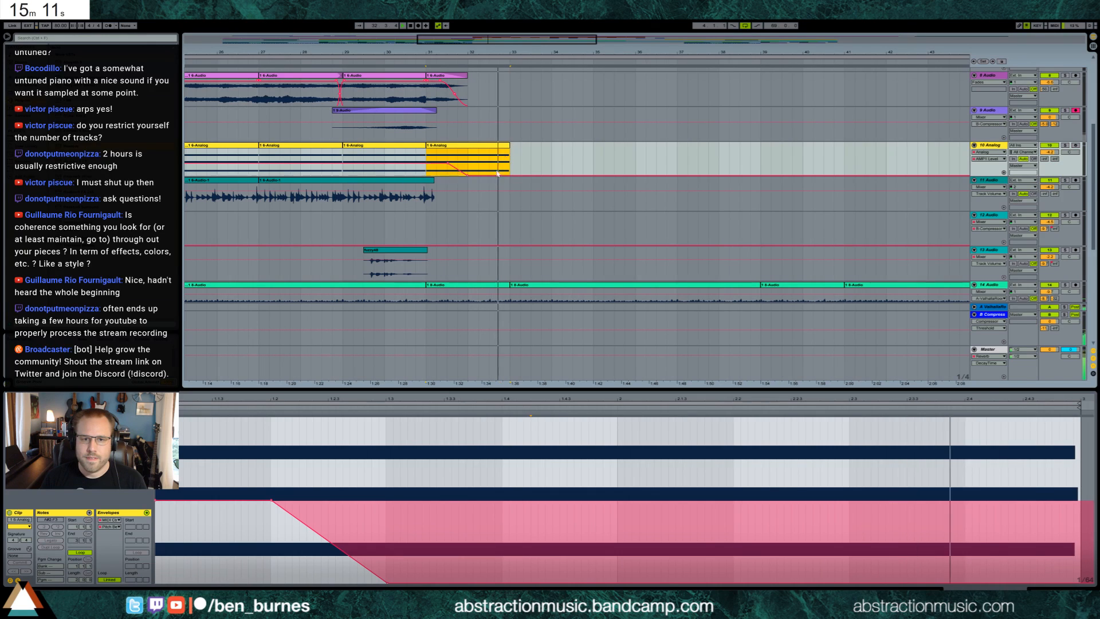
pyautogui.click(467, 175)
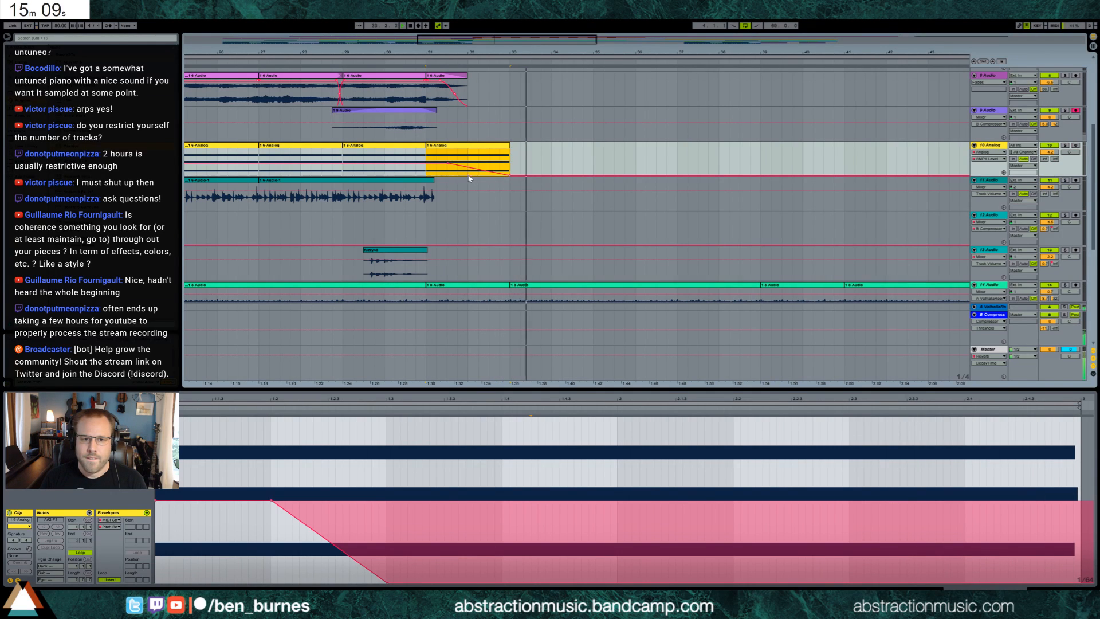
pyautogui.moveTo(467, 168); pyautogui.dragTo(468, 164)
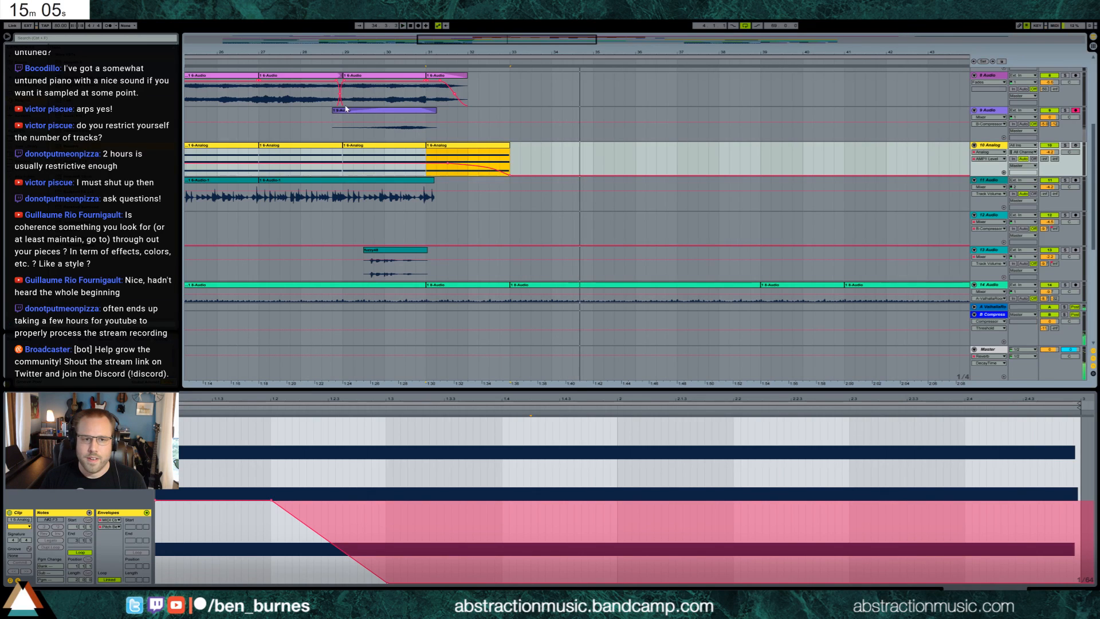
# Step: Play from the start of the purple 9 Audio clip and trim its beginning to bar 29
pyautogui.click(332, 129)
pyautogui.press('space')
pyautogui.moveTo(334, 110); pyautogui.dragTo(343, 110)
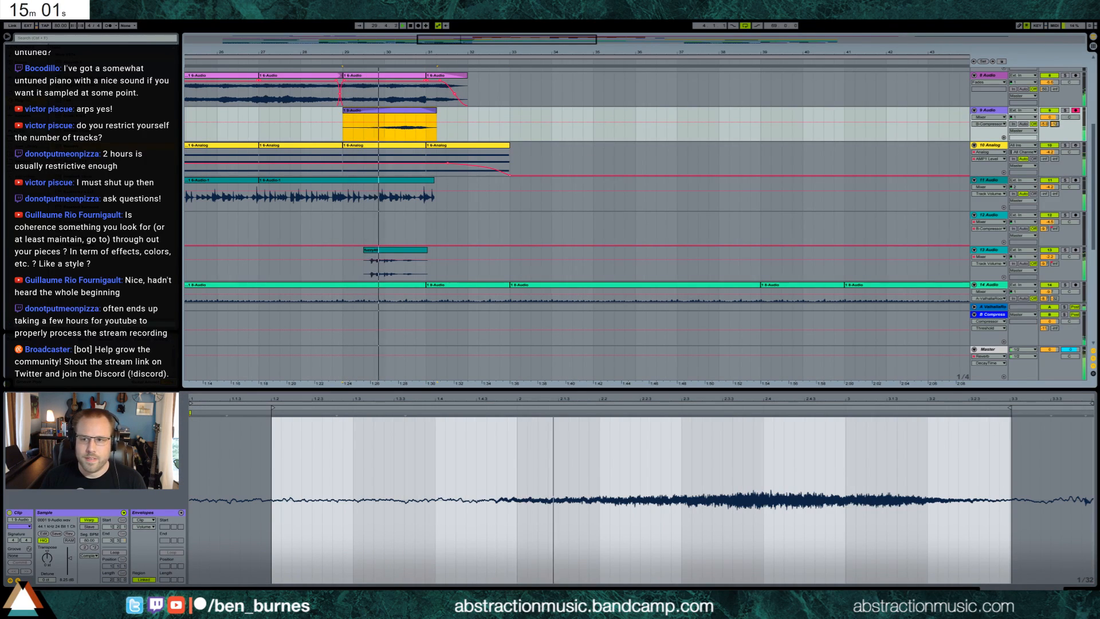
# Step: Readjust both send levels on the 9 Audio track while the transition plays, and show the track's effects
pyautogui.moveTo(1055, 124); pyautogui.dragTo(1054, 121)
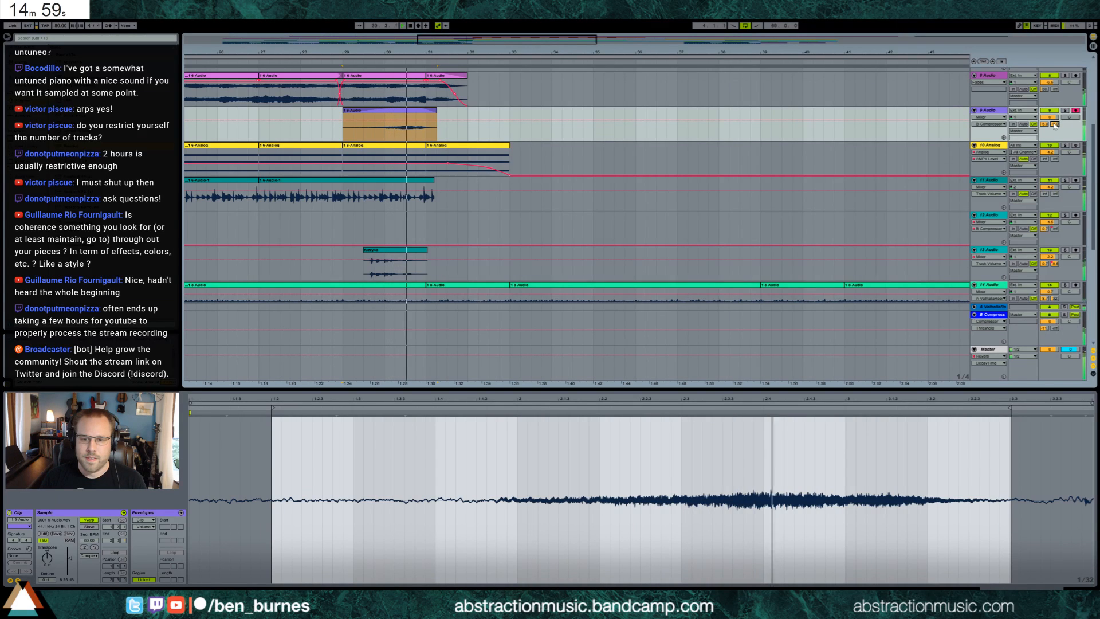
pyautogui.moveTo(1055, 124); pyautogui.dragTo(1055, 128)
pyautogui.moveTo(1047, 125); pyautogui.dragTo(1054, 129)
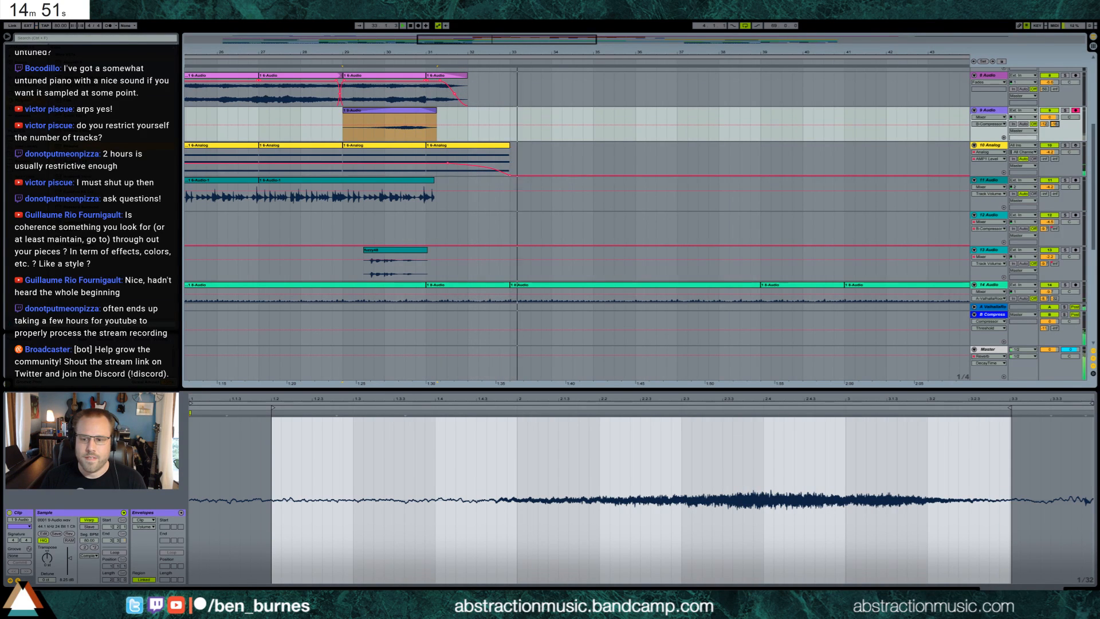
pyautogui.click(1076, 589)
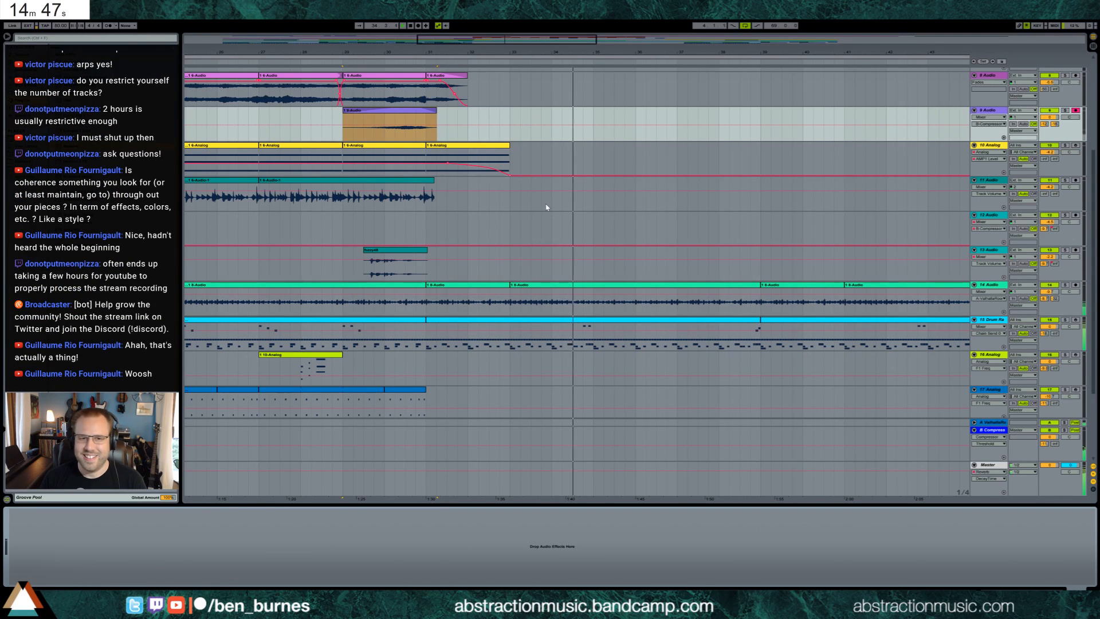
# Step: Copy the first BB_DefaultPiano clip to bar 53 and duplicate it once directly behind the copy
pyautogui.moveTo(520, 52); pyautogui.dragTo(455, 14)
pyautogui.scroll(4, 496, 239)
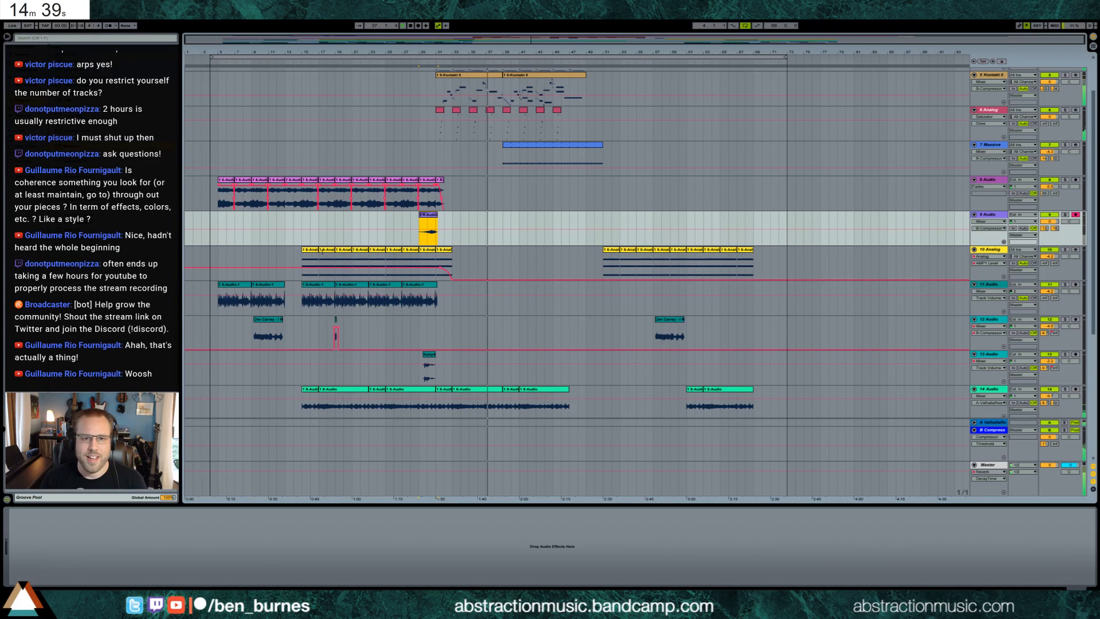
pyautogui.scroll(3, 478, 264)
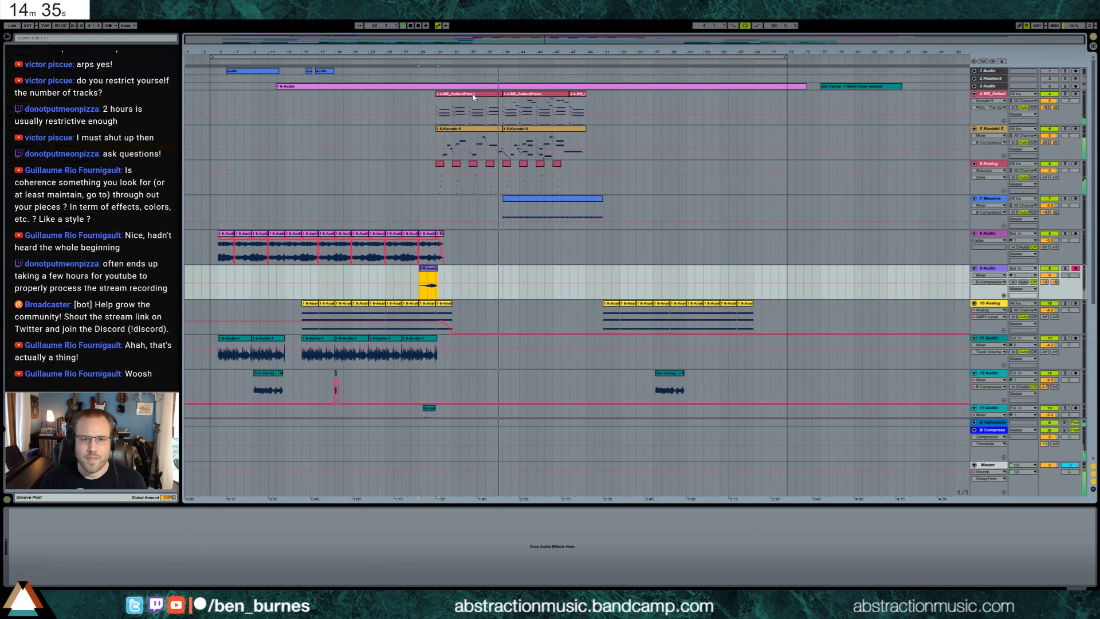
pyautogui.click(473, 97)
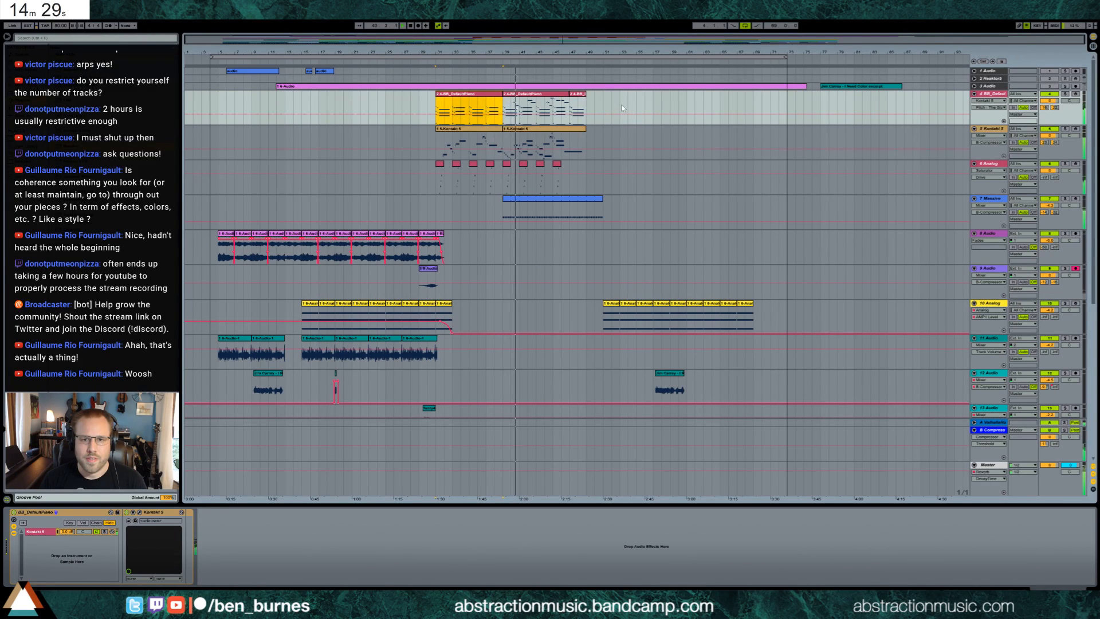
pyautogui.click(624, 109)
pyautogui.hotkey('ctrl', 'v')
pyautogui.hotkey('ctrl', 'd')
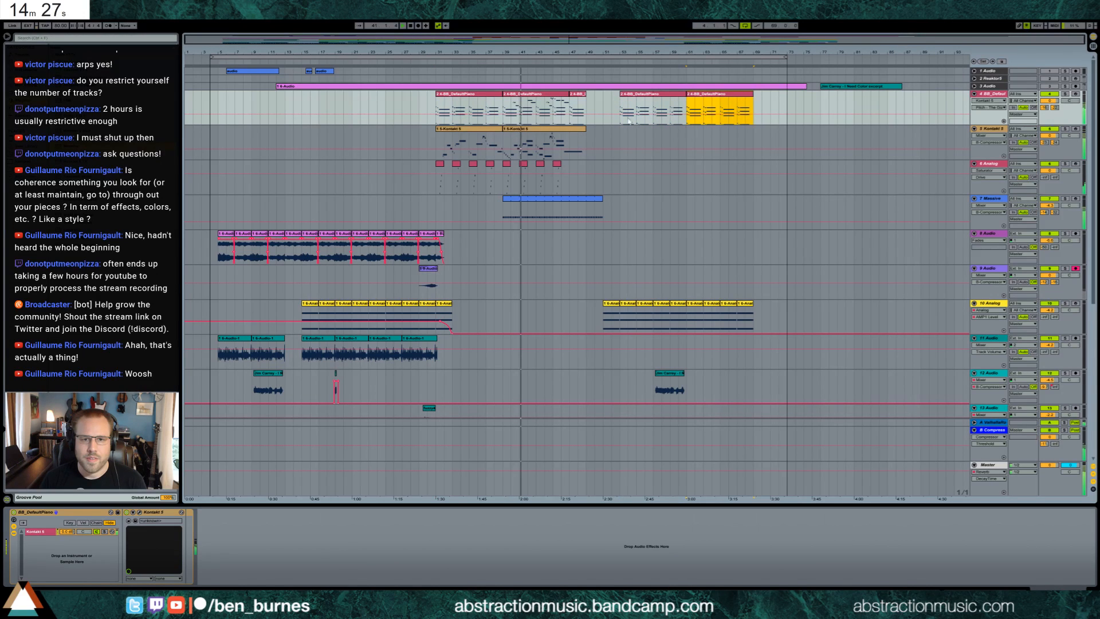
# Step: Replace the piano clip at bar 61 with a copy of the second BB_DefaultPiano clip
pyautogui.click(525, 95)
pyautogui.hotkey('ctrl', 'c')
pyautogui.click(689, 110)
pyautogui.hotkey('ctrl', 'v')
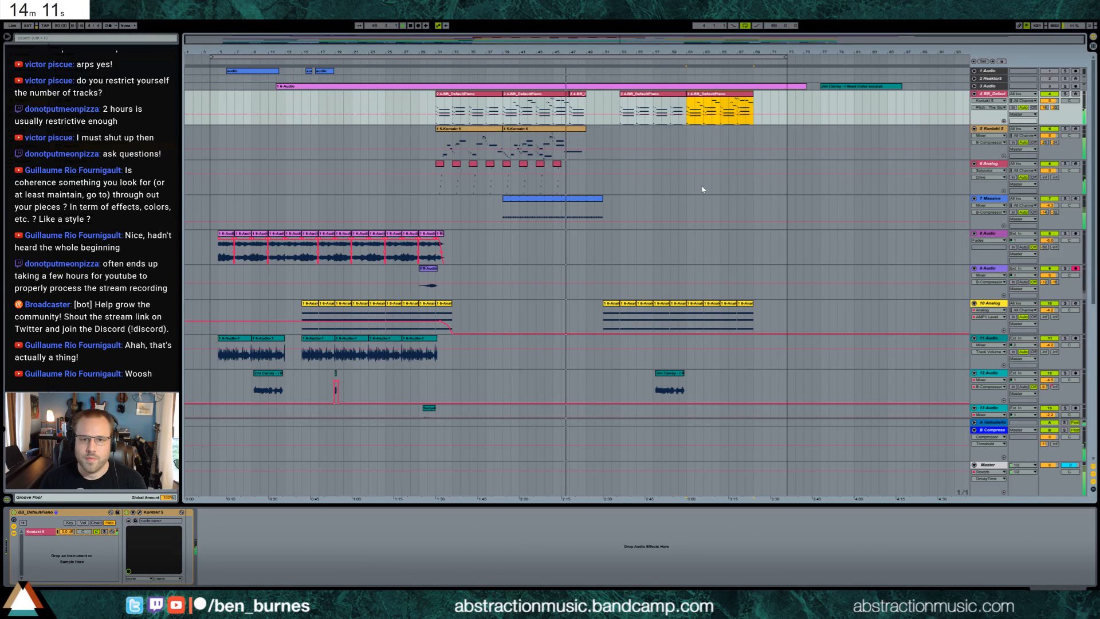
# Step: Move the start of the long final note in the second Kontakt clip slightly earlier, and close the note editor
pyautogui.doubleClick(575, 138)
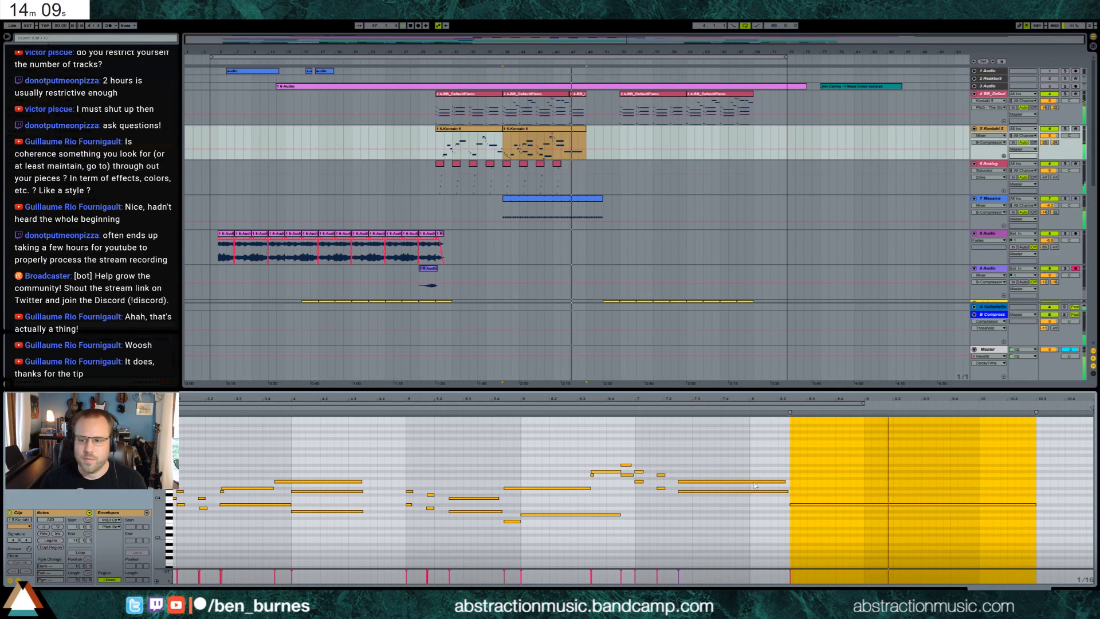
pyautogui.click(789, 510)
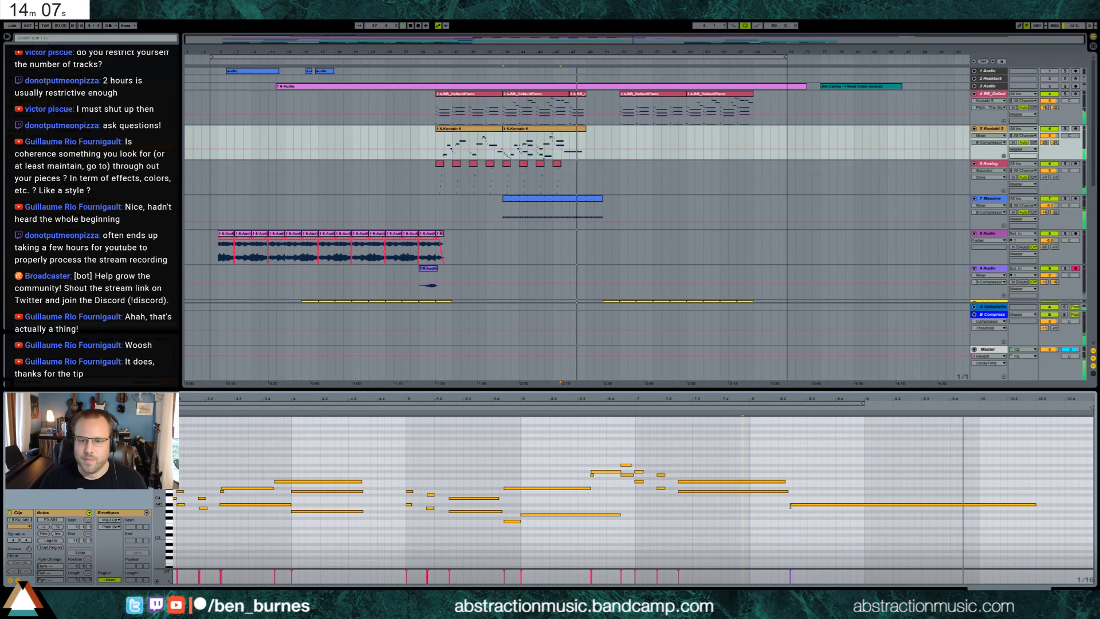
pyautogui.moveTo(788, 507); pyautogui.dragTo(784, 505)
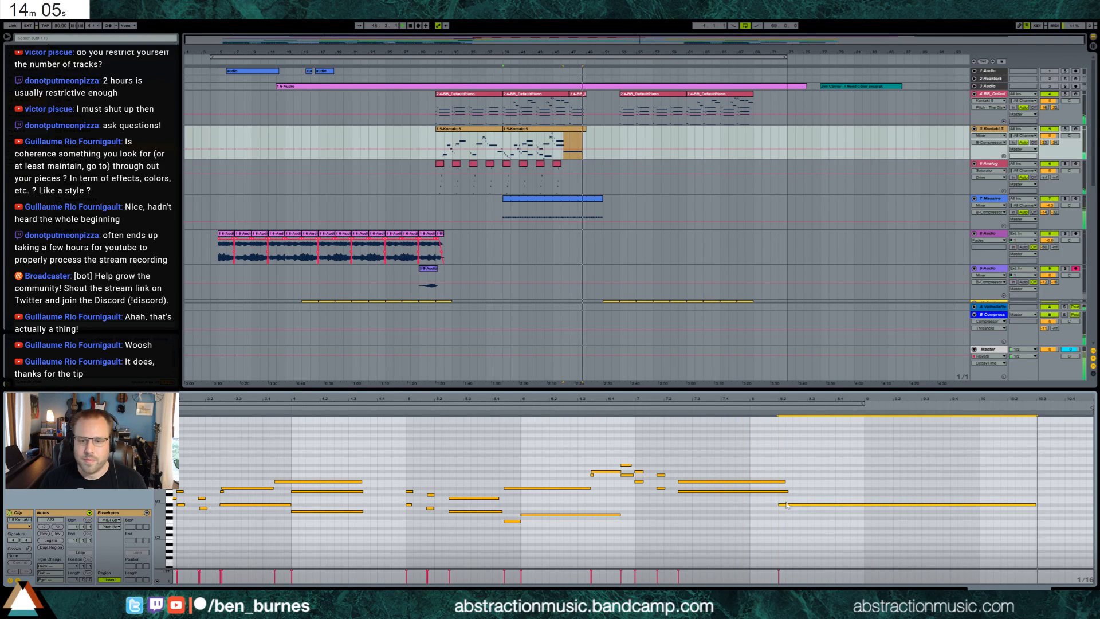
pyautogui.moveTo(777, 473); pyautogui.dragTo(779, 491)
pyautogui.click(821, 489)
pyautogui.hotkey('shift', 'Tab')
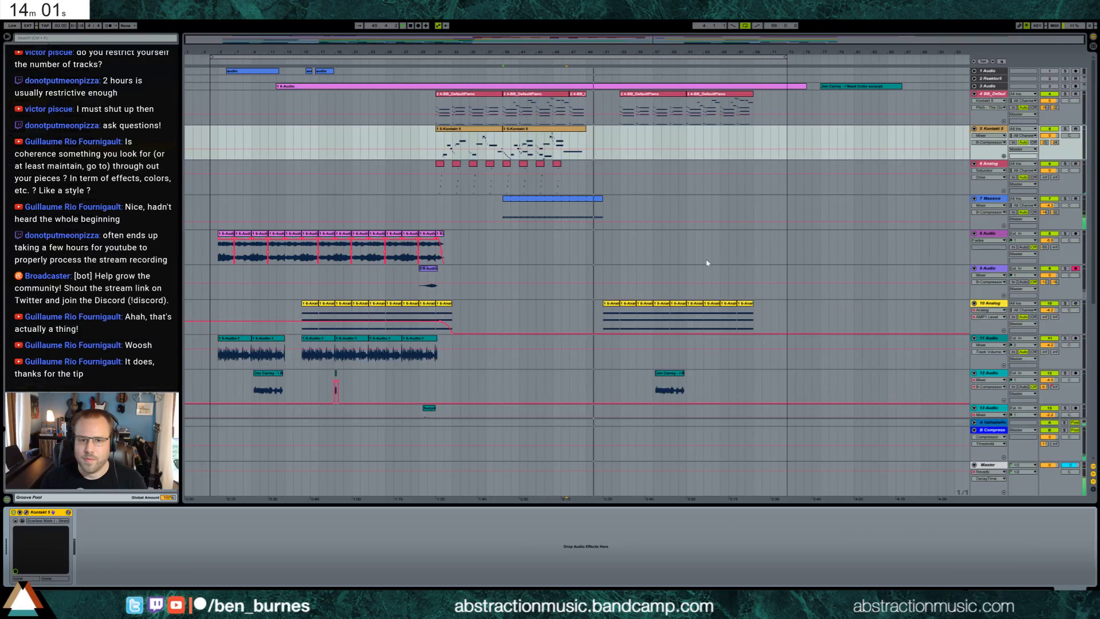
# Step: Place a copy of the purple 9 Audio clip at bar 49, leading into the yellow Analog clips
pyautogui.scroll(-6, 725, 338)
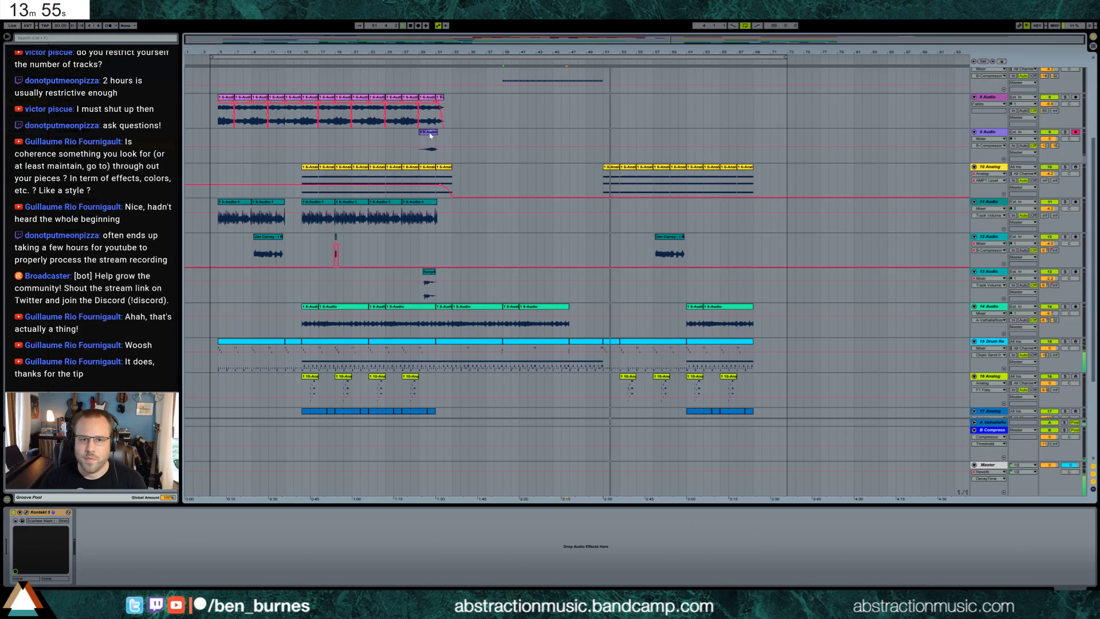
pyautogui.moveTo(430, 133); pyautogui.dragTo(598, 129)
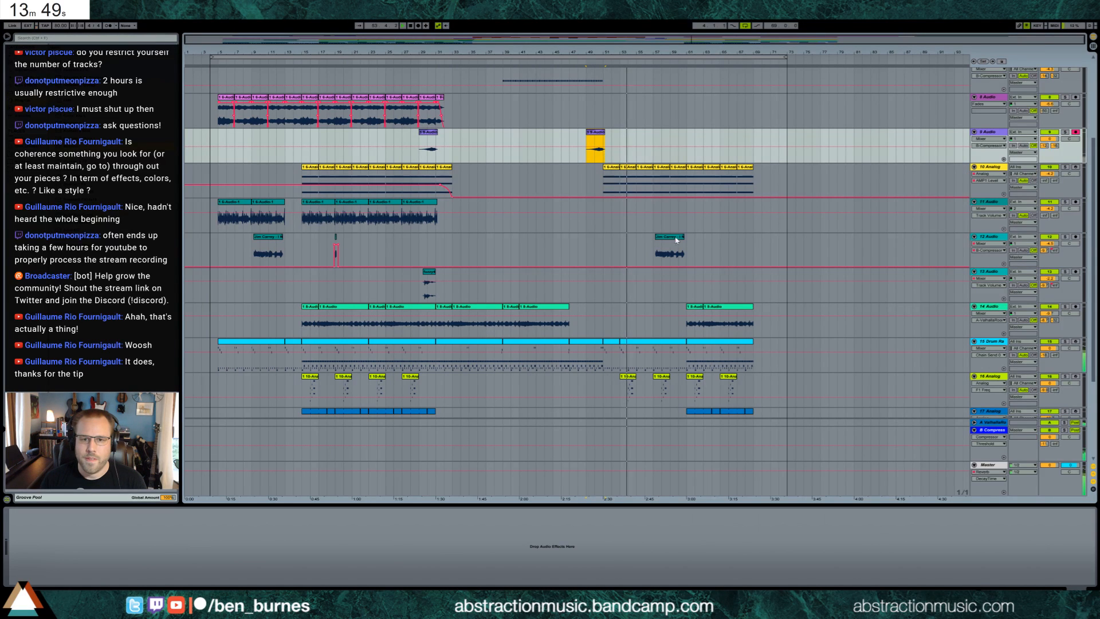
# Step: Move the 19 Analog clip from bar 53 back to bar 51 and delete the clip after it
pyautogui.scroll(-5, 717, 346)
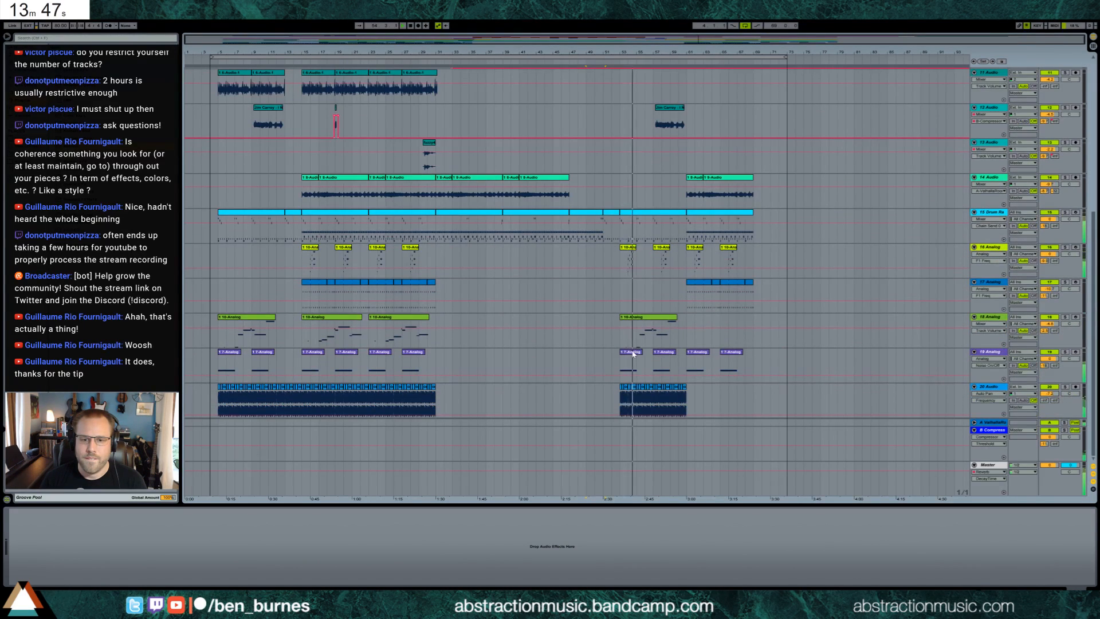
pyautogui.moveTo(632, 354); pyautogui.dragTo(616, 354)
pyautogui.click(672, 353)
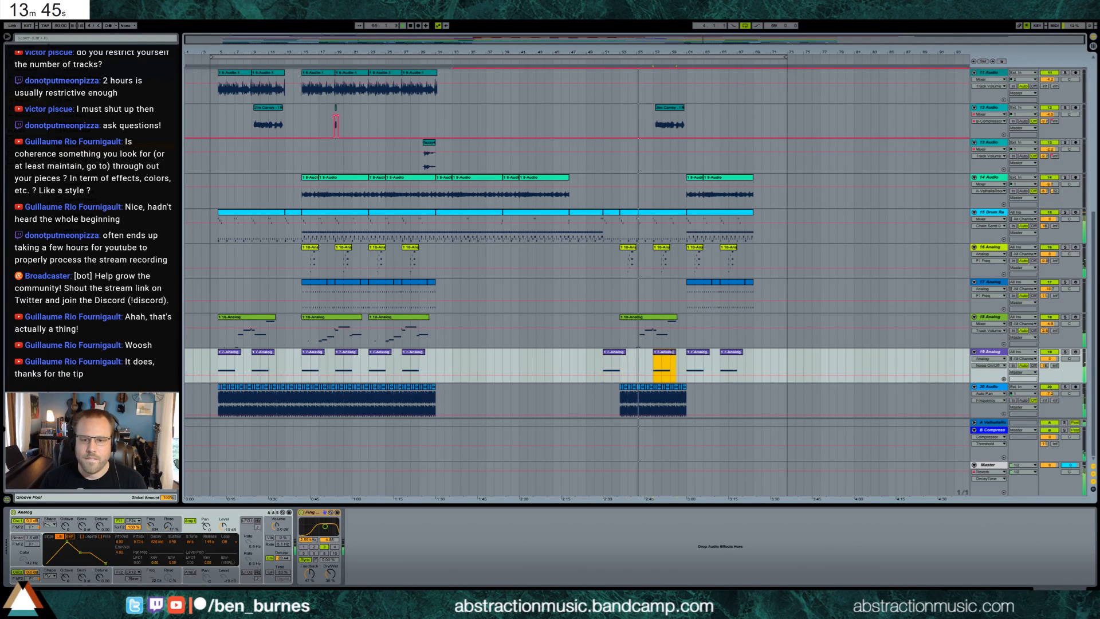
pyautogui.press('Delete')
# Step: Delete the four 16 Analog clips from bar 53 onward
pyautogui.click(630, 248)
pyautogui.keyDown('shift'); pyautogui.click(731, 248); pyautogui.keyUp('shift')
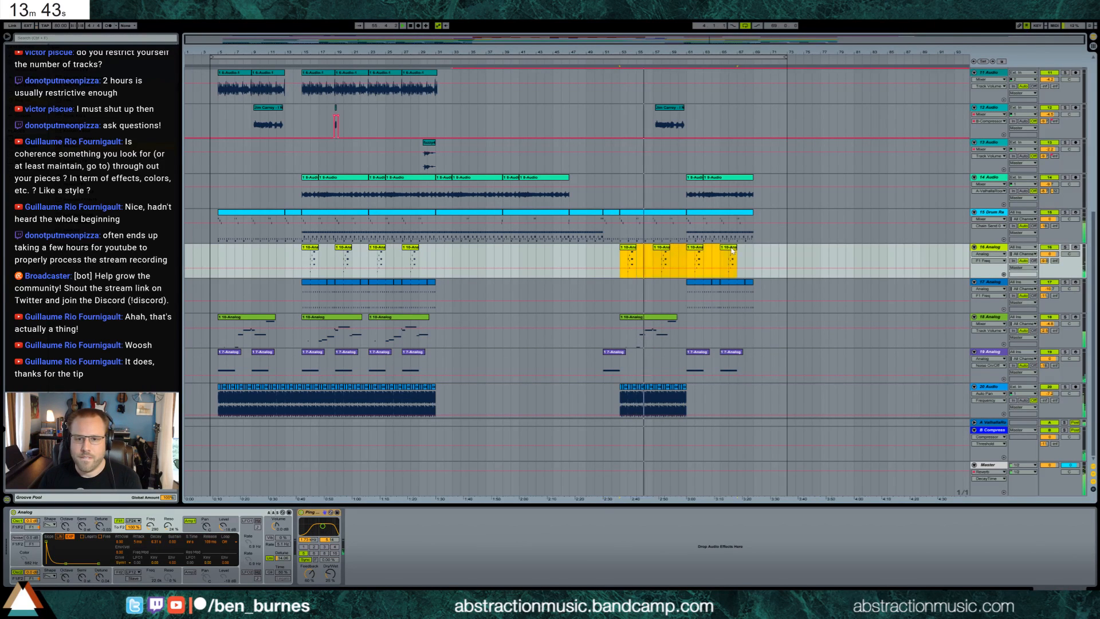
pyautogui.press('Delete')
# Step: Copy the second green 18 Analog clip to bar 61
pyautogui.click(398, 319)
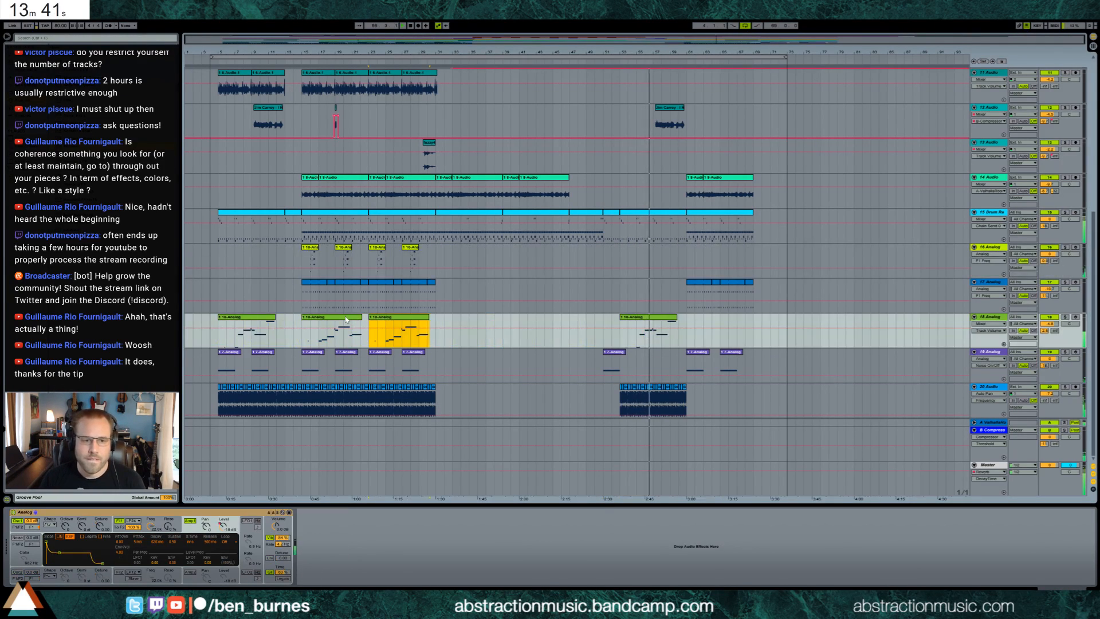
pyautogui.click(346, 320)
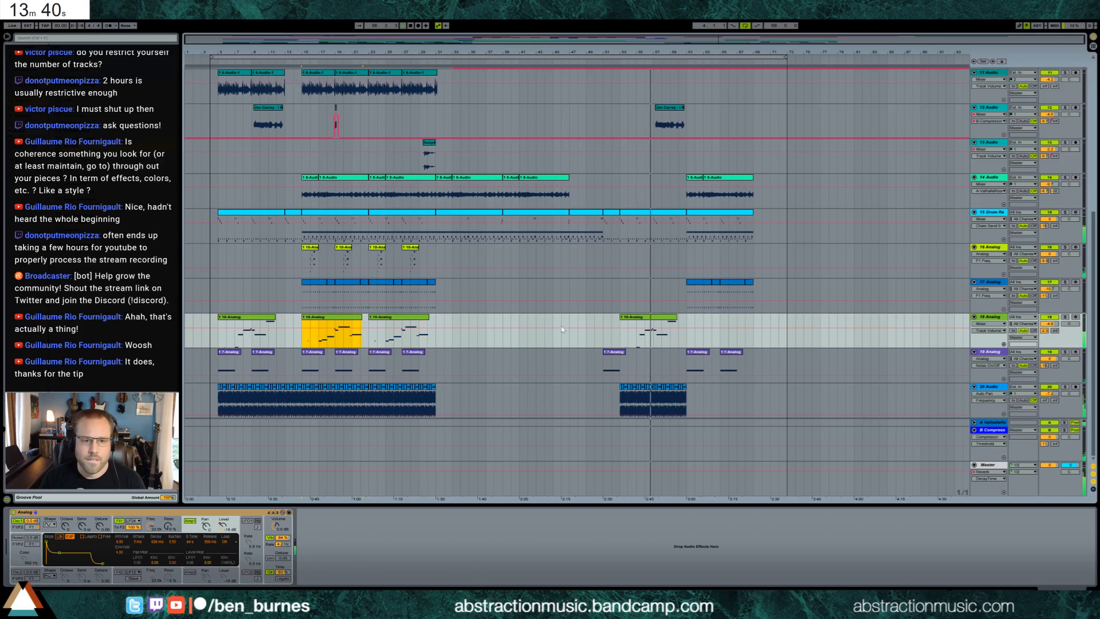
pyautogui.click(689, 340)
pyautogui.hotkey('ctrl', 'v')
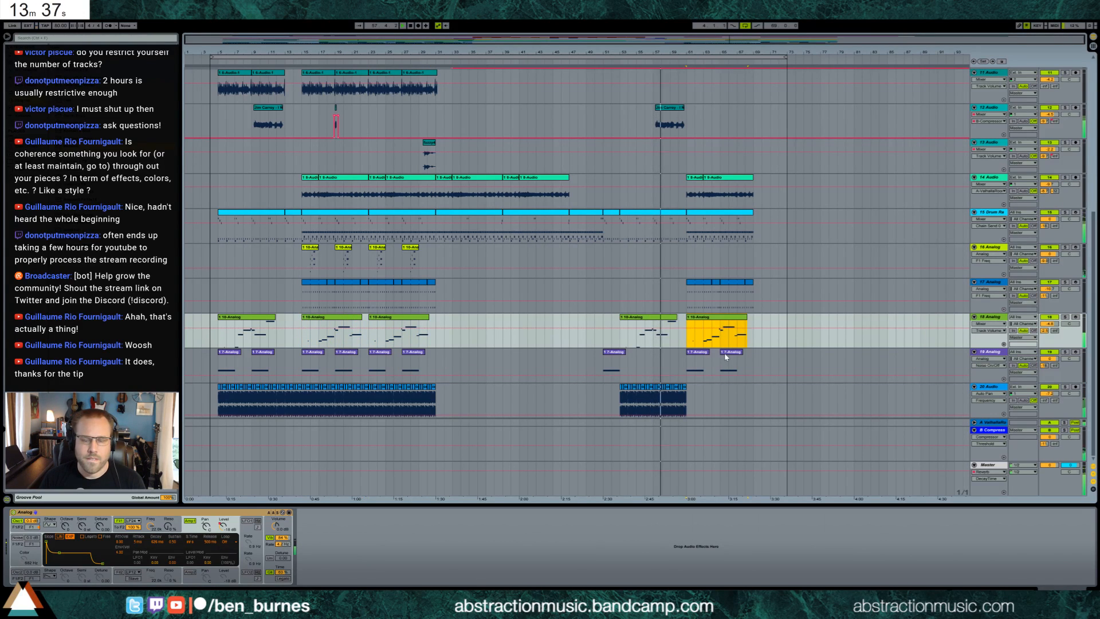
# Step: Listen through the later section and examine which tracks have clips from bar 51 to bar 69
pyautogui.scroll(3, 731, 355)
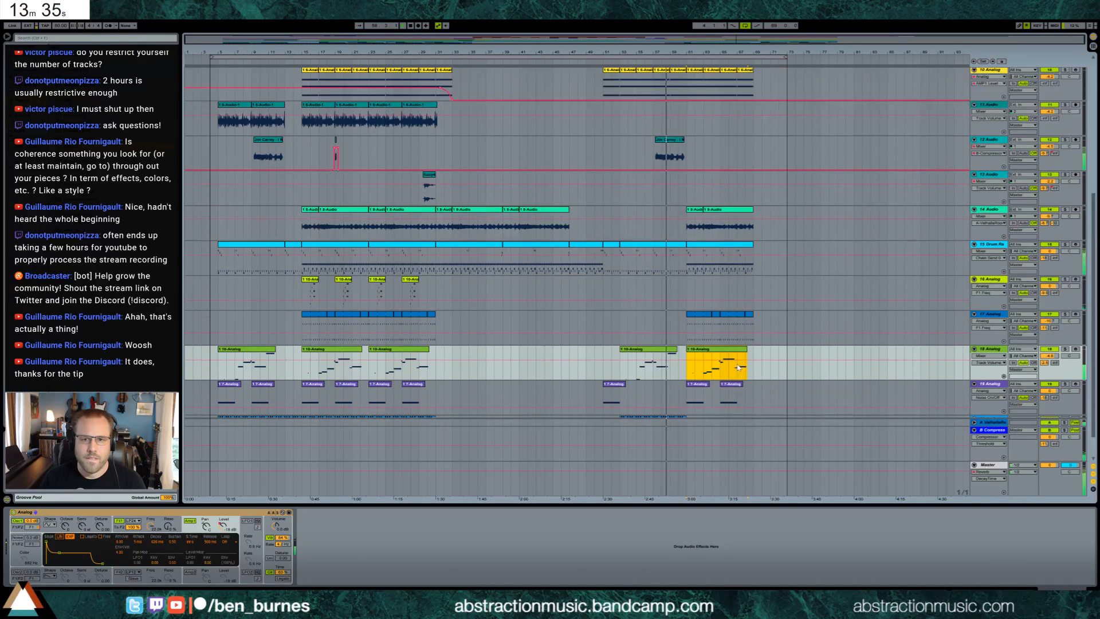
pyautogui.scroll(5, 748, 372)
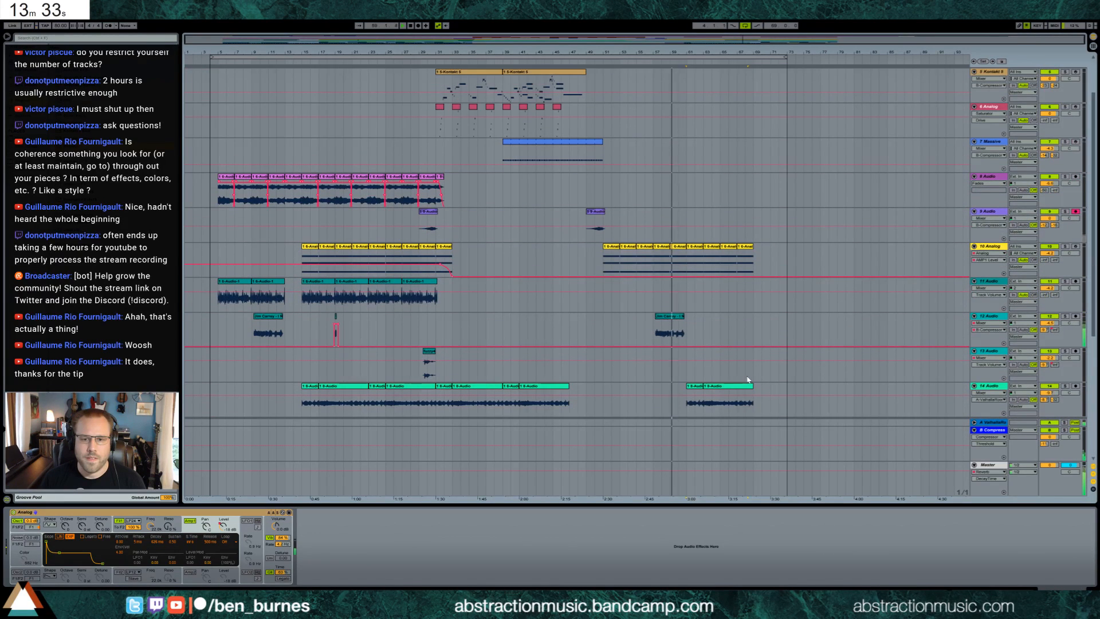
pyautogui.scroll(-3, 747, 380)
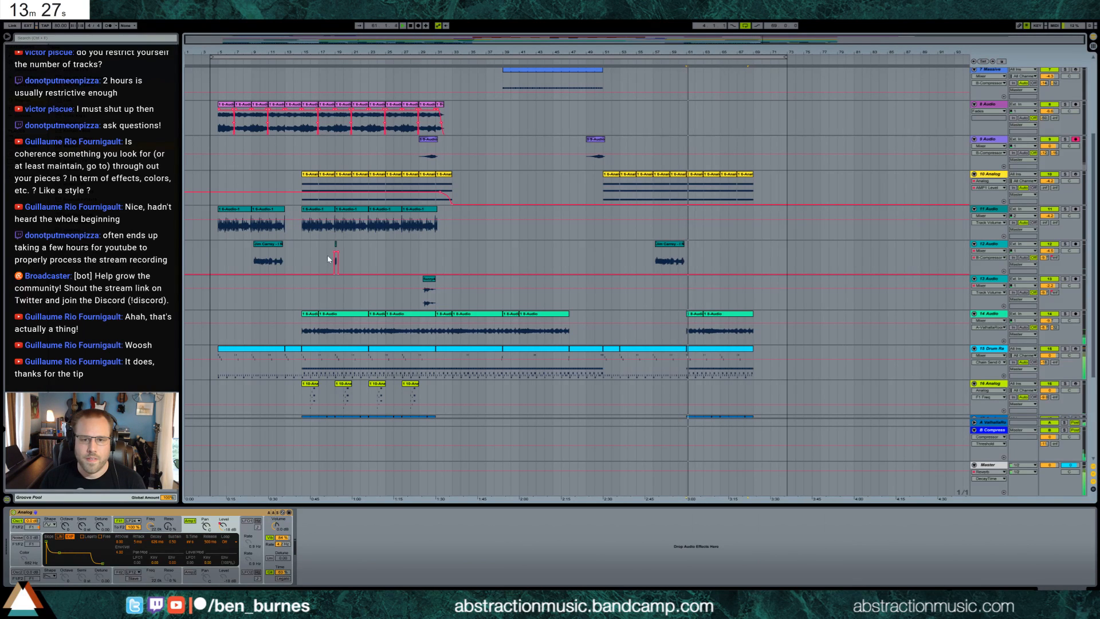
pyautogui.scroll(-3, 634, 315)
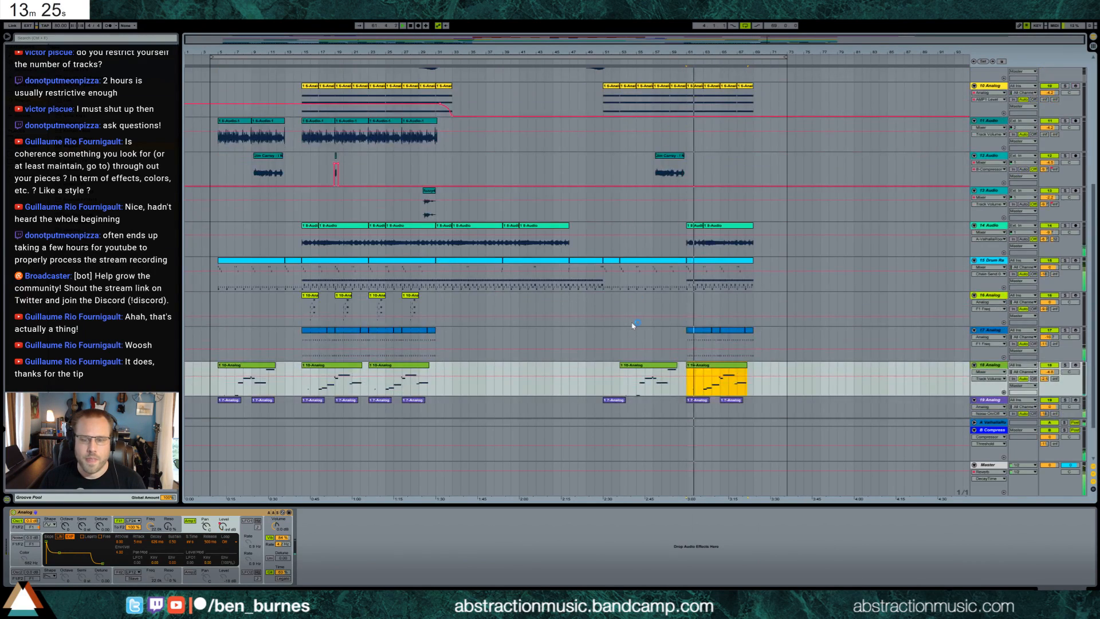
pyautogui.click(635, 347)
pyautogui.hotkey('ctrl', 'z')
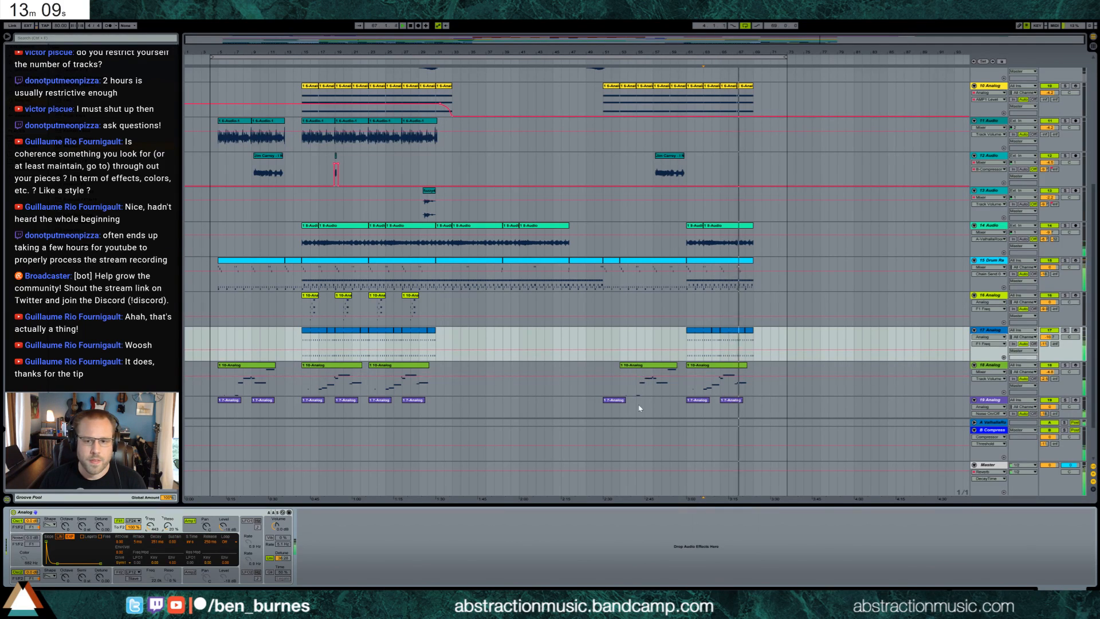
pyautogui.scroll(-1, 663, 404)
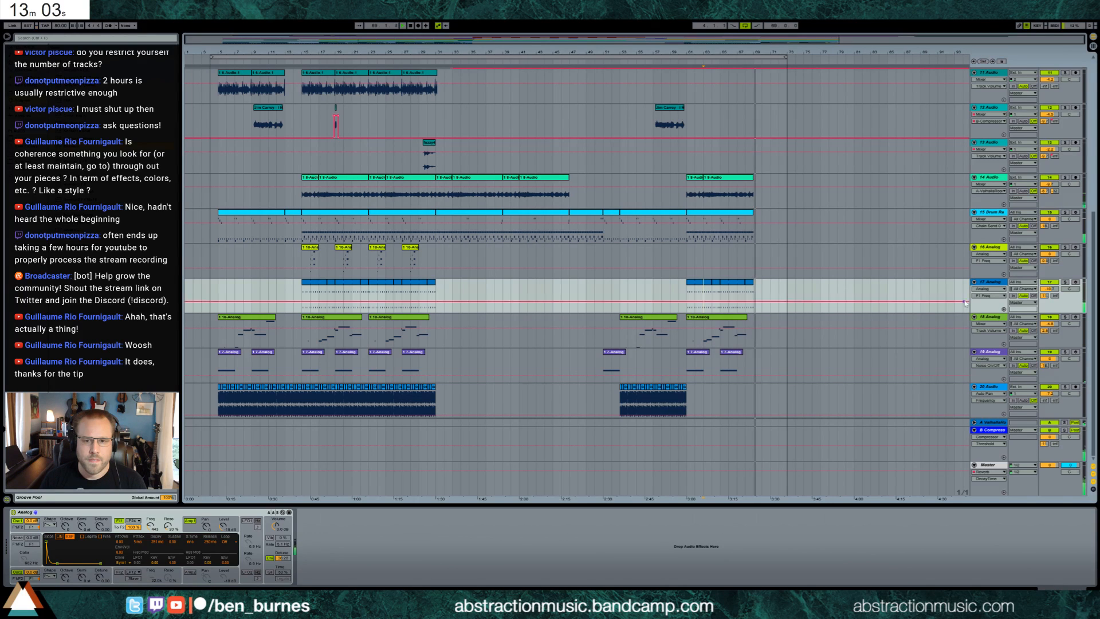
# Step: Duplicate bars 61 to 69 of all tracks above 20 Audio so the copy fills bars 69 to 77
pyautogui.moveTo(756, 364); pyautogui.dragTo(686, 60)
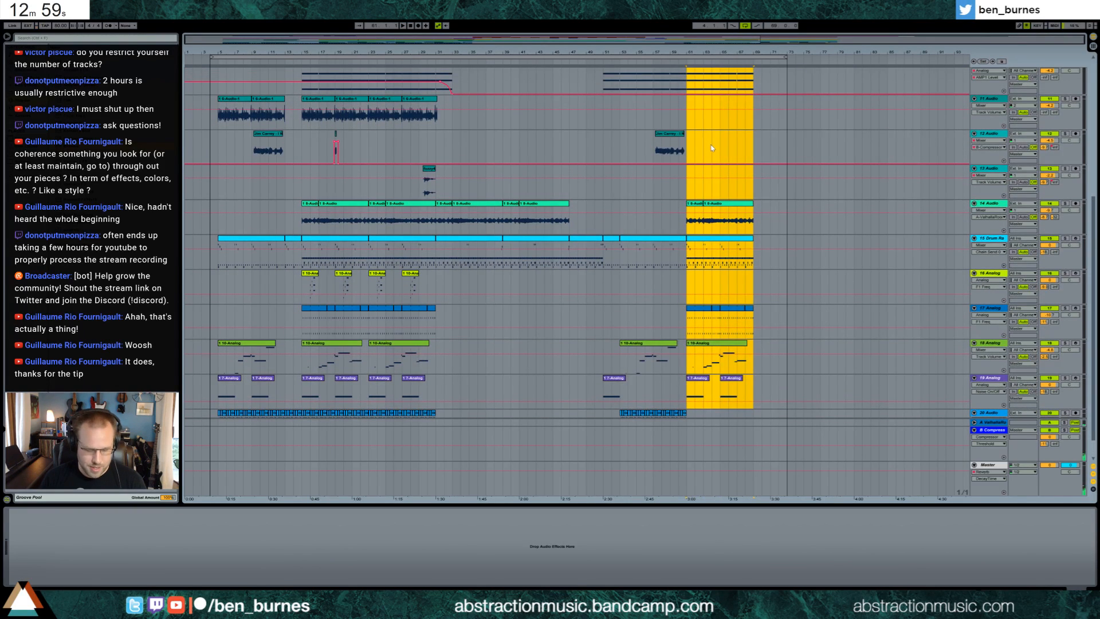
pyautogui.hotkey('ctrl', 'd')
pyautogui.scroll(5, 830, 339)
pyautogui.scroll(3, 824, 359)
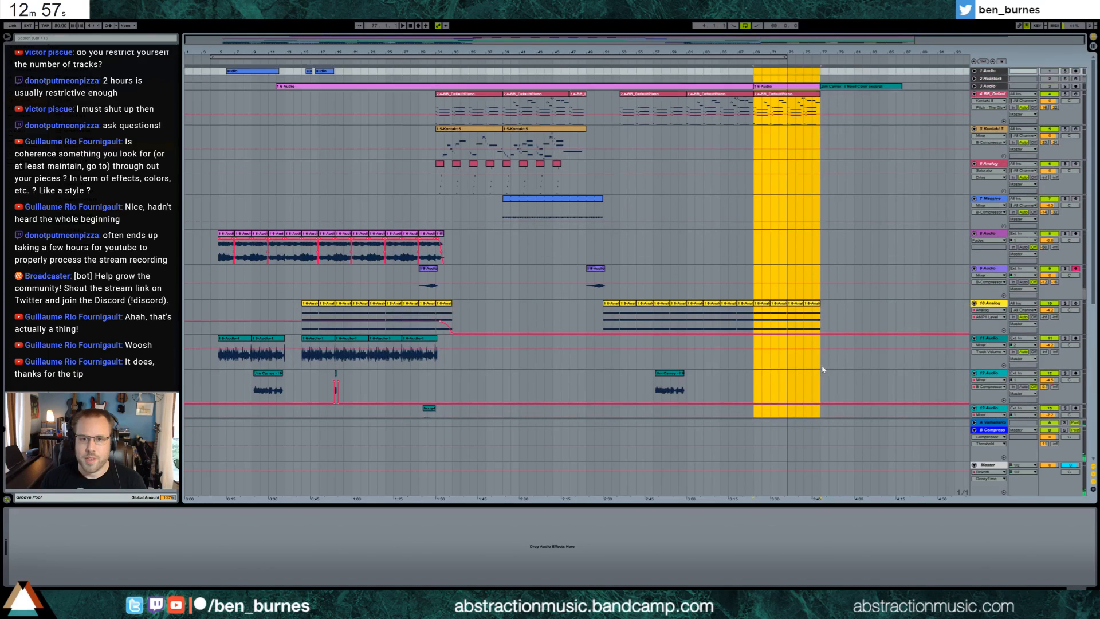
# Step: Extend the long pink clip on the 3 Audio track over its duplicate to about bar 75, and select the leftover piece
pyautogui.moveTo(752, 87); pyautogui.dragTo(817, 87)
pyautogui.click(814, 87)
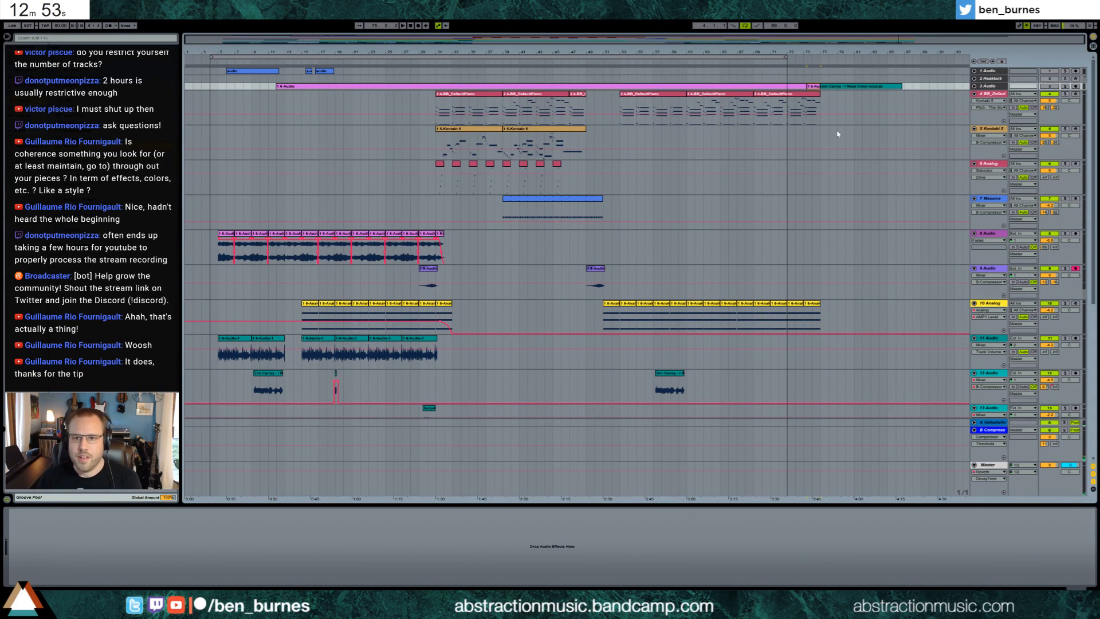
# Step: Automate the Master reverb's Dry/Wet to rise from fully dry just after bar 75 to 100% at bar 77, and play the ending
pyautogui.scroll(-8, 856, 240)
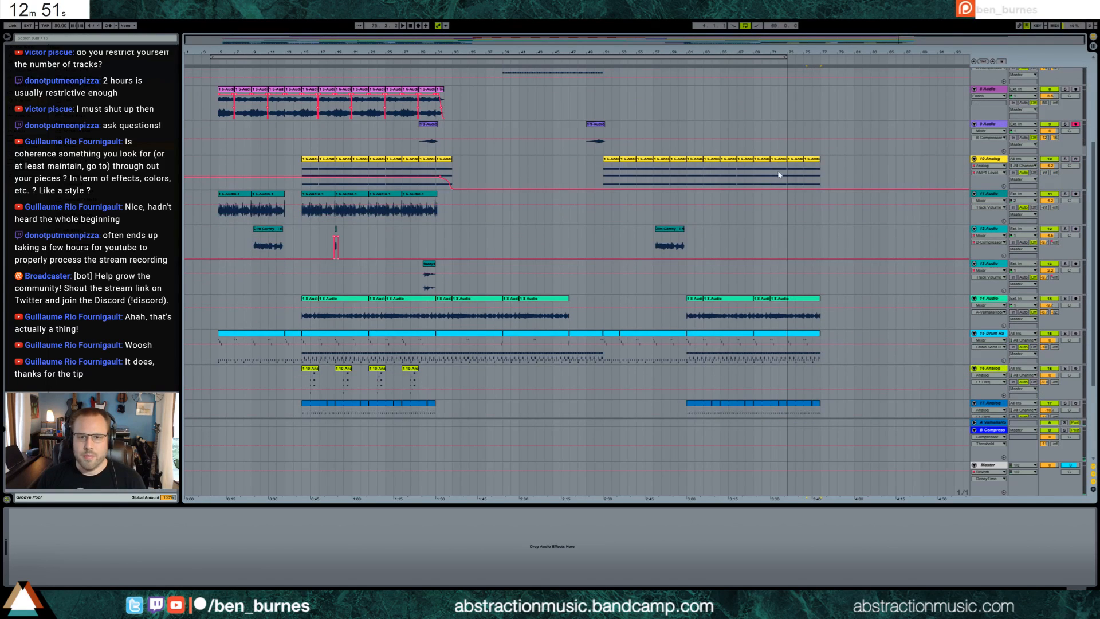
pyautogui.scroll(-2, 871, 247)
pyautogui.scroll(-5, 903, 309)
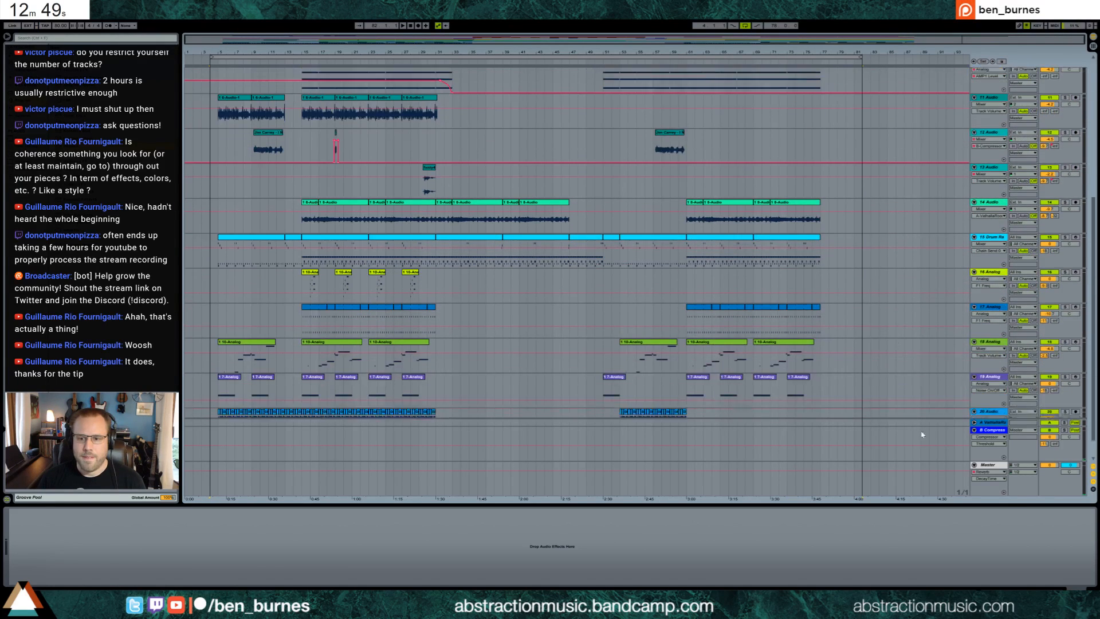
pyautogui.click(990, 467)
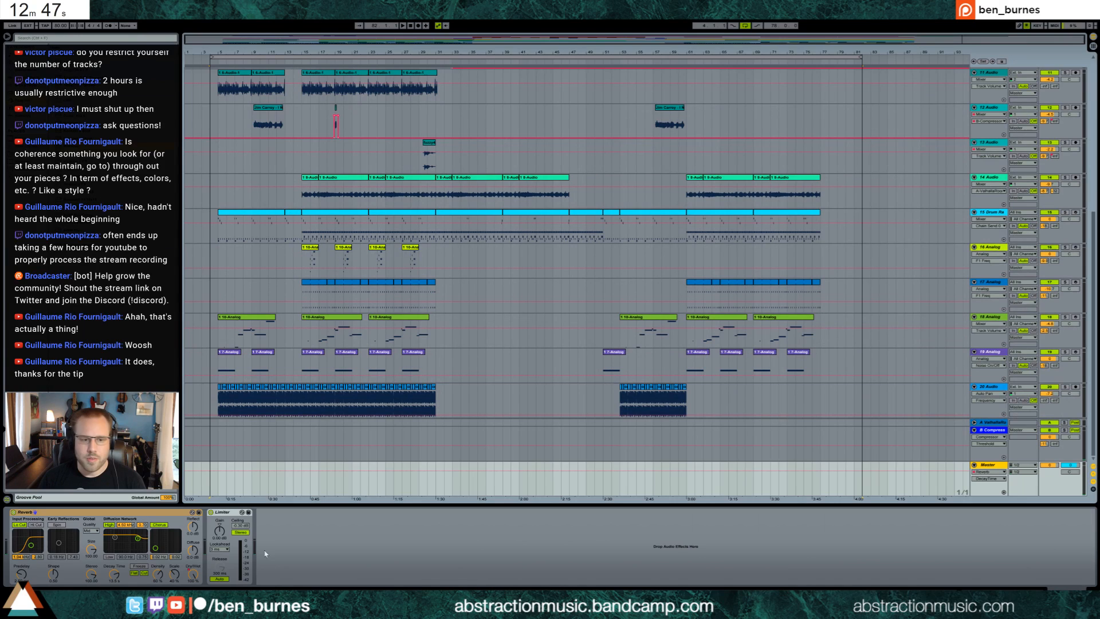
pyautogui.click(197, 574)
pyautogui.moveTo(755, 490); pyautogui.dragTo(735, 491)
pyautogui.press('Delete')
pyautogui.click(804, 487)
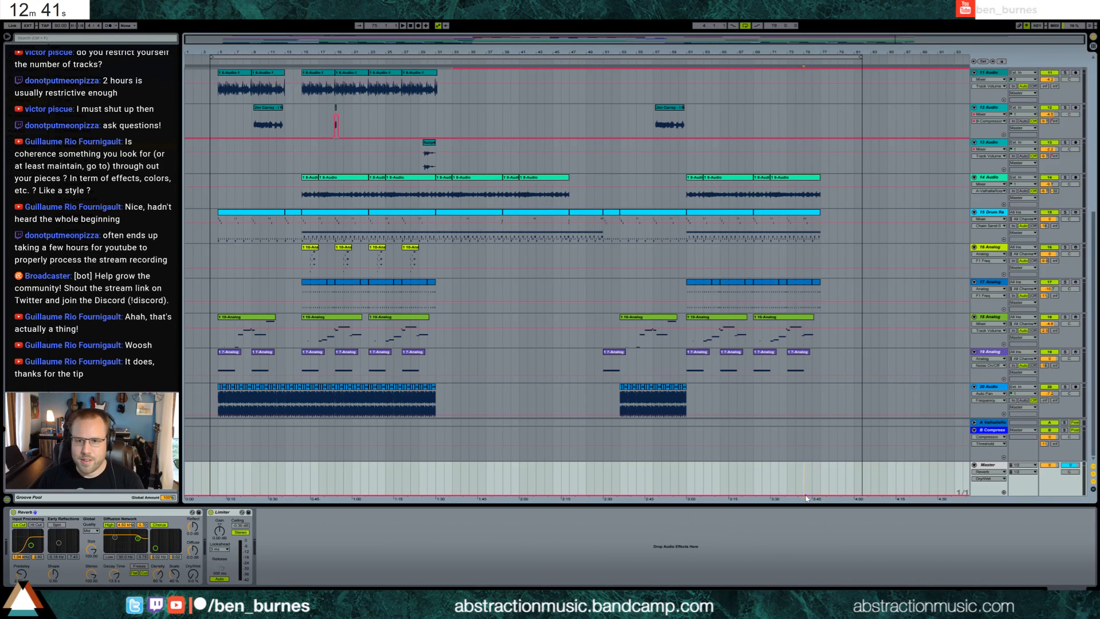
pyautogui.moveTo(807, 496); pyautogui.dragTo(820, 462)
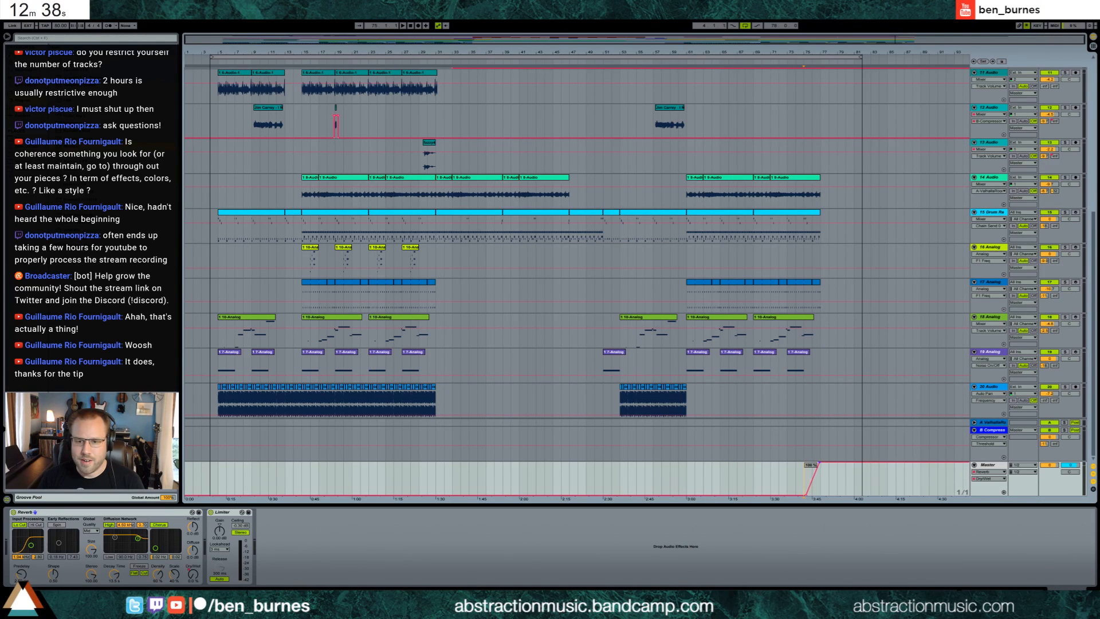
pyautogui.click(788, 61)
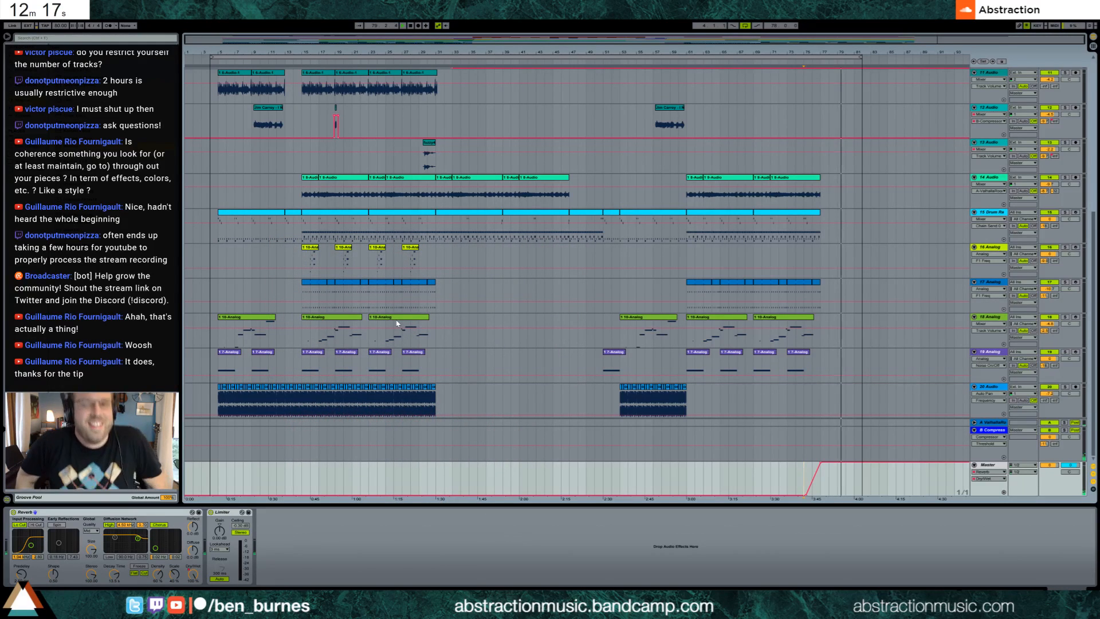
# Step: Arm the 4 BB_DefaultPiano track and place the insert position in its gap at about bar 50
pyautogui.scroll(3, 502, 304)
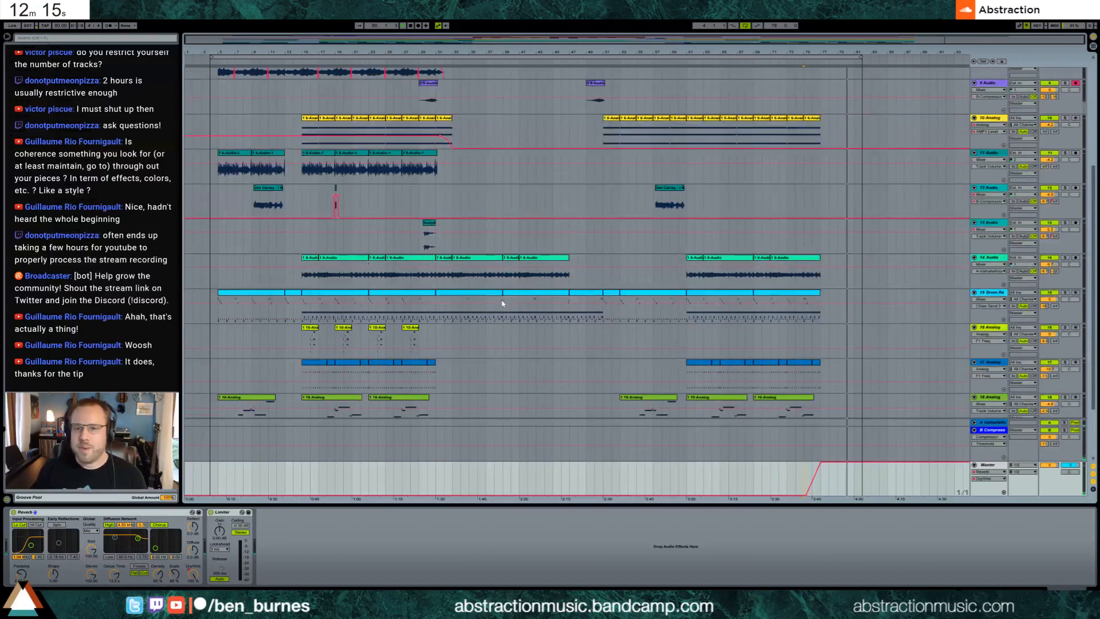
pyautogui.scroll(7, 728, 245)
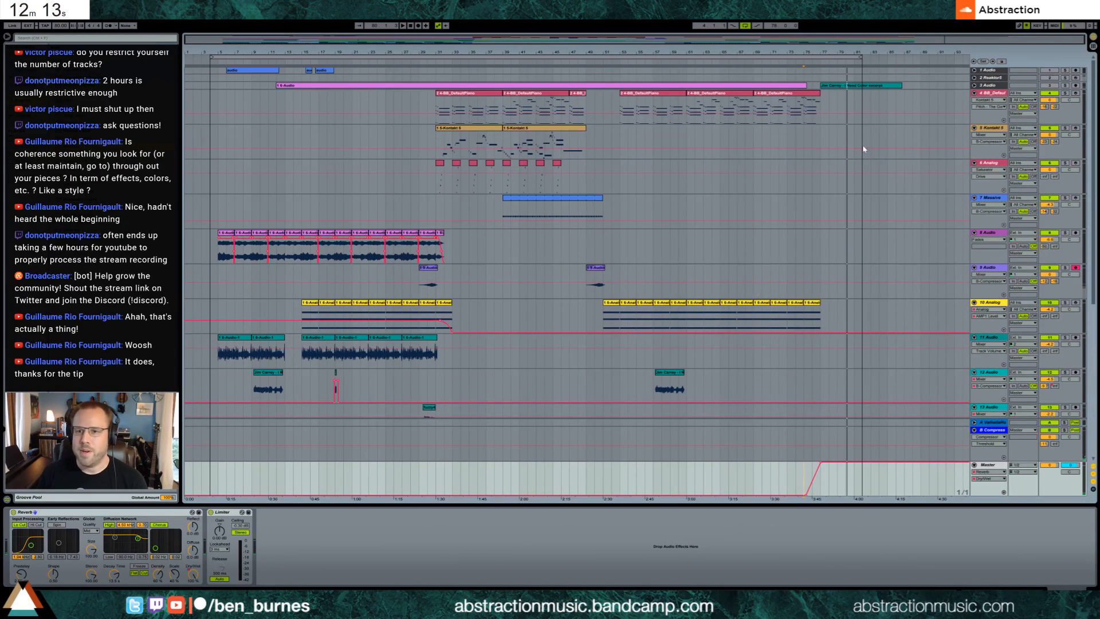
pyautogui.click(1080, 96)
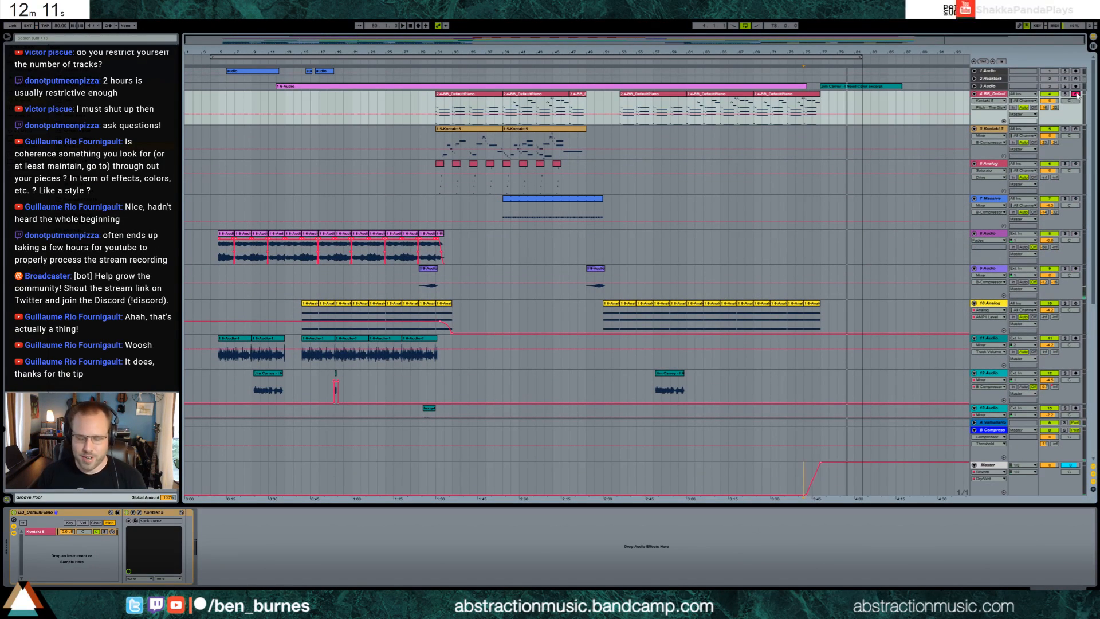
pyautogui.click(599, 110)
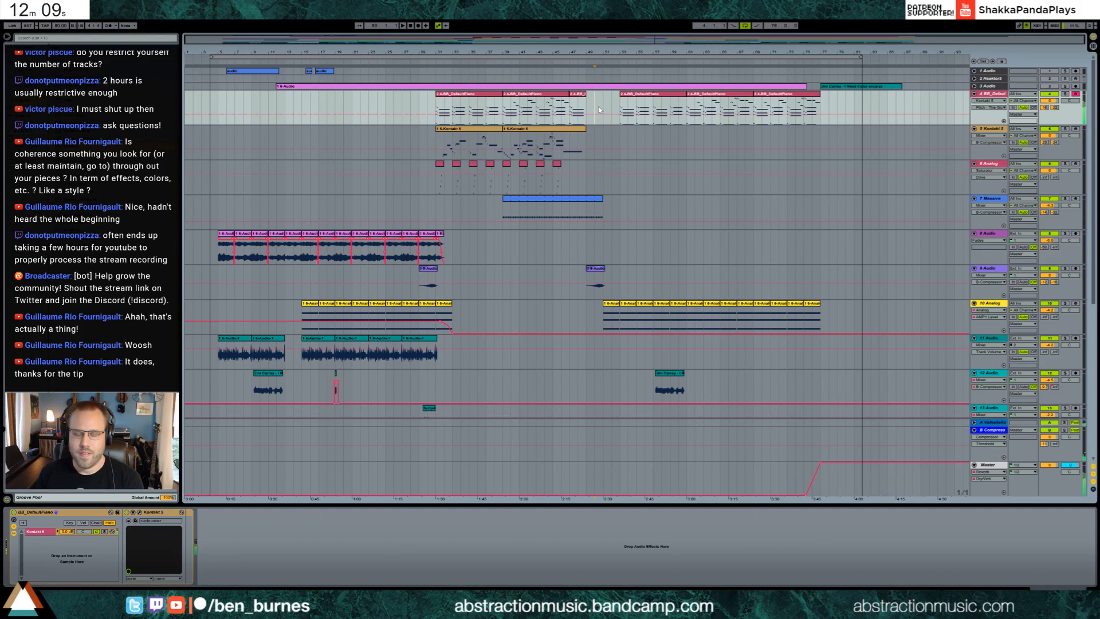
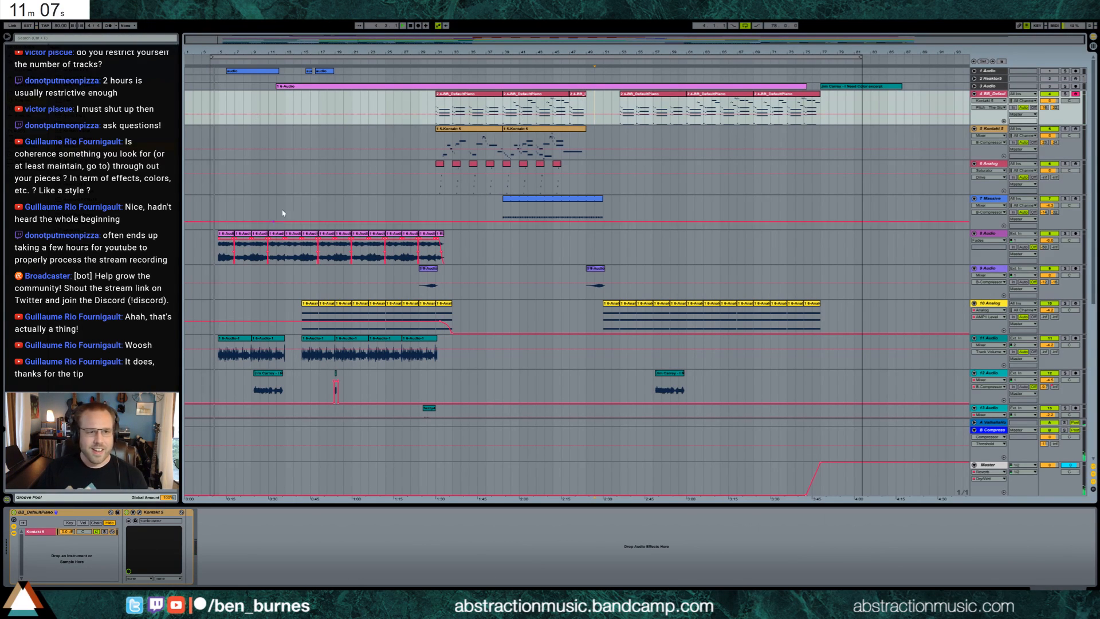
pyautogui.scroll(-3, 284, 217)
pyautogui.scroll(3, 284, 217)
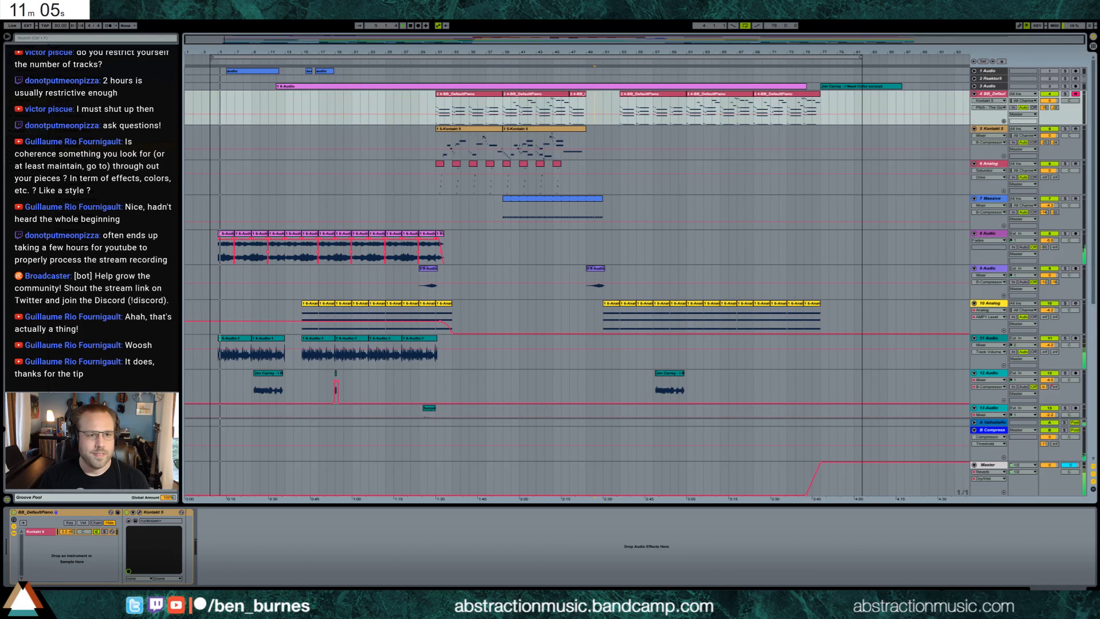
pyautogui.moveTo(212, 58); pyautogui.dragTo(217, 58)
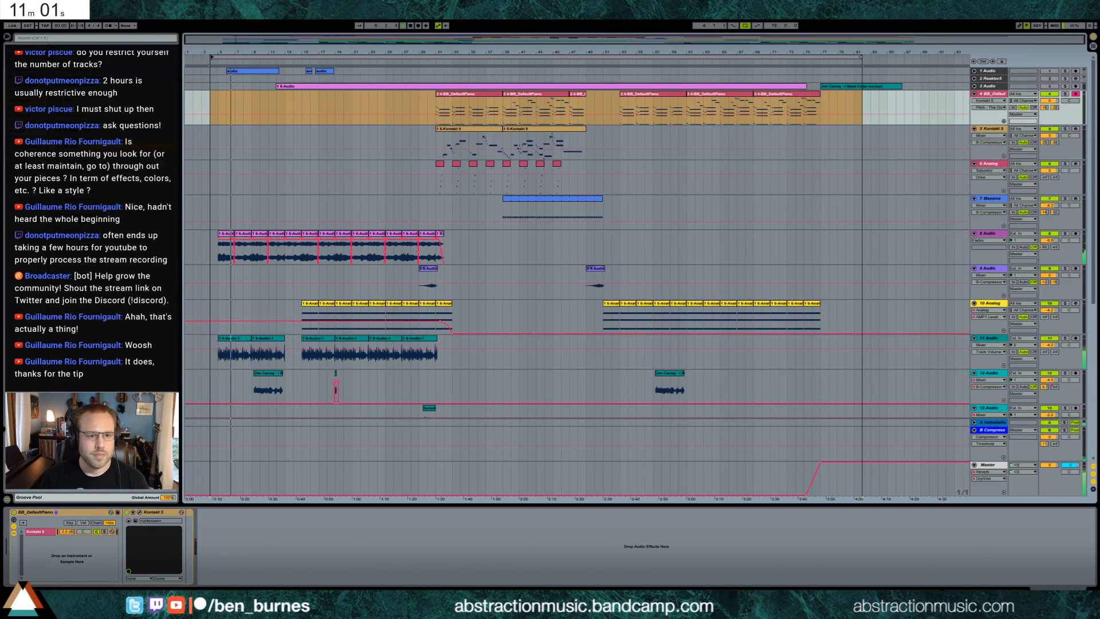
pyautogui.moveTo(219, 58); pyautogui.dragTo(211, 57)
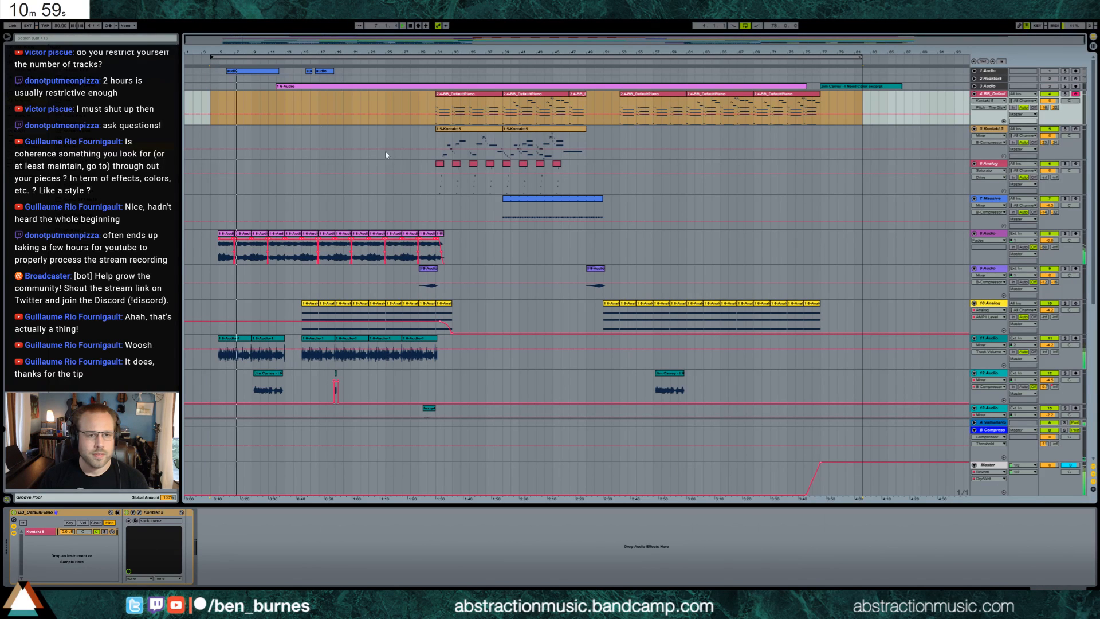
# Step: Duplicate the 20 Audio clips of bars 53 to 61 twice so they fill the track up to bar 77
pyautogui.scroll(-10, 459, 247)
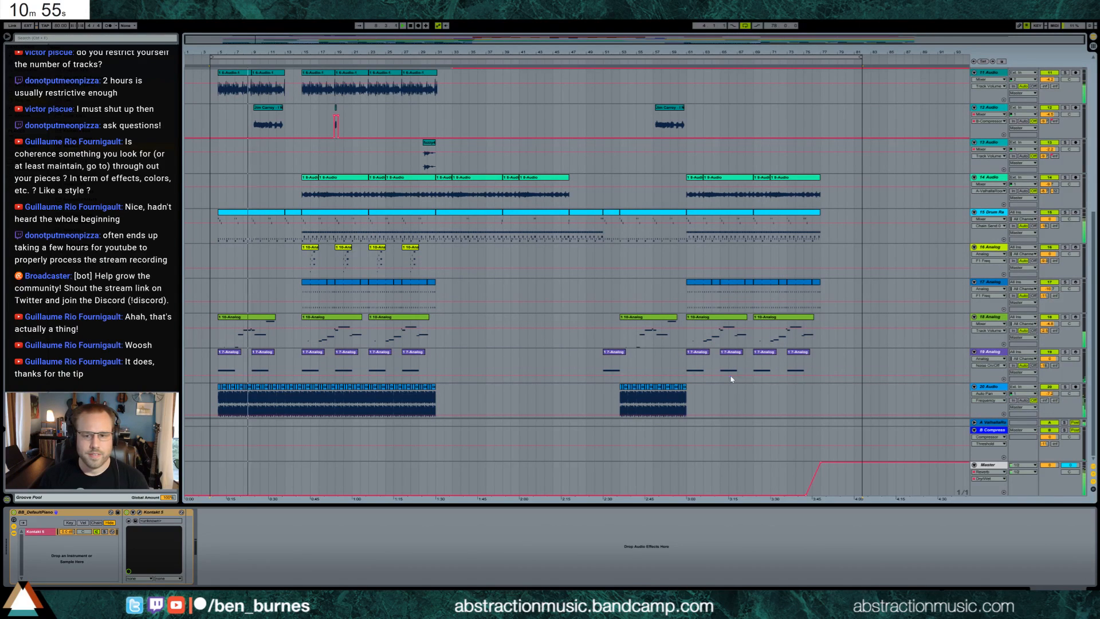
pyautogui.click(684, 405)
pyautogui.hotkey('ctrl', 'd')
pyautogui.hotkey('ctrl', 'd')
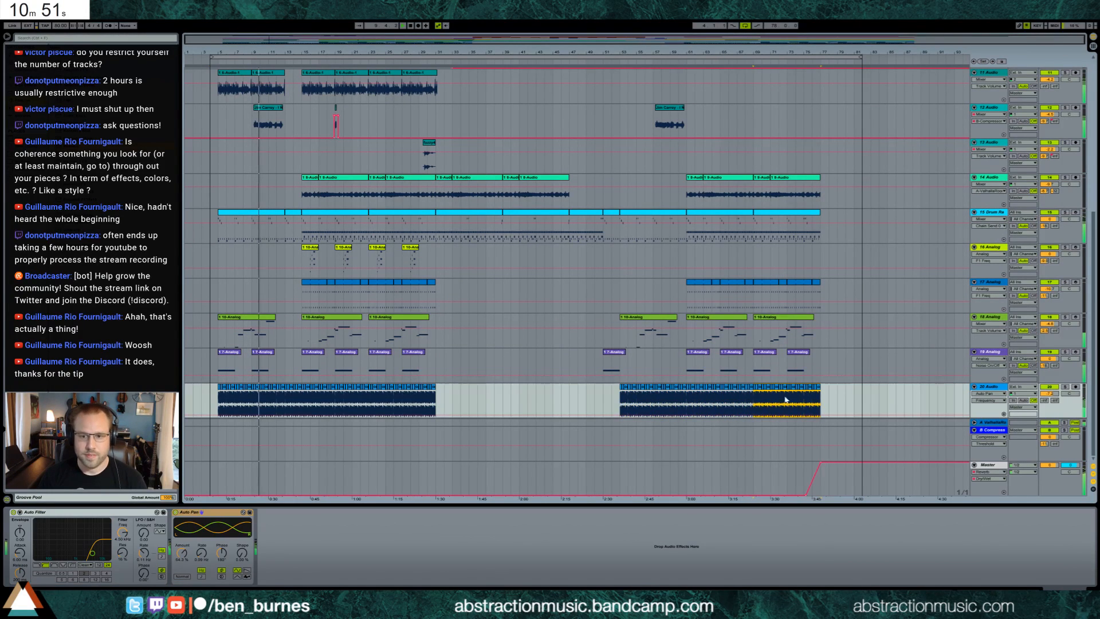
# Step: Listen to the transition into bar 15 and examine the audio and Analog tracks around it
pyautogui.scroll(5, 495, 353)
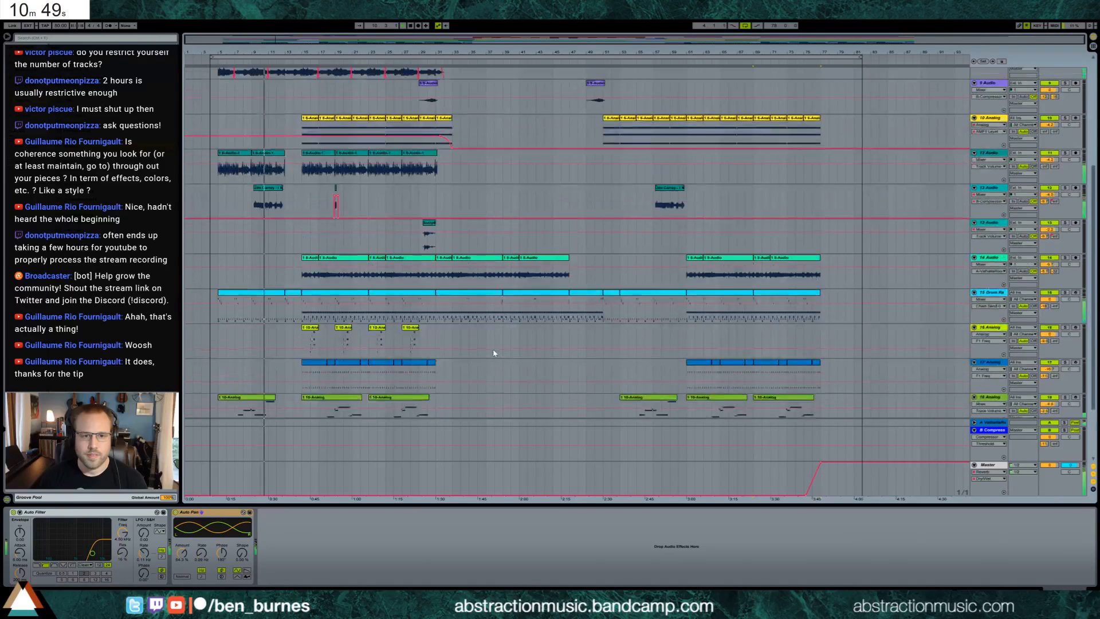
pyautogui.scroll(3, 496, 352)
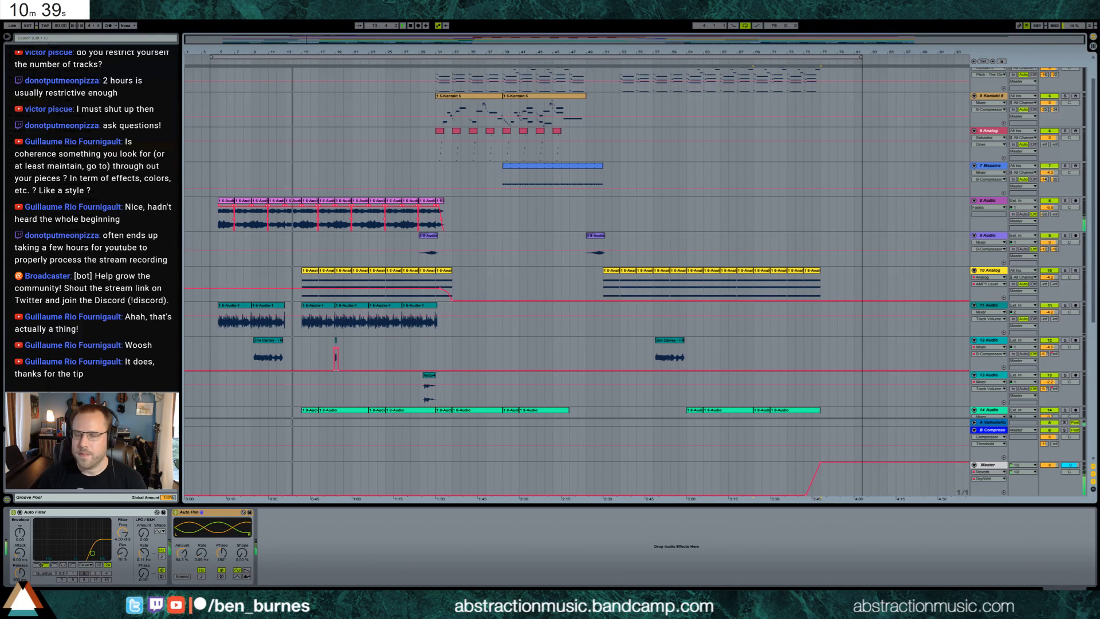
pyautogui.click(296, 321)
pyautogui.scroll(-3, 308, 341)
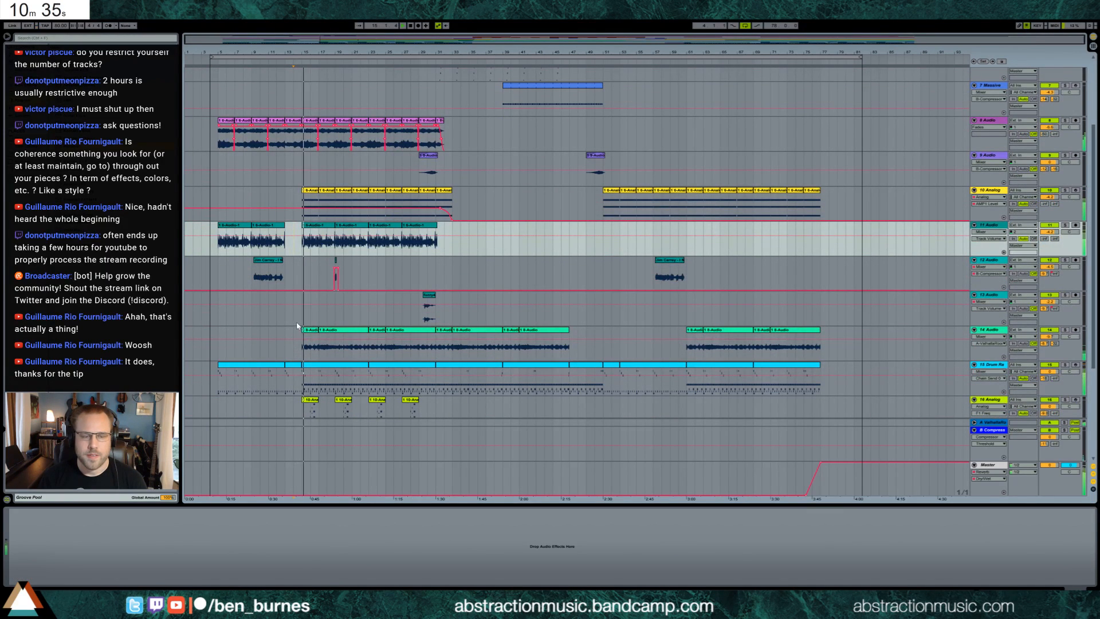
pyautogui.scroll(2, 482, 237)
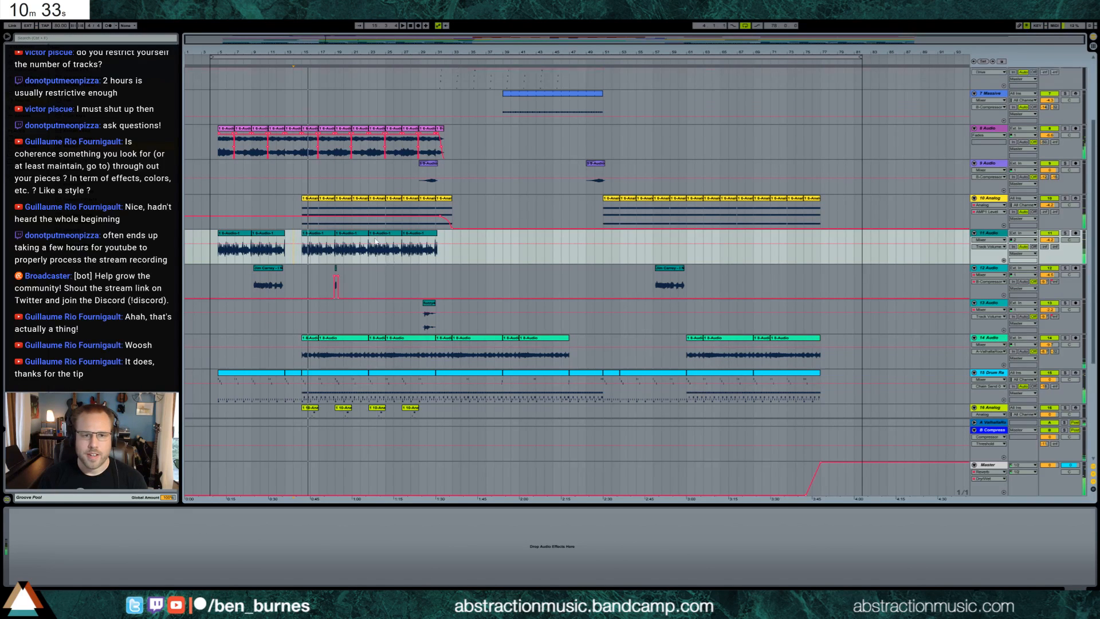
pyautogui.scroll(1, 481, 237)
# Step: Record a short take on the 9 Audio track from about bar 14 to bar 15
pyautogui.click(428, 227)
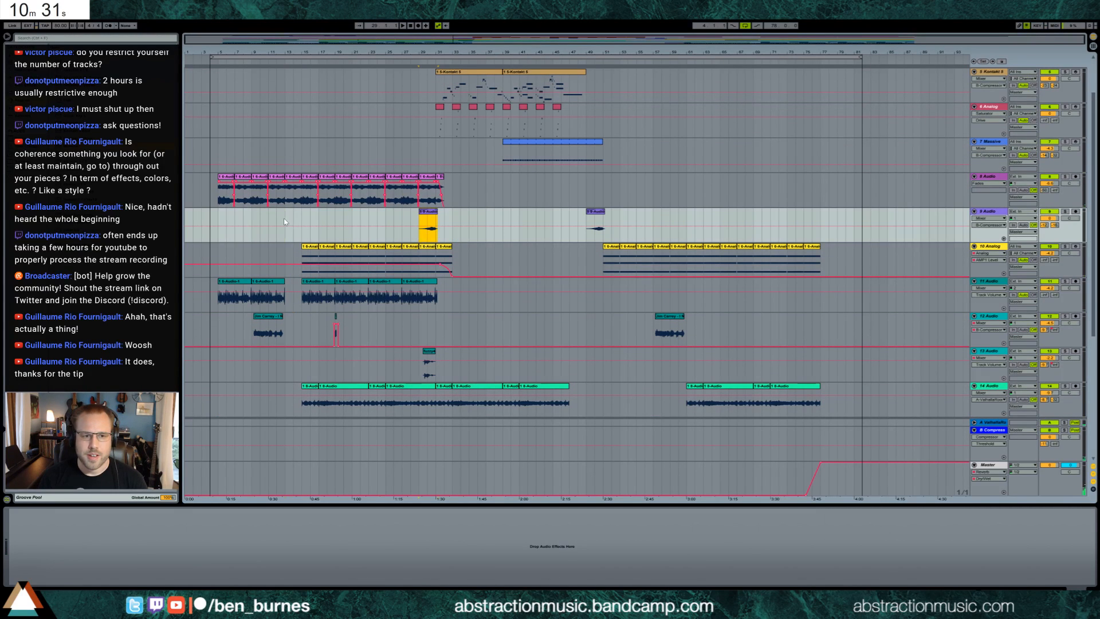
pyautogui.press('space')
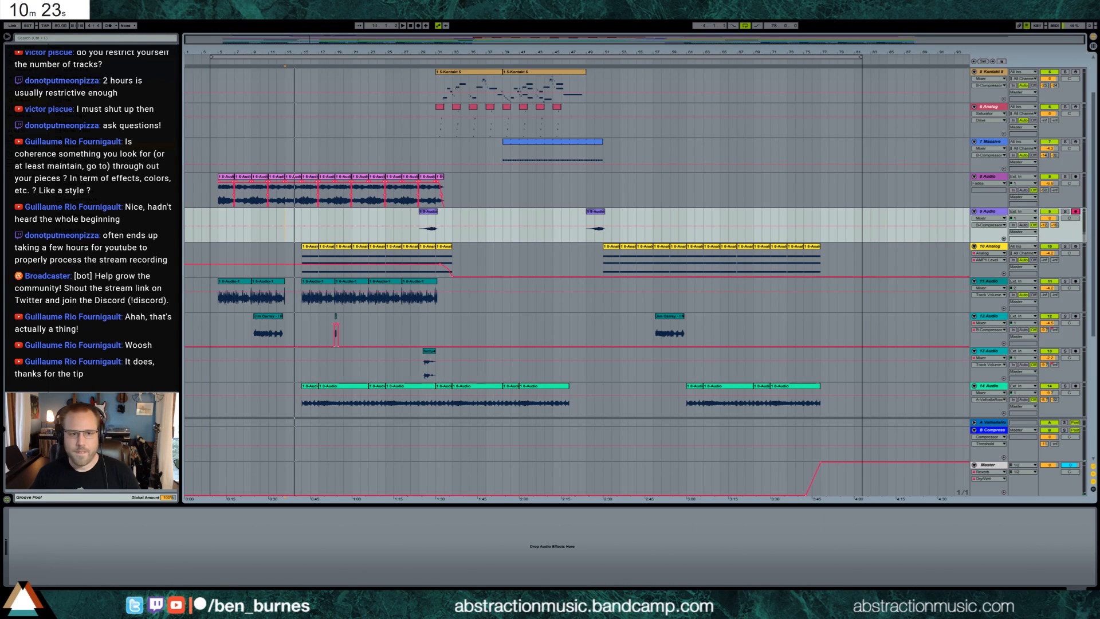
pyautogui.click(294, 220)
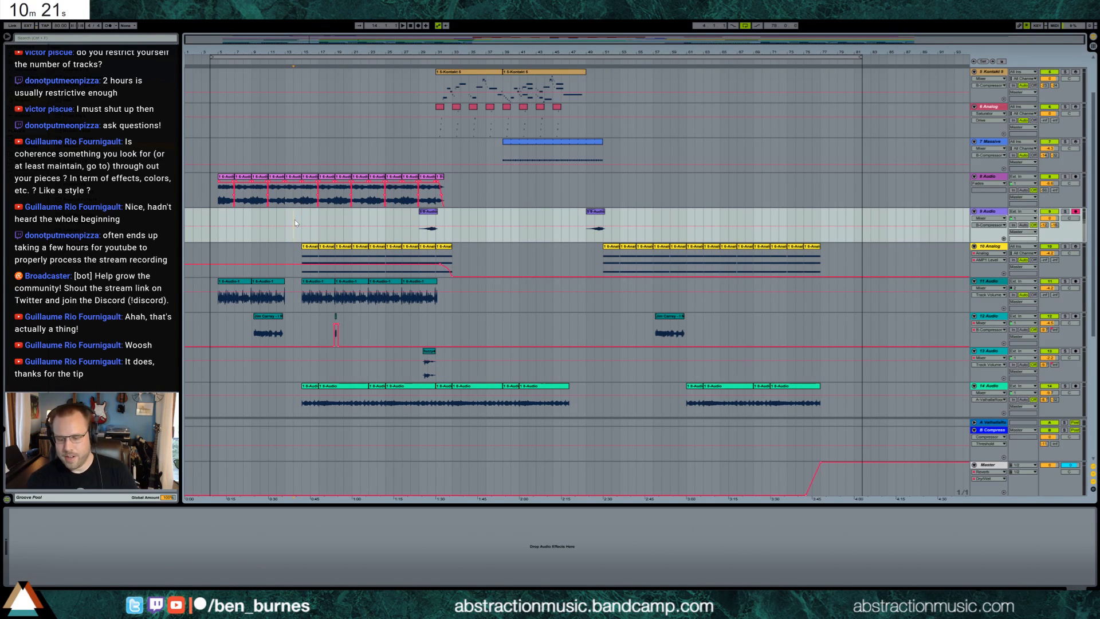
pyautogui.press('F9')
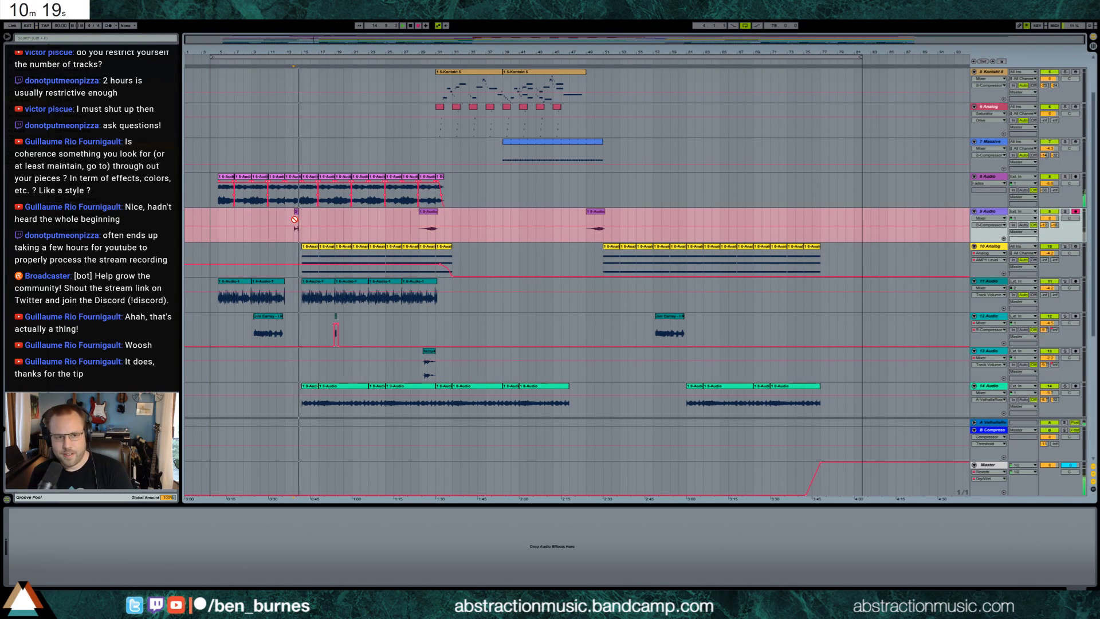
pyautogui.press('space')
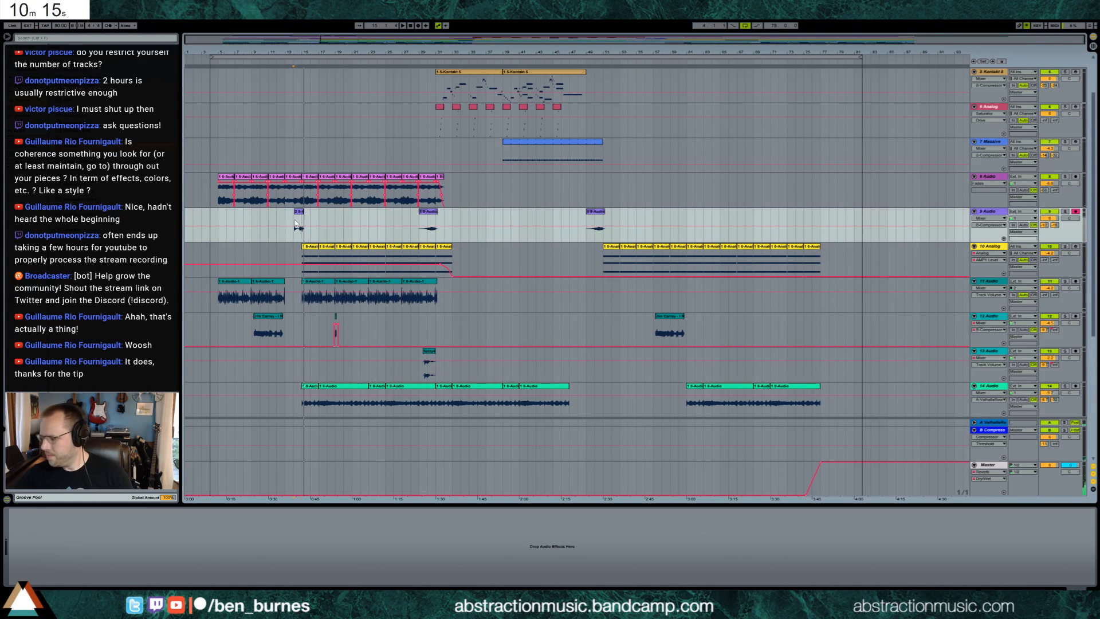
# Step: Trim both ends of the new 9 Audio clip so only the two sounds just before bar 15 remain
pyautogui.scroll(8, 324, 122)
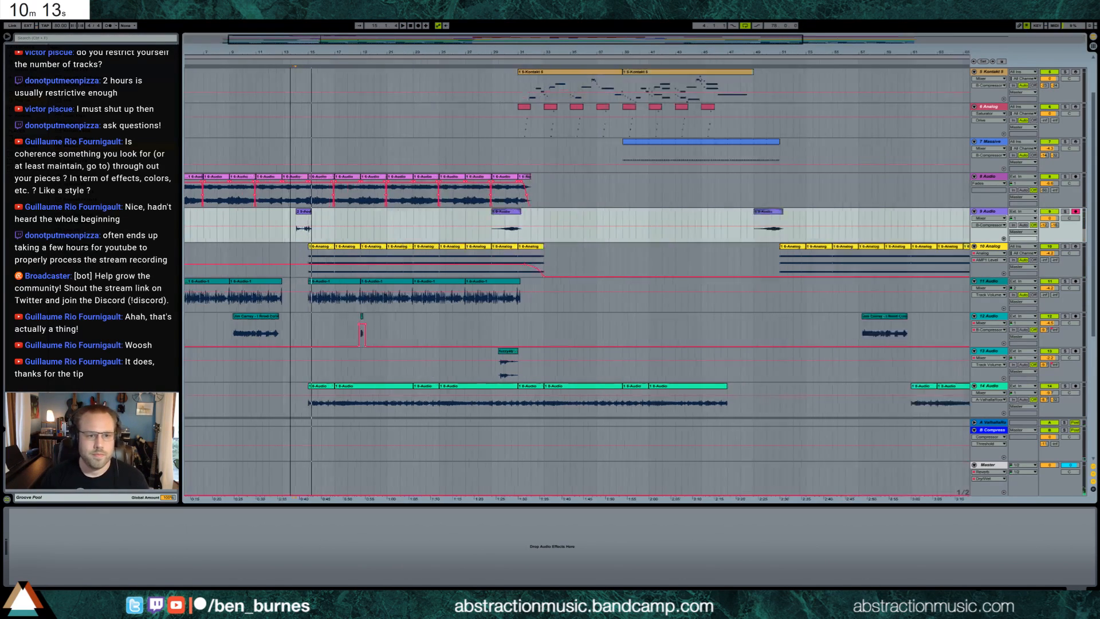
pyautogui.moveTo(479, 213); pyautogui.dragTo(452, 213)
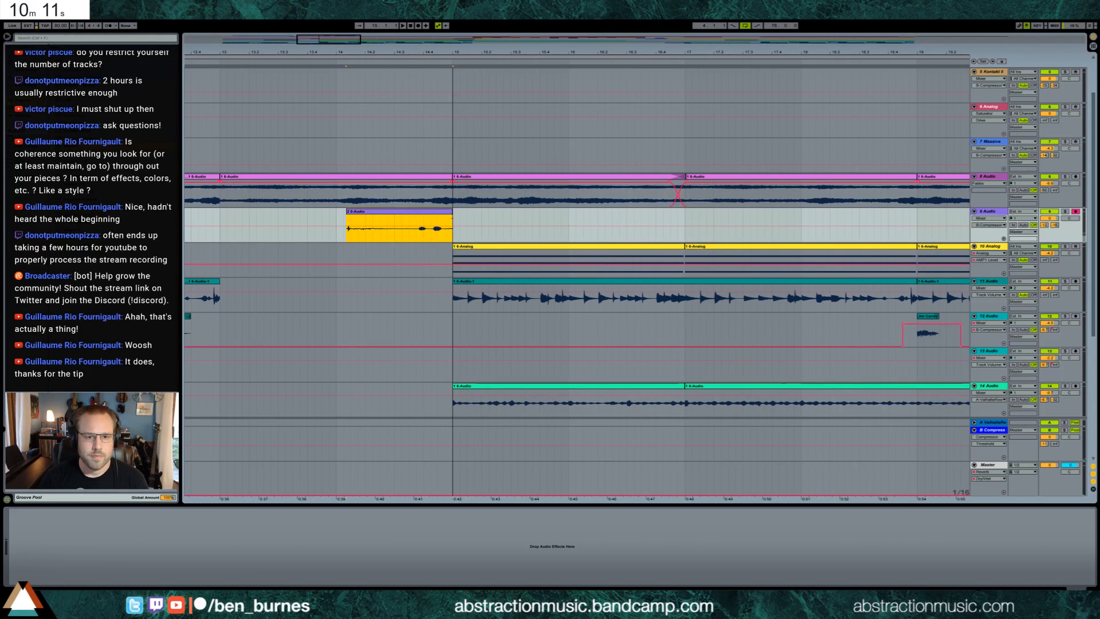
pyautogui.moveTo(349, 214); pyautogui.dragTo(432, 214)
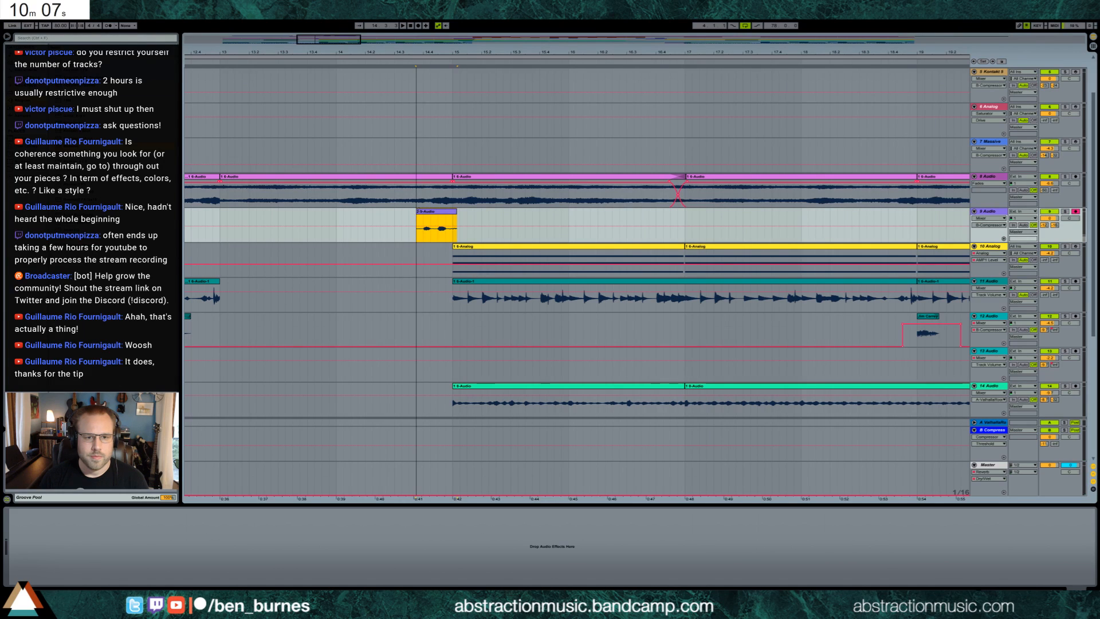
pyautogui.moveTo(455, 214); pyautogui.dragTo(443, 218)
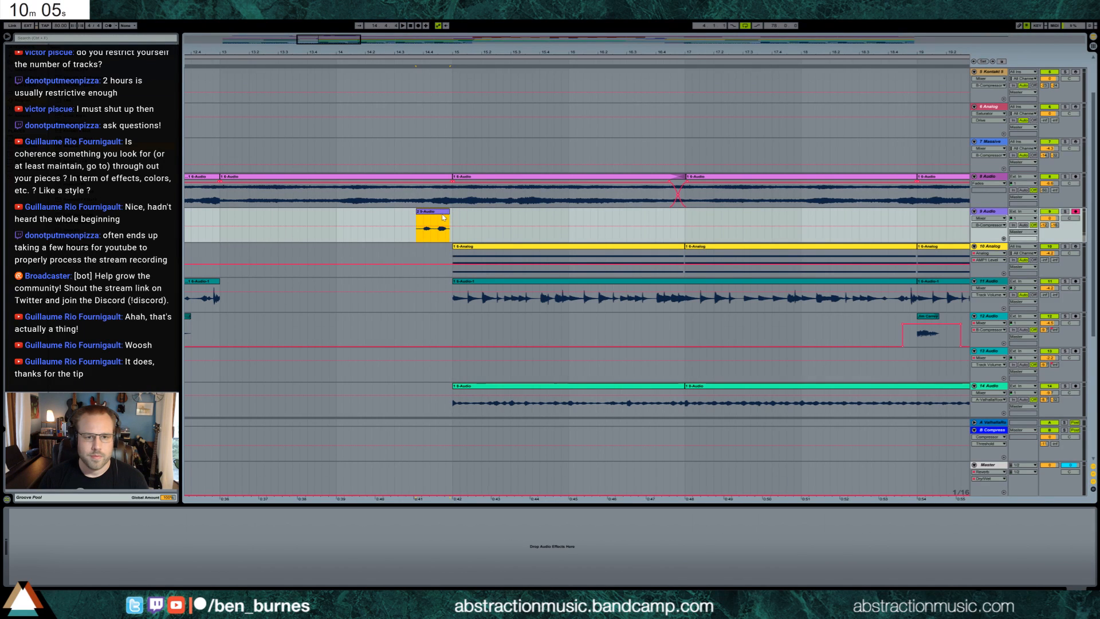
# Step: Lower the gain of the trimmed 9 Audio clip and listen to it leading into bar 15
pyautogui.doubleClick(443, 216)
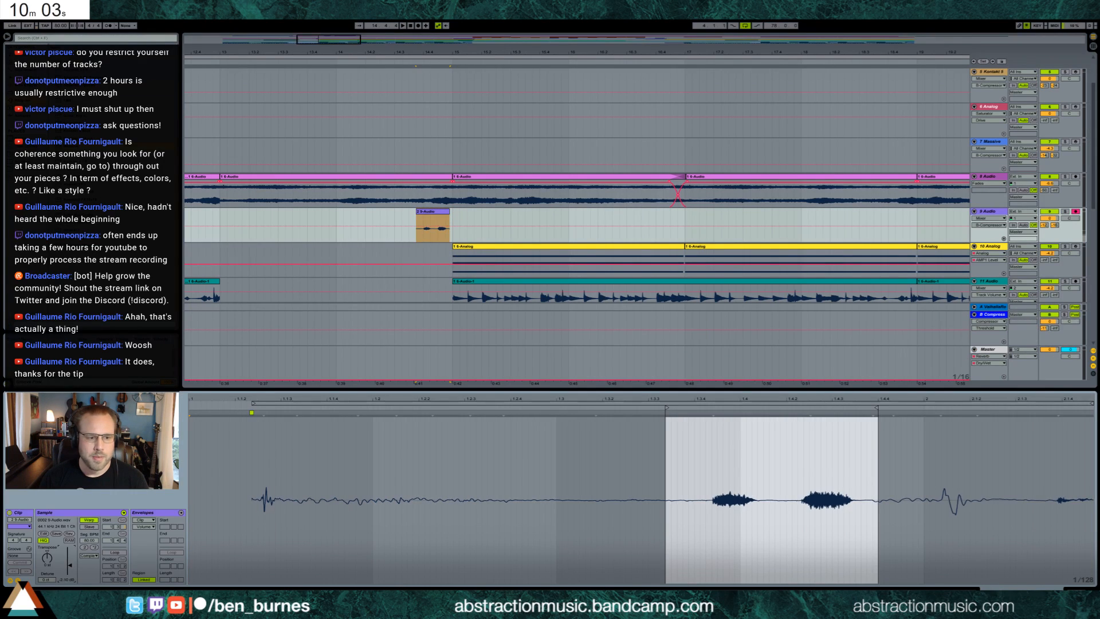
pyautogui.moveTo(69, 566); pyautogui.dragTo(71, 560)
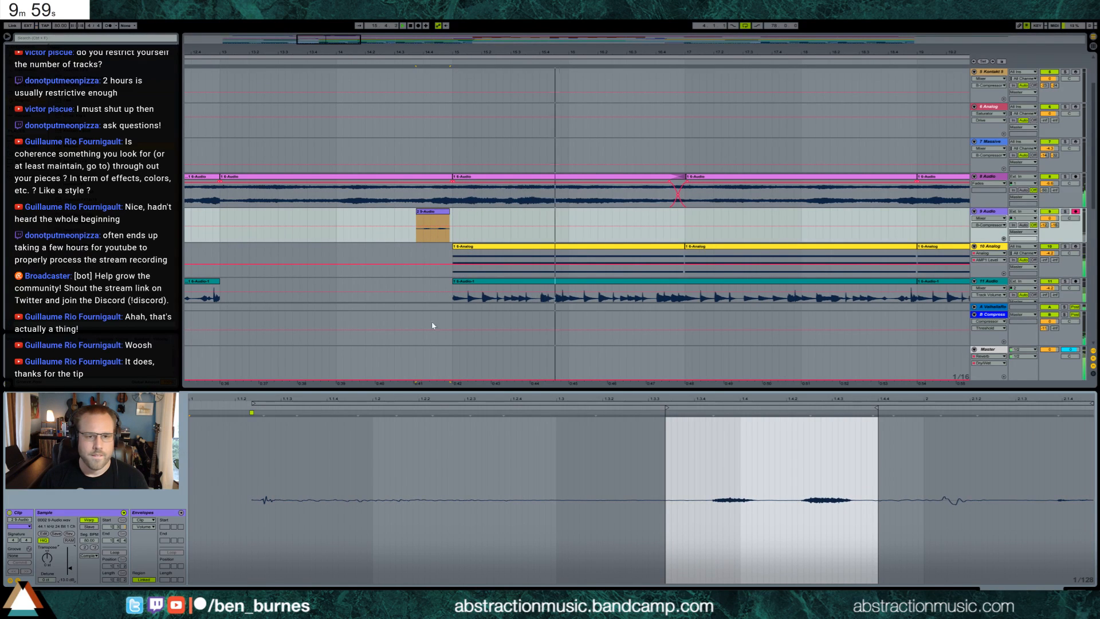
pyautogui.hotkey('shift', 'Tab')
pyautogui.click(441, 66)
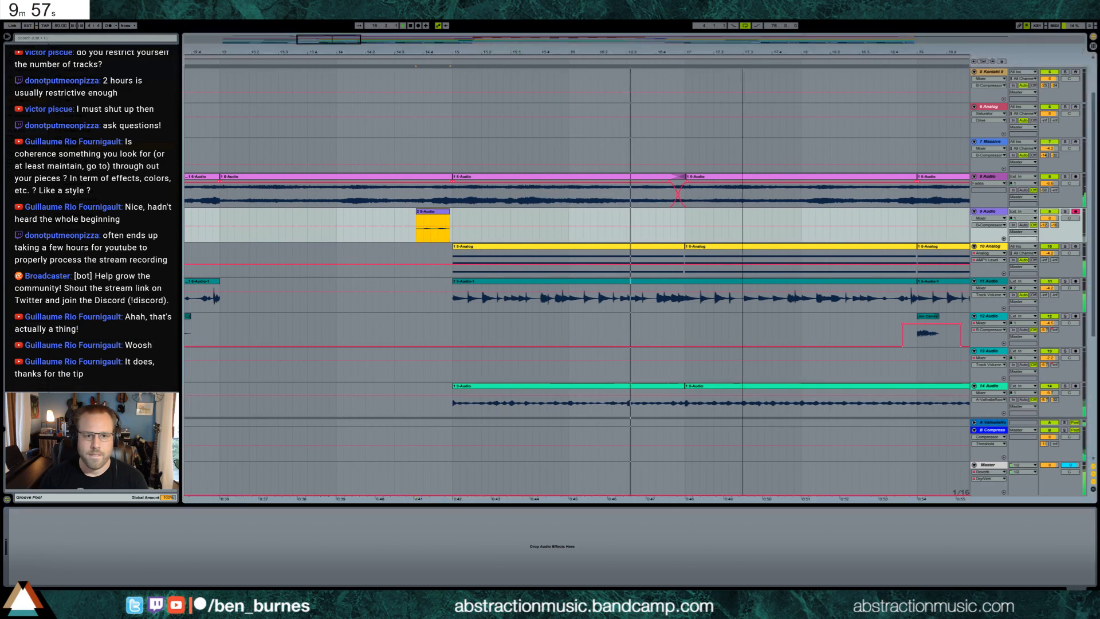
# Step: Turn on vibrato in the 16 Analog track's synth and adjust the vibrato amount and delay
pyautogui.press('-')
pyautogui.press('-')
pyautogui.scroll(-5, 566, 343)
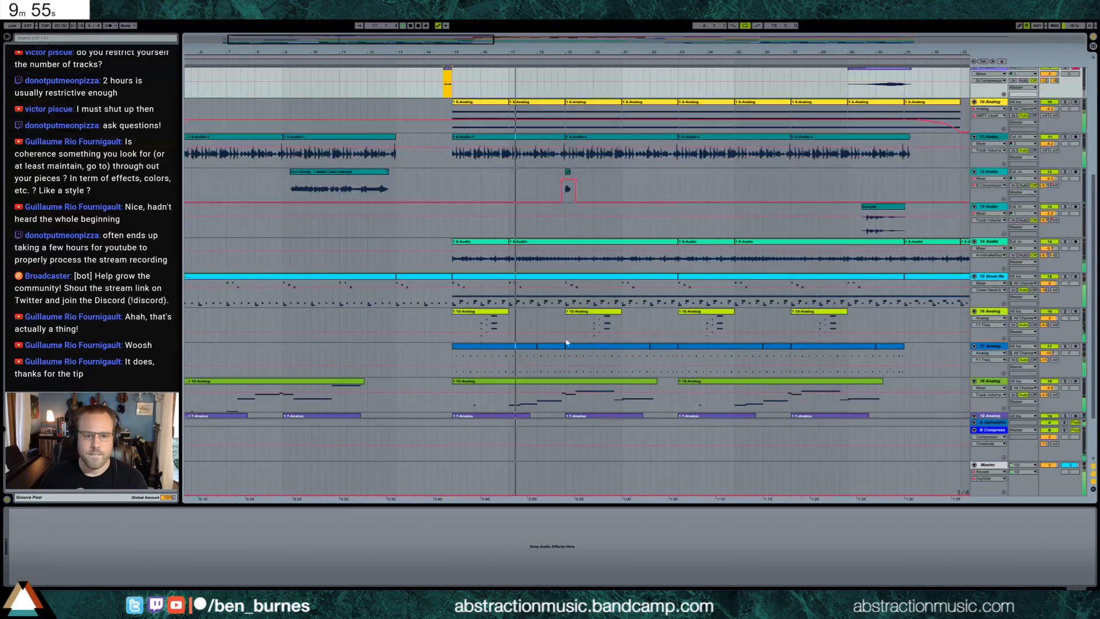
pyautogui.click(486, 312)
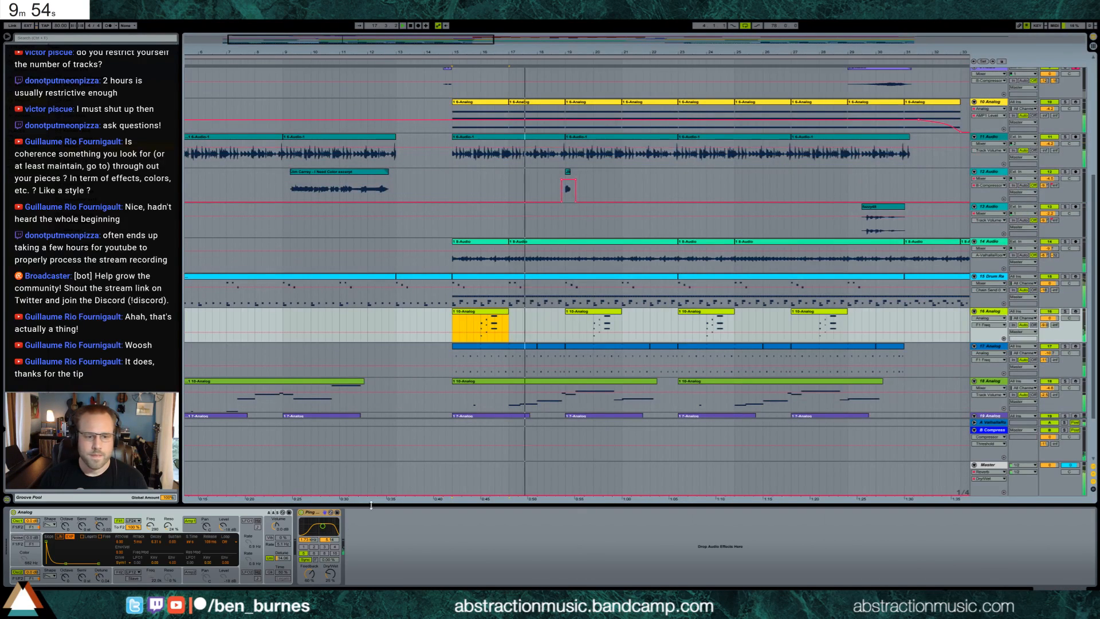
pyautogui.click(269, 538)
pyautogui.click(282, 537)
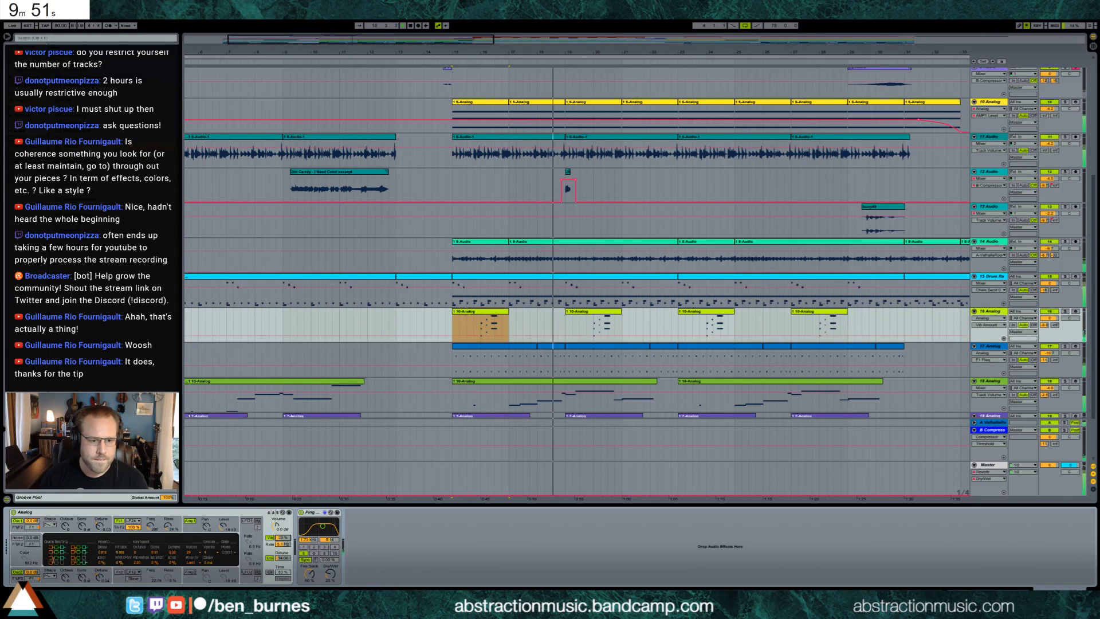
pyautogui.moveTo(120, 554)
pyautogui.mouseDown()
pyautogui.moveTo(121, 533)
pyautogui.moveTo(122, 573)
pyautogui.moveTo(104, 566)
pyautogui.moveTo(104, 548)
pyautogui.mouseUp()
# Step: Lengthen the final three-note chord in the first 16 Analog clip at bar 15
pyautogui.click(483, 317)
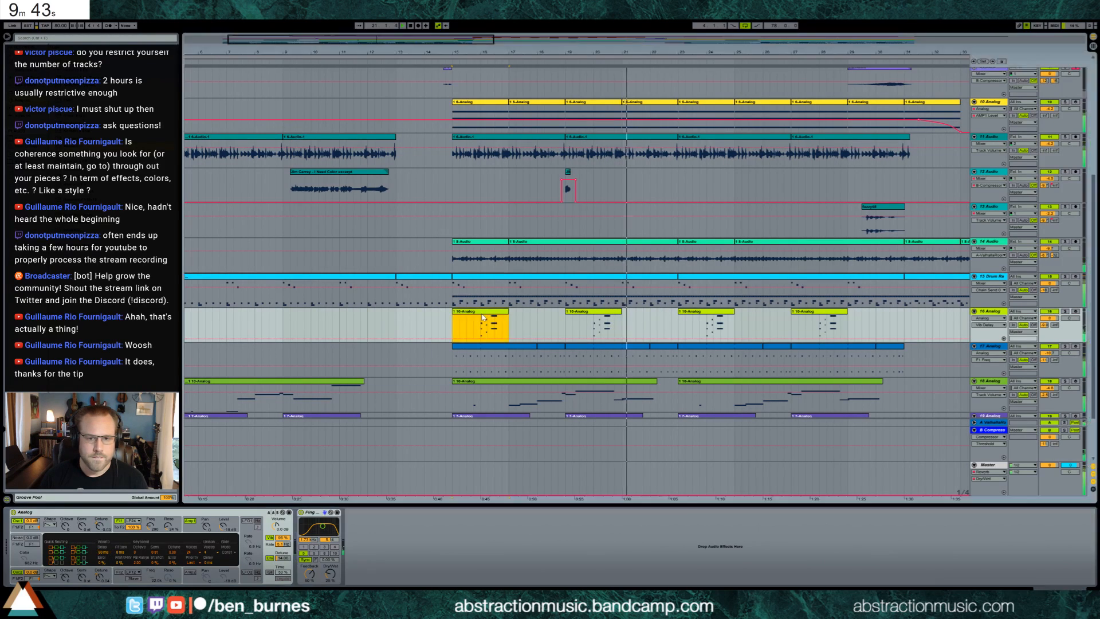
pyautogui.doubleClick(483, 317)
pyautogui.click(572, 457)
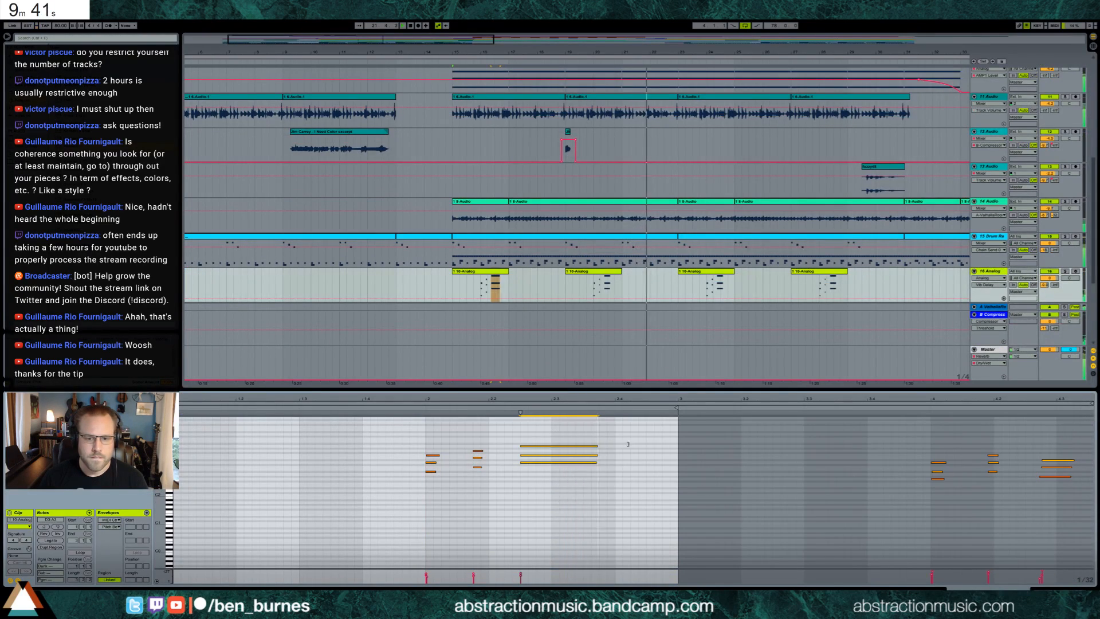
pyautogui.moveTo(628, 444); pyautogui.dragTo(630, 445)
# Step: Replace the other three 16 Analog clips with copies of the edited clip at bar 15
pyautogui.click(503, 275)
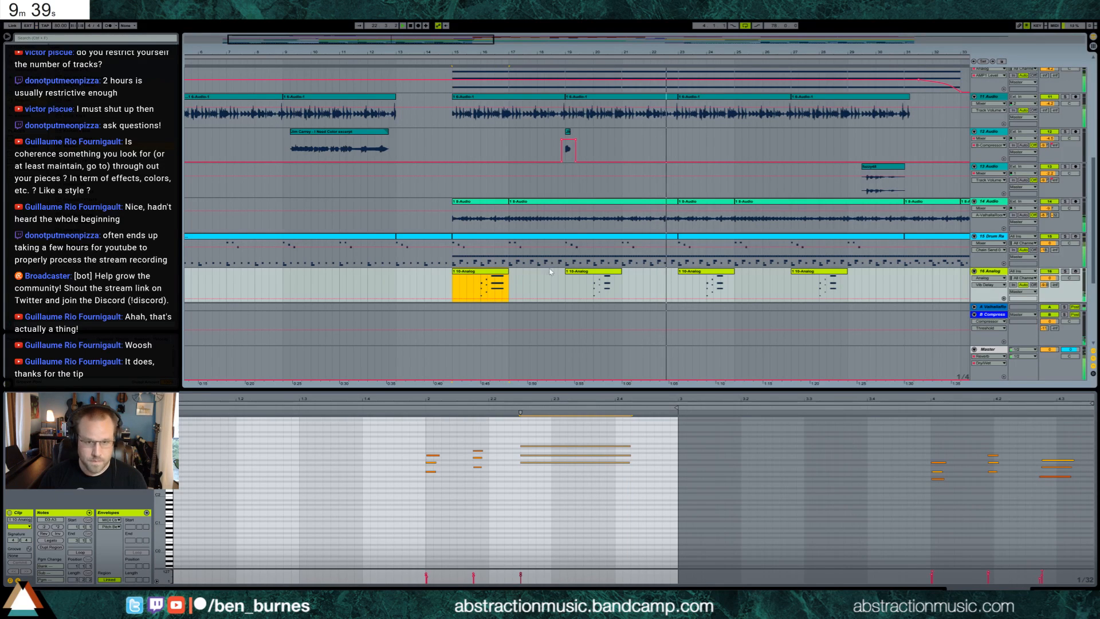
pyautogui.click(585, 272)
pyautogui.hotkey('ctrl', 'v')
pyautogui.click(702, 272)
pyautogui.hotkey('ctrl', 'v')
pyautogui.click(818, 271)
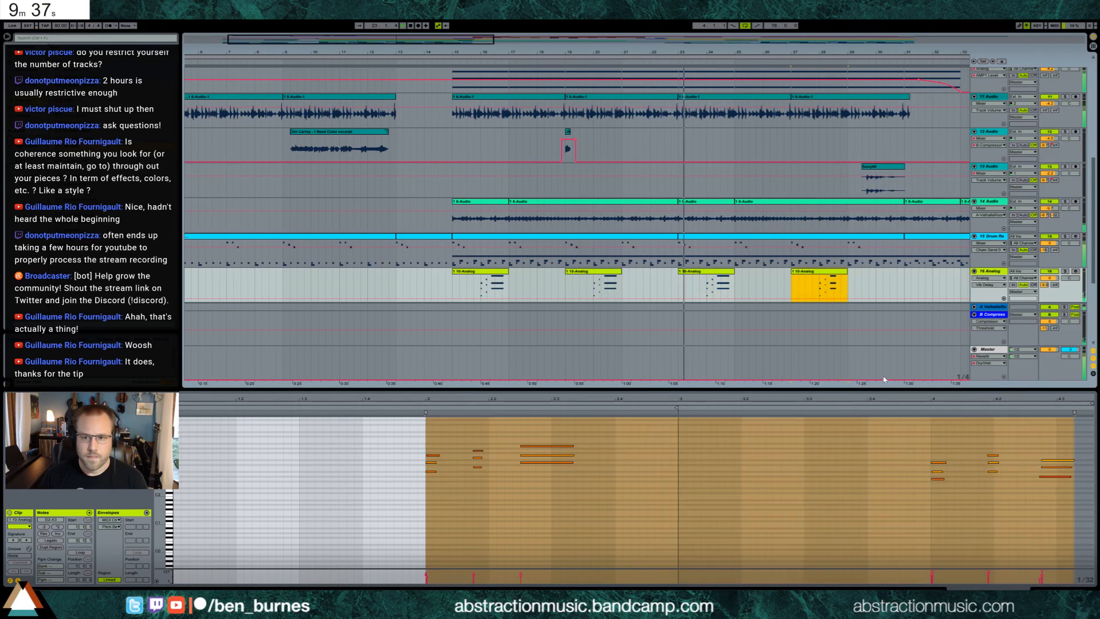
pyautogui.hotkey('ctrl', 'v')
# Step: Tweak the 16 Analog synth's vibrato amount and delay, and reshape the decay and sustain of its amp envelope
pyautogui.hotkey('shift', 'Tab')
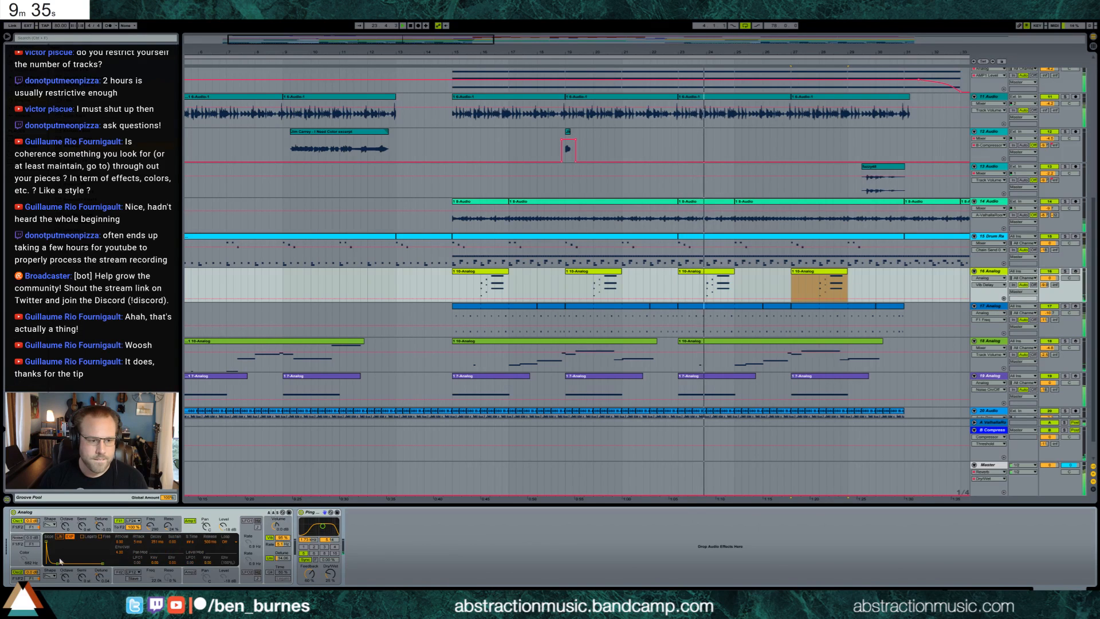
pyautogui.moveTo(57, 563); pyautogui.dragTo(58, 563)
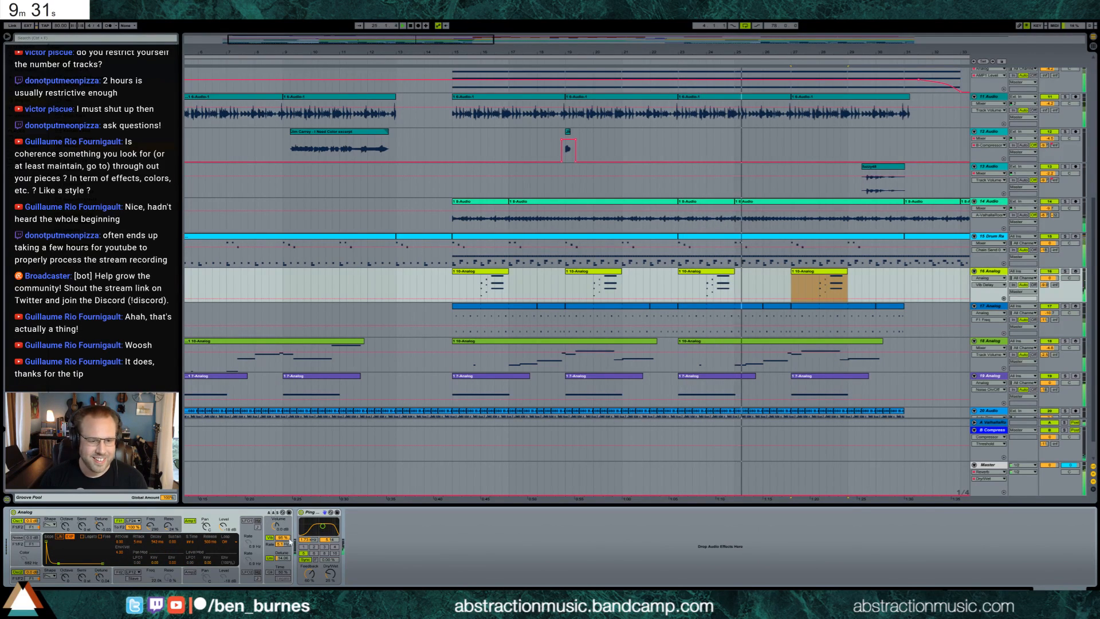
pyautogui.moveTo(286, 538); pyautogui.dragTo(287, 549)
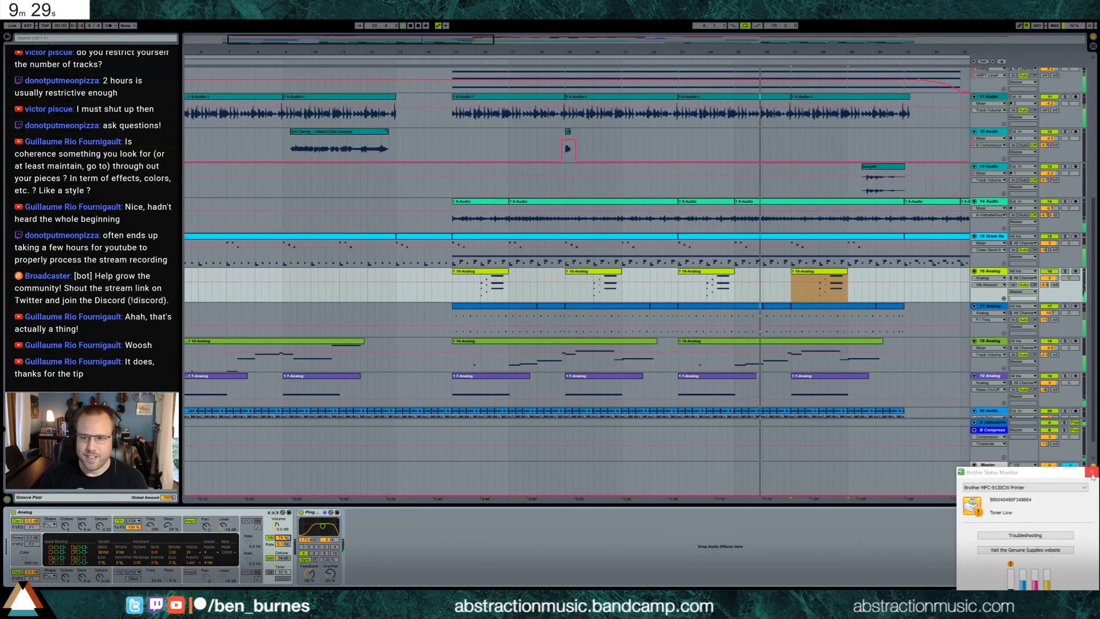
pyautogui.click(1091, 473)
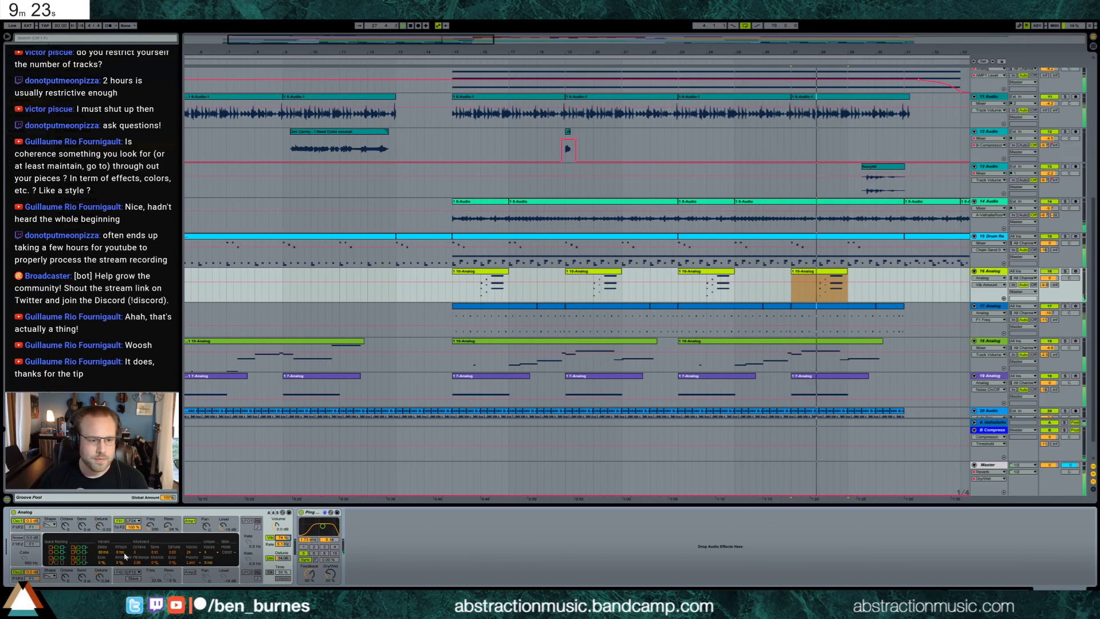
pyautogui.moveTo(103, 552); pyautogui.dragTo(107, 555)
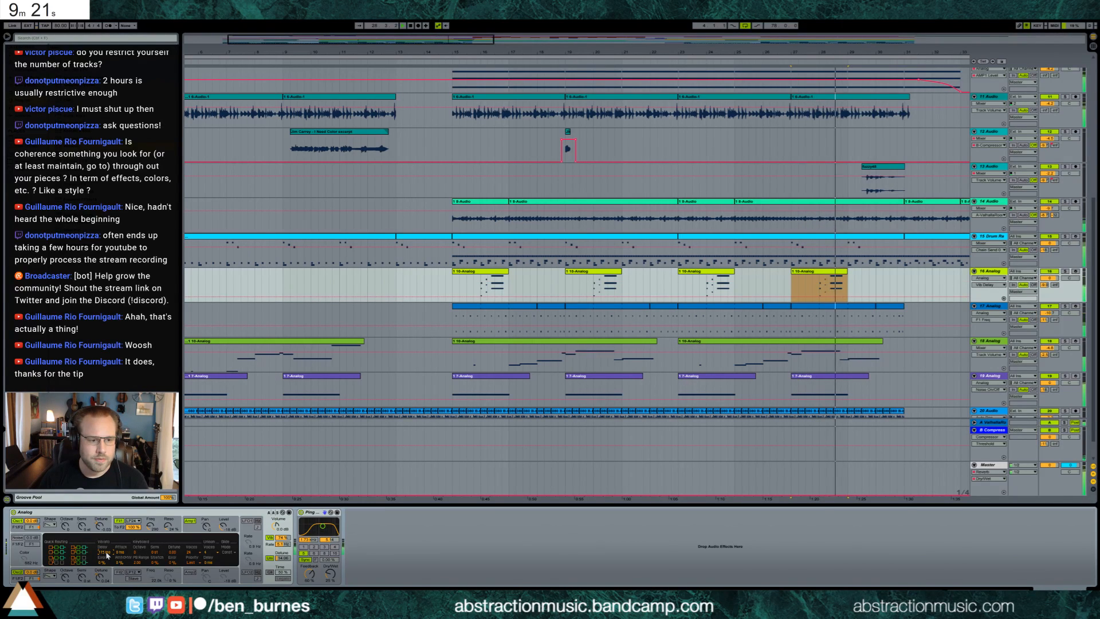
pyautogui.click(191, 530)
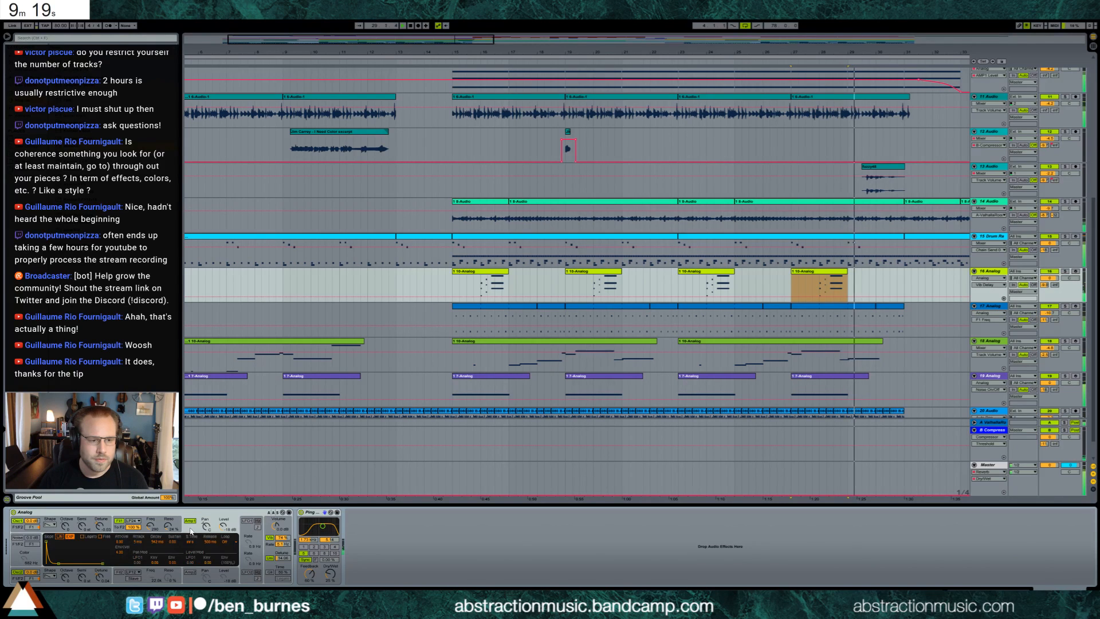
pyautogui.moveTo(63, 564); pyautogui.dragTo(57, 559)
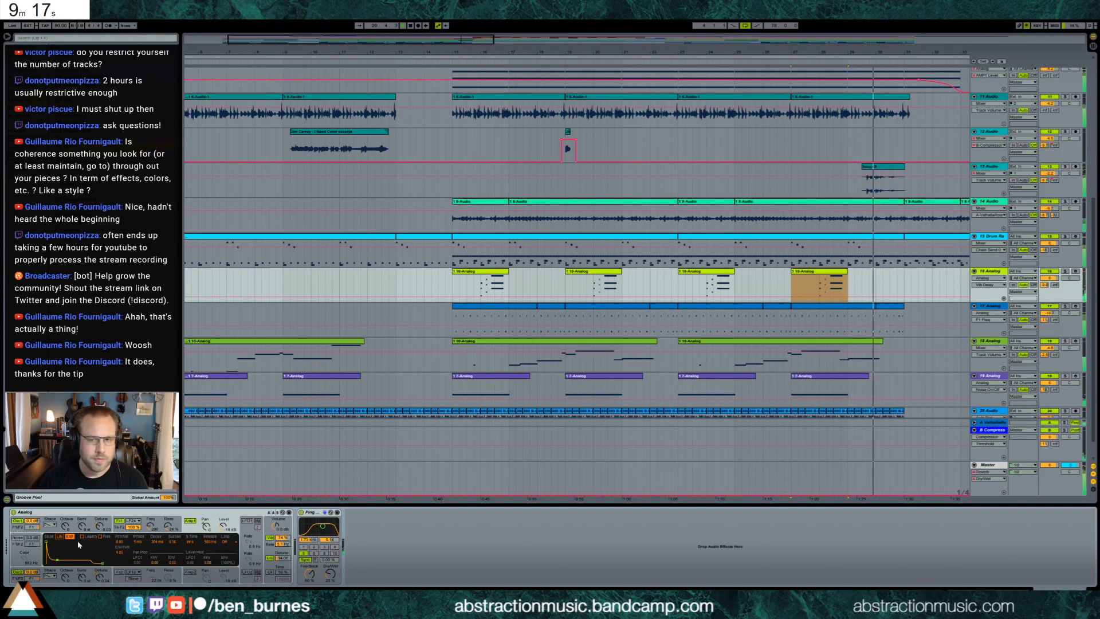
# Step: Fade out the end of the last 8 Audio clip, just before bar 33
pyautogui.moveTo(752, 52); pyautogui.dragTo(538, 52)
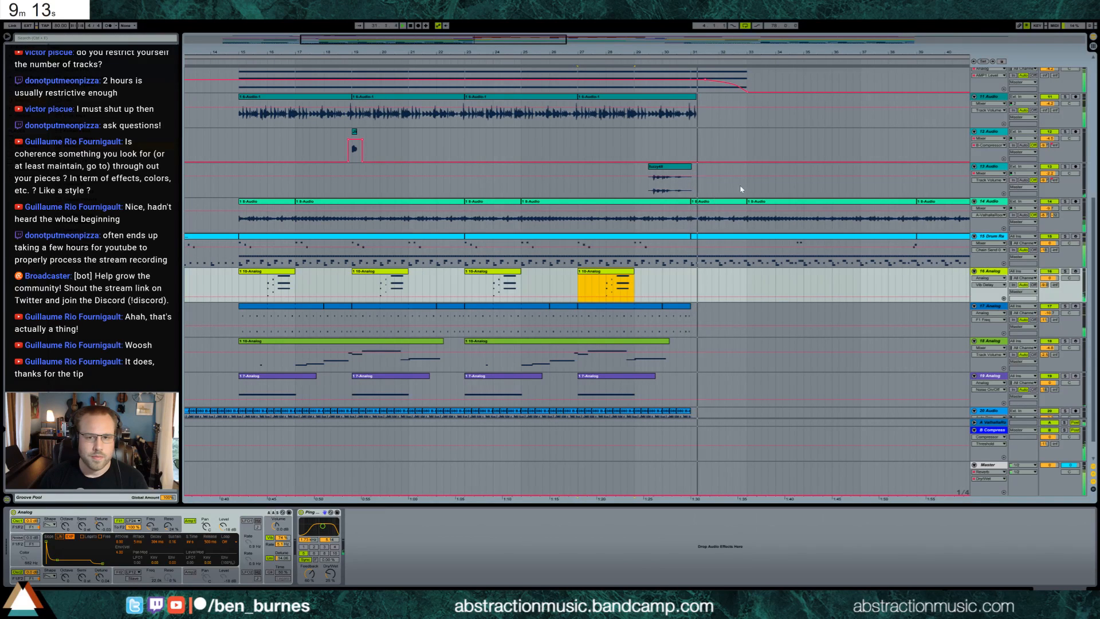
pyautogui.moveTo(695, 52); pyautogui.dragTo(528, 52)
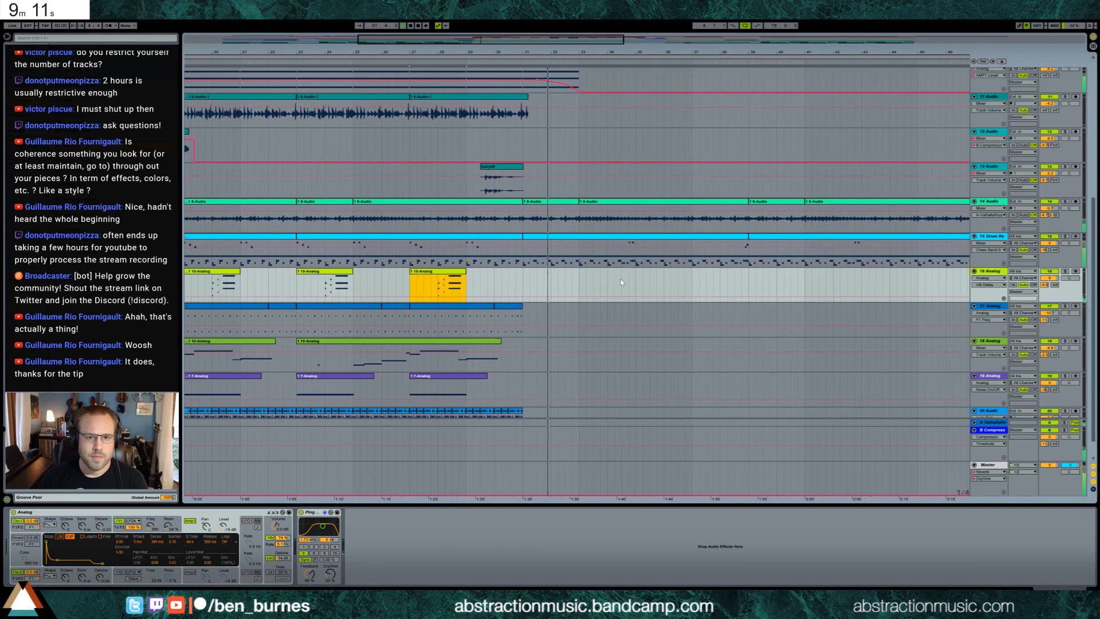
pyautogui.scroll(7, 622, 283)
pyautogui.moveTo(552, 153); pyautogui.dragTo(573, 158)
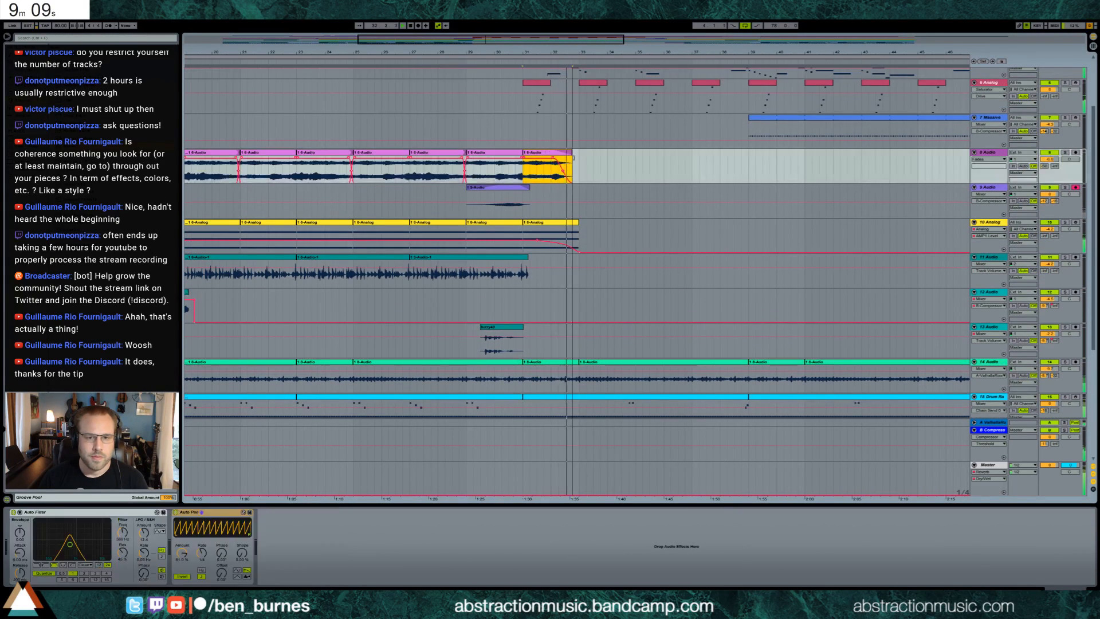
# Step: Automate the 8 Audio track's Auto Filter frequency to fall from about bar 30 to bar 32
pyautogui.click(107, 565)
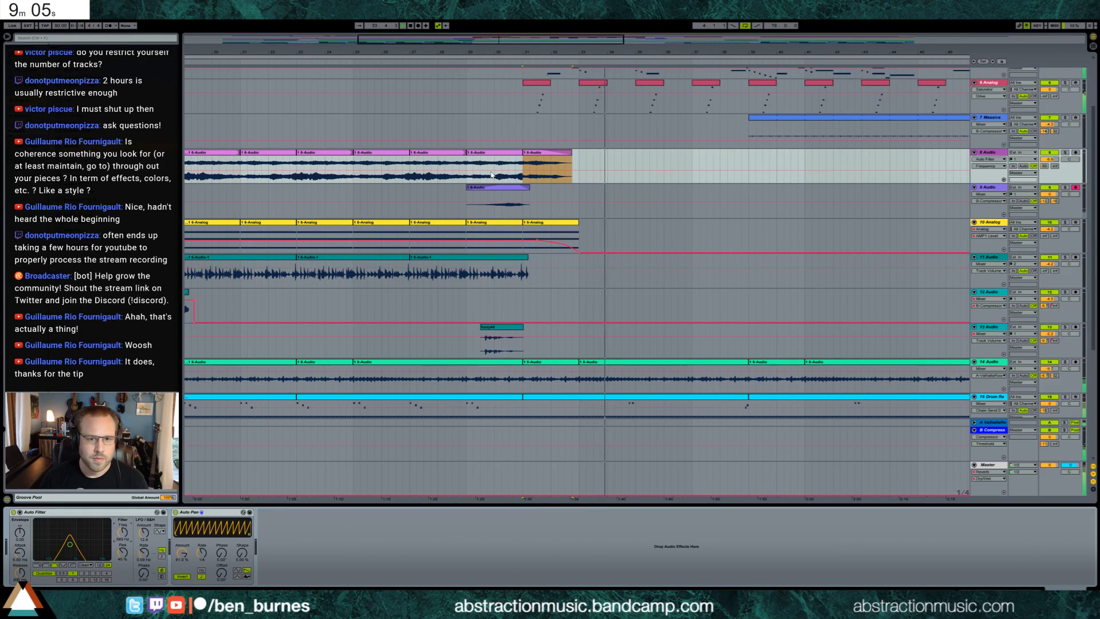
pyautogui.moveTo(492, 171); pyautogui.dragTo(491, 182)
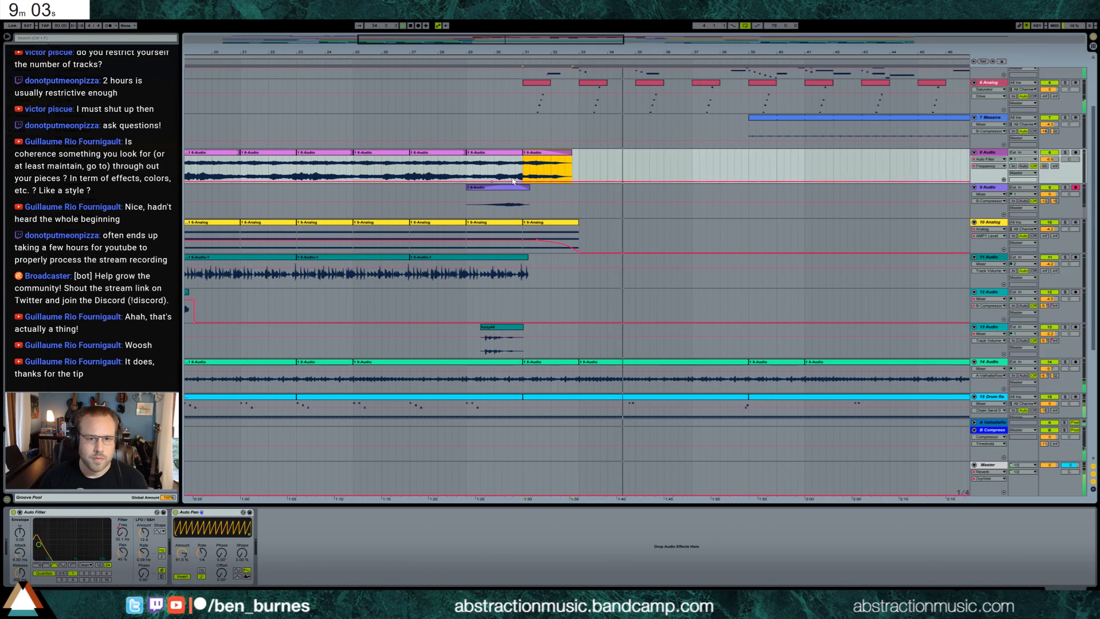
pyautogui.hotkey('ctrl', 'z')
pyautogui.moveTo(572, 171)
pyautogui.mouseDown()
pyautogui.moveTo(572, 181)
pyautogui.moveTo(551, 182)
pyautogui.mouseUp()
pyautogui.click(600, 168)
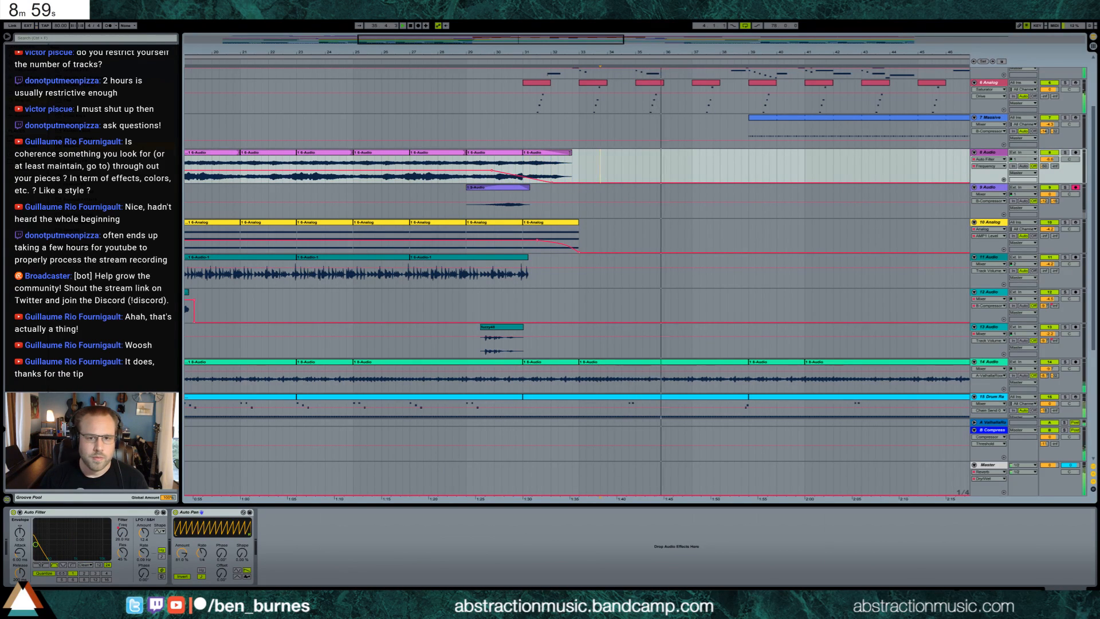
# Step: Add an extra drum hit early in the sixth bar of the Drum Rack clip at bar 31 and open the clip that follows it
pyautogui.scroll(-4, 566, 170)
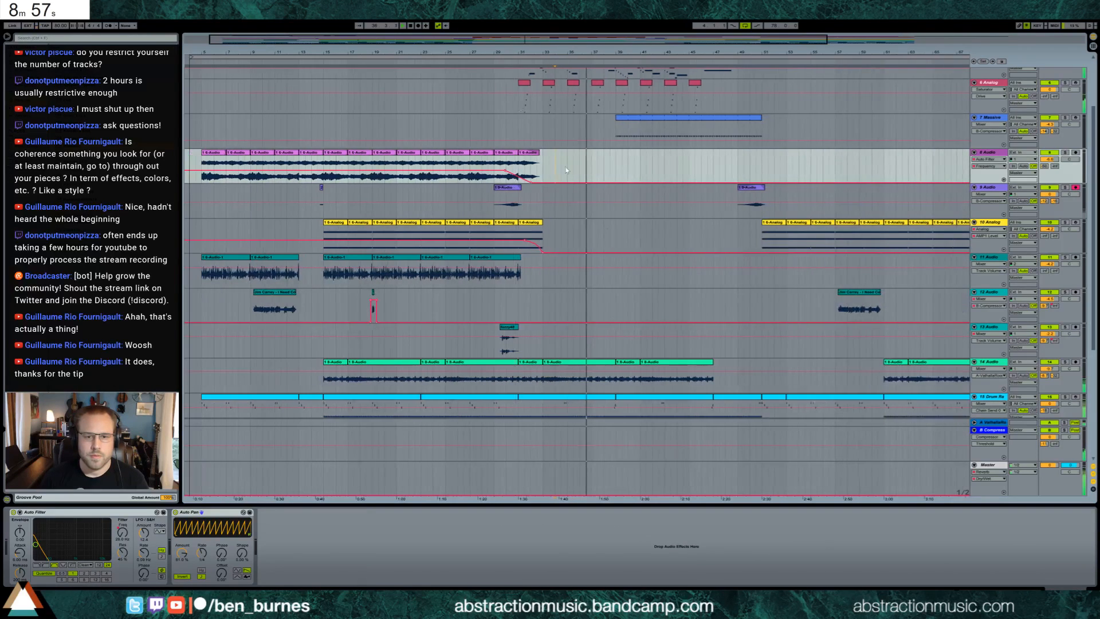
pyautogui.scroll(-4, 615, 313)
pyautogui.doubleClick(604, 316)
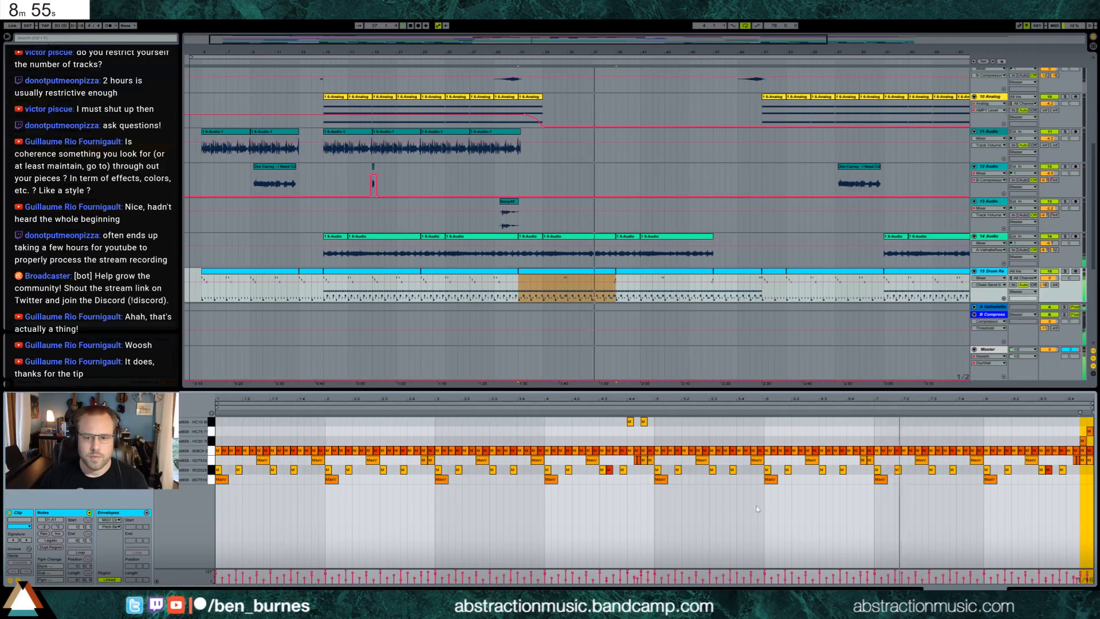
pyautogui.doubleClick(781, 469)
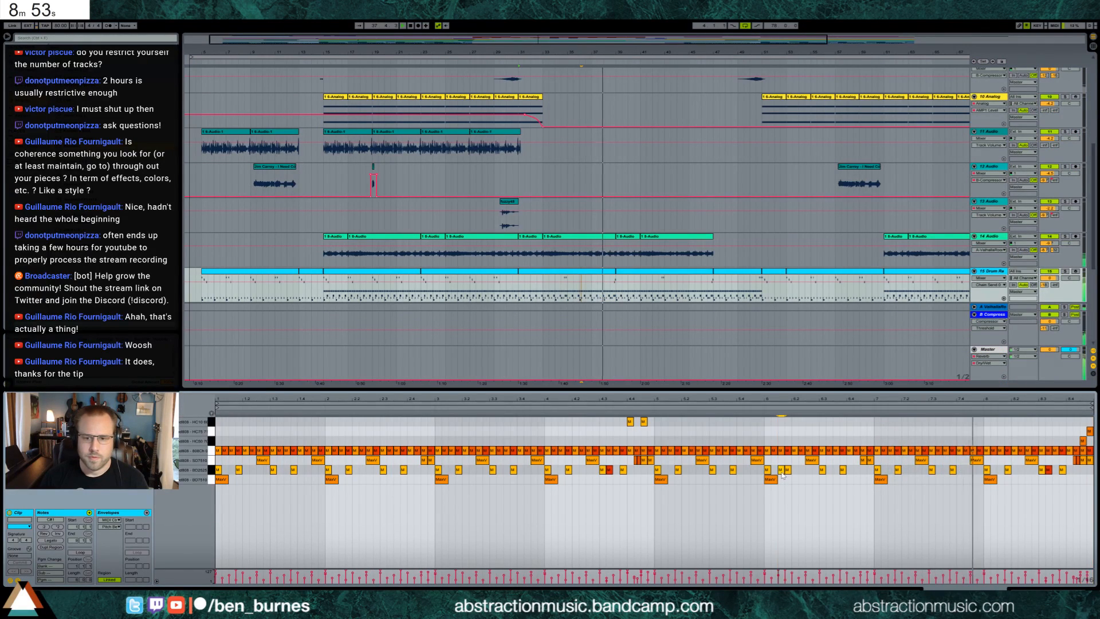
pyautogui.moveTo(782, 475); pyautogui.dragTo(775, 475)
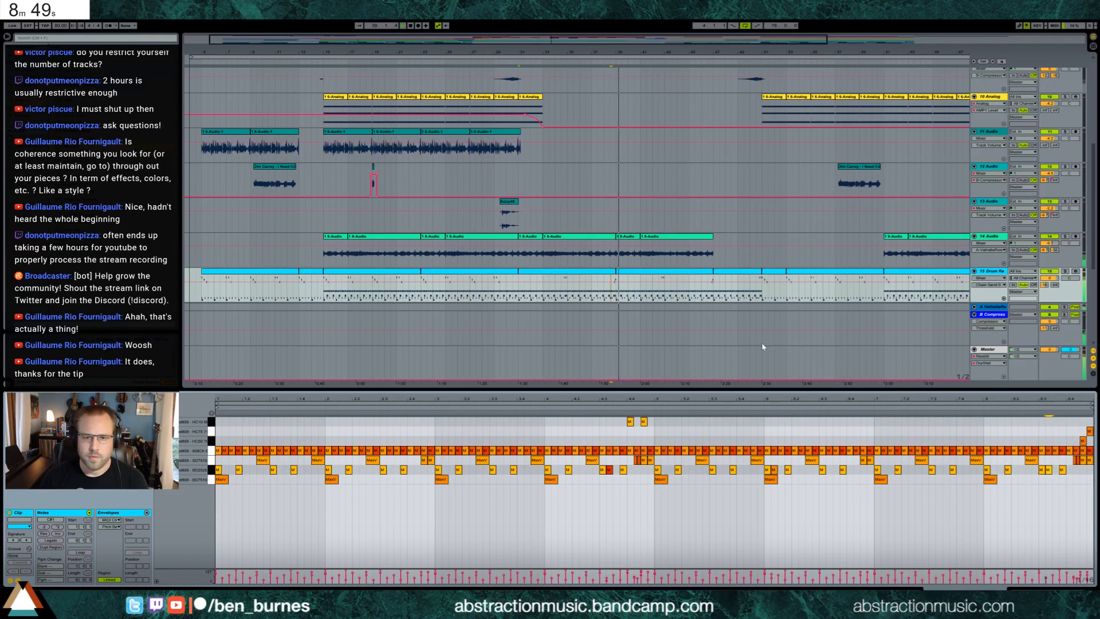
pyautogui.click(663, 271)
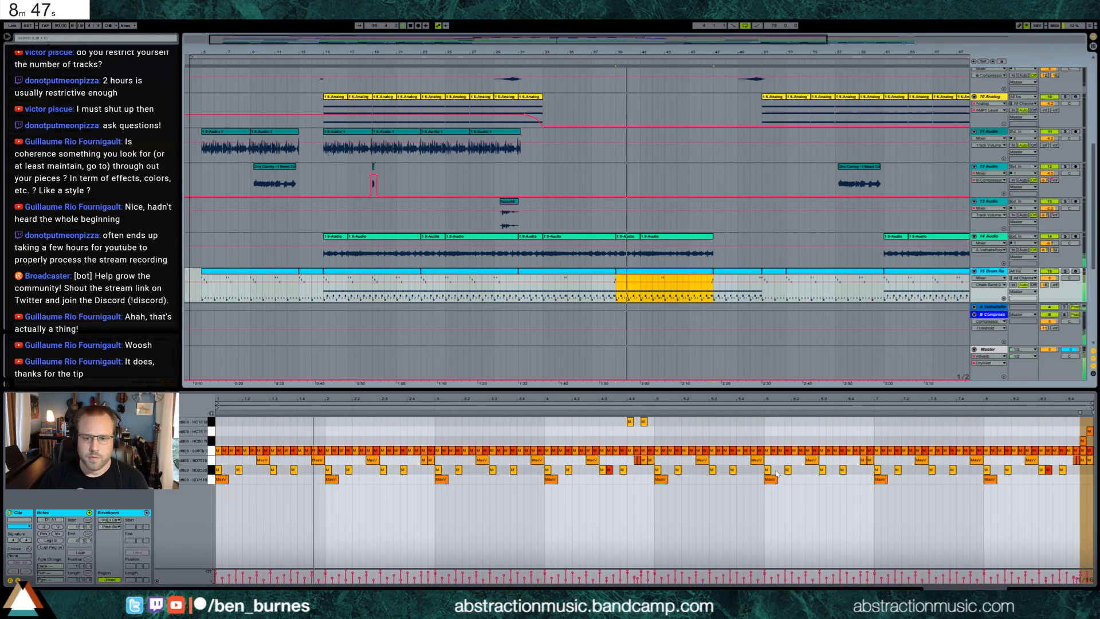
pyautogui.moveTo(774, 470); pyautogui.dragTo(774, 495)
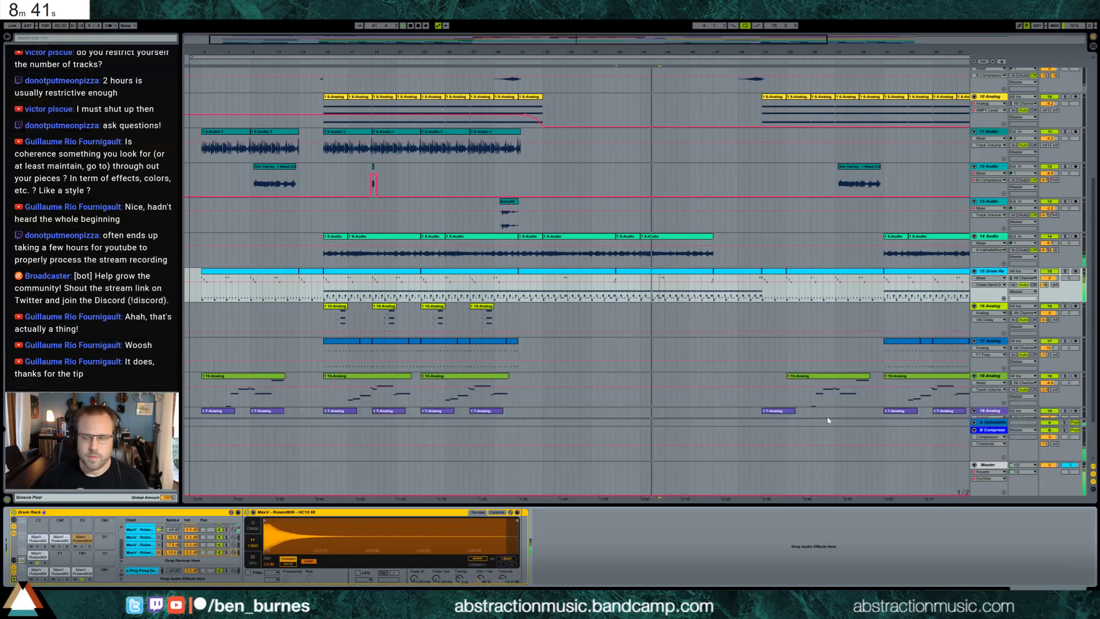
pyautogui.hotkey('shift', 'Tab')
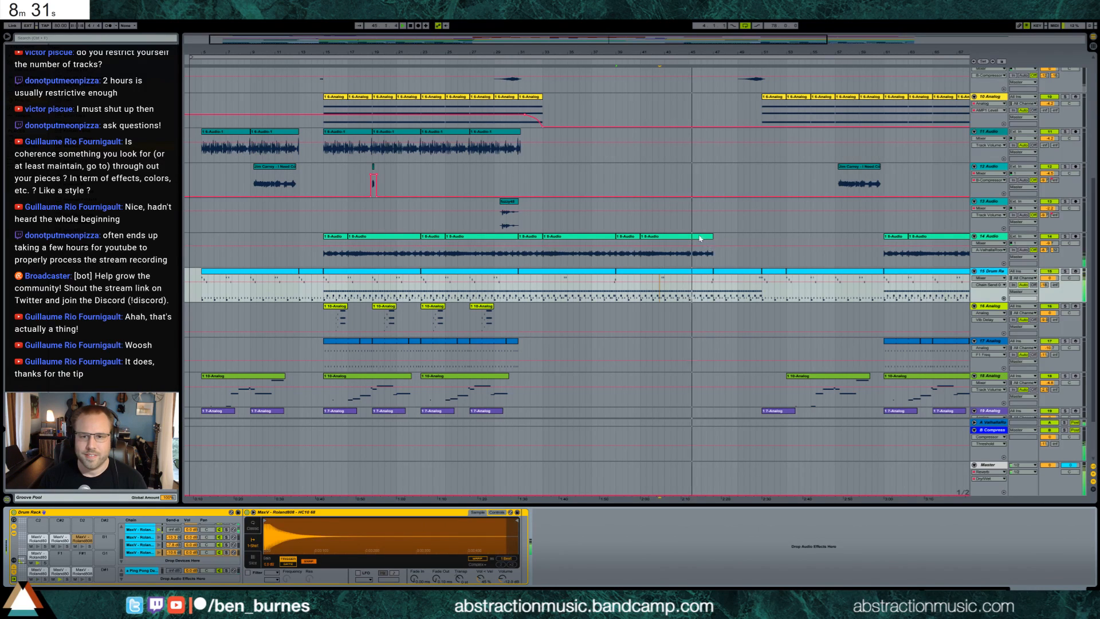
# Step: Add a fade-out to the end of the 14 Audio clip, just before bar 47
pyautogui.moveTo(712, 238)
pyautogui.mouseDown()
pyautogui.moveTo(729, 239)
pyautogui.moveTo(704, 239)
pyautogui.mouseUp()
pyautogui.hotkey('ctrl', 'alt', 'f')
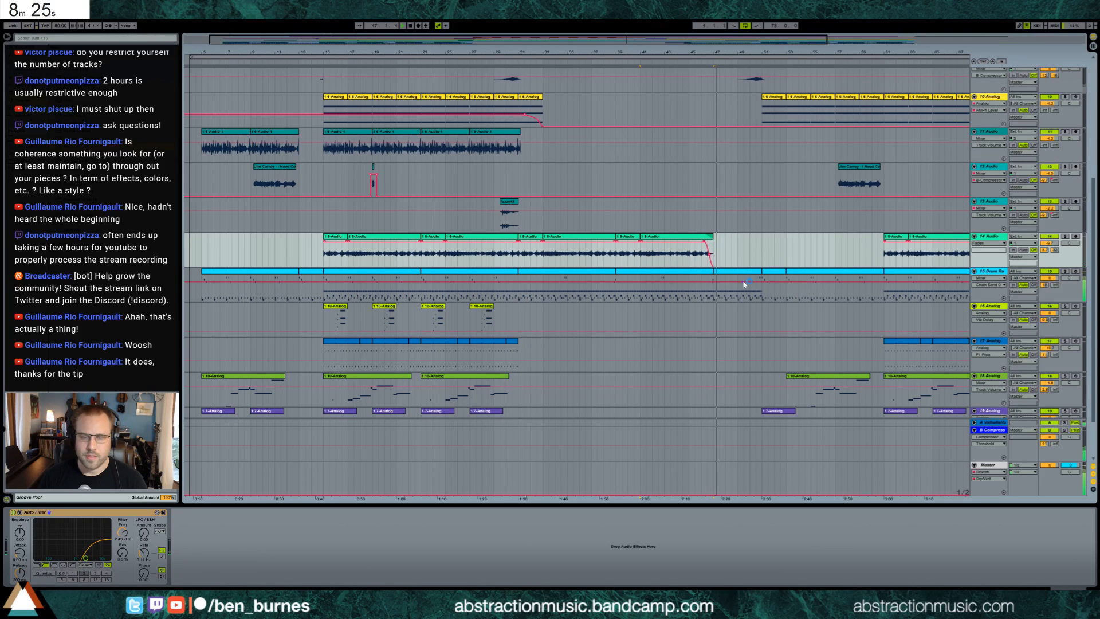
# Step: Add an Auto Filter to the 9 Audio track and set it to high-pass
pyautogui.scroll(3, 752, 303)
pyautogui.scroll(4, 754, 309)
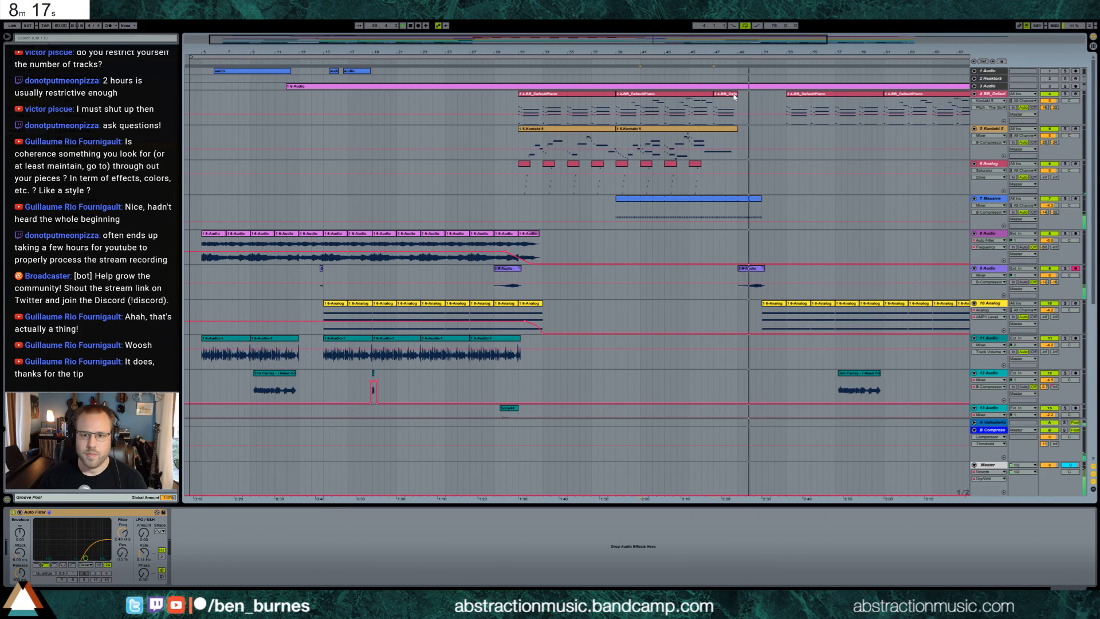
pyautogui.click(756, 273)
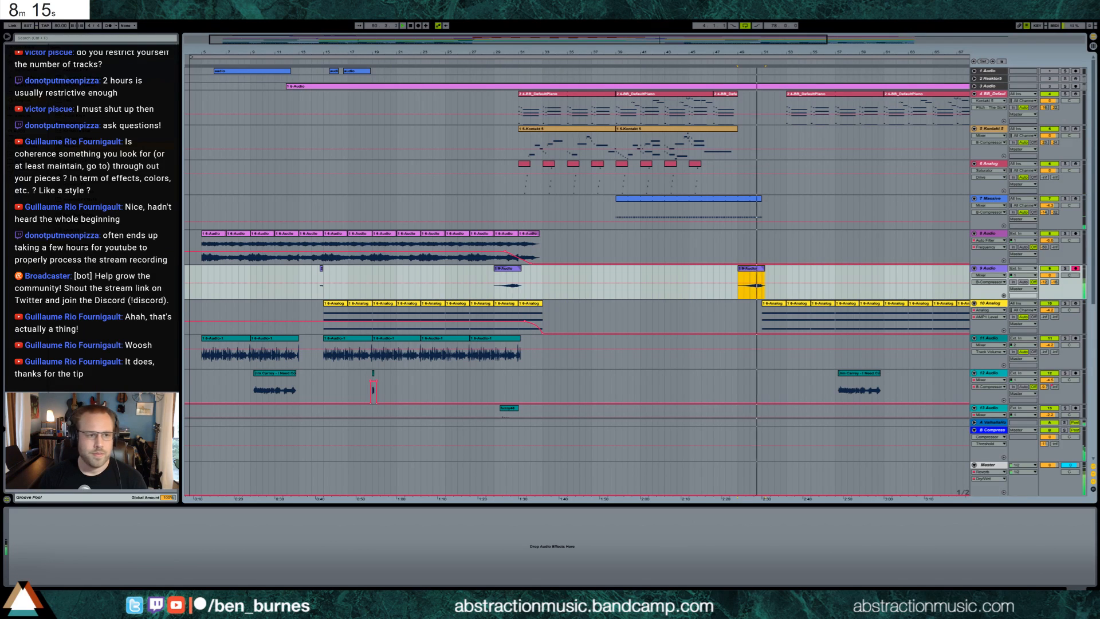
pyautogui.click(30, 76)
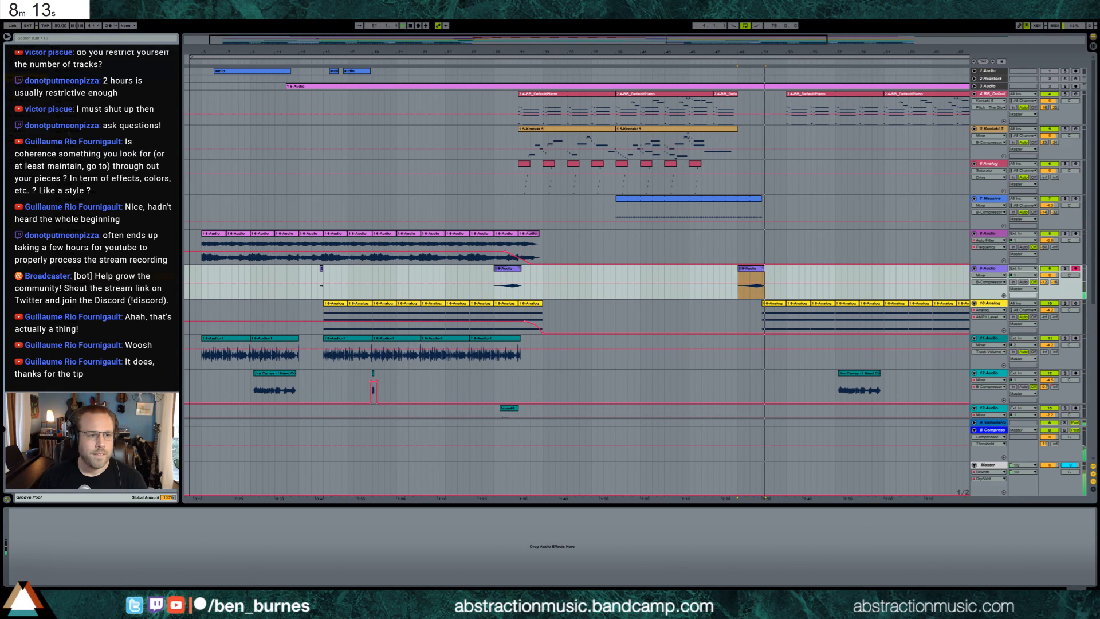
pyautogui.moveTo(86, 63); pyautogui.dragTo(74, 556)
pyautogui.click(46, 565)
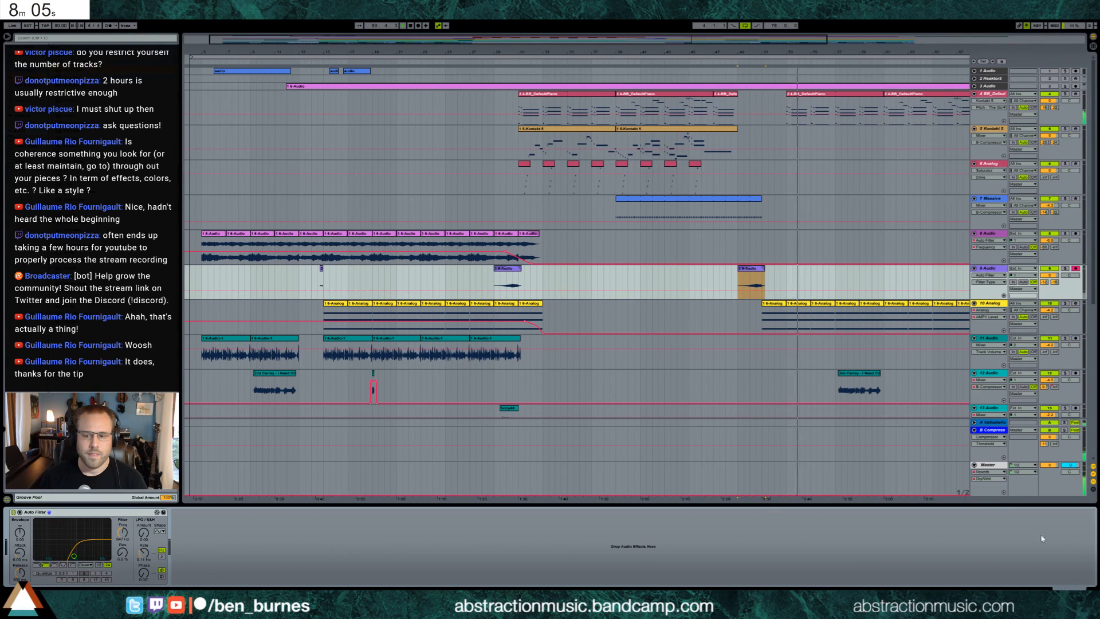
# Step: Play through the arrangement from about bar 53 onward and examine which tracks and clips are active up to the ending
pyautogui.click(852, 40)
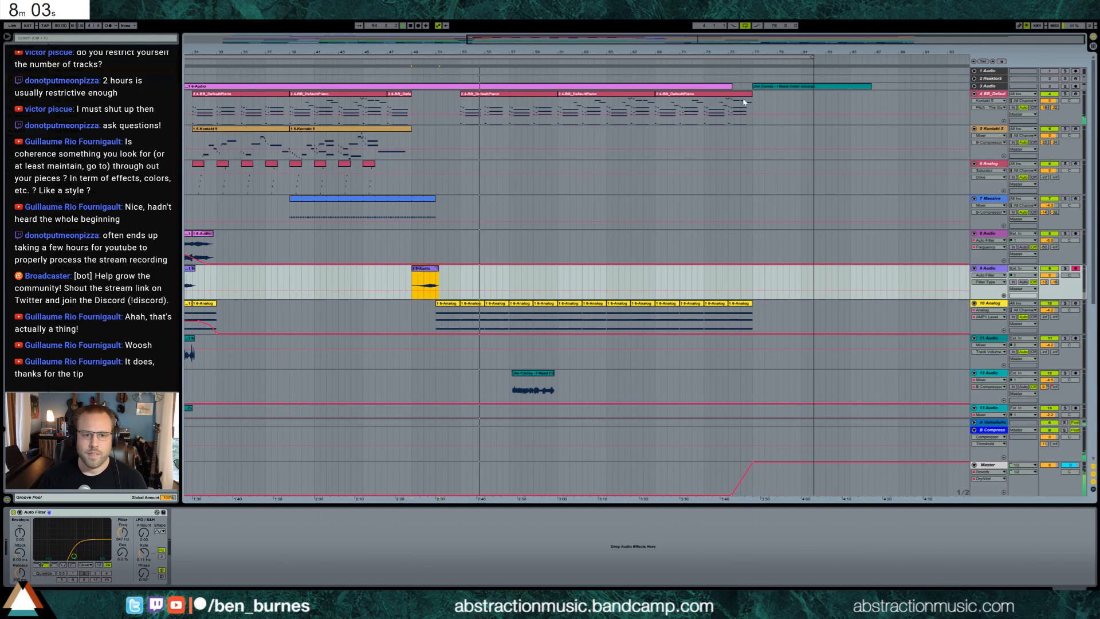
pyautogui.scroll(-4, 619, 172)
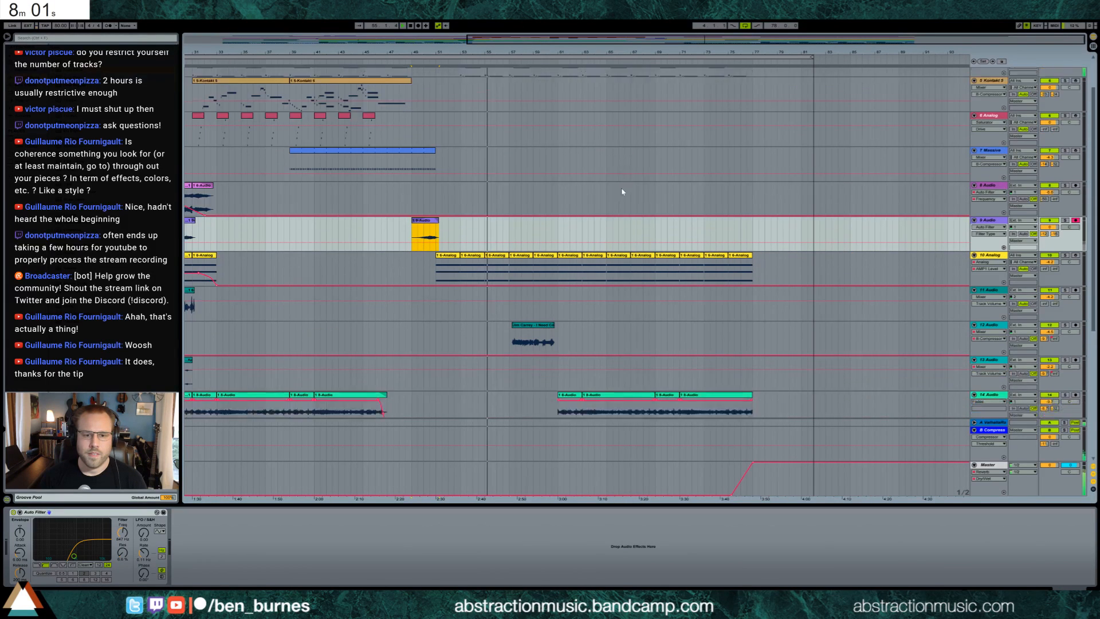
pyautogui.scroll(-4, 621, 200)
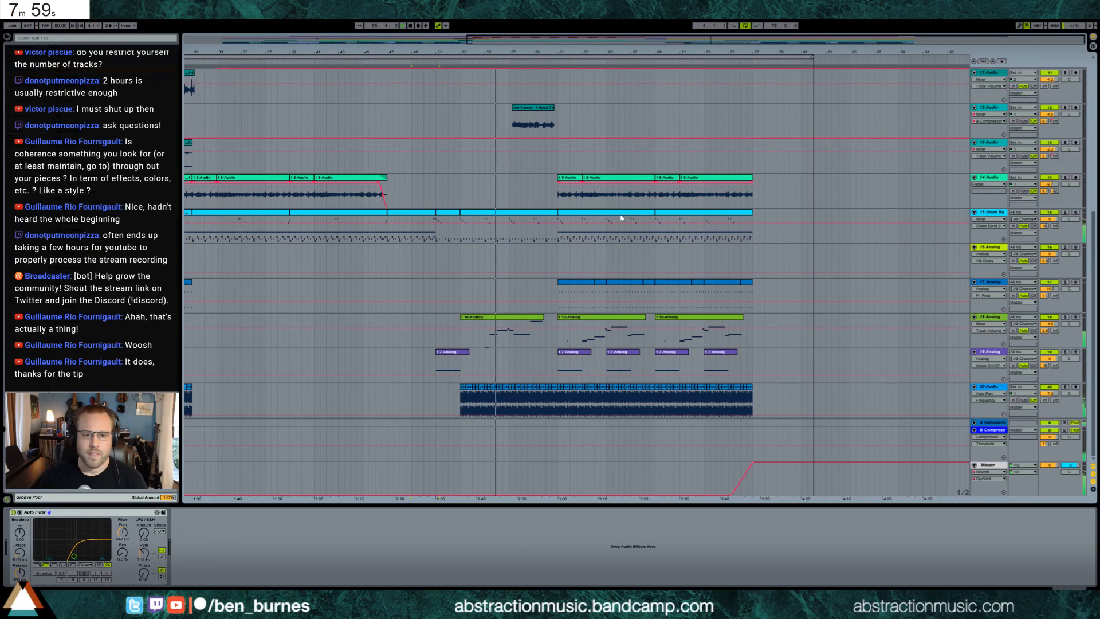
pyautogui.doubleClick(573, 39)
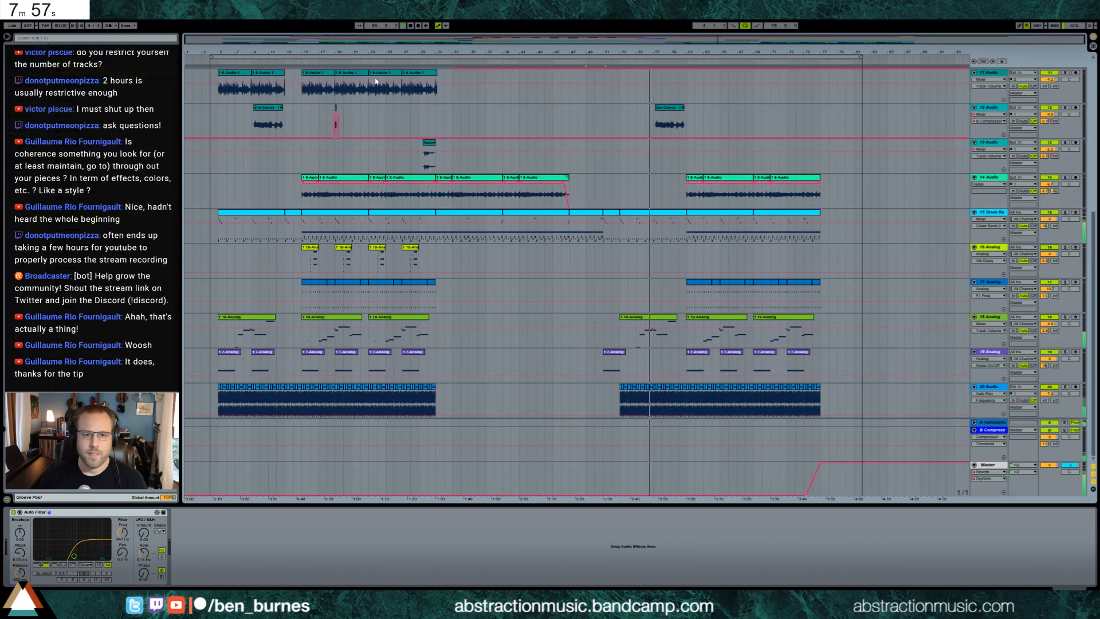
pyautogui.scroll(2, 446, 287)
pyautogui.scroll(-1, 446, 288)
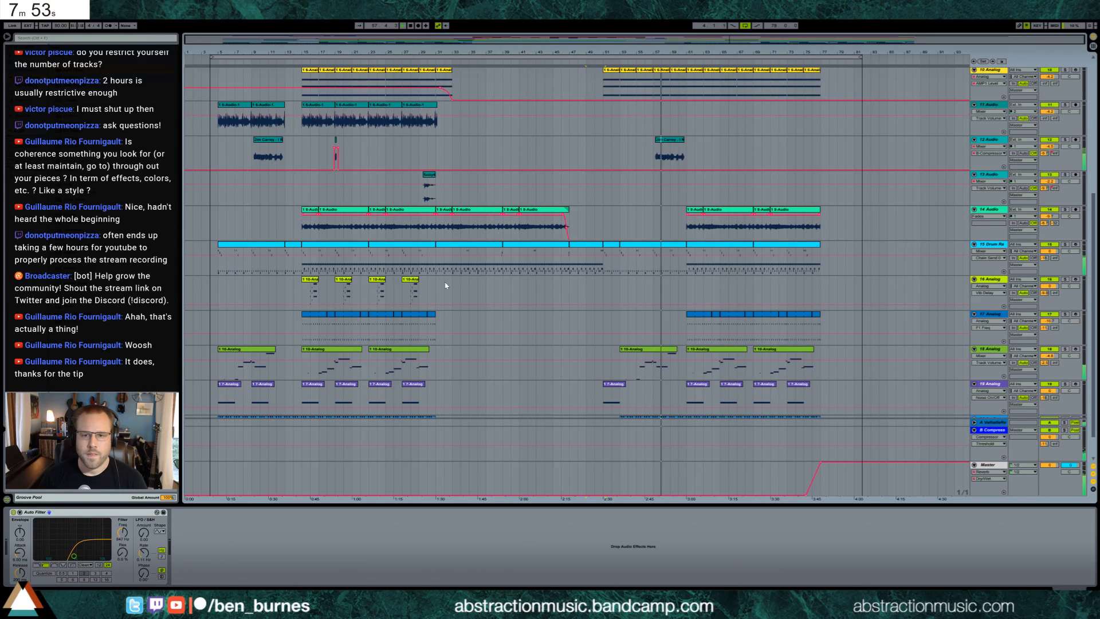
pyautogui.scroll(3, 534, 266)
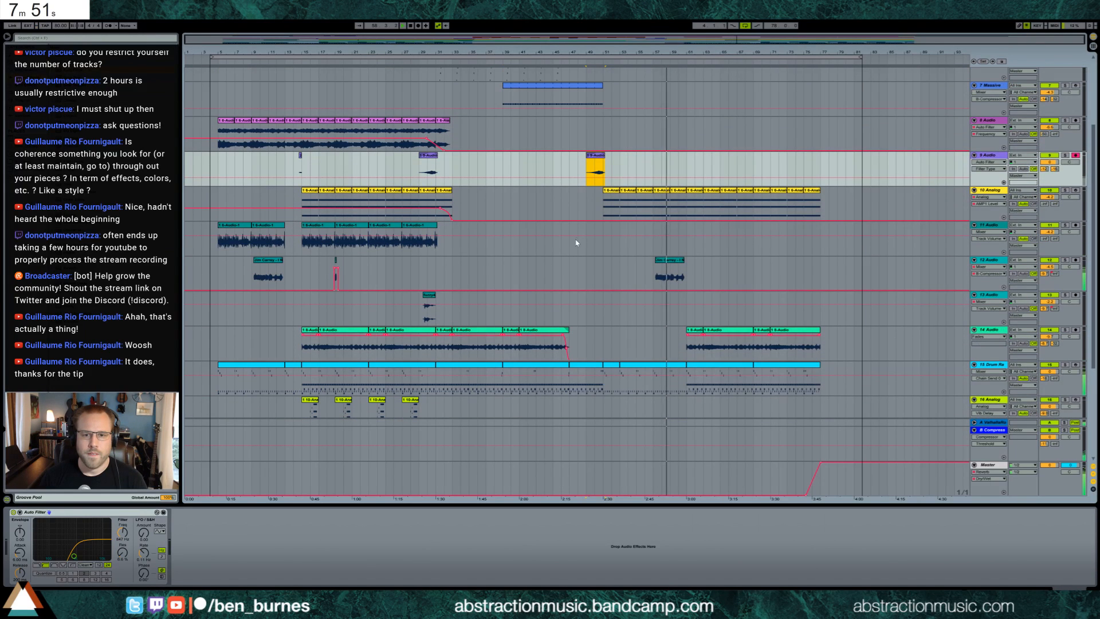
pyautogui.scroll(3, 580, 245)
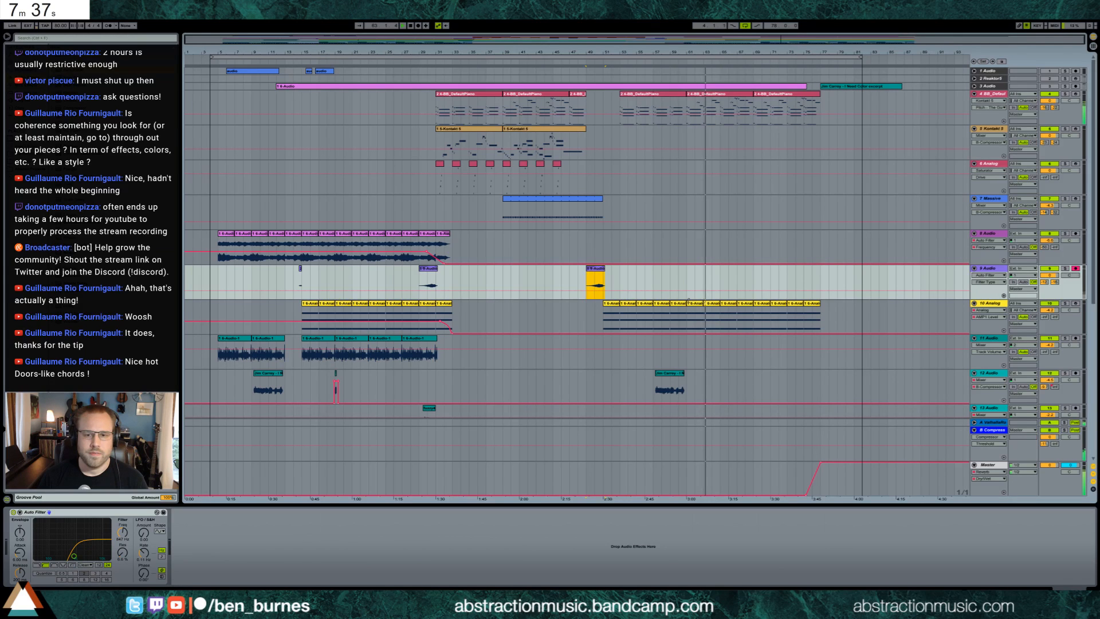
pyautogui.scroll(-10, 688, 300)
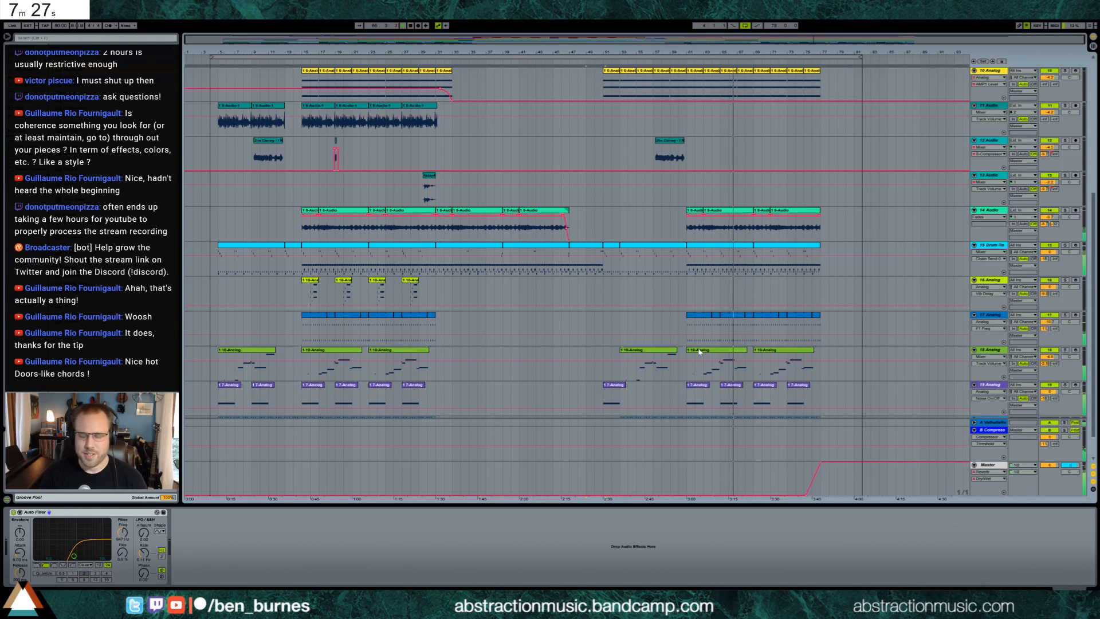
pyautogui.scroll(3, 745, 303)
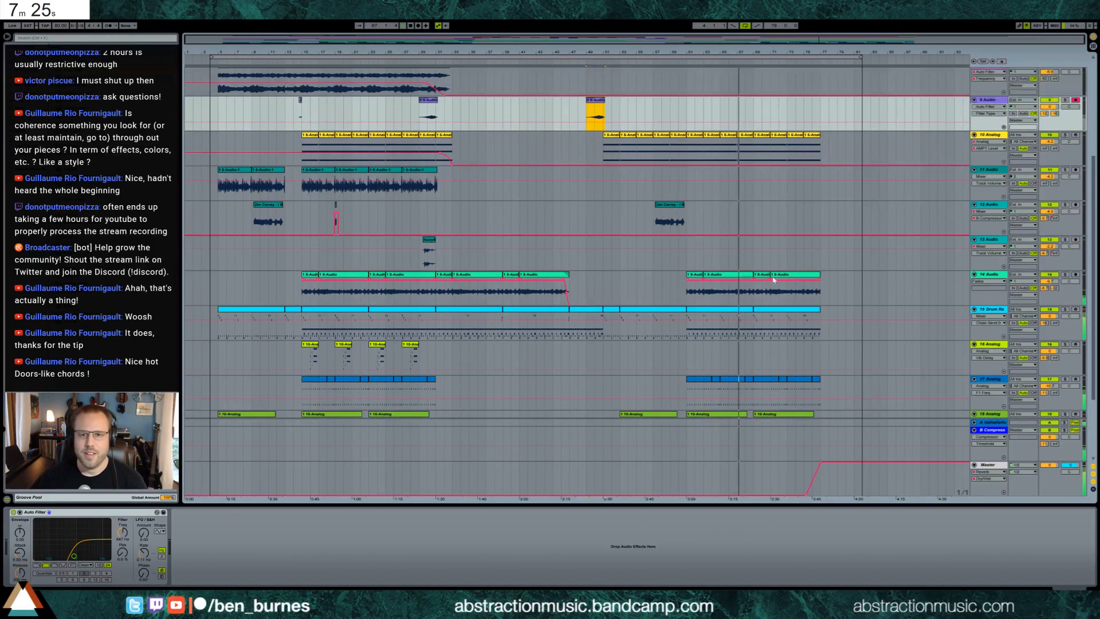
pyautogui.scroll(5, 773, 280)
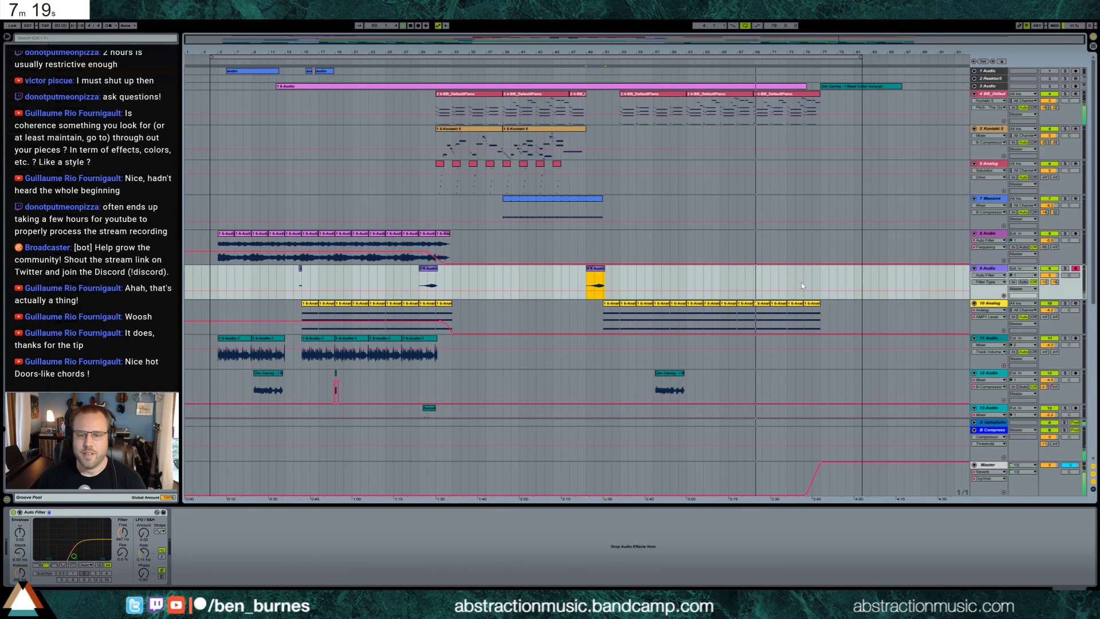
pyautogui.scroll(-6, 802, 285)
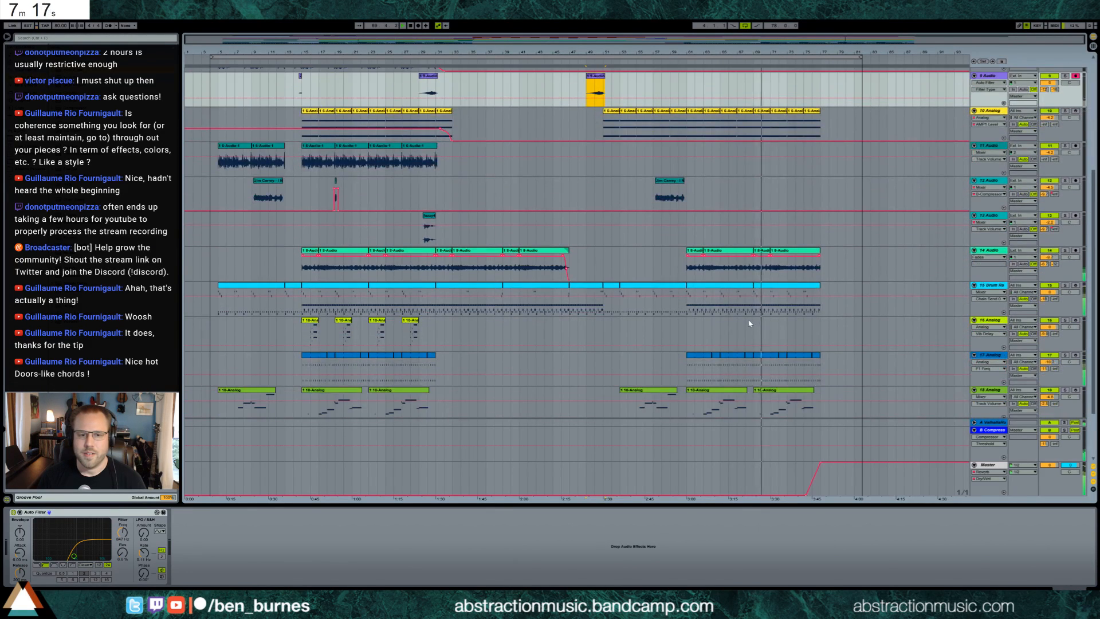
pyautogui.scroll(5, 748, 320)
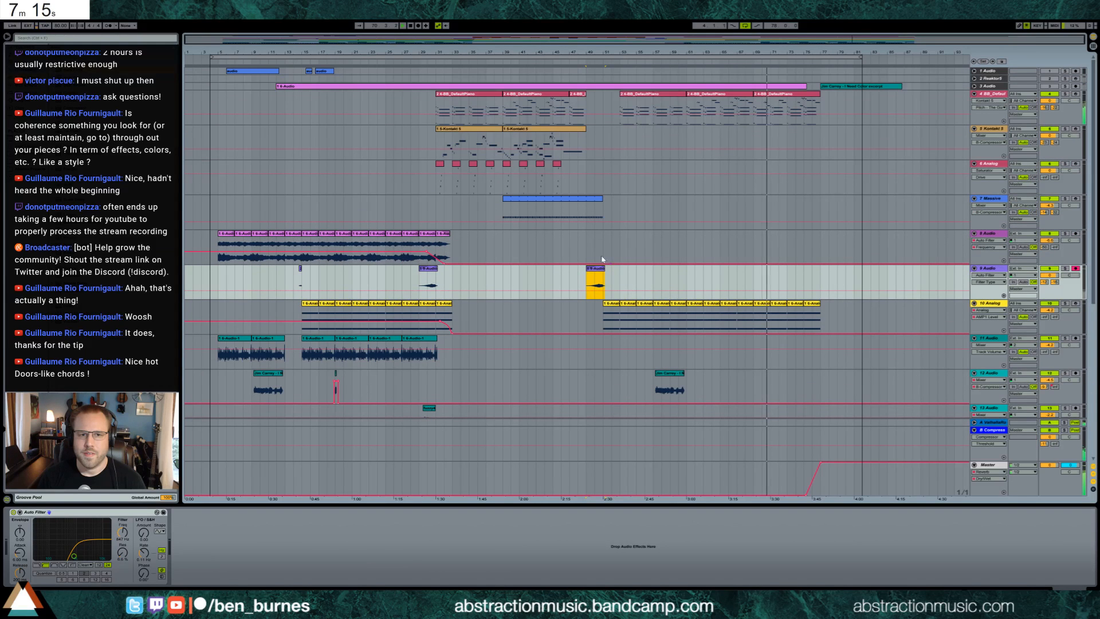
# Step: Copy the last four 8 Audio clips to bar 69 on the same track and adjust the fade-out of the final copy
pyautogui.click(394, 234)
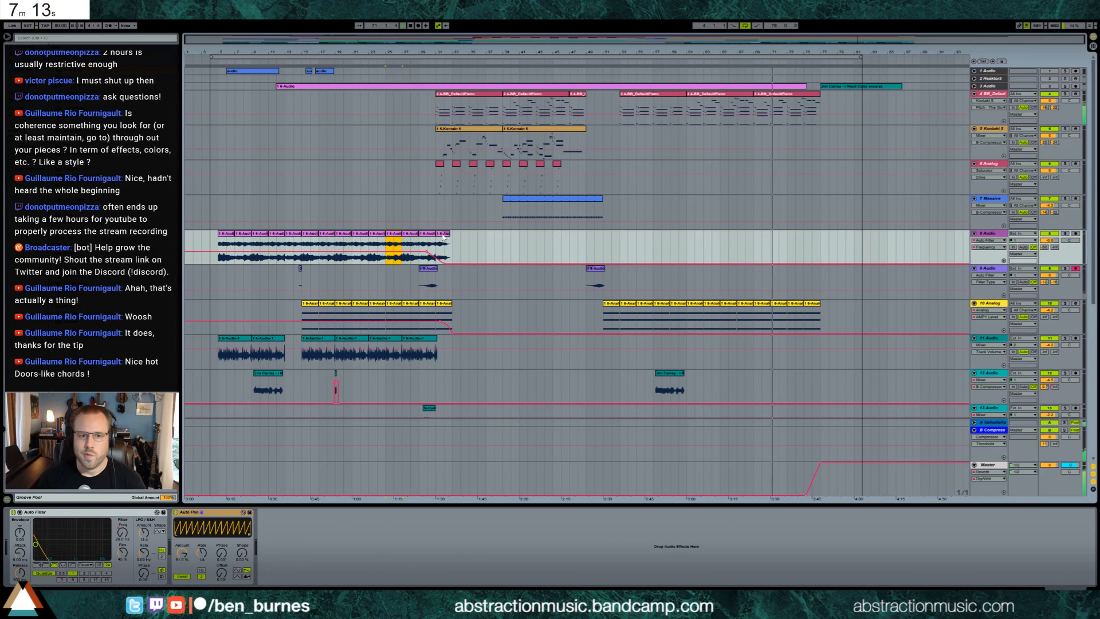
pyautogui.click(755, 249)
pyautogui.hotkey('ctrl', 'v')
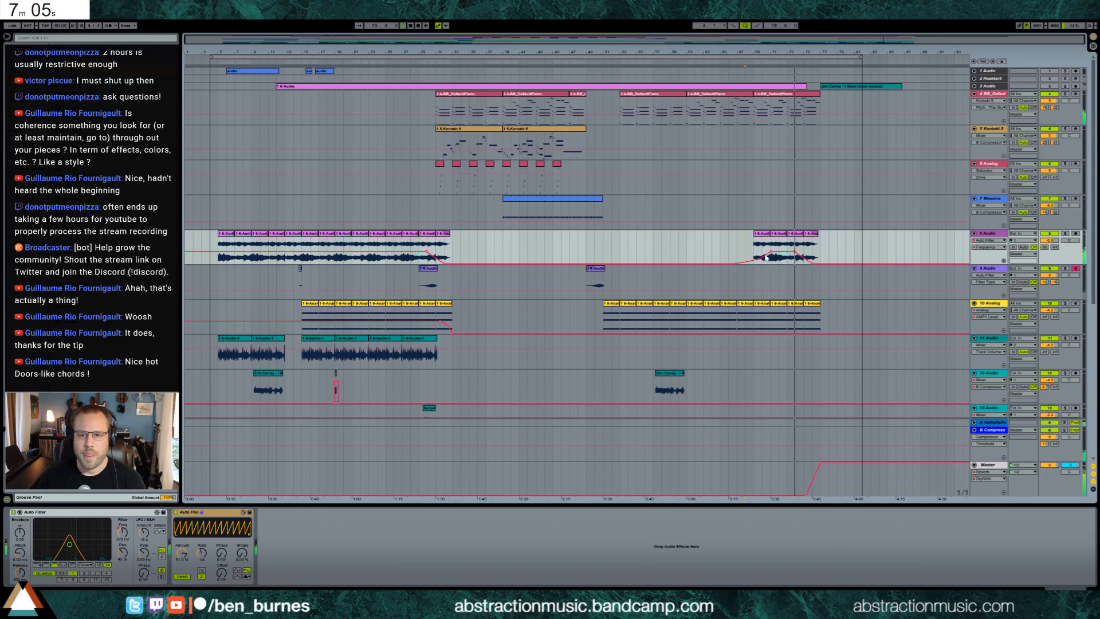
pyautogui.click(809, 244)
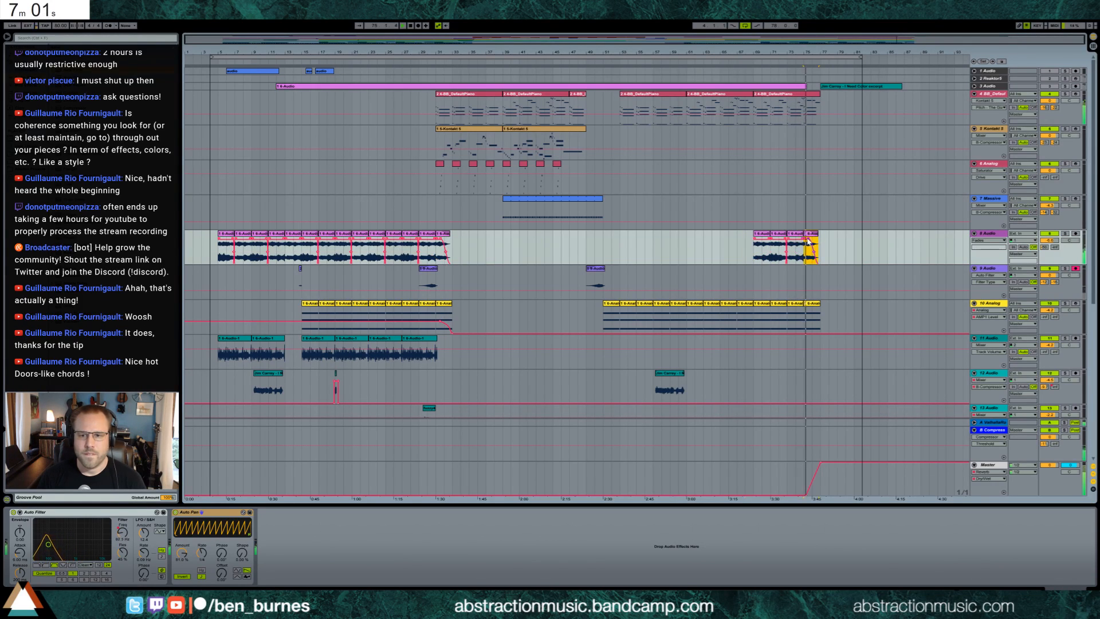
pyautogui.moveTo(808, 239); pyautogui.dragTo(814, 240)
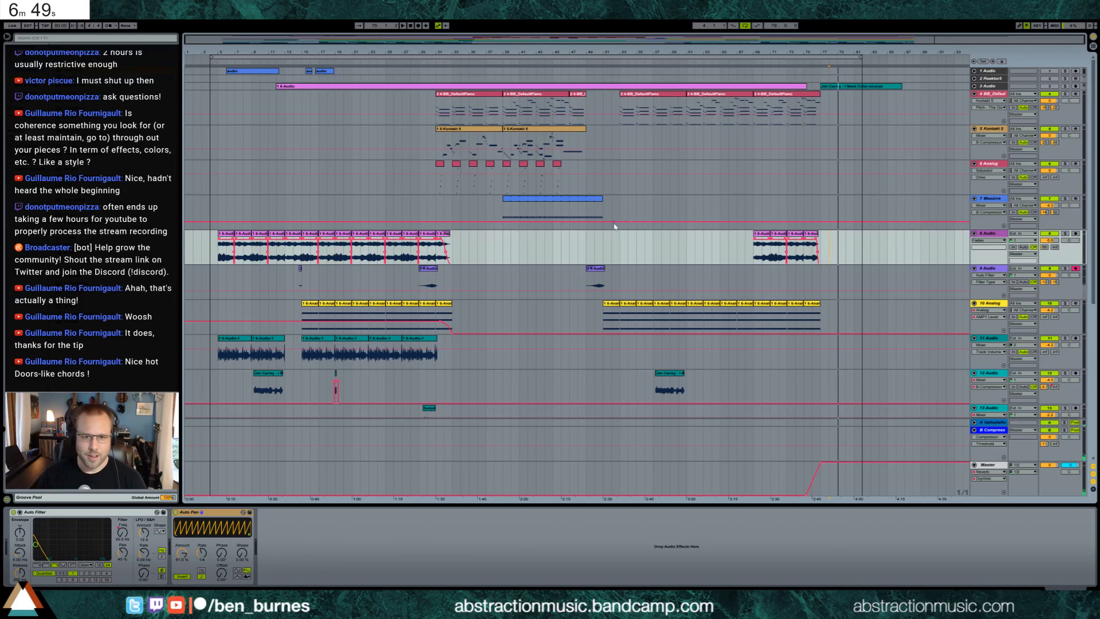
# Step: Play the transition from about bar 49 and insert an empty MIDI clip on the 5 Kontakt 5 track from about bar 52 to bar 55
pyautogui.click(604, 249)
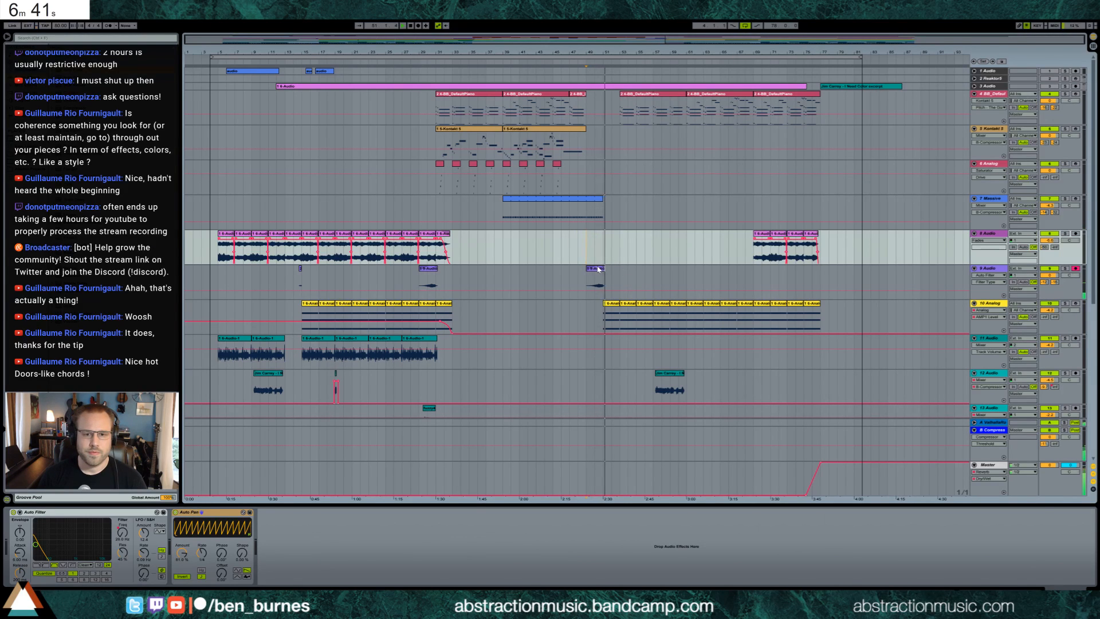
pyautogui.scroll(-3, 598, 273)
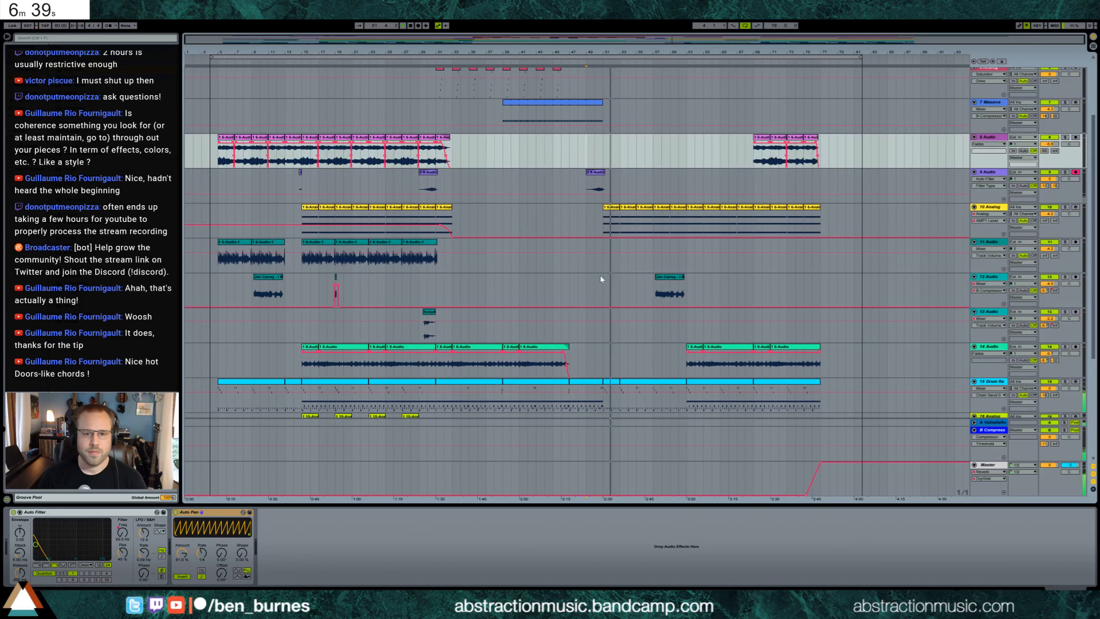
pyautogui.scroll(3, 602, 278)
pyautogui.scroll(1, 610, 290)
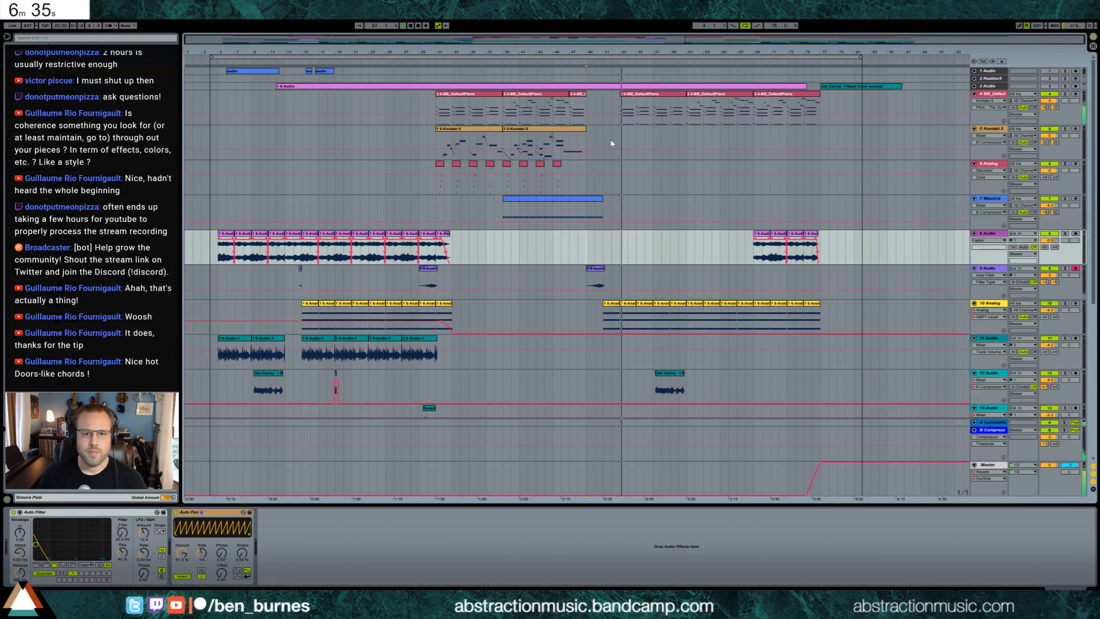
pyautogui.moveTo(611, 139); pyautogui.dragTo(626, 144)
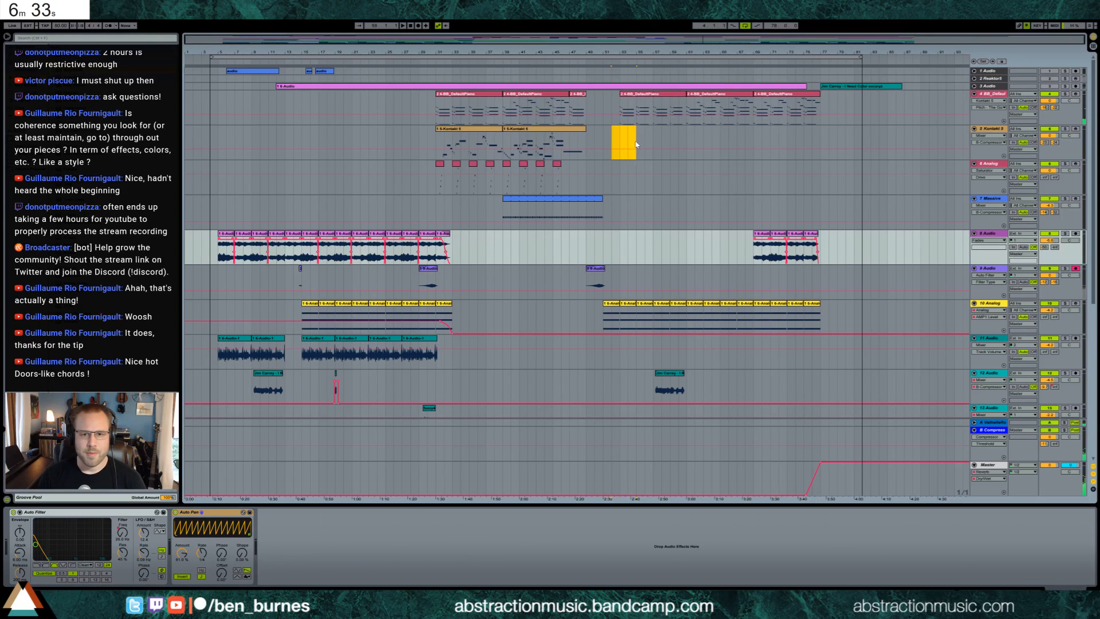
pyautogui.hotkey('ctrl', 'shift', 'm')
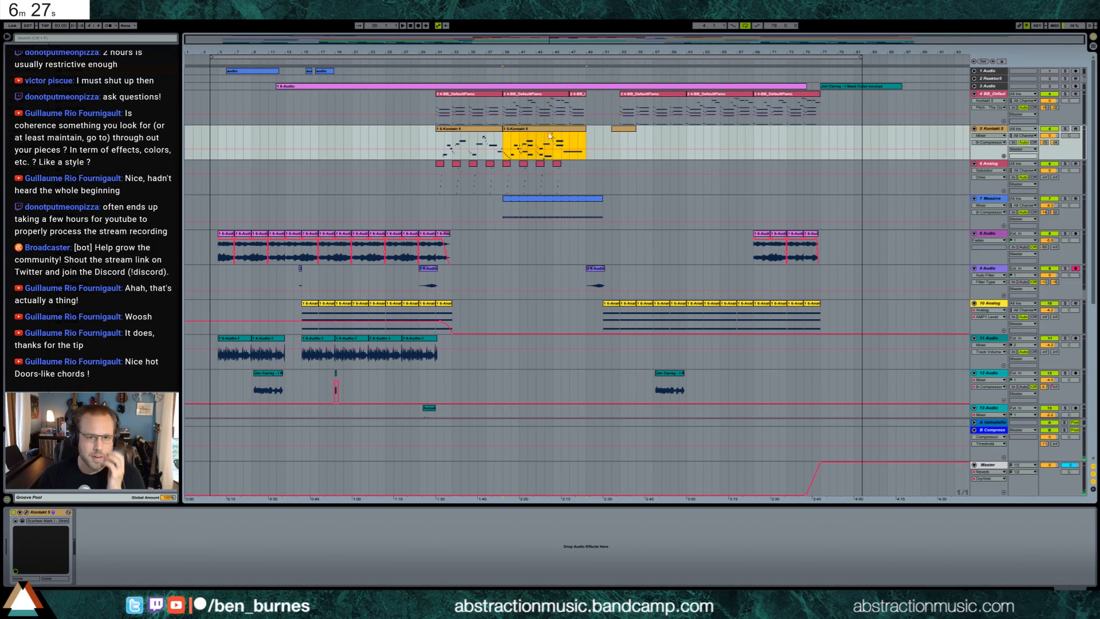
# Step: Copy the descending run from the start of the second Kontakt 5 clip and paste it at the start of the new clip
pyautogui.doubleClick(518, 131)
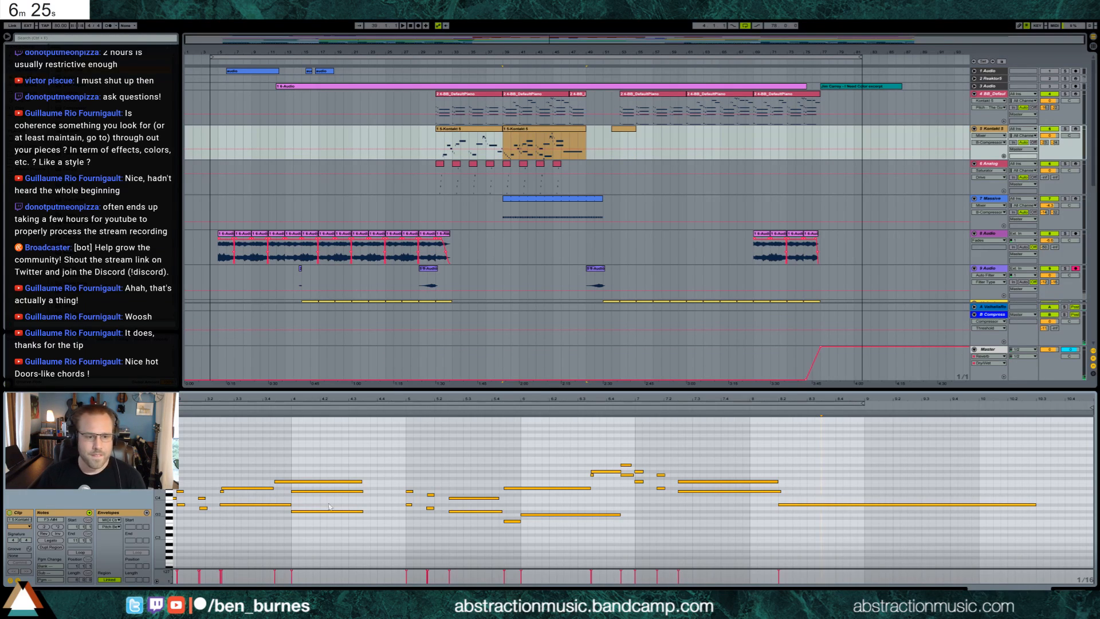
pyautogui.doubleClick(397, 398)
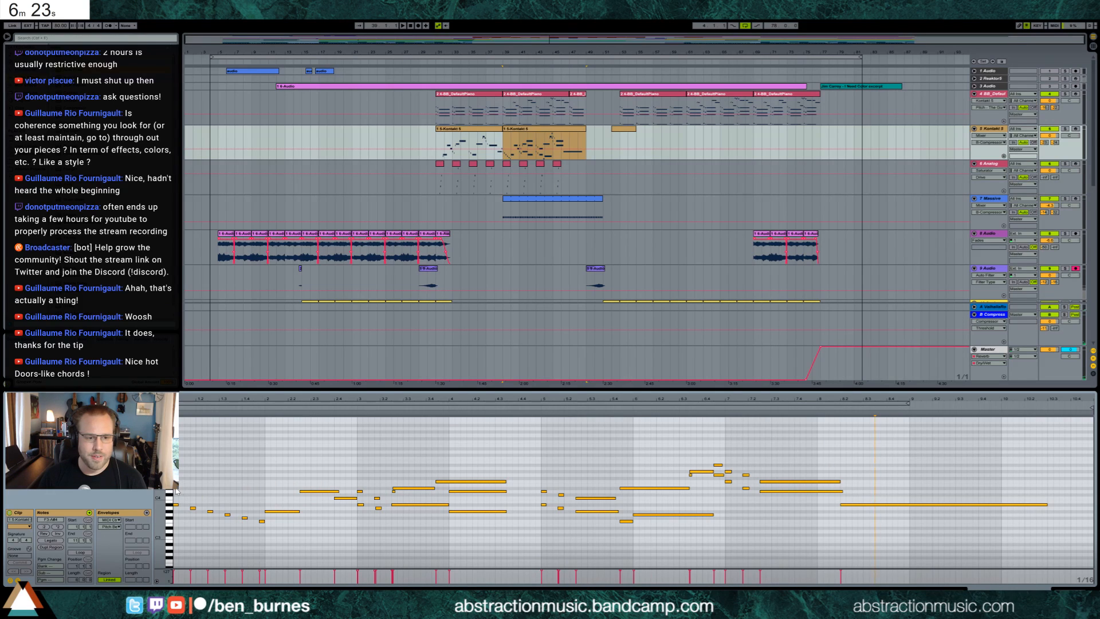
pyautogui.moveTo(176, 489); pyautogui.dragTo(272, 534)
pyautogui.click(622, 134)
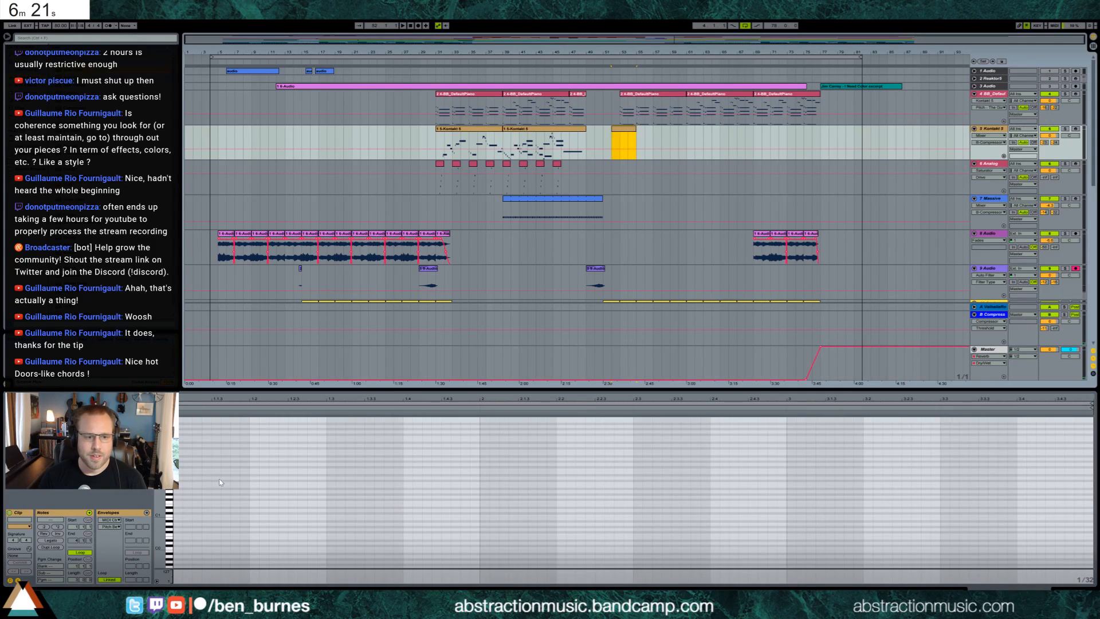
pyautogui.click(184, 465)
pyautogui.hotkey('ctrl', 'v')
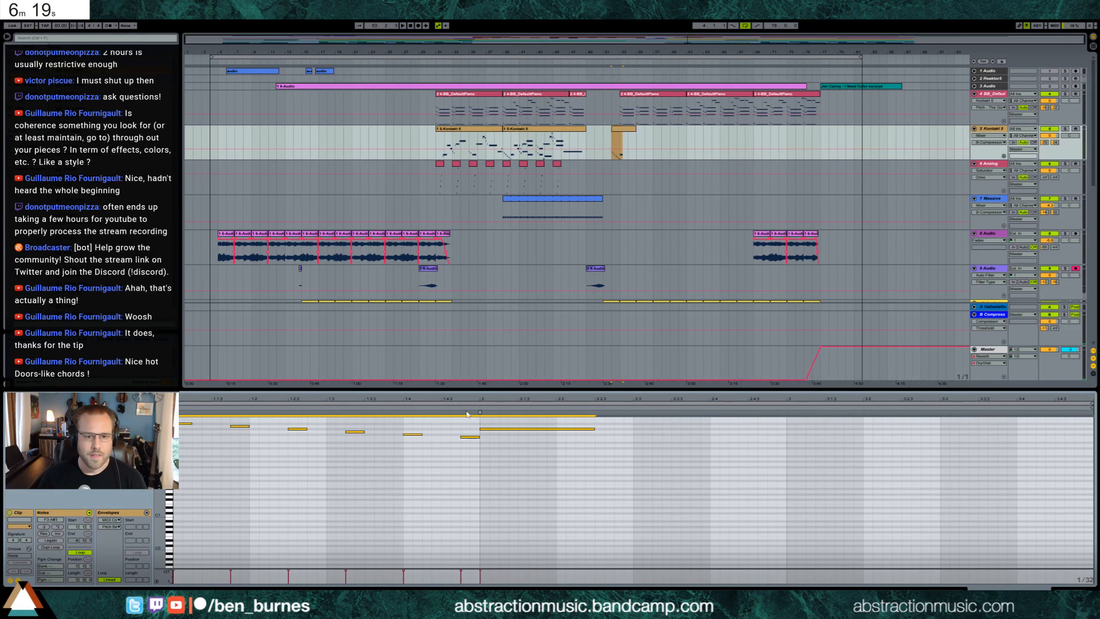
# Step: Transpose the short notes of the pasted run individually so that the six-note run ascends instead of descending
pyautogui.scroll(3, 365, 508)
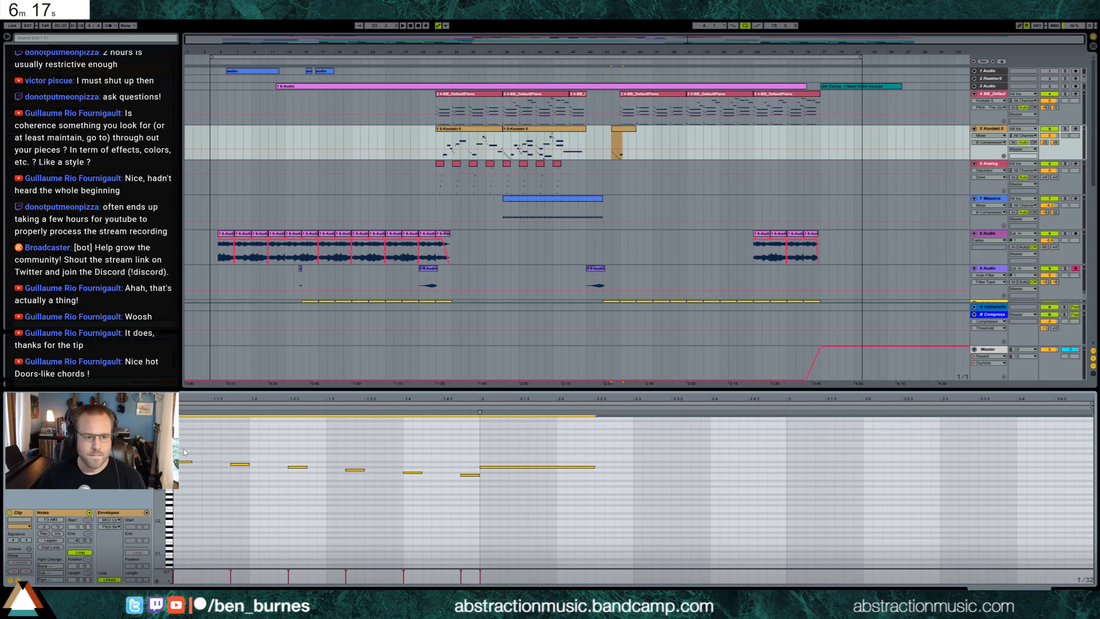
pyautogui.moveTo(183, 452); pyautogui.dragTo(187, 473)
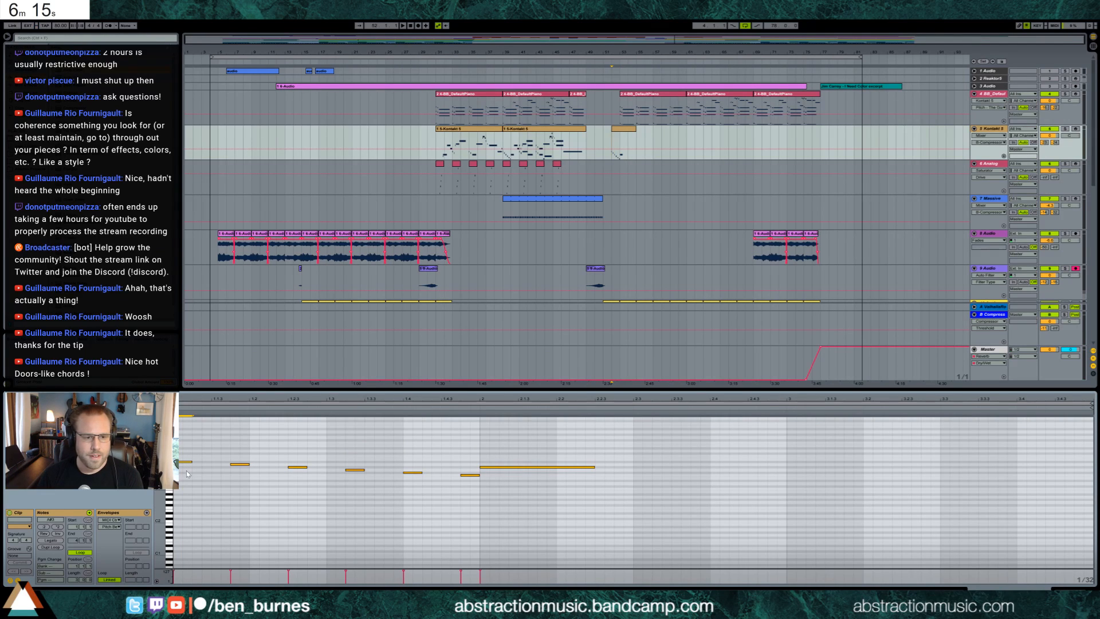
pyautogui.press('Down')
pyautogui.press('Down')
pyautogui.press('Down')
pyautogui.press('Down')
pyautogui.press('Down')
pyautogui.click(241, 486)
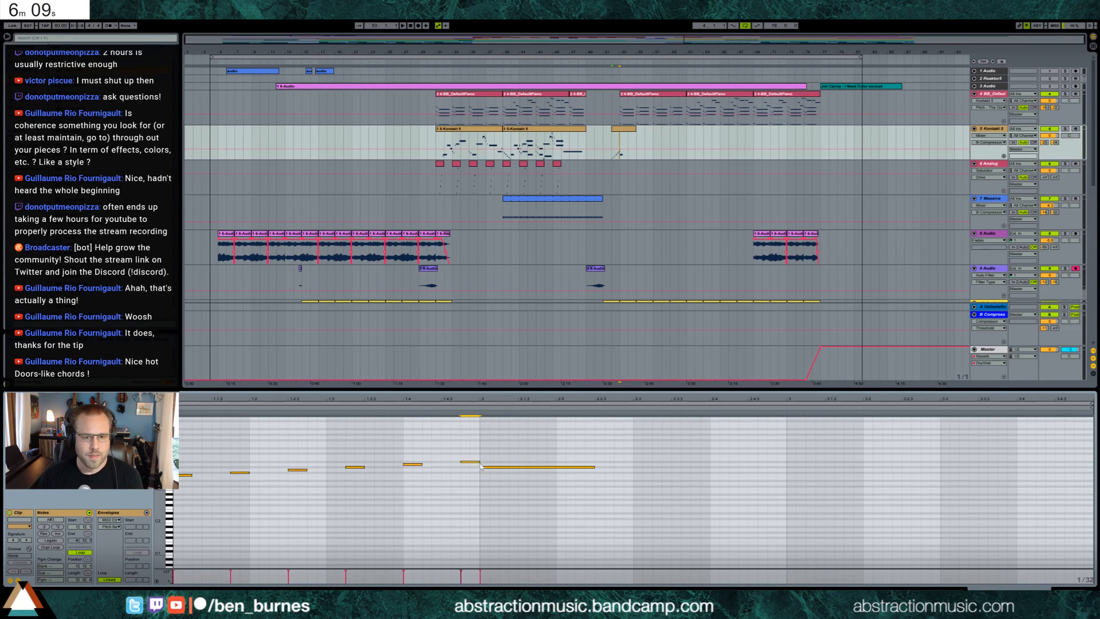
# Step: Extend the run's last short note to about 2.3 in place of the following long note, and ramp the velocities upward across the run
pyautogui.moveTo(593, 472); pyautogui.dragTo(638, 469)
pyautogui.doubleClick(582, 471)
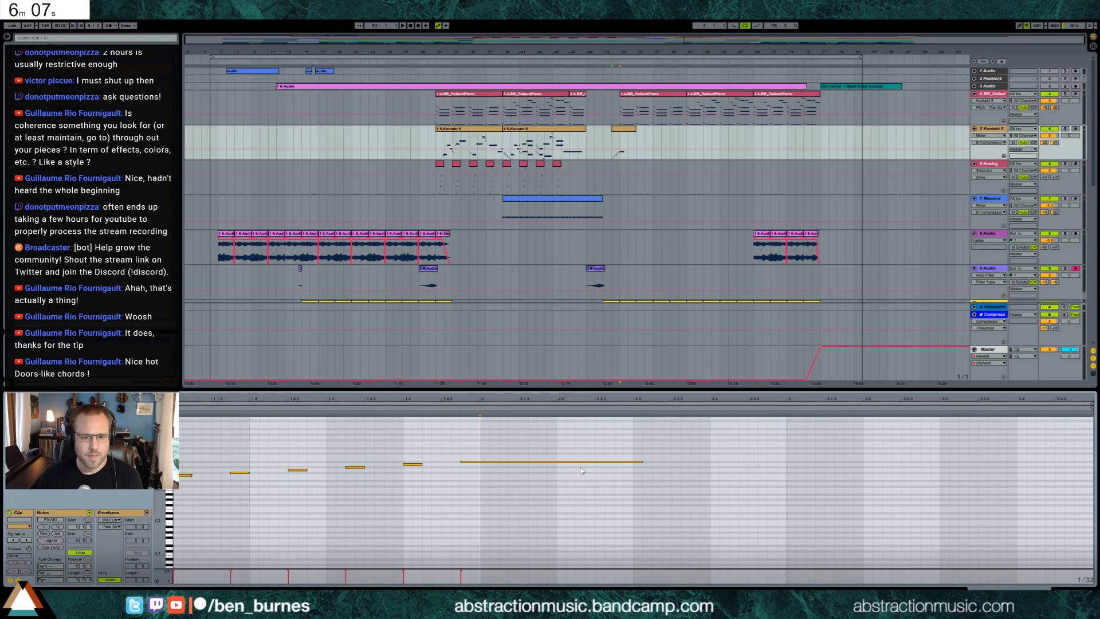
pyautogui.press('space')
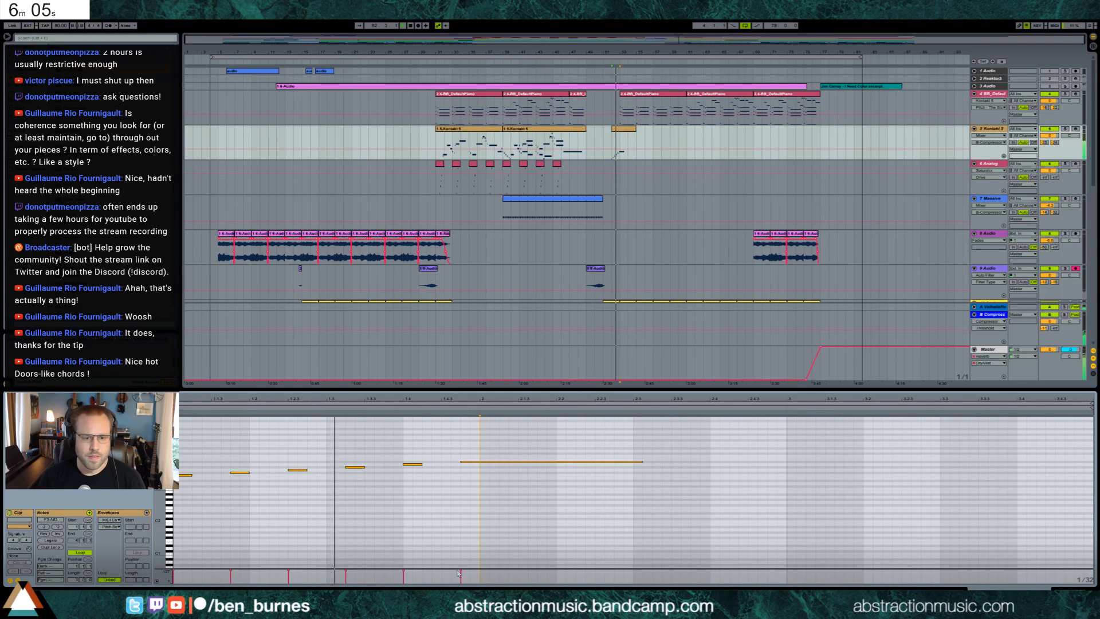
pyautogui.moveTo(461, 570); pyautogui.dragTo(162, 578)
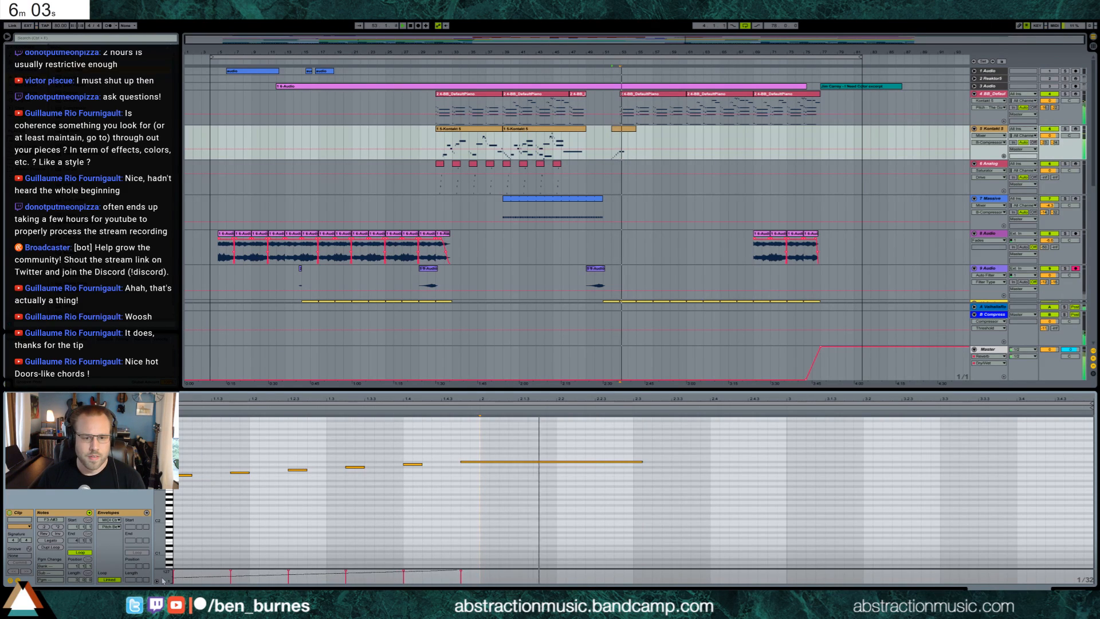
pyautogui.click(585, 139)
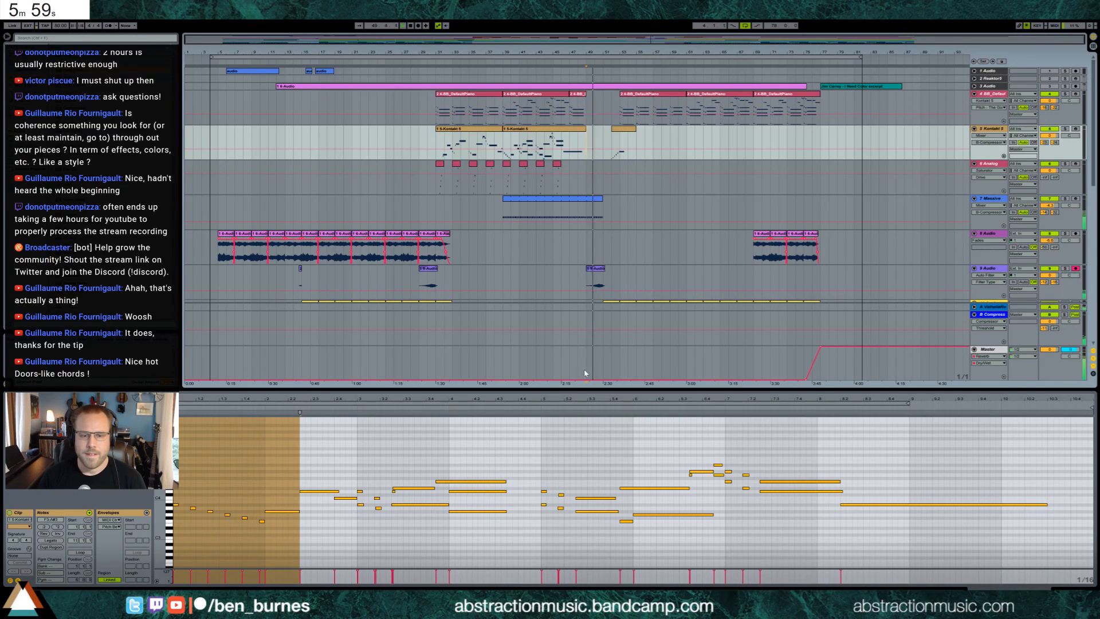
# Step: Lengthen the held last note of the new Kontakt 5 clip to about 3.4
pyautogui.click(625, 134)
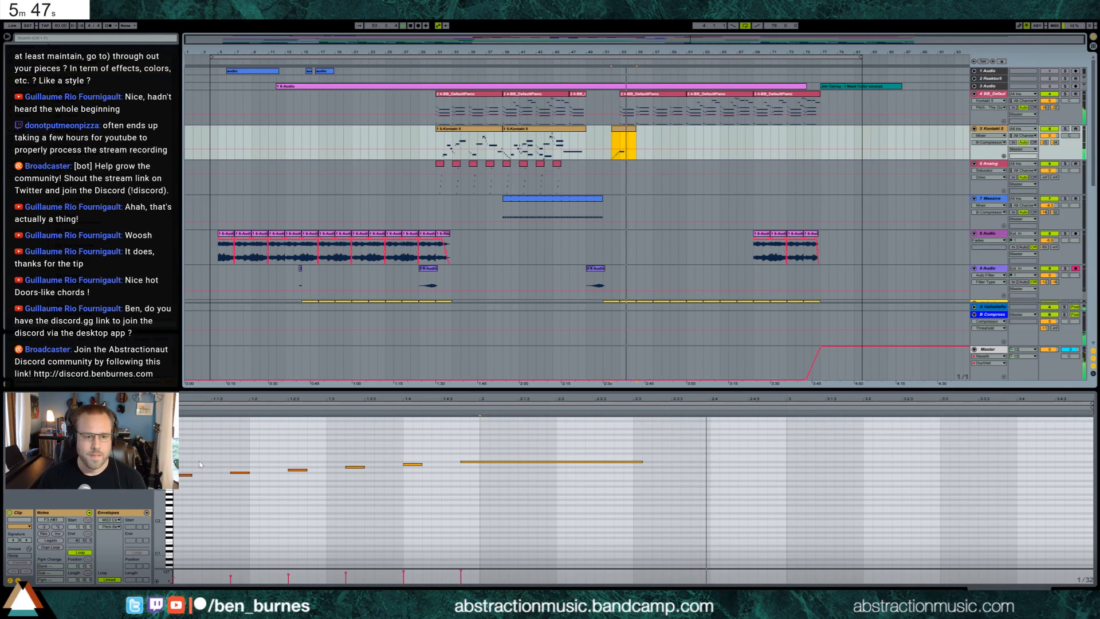
pyautogui.click(642, 462)
pyautogui.moveTo(642, 462); pyautogui.dragTo(1018, 462)
# Step: Duplicate all notes of the new Kontakt 5 clip and transpose the copy up an octave
pyautogui.click(388, 512)
pyautogui.hotkey('ctrl', 'a')
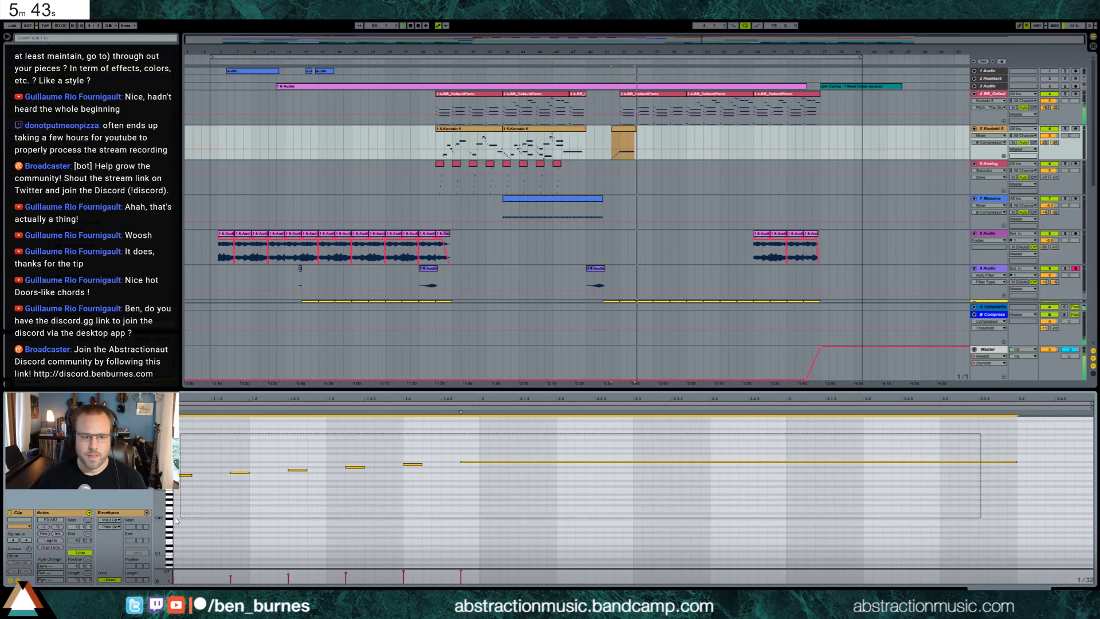
pyautogui.hotkey('ctrl', 'c')
pyautogui.hotkey('ctrl', 'v')
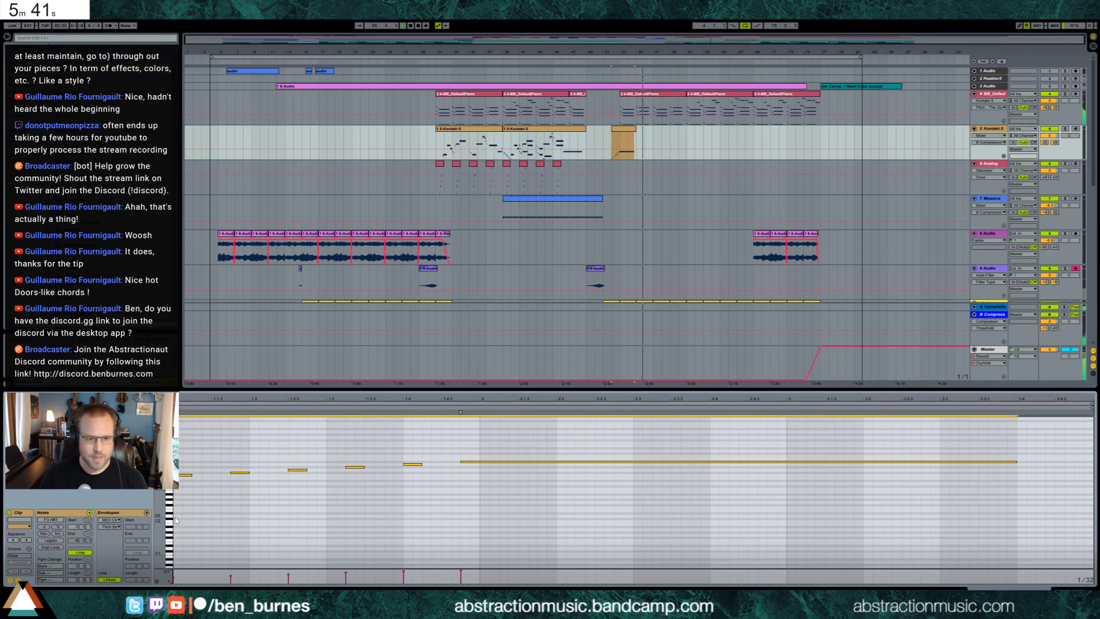
pyautogui.hotkey('shift', 'Up')
pyautogui.scroll(3, 412, 524)
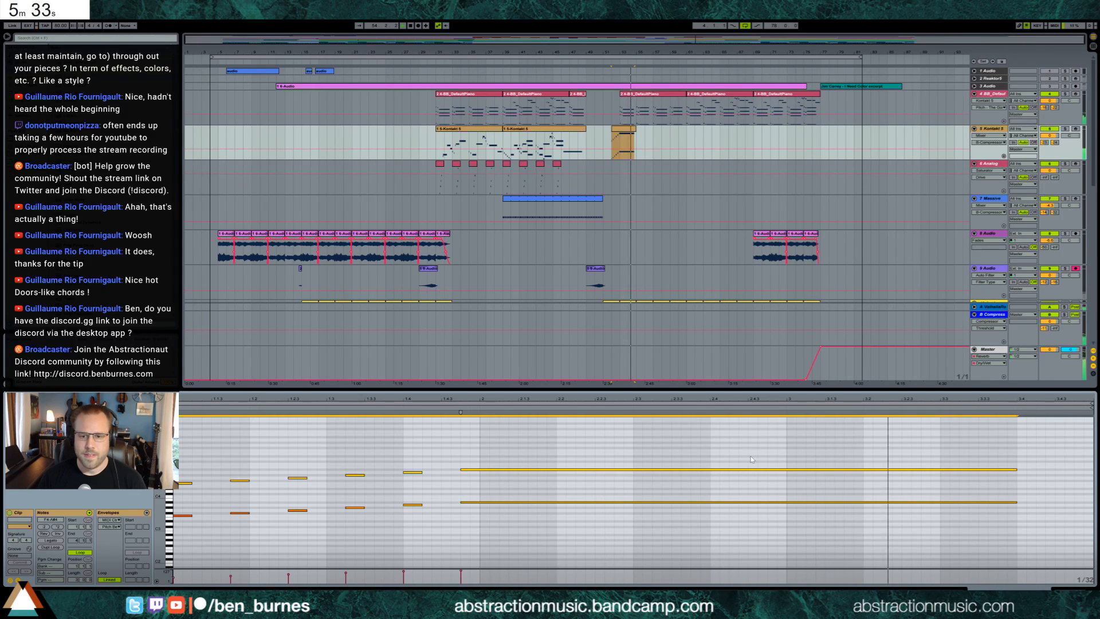
# Step: Add a higher held note from about 2.4 and lengthen the two octave held notes well past 3.4
pyautogui.moveTo(753, 463)
pyautogui.mouseDown()
pyautogui.moveTo(1085, 456)
pyautogui.moveTo(1092, 440)
pyautogui.mouseUp()
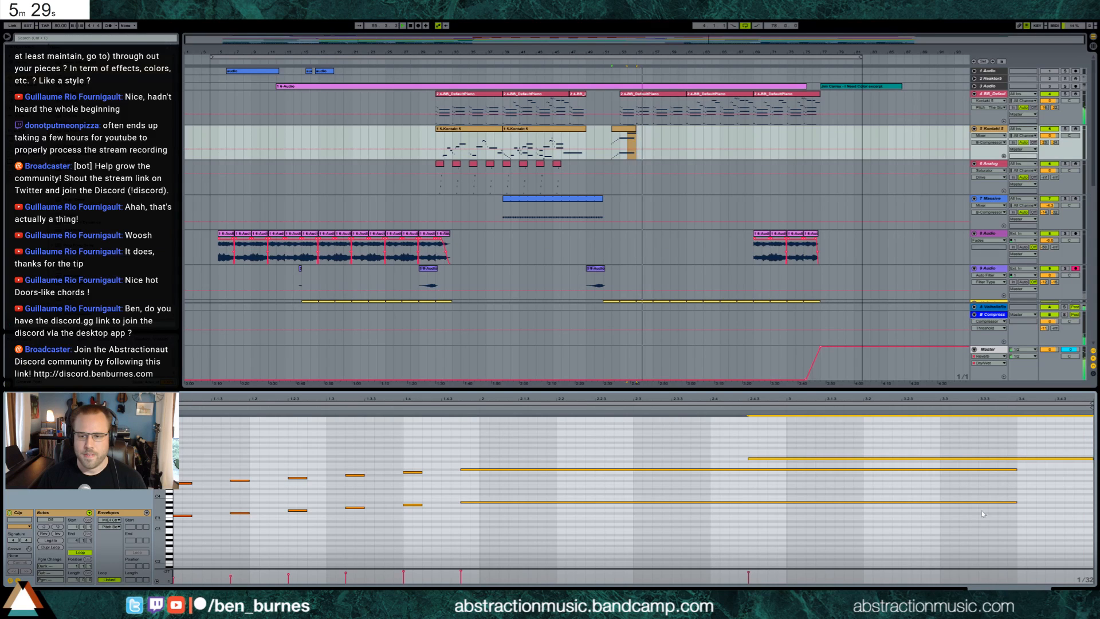
pyautogui.moveTo(983, 514); pyautogui.dragTo(1015, 471)
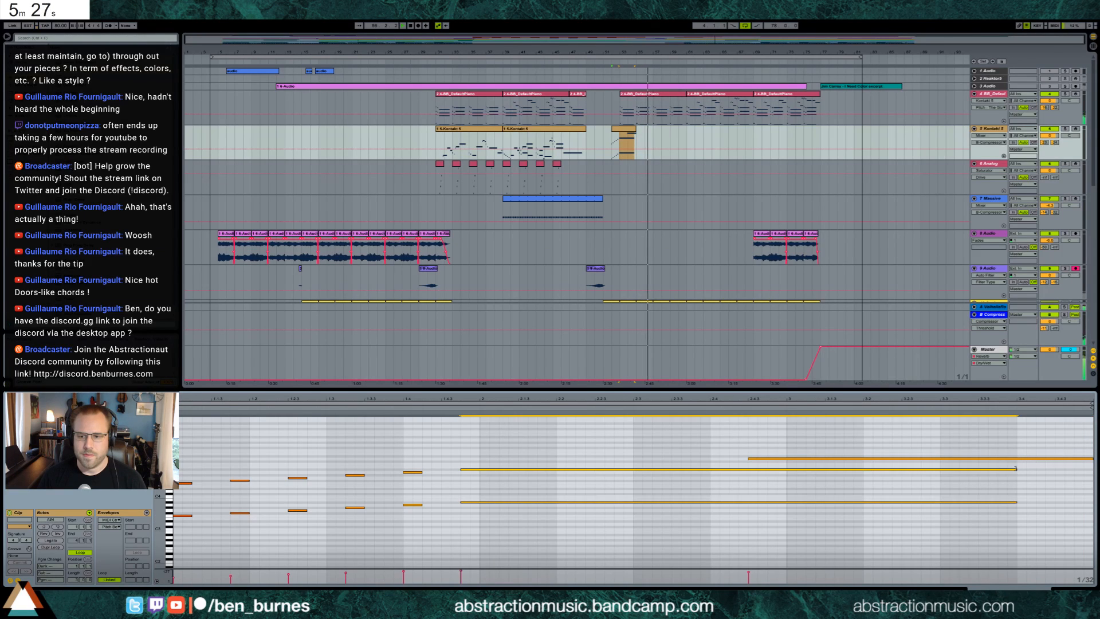
pyautogui.moveTo(1013, 469); pyautogui.dragTo(1093, 473)
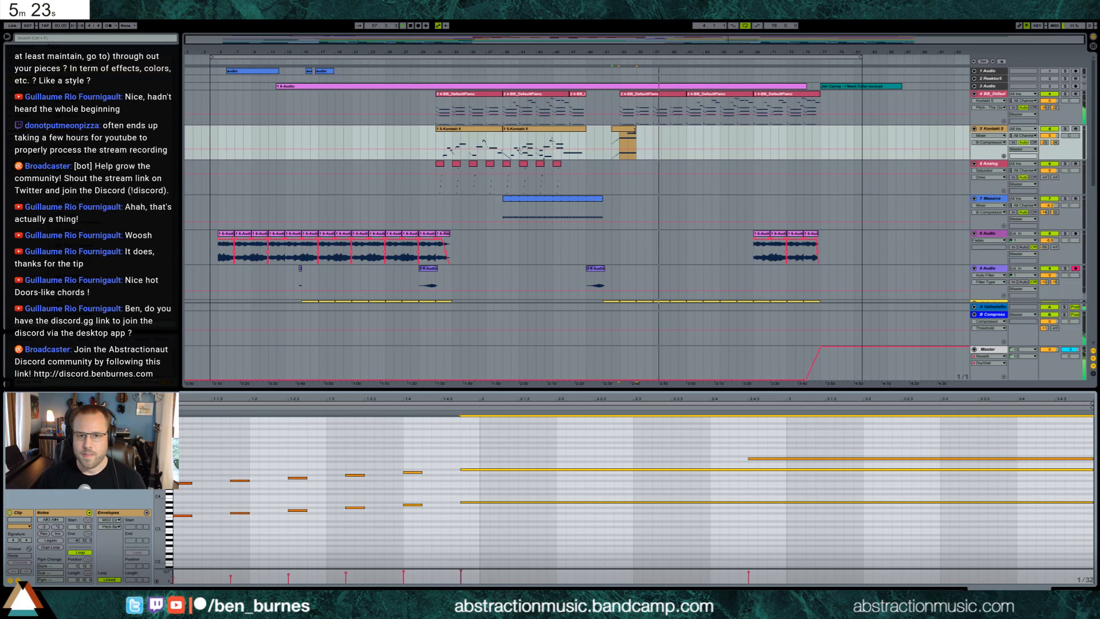
# Step: Extend and consolidate the new Kontakt 5 clip, replacing its repeated run with the three held notes lengthened to about 4.3
pyautogui.moveTo(634, 131); pyautogui.dragTo(645, 132)
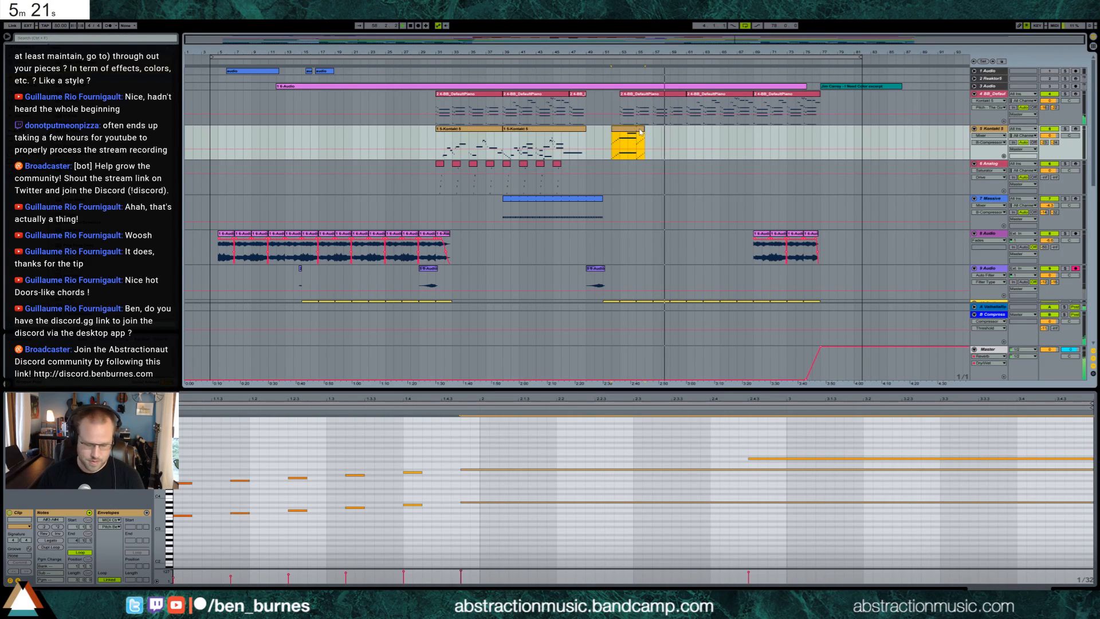
pyautogui.hotkey('ctrl', 'j')
pyautogui.click(641, 433)
pyautogui.moveTo(642, 435); pyautogui.dragTo(790, 562)
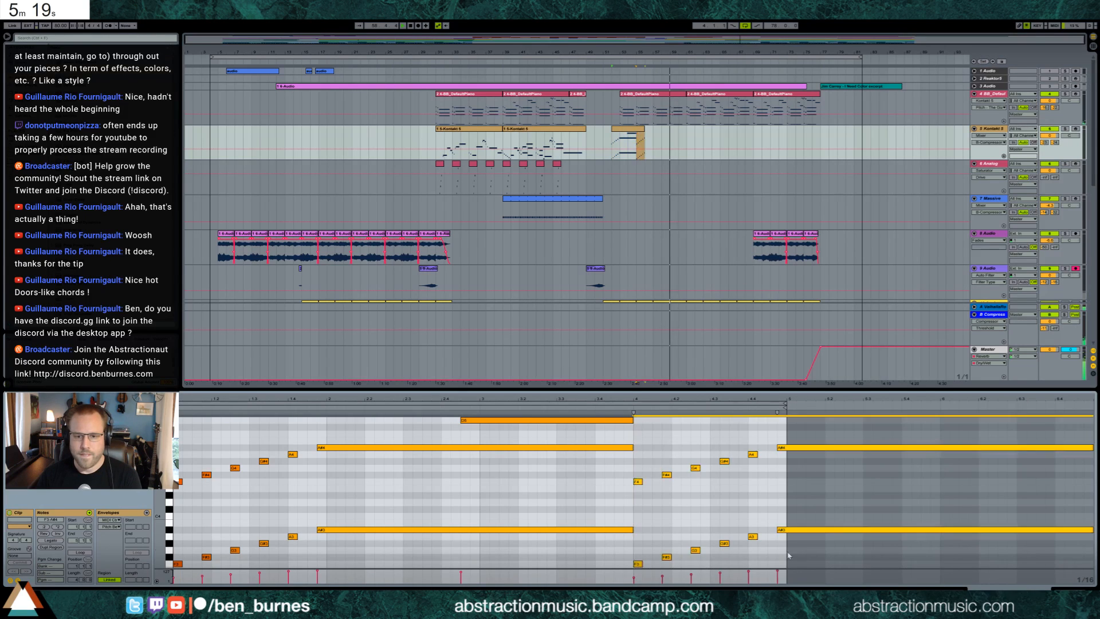
pyautogui.press('Delete')
pyautogui.moveTo(607, 547); pyautogui.dragTo(706, 429)
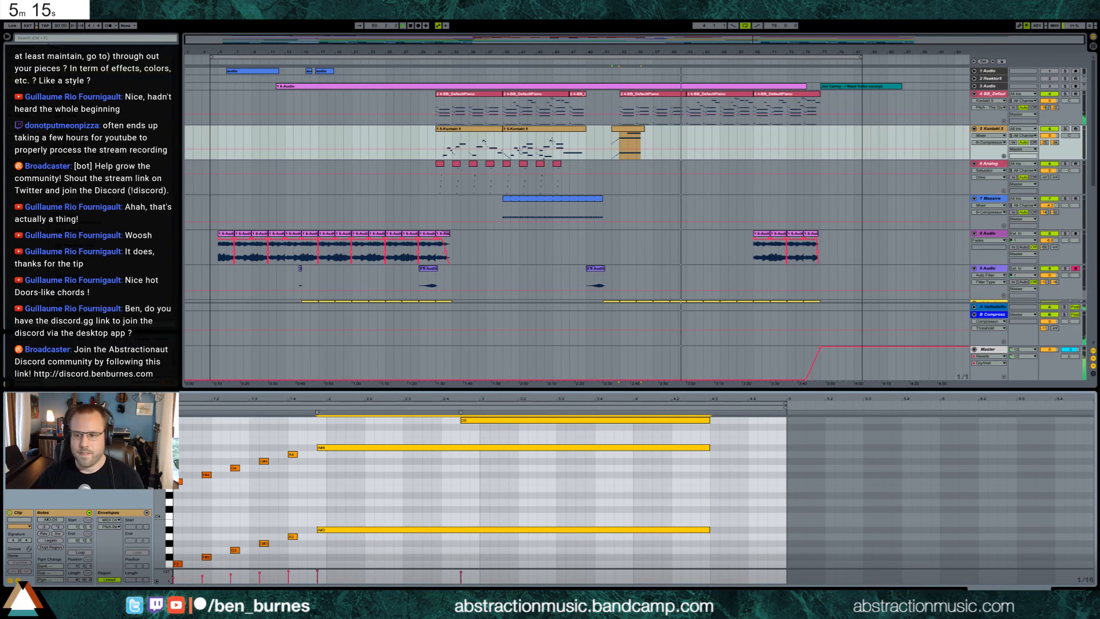
# Step: Look over the lower tracks of the arrangement and play back from just before the new Kontakt 5 clip
pyautogui.hotkey('shift', 'Tab')
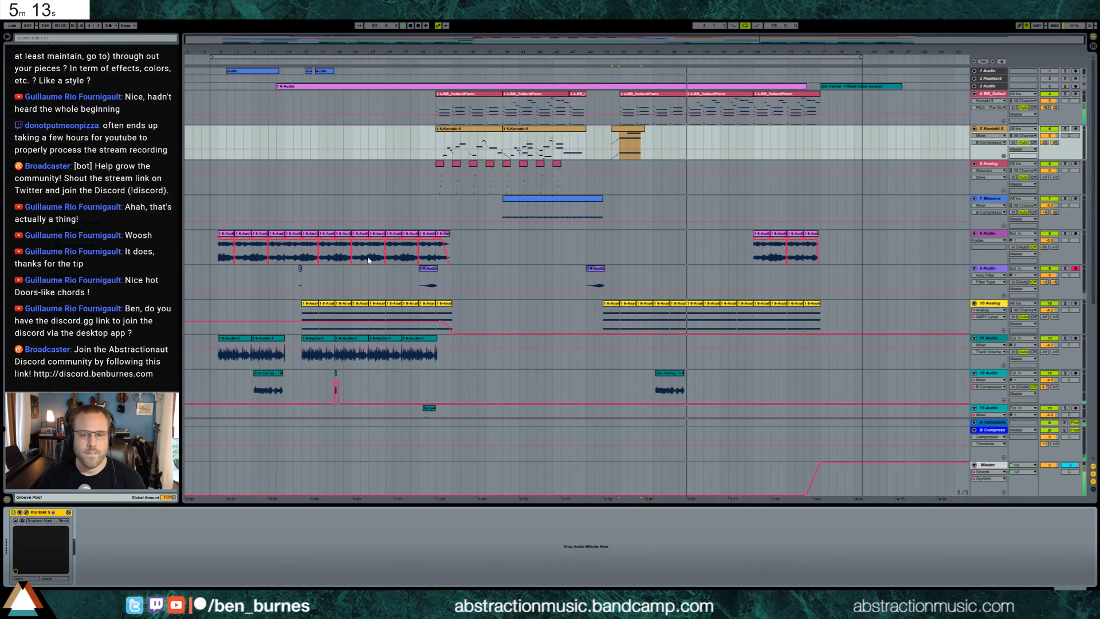
pyautogui.scroll(-3, 648, 302)
pyautogui.scroll(-1, 647, 302)
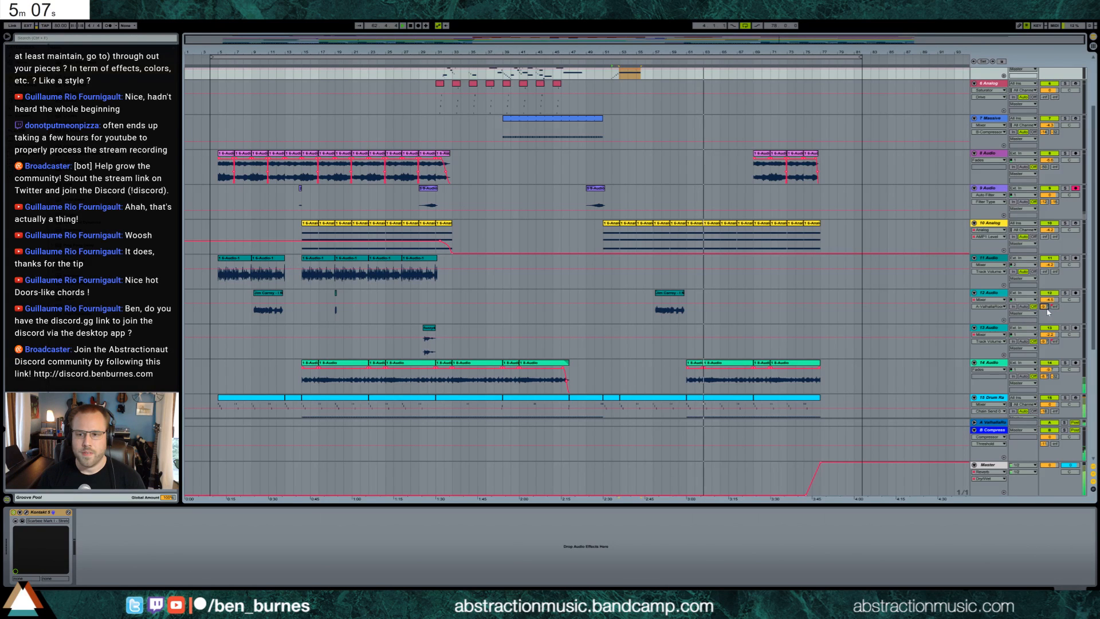
pyautogui.scroll(-4, 796, 293)
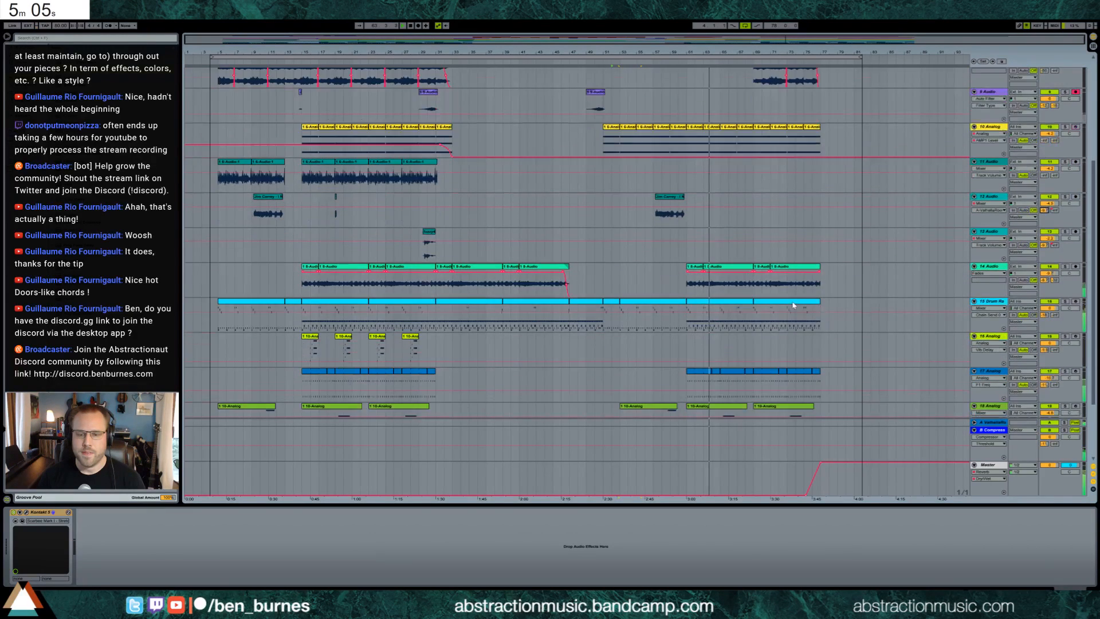
pyautogui.scroll(7, 793, 304)
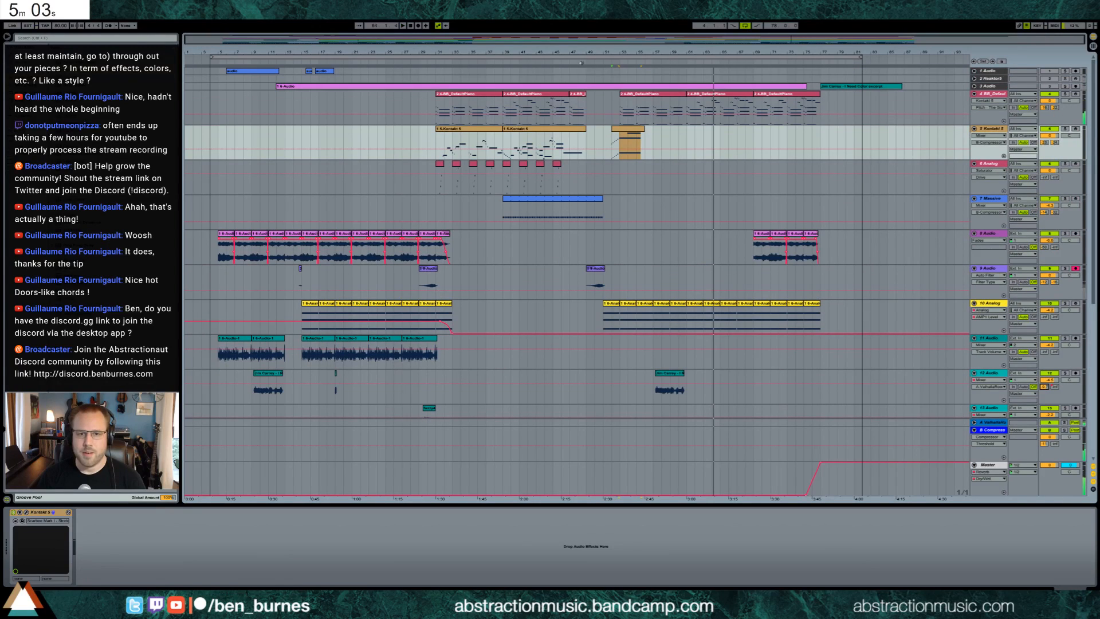
pyautogui.click(576, 62)
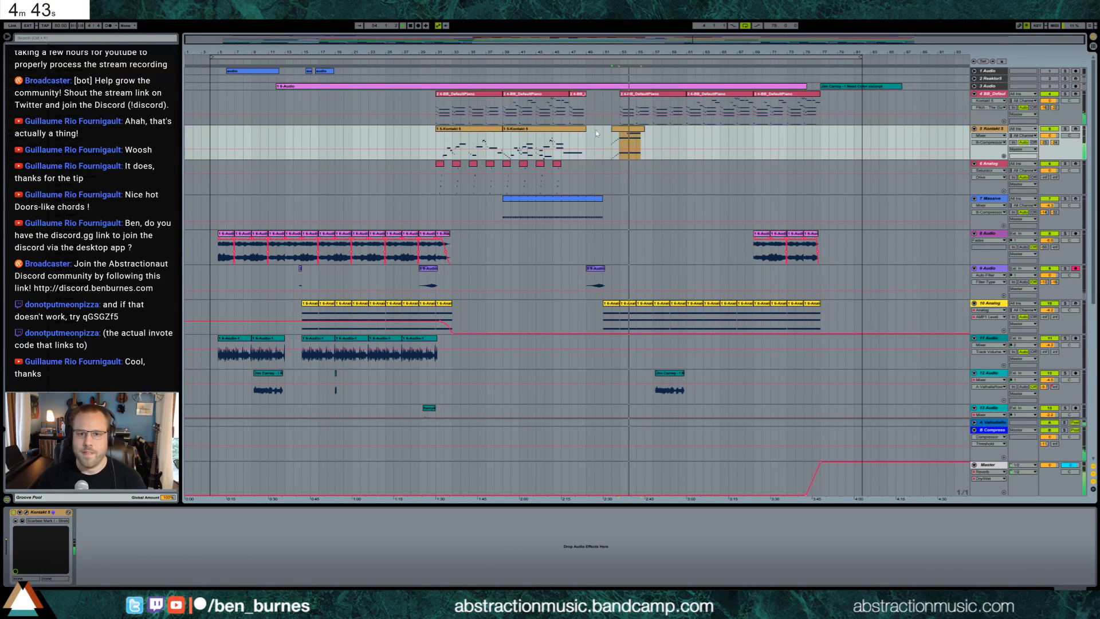
# Step: Lengthen the three held notes further and extend the end of the new Kontakt 5 clip by about two bars
pyautogui.doubleClick(630, 141)
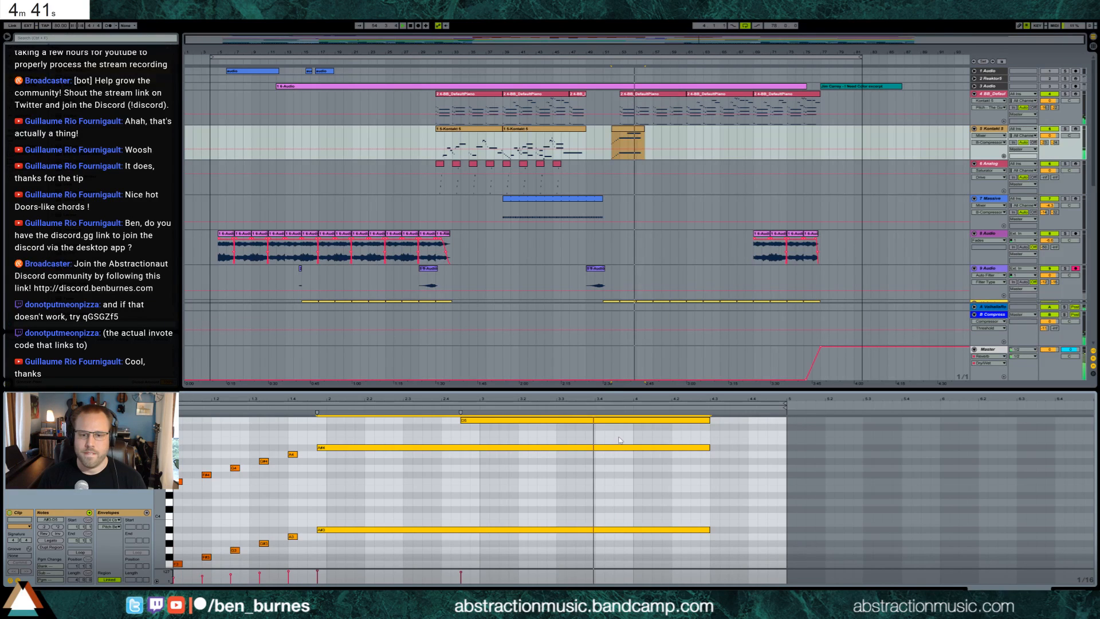
pyautogui.click(706, 454)
pyautogui.moveTo(709, 449)
pyautogui.mouseDown()
pyautogui.moveTo(621, 449)
pyautogui.moveTo(796, 448)
pyautogui.mouseUp()
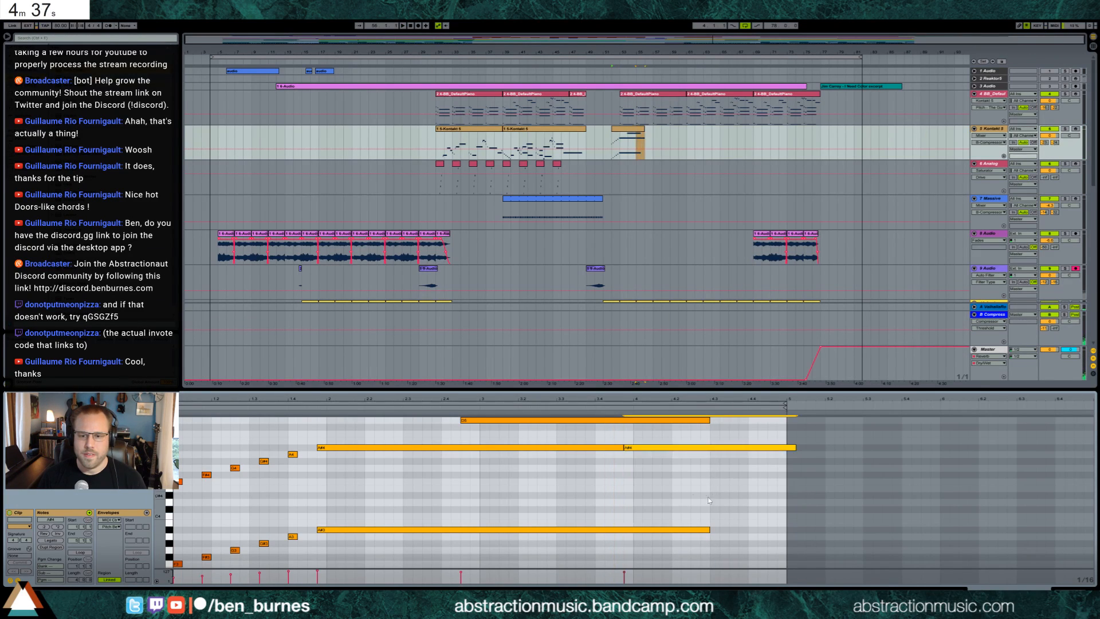
pyautogui.click(710, 530)
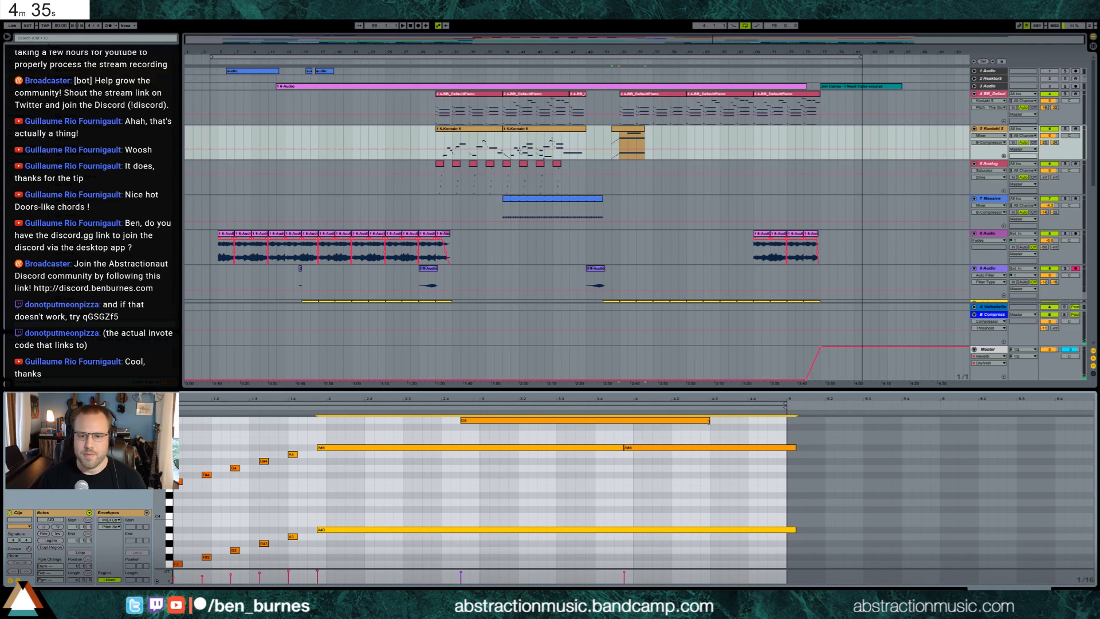
pyautogui.moveTo(709, 422); pyautogui.dragTo(787, 421)
pyautogui.moveTo(759, 556); pyautogui.dragTo(1017, 419)
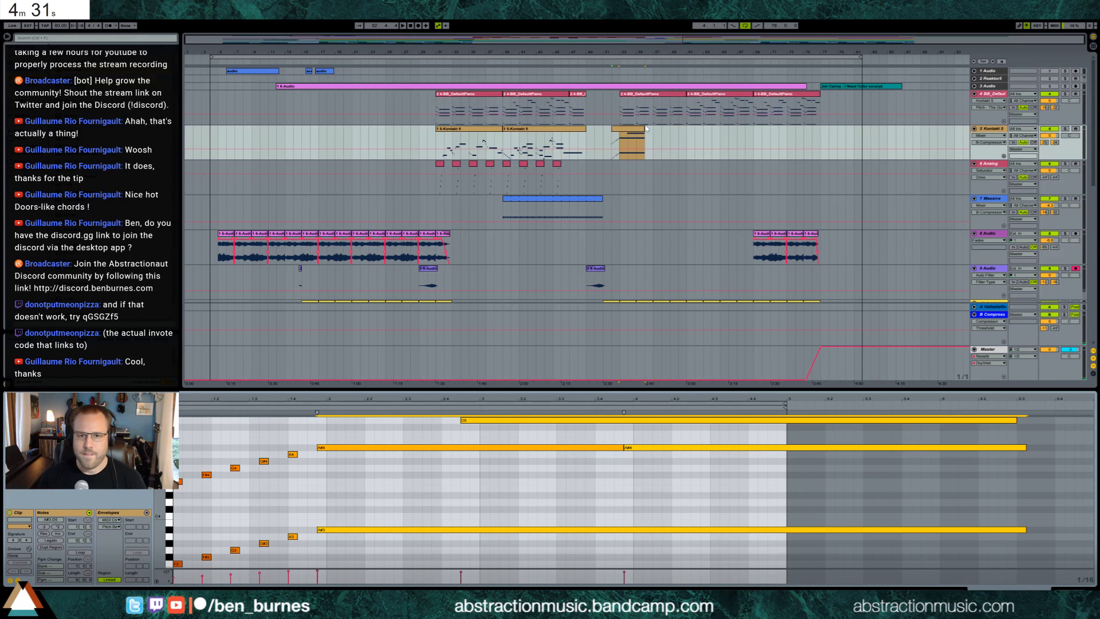
pyautogui.moveTo(644, 129); pyautogui.dragTo(660, 129)
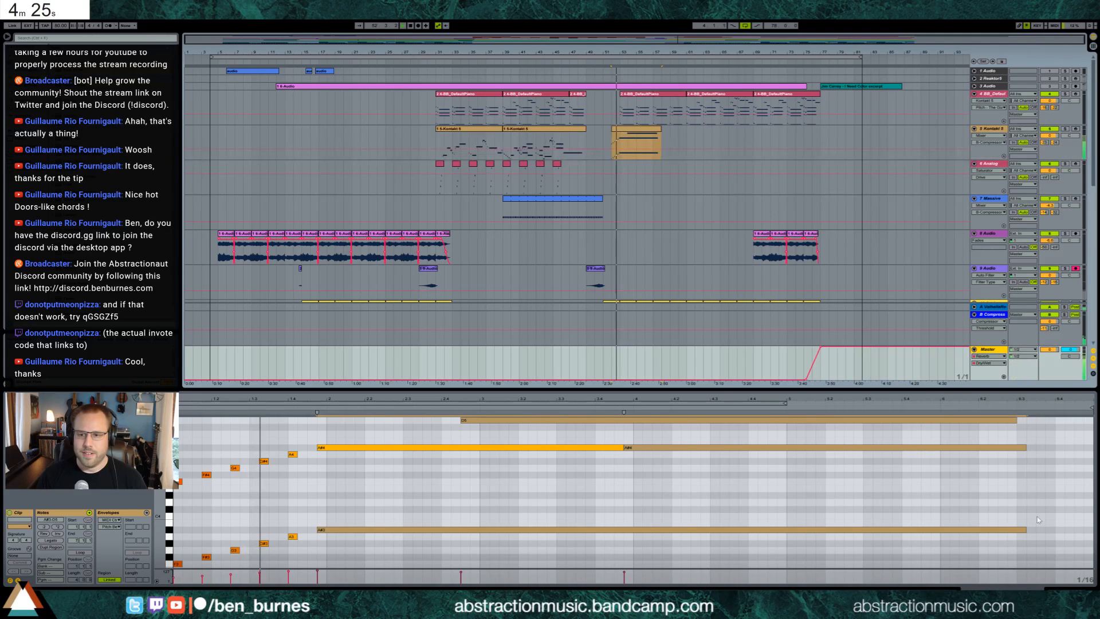
# Step: Shift the second segment of the middle held note slightly earlier so that it ends level with the top held note
pyautogui.click(989, 349)
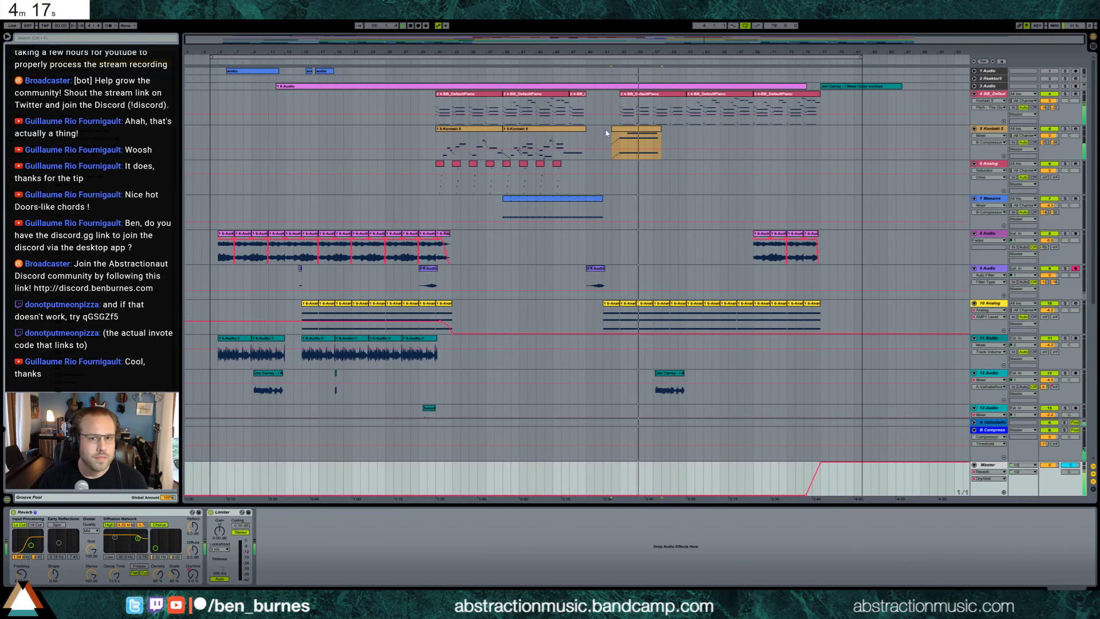
pyautogui.doubleClick(640, 128)
pyautogui.click(653, 461)
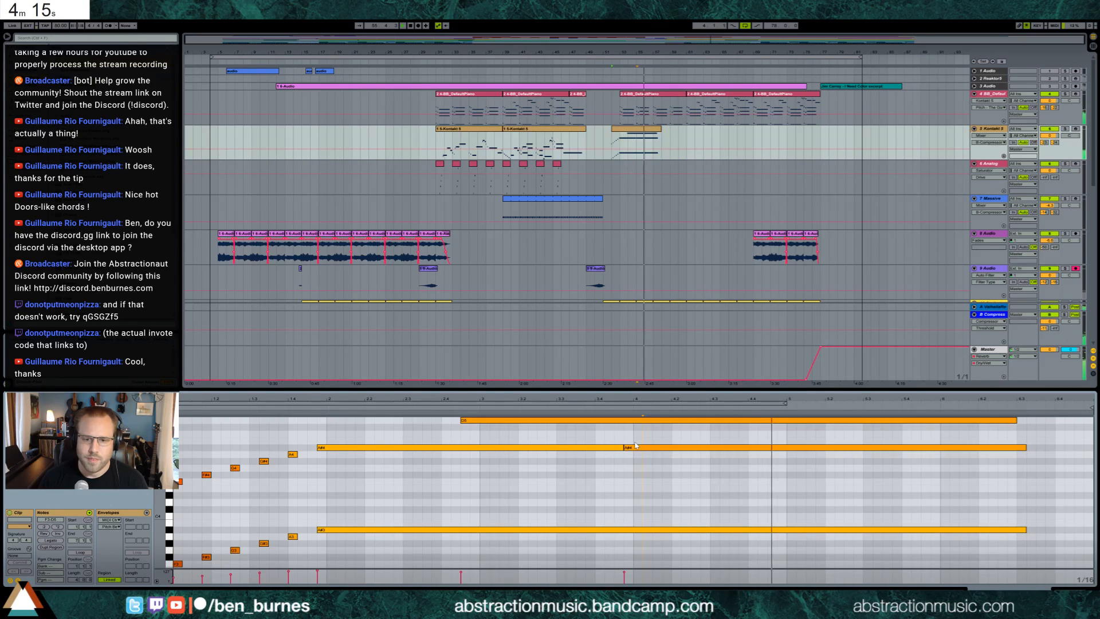
pyautogui.moveTo(638, 449); pyautogui.dragTo(627, 451)
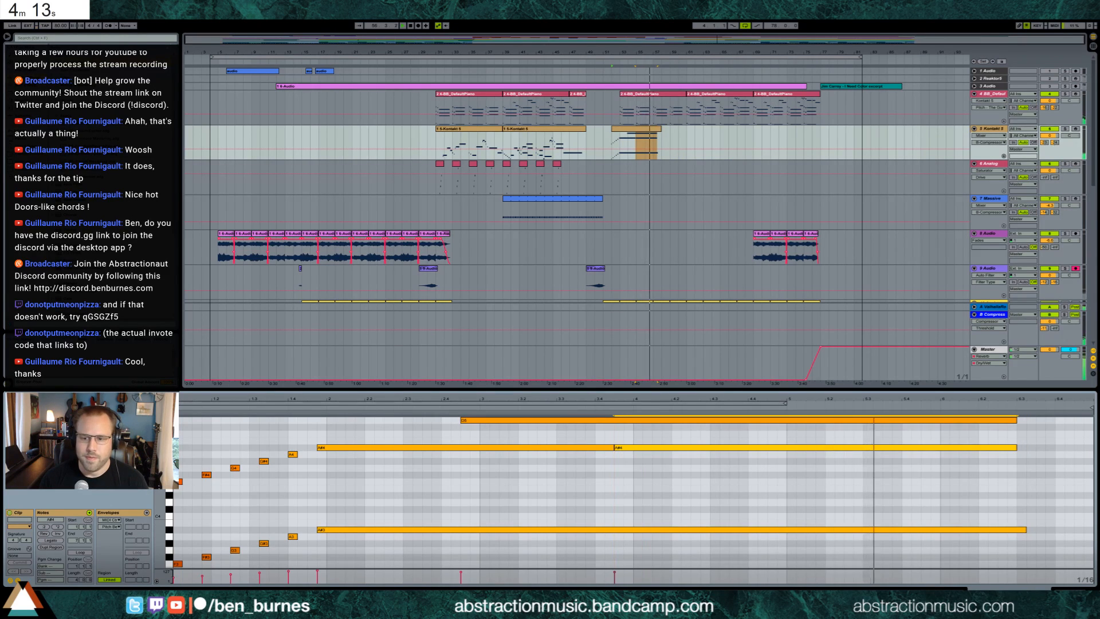
# Step: Move the Master track's Limiter to the end of the device chain, after the Glue Compressor
pyautogui.hotkey('shift', 'Tab')
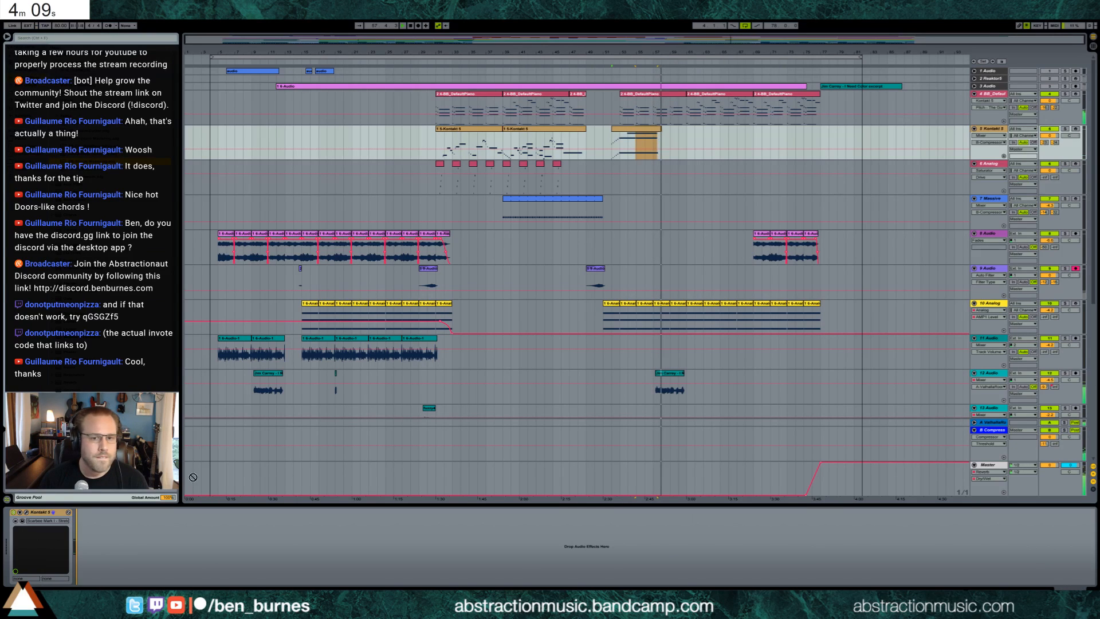
pyautogui.click(986, 464)
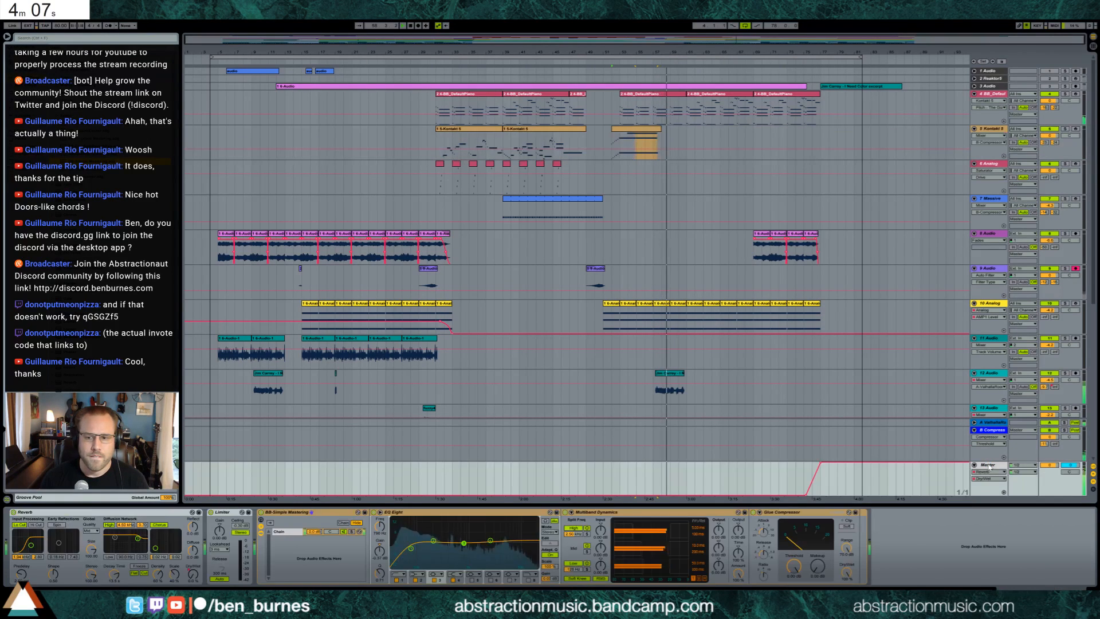
pyautogui.moveTo(419, 531); pyautogui.dragTo(894, 544)
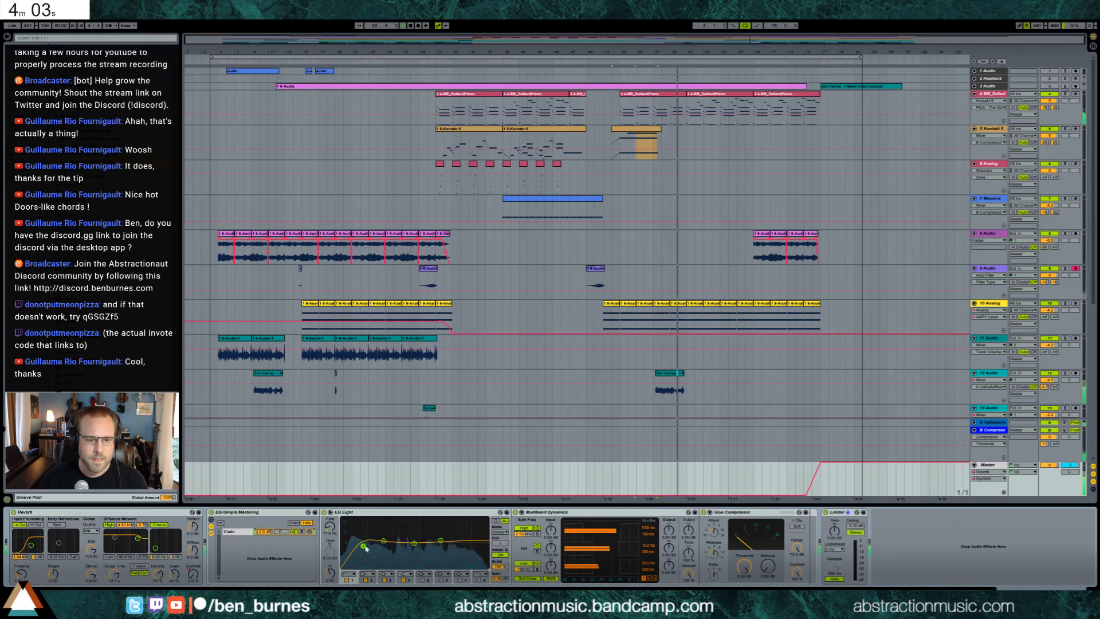
# Step: Shift the Master EQ Eight bands slightly lower in frequency and adjust the Glue Compressor's threshold and makeup gain
pyautogui.moveTo(364, 546); pyautogui.dragTo(361, 546)
pyautogui.moveTo(441, 540); pyautogui.dragTo(439, 540)
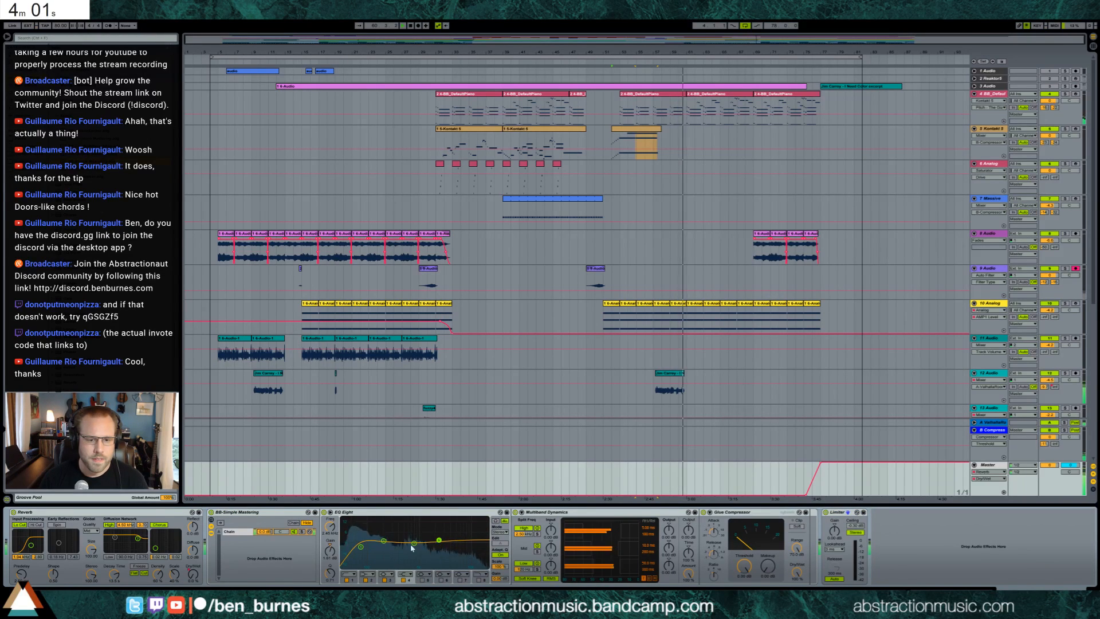
pyautogui.moveTo(361, 546); pyautogui.dragTo(357, 548)
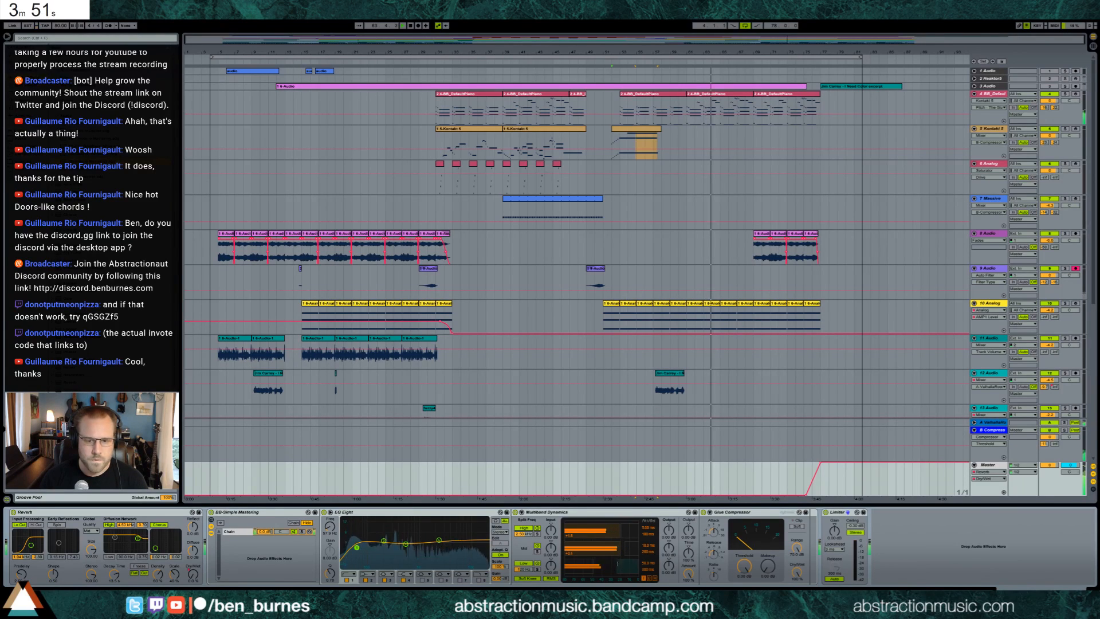
pyautogui.moveTo(744, 566); pyautogui.dragTo(768, 552)
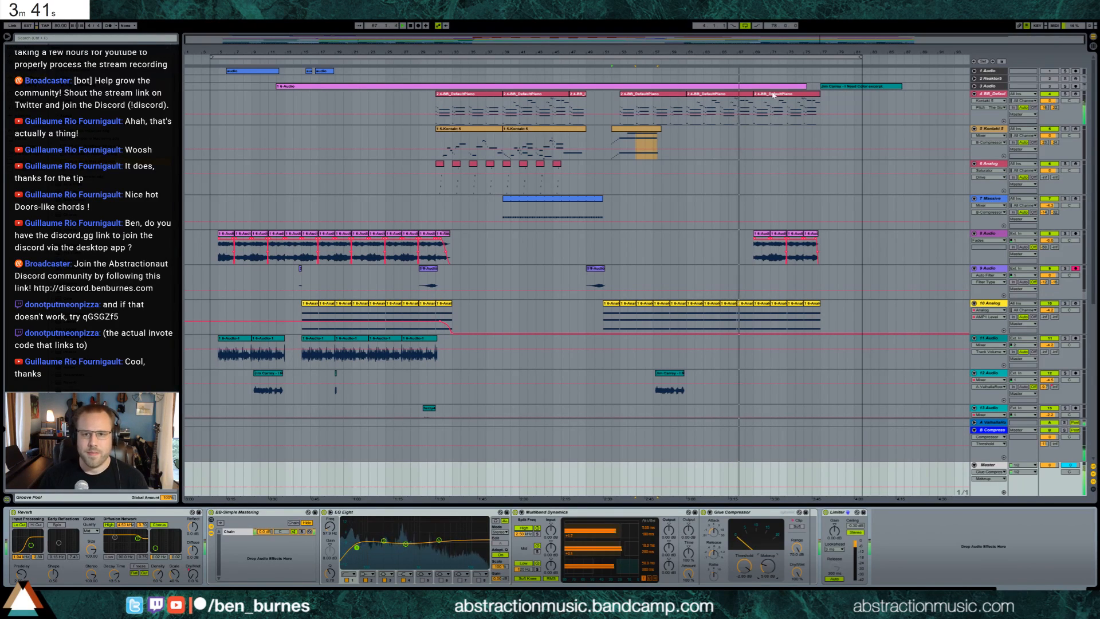
# Step: In the final section's second piano clip, replace the last held bass note with two short descending notes and a lower long note
pyautogui.doubleClick(736, 97)
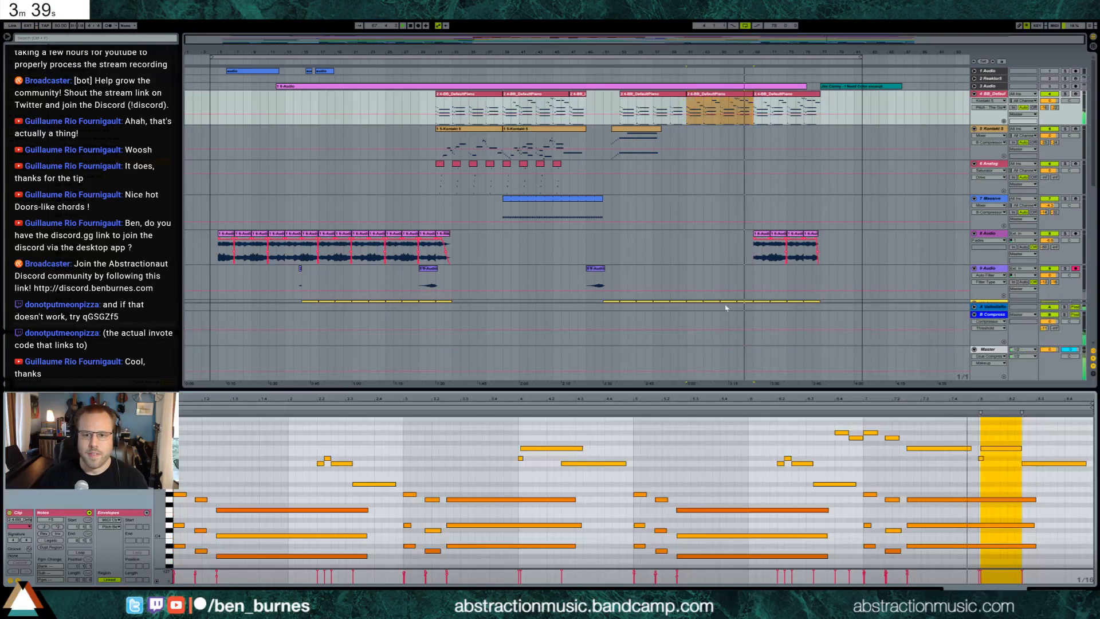
pyautogui.scroll(-2, 932, 482)
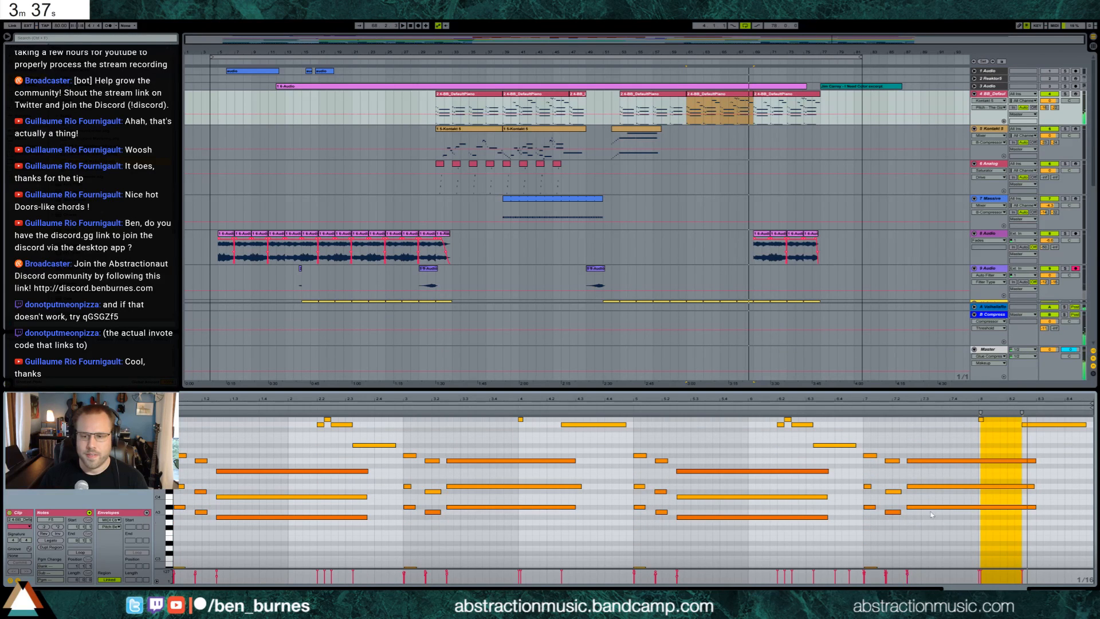
pyautogui.scroll(-3, 938, 503)
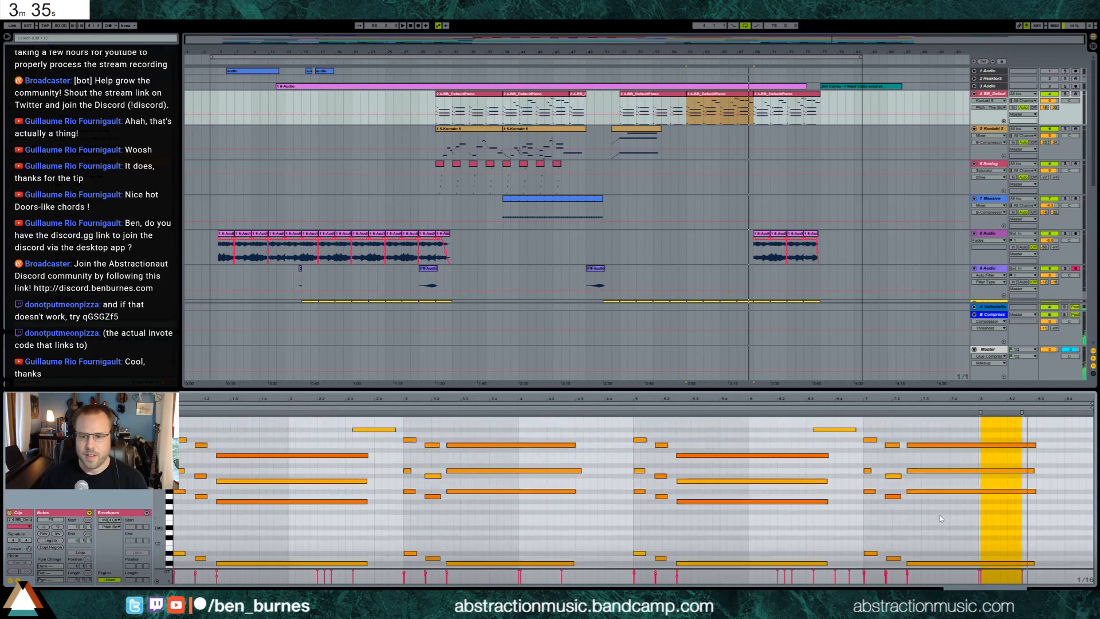
pyautogui.moveTo(1034, 522); pyautogui.dragTo(955, 522)
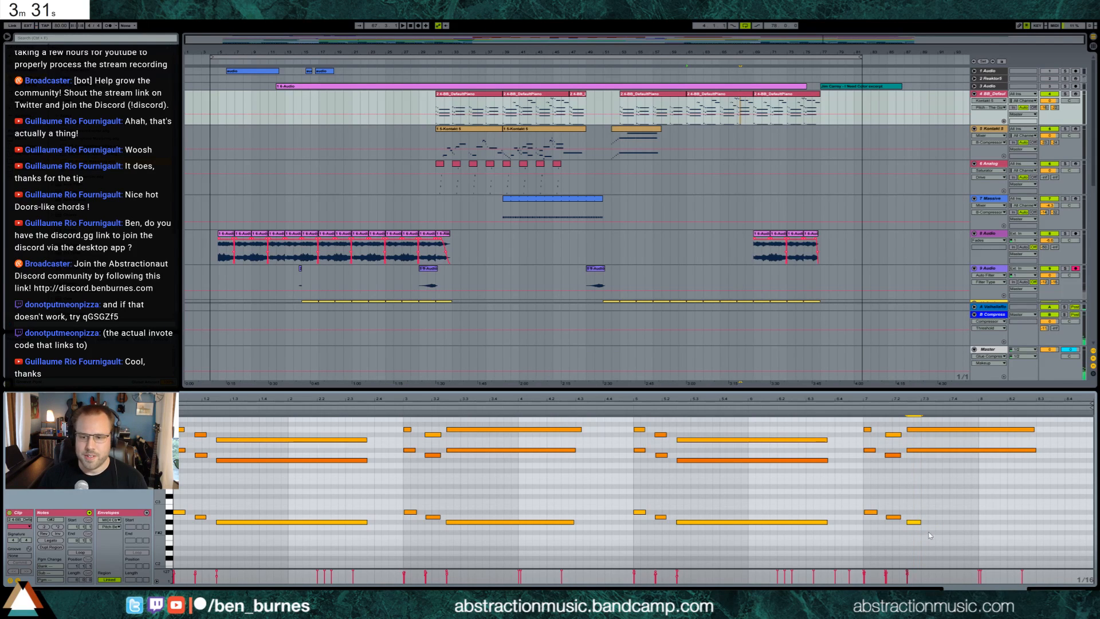
pyautogui.doubleClick(932, 527)
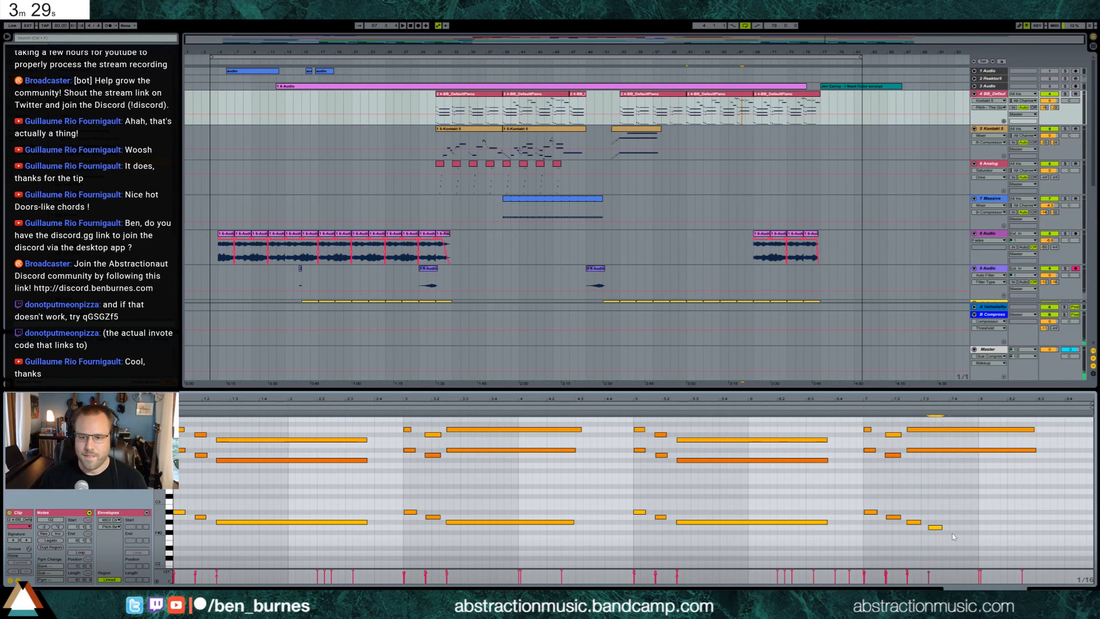
pyautogui.moveTo(952, 532); pyautogui.dragTo(1007, 532)
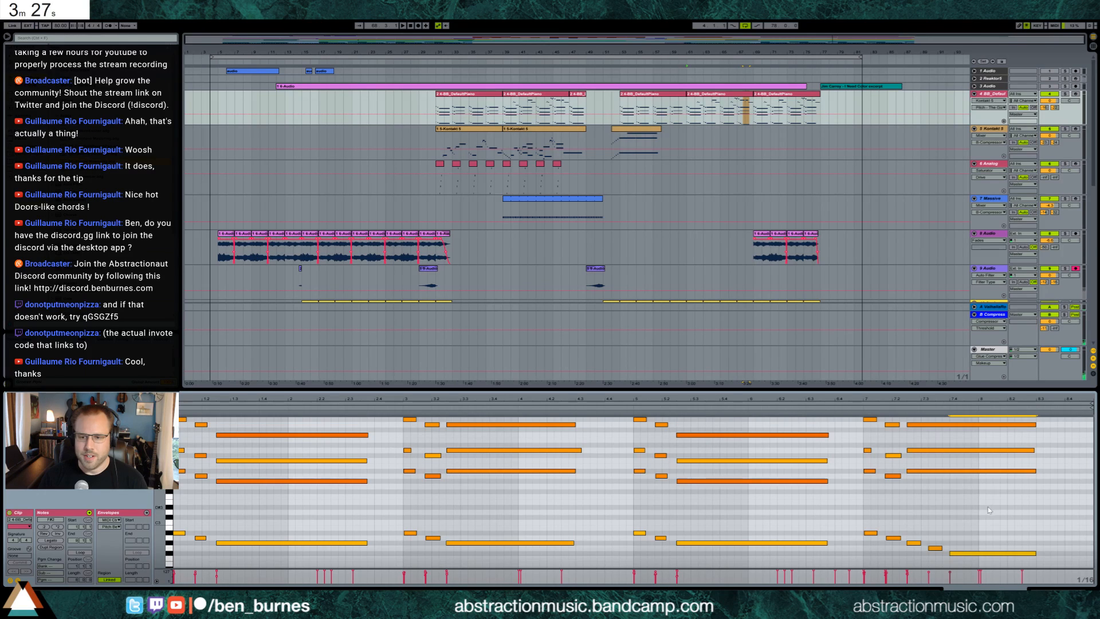
# Step: Shorten the three held chord notes above the bass walk-down to match its first short note
pyautogui.scroll(2, 989, 510)
pyautogui.moveTo(987, 507); pyautogui.dragTo(966, 440)
pyautogui.scroll(2, 968, 476)
pyautogui.scroll(-3, 976, 503)
pyautogui.hotkey('shift', 'Left')
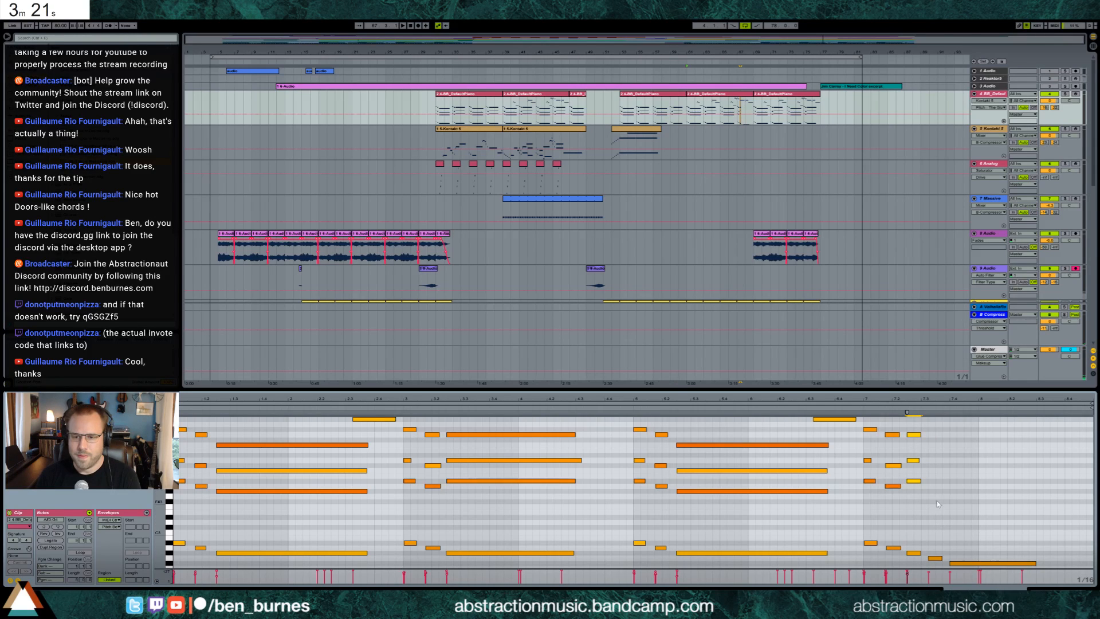
# Step: Copy the short chord above the second short bass note and the start of the long low note, varying the voicing
pyautogui.click(930, 462)
pyautogui.hotkey('ctrl', 'v')
pyautogui.scroll(2, 935, 462)
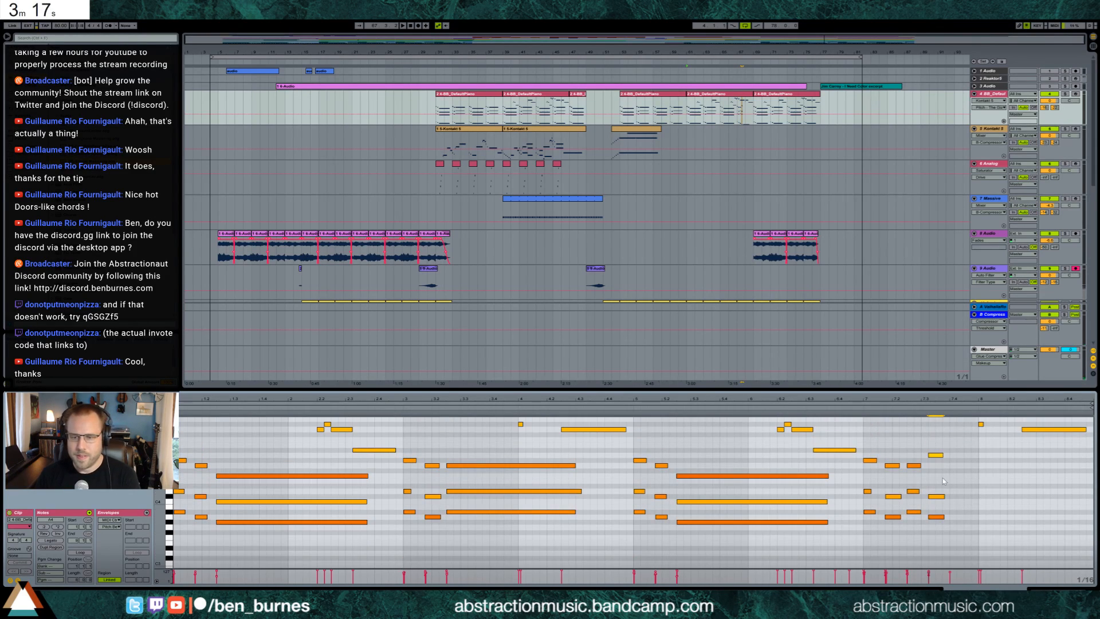
pyautogui.scroll(-2, 972, 498)
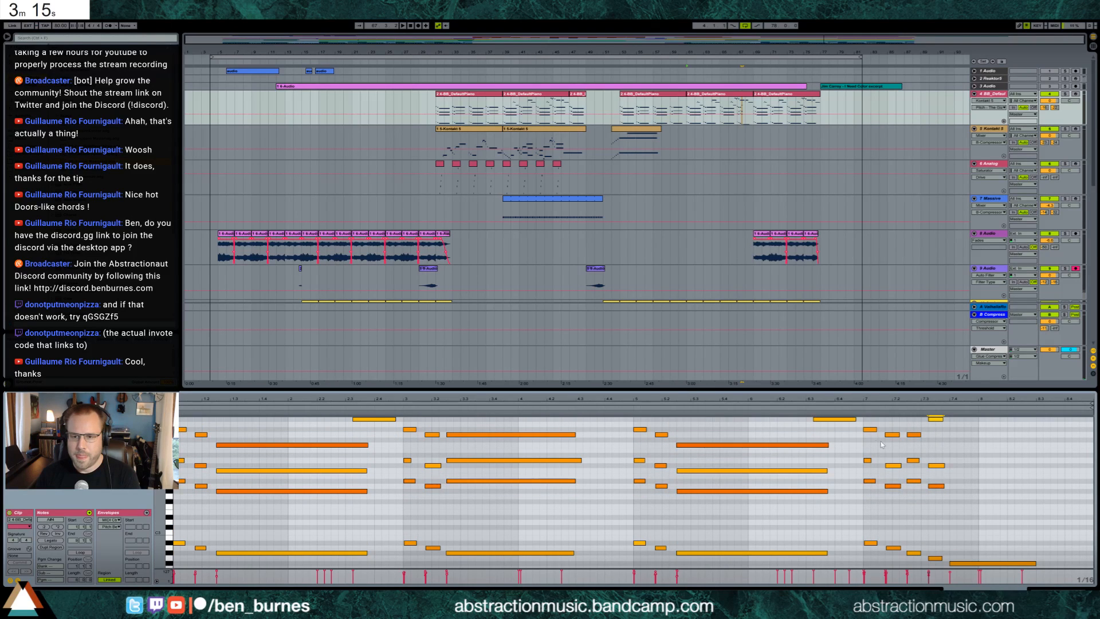
pyautogui.moveTo(864, 421); pyautogui.dragTo(880, 493)
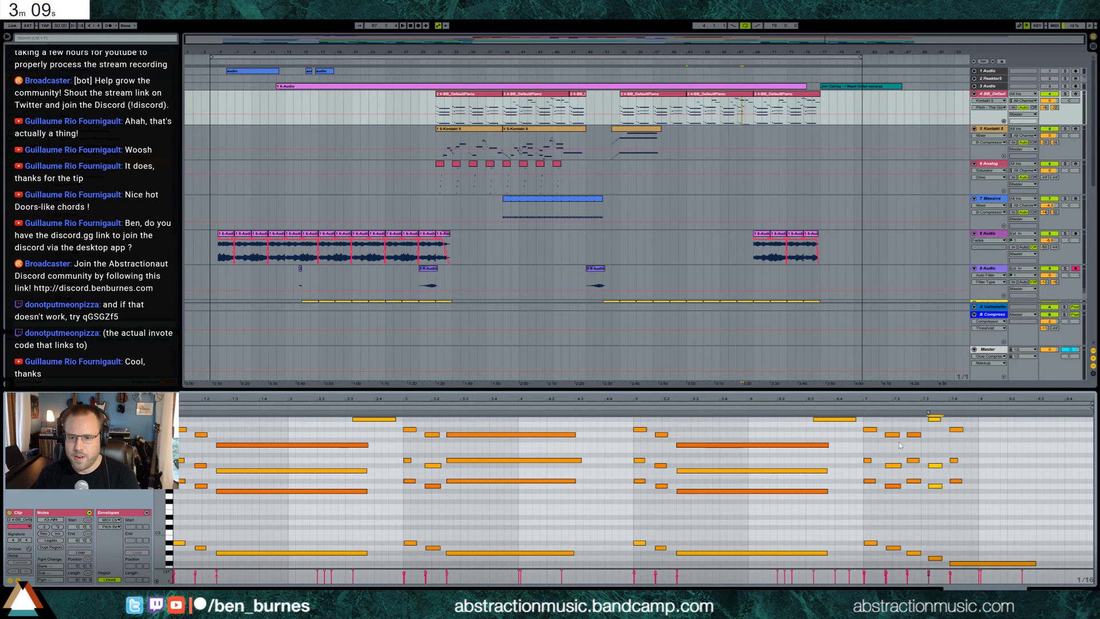
pyautogui.click(858, 412)
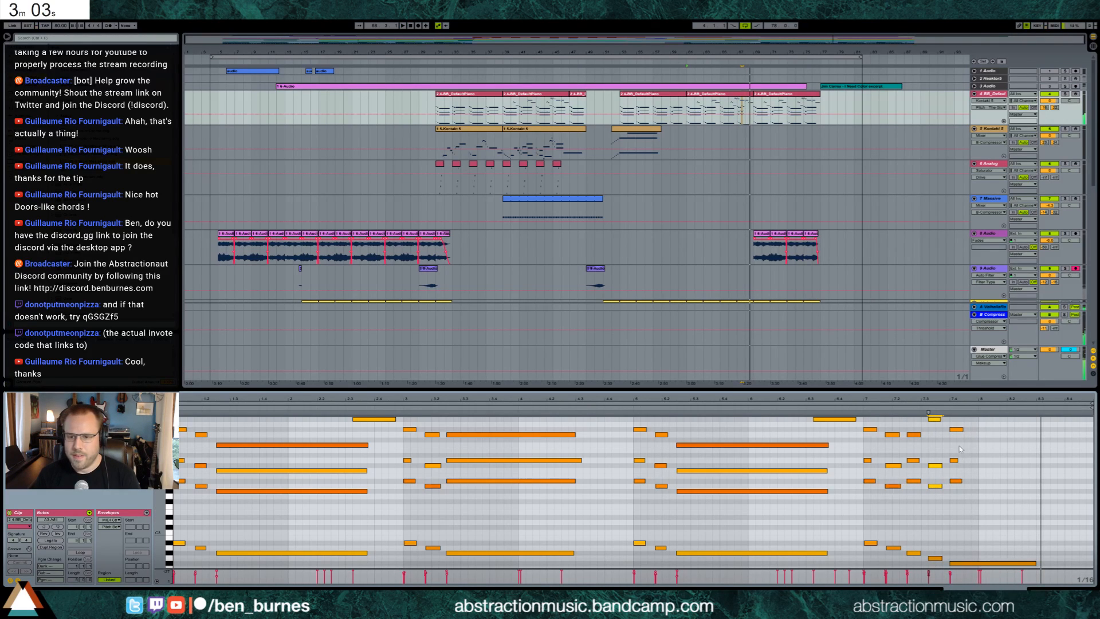
# Step: Lengthen the last chord's notes to match the long bass note and arm the piano track
pyautogui.moveTo(955, 423); pyautogui.dragTo(964, 504)
pyautogui.moveTo(961, 430); pyautogui.dragTo(1041, 444)
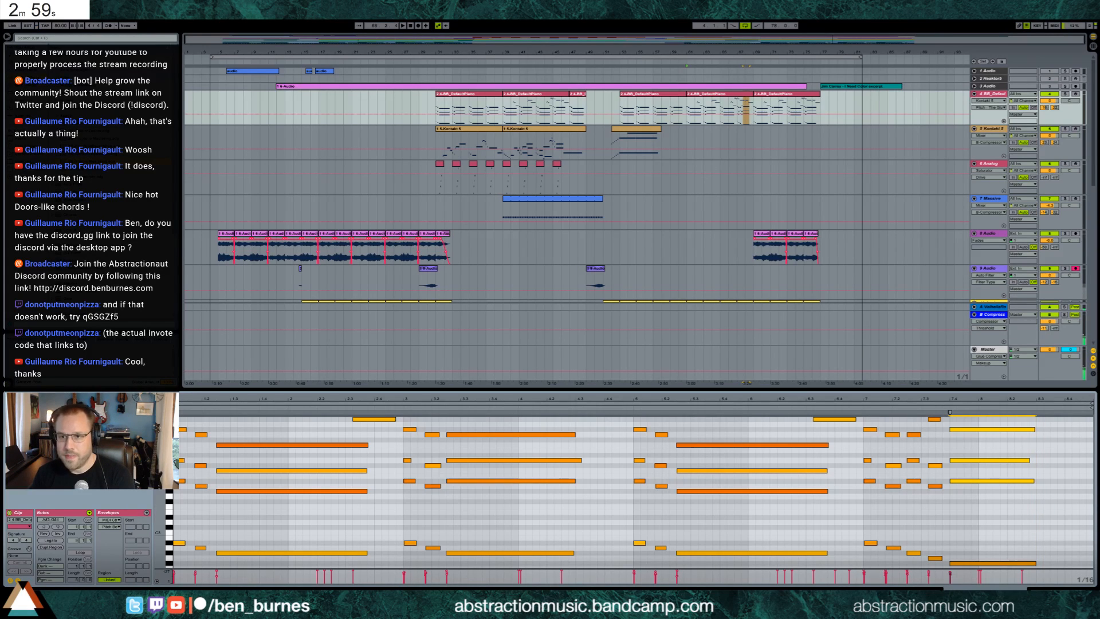
pyautogui.click(1077, 95)
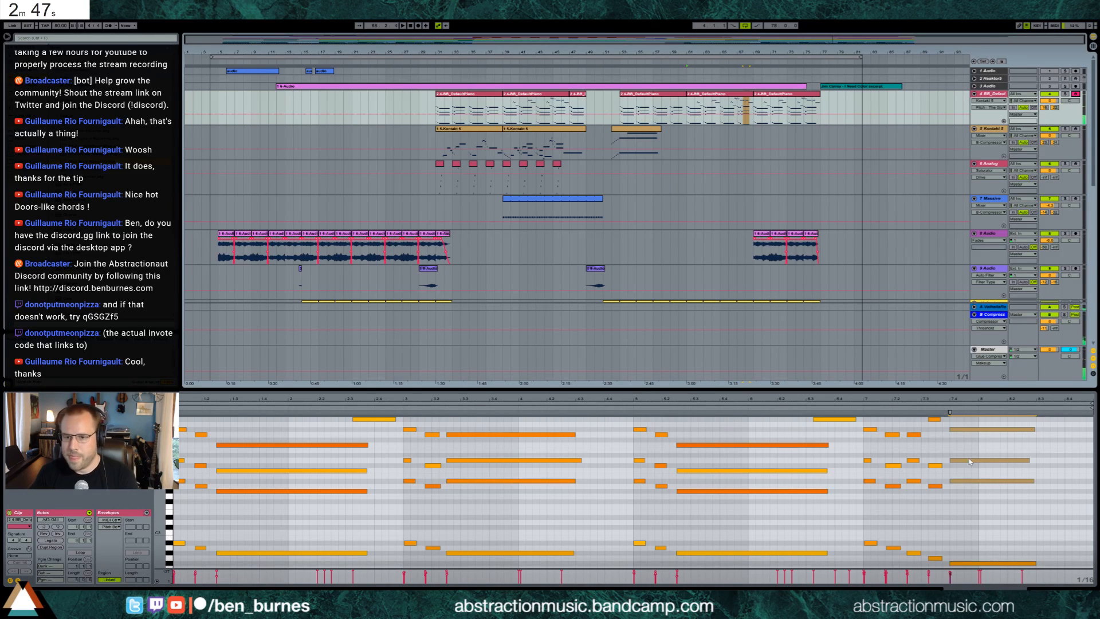
# Step: Lower the upper two of the final chord's three main notes and extend chord and bass to the clip's end
pyautogui.scroll(2, 926, 441)
pyautogui.moveTo(967, 450); pyautogui.dragTo(972, 489)
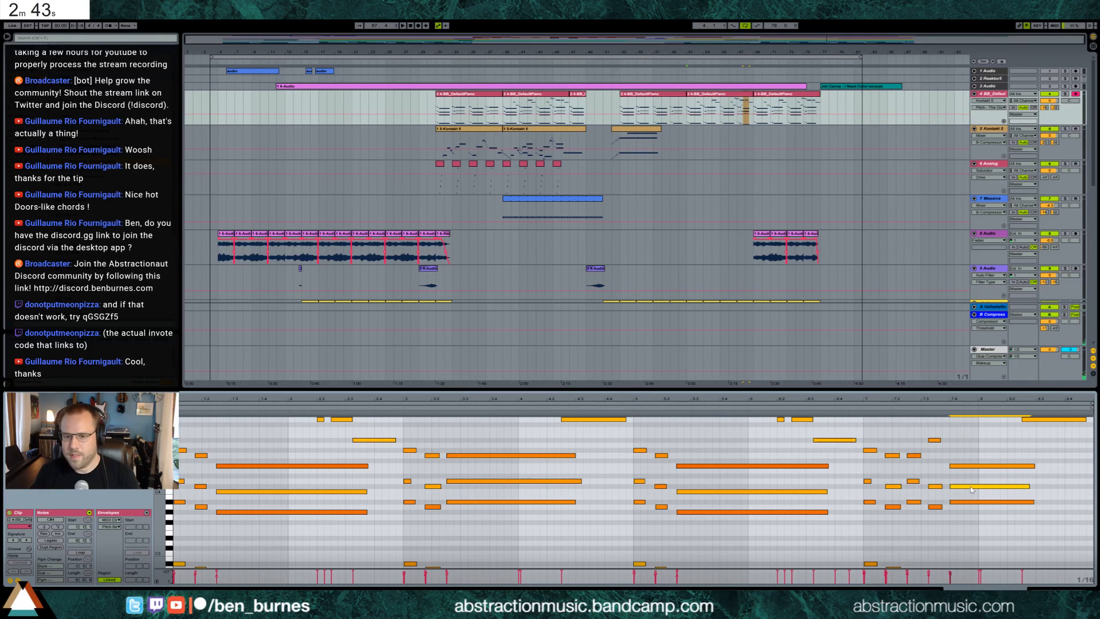
pyautogui.press('space')
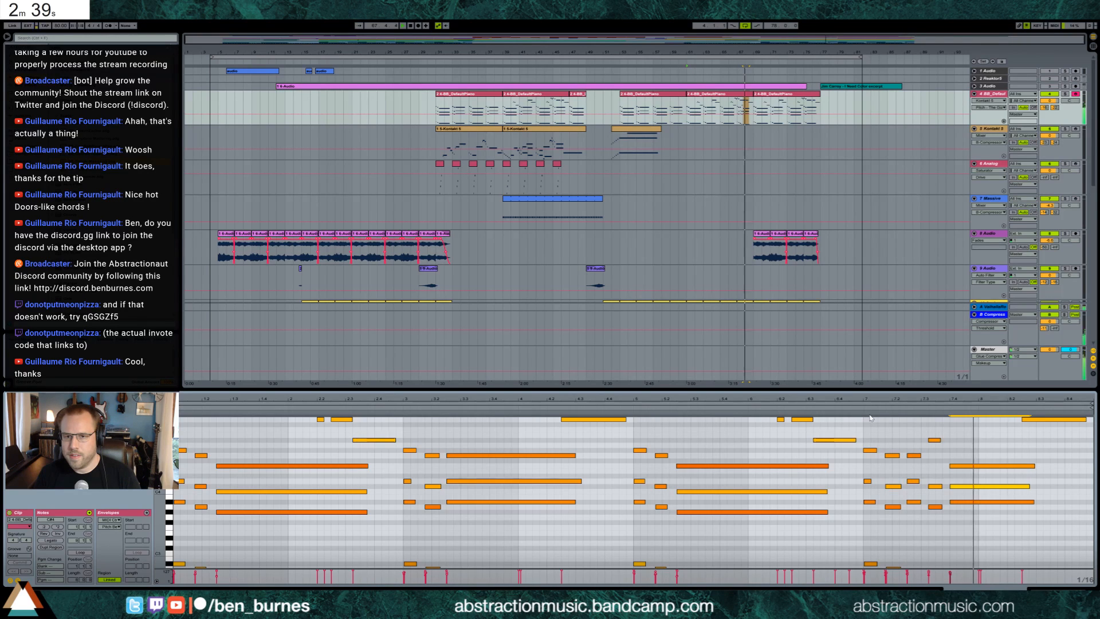
pyautogui.click(746, 94)
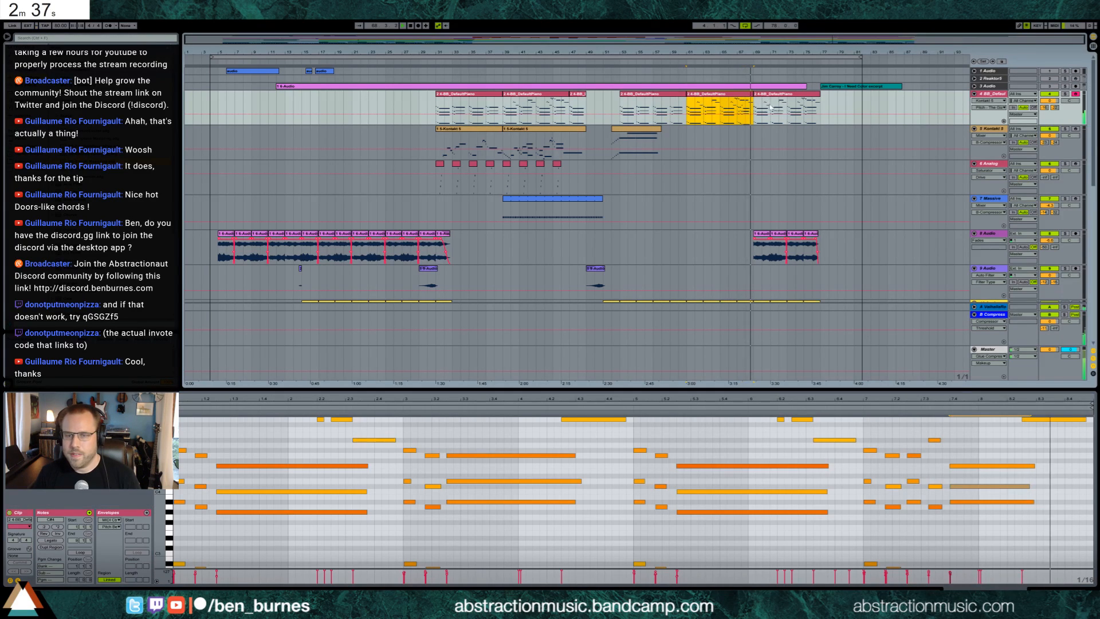
pyautogui.moveTo(985, 430); pyautogui.dragTo(993, 459)
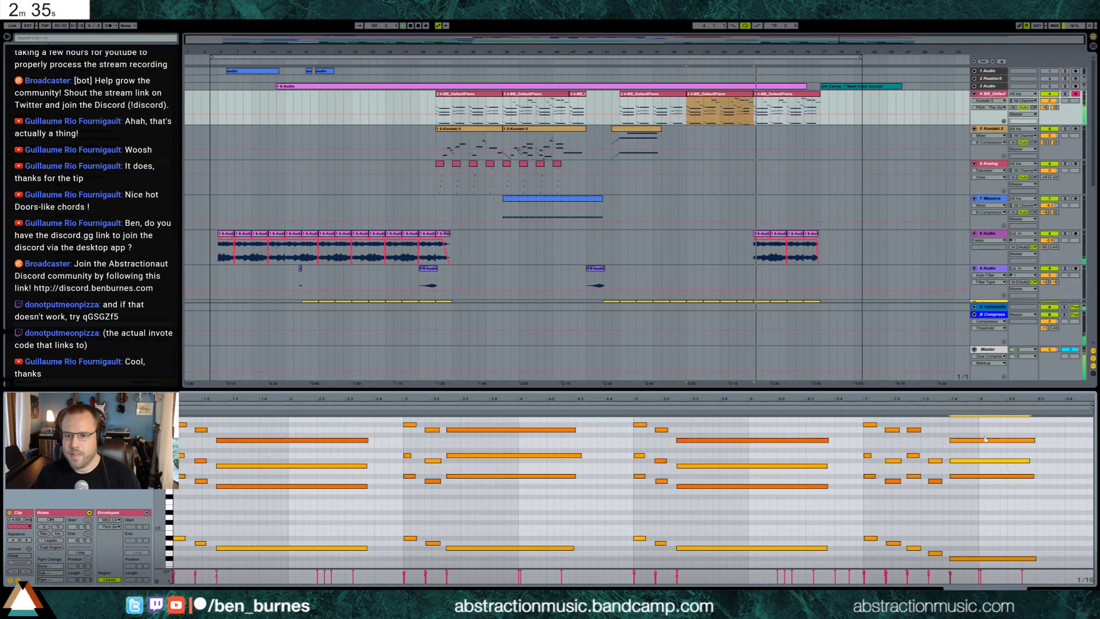
pyautogui.moveTo(1011, 576); pyautogui.dragTo(1085, 558)
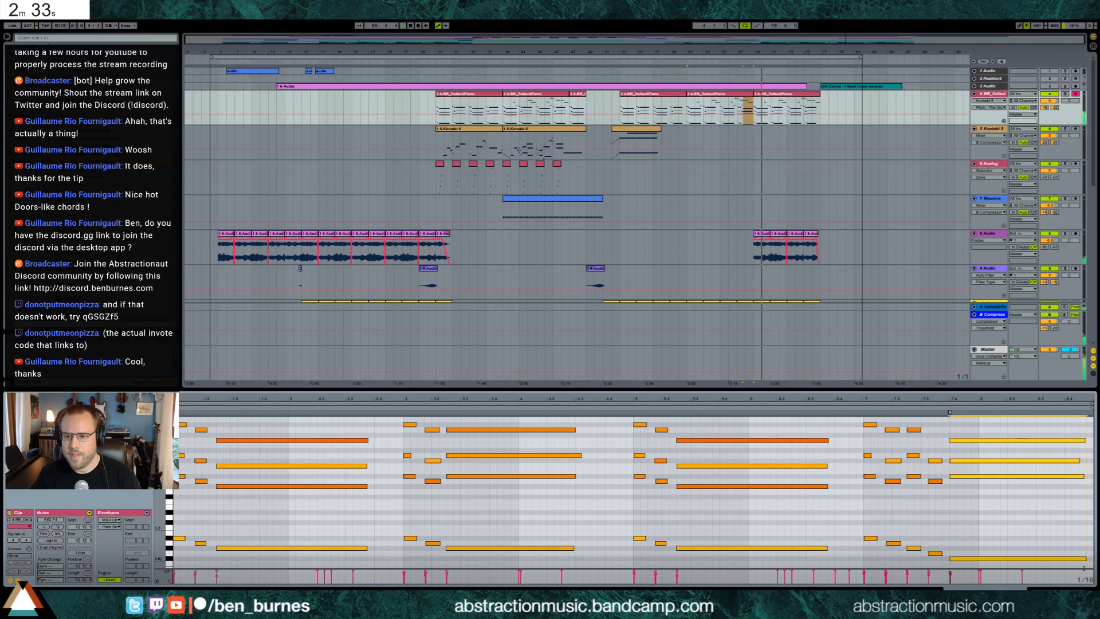
# Step: Replace the middle section's second piano clip with a copy of the edited final-section clip and play it back
pyautogui.click(719, 98)
pyautogui.click(538, 98)
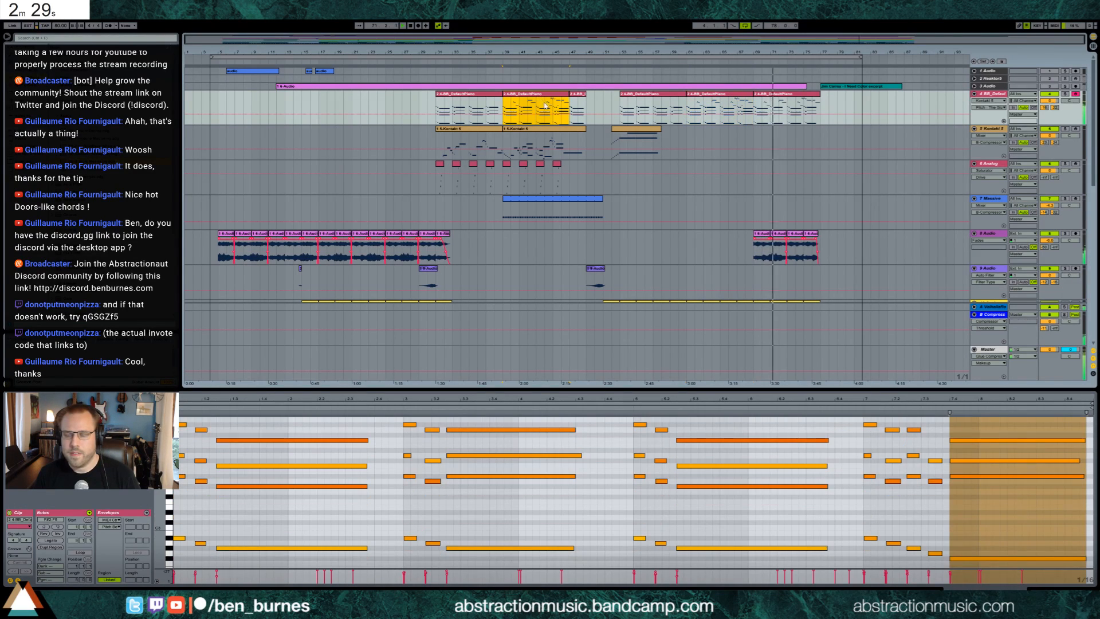
pyautogui.press('space')
pyautogui.press('space')
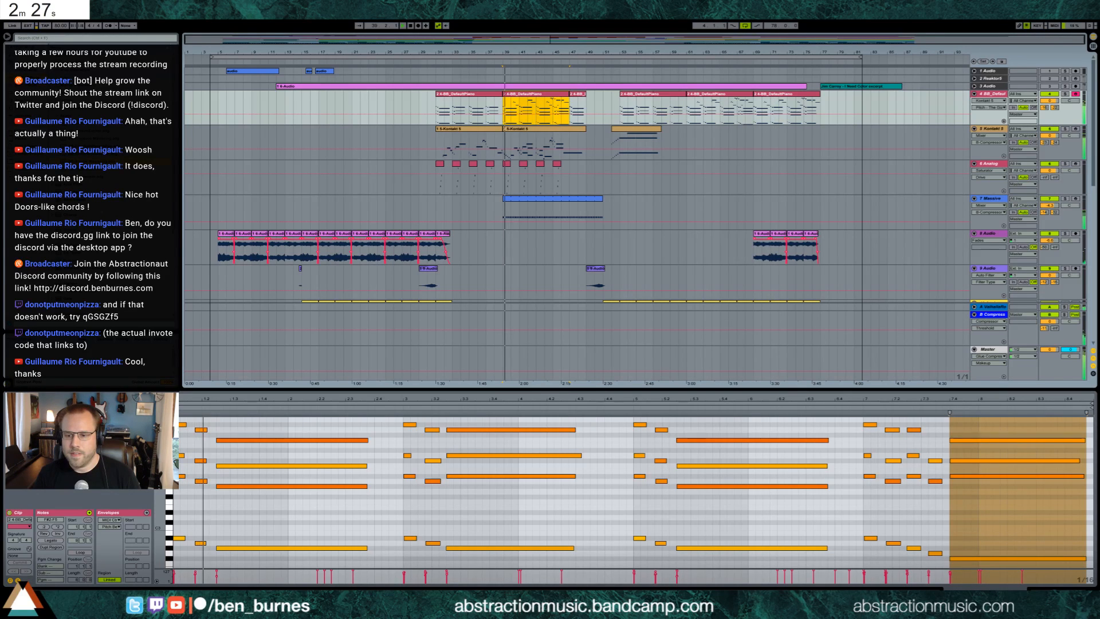
pyautogui.hotkey('shift', 'Tab')
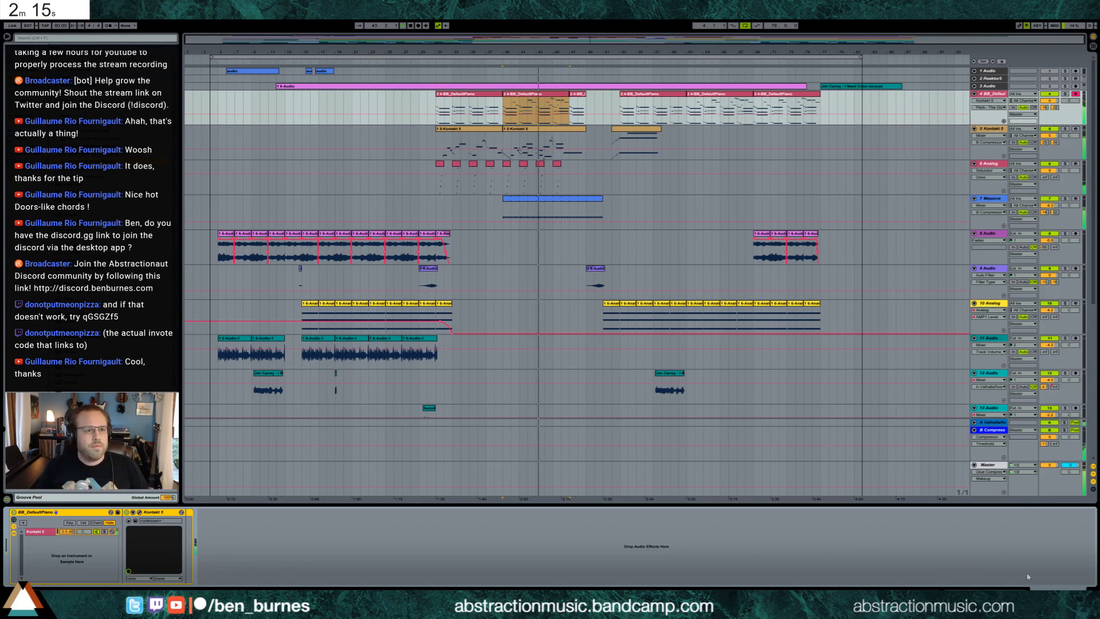
pyautogui.doubleClick(561, 95)
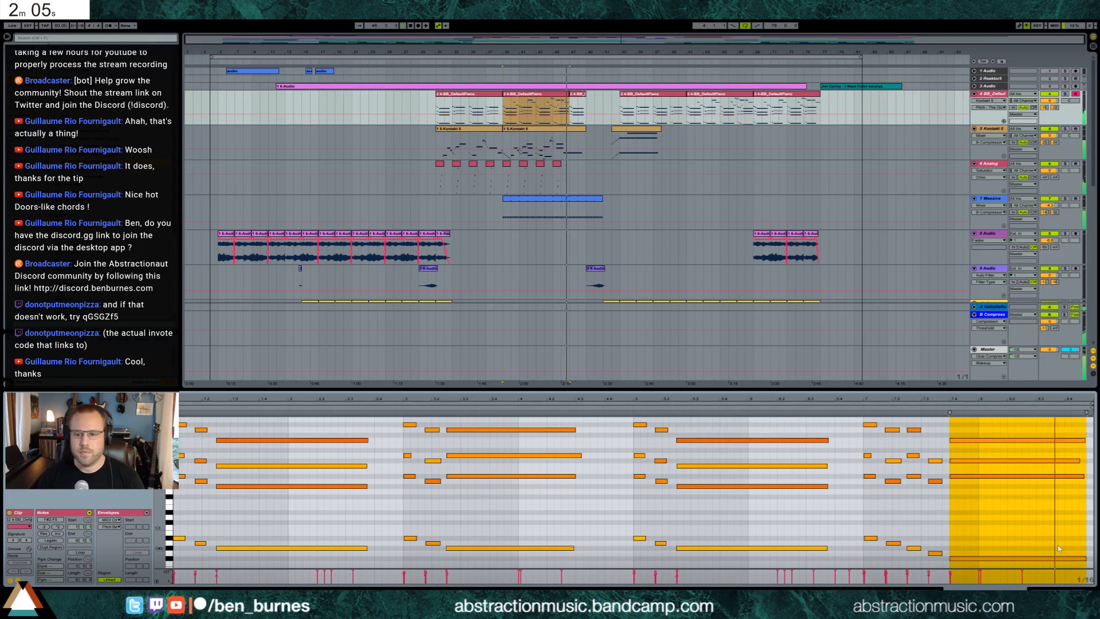
# Step: Shorten the final long bass note and follow it with a short repeated note and a higher held note
pyautogui.click(1048, 558)
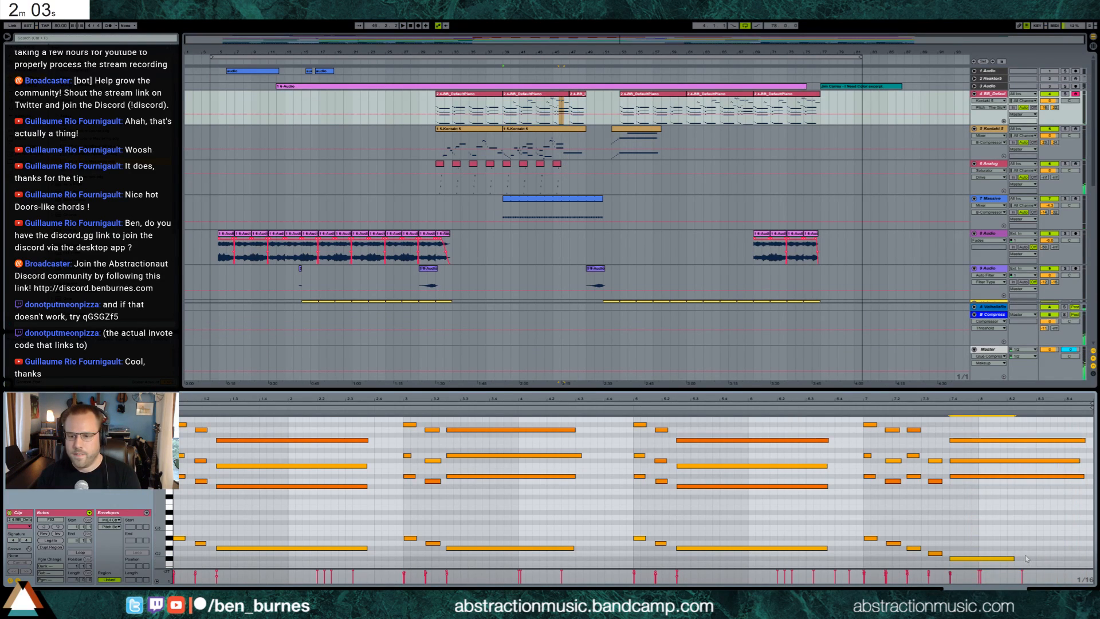
pyautogui.moveTo(1049, 553); pyautogui.dragTo(1048, 553)
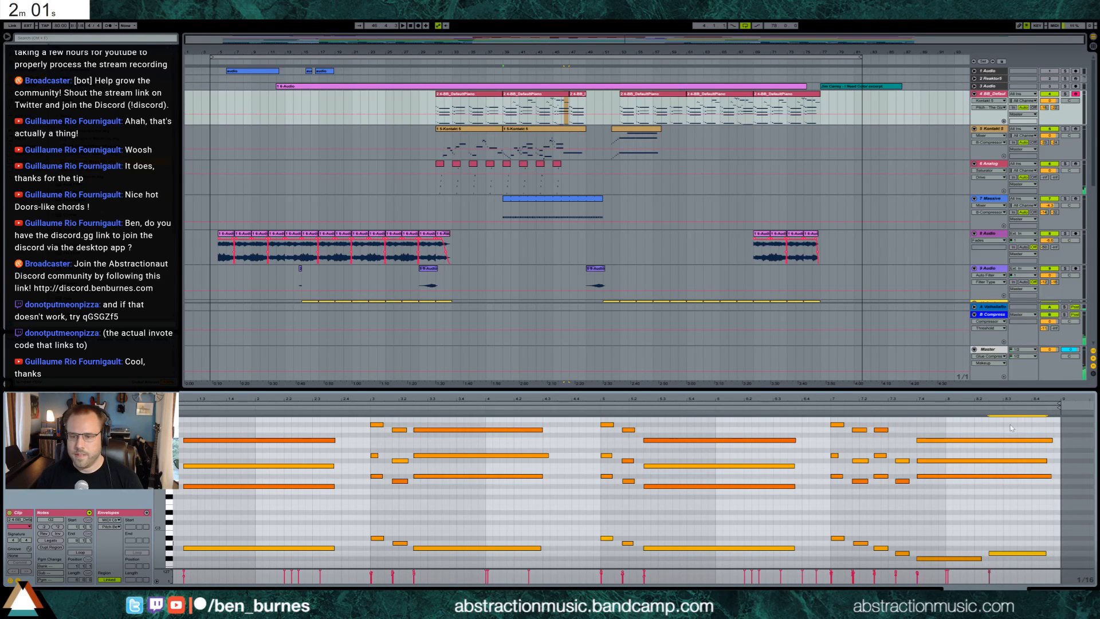
pyautogui.click(914, 414)
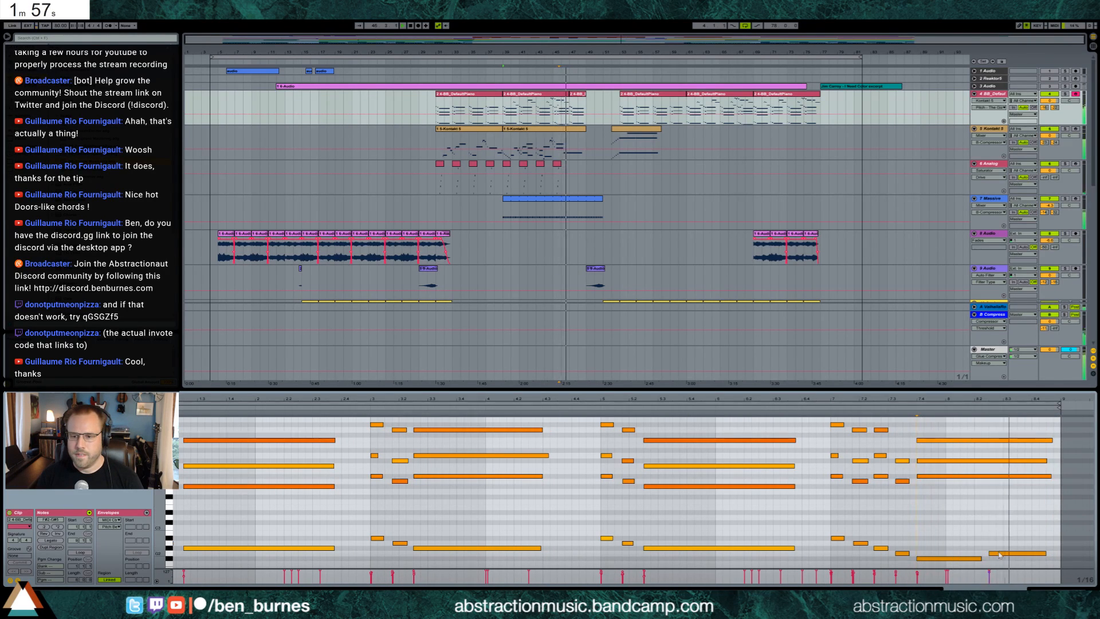
pyautogui.moveTo(999, 554); pyautogui.dragTo(961, 558)
pyautogui.doubleClick(966, 560)
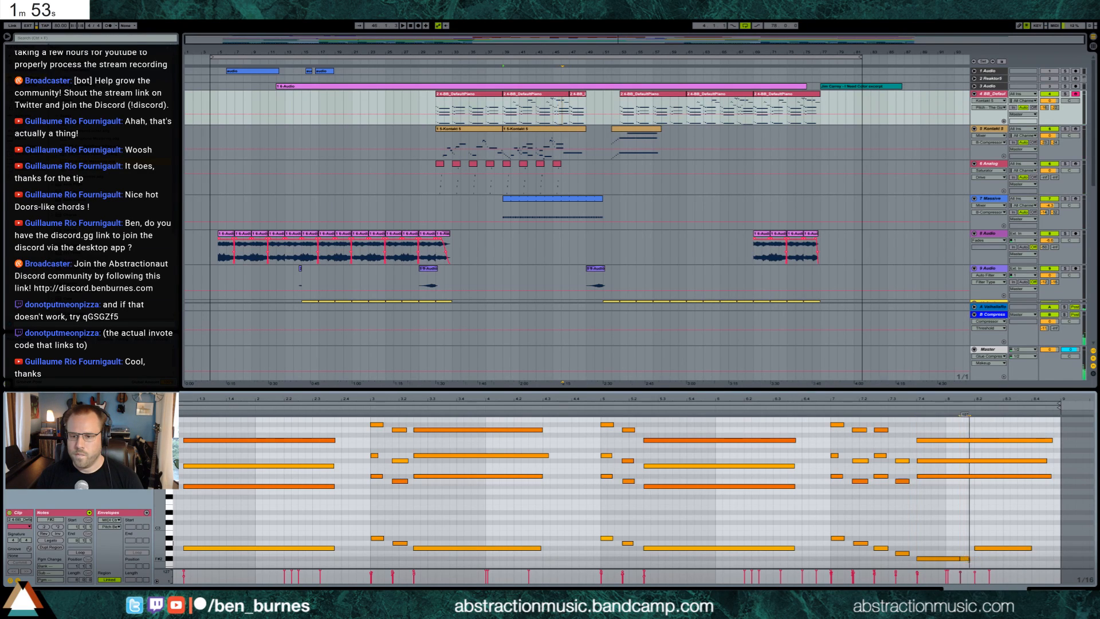
# Step: Insert a rising short note before the held bass note, raise the held note a semitone and extend it to the clip's end
pyautogui.click(914, 408)
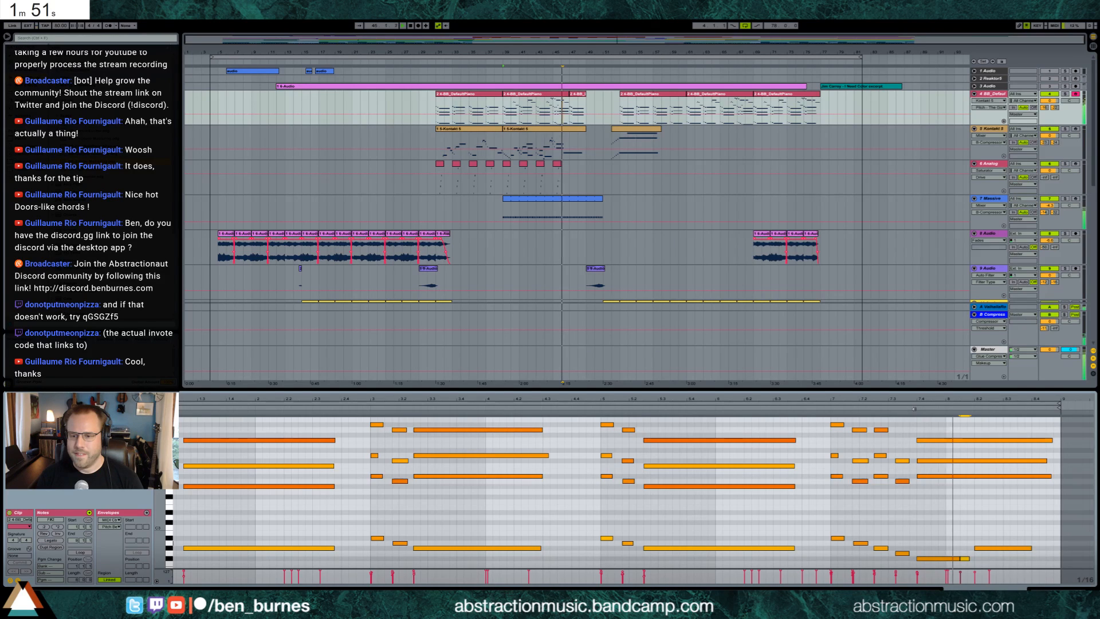
pyautogui.press('space')
pyautogui.press('Right')
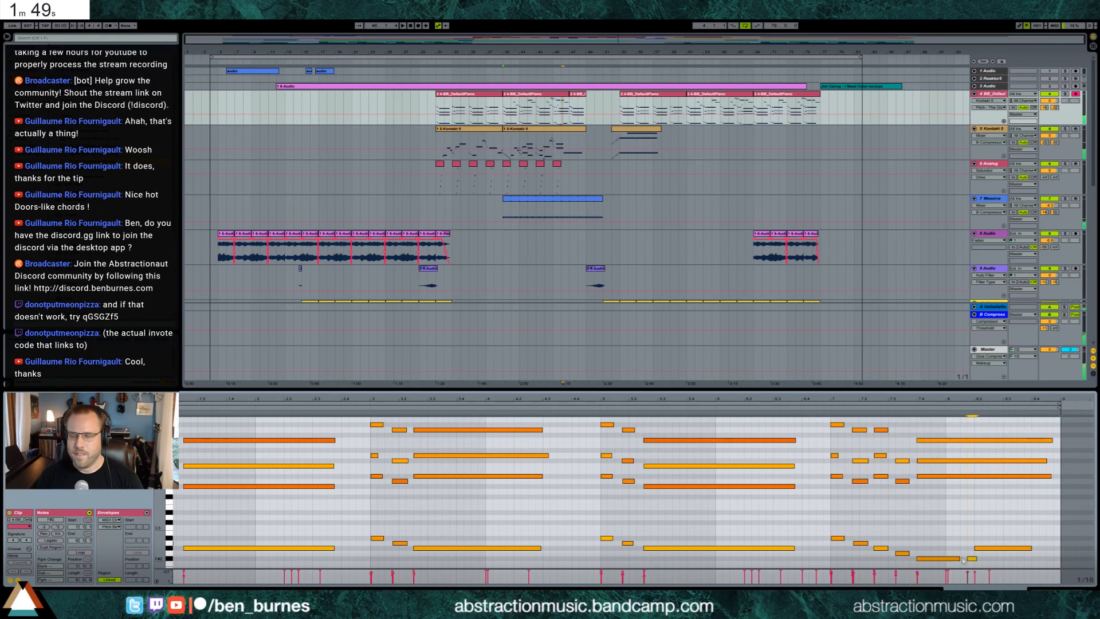
pyautogui.moveTo(960, 559); pyautogui.dragTo(988, 563)
pyautogui.press('Left')
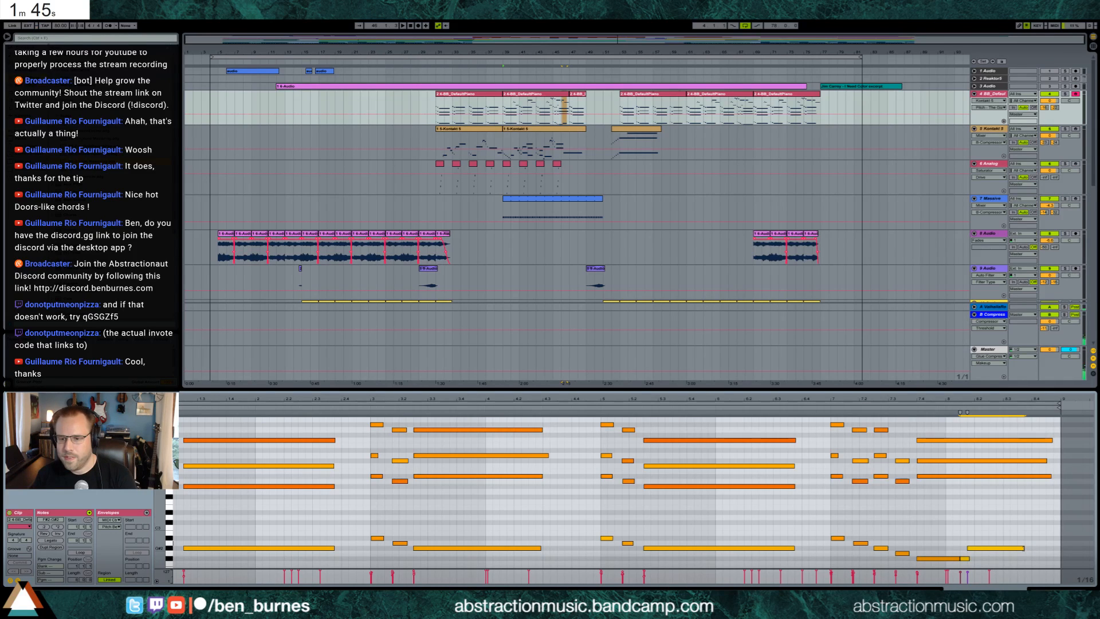
pyautogui.moveTo(1050, 544); pyautogui.dragTo(1058, 548)
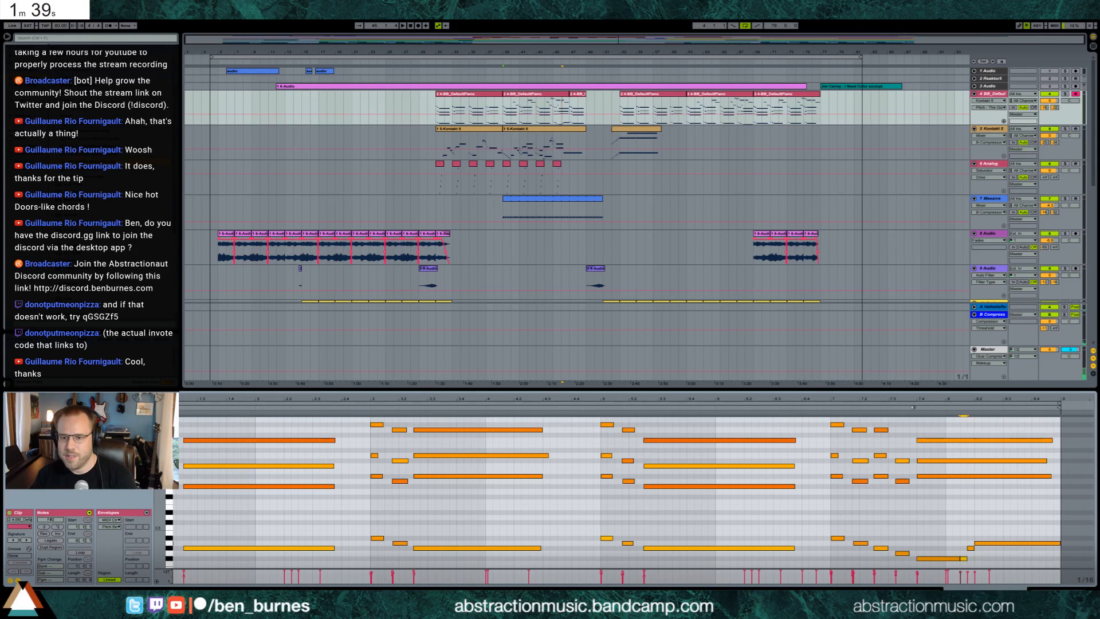
pyautogui.press('space')
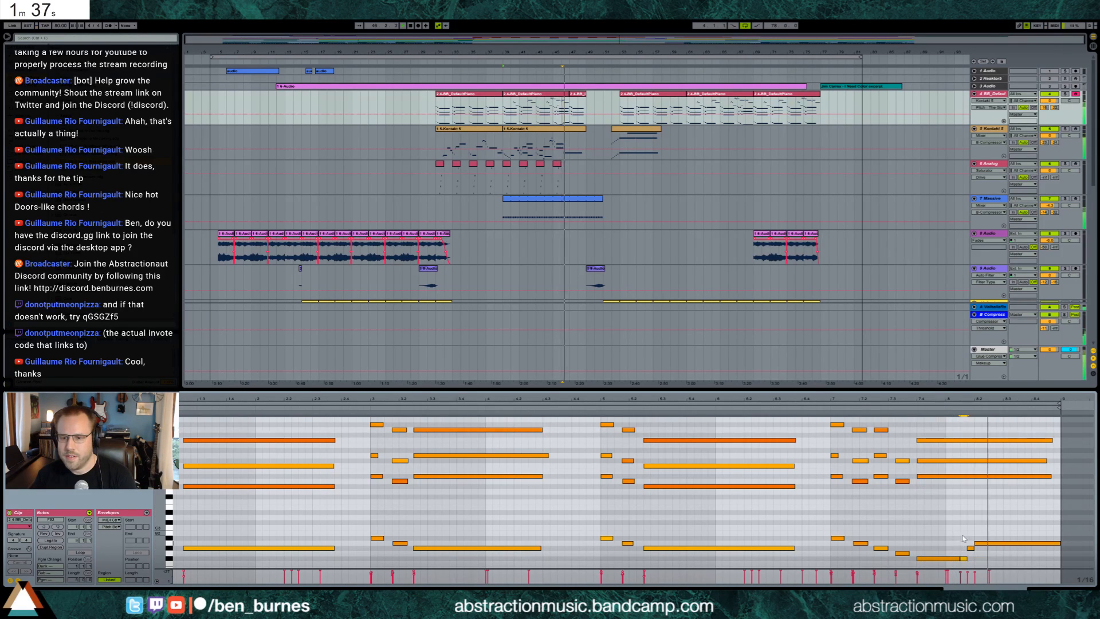
# Step: Shift the rising bass pickup and its held note slightly later, and lengthen the low note before them
pyautogui.moveTo(963, 536); pyautogui.dragTo(1005, 539)
pyautogui.click(998, 544)
pyautogui.scroll(2, 1003, 494)
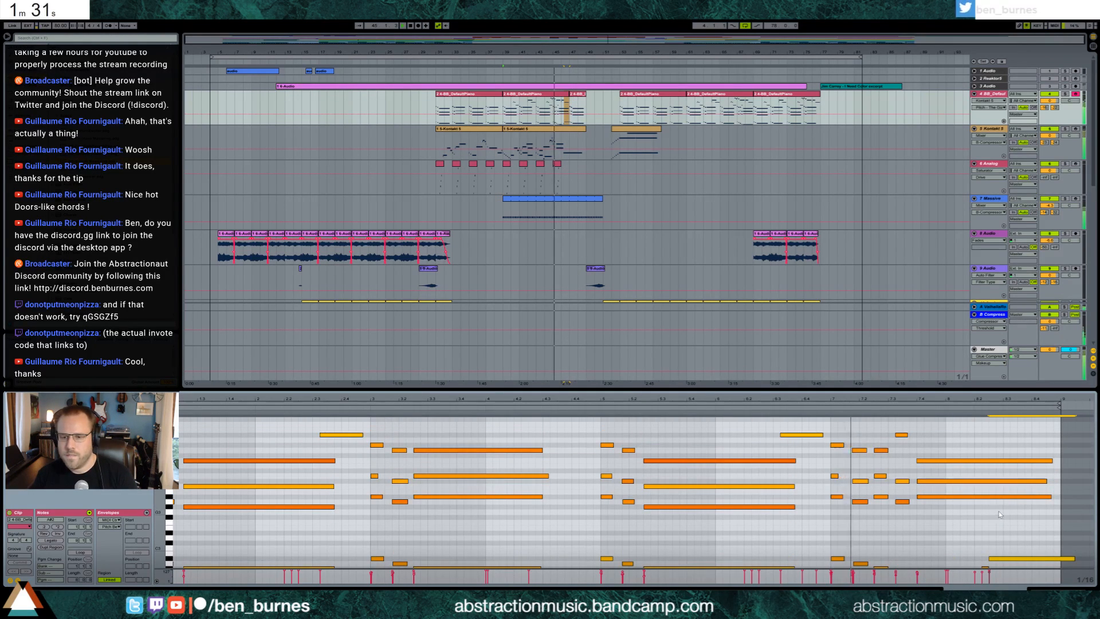
pyautogui.scroll(-3, 1000, 514)
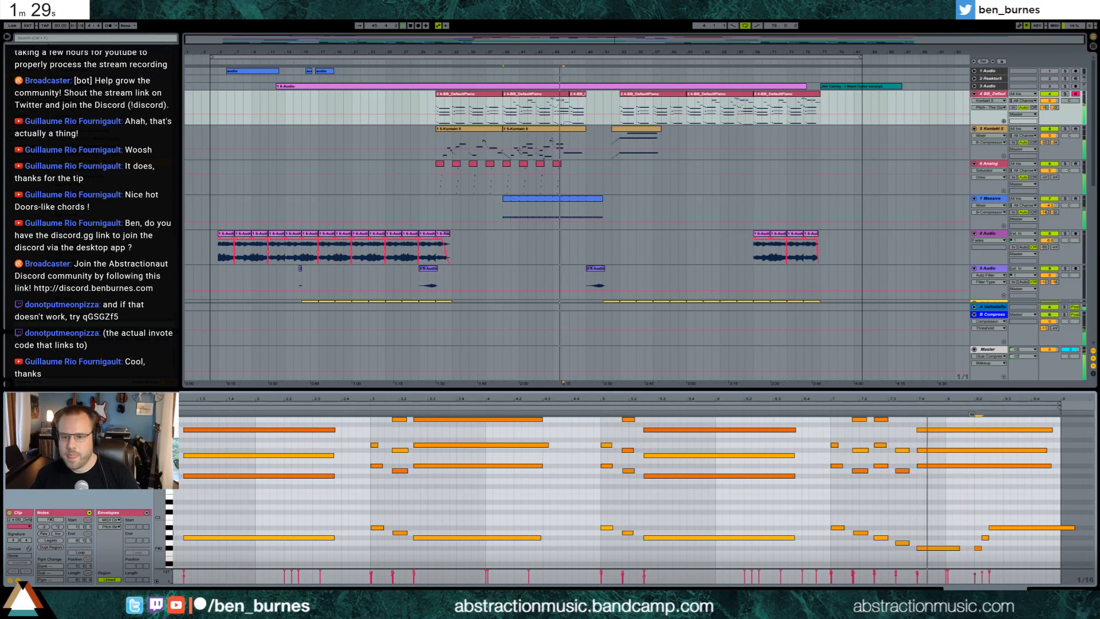
pyautogui.click(984, 537)
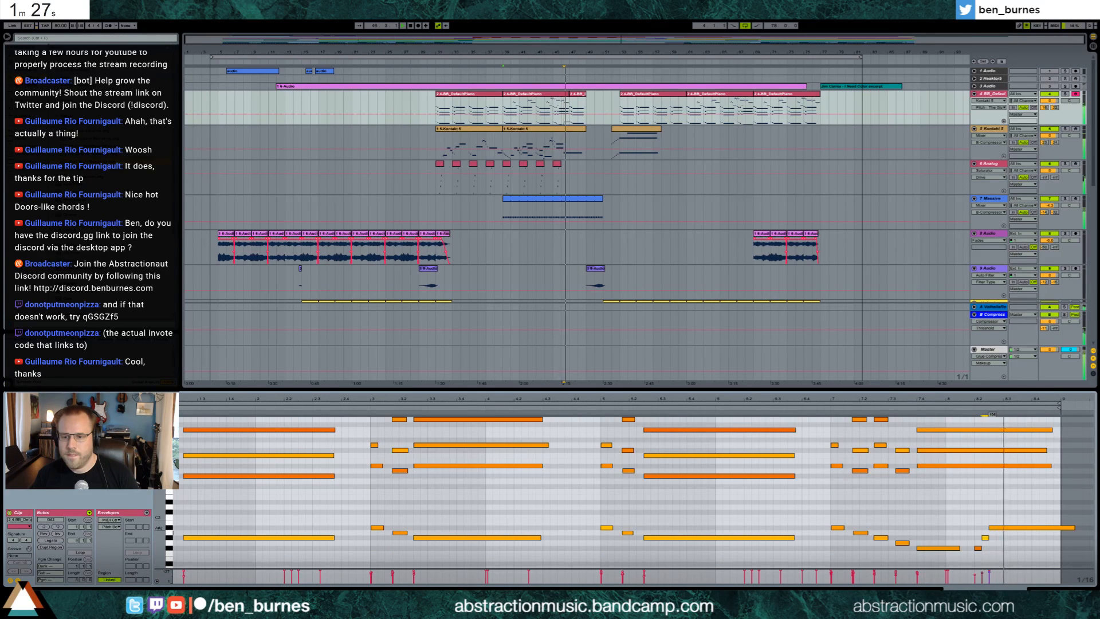
pyautogui.moveTo(960, 548); pyautogui.dragTo(967, 548)
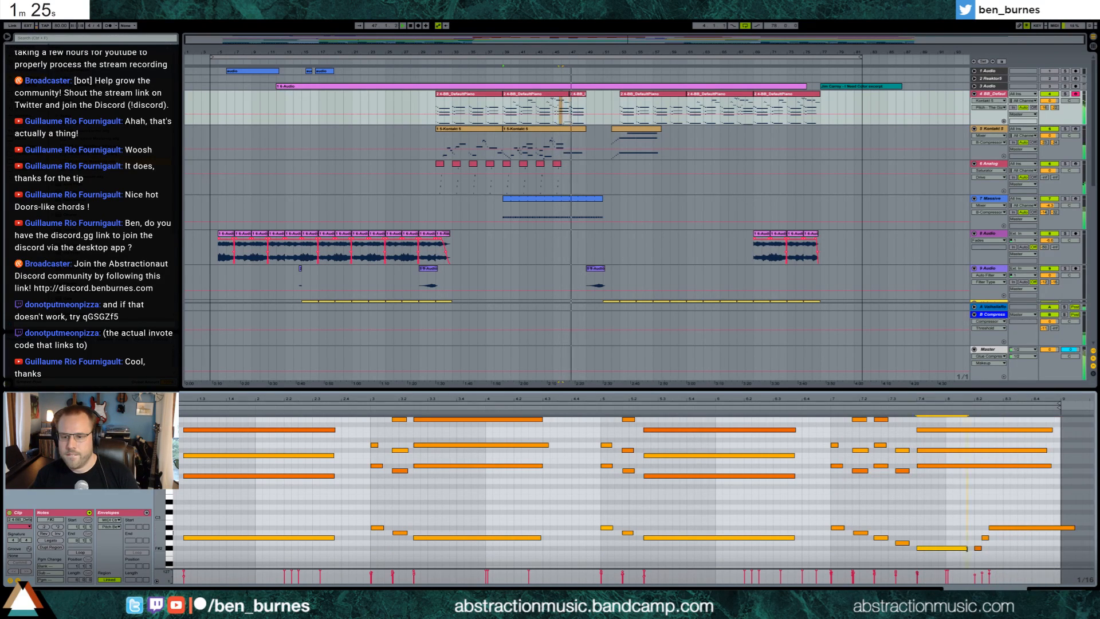
# Step: Copy the middle section's second piano clip over the final section's second piano clip
pyautogui.click(552, 94)
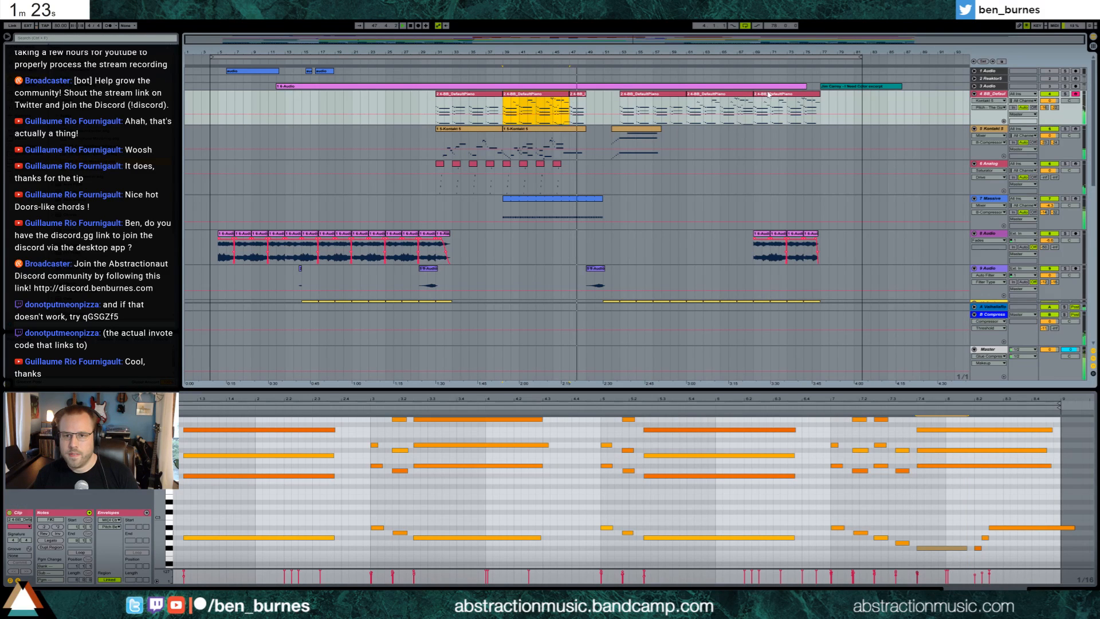
pyautogui.click(736, 109)
pyautogui.click(731, 106)
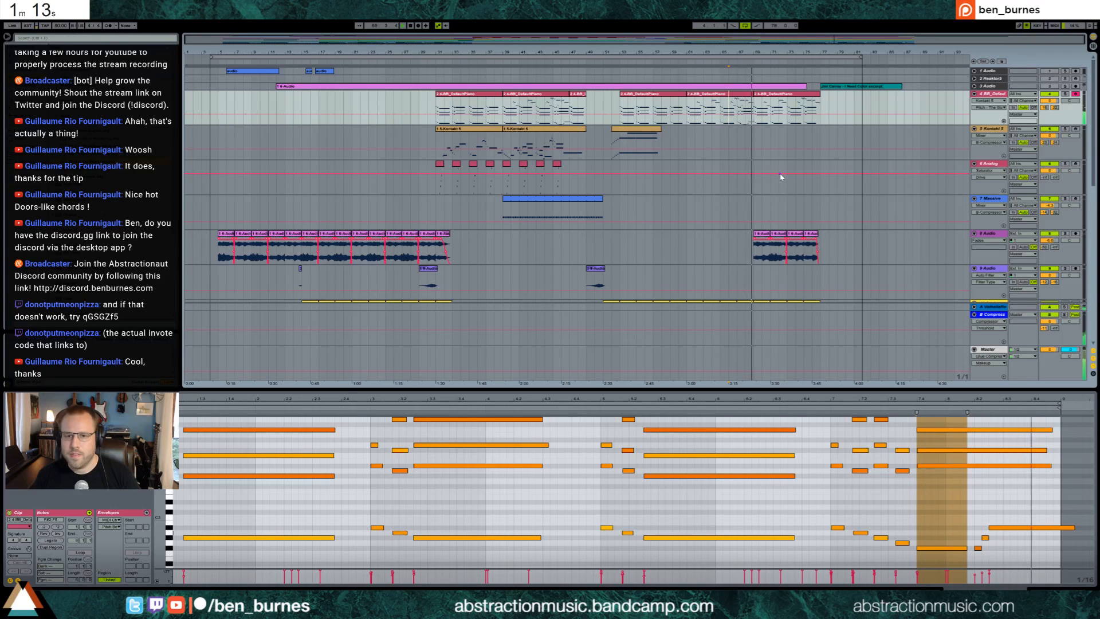
# Step: Trim the last held bass note to end inside the clip and repeat the shortened final chord above it
pyautogui.click(1075, 521)
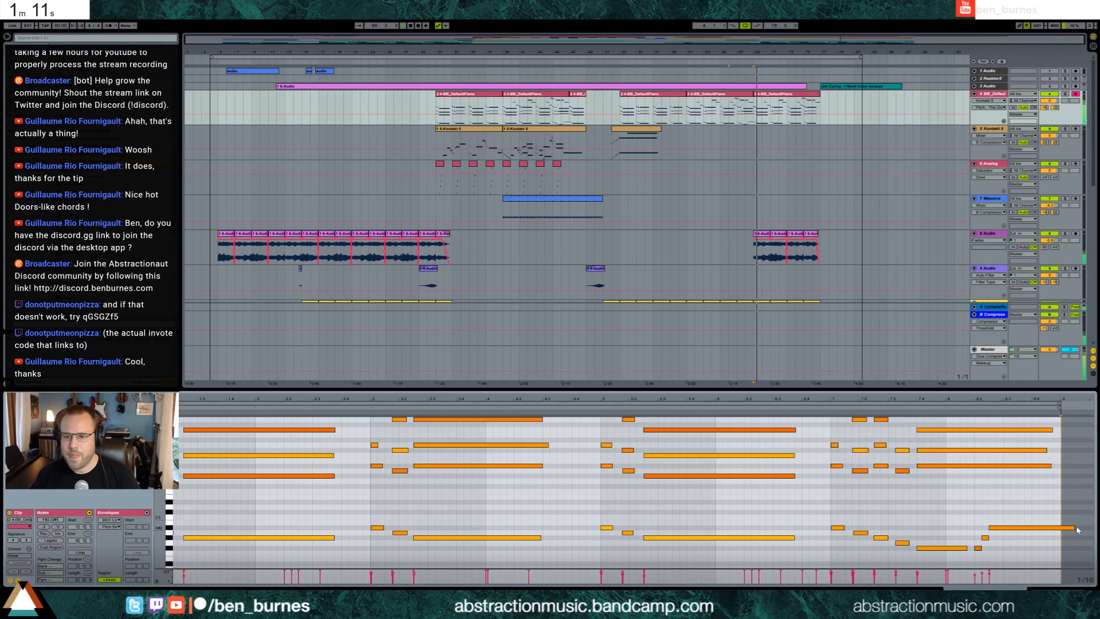
pyautogui.moveTo(1076, 521); pyautogui.dragTo(1053, 521)
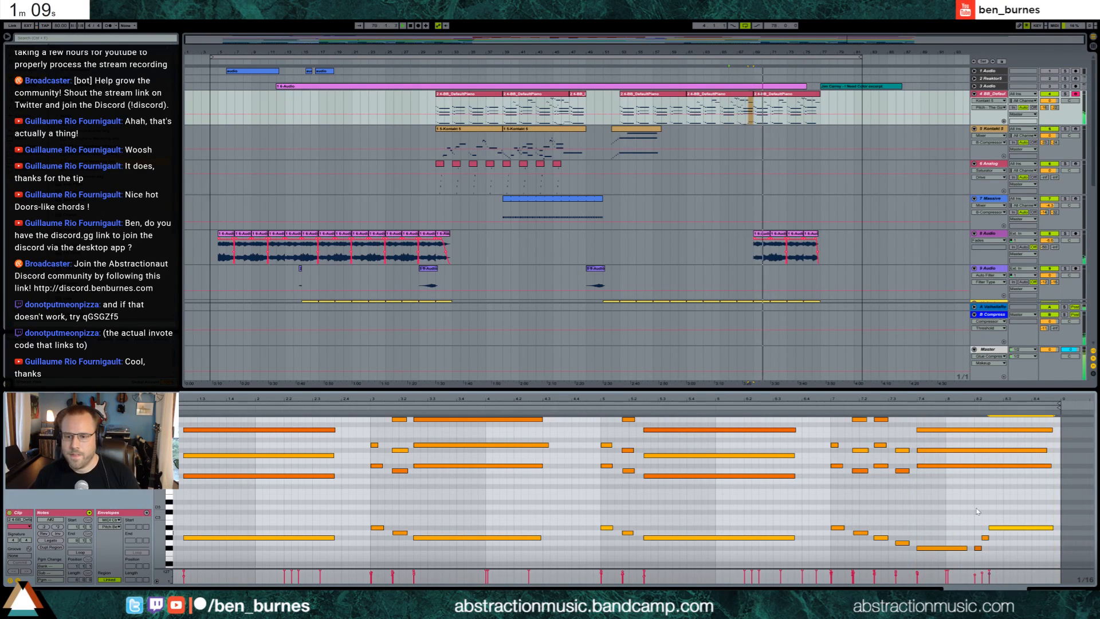
pyautogui.scroll(2, 986, 486)
pyautogui.moveTo(962, 447); pyautogui.dragTo(984, 522)
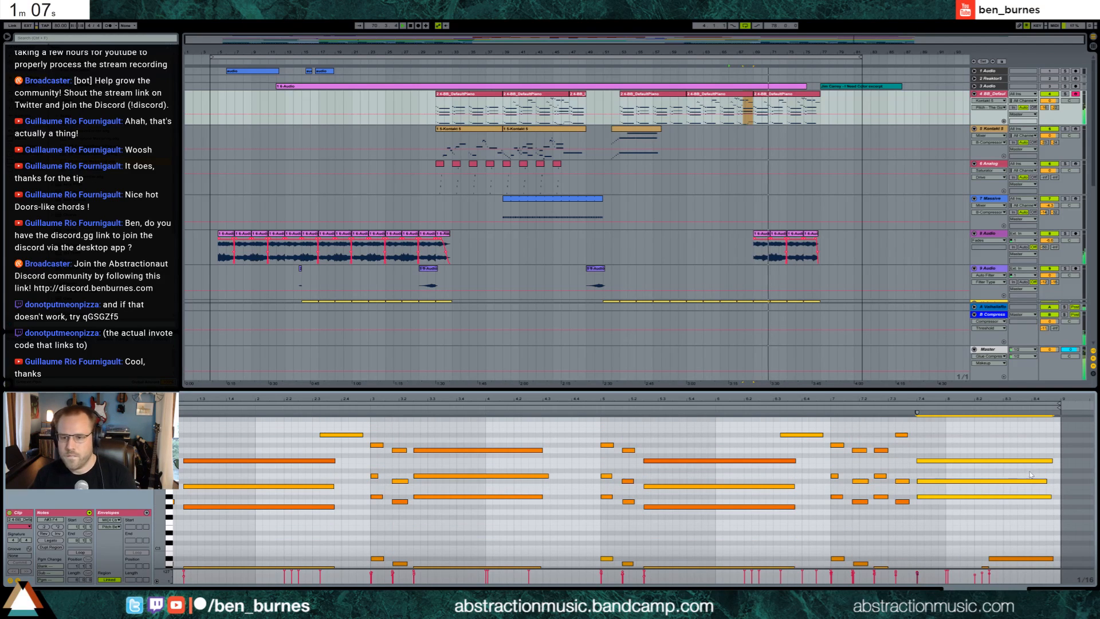
pyautogui.moveTo(1051, 461); pyautogui.dragTo(973, 471)
pyautogui.hotkey('ctrl', 'd')
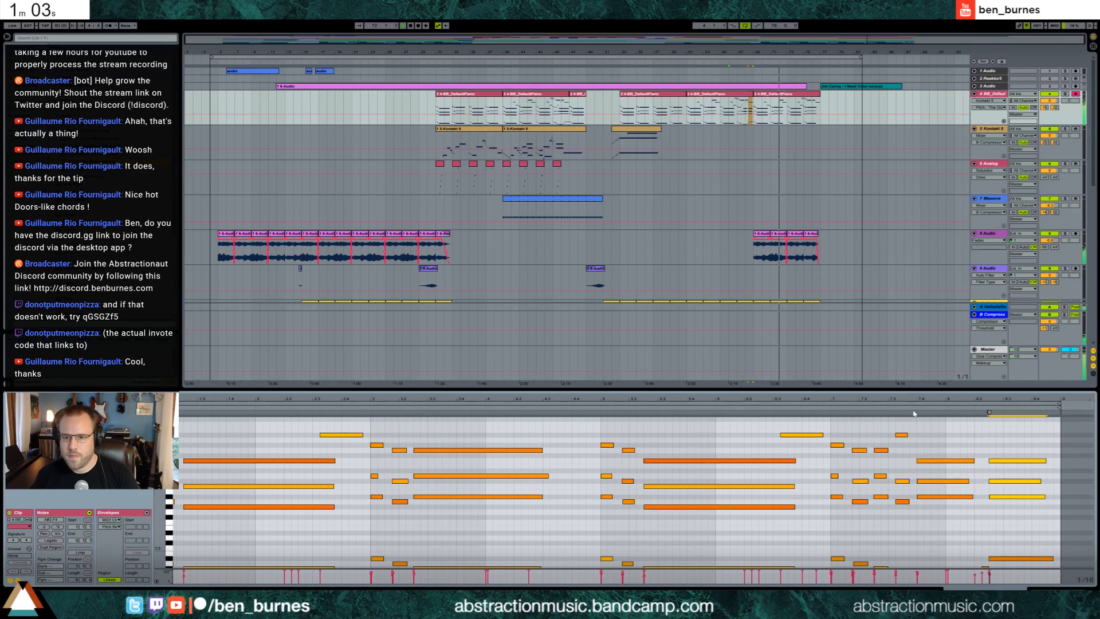
pyautogui.press('space')
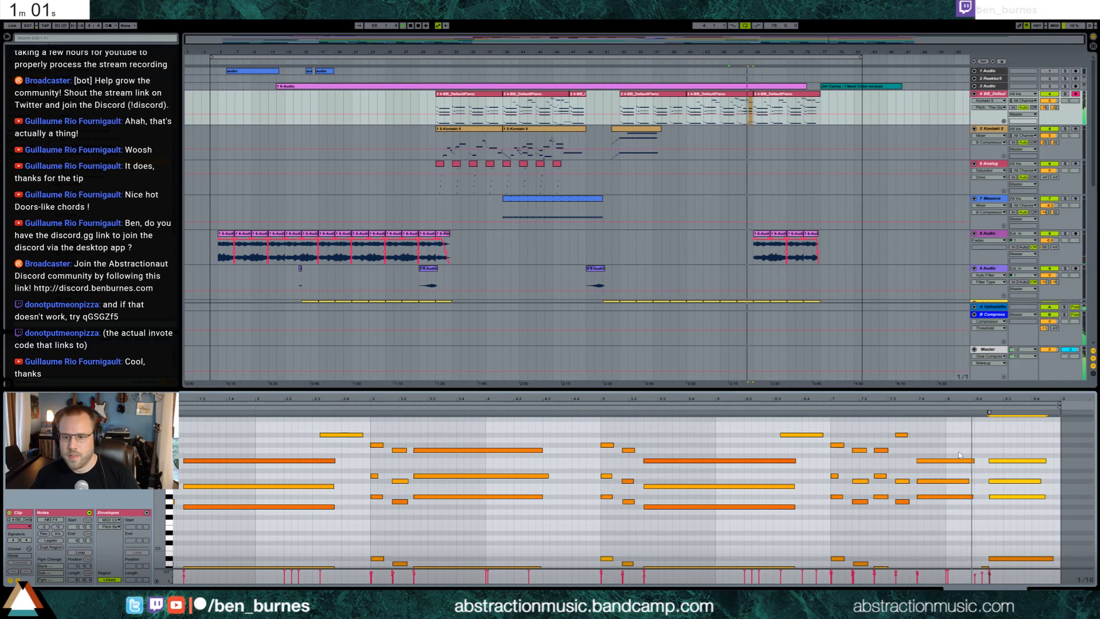
# Step: Raise the middle note of the repeated final chord a semitone and copy the clip over the middle section's second piano clip
pyautogui.click(1004, 480)
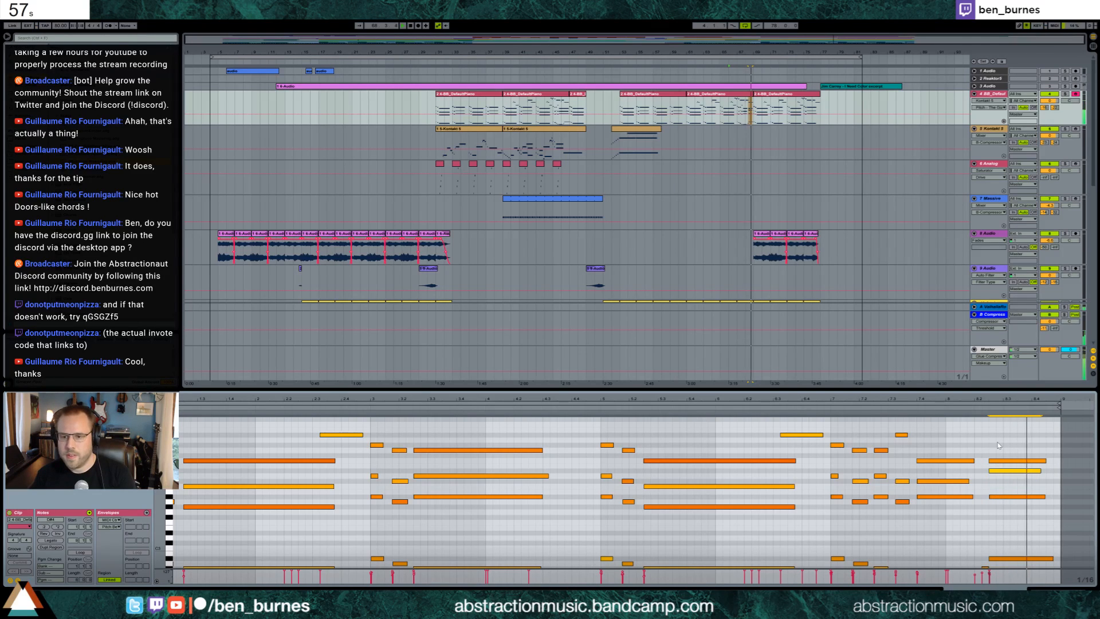
pyautogui.click(534, 96)
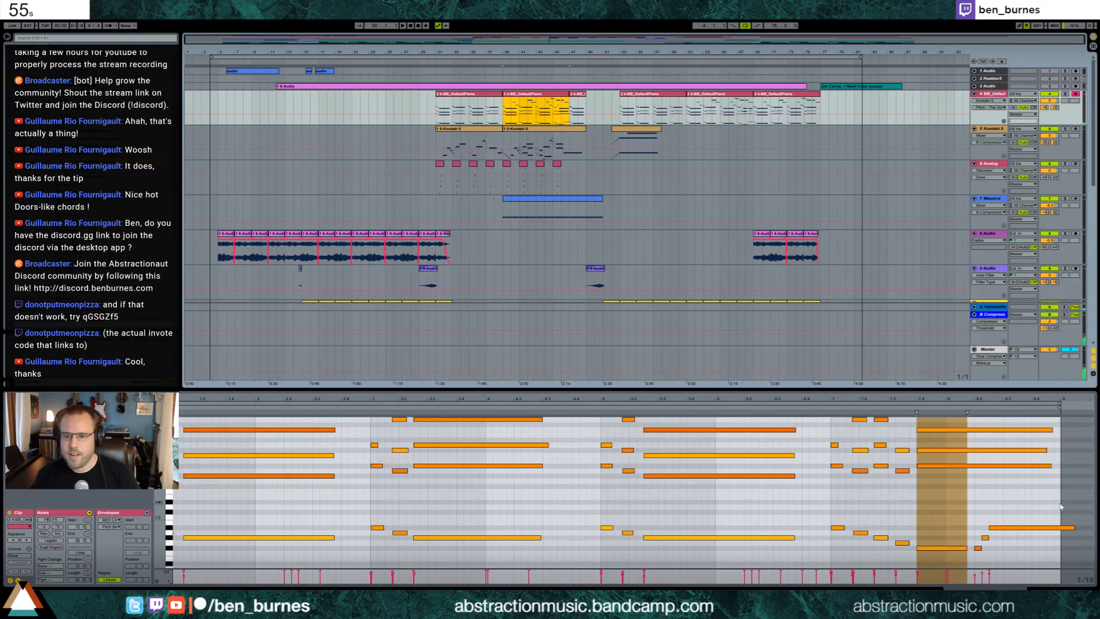
pyautogui.click(730, 95)
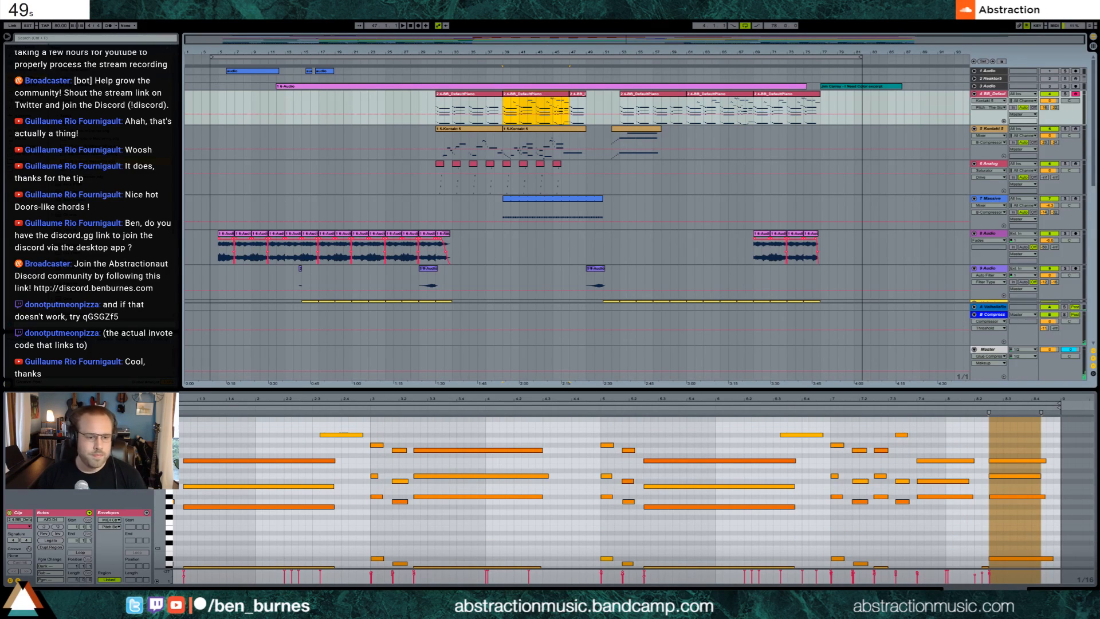
# Step: Close the browser window running the countdown timer and confirm leaving the page
pyautogui.rightClick(246, 610)
pyautogui.click(246, 592)
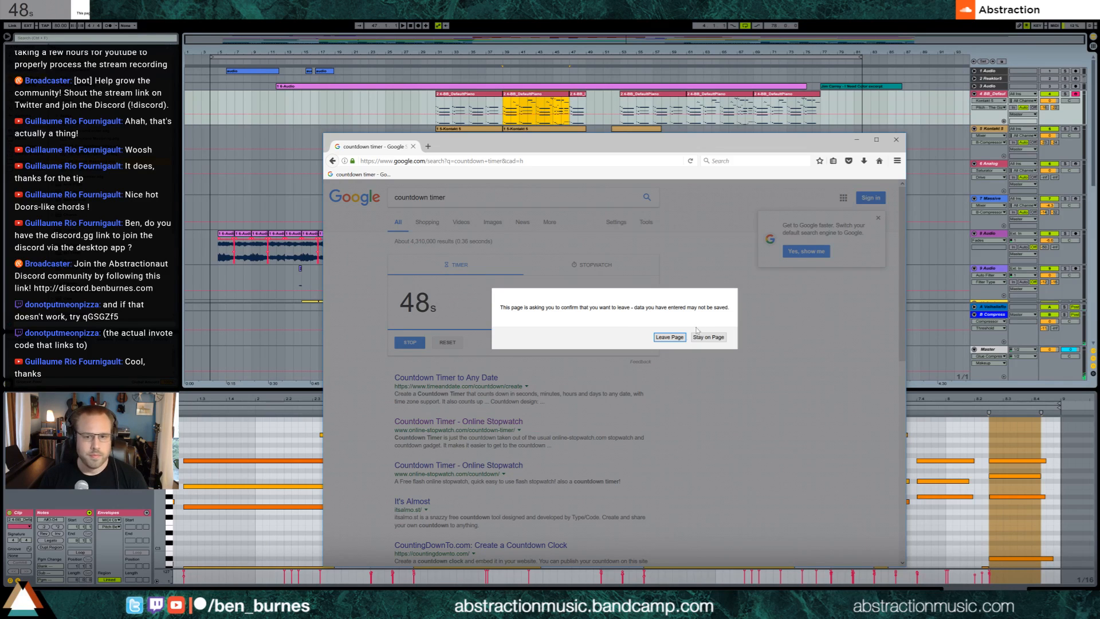
pyautogui.click(670, 337)
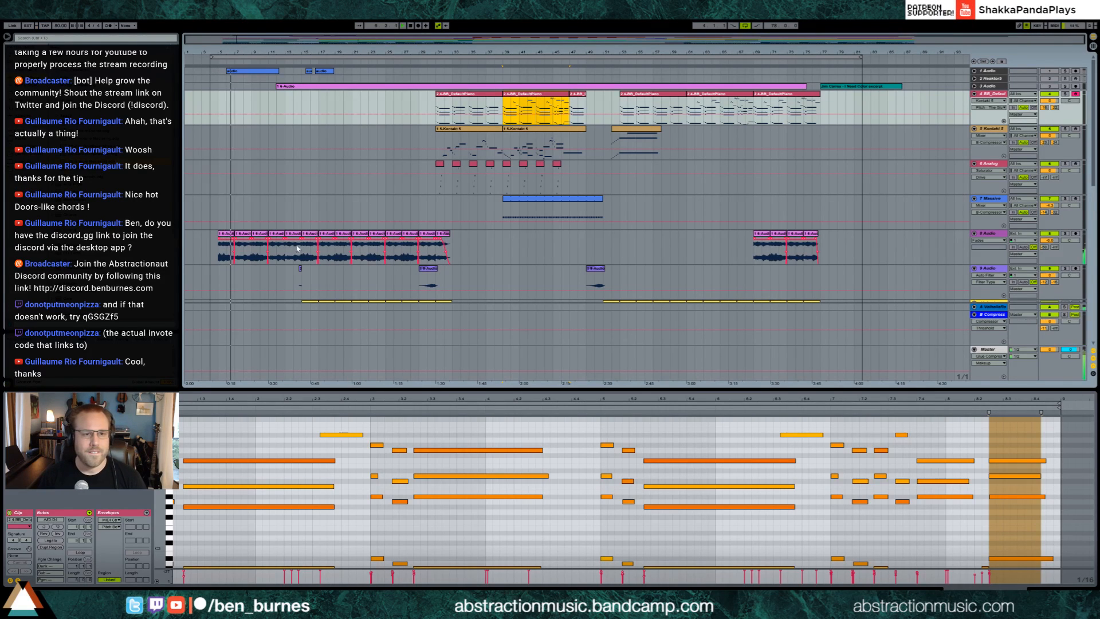
# Step: Hide the clip's note editor and fold all tracks of the arrangement at once
pyautogui.click(1053, 592)
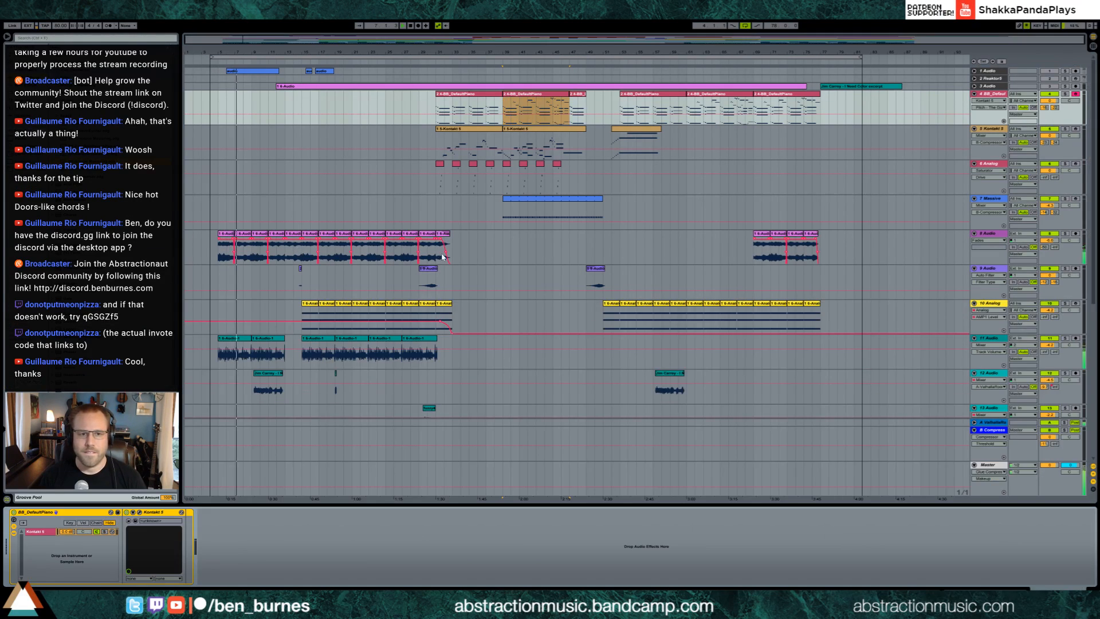
pyautogui.click(990, 95)
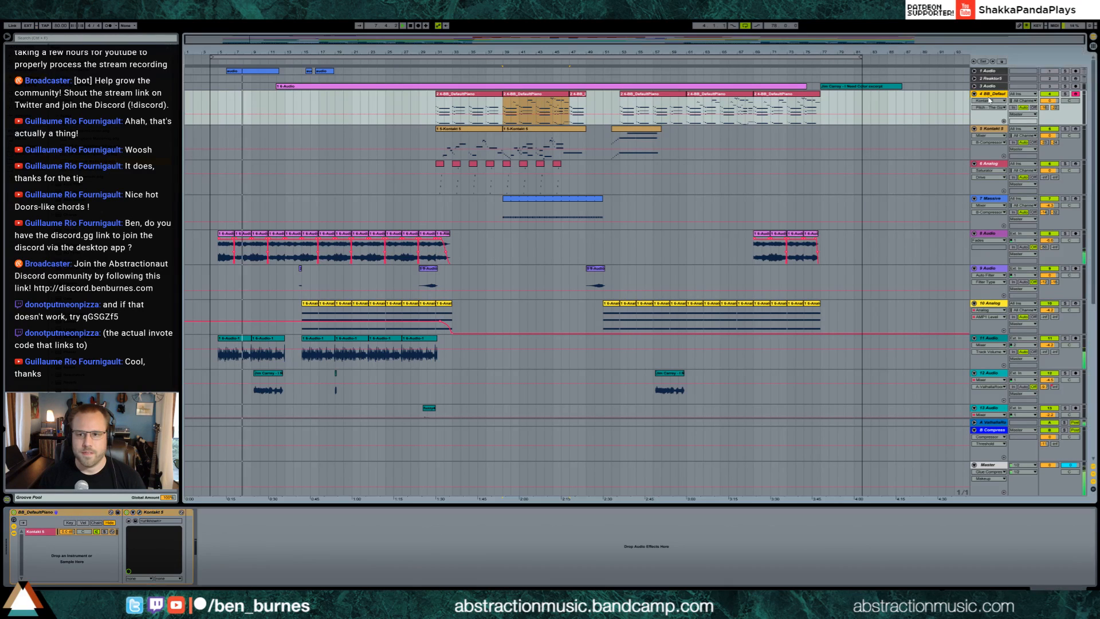
pyautogui.hotkey('ctrl', 'a')
pyautogui.click(974, 94)
pyautogui.click(616, 270)
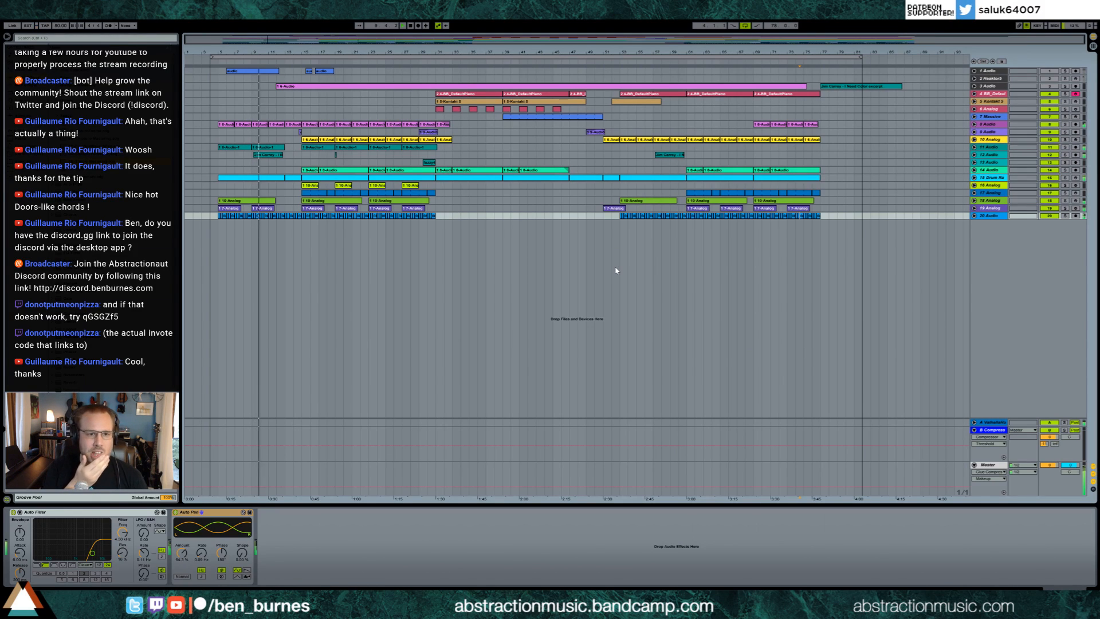
# Step: Unfold the 12 Audio track and adjust the threshold of its Compressor
pyautogui.click(286, 159)
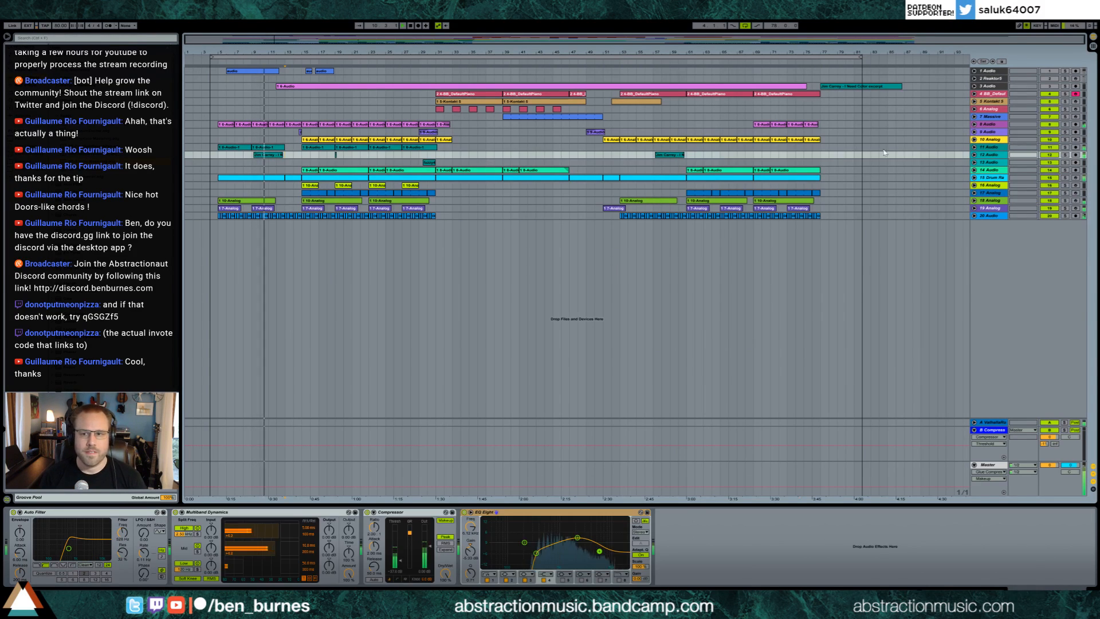
pyautogui.click(974, 155)
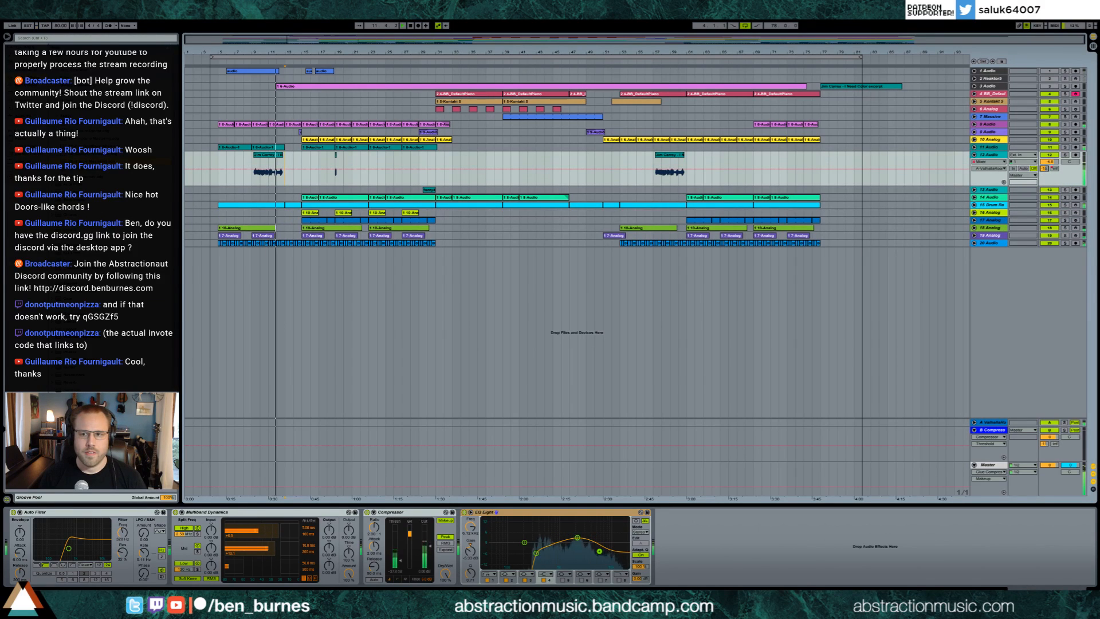
pyautogui.click(400, 563)
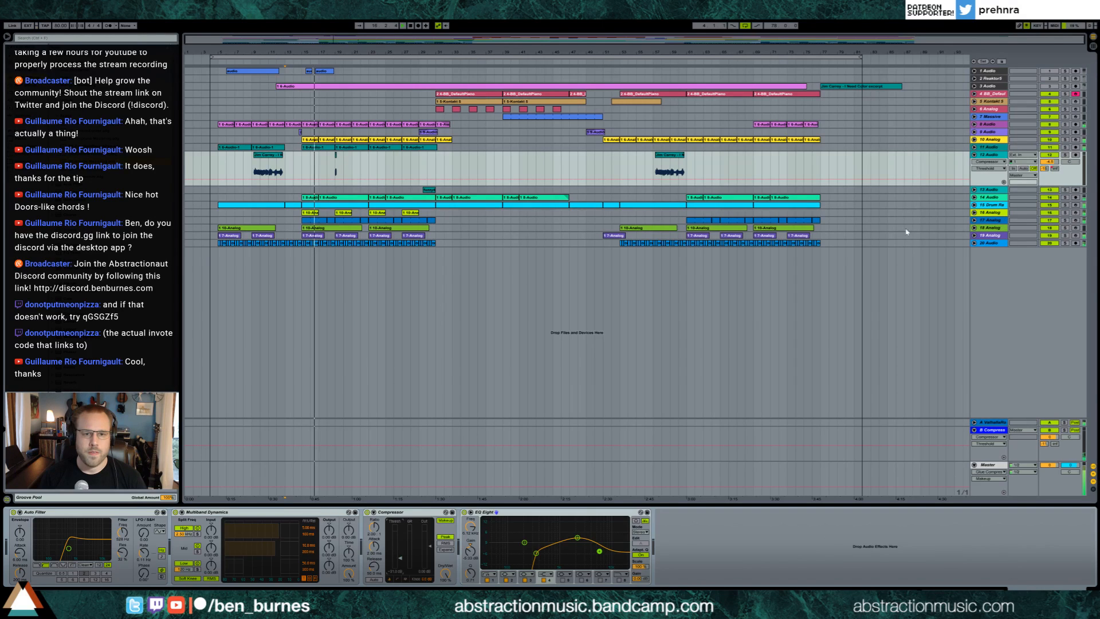
# Step: Adjust the volume of the 16 Analog track and leave the track folded
pyautogui.moveTo(1049, 220); pyautogui.dragTo(1069, 226)
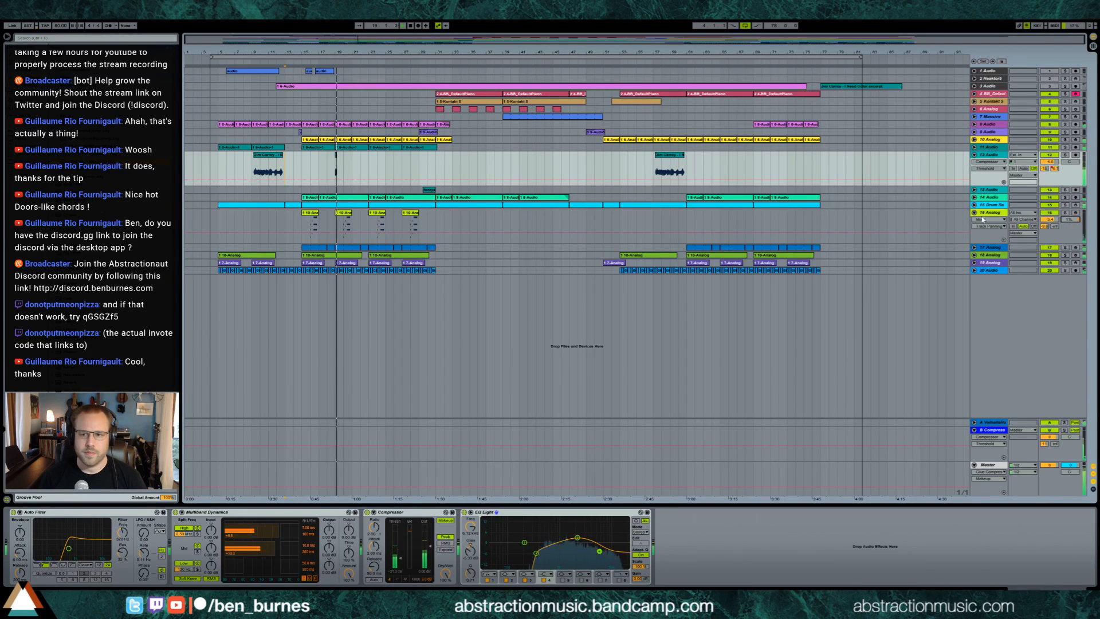
pyautogui.click(974, 213)
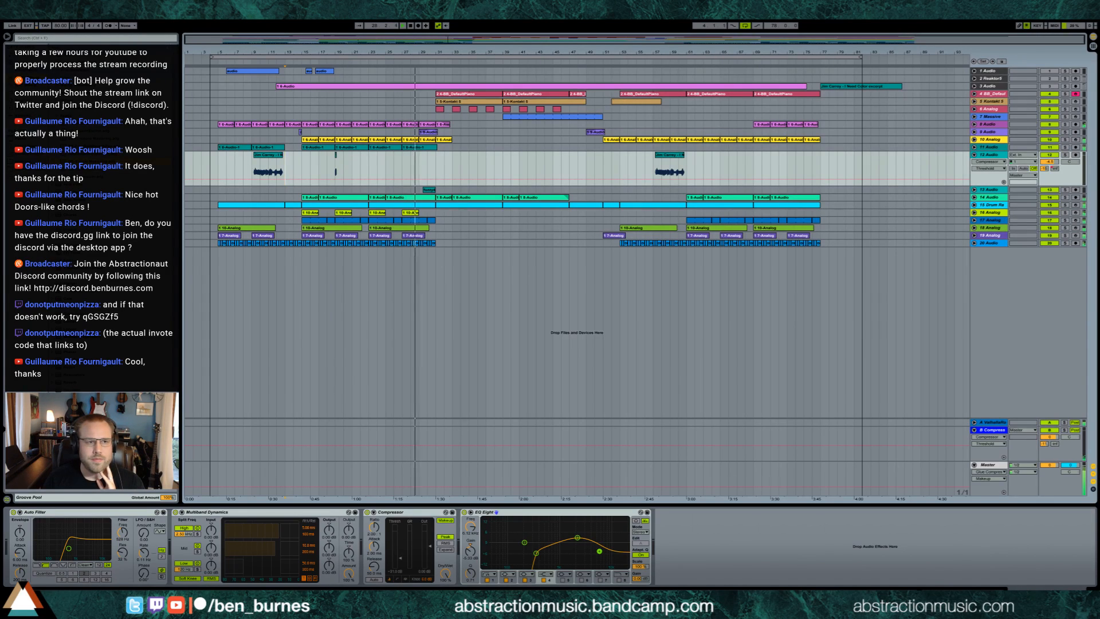
pyautogui.click(8, 15)
pyautogui.click(31, 100)
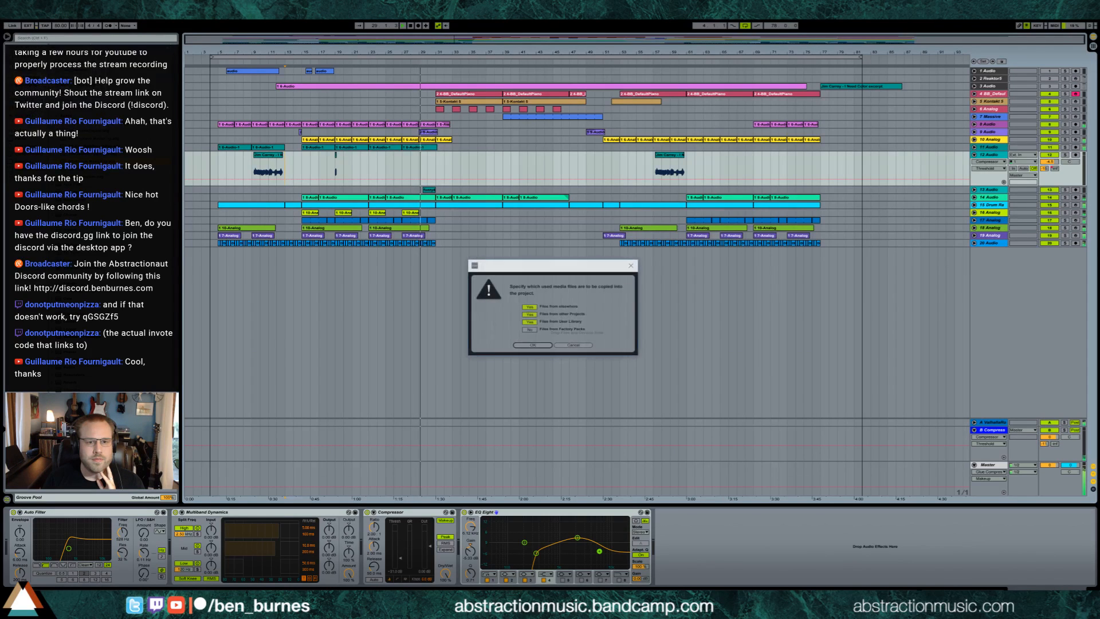
pyautogui.click(514, 345)
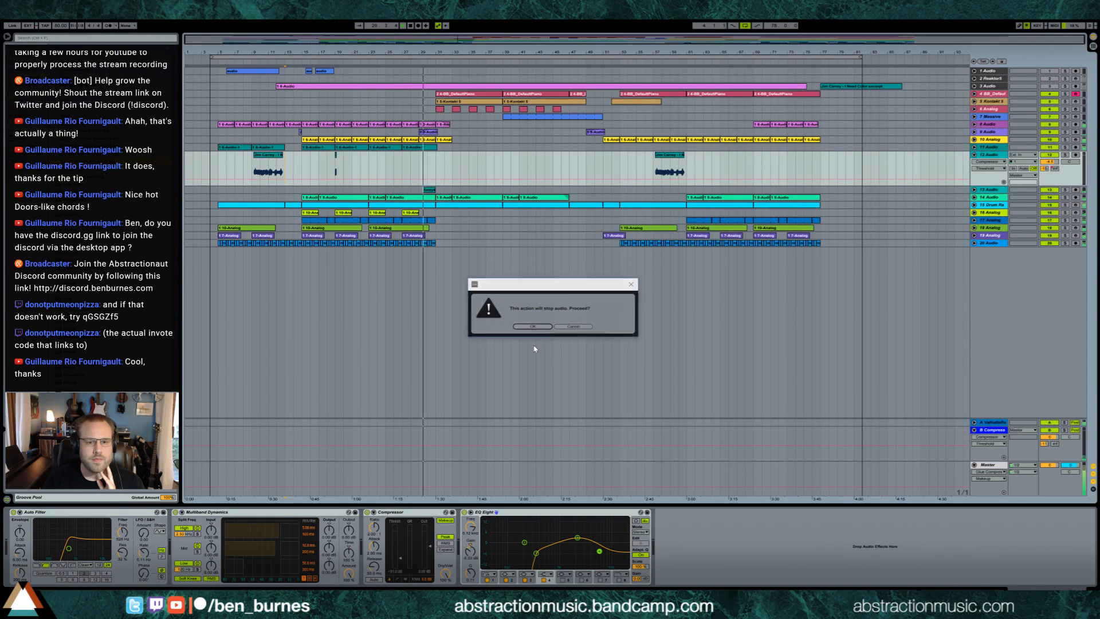
pyautogui.click(567, 331)
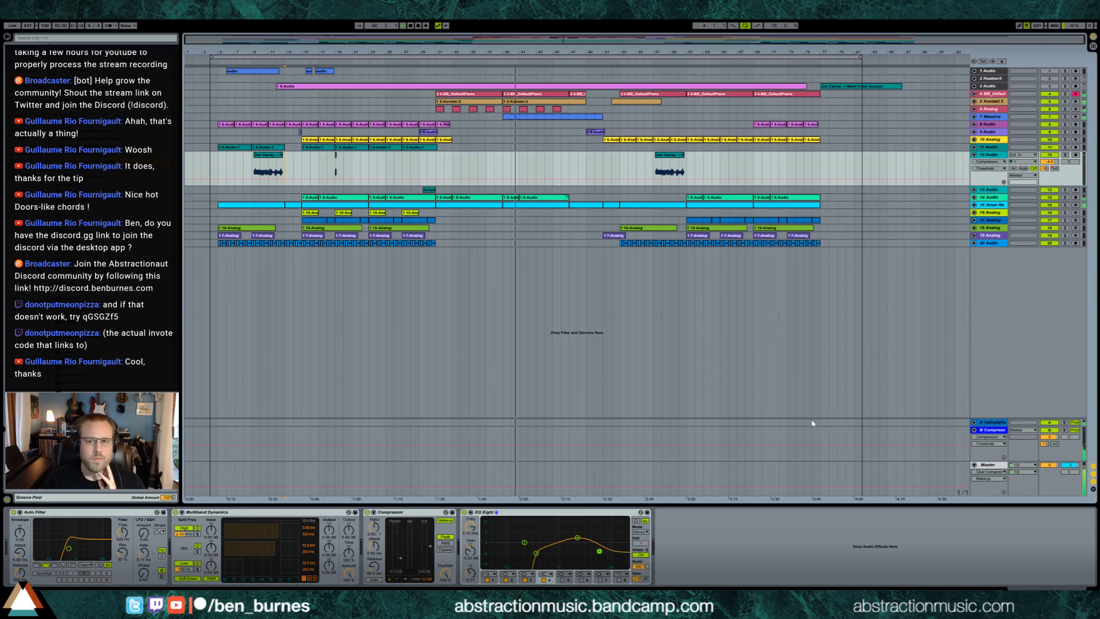
# Step: Try layering the 7 Massive clip's notes with a copy an octave lower and adjust the copy's velocities
pyautogui.click(579, 117)
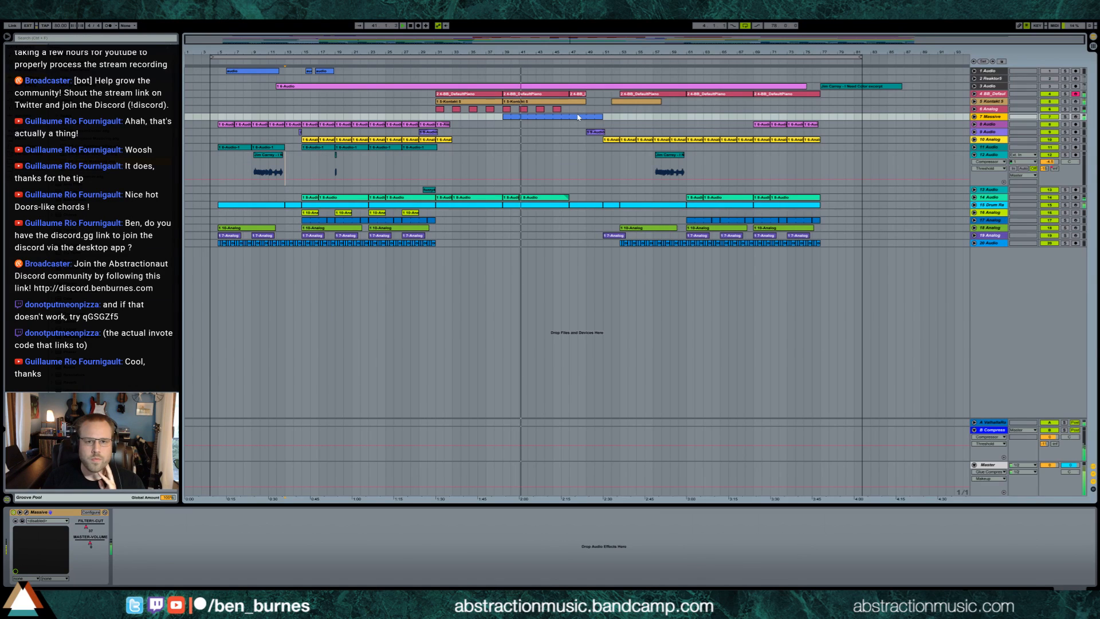
pyautogui.doubleClick(577, 117)
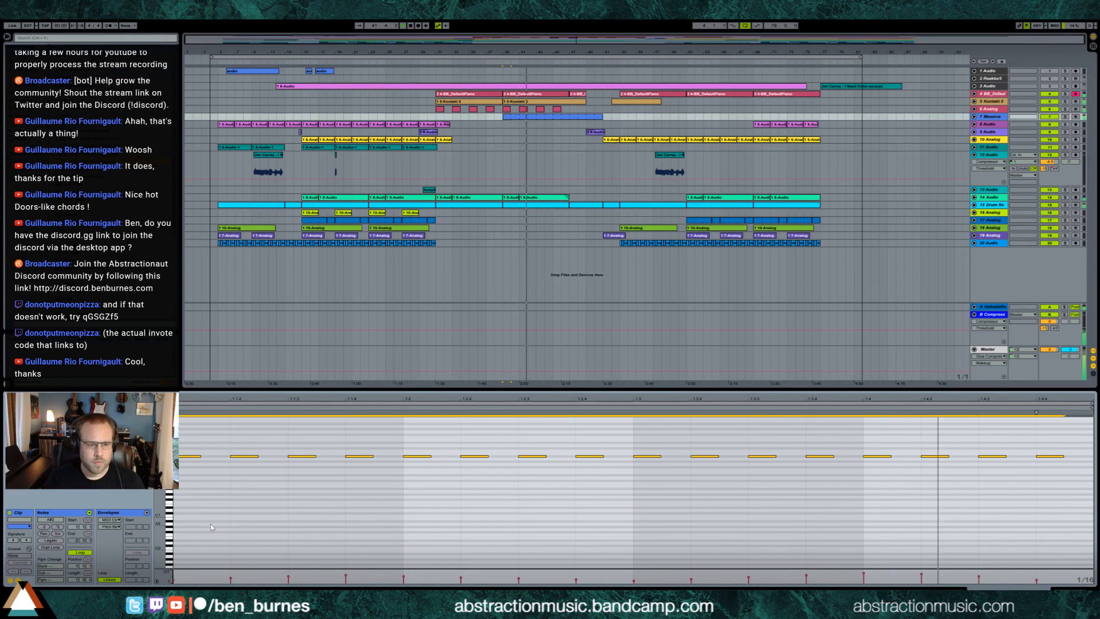
pyautogui.hotkey('ctrl', 'v')
pyautogui.hotkey('shift', 'Down')
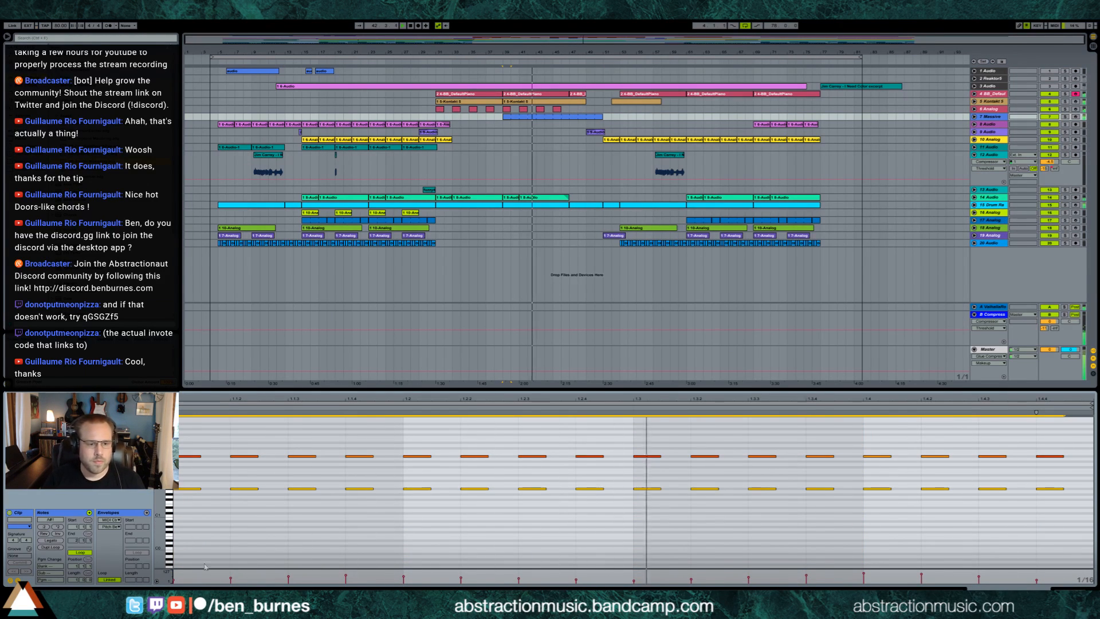
pyautogui.moveTo(230, 578); pyautogui.dragTo(231, 582)
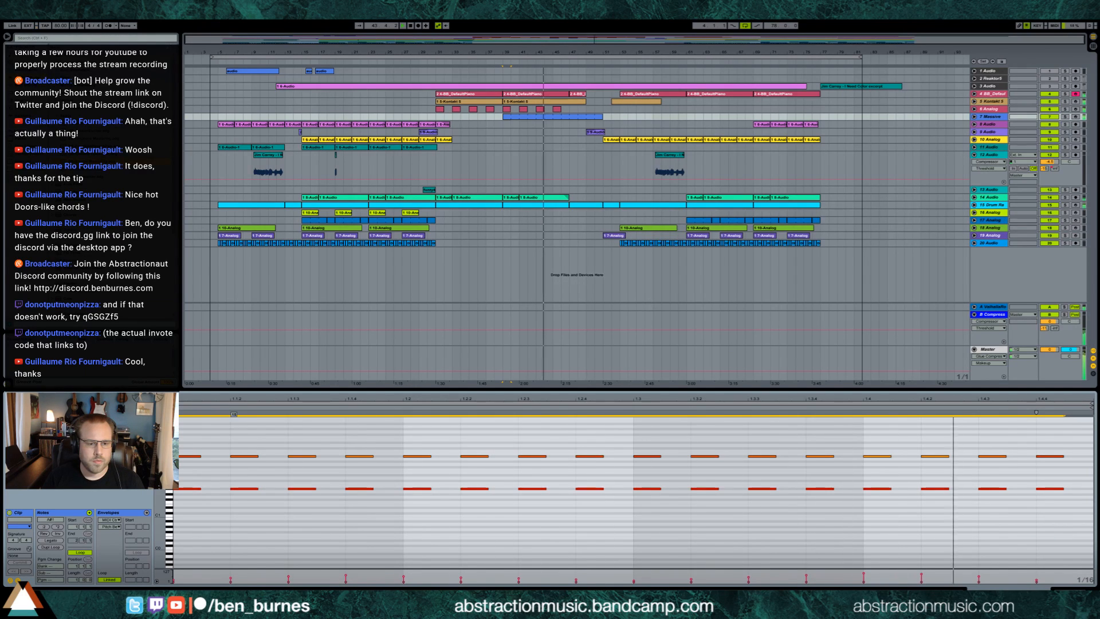
# Step: Remove the lower layer from the 7 Massive clip, try the notes an octave down and move them back up
pyautogui.hotkey('shift', 'Up')
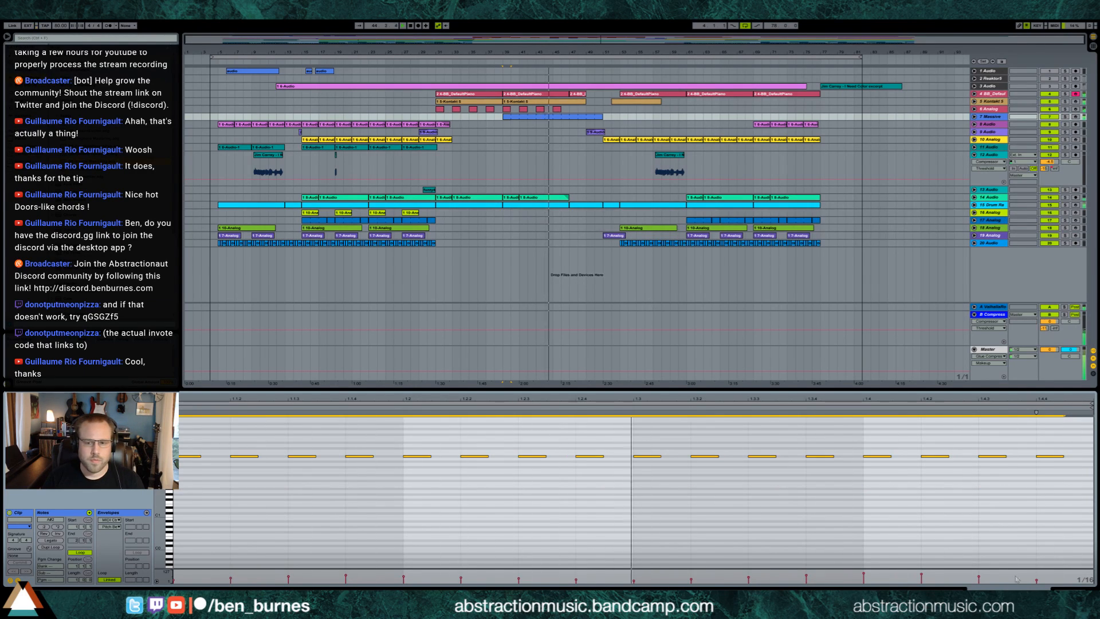
pyautogui.hotkey('shift', 'Down')
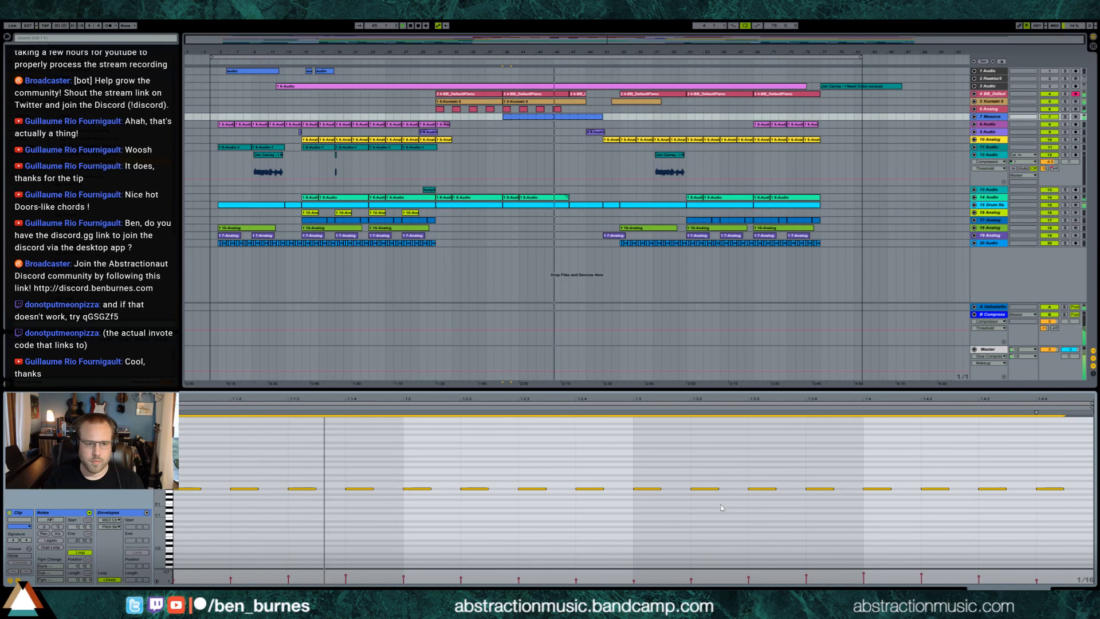
pyautogui.hotkey('shift', 'Up')
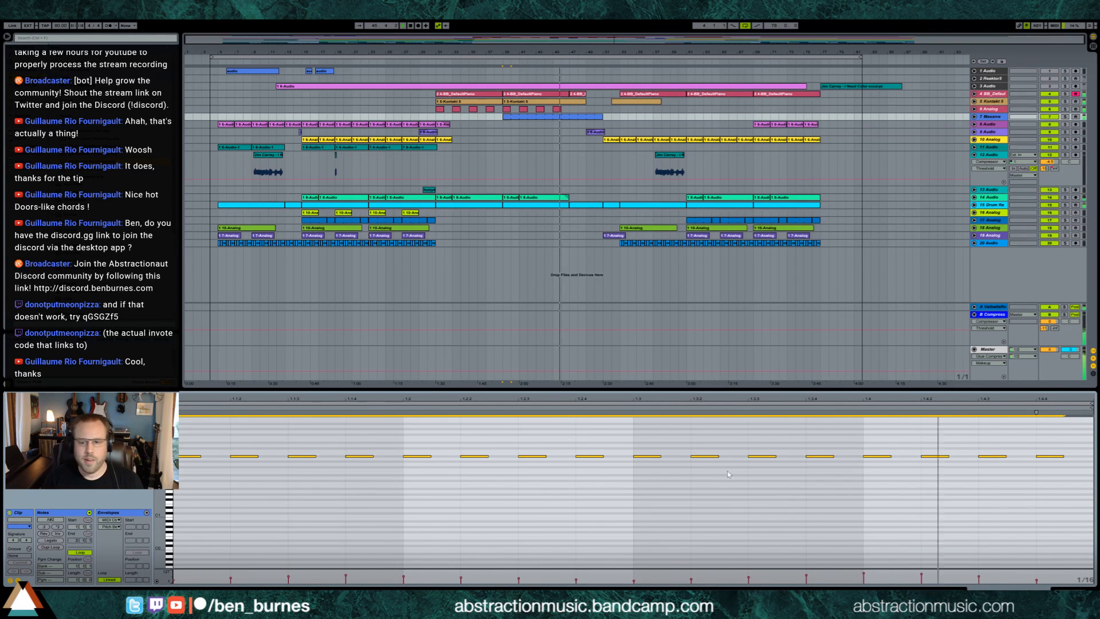
# Step: Lower the 7 Massive track's volume slightly and add an Auto Pan with an adjusted Amount to the track
pyautogui.hotkey('shift', 'Tab')
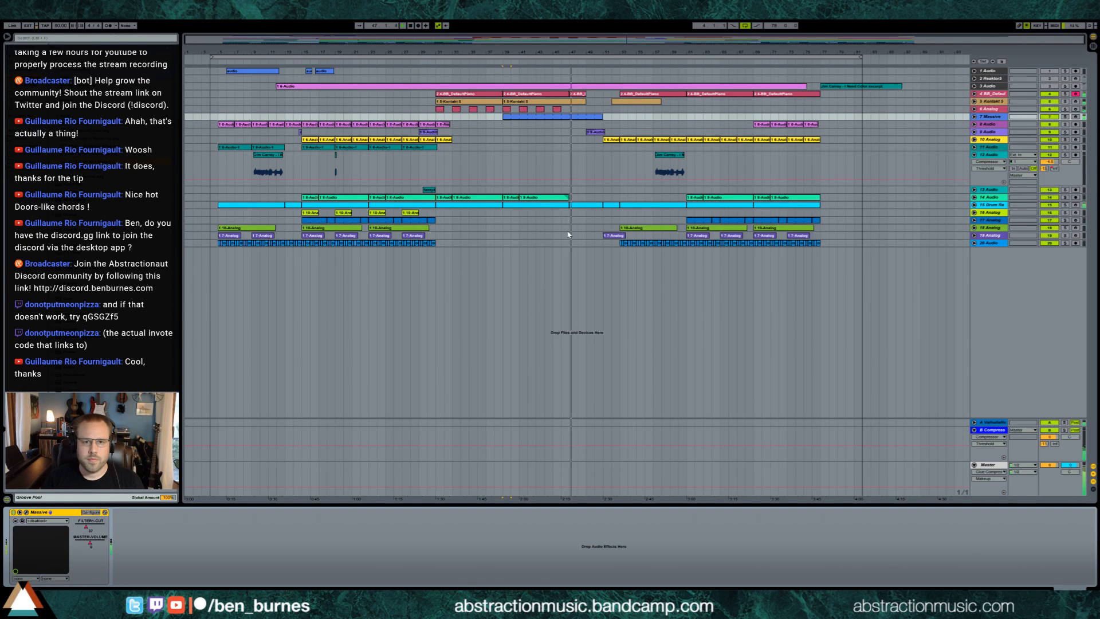
pyautogui.click(974, 117)
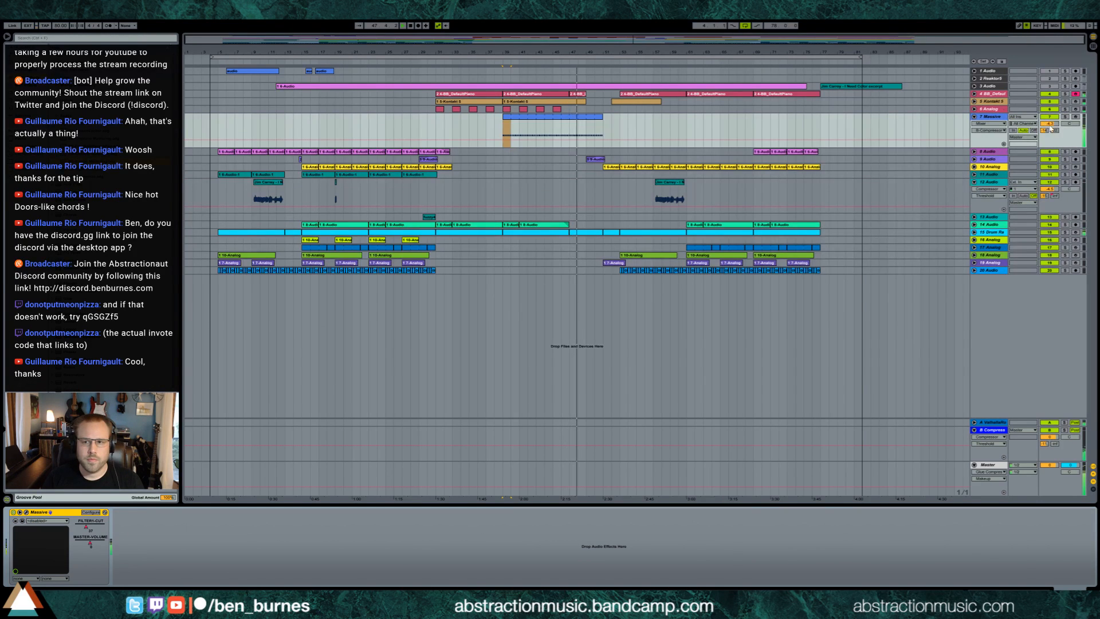
pyautogui.moveTo(1050, 124); pyautogui.dragTo(1050, 130)
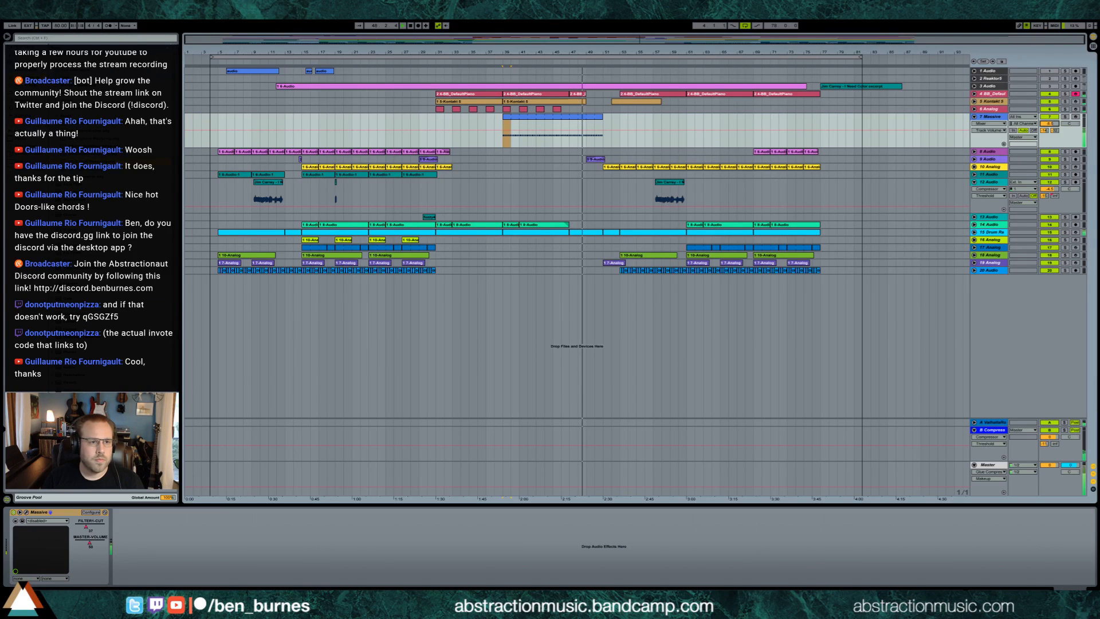
pyautogui.moveTo(333, 235); pyautogui.dragTo(144, 569)
pyautogui.moveTo(123, 552); pyautogui.dragTo(123, 551)
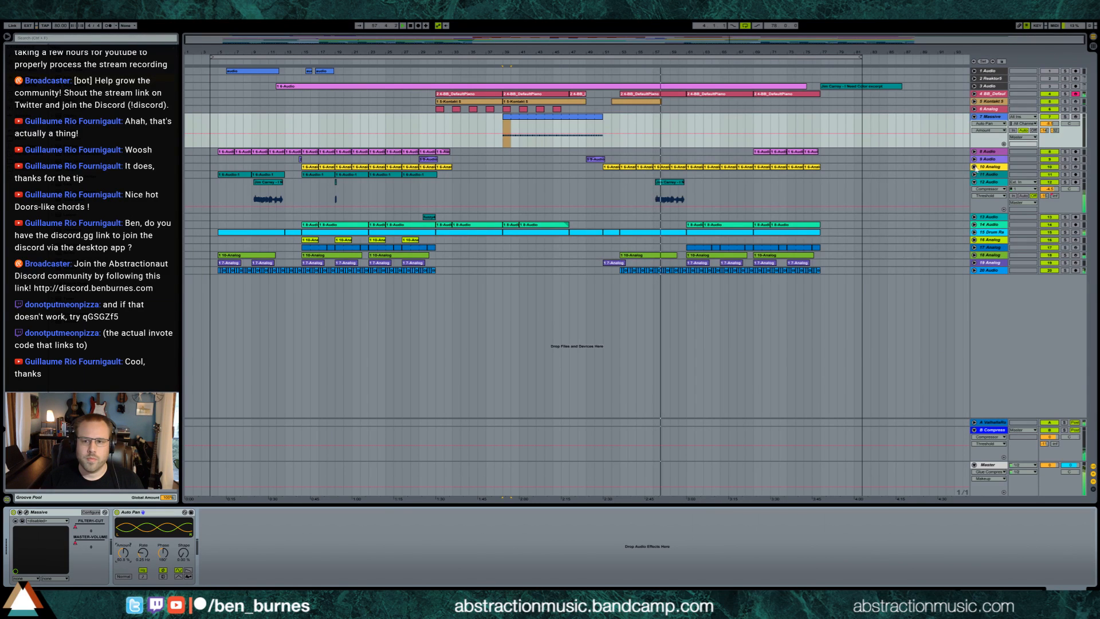
# Step: Ramp the 10 Analog track's level automation back up into its final-section clips, slightly below the level of the first section
pyautogui.click(974, 167)
pyautogui.click(588, 192)
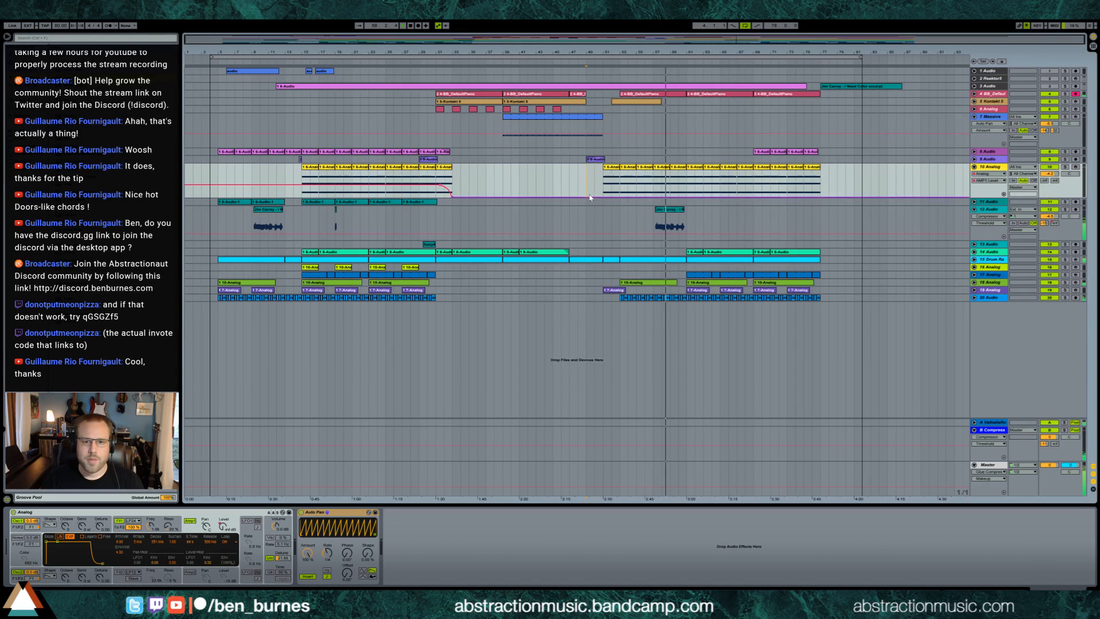
pyautogui.click(593, 197)
pyautogui.moveTo(599, 197)
pyautogui.mouseDown()
pyautogui.moveTo(601, 167)
pyautogui.moveTo(603, 186)
pyautogui.mouseUp()
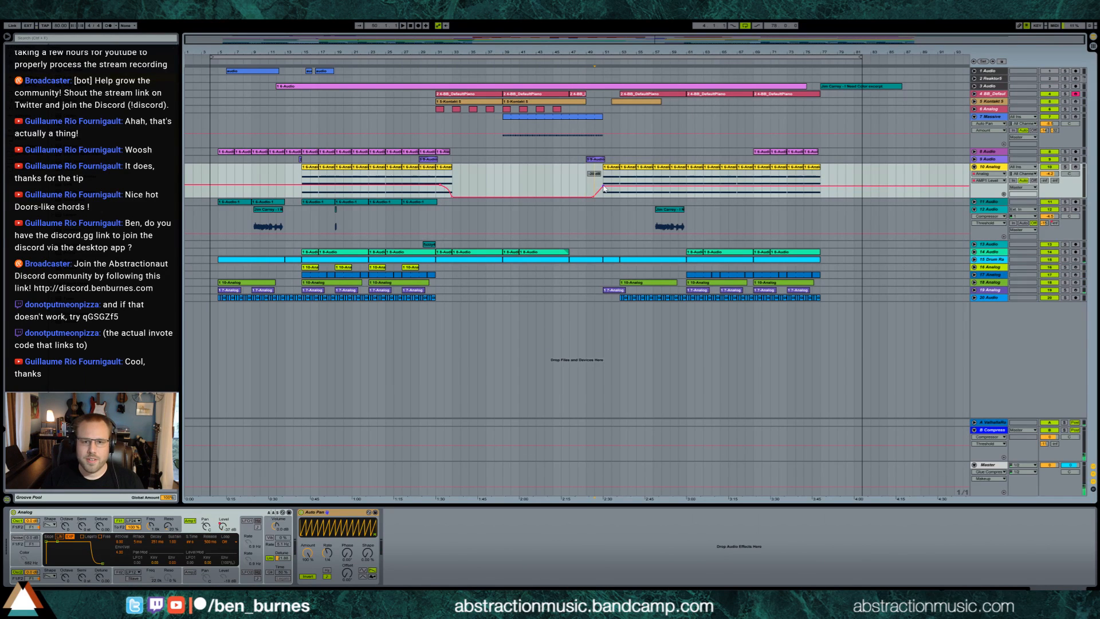
pyautogui.moveTo(603, 186); pyautogui.dragTo(605, 190)
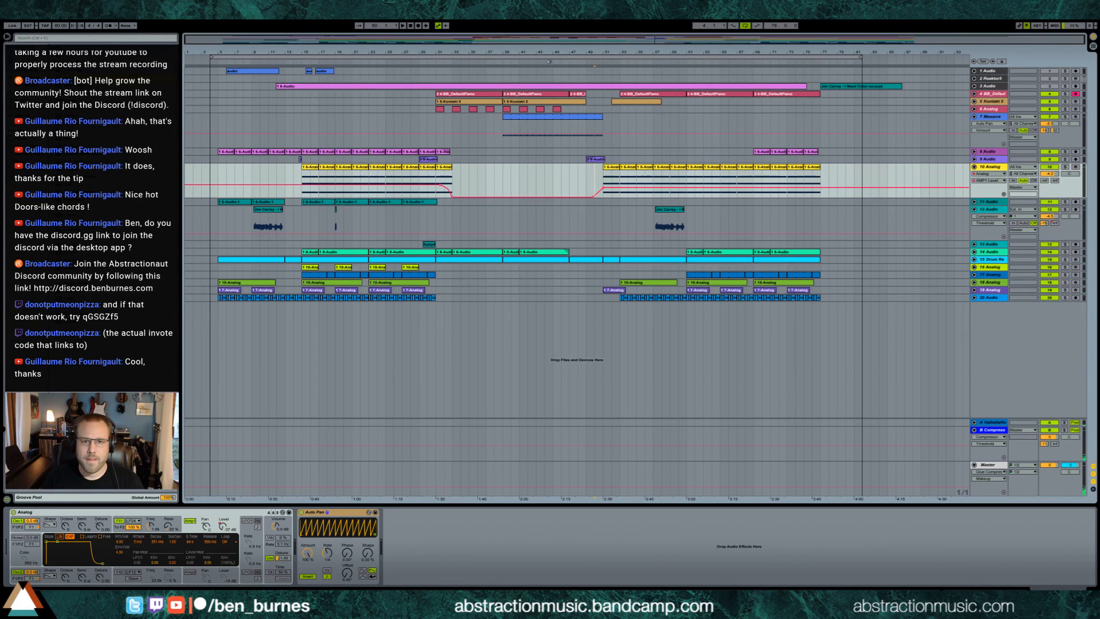
# Step: Copy the tiny 9 Audio clip from before the first section's 10 Analog clips to just before the final section's piano entry
pyautogui.press('space')
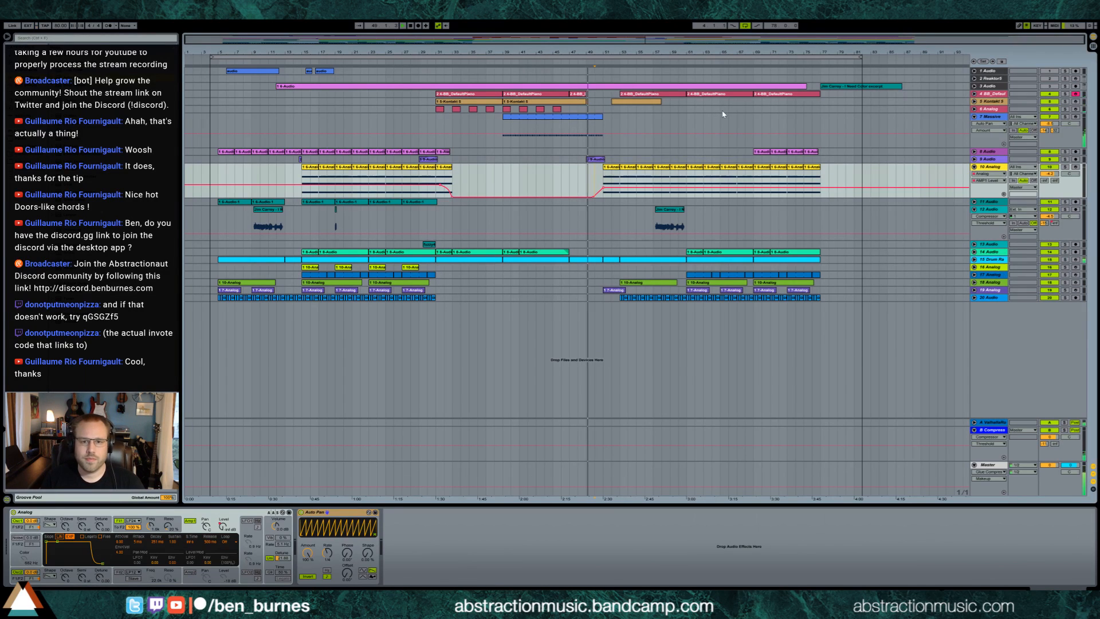
pyautogui.click(290, 160)
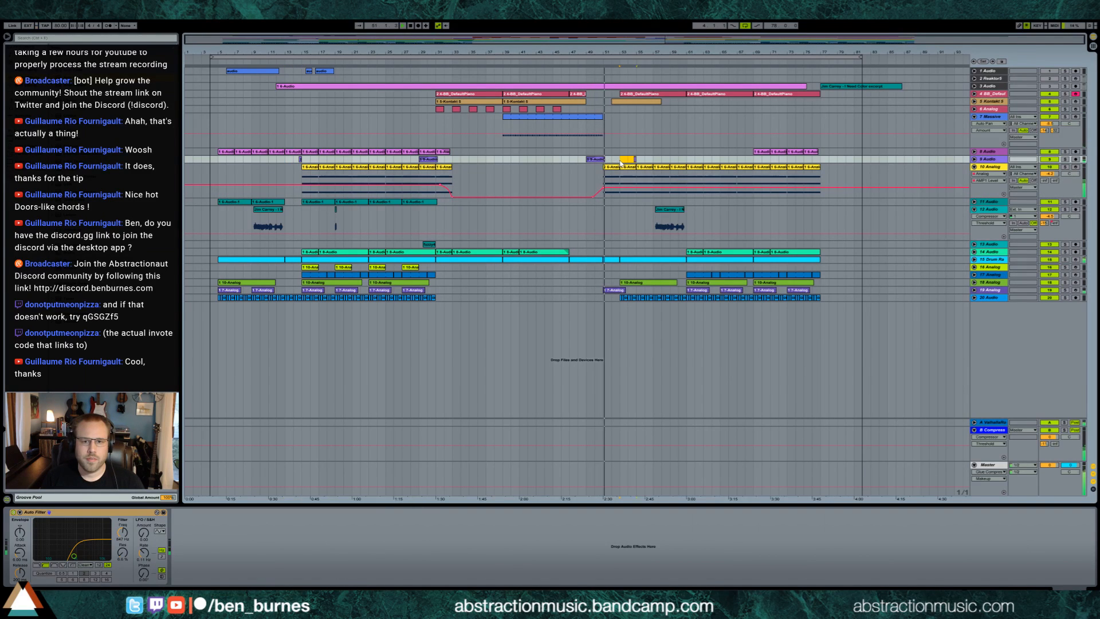
pyautogui.click(633, 159)
pyautogui.moveTo(628, 161); pyautogui.dragTo(611, 161)
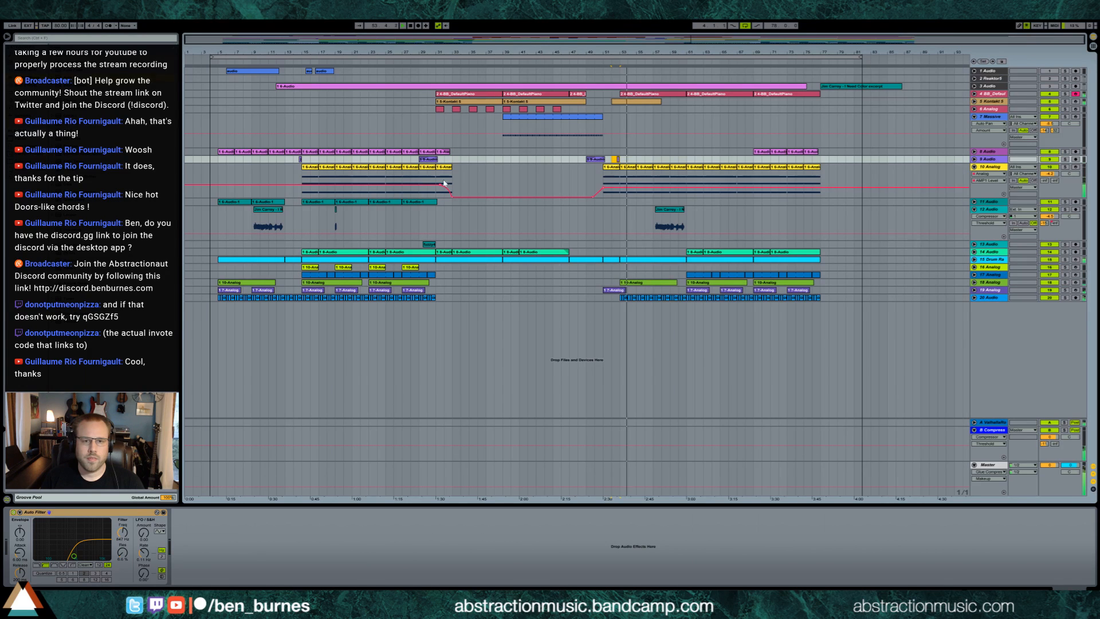
# Step: Lower the gain of the copied 9 Audio clip and return to the track's device view
pyautogui.doubleClick(618, 159)
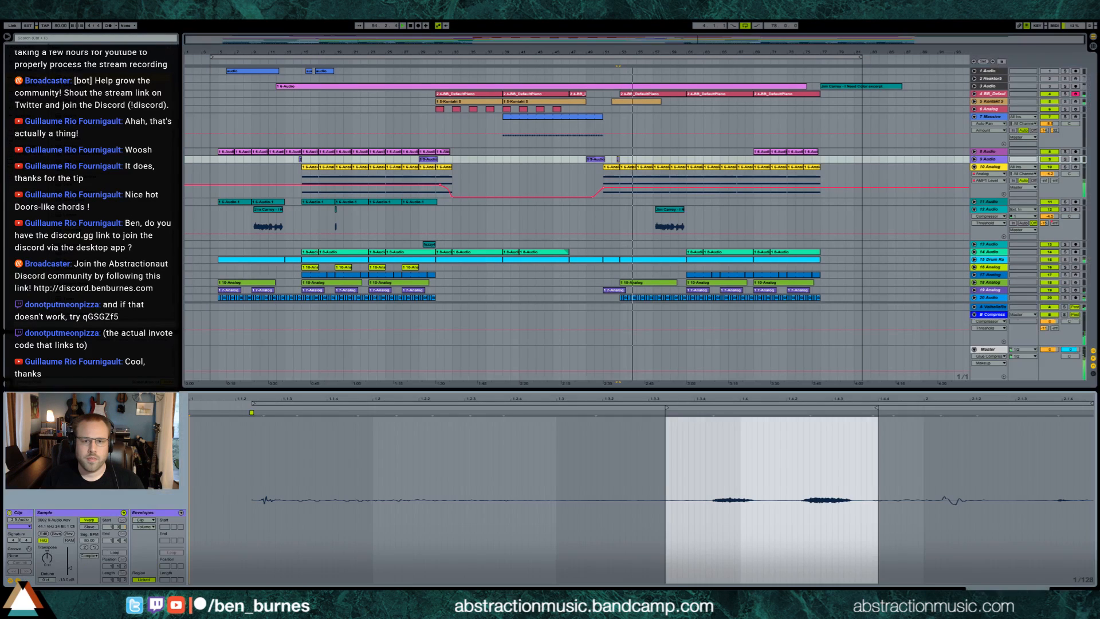
pyautogui.moveTo(71, 569); pyautogui.dragTo(71, 576)
pyautogui.click(1072, 592)
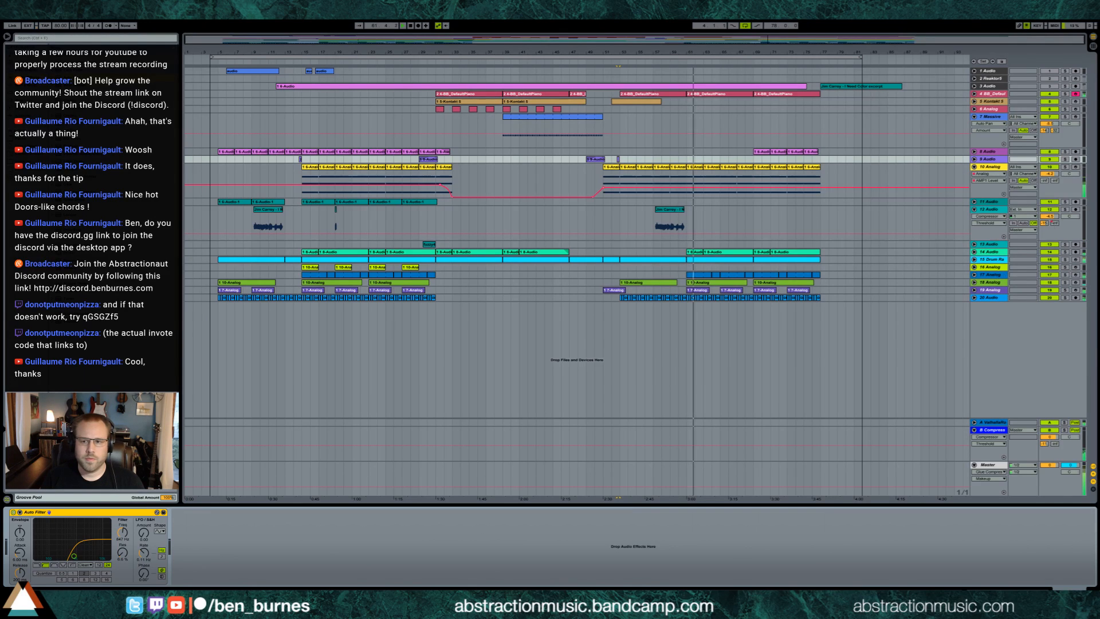
# Step: Add a short spike to the 12 Audio track's compressor send automation at the end of its second clip, slightly lower than the first spike
pyautogui.click(674, 232)
pyautogui.click(680, 240)
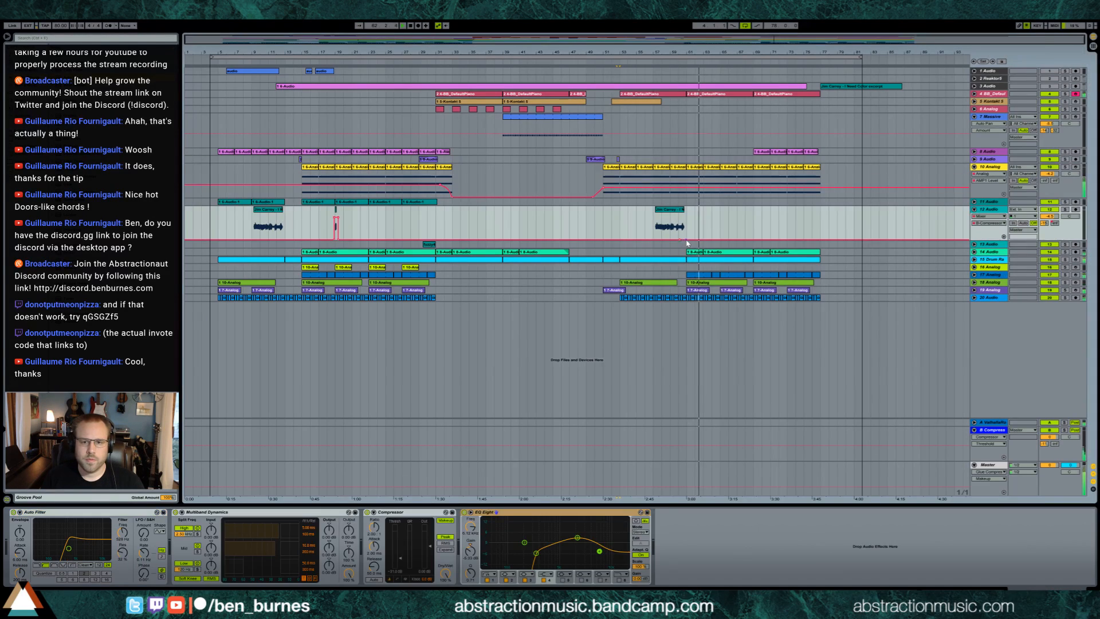
pyautogui.moveTo(683, 241); pyautogui.dragTo(683, 218)
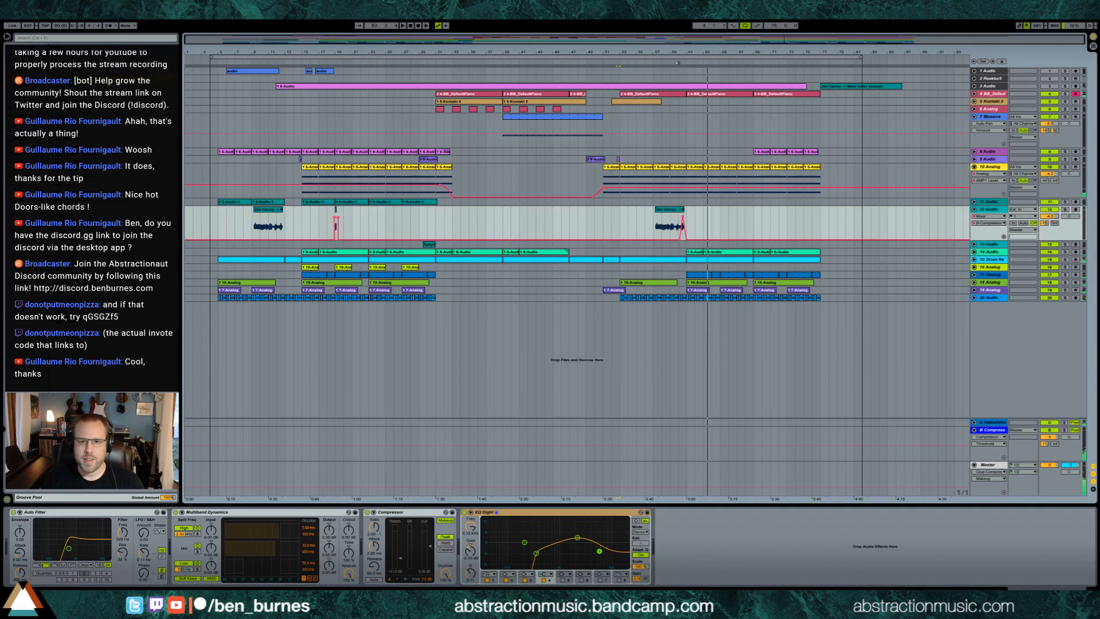
pyautogui.click(677, 62)
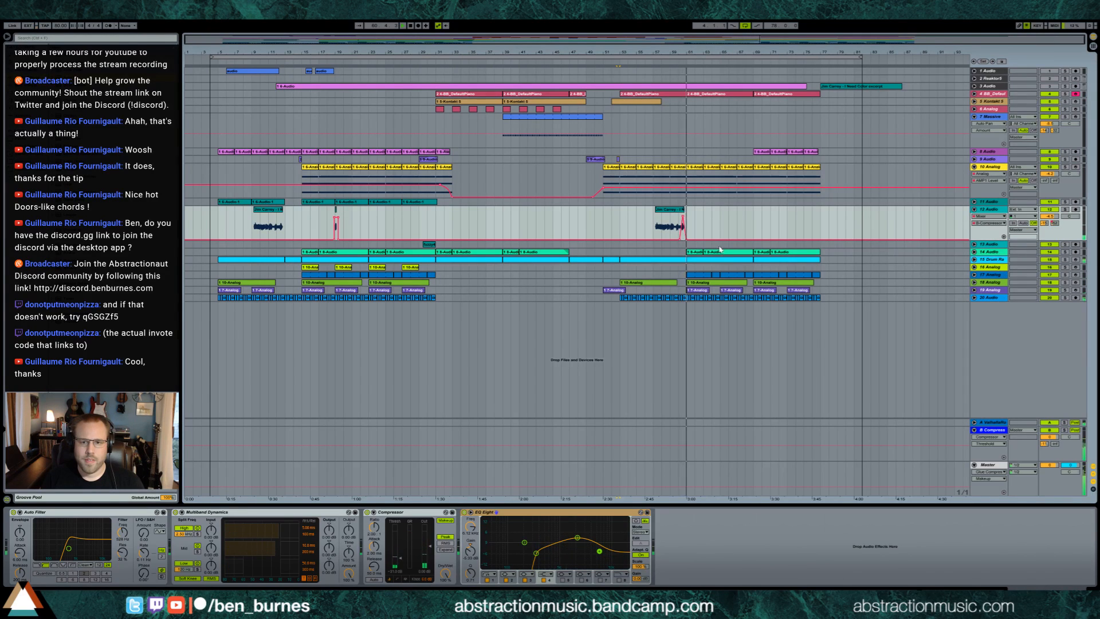
pyautogui.moveTo(683, 217); pyautogui.dragTo(683, 223)
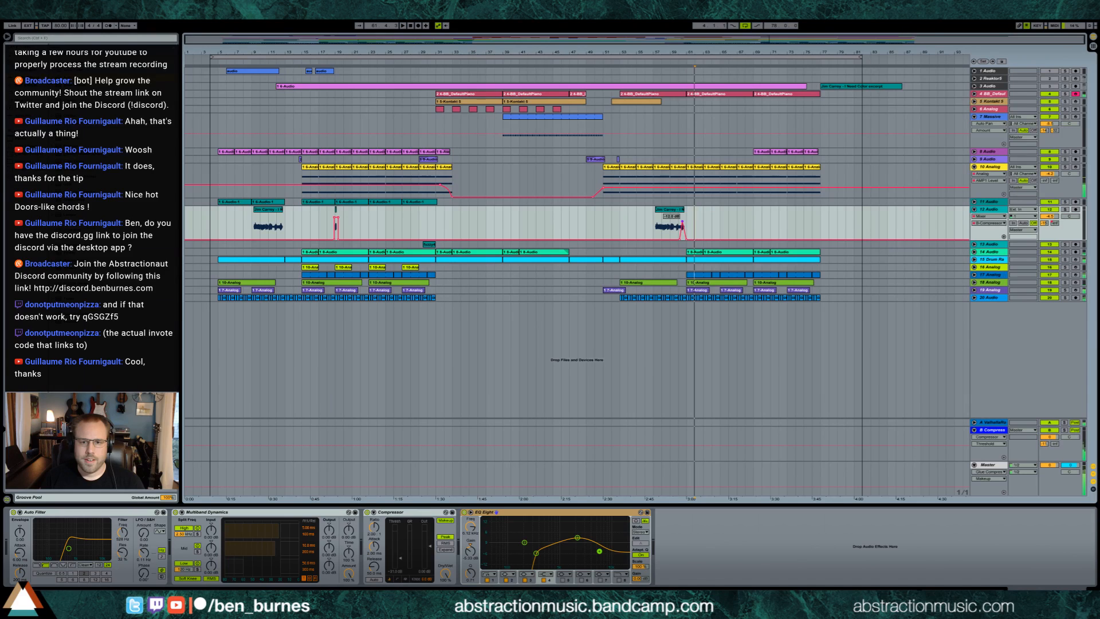
pyautogui.click(676, 68)
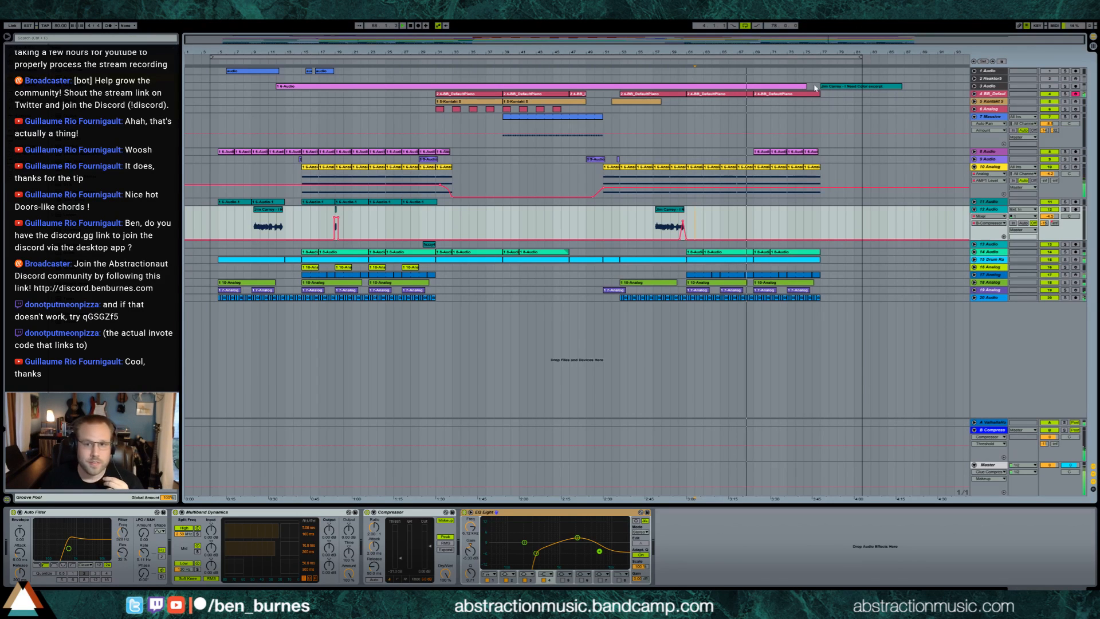
# Step: Unfold the 4 piano track and examine the notes in the final section's second clip
pyautogui.click(973, 94)
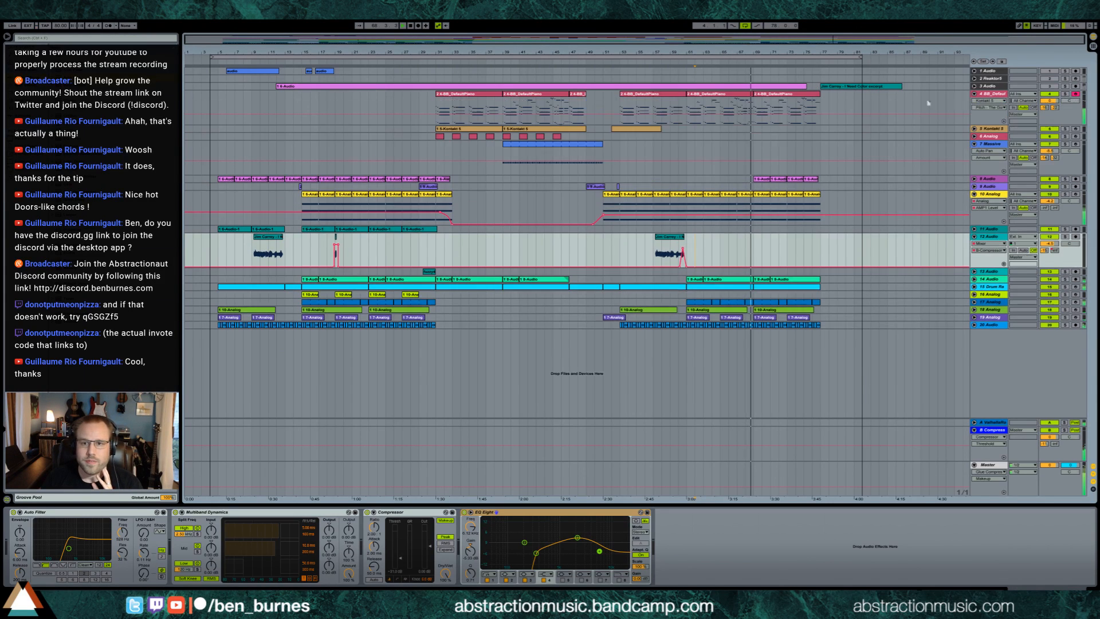
pyautogui.doubleClick(750, 94)
pyautogui.scroll(3, 912, 449)
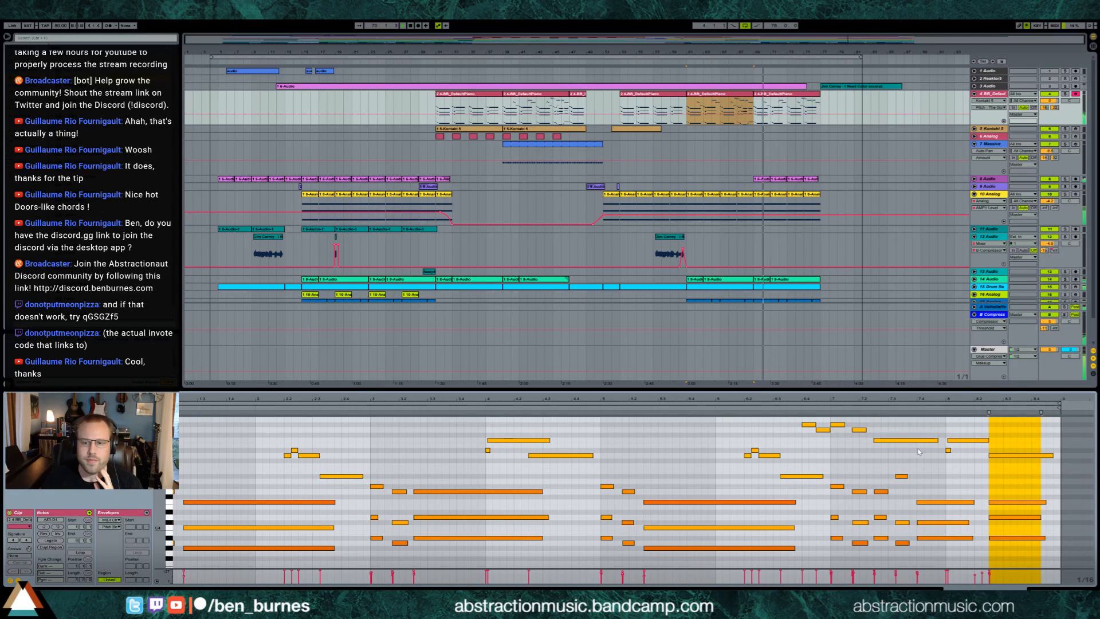
pyautogui.hotkey('shift', 'Tab')
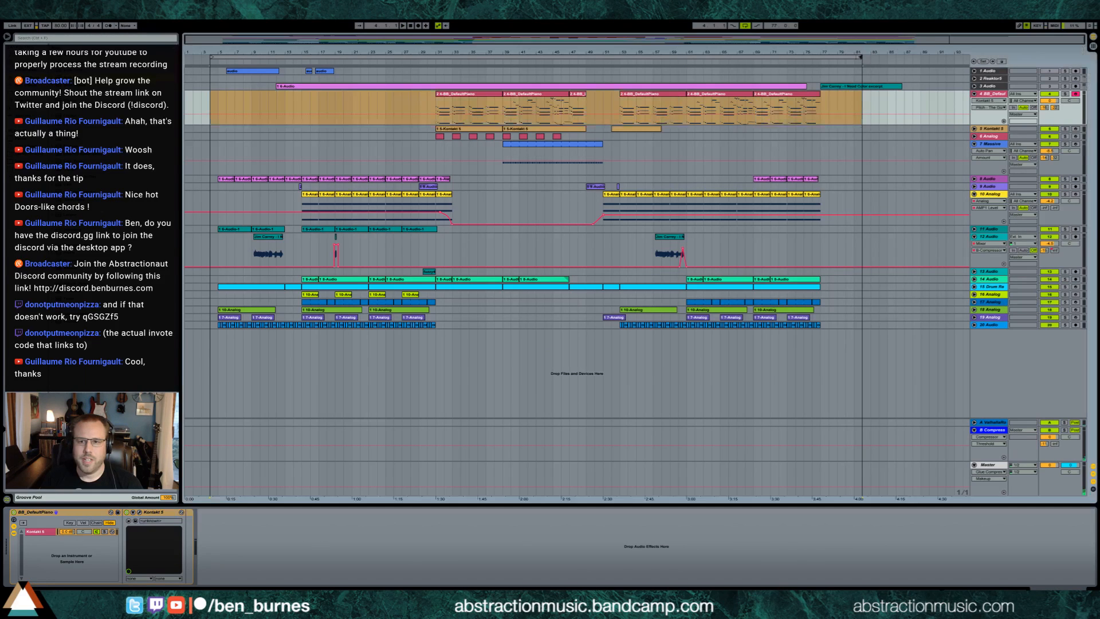
# Step: Unfold the 3 Audio track, move its closing sample clip just past the loop end and solo the track
pyautogui.click(974, 87)
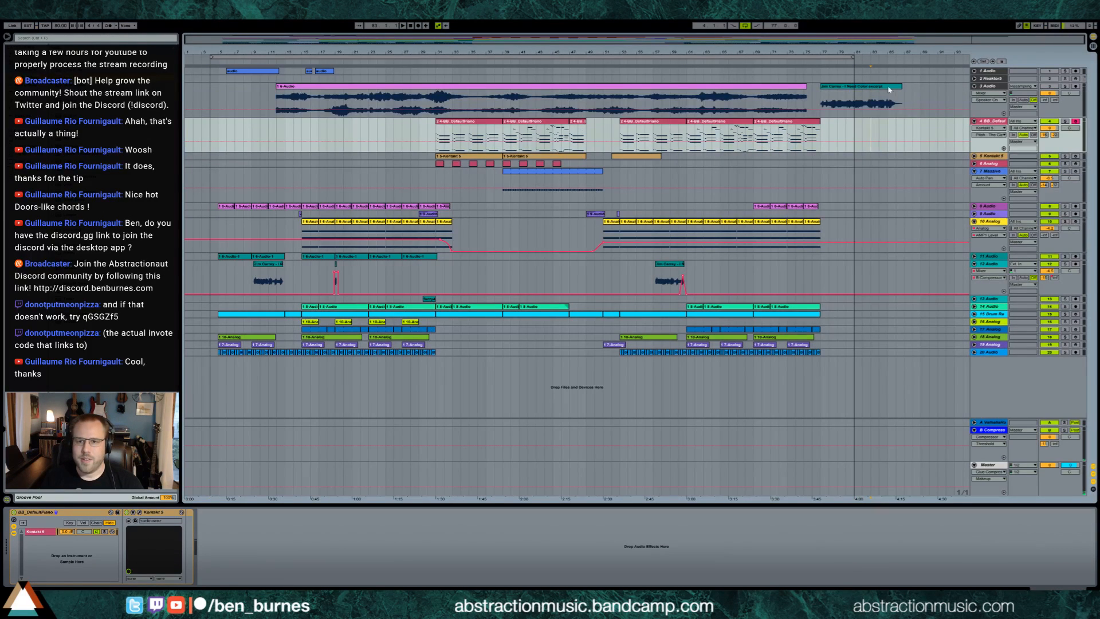
pyautogui.moveTo(890, 88); pyautogui.dragTo(932, 88)
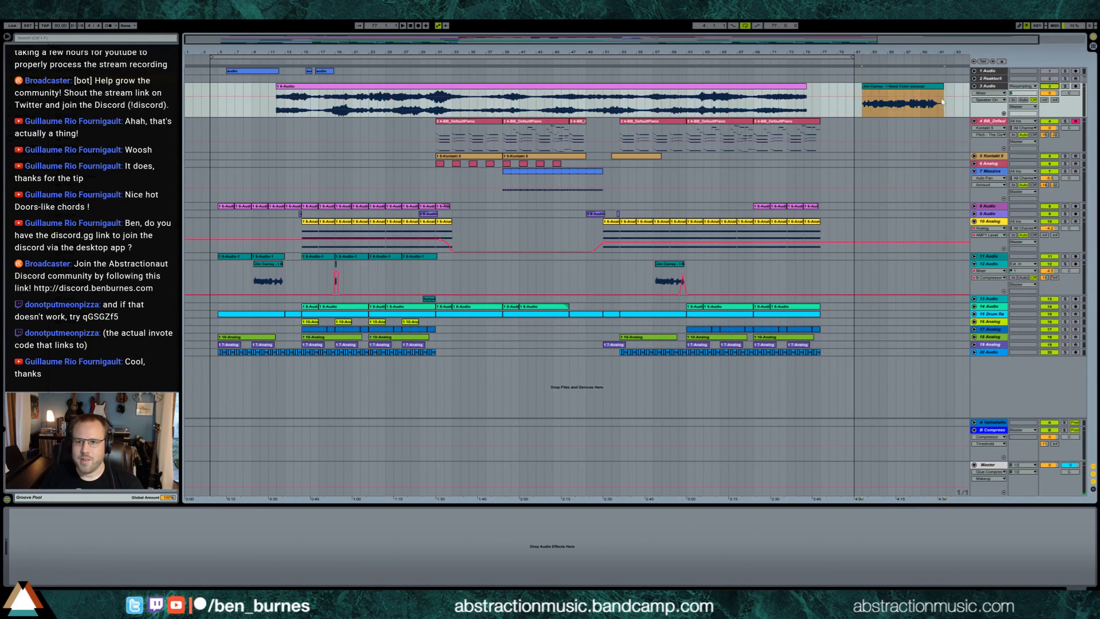
pyautogui.click(895, 113)
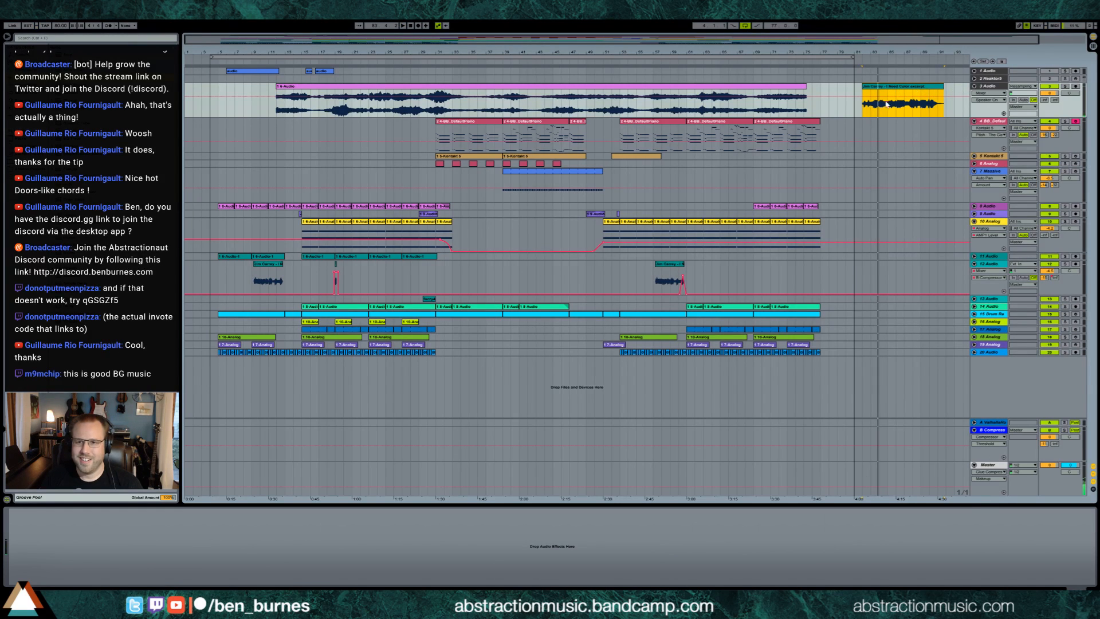
pyautogui.click(1065, 86)
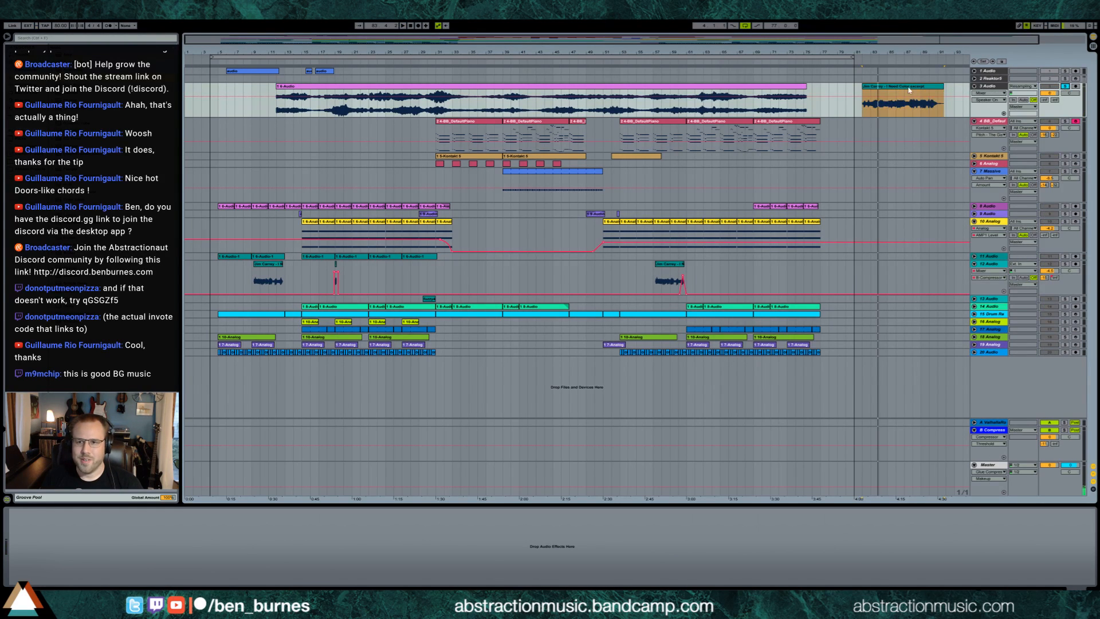
# Step: Move the soloed sample clip to the start of the 3 Audio track and listen through it
pyautogui.moveTo(903, 87); pyautogui.dragTo(206, 110)
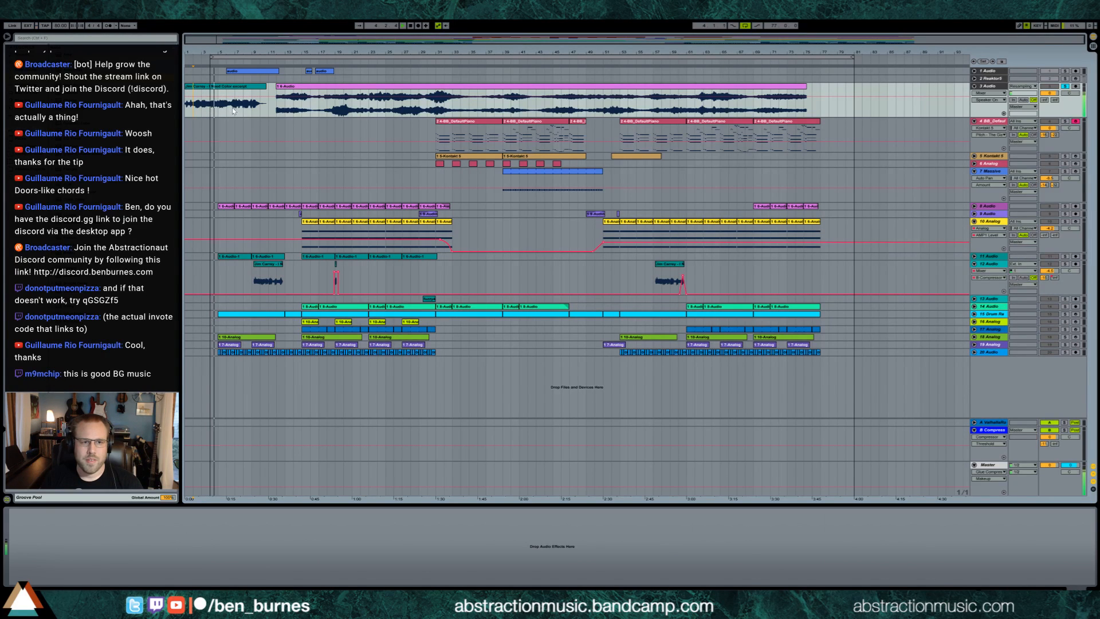
pyautogui.click(230, 109)
pyautogui.press('space')
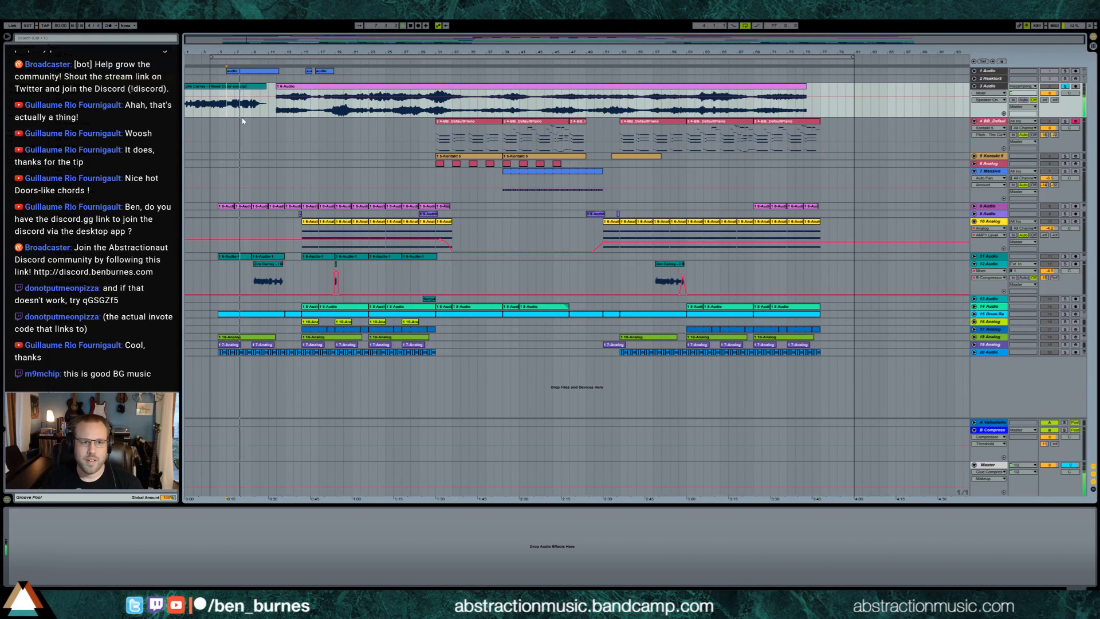
pyautogui.scroll(7, 245, 101)
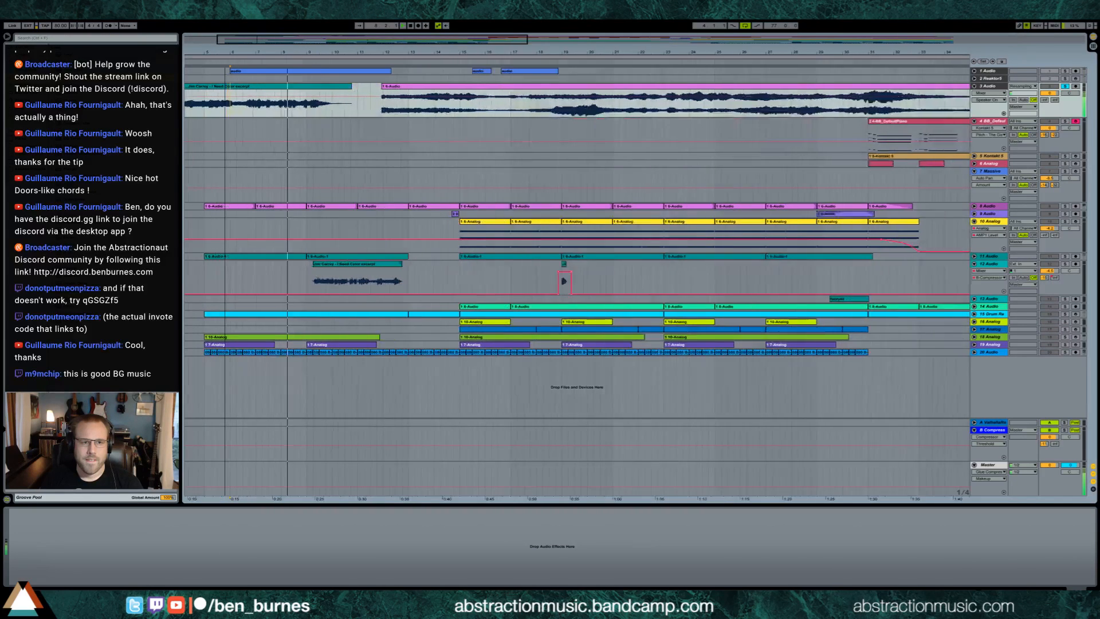
# Step: Undo the cut made through the sample's middle and move the whole clip to directly after the final section
pyautogui.moveTo(245, 101); pyautogui.dragTo(351, 119)
pyautogui.press('Delete')
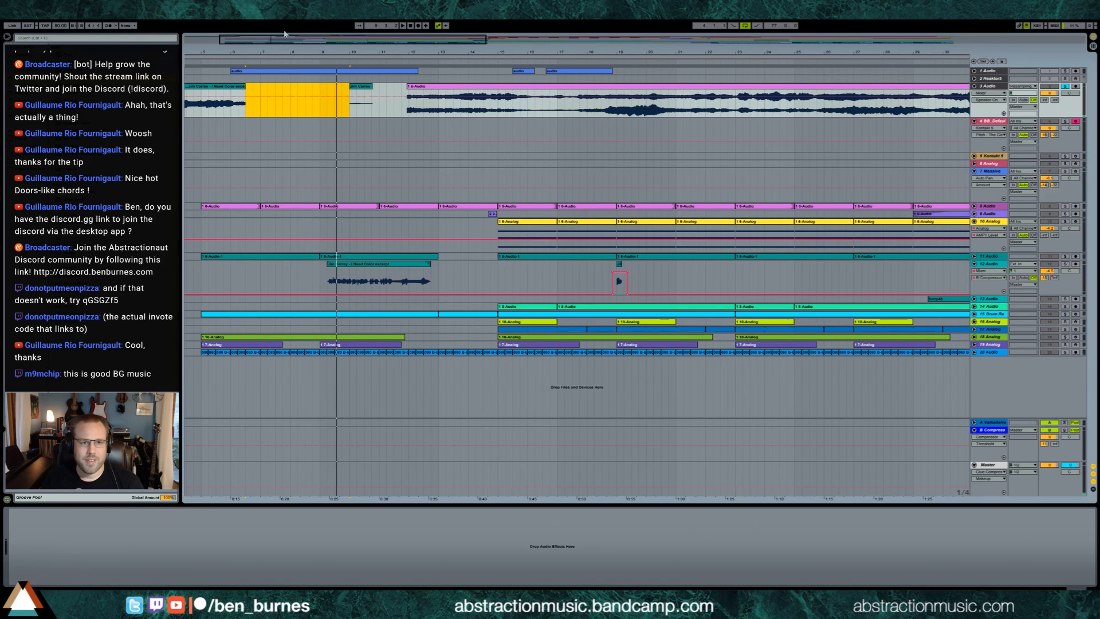
pyautogui.moveTo(413, 53); pyautogui.dragTo(413, 24)
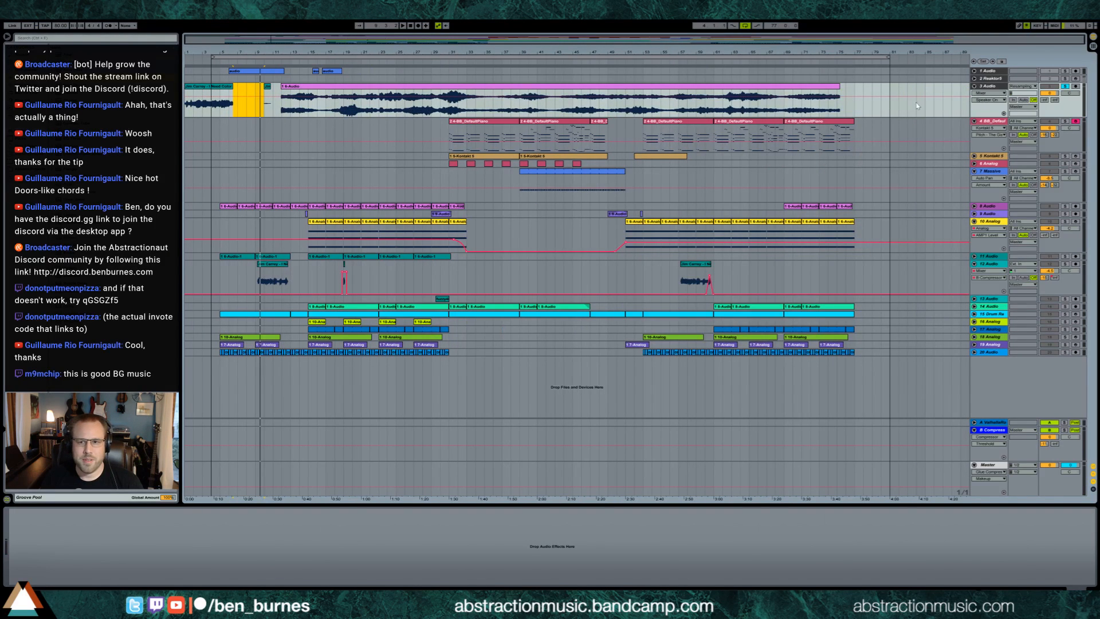
pyautogui.hotkey('ctrl', 'z')
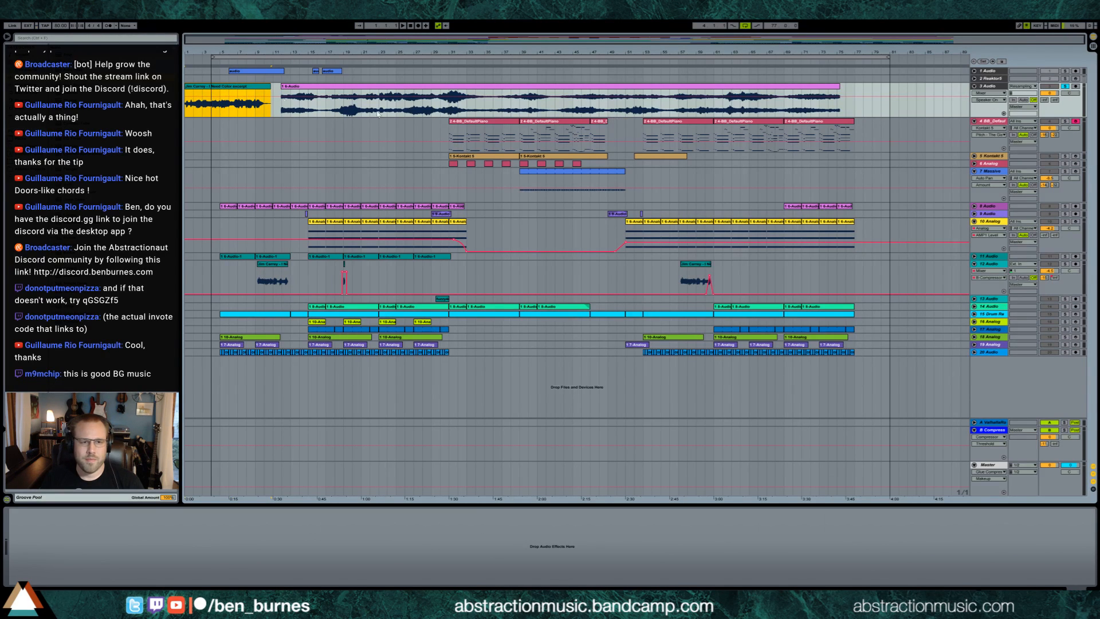
pyautogui.moveTo(208, 88); pyautogui.dragTo(912, 99)
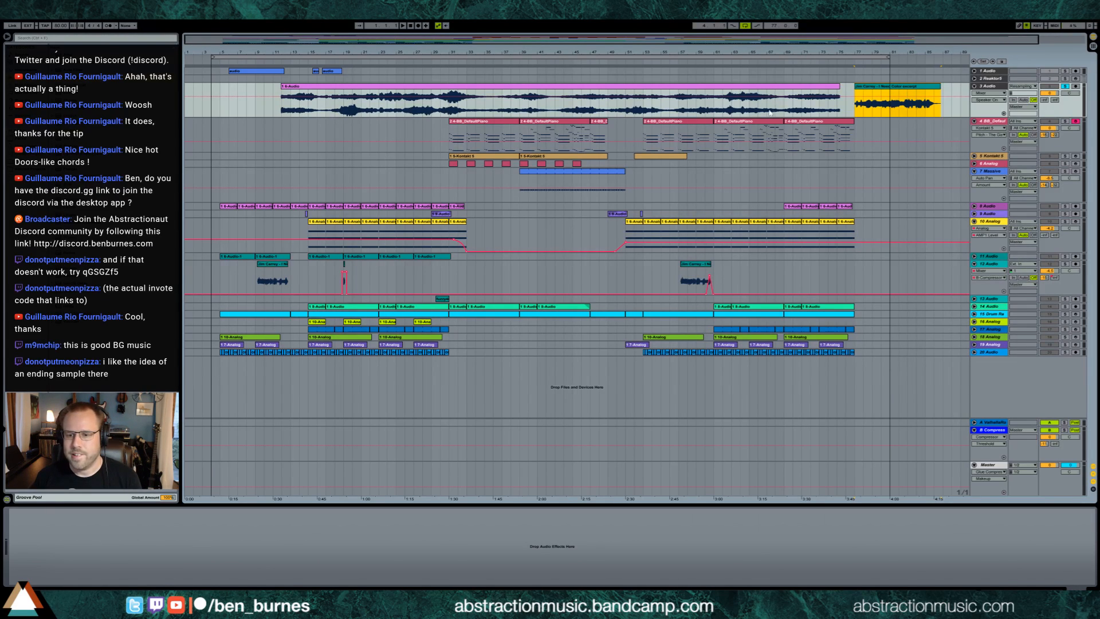
# Step: Automate the Master track's Reverb Dry/Wet to ramp from minimum to maximum at the very end of the final section
pyautogui.click(975, 468)
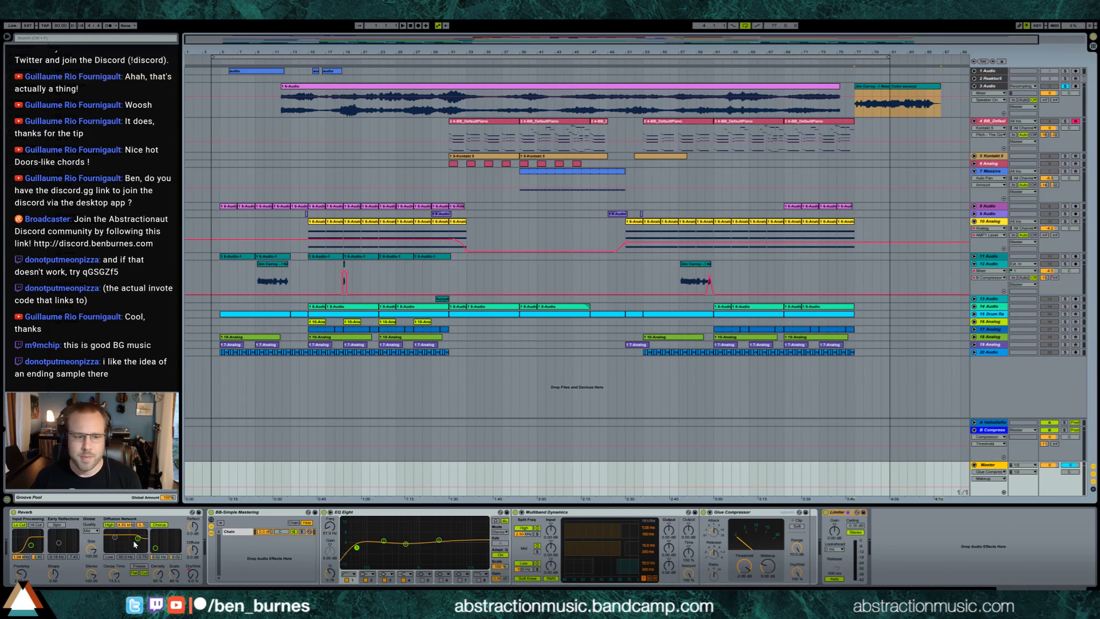
pyautogui.click(193, 575)
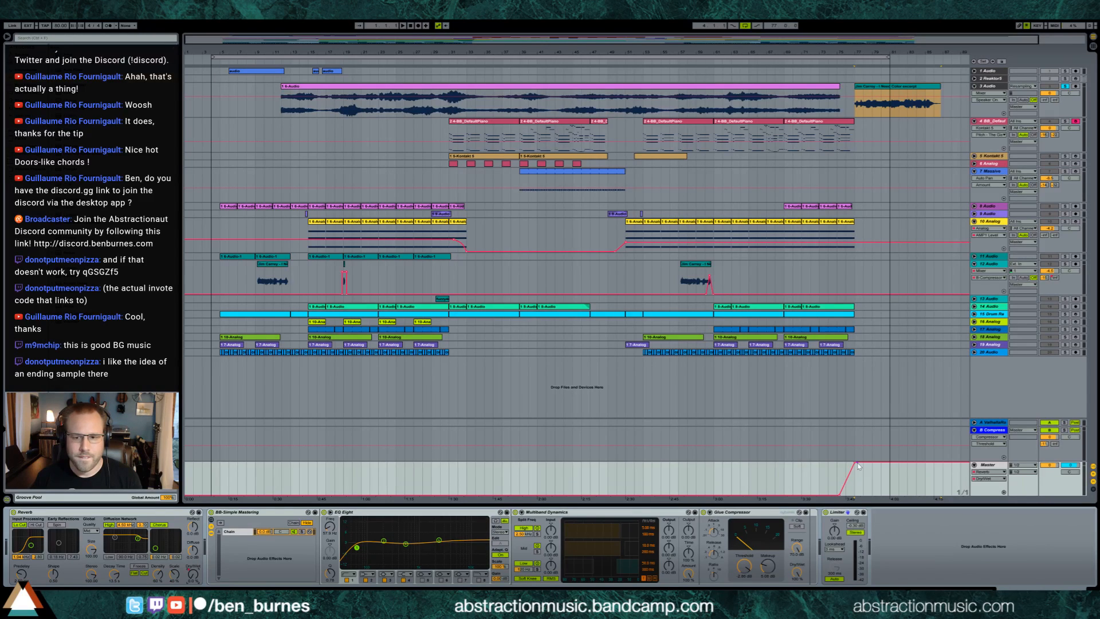
pyautogui.moveTo(857, 463)
pyautogui.mouseDown()
pyautogui.moveTo(855, 495)
pyautogui.moveTo(864, 466)
pyautogui.mouseUp()
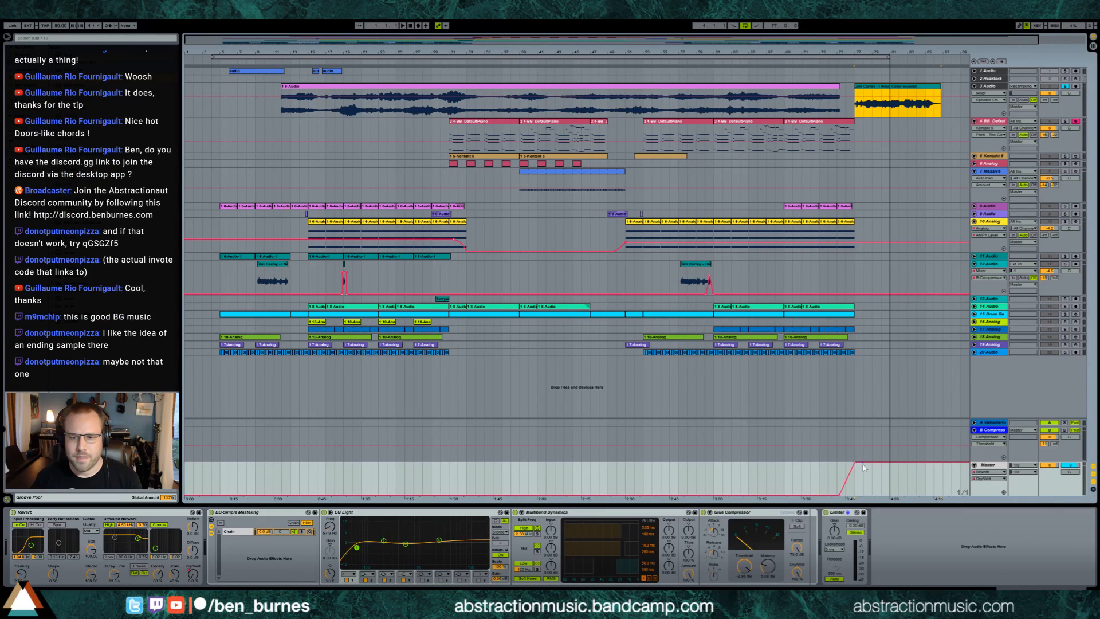
# Step: Trim the start of the closing sample on 3 Audio so that only its last half, past the loop end, remains
pyautogui.click(866, 84)
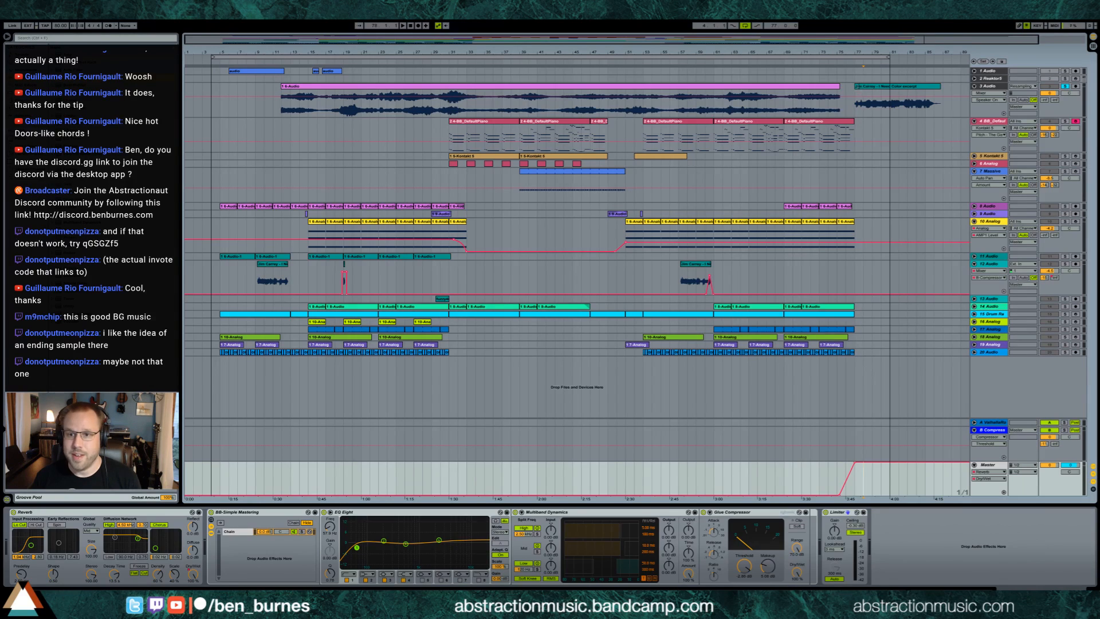
pyautogui.moveTo(864, 85); pyautogui.dragTo(899, 98)
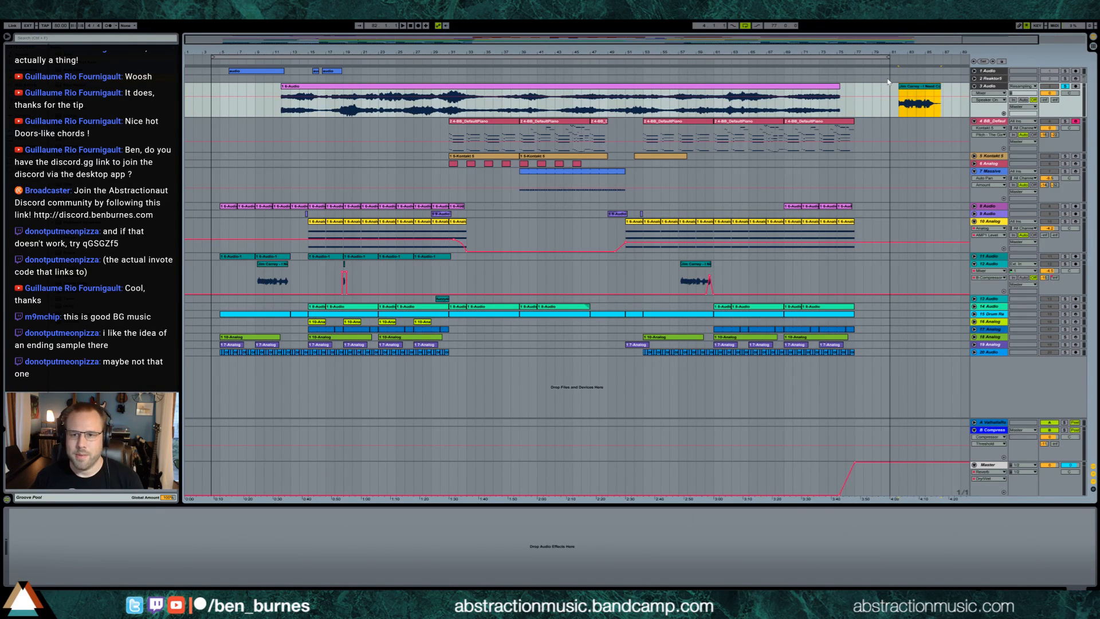
pyautogui.click(996, 469)
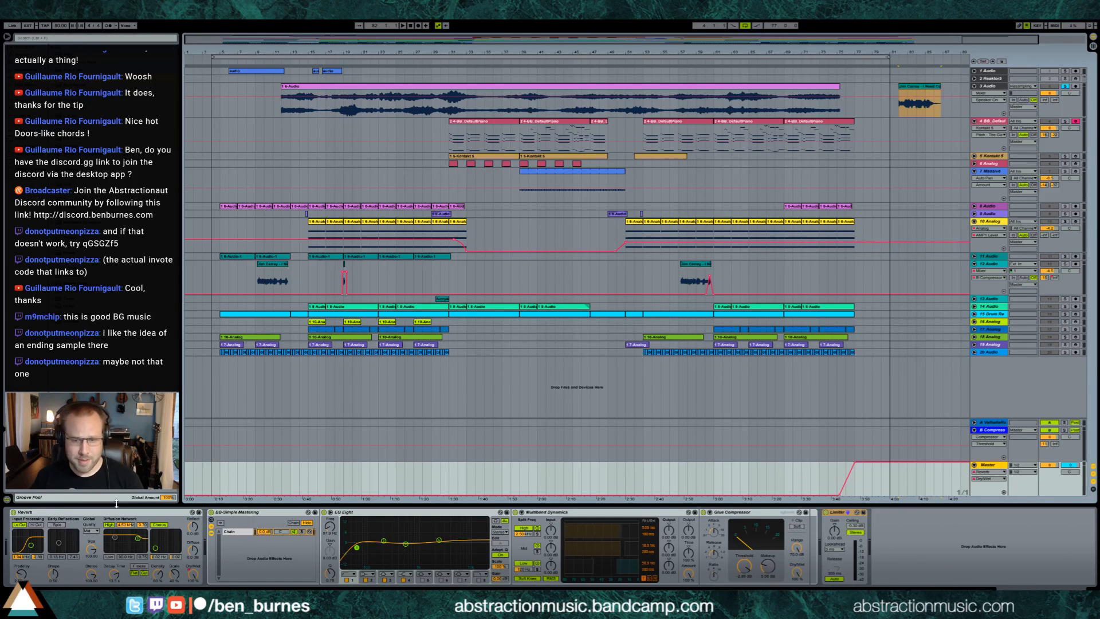
pyautogui.hotkey('ctrl', 'alt', 't')
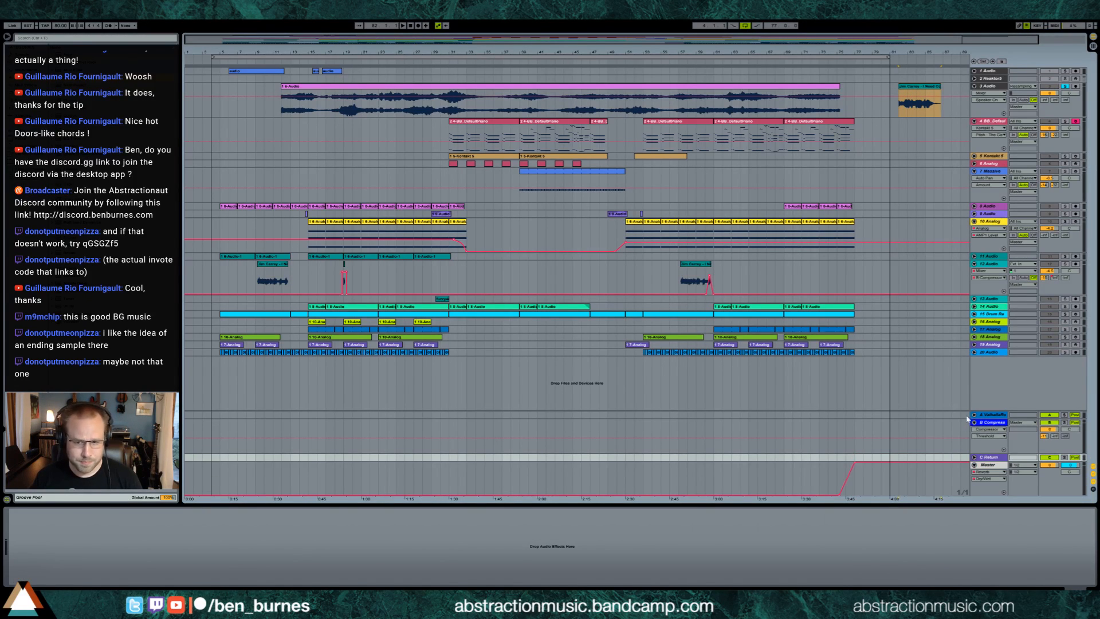
pyautogui.click(907, 468)
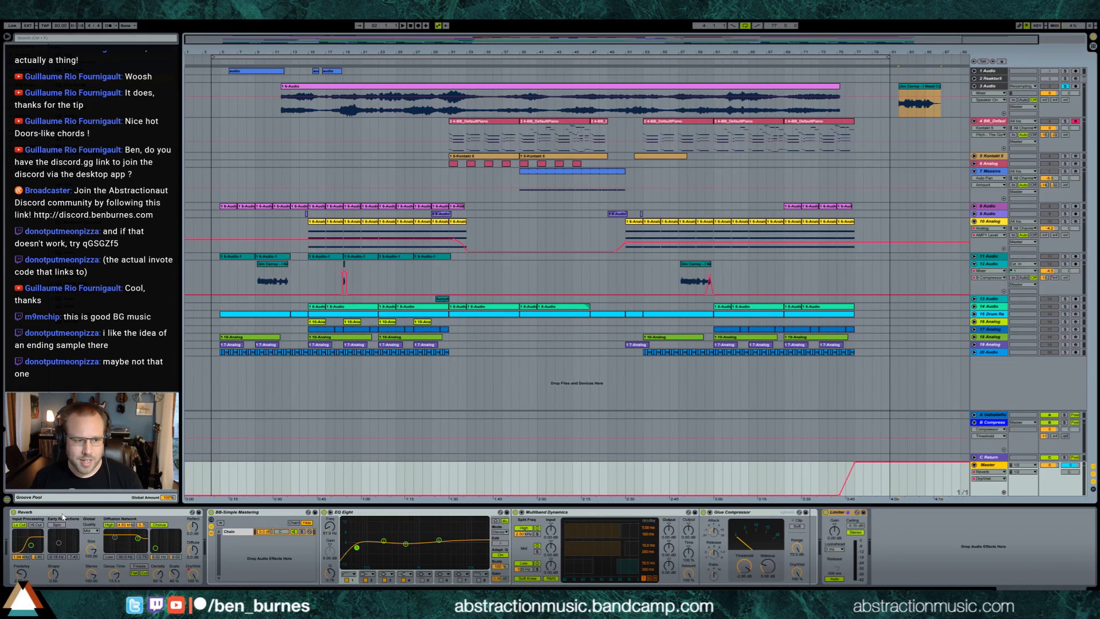
pyautogui.hotkey('ctrl', 'z')
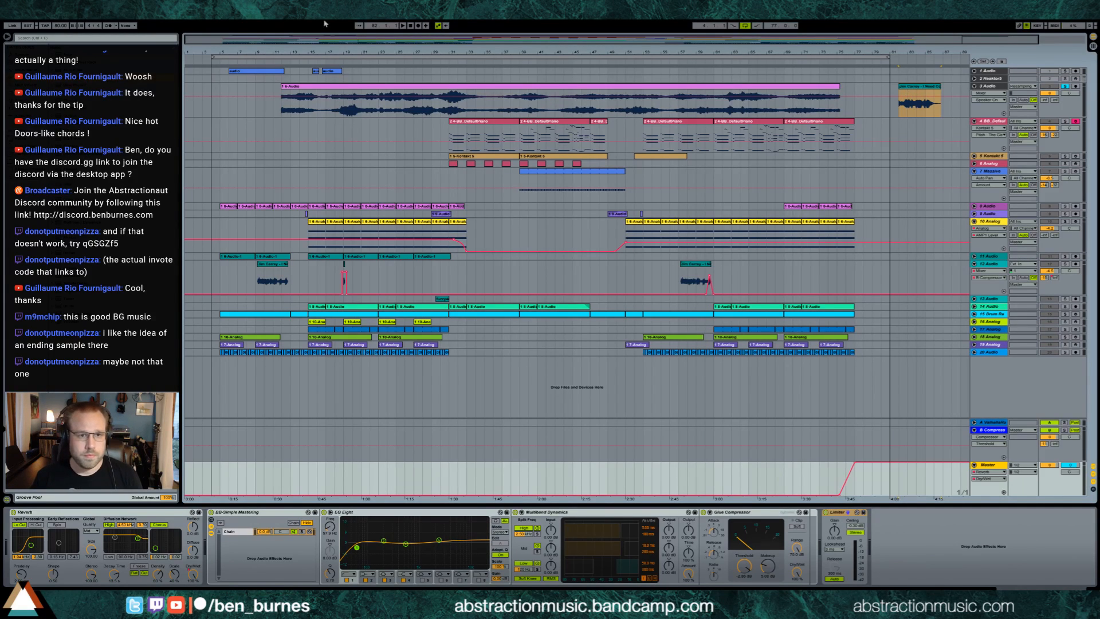
# Step: Export the loop range of the Master track to the Desktop as 2017-08-09 Touching The Fuzzy Of Love.wav
pyautogui.click(371, 57)
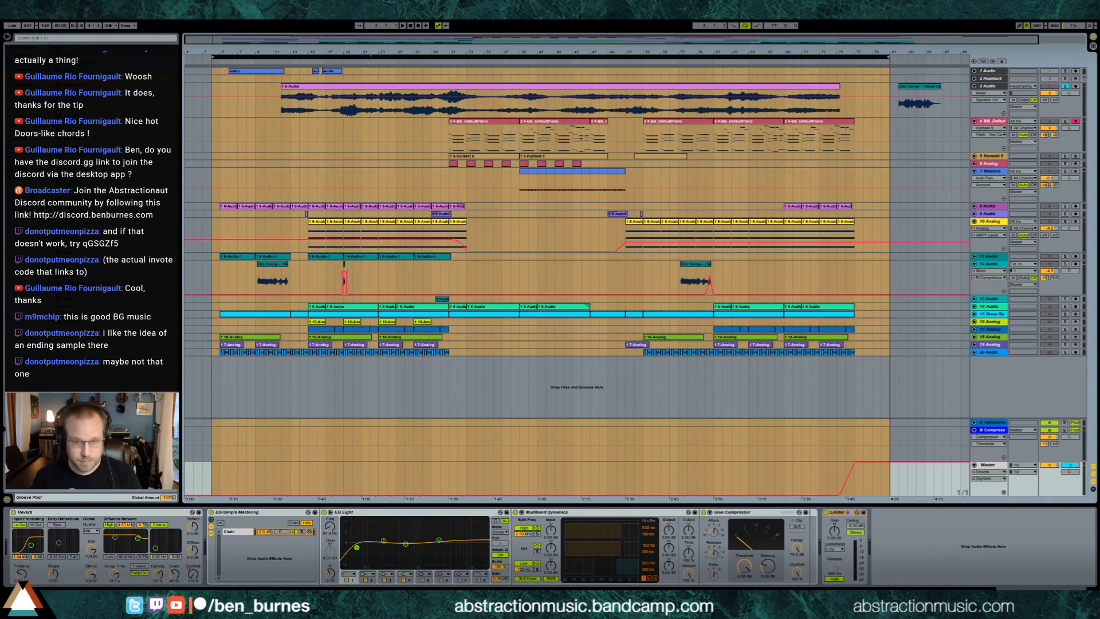
pyautogui.hotkey('ctrl', 'shift', 'r')
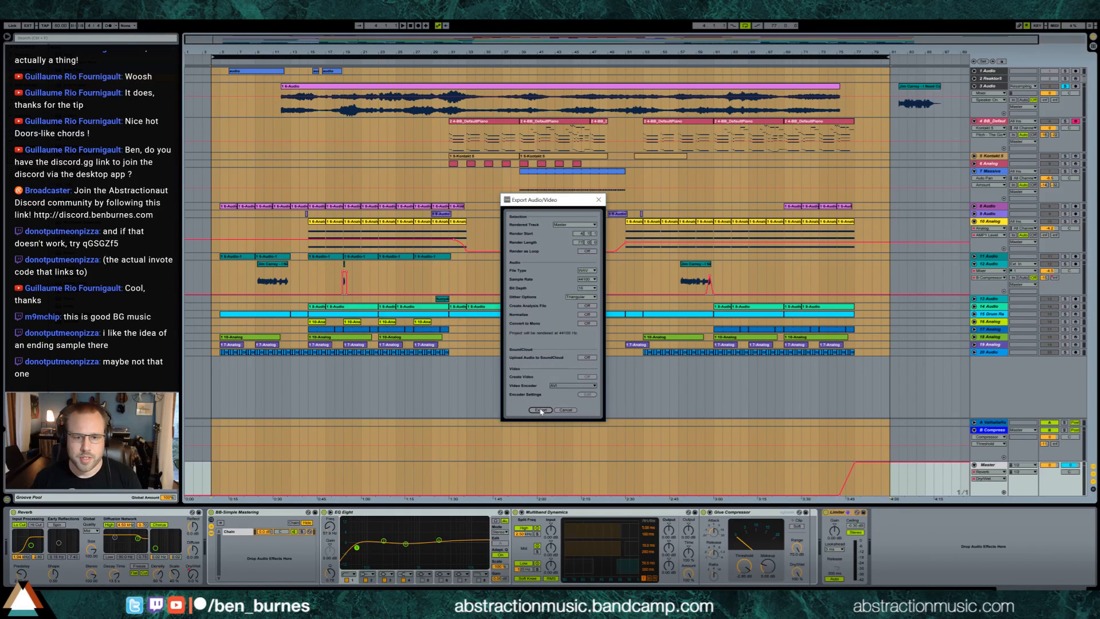
pyautogui.click(540, 410)
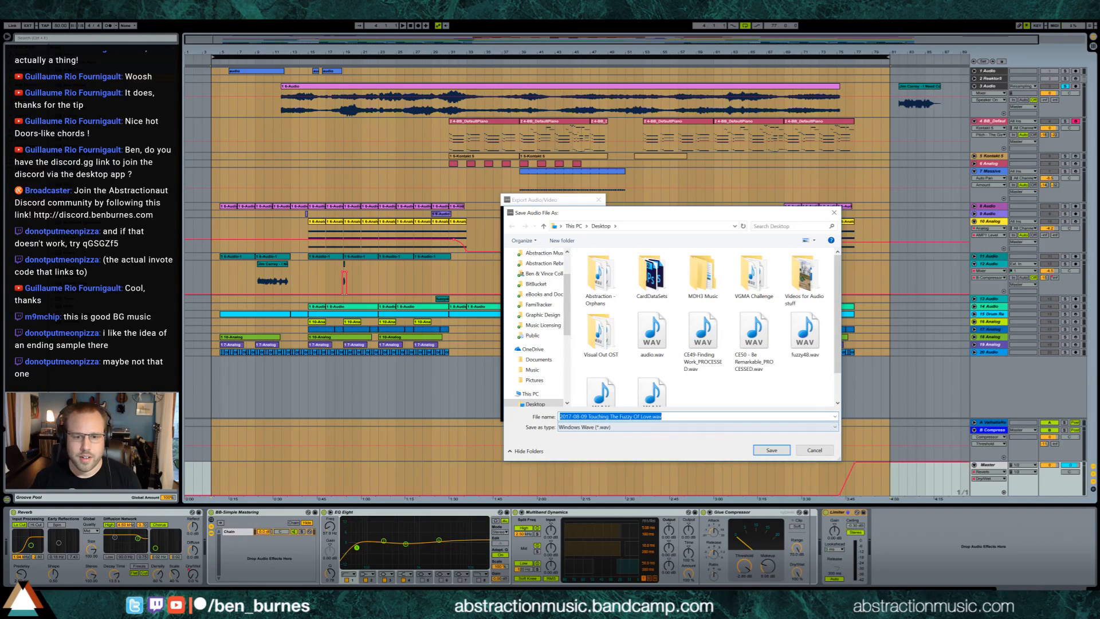
pyautogui.click(770, 450)
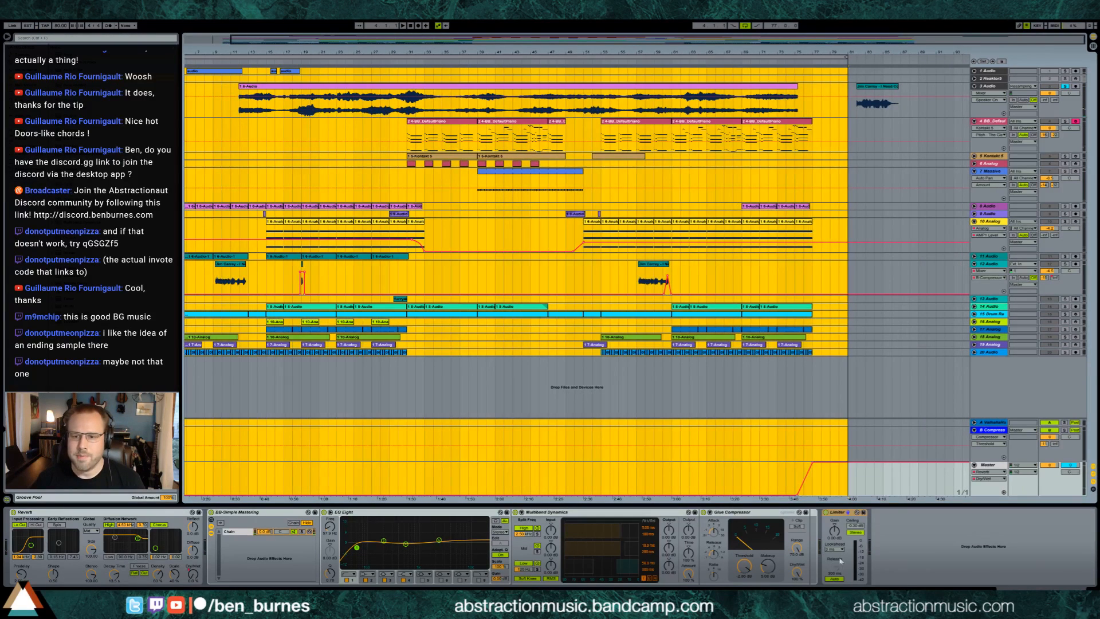
# Step: Ramp the Master track's Reverb Dry/Wet automation back down to minimum around the end of the closing sample
pyautogui.click(882, 462)
pyautogui.moveTo(903, 461); pyautogui.dragTo(903, 492)
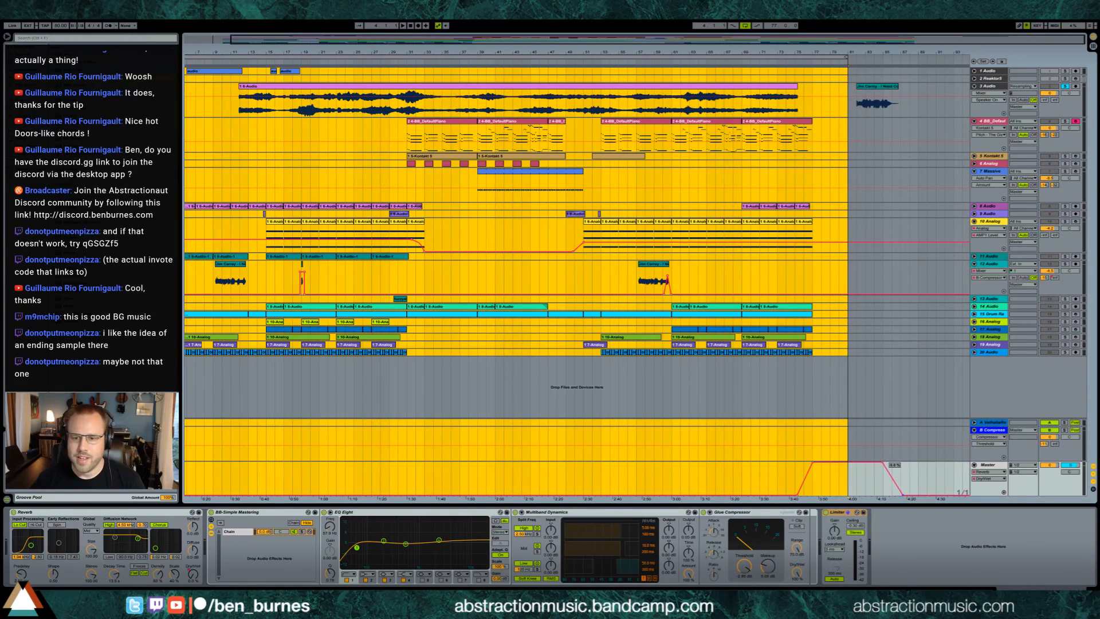
# Step: Import the exported 2017-08-09 Touching The Fuzzy Of Love file from the desktop onto 3 Audio, after the closing sample
pyautogui.click(886, 405)
pyautogui.press('super+d')
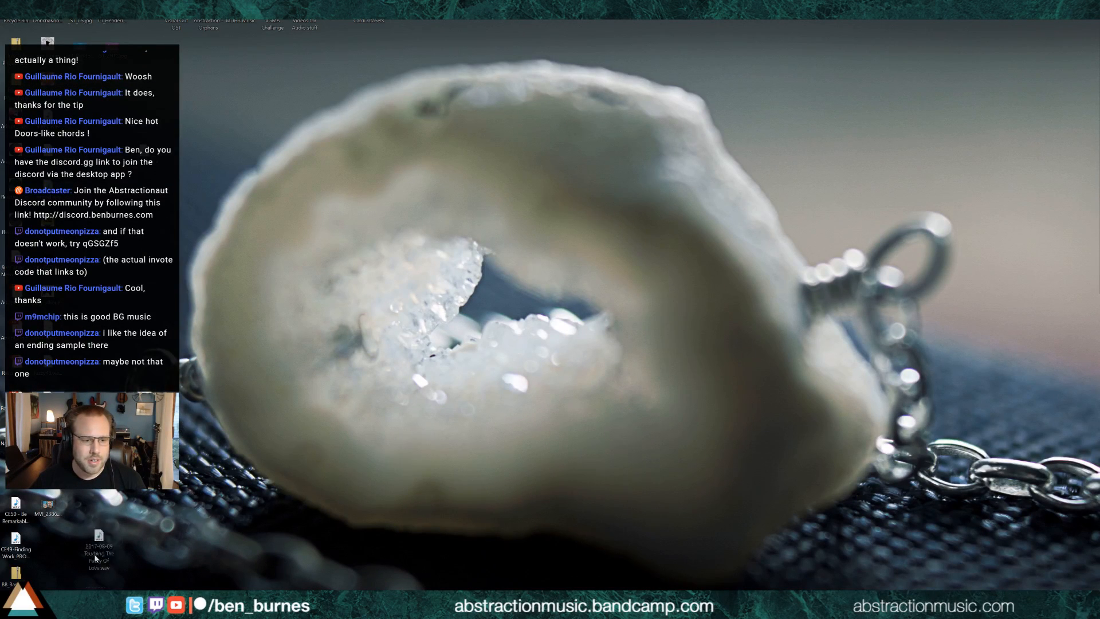
pyautogui.press('super+d')
pyautogui.moveTo(888, 76); pyautogui.dragTo(919, 97)
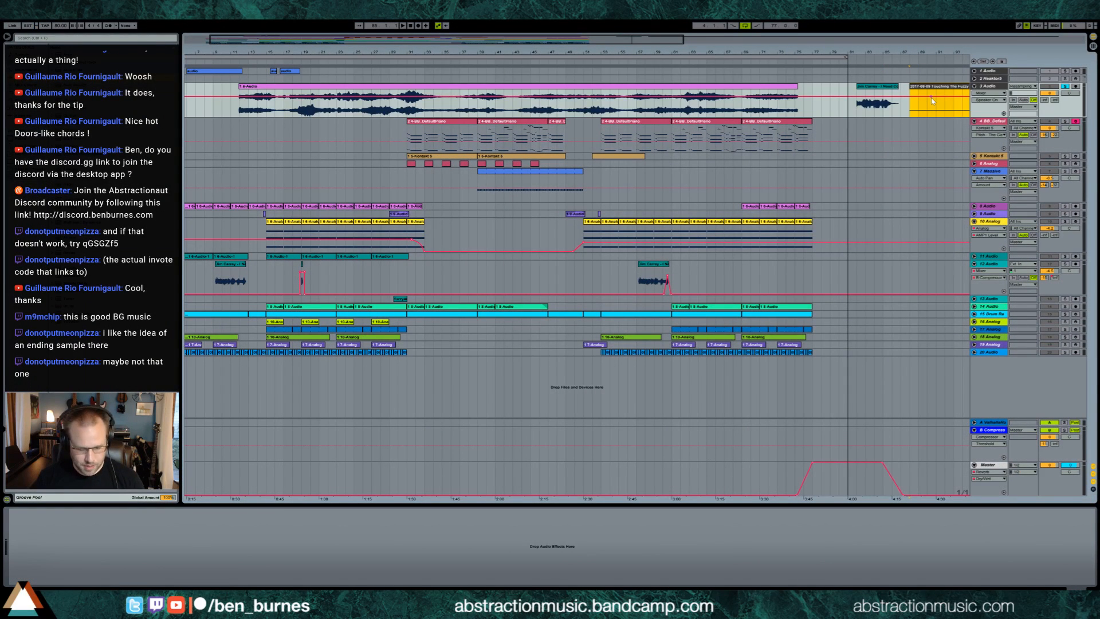
# Step: Create a new audio track below 3 Audio and move the imported mix onto it, starting just after the loop end
pyautogui.hotkey('ctrl', 't')
pyautogui.moveTo(932, 101); pyautogui.dragTo(427, 102)
pyautogui.moveTo(560, 52); pyautogui.dragTo(547, 52)
pyautogui.moveTo(478, 85); pyautogui.dragTo(423, 139)
pyautogui.moveTo(288, 54); pyautogui.dragTo(288, 26)
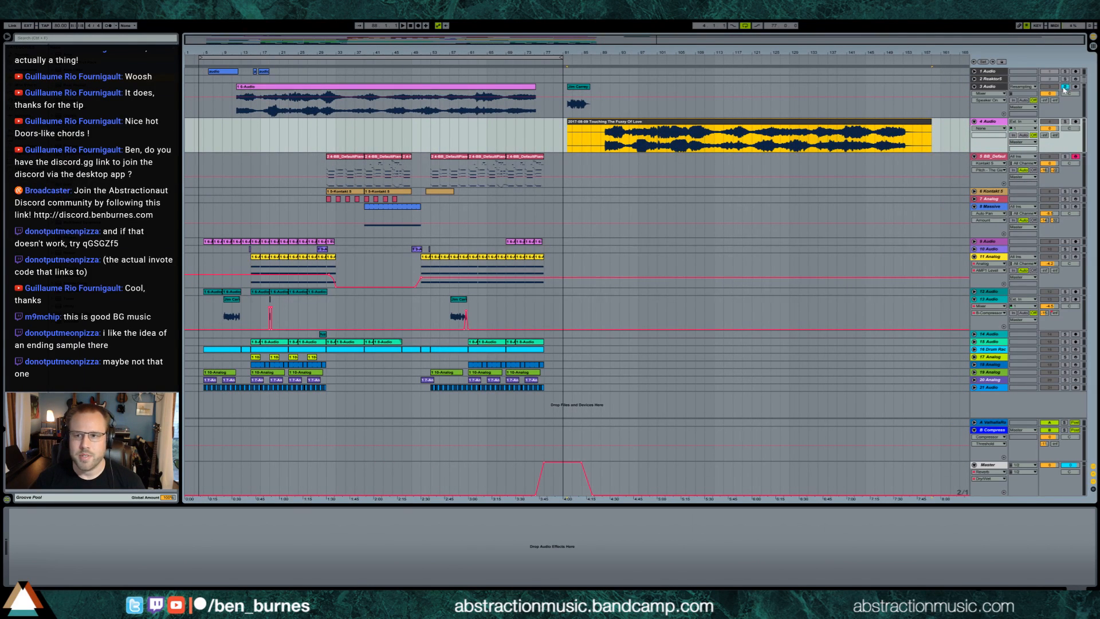
# Step: Unsolo 3 Audio and shift its closing sample to the end of the imported mix
pyautogui.click(566, 87)
pyautogui.moveTo(575, 89); pyautogui.dragTo(926, 89)
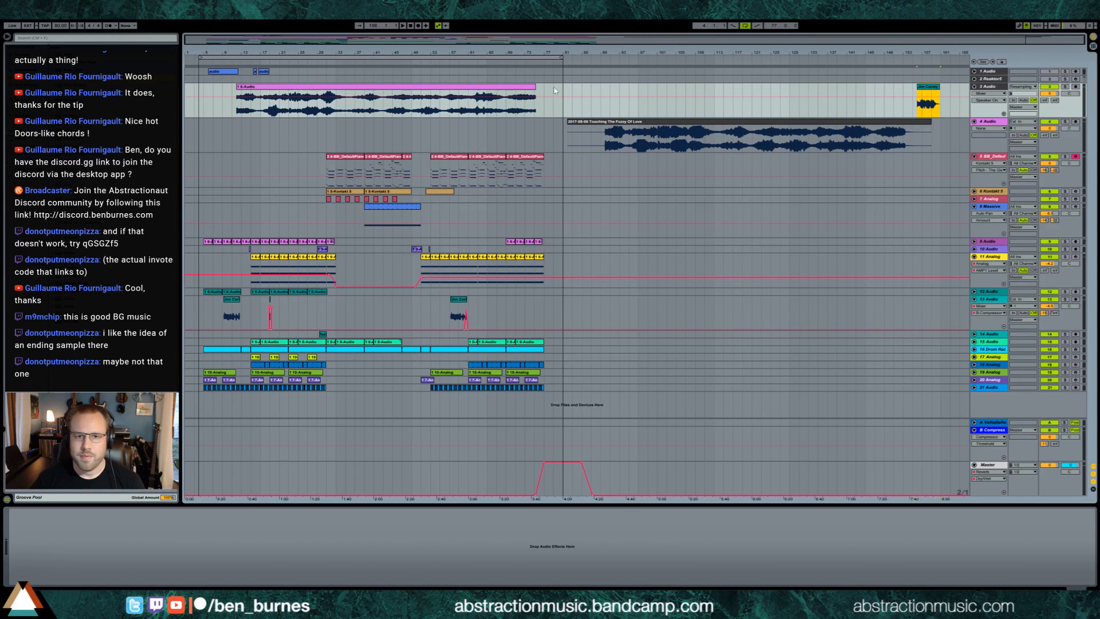
# Step: Delete the imported mix clip from 4 Audio
pyautogui.click(528, 56)
pyautogui.hotkey('ctrl', 'shift', 'r')
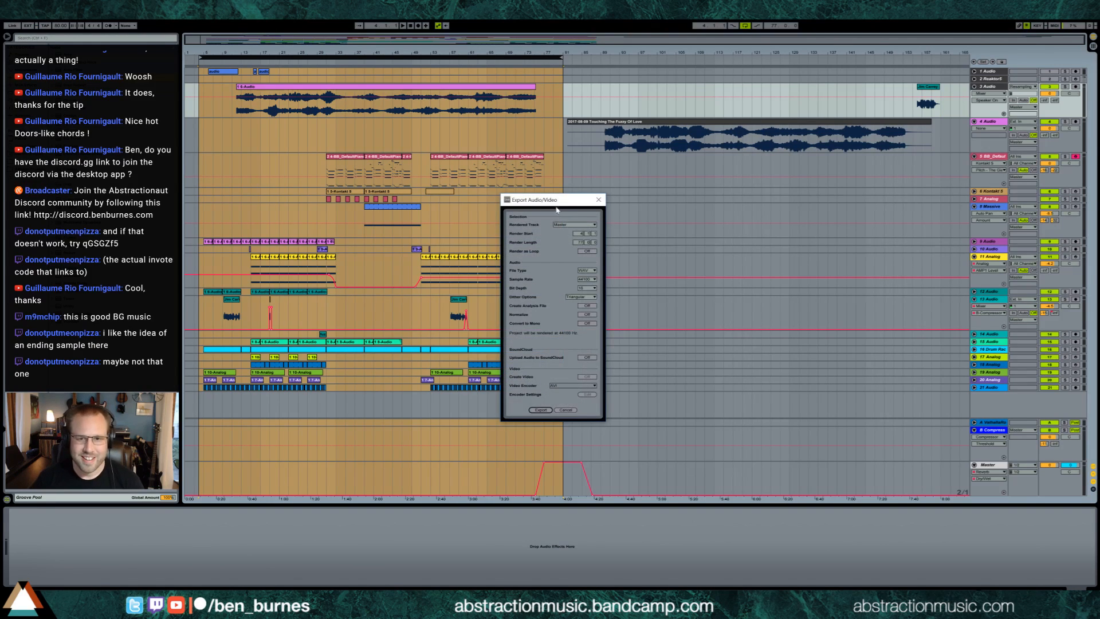
pyautogui.click(598, 200)
pyautogui.click(636, 131)
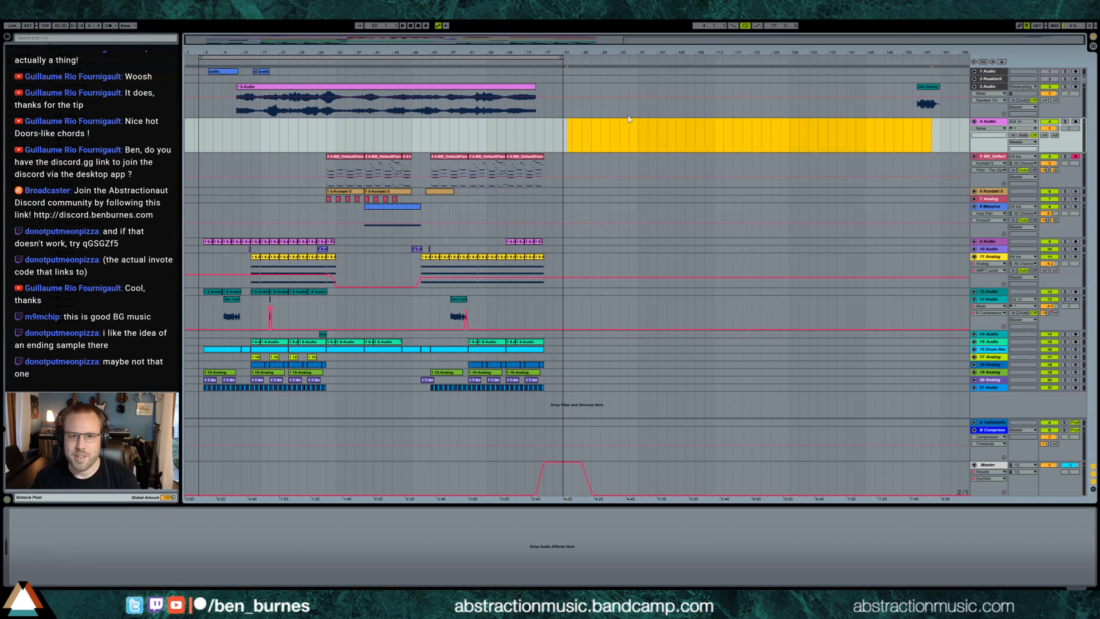
# Step: Export the Master track's loop range to the Desktop again, overwriting 2017-08-09 Touching The Fuzzy Of Love.wav
pyautogui.click(494, 58)
pyautogui.hotkey('ctrl', 'shift', 'r')
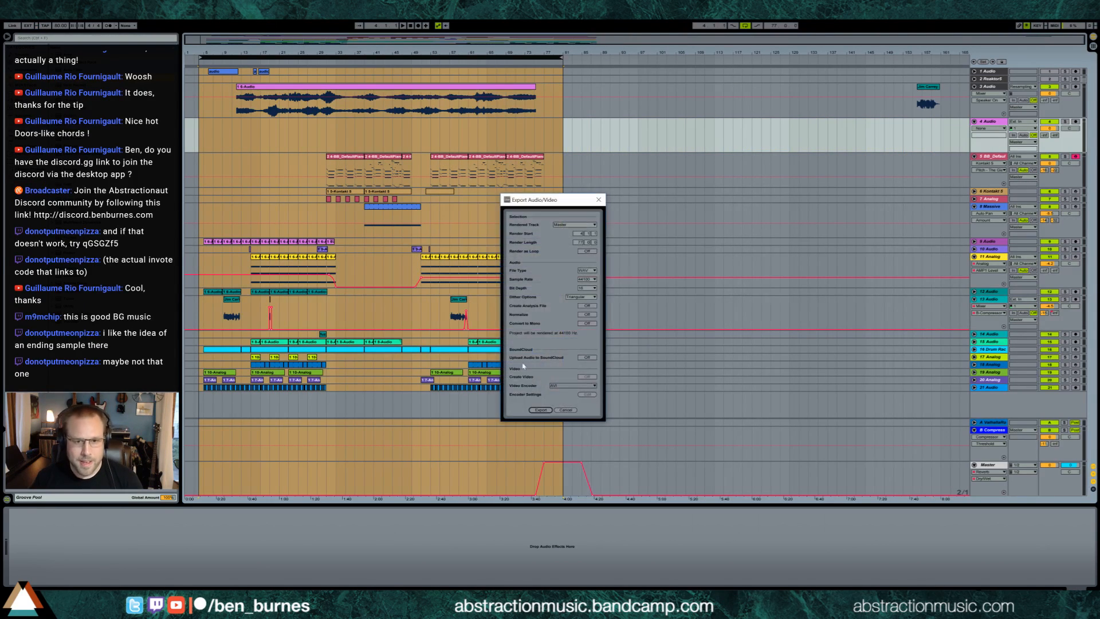
pyautogui.click(534, 411)
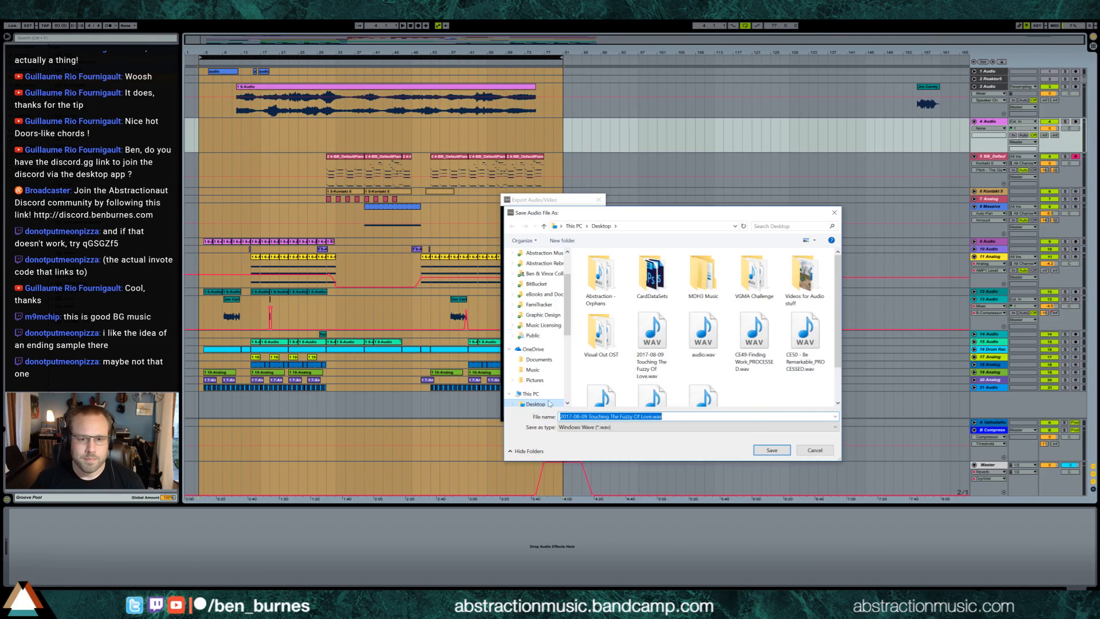
pyautogui.doubleClick(652, 344)
pyautogui.click(576, 310)
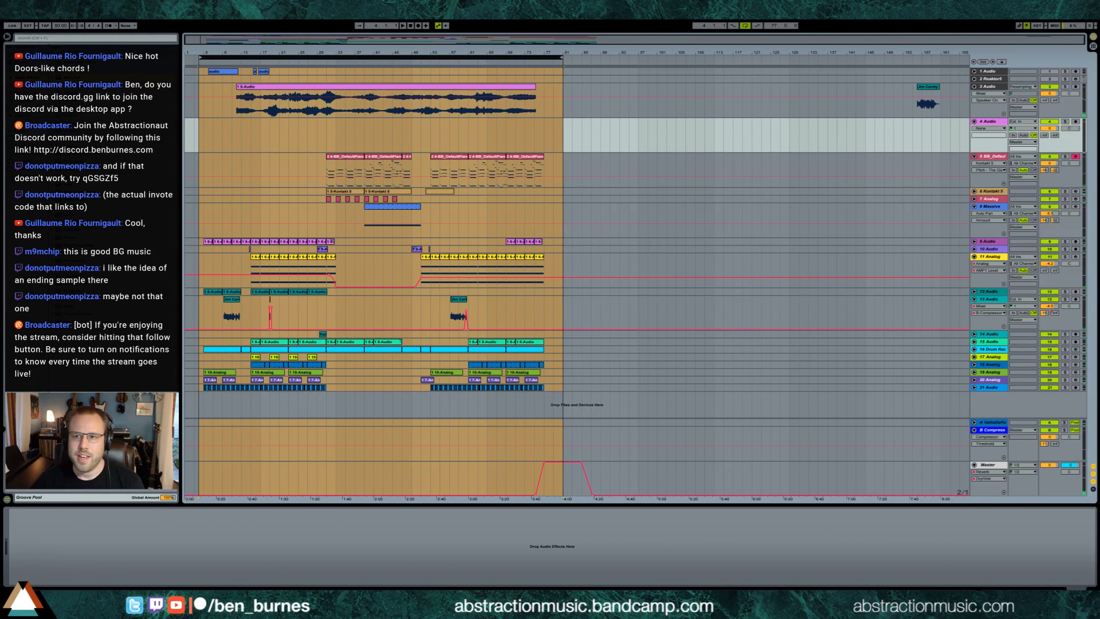
# Step: Import the re-exported 2017-08-09 Touching The Fuzzy Of Love file from the desktop onto 4 Audio, starting at the loop end
pyautogui.press('super+d')
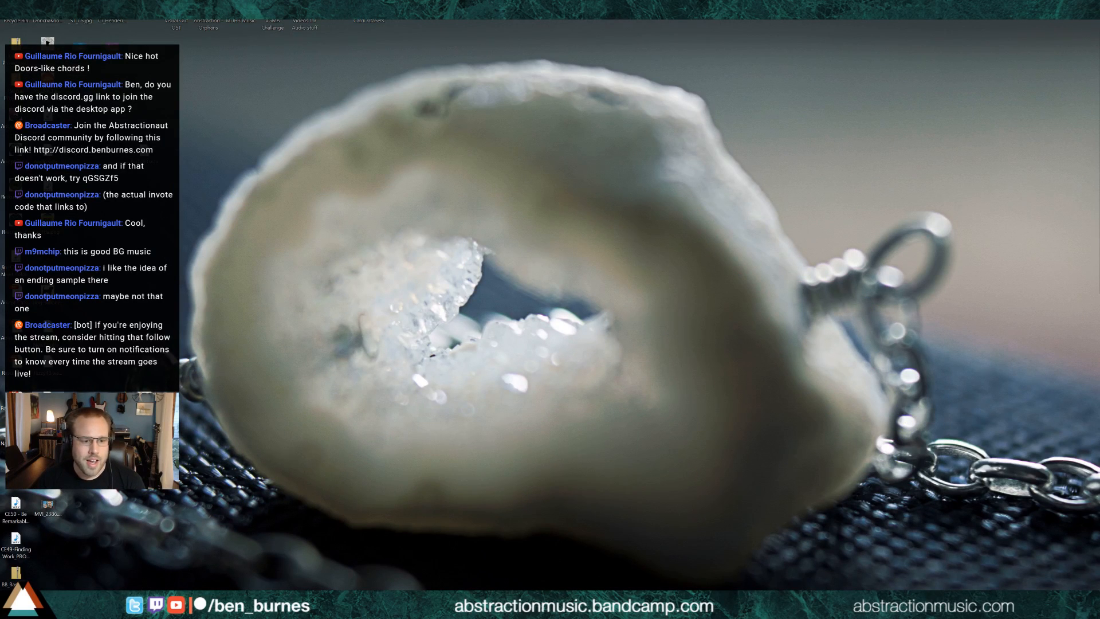
pyautogui.hotkey('alt', 'Tab')
pyautogui.moveTo(641, 242)
pyautogui.mouseDown()
pyautogui.moveTo(656, 163)
pyautogui.moveTo(563, 137)
pyautogui.mouseUp()
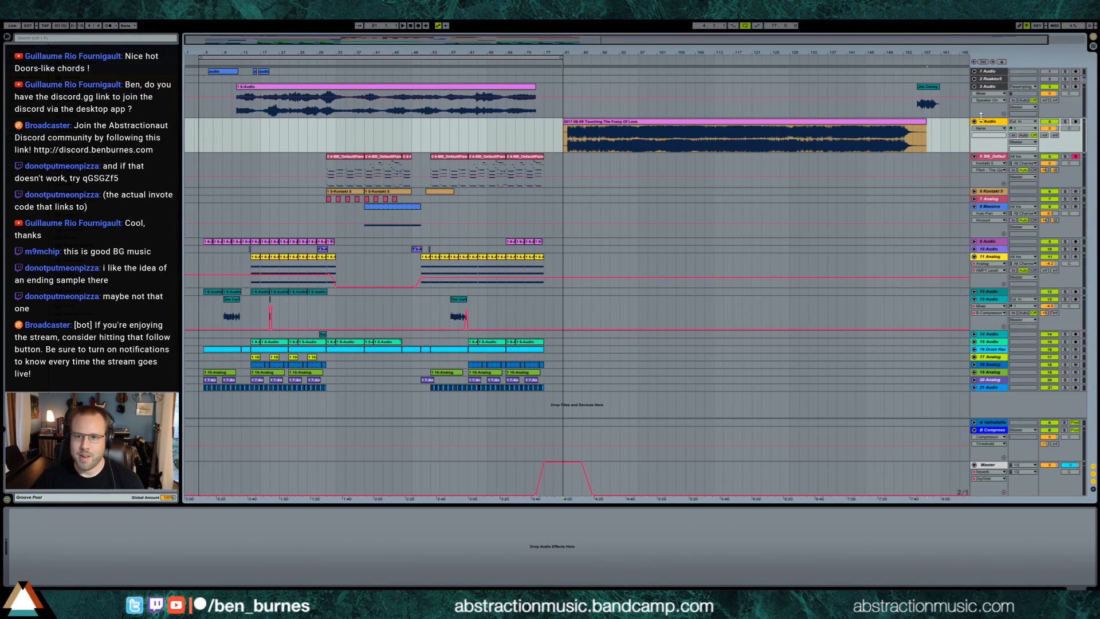
# Step: Create another audio track below 4 Audio and move the closing sample onto it, overlapping the tail of the imported mix
pyautogui.hotkey('ctrl', 't')
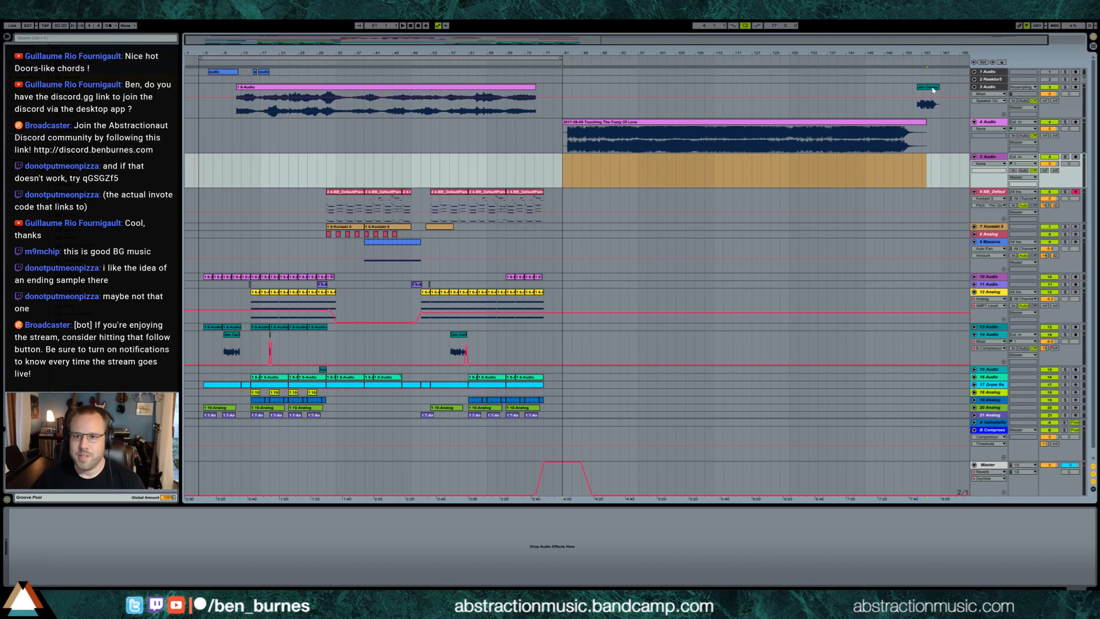
pyautogui.moveTo(932, 90); pyautogui.dragTo(917, 159)
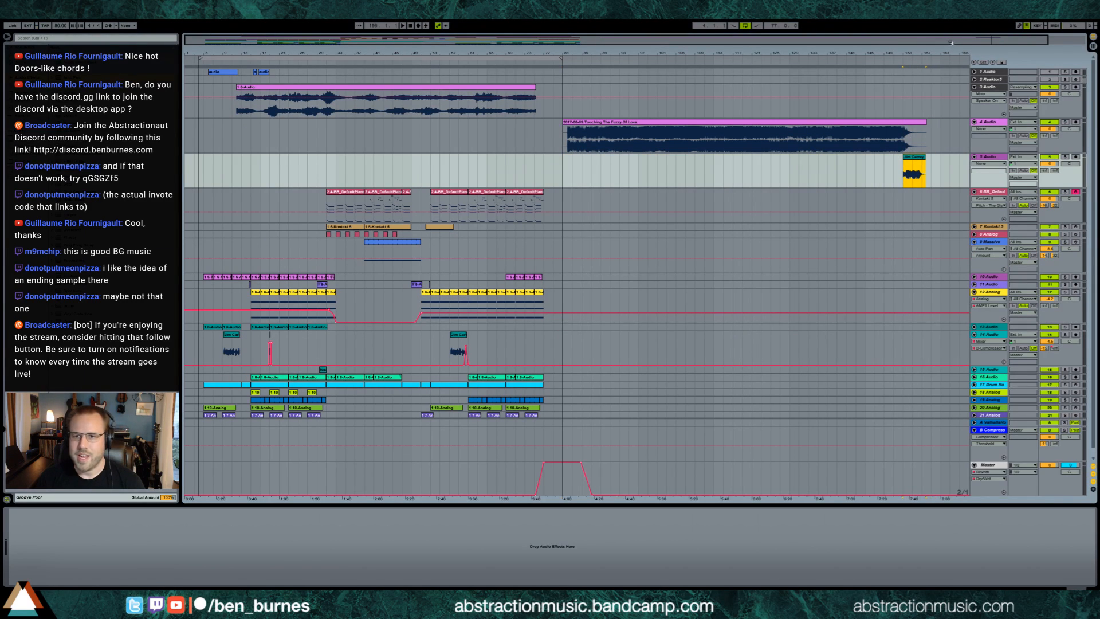
pyautogui.moveTo(951, 43); pyautogui.dragTo(968, 86)
pyautogui.moveTo(851, 159); pyautogui.dragTo(853, 159)
pyautogui.press('space')
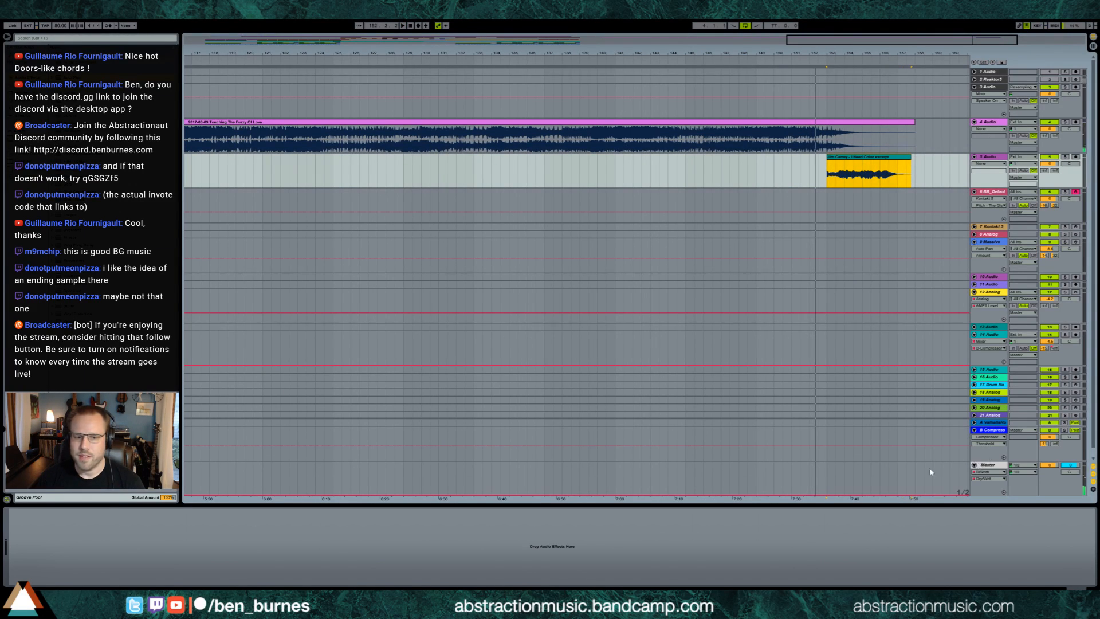
# Step: Switch off the BB-Simple Mastering rack and the Reverb on the Master track
pyautogui.click(985, 466)
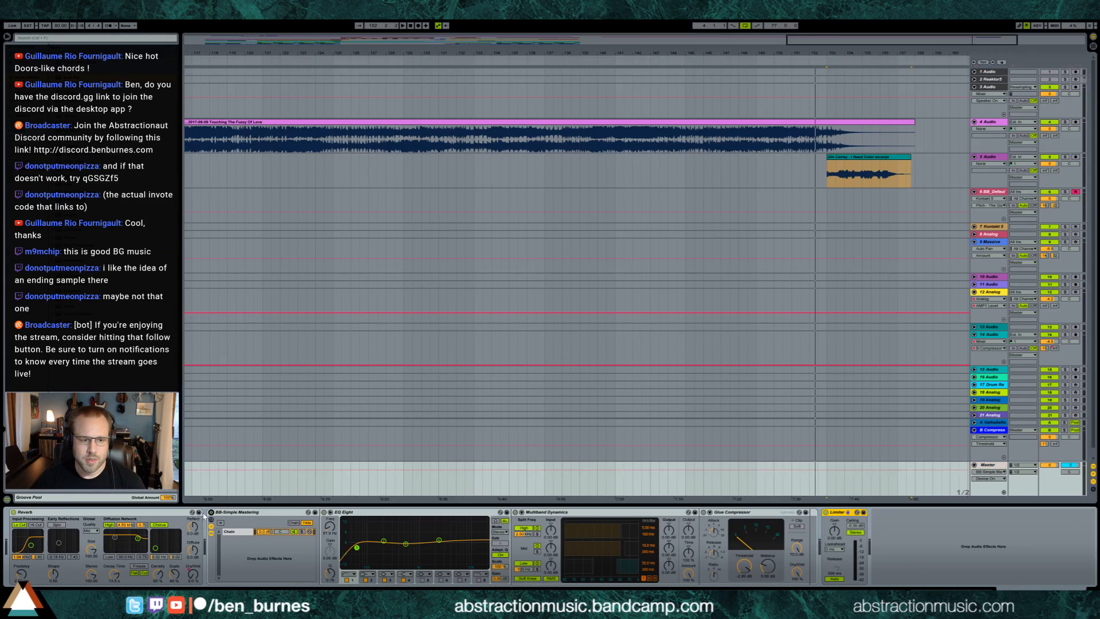
pyautogui.click(14, 512)
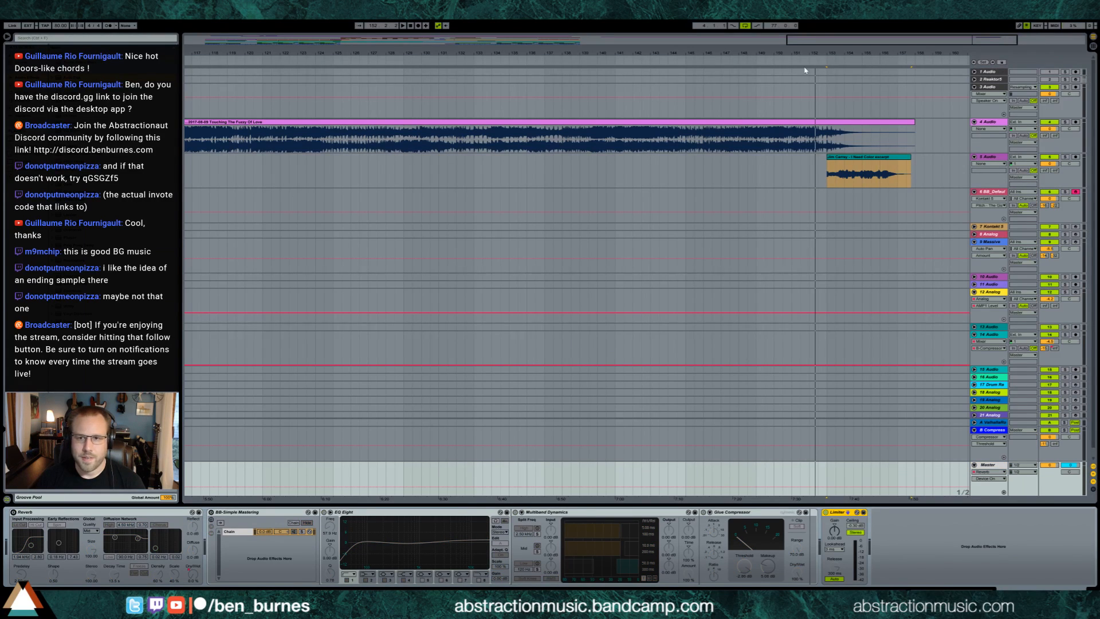
# Step: Play the ending and add a short fade-in and a longer fade-out to the closing sample on 5 Audio
pyautogui.press('space')
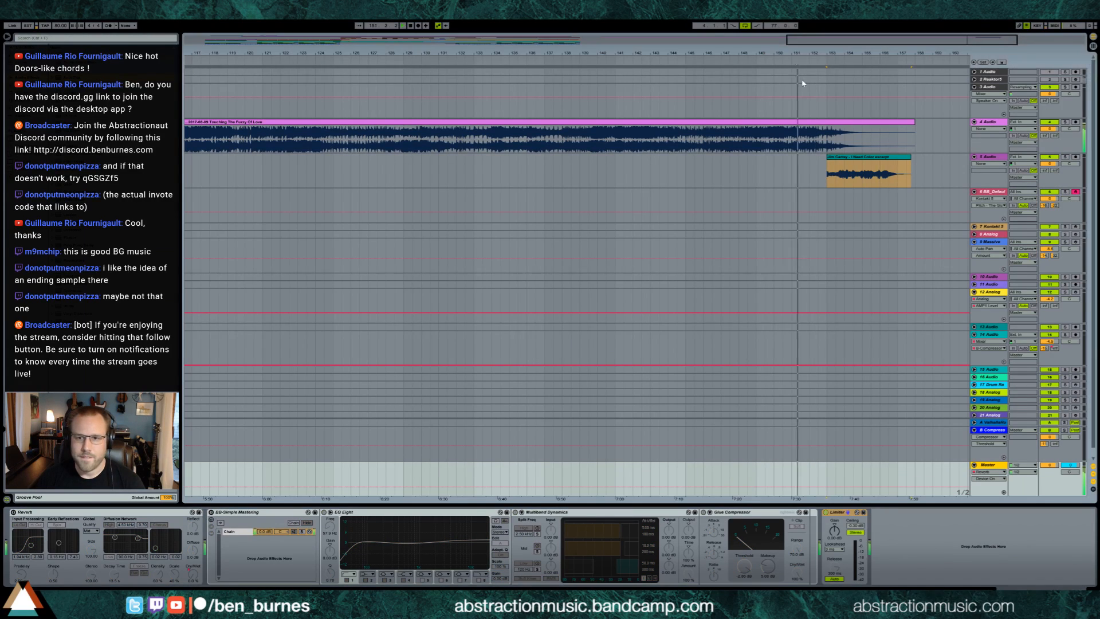
pyautogui.click(853, 159)
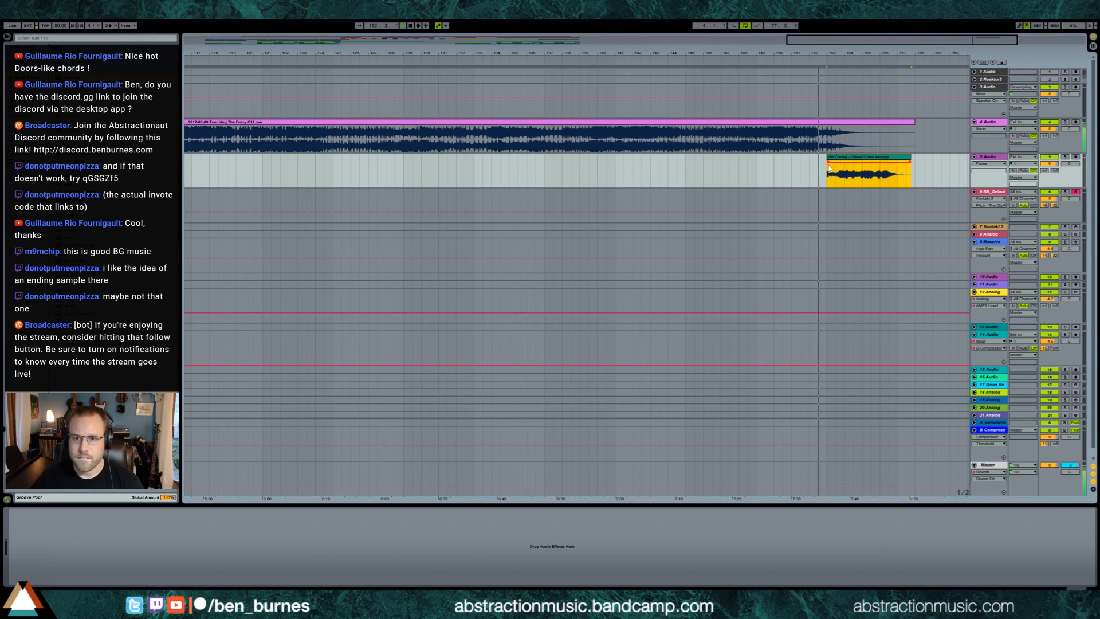
pyautogui.moveTo(828, 162); pyautogui.dragTo(837, 162)
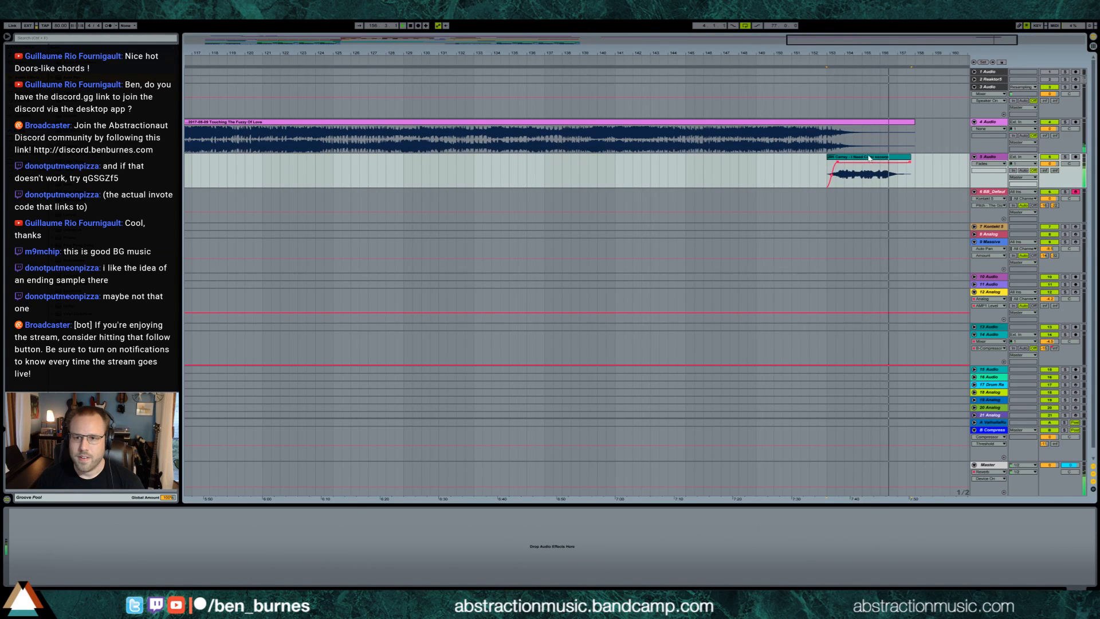
pyautogui.moveTo(910, 161); pyautogui.dragTo(889, 161)
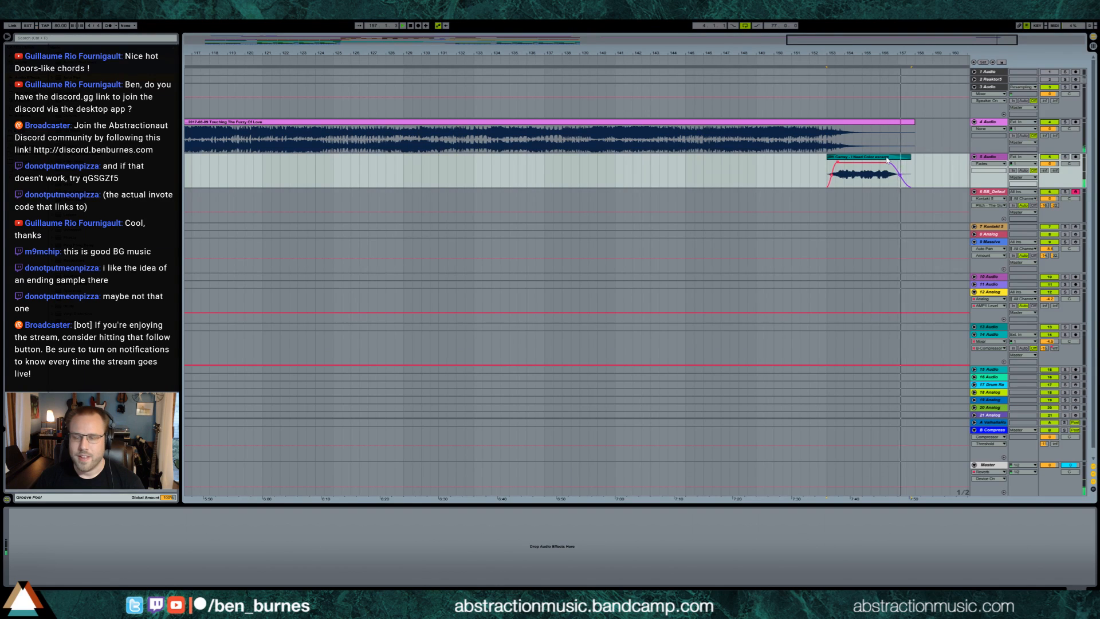
# Step: Try the closing sample slightly earlier against the mix's tail during playback, and move it back
pyautogui.click(870, 156)
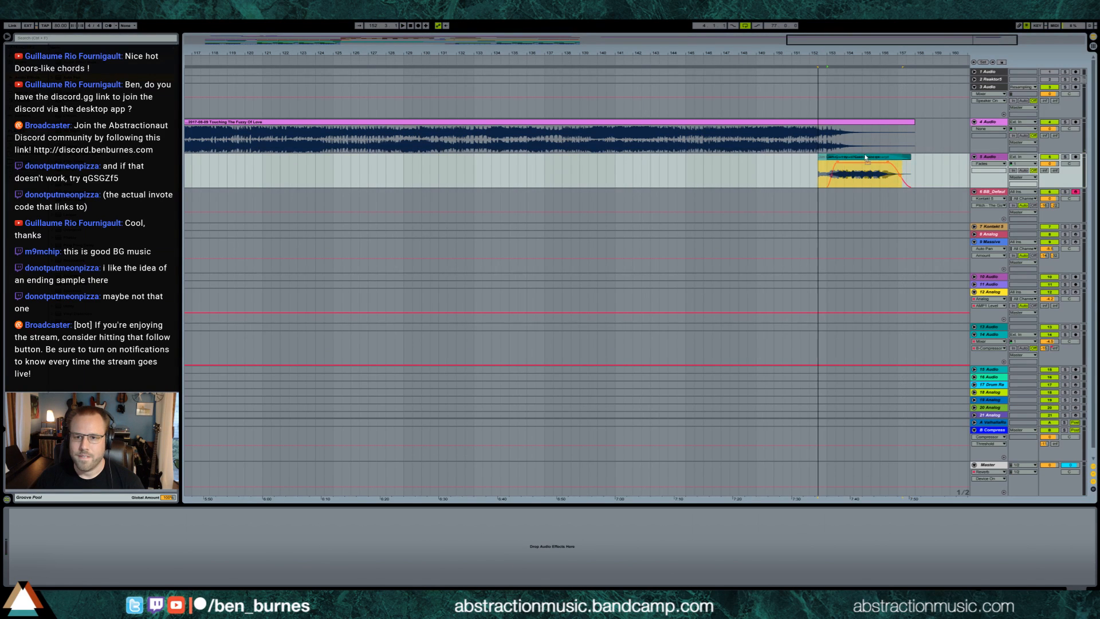
pyautogui.press('space')
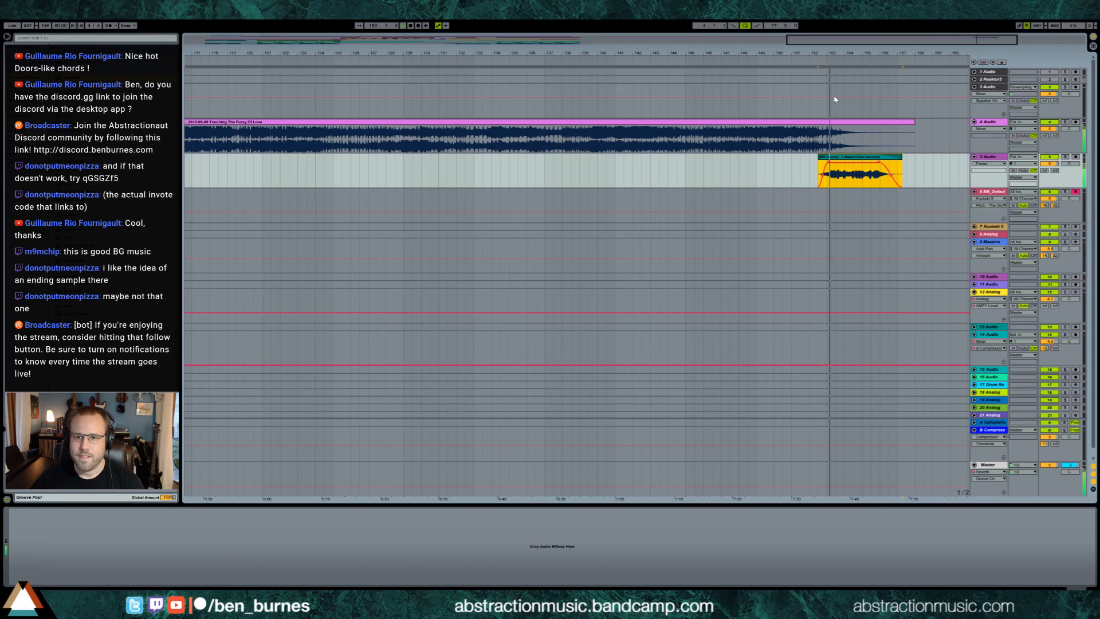
pyautogui.moveTo(848, 160); pyautogui.dragTo(856, 161)
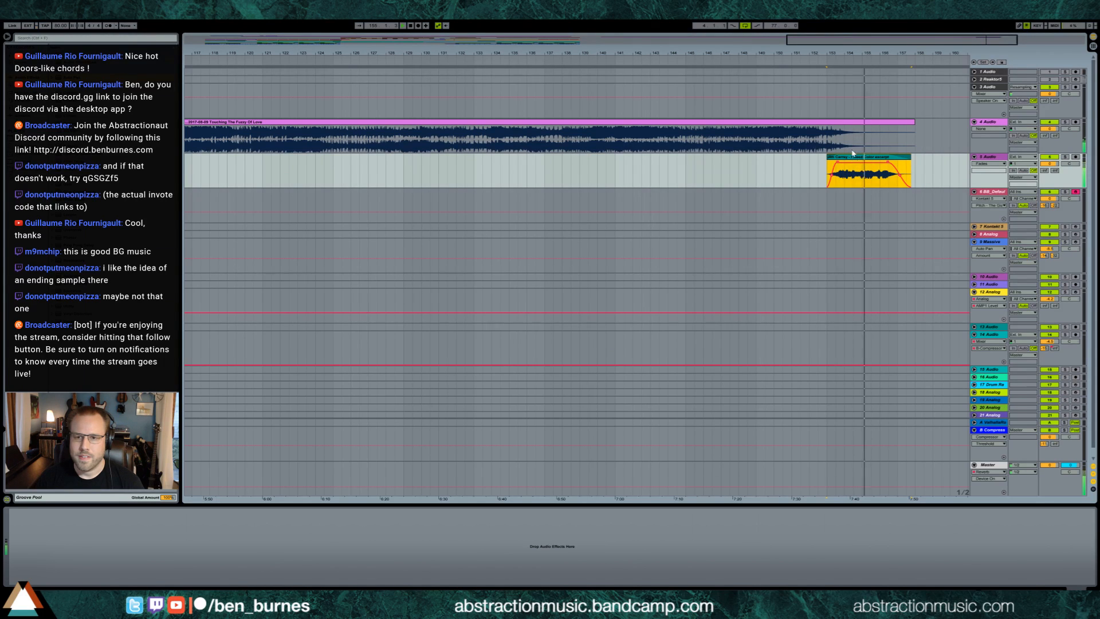
pyautogui.press('space')
# Step: Add a Compressor to 4 Audio and enable its sidechain with 5 Audio as the input source
pyautogui.click(854, 122)
pyautogui.click(28, 78)
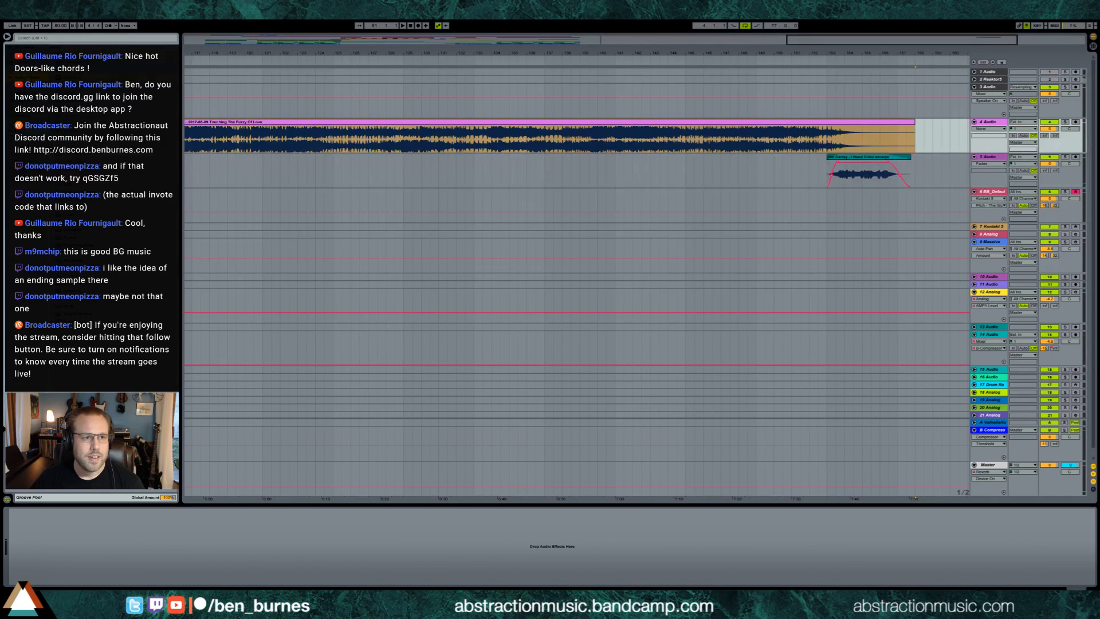
pyautogui.moveTo(77, 108); pyautogui.dragTo(27, 555)
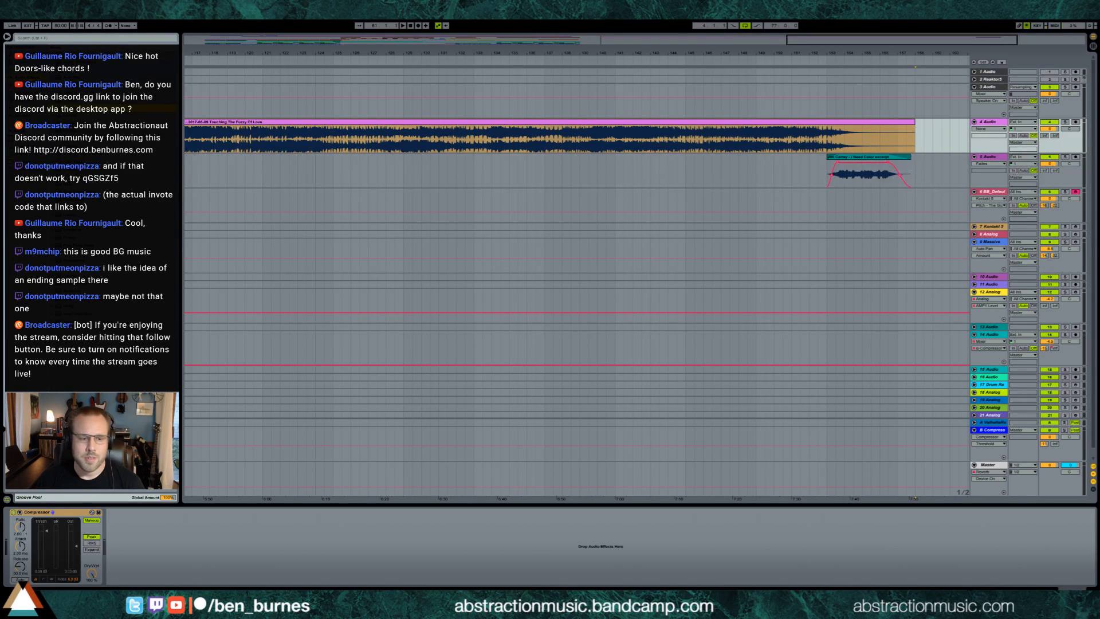
pyautogui.click(20, 512)
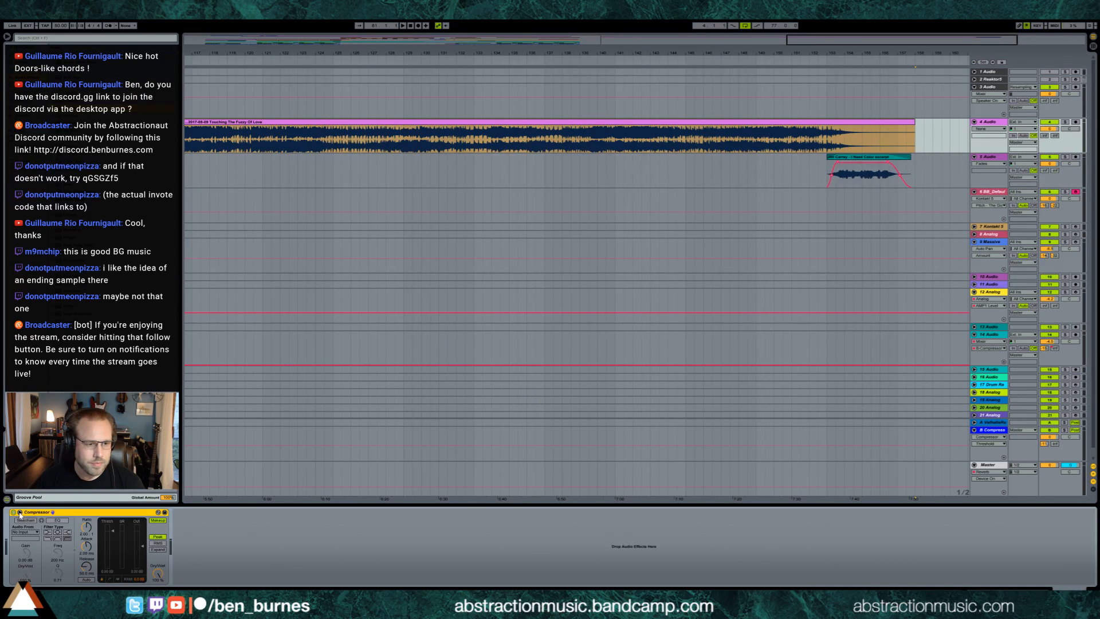
pyautogui.click(23, 532)
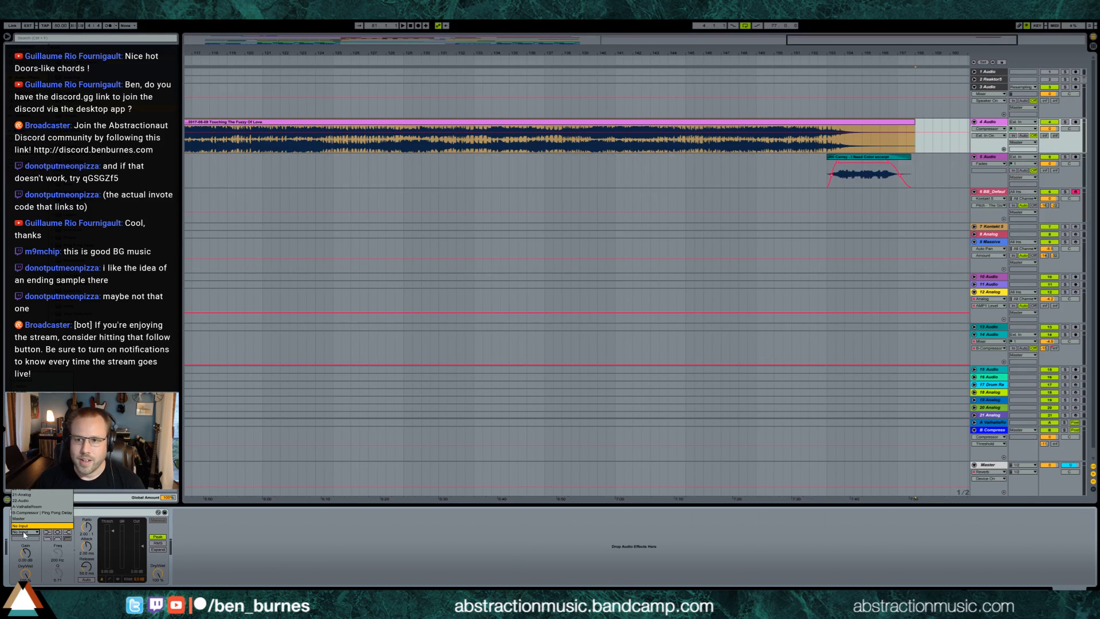
pyautogui.click(23, 397)
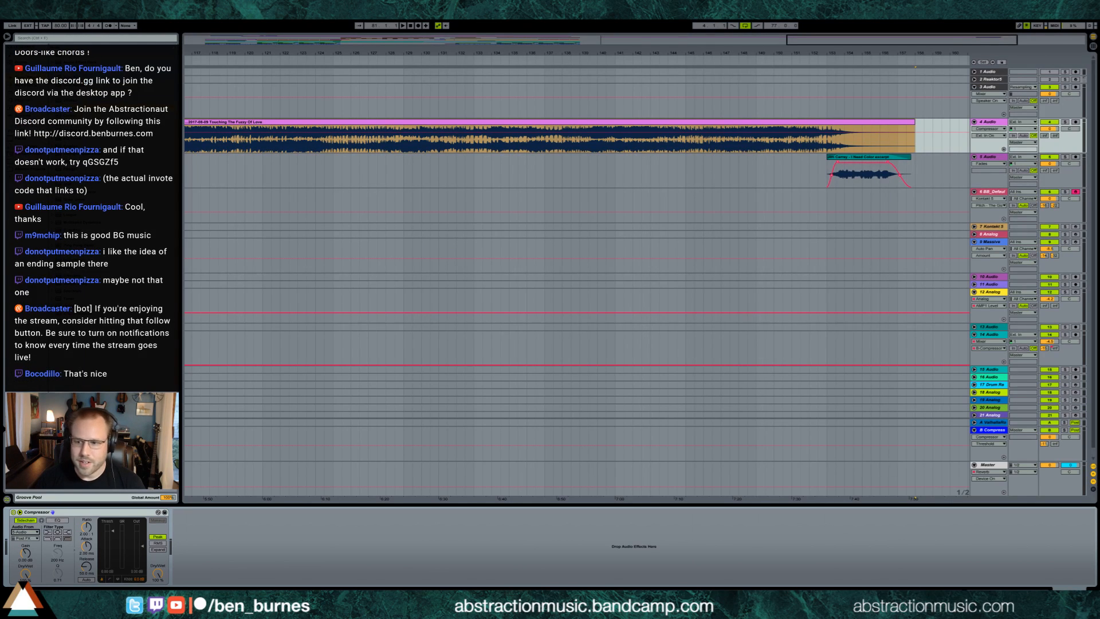
# Step: Lower the threshold of the Compressor on 4 Audio while playing the transition into the closing sample
pyautogui.moveTo(113, 533); pyautogui.dragTo(113, 554)
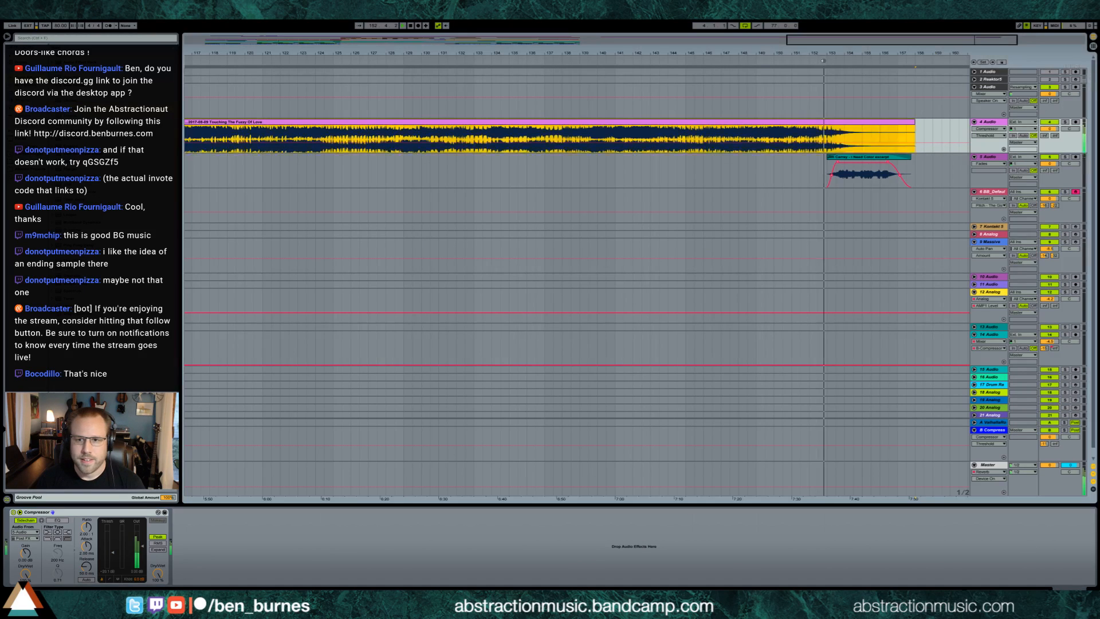
pyautogui.click(820, 68)
pyautogui.moveTo(112, 552); pyautogui.dragTo(113, 559)
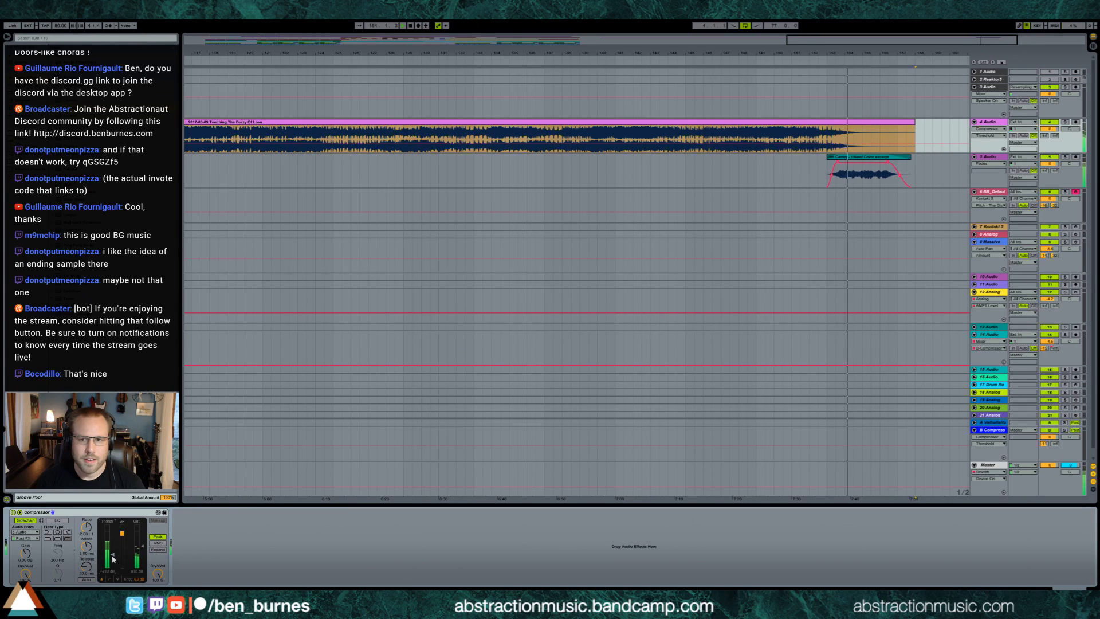
# Step: Add an Auto Filter to 5 Audio and set it to high-pass the closing sample
pyautogui.click(869, 157)
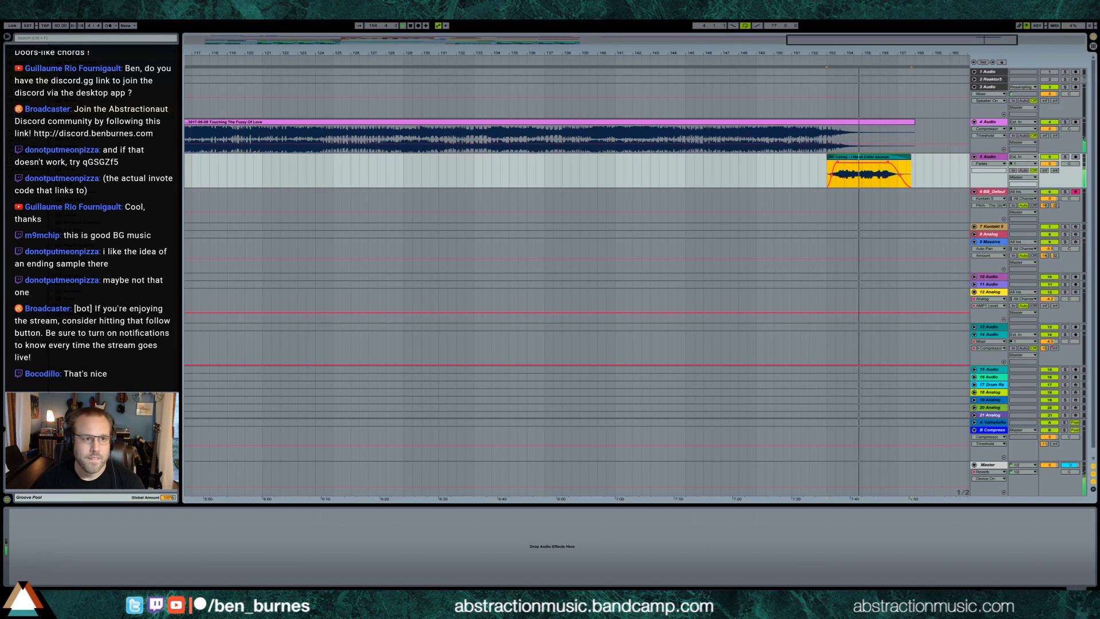
pyautogui.click(86, 78)
pyautogui.moveTo(86, 78); pyautogui.dragTo(57, 555)
pyautogui.click(46, 564)
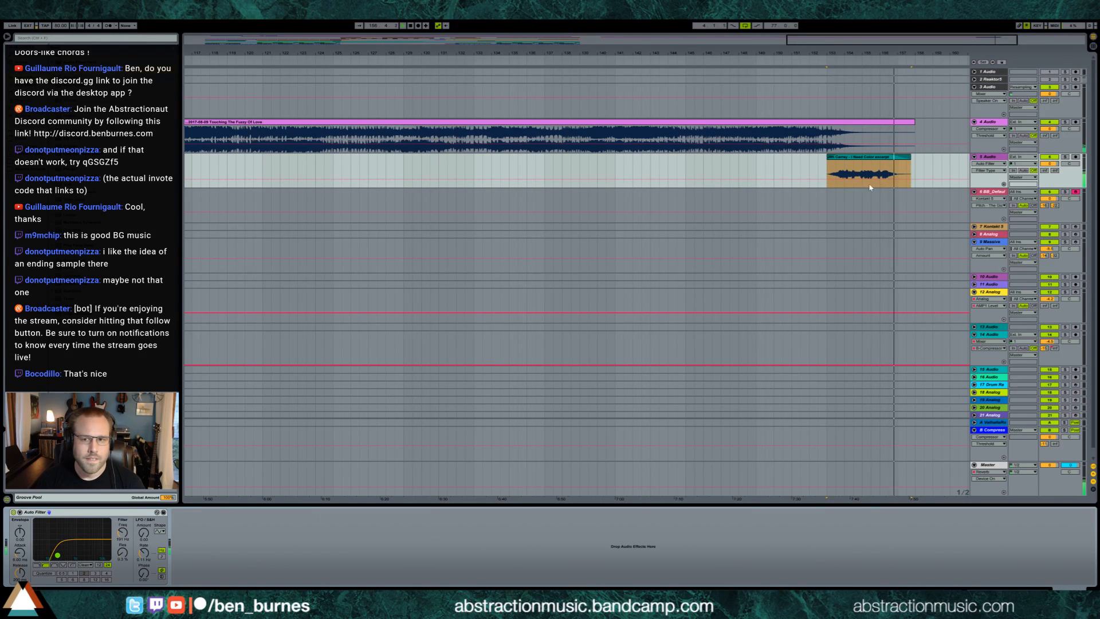
# Step: Transpose the closing sample clip on 5 Audio slightly upward while replaying the ending
pyautogui.doubleClick(870, 160)
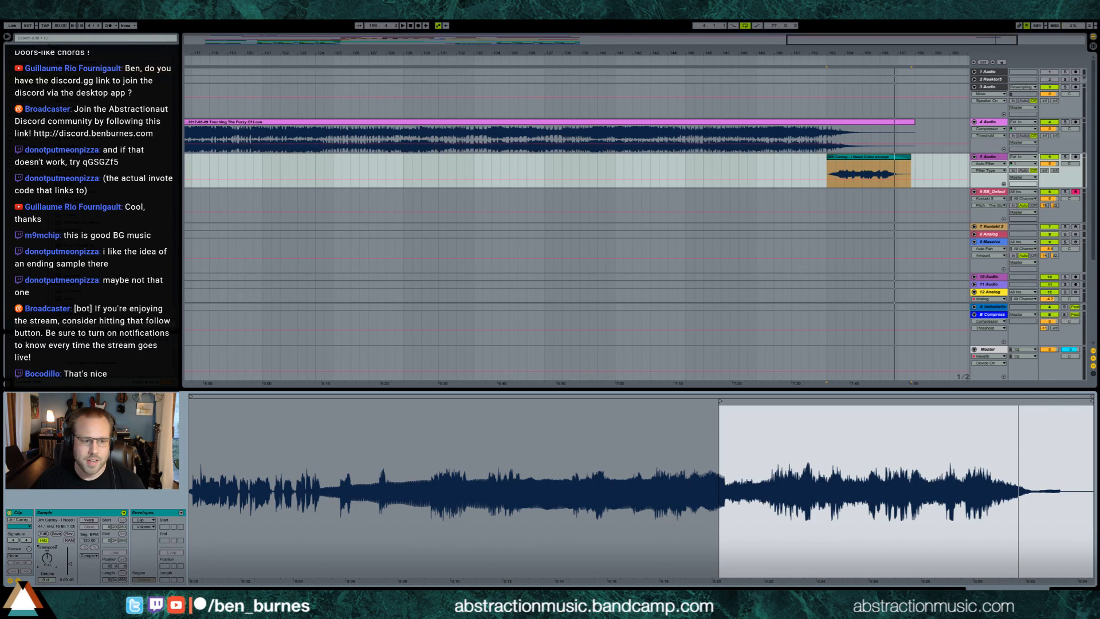
pyautogui.click(823, 68)
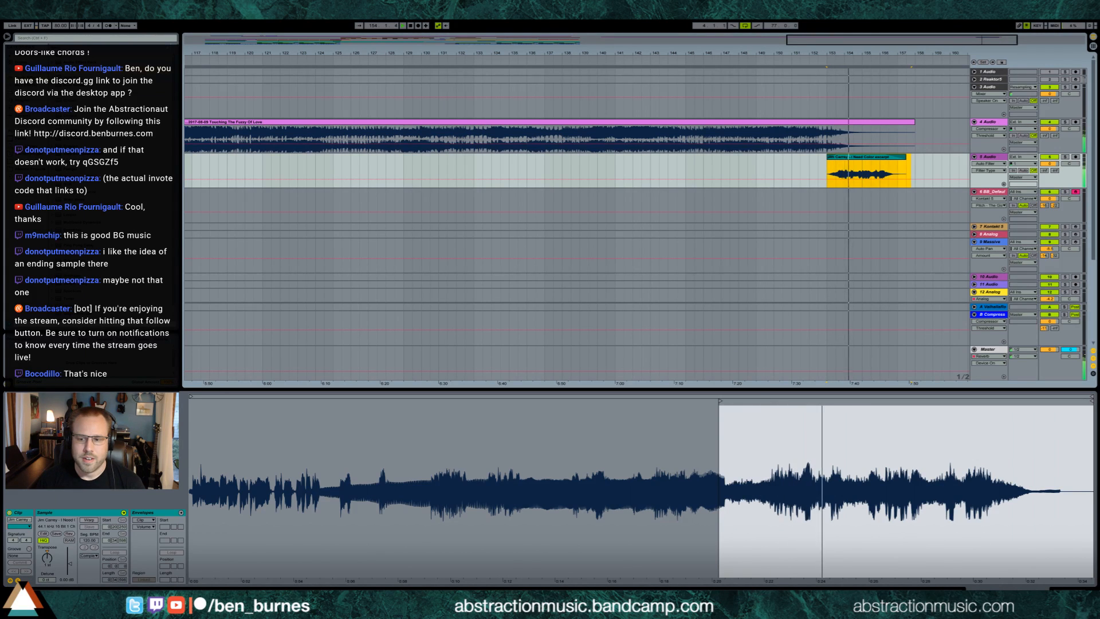
pyautogui.click(50, 562)
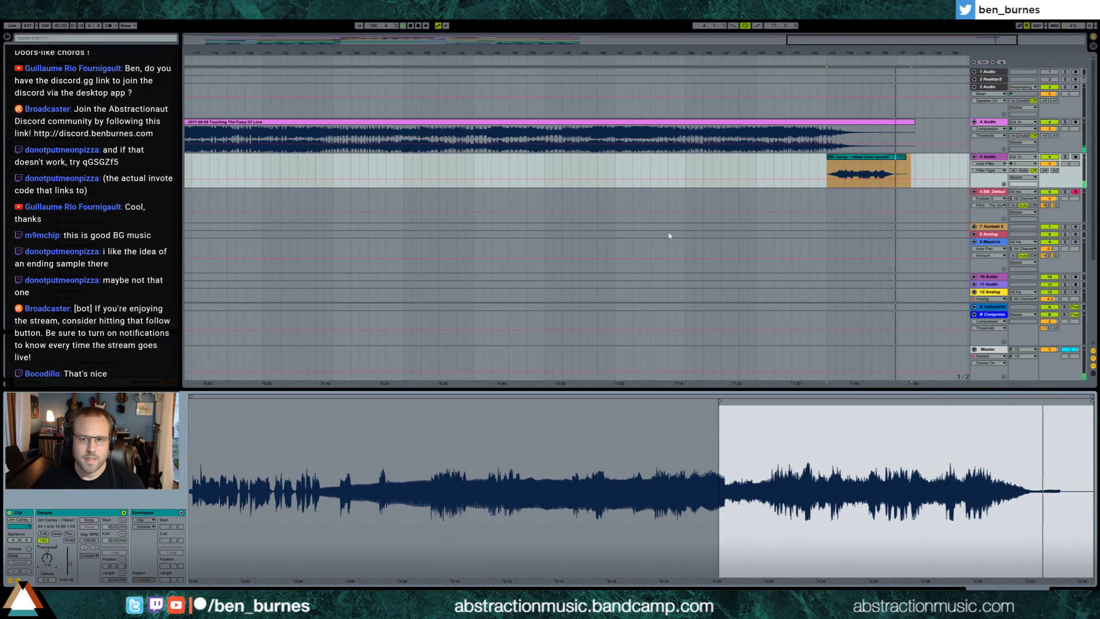
# Step: Add a Reverb after the Auto Filter on 5 Audio and lower its Dry/Wet amount
pyautogui.hotkey('shift', 'Tab')
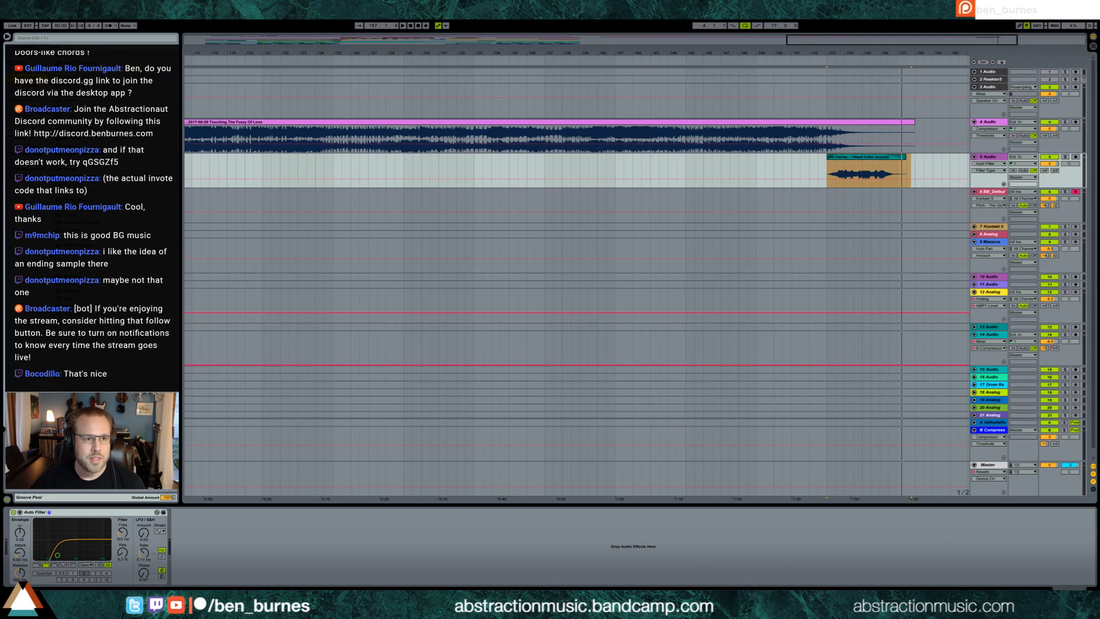
pyautogui.moveTo(74, 268); pyautogui.dragTo(276, 569)
pyautogui.moveTo(355, 573); pyautogui.dragTo(354, 593)
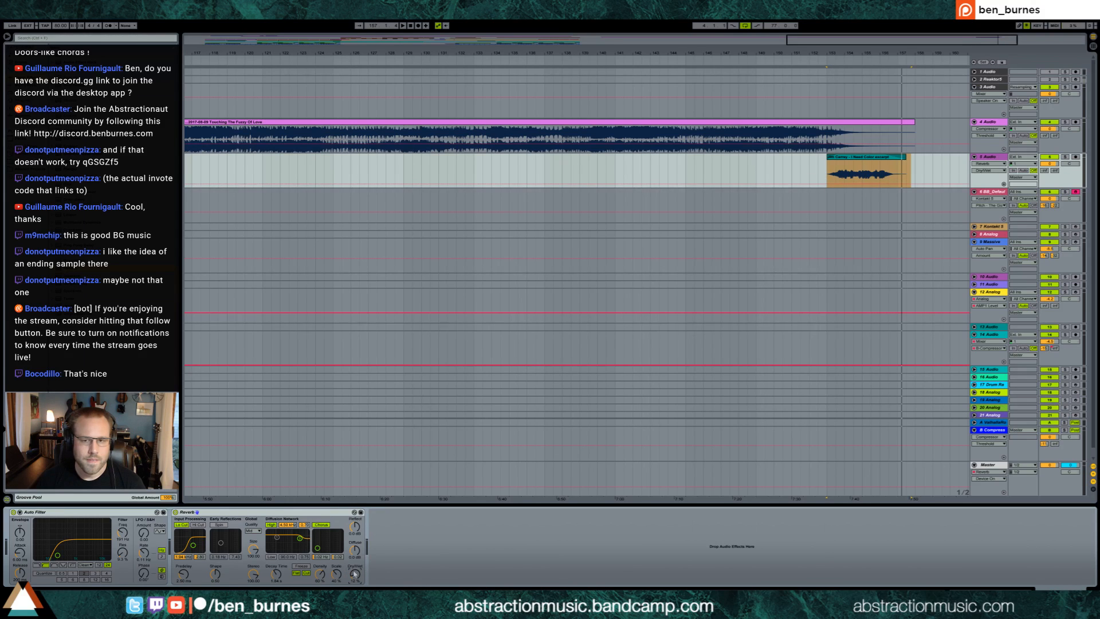
# Step: Automate the Reverb's Dry/Wet on 5 Audio to ramp up steeply over the closing sample's tail and play the ending
pyautogui.click(881, 184)
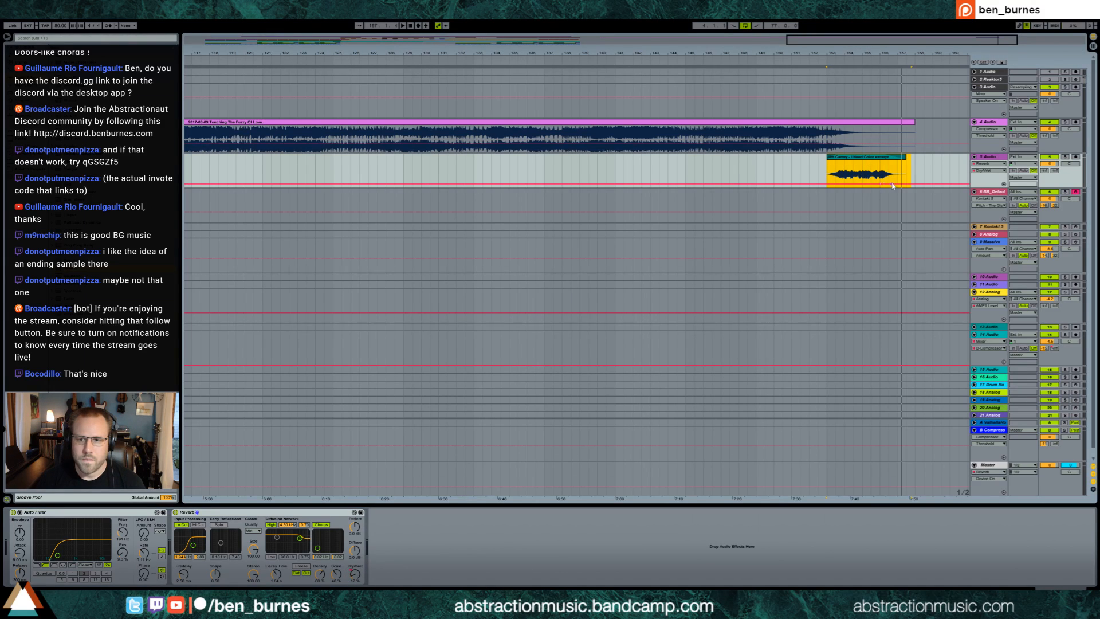
pyautogui.moveTo(893, 183); pyautogui.dragTo(897, 160)
pyautogui.click(879, 63)
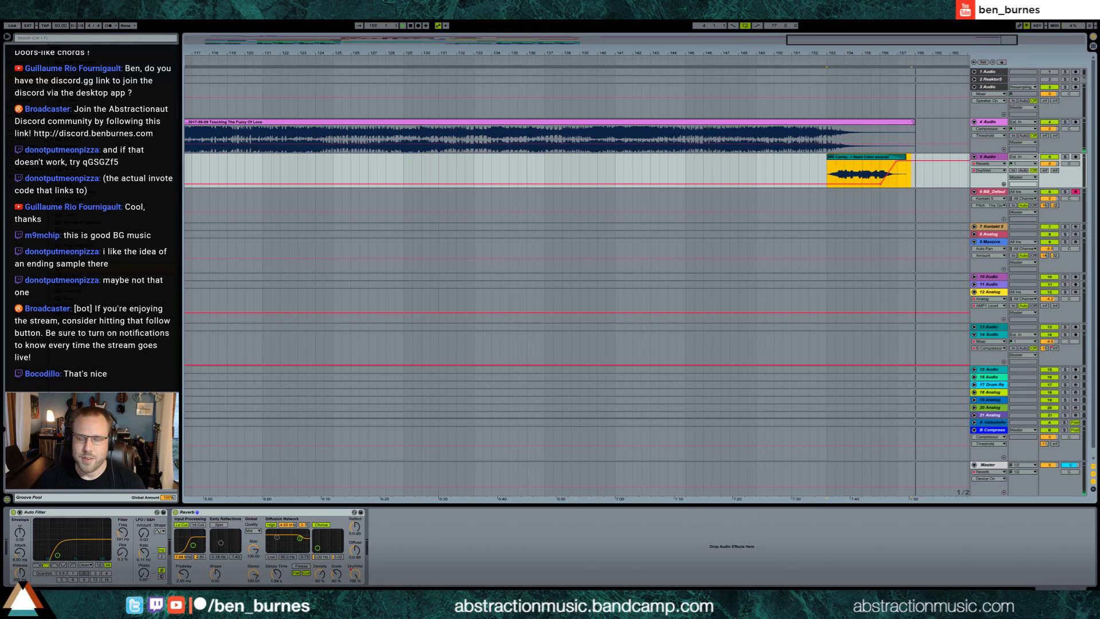
# Step: Export the time range of the full mix on 4 Audio and the closing sample on 5 Audio as "2017-08-09 Touching The Fuzzy Of Love_FINAL.wav"
pyautogui.click(913, 130)
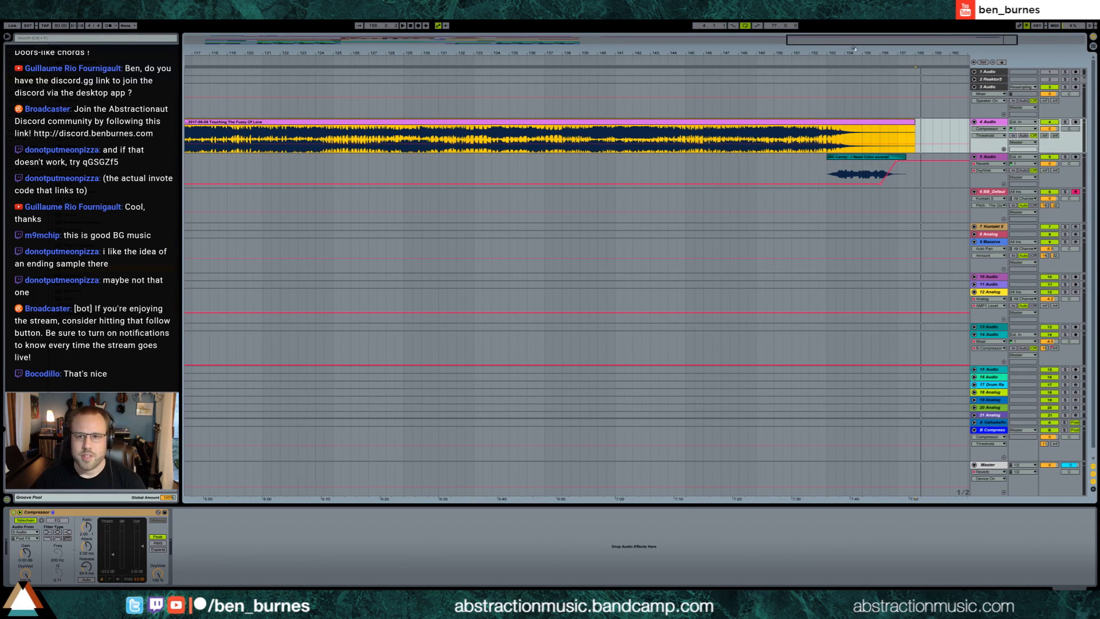
pyautogui.press('-')
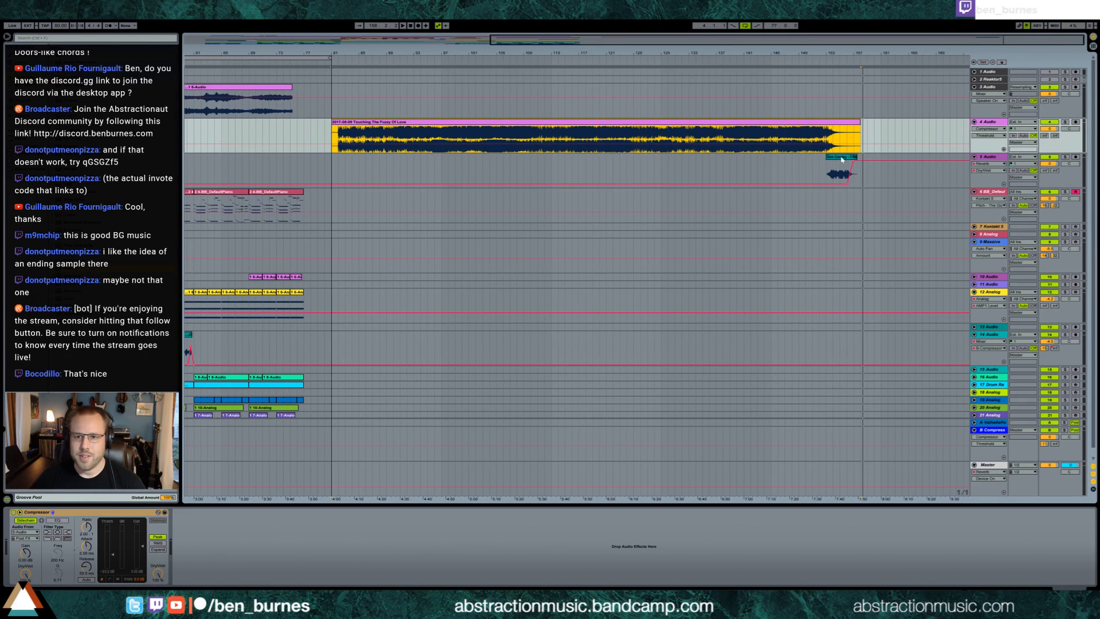
pyautogui.keyDown('shift'); pyautogui.click(844, 160); pyautogui.keyUp('shift')
pyautogui.hotkey('ctrl', 'shift', 'r')
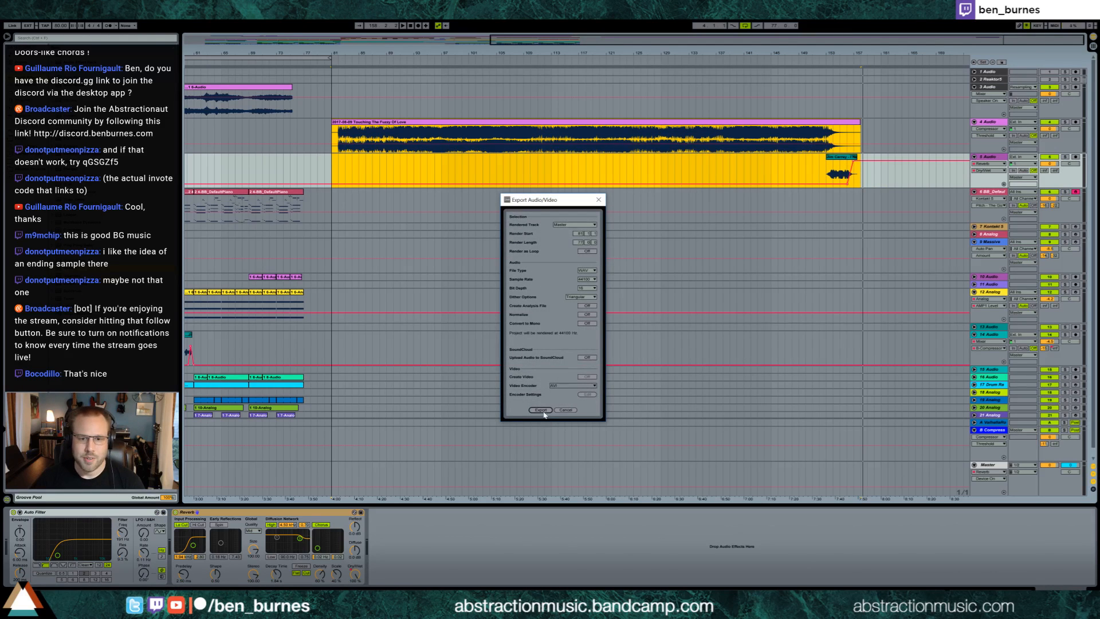
pyautogui.click(542, 410)
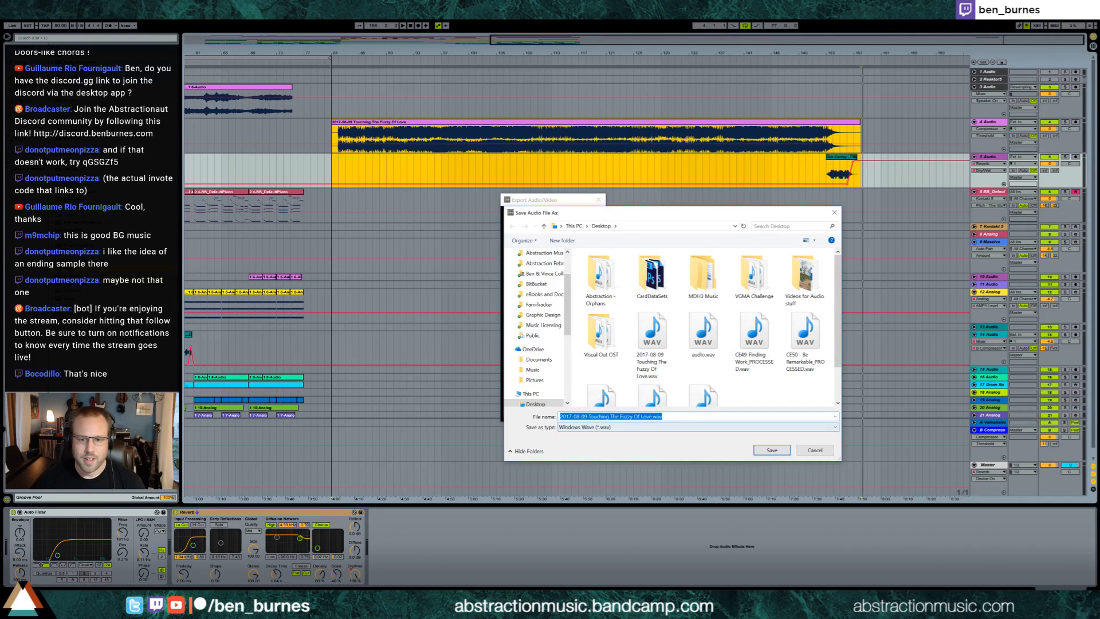
pyautogui.click(652, 416)
pyautogui.write('FINAL')
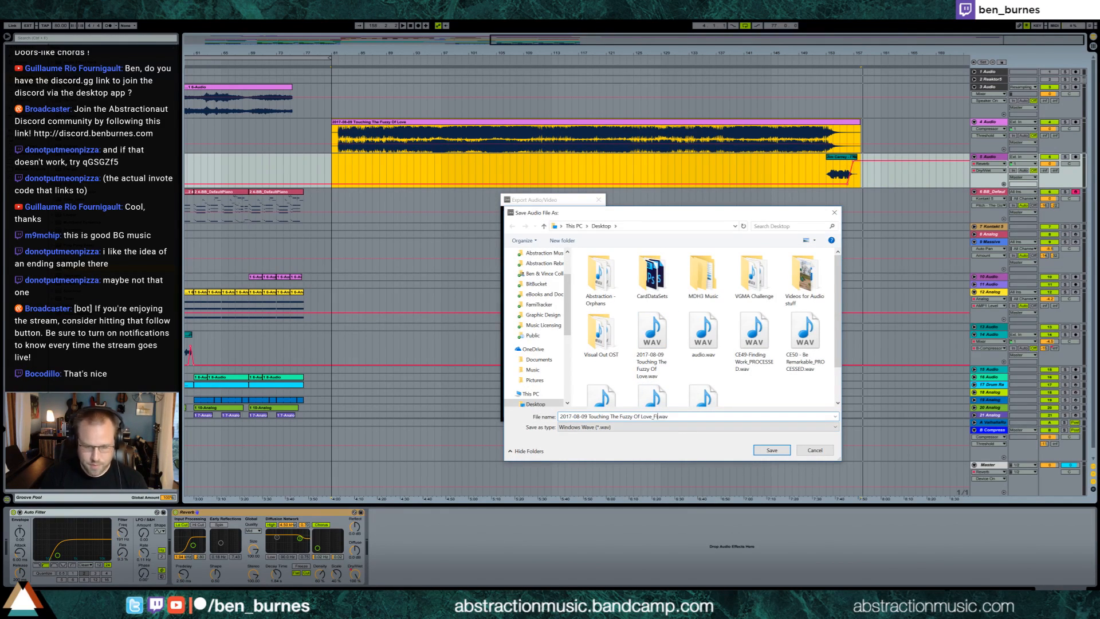
pyautogui.press('Return')
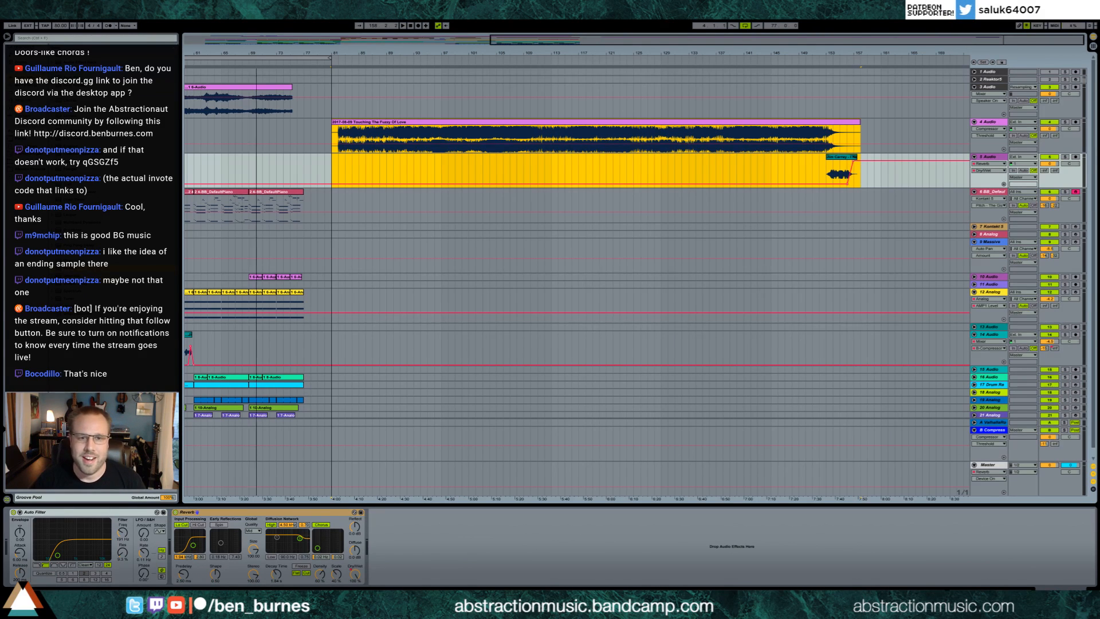
pyautogui.moveTo(536, 41); pyautogui.dragTo(239, 43)
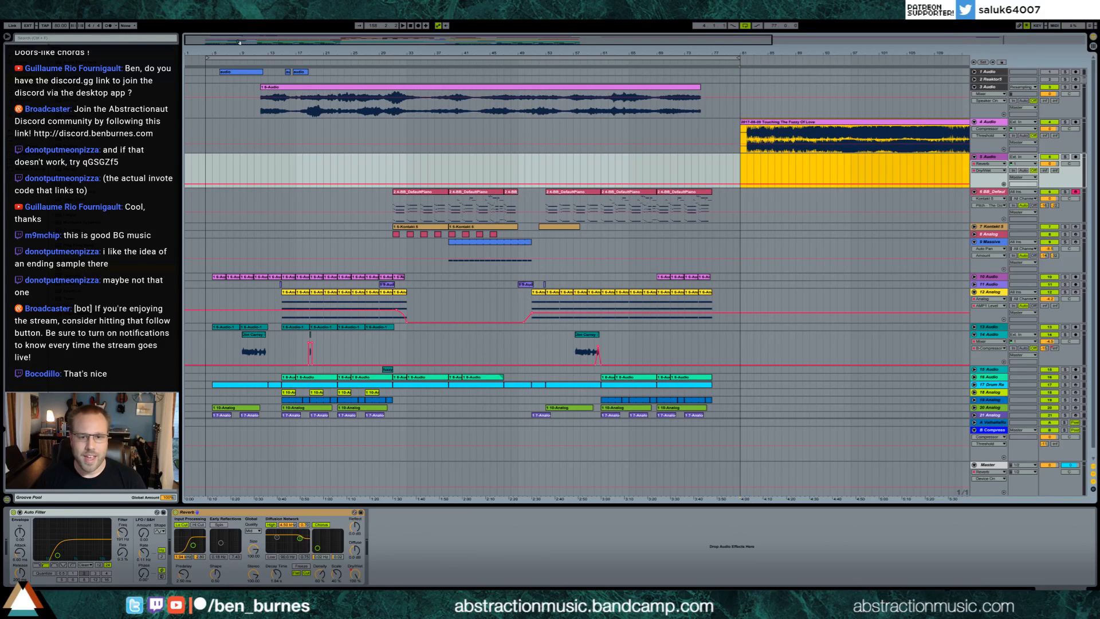